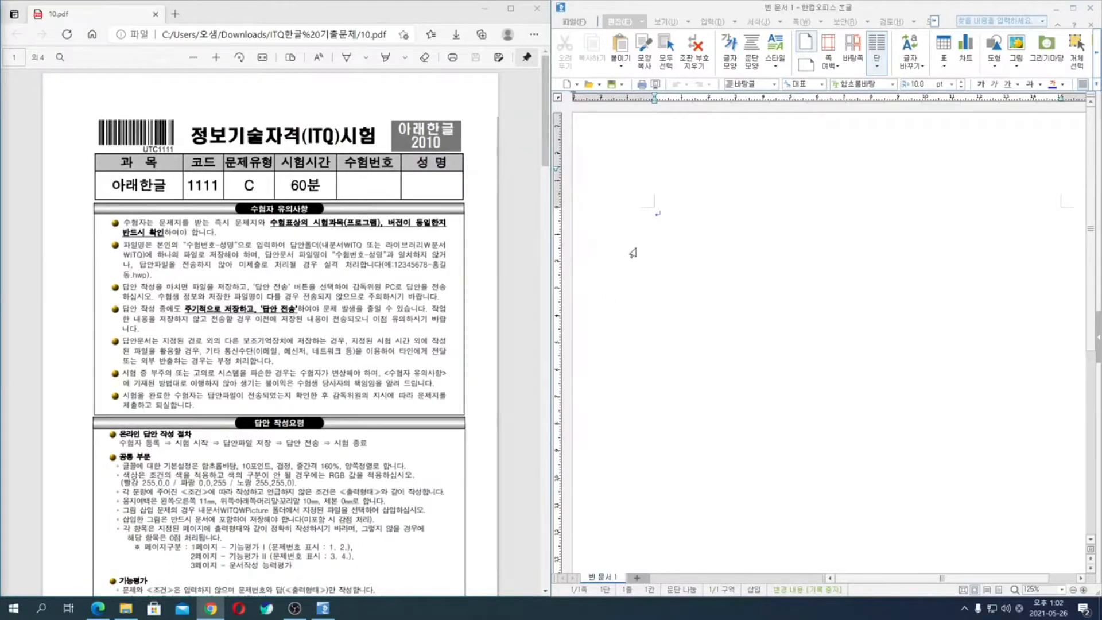
click(660, 221)
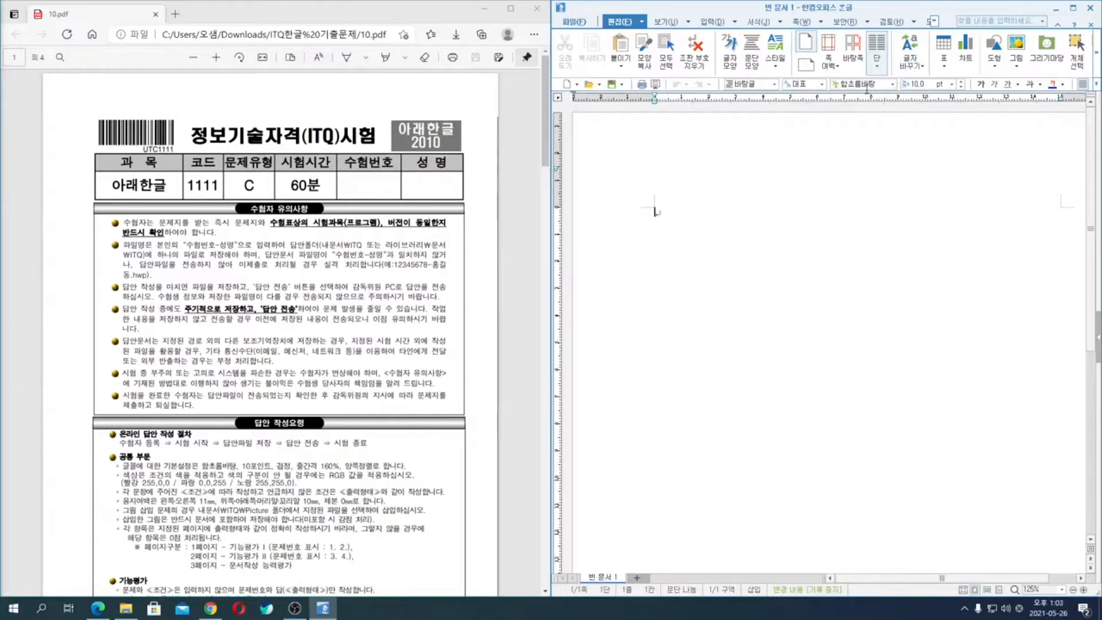
click(877, 84)
click(921, 85)
key(ctrl+a)
key(Delete)
- Open the page setup of the blank document and set the top and bottom margins to 10 mm
key(F7)
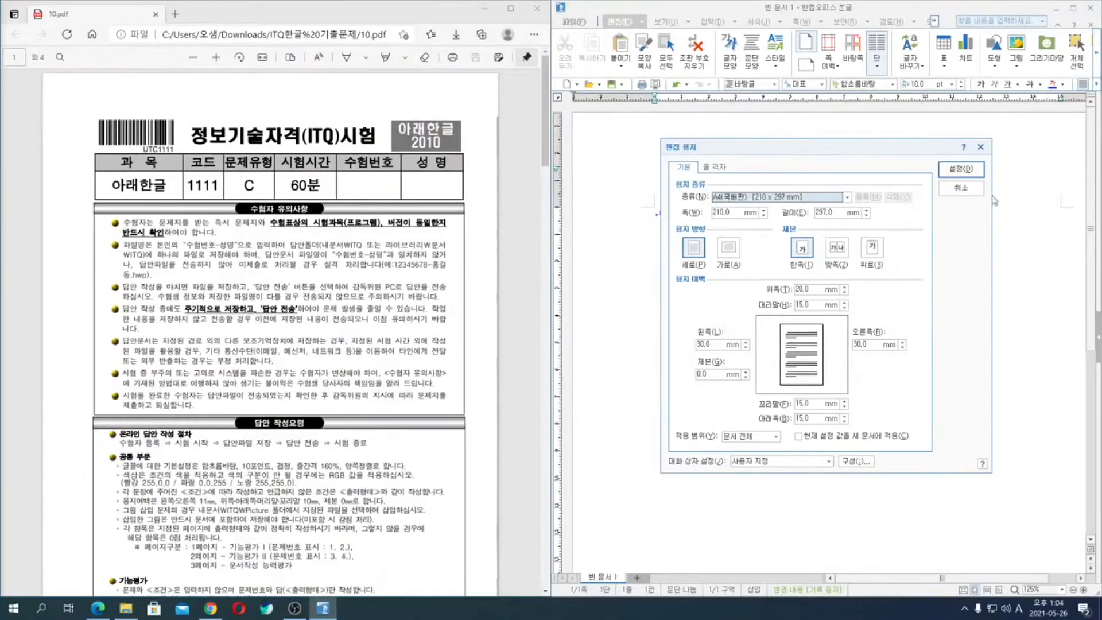
click(801, 289)
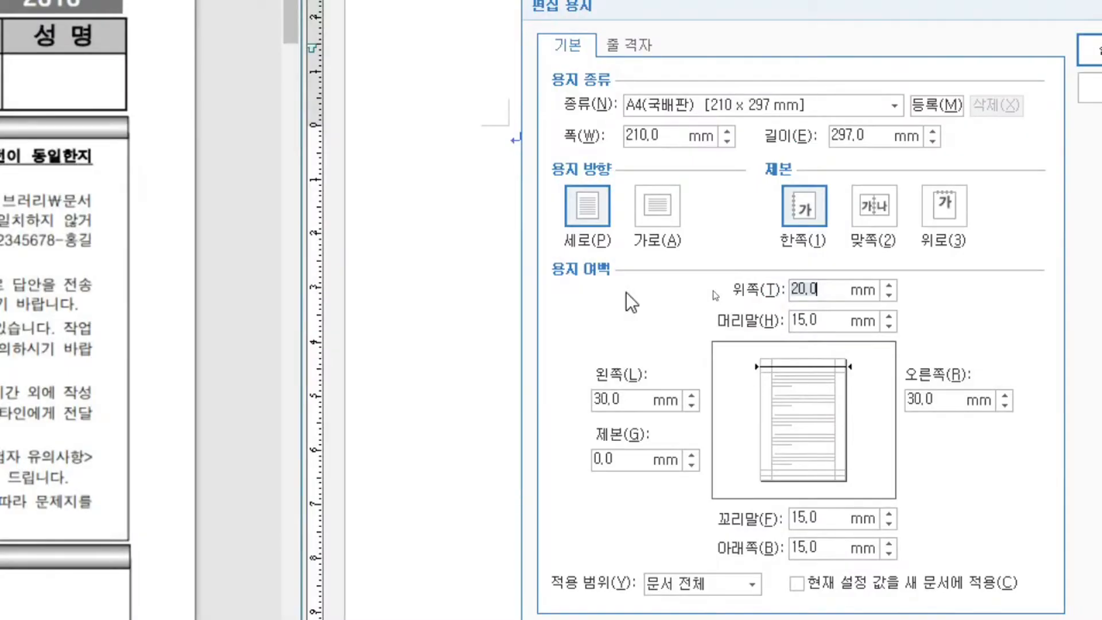
text(10)
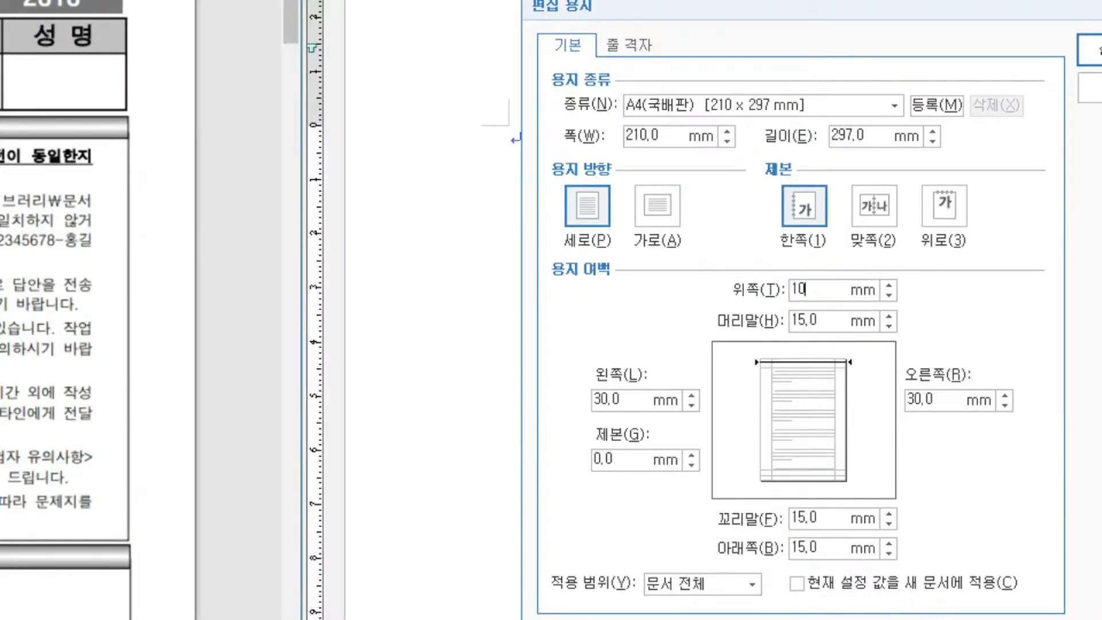
key(Tab)
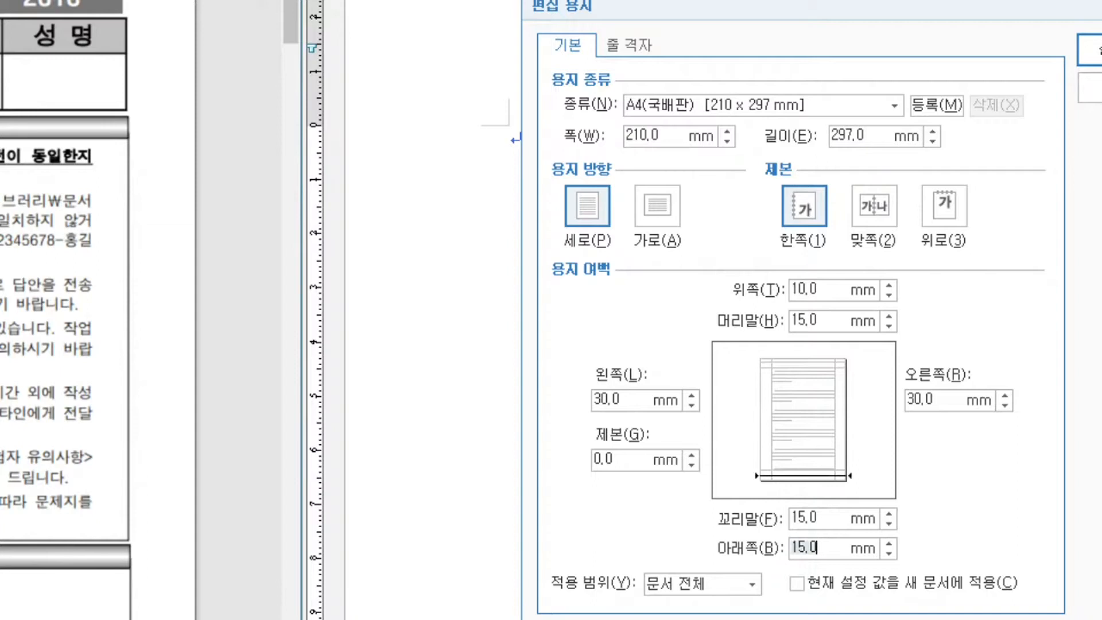
text(10)
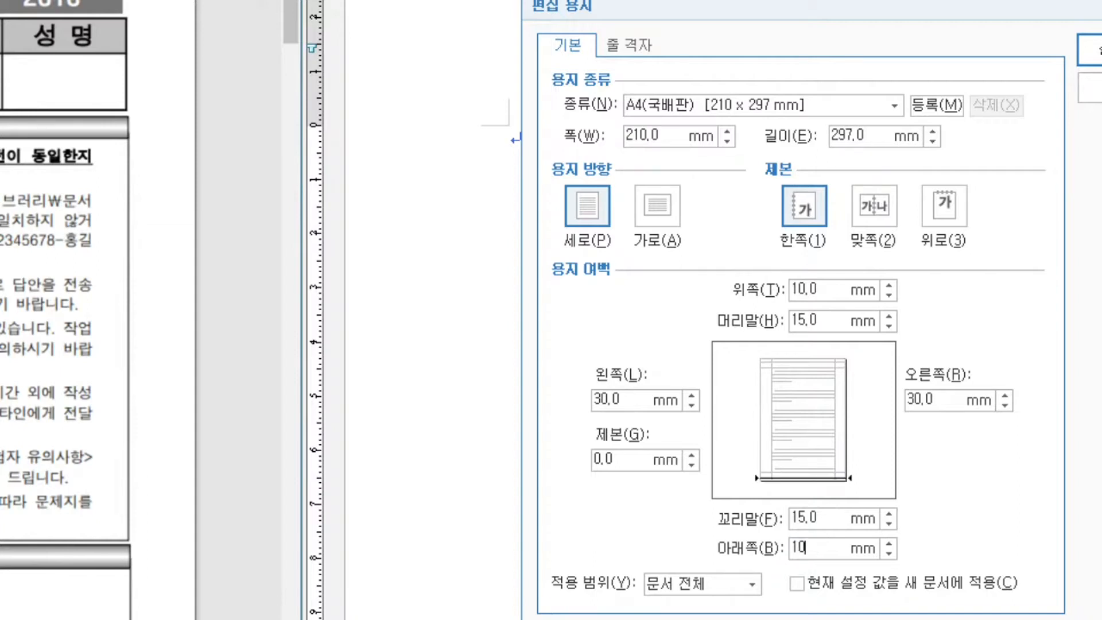
- Set the left and right page margins to 11 mm
key(Tab)
text(11)
key(Tab)
text(11)
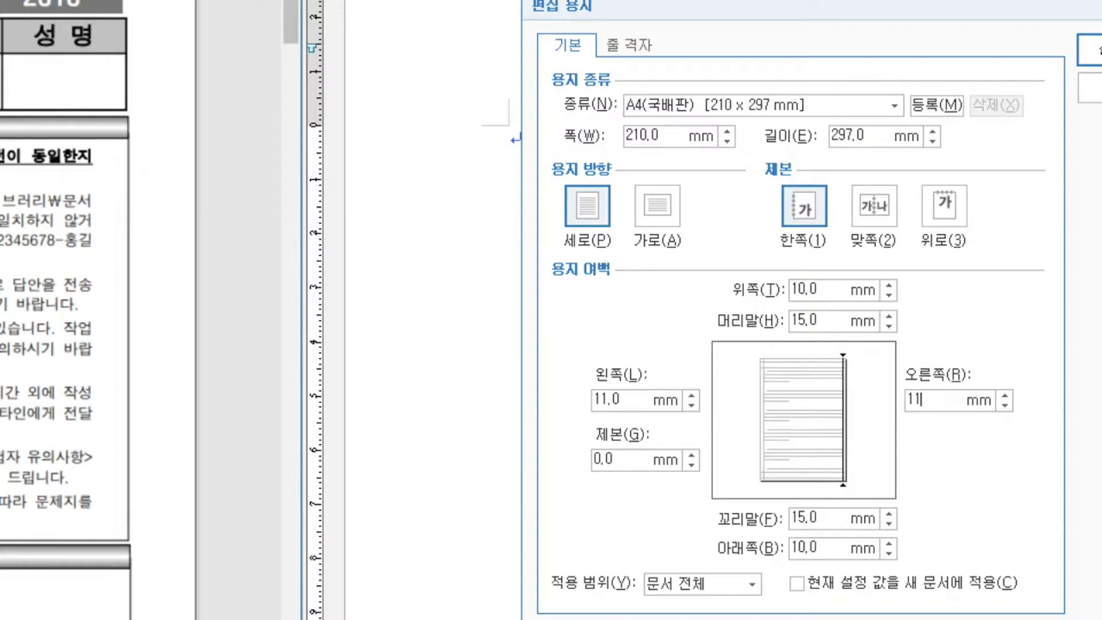
- Set the header and footer margins to 10 mm and apply the page setup
key(Tab)
text(10)
key(Tab)
text(10)
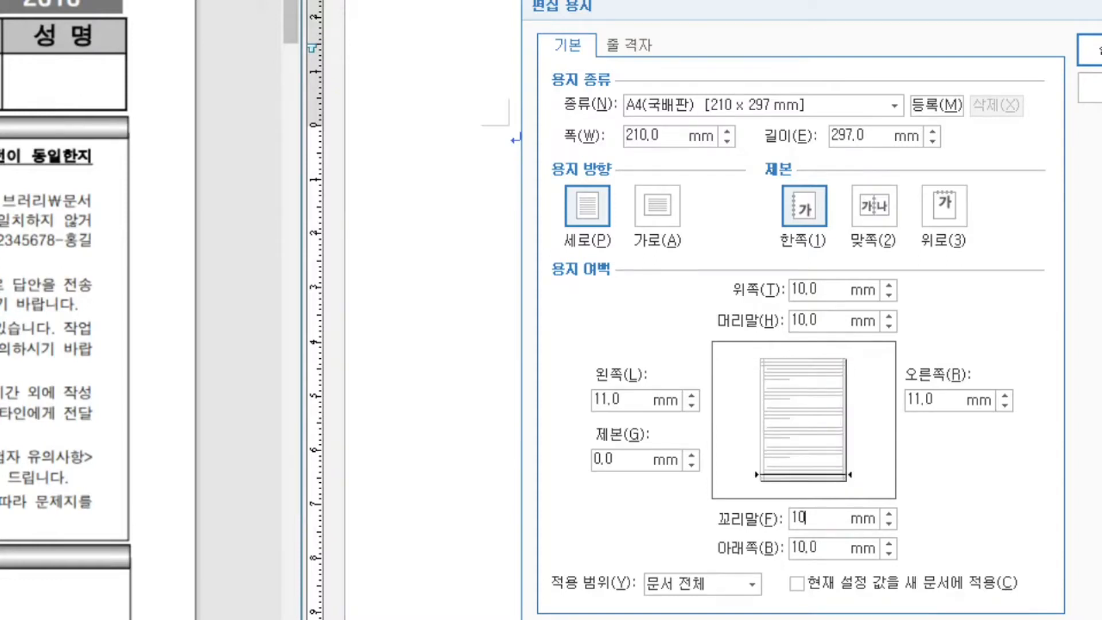
key(Return)
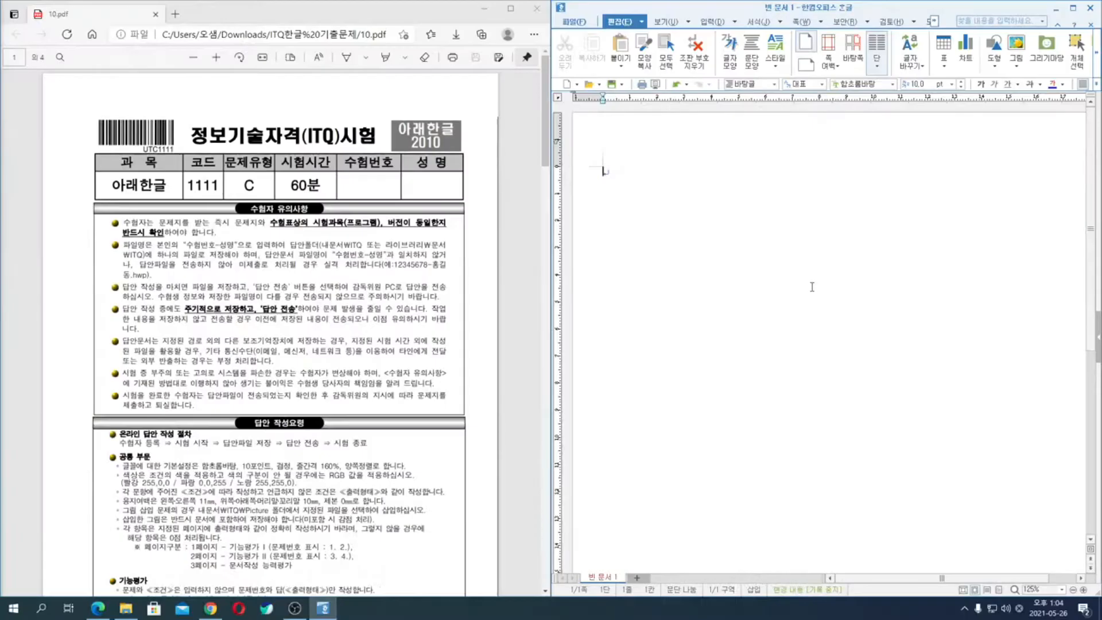
- Enter question number "1." at the start of the first page, leaving two blank lines below it
click(726, 223)
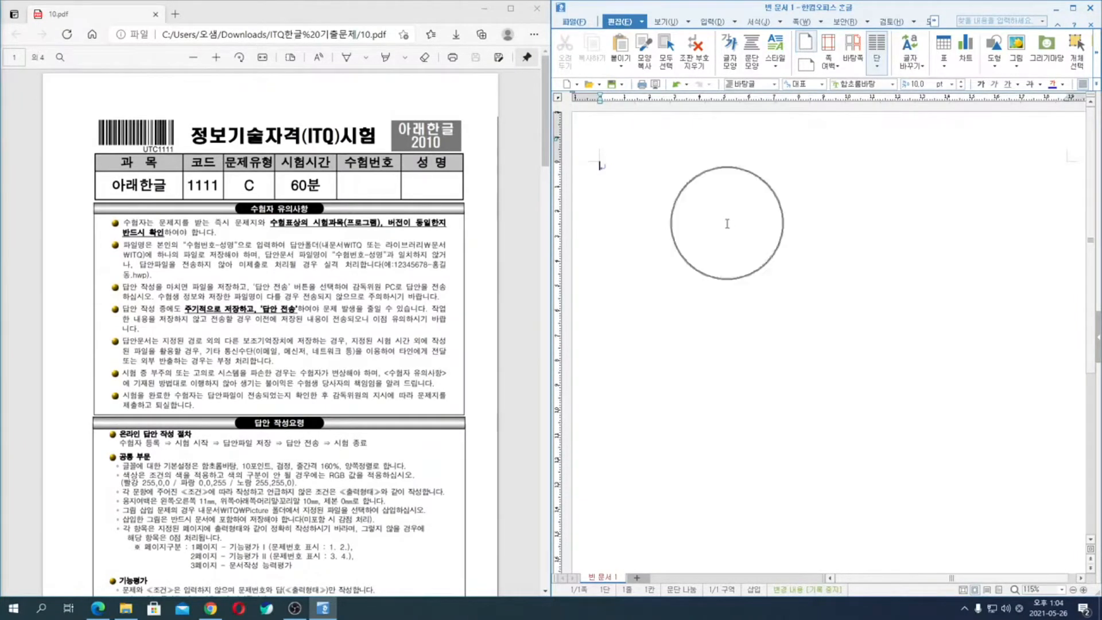
text(1.)
key(Return)
key(Return)
key(Return)
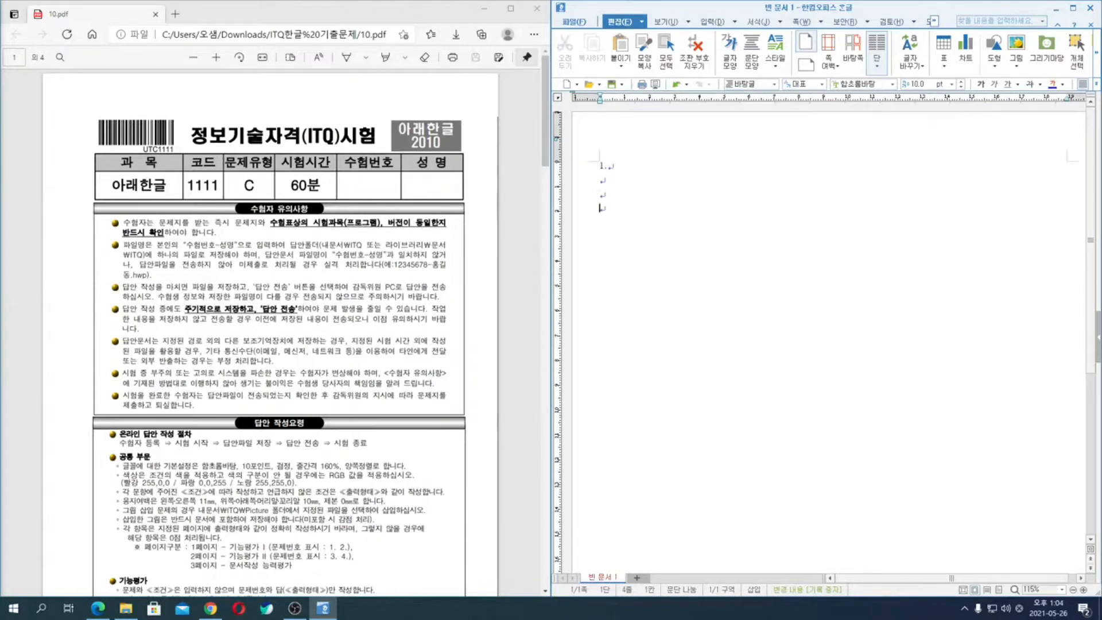
- Enter question number "2." with a blank line under it and insert a page break to begin the second page
text(2.)
key(Return)
key(Return)
key(ctrl+Return)
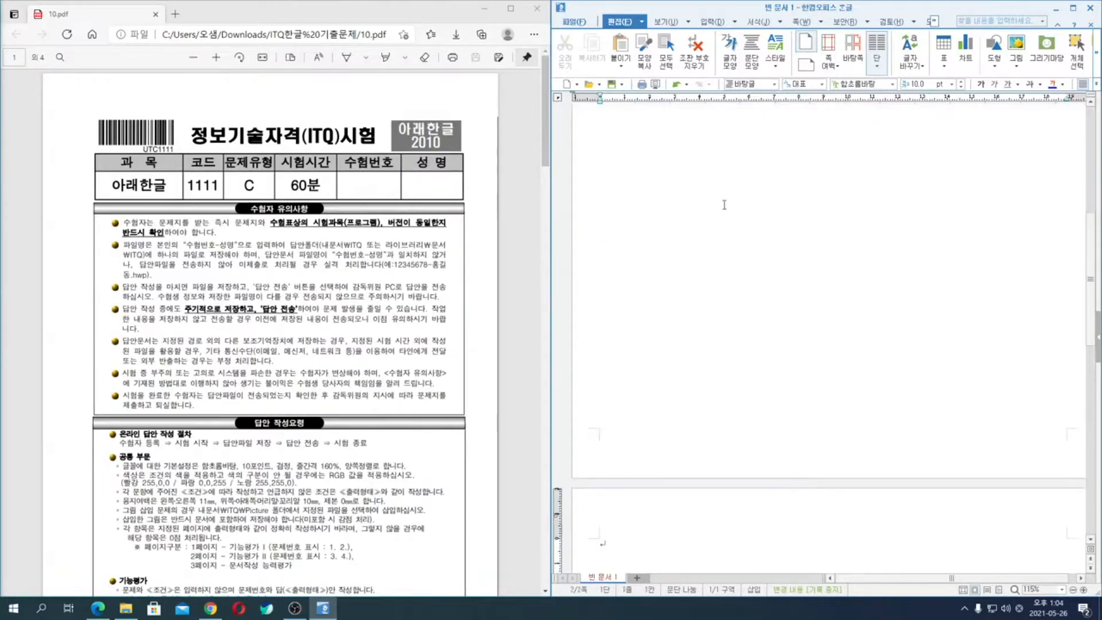
- Enter question number "3." and "(1)" on separate lines of the second page, leaving one blank line after them
text(3.)
key(Return)
text((1))
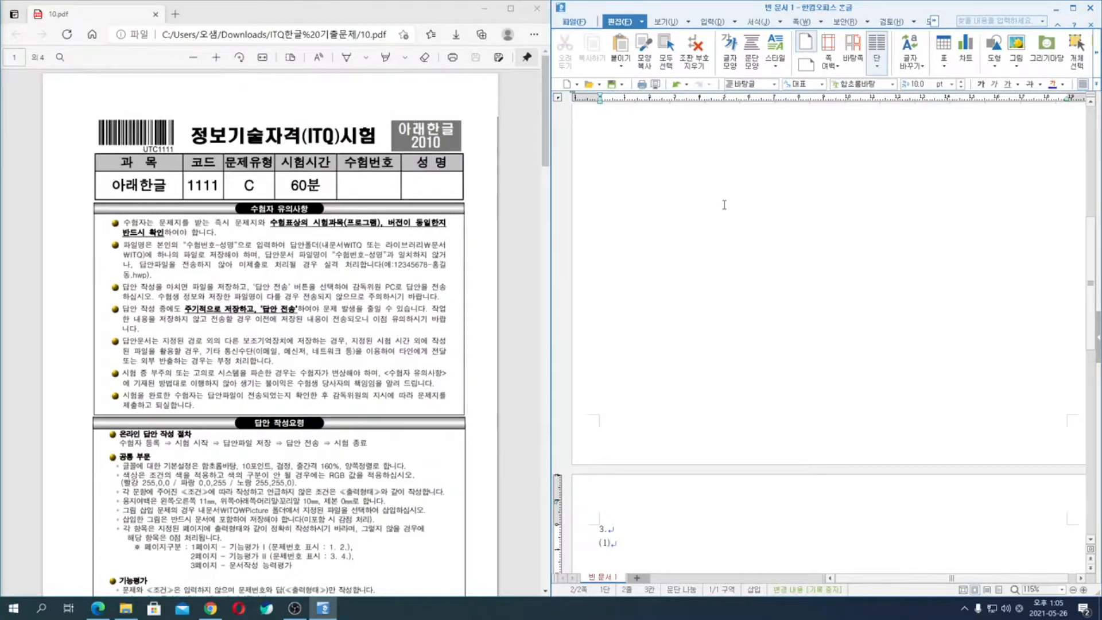
key(Return)
- Enter question number "4." on the second page and insert a page break below it to begin the third page
key(Return)
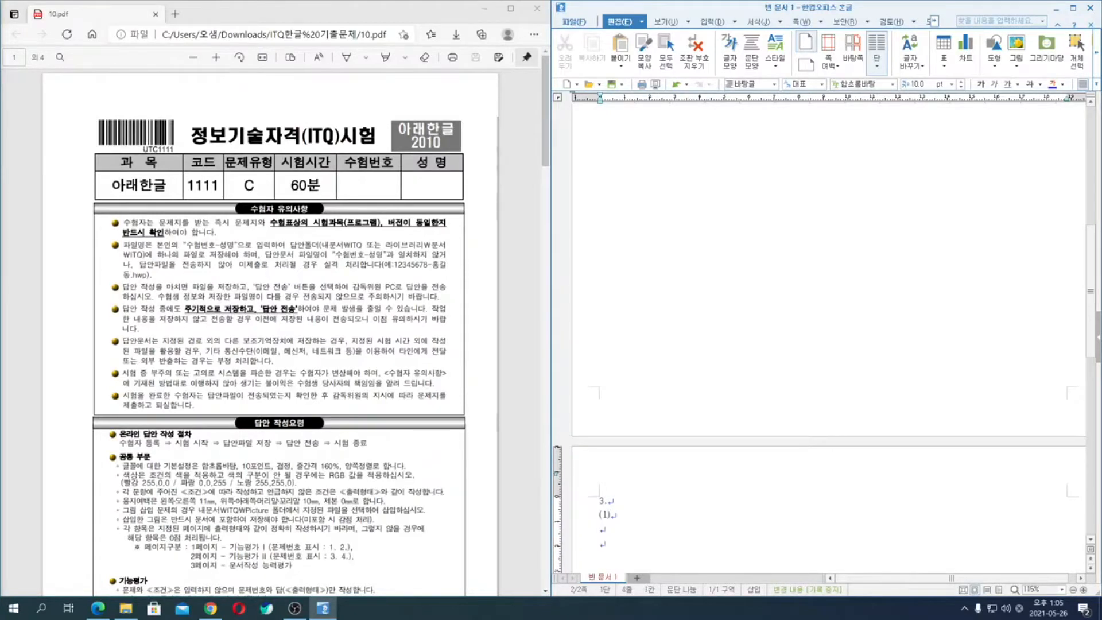
text(4.)
key(Return)
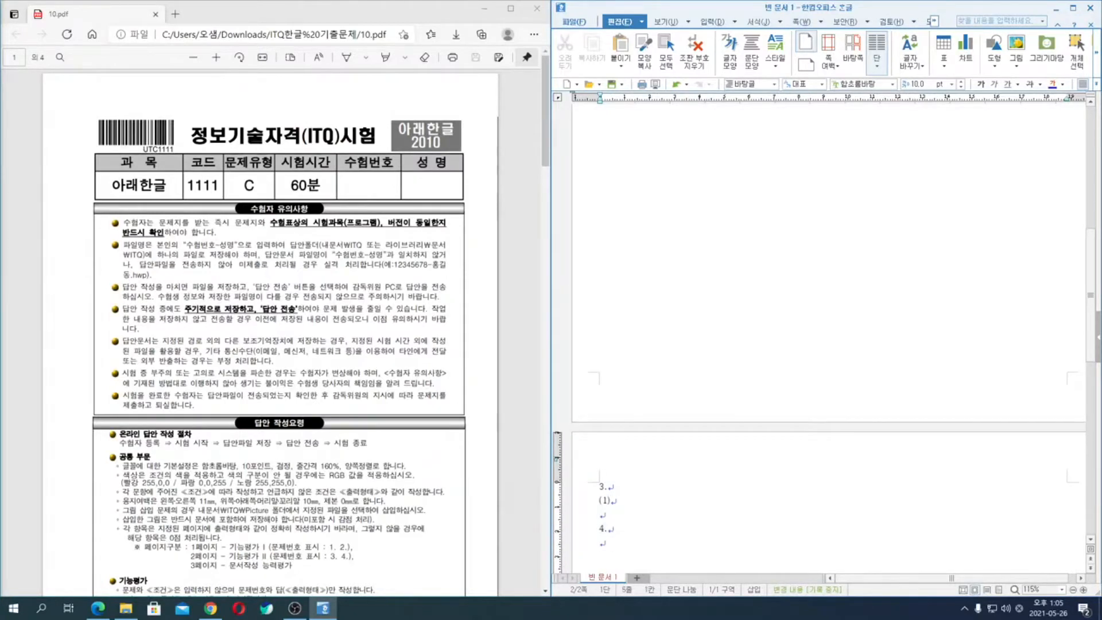
key(Return)
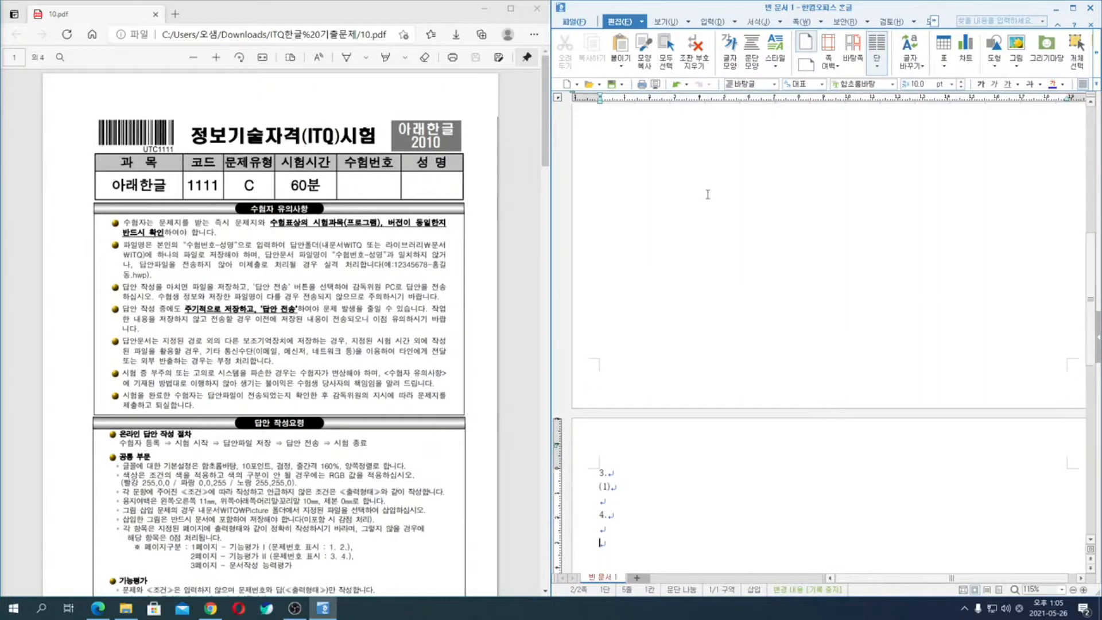
scroll(712, 277, down, 3)
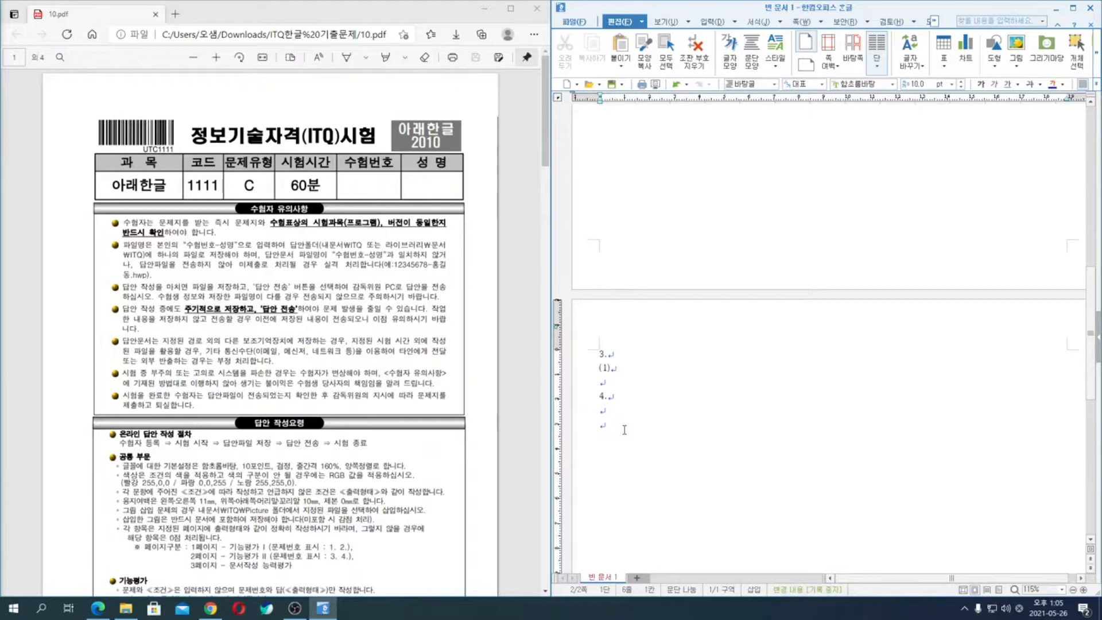
key(ctrl+Return)
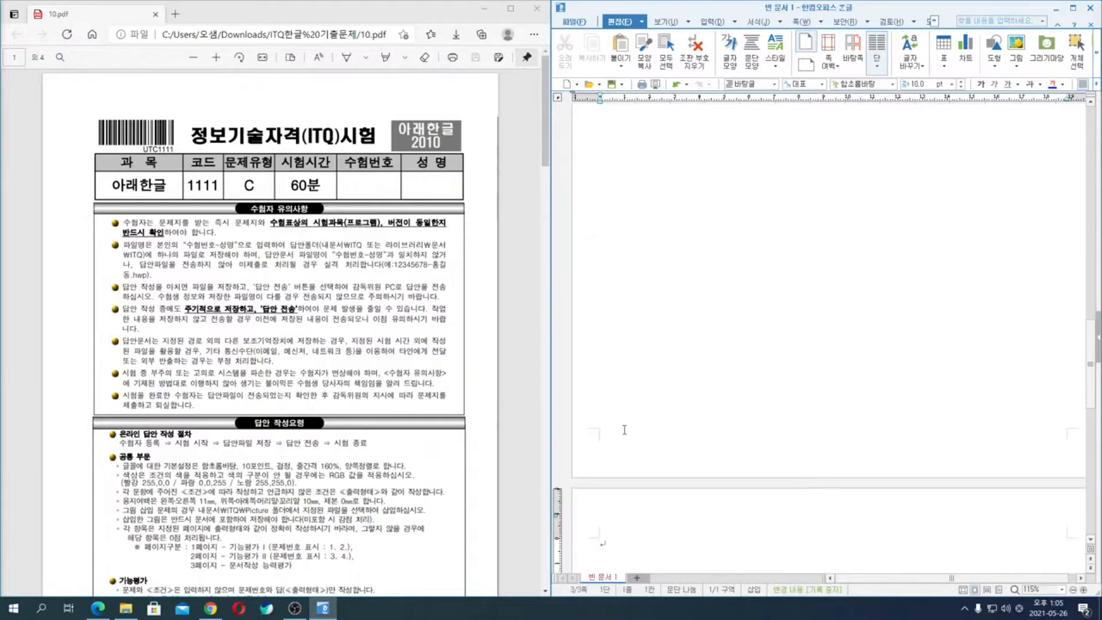
- Check the layout of the question numbers and page breaks across the three pages of the answer document
scroll(624, 424, down, 3)
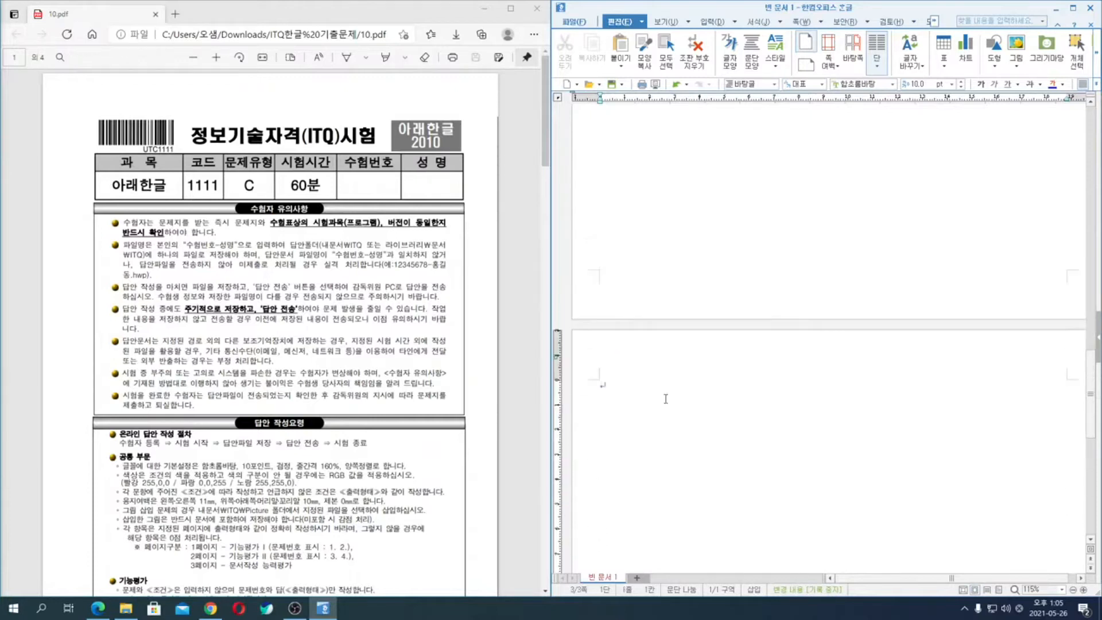
click(632, 391)
key(ctrl)
scroll(646, 430, up, 3)
scroll(646, 430, up, 20)
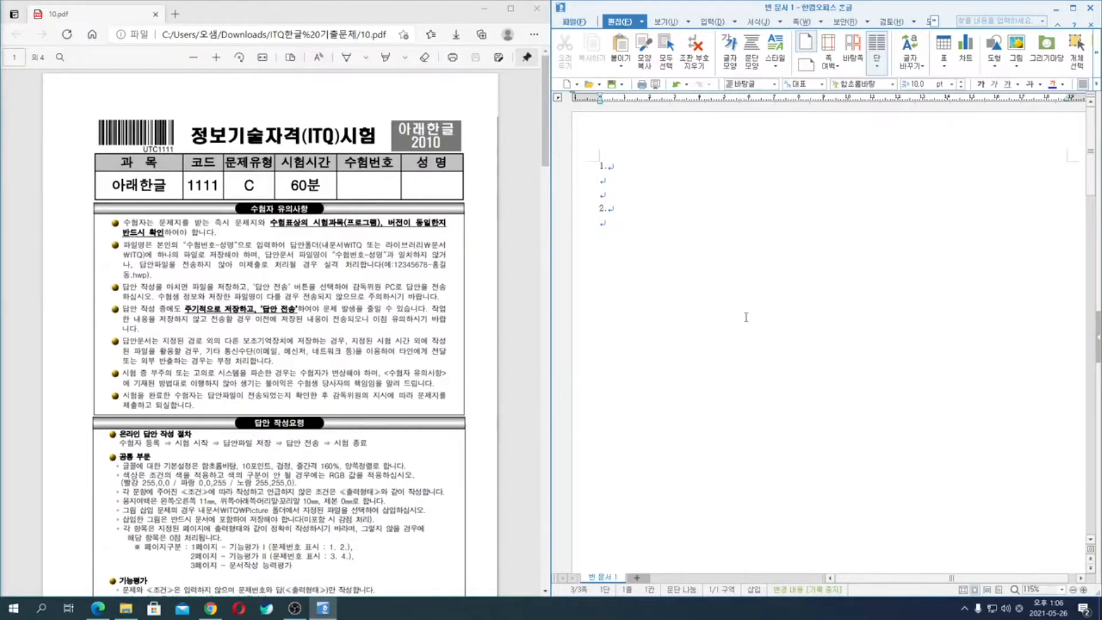
scroll(749, 303, down, 5)
scroll(749, 303, down, 5)
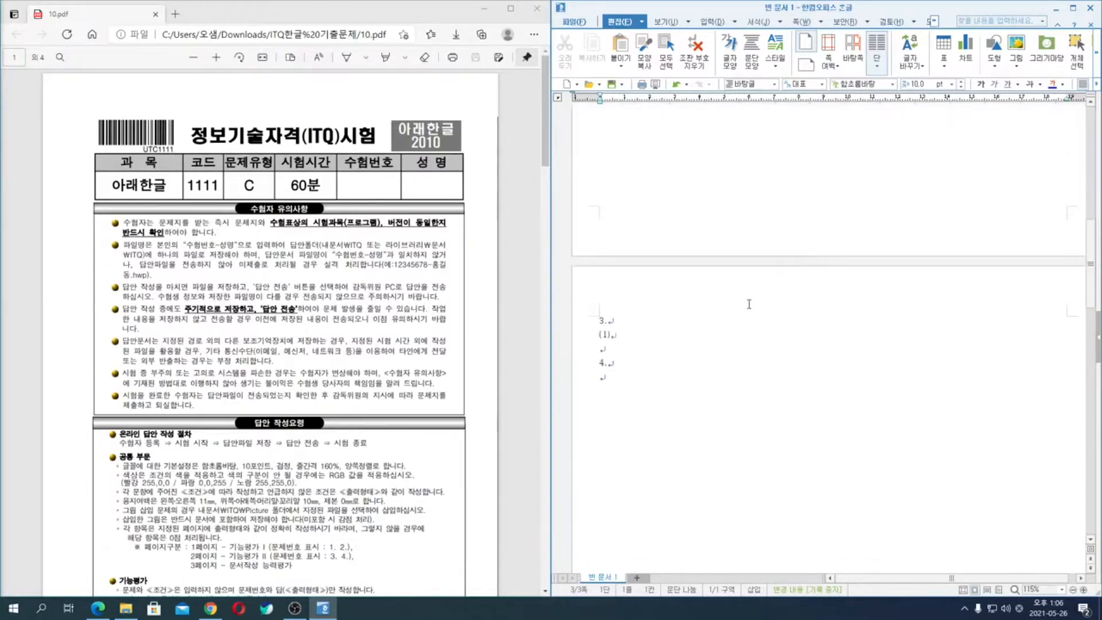
click(613, 263)
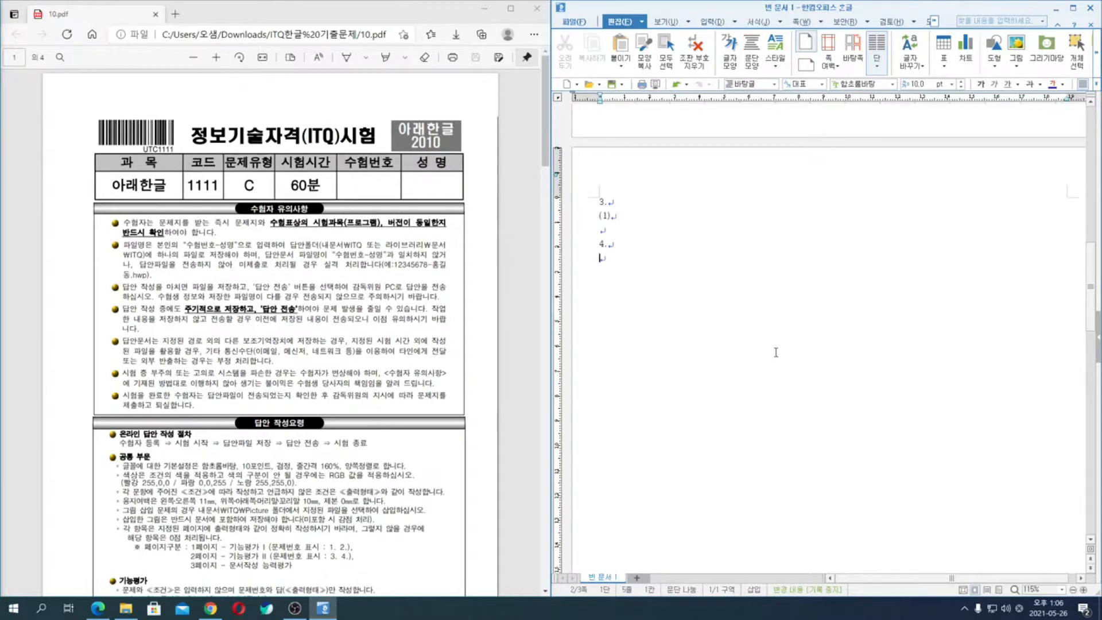
scroll(775, 358, down, 10)
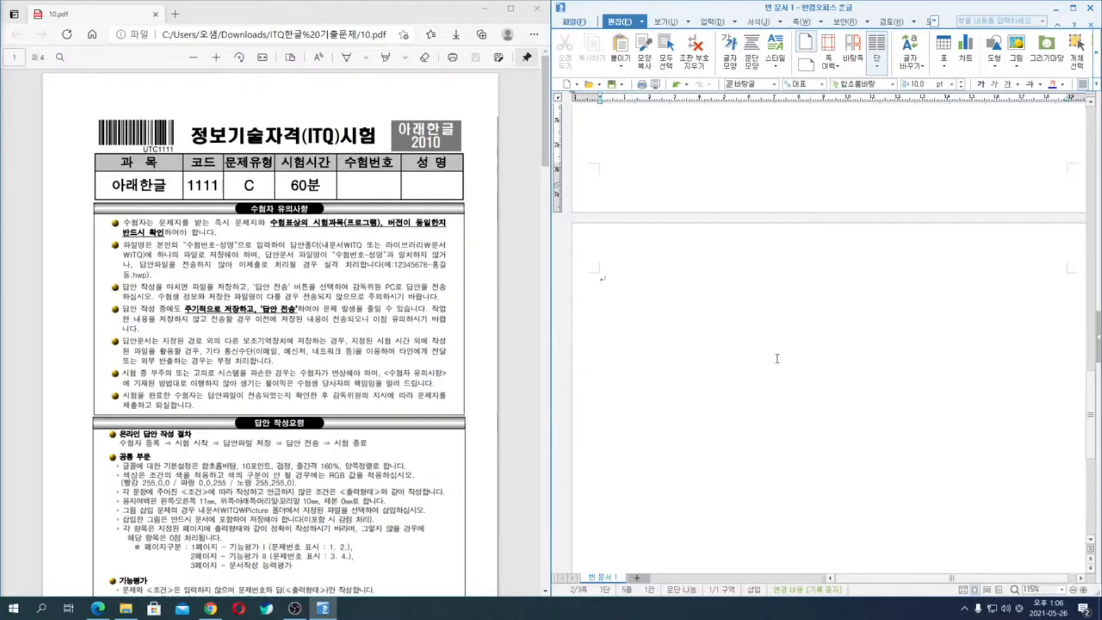
- Review the tasks in the exam PDF from the 기능평가 I page through the 문서작성 능력평가 page
scroll(421, 416, down, 5)
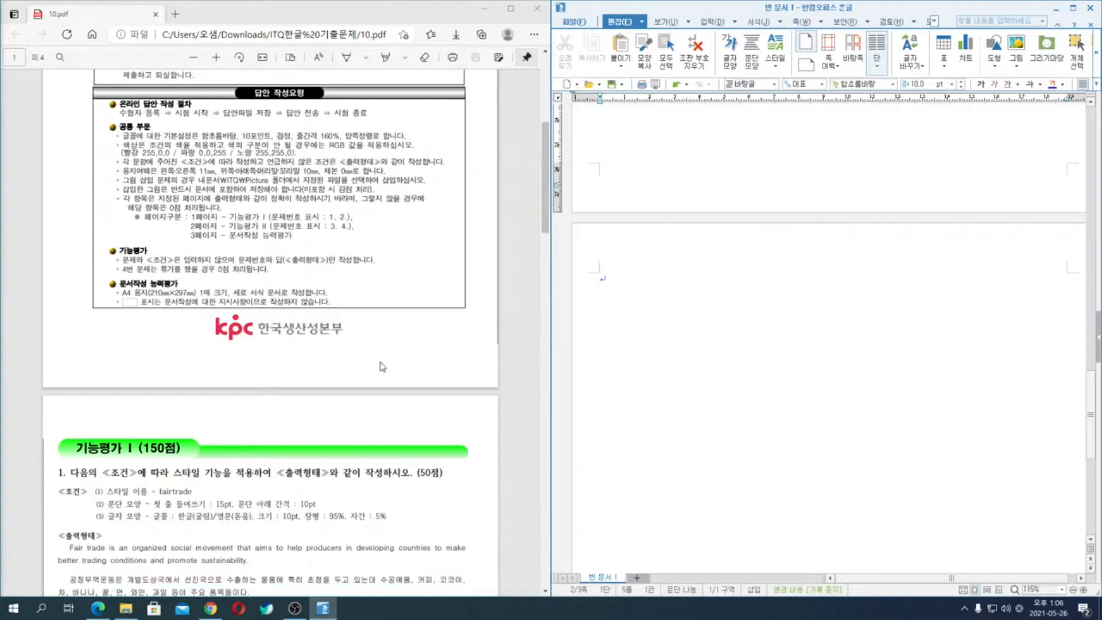
scroll(367, 370, down, 5)
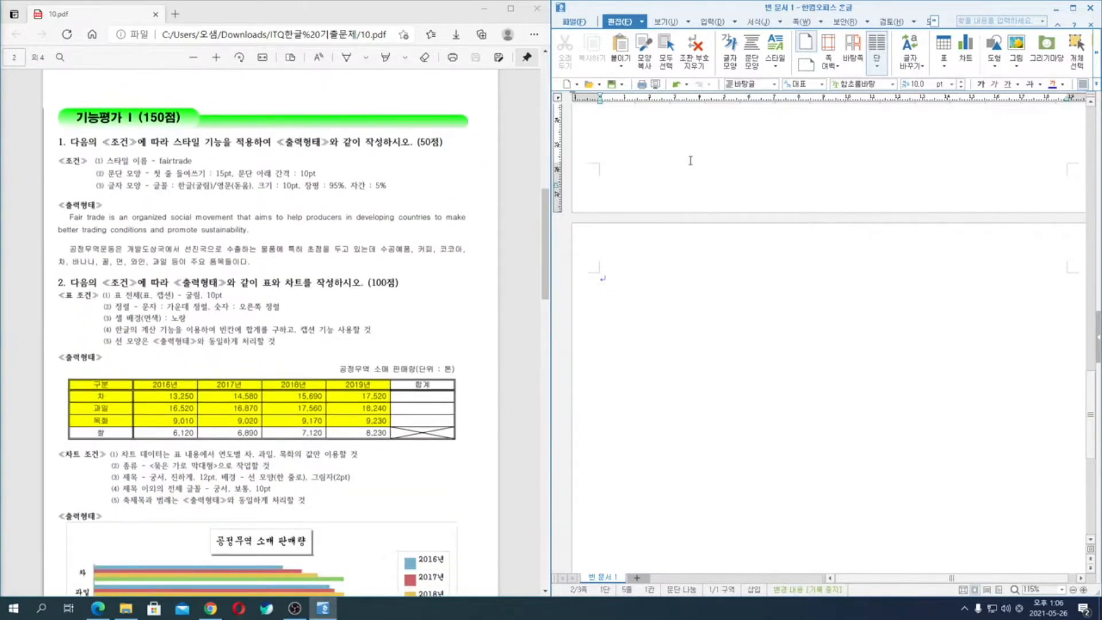
scroll(686, 167, down, 5)
scroll(683, 219, up, 5)
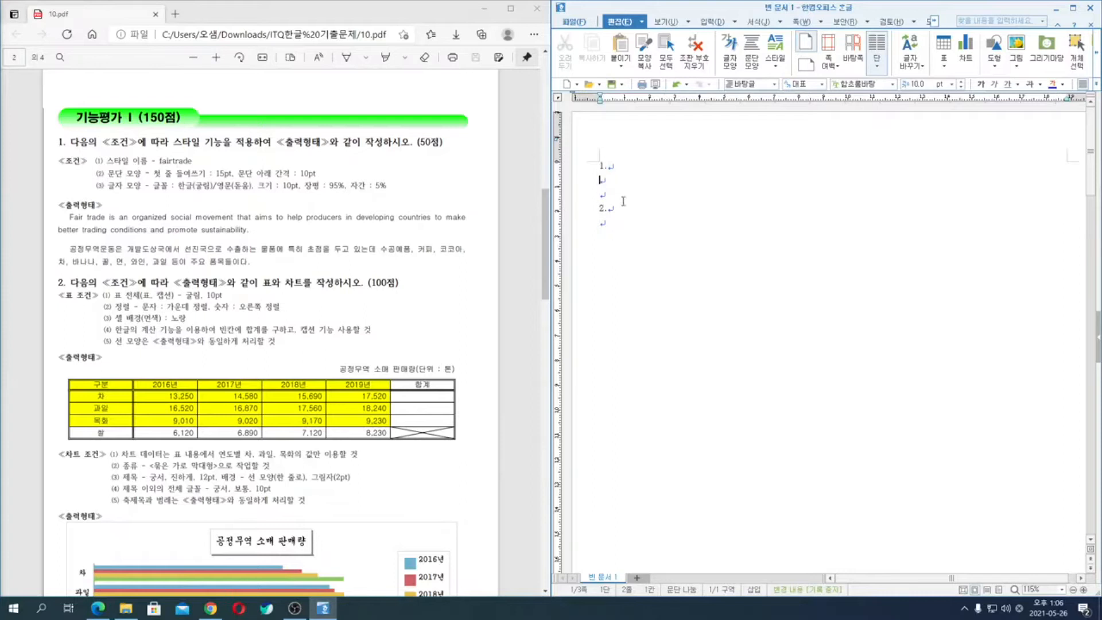
key(ctrl+2)
mouse_move(454, 166)
mouse_down()
mouse_move(401, 133)
mouse_move(430, 173)
mouse_up()
mouse_move(419, 312)
mouse_down()
mouse_move(396, 307)
mouse_move(444, 296)
mouse_move(419, 334)
mouse_move(482, 372)
mouse_up()
key(Escape)
scroll(347, 409, down, 12)
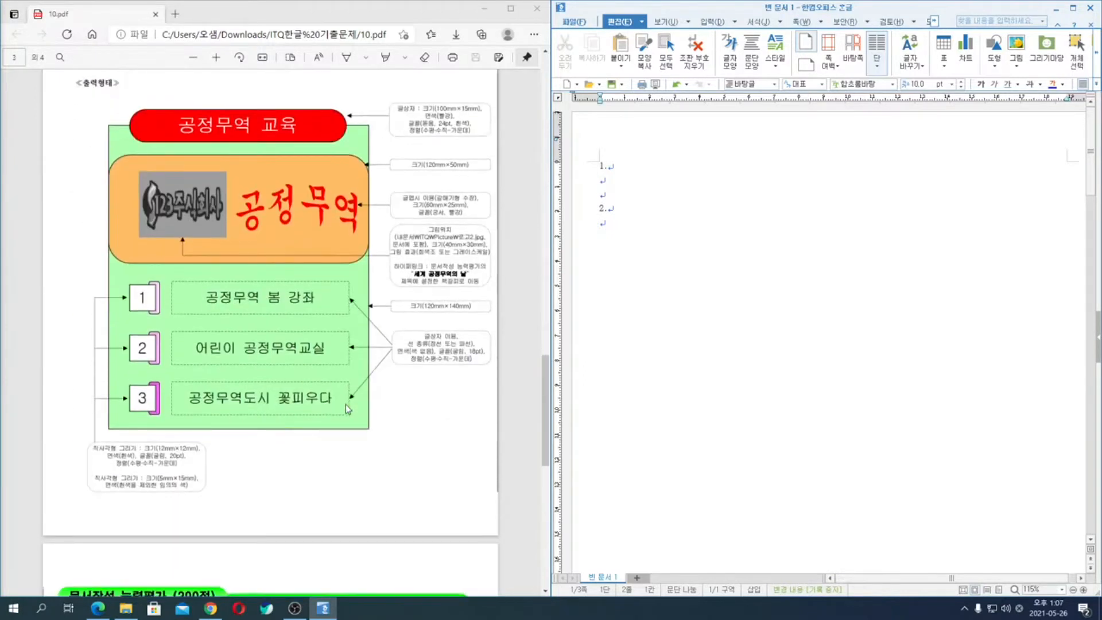
scroll(345, 404, down, 7)
mouse_move(314, 243)
mouse_down()
mouse_move(262, 382)
mouse_move(302, 383)
mouse_move(277, 414)
mouse_up()
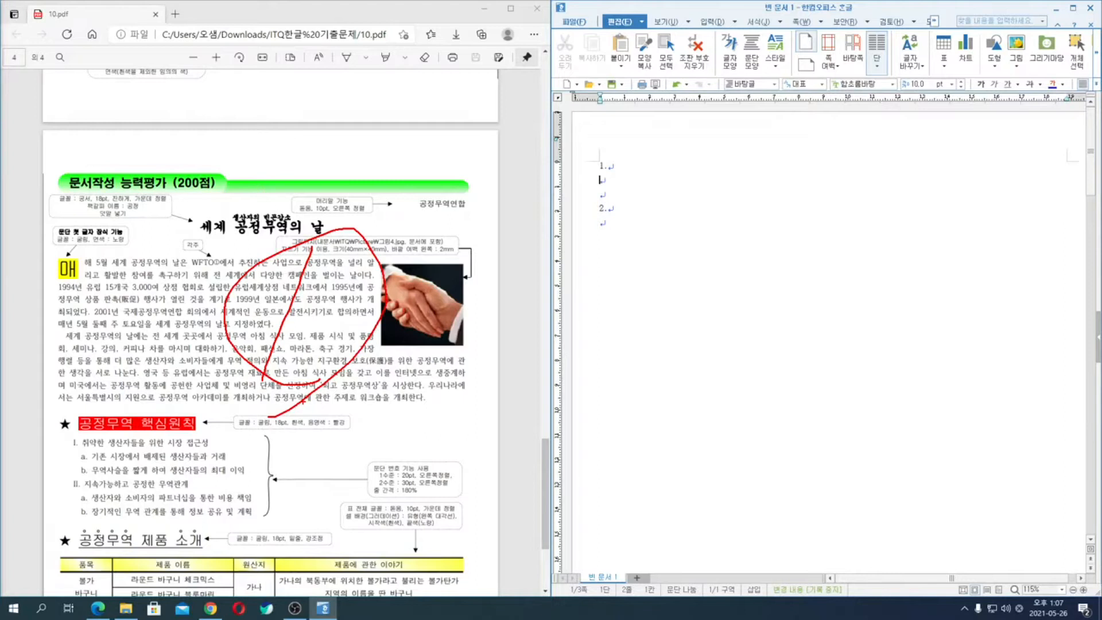
key(ctrl+z)
scroll(313, 418, up, 10)
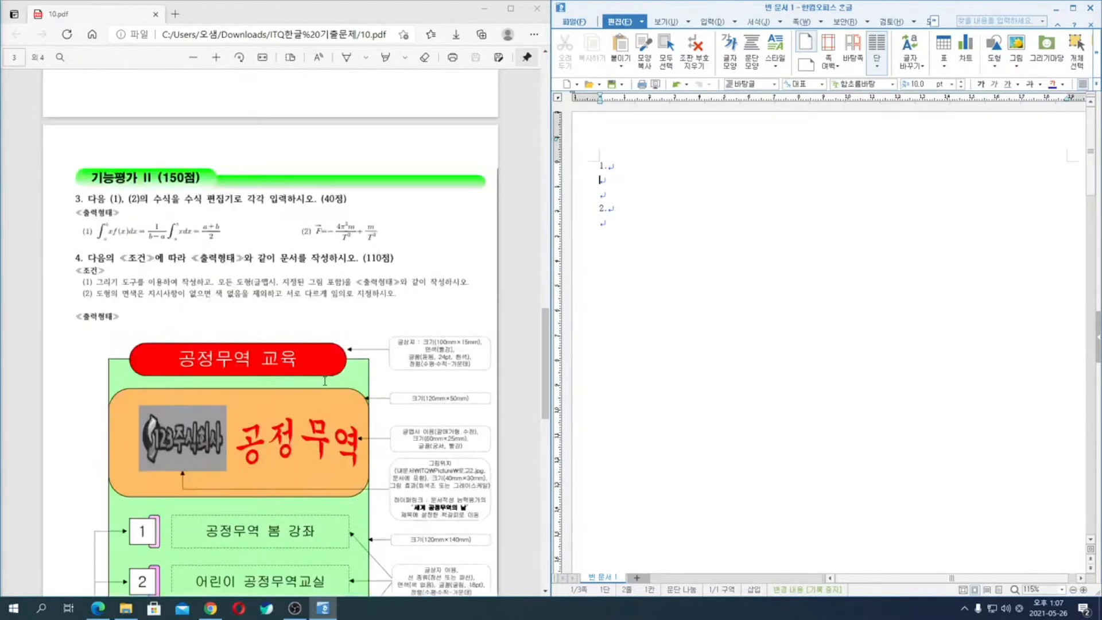
- Examine the point allocations for 기능평가 II, question 4 and 문서작성 능력평가 in the exam PDF
mouse_move(337, 423)
mouse_down()
mouse_move(436, 510)
mouse_move(400, 558)
mouse_up()
mouse_move(356, 89)
mouse_down()
mouse_move(391, 157)
mouse_move(438, 174)
mouse_up()
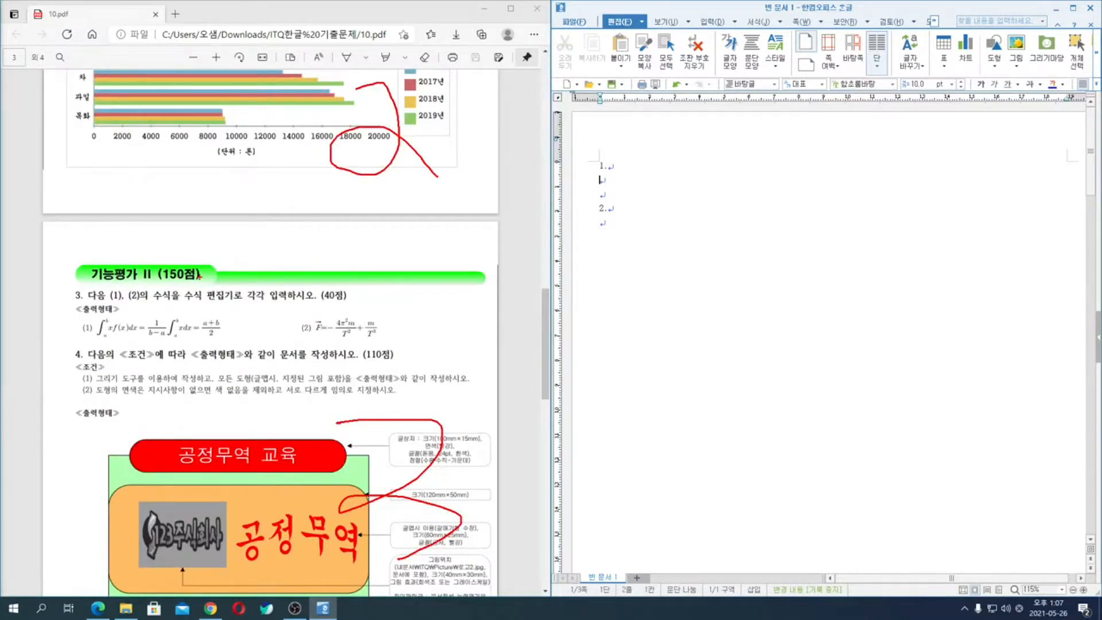
mouse_move(209, 283)
mouse_down()
mouse_move(154, 276)
mouse_move(211, 270)
mouse_up()
mouse_move(387, 367)
mouse_down()
mouse_move(407, 344)
mouse_move(378, 380)
mouse_up()
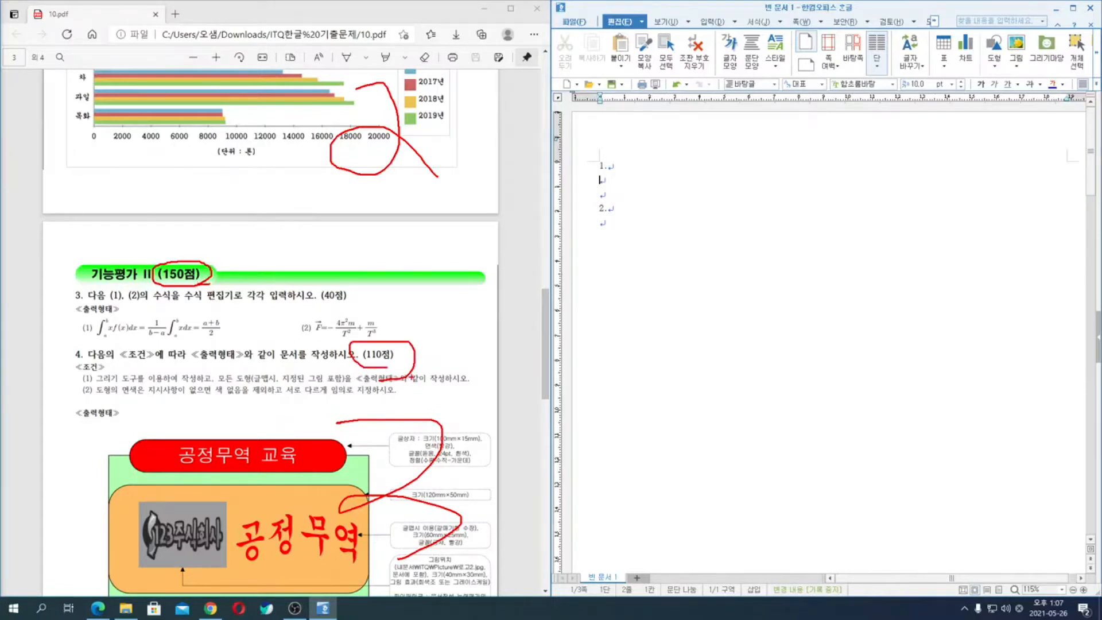
key(Escape)
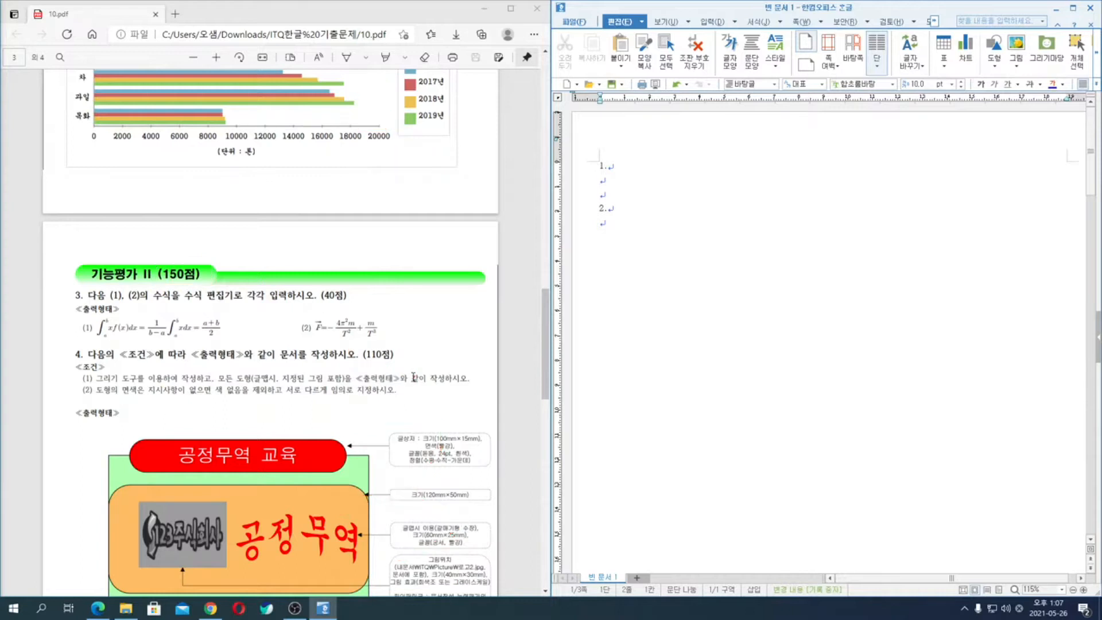
scroll(432, 417, down, 15)
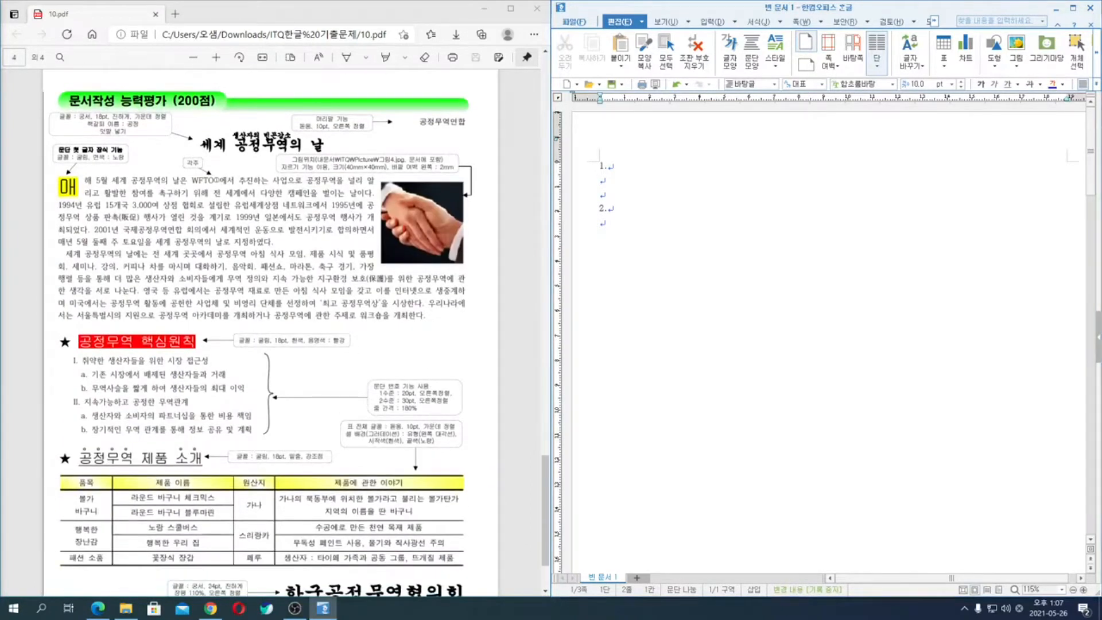
mouse_move(249, 108)
mouse_down()
mouse_move(175, 119)
mouse_move(243, 96)
mouse_move(247, 138)
mouse_up()
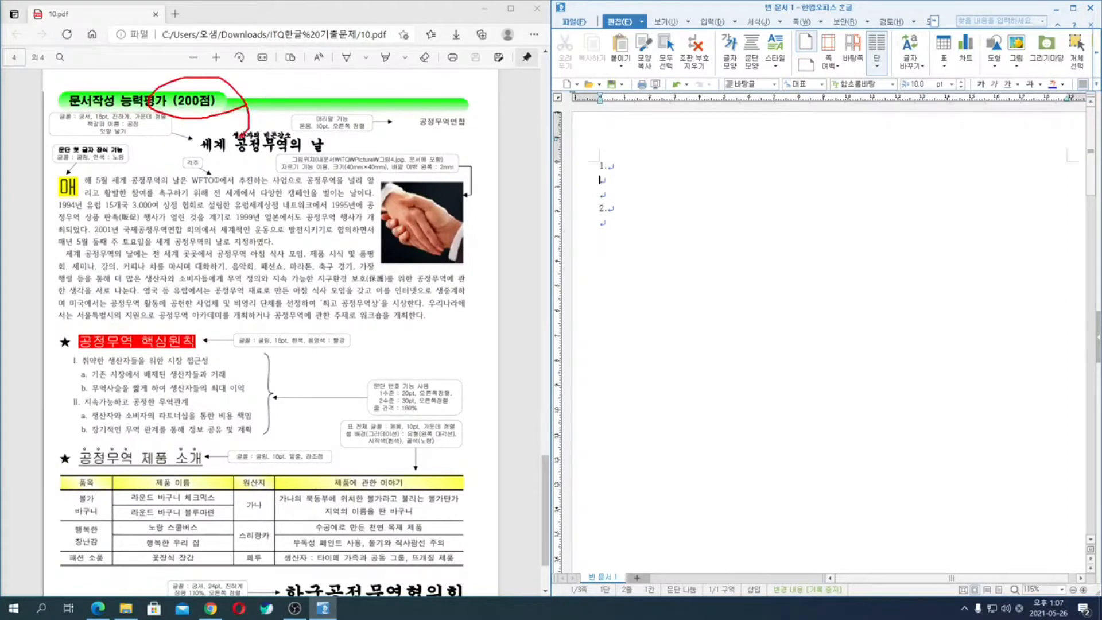
scroll(370, 213, up, 15)
scroll(373, 224, down, 2)
scroll(373, 223, up, 8)
scroll(373, 224, up, 1)
mouse_move(424, 201)
mouse_down()
mouse_move(341, 194)
mouse_move(409, 221)
mouse_up()
scroll(407, 227, down, 10)
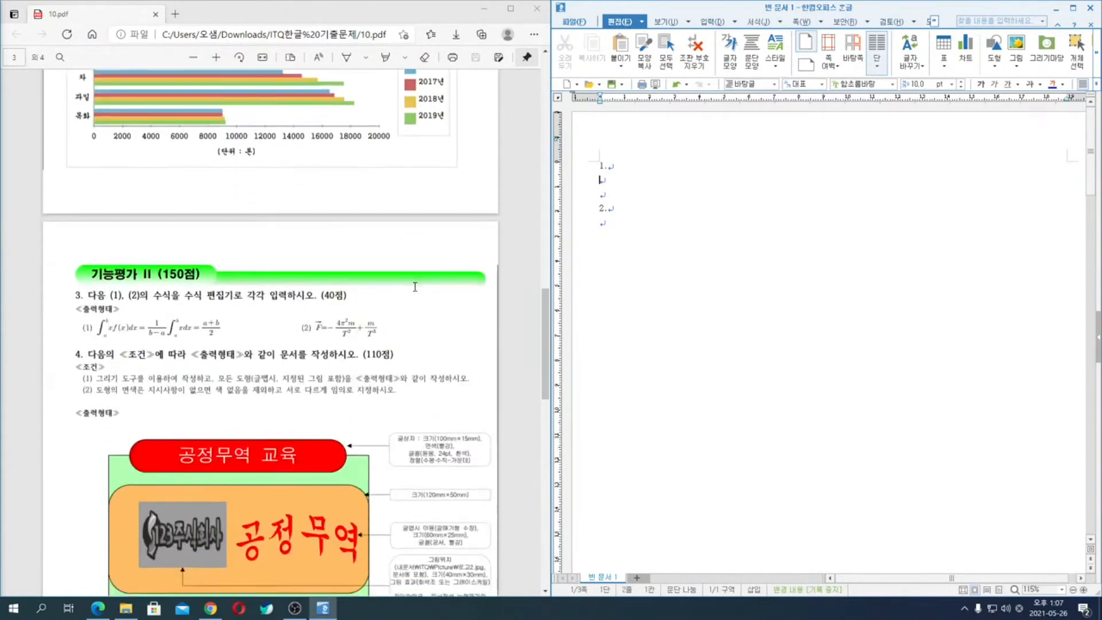
- Examine the point allocation of question 4 and the conditions and sample output of question 1 in the exam PDF
mouse_move(403, 200)
mouse_down()
mouse_move(377, 202)
mouse_move(418, 183)
mouse_move(400, 212)
mouse_up()
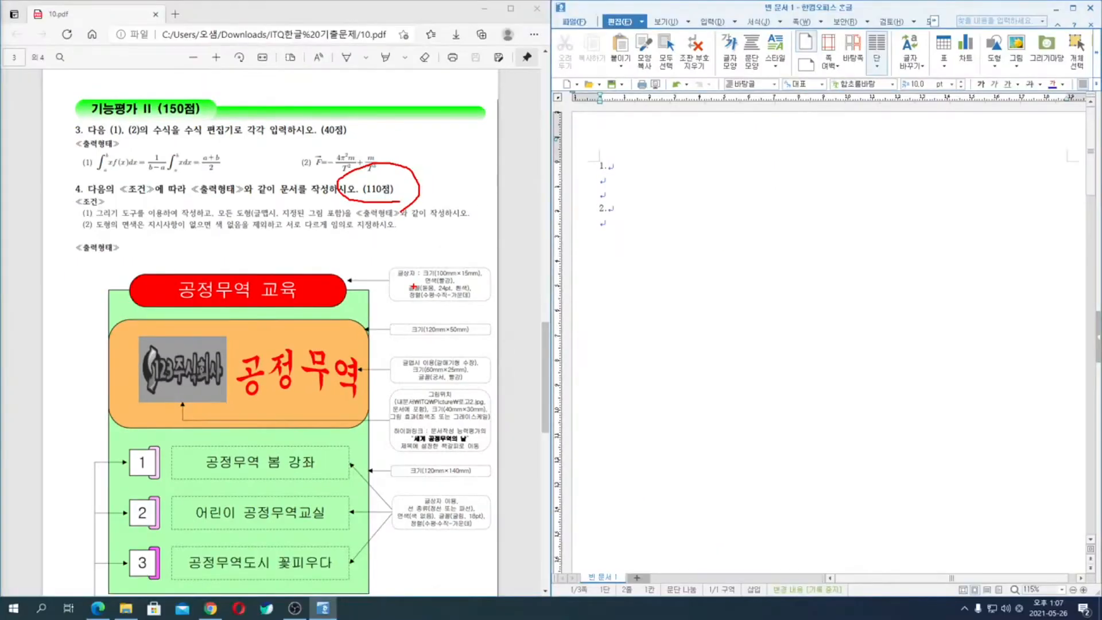
key(Escape)
scroll(413, 286, up, 10)
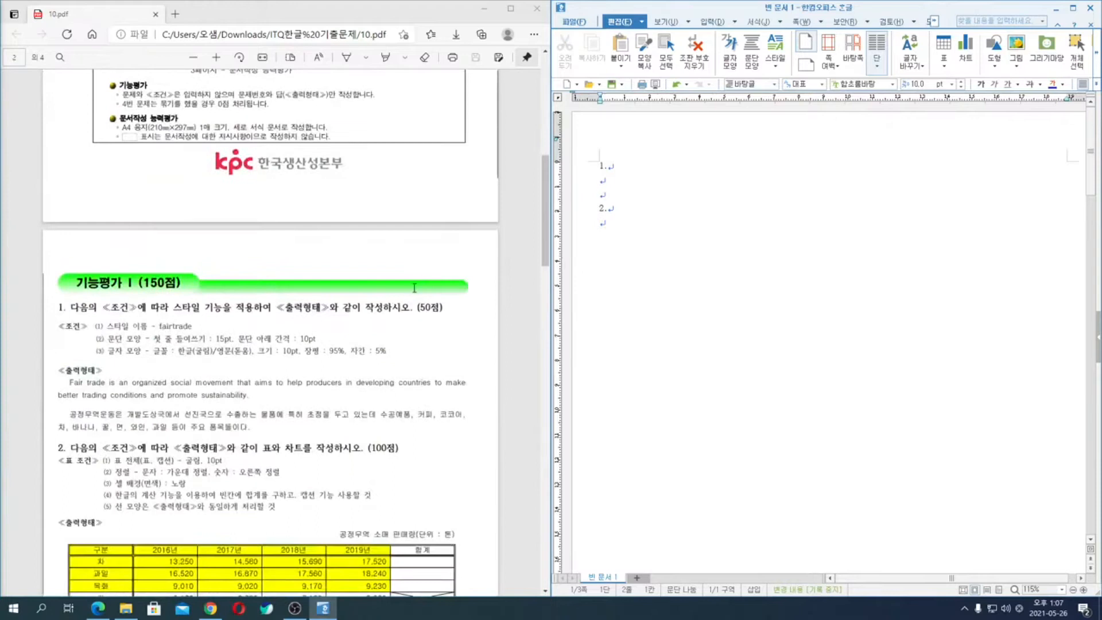
key(ctrl+2)
mouse_move(264, 413)
mouse_down()
mouse_move(192, 429)
mouse_move(275, 384)
mouse_move(240, 451)
mouse_up()
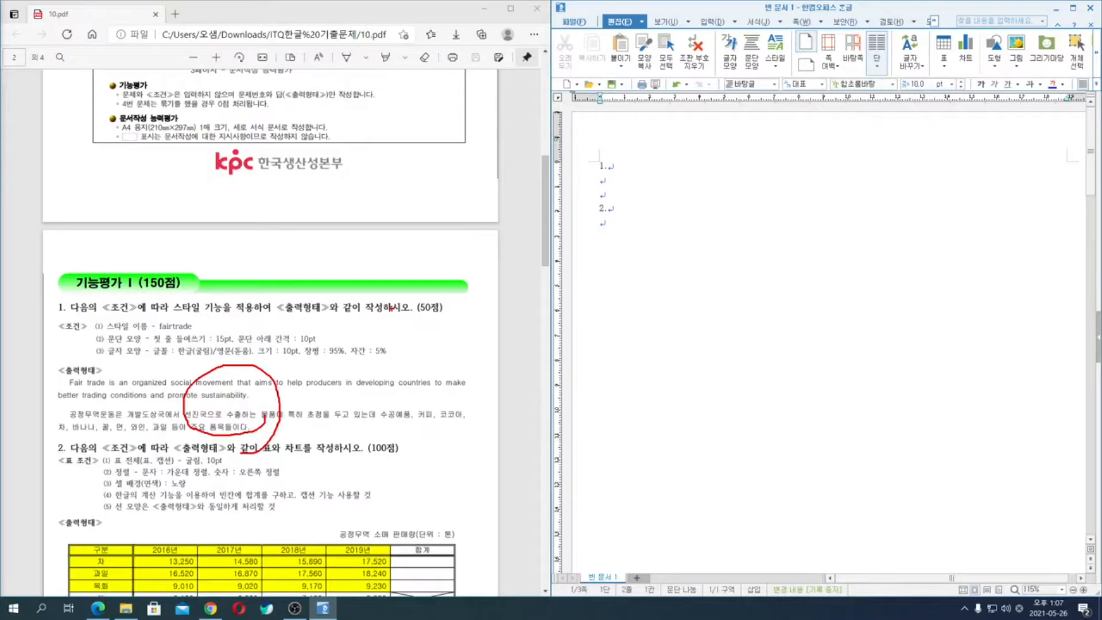
drag(391, 308, 342, 377)
drag(373, 330, 418, 328)
mouse_move(423, 332)
mouse_down()
mouse_move(461, 346)
mouse_move(428, 332)
mouse_up()
drag(356, 398, 485, 411)
key(Escape)
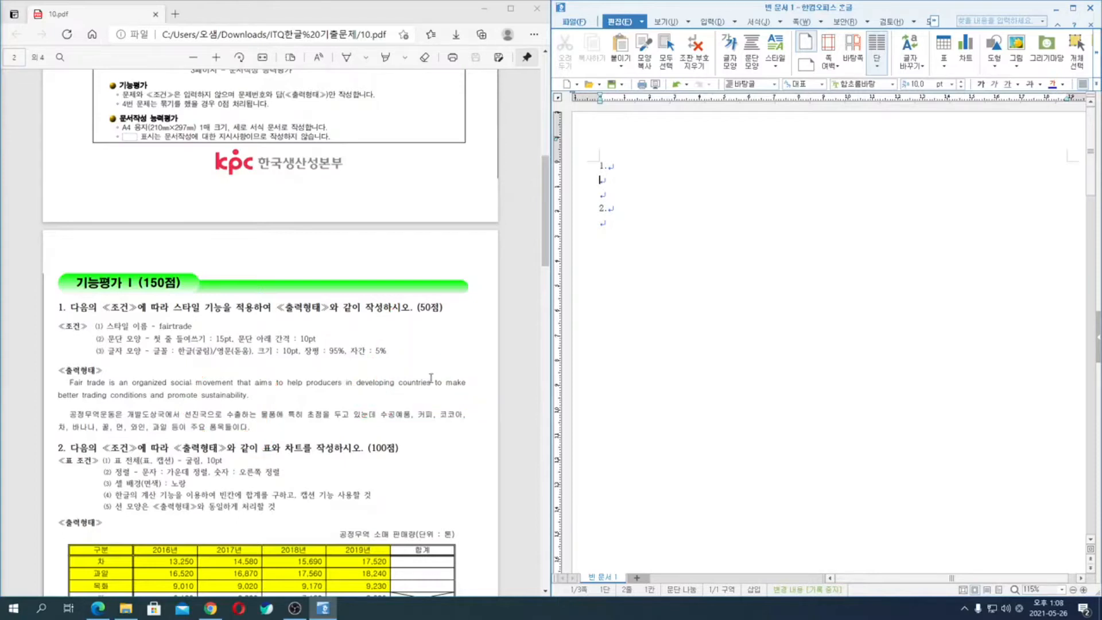
- Review the exam PDF from question 2's table and chart tasks through the end of the 문서작성 능력평가 page
scroll(336, 371, down, 4)
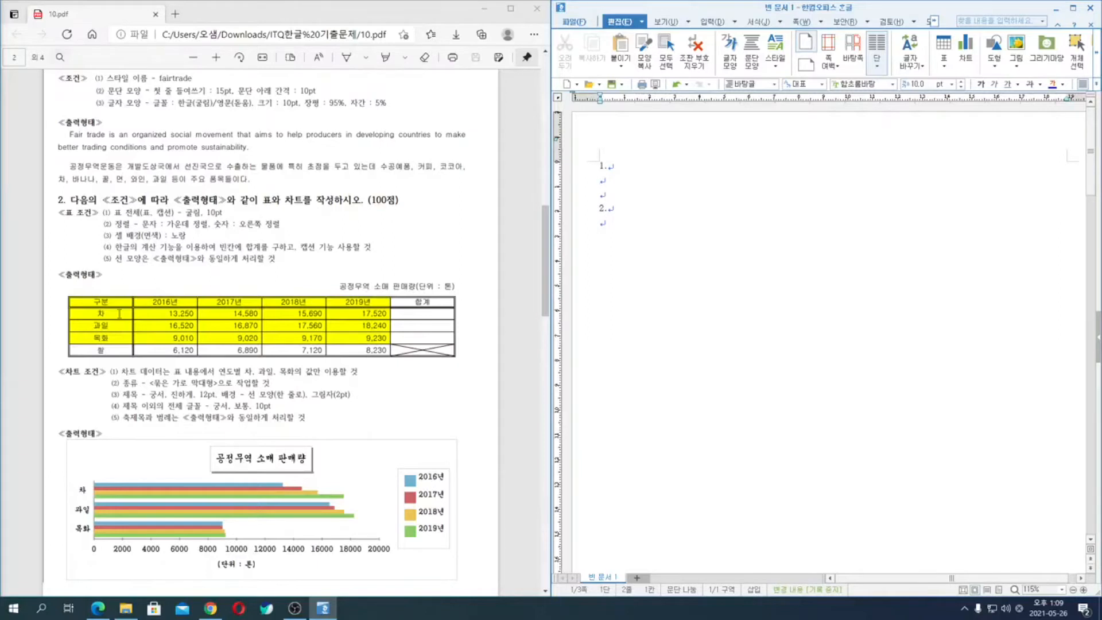
scroll(370, 364, down, 10)
scroll(370, 363, down, 10)
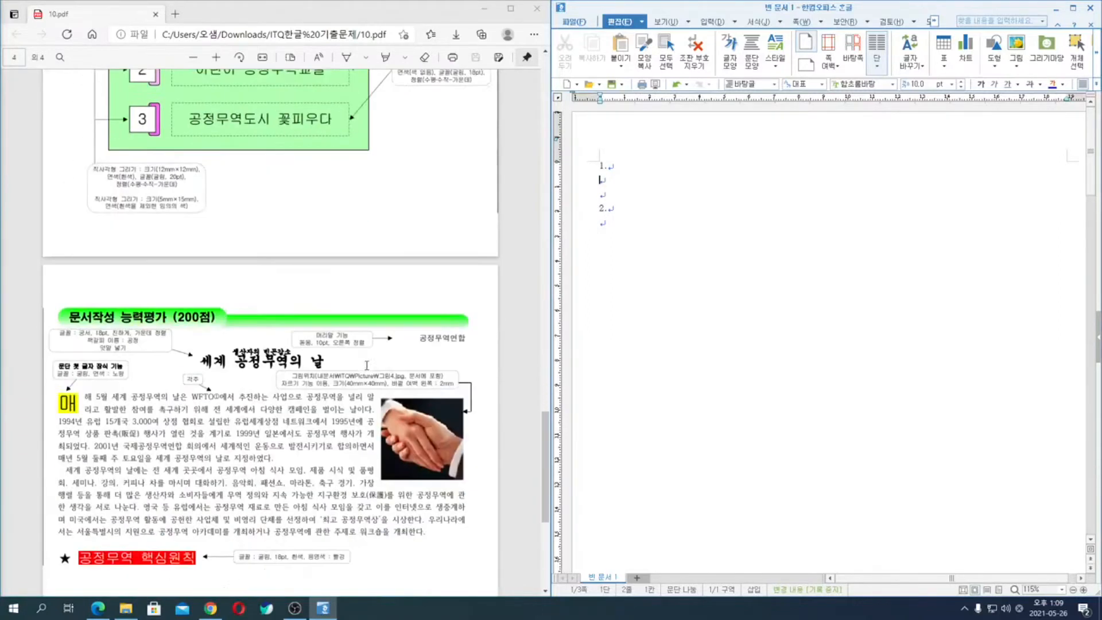
scroll(279, 219, up, 3)
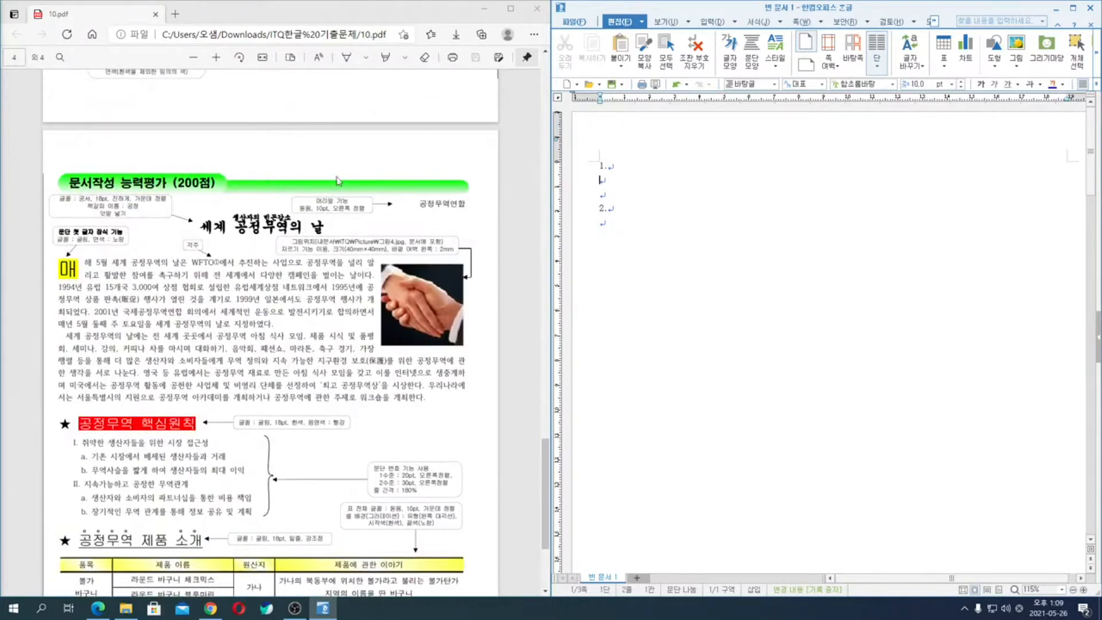
scroll(287, 172, up, 2)
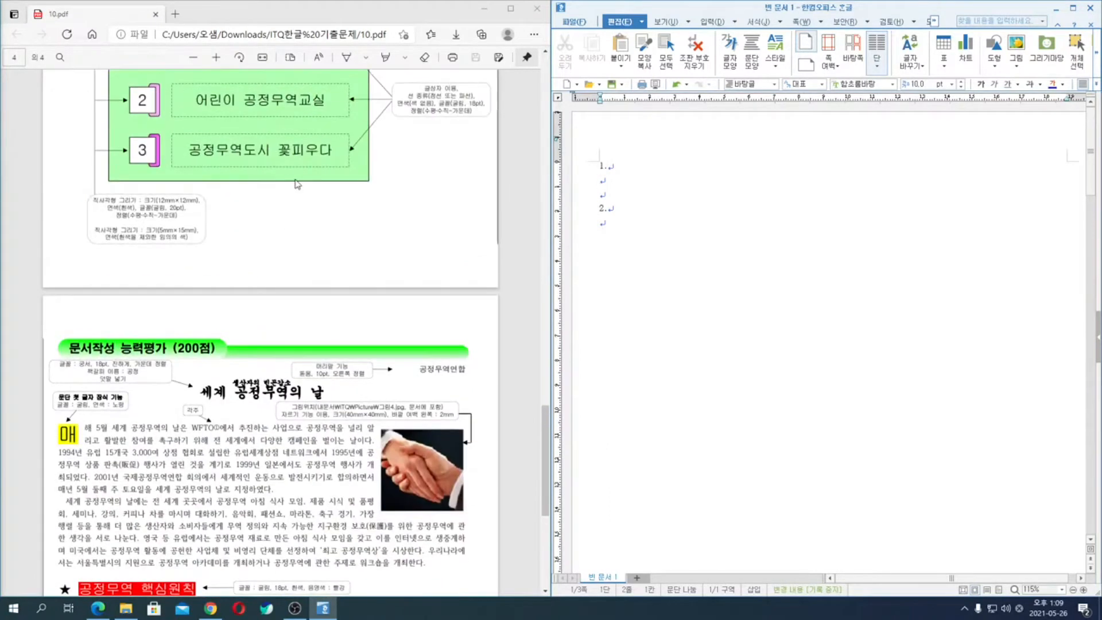
scroll(299, 201, down, 4)
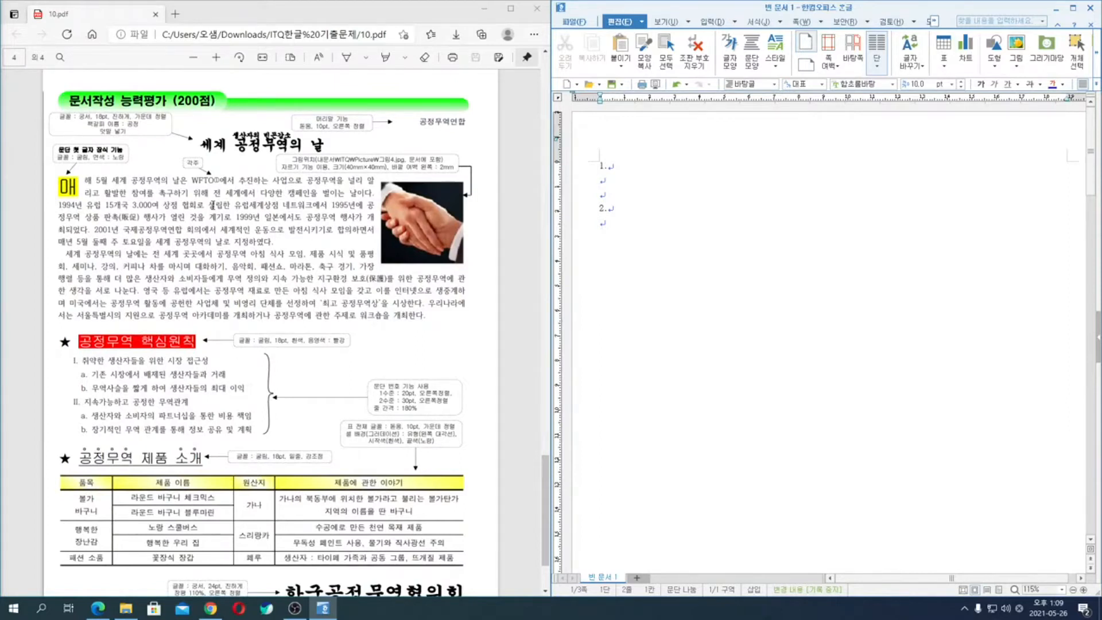
scroll(170, 233, down, 2)
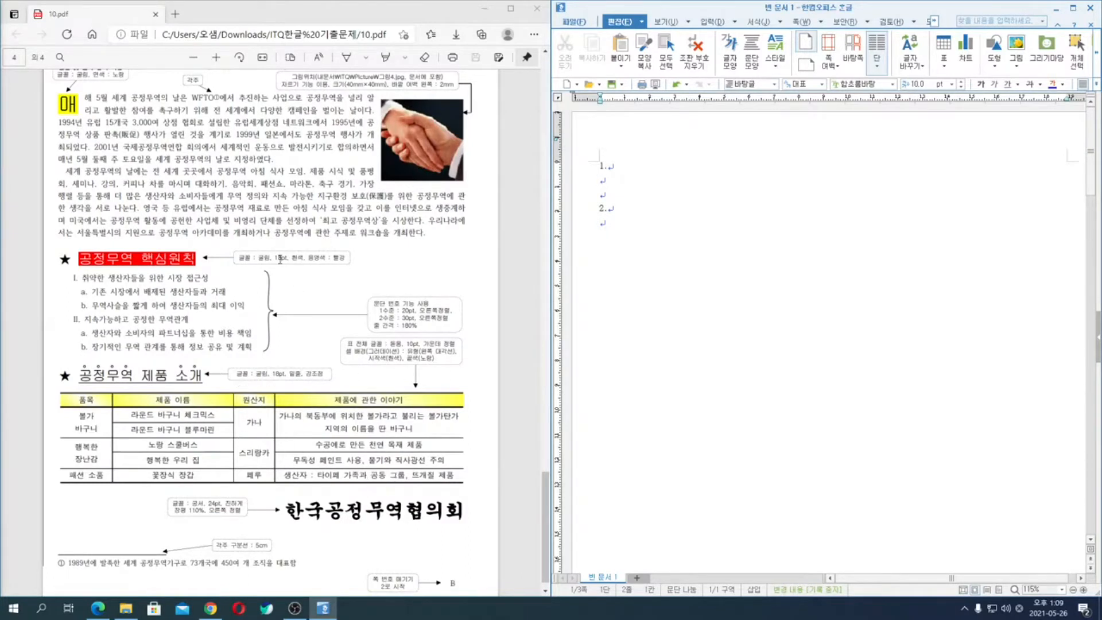
scroll(288, 258, up, 3)
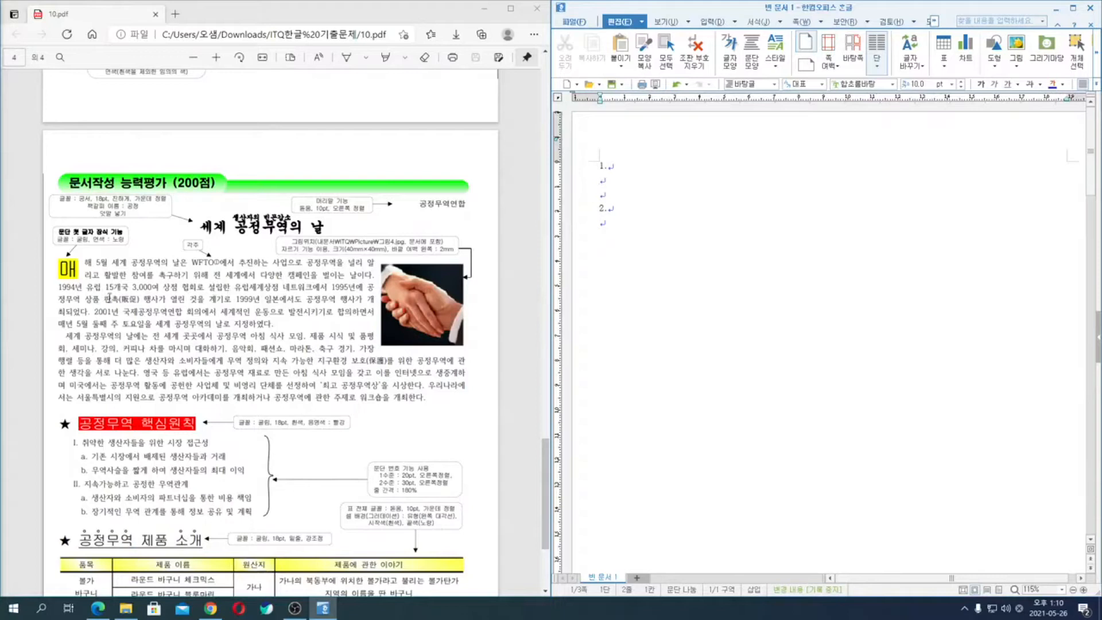
- Examine the body paragraphs under the title on the exam PDF's 문서작성 능력평가 page
drag(128, 277, 190, 351)
click(236, 374)
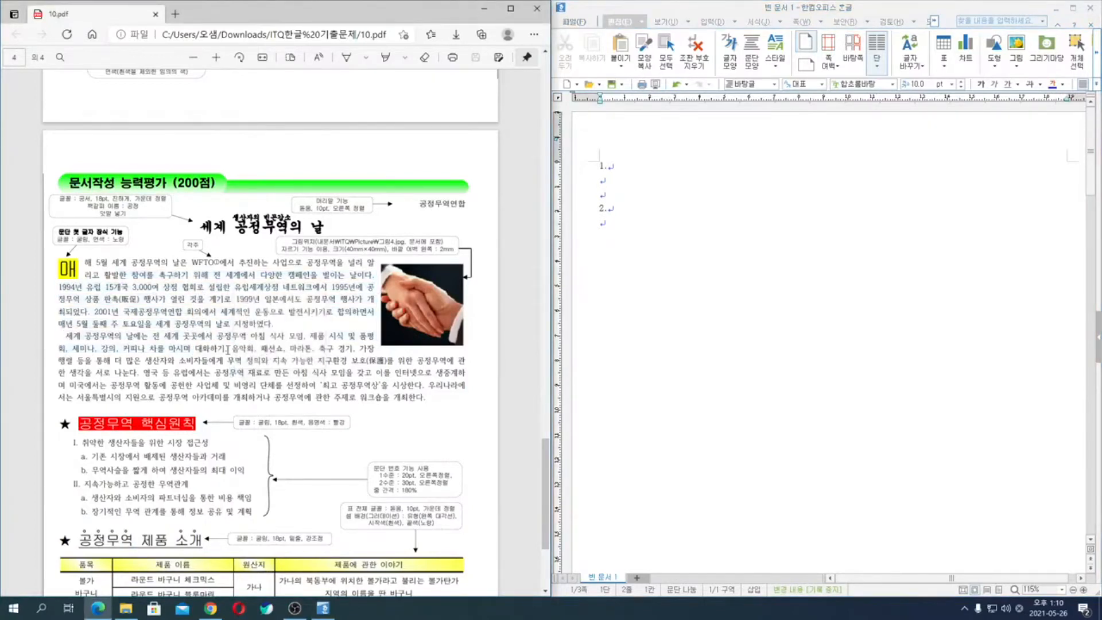
drag(153, 287, 192, 365)
click(284, 361)
drag(284, 336, 119, 299)
click(138, 277)
click(632, 197)
click(235, 270)
- On the line below question number 1 in the answer document, enter "Fair trade is an organized social movement that aims to help"
scroll(251, 273, up, 20)
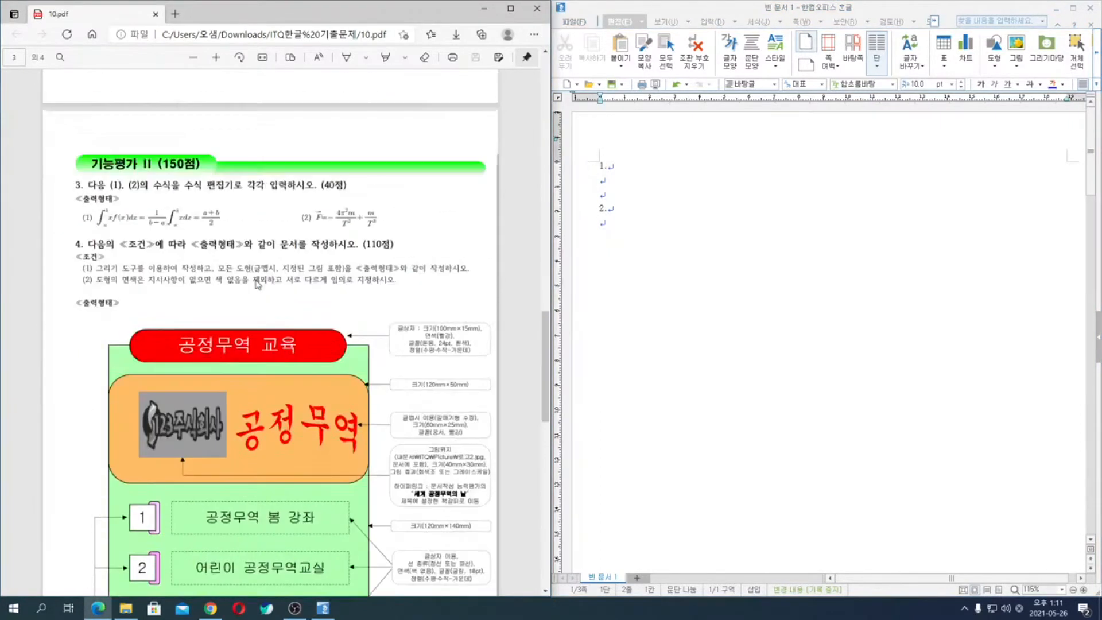
scroll(258, 284, down, 3)
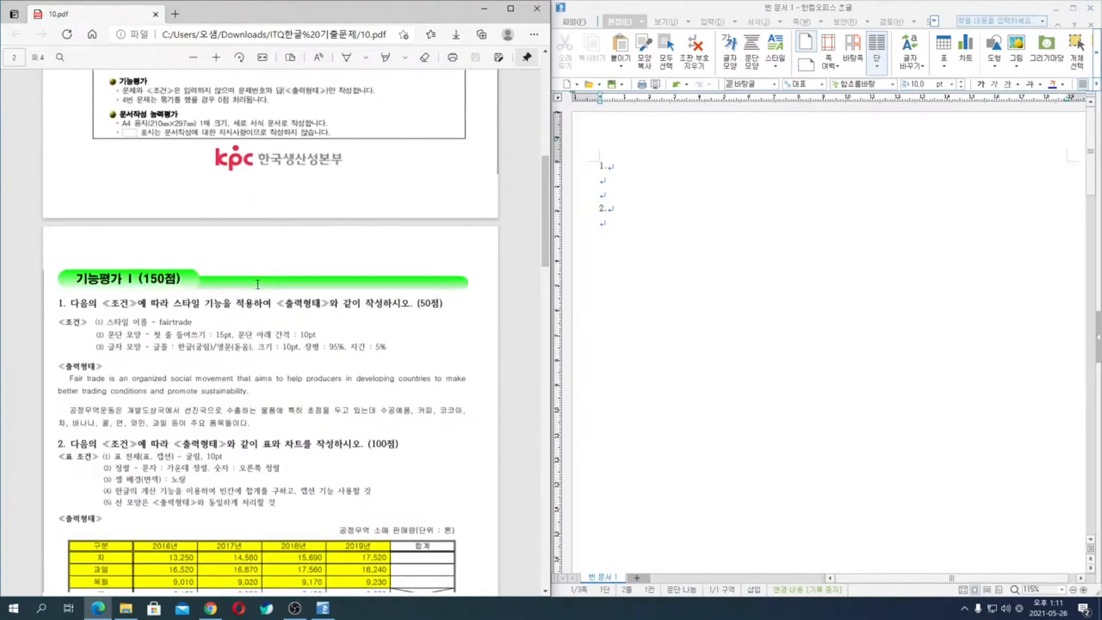
click(618, 184)
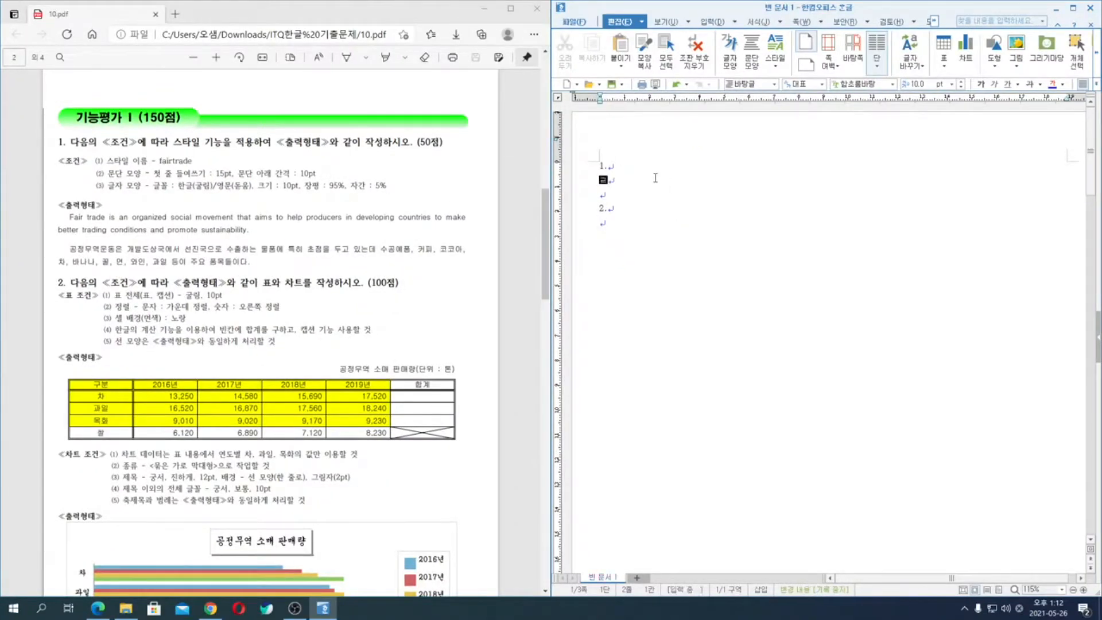
text(Fair trade is an organized social)
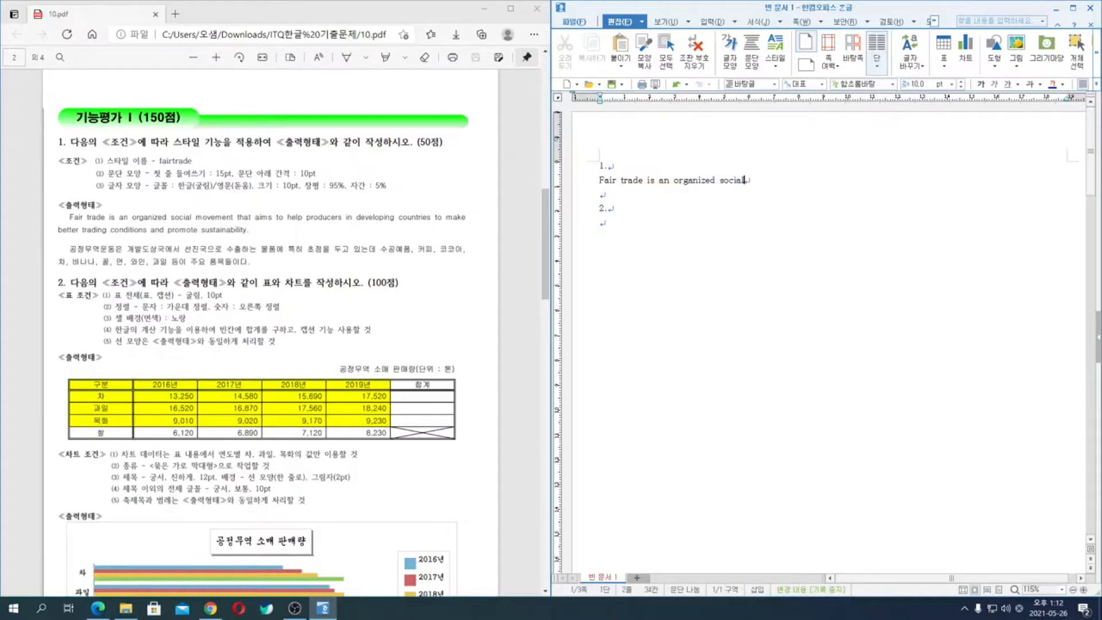
text( movement that aims to help )
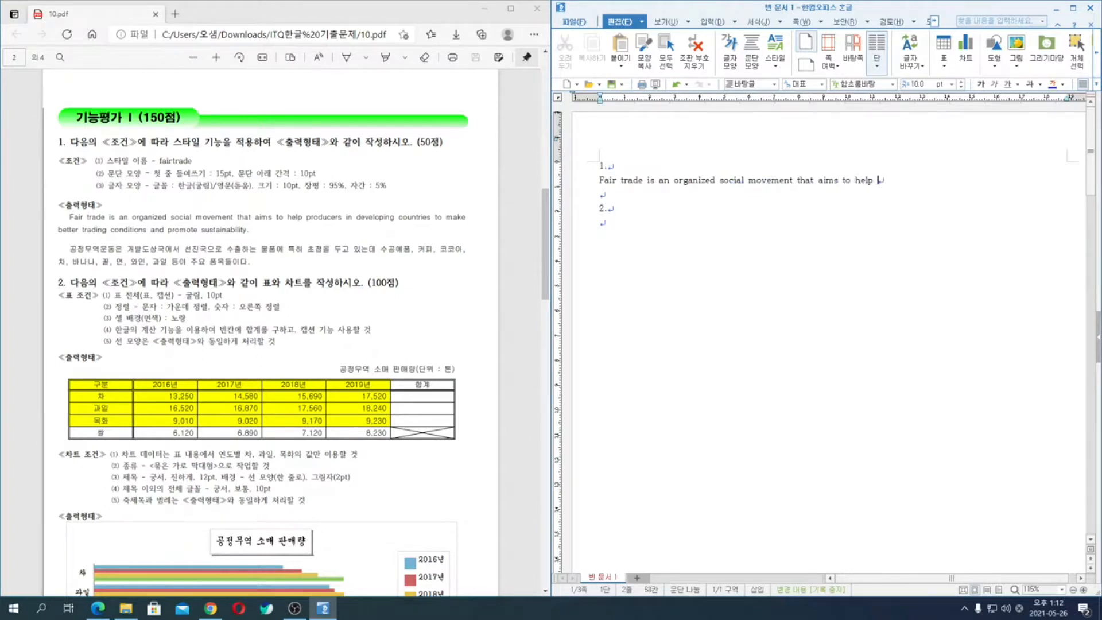
text(producers in deverlopi)
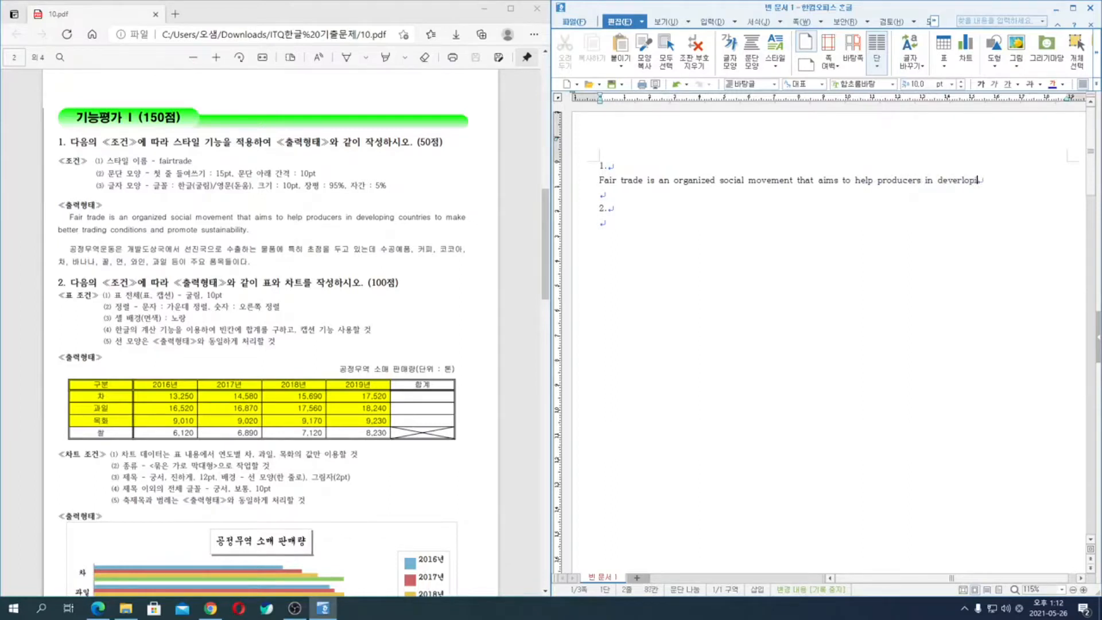
text(ng countries to make)
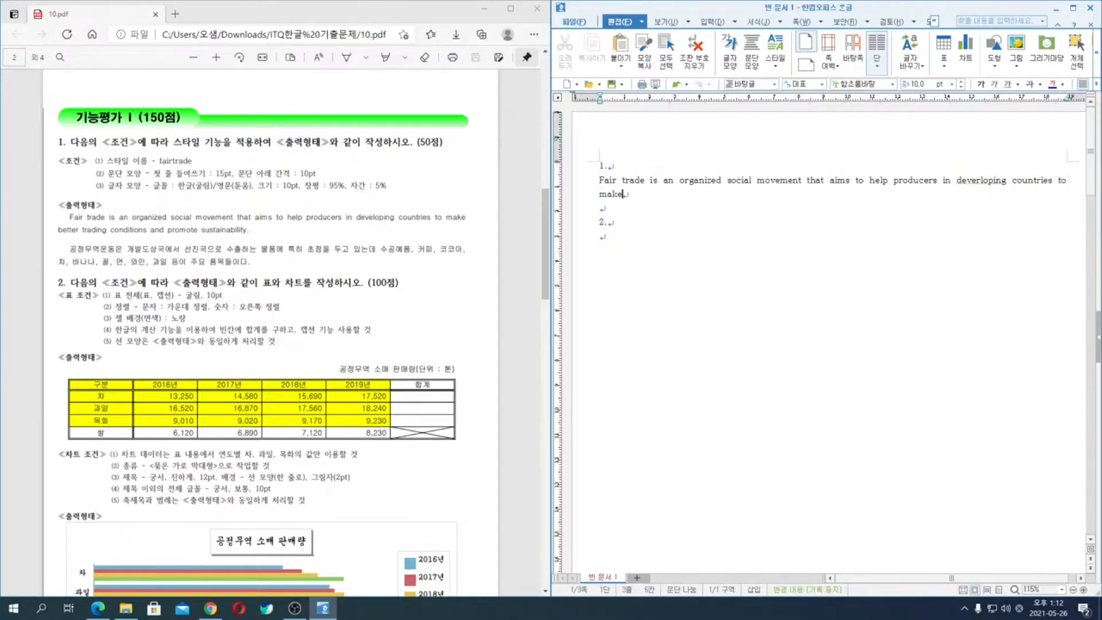
text( better trad)
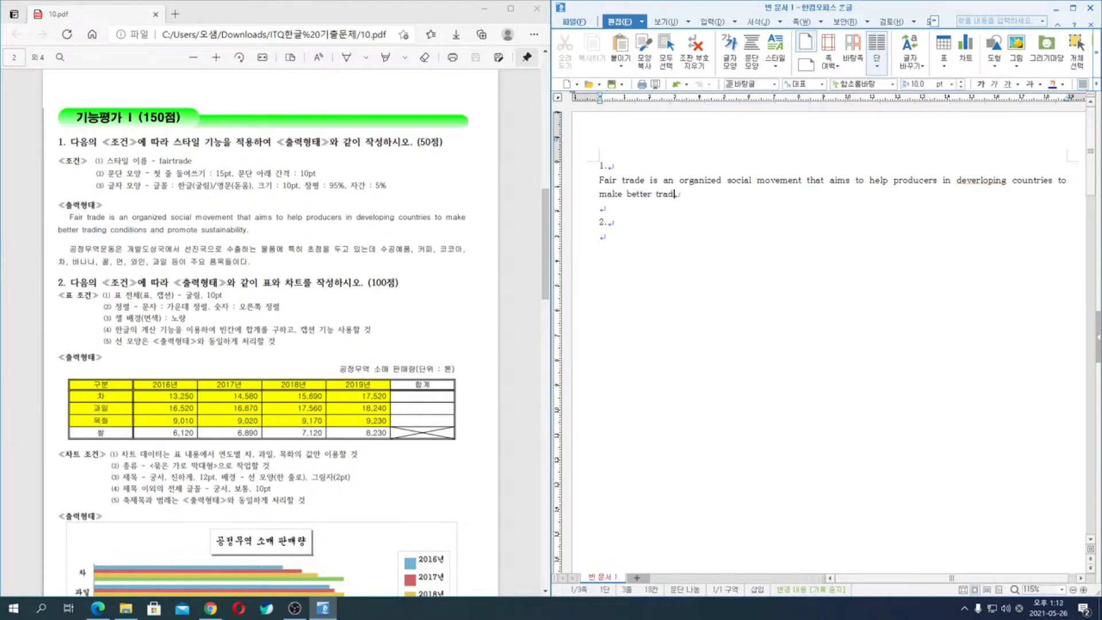
text(ing conditions and promote )
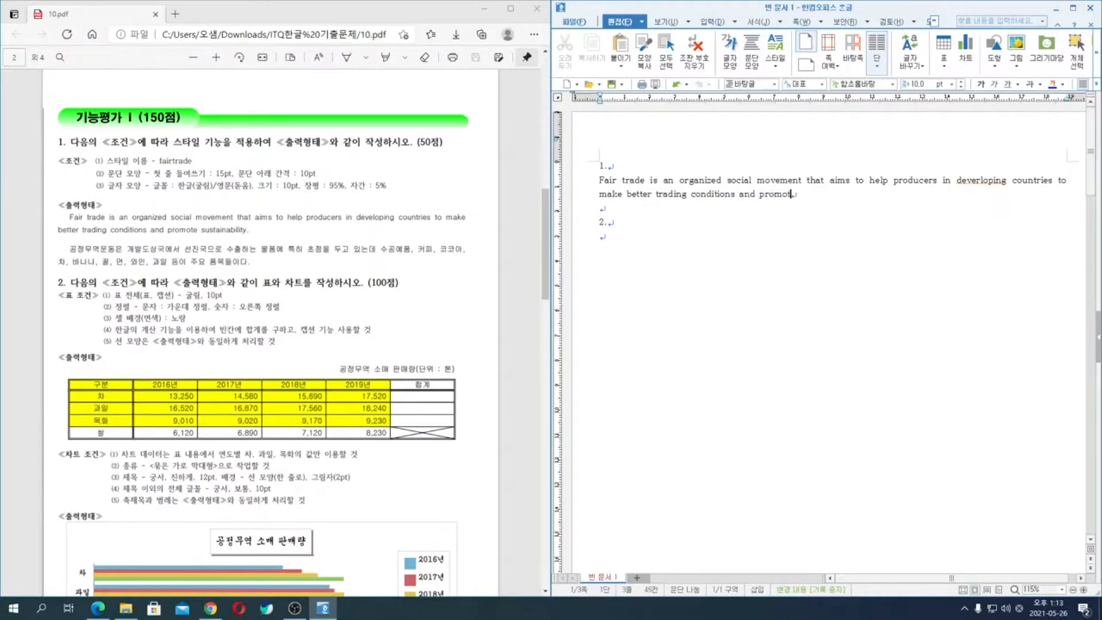
text(sustai)
text(nab)
text(ility.)
- Complete the English sentence with "producers in developing countries to make better trading conditions and promote sustainability." and start a new paragraph
key(Return)
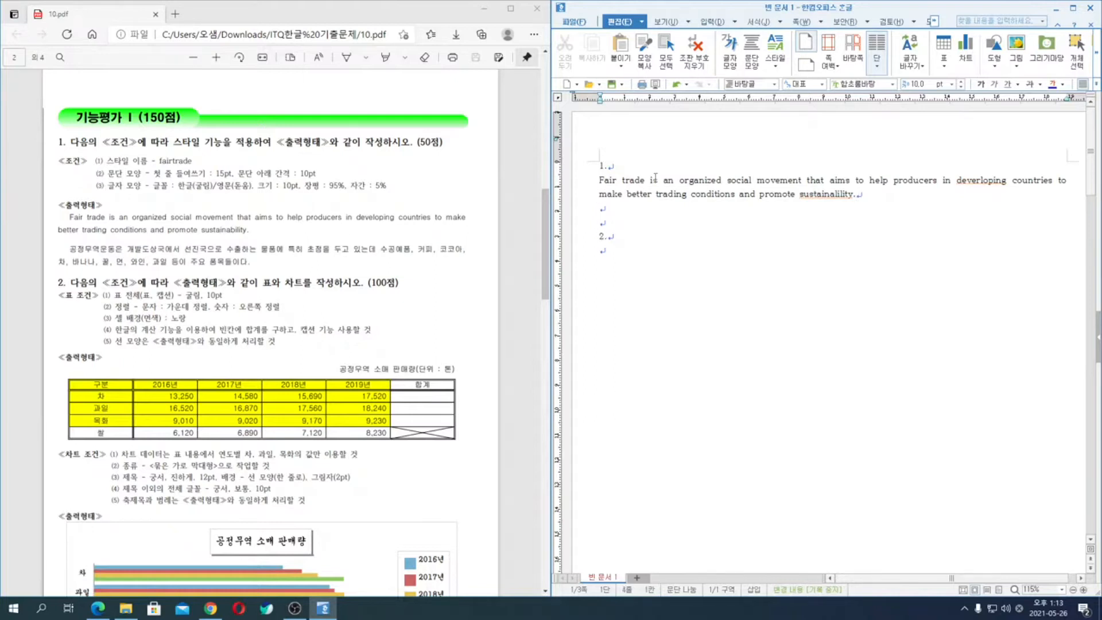
- Begin the Korean paragraph with "공정무역운동은 개발도상국에서 선진국으로 수출하는 물품에 특히 초점을 두고 있는데"
text(ㄱ)
text(정무역운도)
text(동은 )
text(개발도상국에)
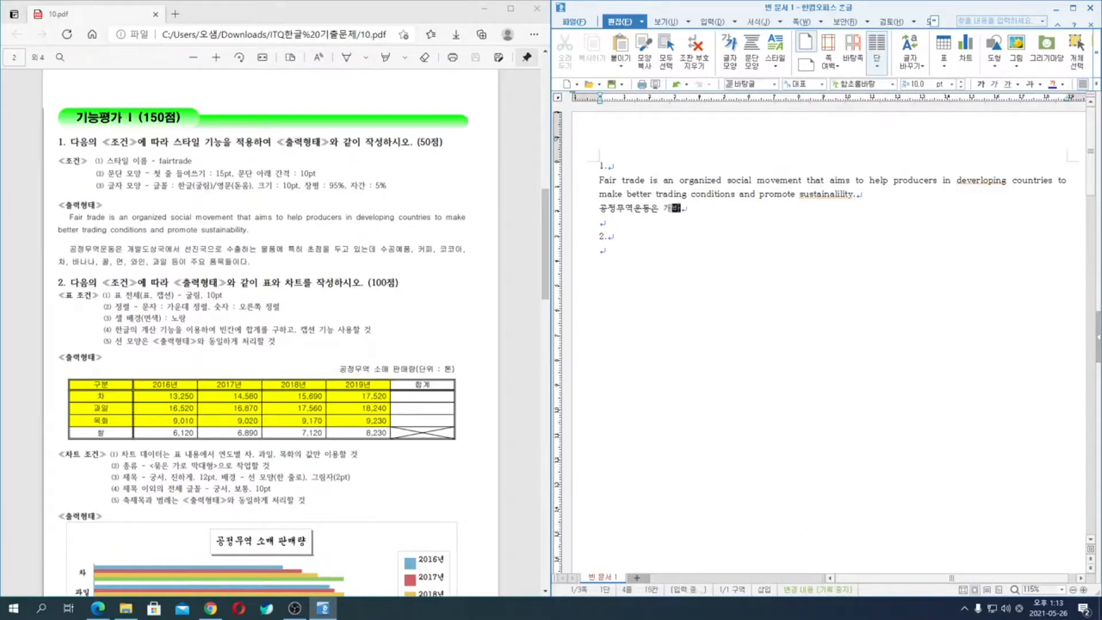
text(서 선진국으로 수출하는 )
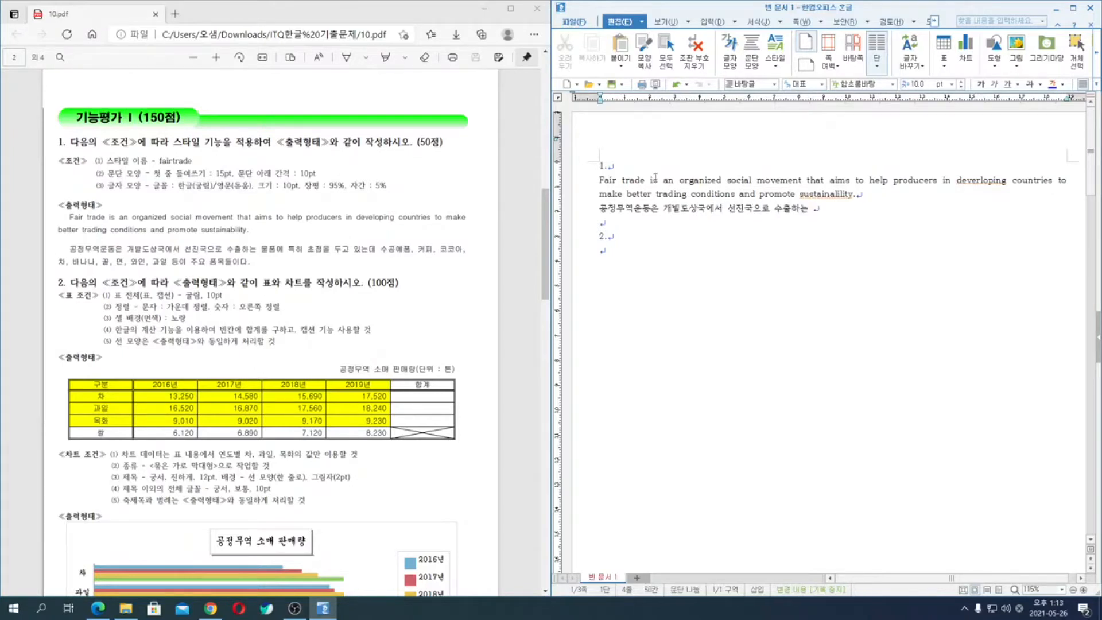
text(물품에 특히 초점을 두고 있)
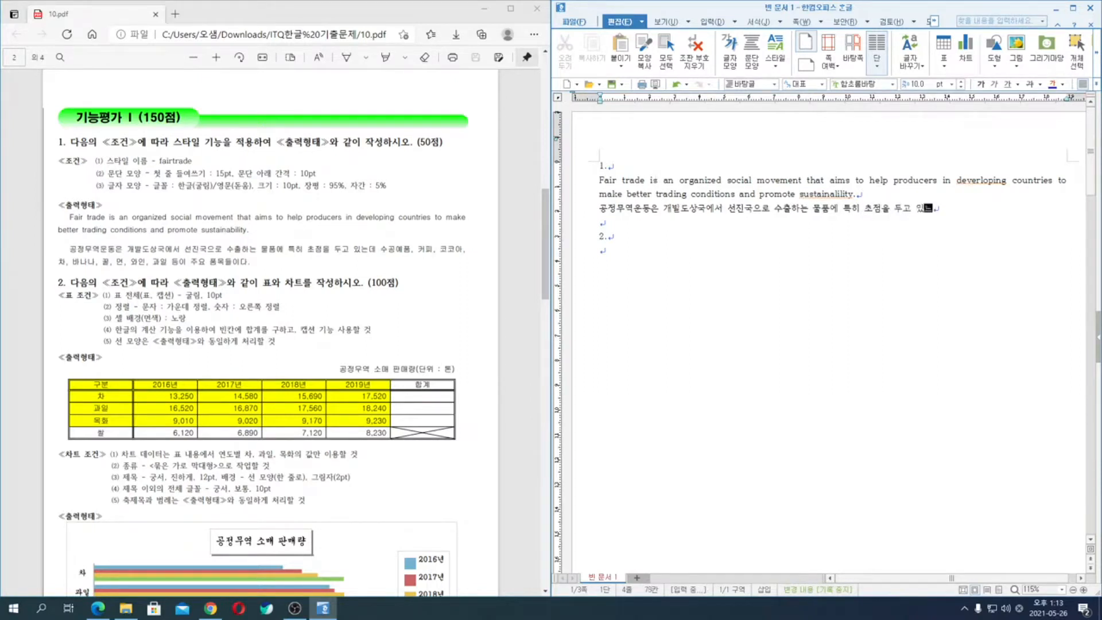
text(는데 수공예품, 커피, 코코아, 차, )
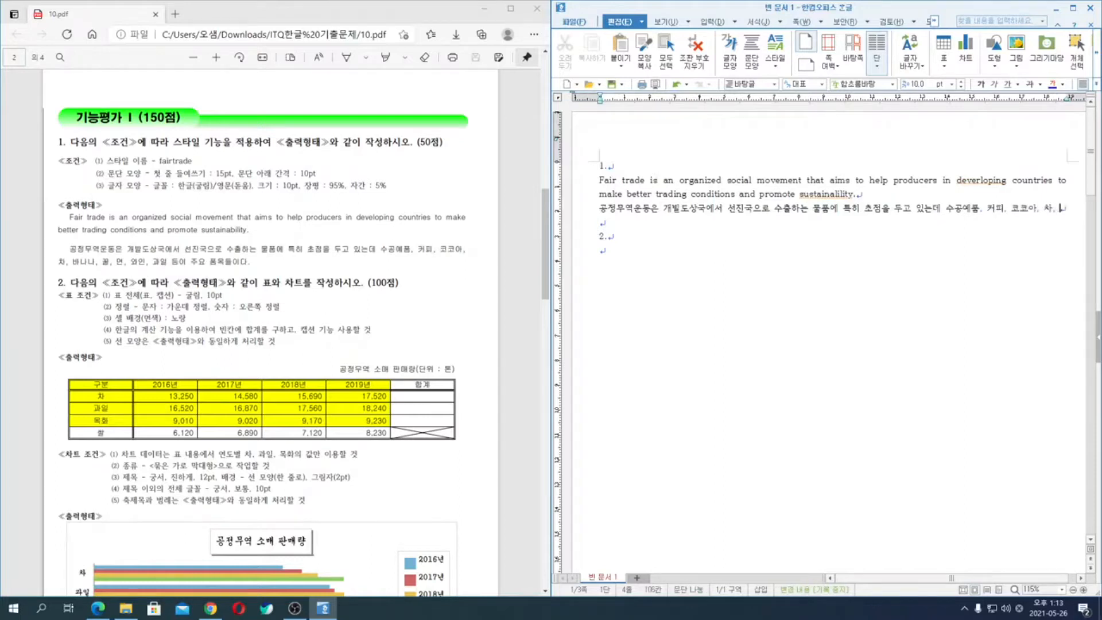
text(바나나, 꿀, 면, 와인)
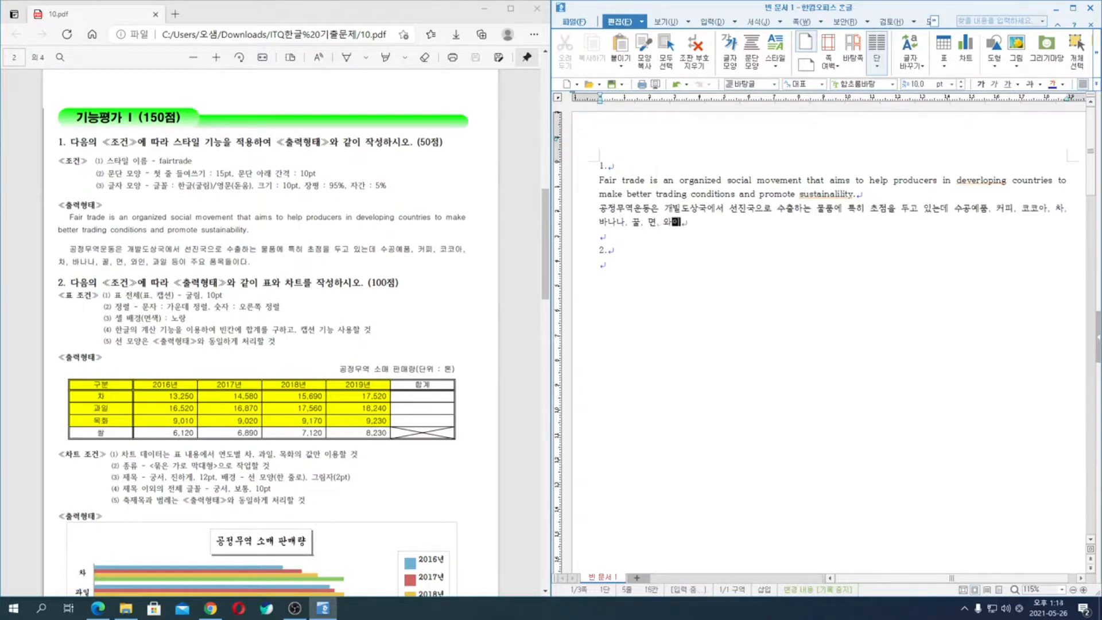
text(, 과일 등이 주요 )
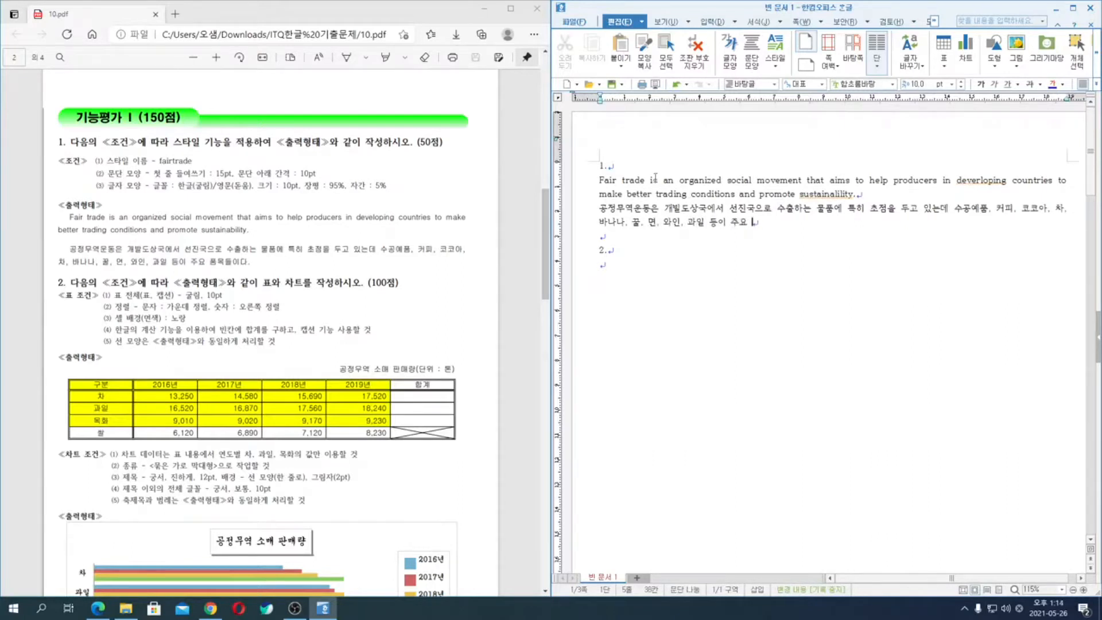
text(품목들이다.)
drag(578, 187, 578, 225)
click(846, 266)
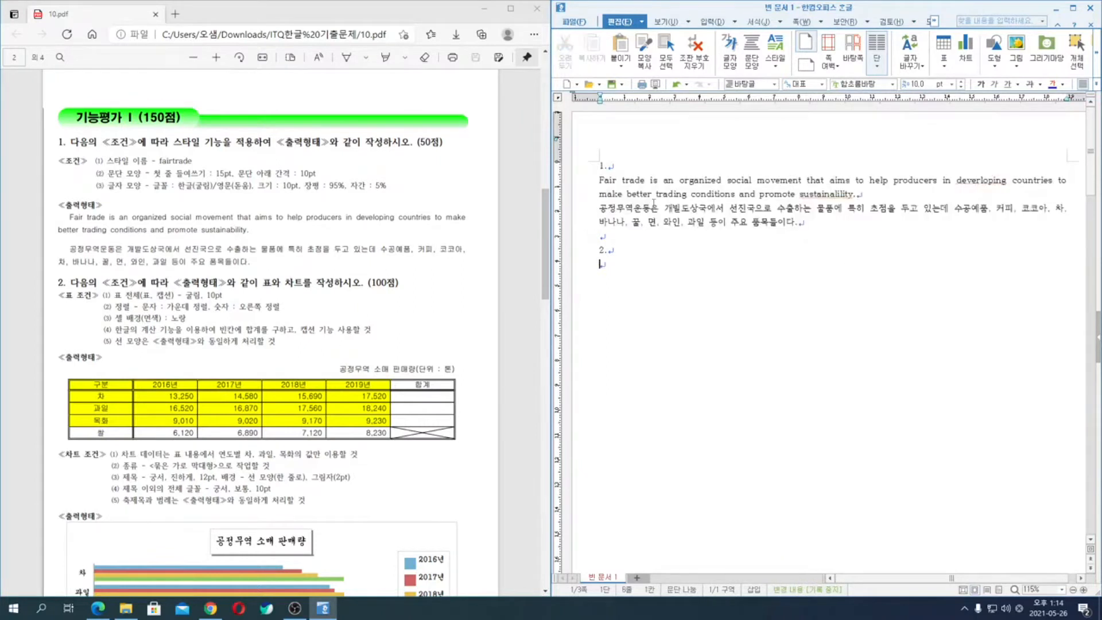
drag(598, 181, 801, 224)
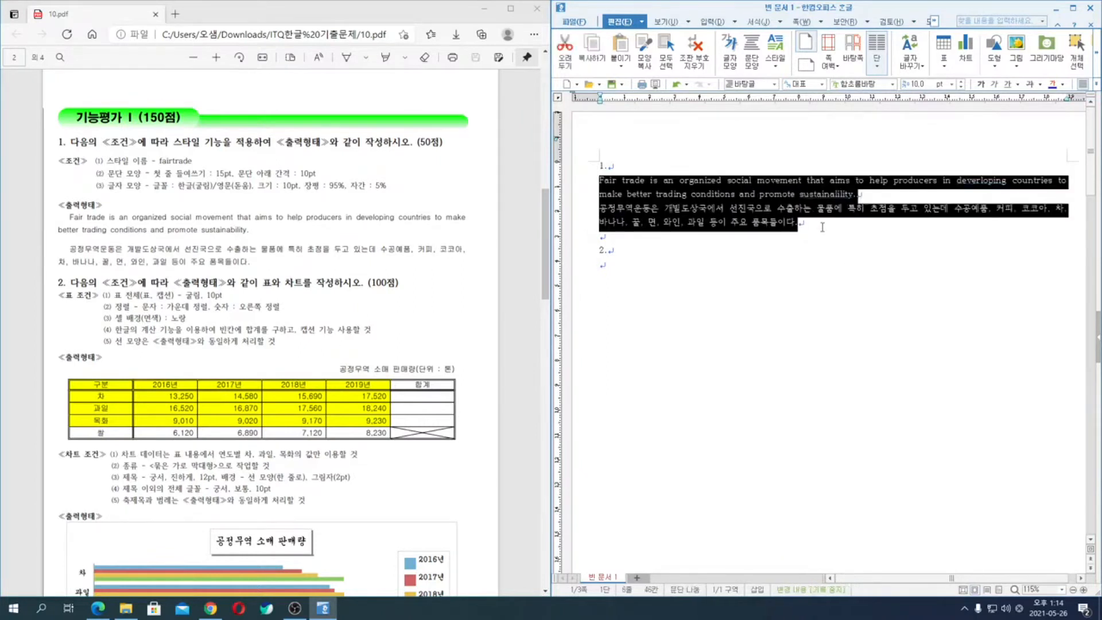
click(570, 184)
drag(570, 185, 575, 225)
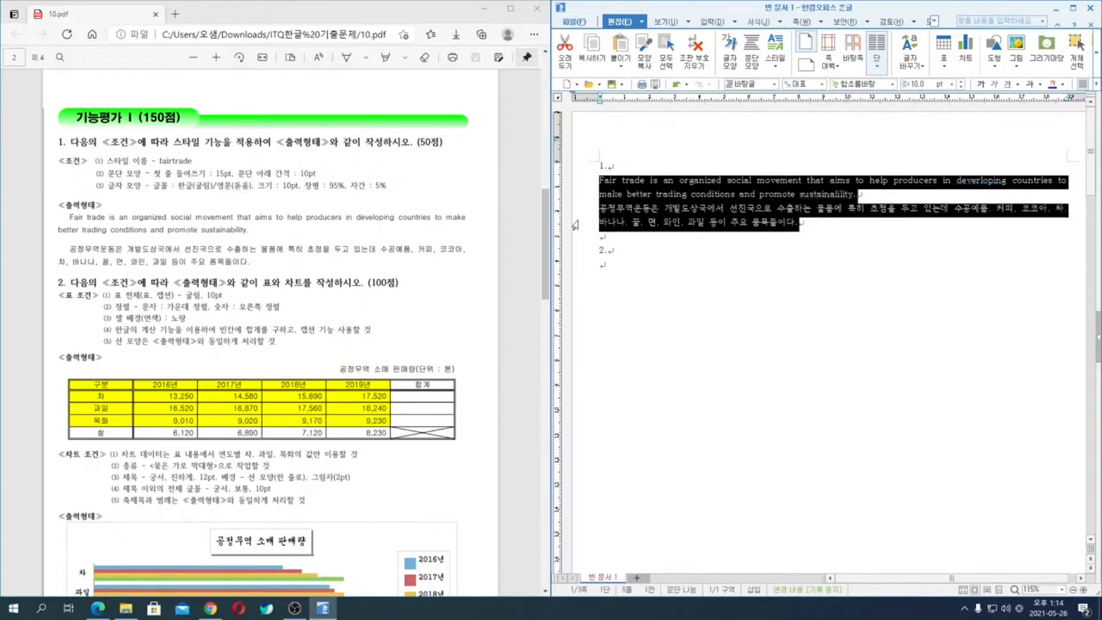
click(638, 197)
- Give the English and Korean paragraphs under question 1 a 15 pt first-line indent and 10 pt spacing below each paragraph
click(589, 186)
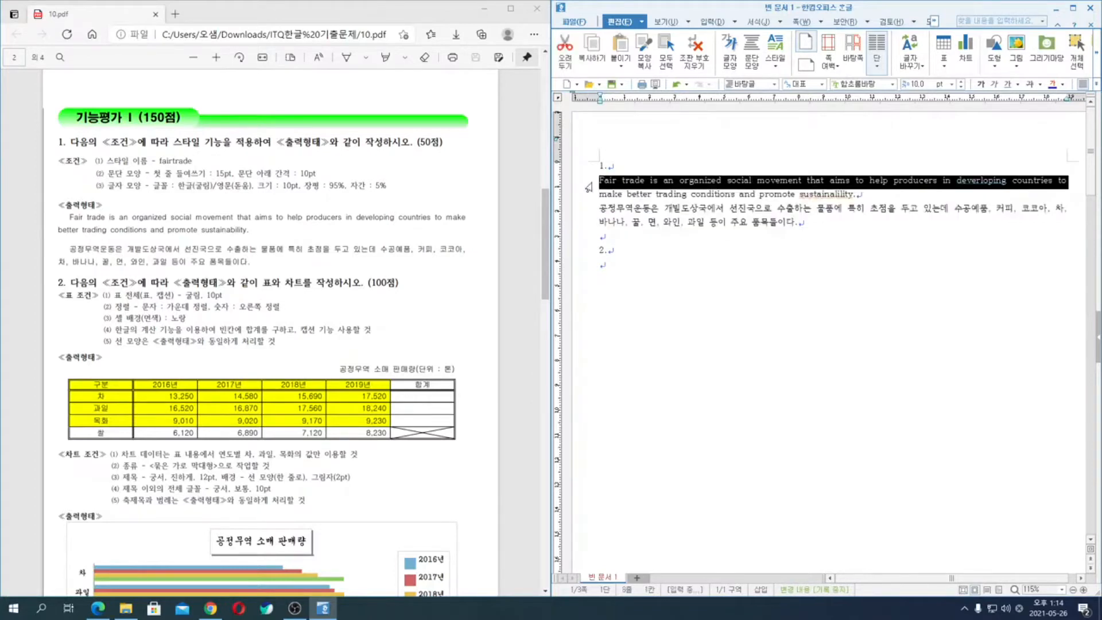
shift+click(801, 223)
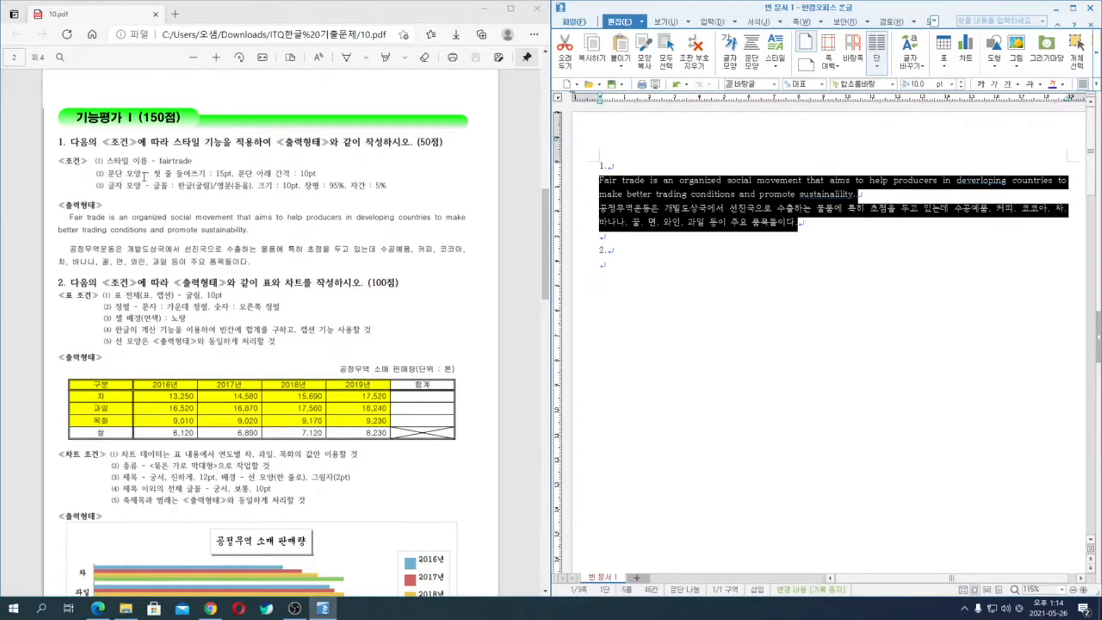
key(alt+t)
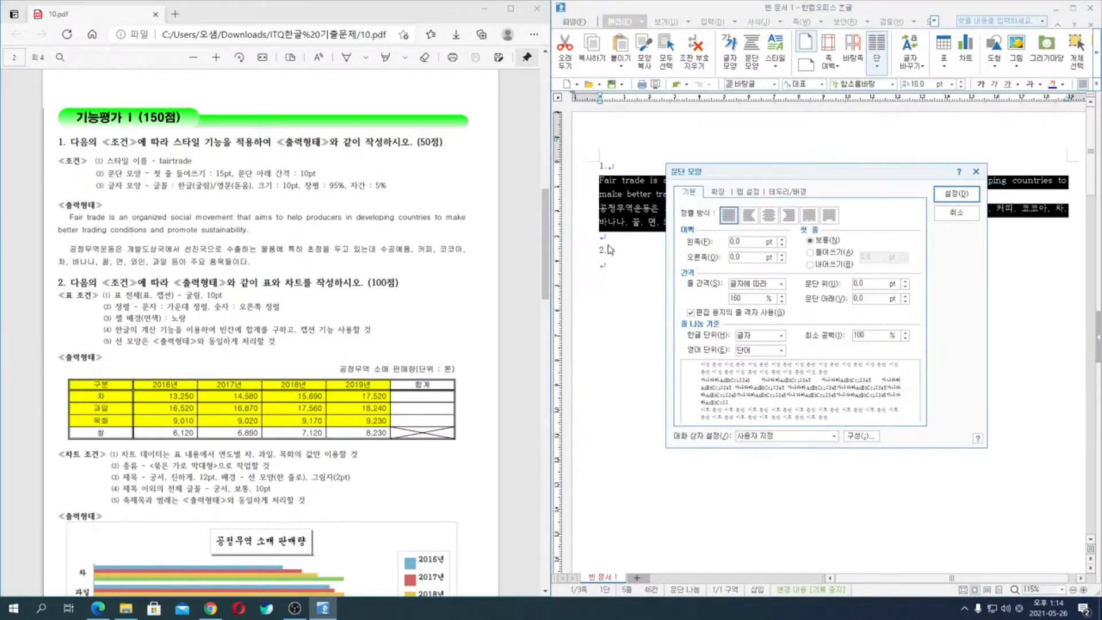
click(841, 257)
double_click(871, 258)
text(15)
click(877, 298)
text(10)
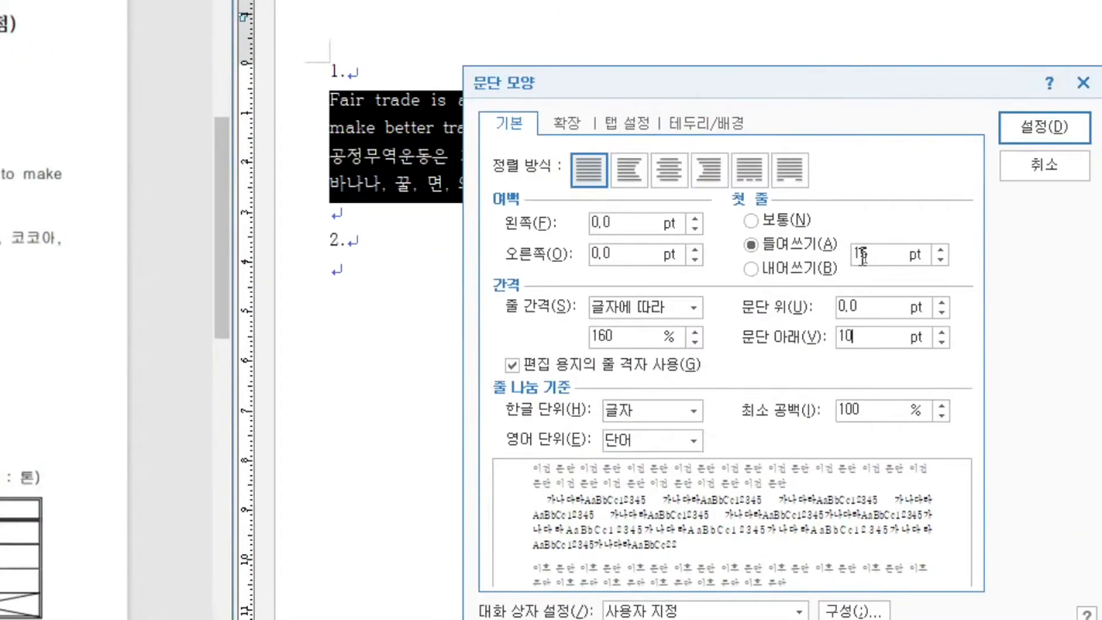
double_click(862, 257)
double_click(856, 336)
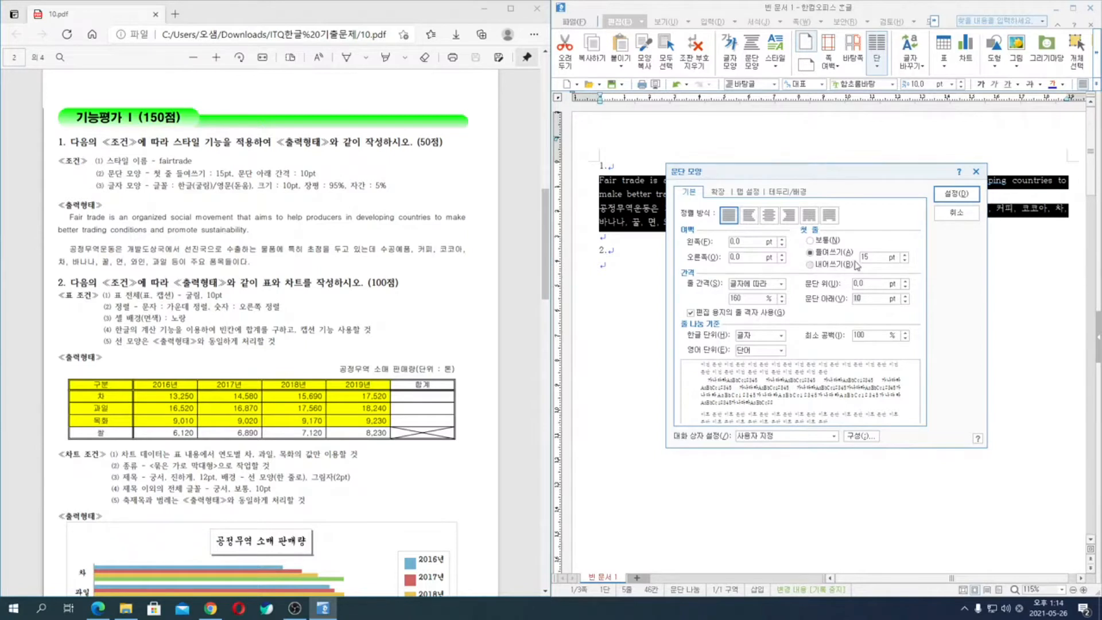
key(Return)
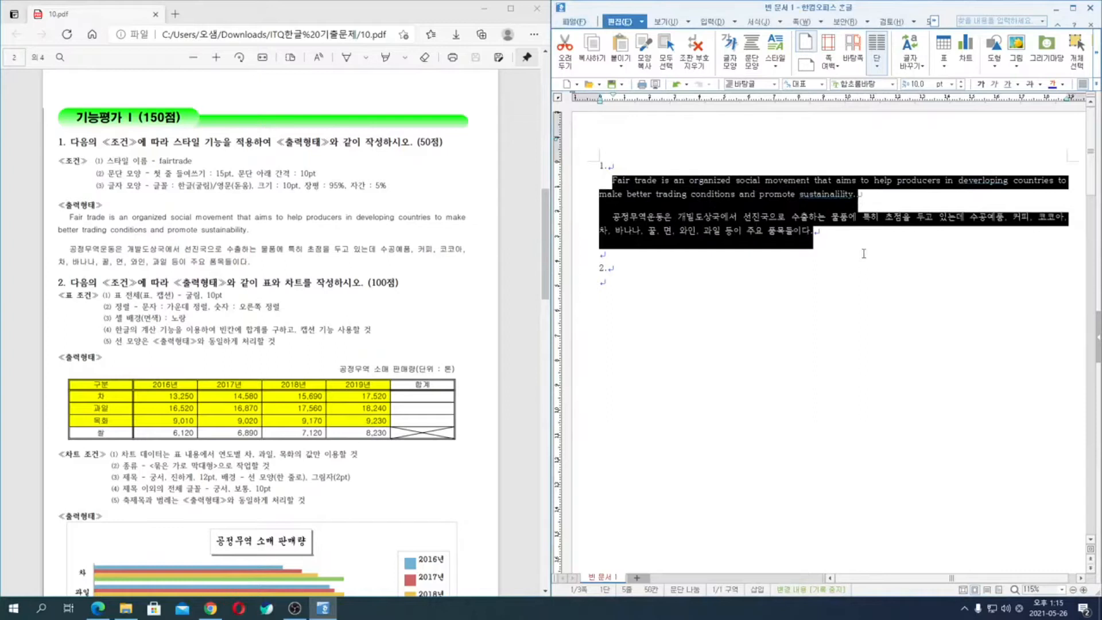
- Set the character width of both selected paragraphs to 95% and the letter spacing to 5%
key(alt+l)
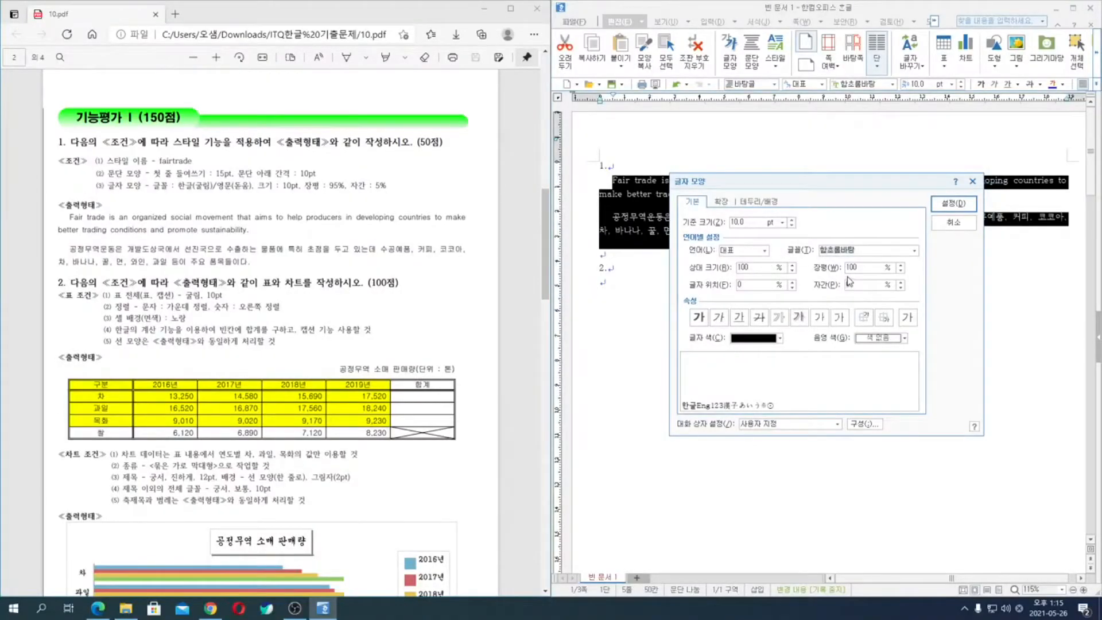
click(873, 266)
double_click(873, 266)
text(95)
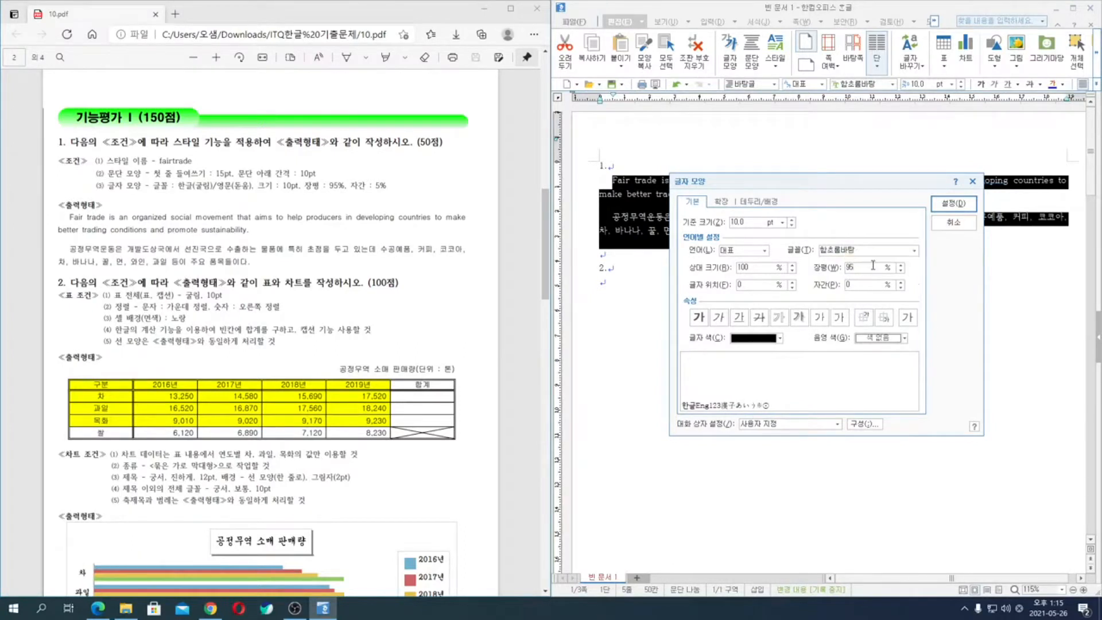
double_click(863, 286)
text(6)
- Set the font for Korean (한글) characters in the selected paragraphs to 굴림
click(740, 250)
click(737, 269)
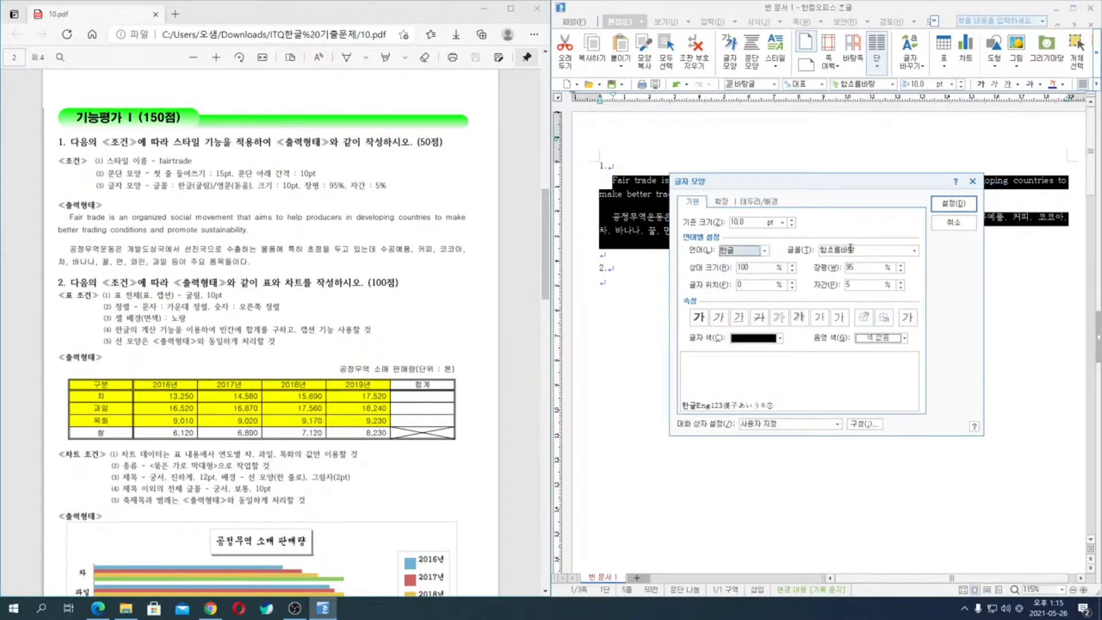
click(851, 248)
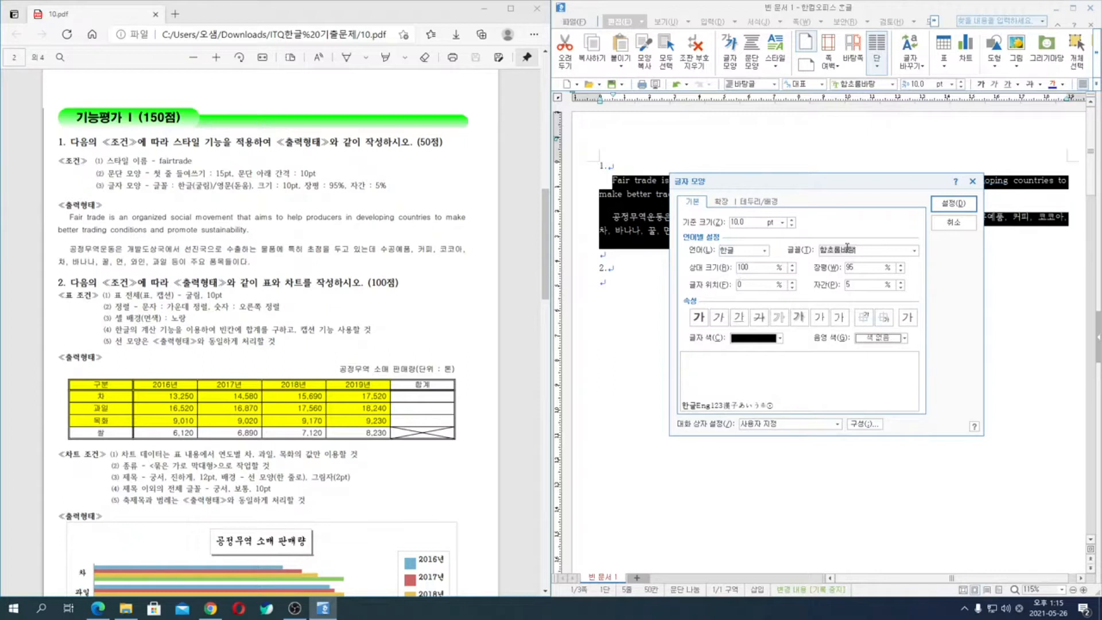
text(굴)
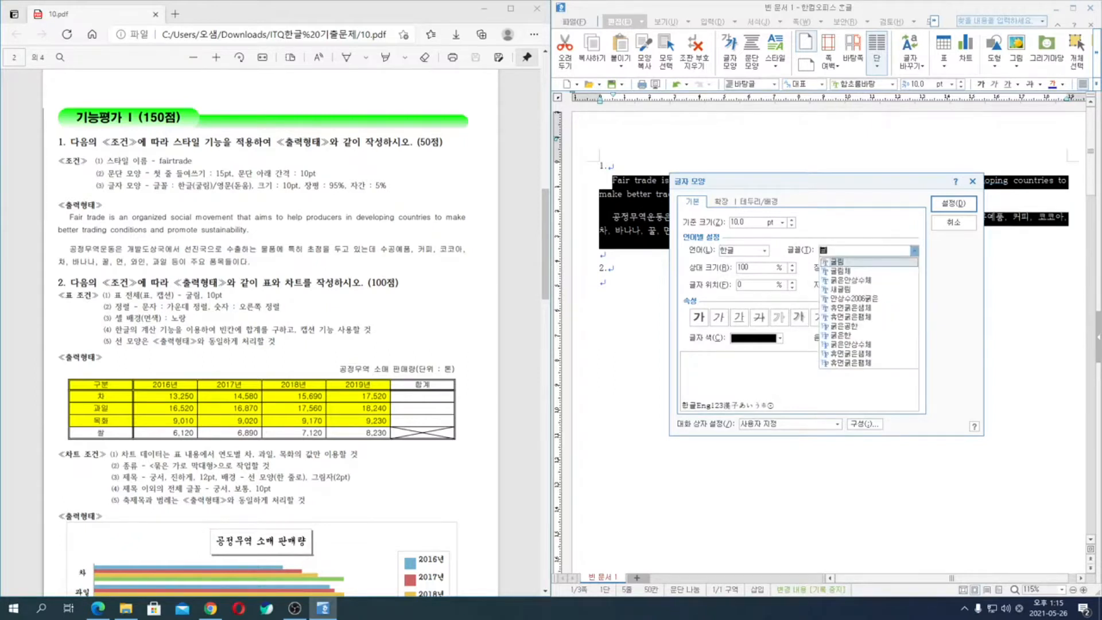
text(림)
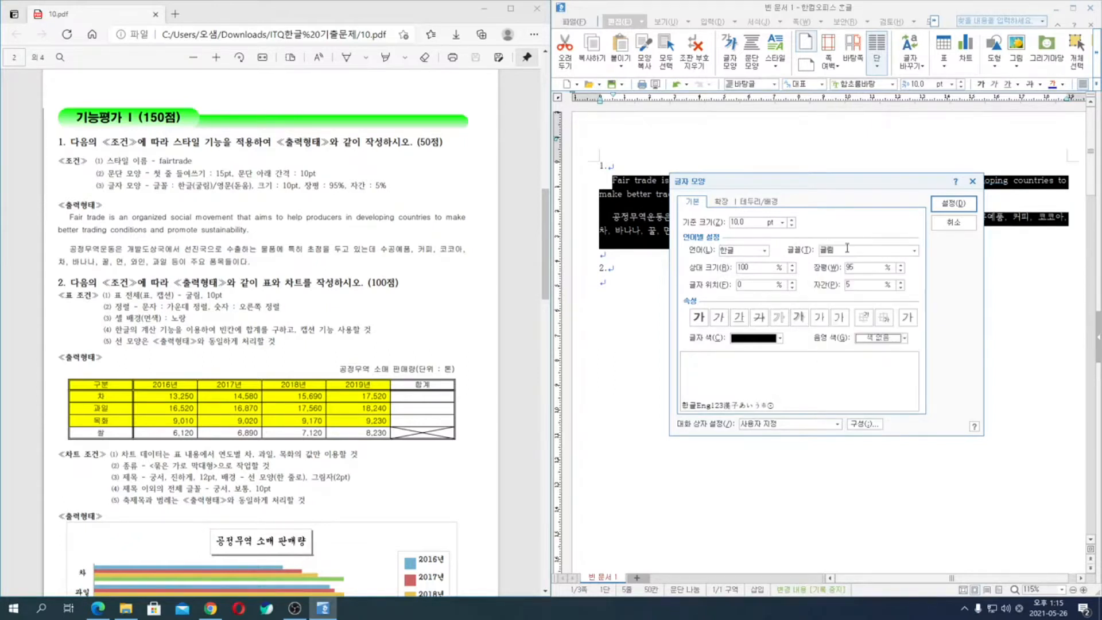
- Set the font for English (영문) characters to 돋움, apply the character formatting and deselect the text
click(764, 250)
click(747, 277)
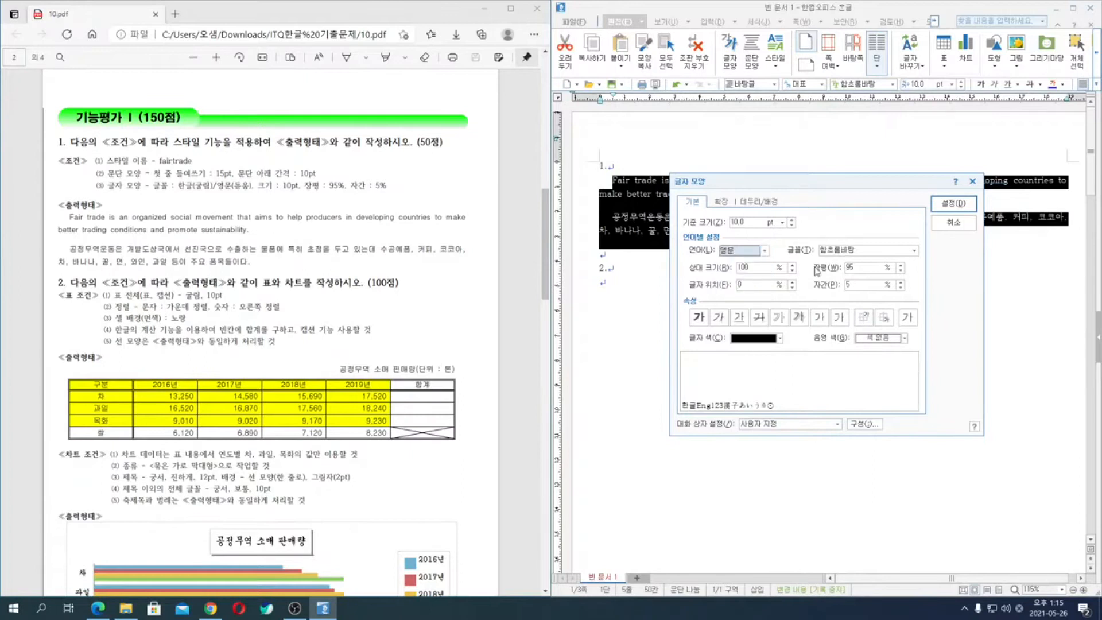
click(853, 253)
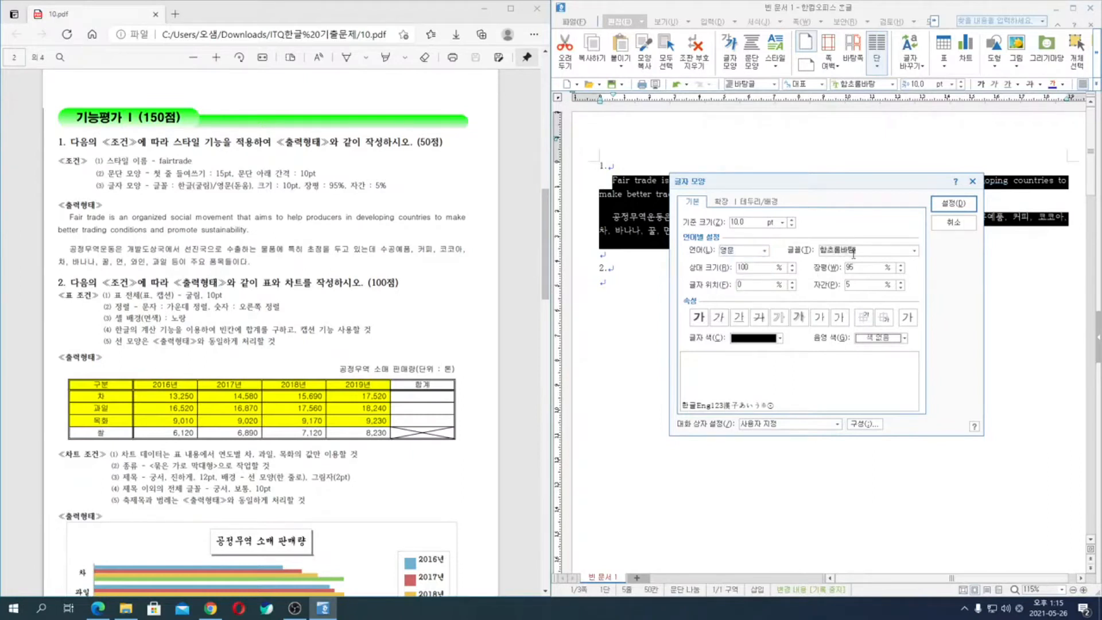
text(돋움)
click(965, 208)
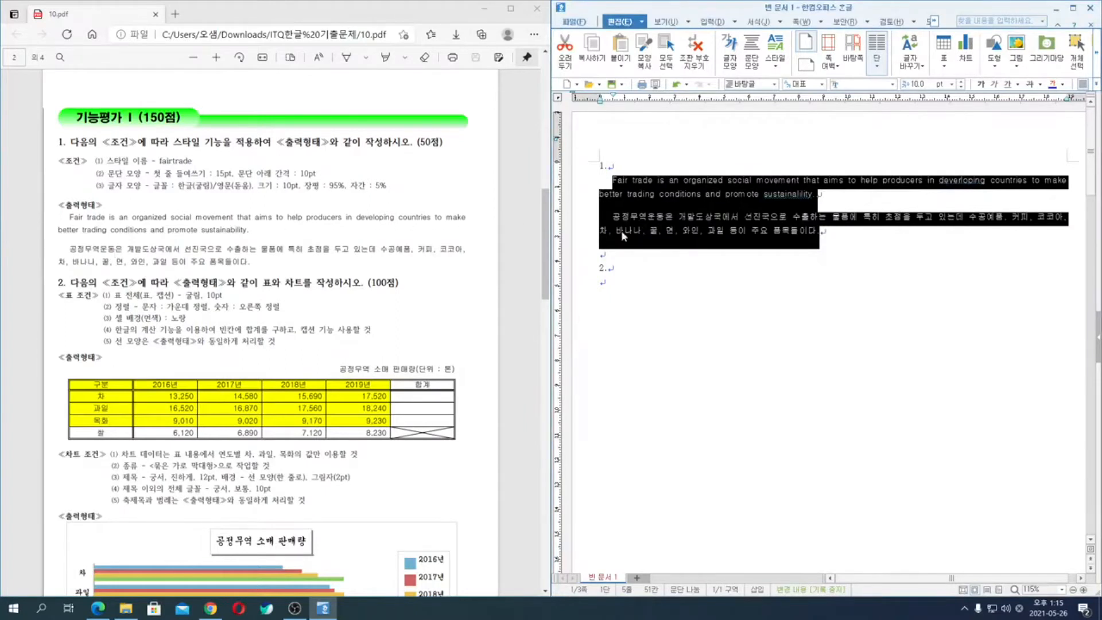
click(699, 231)
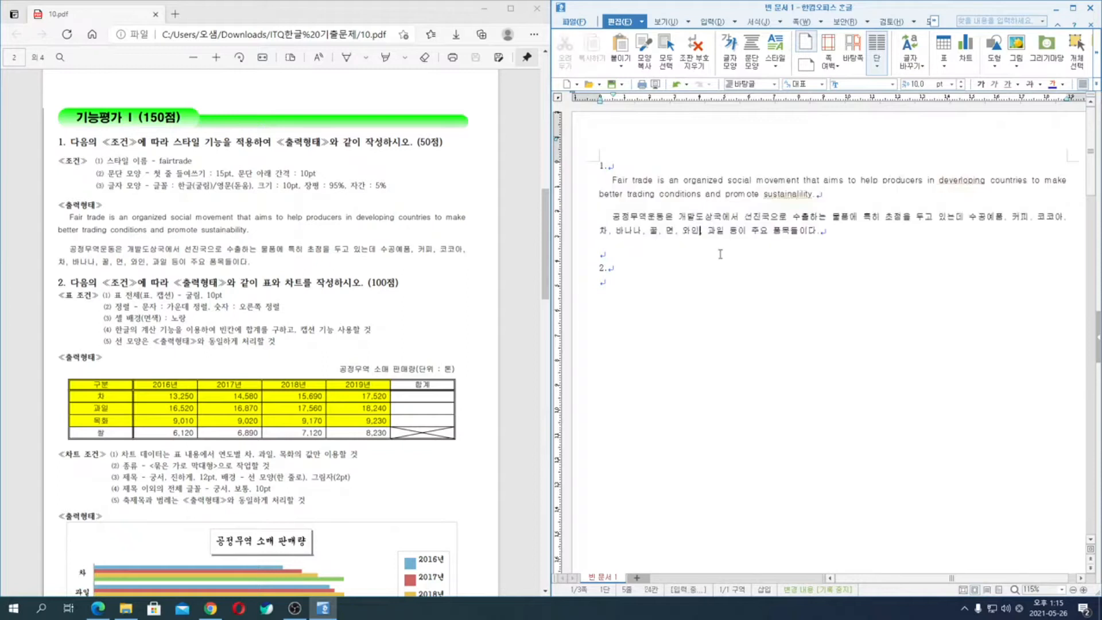
click(641, 281)
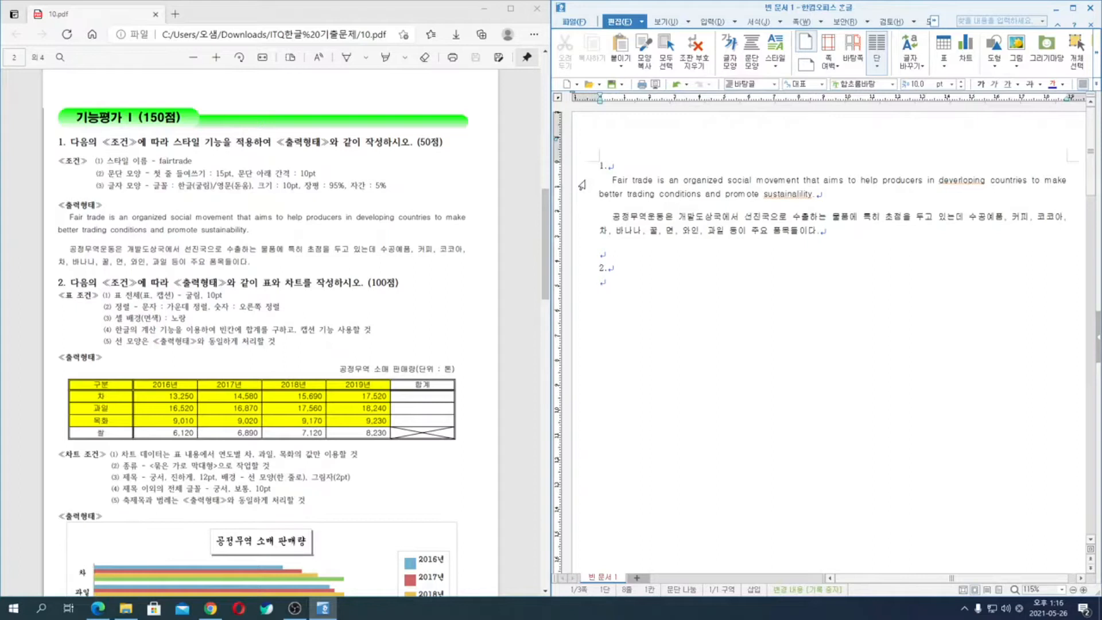
- Create a paragraph style named fairtrade from the two formatted paragraphs under question 1 and apply it to them
drag(580, 185, 811, 240)
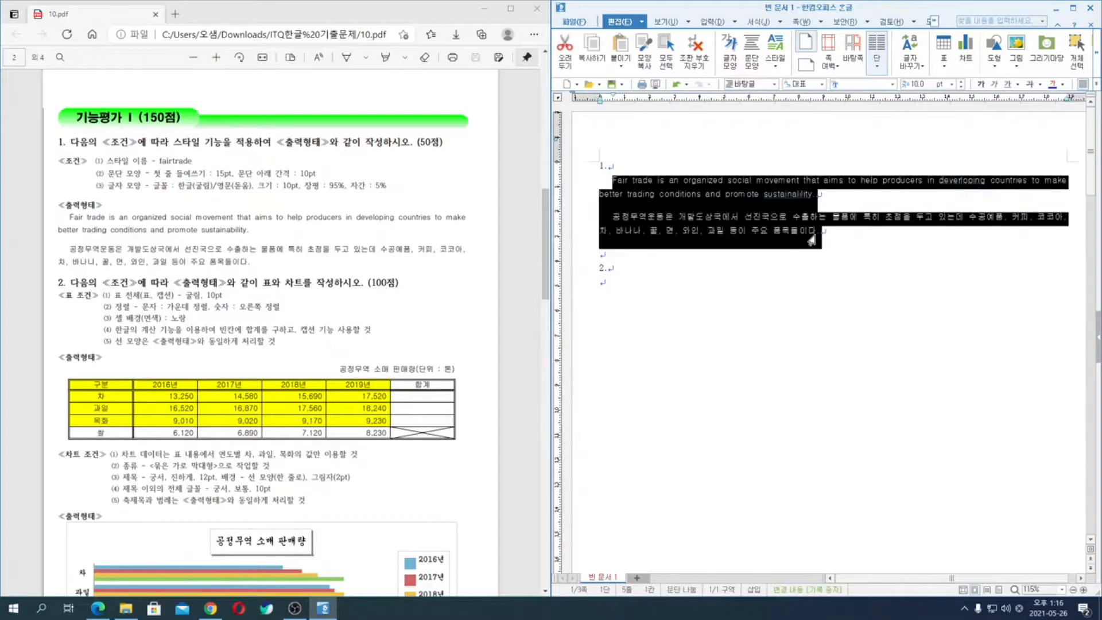
key(F6)
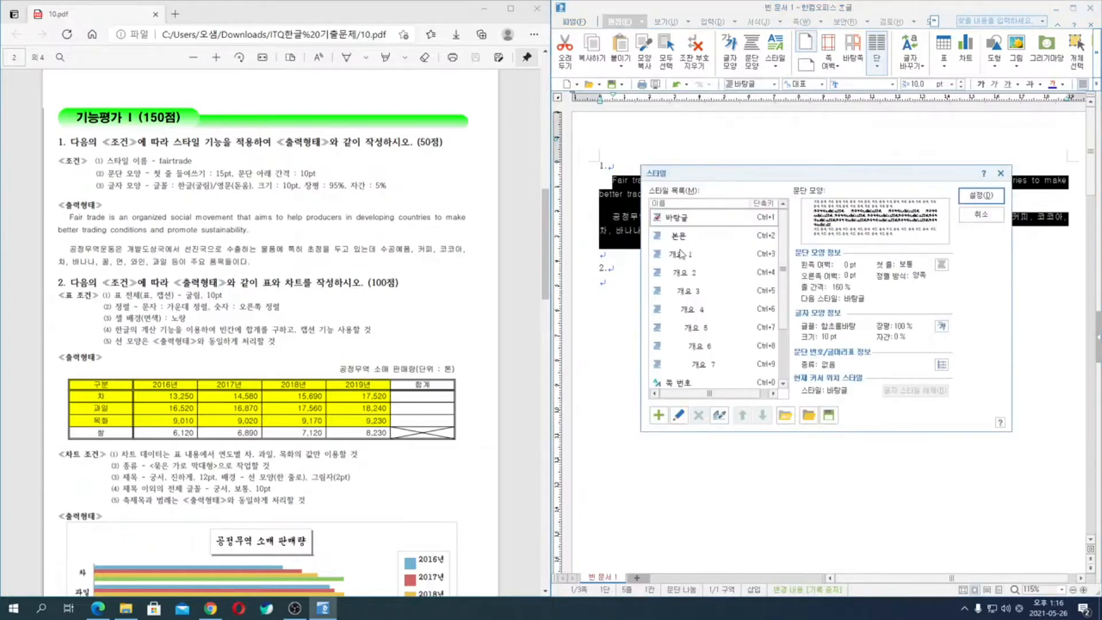
click(658, 418)
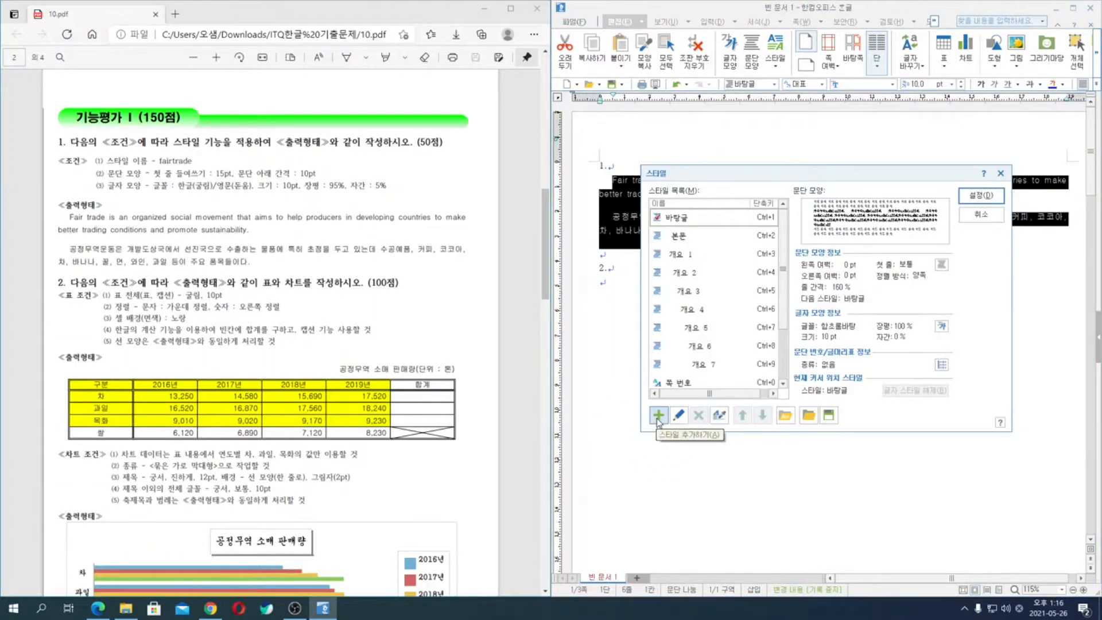
click(658, 416)
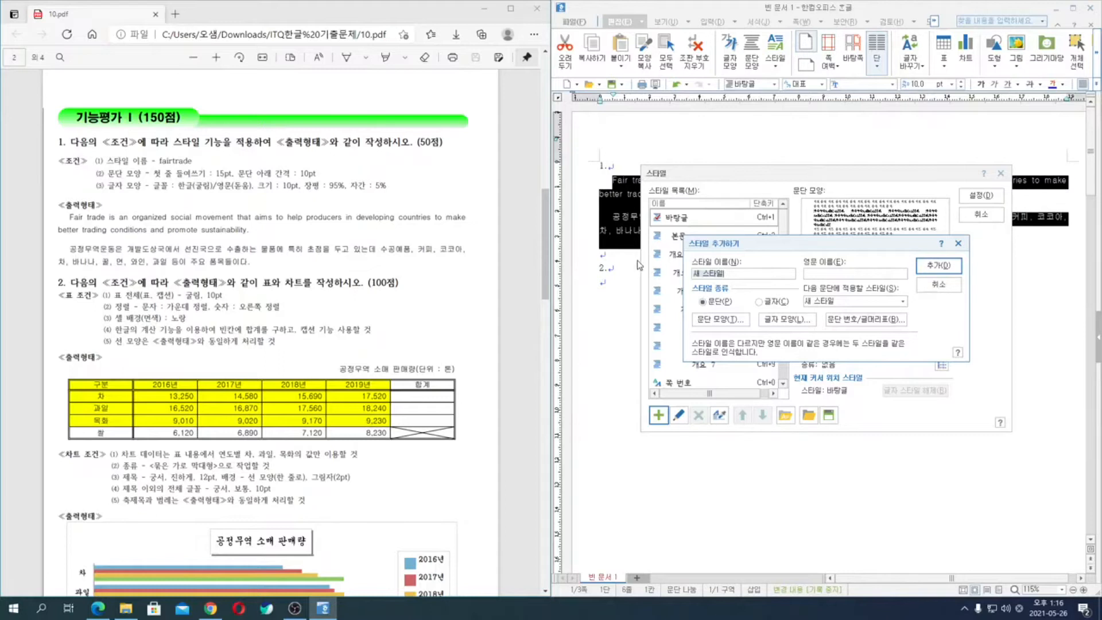
text(fairtrade)
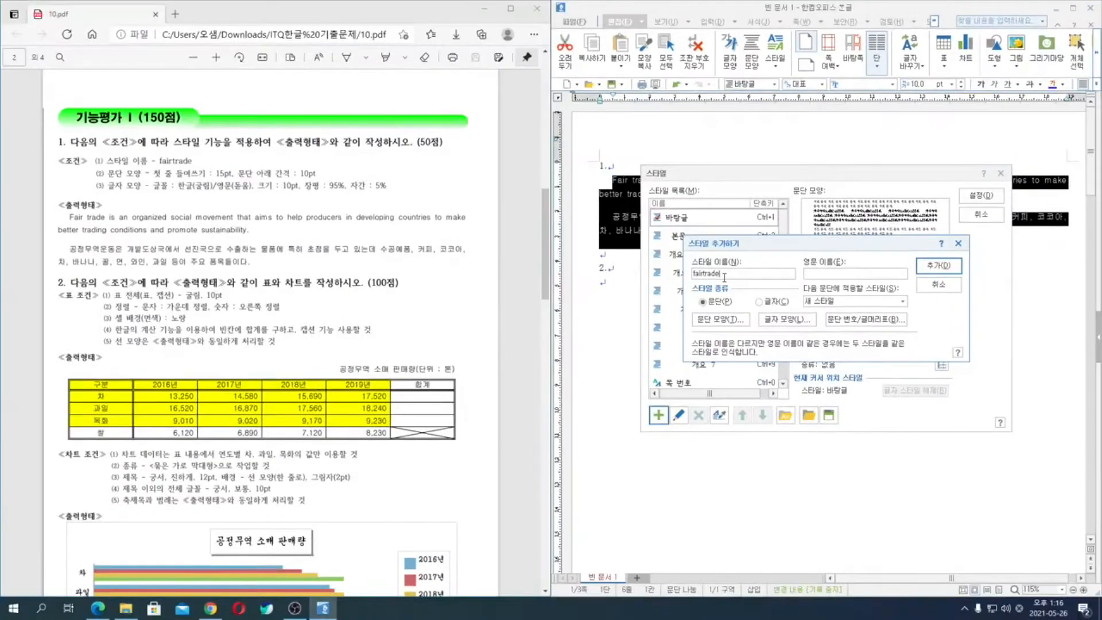
key(Return)
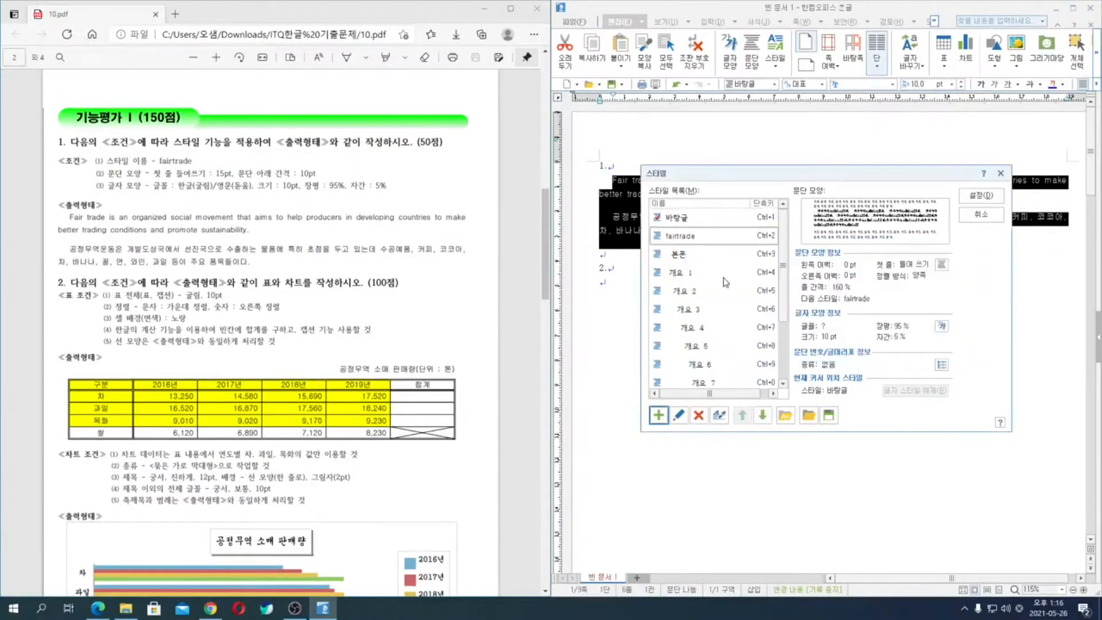
click(981, 196)
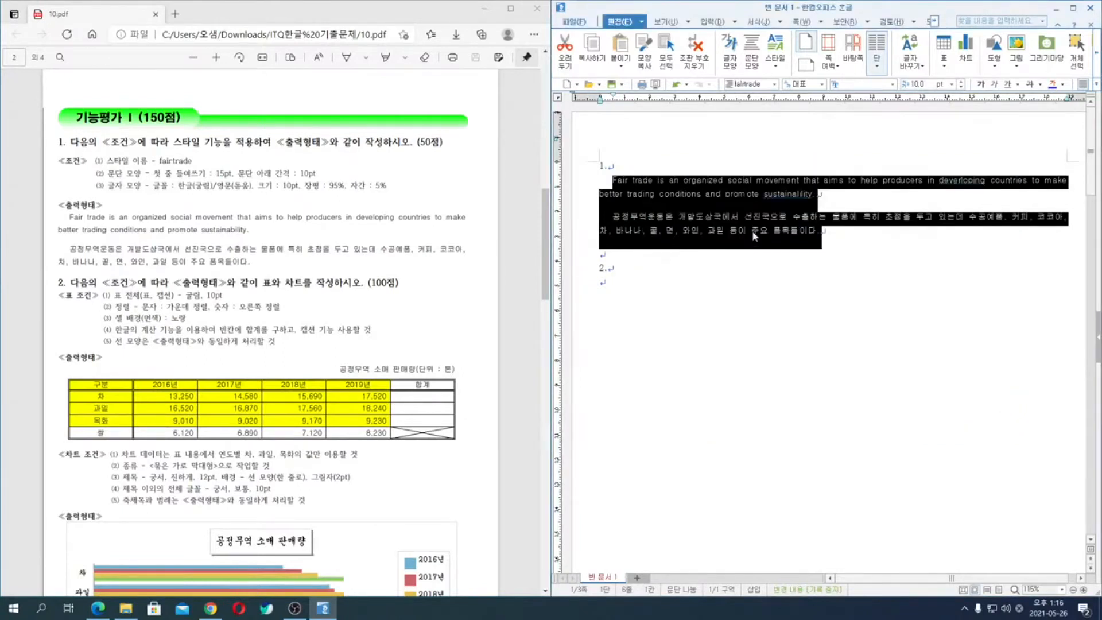
click(664, 241)
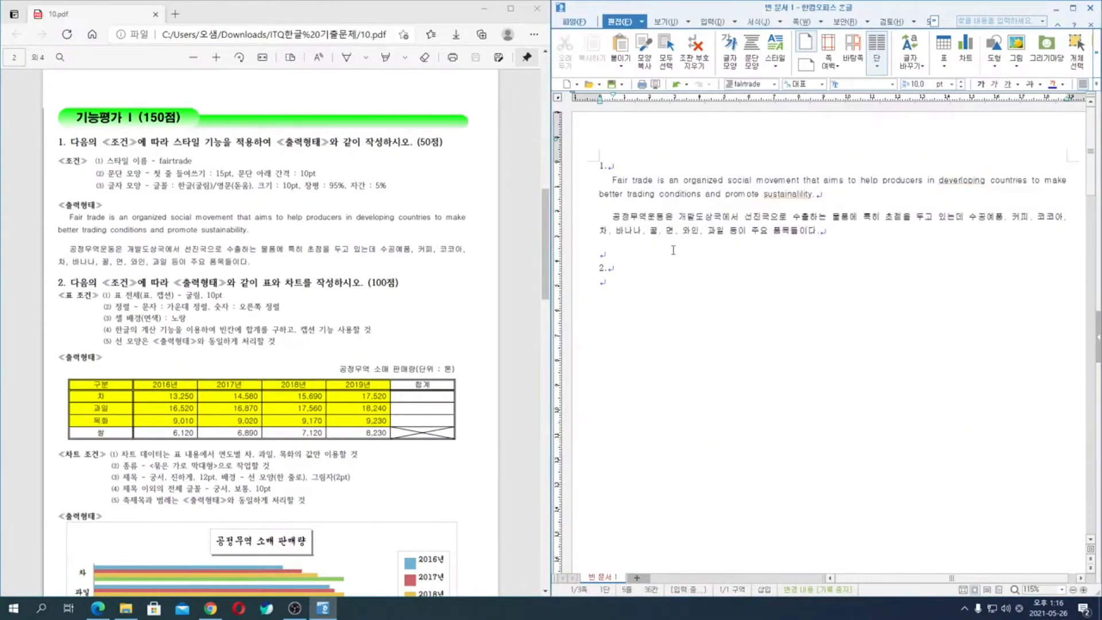
- Switch the English and Korean paragraphs to the default 바탕글 style
click(775, 89)
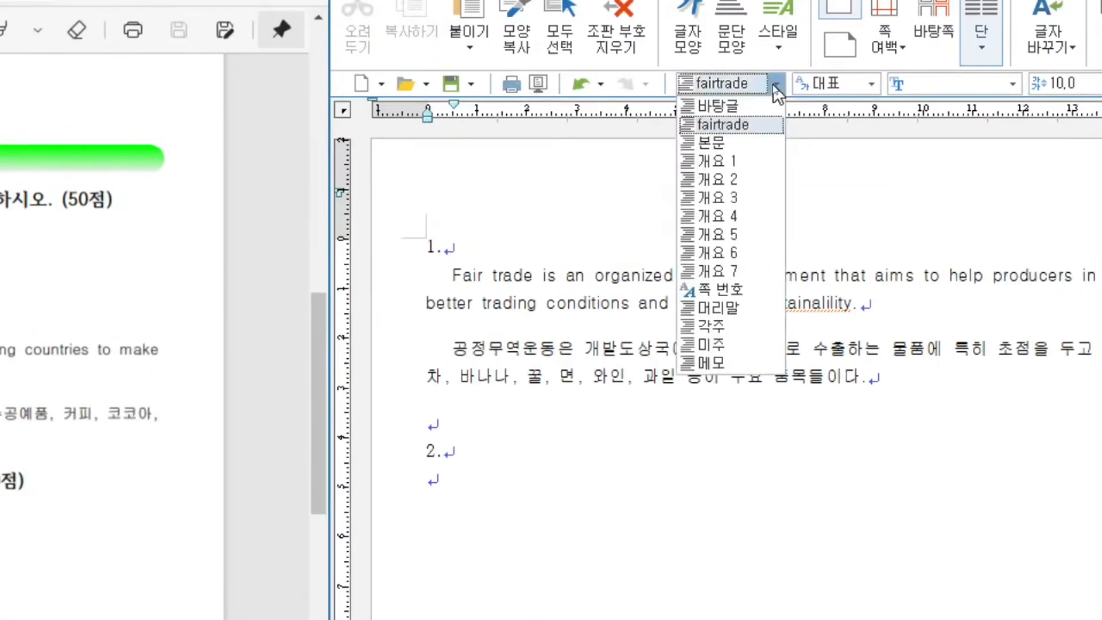
click(752, 109)
drag(381, 295, 382, 387)
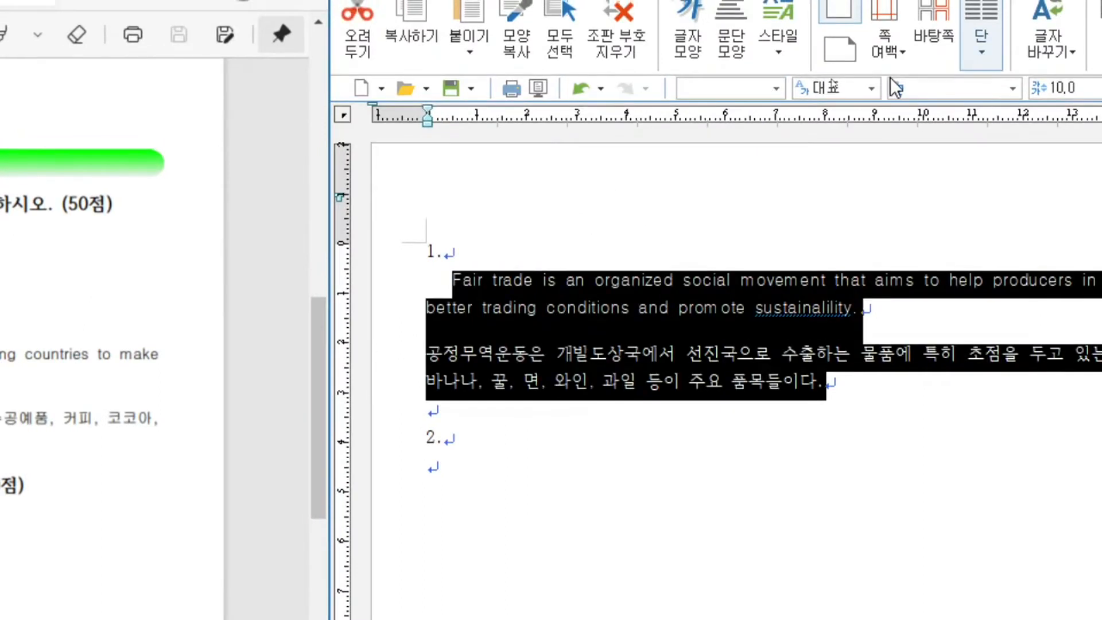
click(775, 85)
click(739, 113)
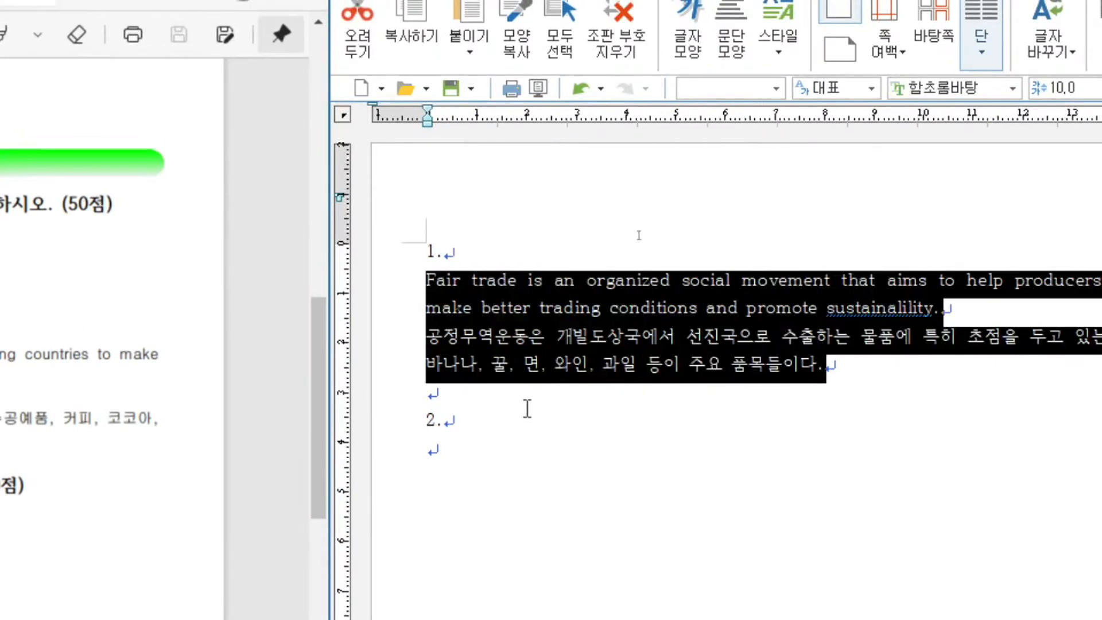
- Reapply the fairtrade style to both selected paragraphs and deselect them
click(770, 88)
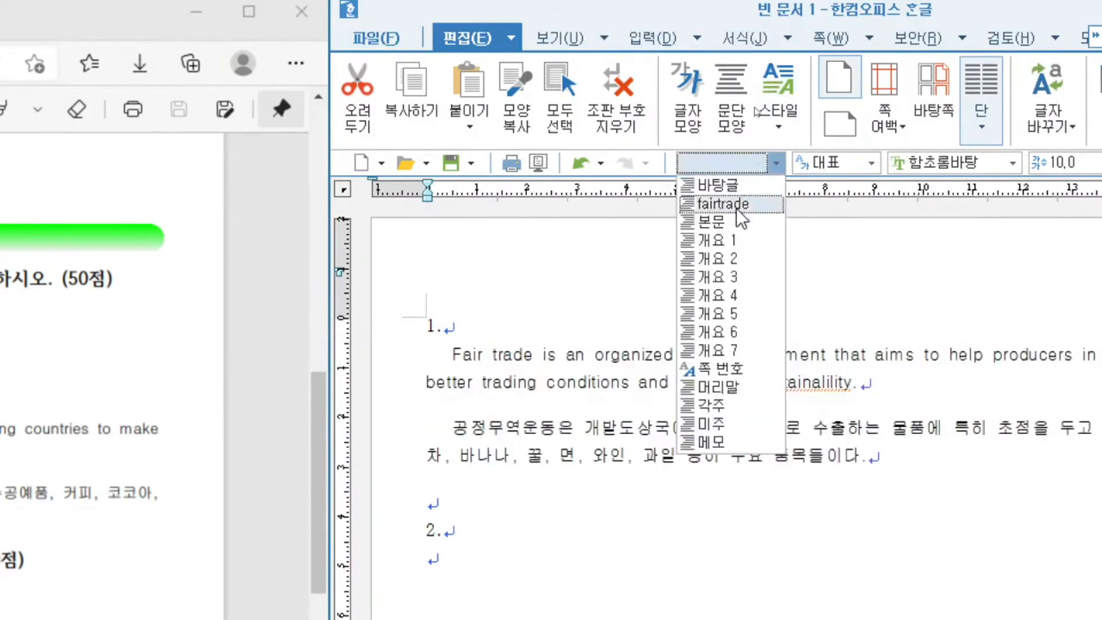
click(736, 205)
click(505, 428)
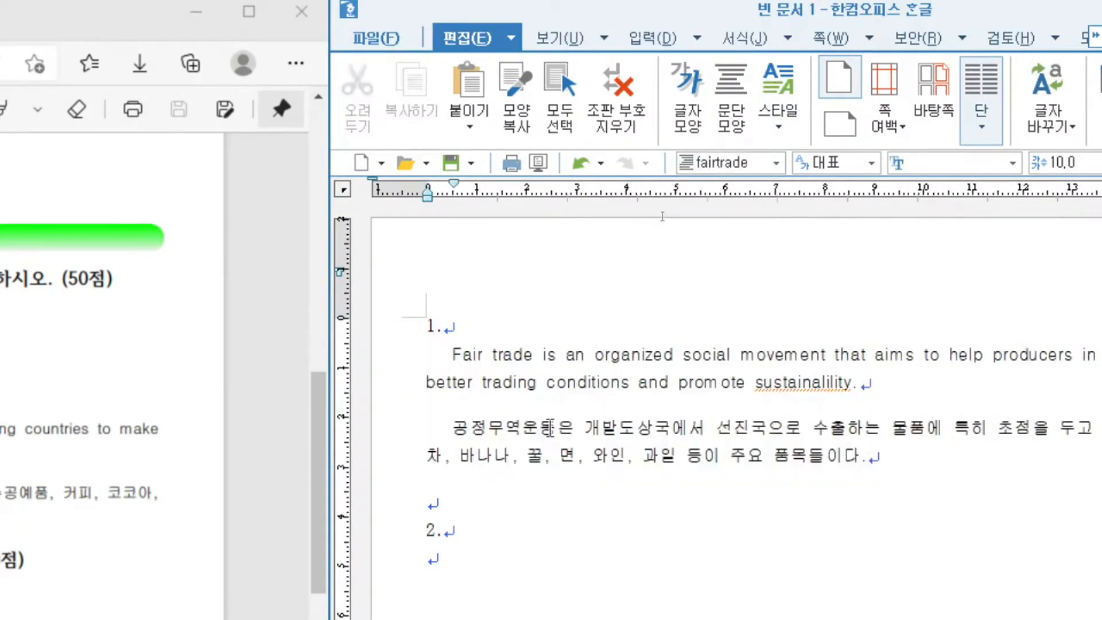
- Delete the English and Korean paragraphs under question 1
scroll(565, 412, down, 3)
click(451, 409)
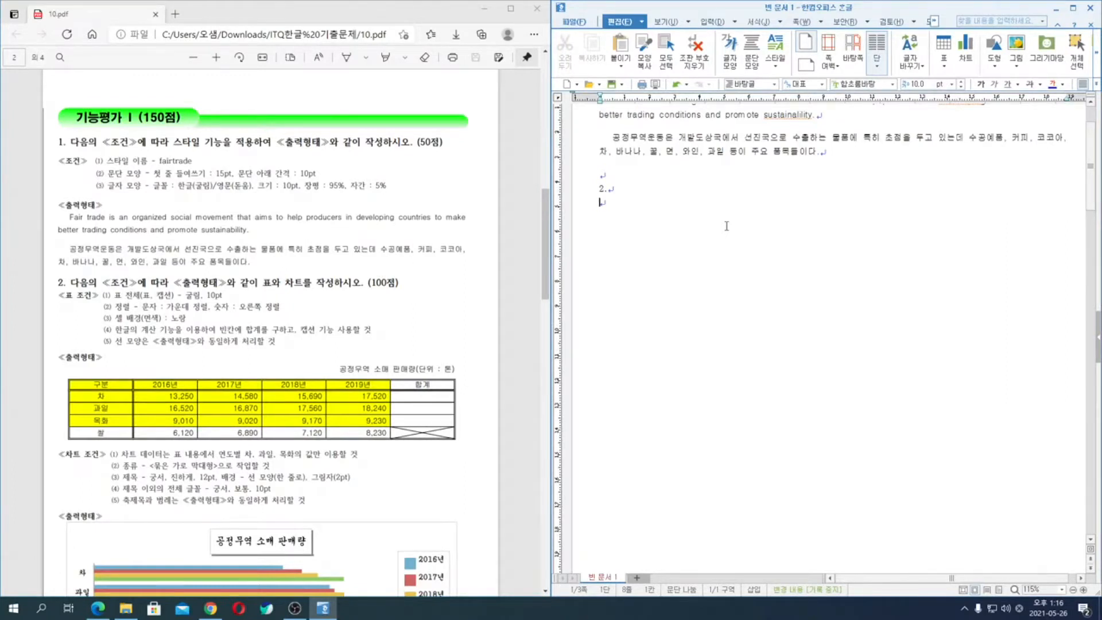
scroll(741, 224, up, 3)
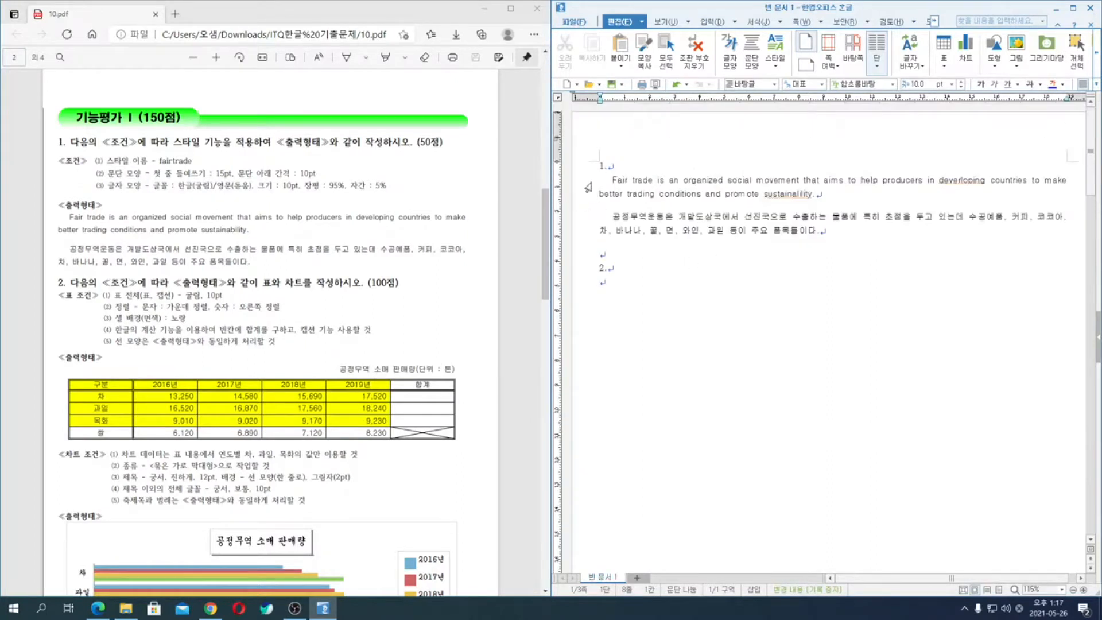
drag(581, 185, 581, 236)
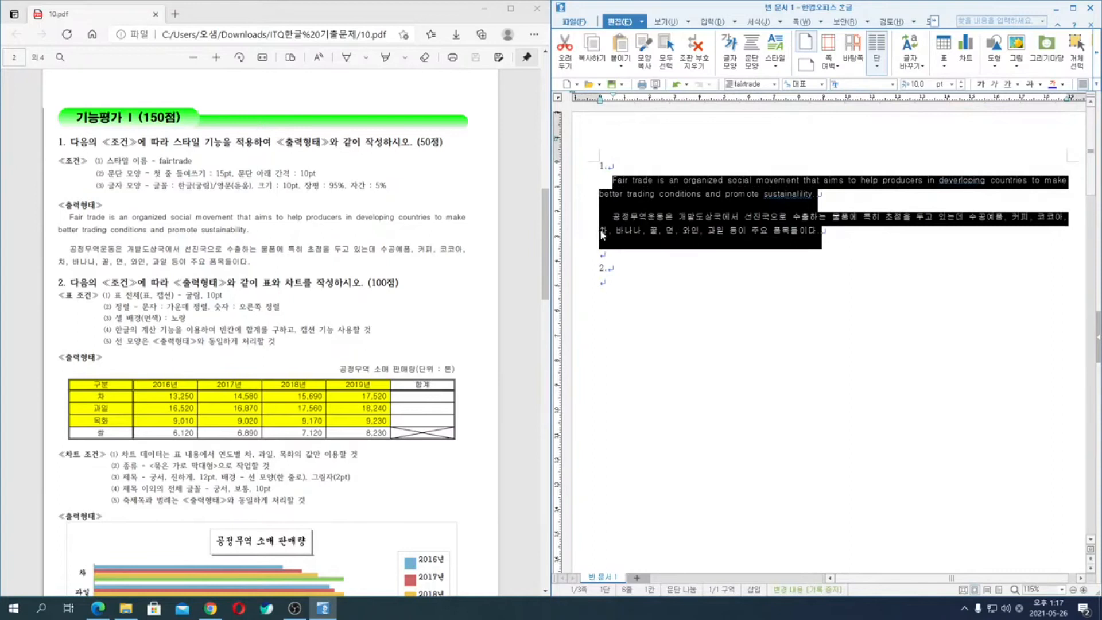
key(Delete)
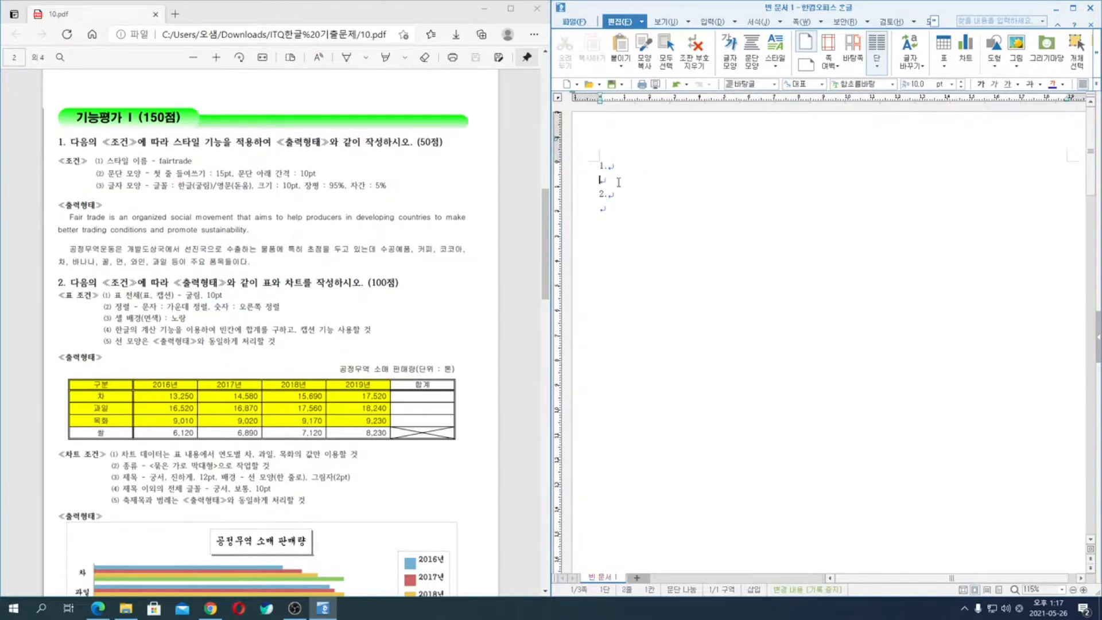
- Delete the existing fairtrade style from the style list
key(ctrl)
key(ctrl)
key(ctrl)
key(ctrl)
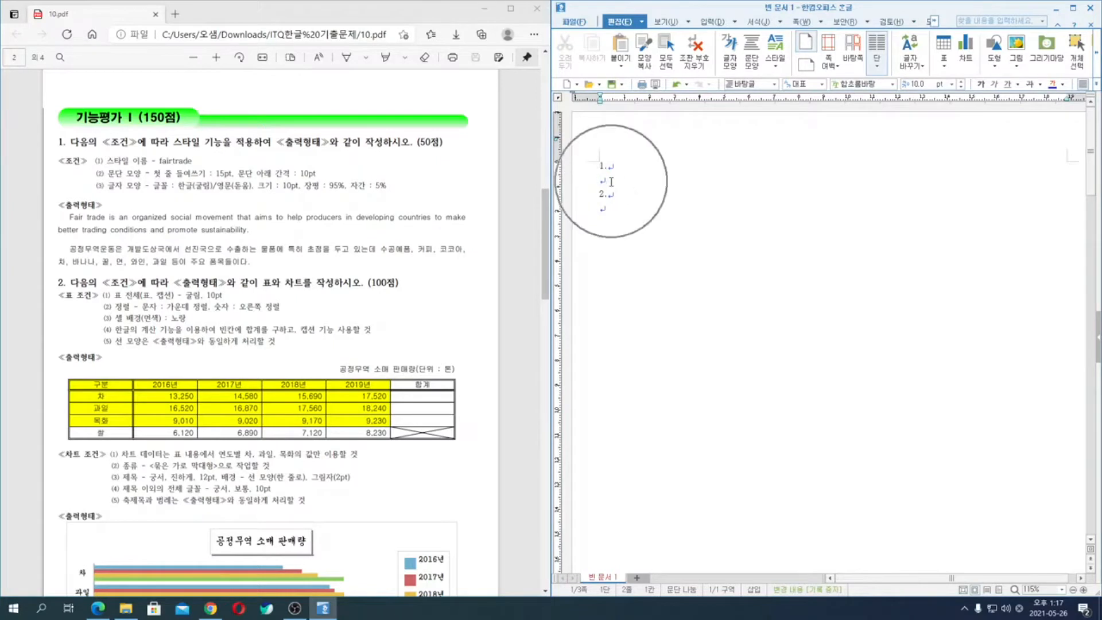
key(F6)
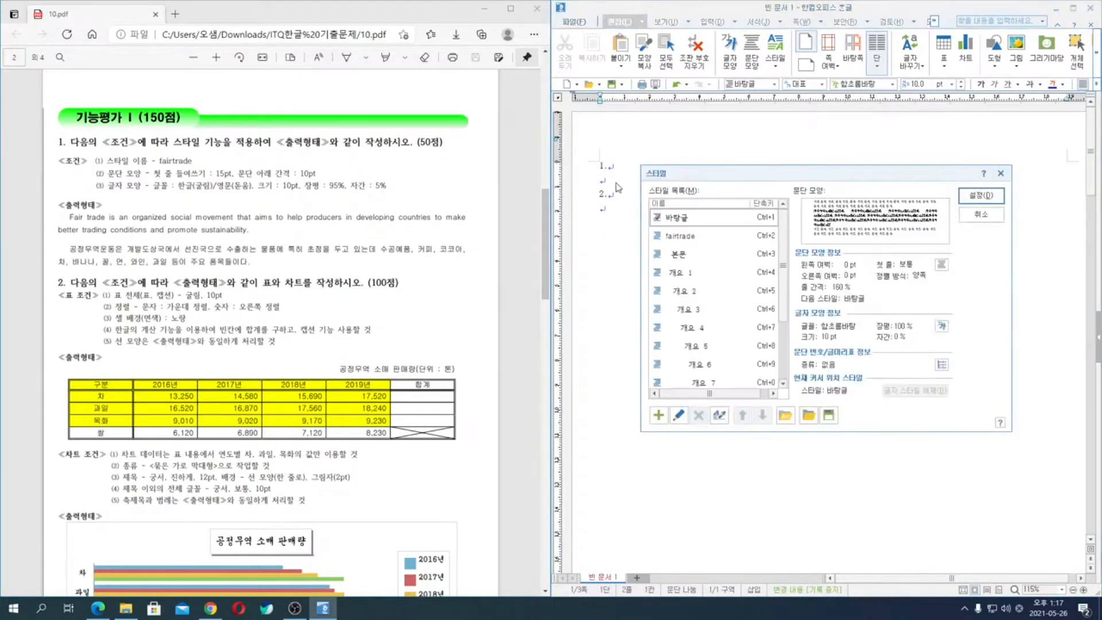
click(691, 237)
click(698, 416)
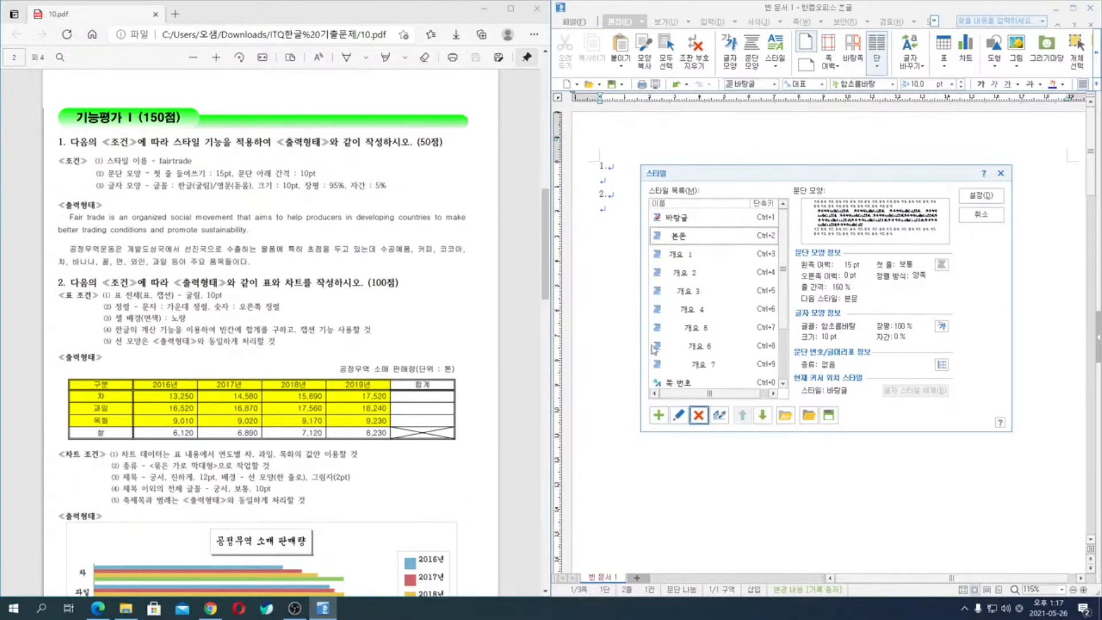
- Start a new paragraph style named fairtrade with a 15 pt first-line indent and 10 pt spacing below the paragraph
click(659, 415)
text(fairtrade)
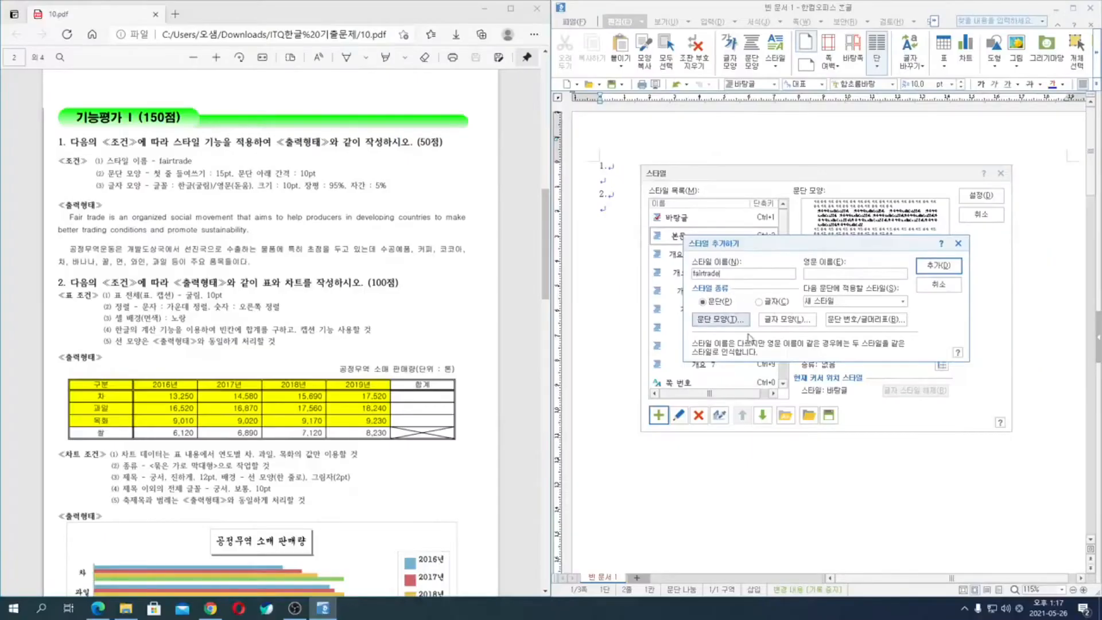
click(735, 321)
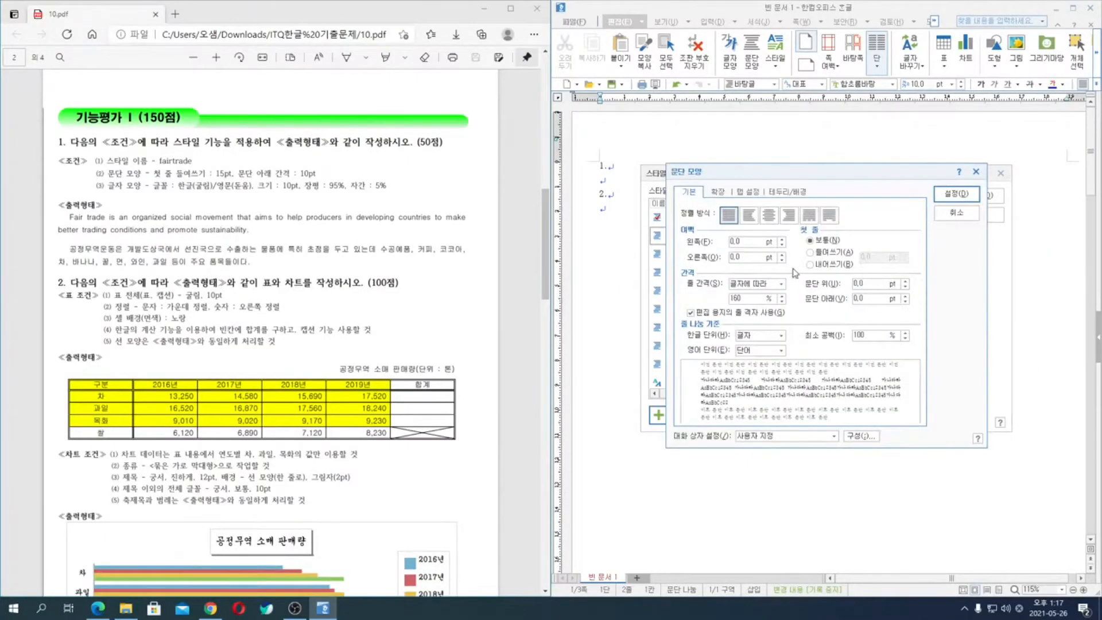
click(810, 252)
text(15)
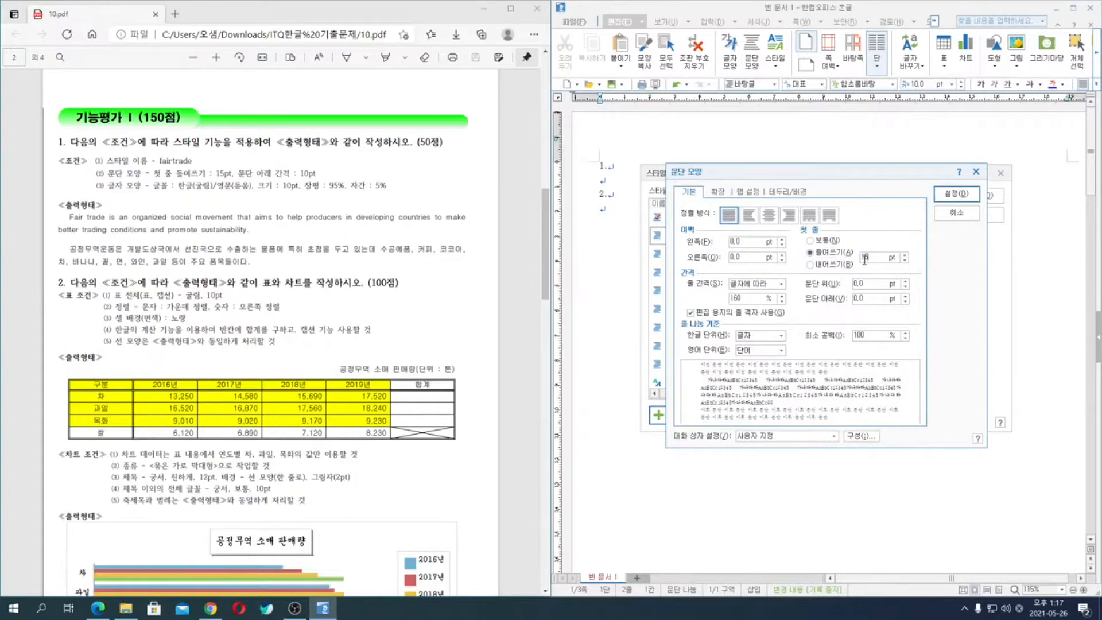
click(858, 300)
key(BackSpace)
key(BackSpace)
key(BackSpace)
text(10)
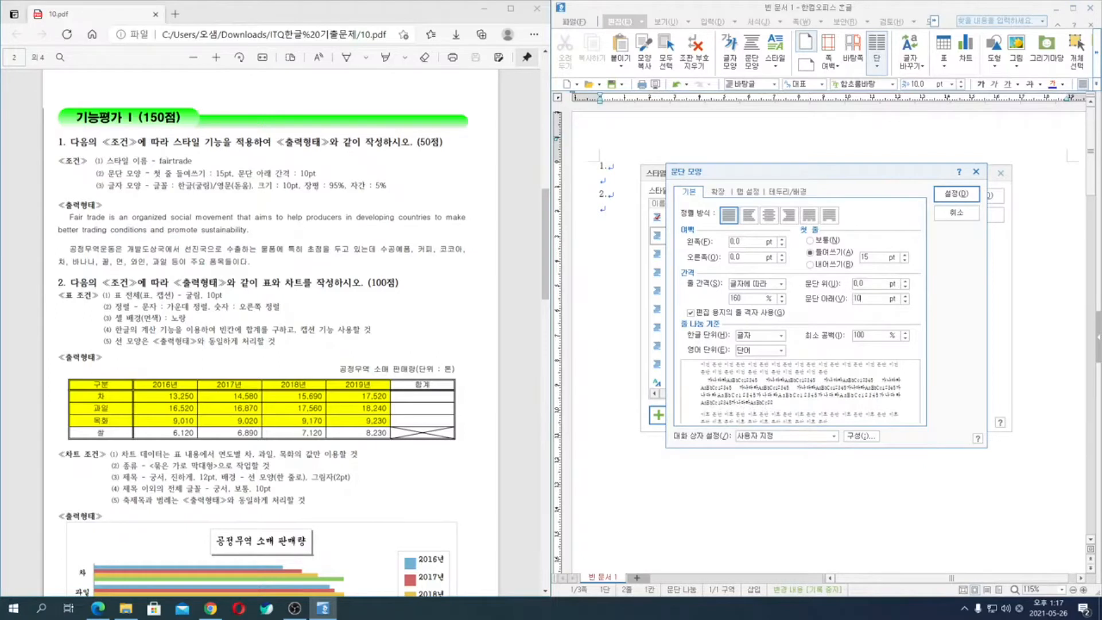
click(970, 198)
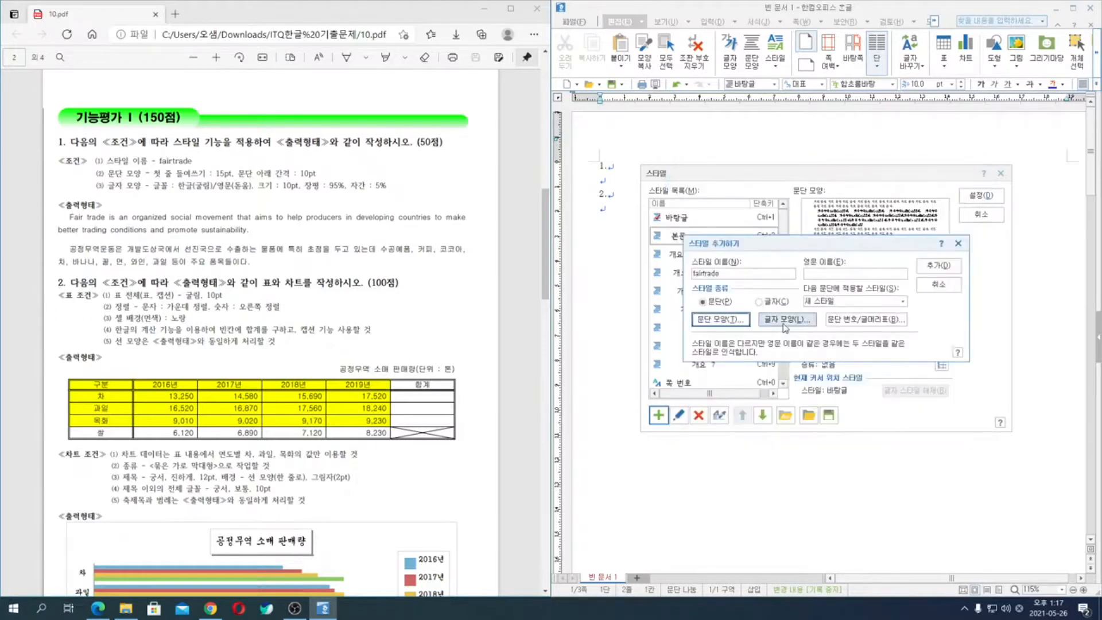
- Set the fairtrade style's character width to 95% and letter spacing to 5%
click(787, 319)
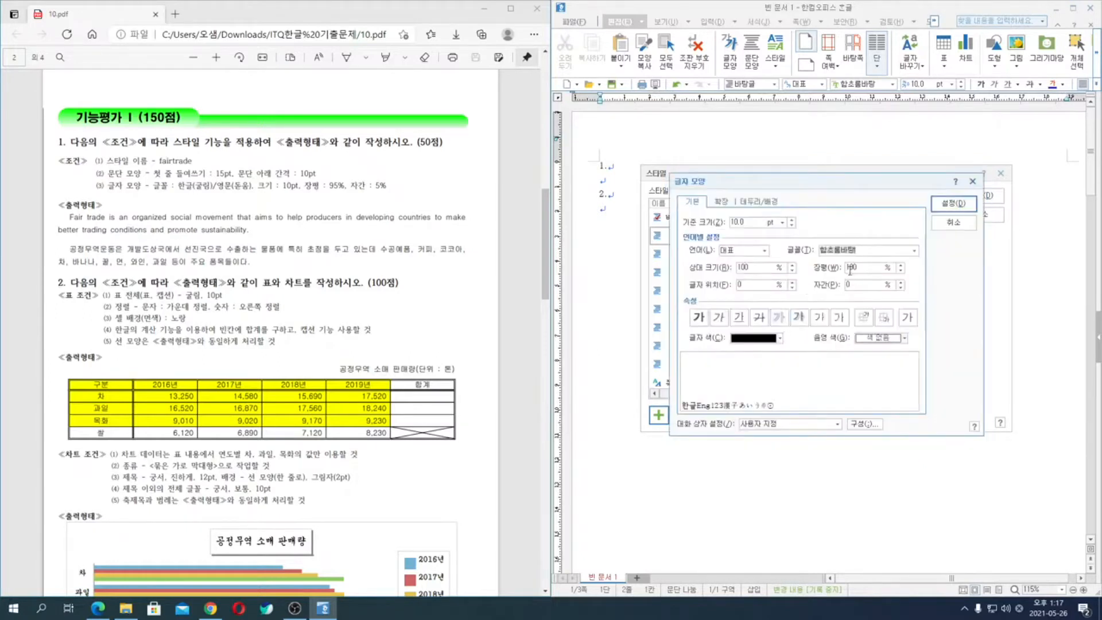
double_click(850, 268)
text(95)
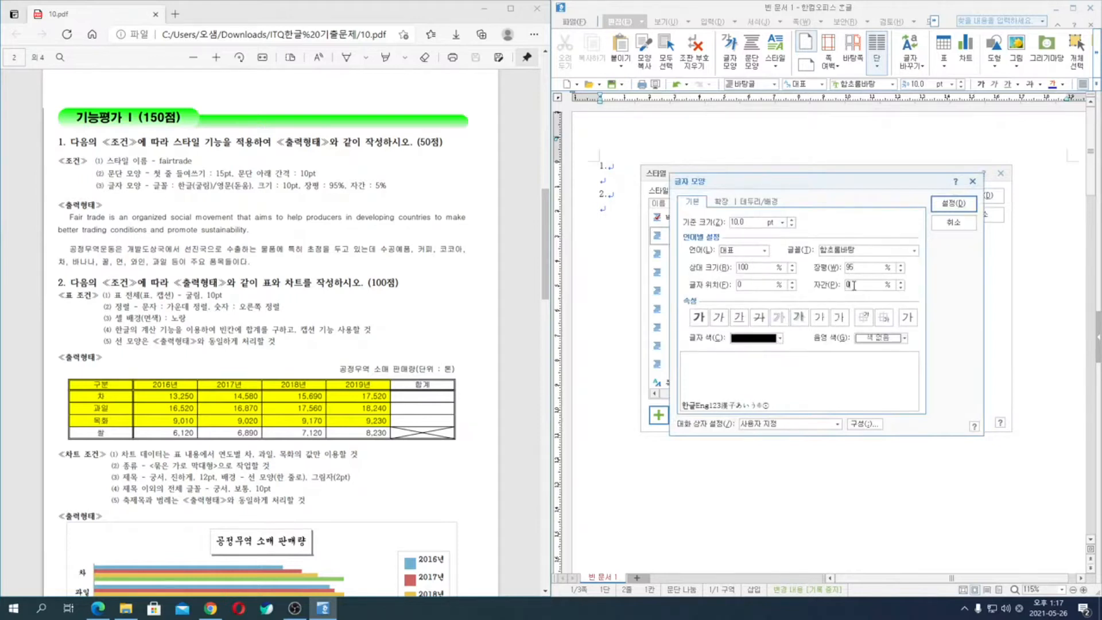
text(5)
- Set the fairtrade style's Korean (한글) font to 굴림
click(748, 251)
click(740, 269)
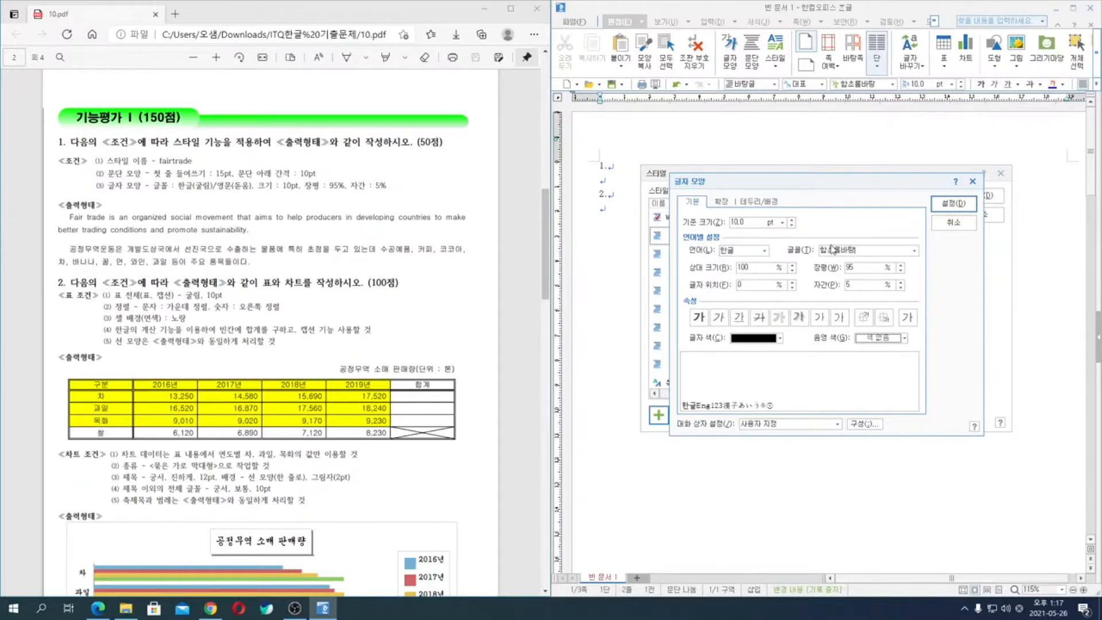
click(836, 251)
text(rnf)
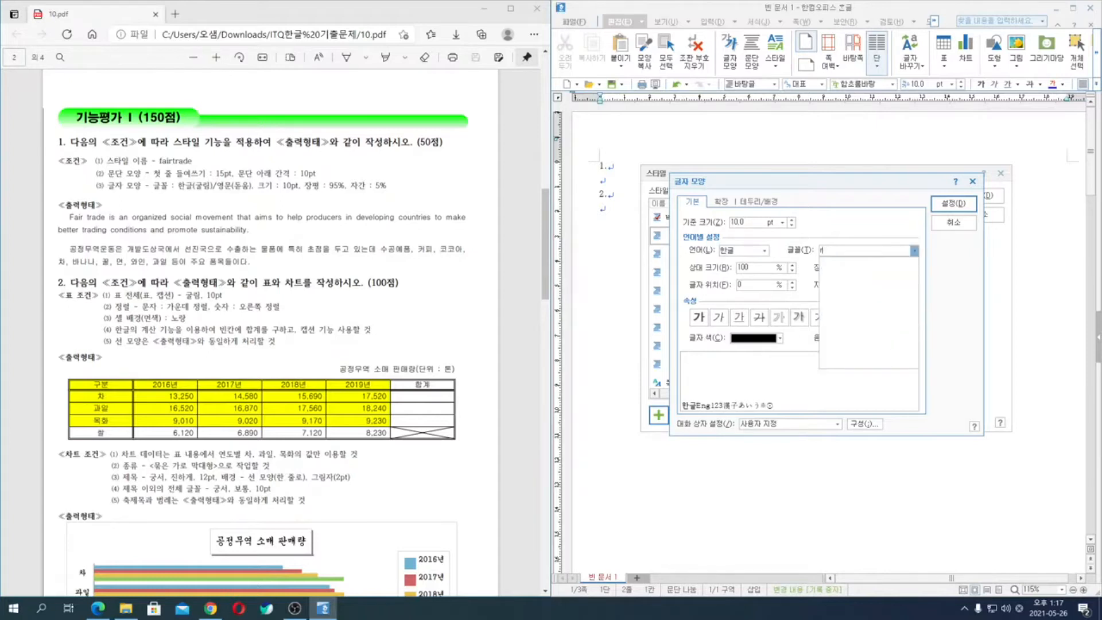
key(BackSpace)
text(굴)
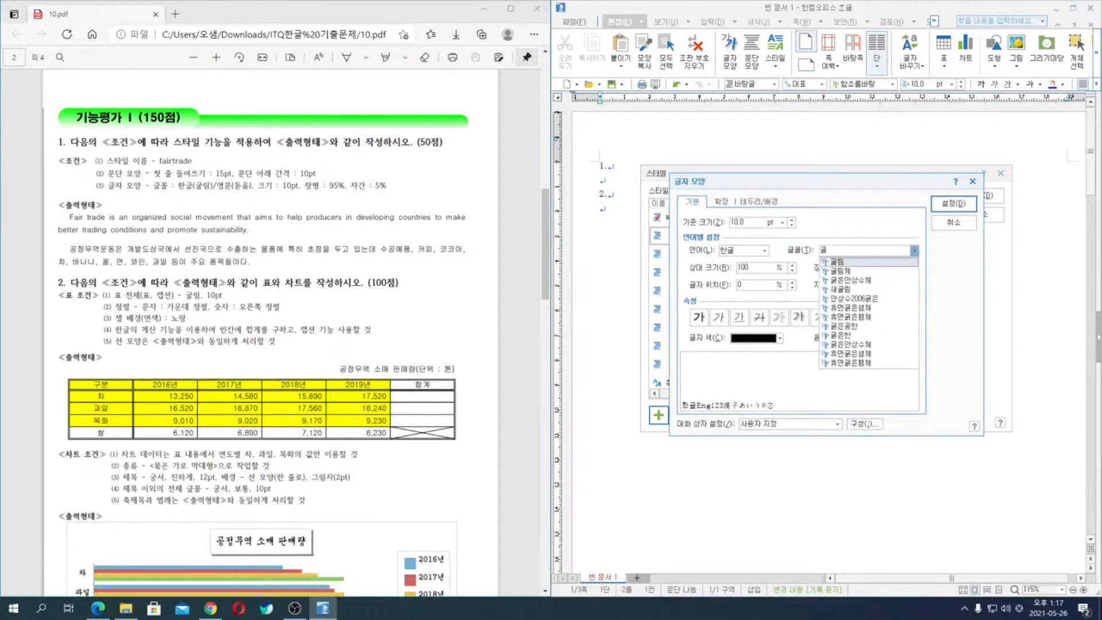
key(Return)
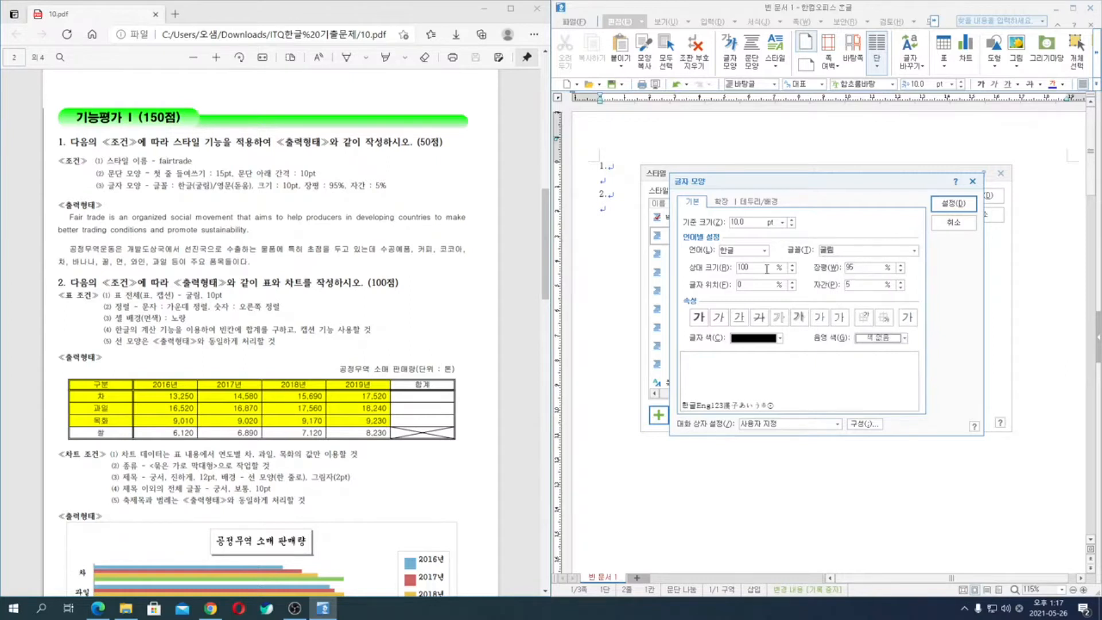
- Set the fairtrade style's English (영문) font to 돋움 and confirm the character formatting
click(755, 251)
click(746, 266)
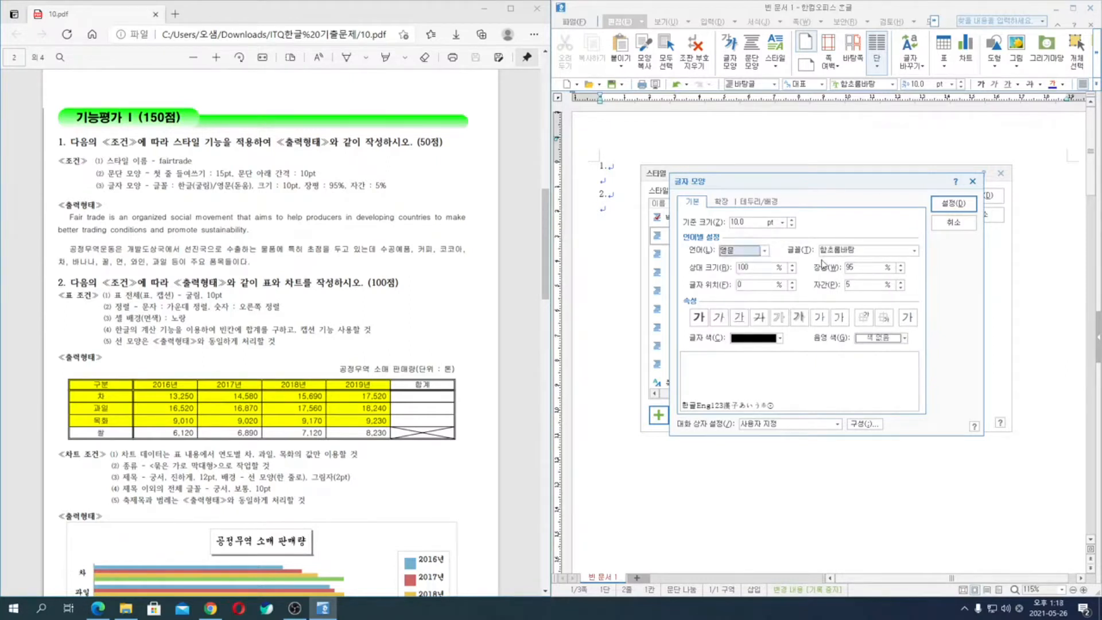
click(827, 250)
text(도)
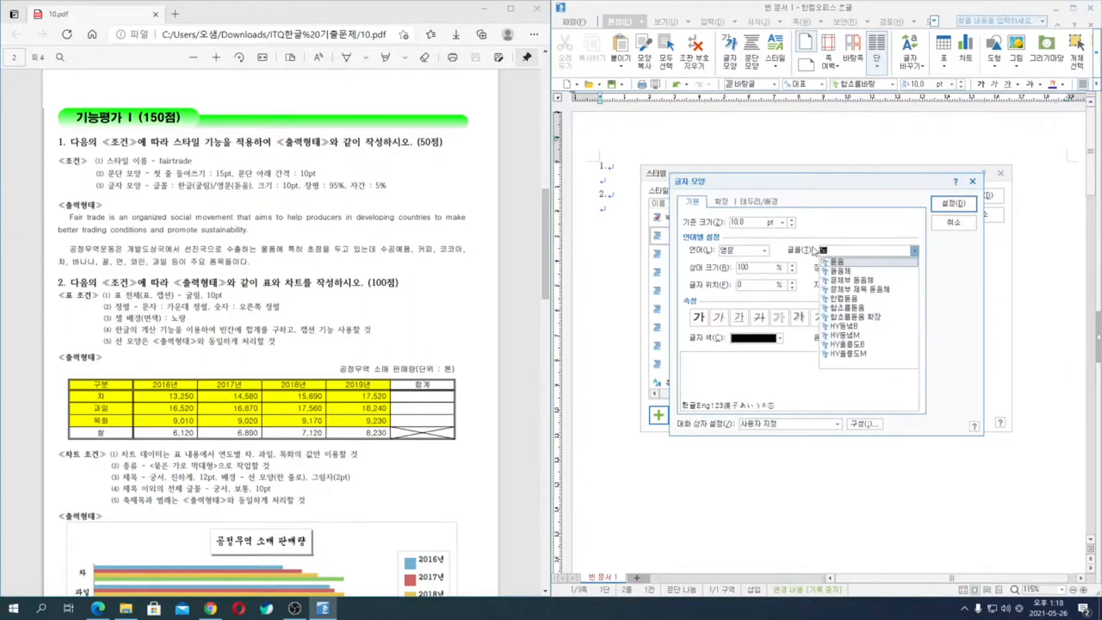
key(Return)
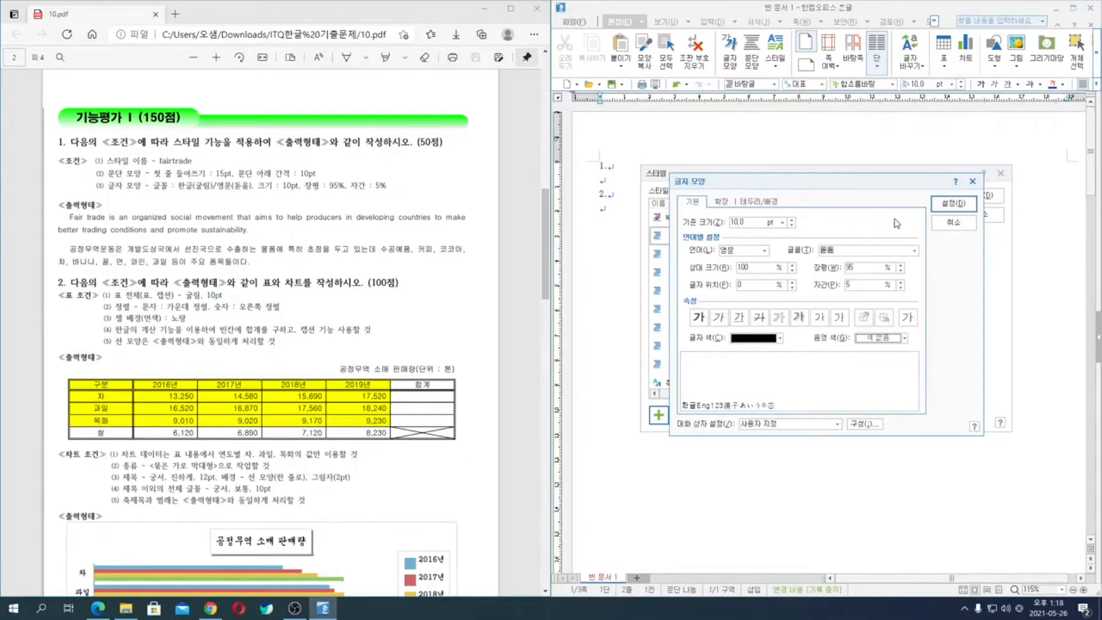
click(952, 205)
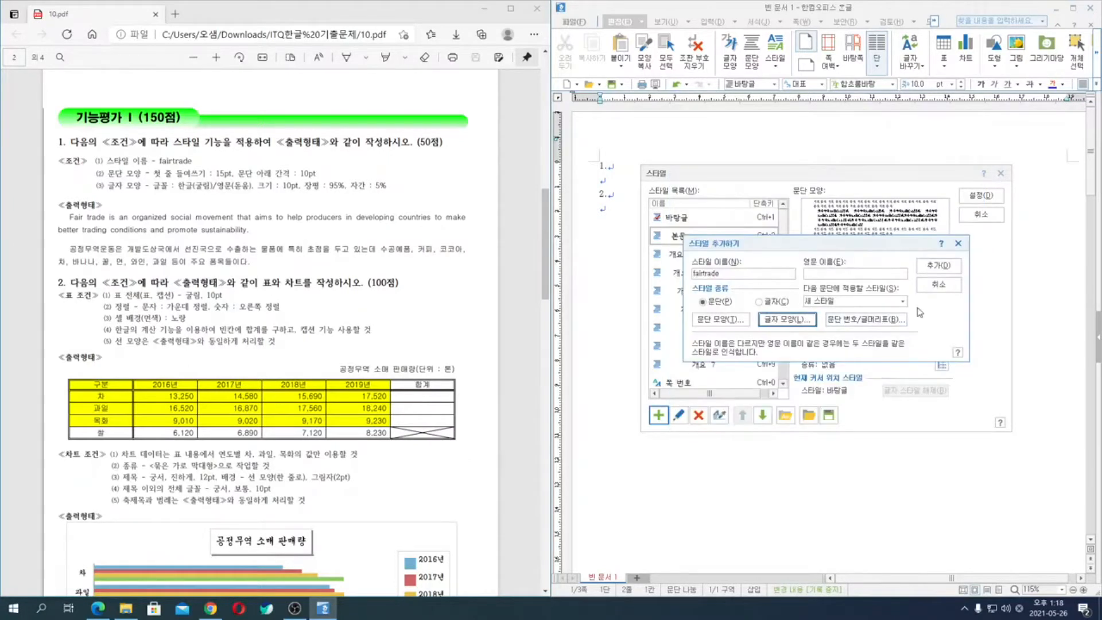
- Add the fairtrade style to the list and apply it to the empty line under question 1
click(942, 269)
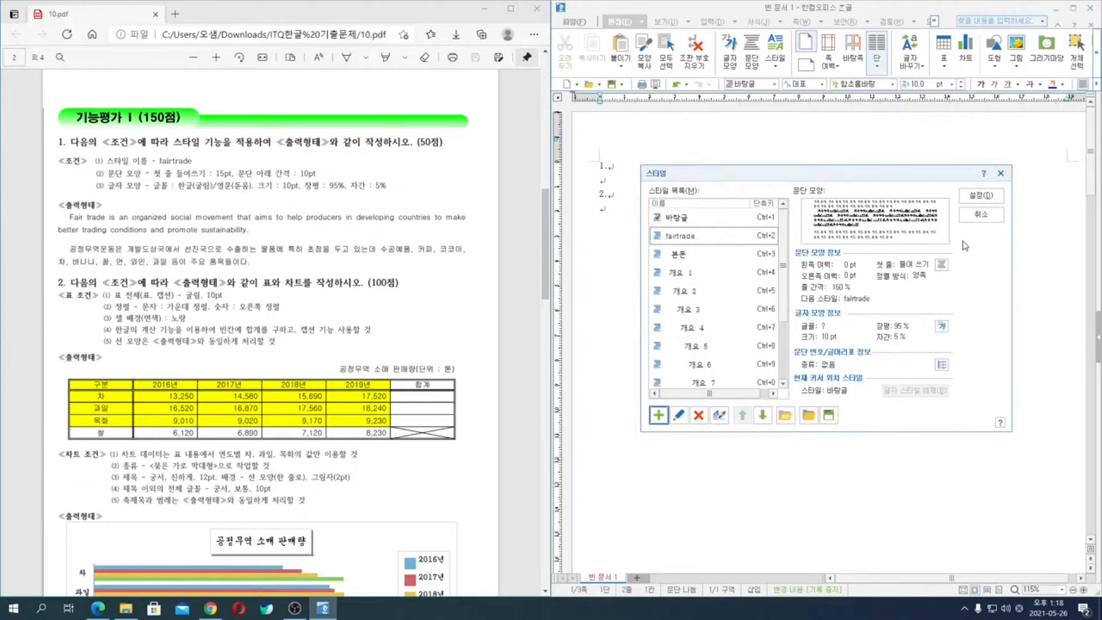
click(983, 198)
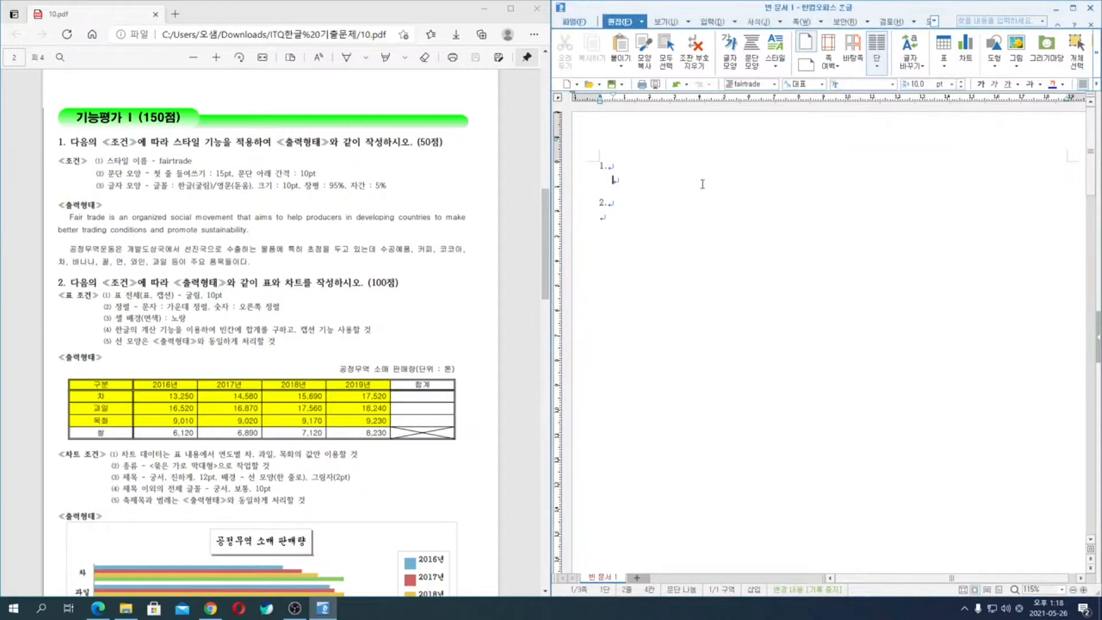
text(Fair trade)
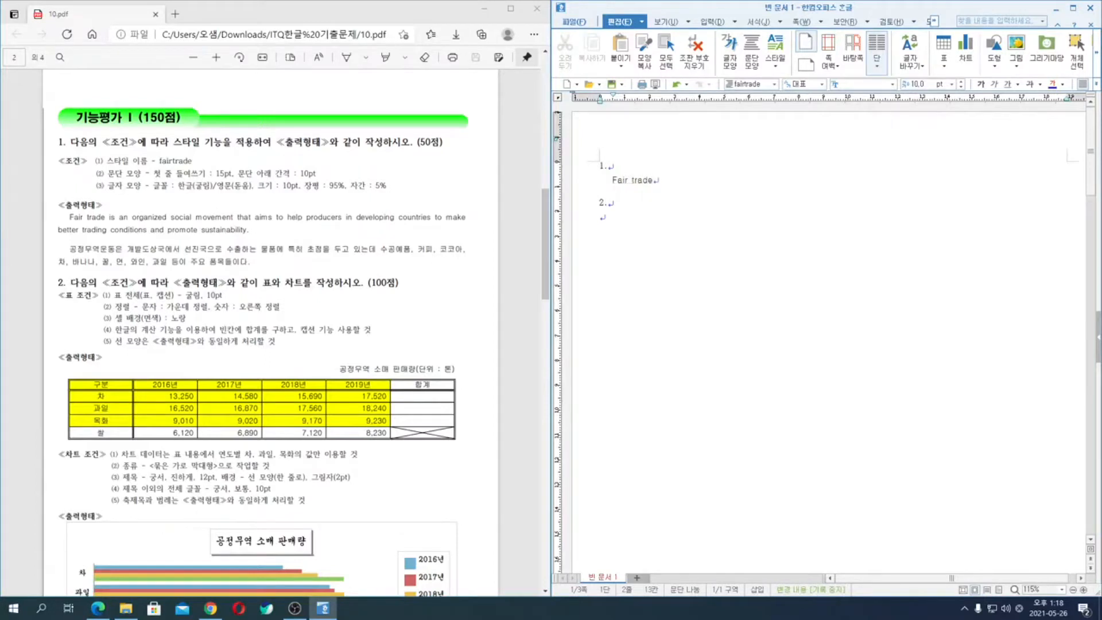
key(BackSpace)
key(BackSpace)
key(BackSpace)
key(BackSpace)
key(BackSpace)
key(BackSpace)
key(BackSpace)
key(BackSpace)
key(BackSpace)
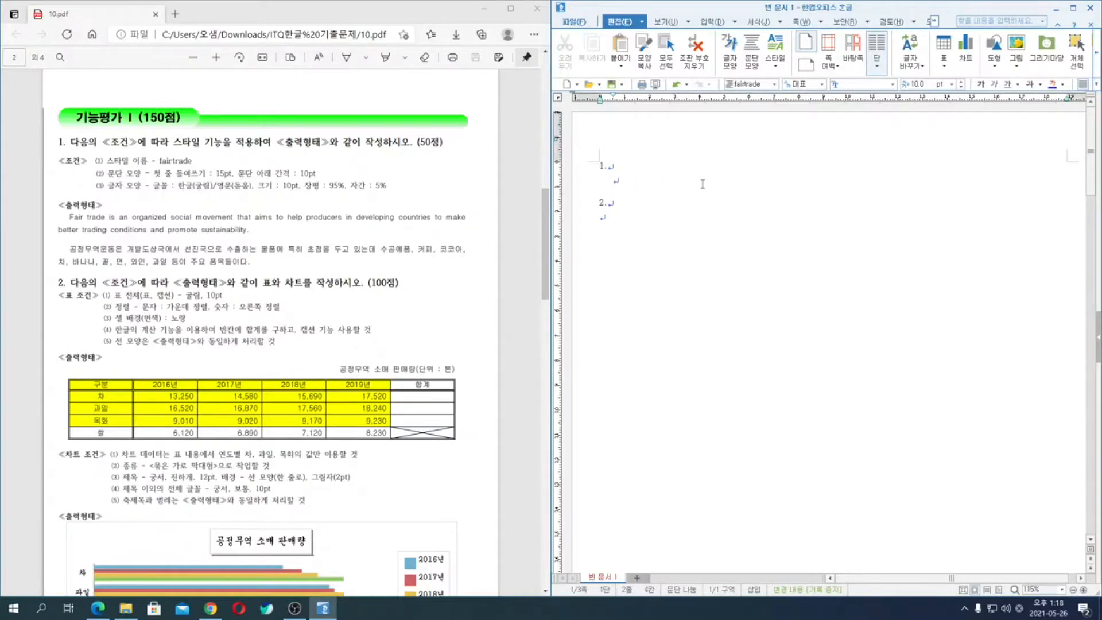
- Paste the English and Korean paragraphs under question 1 and set the empty line below them to the 바탕글 style
text(Fair trade is an organized social movement that aims to help producers in developing countries to make better trading conditions and promote sustainability. 공정무역운동은 개발도상국에서 선진국으로 수출하는 물품에 특히 초점을 두고 있는데 수공예품, 커피, 코코아, 차, 바나나, 꿀, 면, 와인, 과일 등이 주요 품목들이다.)
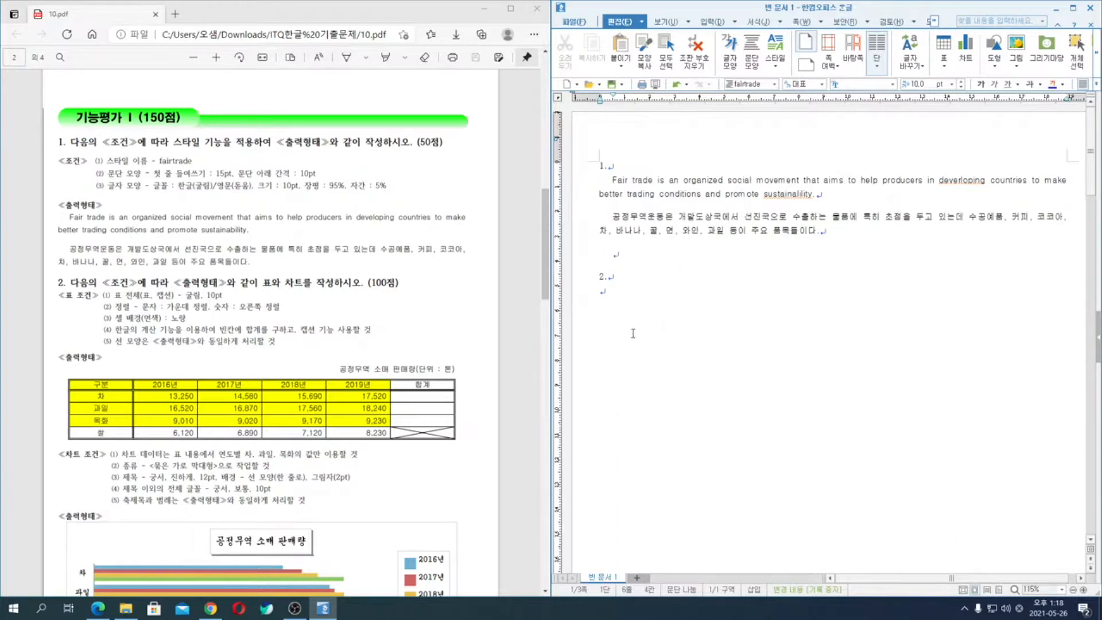
click(627, 299)
click(636, 257)
click(628, 268)
click(773, 84)
click(769, 96)
click(609, 255)
key(Down)
key(Down)
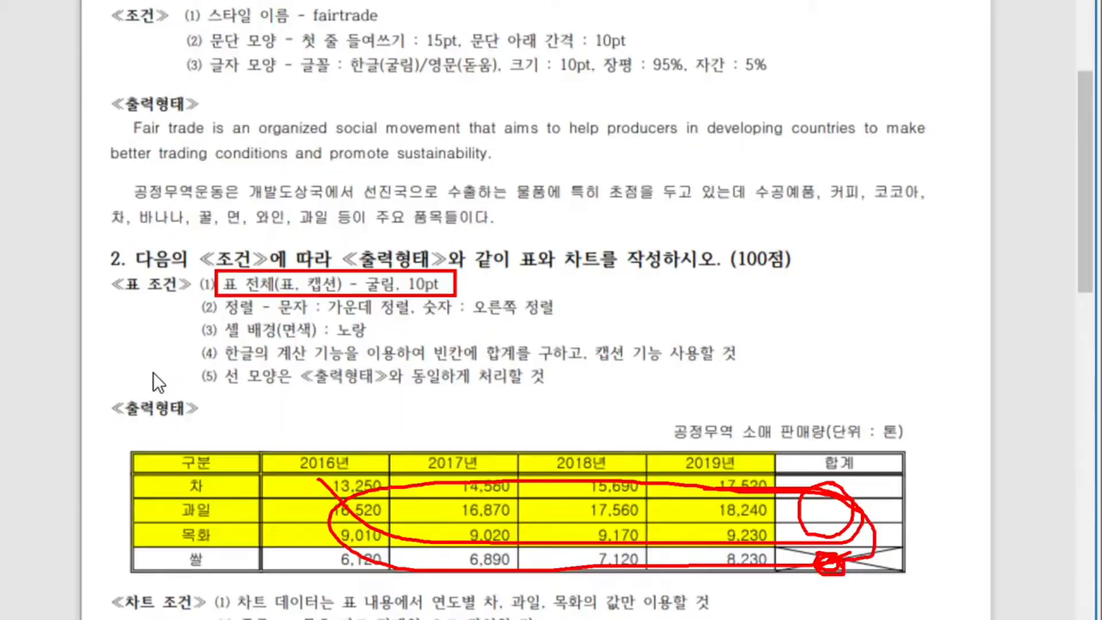
- Remove the page break after question 2 and reinsert it before question 3
key(Escape)
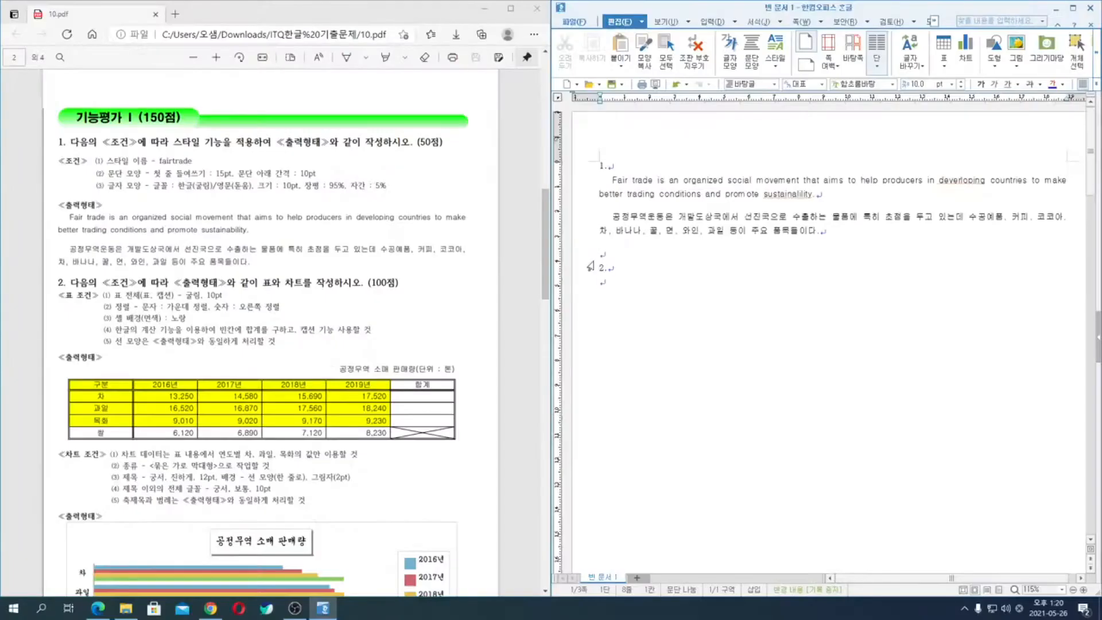
key(Delete)
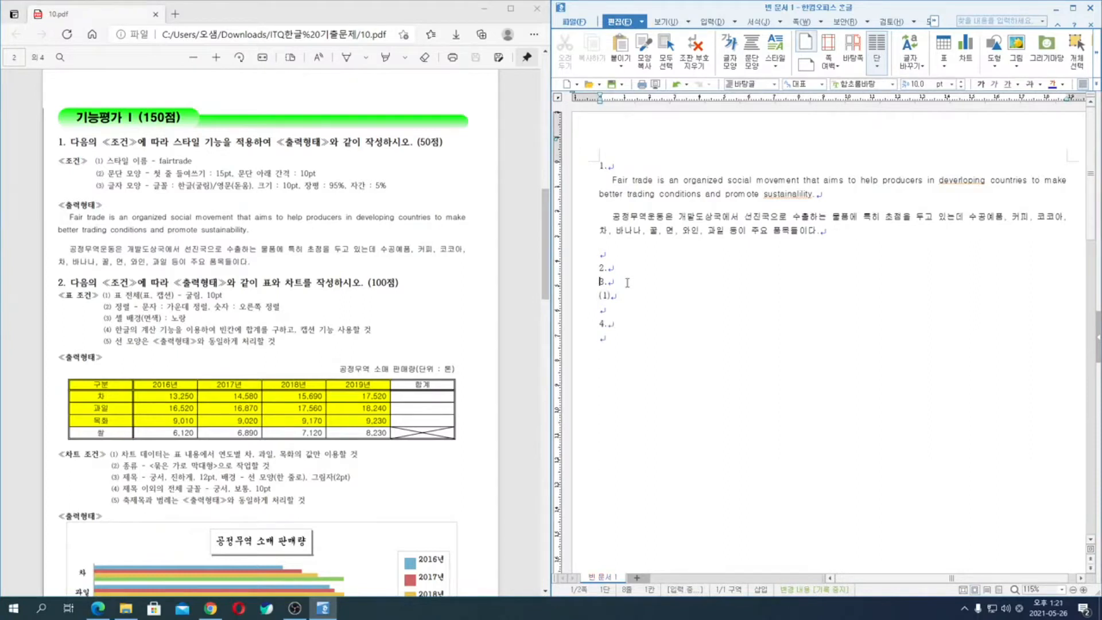
key(ctrl+Return)
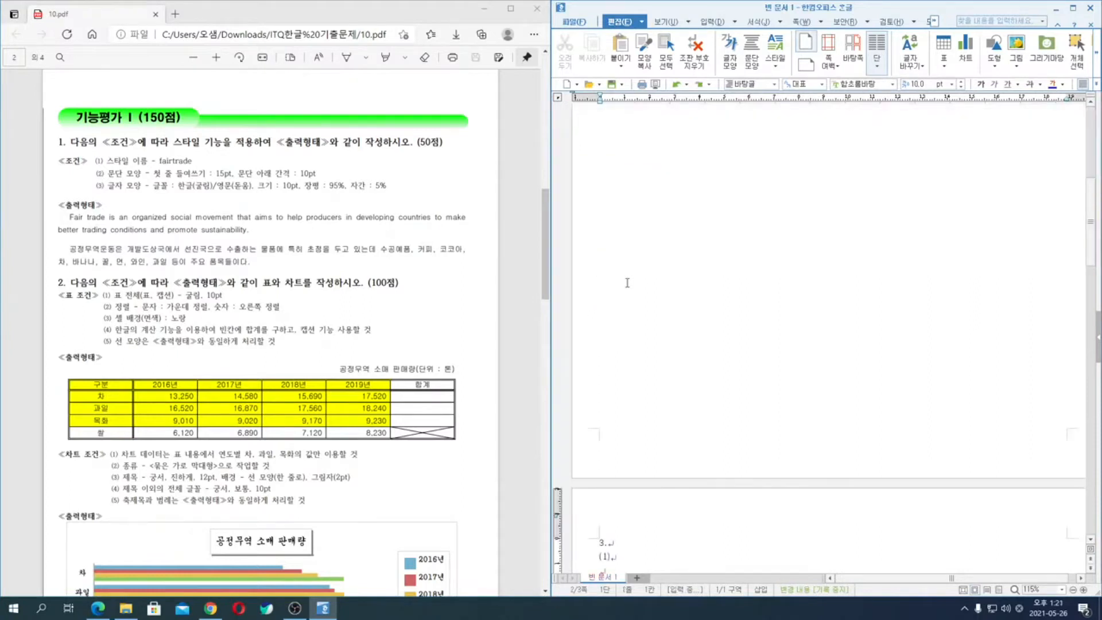
key(Up)
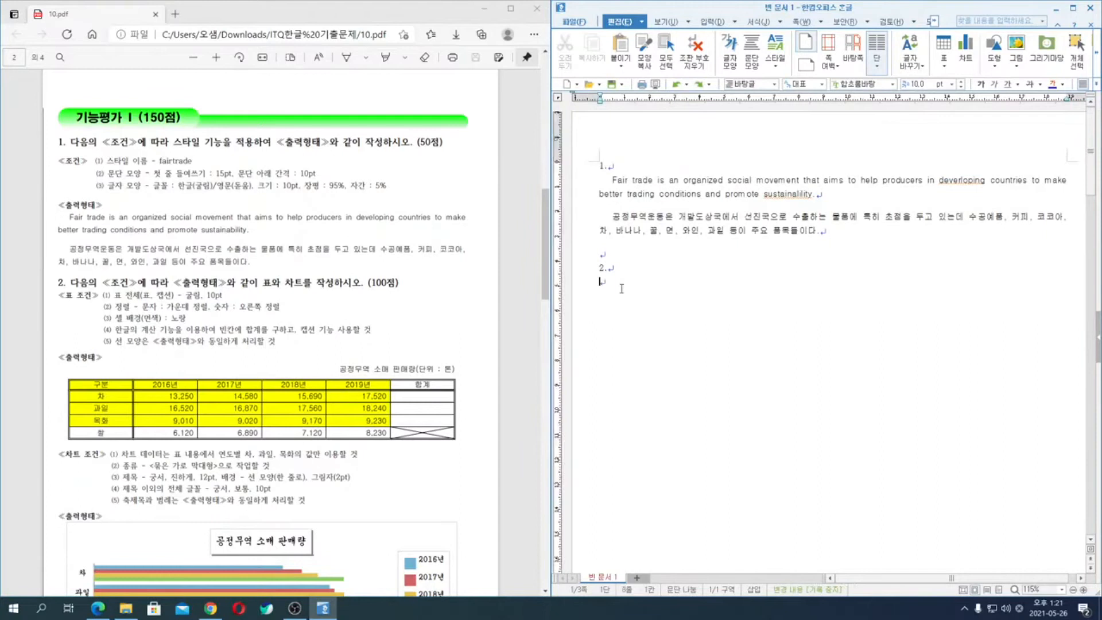
- Insert a table with 5 rows and 6 columns under question 2, treated as a character
key(ctrl+n)
key(t)
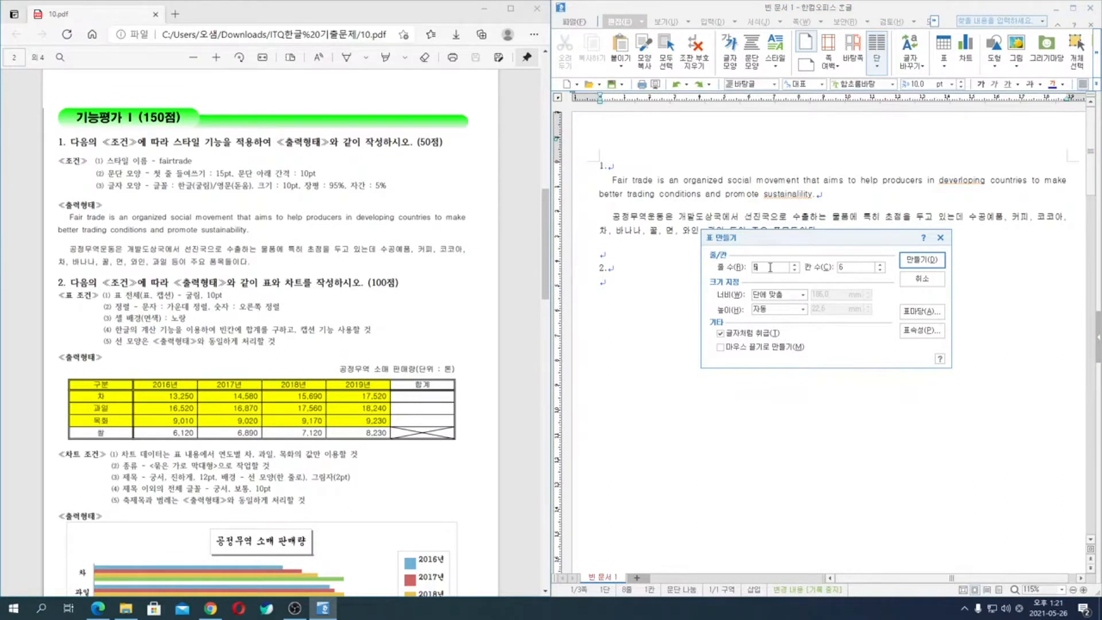
key(Tab)
click(761, 337)
key(ctrl)
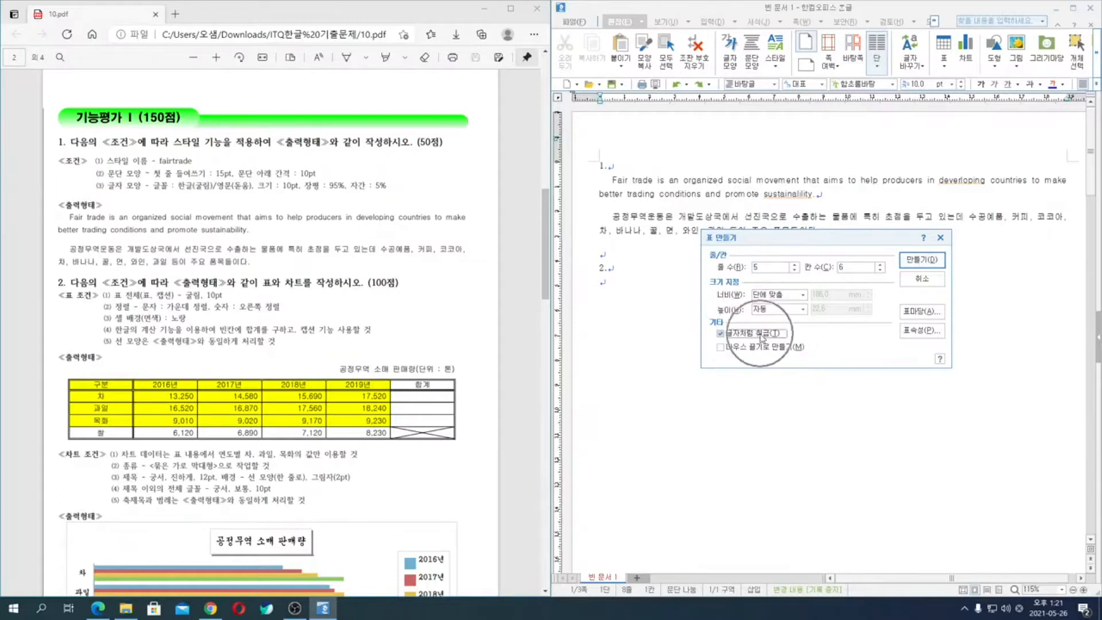
click(917, 264)
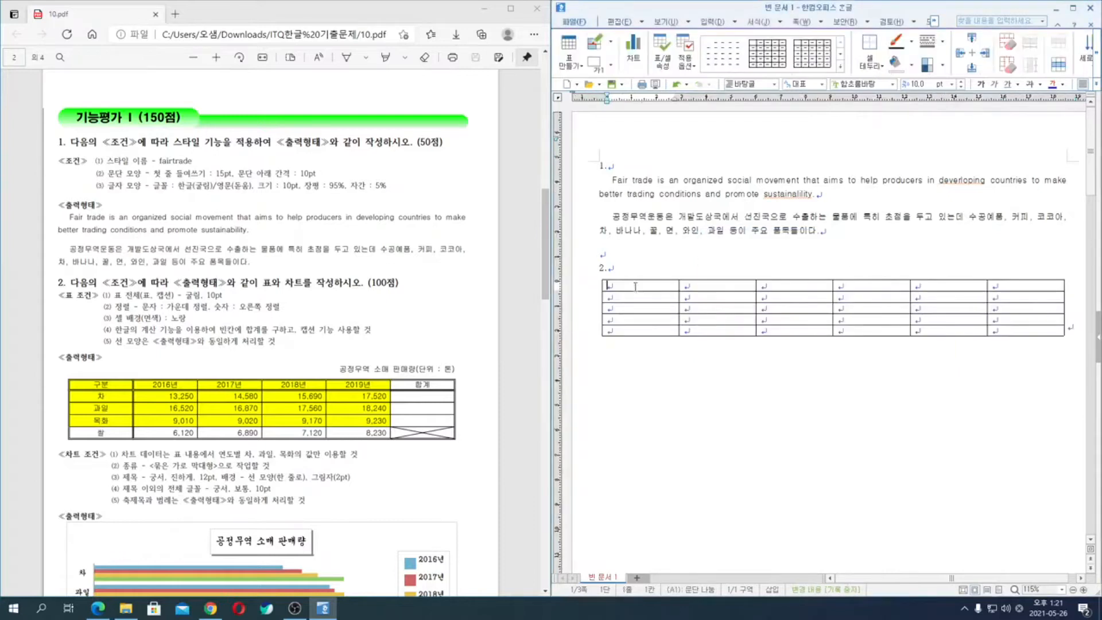
- Fill the table's header row with 구분, 2016년, 2017년, 2018년, 2019년 and 합계
text(rnqns)
key(BackSpace)
key(BackSpace)
key(BackSpace)
key(BackSpace)
key(BackSpace)
text(구분)
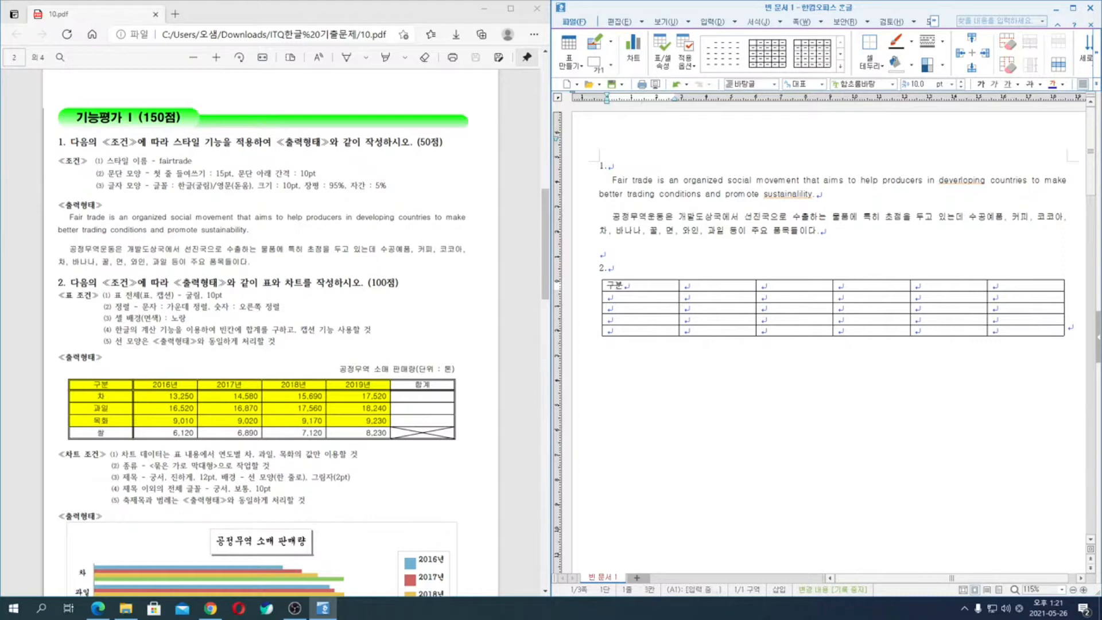
key(Tab)
text(2016년)
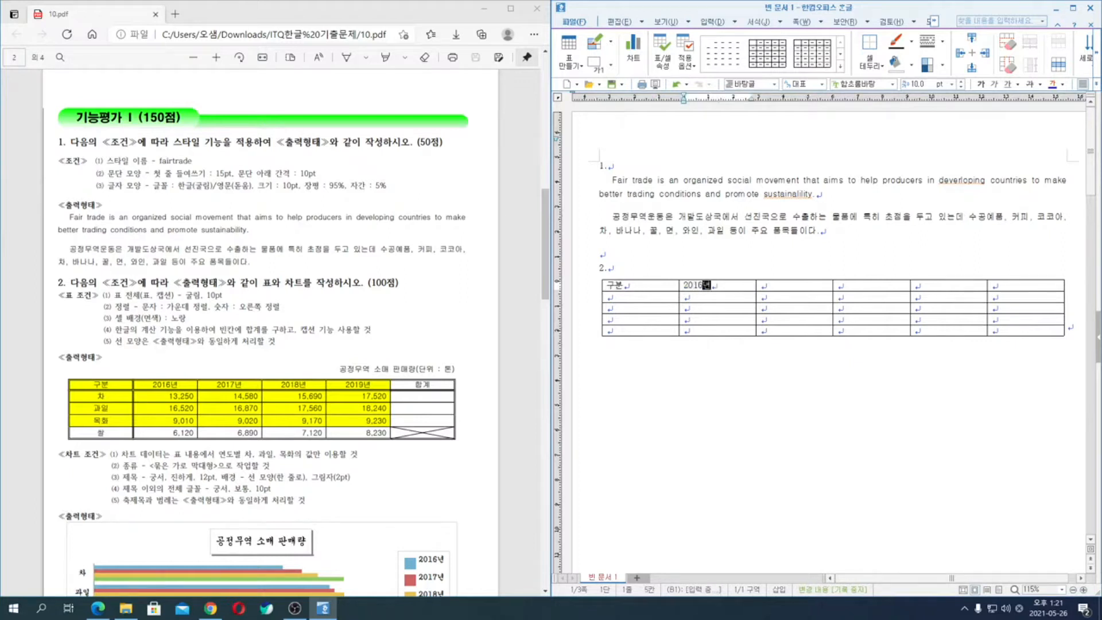
key(Tab)
text(2017년)
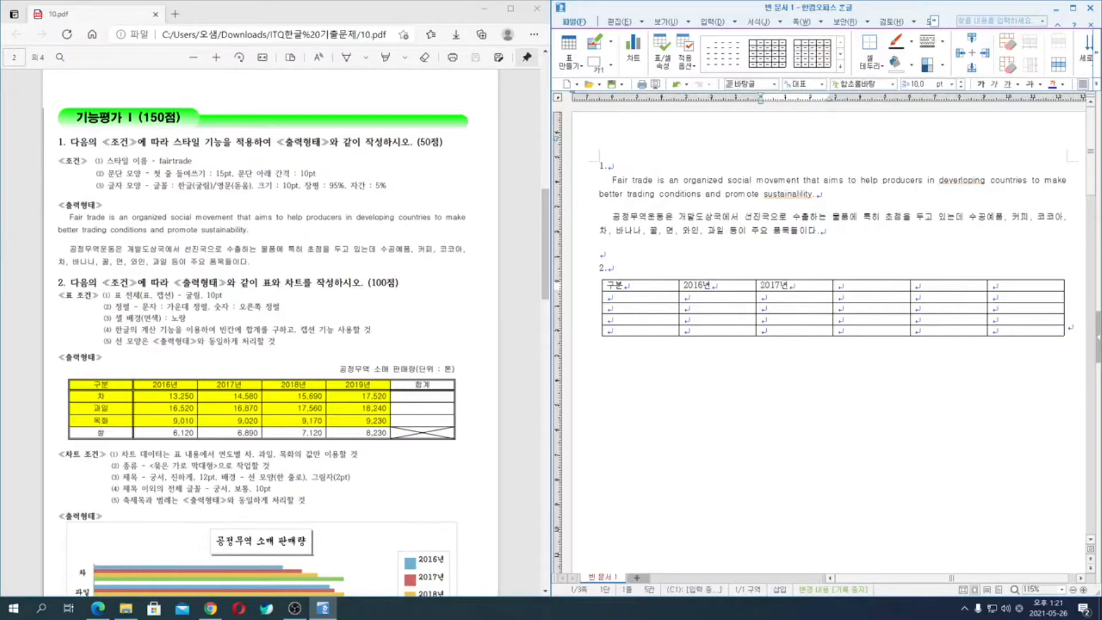
key(Tab)
text(2018년)
key(Tab)
text(2019년)
key(Tab)
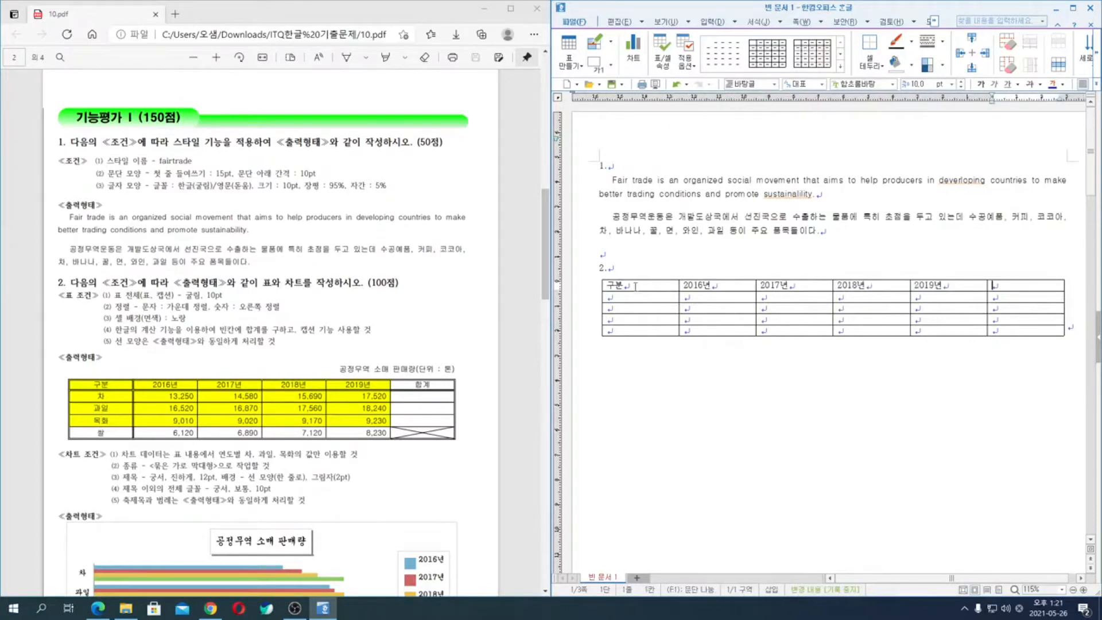
text(합계)
key(Tab)
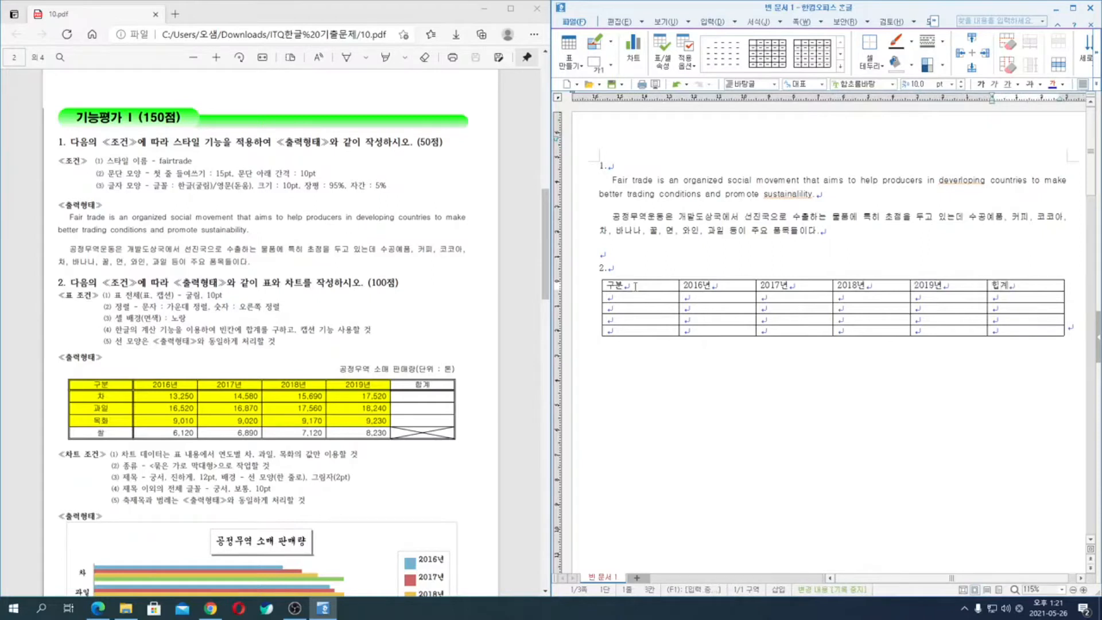
- Fill the second table row with 차, 13,250, 14,580, 15,690 and 17,520, leaving its 합계 cell empty
text(차)
key(Tab)
text(13,250)
key(Tab)
text(14,)
text(580)
text(156,690)
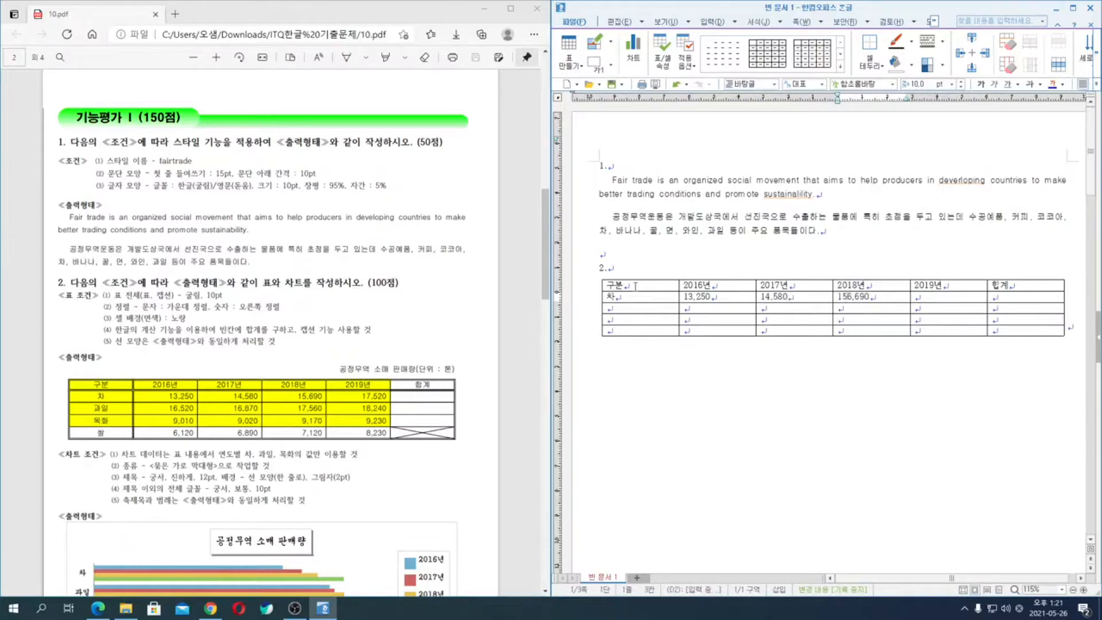
key(Delete)
key(Tab)
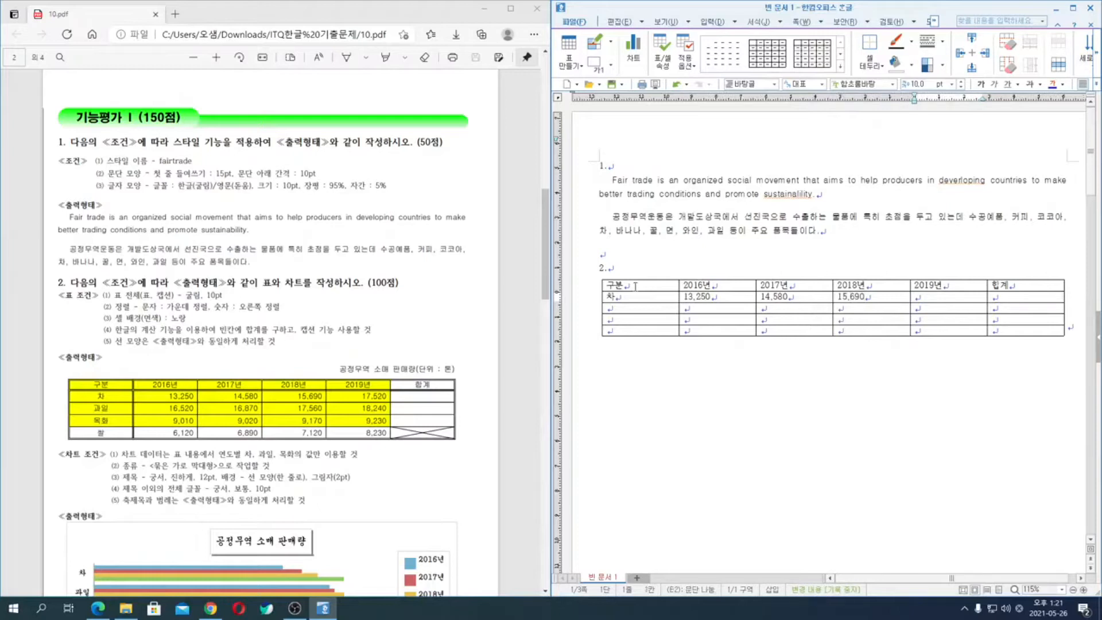
text(17,520)
key(Tab)
key(Tab)
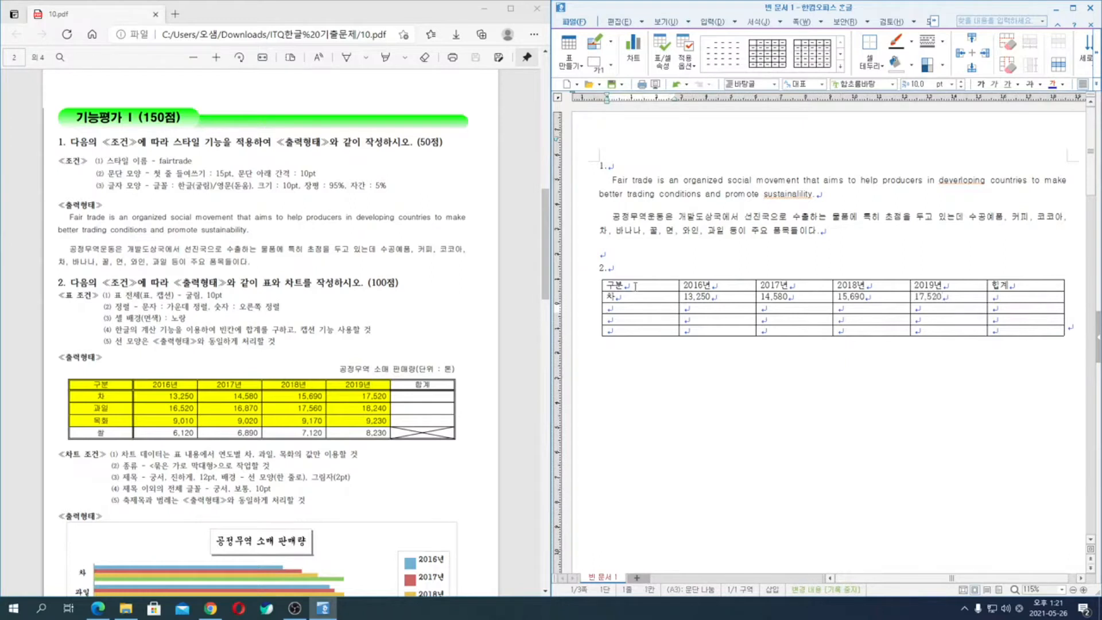
- Fill the third table row with 과일, 16,520, 16,870, 17,560 and 18,240, leaving its 합계 cell empty
text(과일)
key(Tab)
text(16,520)
key(Tab)
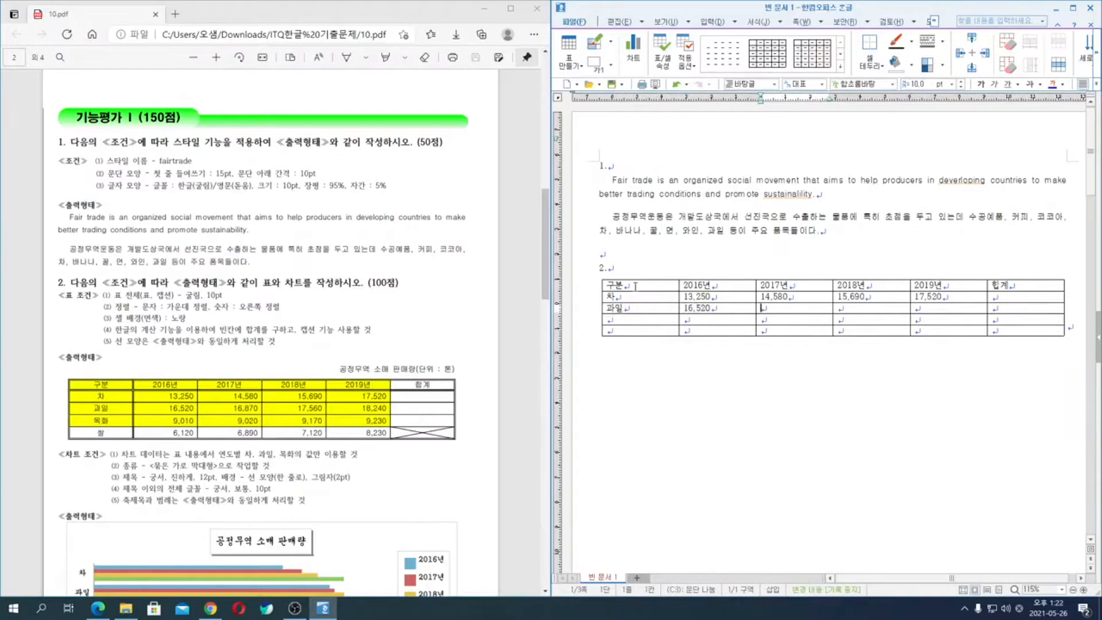
text(16,870)
key(Tab)
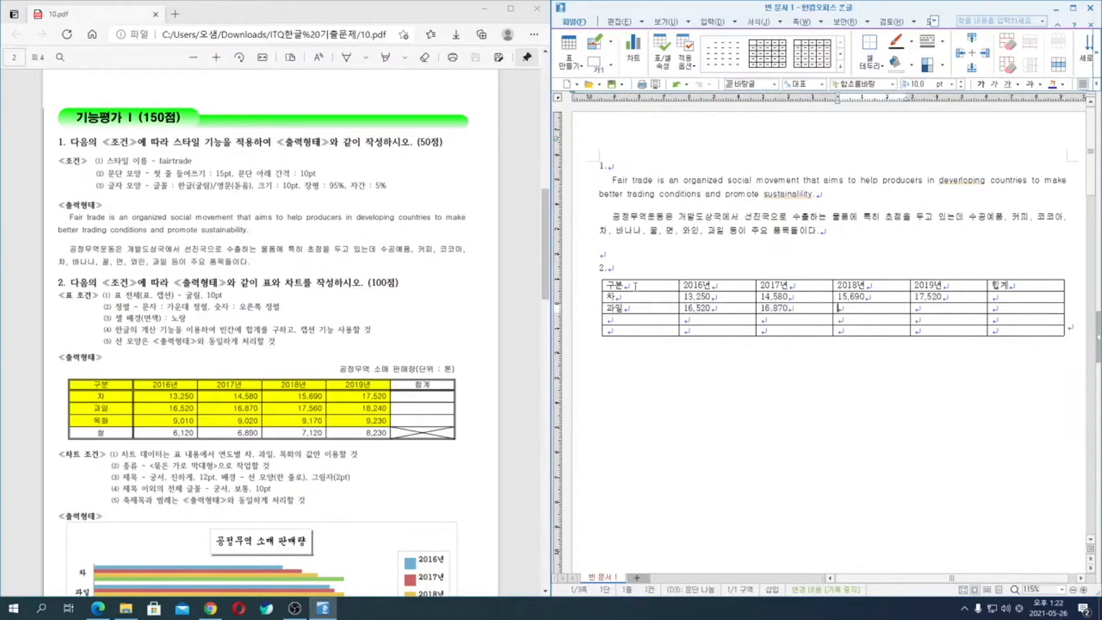
text(17,560)
key(Tab)
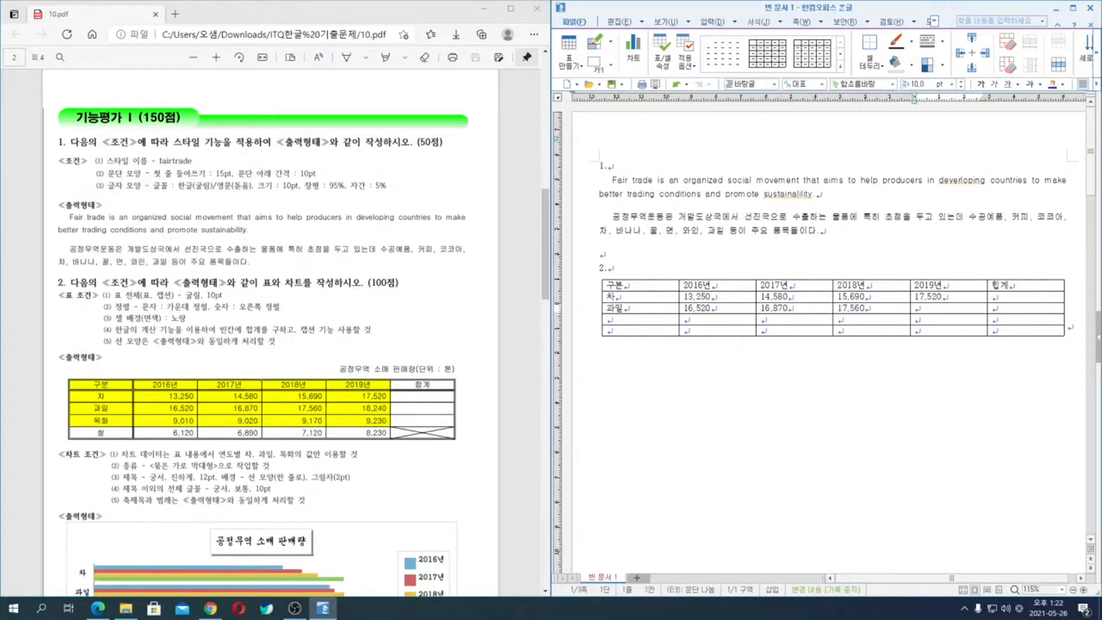
text(18,240)
key(Tab)
key(Tab)
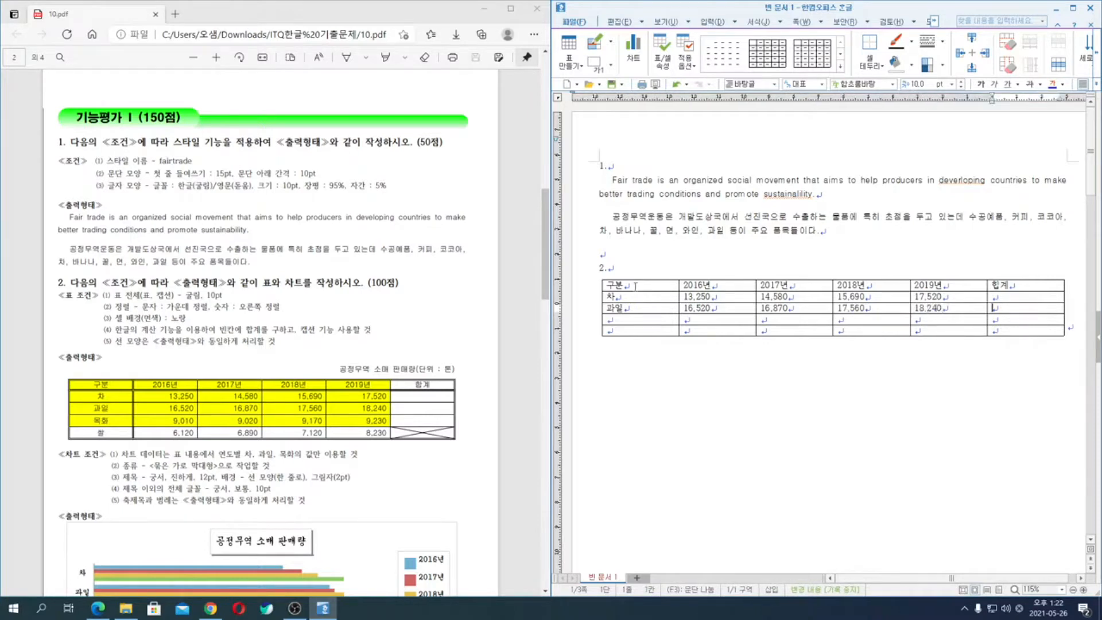
- Fill the fourth table row with 목화, 9,010, 9,020, 9,170 and 9,230, leaving its 합계 cell empty
text(목화)
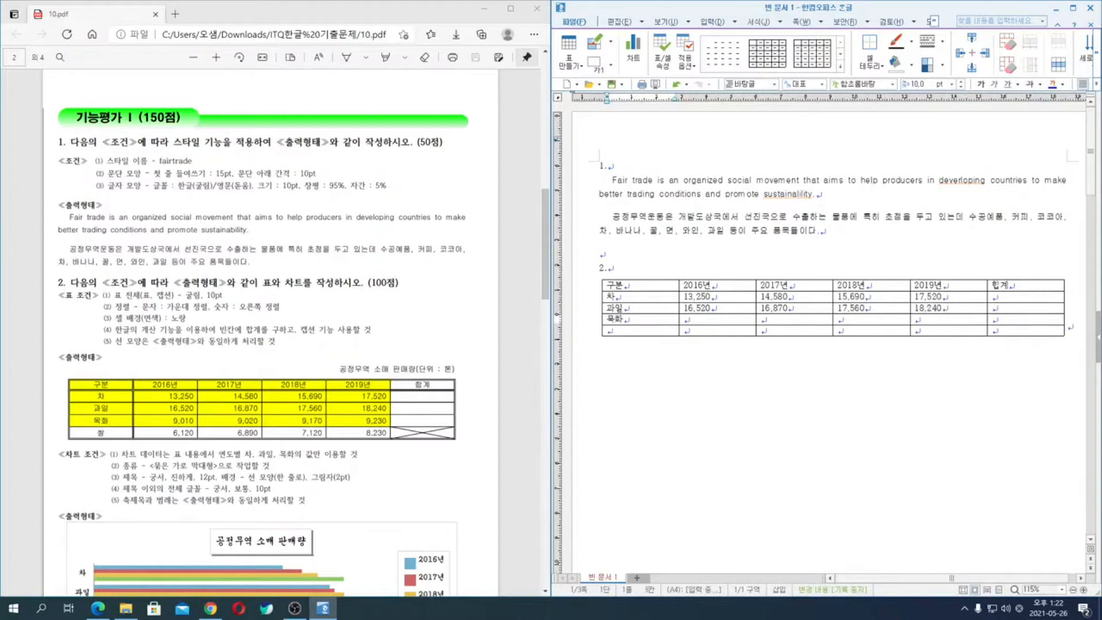
key(Tab)
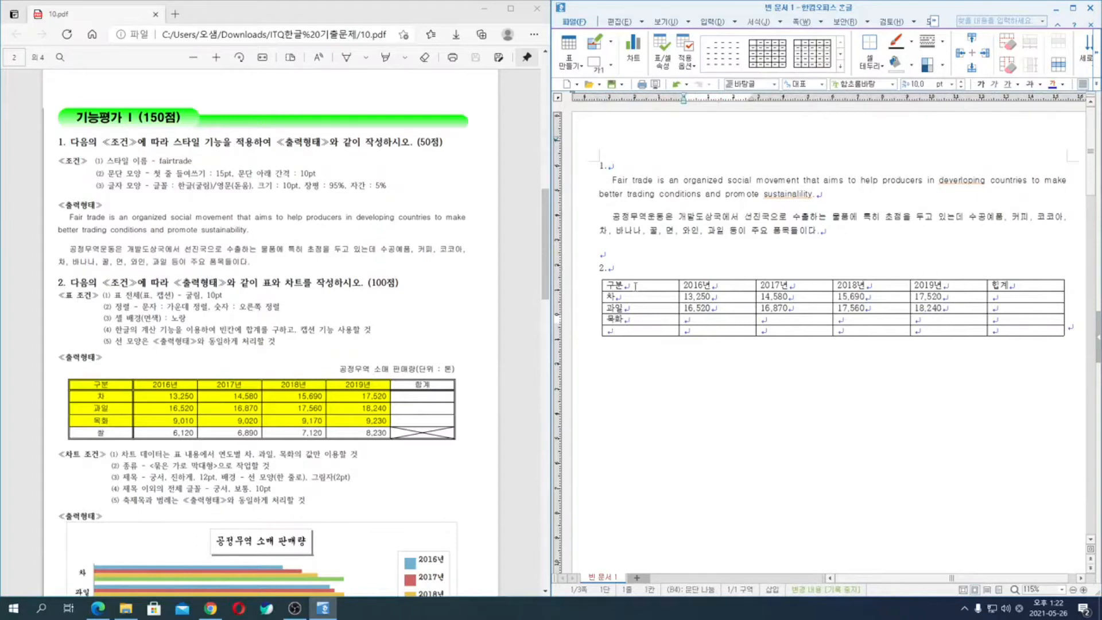
text(9,010)
key(Tab)
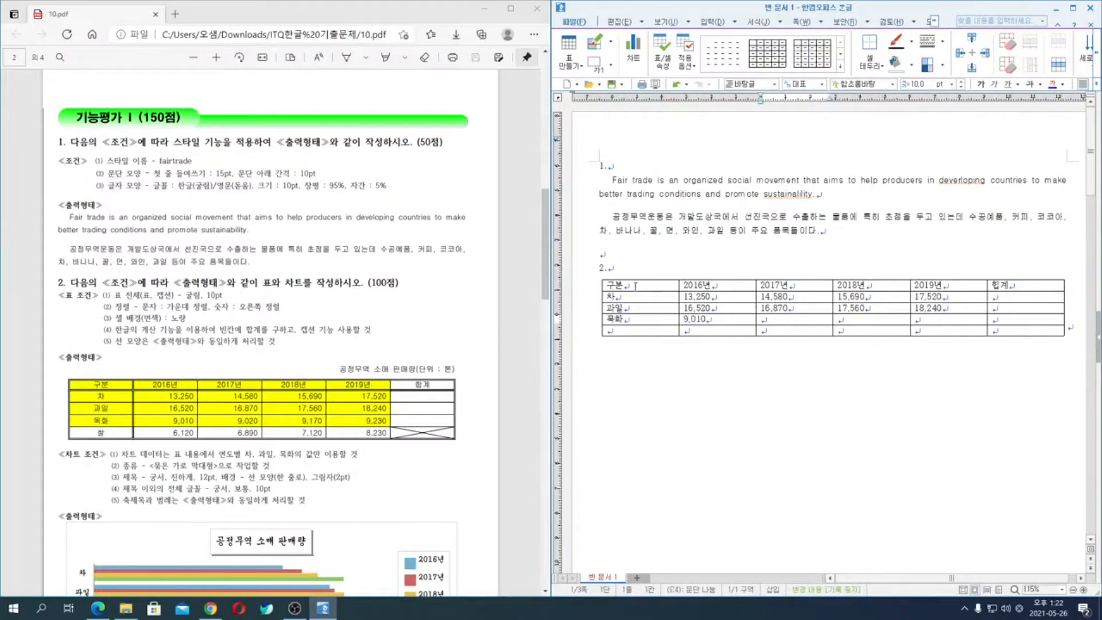
text(9,020)
key(Tab)
text(9)
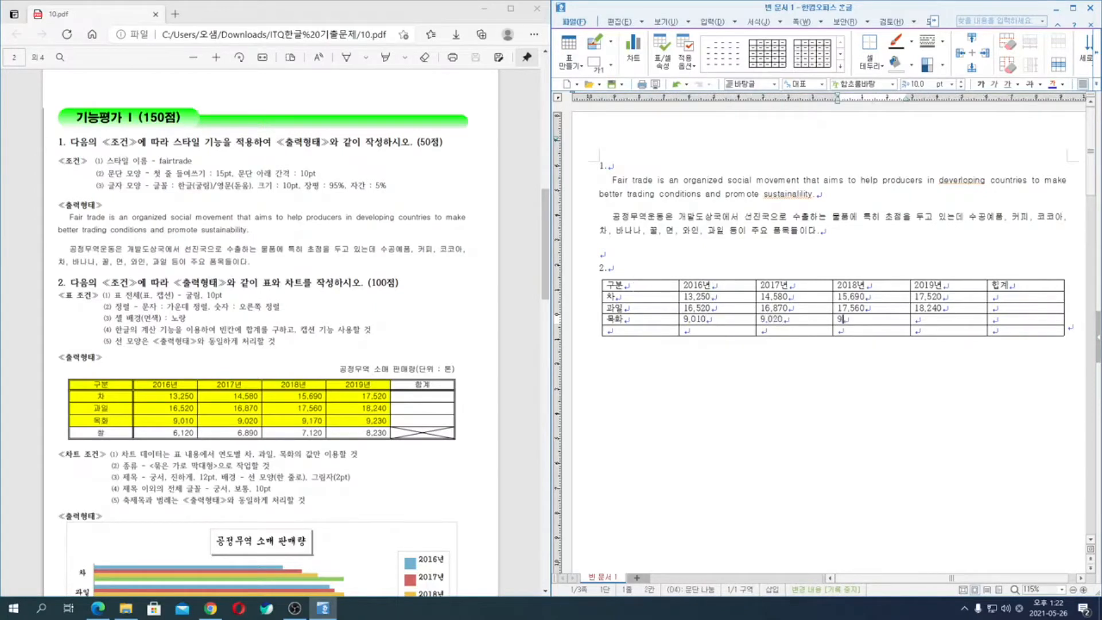
text(,170)
key(Tab)
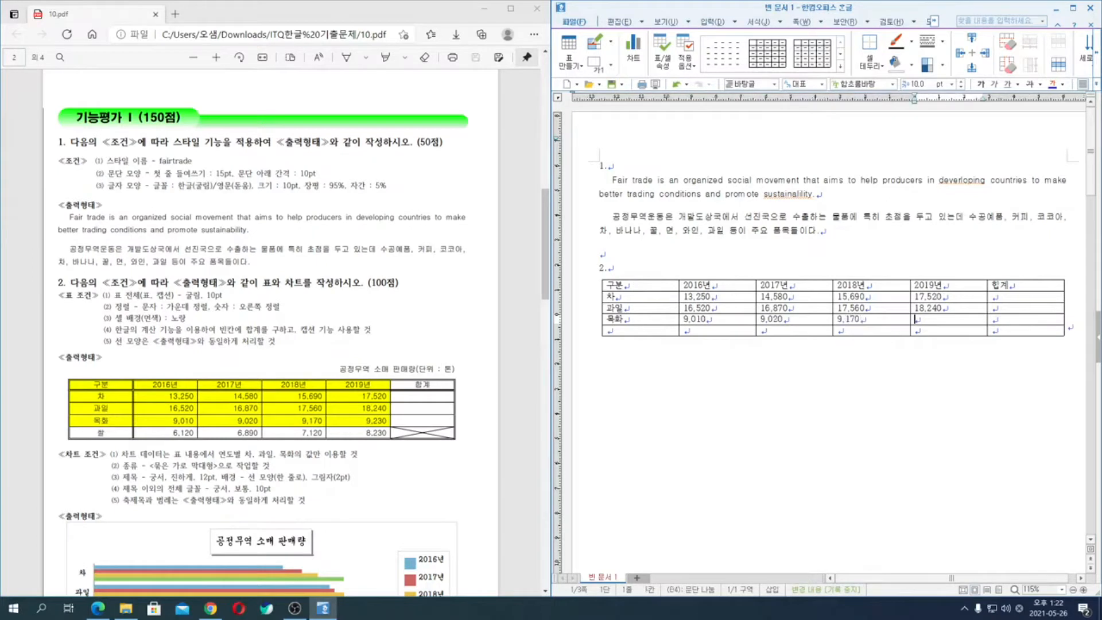
text(9,230)
key(Tab)
- Fill the last table row with 쌀, 6,120, 6,890, 7,120 and 8,230, leaving its 합계 cell empty
key(Tab)
text(쌀)
key(Tab)
text(6,120)
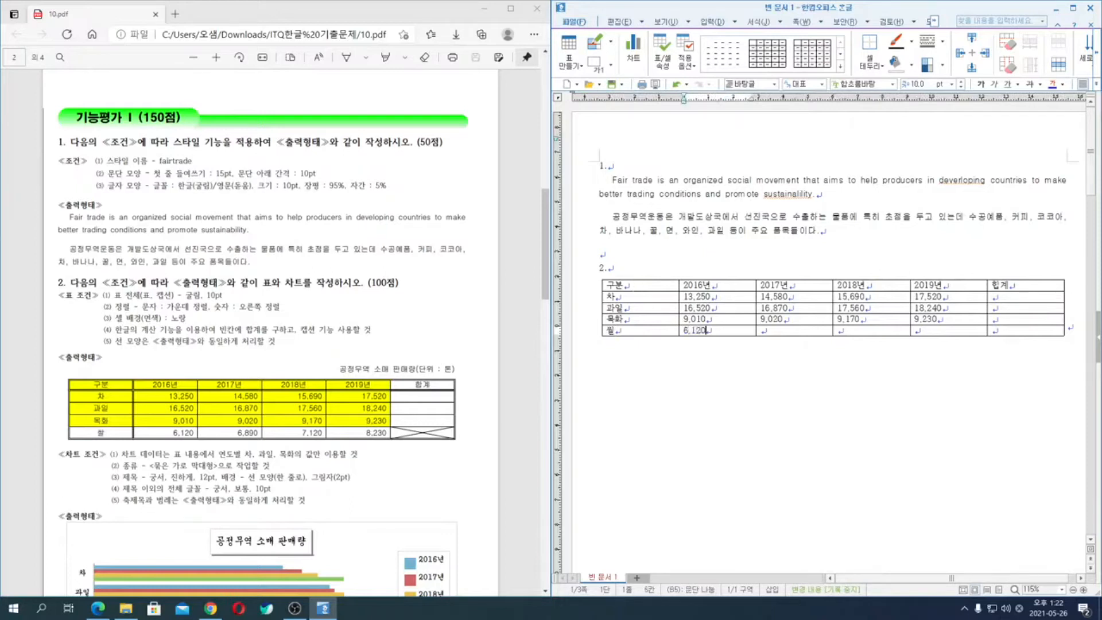
key(Tab)
text(6,890)
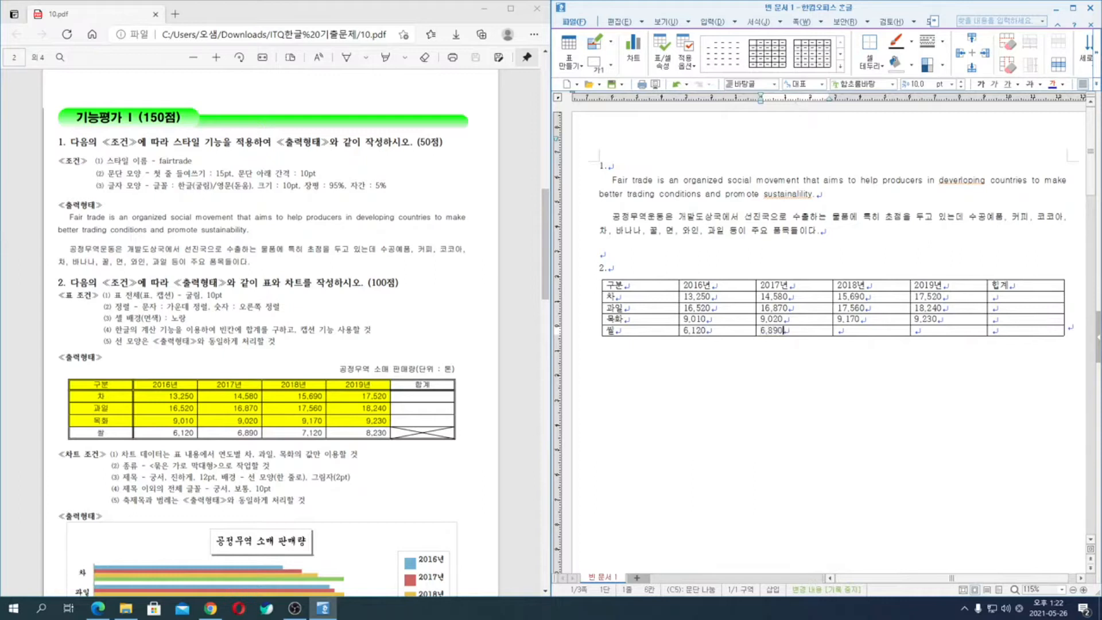
key(Tab)
text(7,120)
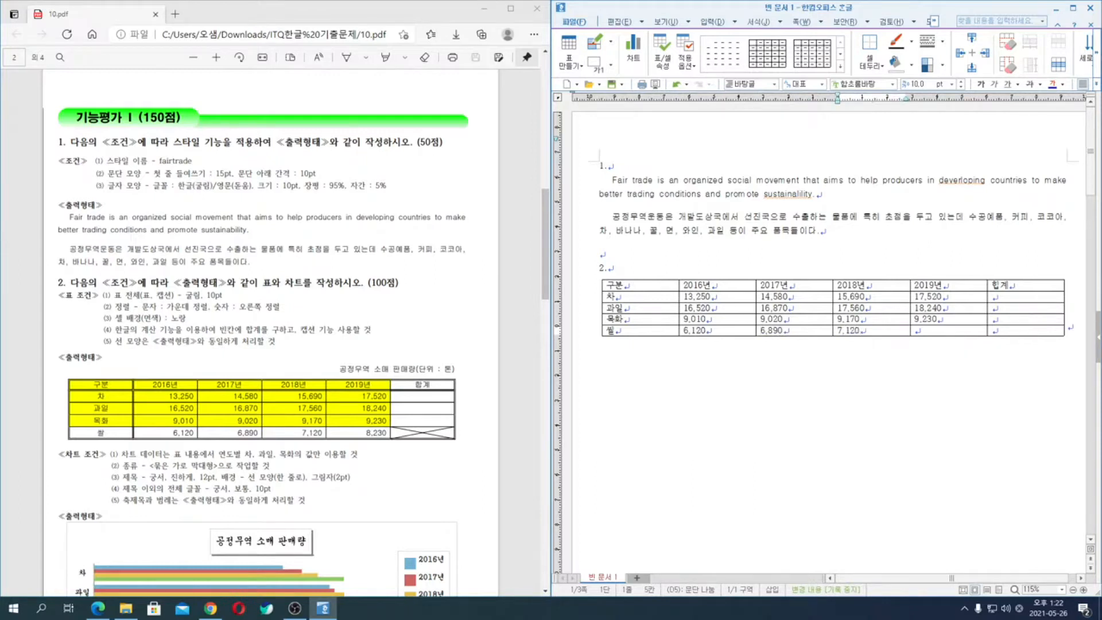
key(Tab)
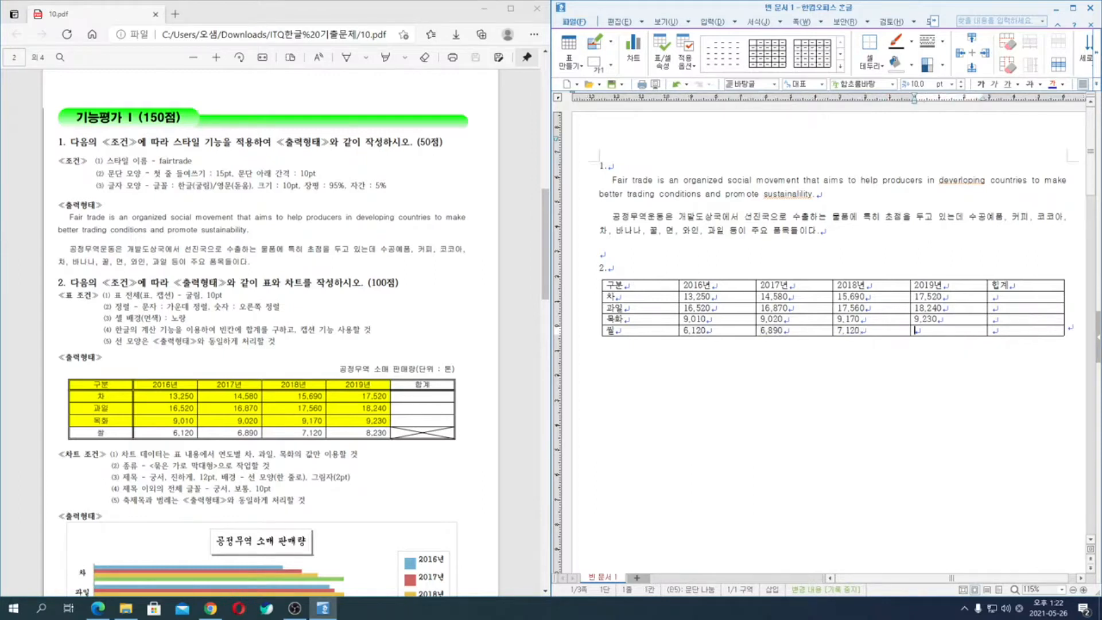
text(8,230)
drag(660, 286, 1026, 330)
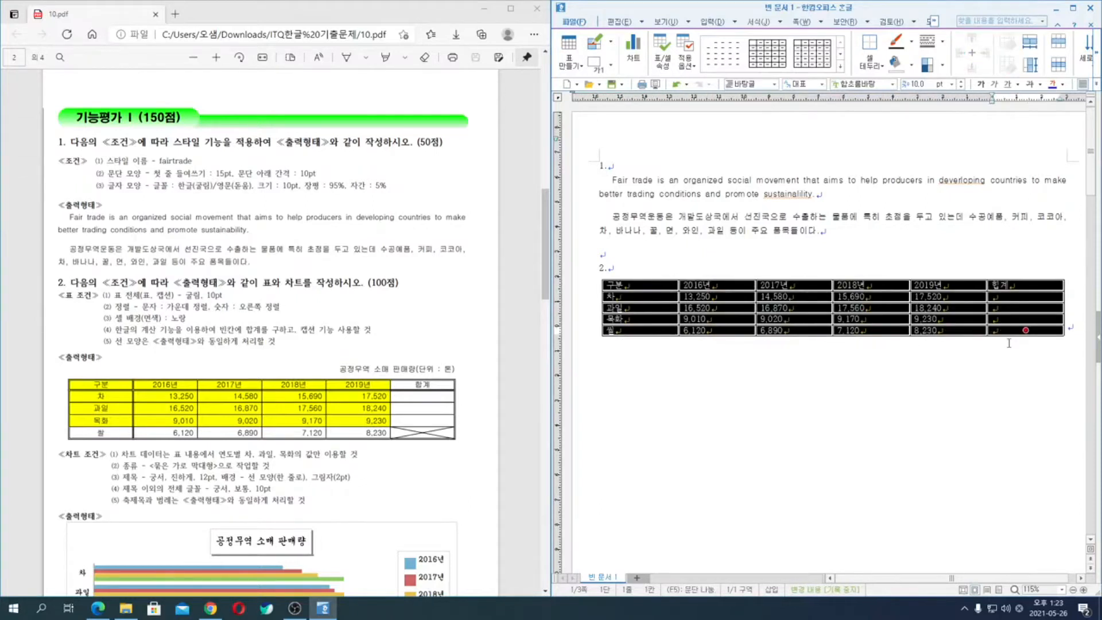
click(657, 289)
key(F5)
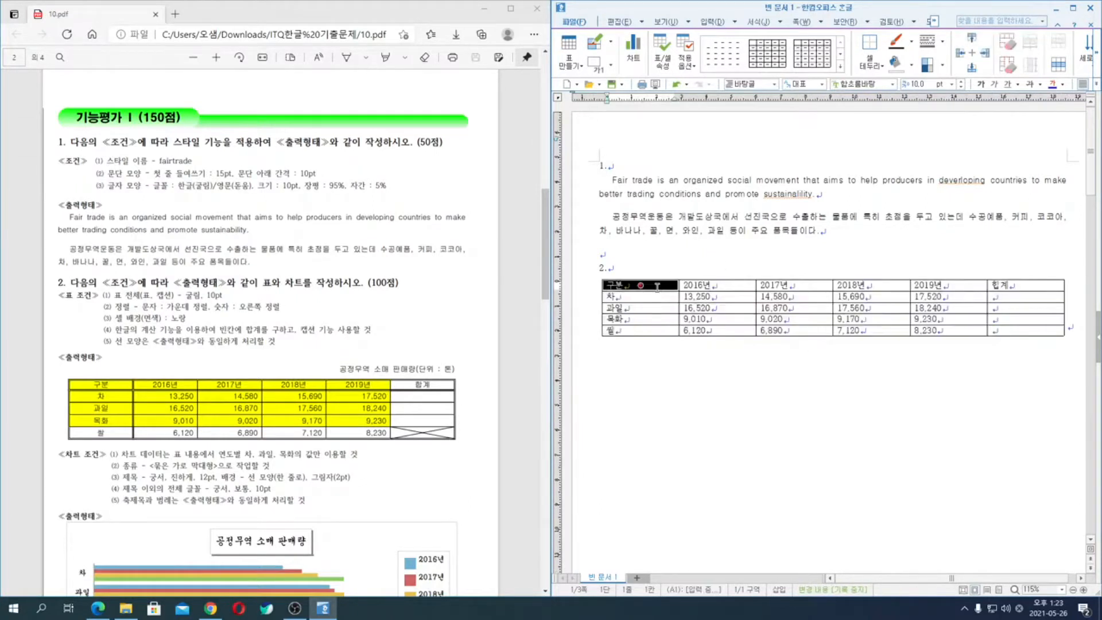
key(F5)
key(F5)
key(Escape)
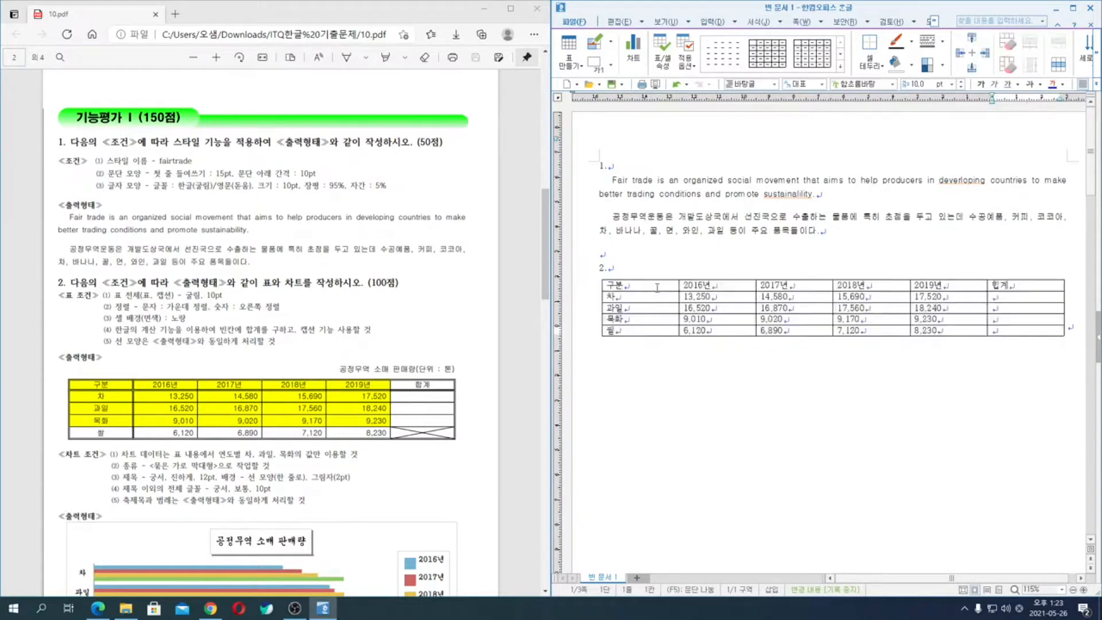
key(Down)
scroll(822, 356, up, 3)
scroll(821, 356, up, 2)
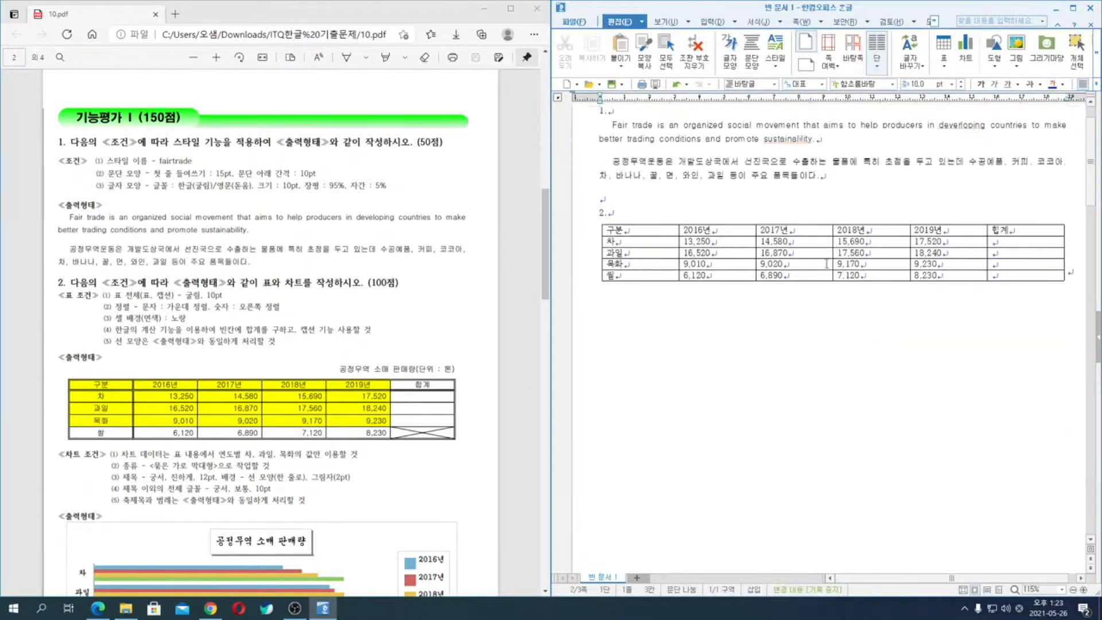
- Center-align the text in all cells of the question 2 table through the paragraph shape settings
click(814, 256)
key(F5)
key(F5)
key(F5)
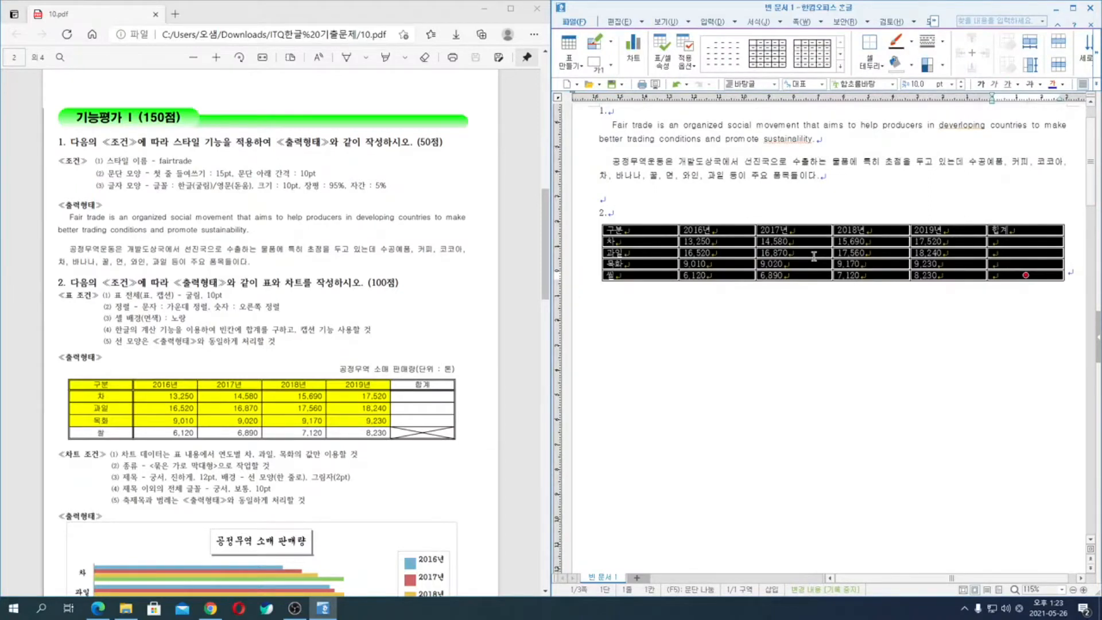
key(alt+t)
key(alt+c)
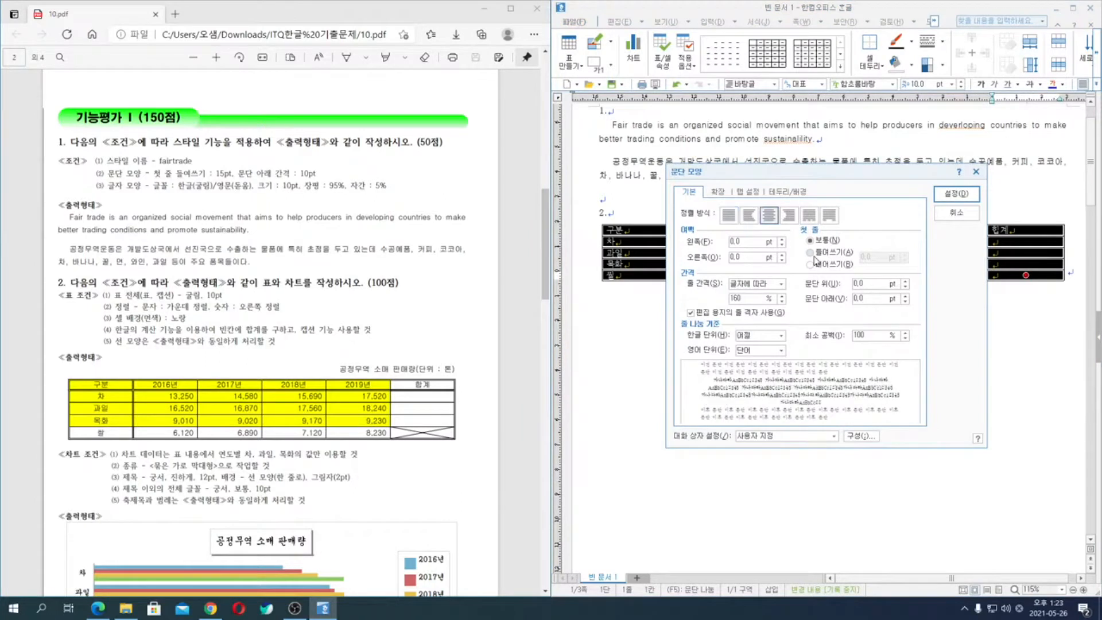
key(Return)
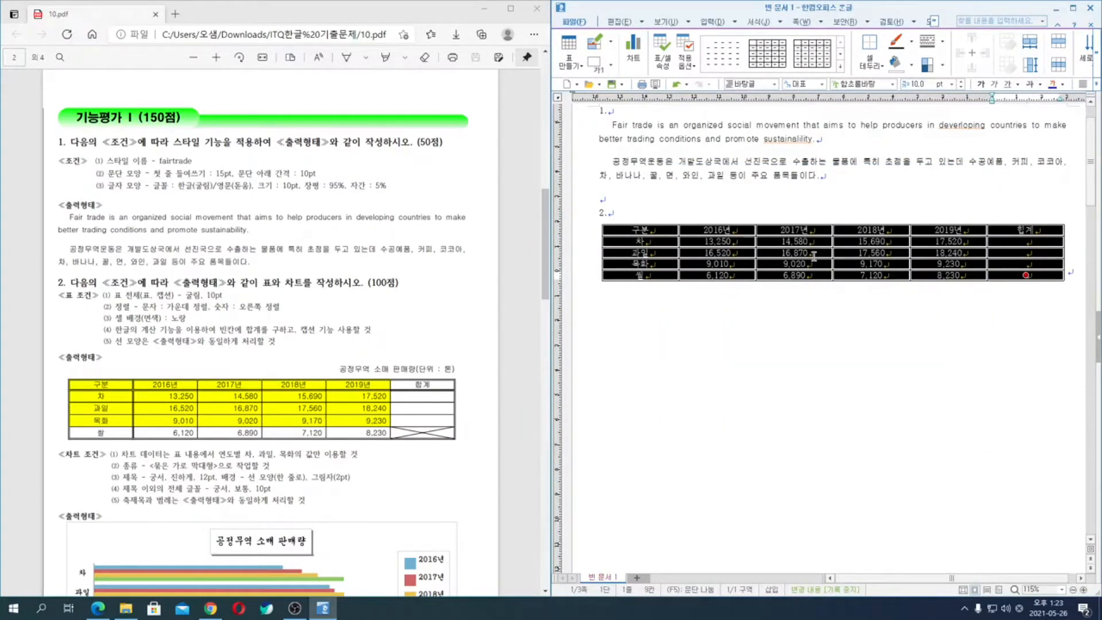
- Apply a 0.5 mm double line to the outside borders of the whole table
key(l)
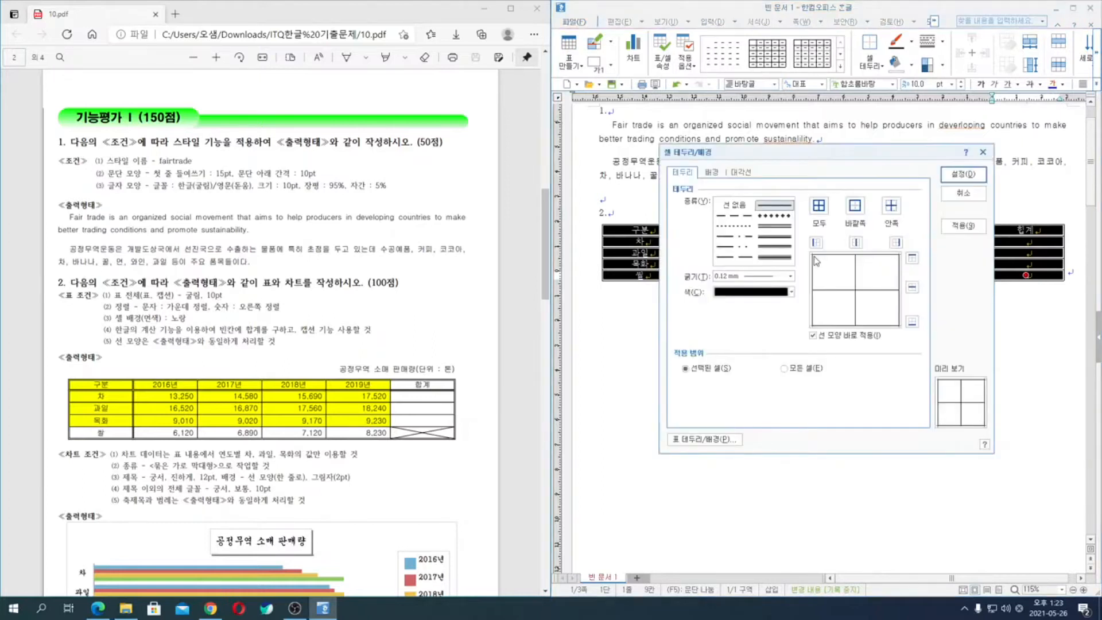
click(775, 226)
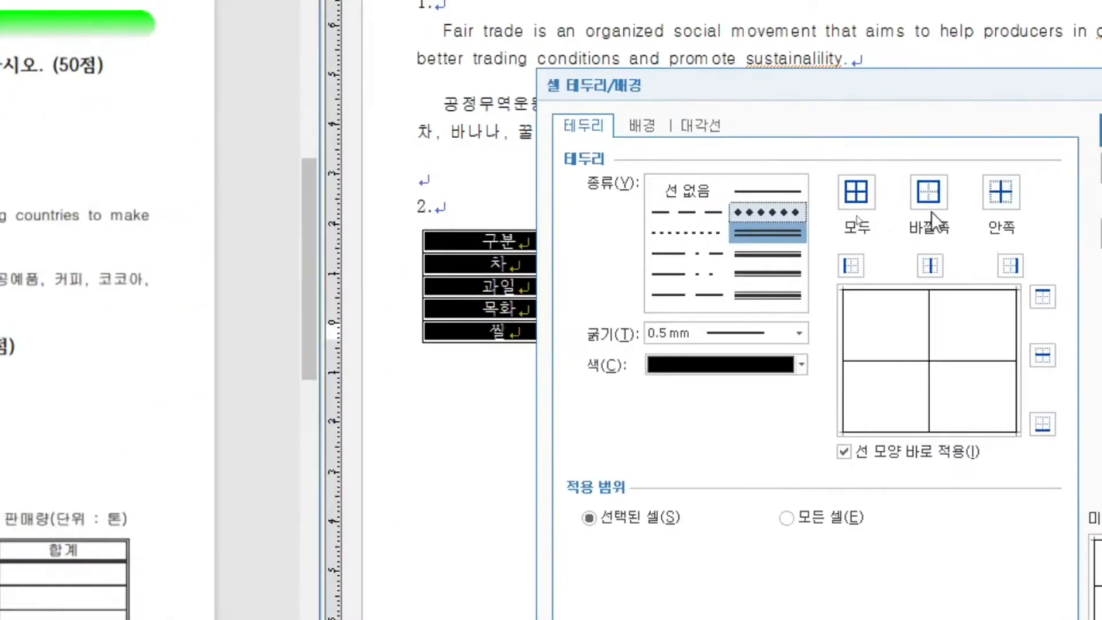
click(911, 195)
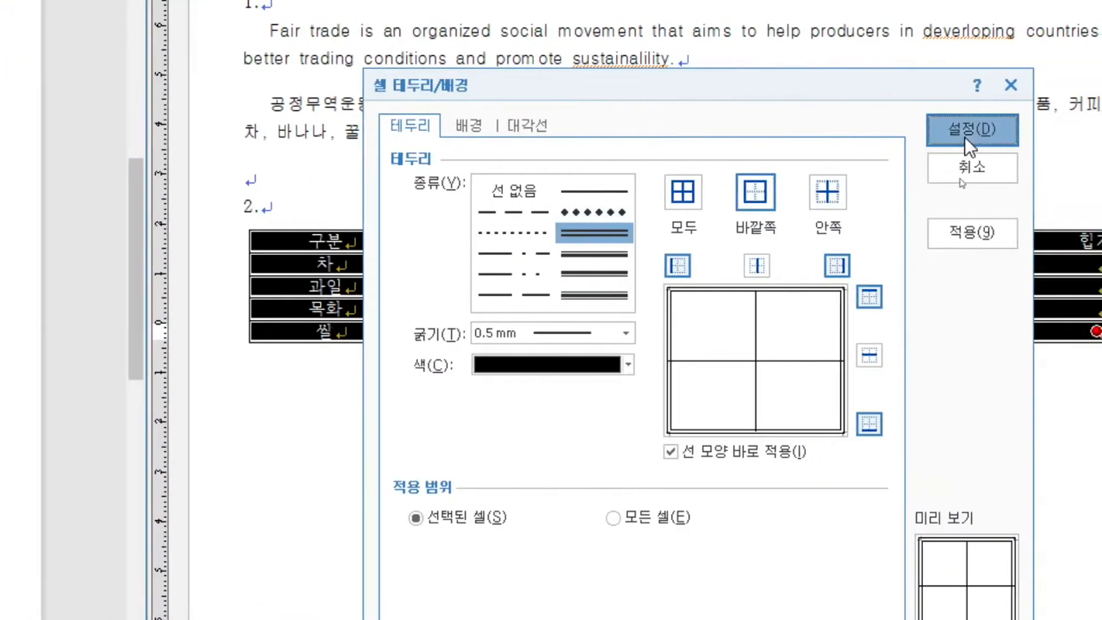
click(967, 137)
key(l)
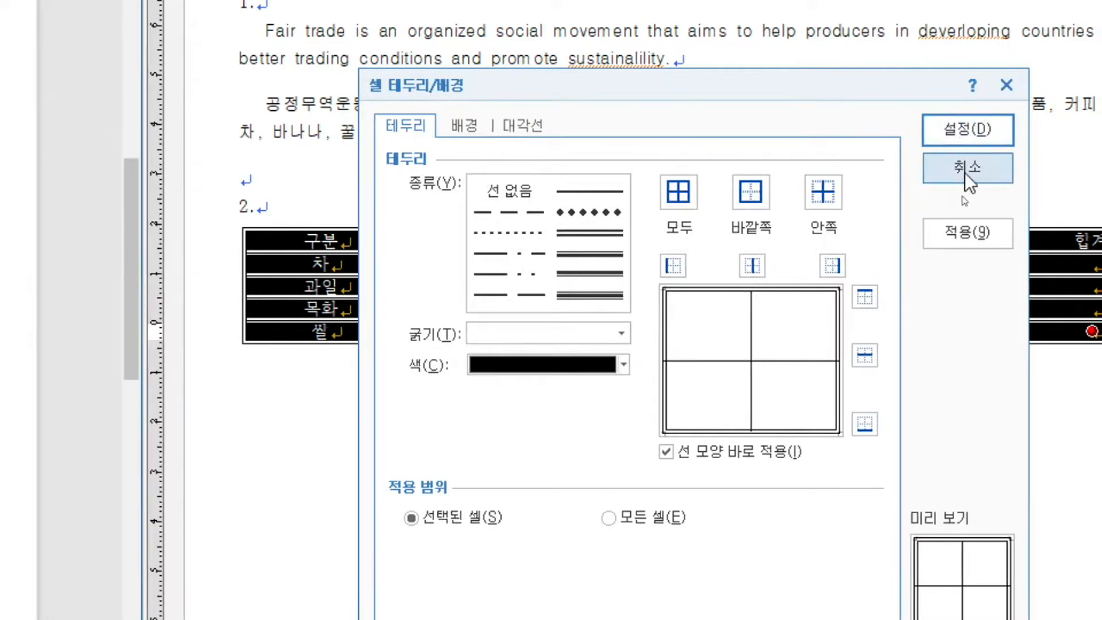
click(966, 173)
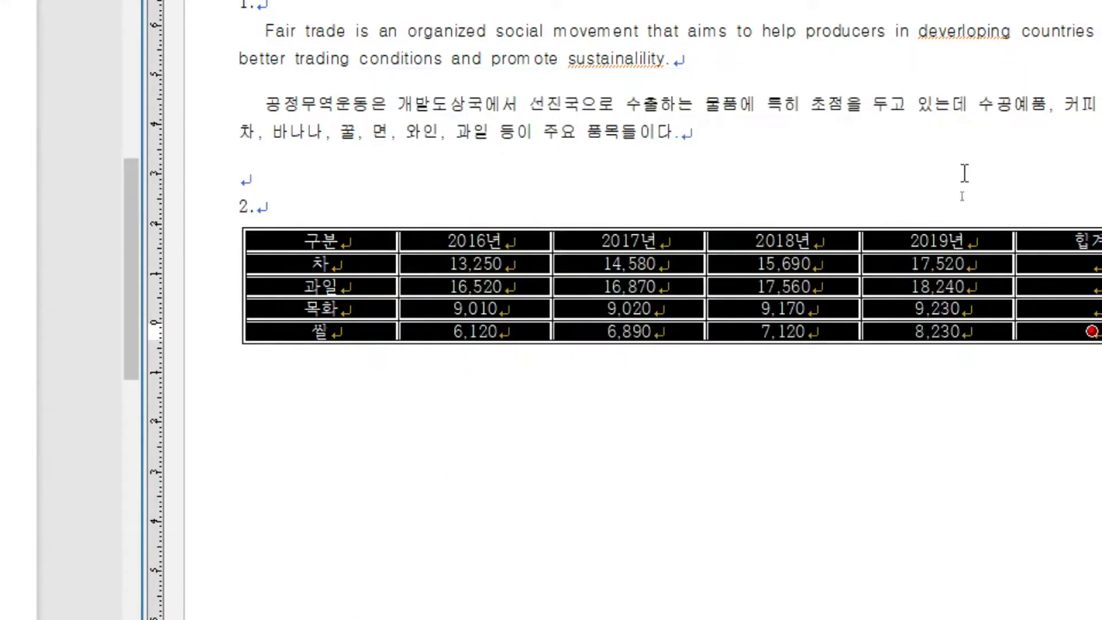
- Apply a 0.5 mm double line to the right border of the table's first column, from 구분 to 쌀
drag(339, 244, 344, 336)
key(l)
click(589, 233)
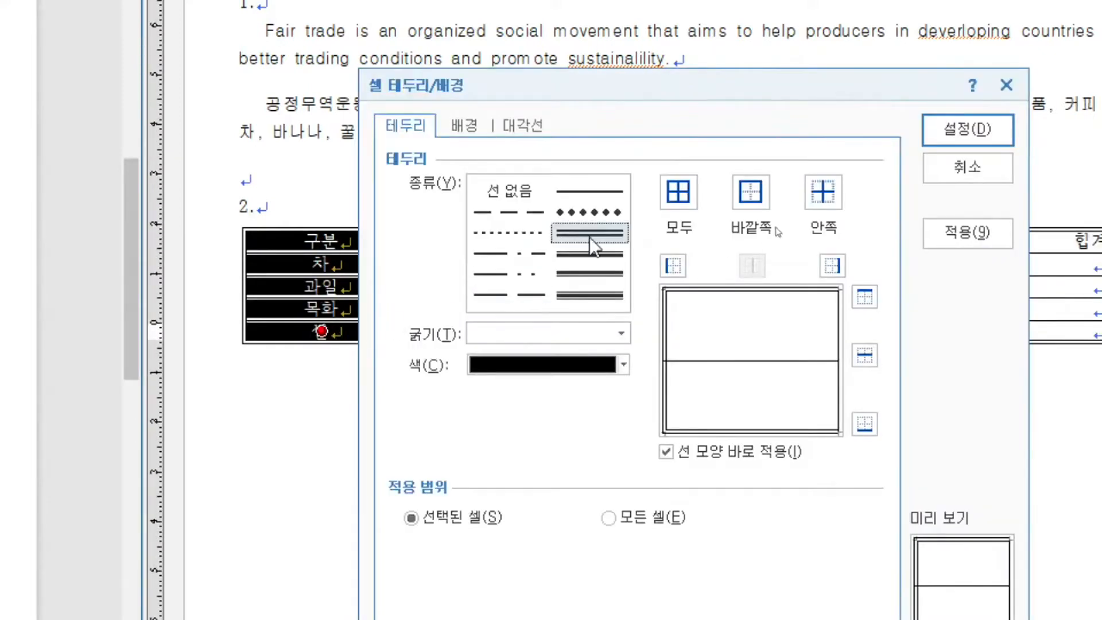
click(832, 266)
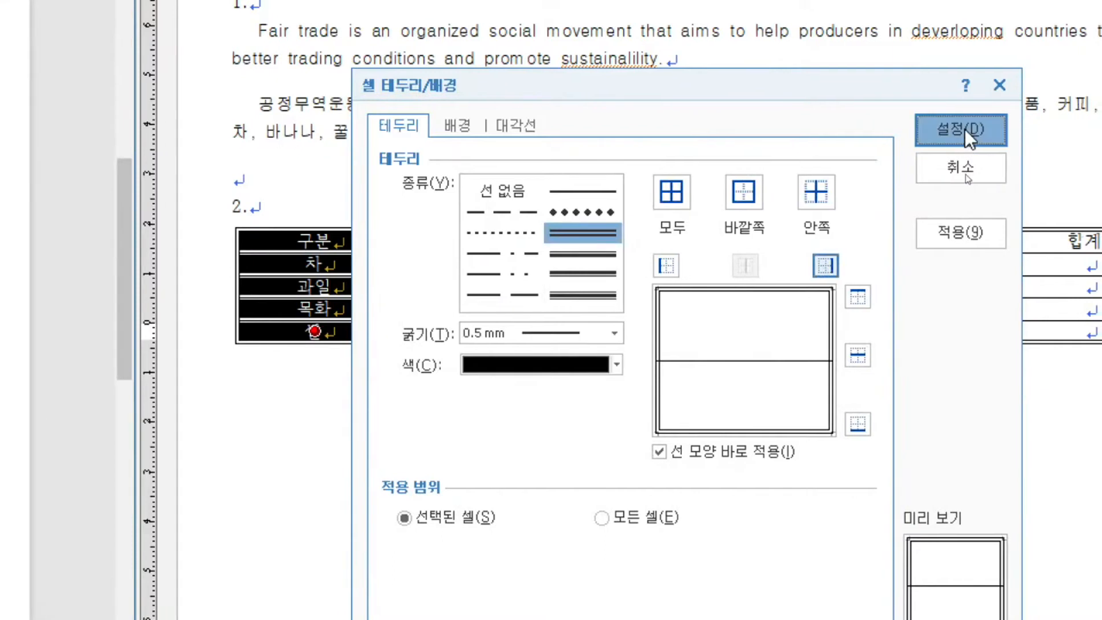
click(967, 129)
- Apply a 0.5 mm double line to the bottom border of the table's header row
drag(313, 240, 1085, 331)
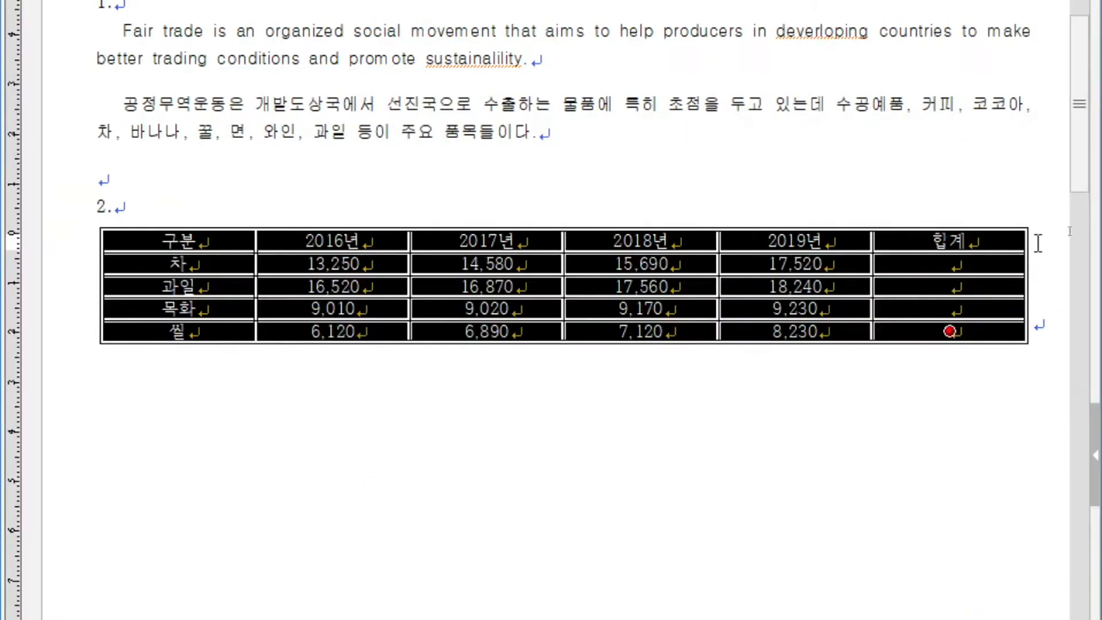
click(950, 241)
key(F5)
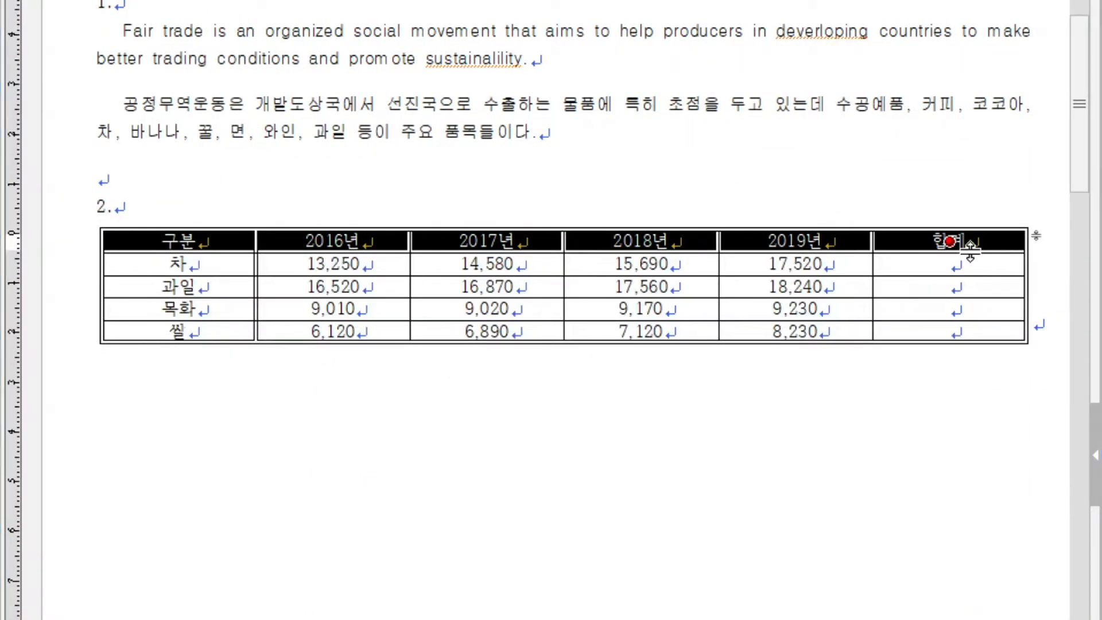
key(l)
click(446, 233)
click(722, 425)
click(825, 129)
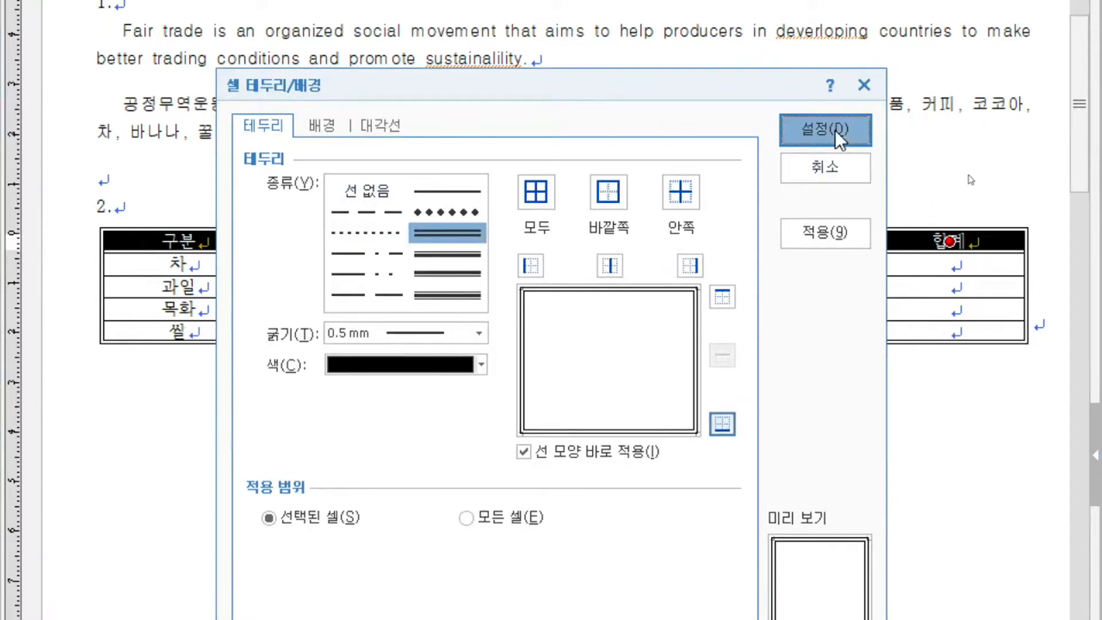
- Cross out the empty 합계 cell in the 쌀 row with both 0.1 mm solid diagonal lines
click(932, 332)
key(l)
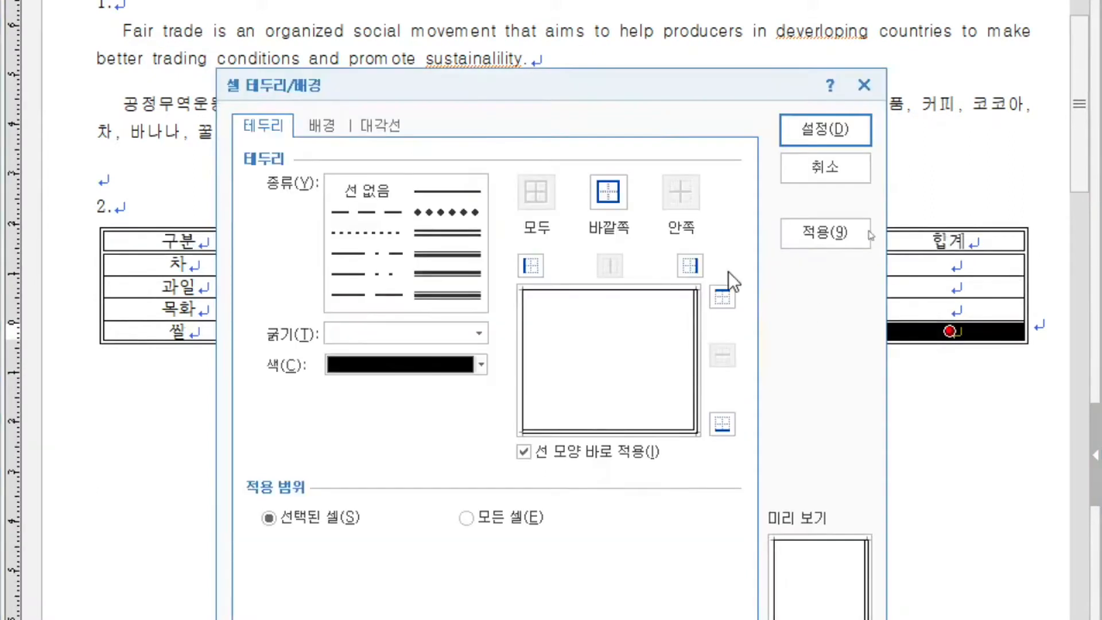
click(379, 125)
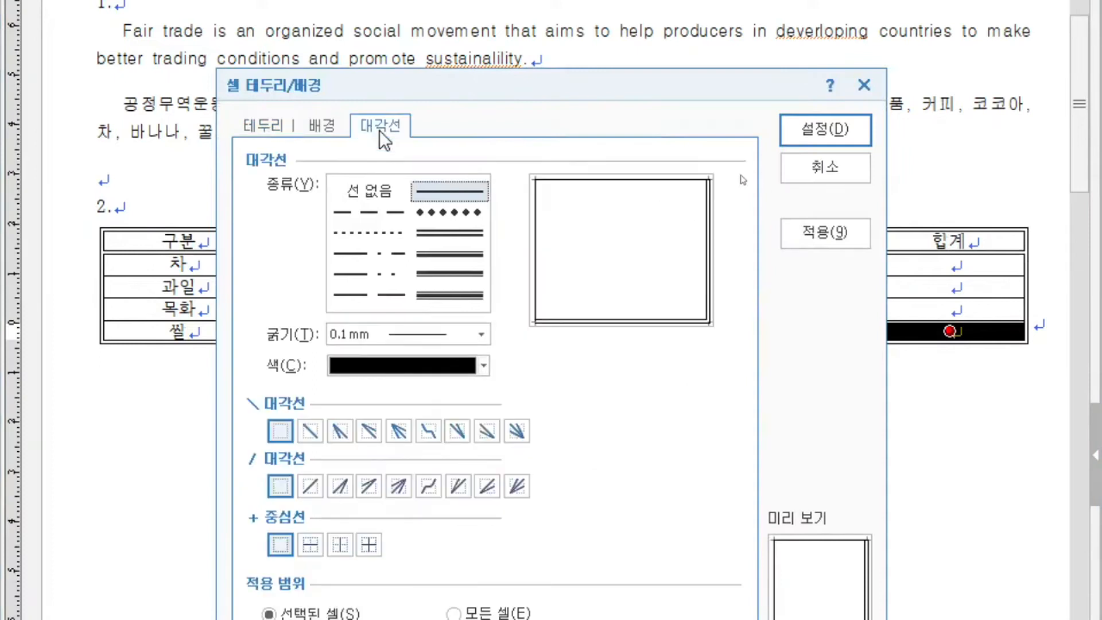
click(315, 439)
click(319, 491)
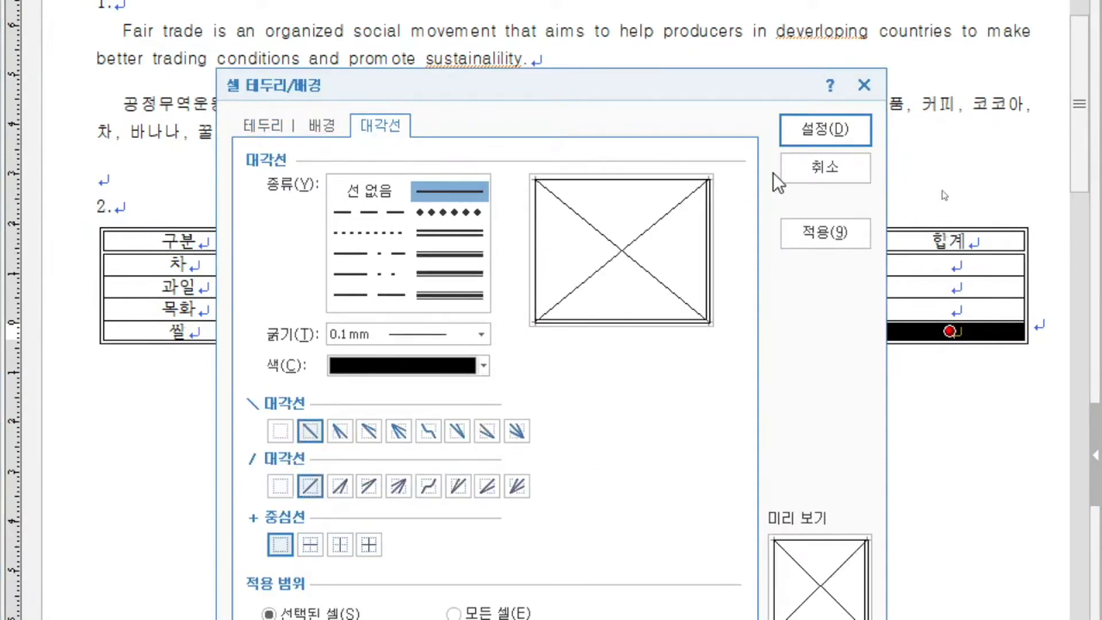
click(825, 130)
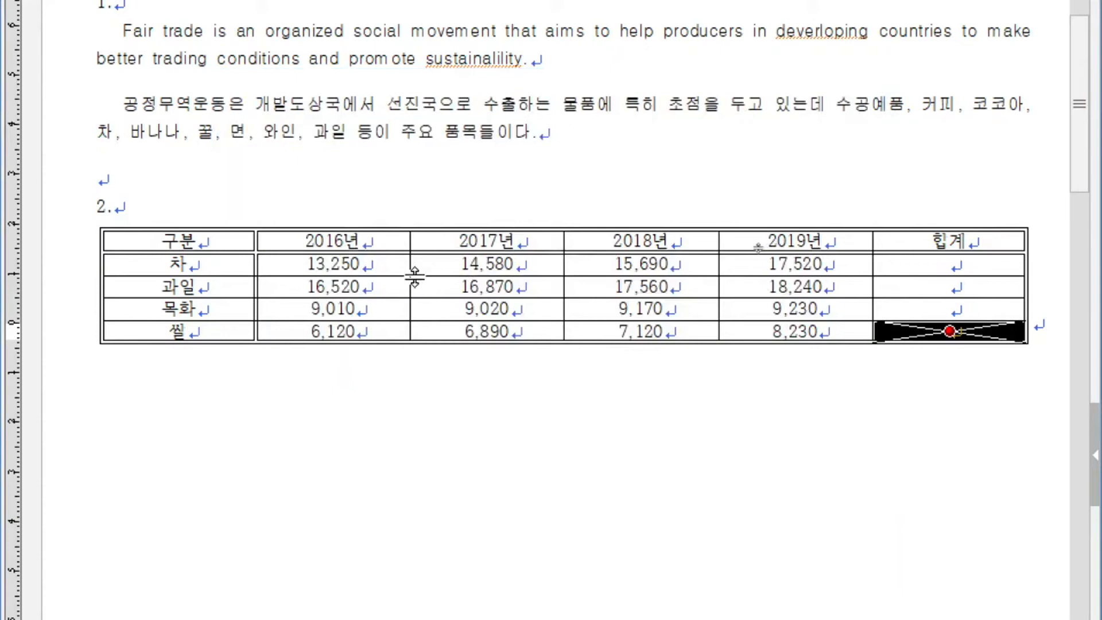
- Fill the cells from 구분 through 2019년 in the header, 차, 과일 and 목화 rows with yellow from the 오피스 color theme
drag(214, 236, 814, 317)
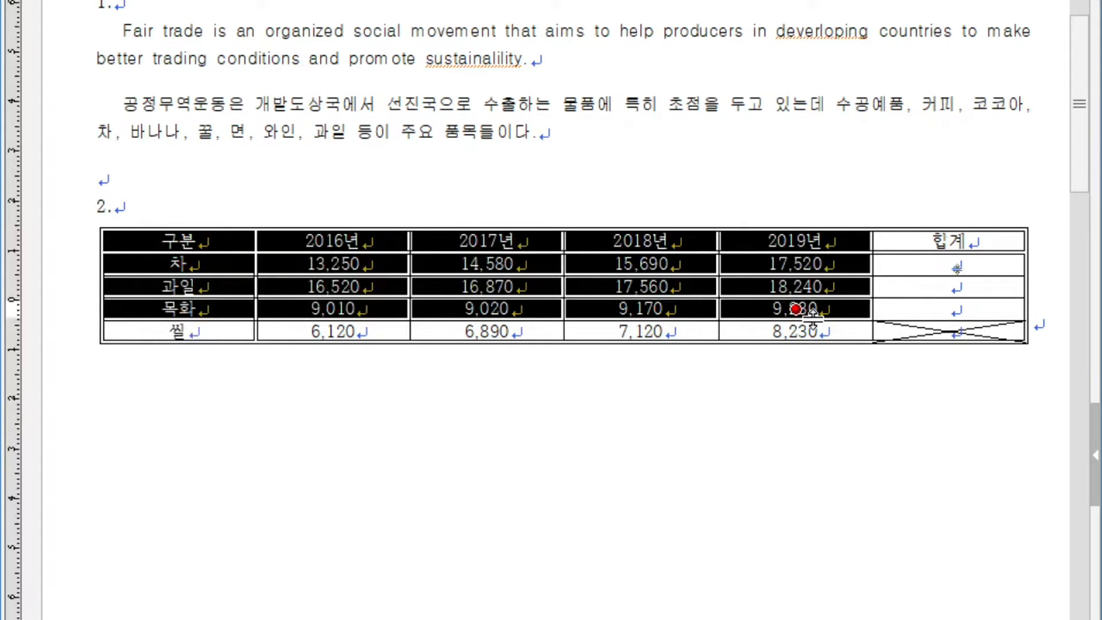
key(l)
click(313, 125)
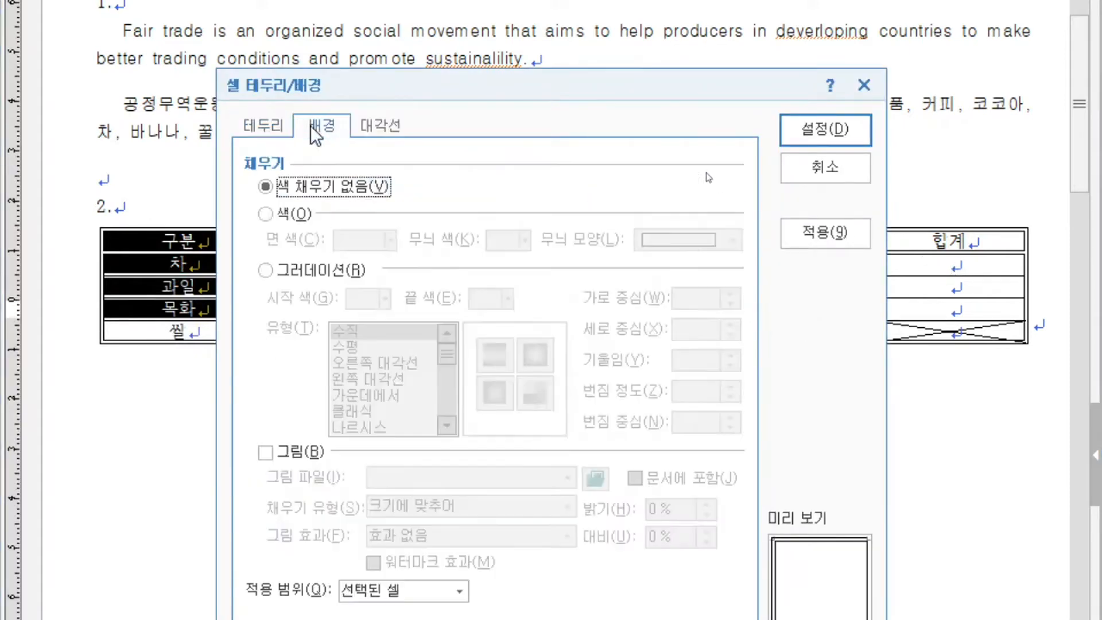
click(294, 215)
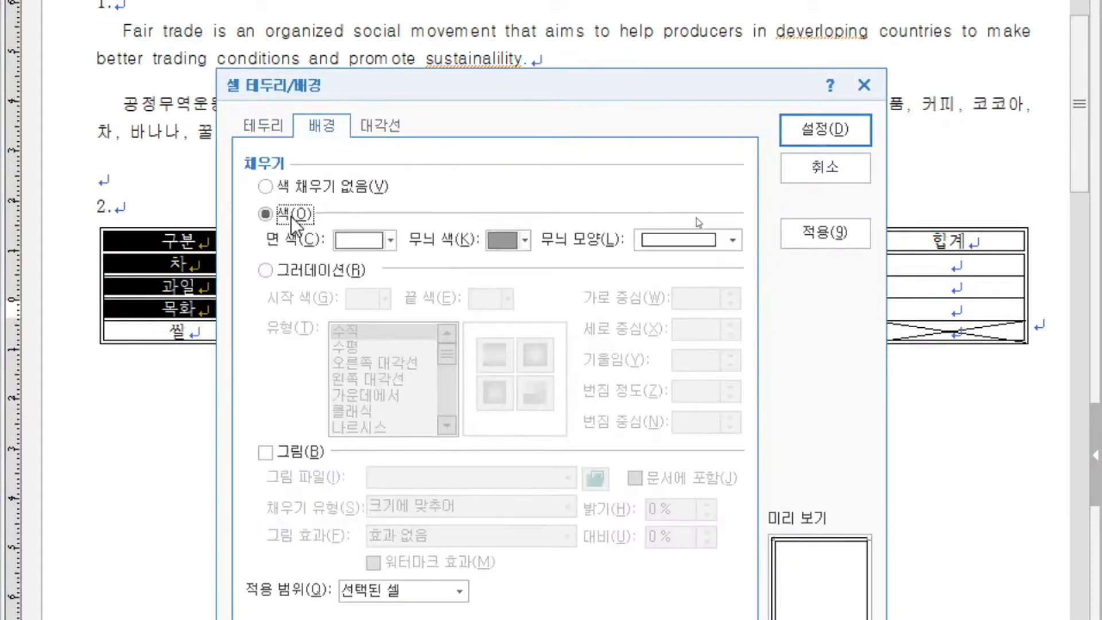
click(388, 242)
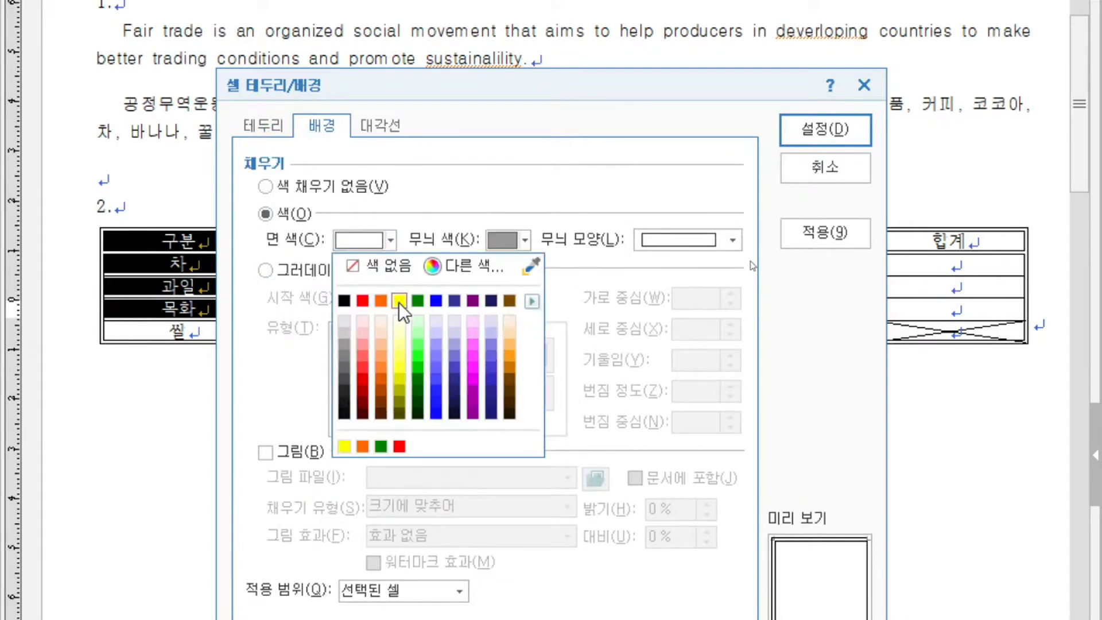
click(531, 301)
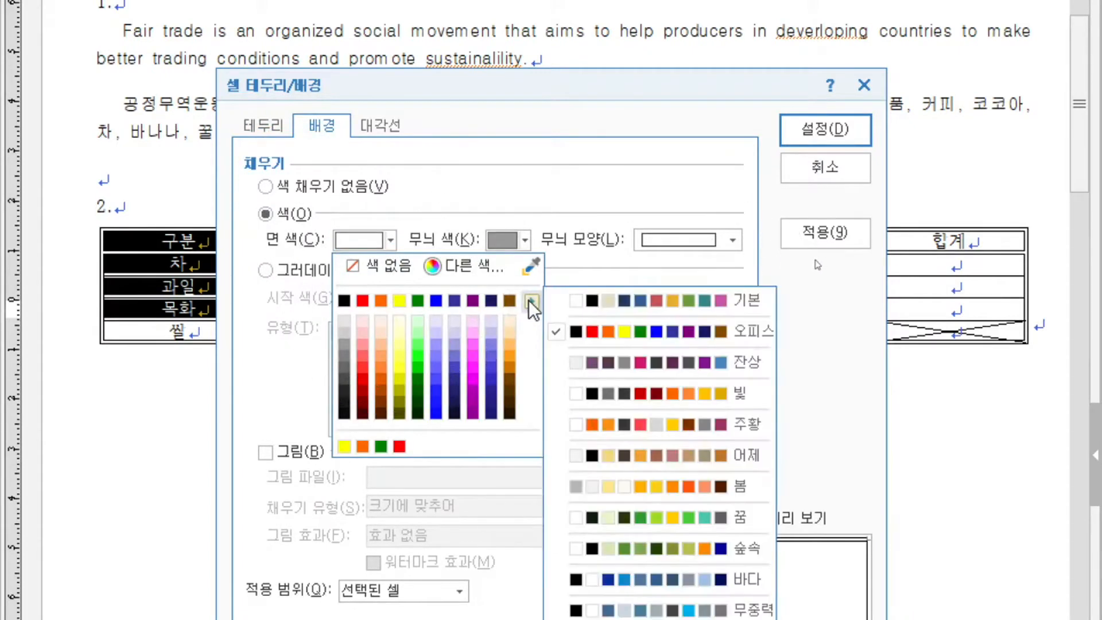
click(642, 303)
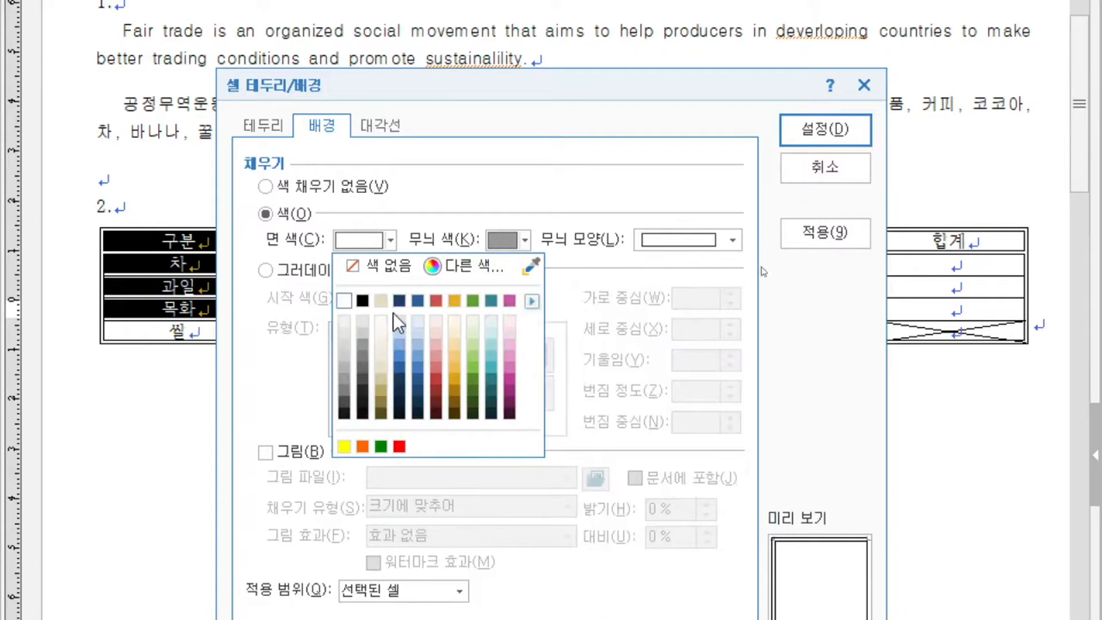
click(532, 300)
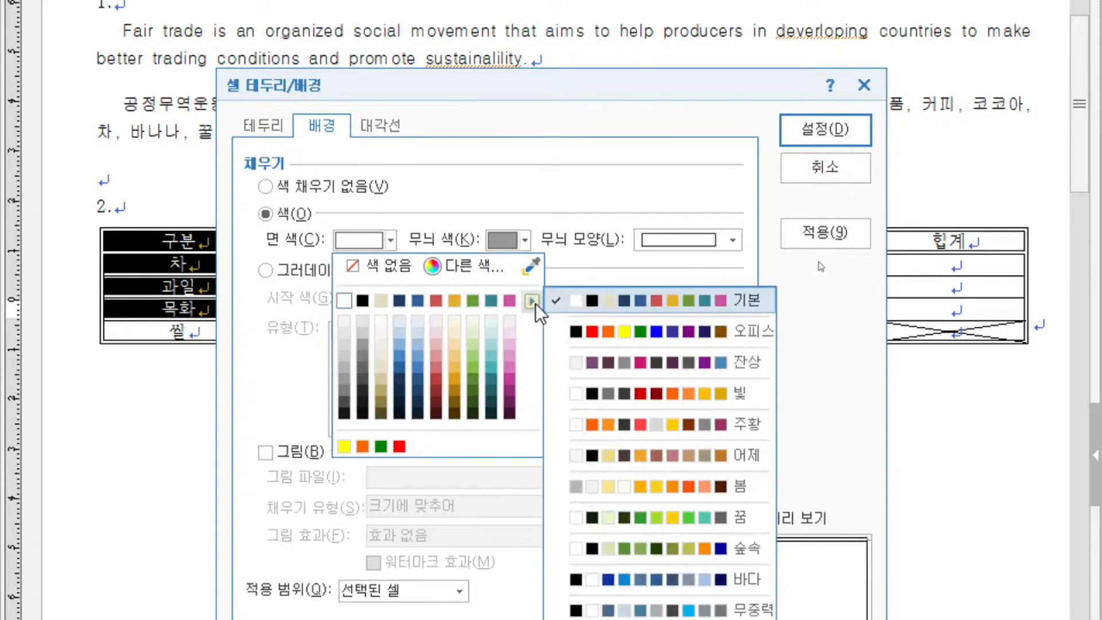
click(701, 328)
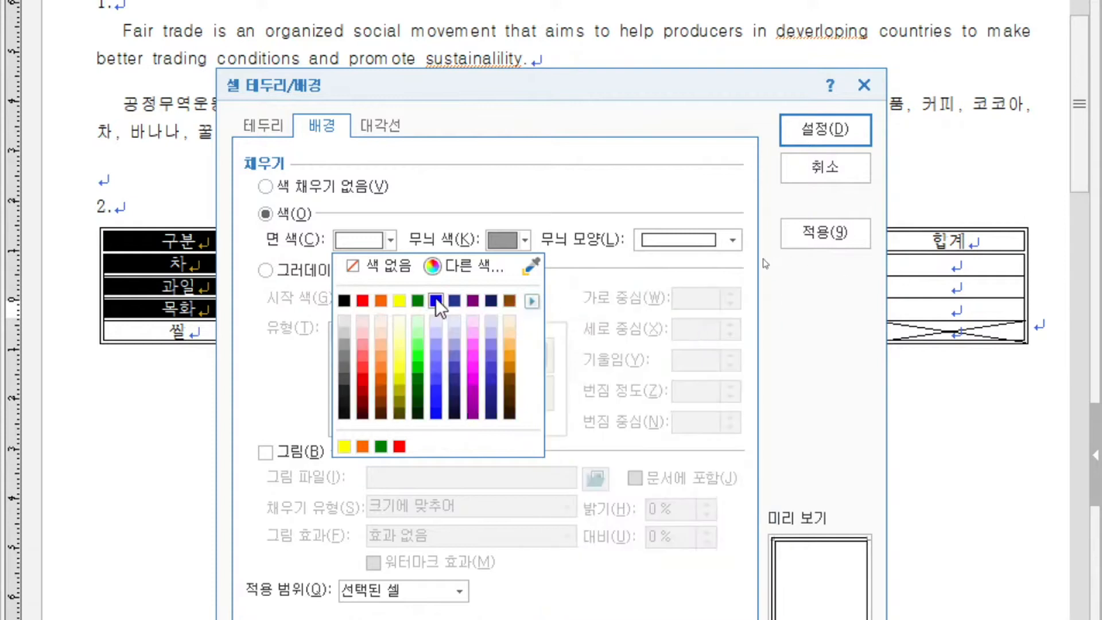
click(400, 302)
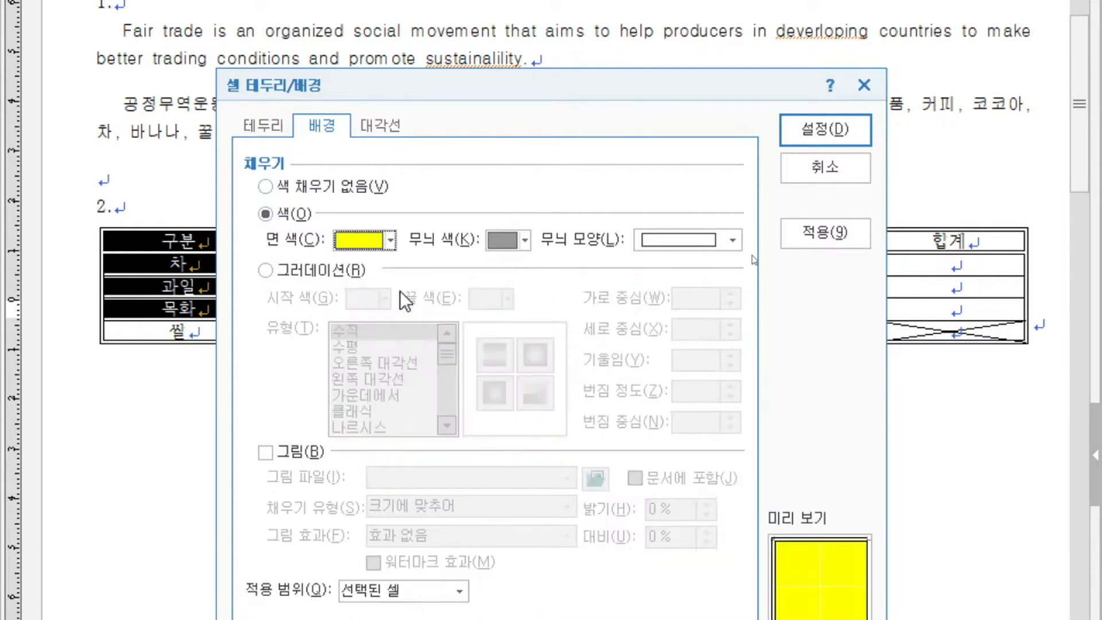
click(817, 135)
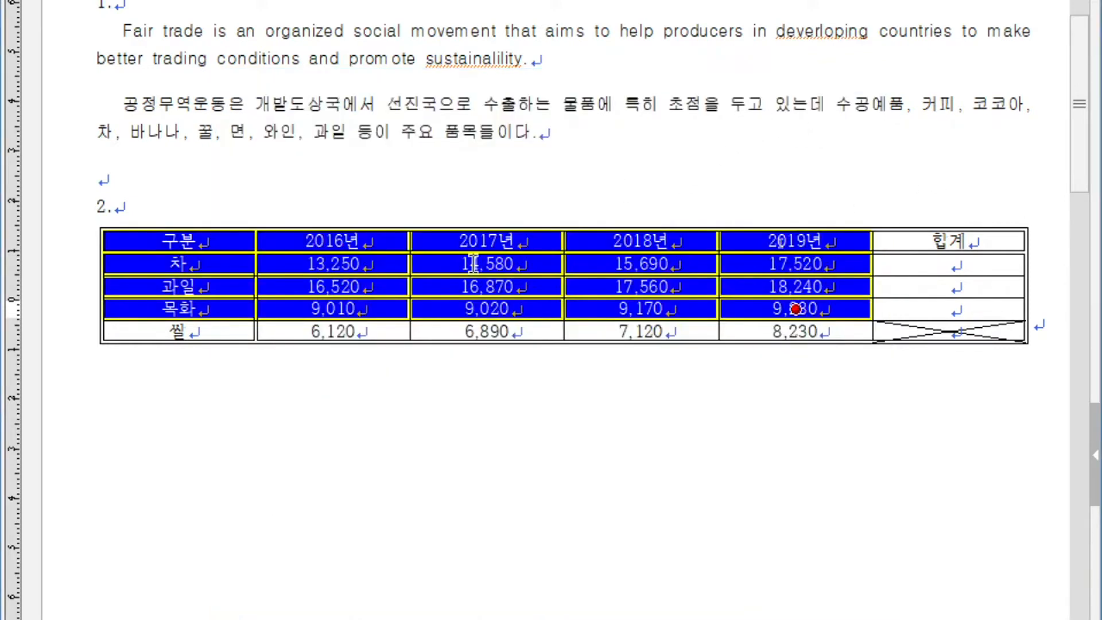
click(953, 238)
key(Escape)
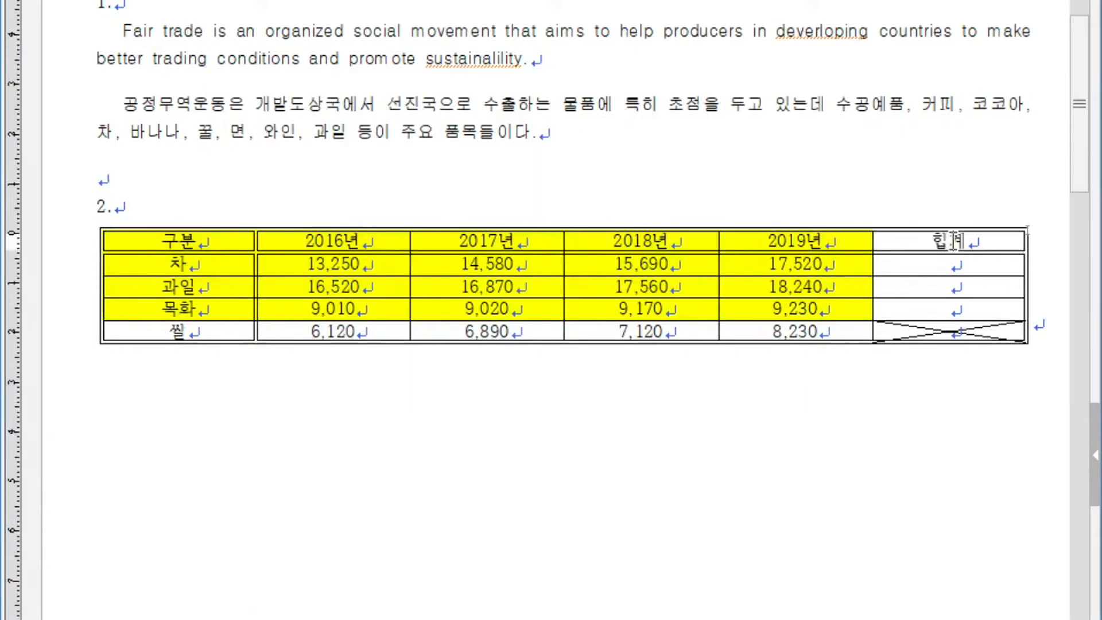
- Calculate the 합계 cells of the 차, 과일 and 목화 rows with the block sum function
drag(364, 265, 950, 309)
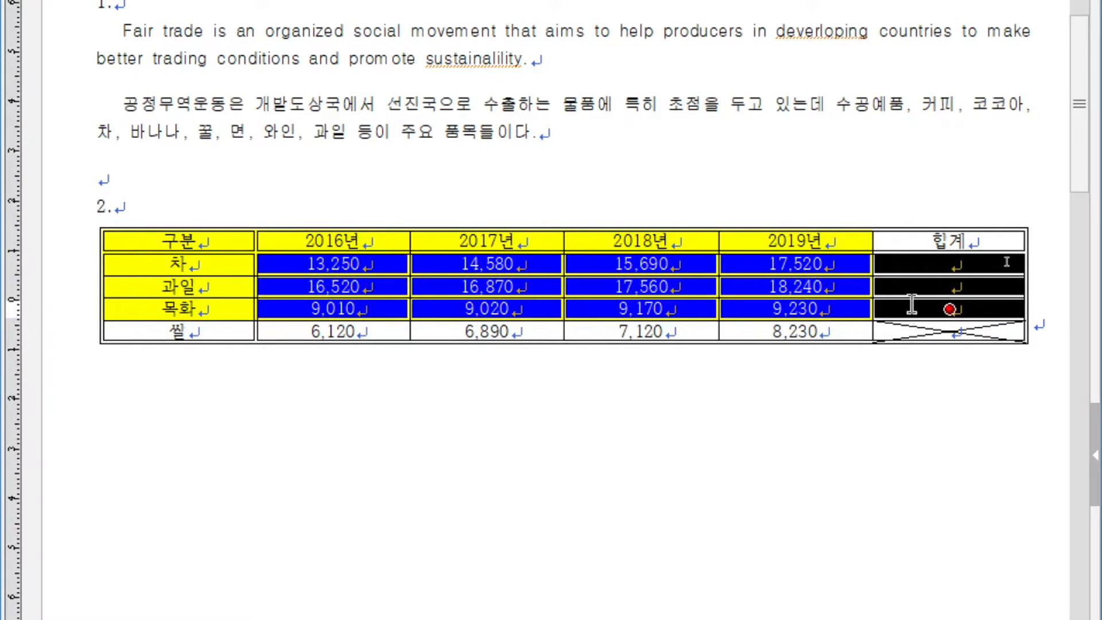
right_click(913, 305)
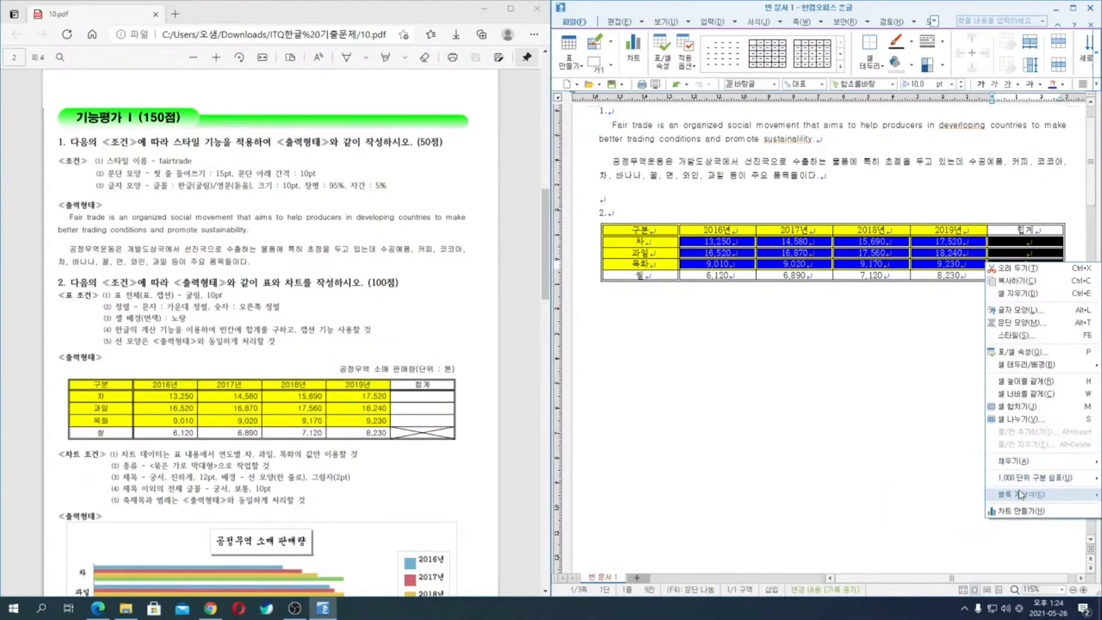
mouse_move(943, 619)
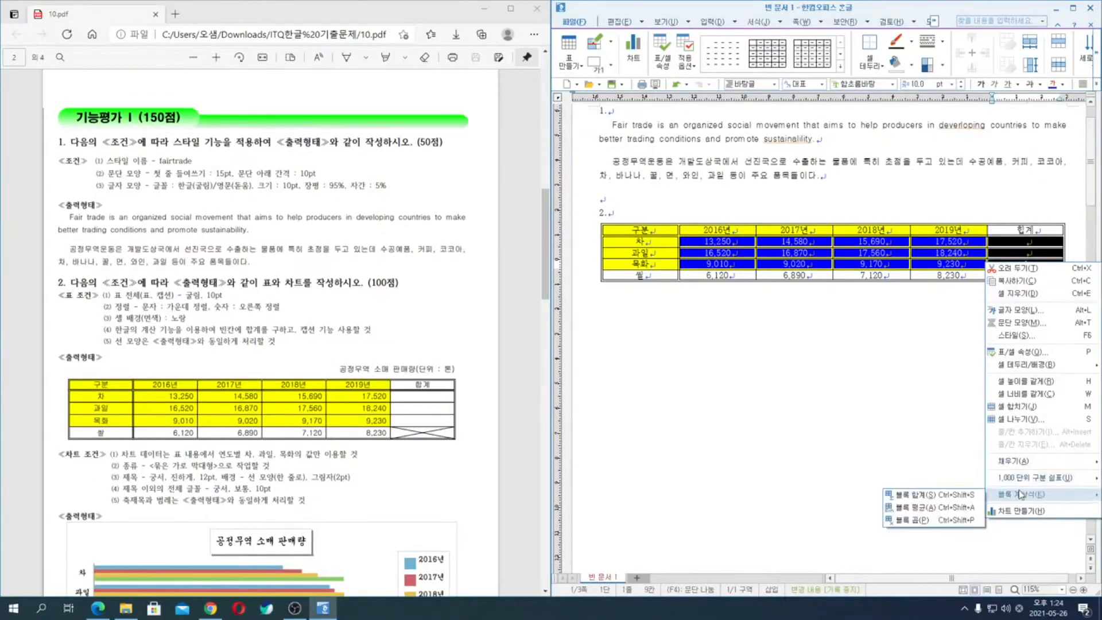
click(916, 494)
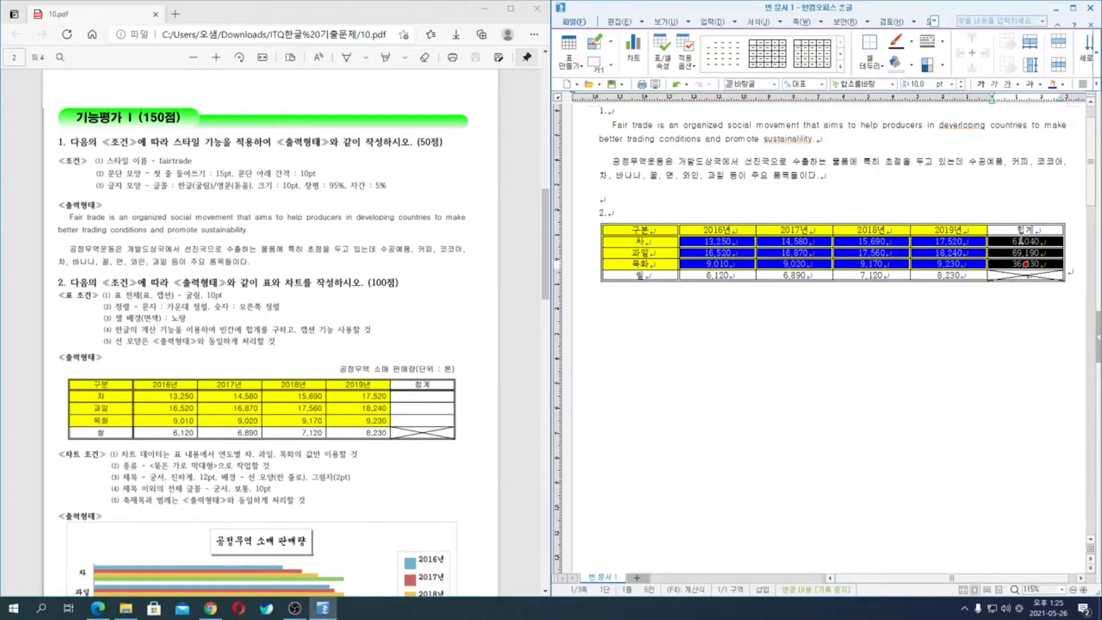
- Right-align the numbers and totals in the 차, 과일 and 목화 rows through the paragraph shape settings
key(alt+t)
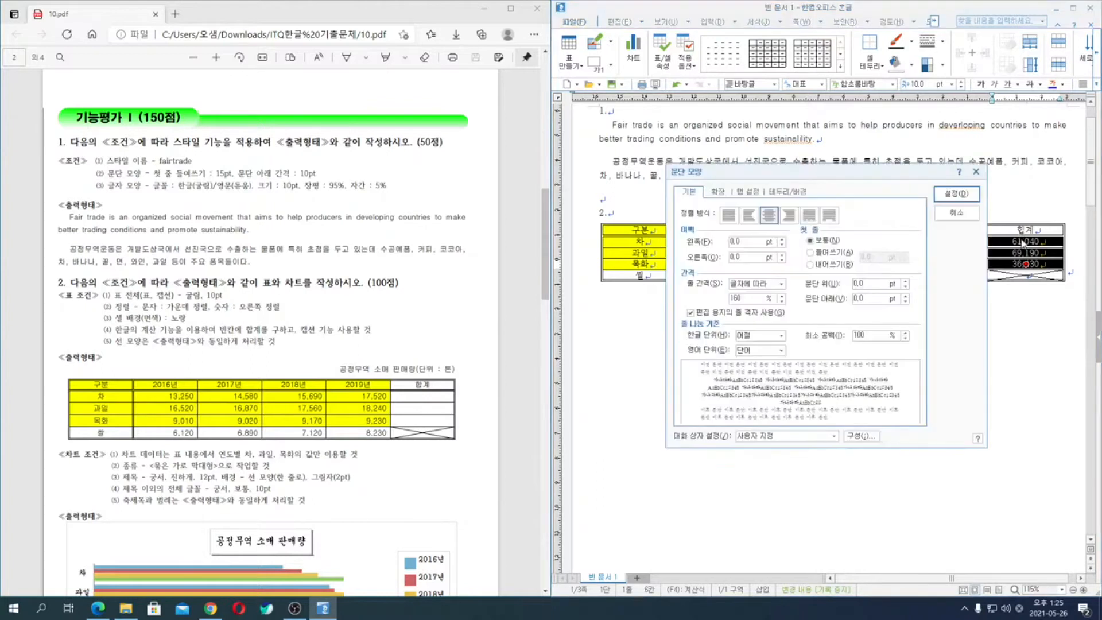
key(alt+r)
click(791, 217)
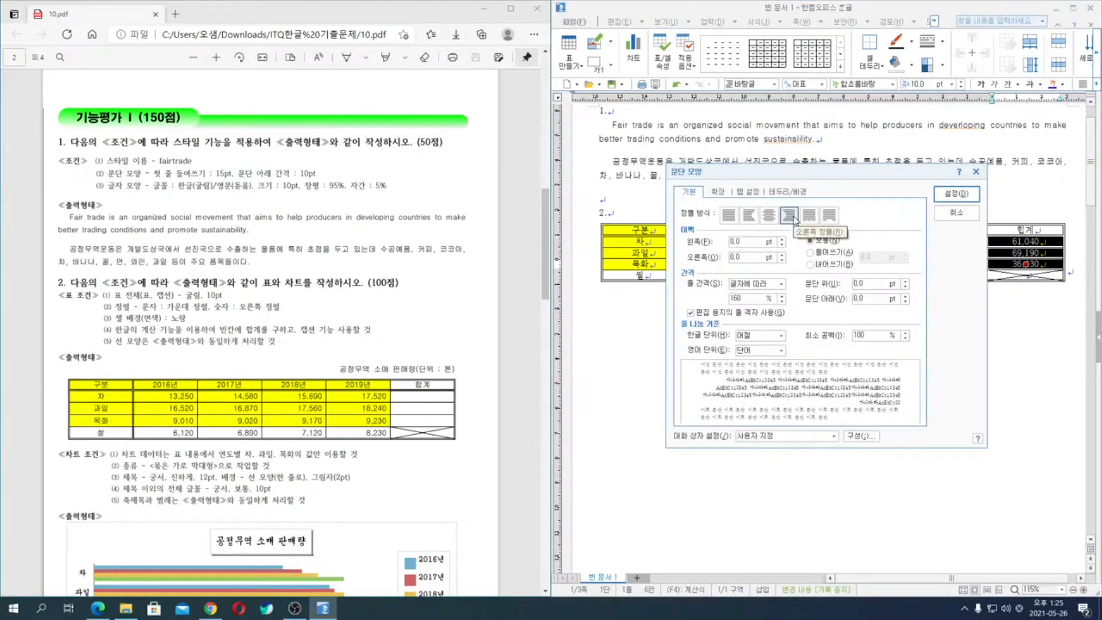
click(956, 193)
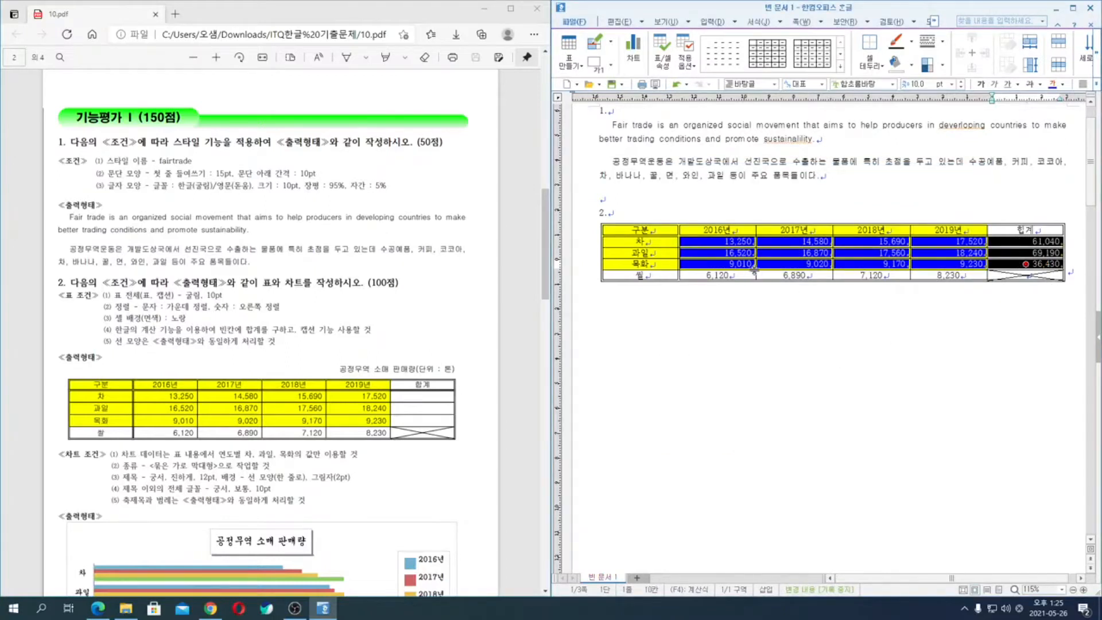
- Right-align the four yearly values in the 쌀 row through the paragraph shape settings
drag(746, 275, 944, 276)
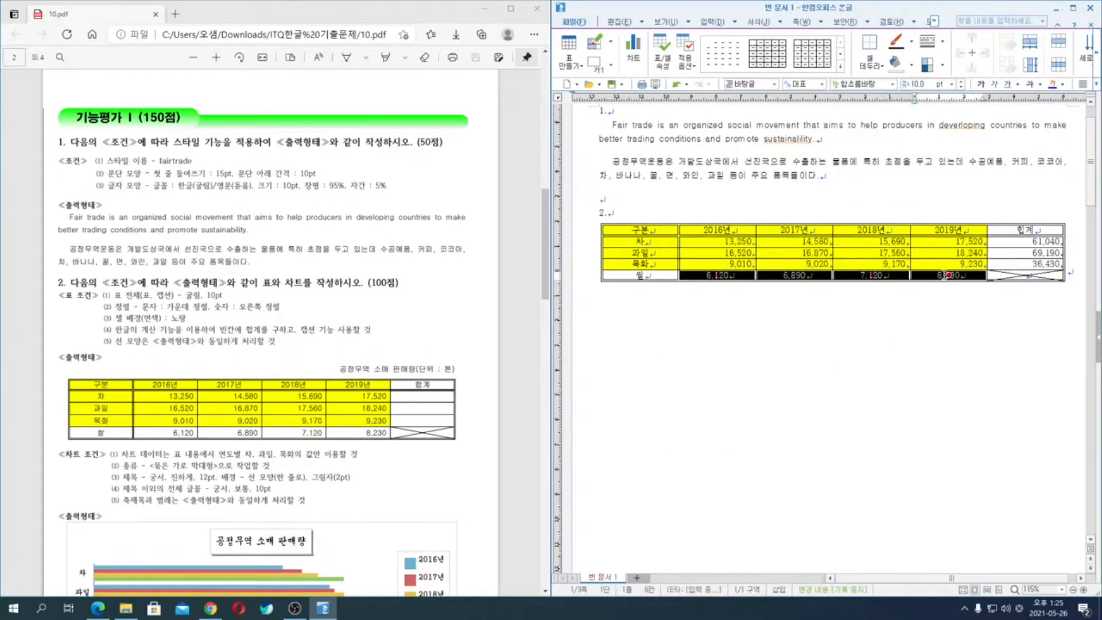
key(alt+t)
key(Return)
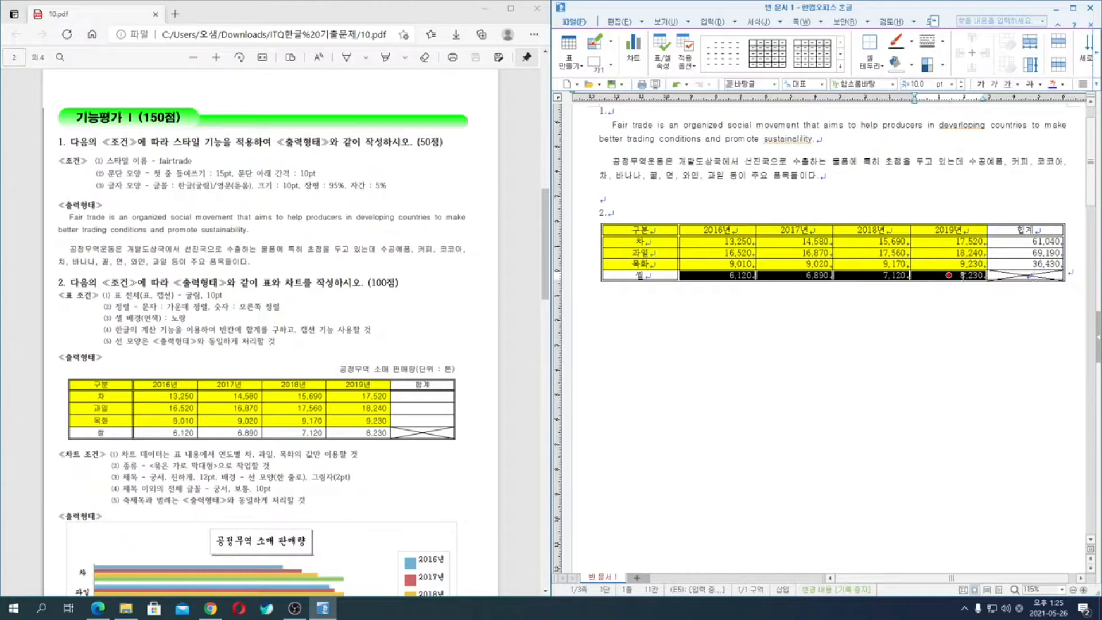
drag(1026, 276, 1072, 304)
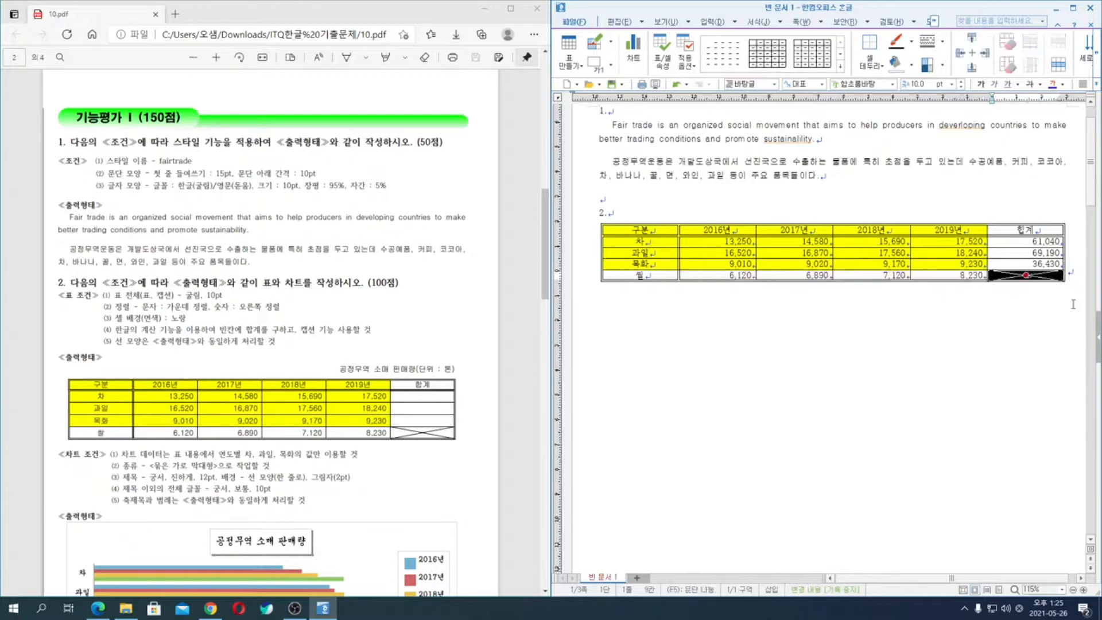
click(1038, 275)
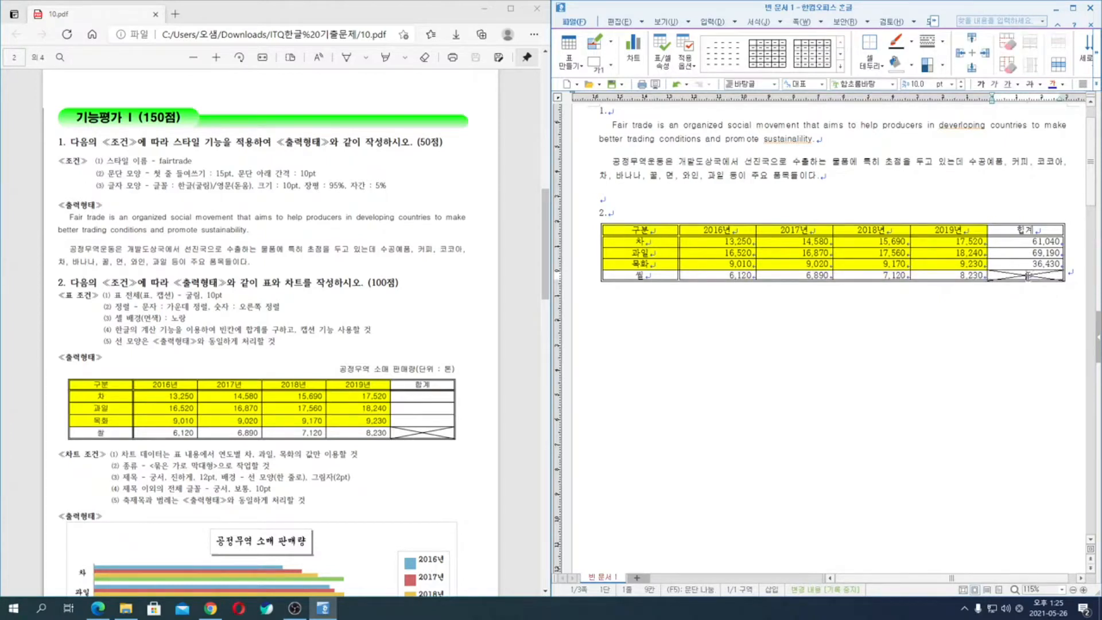
- Increase the height of all five table rows slightly
drag(640, 230, 644, 279)
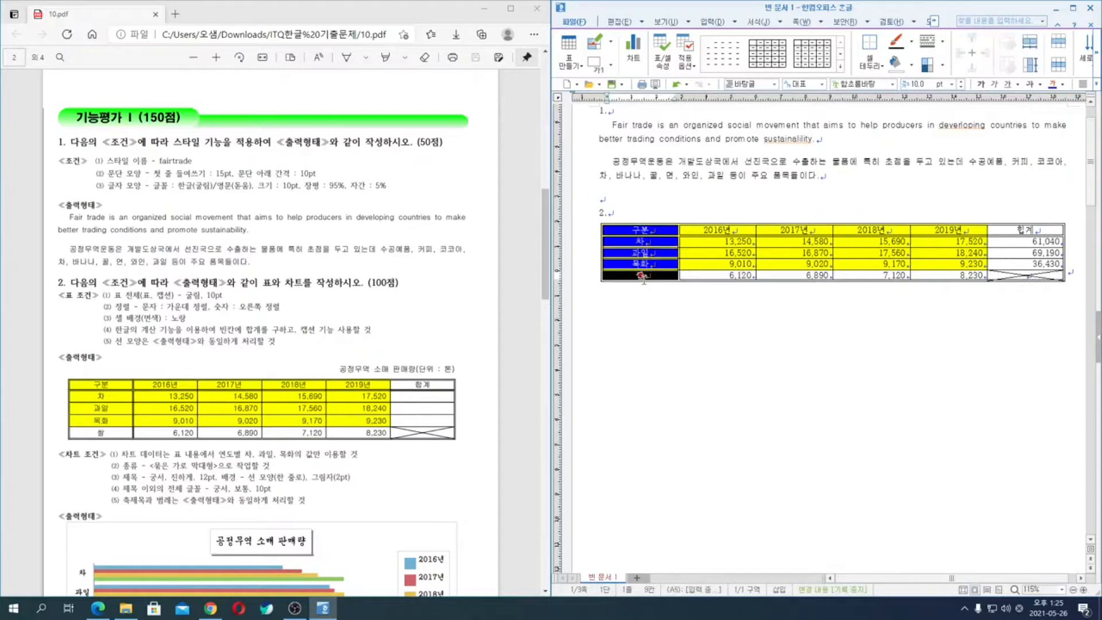
key(ctrl+Down)
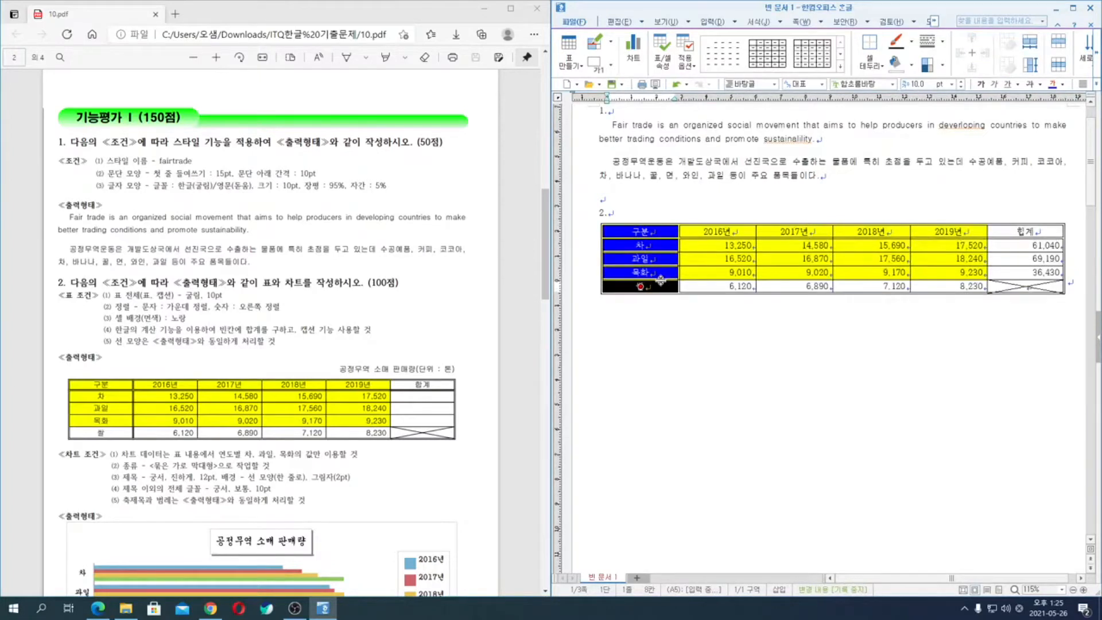
- Set the font of all cells in the sales table to 굴림 through the character shape settings
key(F5)
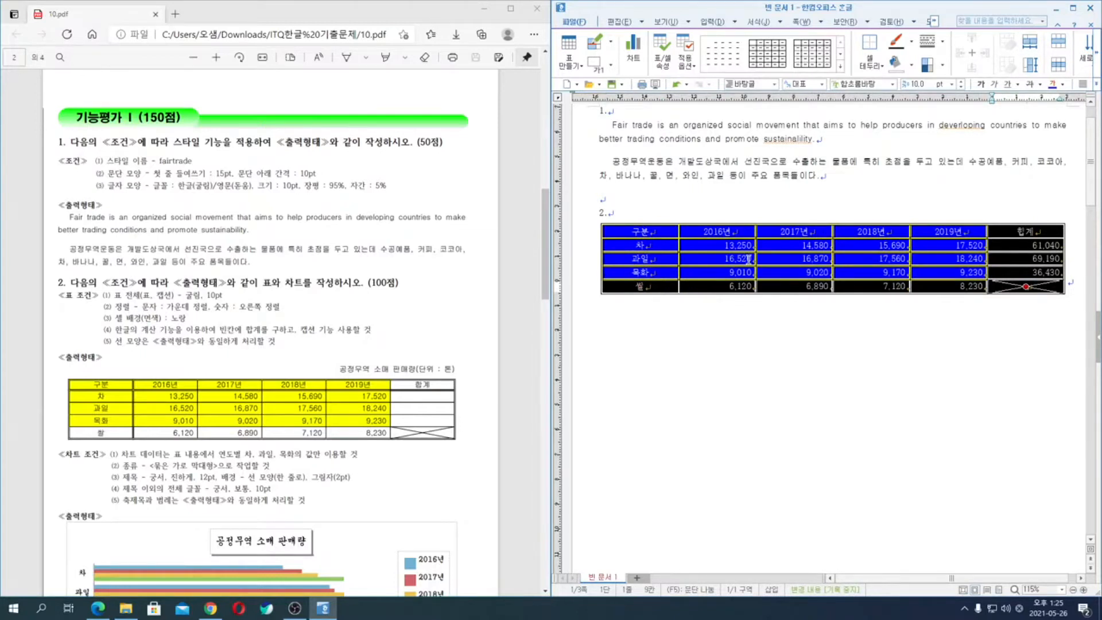
key(alt+l)
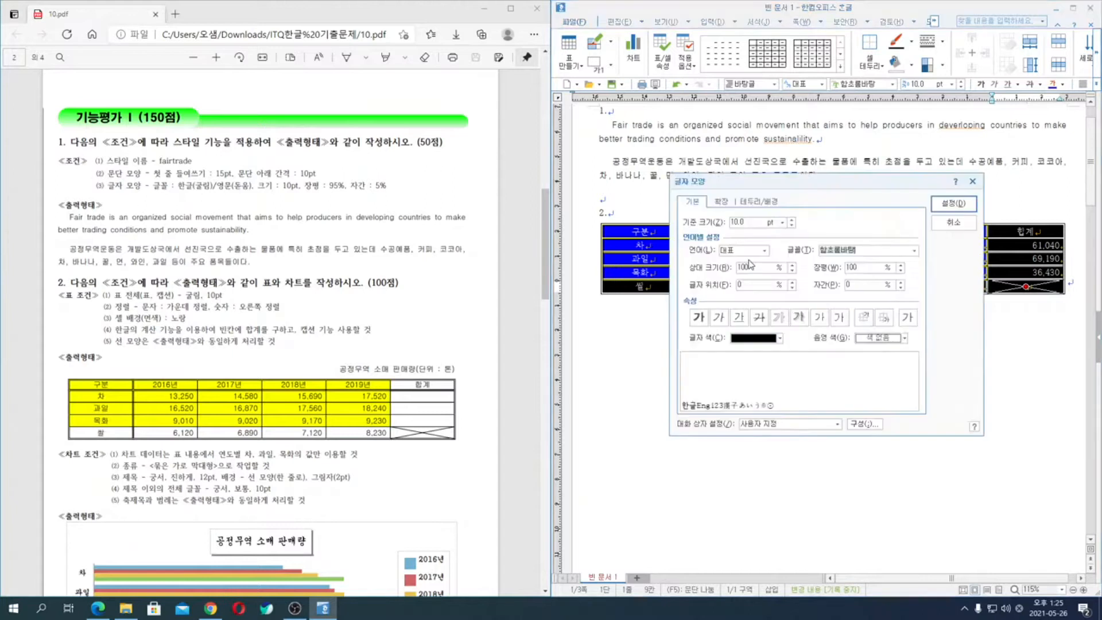
text(굴)
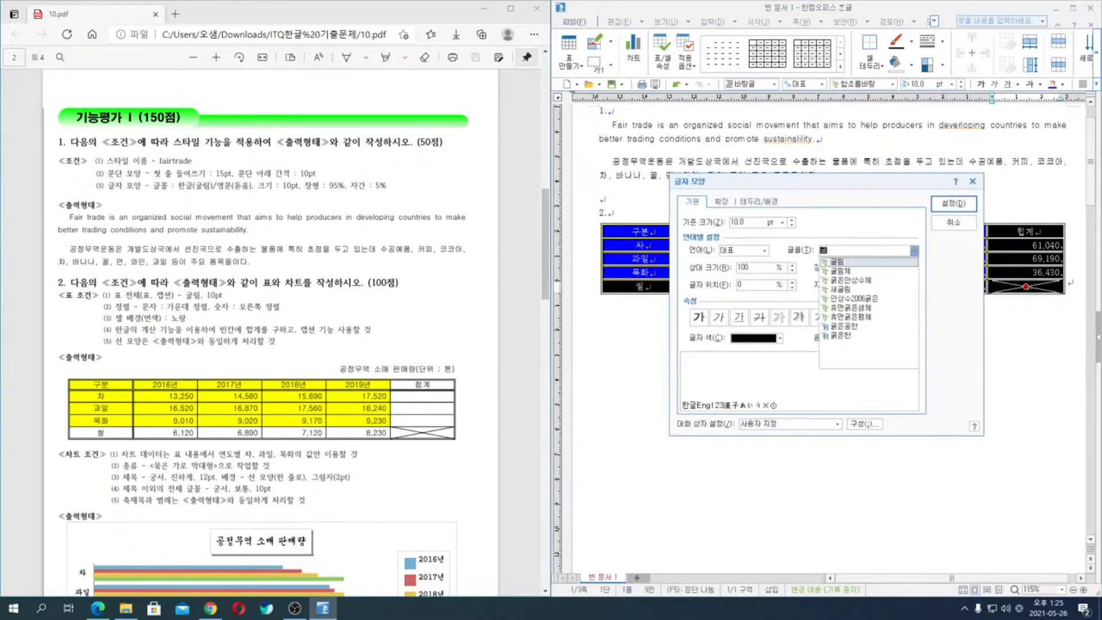
key(Return)
key(Return)
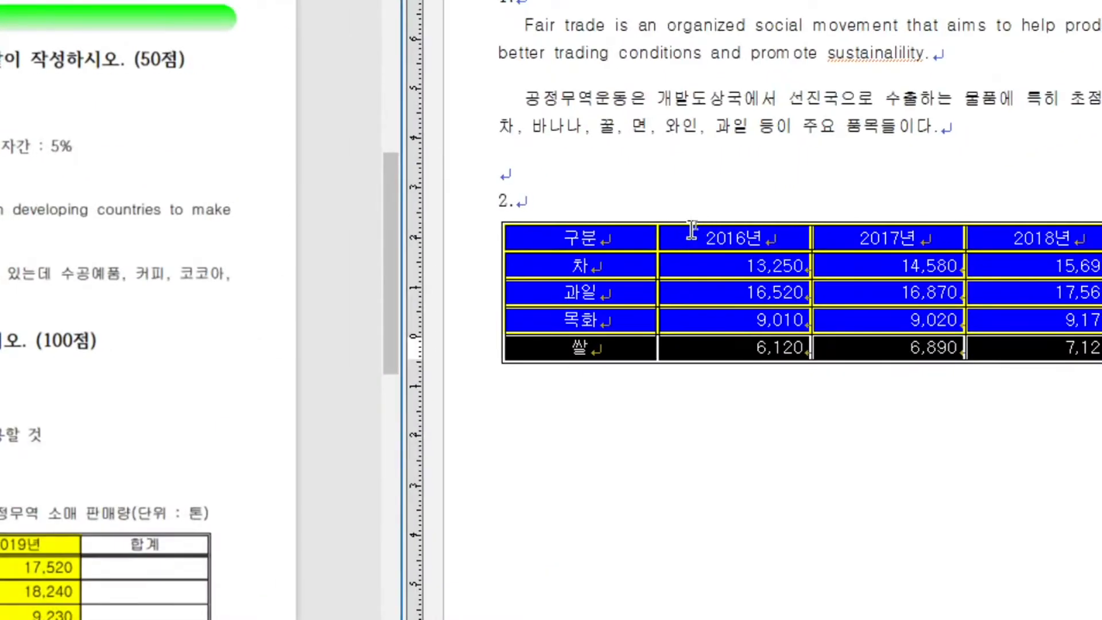
- Insert a caption on the sales table and replace its default text with "공정무역 소매 판매량(단위 : 톤)"
right_click(694, 226)
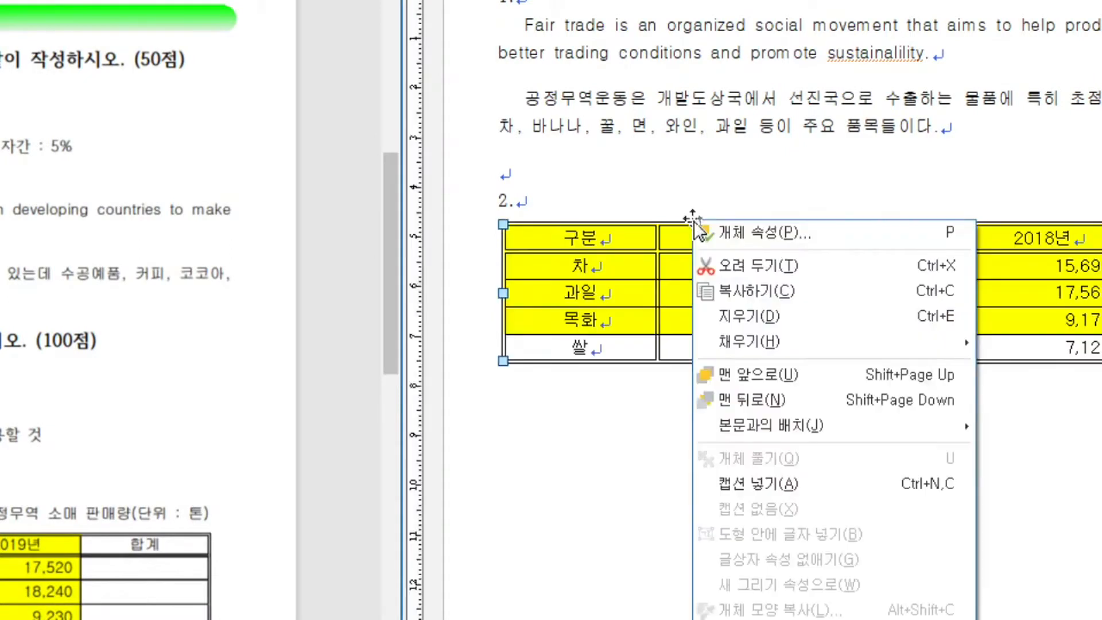
click(769, 504)
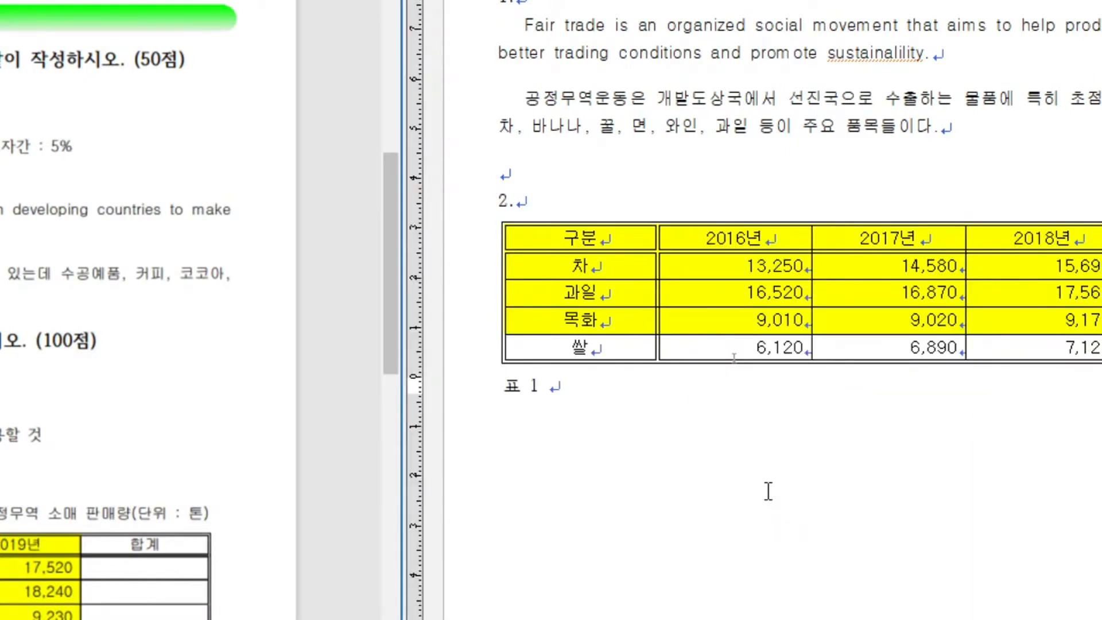
key(shift+Home)
key(F9)
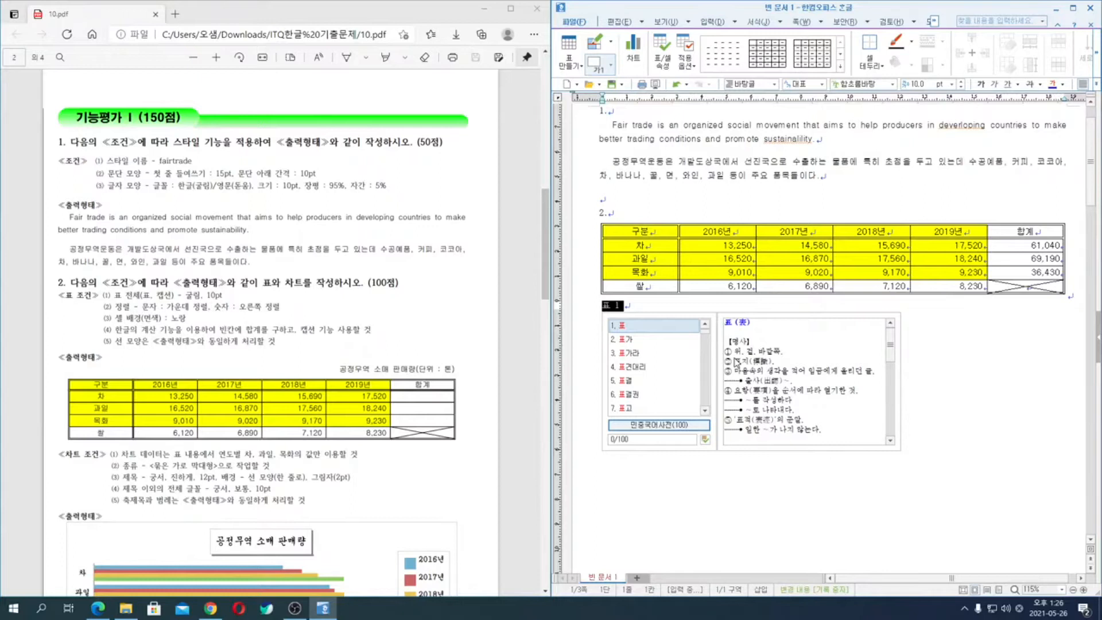
key(Escape)
text(공정무역 소매 판매량(단위)
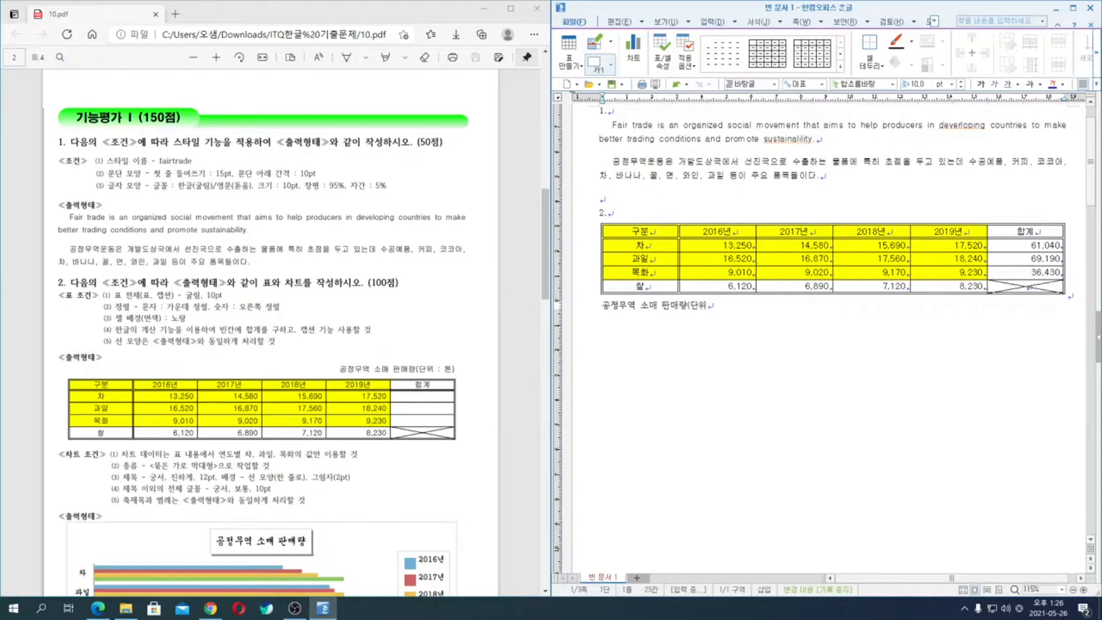
text( : 톤)
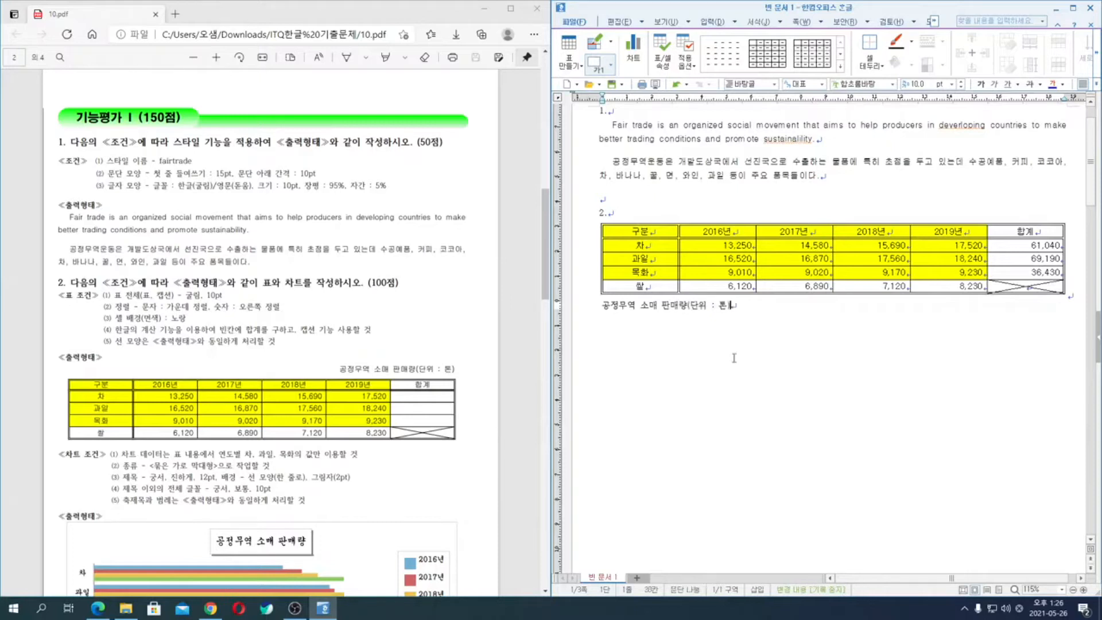
text())
- Place the caption above the table through the table properties' caption position setting
double_click(766, 295)
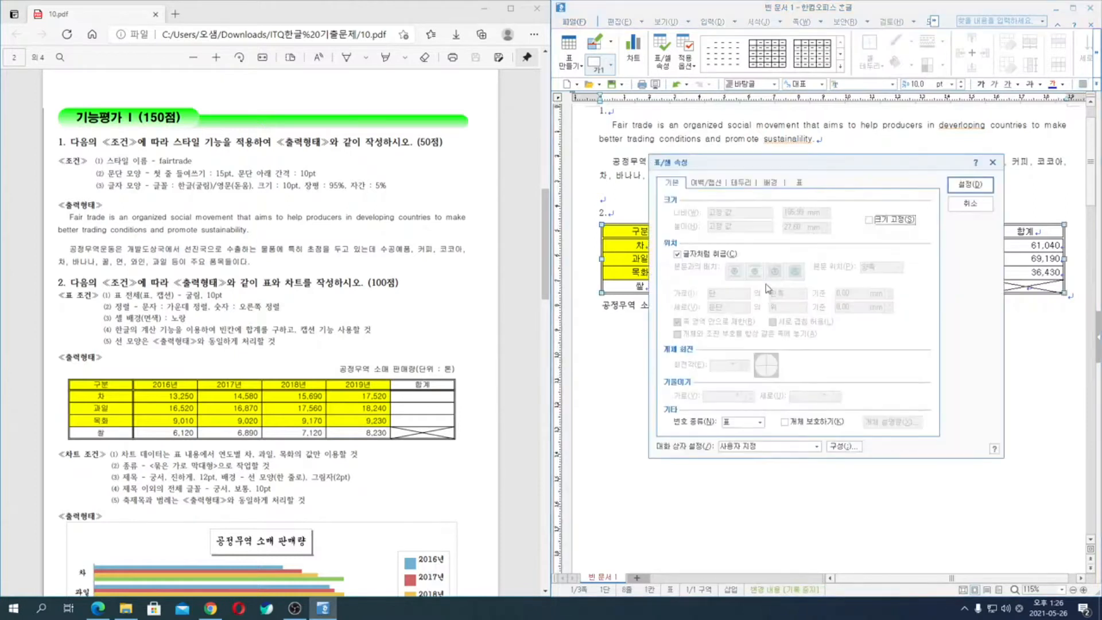
click(707, 183)
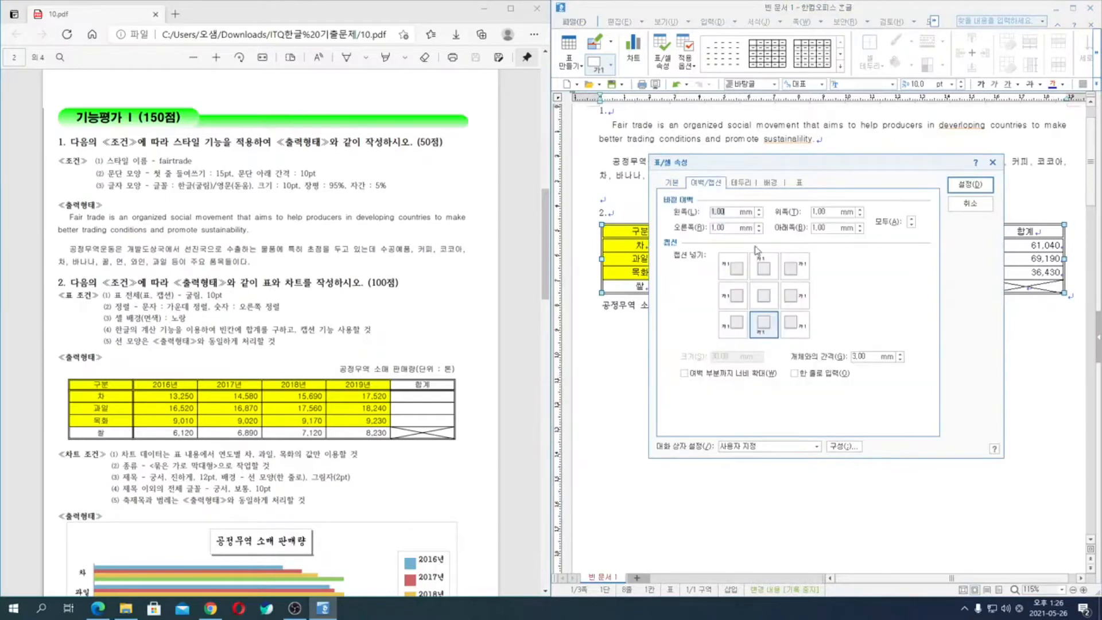
click(763, 267)
click(970, 184)
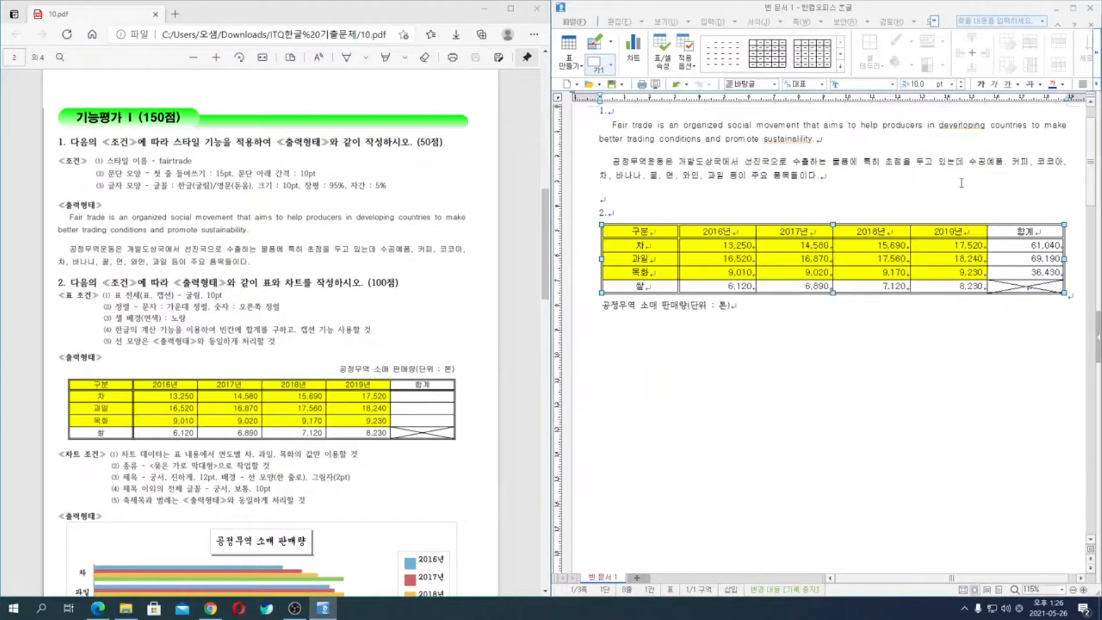
- Right-align the table caption through the paragraph shape settings
click(742, 228)
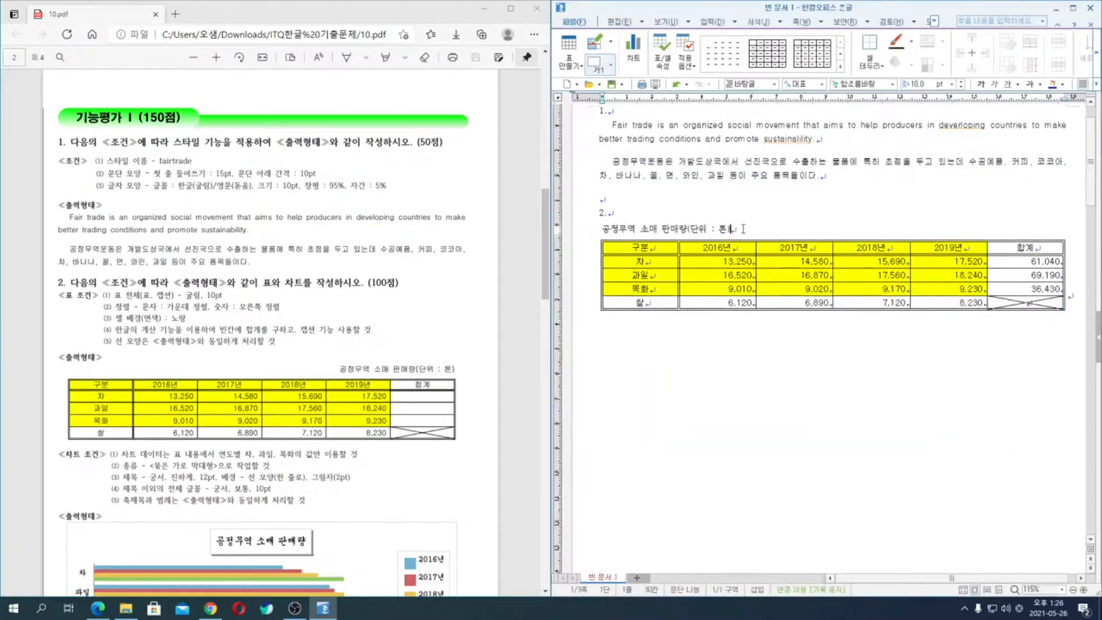
key(alt+t)
key(alt+r)
key(Return)
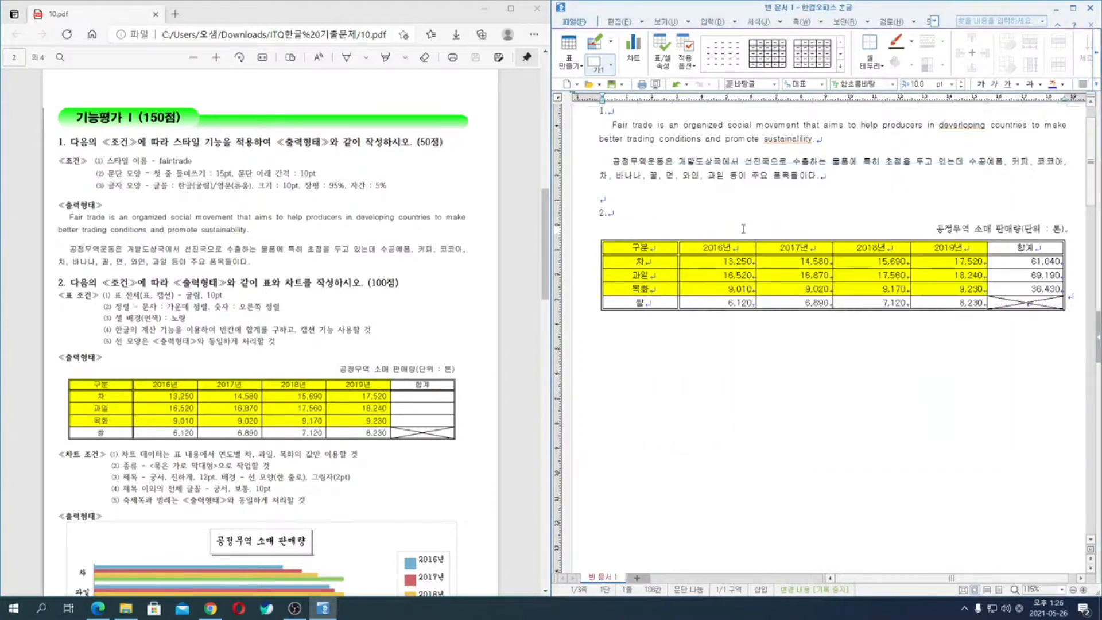
- Set the caption text's font to 굴림 and leave the caption
drag(935, 229, 1079, 227)
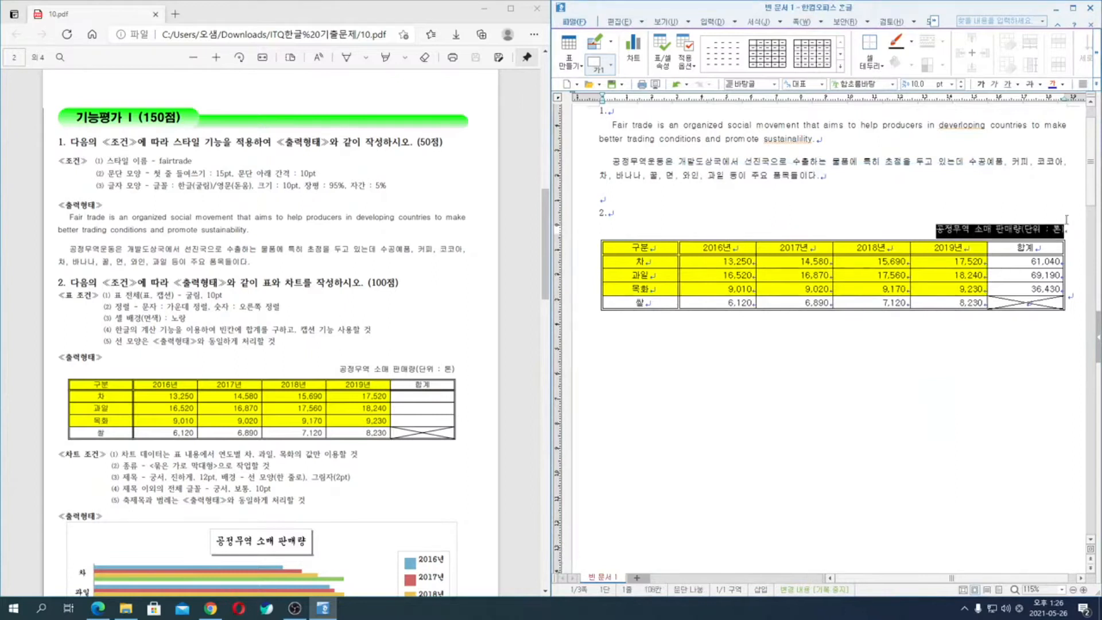
key(alt+l)
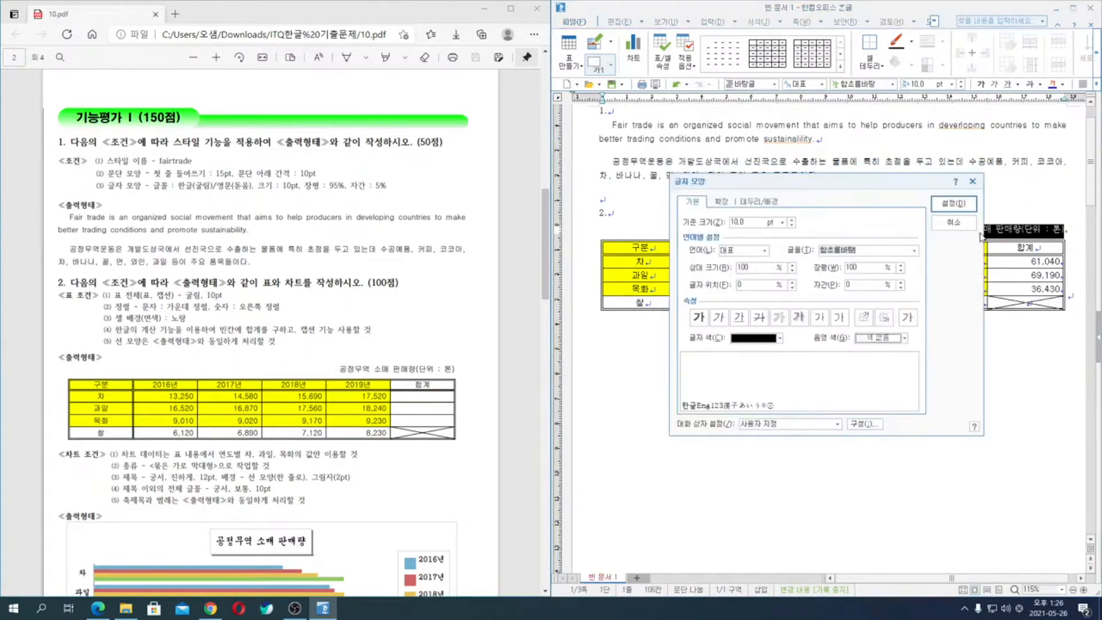
text(굴)
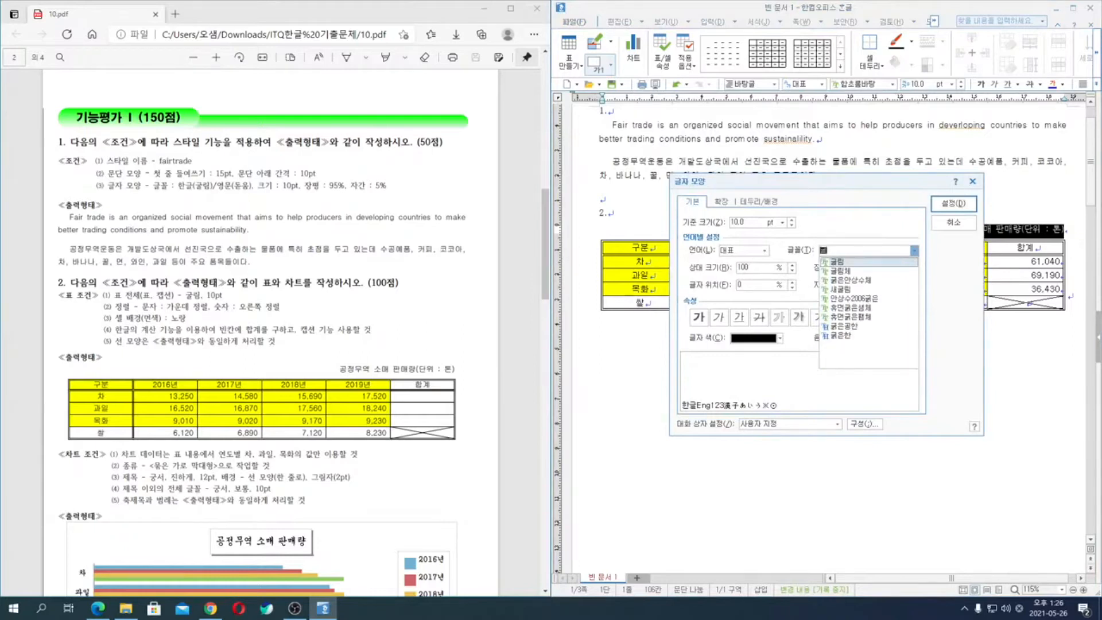
key(Return)
key(Return)
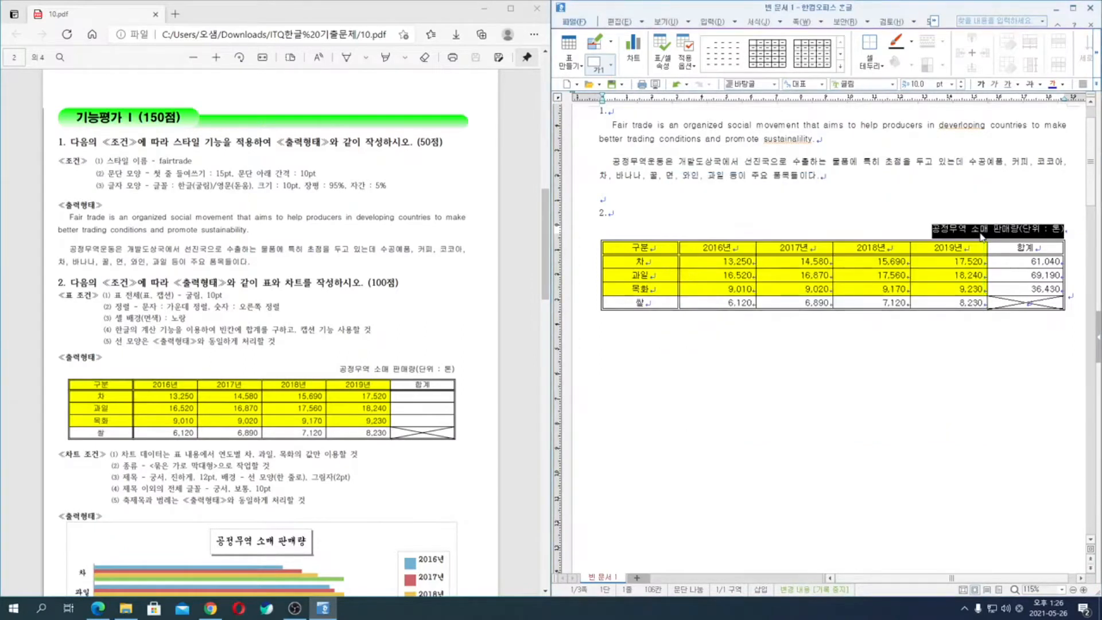
key(shift+Escape)
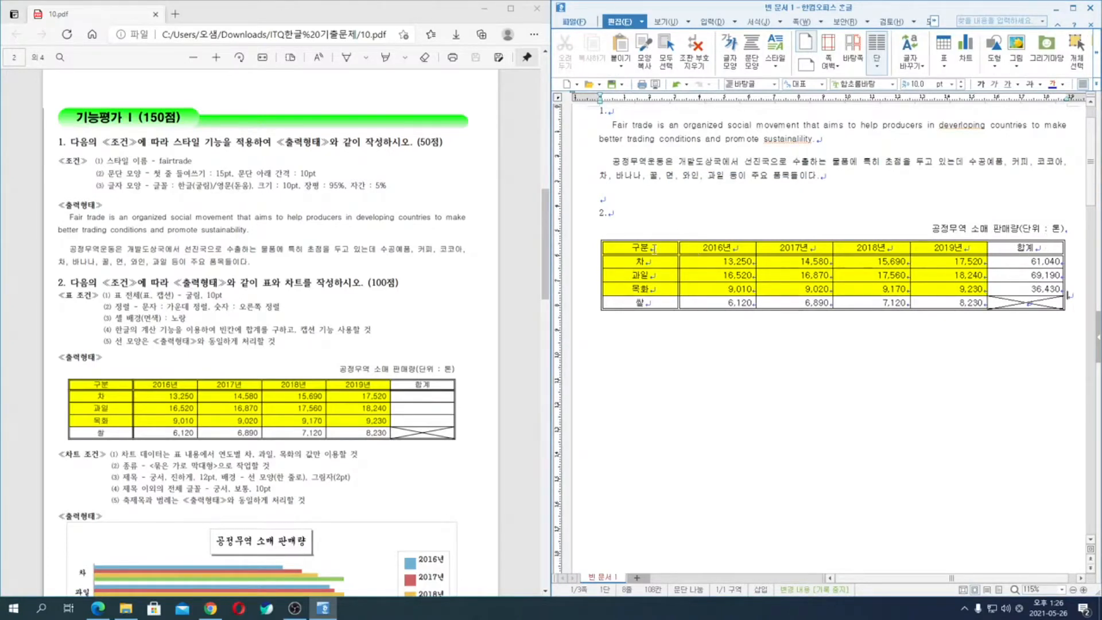
- Create a chart from the header, 차, 과일 and 목화 rows, covering the 구분 through 2019년 columns
drag(654, 248, 937, 292)
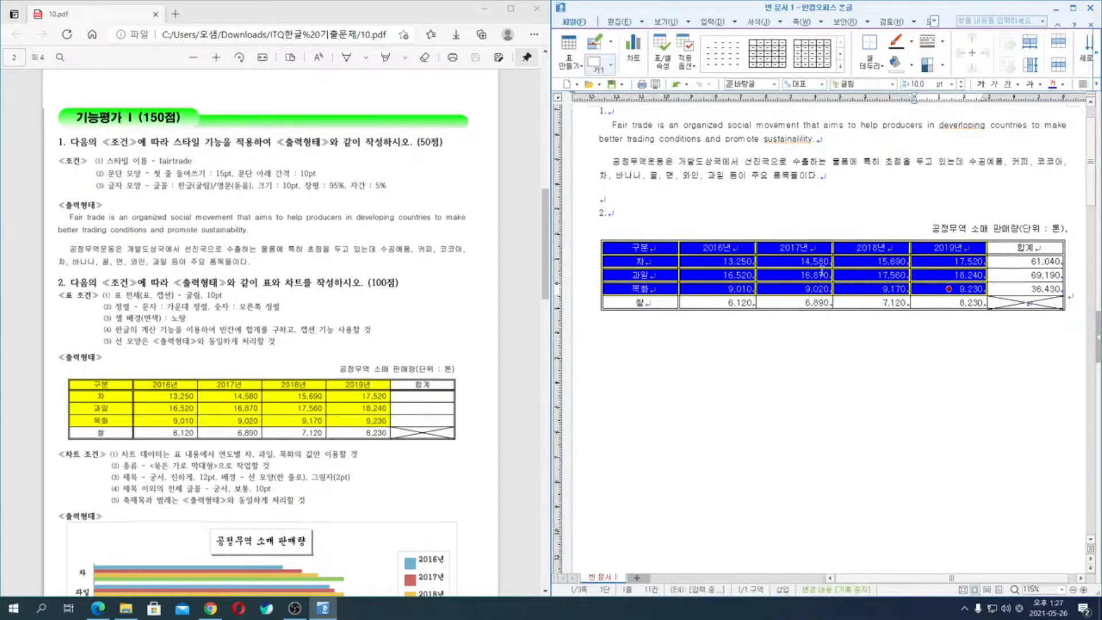
right_click(725, 249)
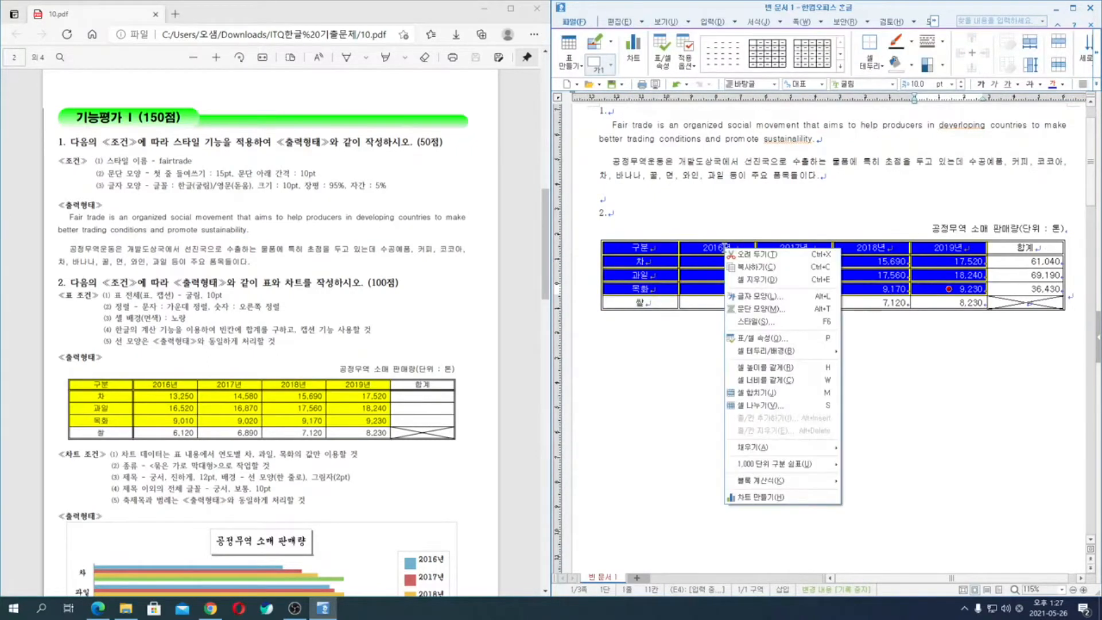
click(777, 499)
- Move the new chart from above the table to directly below it
scroll(949, 294, down, 4)
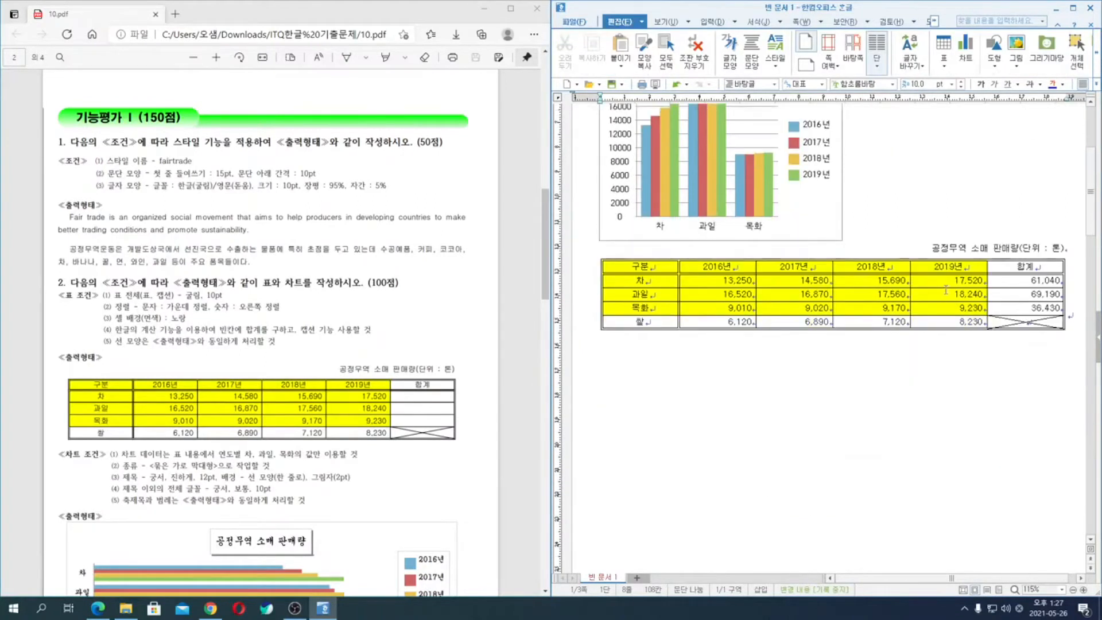
click(803, 214)
drag(804, 213, 803, 386)
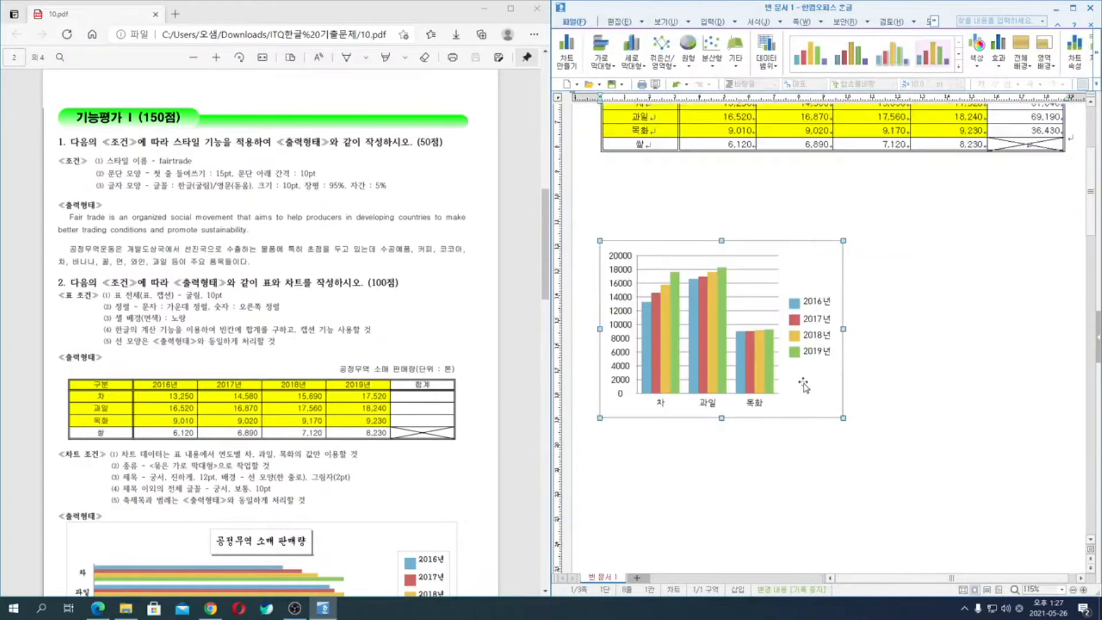
drag(819, 263, 817, 189)
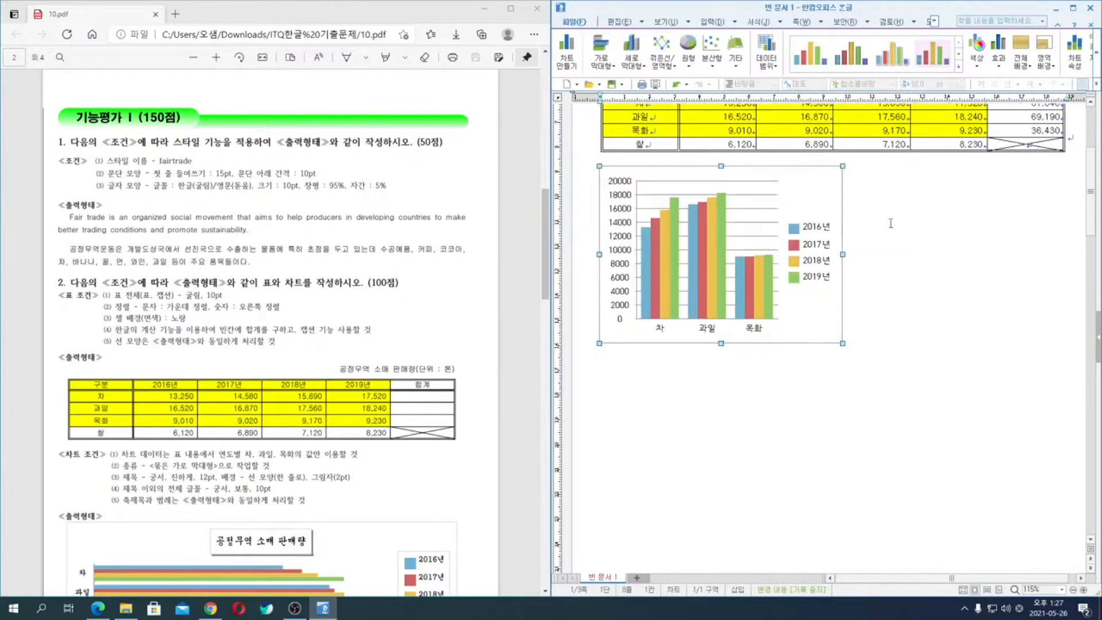
click(1077, 137)
key(Down)
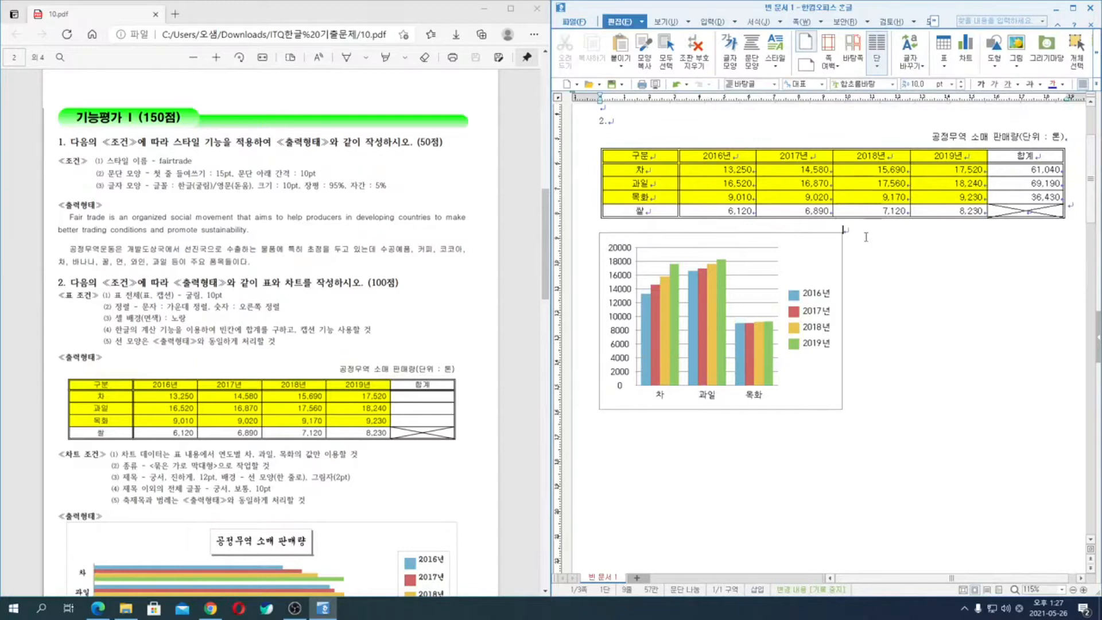
click(830, 386)
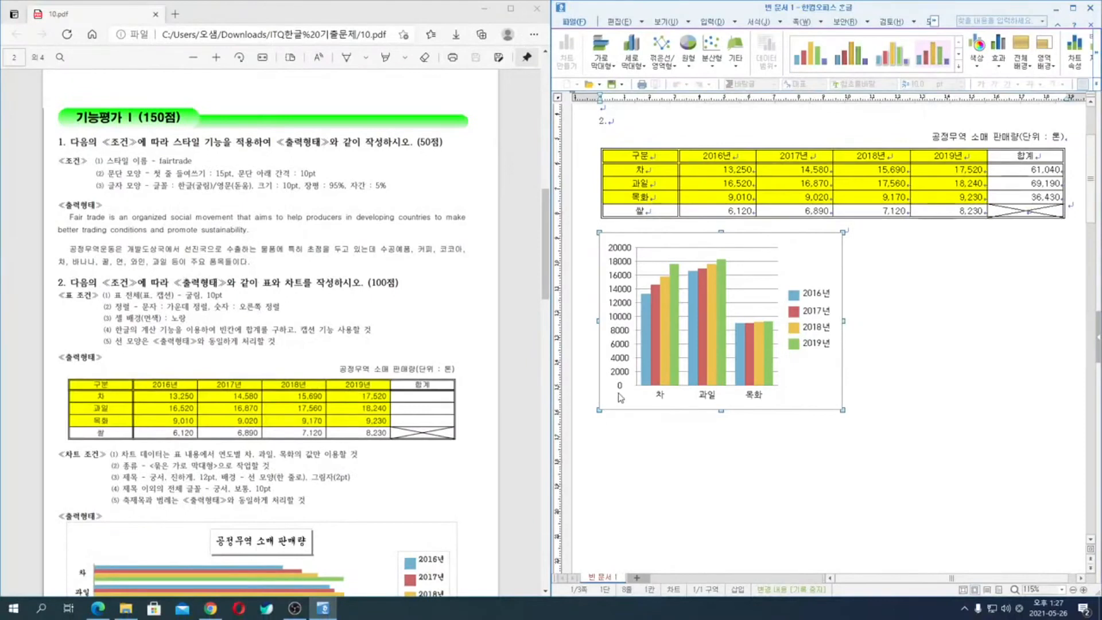
right_click(617, 401)
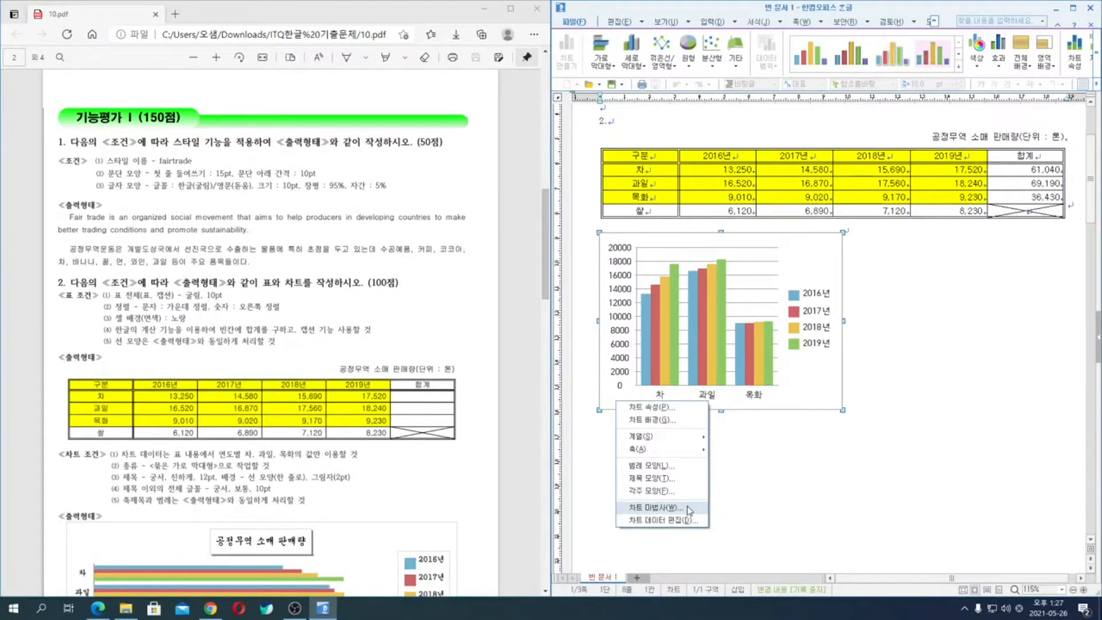
key(Escape)
right_click(624, 403)
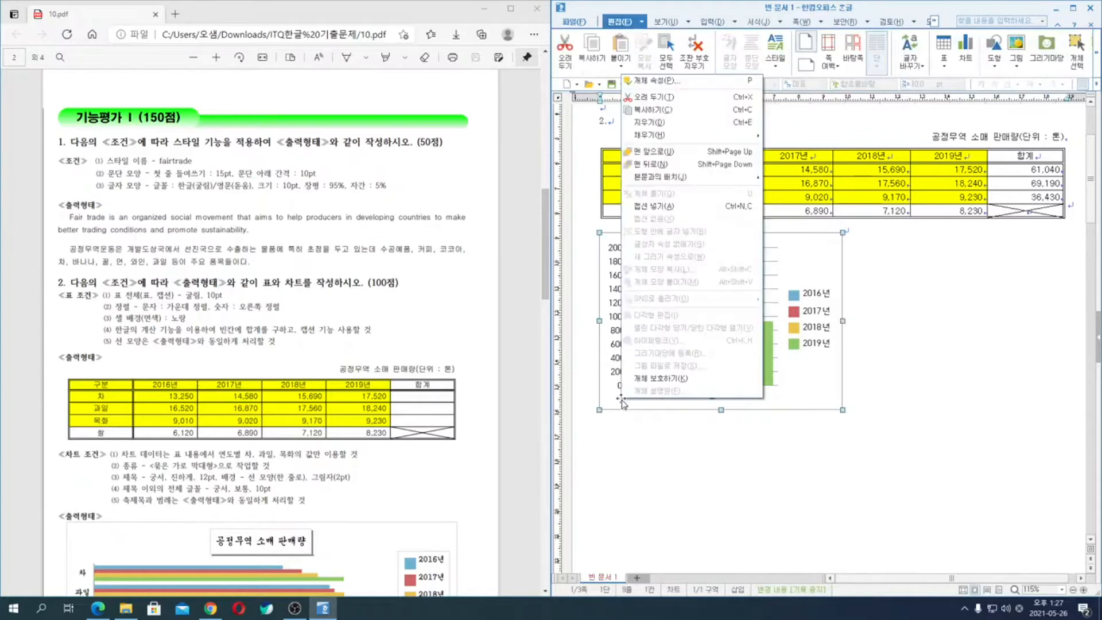
click(732, 492)
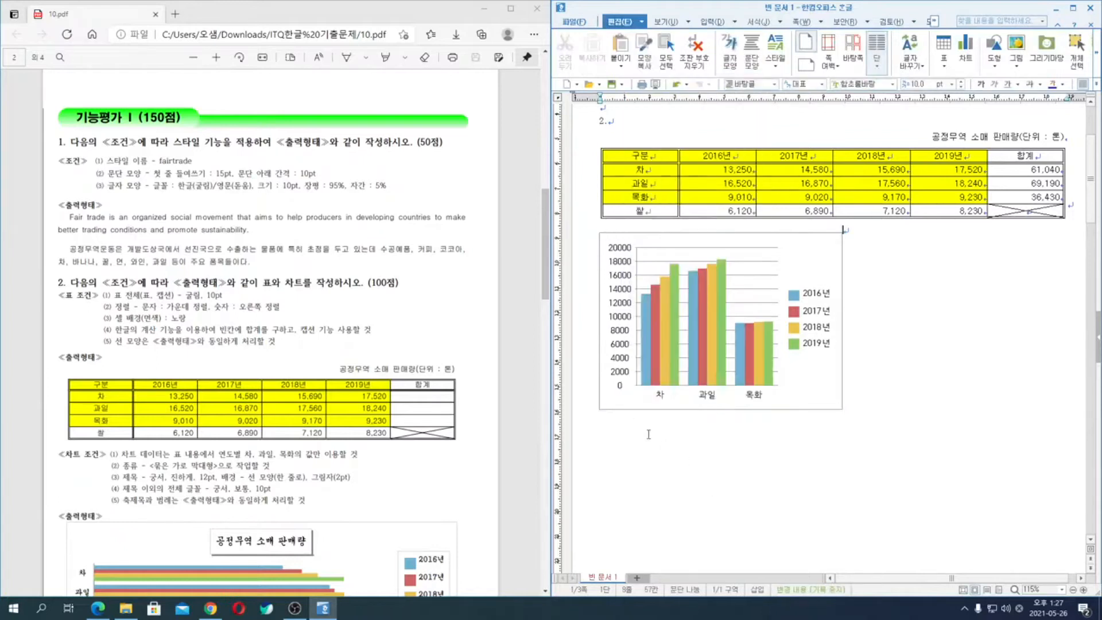
- Start the chart wizard for the chart and choose the clustered horizontal bar type (묶은 가로 막대형)
double_click(626, 404)
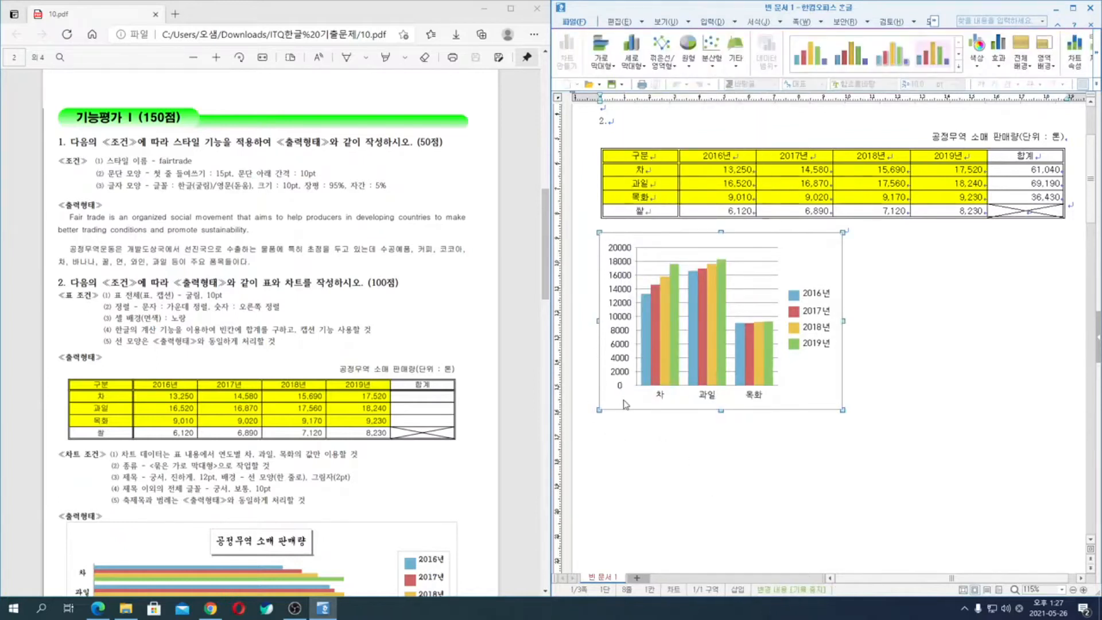
right_click(626, 404)
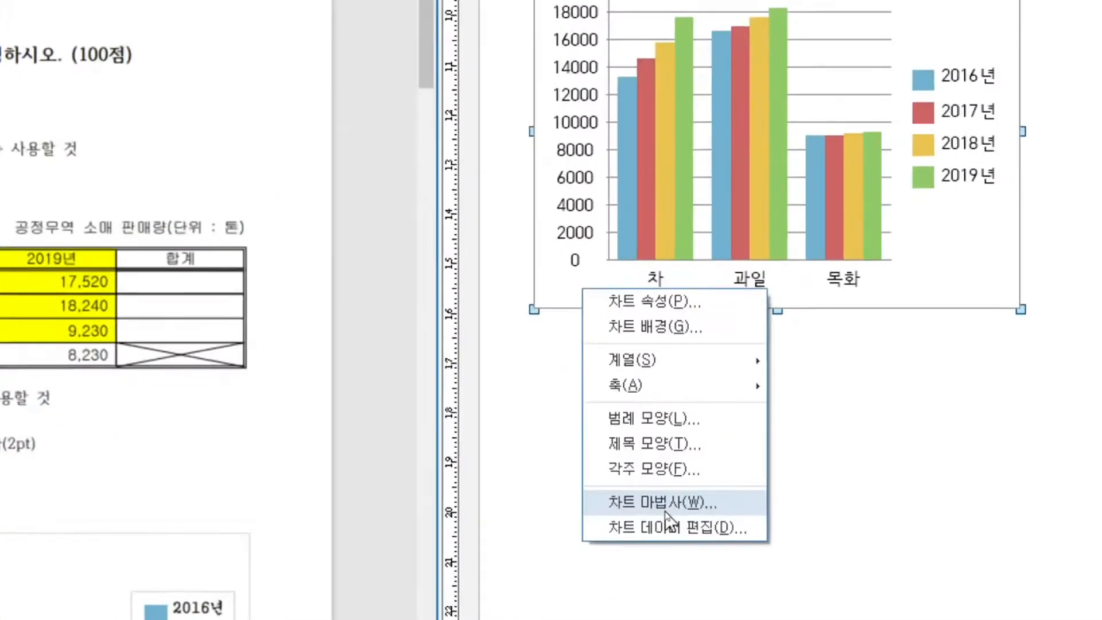
click(665, 505)
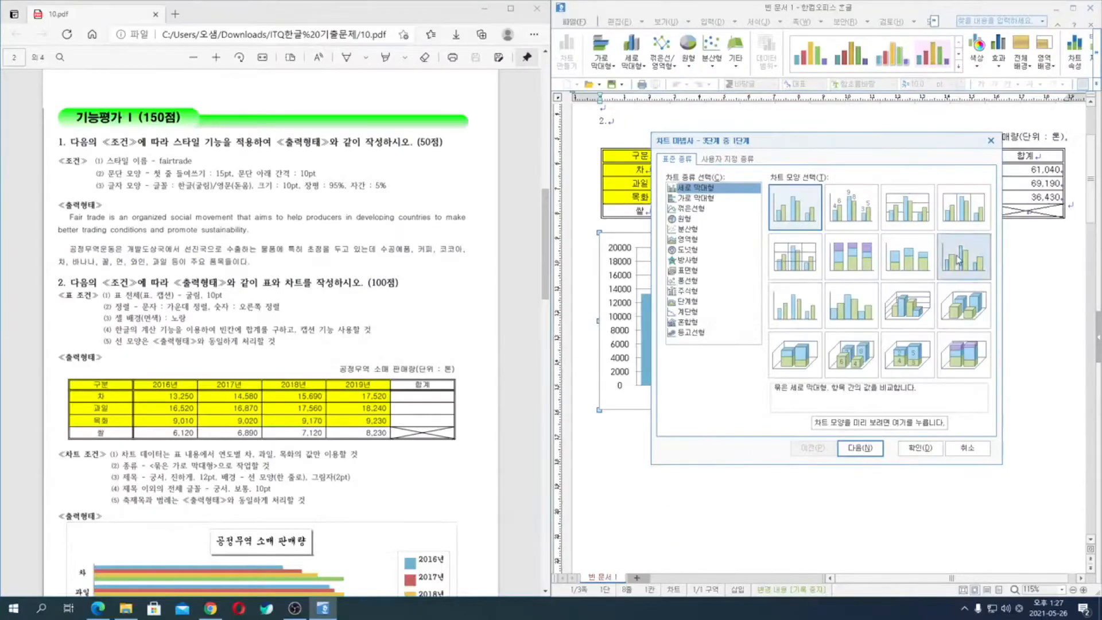
scroll(362, 356, down, 5)
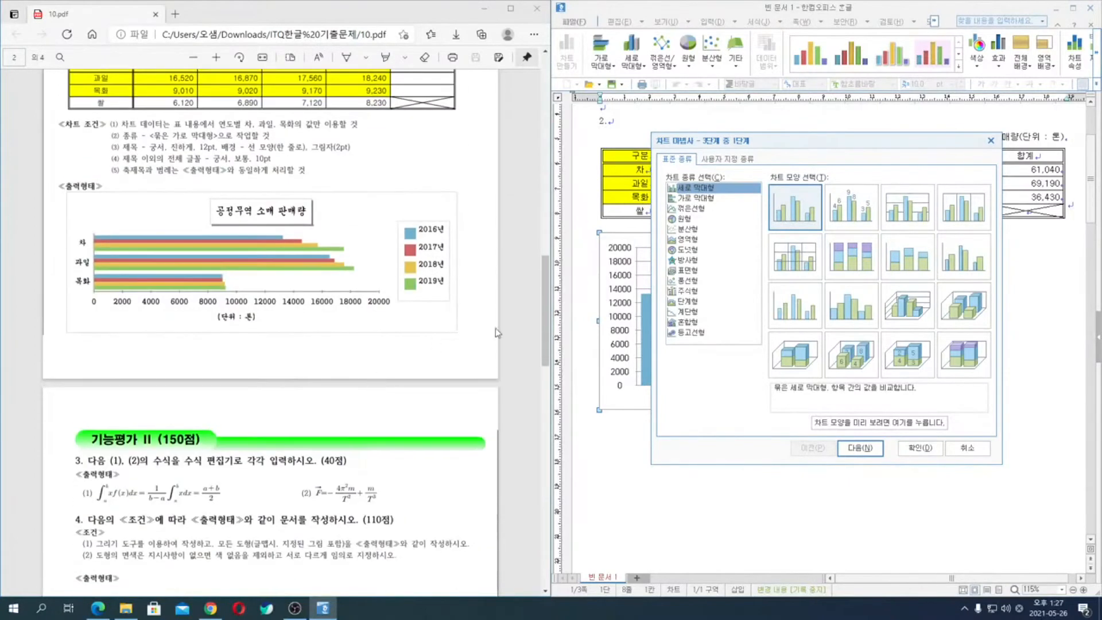
click(698, 198)
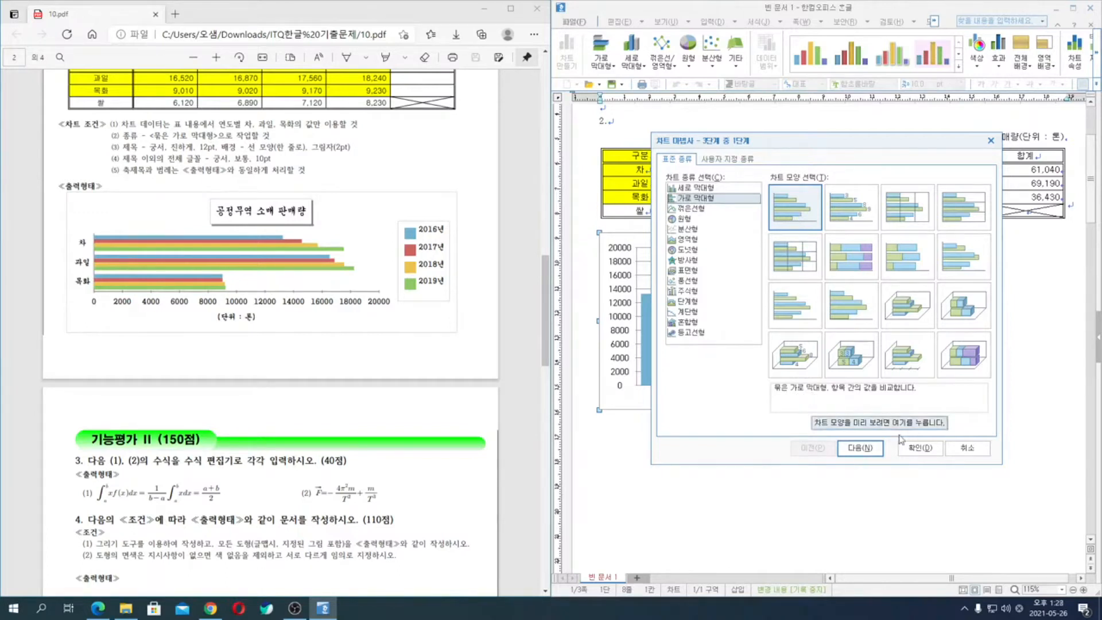
- Set the chart's data direction to columns (열) in the wizard and continue to the final stage
click(864, 450)
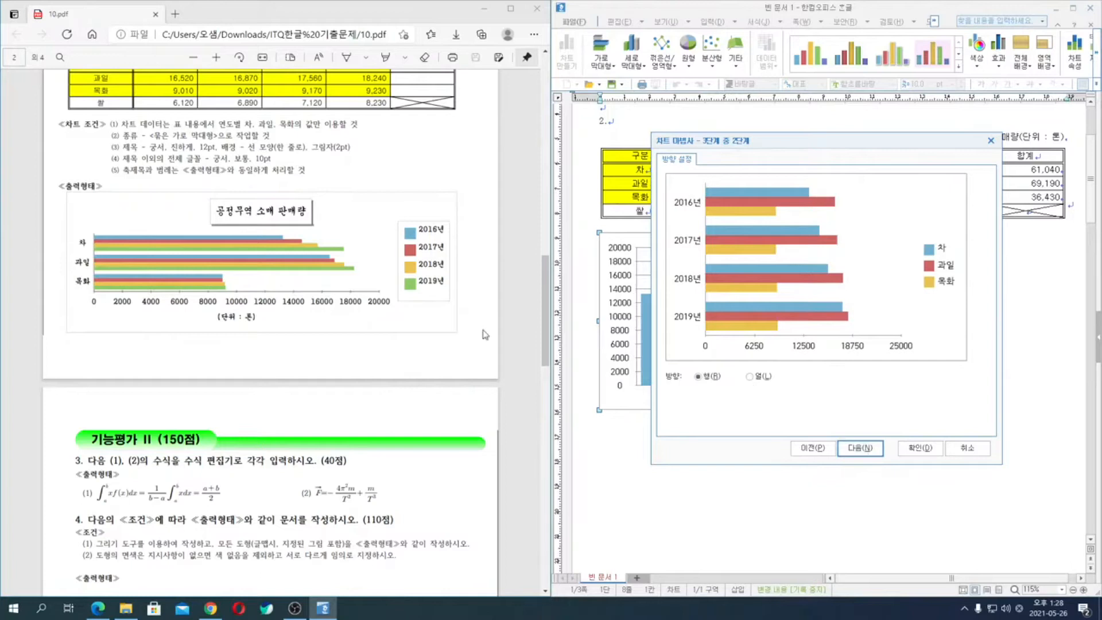
click(751, 377)
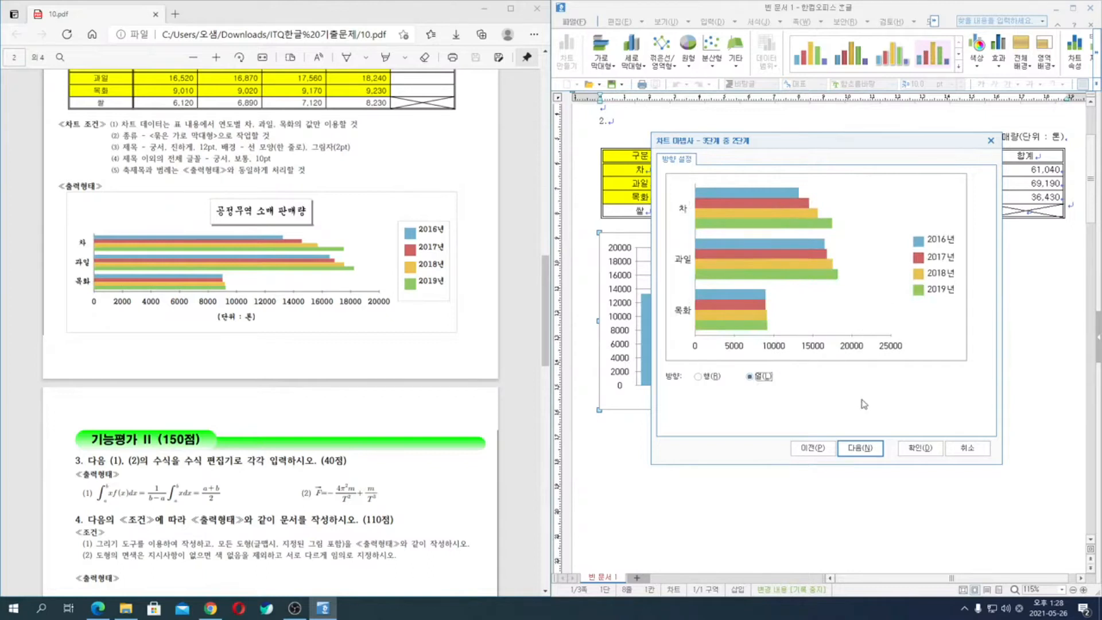
click(860, 448)
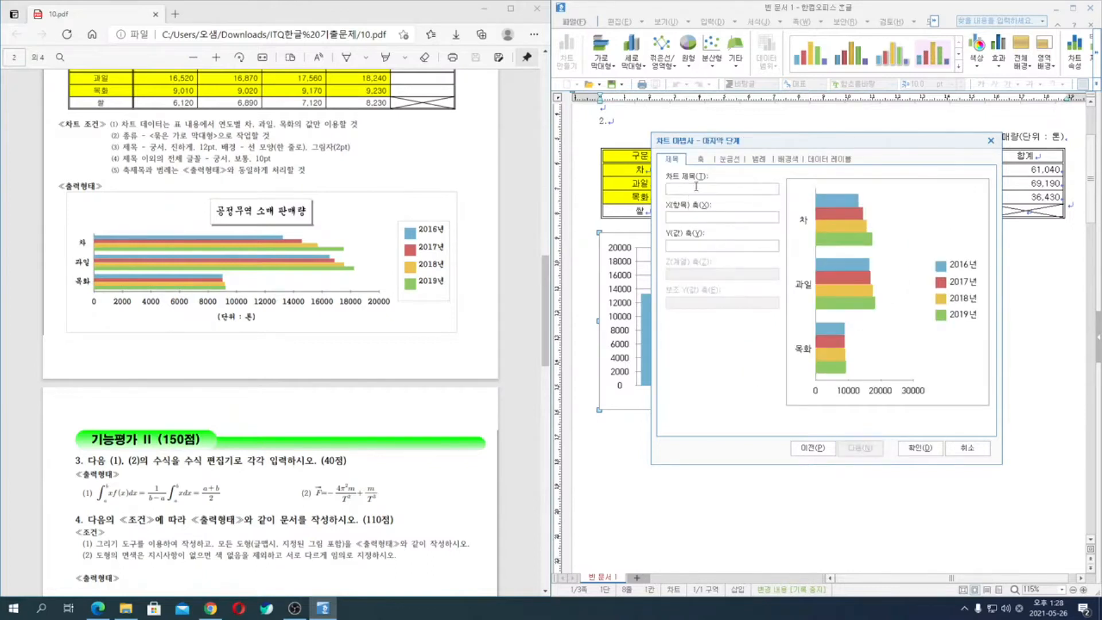
- Give the chart the title "공정무역 쇄 판매량" and the value axis title "(단위 : 톤)", and finish the wizard
text(공정무역 쇄 판매량)
key(Tab)
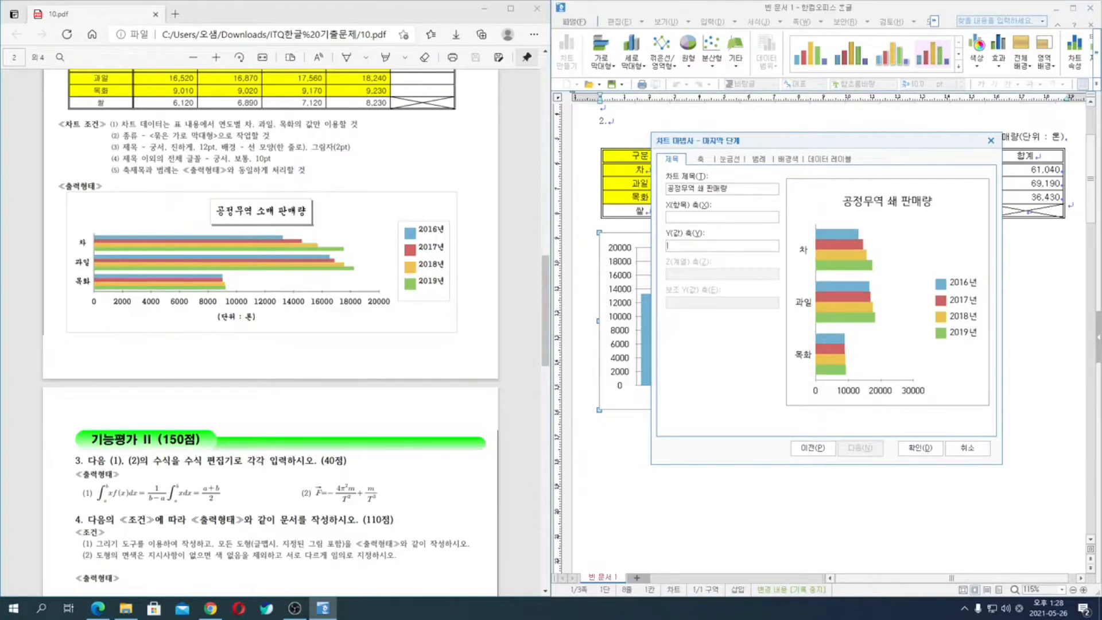
text(단우)
click(920, 448)
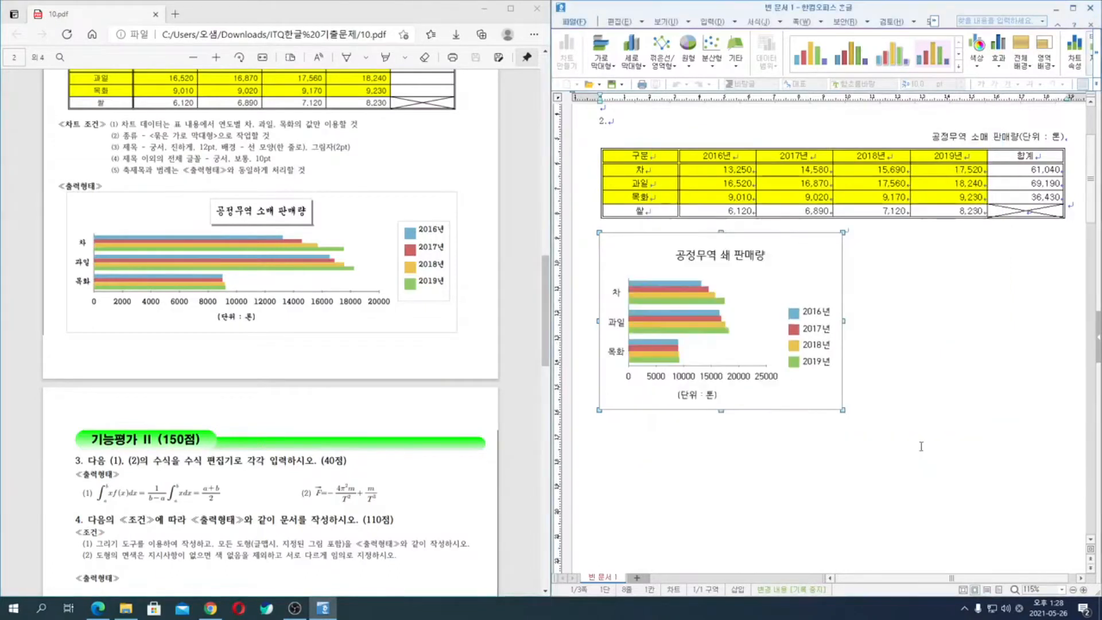
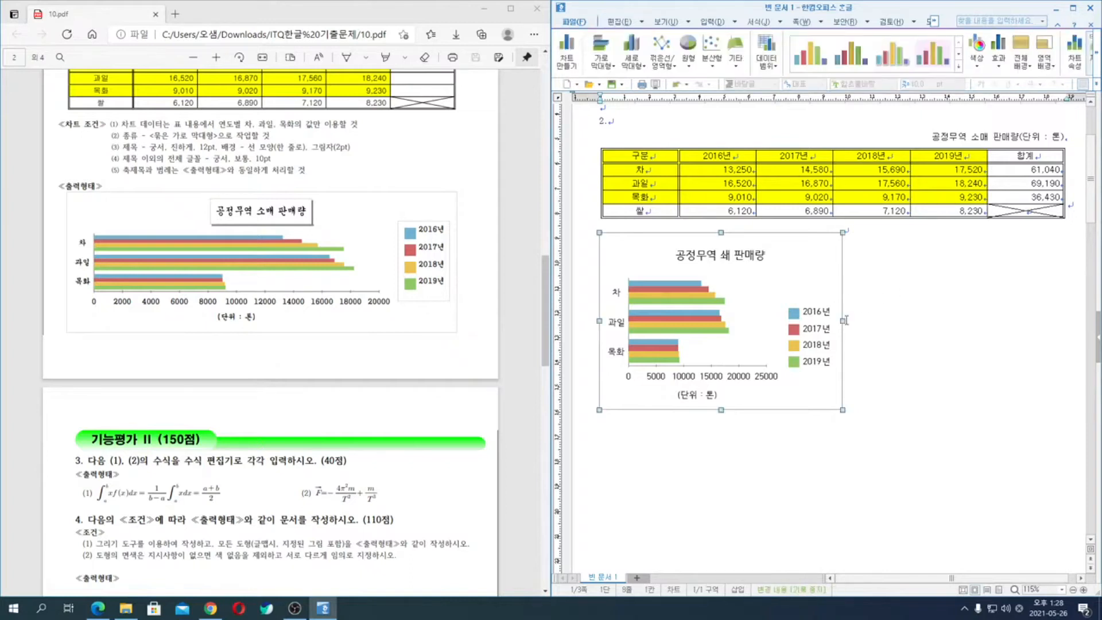
- Widen the chart so that its right edge lines up with the right edge of the table above
drag(843, 320, 1065, 322)
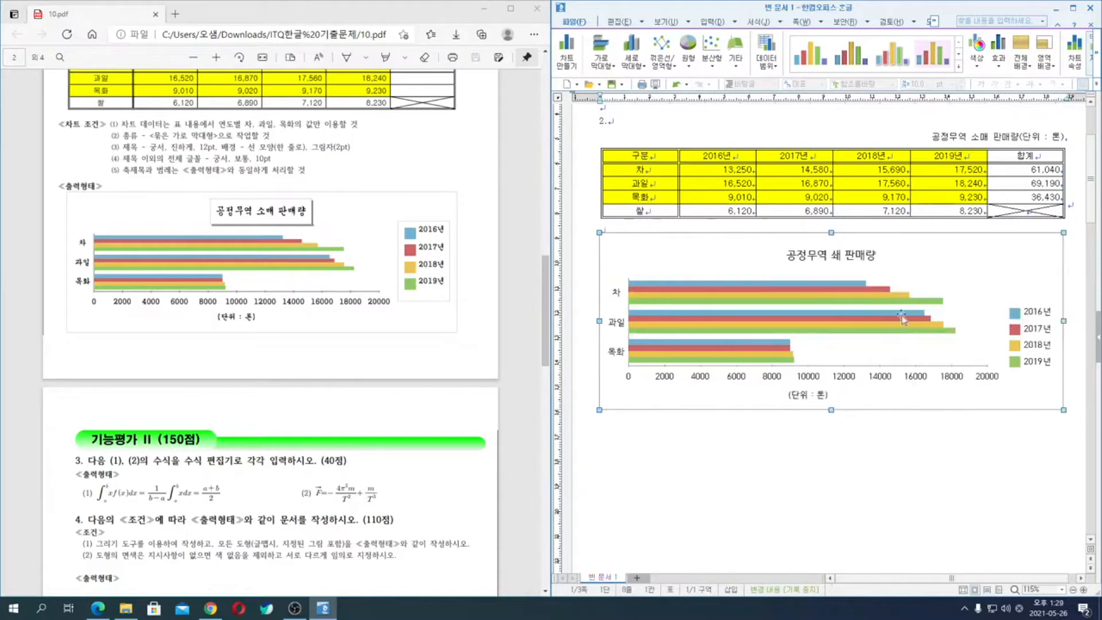
right_click(626, 251)
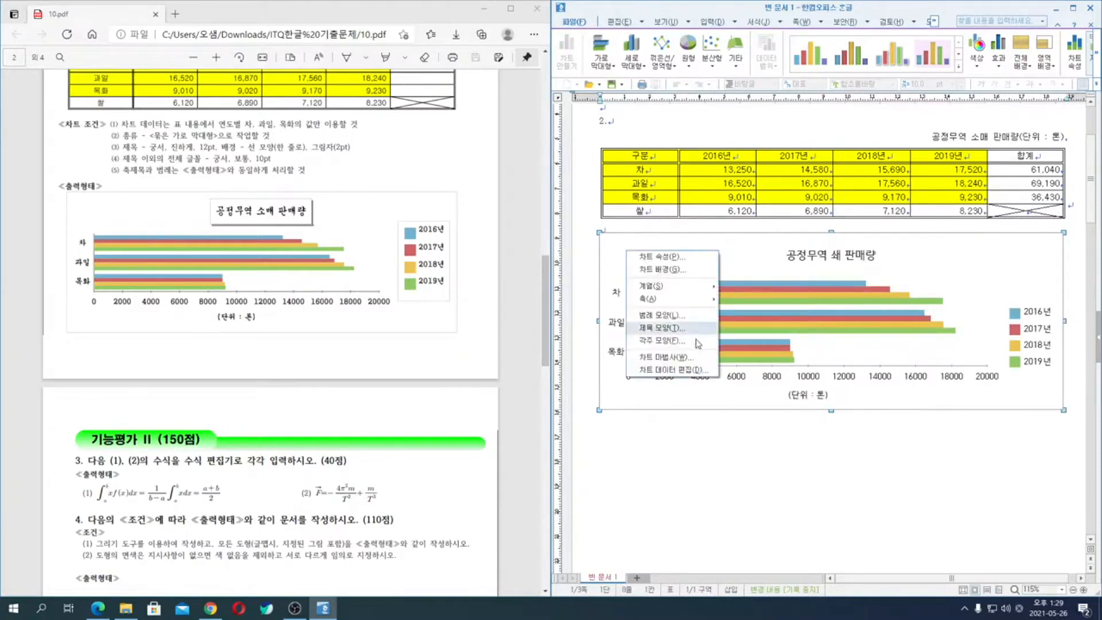
click(1008, 248)
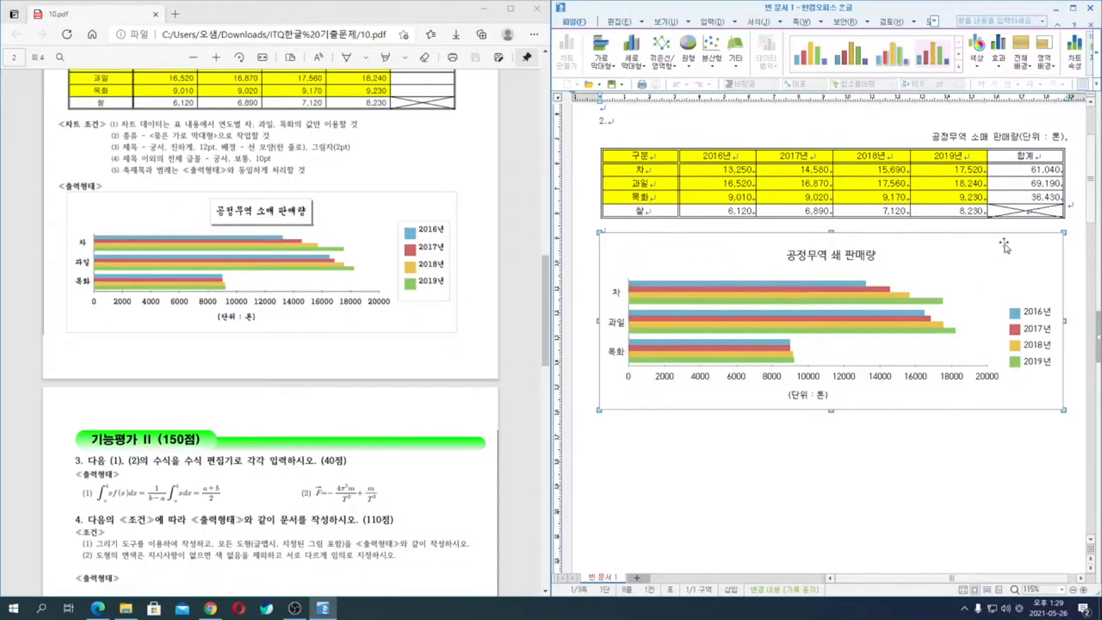
double_click(840, 259)
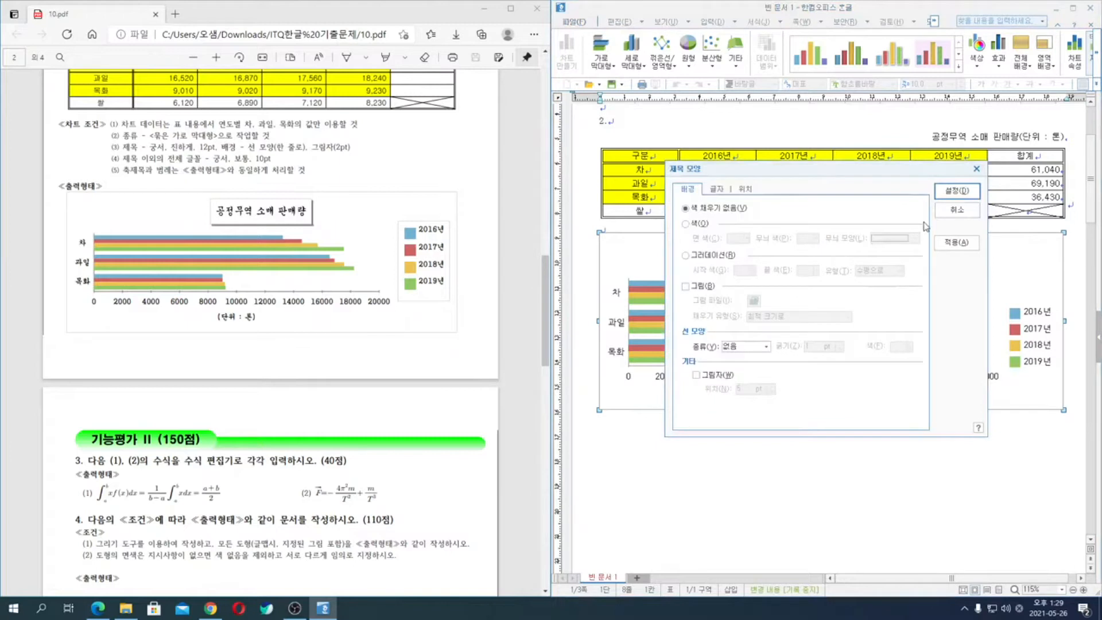
click(959, 211)
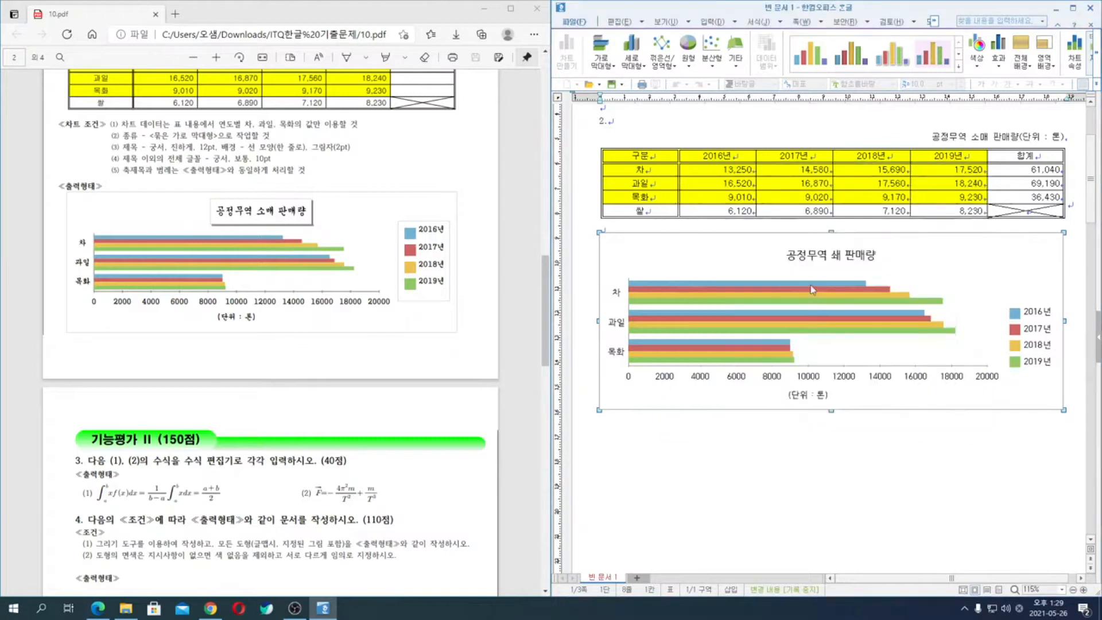
- Correct the chart title's text to "공정무역 소매 판매량" in its title properties
double_click(837, 259)
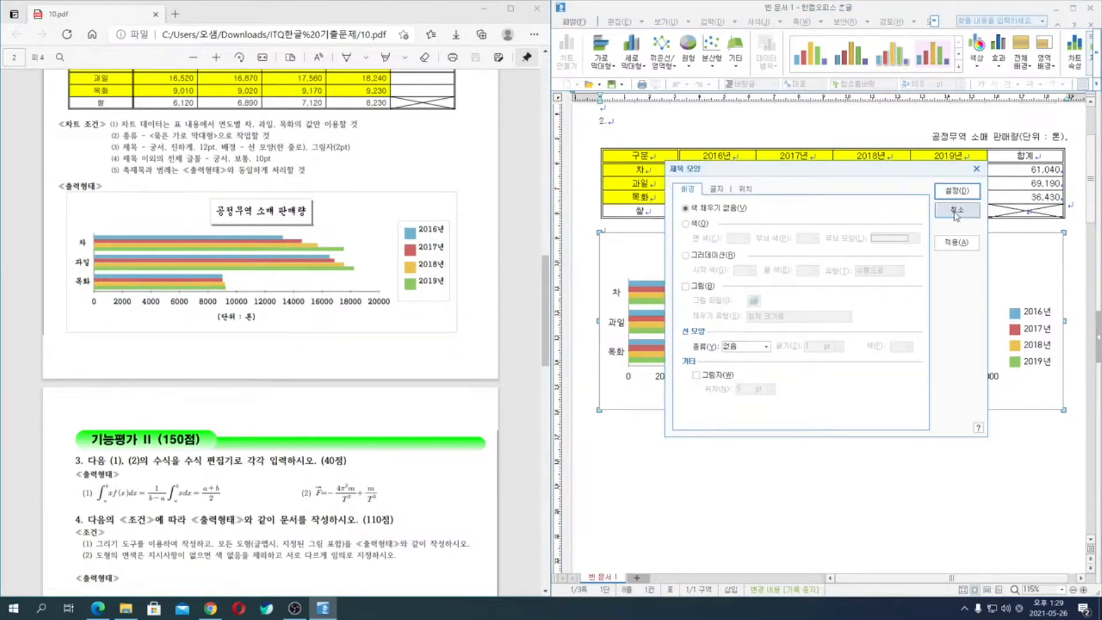
click(718, 189)
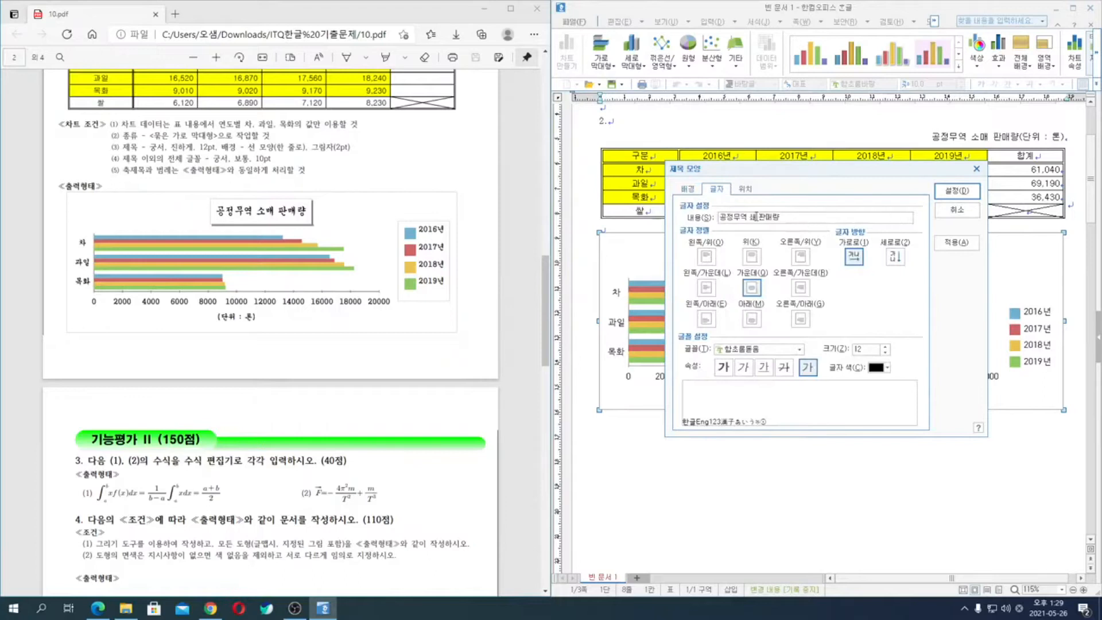
key(BackSpace)
text(소매)
- Give the chart title a single-line border (한 줄로) and a shadow with a 2 pt offset
click(688, 189)
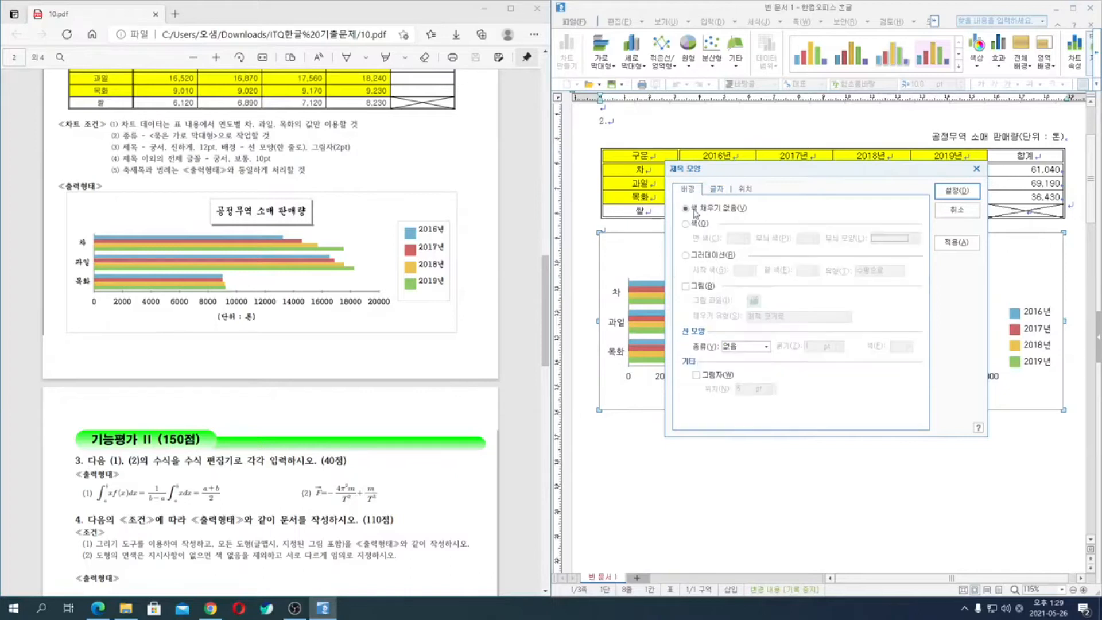
click(754, 348)
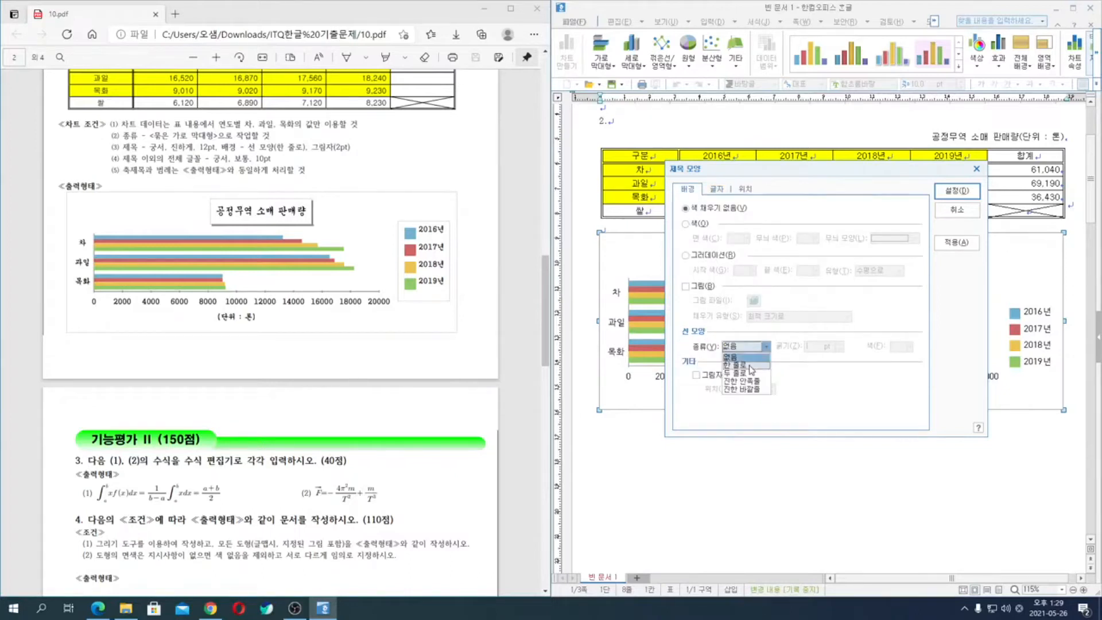
click(746, 365)
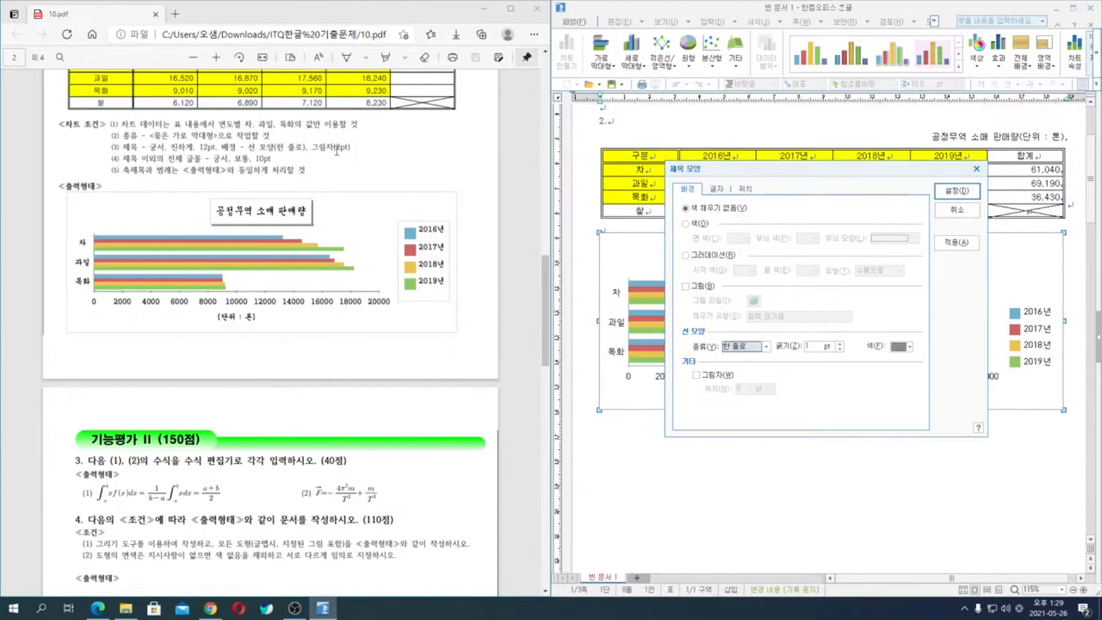
click(719, 375)
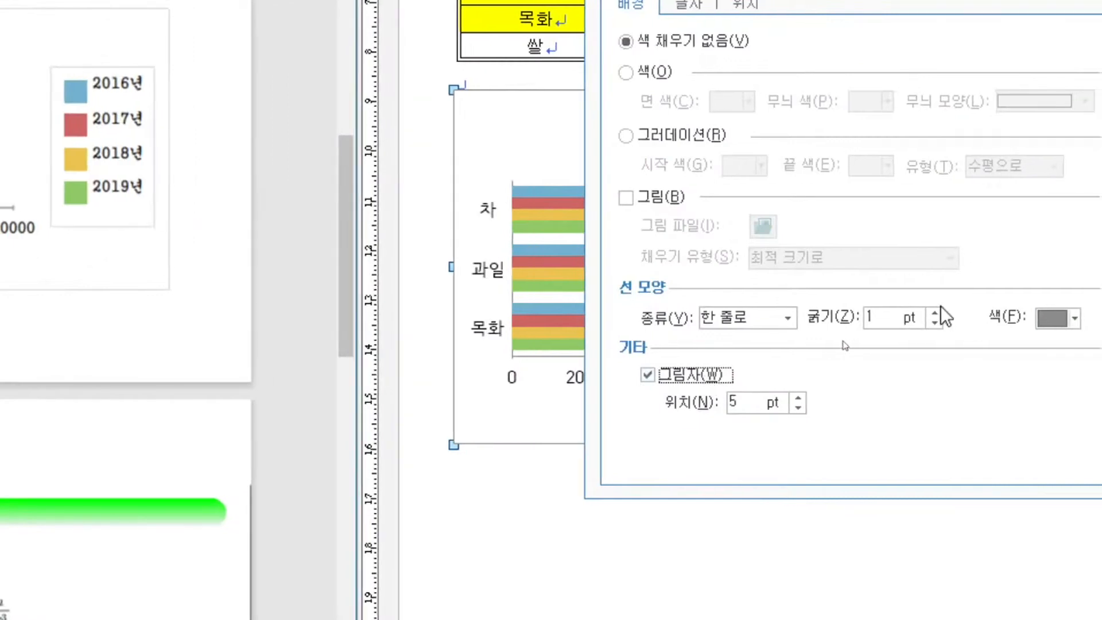
click(801, 411)
click(801, 412)
click(800, 412)
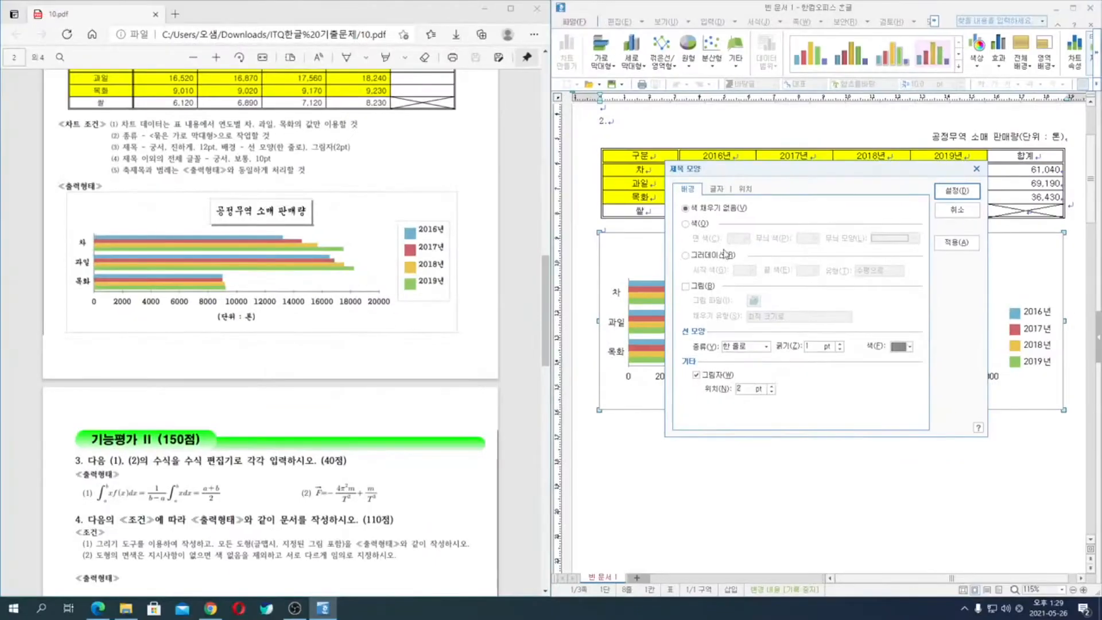
- Set the chart title's font to bold 궁서 and apply the title settings
click(717, 190)
click(754, 350)
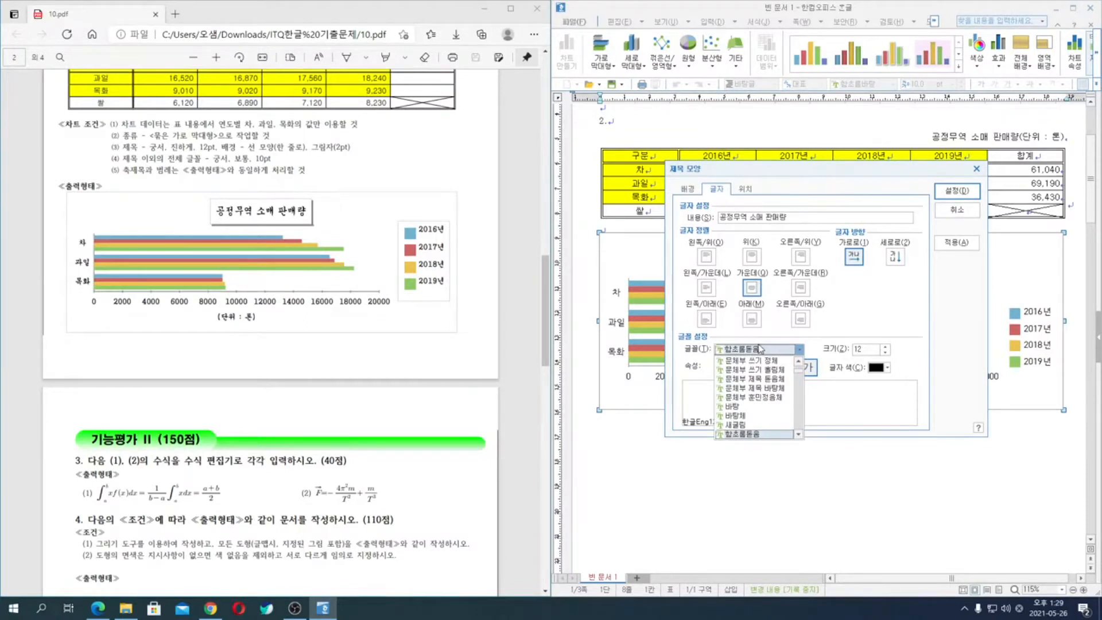
text(궁서)
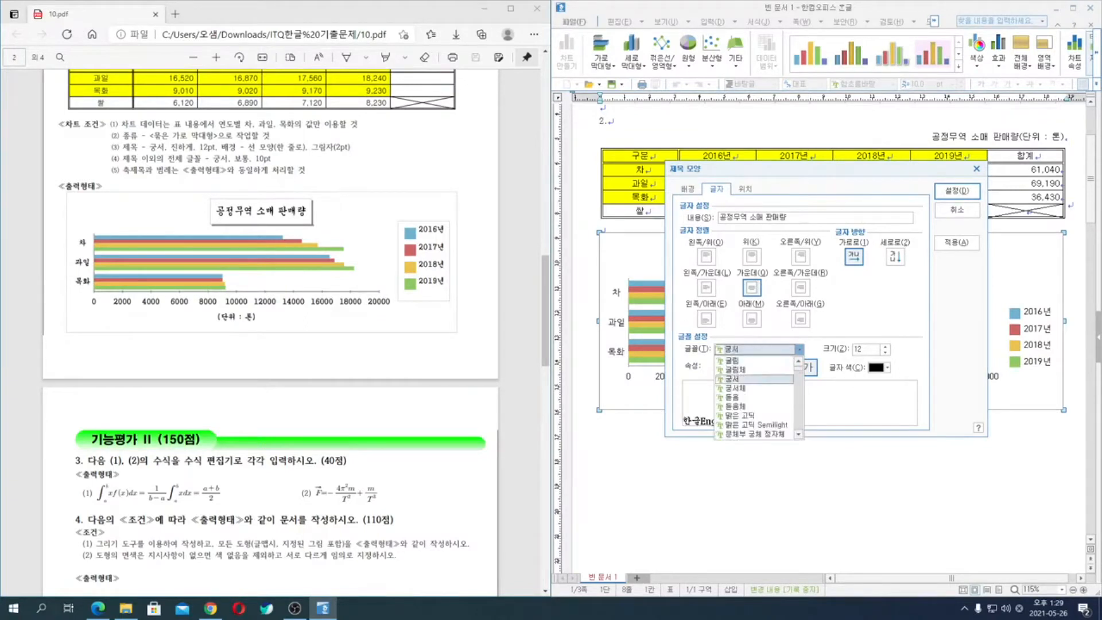
click(761, 348)
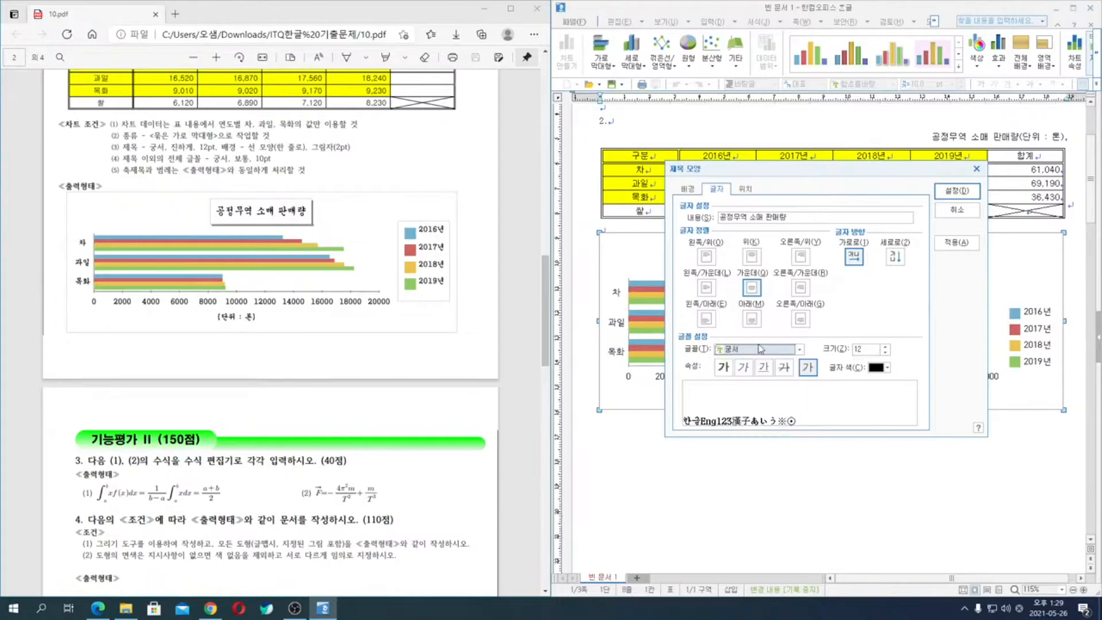
click(722, 367)
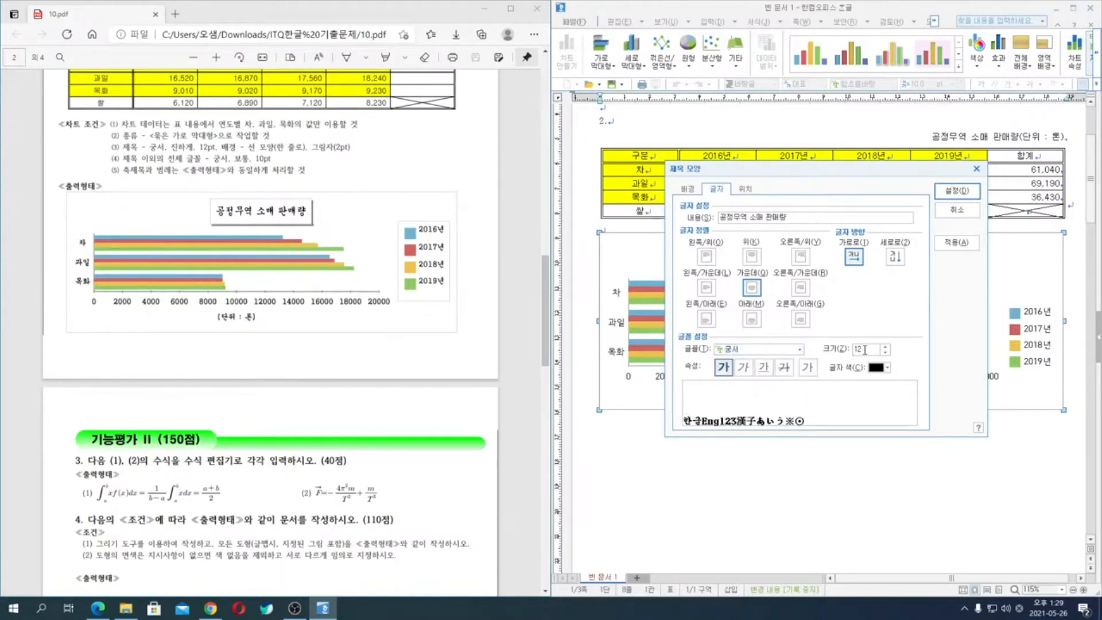
click(961, 193)
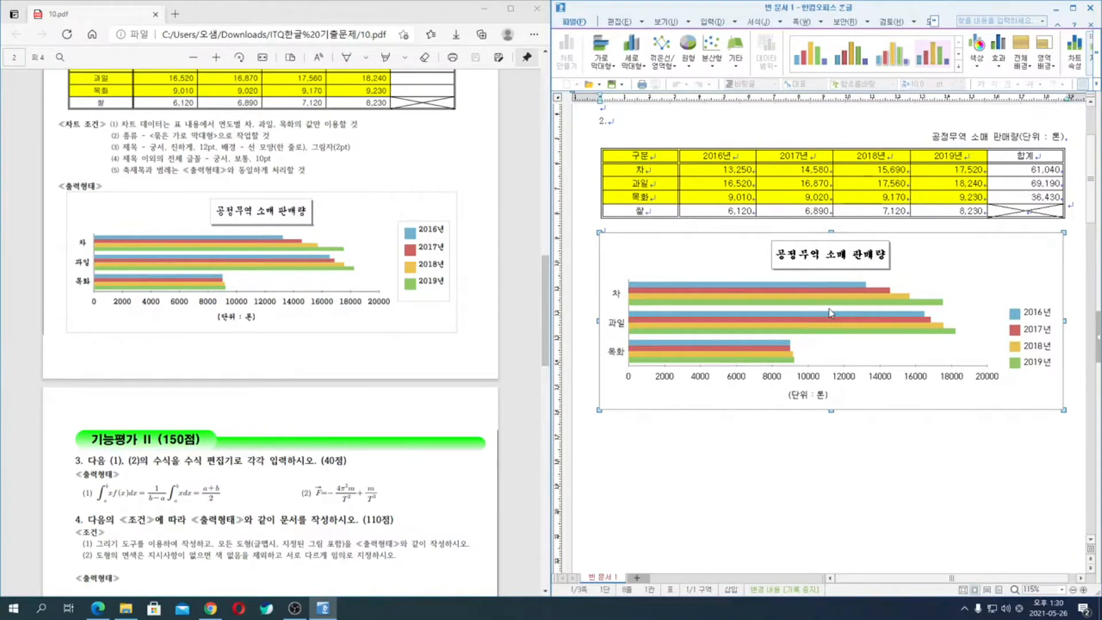
- Set the category axis labels (차, 과일, 목화) to the 궁서 font at 10 pt
double_click(620, 331)
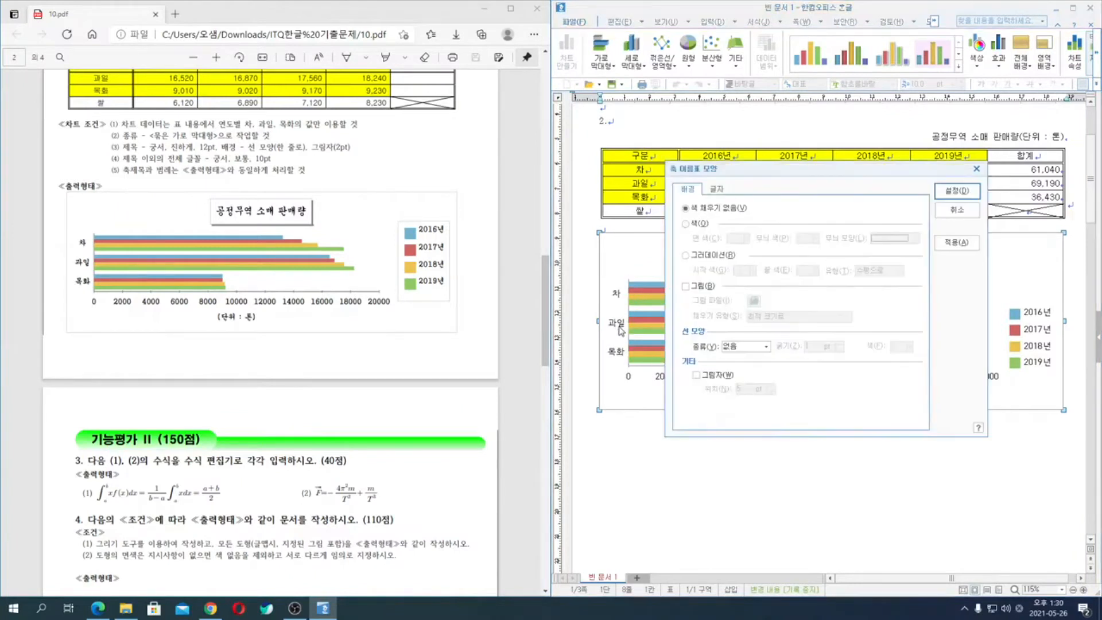
click(717, 189)
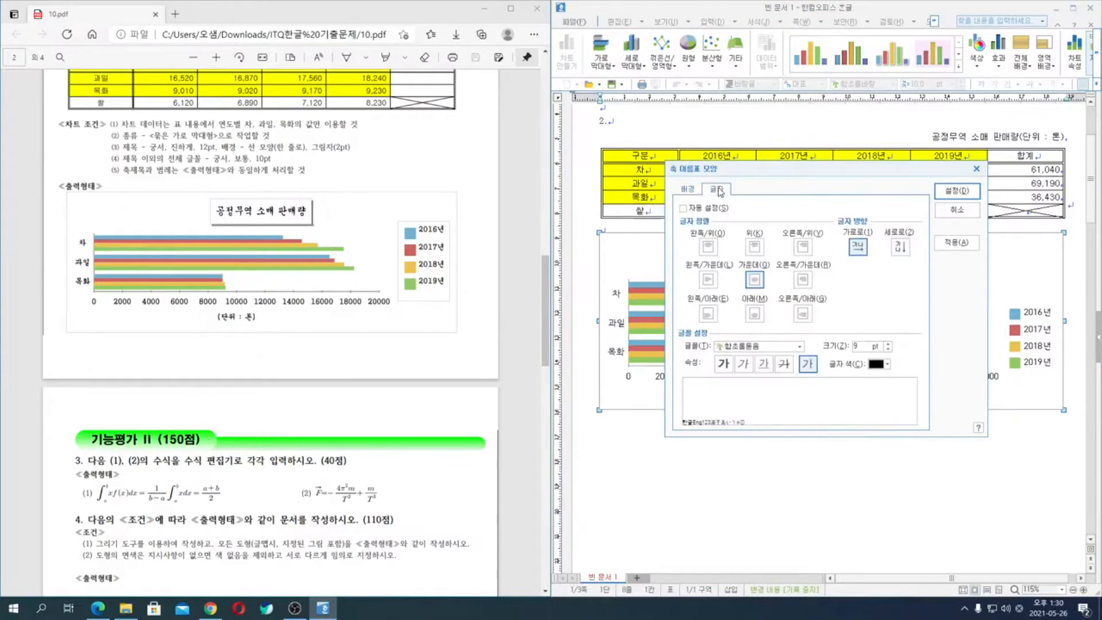
click(761, 347)
text(궁서)
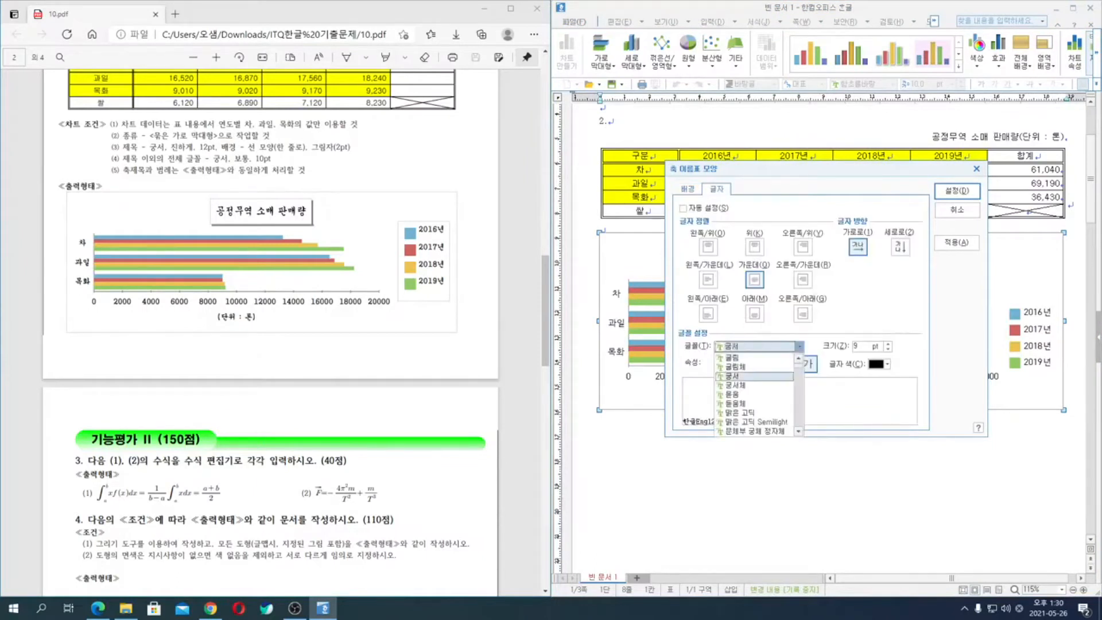
key(Return)
key(Tab)
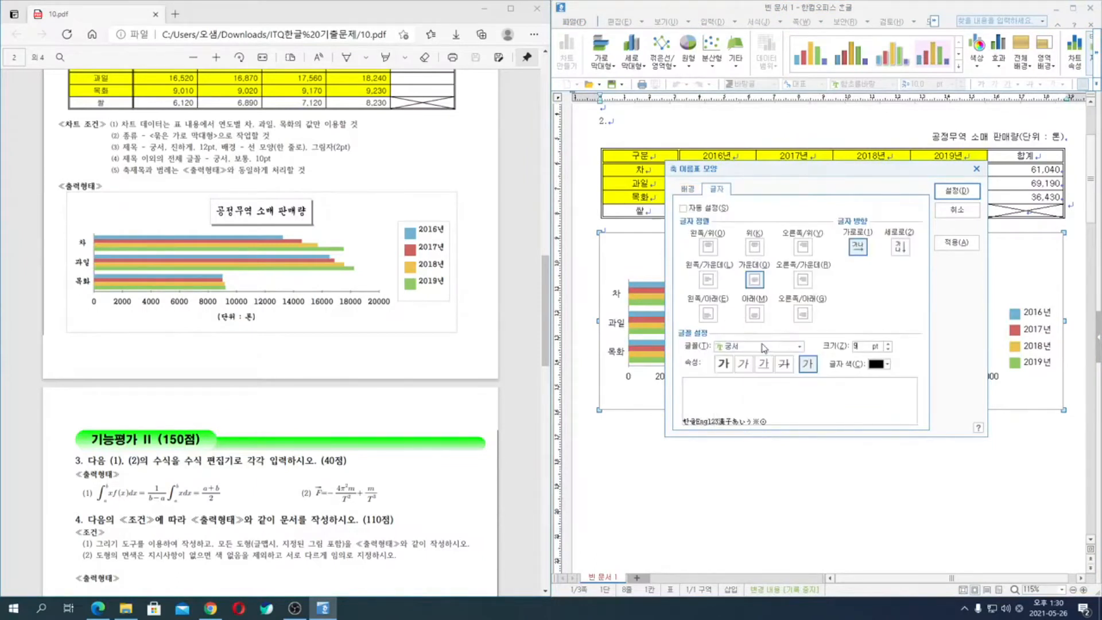
text(10)
click(957, 192)
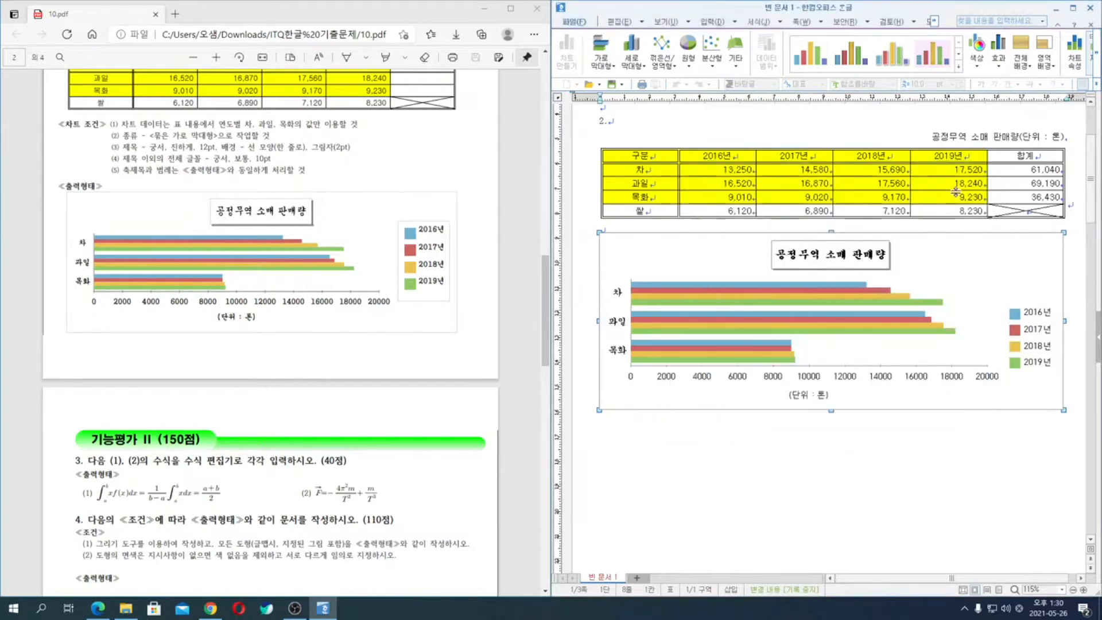
- Set the value axis's number labels to the 궁서 font at 10 pt
double_click(818, 382)
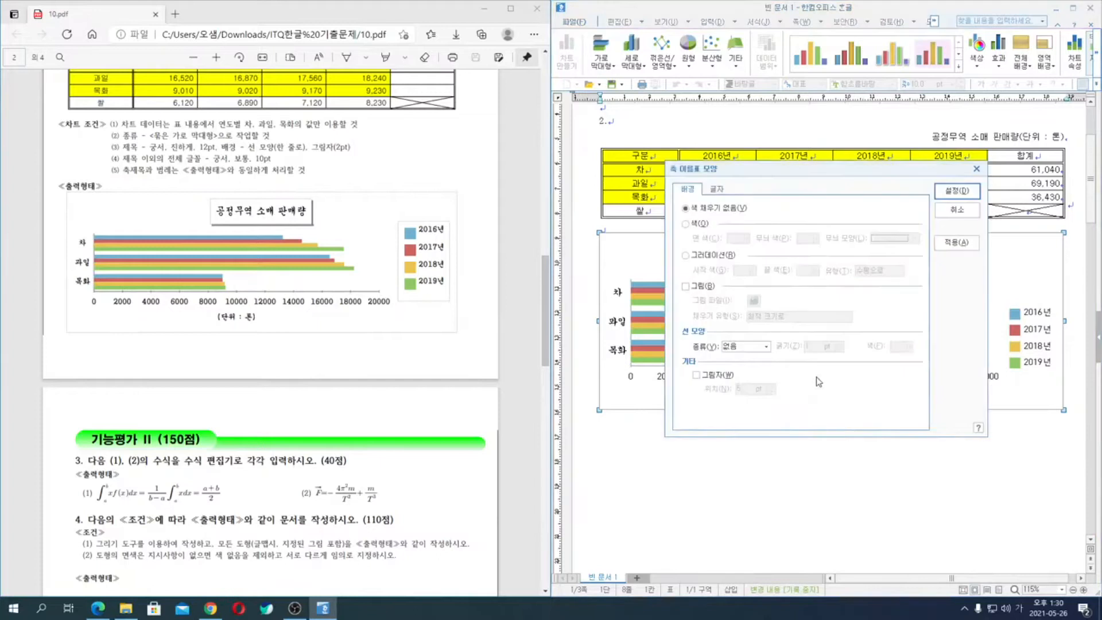
click(717, 190)
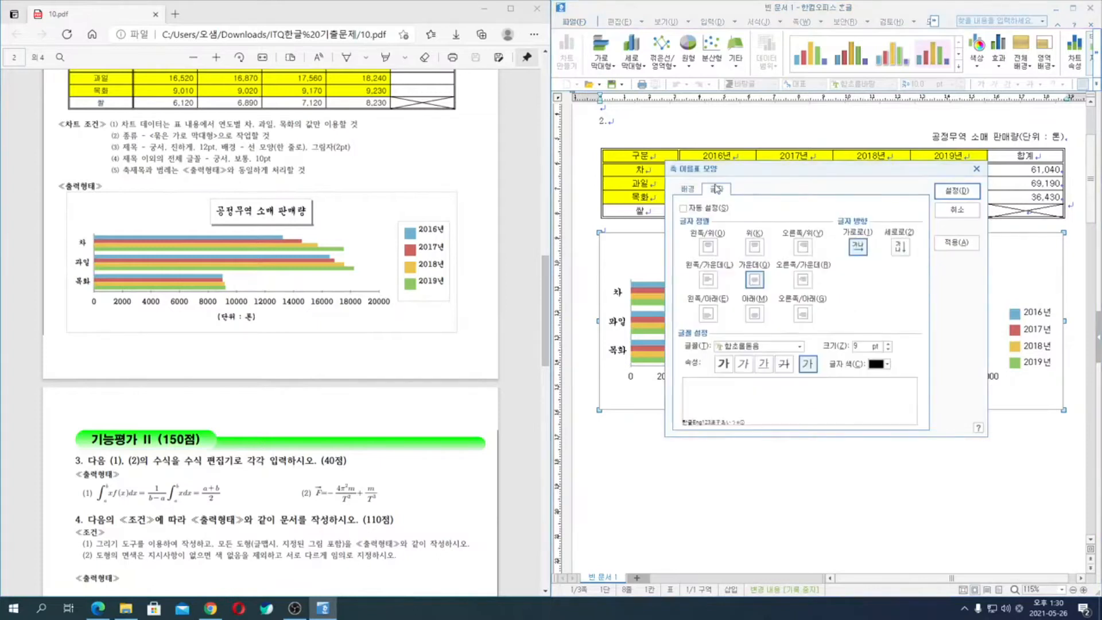
click(751, 346)
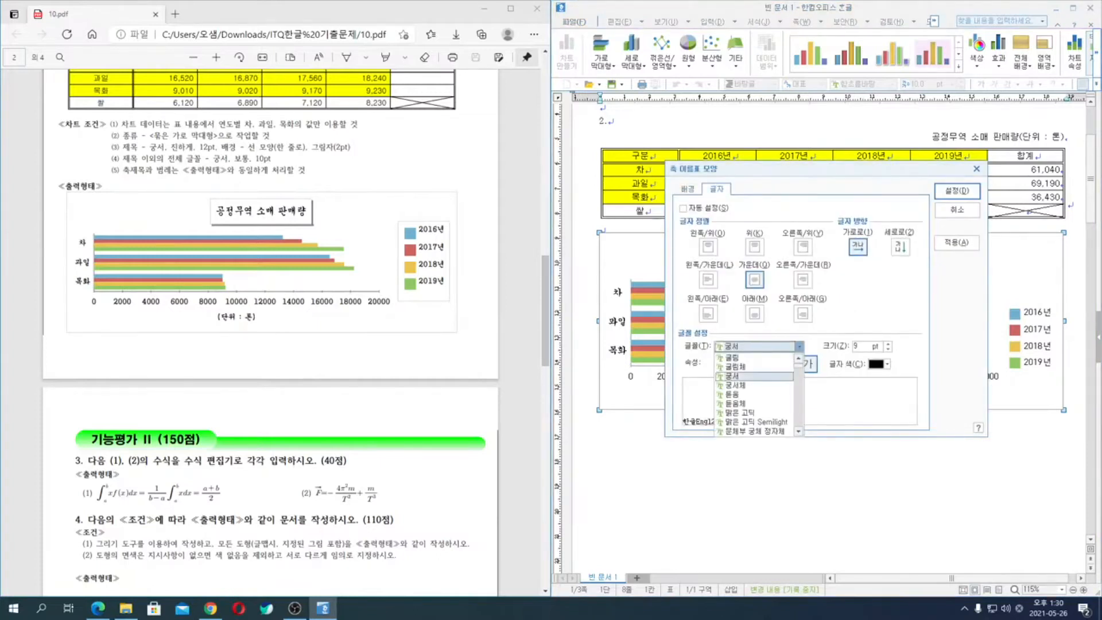
click(732, 376)
key(Tab)
text(10)
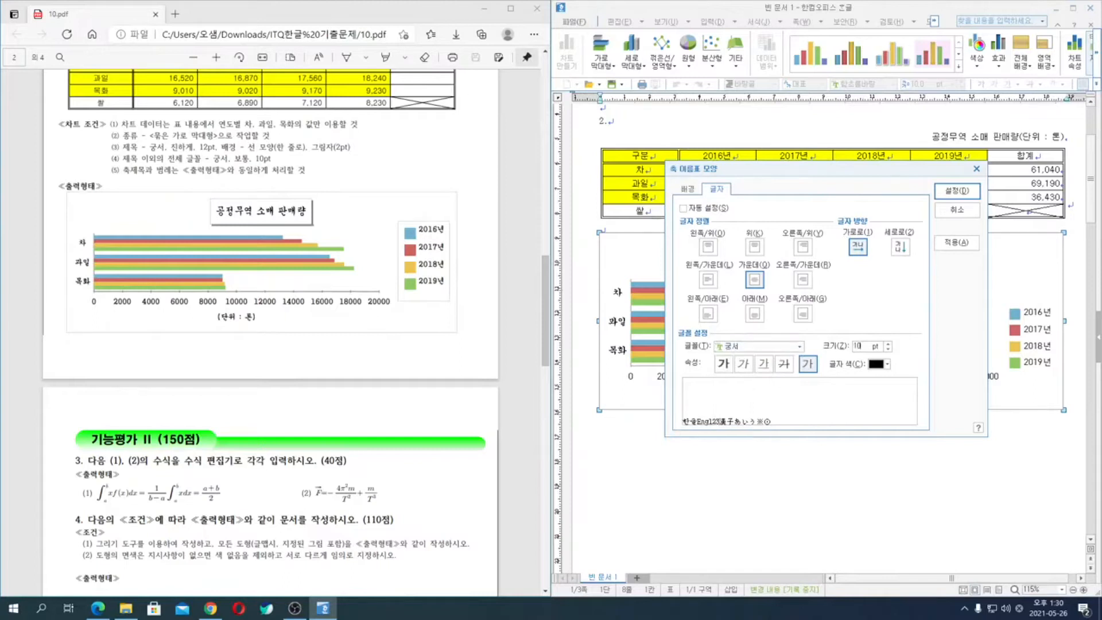
key(Return)
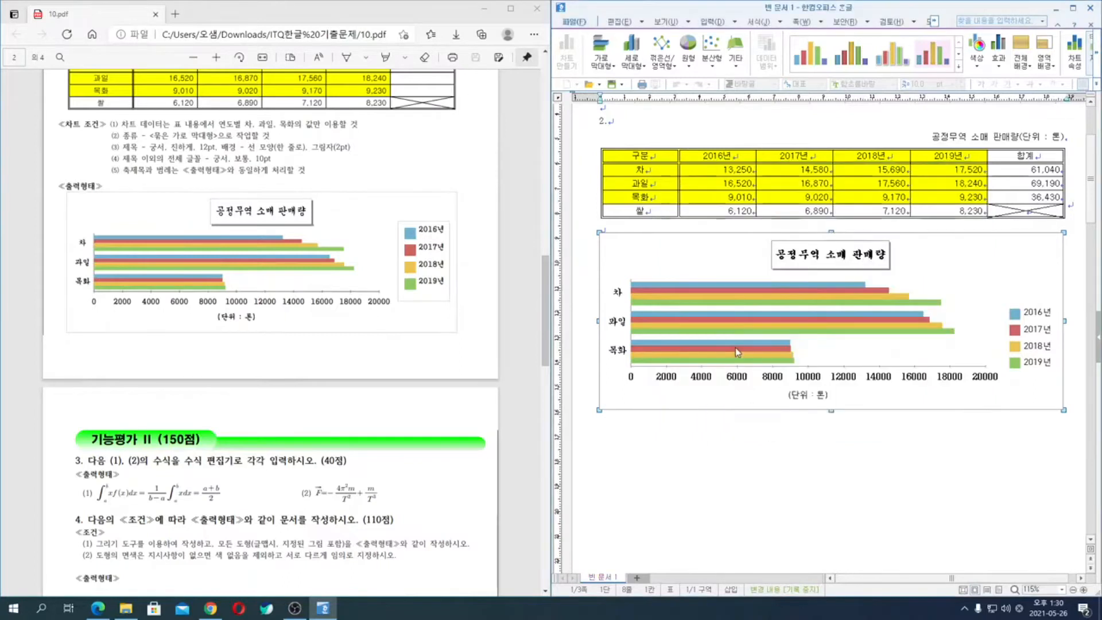
- Set the axis title "(단위 : 톤)" to the 궁서 font at size 10
double_click(824, 395)
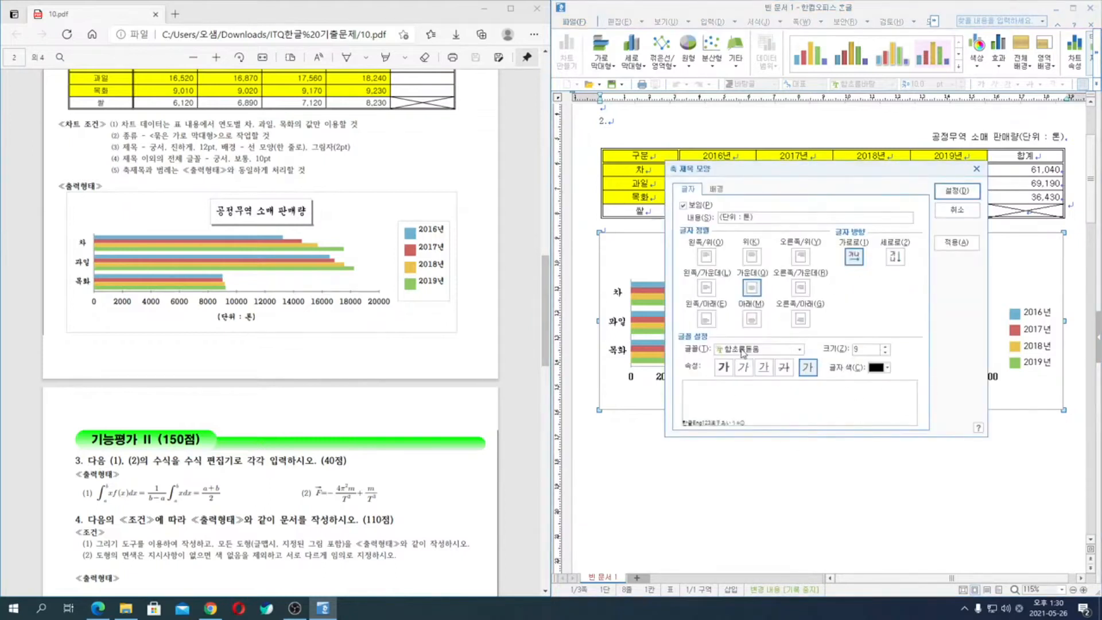
click(730, 349)
text(궁서)
key(Return)
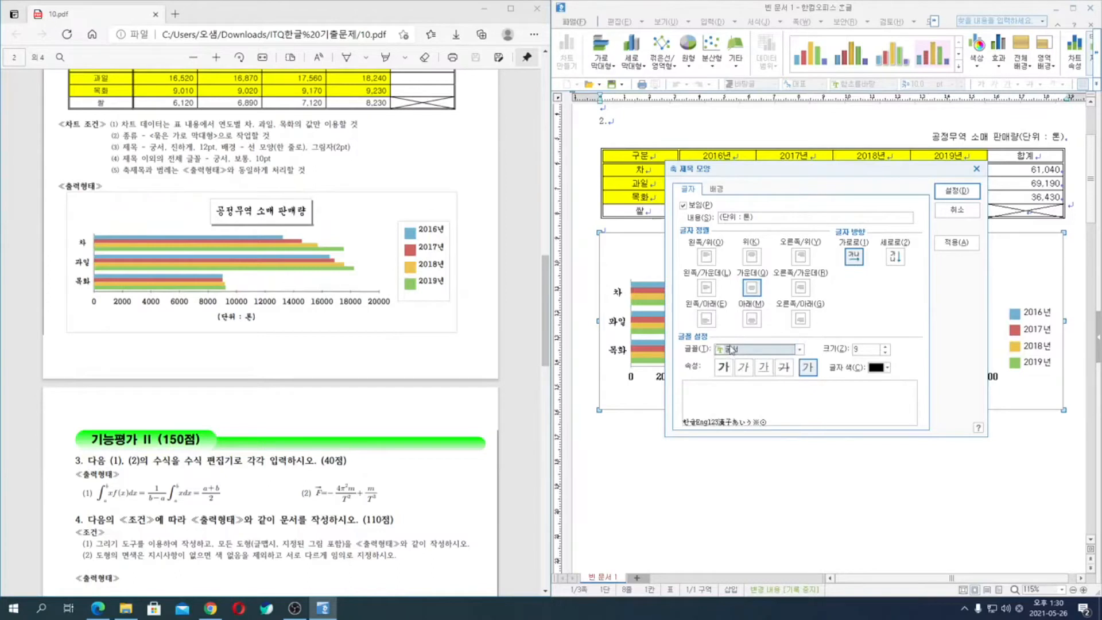
key(alt+z)
text(10)
key(Return)
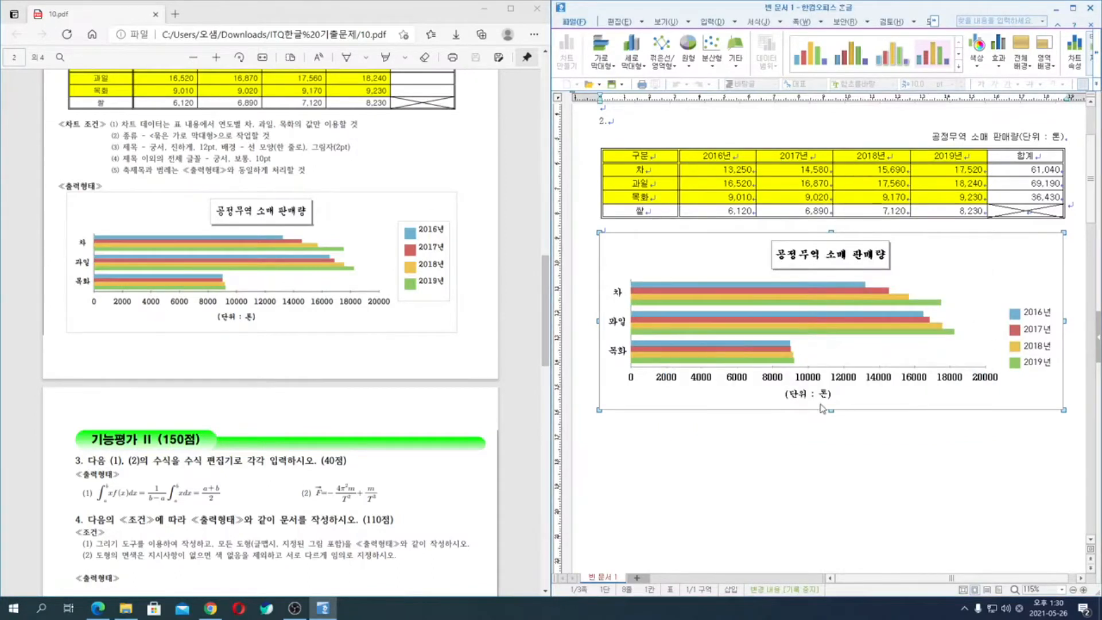
- Give the chart legend a single-line border (한 줄로) and set its font to 궁서
double_click(1036, 336)
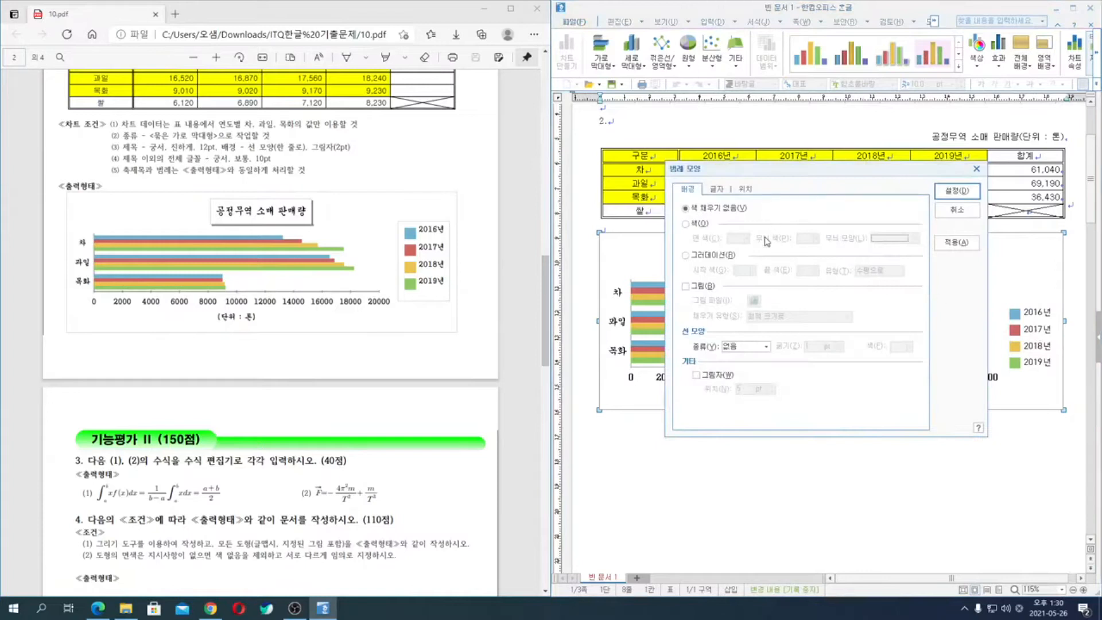
click(746, 347)
click(746, 366)
click(719, 189)
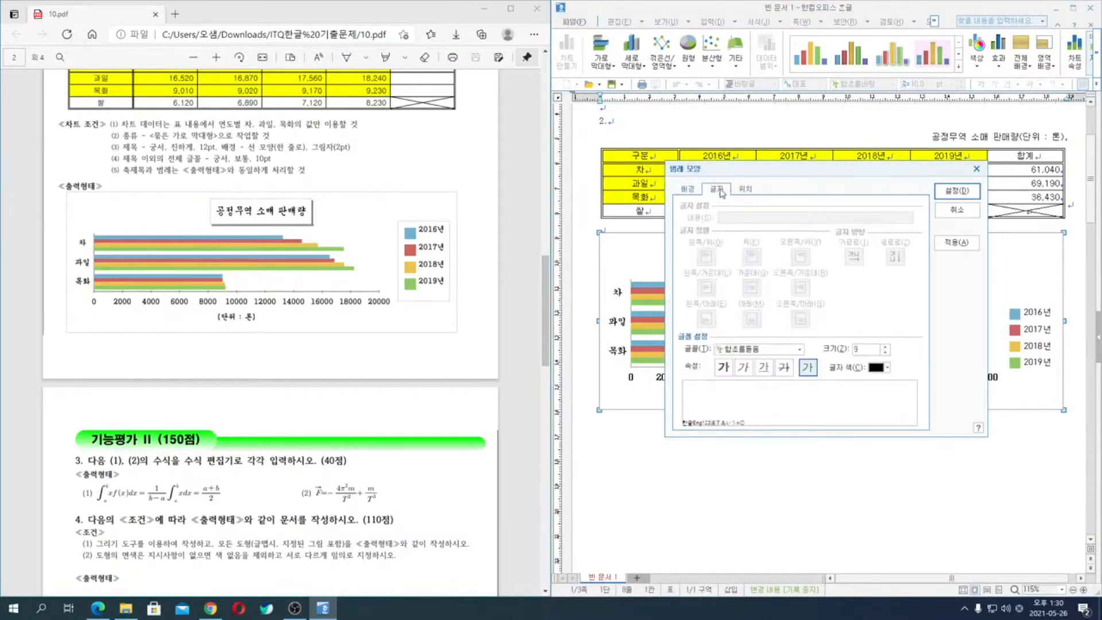
click(740, 352)
text(궁서)
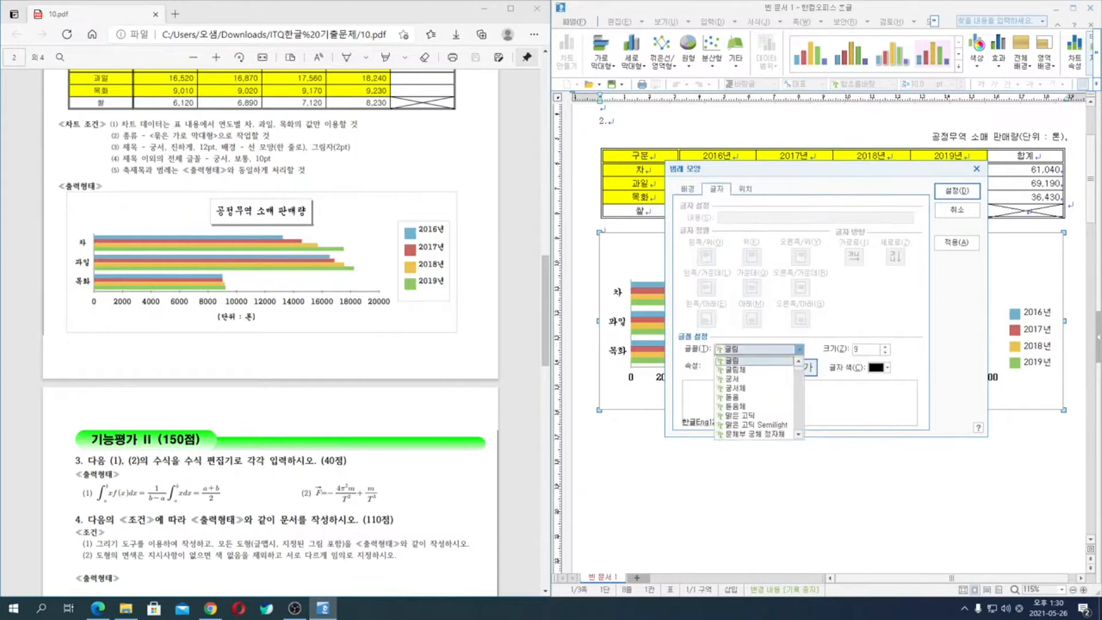
key(Return)
key(Tab)
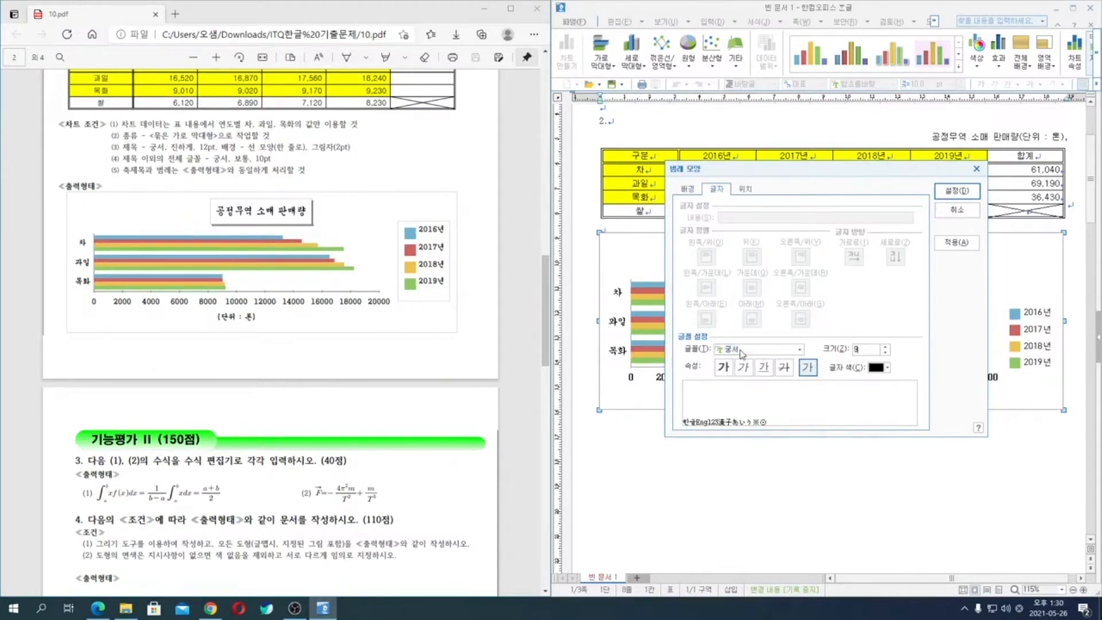
key(Return)
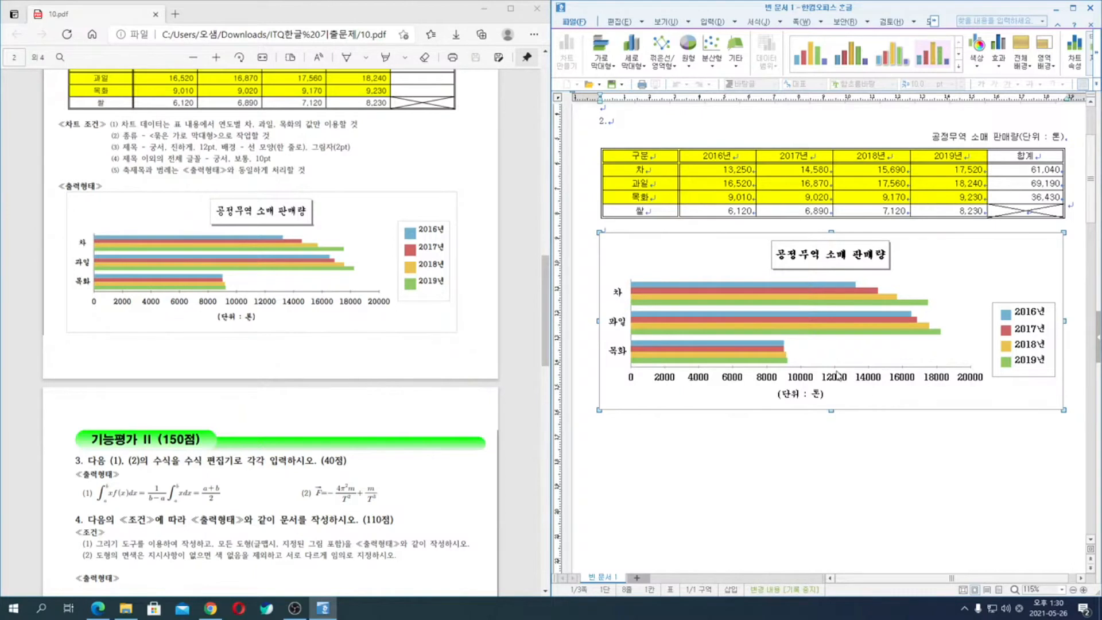
- Check the line and gridline settings of the chart's value axis (축 모양) and leave them without applying anything
click(836, 368)
click(835, 368)
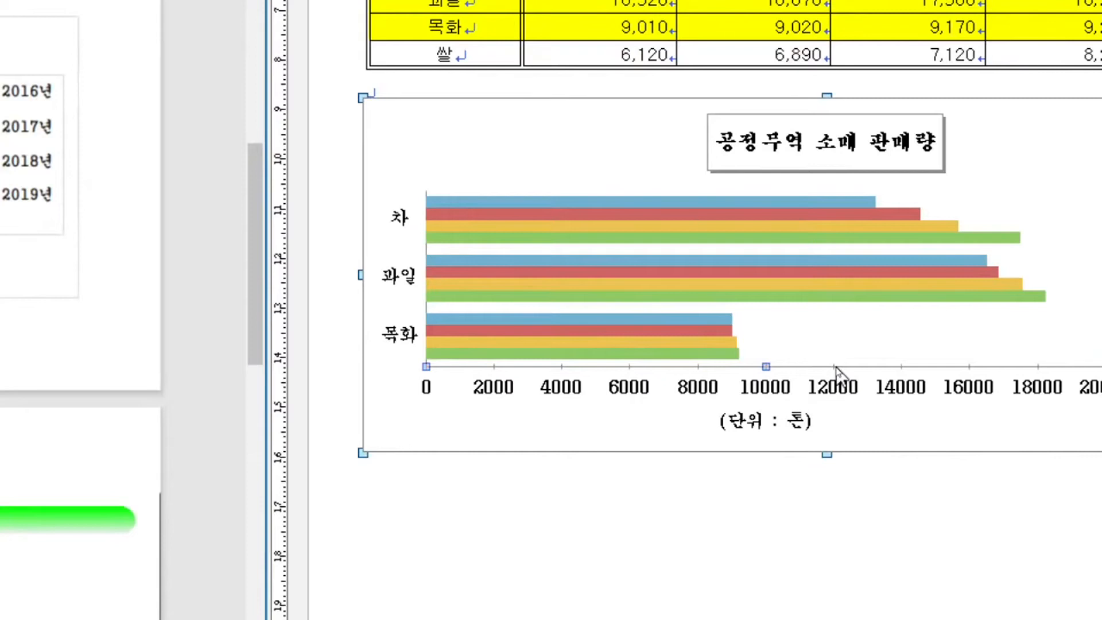
double_click(836, 369)
click(836, 368)
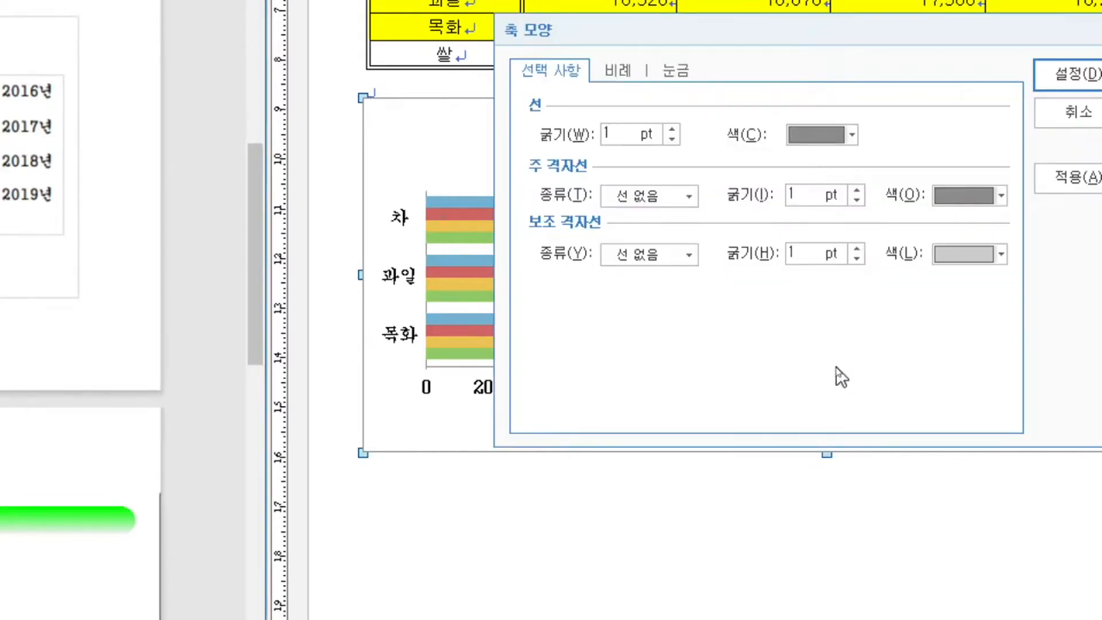
key(Escape)
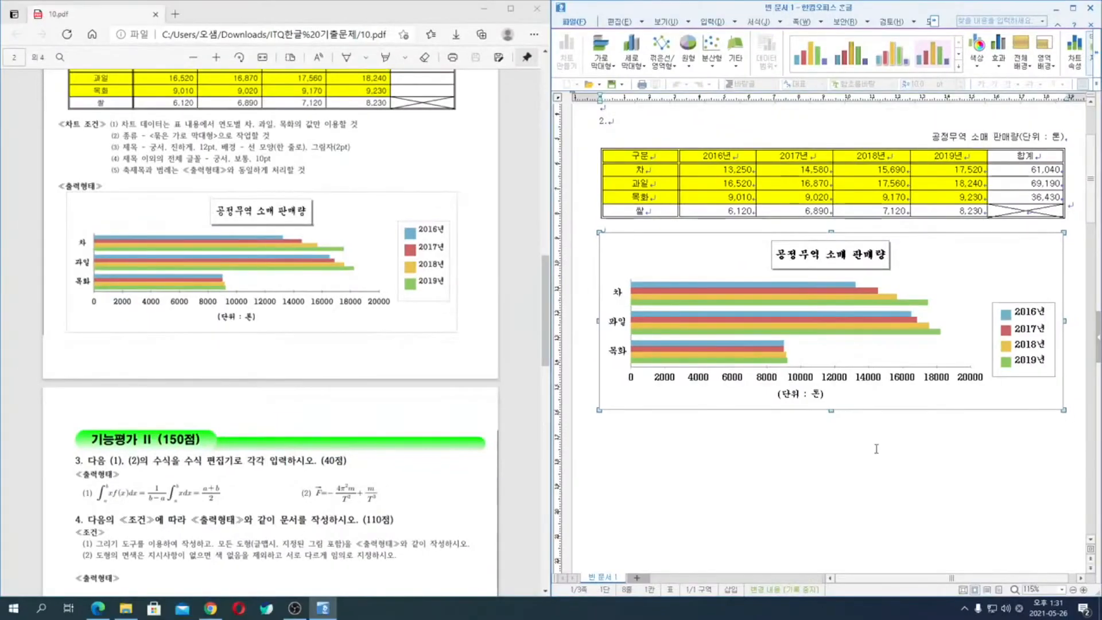
- Save the document as an hwp file in the ITQ folder, named with the examinee number, a hyphen and the examinee's name
click(727, 475)
scroll(728, 475, down, 10)
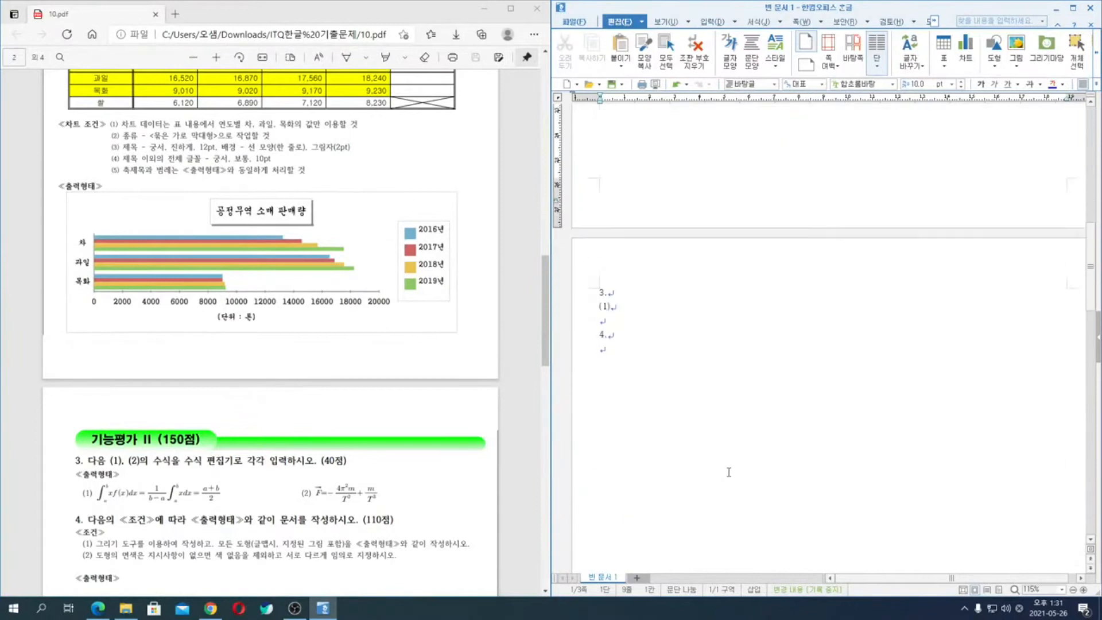
click(728, 472)
key(alt+s)
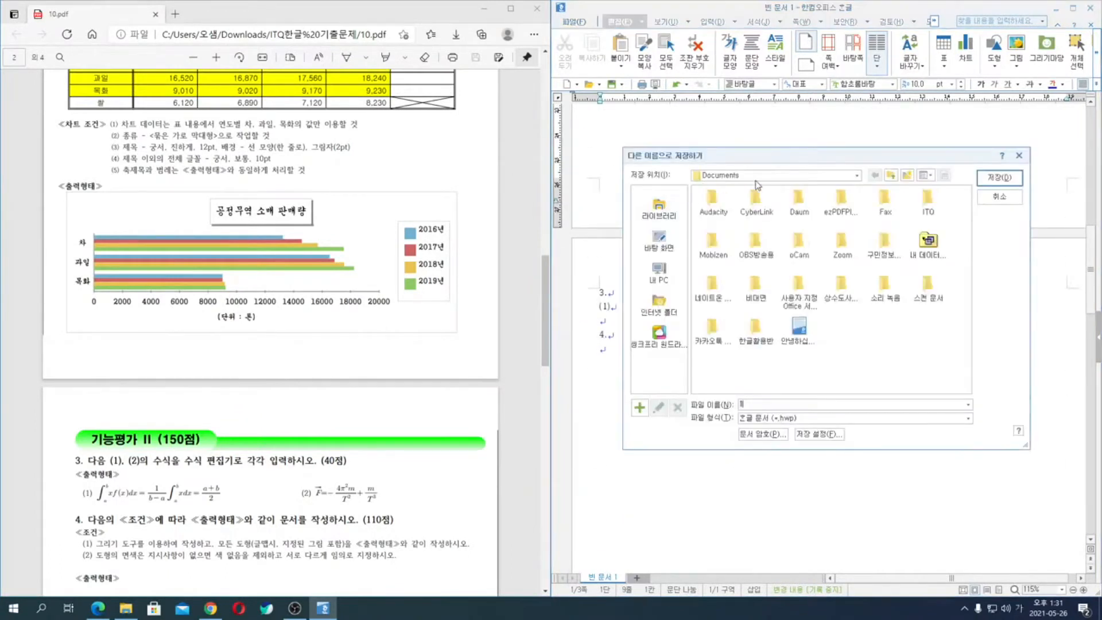
double_click(928, 202)
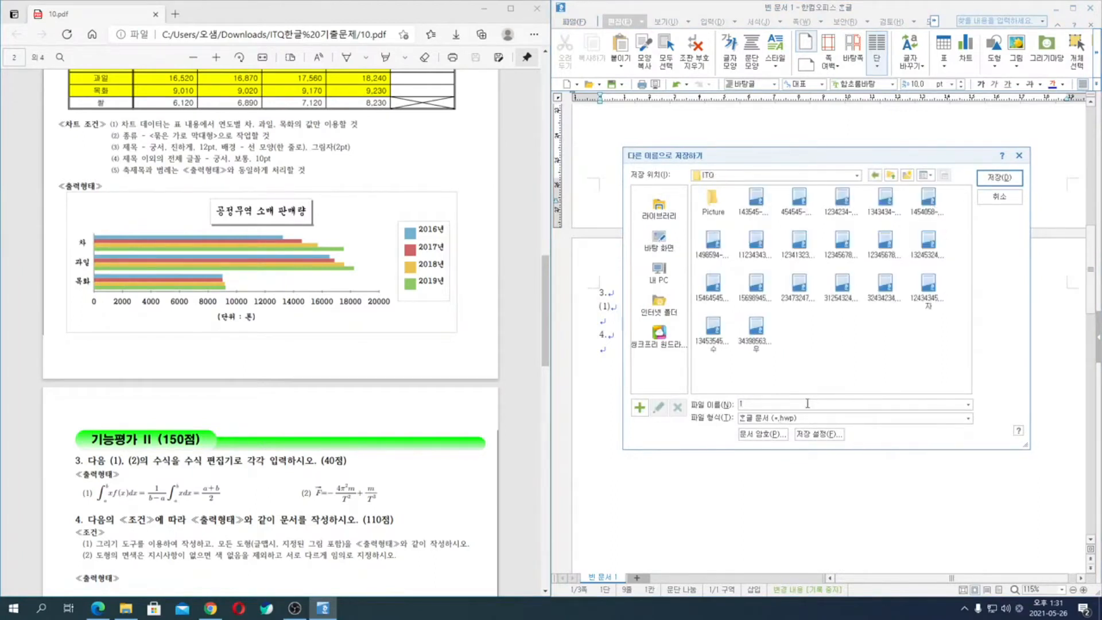
key(Return)
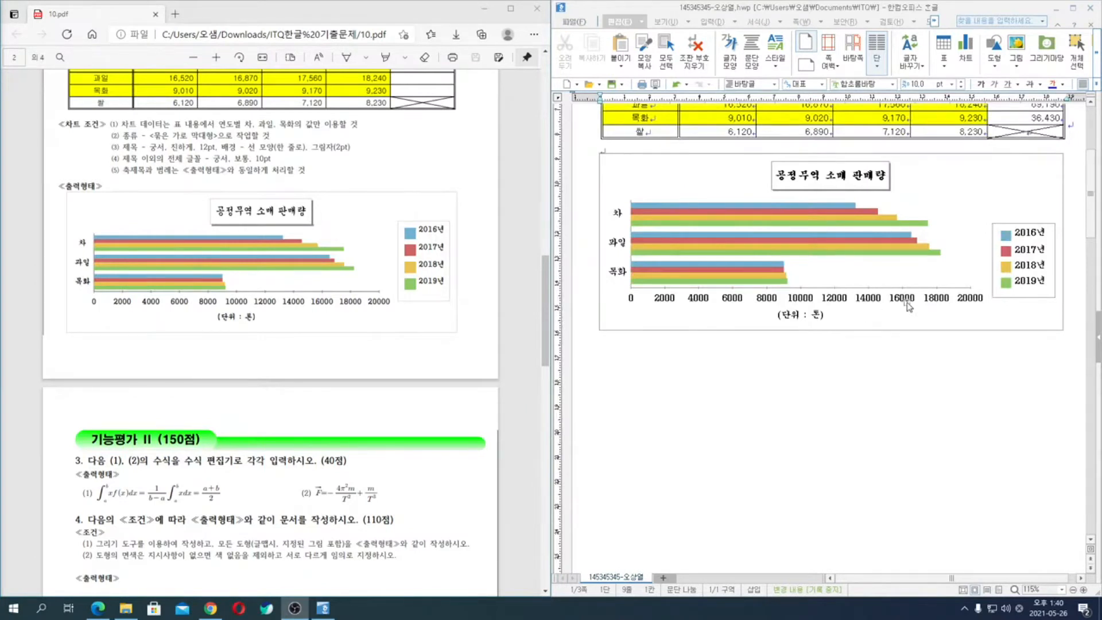
- Add a space after "(1)" under question 3 and open the equation editor (수식 편집기) there
scroll(908, 278, up, 1)
scroll(908, 278, down, 3)
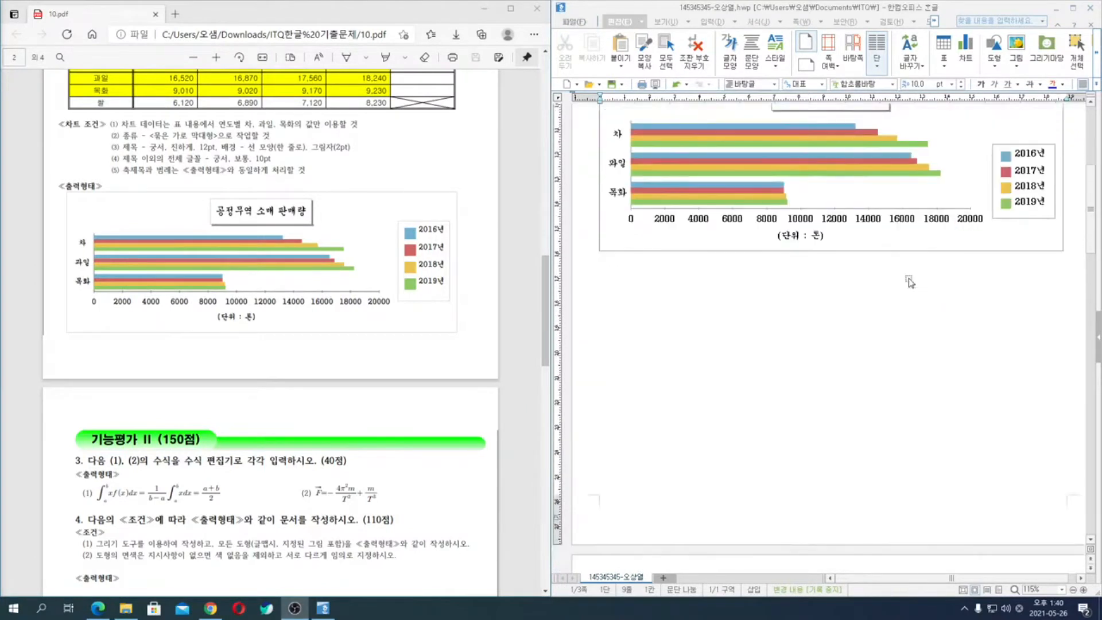
scroll(431, 420, down, 4)
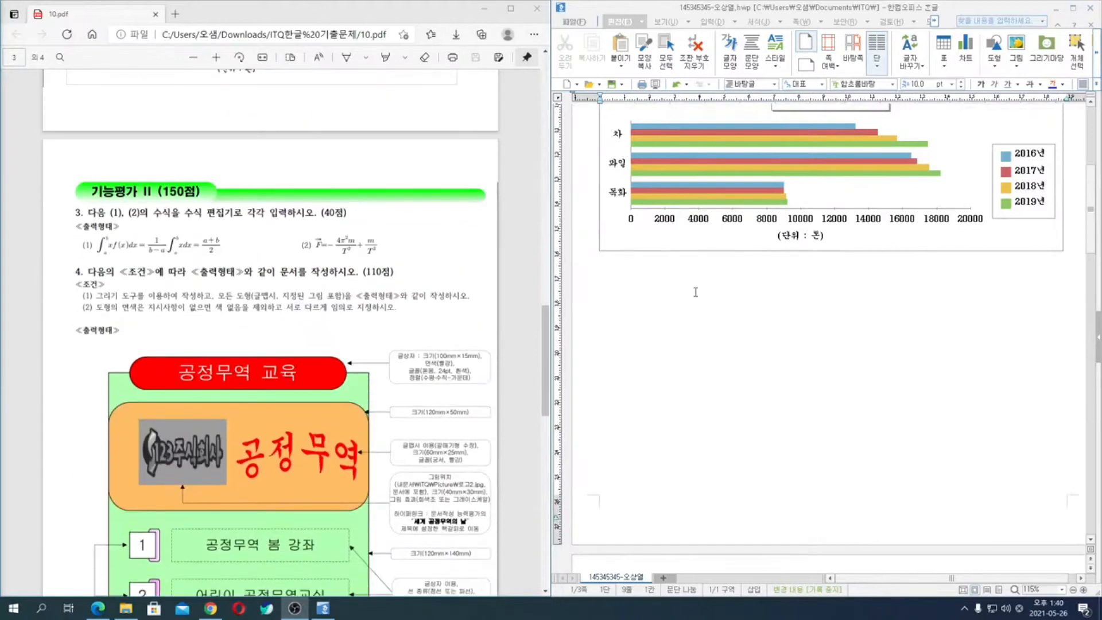
scroll(703, 358, down, 5)
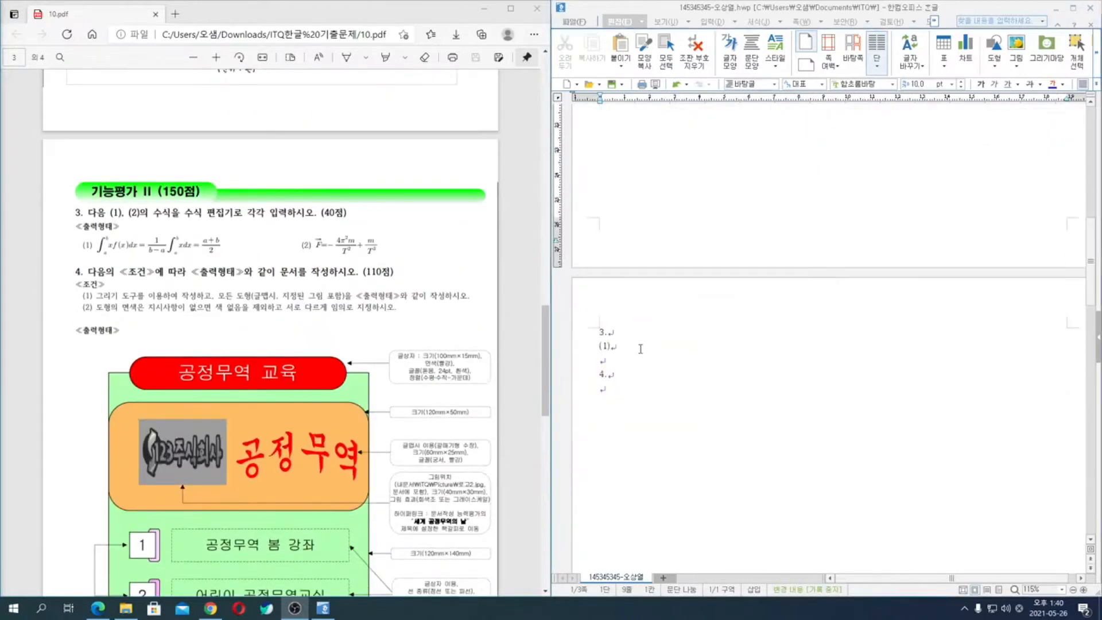
click(641, 347)
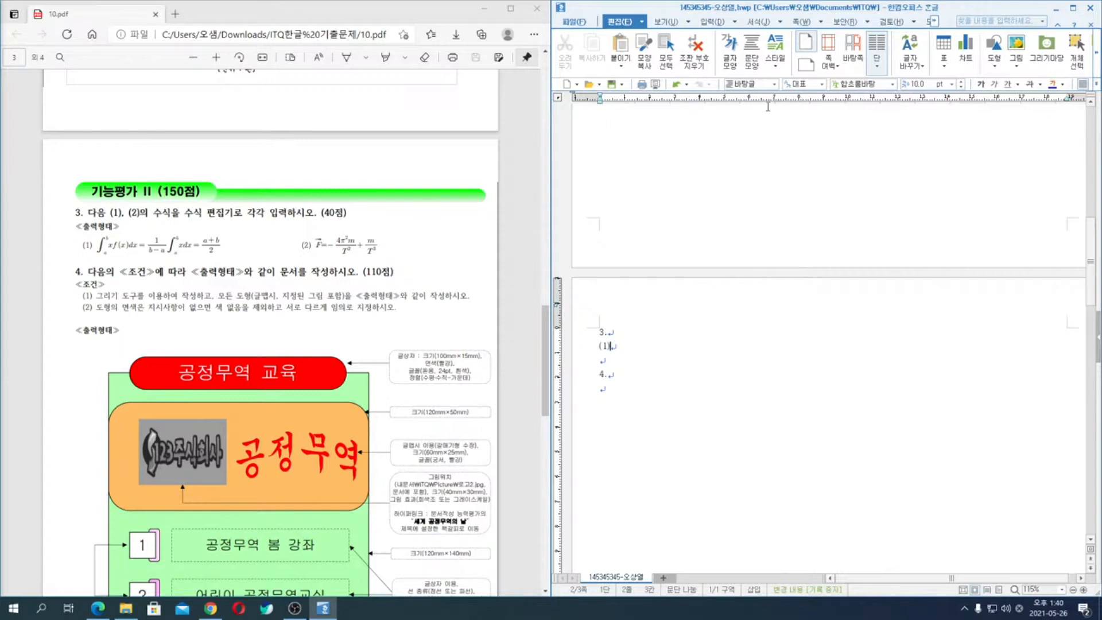
click(710, 22)
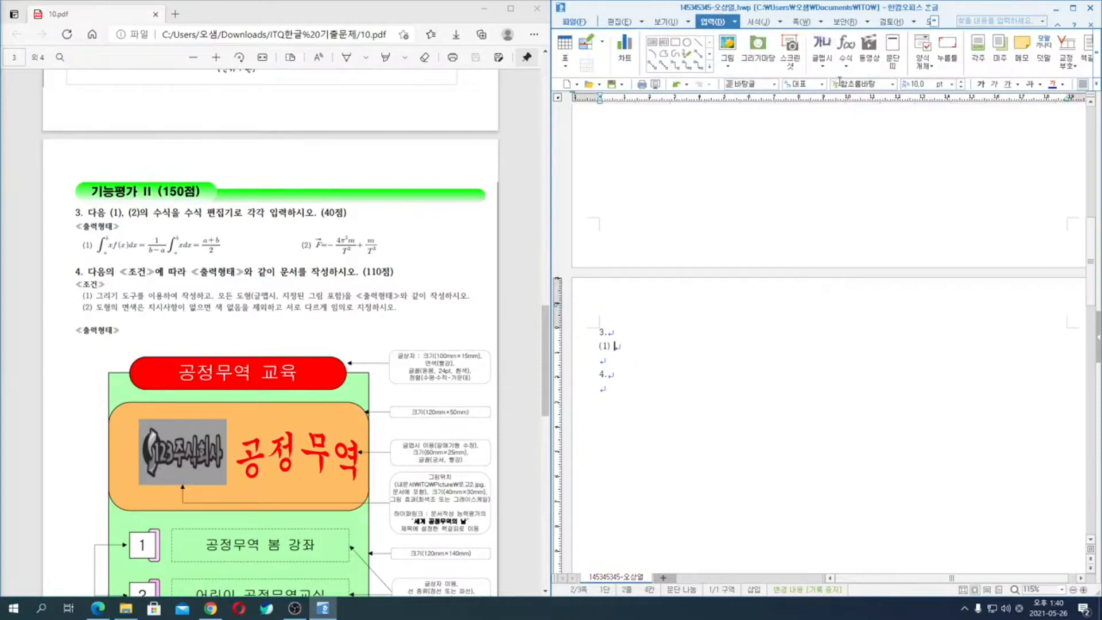
click(848, 50)
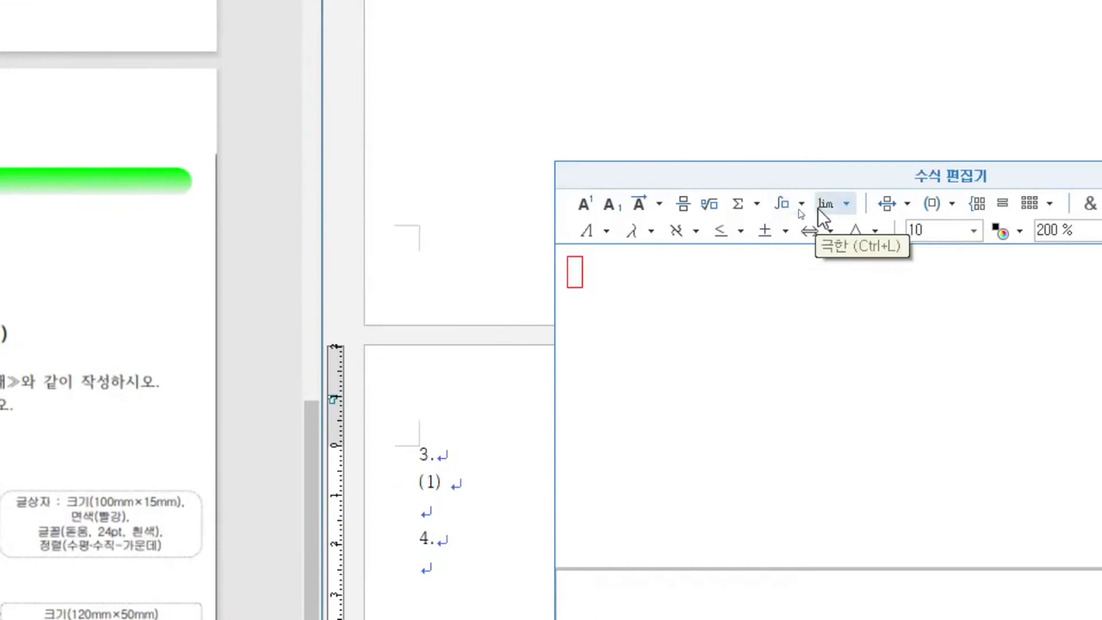
- Insert a single integral template with lower and upper limits into the equation
click(802, 205)
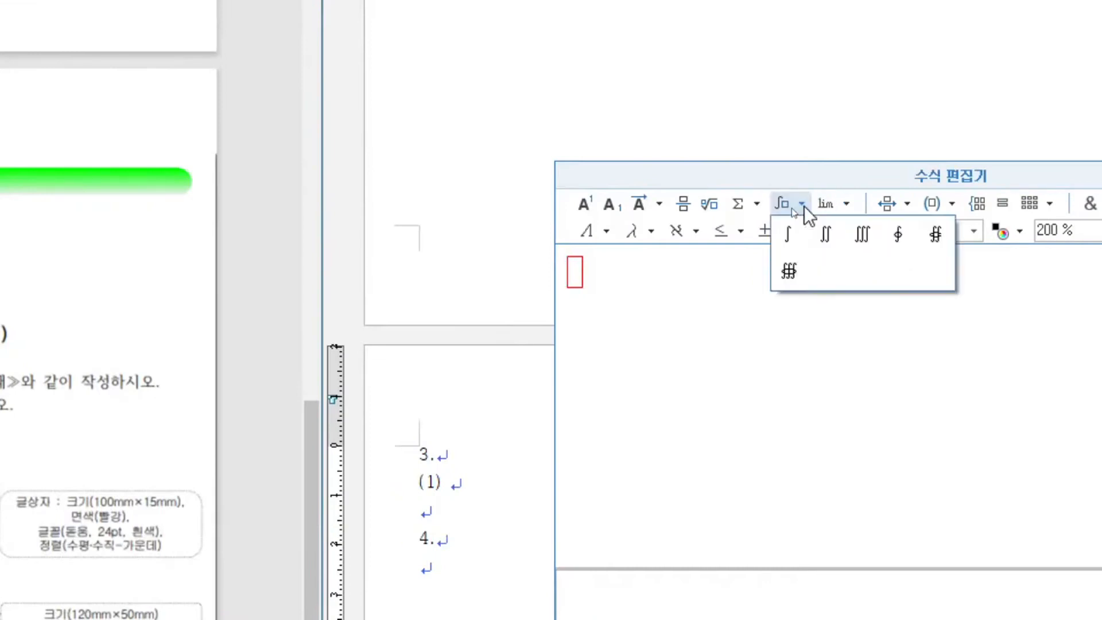
click(804, 205)
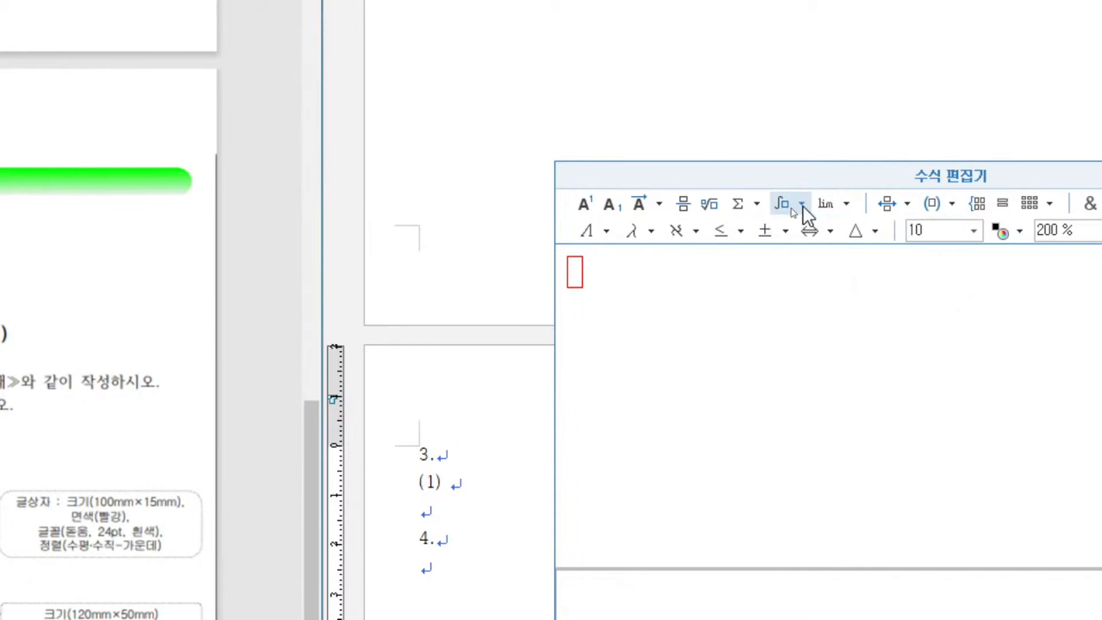
click(782, 211)
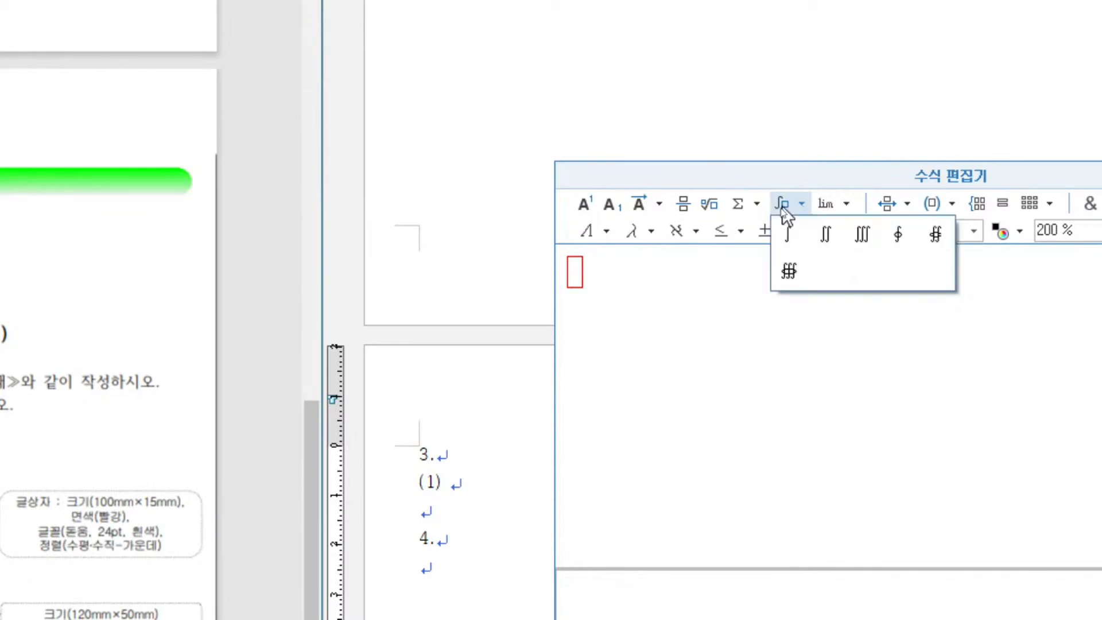
click(790, 243)
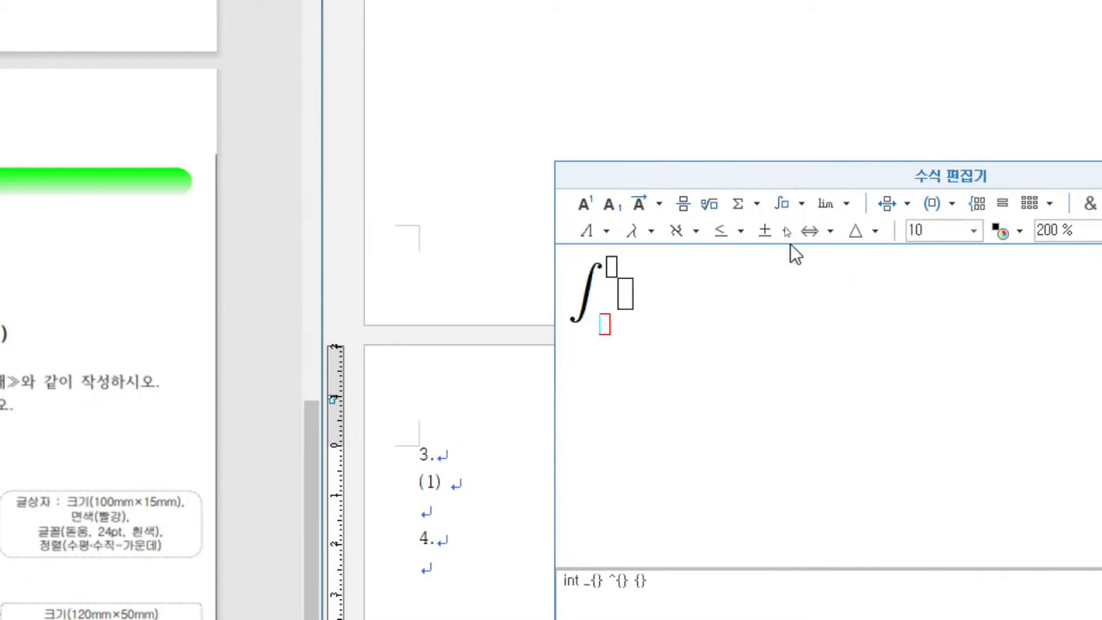
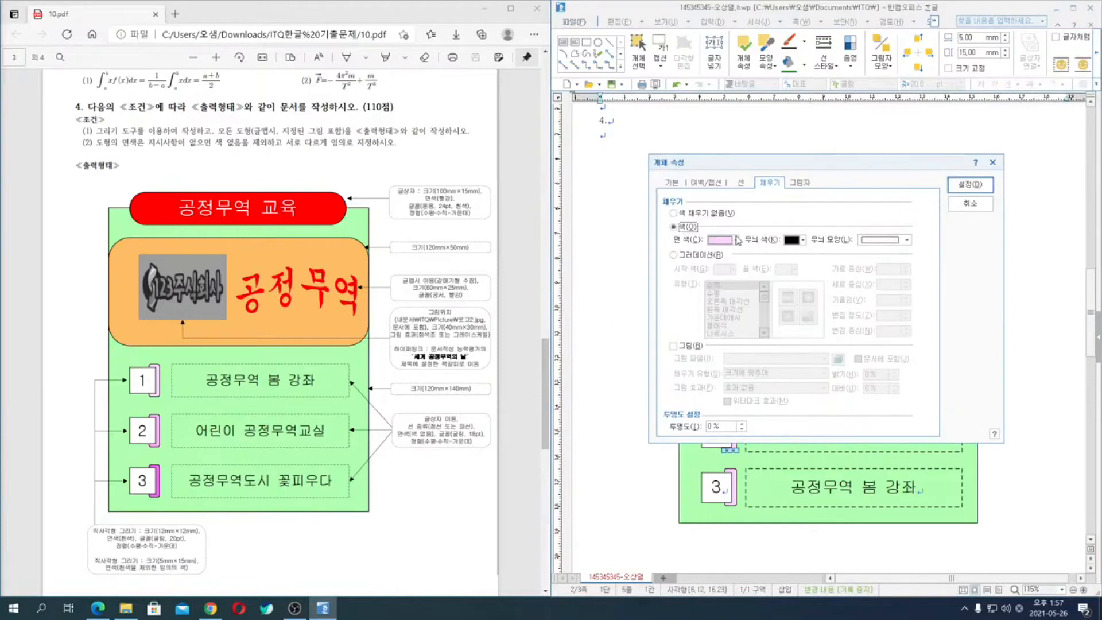
- Fill the small rectangle behind number 2 with a bright magenta
click(735, 240)
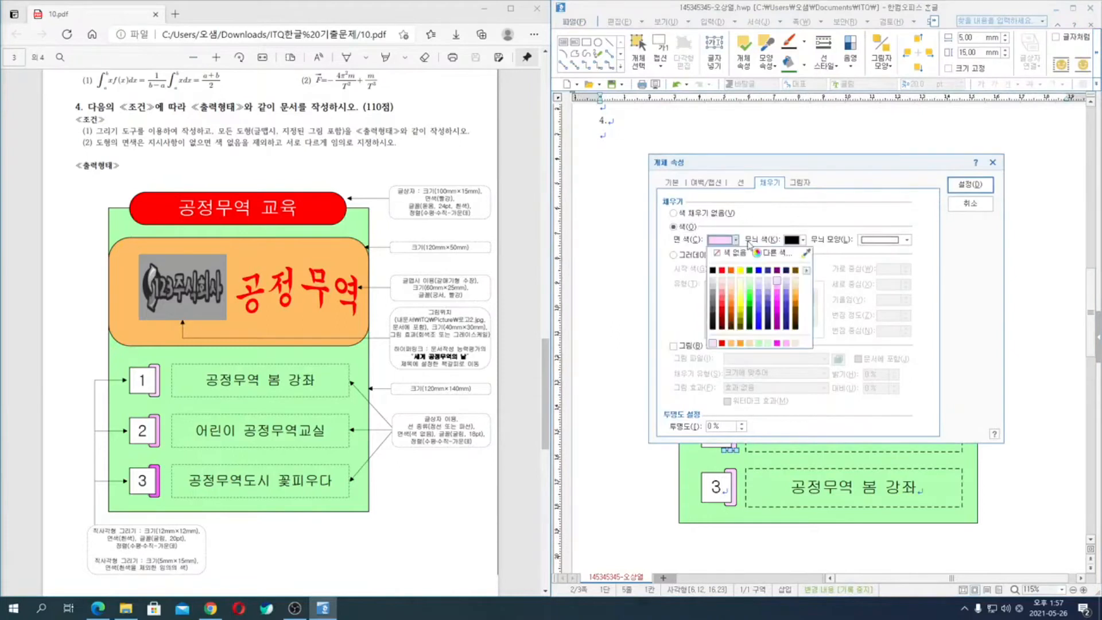
click(777, 293)
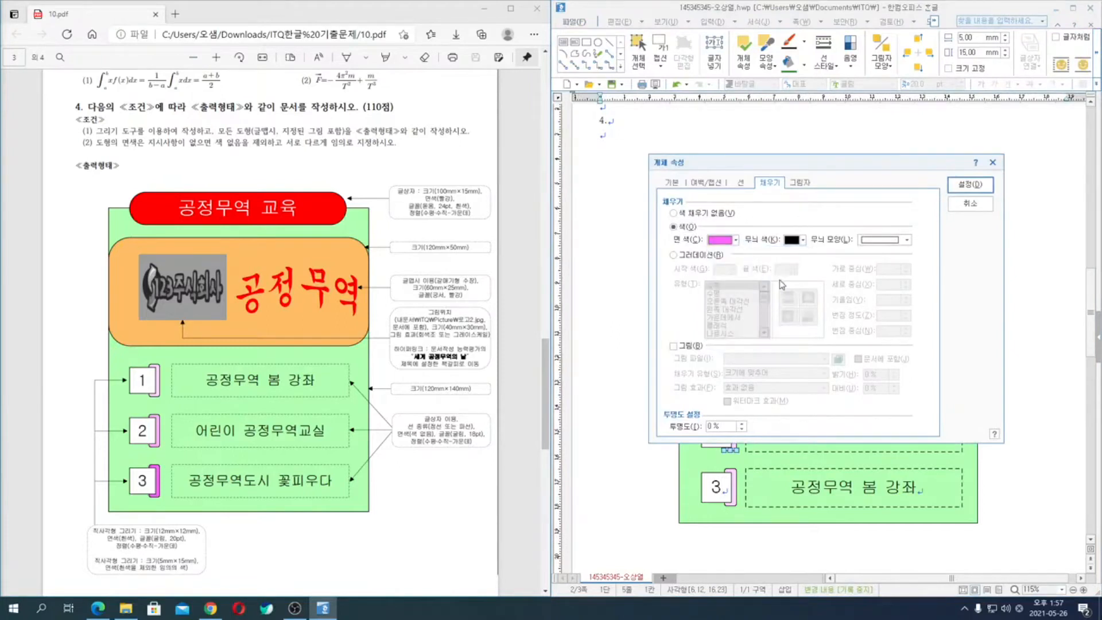
click(960, 189)
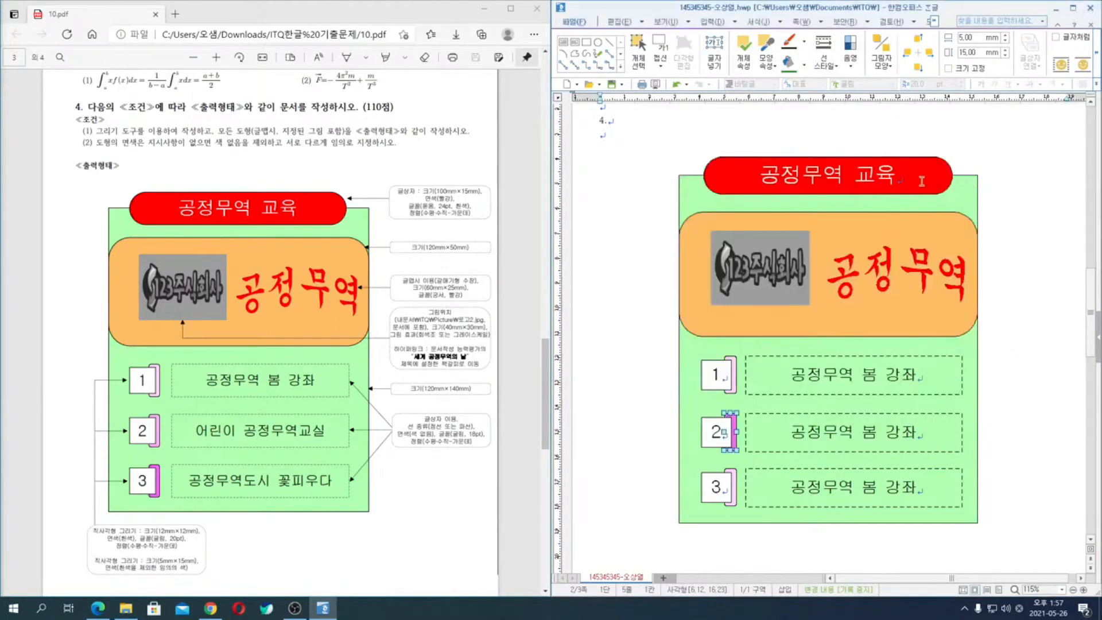
- Change the fill color (면 색) of the small rectangle behind number 3 to bright magenta
double_click(734, 479)
click(734, 240)
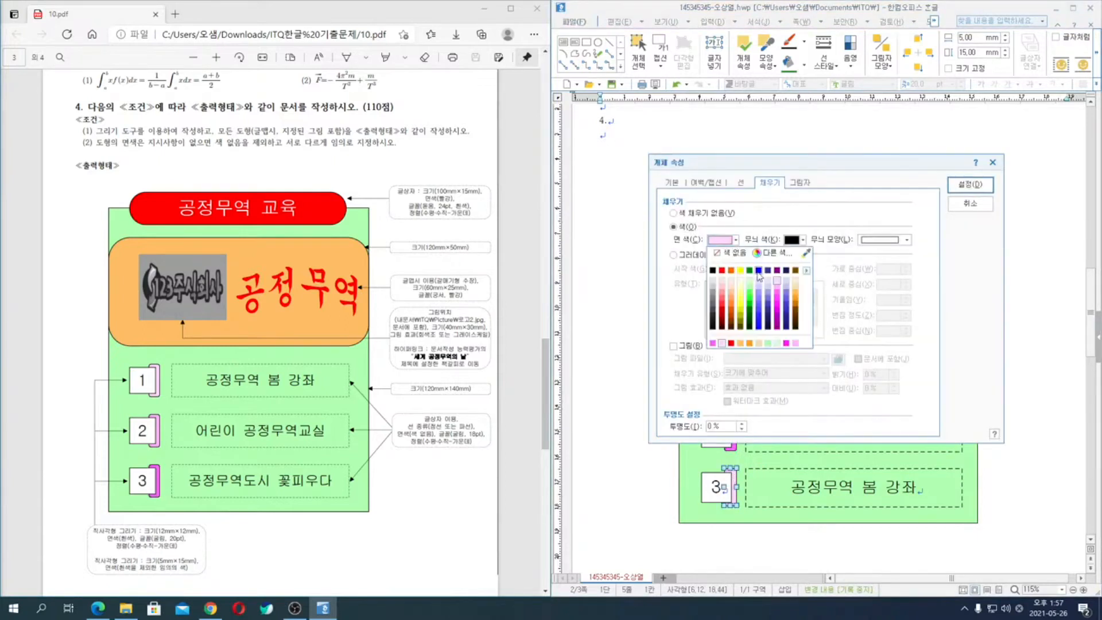
click(778, 297)
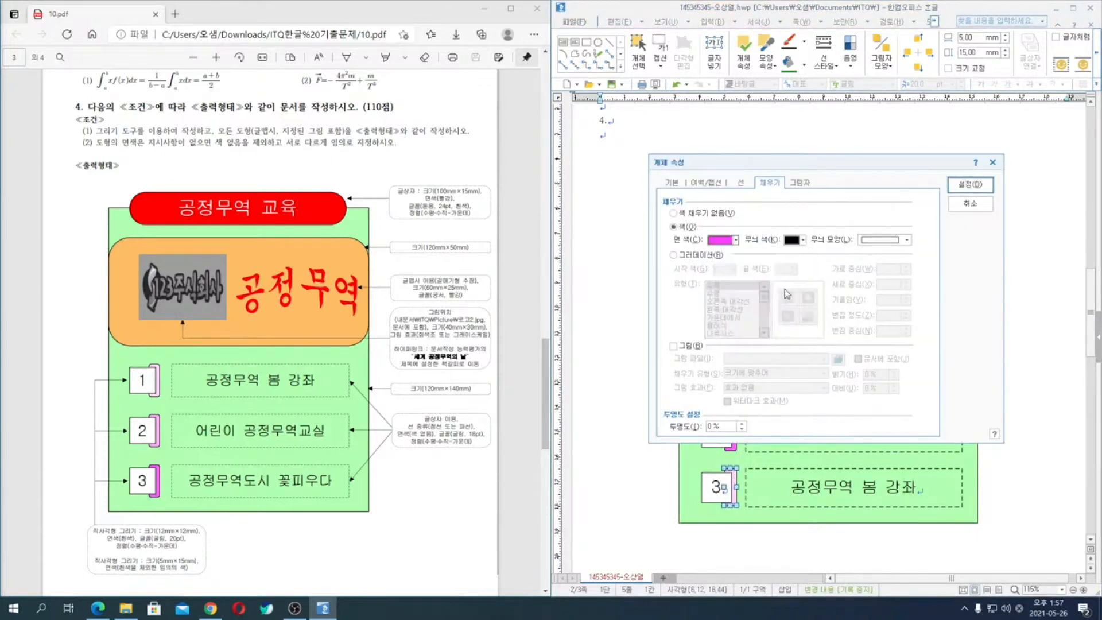
click(970, 184)
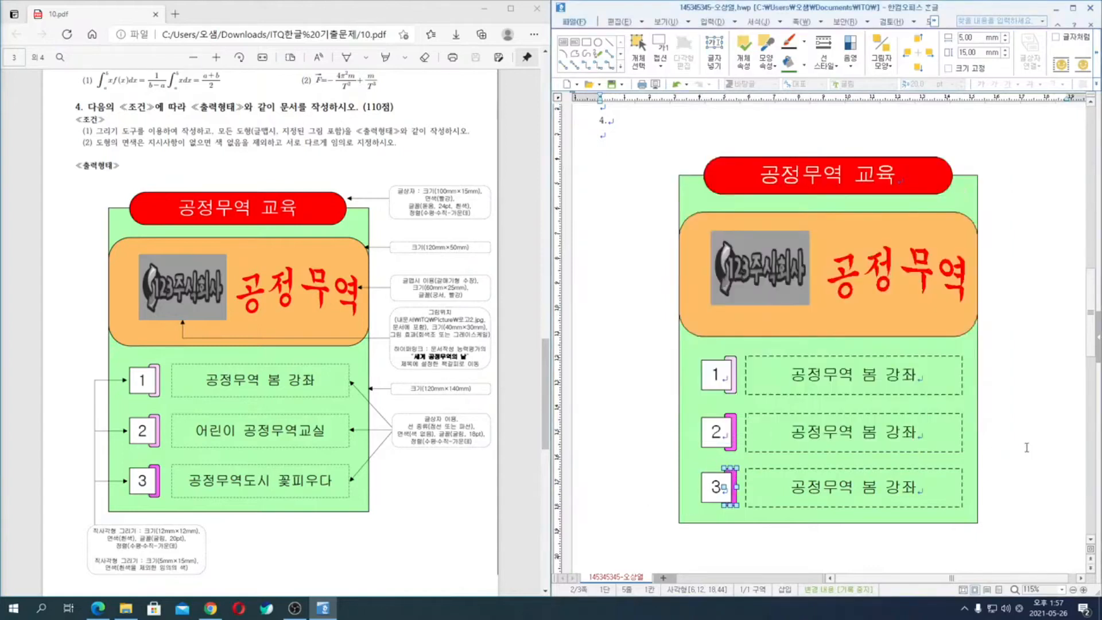
click(1013, 443)
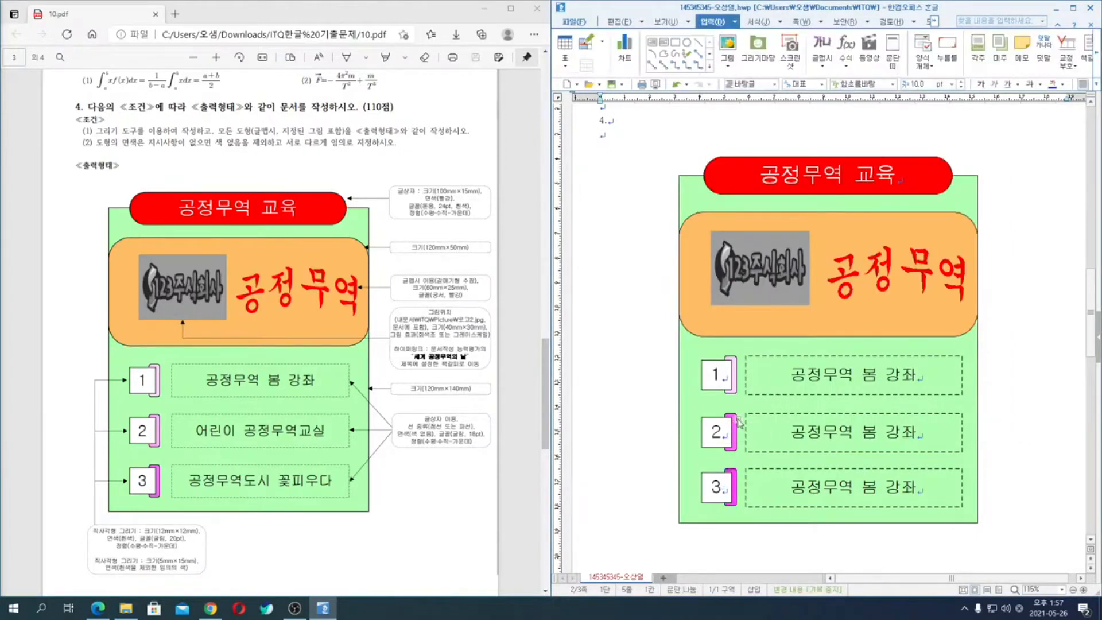
- Change the fill color of the small rectangle behind number 2 to a lighter pink than the one behind number 3
double_click(740, 422)
click(970, 185)
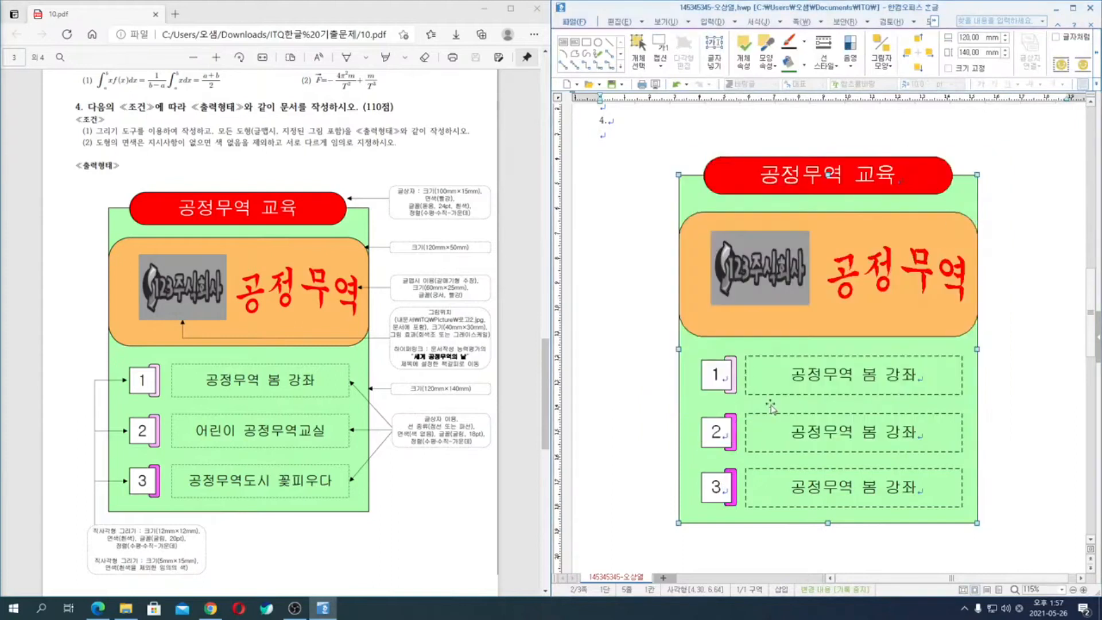
double_click(741, 423)
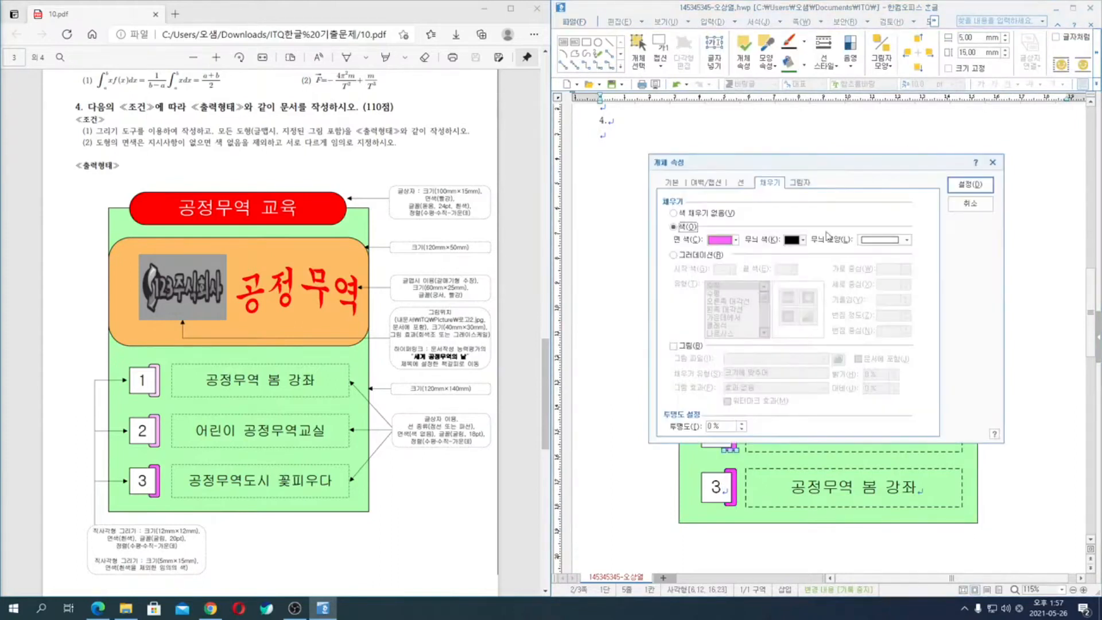
click(736, 241)
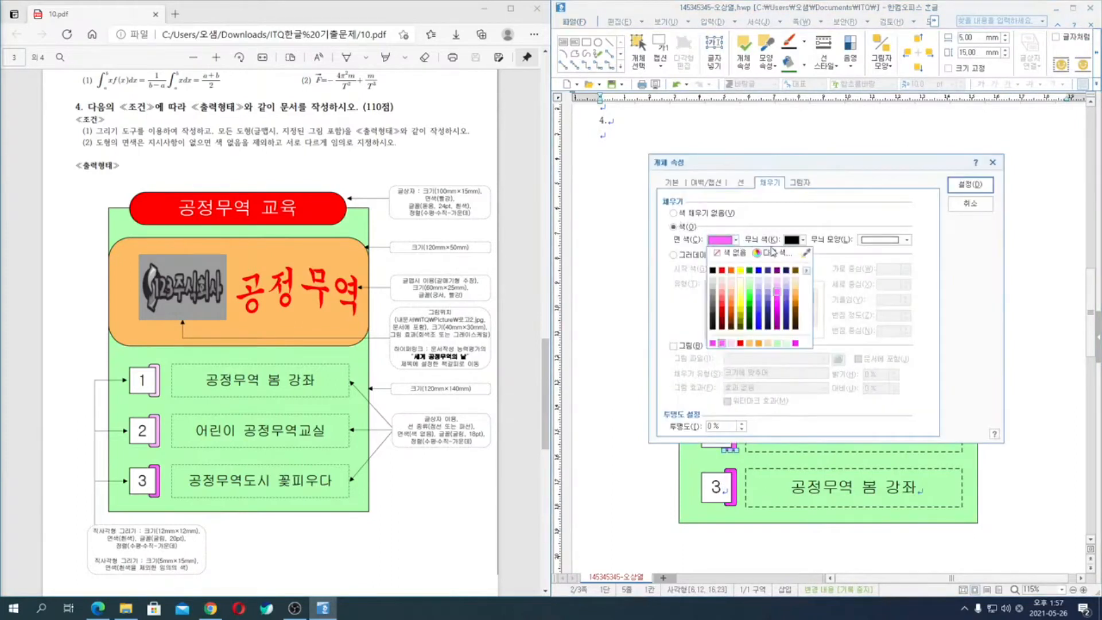
click(781, 293)
click(970, 184)
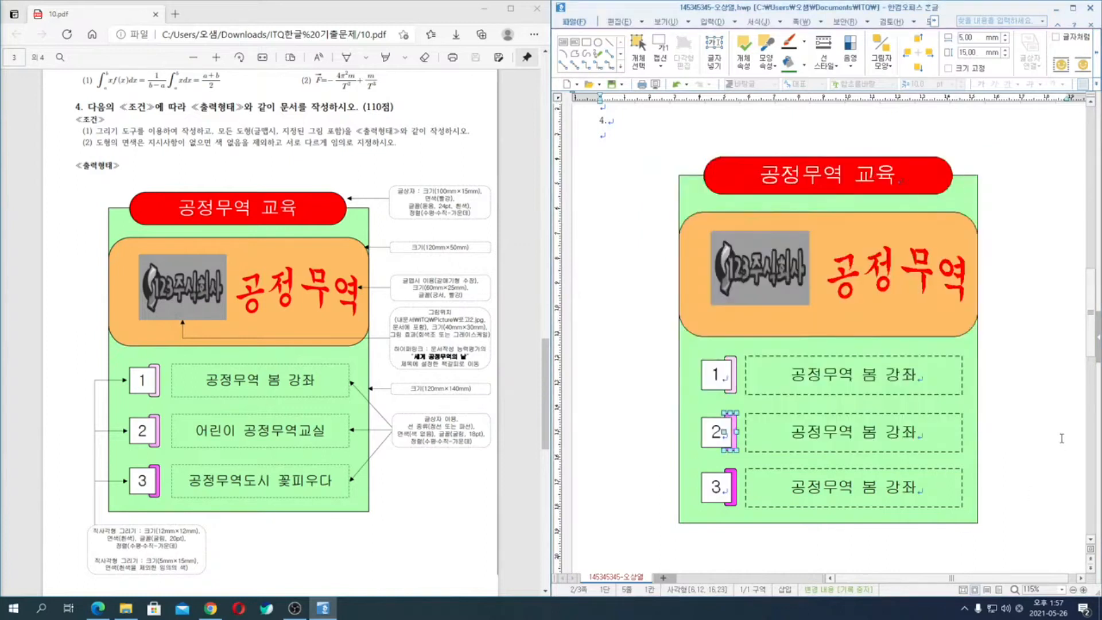
click(1032, 434)
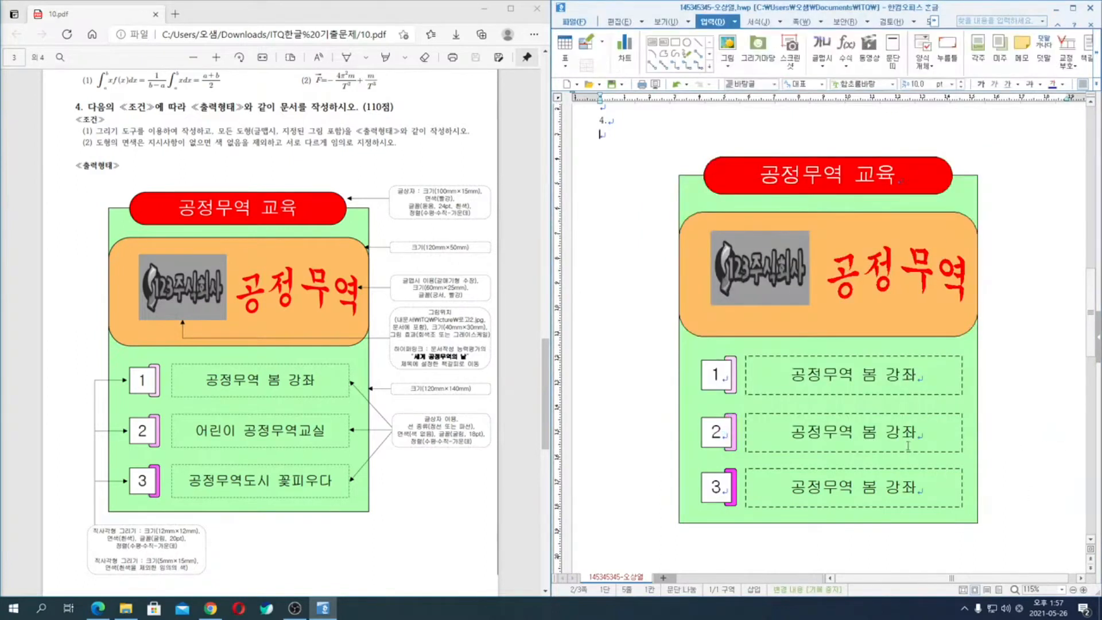
- Replace the text in the dashed box beside number 2 with "어린이 공정무역교실"
click(927, 430)
key(BackSpace)
key(BackSpace)
key(BackSpace)
key(BackSpace)
key(BackSpace)
key(BackSpace)
key(BackSpace)
key(BackSpace)
key(BackSpace)
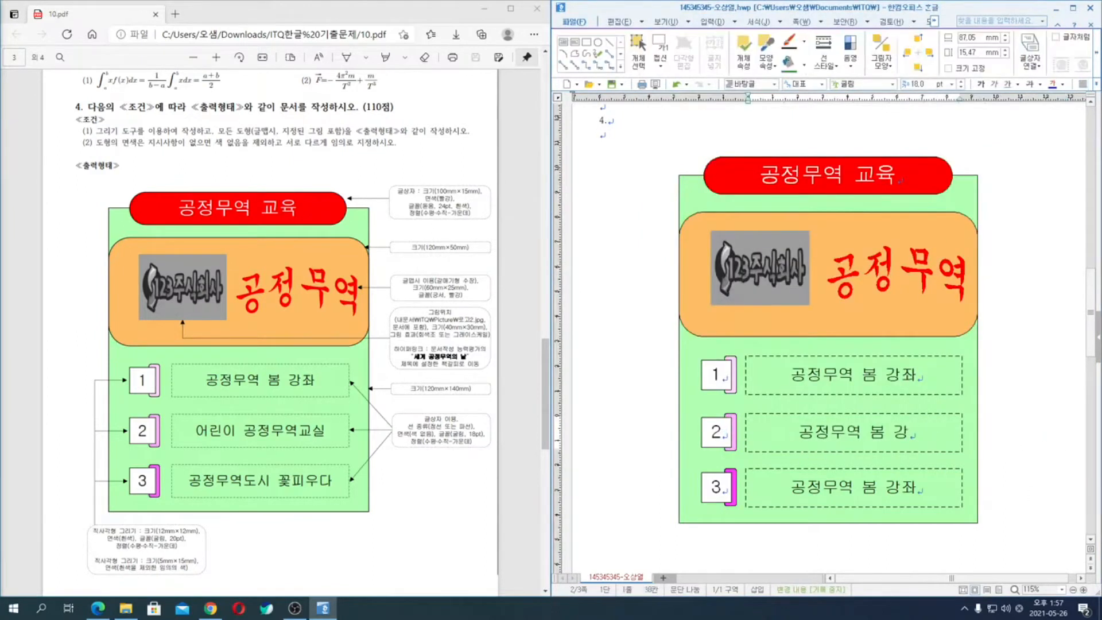
text(어린이 공)
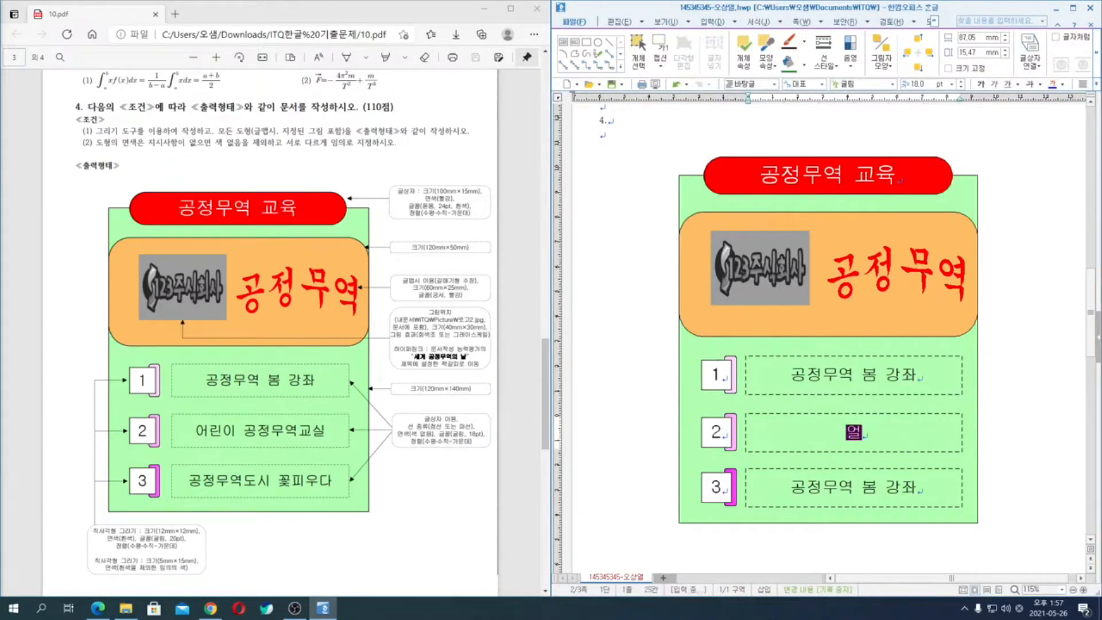
text(정무역교실)
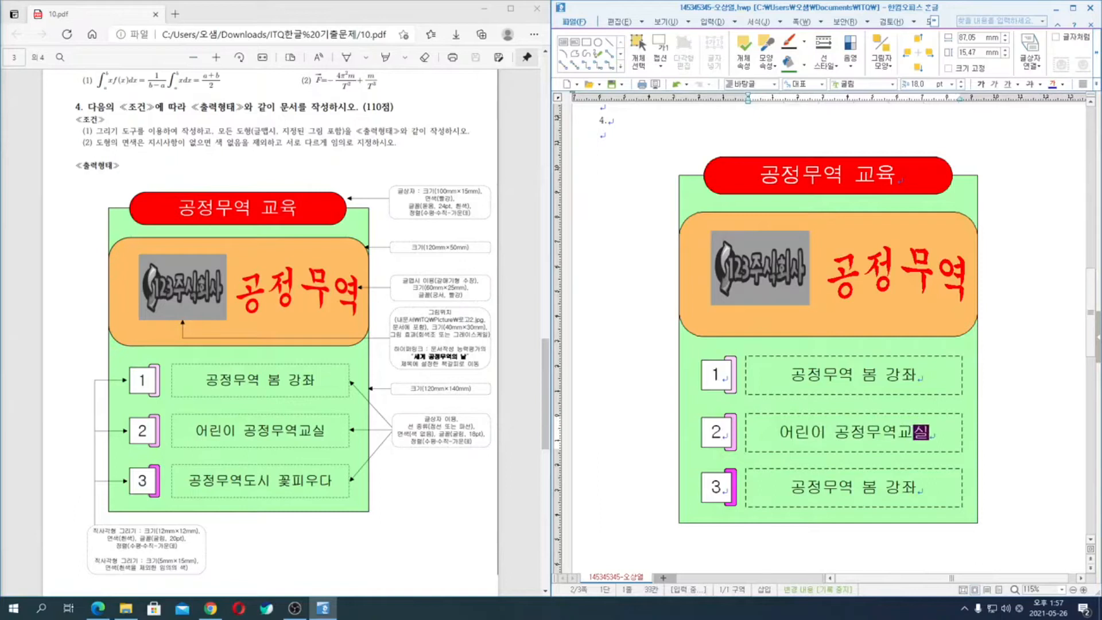
- Replace the text in the dashed box beside number 3 with "공정무역도시 꽃피우다"
double_click(849, 491)
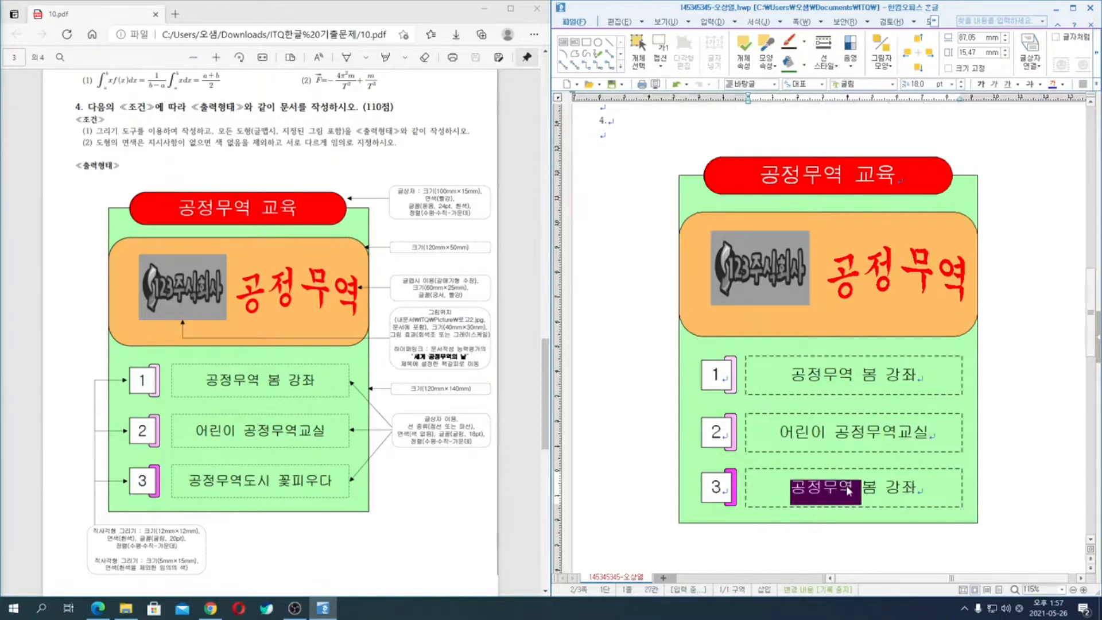
triple_click(849, 491)
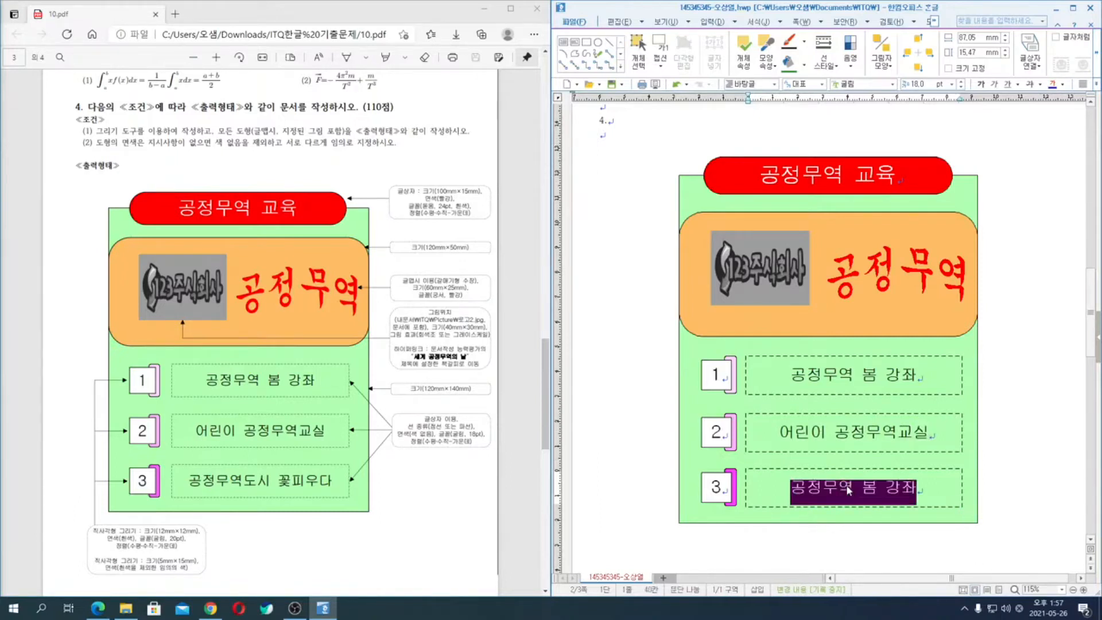
text(공정무역도시 꽃피우다)
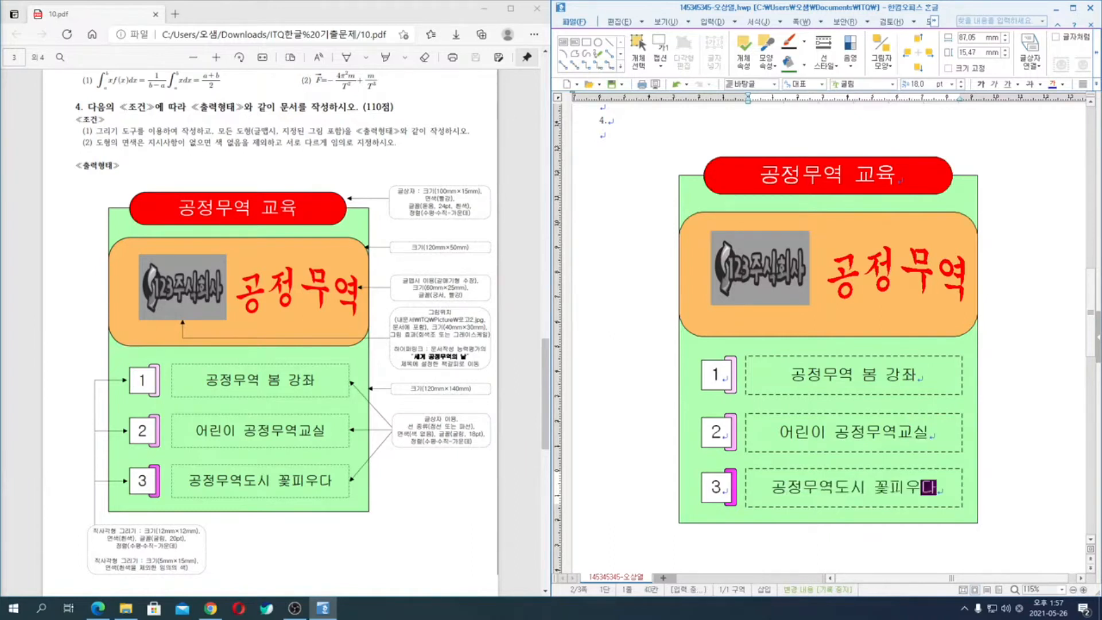
click(1016, 477)
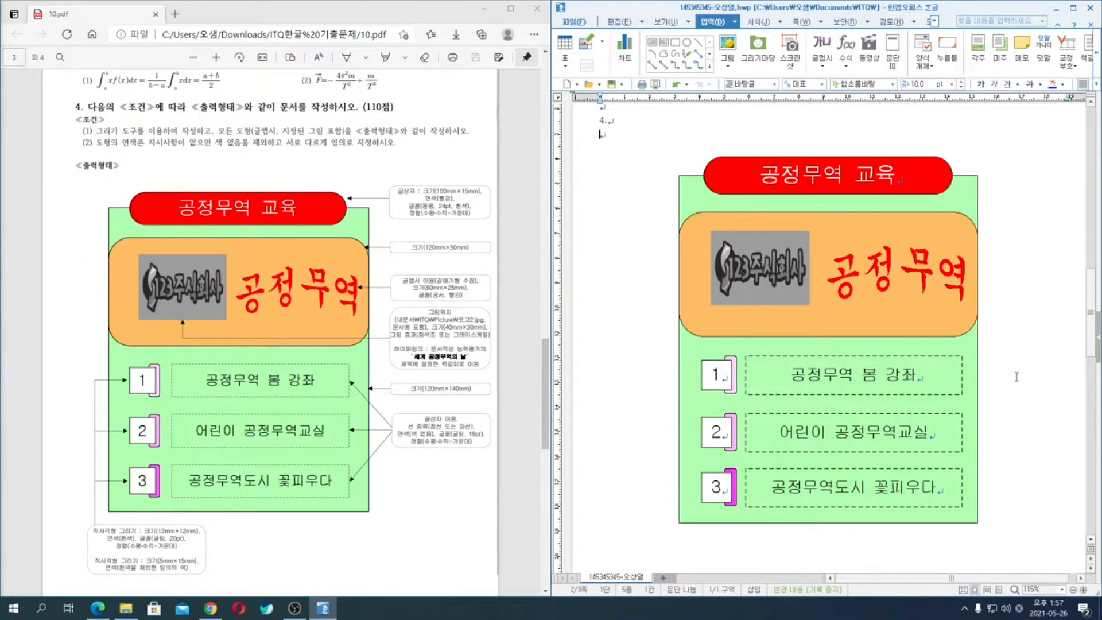
- Enter the title "세계 공정무역의 날" on the first line of the empty page 3 and start a new line
scroll(1016, 377, down, 10)
scroll(398, 386, down, 1)
scroll(398, 386, down, 9)
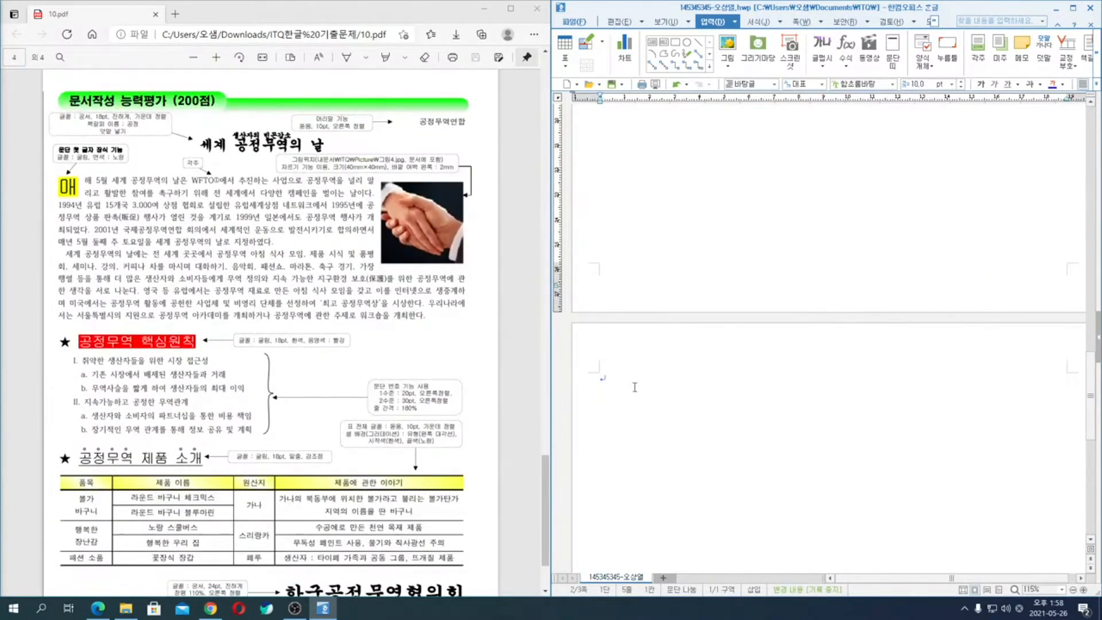
click(634, 388)
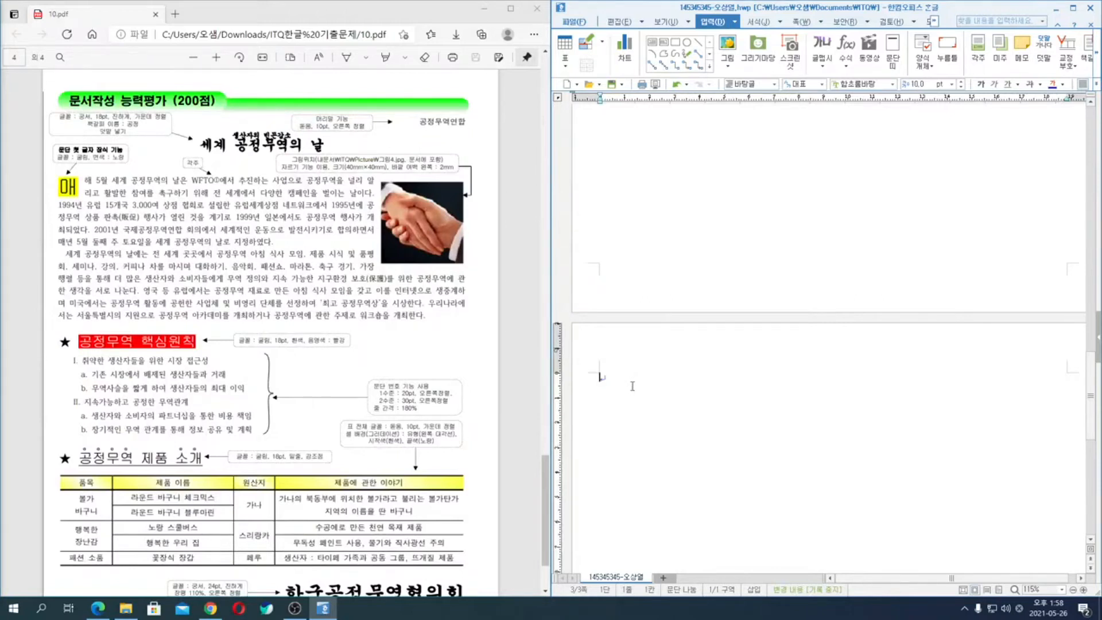
text(세계)
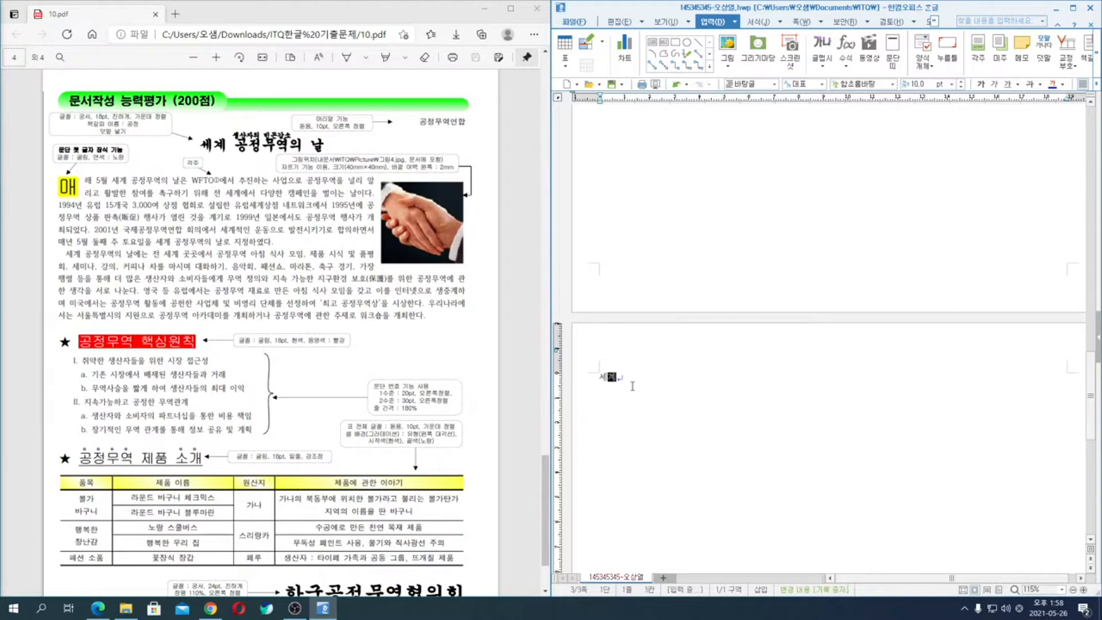
text( 공정ㅁ)
key(BackSpace)
text(ndur이 )
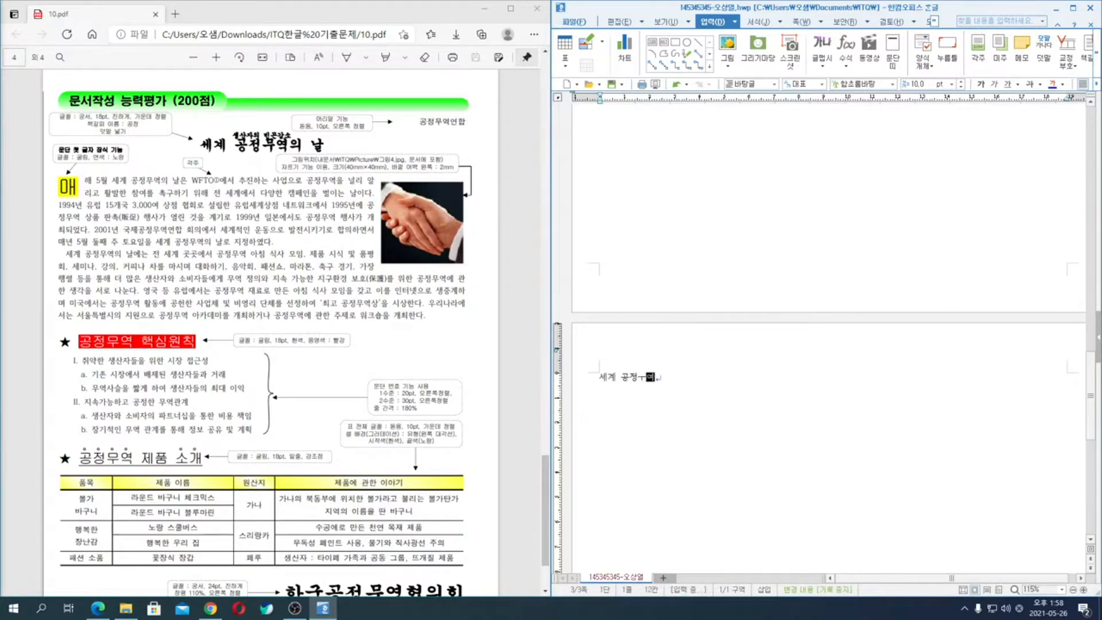
text(날)
key(Return)
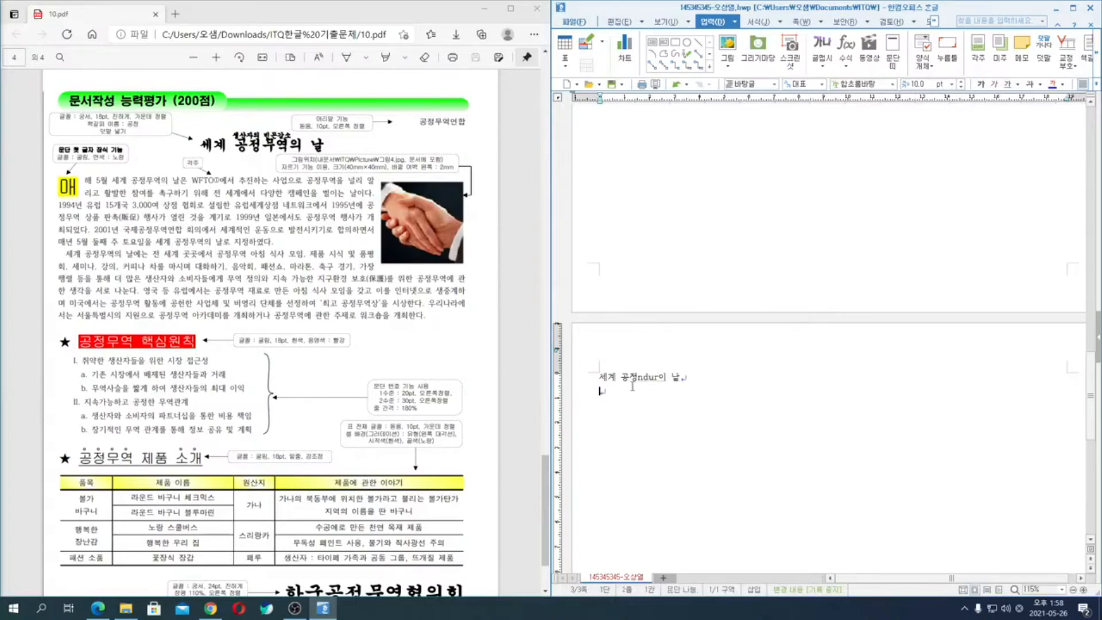
- Correct the mistyped part of the page 3 title to "무역의" and leave two blank lines beneath the title
key(Left)
key(Left)
key(Left)
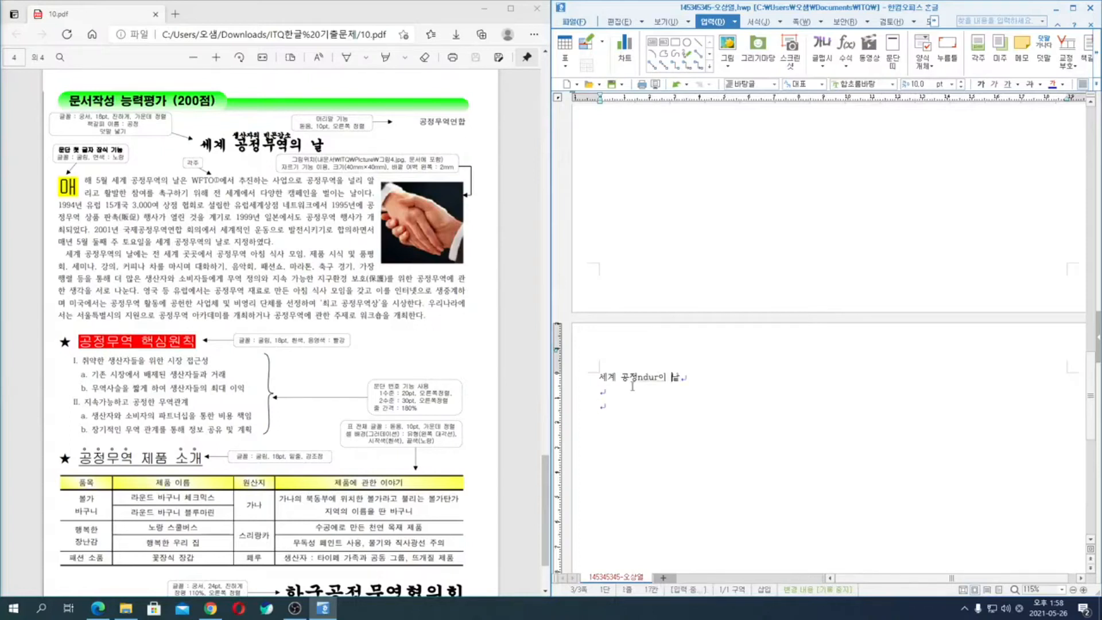
key(BackSpace)
key(BackSpace)
key(BackSpace)
key(BackSpace)
text(무역)
key(Delete)
text(의)
click(632, 386)
key(Return)
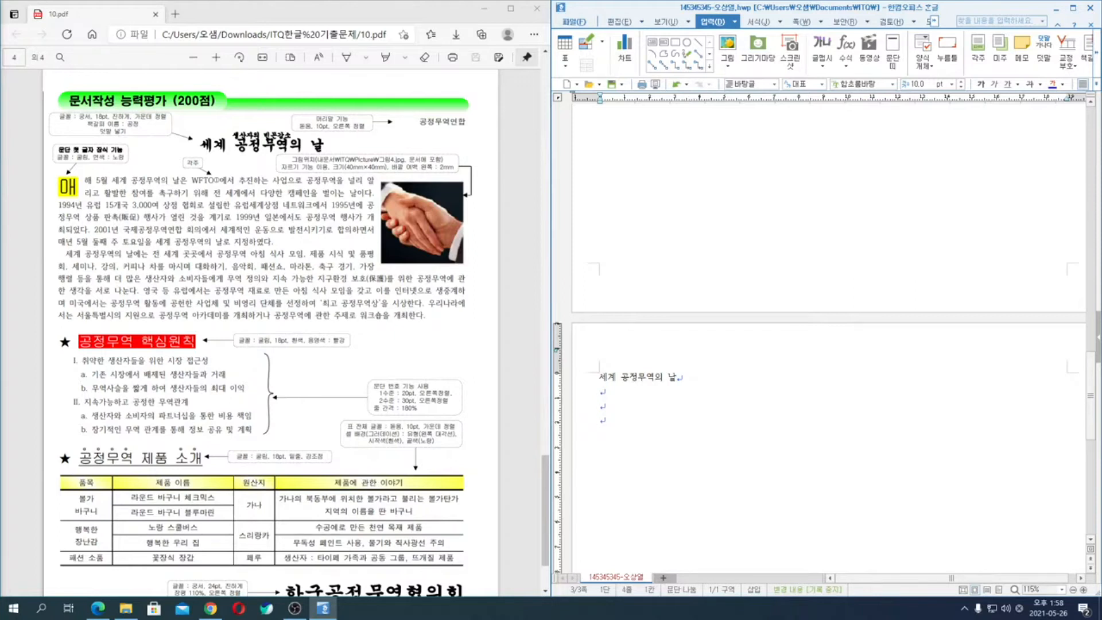
- Begin the body paragraph below the title with "매해 5월 세계 공정무역의 날은 WFTO에서 추진하는 사업으로"
text(매해 5월)
text( 세계 공정)
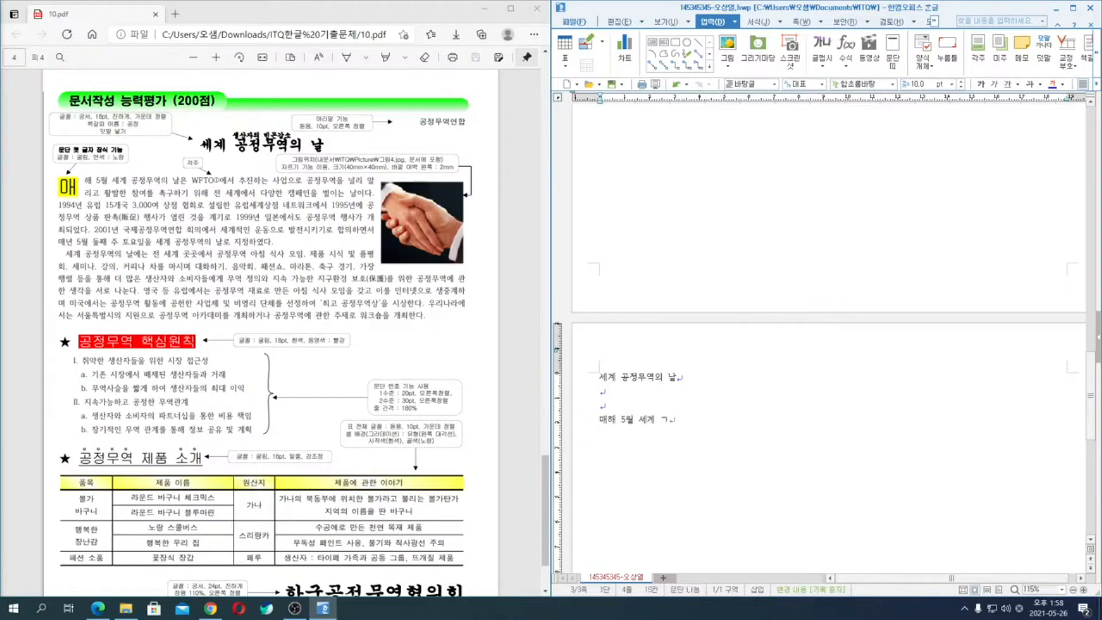
text(무역의 날은 )
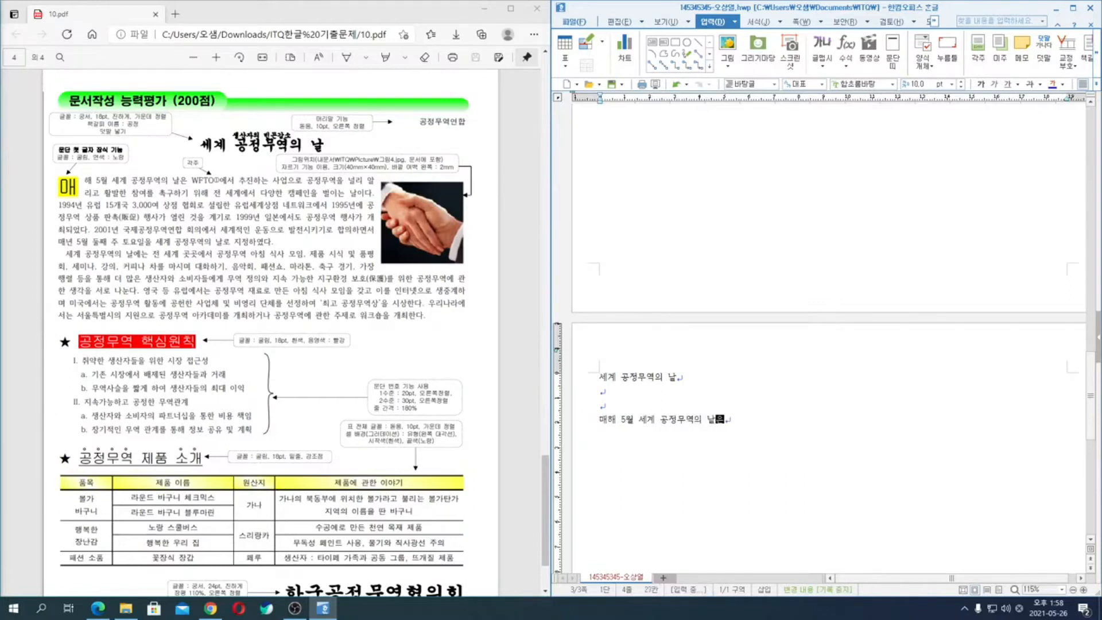
text(WFT)
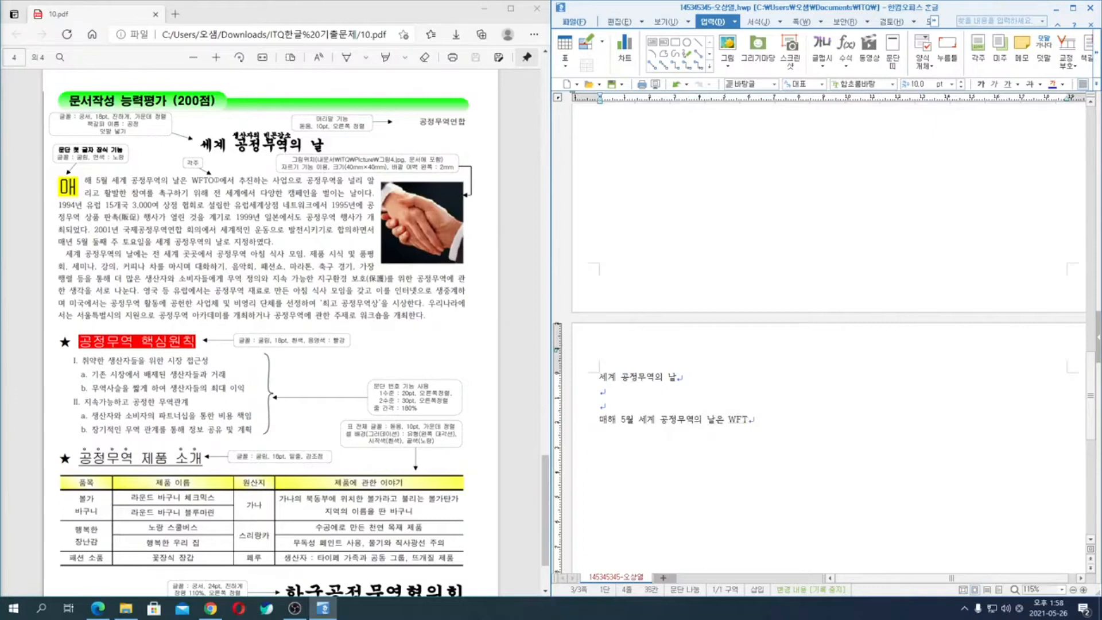
text(O에서 추진하는 상)
text(업으로 공)
text(정무여)
text(을 널리 알리)
text(고 활발한 참여)
text(를 )
text(촉)
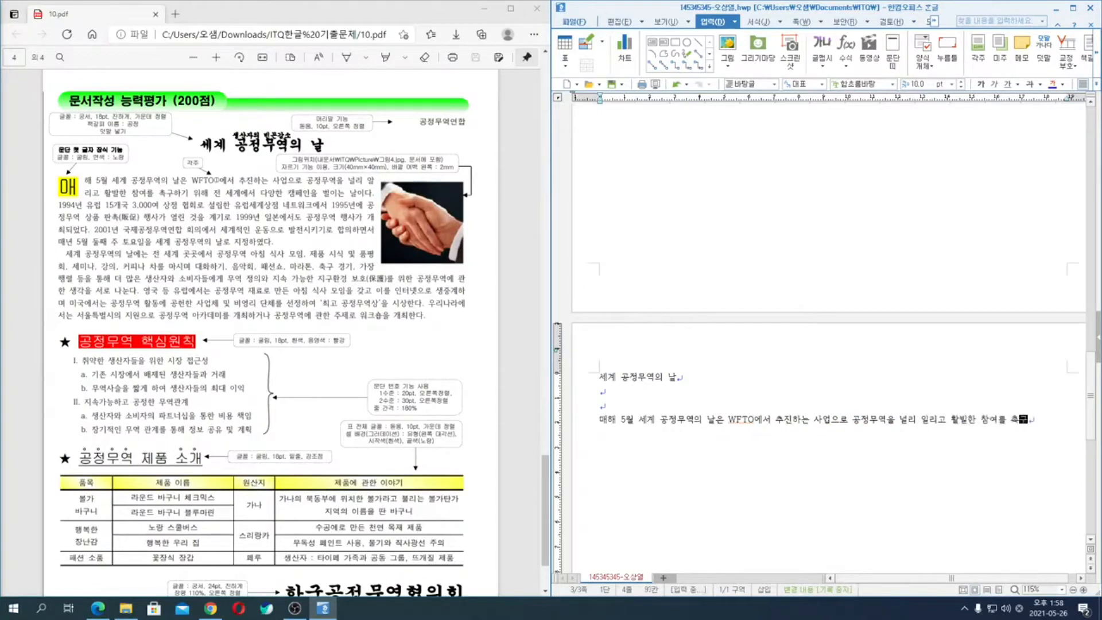
text(구하기 위해 전 세)
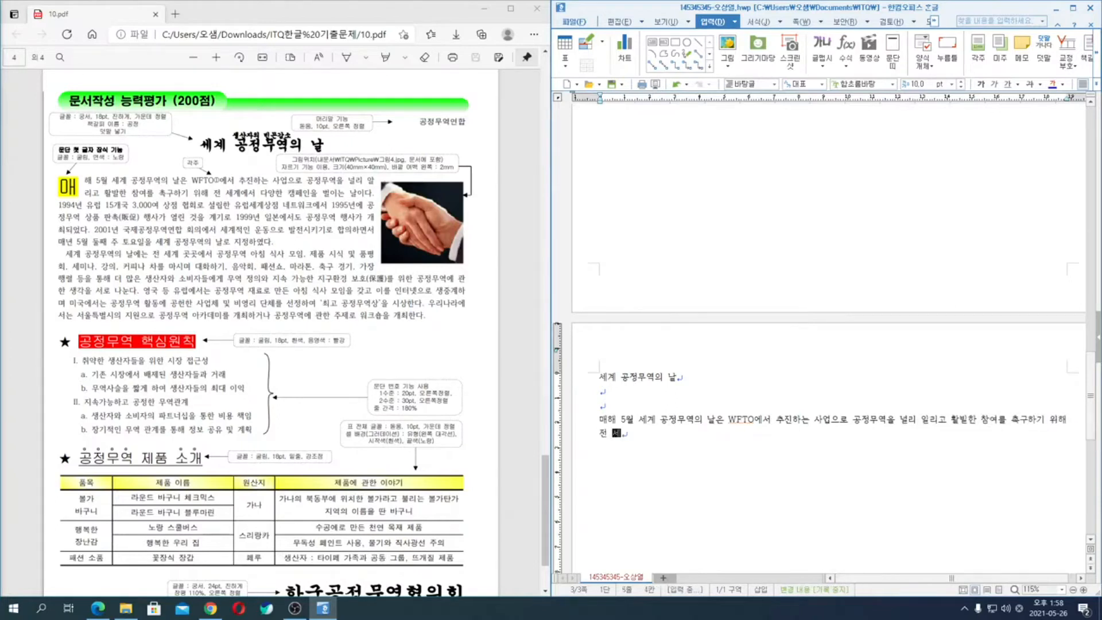
text(계에서 다양한 )
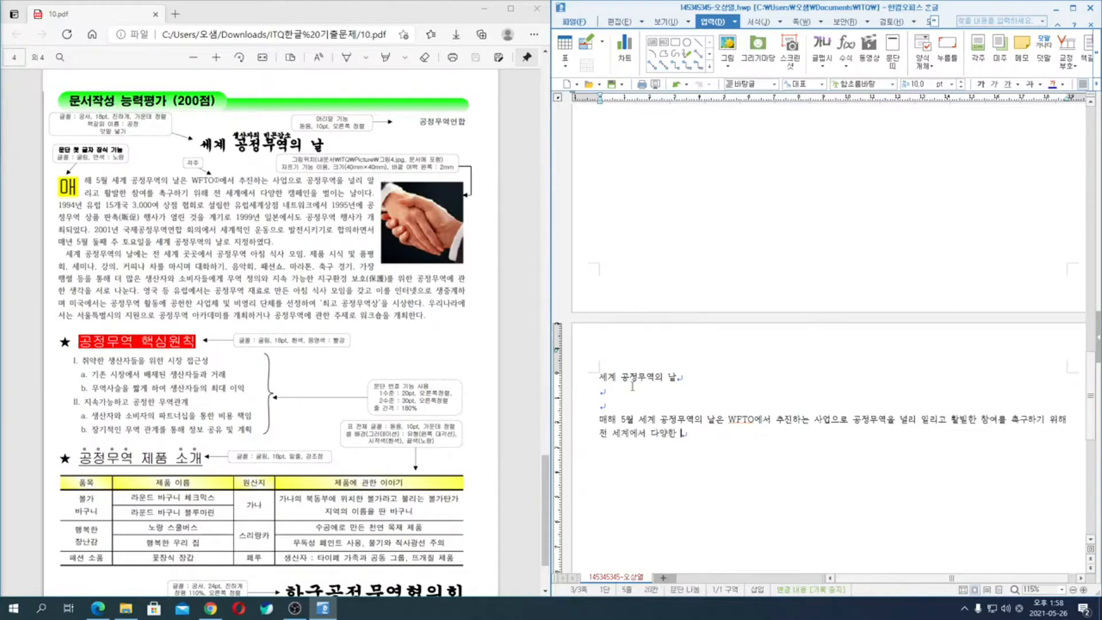
text(캠페인을 벌이는 날이다)
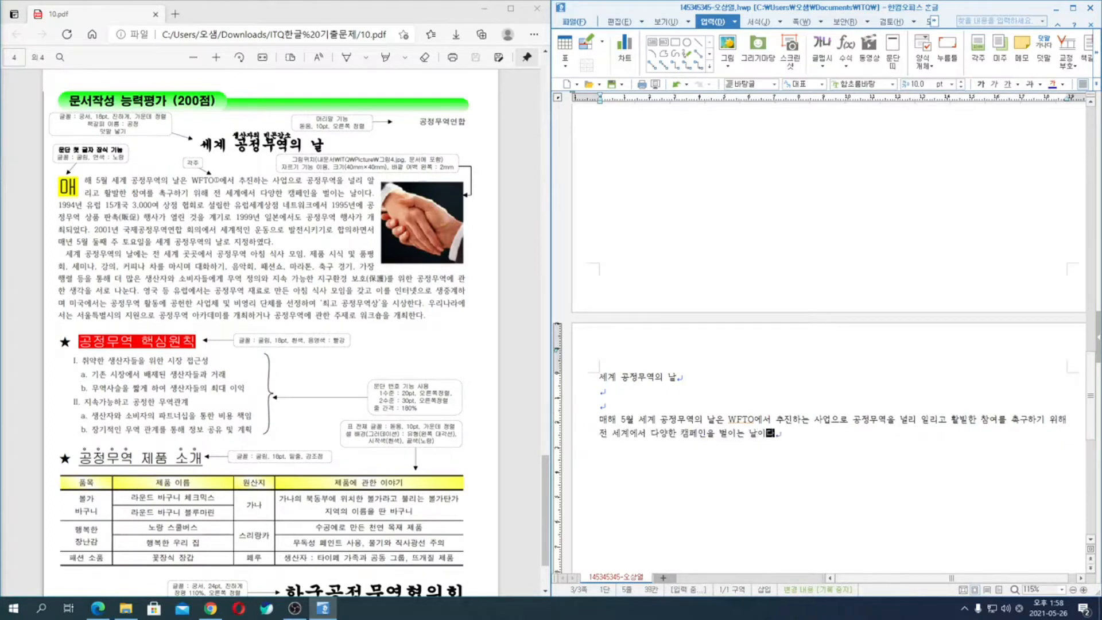
text(. 1)
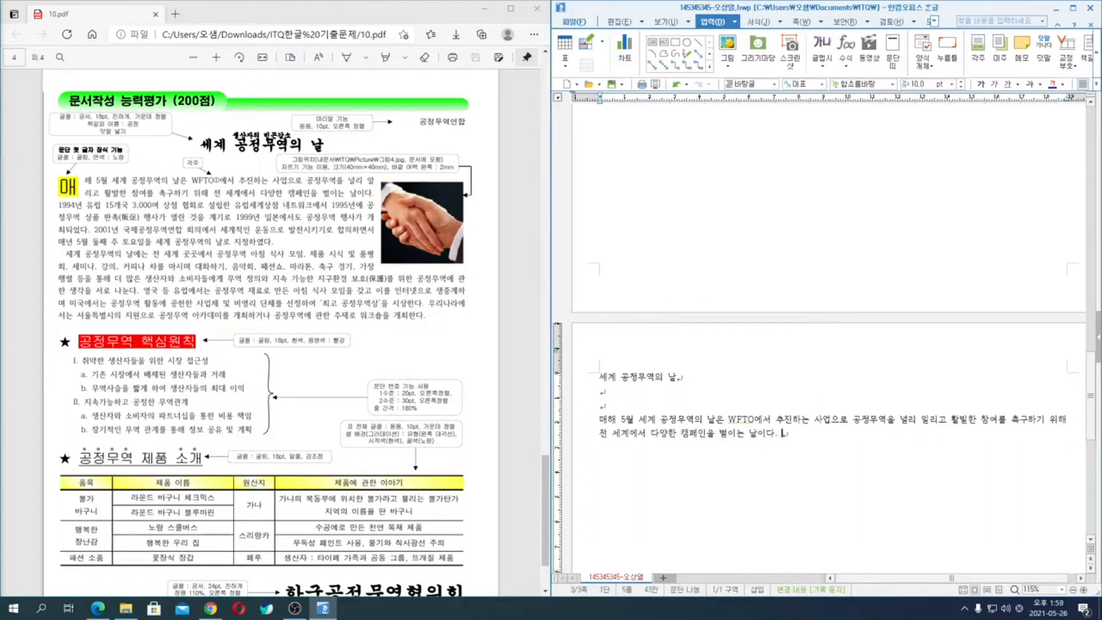
text(994년 유럽 15개국 3,000여 상점 )
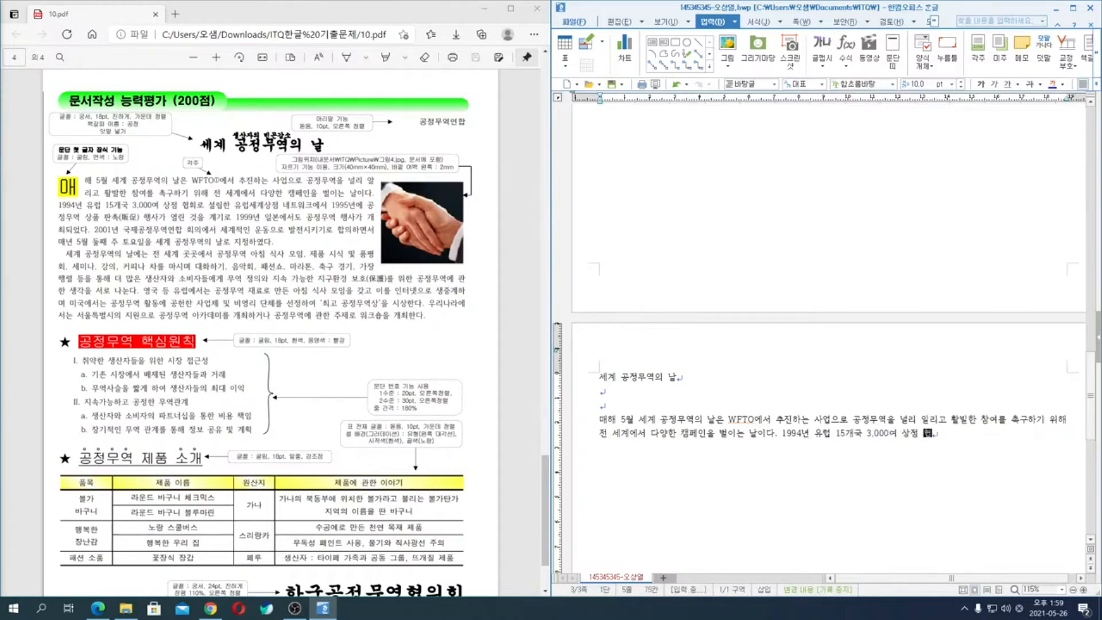
text(협회로 설립한유럽세)
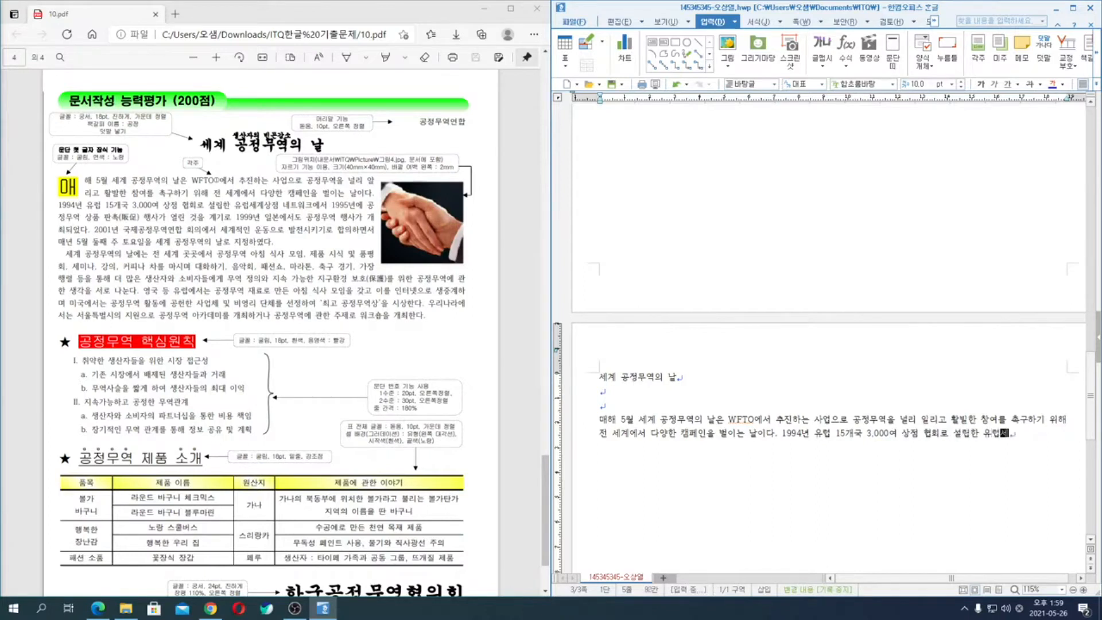
text(계상)
text(저)
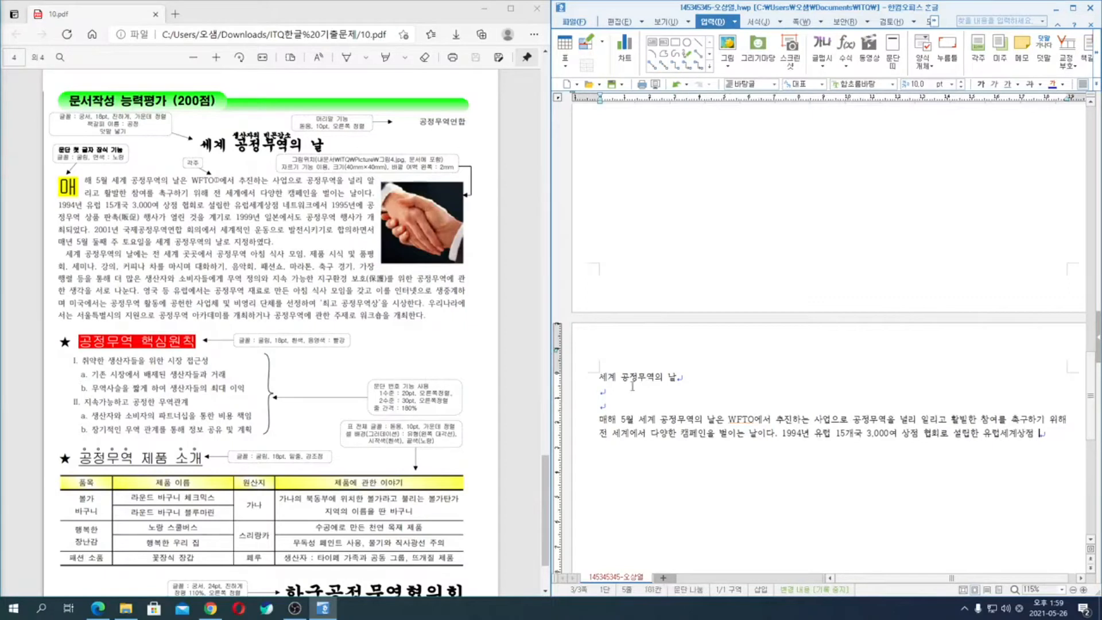
text( 네트워크에서 19)
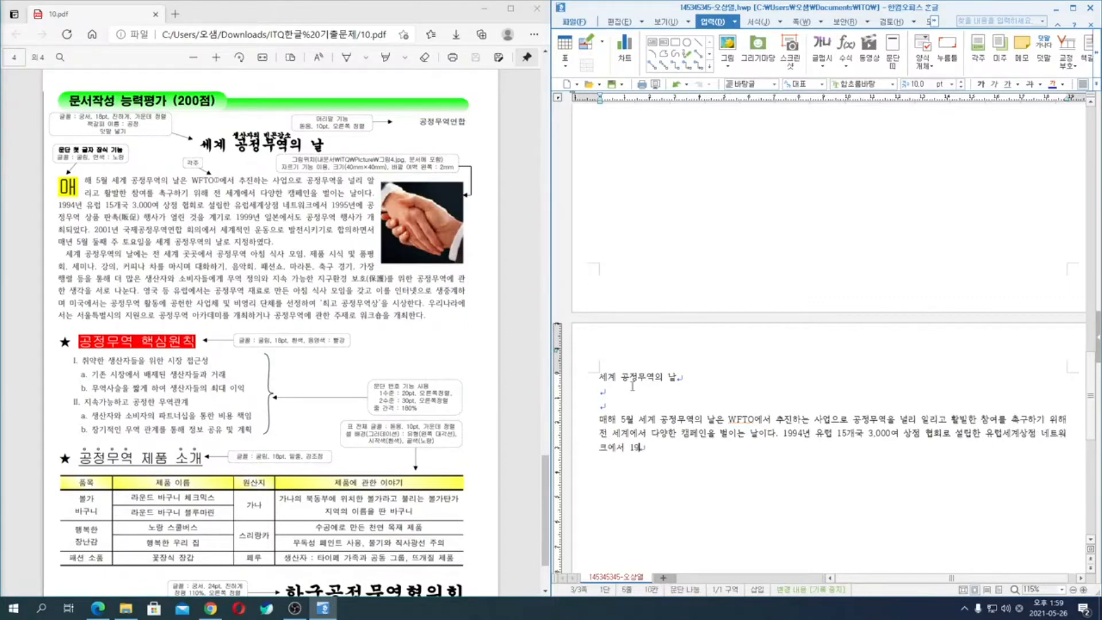
text(95년에 공저)
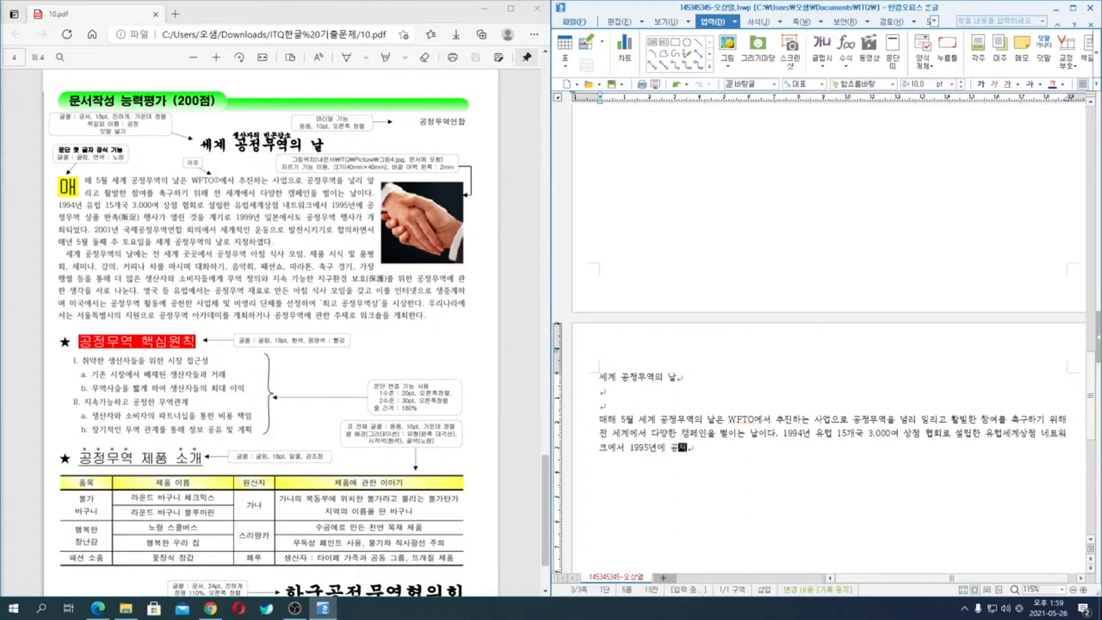
text(무역 상품 판촉(판)
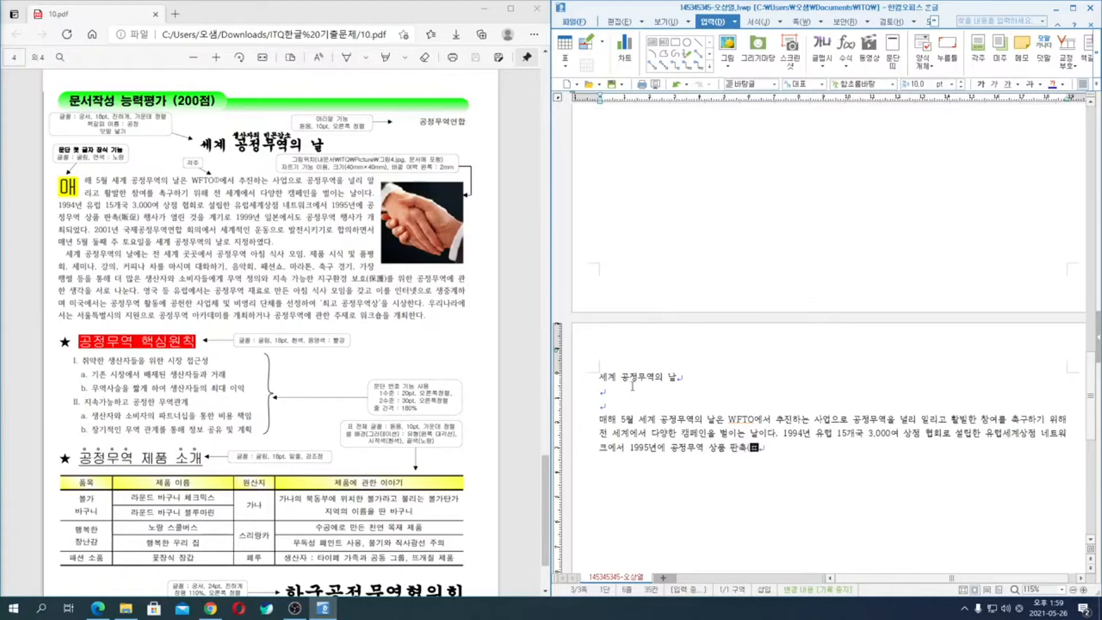
text(ㅊㅗㄱ)
- Add "에서 1995년에 공정무역 상품 판촉(販促" to the sentence, converting the bracketed 판촉 to Hanja
key(F9)
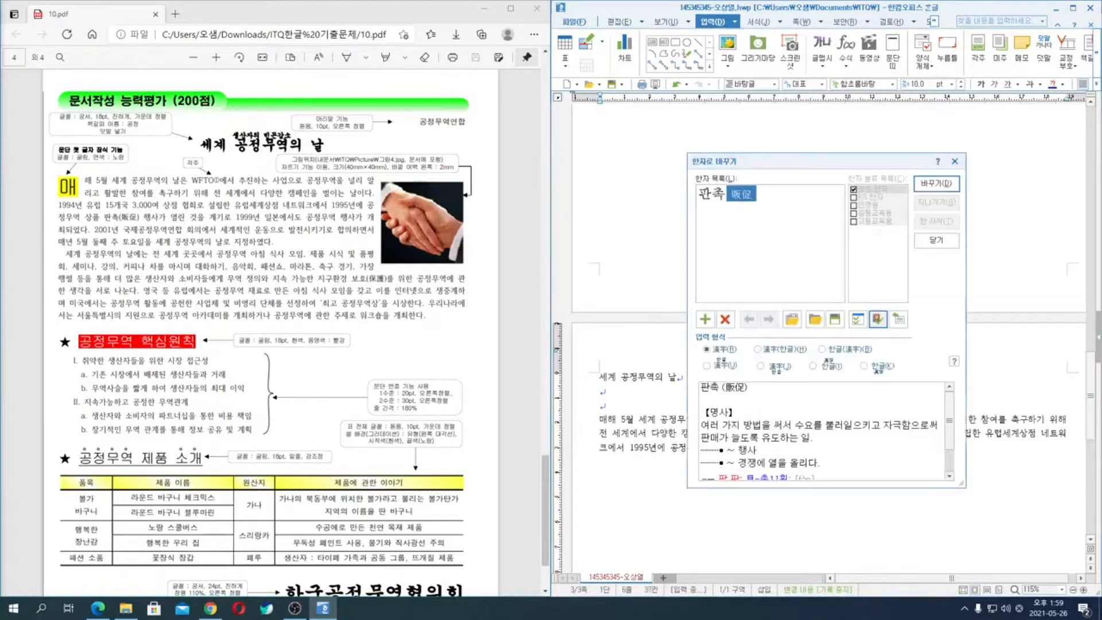
key(Return)
- Close the Hanja bracket and complete the sentence with "행사가 열린 것을 계기로 1999년 일본에서도 공정무역 행사가 개최되었다."
text() 행사가 )
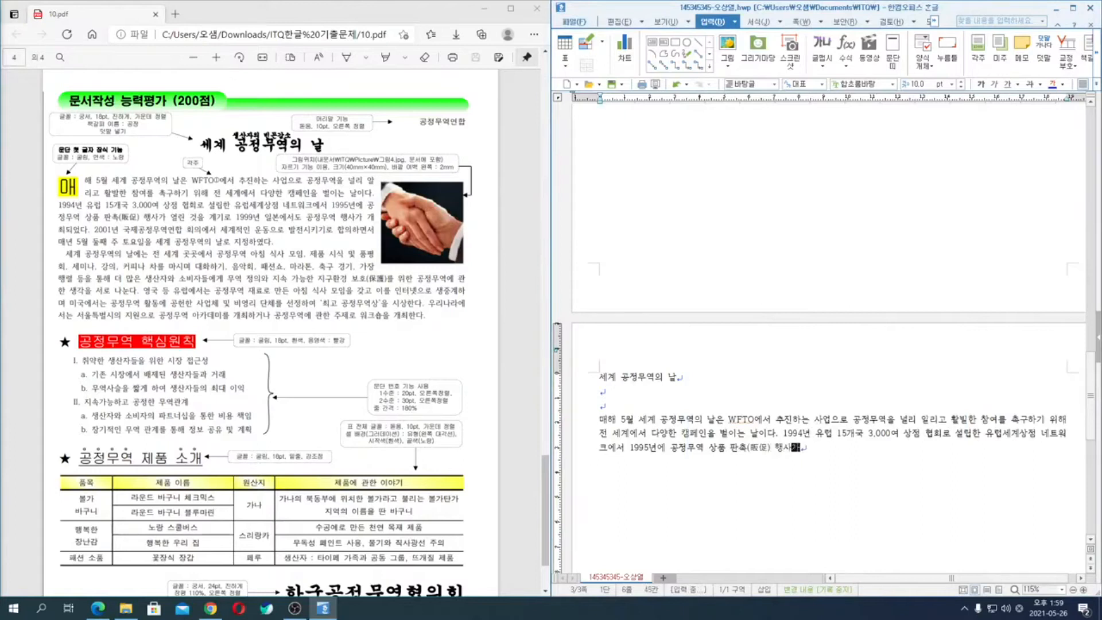
text(열린 것을 계기로 )
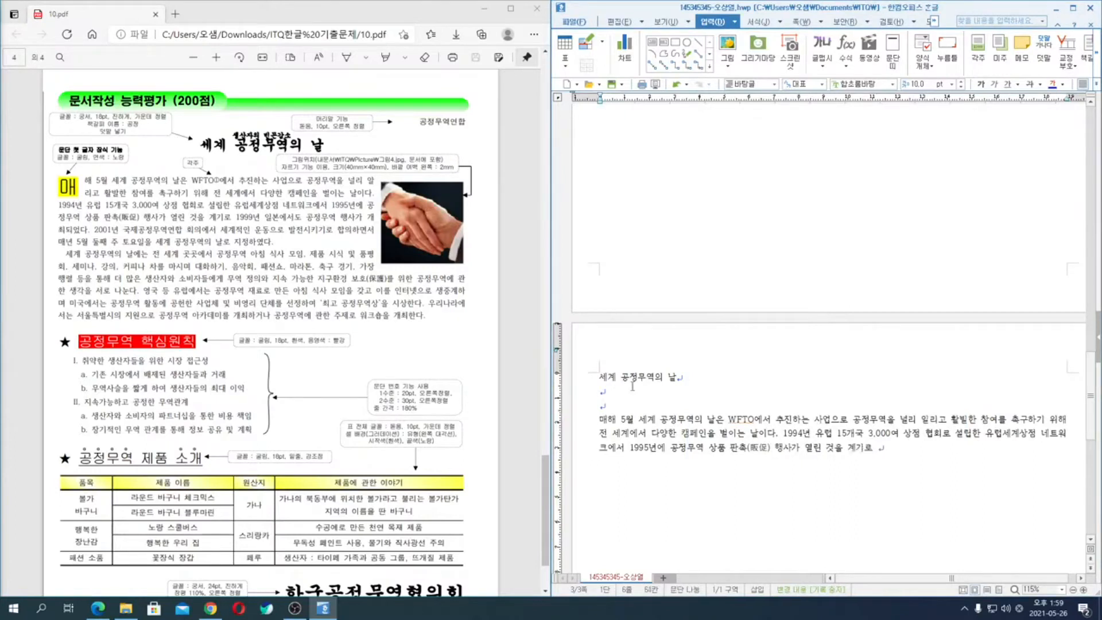
text(1999년 일본)
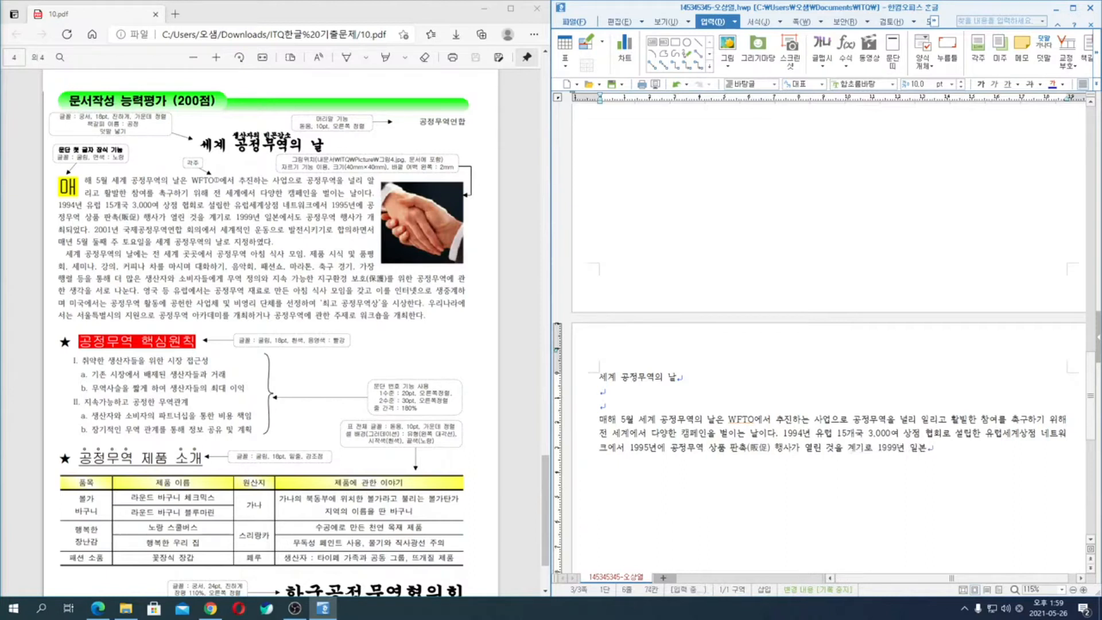
text(에서도 공정무역 하)
text(사가 개최)
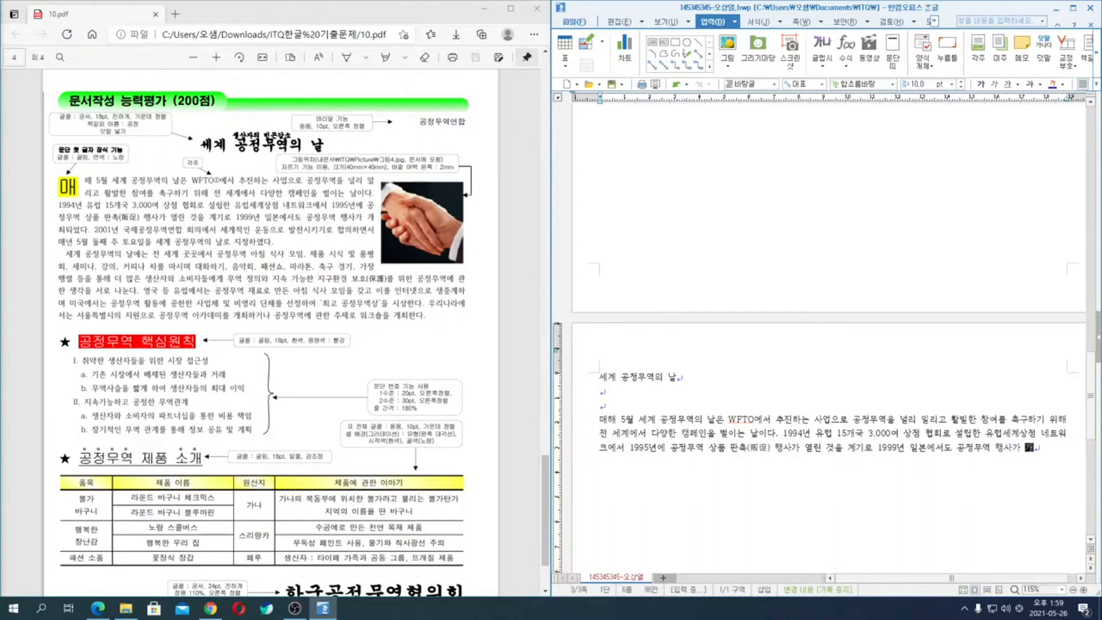
text(되어다. 200)
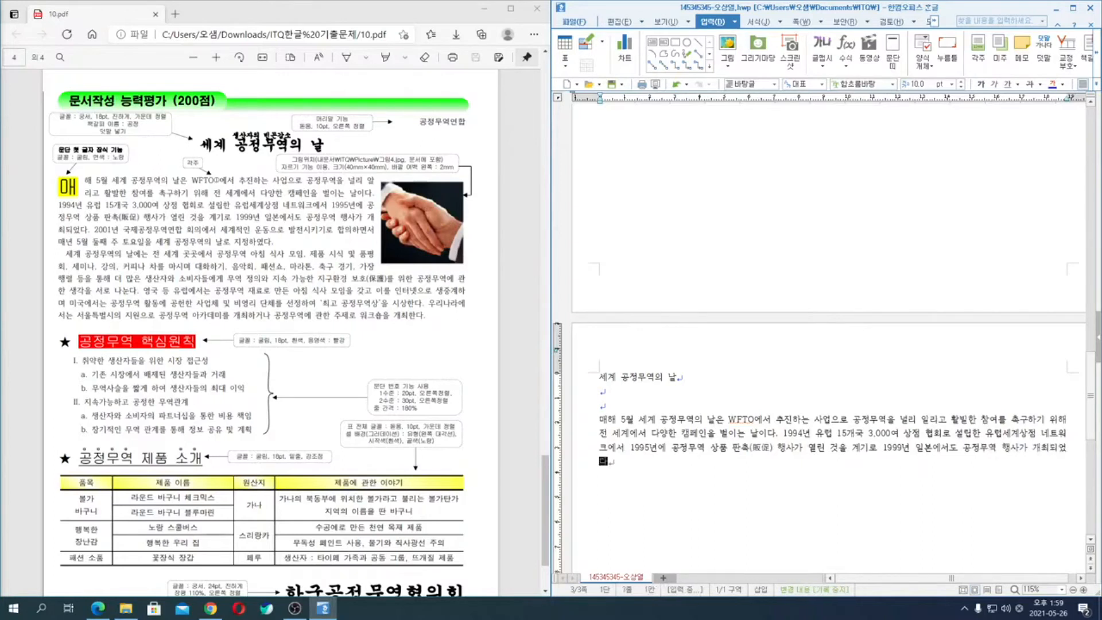
text(1년 국제공정무역연합 회)
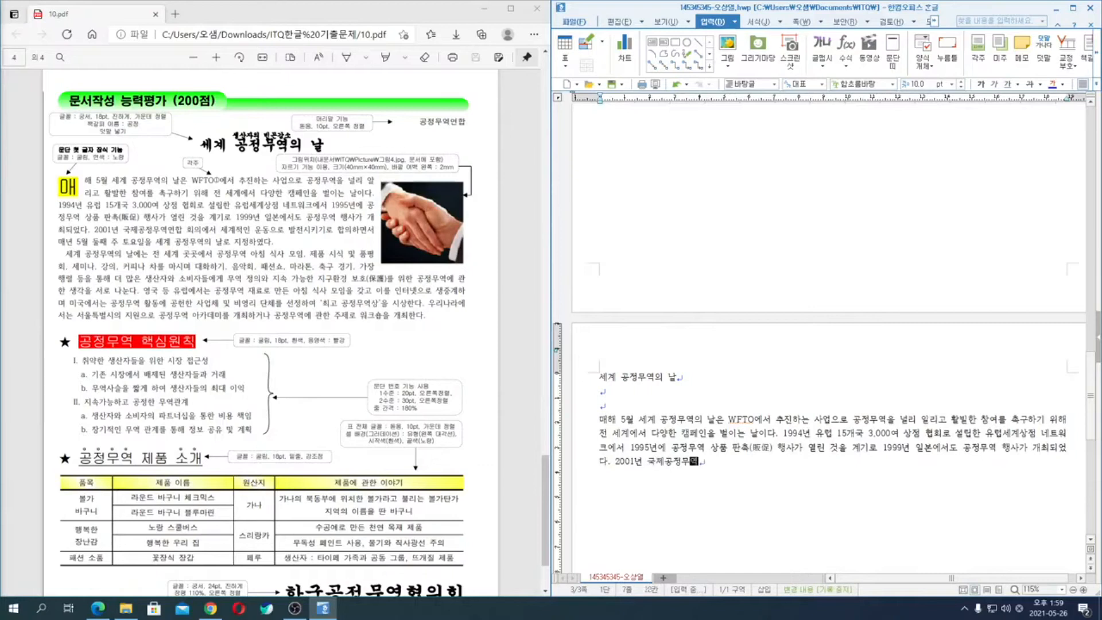
text(의에서 세계적인 )
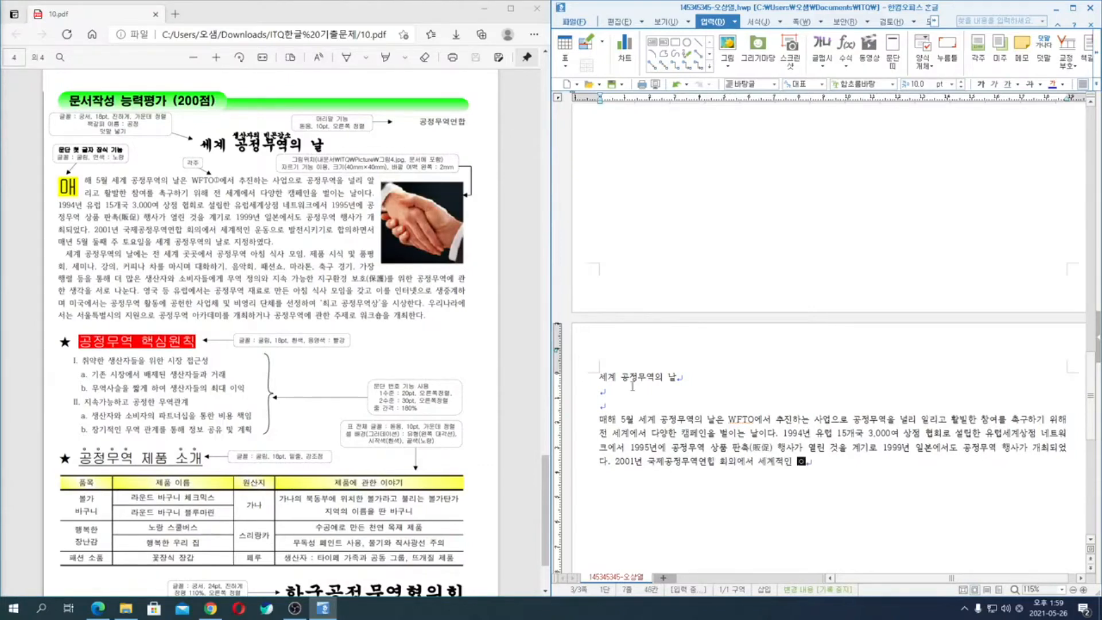
text(운동으로 발ㅈ2 ]시키기ㄹ)
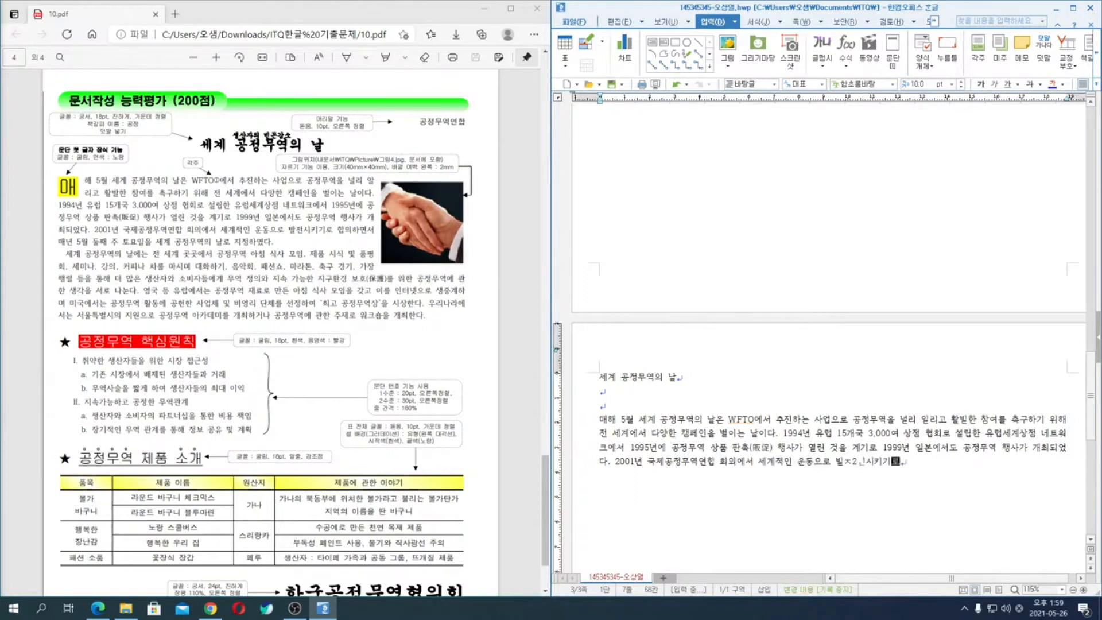
- Continue with "발전시키기로 합의하면서 매년 5월", correcting the mistyped "발전시키기로"
key(BackSpace)
key(BackSpace)
key(BackSpace)
key(BackSpace)
key(BackSpace)
key(BackSpace)
key(BackSpace)
key(BackSpace)
text(전시ㅋ기로 합의하면ㅅ서 매년 5월 ㄷ)
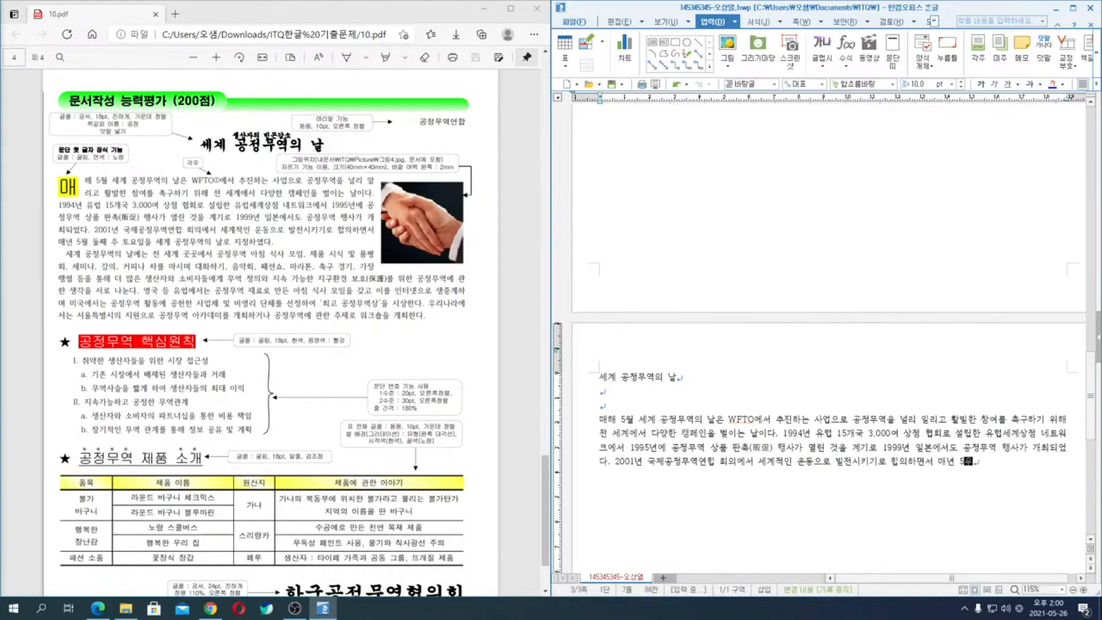
text(둘째 주 토터ㅗ요일을)
- Add "둘째 주 토요일" to the sentence, retyping the mistyped "토요일"
key(BackSpace)
key(BackSpace)
key(BackSpace)
key(BackSpace)
key(BackSpace)
key(BackSpace)
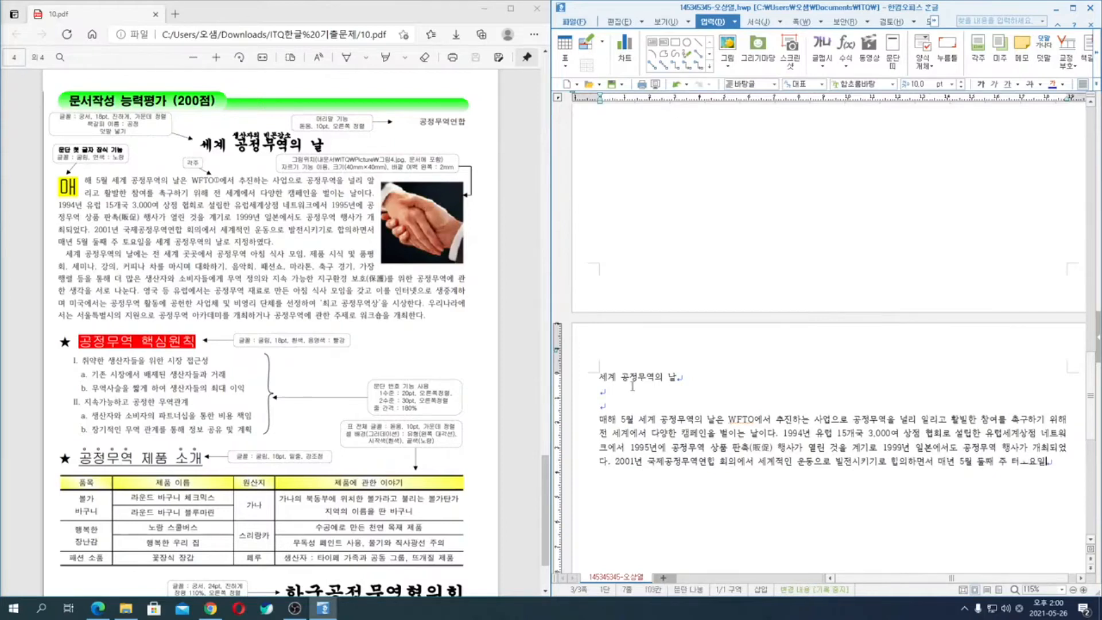
text(토요일)
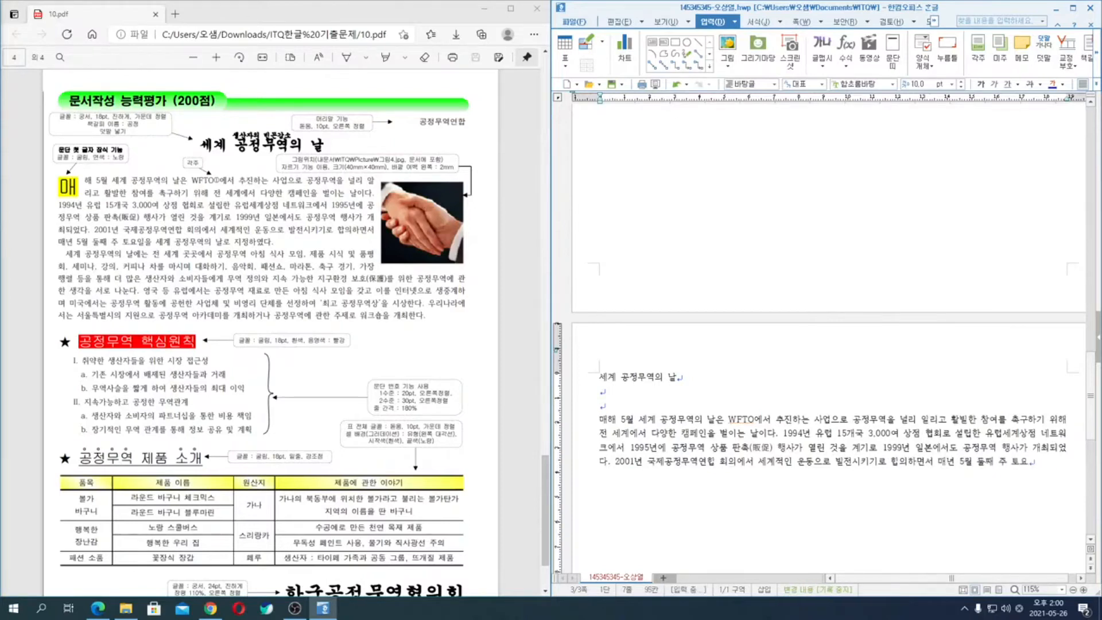
text(을 세)
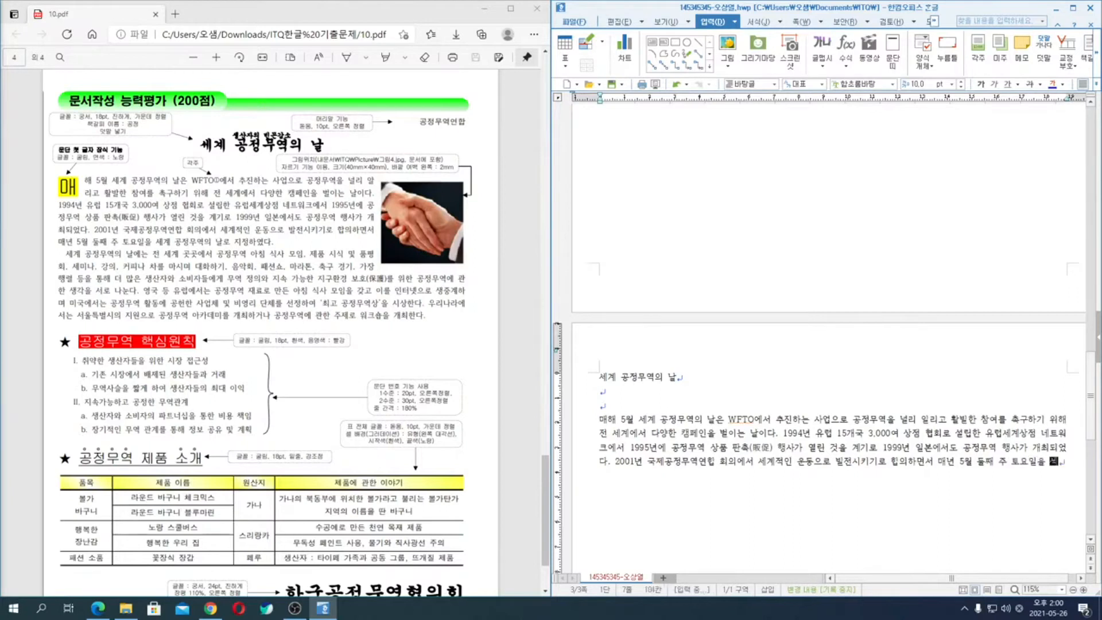
text(계 ㄱ정무역의 날로 지)
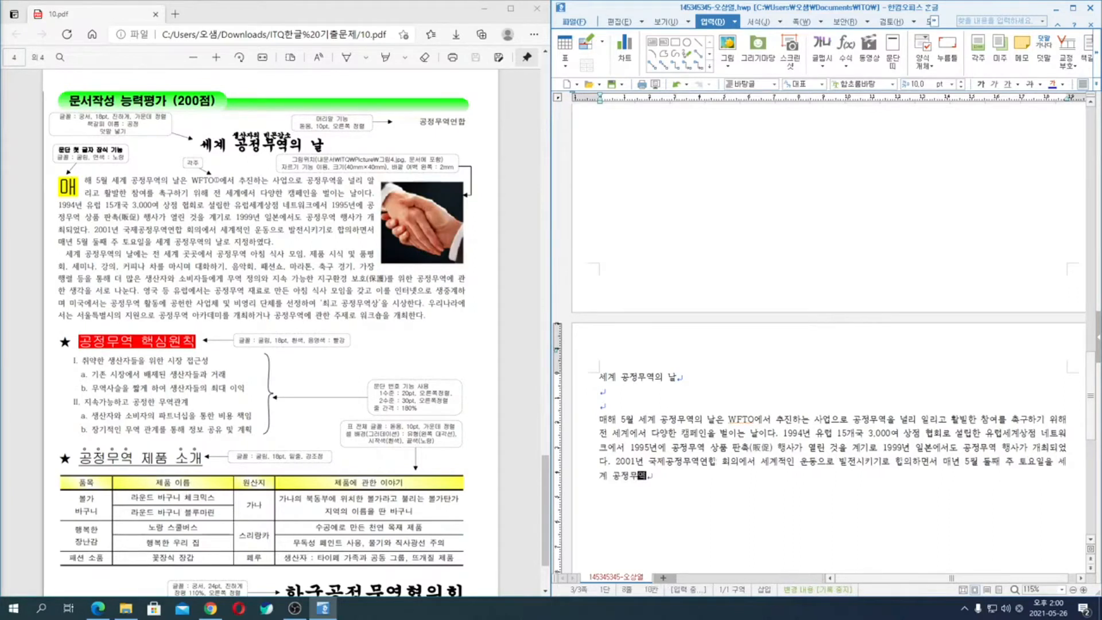
text(정하였ㄷ)
text(.)
- Finish the first body paragraph with "을 세계 공정무역의 날로 지정하였다." and move to a new line
key(Return)
key(Return)
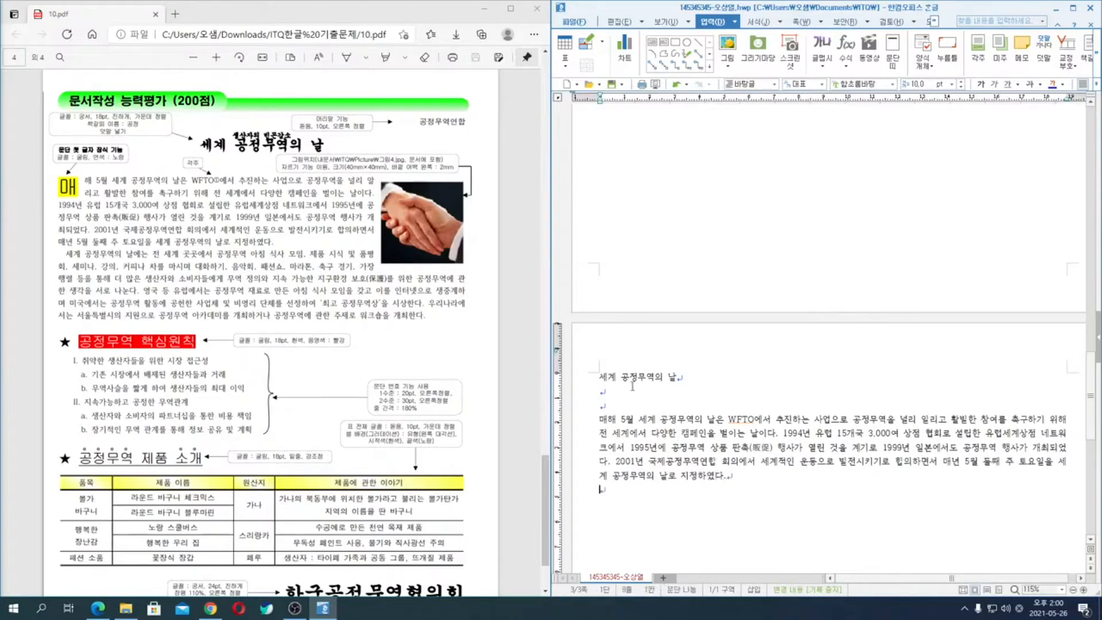
key(BackSpace)
- Begin the indented second body paragraph with "세계 공정무역이 날에는 전 세계"
text(세계 공정)
text(무역)
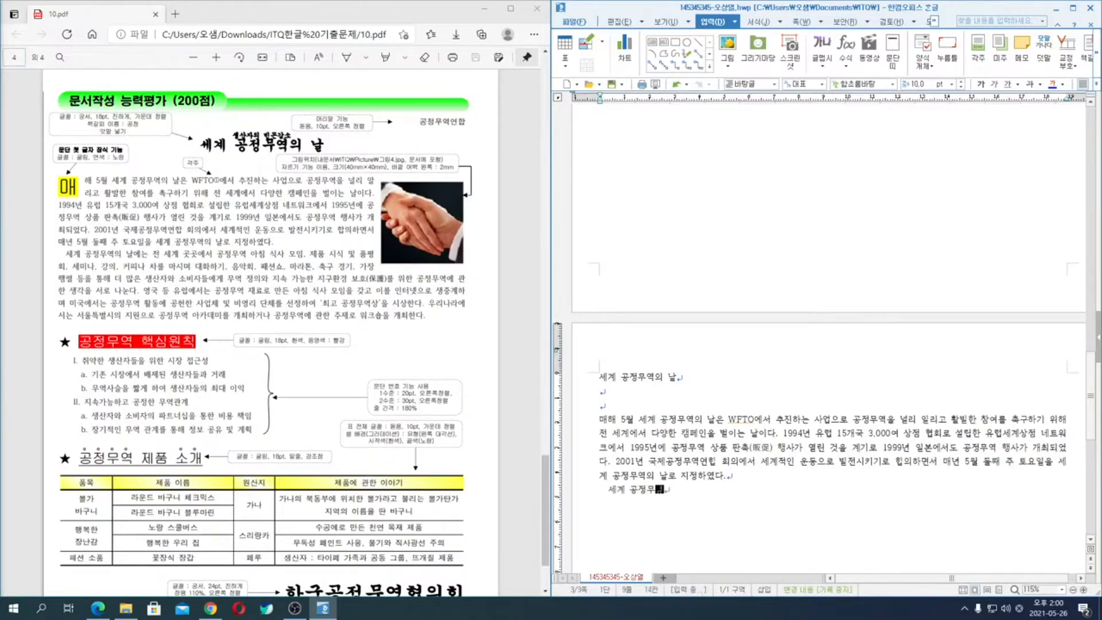
text(이 )
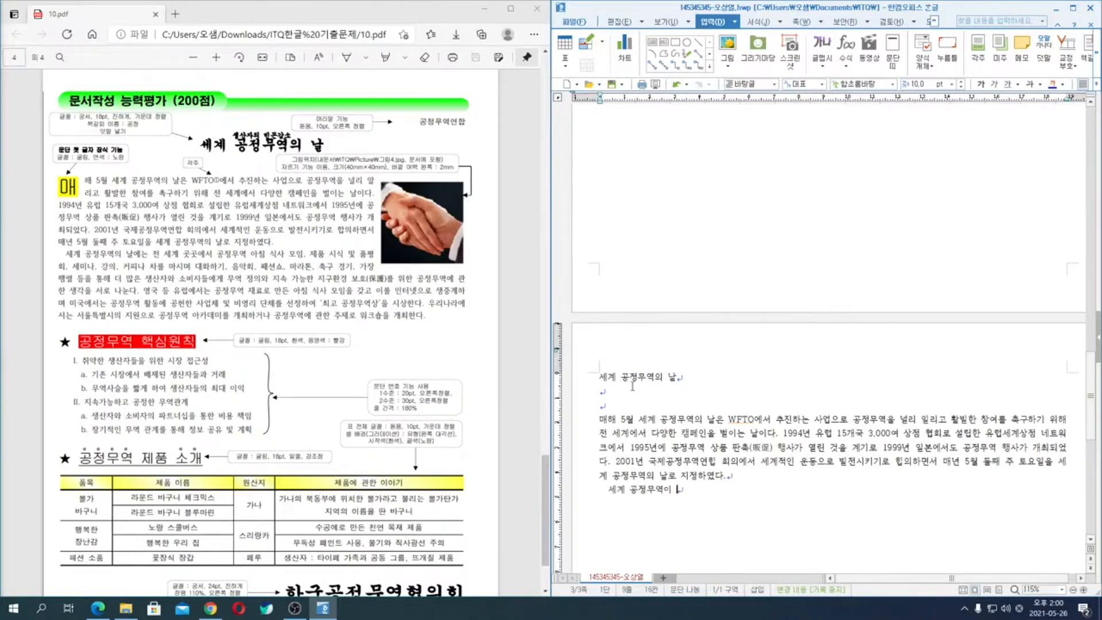
text(날에는 ㅈㅓㄴ 세계)
text( ㄱ)
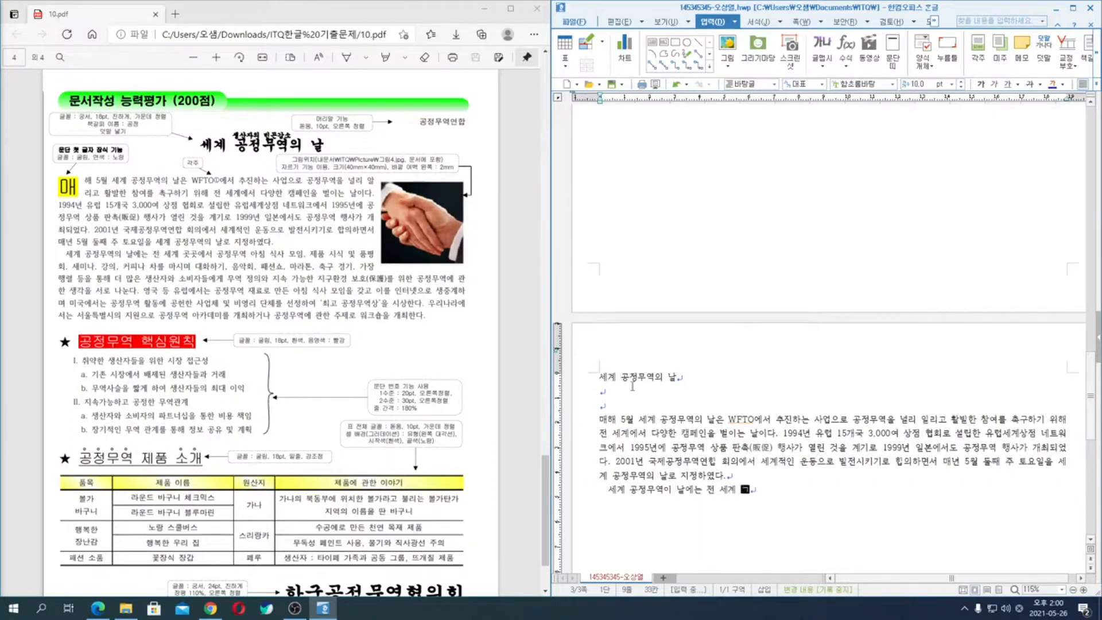
text(ㅗㅅ곳에서 공정무)
text(역 아침 식사 )
text(ㅁㅗ임, 제품 ㅅ)
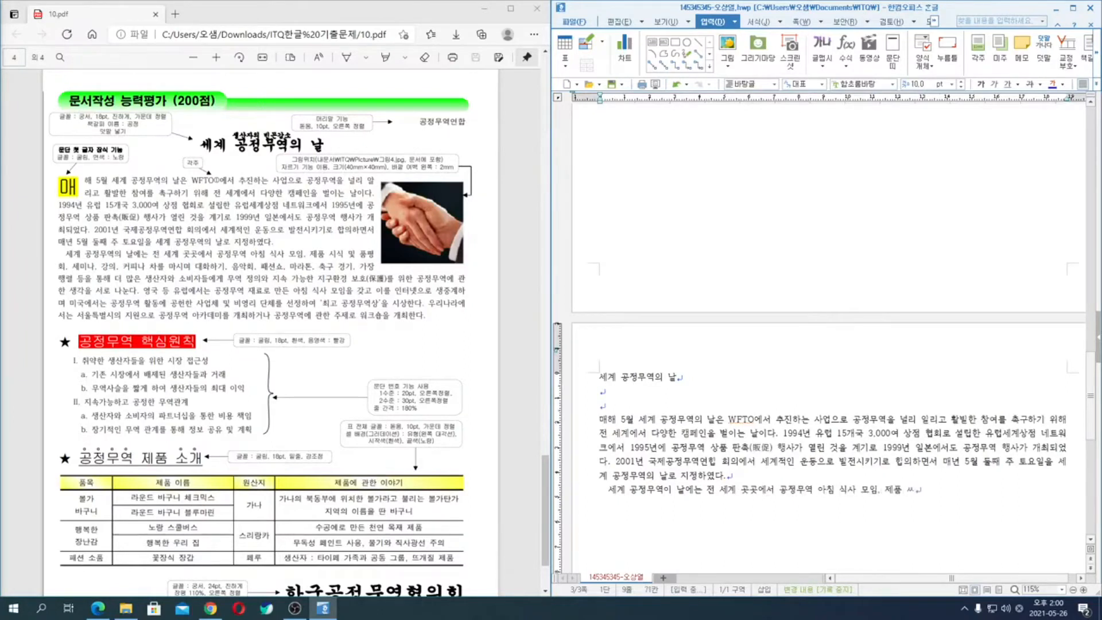
text(ㅣㅅㅣ)
text(ㄱ)
text( 및 품평회.)
text( ㅅㅔㅁㅣ)
text(ㄴㅏ, ㄱㅏㅇ)
text(ㅇㅢ, ㅋㅓㅍㅣㄴㅏ ㅊㅏㄹㅡㄹ ㅁ)
text(ㅏㅅㅣㅁㅕ ㄷㅐㅎㅘㅎㅏㄱㅣ. )
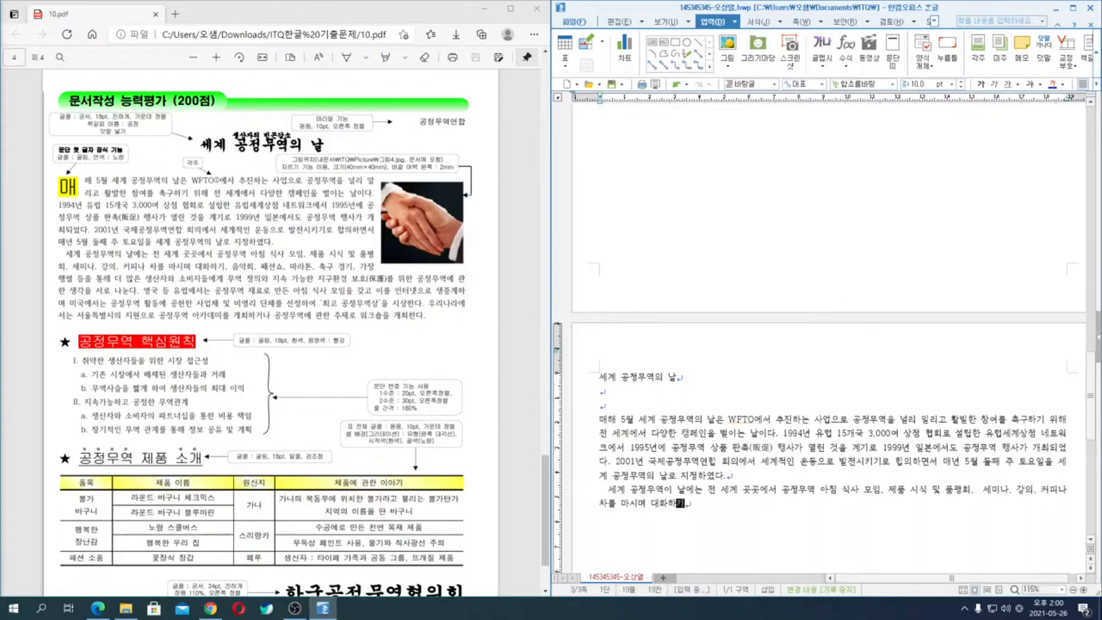
text(ㅇㅡㅁㅇㅏㄱㅎㅗㅣ. ㅍㅐㅅㅕㄴㅅㅛ. ㅁㅏㄹㅏㅌㅗㄴ. ㅊㅜㄱㄱㅜ ㄱㅕㅇ)
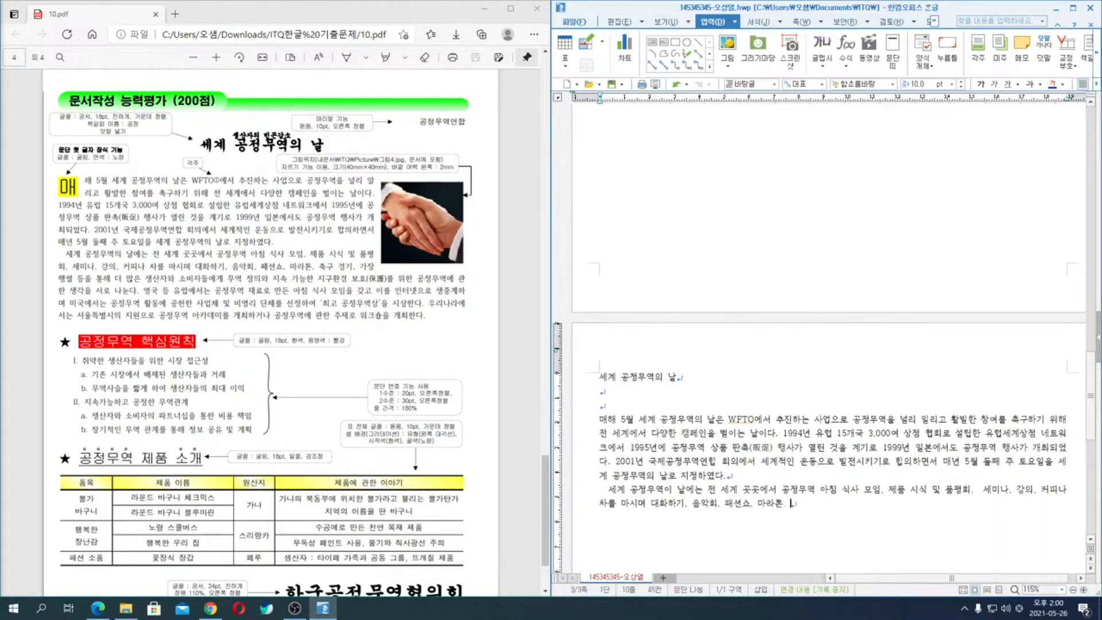
text(ㄱㅣ. ㄱㅏㅈㅏㅇ ㅎㅐㅇ)
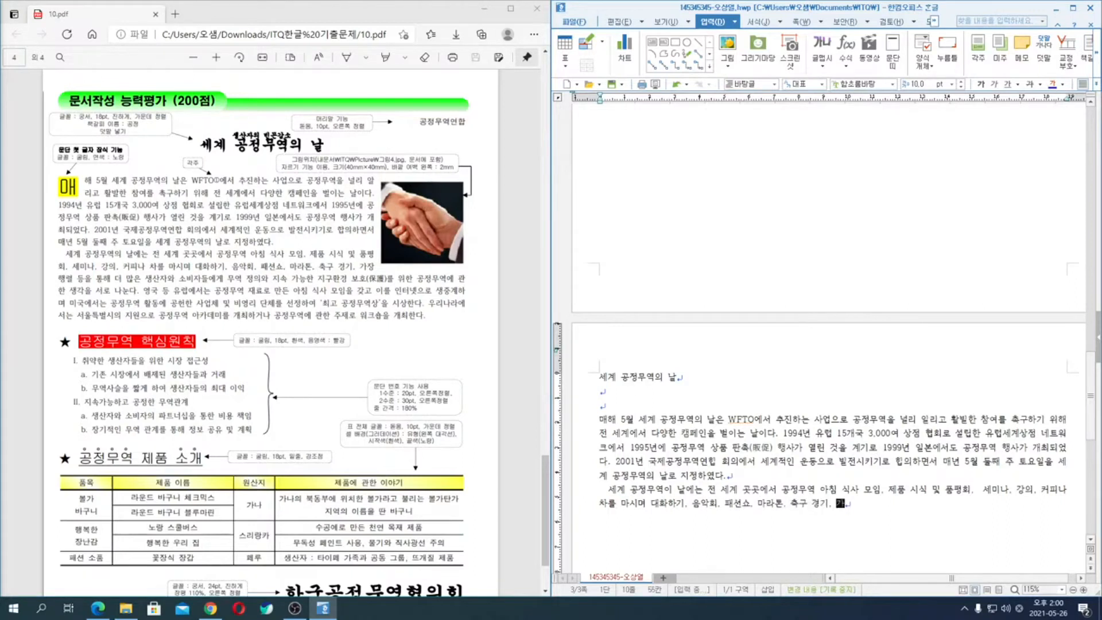
text(ㄹㅕㄹ ㄷㅡㅇㅇㅡㄹ ㅌㅗㅇㅎㅐ ㄷㅓ ㅁㅏㄴㅎㅇㅡㄴ ㅅㅐㅇㅅㅏ)
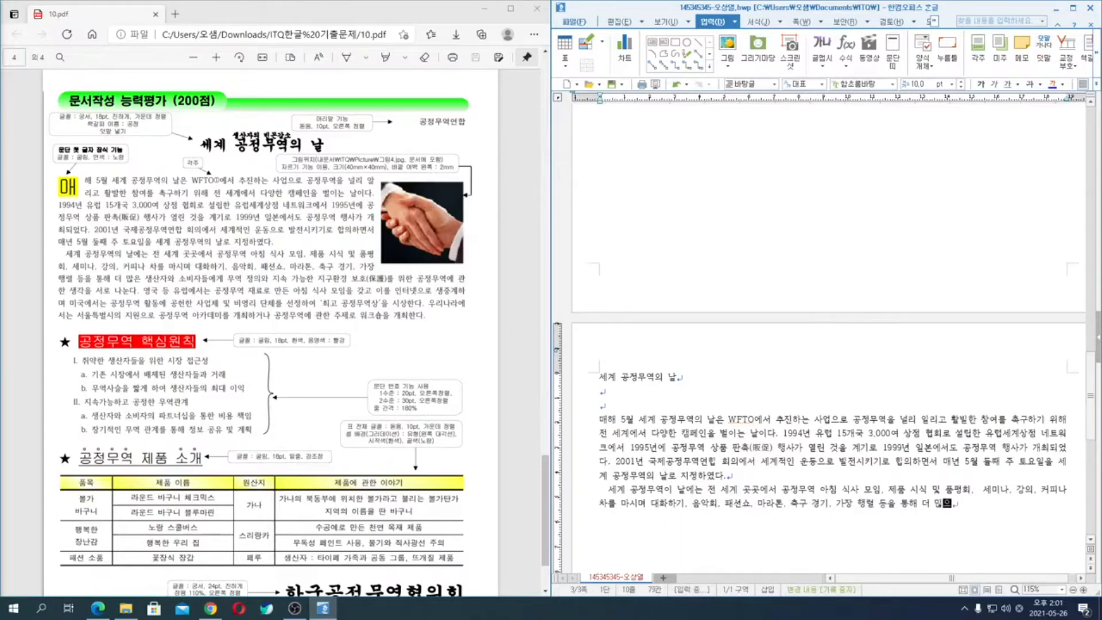
text(ㄴㅈㅏㅇㅘ ㅅㅗㅂㅣㅈㅏㄷㅡㄹㅇㅔㄱㅔ )
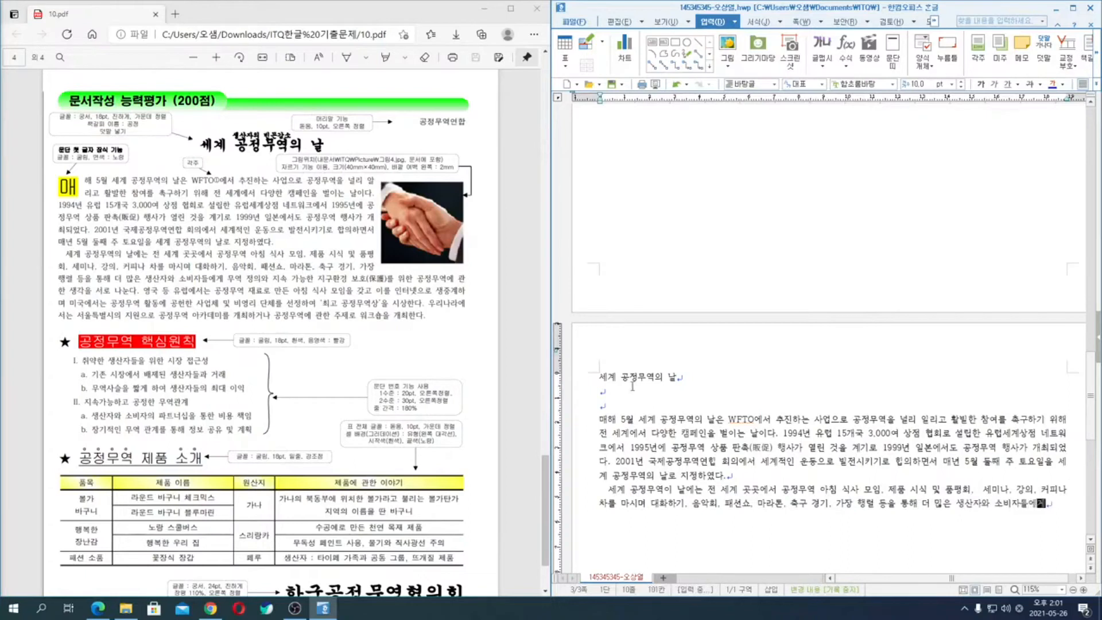
text(ㅁㅜㅇㅕㄱ ㅈㅓㅇㅇㅢㅇㅘ ㅈㅣ)
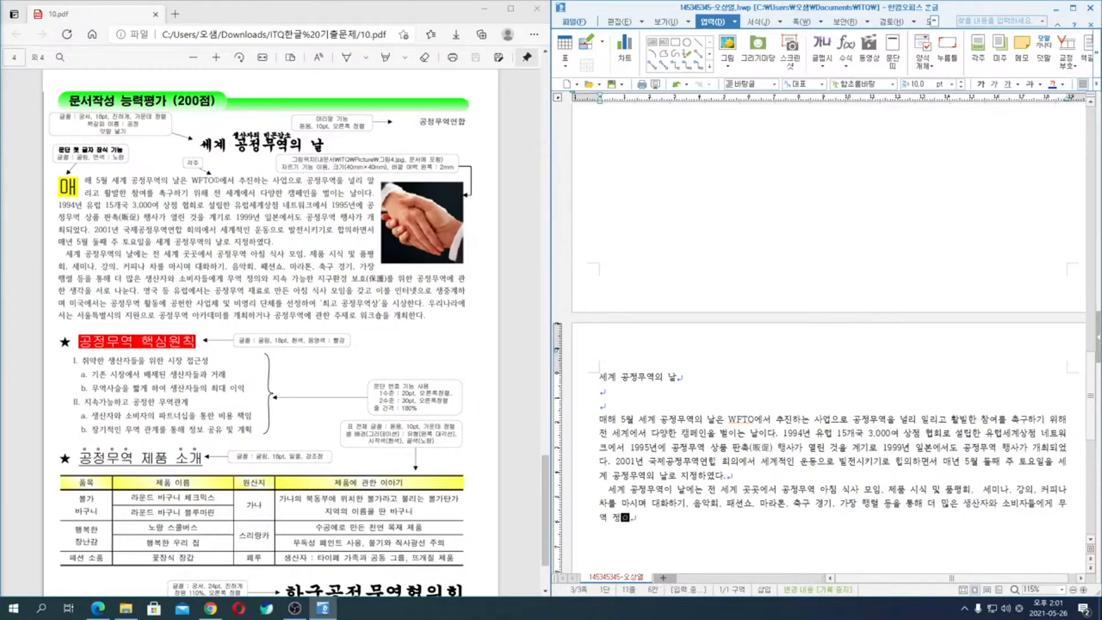
text(ㅅㅗㄱ ㄱㅏㄴㅡㅇㅎㅏㄴ ㅈㅣㄱㅜ)
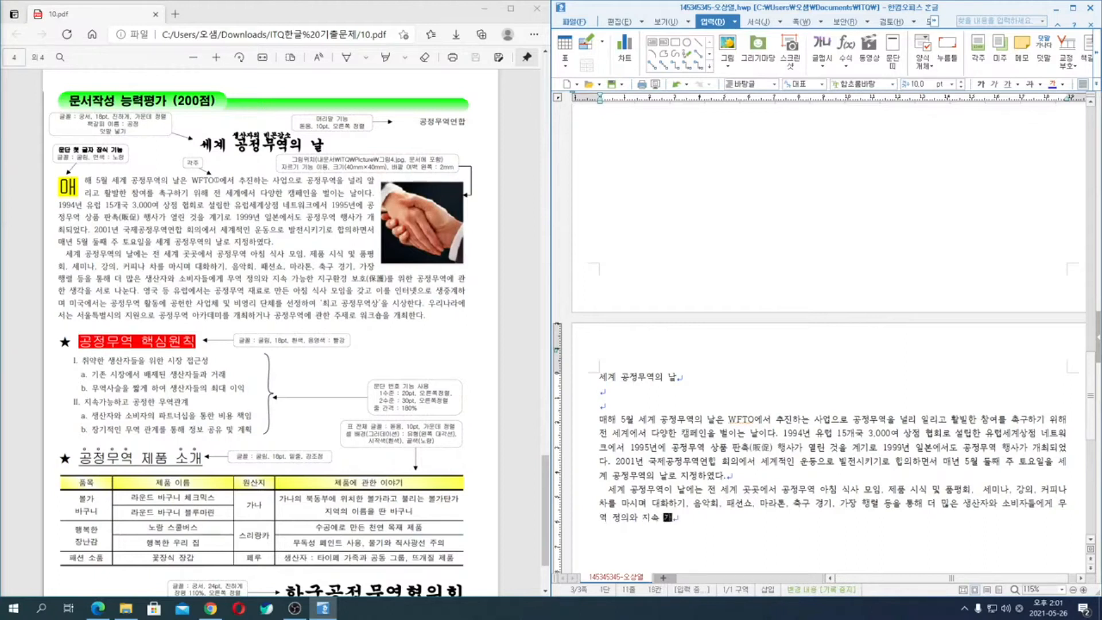
text(ㅎㅘㄴㄱㅕㅇ ㅂㅗㅎㅗ)
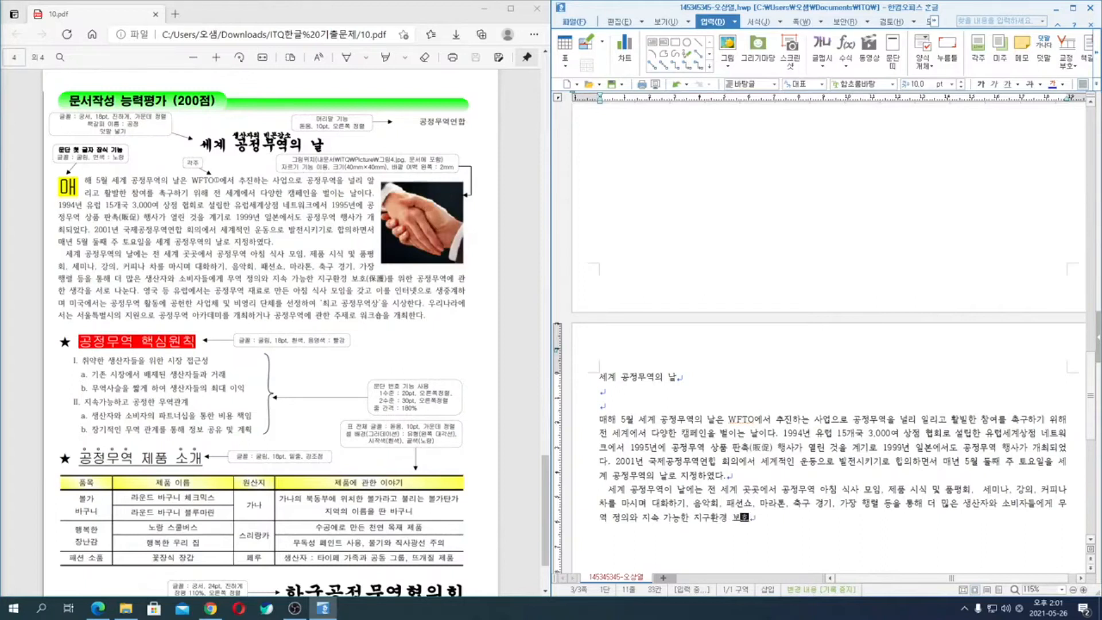
- Add "환경 보호(保護)를 위한 공정무역에 관한" to the sentence, inserting the Hanja for 보호 in brackets
key(F9)
key(Return)
text()ㄹㅡㄹ ㅇㅟㅎㅏㄴ ㄱㅗㅇㅈㅓㅇㅁㅜㅇㅕㄱㅇㅔ ㄱㅘㄴㅎㅏㄴ )
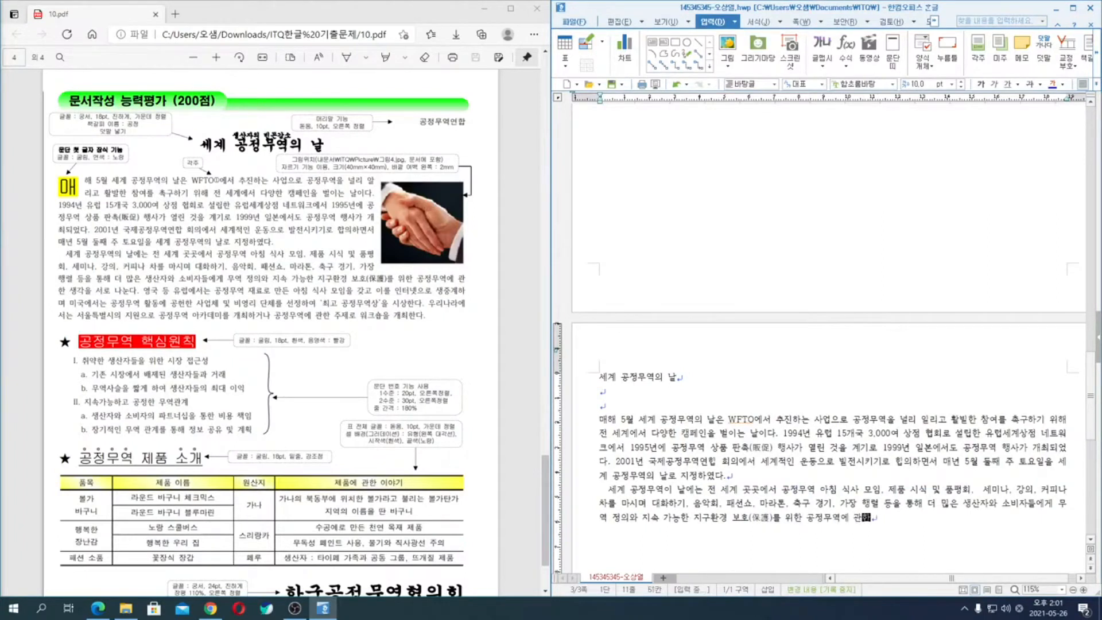
text(ㅅㅐㅇㄱㅏㄱㅇㅡㄹ ㅅㅓㄹㅗ ㄴㅏㄴㅜㄴㄷㅏ. ㅇㅕㅇㄱㅜㄱ ㄷㅡㅇ ㅇㅠㄹㅓㅂㅇㅔㅅㅓㄴㅡㄴ ㄱㅗㅇㅈㅓㅇㅁㅜ)
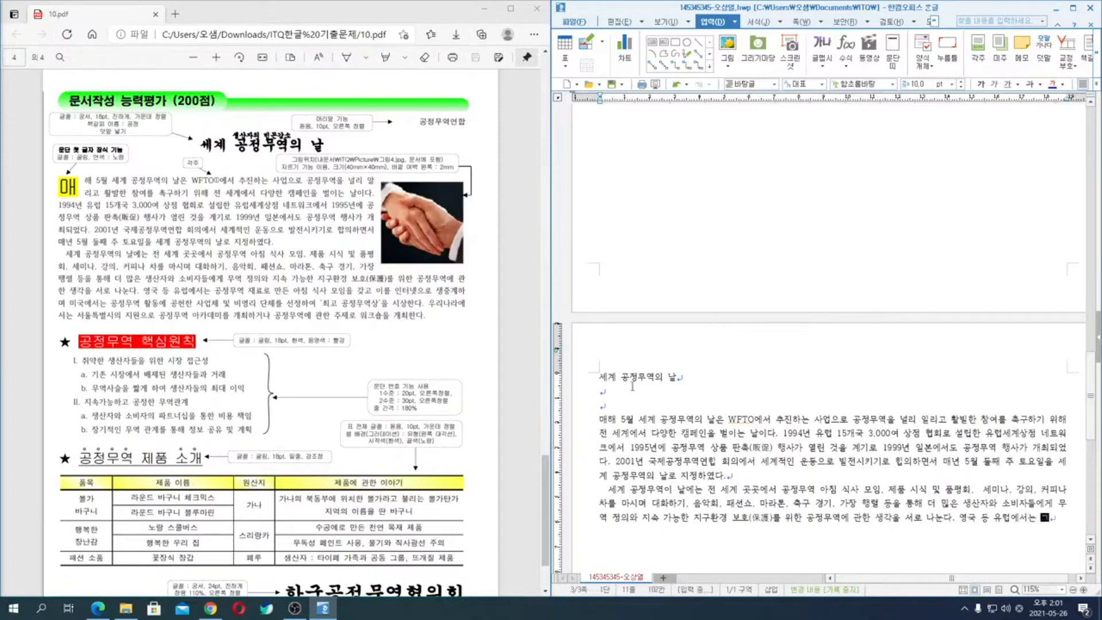
text(ㅇㅕㄱ ㅈㅐㄹㅛㄹㅗ ㅁㅏㄴㄷ)
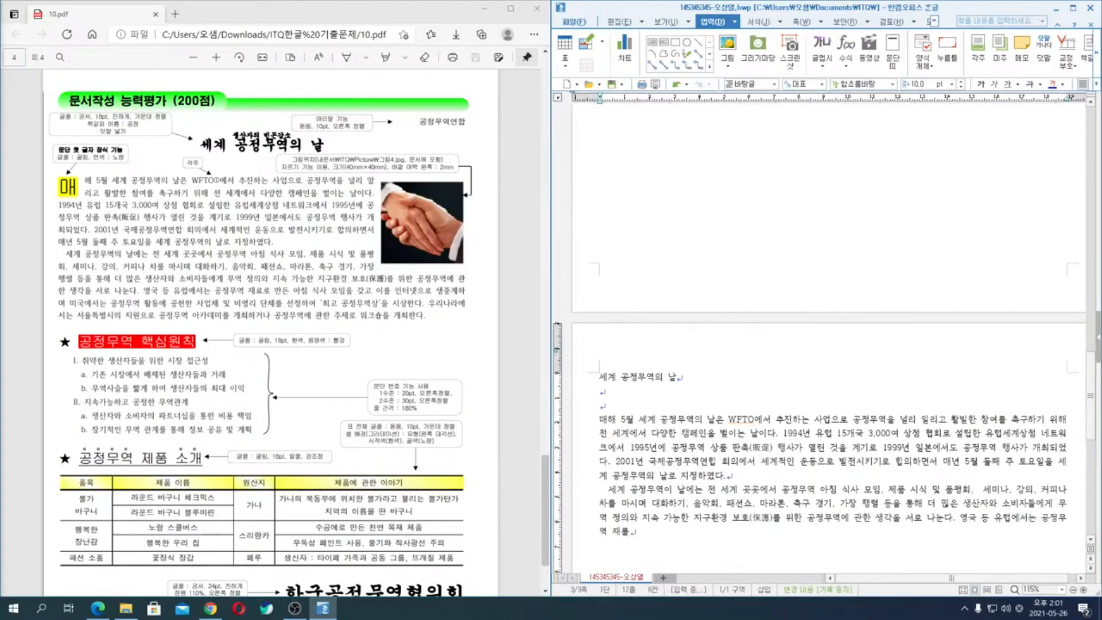
text(ㅡㄴ ㅇㅏㅊㅣㅁ ㅅ)
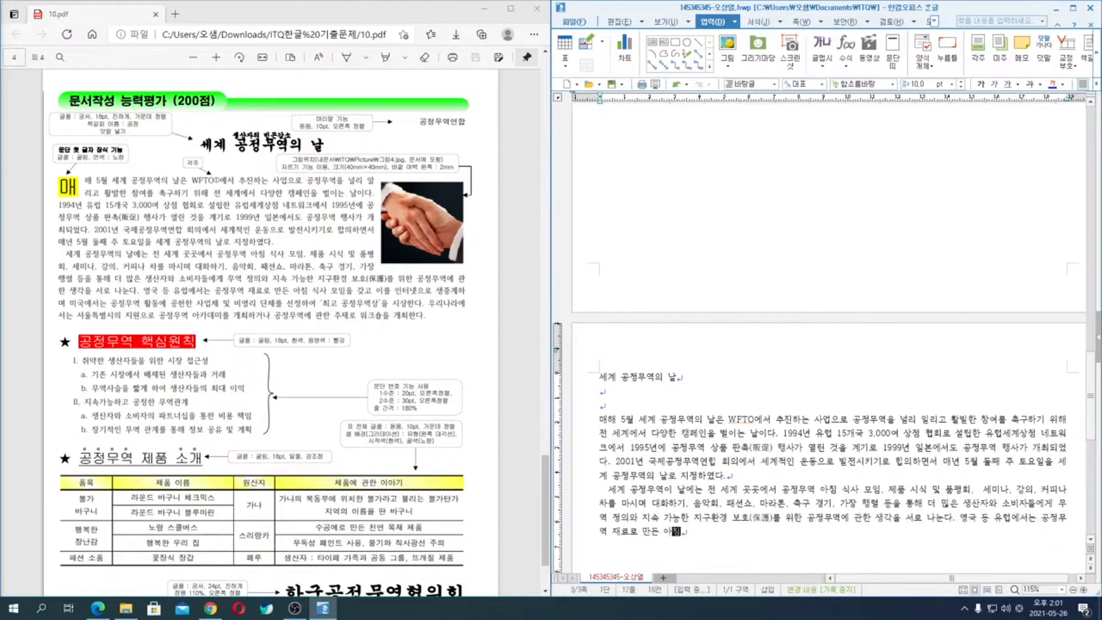
text(ㅣㄱㅅㅏ ㅁㅗㅇㅣㅁㅇㅡㄹ ㄱㅏㅈㄱㅗ ㅇㅣㄹㅡㄹ ㅇㅣㄴㅌㅓㄴㅔㅅㅇㅡㄹㅗ ㅅㅐ)
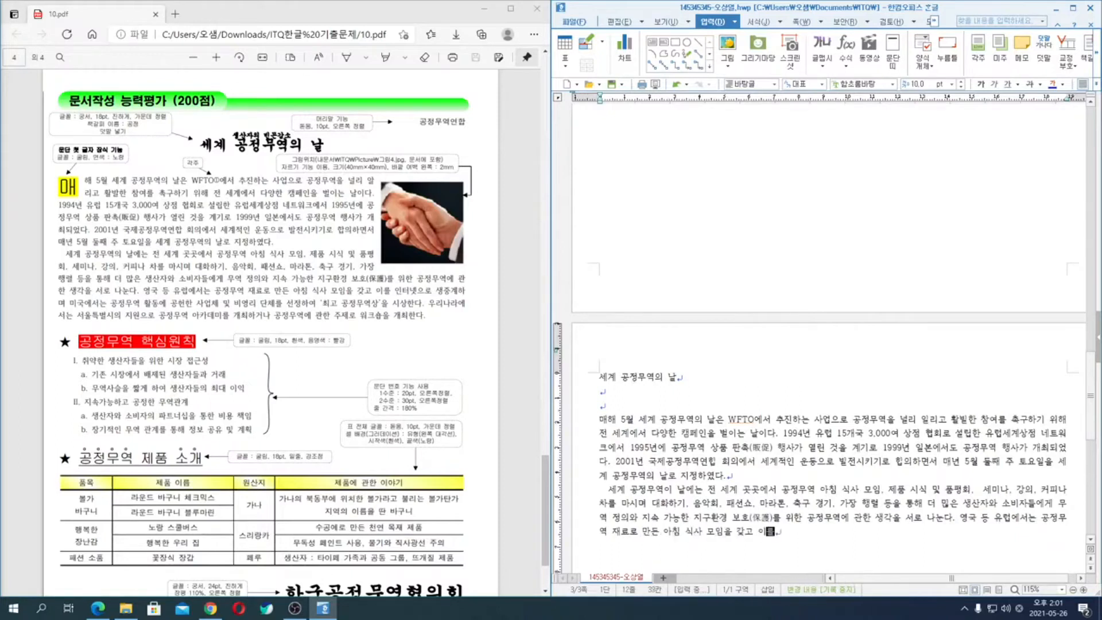
text(ㅇㅈㅜㅇㄱㅖㅎㅏㅁㅕ)
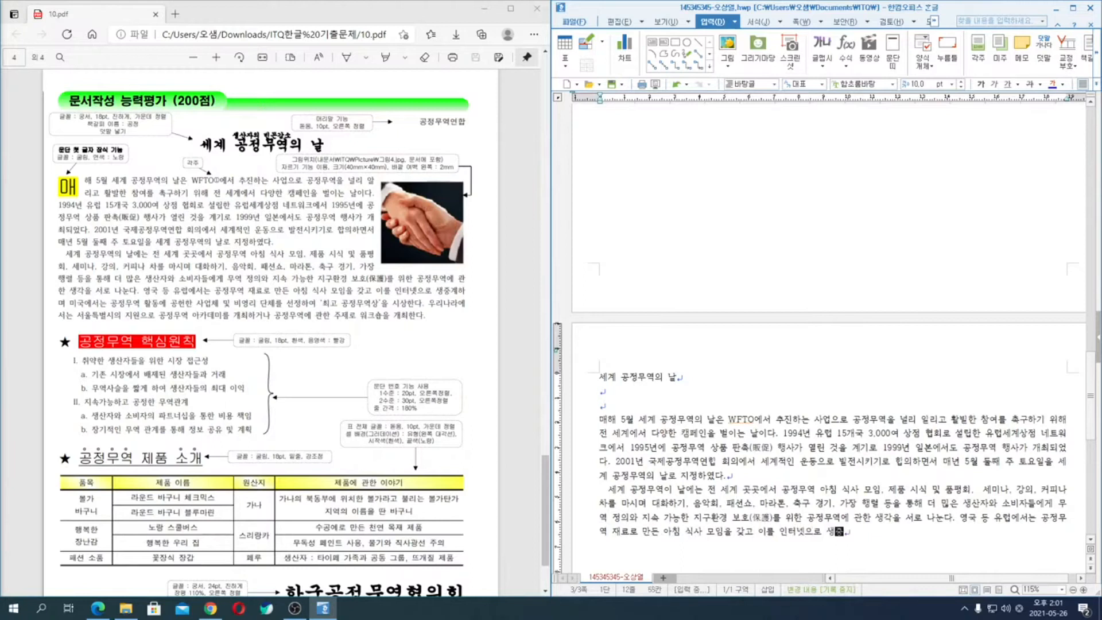
text( ㅁㅣㄱㅜㄱㅇㅔㅅㅓㄴㅡㄴ ㄱㅗㅇㅈㅓㅇㅂㅜㅇㅕㄱ ㅎㅗㅏㄹ)
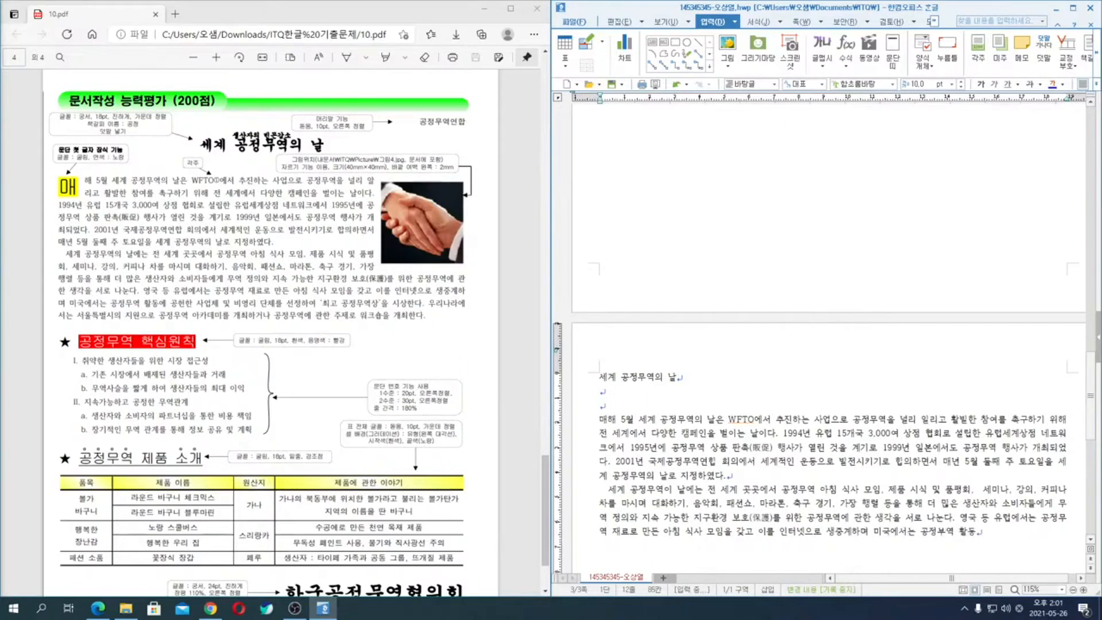
- Add "미국에서는 공정무역" to the sentence, correcting the misspelled 무역
key(BackSpace)
key(BackSpace)
key(BackSpace)
text(ㅁㅜㅇㅕㄱ ㅎㅗㄹㄷㅗㅇㅇㅔ ㄱㅗㅇㅎㅓㄴ ㅅㅏ)
- Continue the sentence about the United States with "활동에 공헌한 사업체 및 비영리 단체를"
key(BackSpace)
key(BackSpace)
key(BackSpace)
text(한 사)
text(ㅇㅓㅂㅊㅔ ㅁㅣㅊ ㅂㅣㅇㅕㅇㄹㅣ)
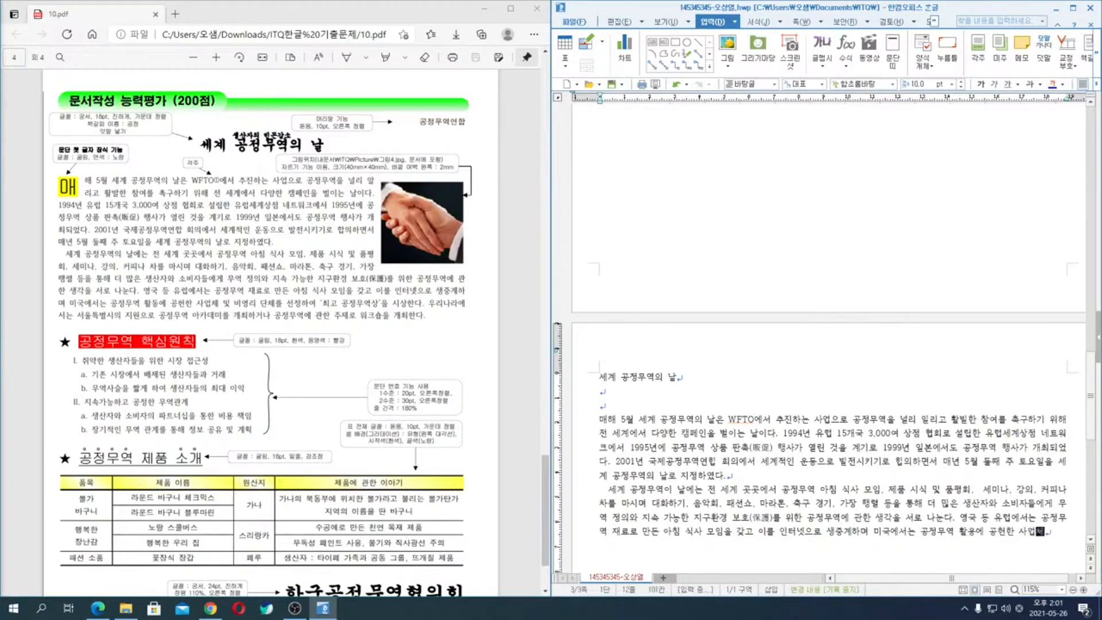
text( ㄷㅏㄴㅊㅔㄹㅡㄹ ㅅㅓ)
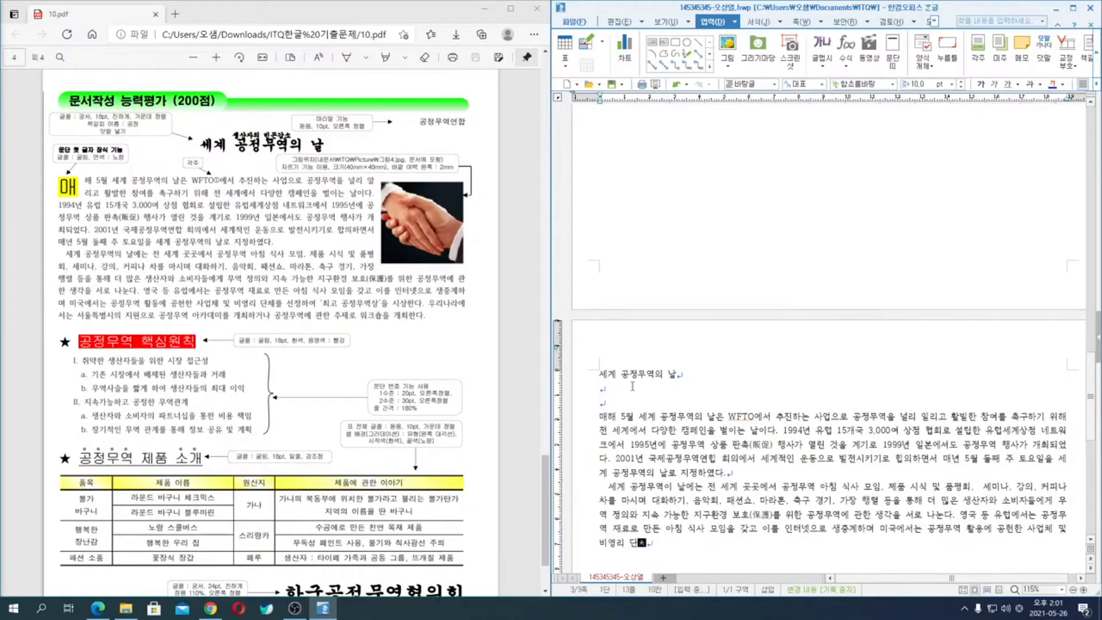
text(ㄴㅈㅓㅇㅎㅏㅇㅕ 'ㅊㅚㄱㅗ ㄱㅗㅇㅈㅓㅇㅁㅜㅇㅕㄱㅅㅏㅇ'ㅇ)
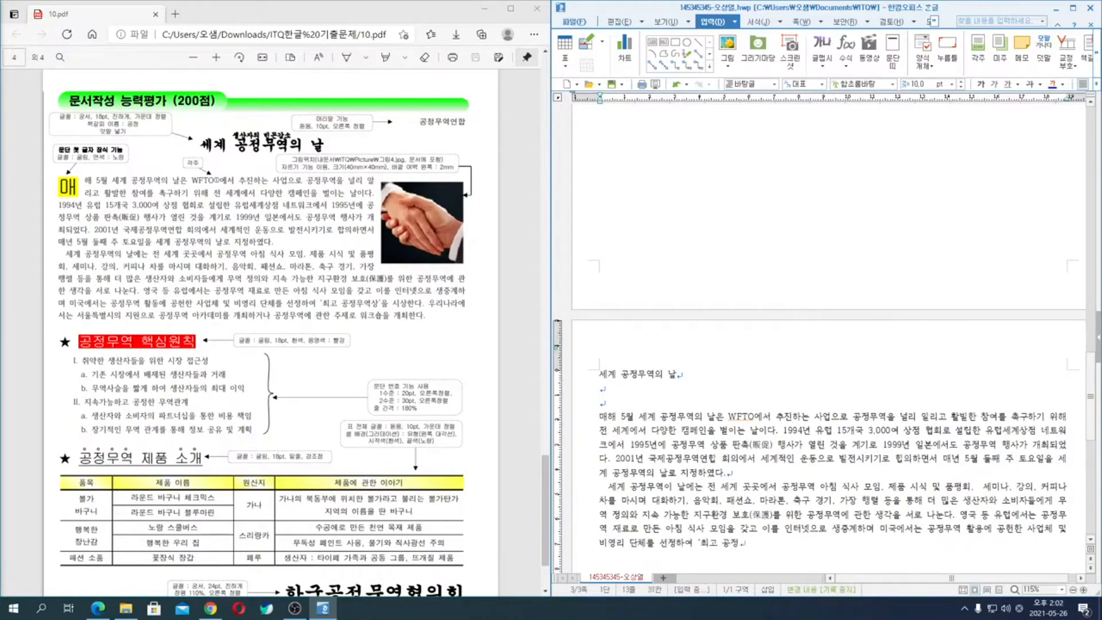
text(ㅡㄹ ㅅㅣㅅㅏㅇㅎㅏㄴㄷㅏ.)
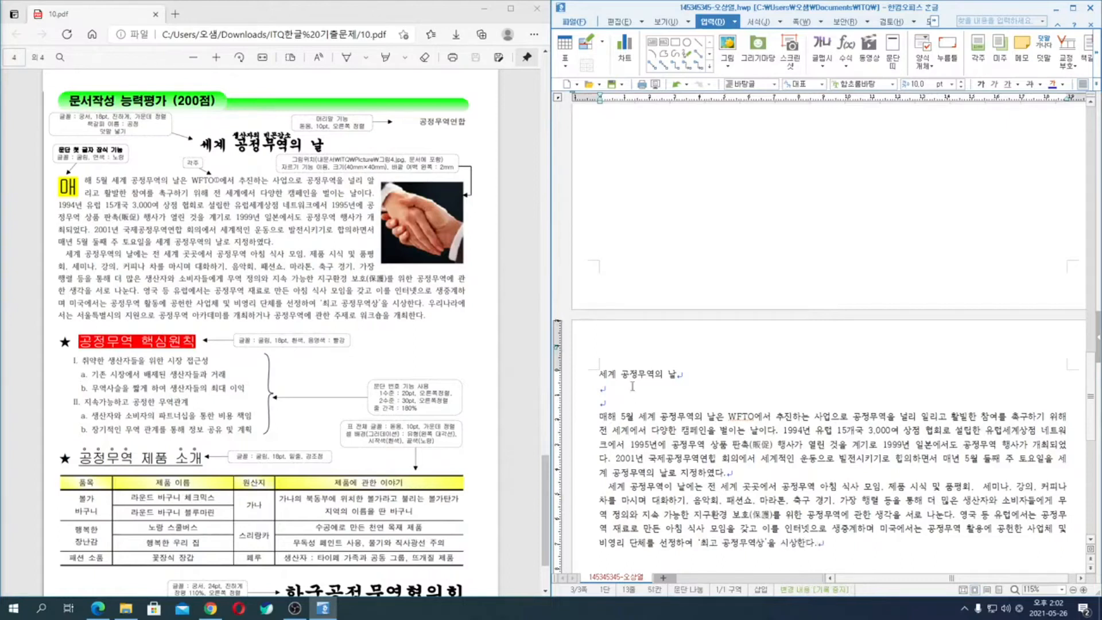
text( ㅇㅜㄹㅣㄴㅏ)
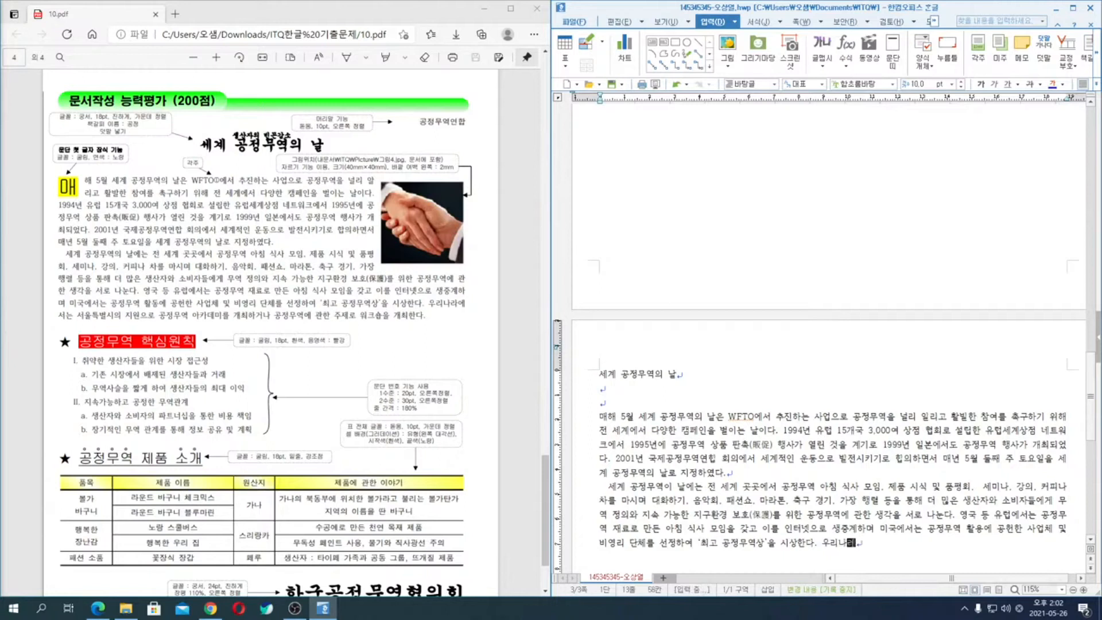
- Begin the last sentence of the paragraph with "우리나라에서는 서울특별시의 지원"
key(BackSpace)
key(BackSpace)
key(BackSpace)
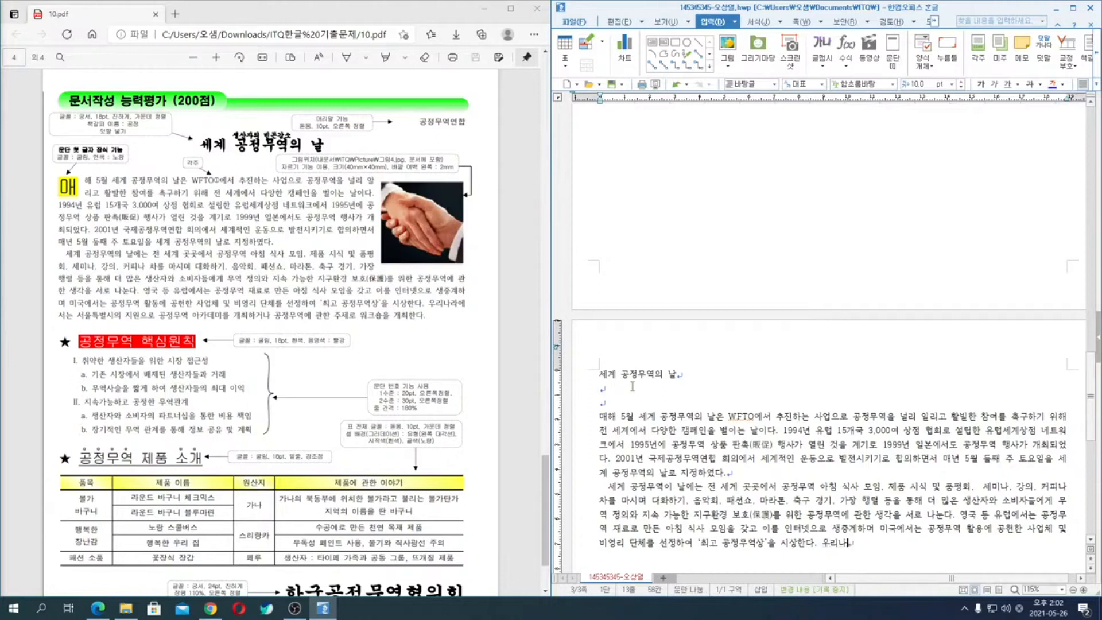
text(ㄹㅏㅇㅔㅅㅓㄴㅡㄴ ㅅㅓㅇㅜㄹㅌㅡㄱㅂㅕㄹㅅㅣㅇㅢ ㅈㅣㅇㅝㄴ)
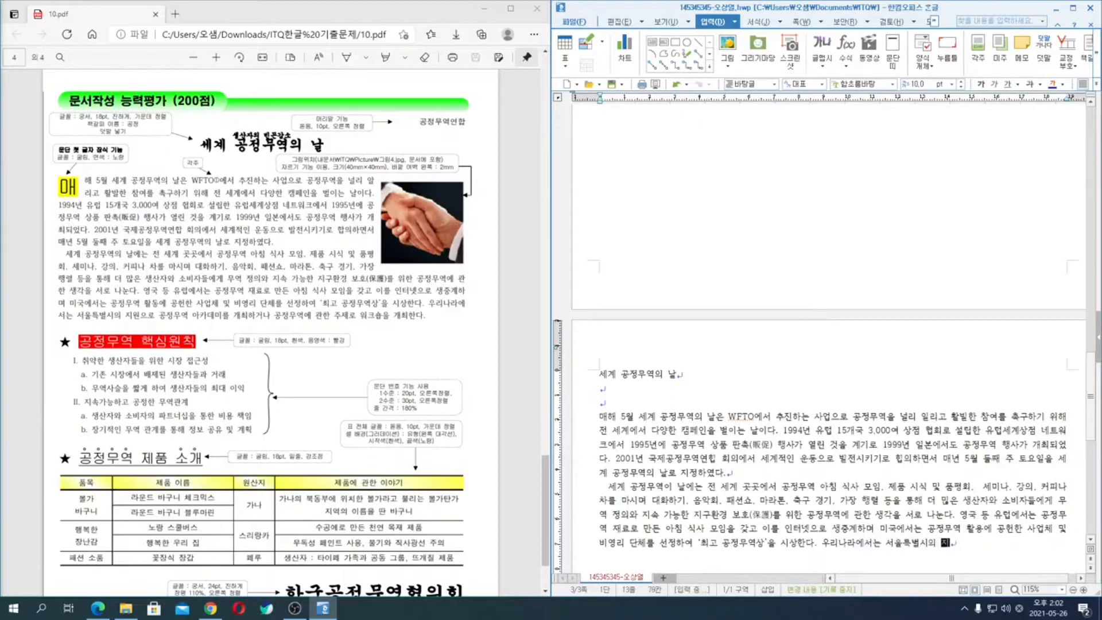
text(ㅇㅡㄹㅗ ㄱㅗㅇㅈㅓㅇㅁㅜㅇㅕㄱ ㅇㅏㅋㅏㄷㅔㅁㅣㄹㅡㄹ ㄱㅐ)
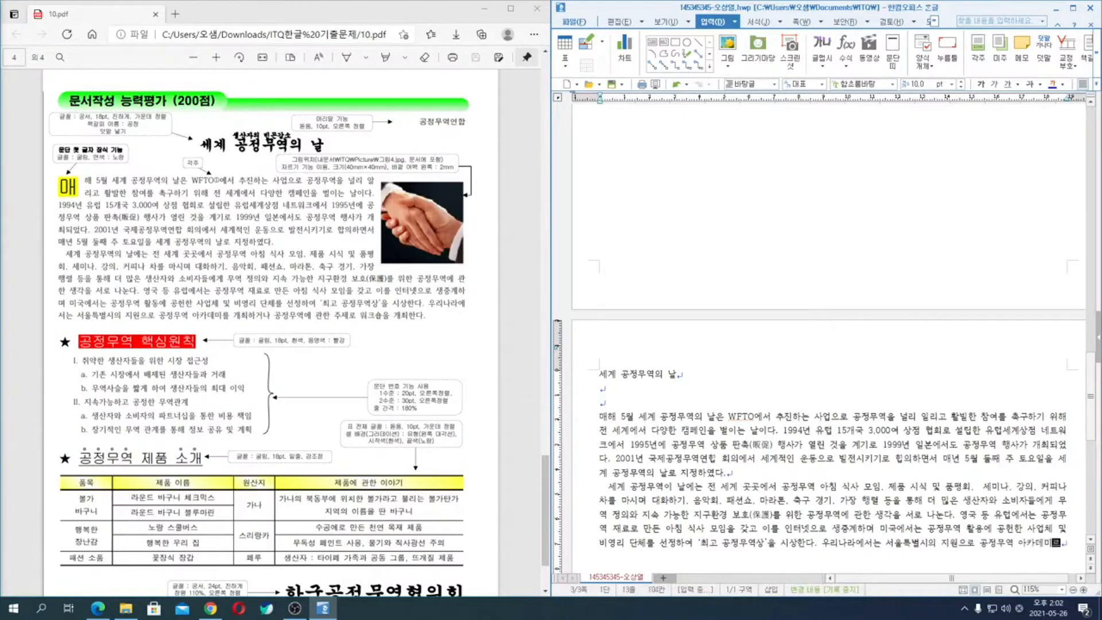
text(ㅊㅚㅎㅏㄱㅓㄴㅏ)
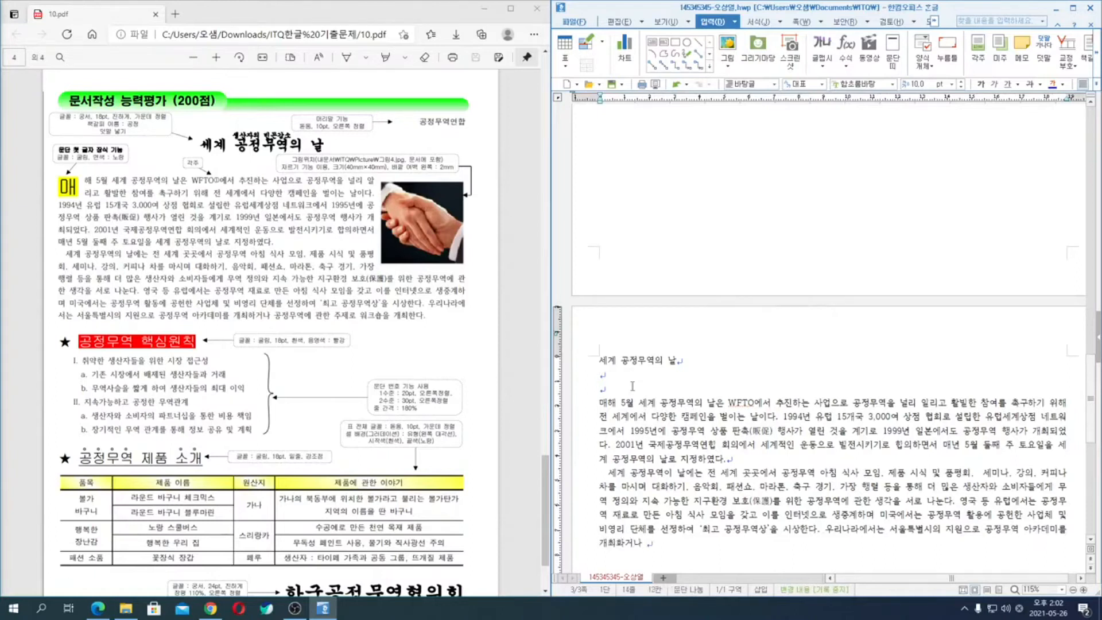
- Continue the last sentence with "으로 공정무역 아카데미를 개최하거나"
key(BackSpace)
key(BackSpace)
key(BackSpace)
text(ㅎㅏㄱㅓㄴㅏ ㄱㅗㅇㅈㅓㅇㅁㅜㅇㅕㄱㅇㅔ ㄱㅘㄴ)
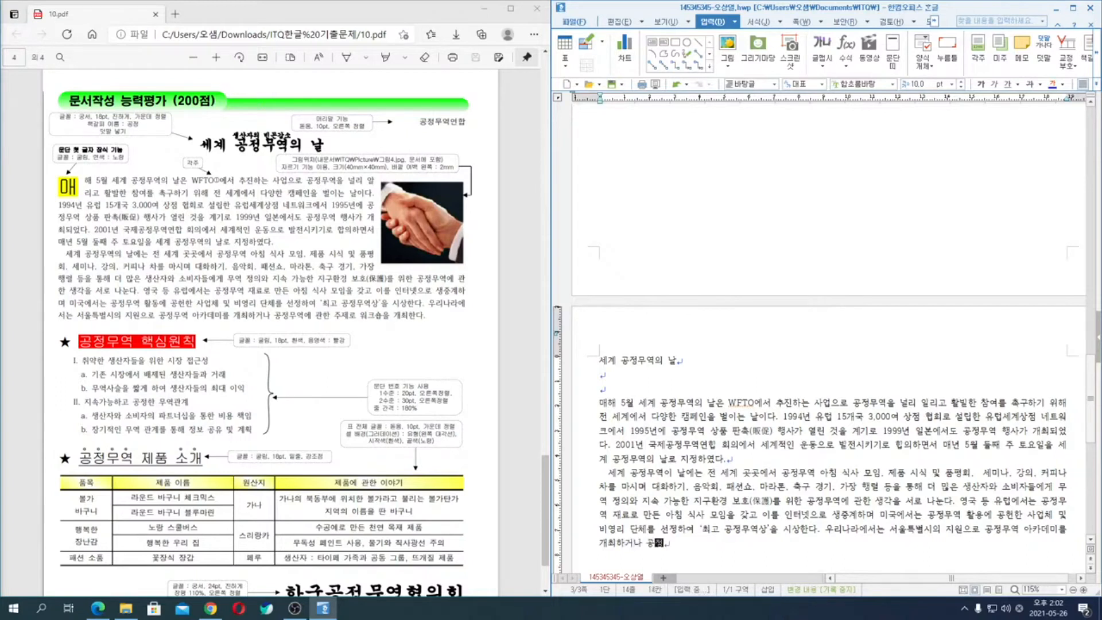
text(ㅎㅏㄴ ㅈㅜㅈㅔㄹㅗ ㅇㅝㅋㅡㅅㅛㅂㅇㅡㄹ ㄱㅐㅊㅚㅎㅏㄴㄷㅏ.)
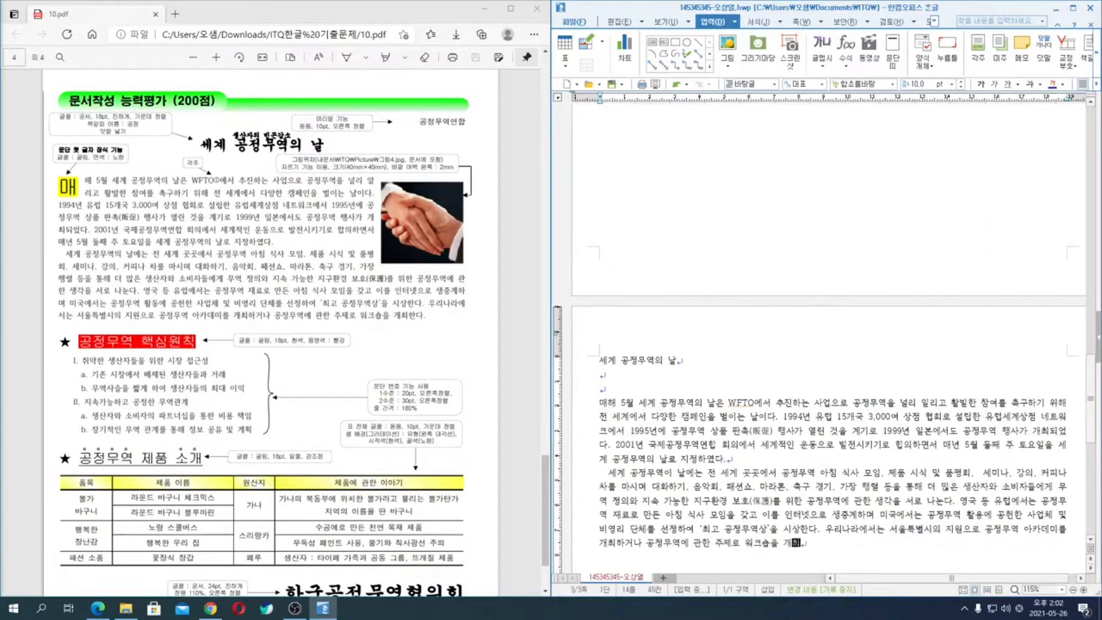
- Complete the paragraph with "공정무역에 관한 주제로 워크숍을 개최한다." and leave one blank line below it
key(Return)
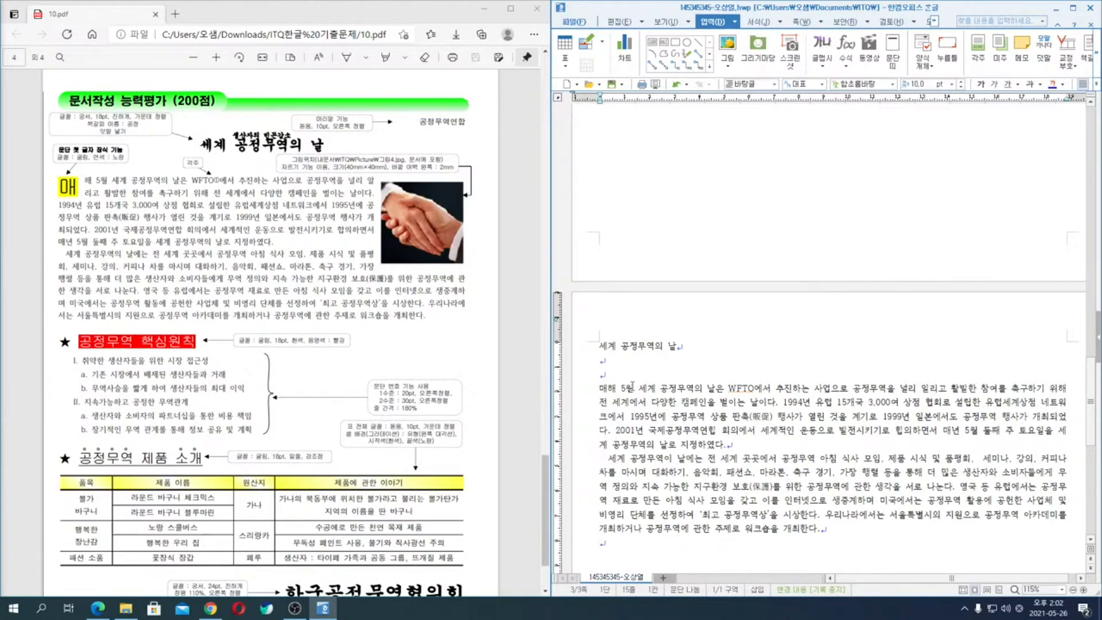
key(Return)
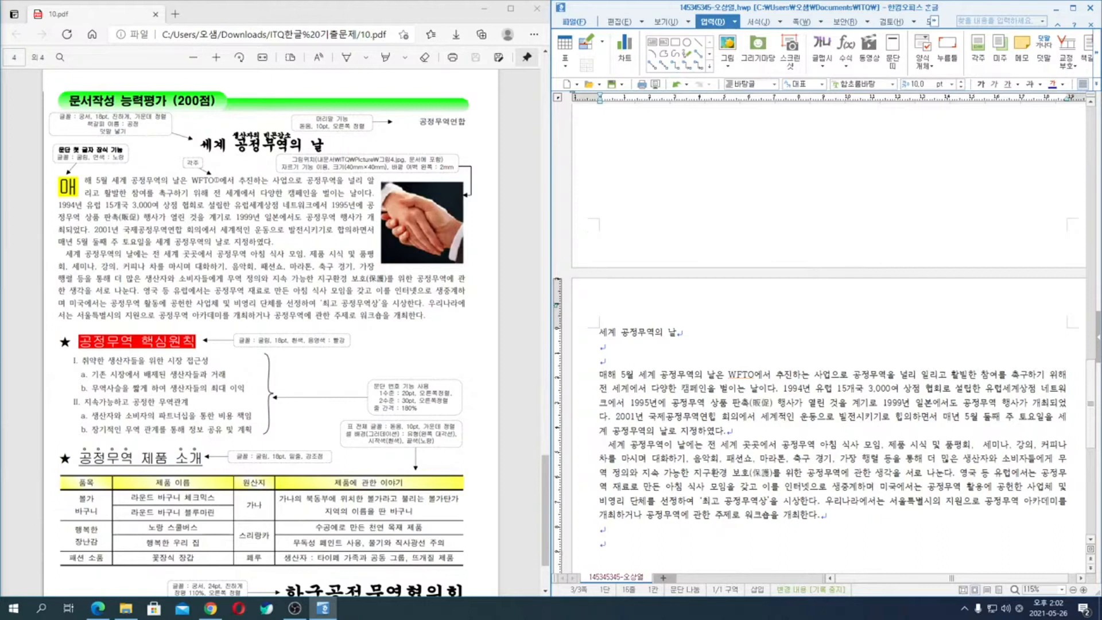
- Insert the filled star symbol ★ from the character map at the start of the new line
key(ctrl+F10)
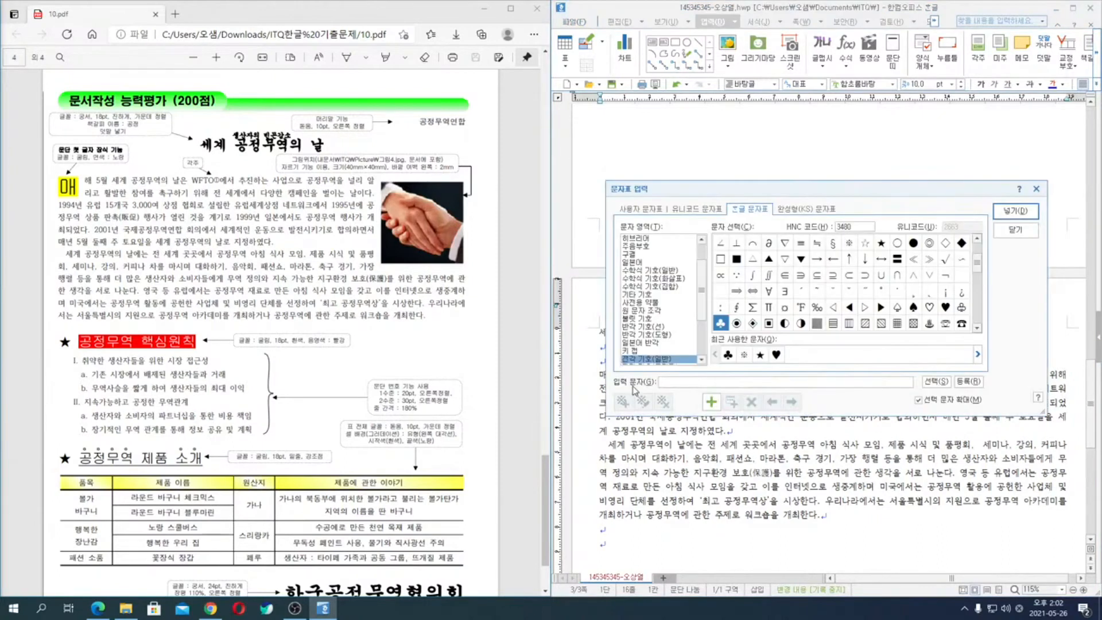
click(882, 243)
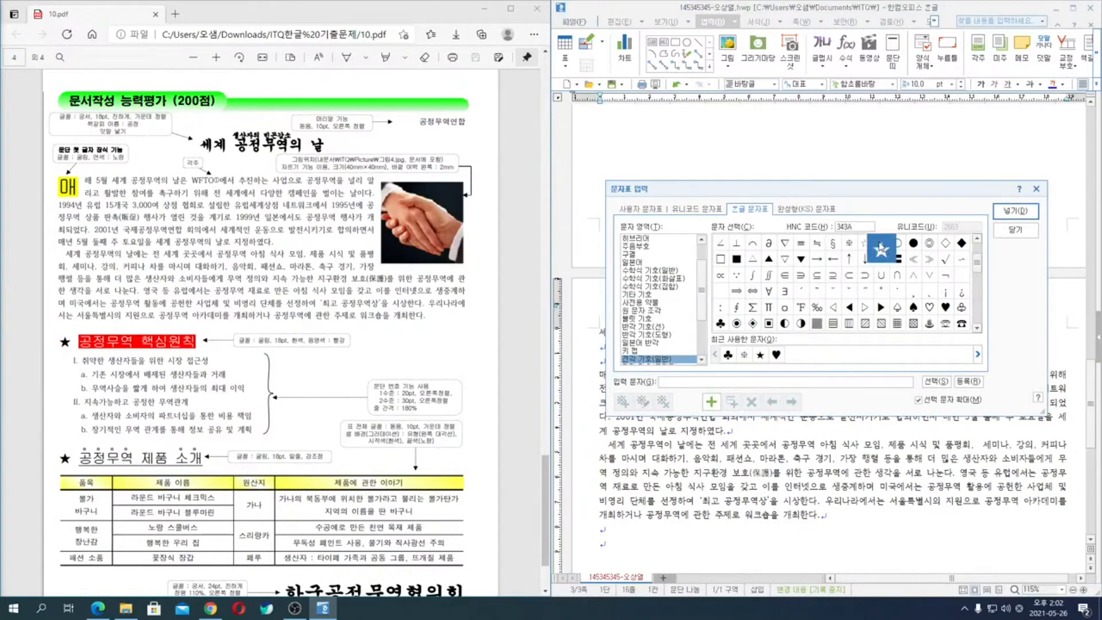
key(ctrl)
key(ctrl)
key(ctrl)
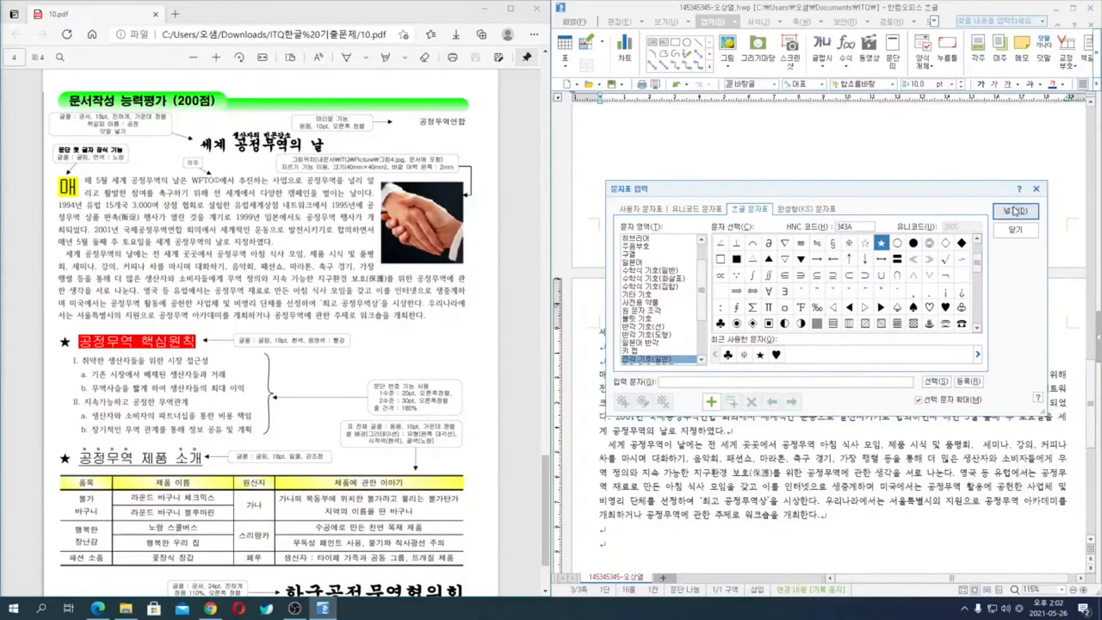
click(1012, 207)
- Enter the subheading "공정무역 핵심원칙" after the star and start a new line
text(공)
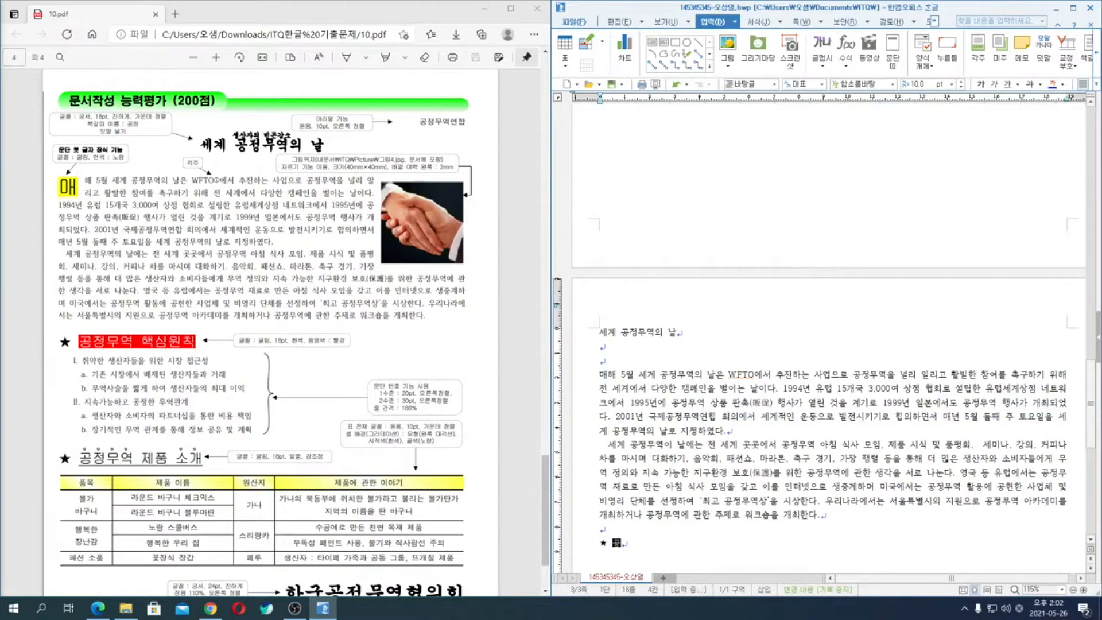
text(정부역)
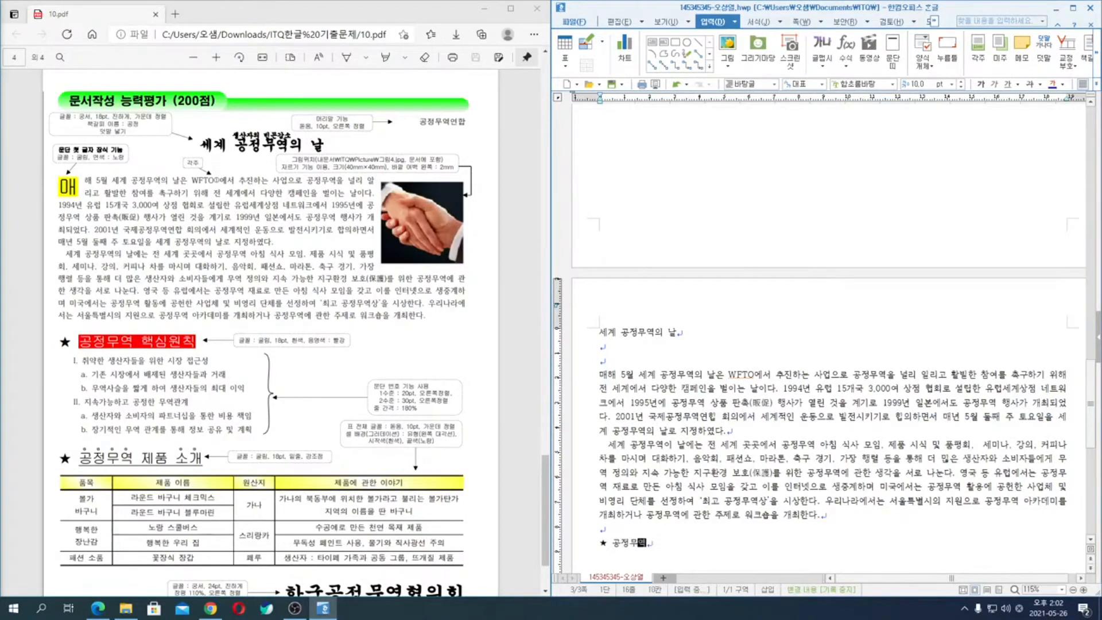
text( 핵시원ㅊ)
key(Return)
- Enter the first list line "취약한 생산자들을 위한 시장 접근성" under the subheading
text(취약ㅎ 생사)
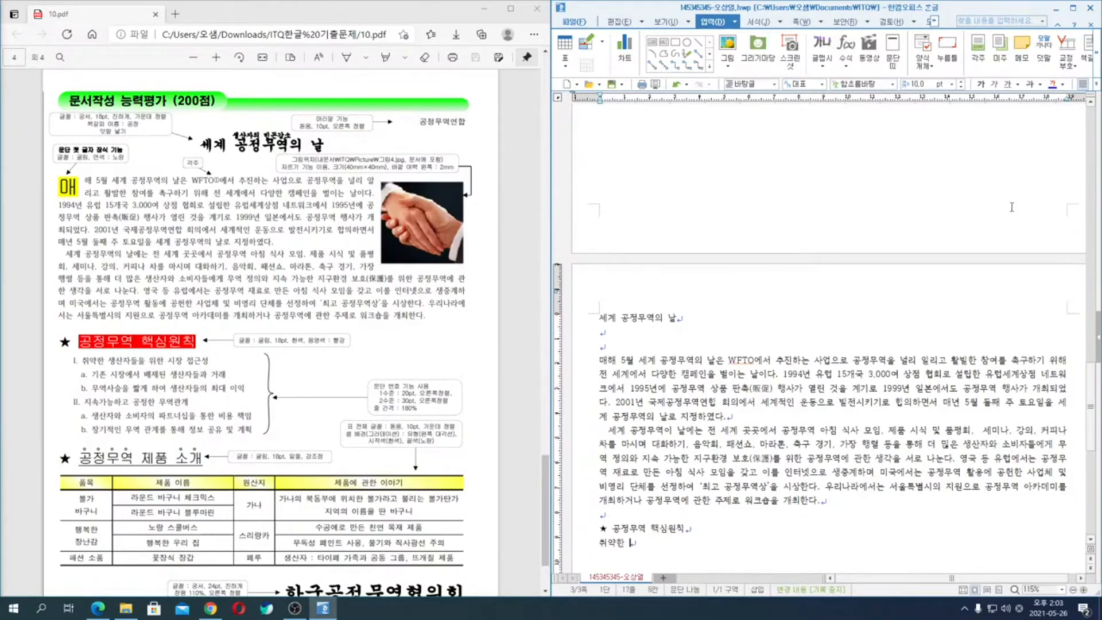
text(자들)
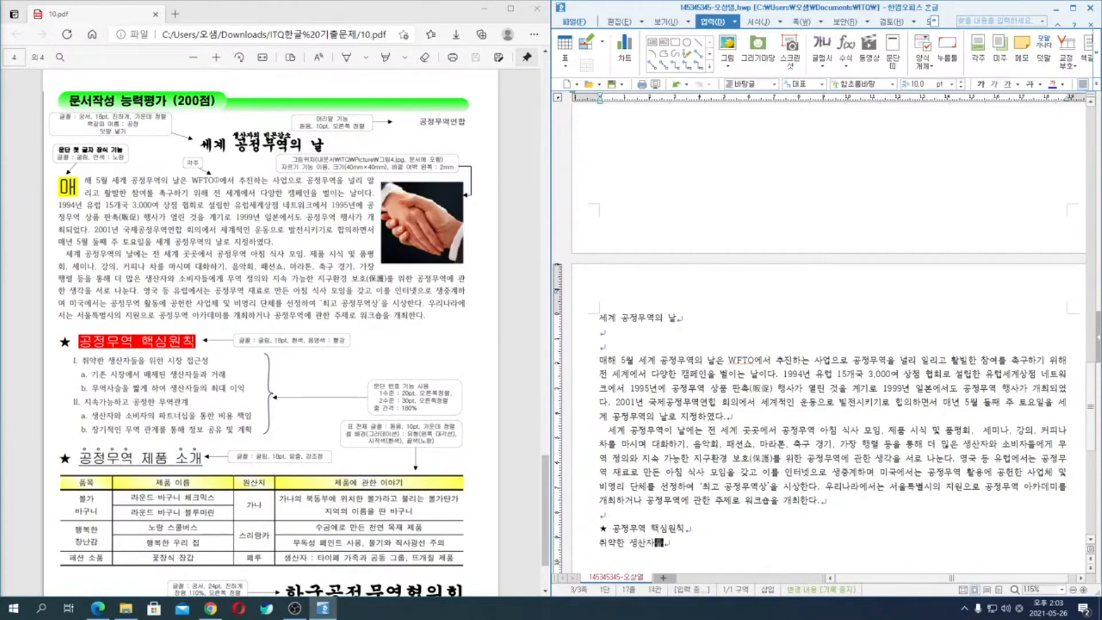
text(을 위한 시장 접근성)
key(Return)
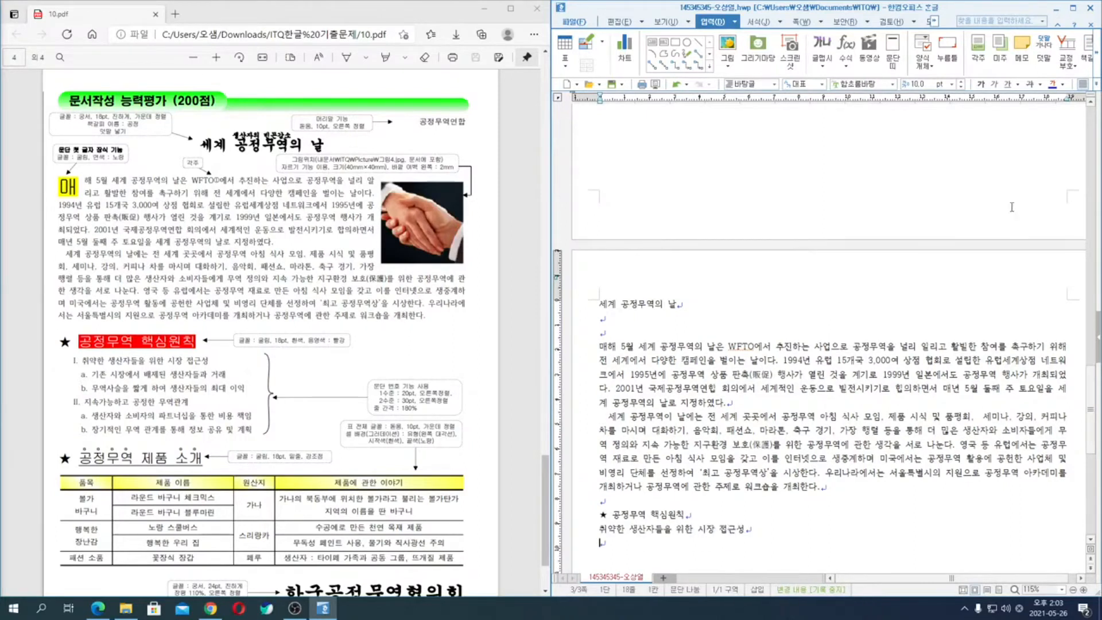
- Enter the second list line "기존 시장에서 배제된 생산자들과 거래"
scroll(447, 268, down, 2)
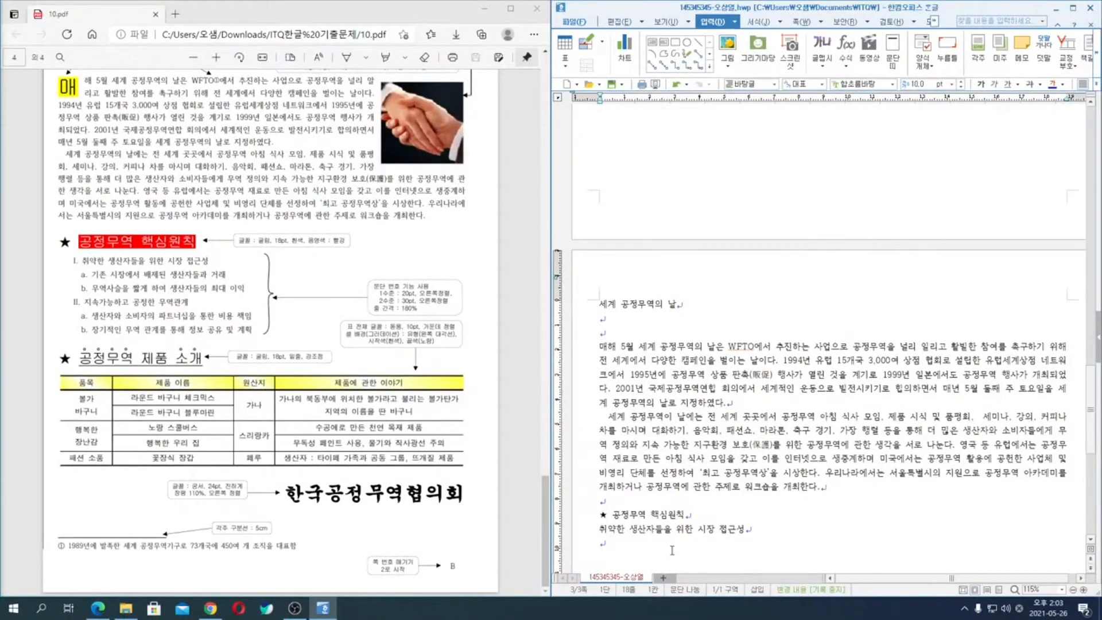
text(기)
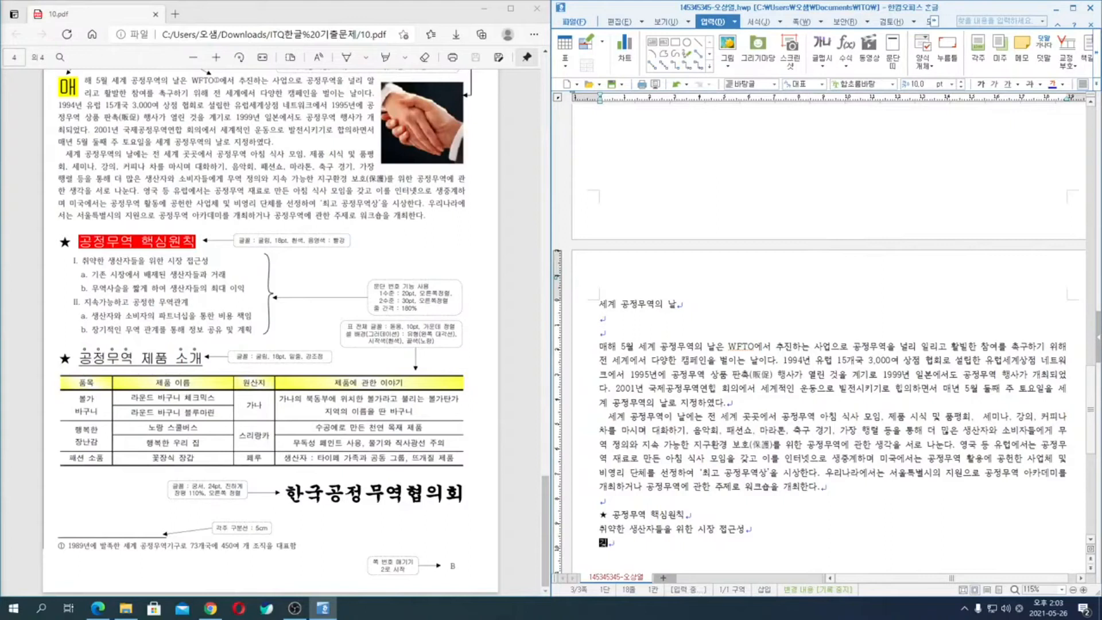
text(존 시장에서 ㅂㅐ제된 ㅅ)
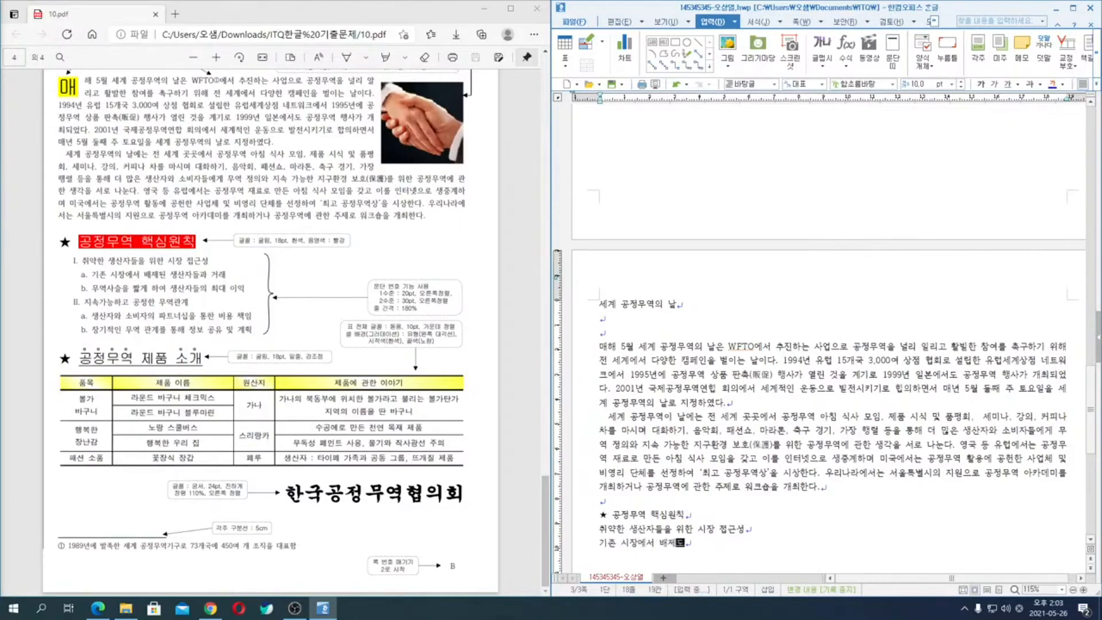
text(ㅐㅇ산자들과 거래)
key(Return)
- Enter the third list line "무역사슬을 짧게 하여 생산자들의 최대 이익", replacing the letters entered in English mode
text(무역사슬을 짧)
text(rp gkdu)
key(BackSpace)
key(BackSpace)
key(BackSpace)
key(BackSpace)
key(BackSpace)
key(BackSpace)
key(BackSpace)
key(BackSpace)
key(BackSpace)
key(BackSpace)
key(BackSpace)
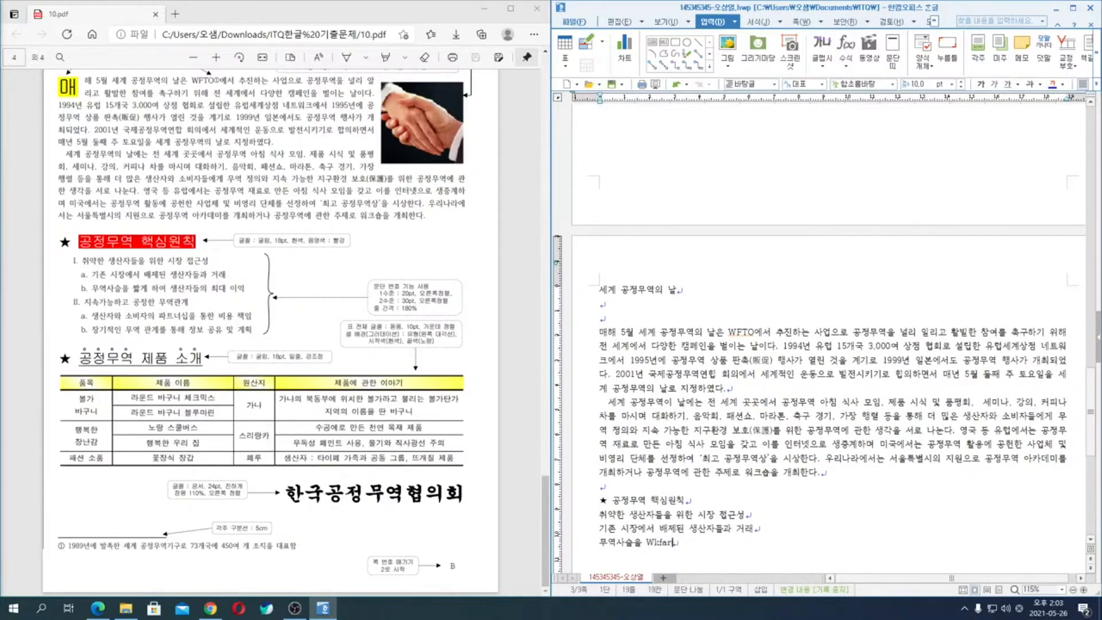
text(짧)
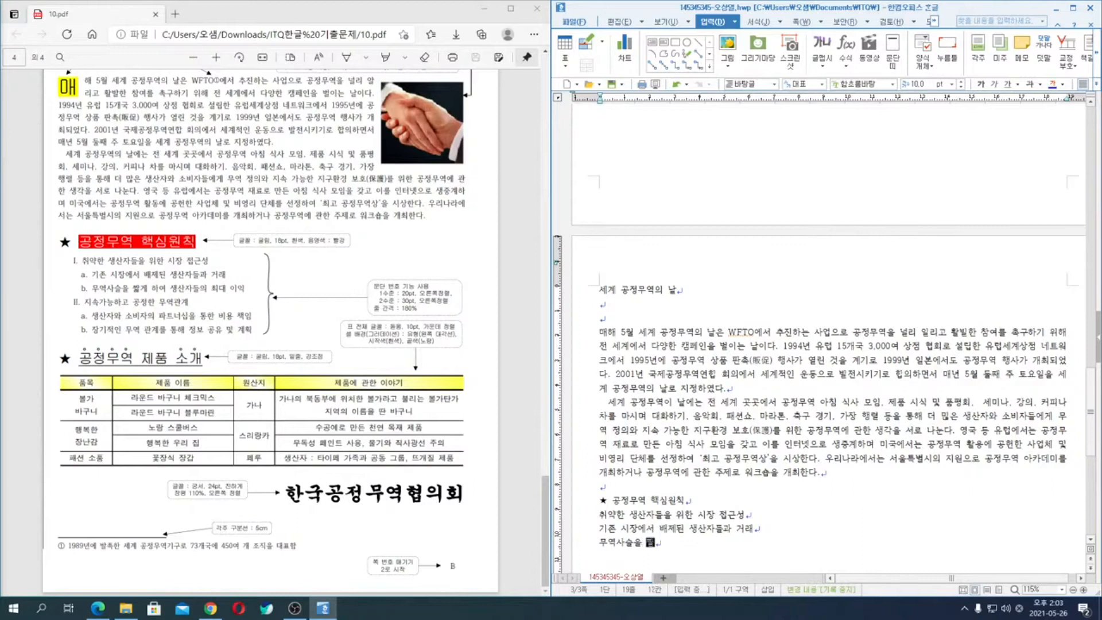
text(게 하여 생)
text(산자들의 최대 이익)
key(Return)
- Enter the fourth list line from item II of the exam sheet, starting with "지속가능하고 공정한", and start a new line
text(지)
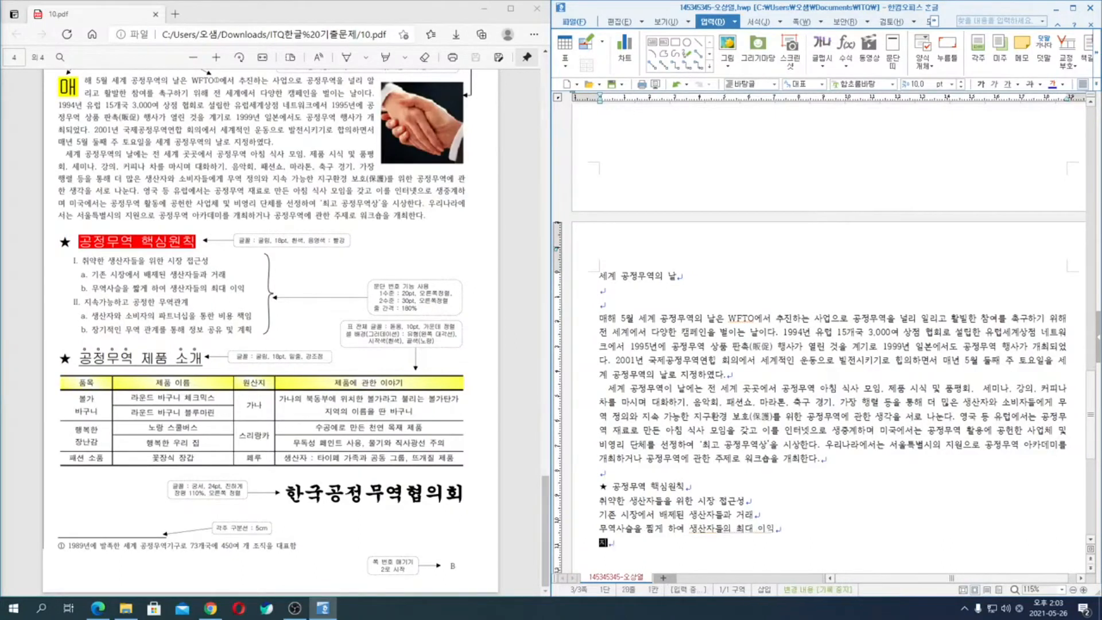
text(속가능하고 공정한 무여고간ㄱ)
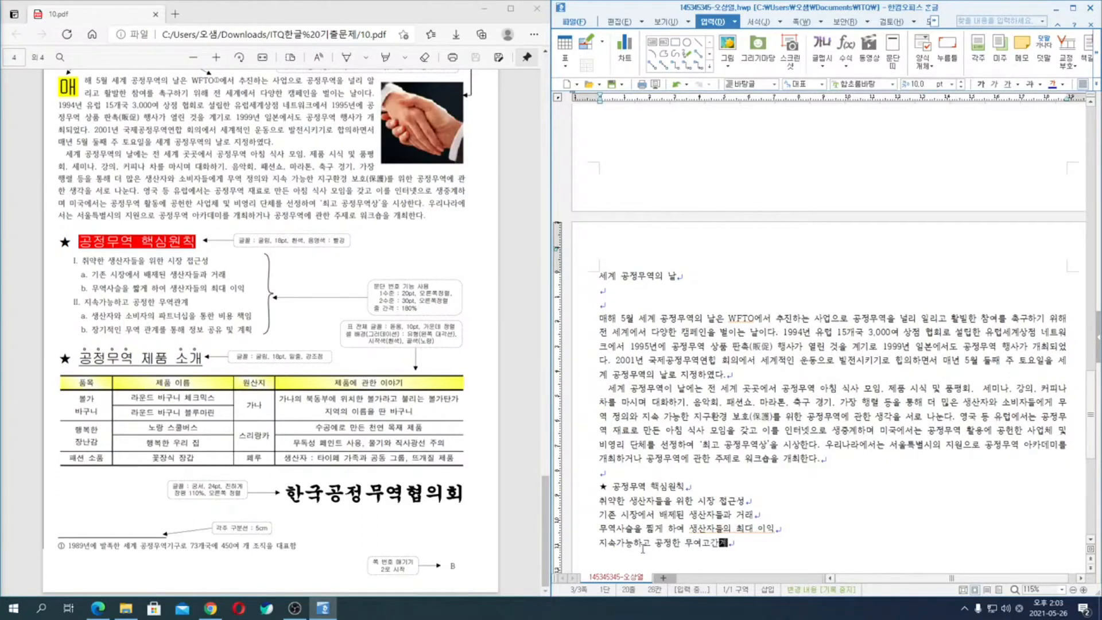
key(Return)
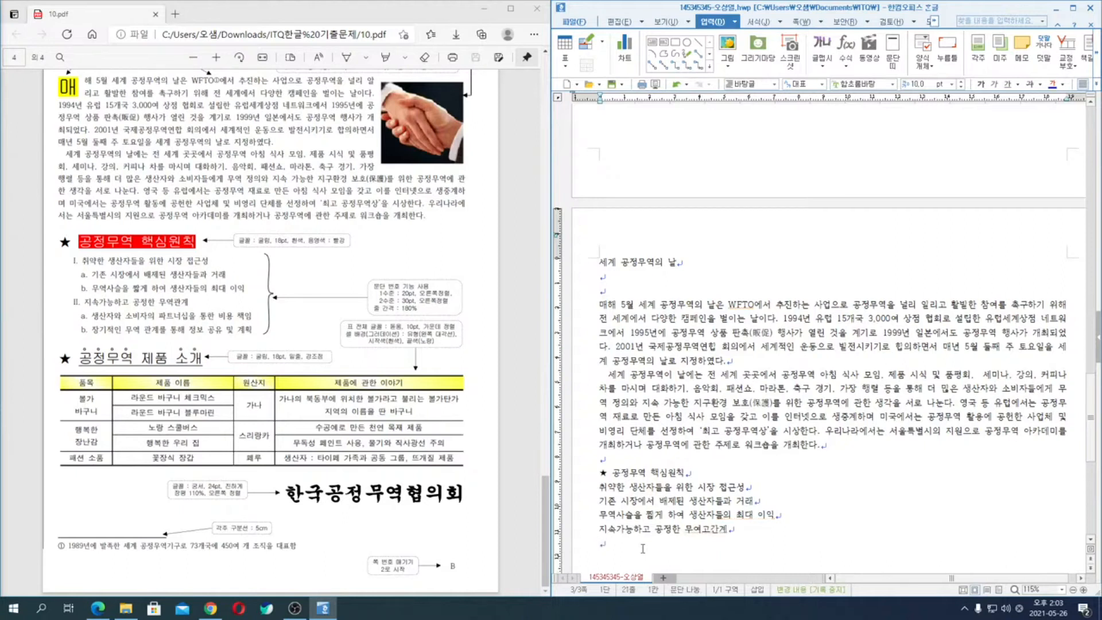
- Correct the last word of the fourth list line to "무역관계" and return to the empty line below
key(Left)
key(BackSpace)
key(BackSpace)
text(역고)
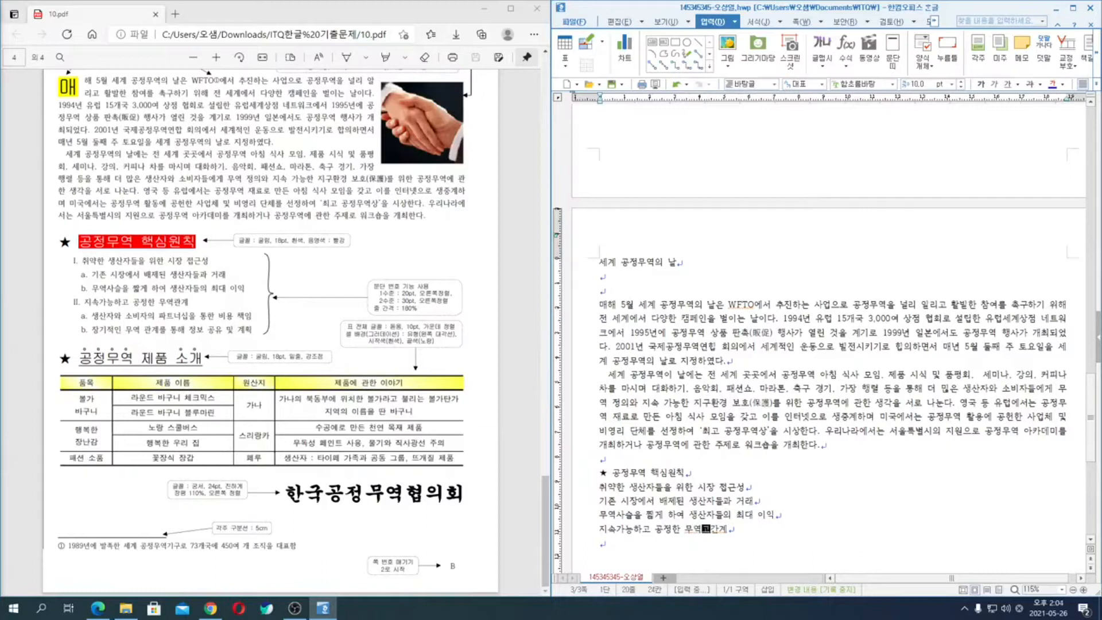
key(Delete)
click(643, 549)
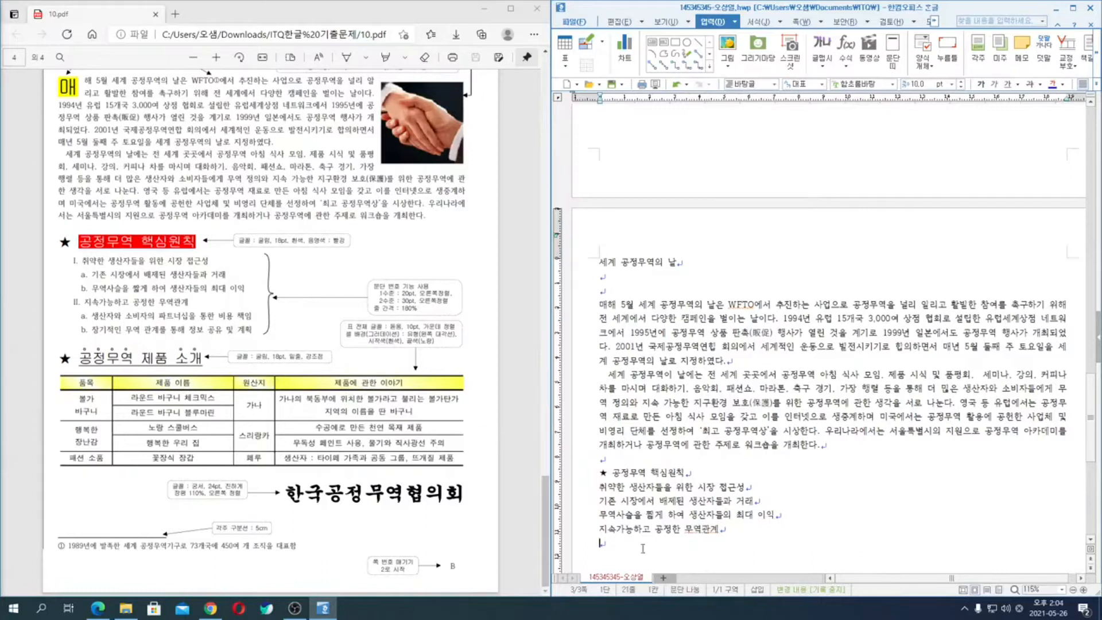
- Enter the fifth list line "생산자와 소비자의 파트너십을 통한 비용 책임" and start a new line
text(생산자)
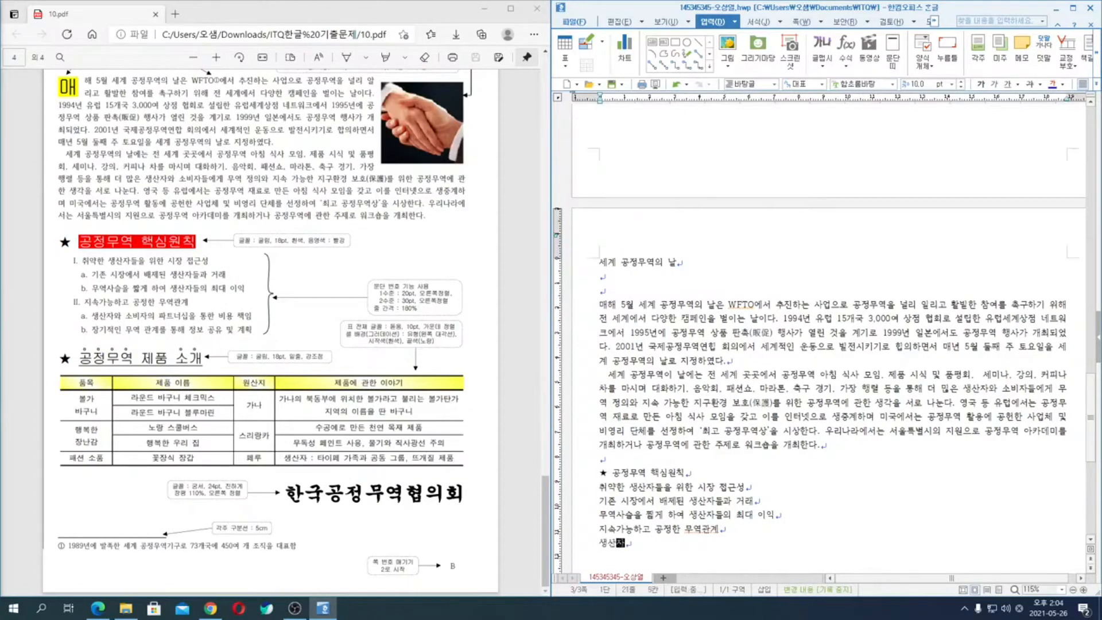
text(와 소비자의 파트)
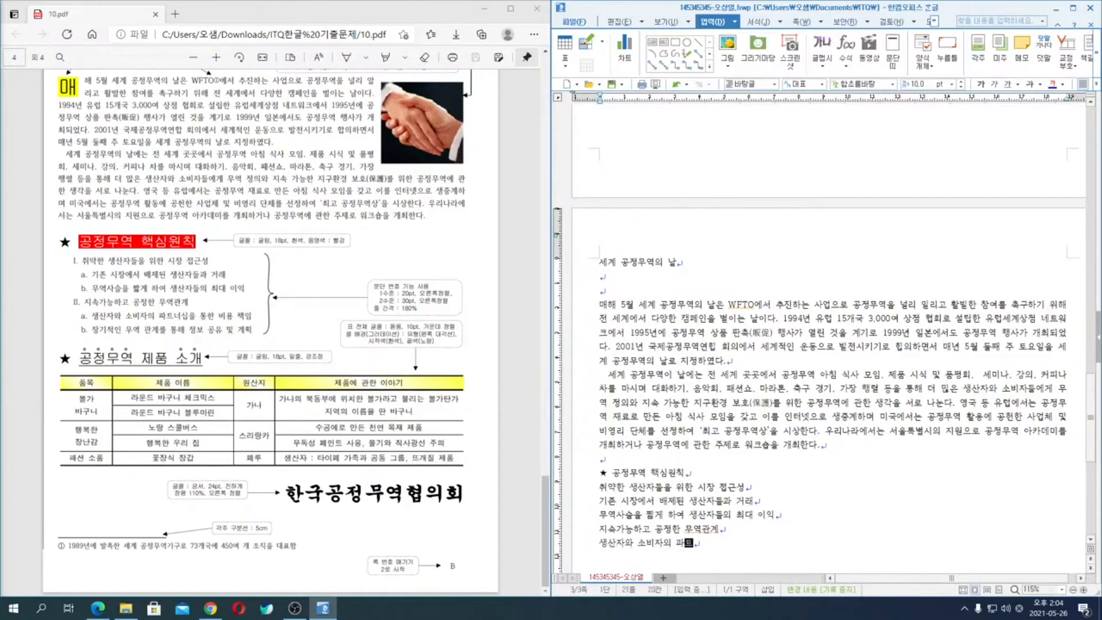
text(너십을 통한 비용 책임)
key(Return)
- Enter the sixth list line "장기적인 무역 관계를 통해 정보 공유 및 계획" and start a new line
text(장기적인 무역 ㄱ관계를 통해 정보 공유 및 계)
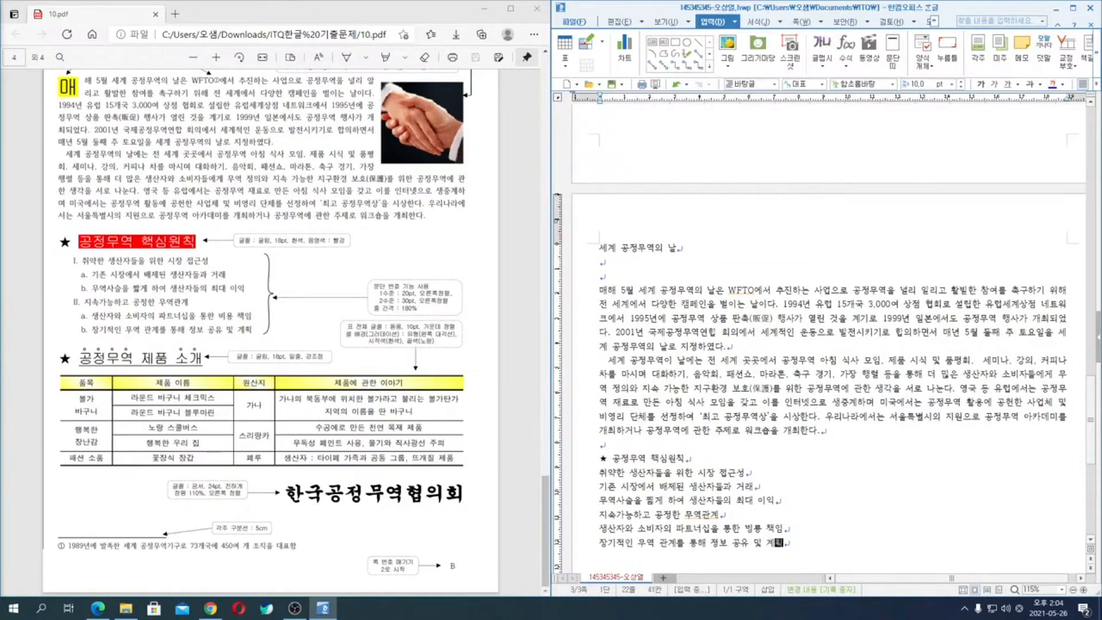
text(획)
key(Return)
key(Return)
- Leave a blank line below the list and add the subheading "★ 공정무역 제품 소개" with the star symbol
key(ctrl+F10)
key(Return)
text(공정무역 제품 소개)
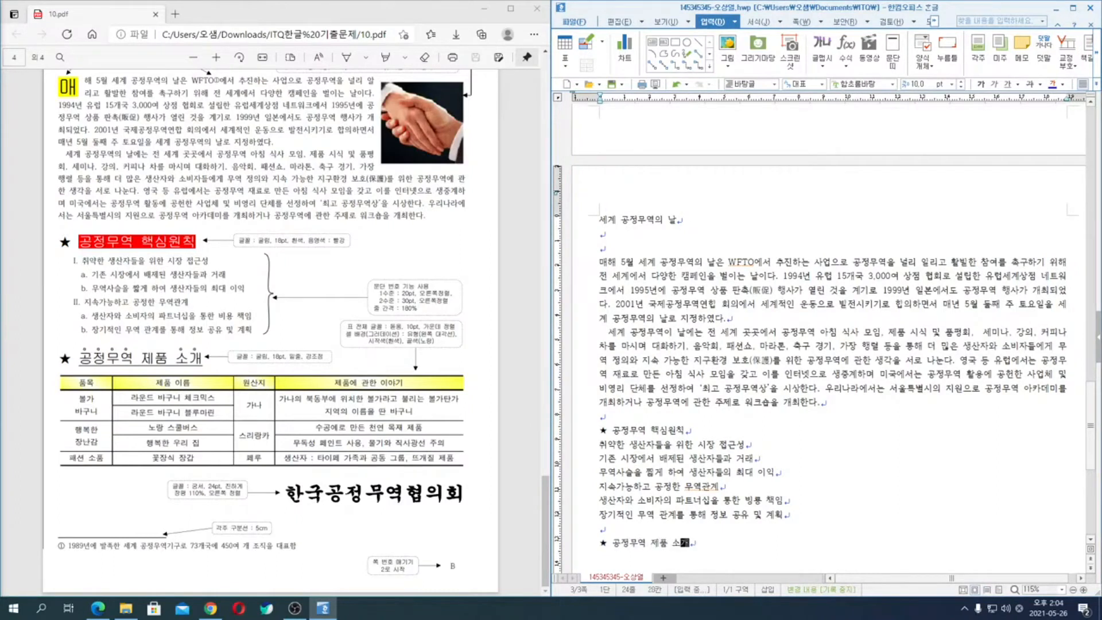
- Insert a table of 6 rows and 4 columns below the subheading and enter "품목" in its first cell
key(Return)
key(ctrl+n)
key(t)
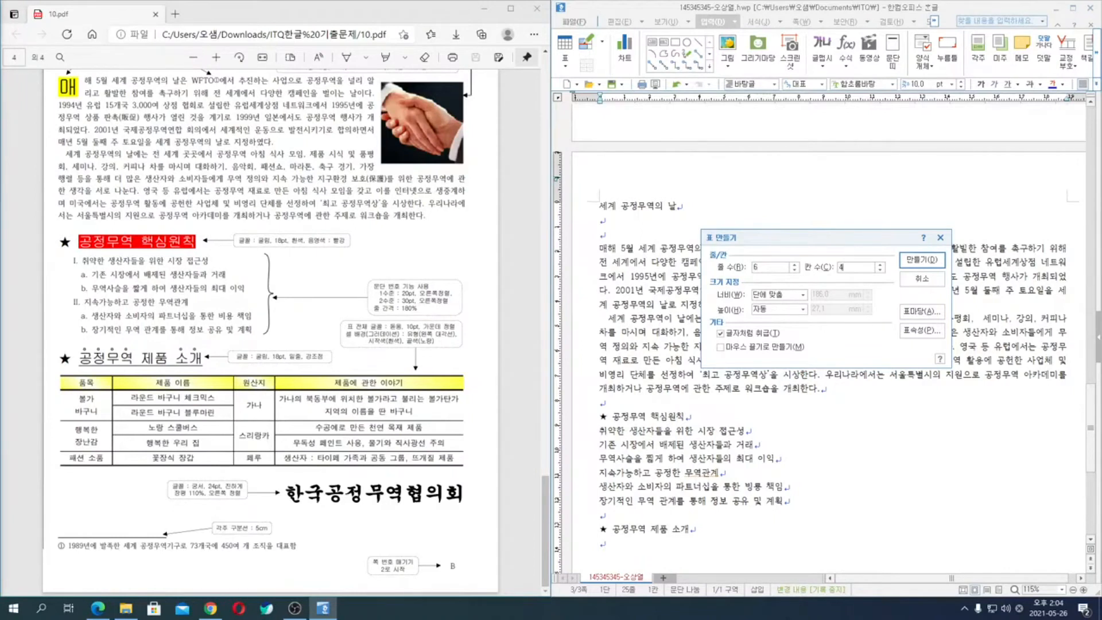
key(Return)
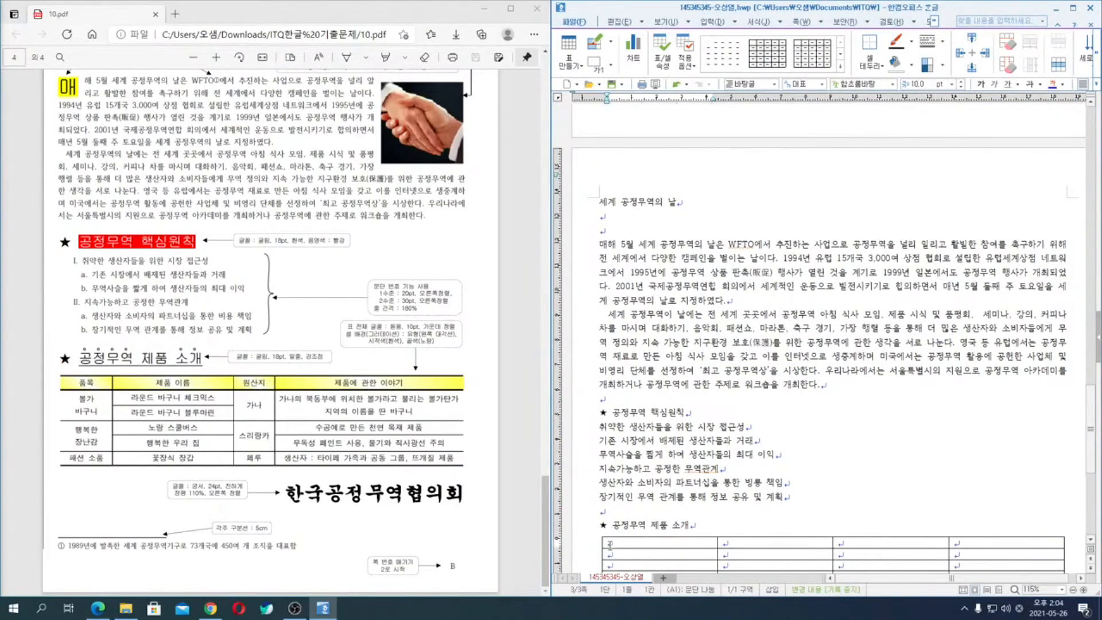
scroll(753, 495, down, 4)
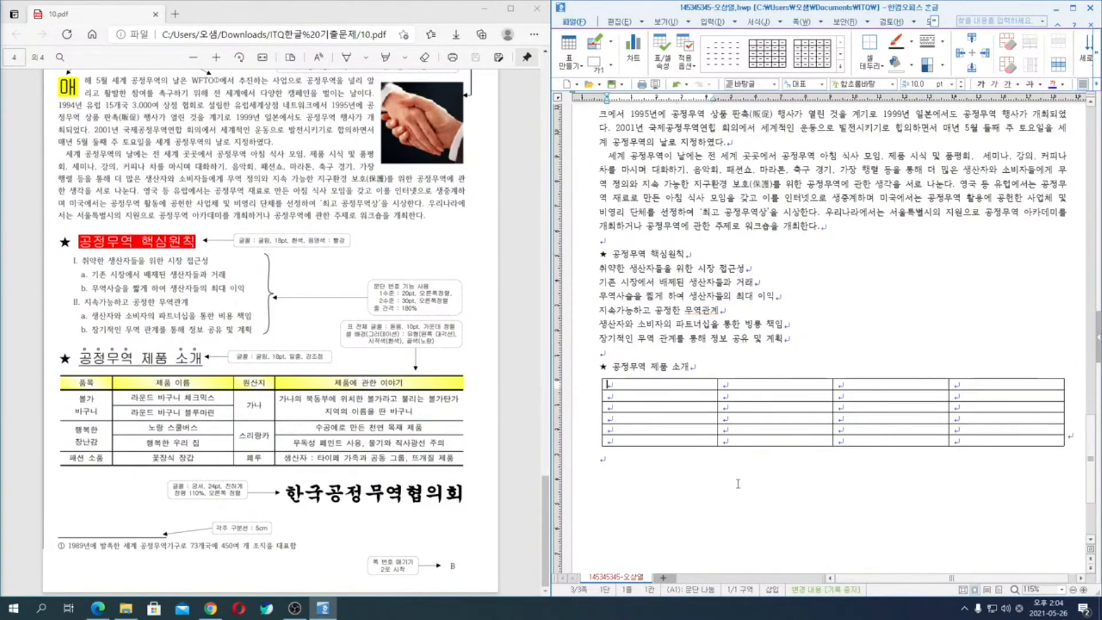
text(품목)
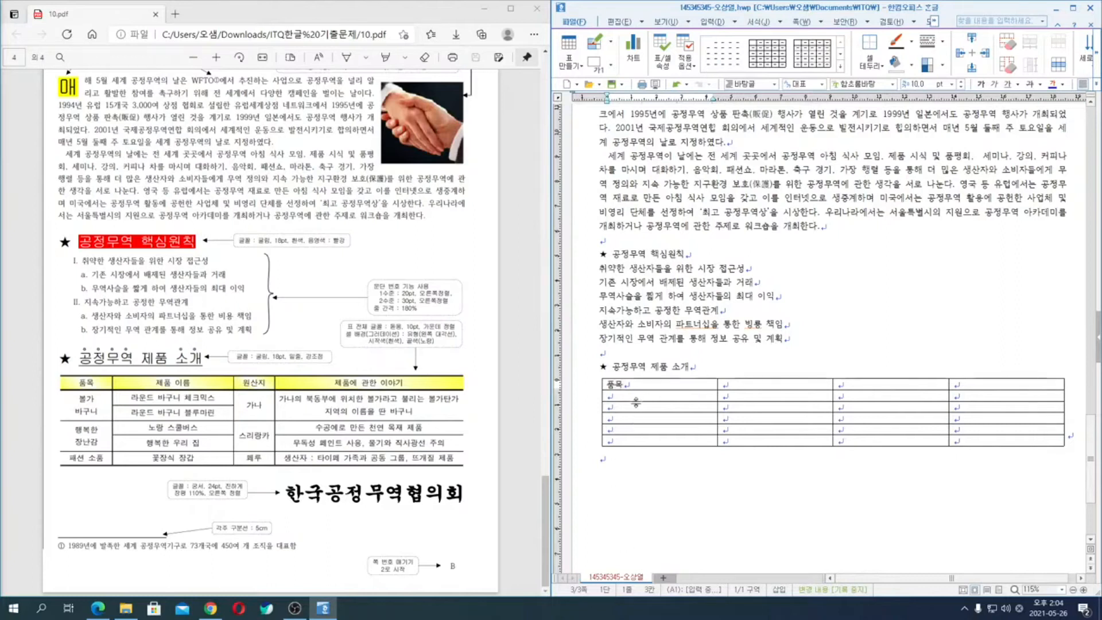
- Merge rows 2–3 and rows 4–5 in both the first and the third column of the table
drag(632, 395, 659, 406)
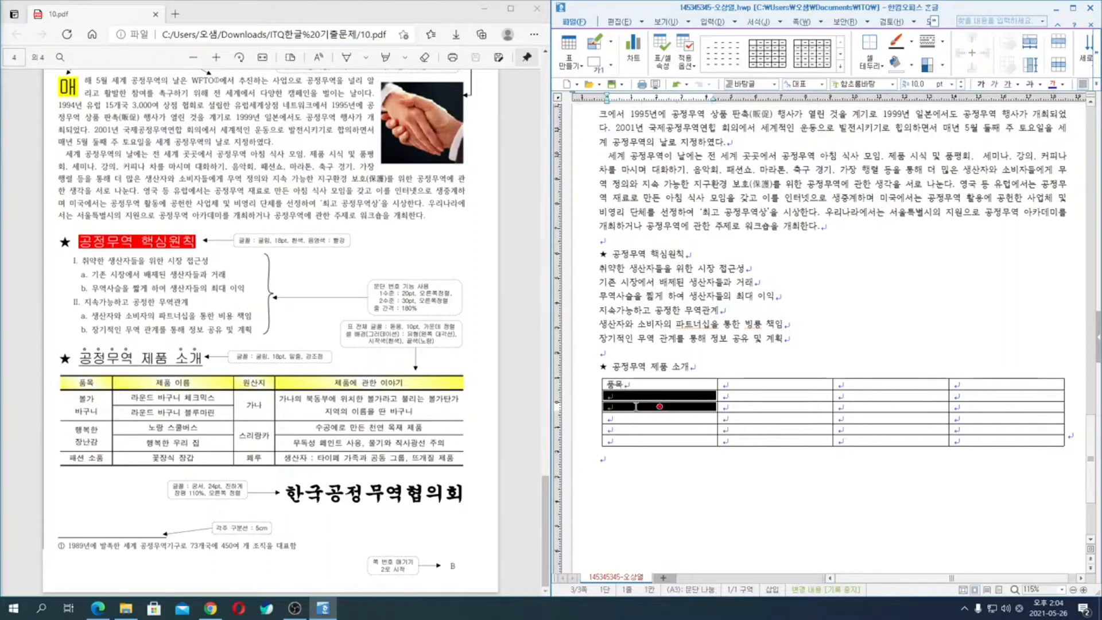
key(m)
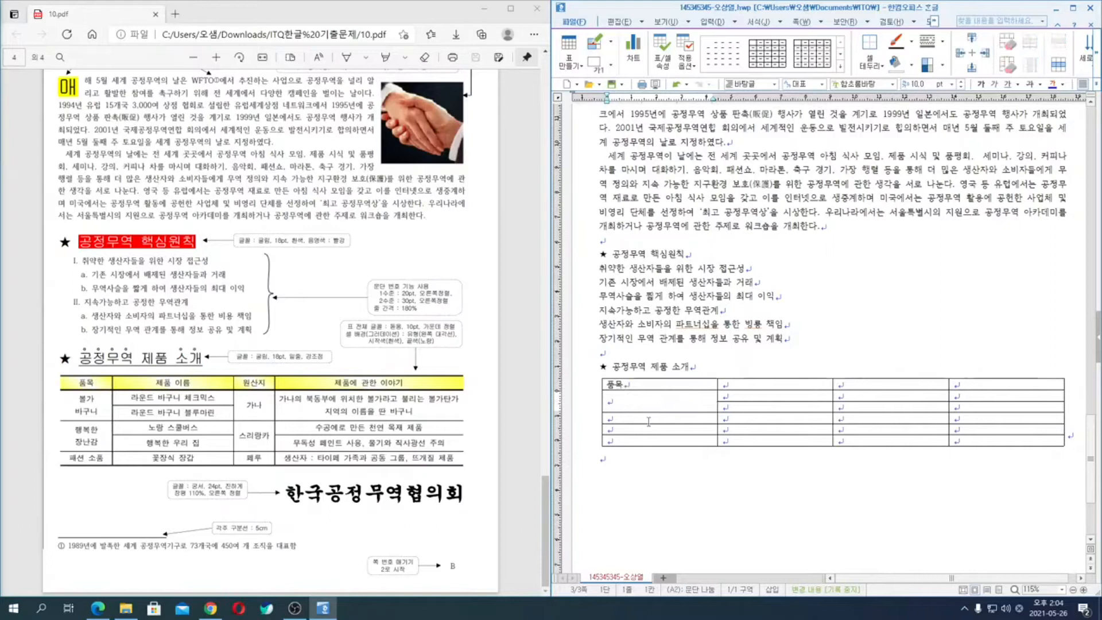
drag(634, 418, 660, 429)
key(m)
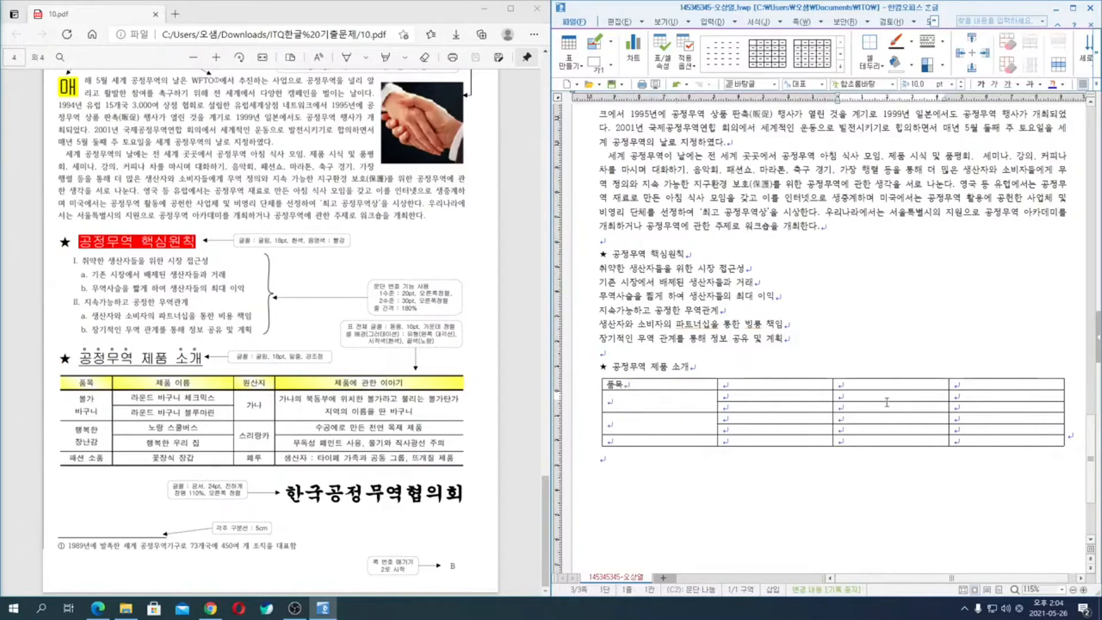
drag(885, 394, 891, 406)
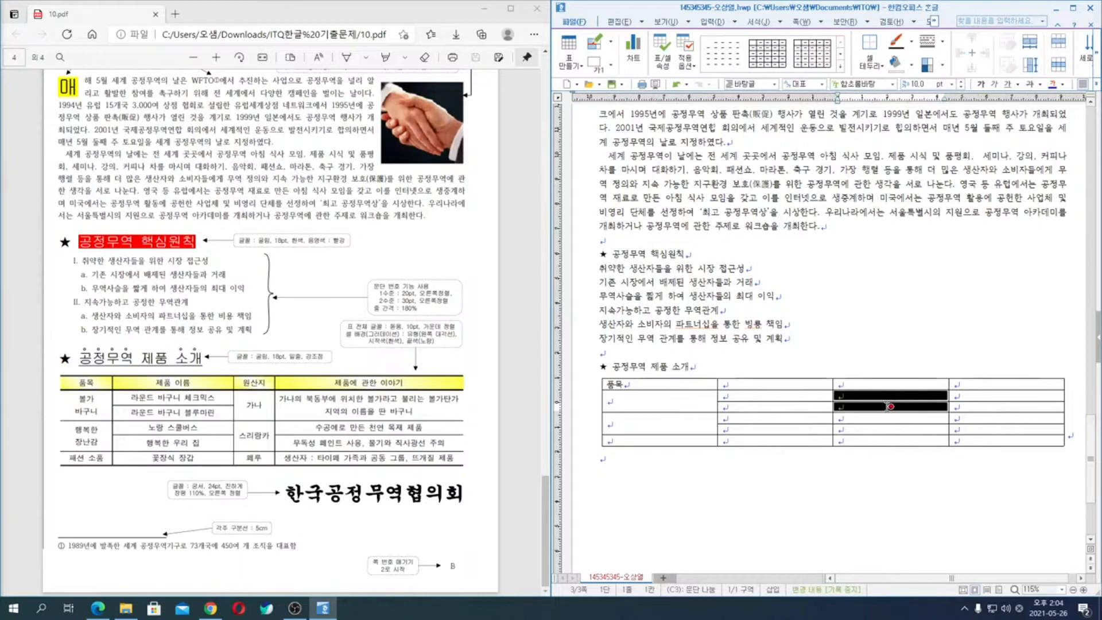
key(m)
drag(884, 418, 884, 429)
key(m)
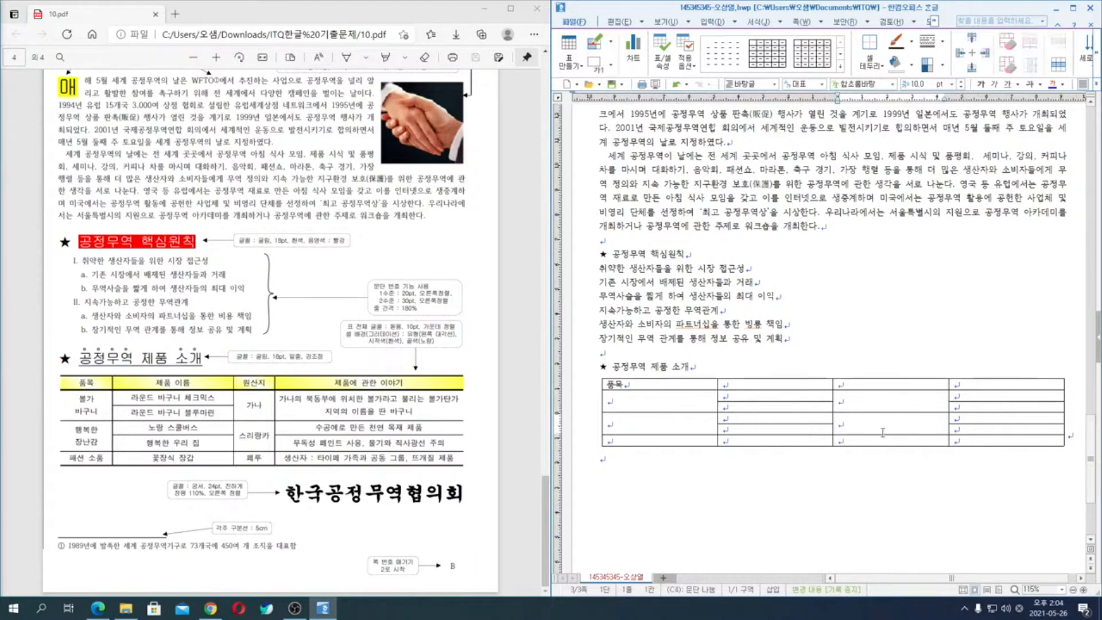
- Fill the remaining header cells with "제품 이름", "원산지" and "제품에 관한 이야기"
click(741, 381)
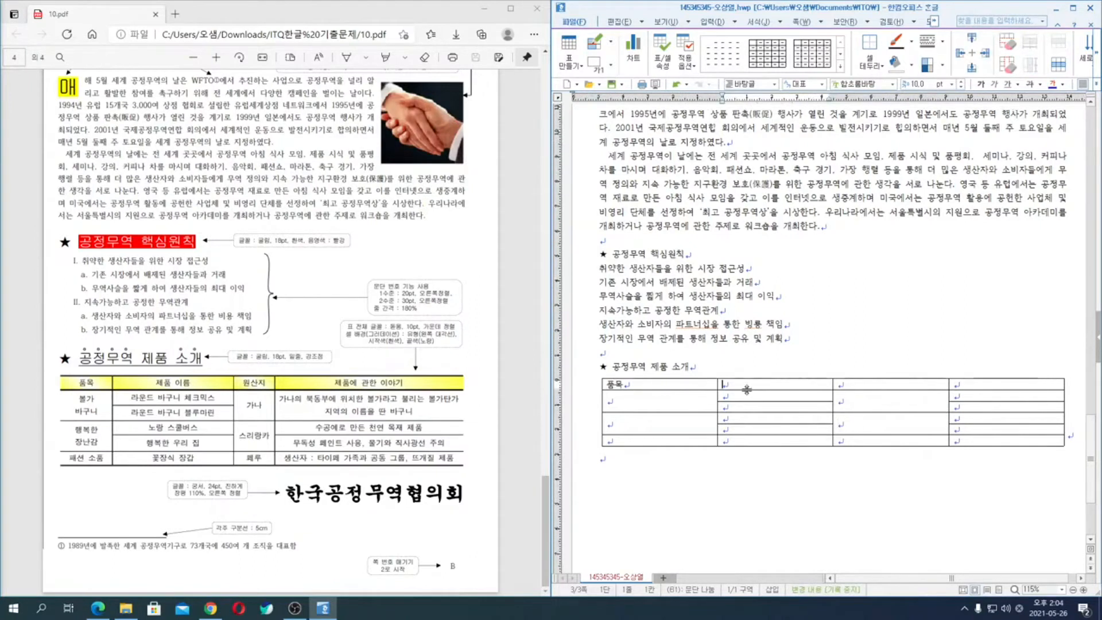
text(제품 이름)
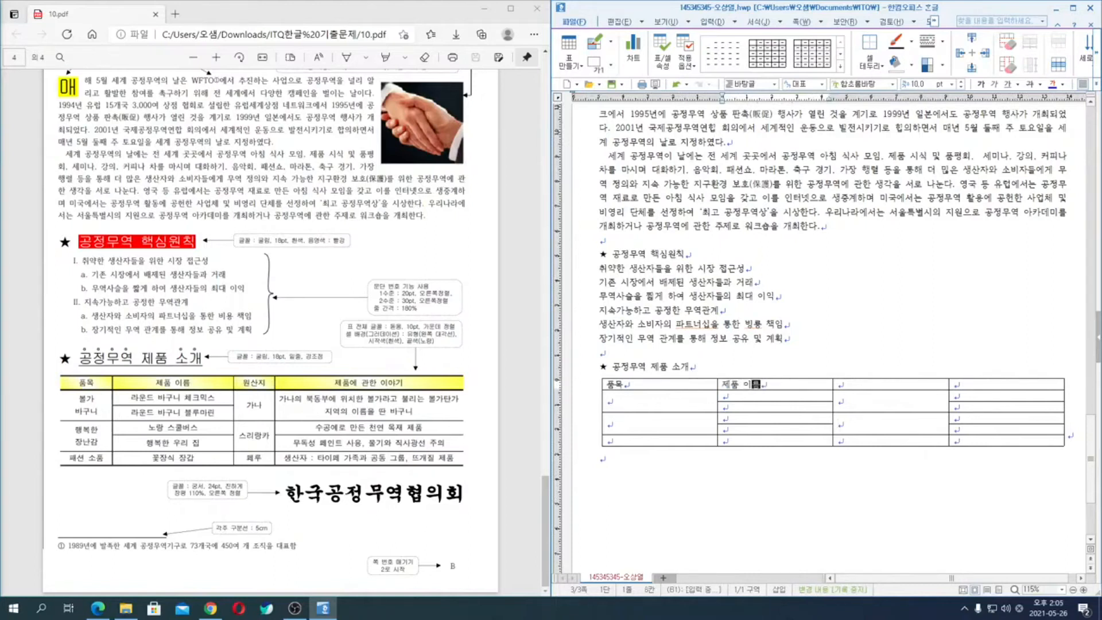
key(Tab)
text(원산지)
key(Tab)
text(제품에 관한)
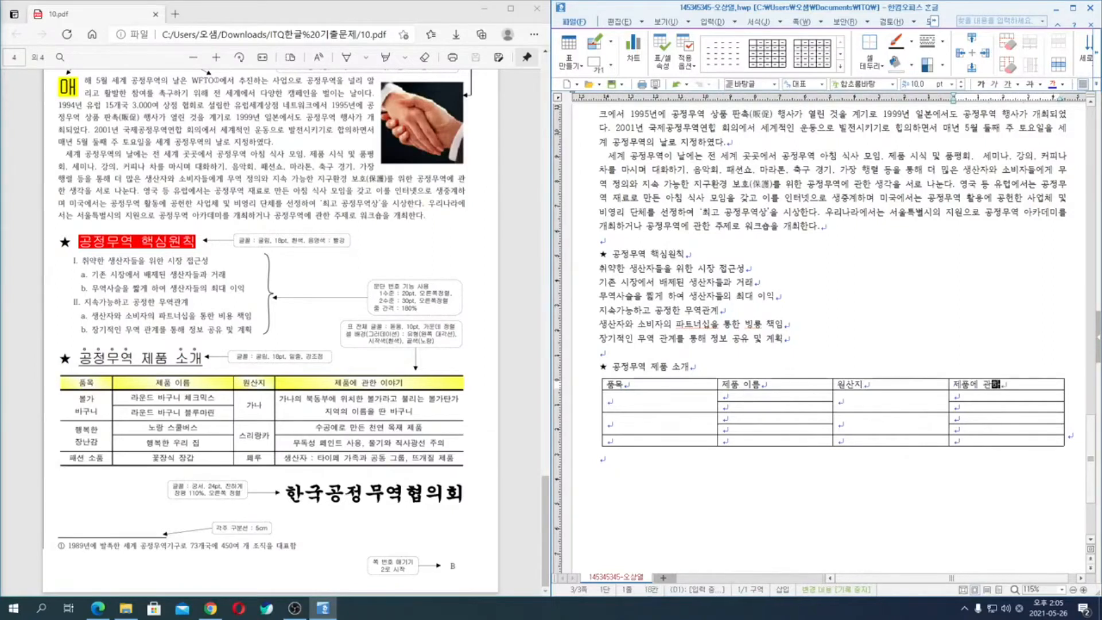
text( 이야)
text(ㄱ)
- Enter "볼가" and "바구니" on two lines in the first merged cell under 품목
key(Tab)
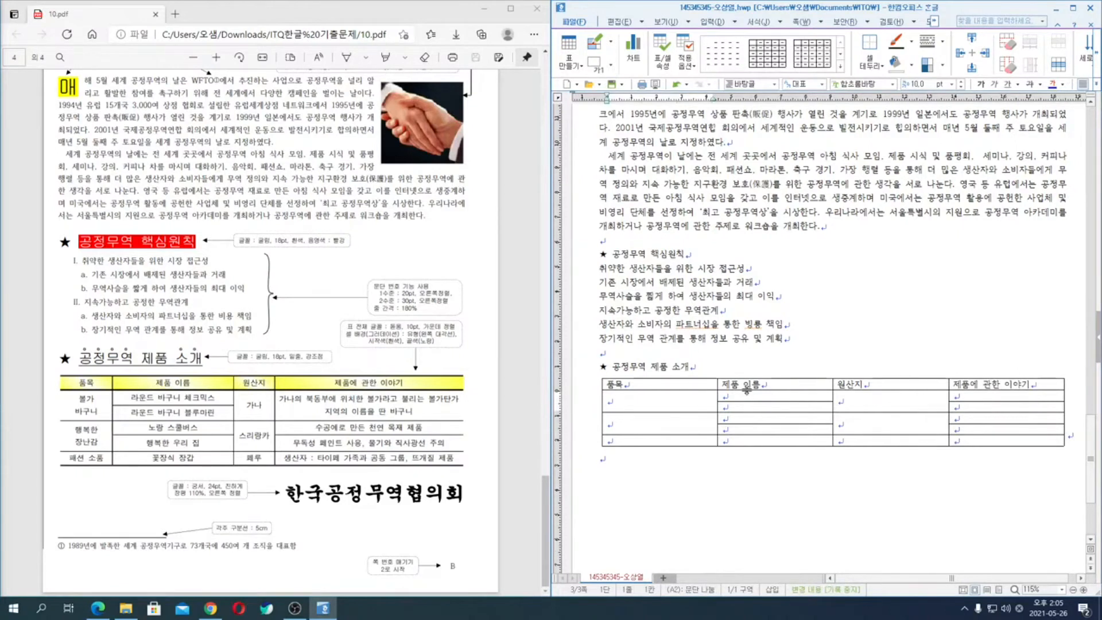
text(불ㄱ)
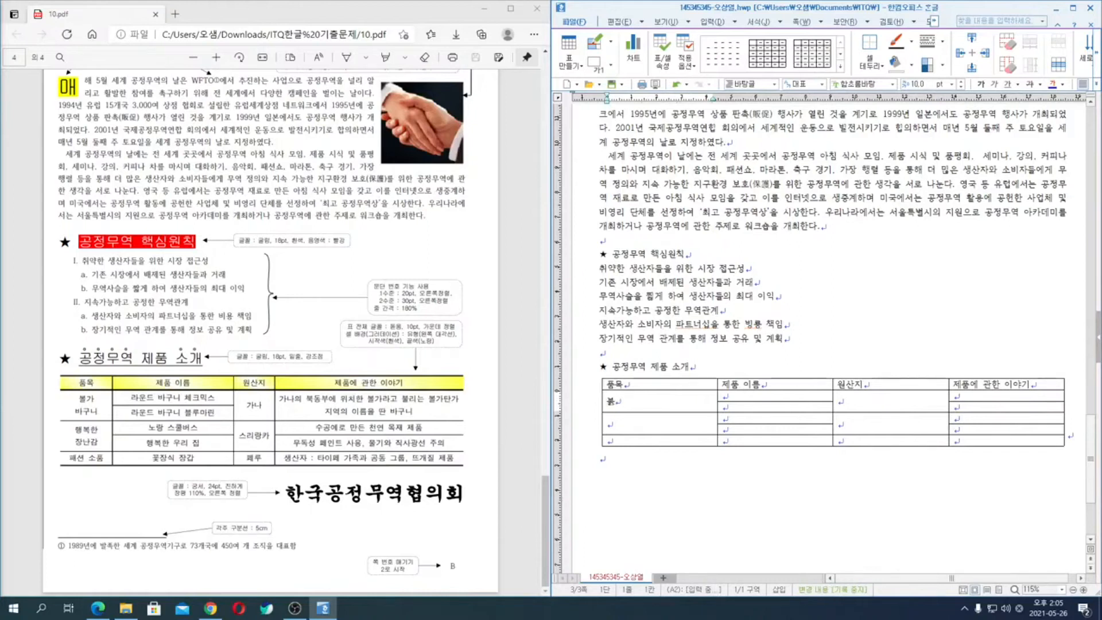
key(BackSpace)
key(BackSpace)
text(ㅜㄹㄱㅏ)
key(Return)
text(ㅂㅏㄱㅜㄴㅣ)
- Complete the 품목 column with "행복한" and "장난감" on two lines in one cell and "패션 소품" in the last
key(Down)
text(ㅎㅐㅇㅂㅗㄱㅎㅏㄴ)
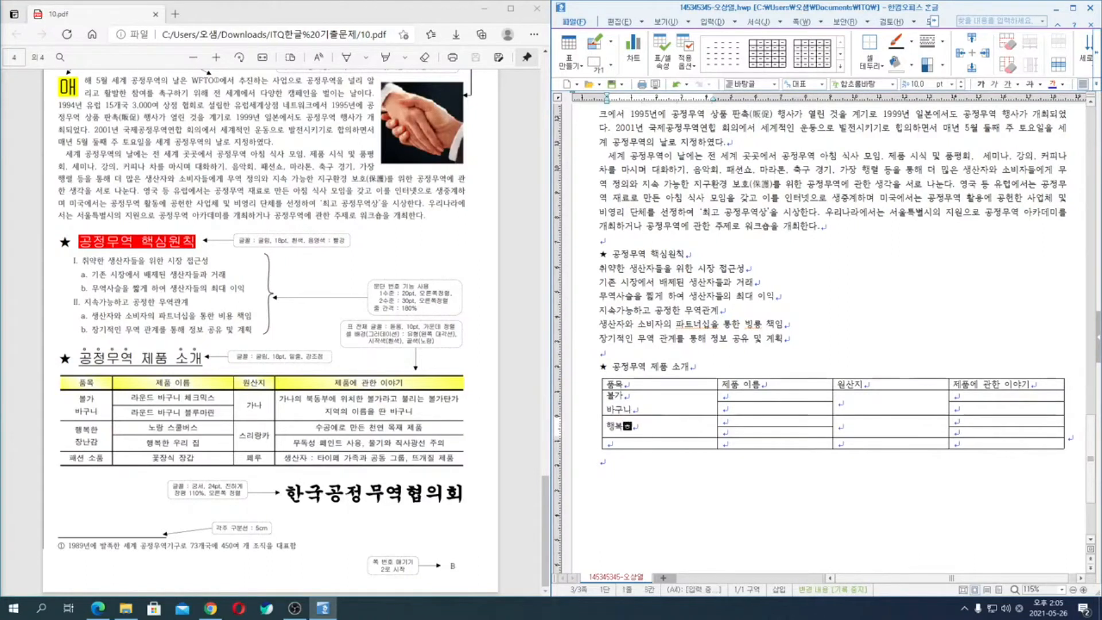
key(Return)
text(ㅈㅏㅇㄴㅏㄴㄱㅏㅁ)
key(Down)
text(ㅍㅐㅅㅕㄴ ㅅㅗㅍㅜㅁ)
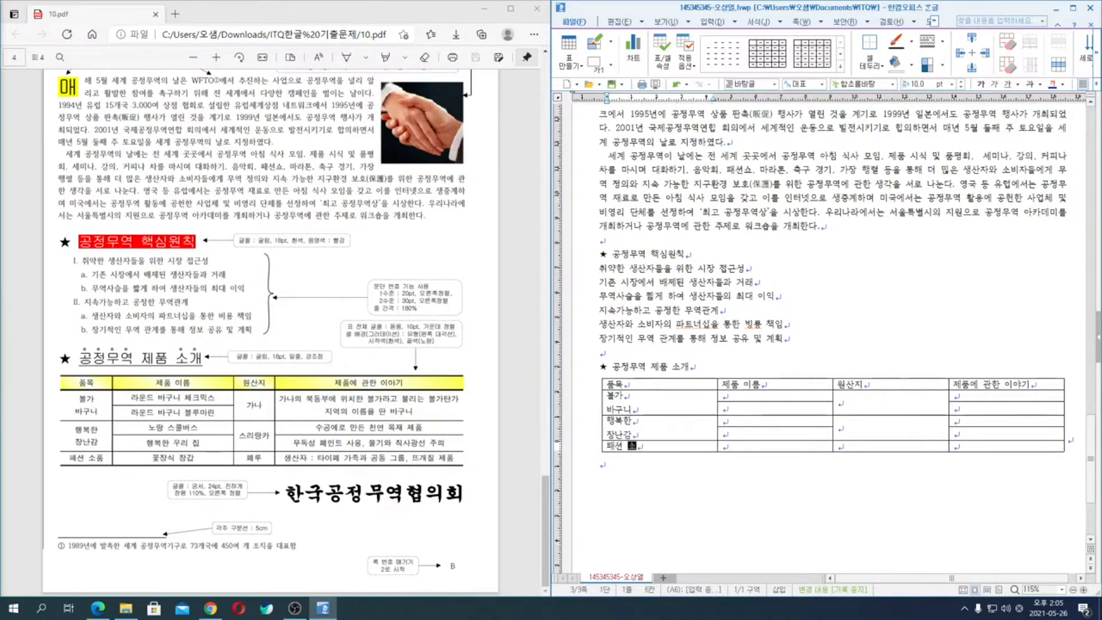
- Enter "라운드 바구니 체크믹스" and "라운드 바구니 블루마린" in the first two cells under 제품 이름
key(Right)
key(Up)
key(Up)
key(Up)
key(Up)
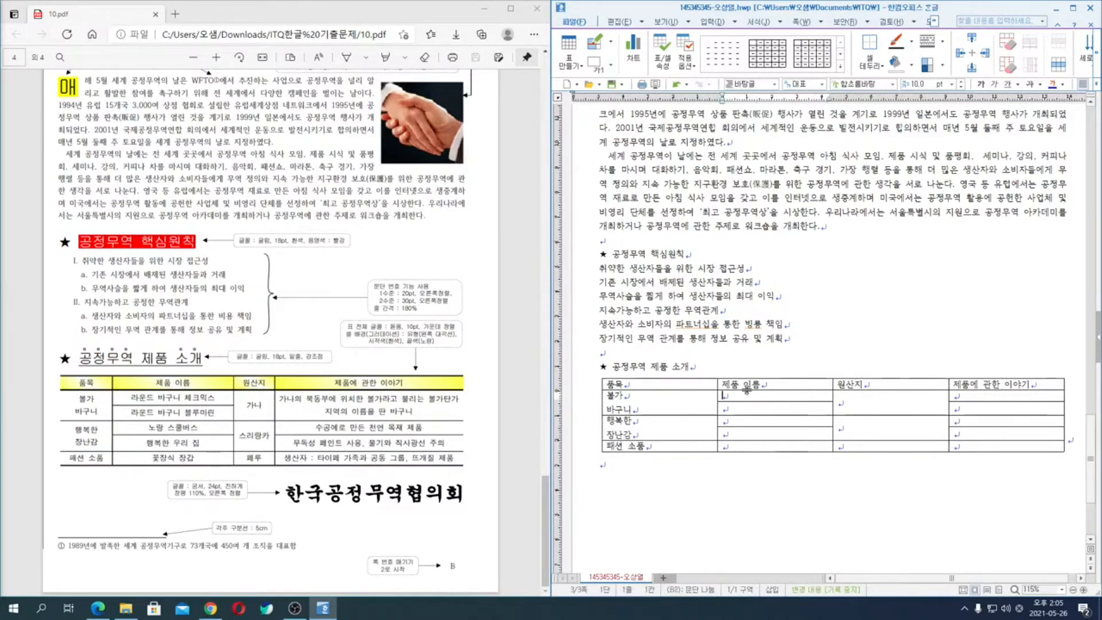
text(ㄹㅏㅇㅜㄴㄷㅡ ㅂㅏㄱㅜㄴㅣ ㅊㅔㅋㅡㅁㅣㄱㅅㅡ)
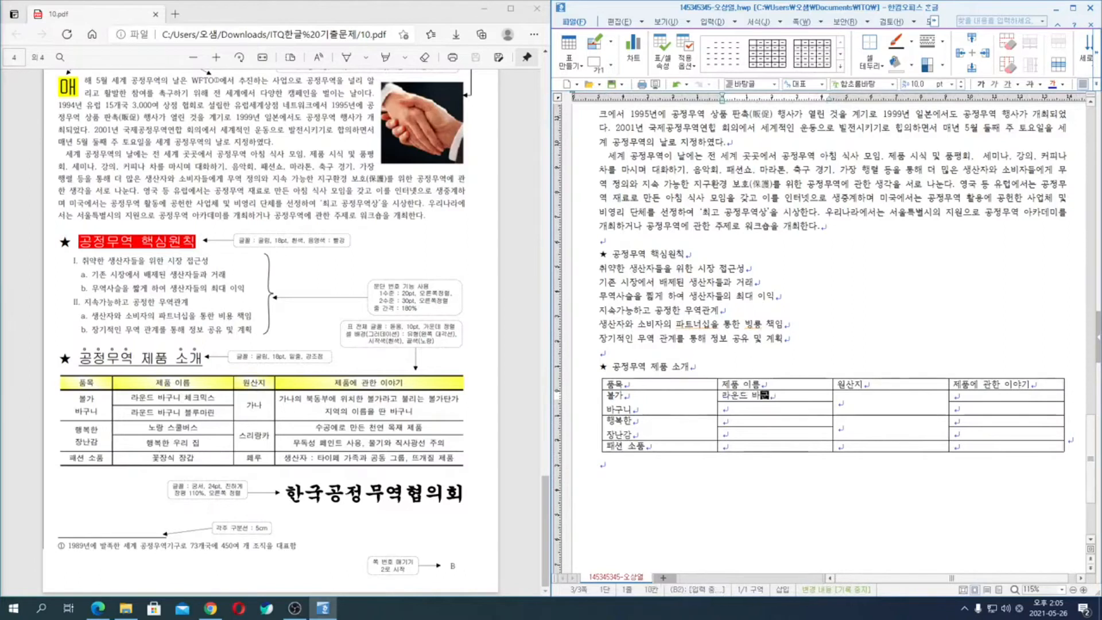
key(Down)
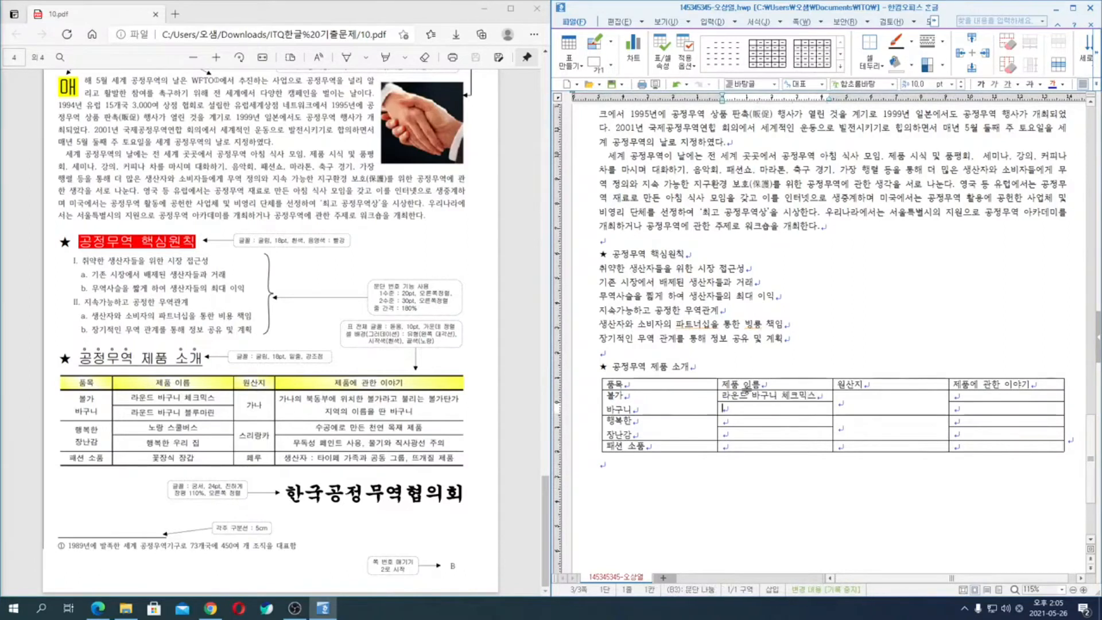
text(ㄹㅏㅇㅜㄴㄷㅡ ㅂㅏㄱㅜㄴㅣ ㅂㅡㄹㄹㅜㅁㅏㄹㅣㄴ)
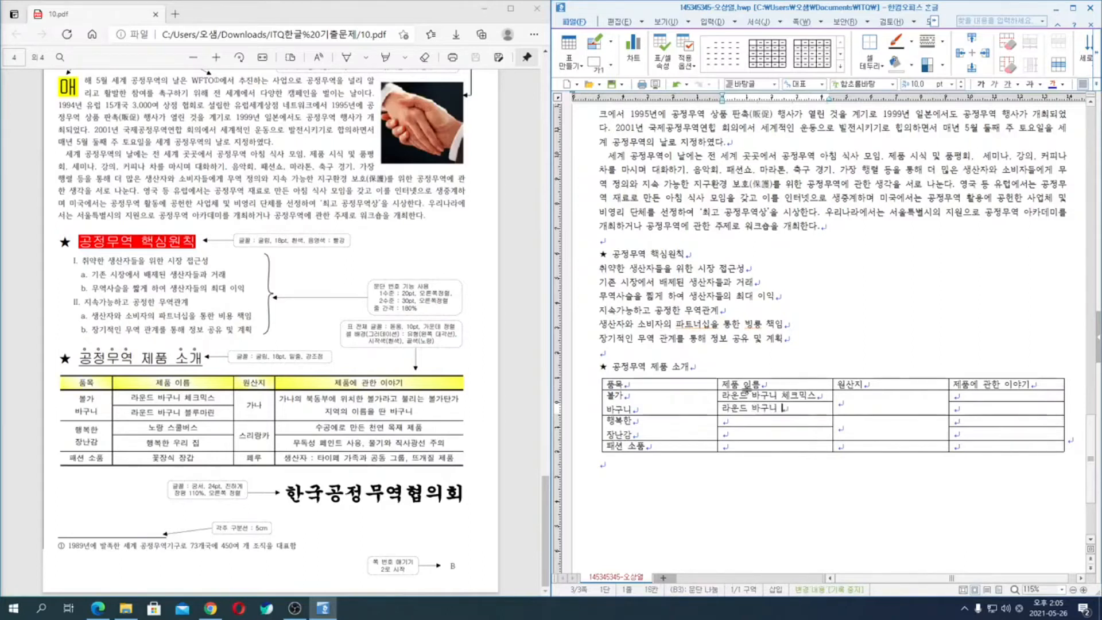
- Complete the 제품 이름 column with "노랑 스쿨버스", "행복한 우리 집" and "꽃장식 장갑"
key(Down)
text(ㄴㅗㄹㅏㅇ ㅅㅡㅋㅜㄹㅂㅓㅅㅡ)
key(Down)
text(ㅎㅐㅇㅂㅗㄱㅎㅏㄴ ㅇㅜㄹㅣ ㅈㅣㅂ)
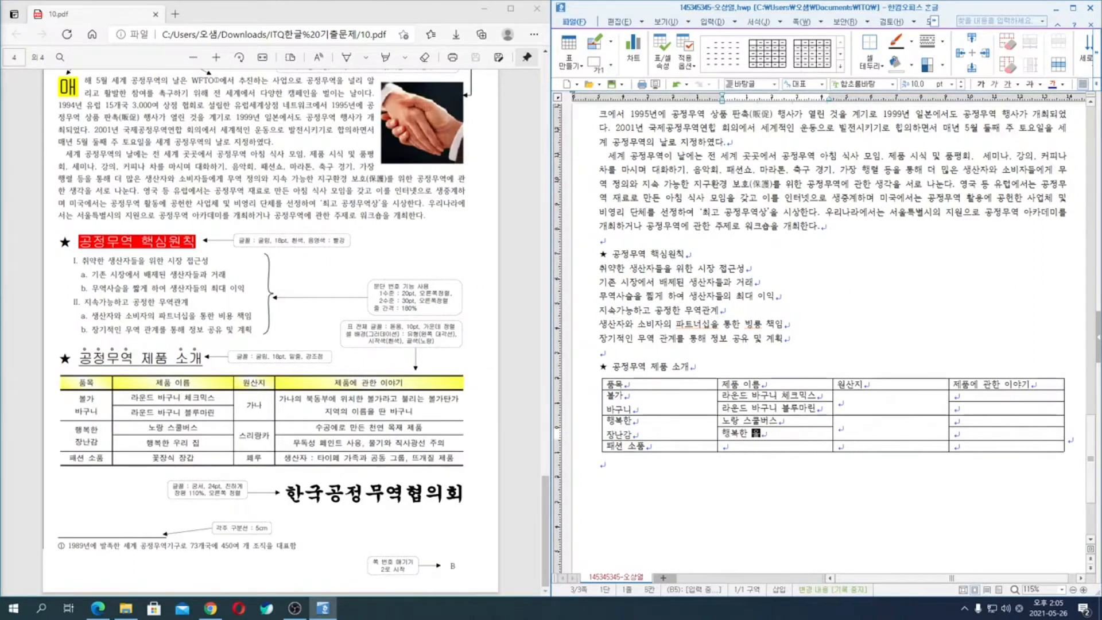
key(Down)
text(ㄲㅗㅊㅈㅏㅇㅅㅣㄱ ㅈㅏㅇ)
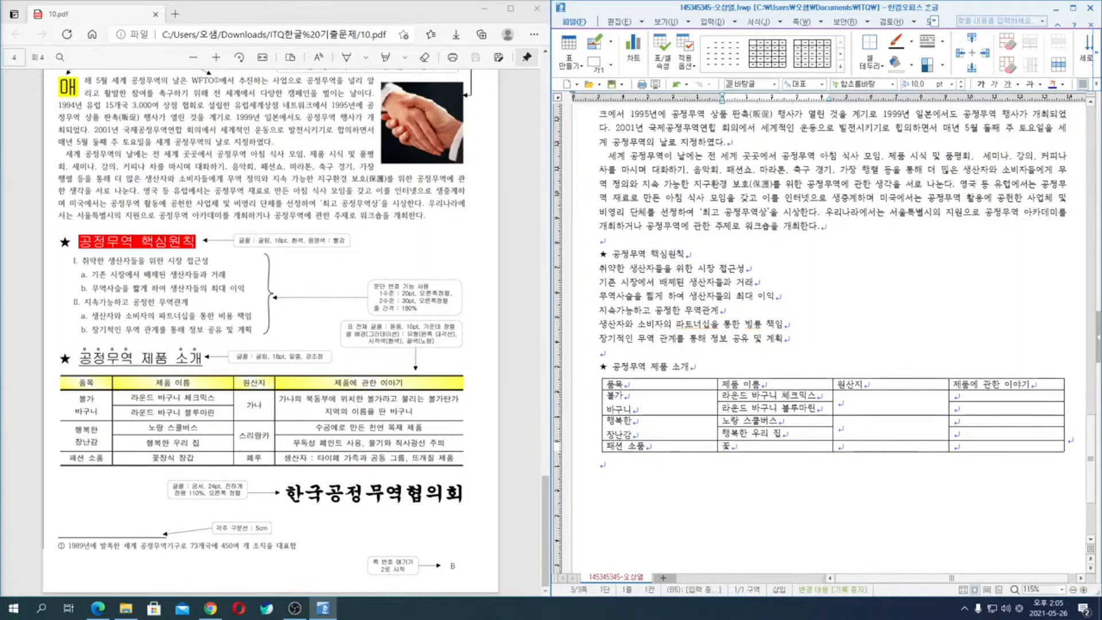
text(ㄱㅏ)
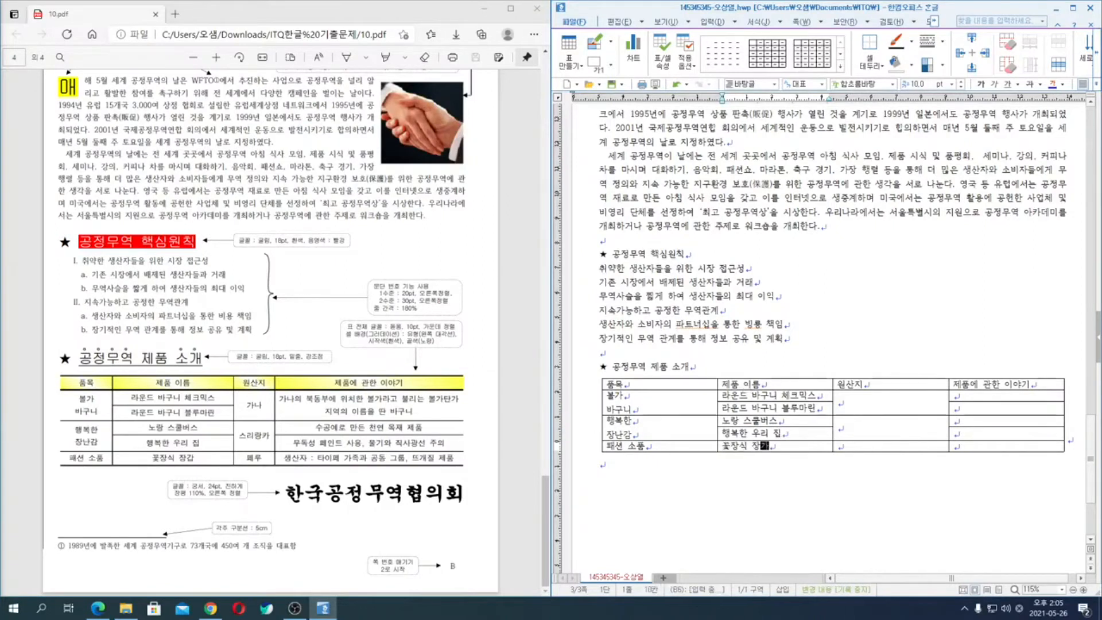
text(ㅂ)
- Fill the 원산지 column with "가나", "스리랑카" and "페루"
click(839, 402)
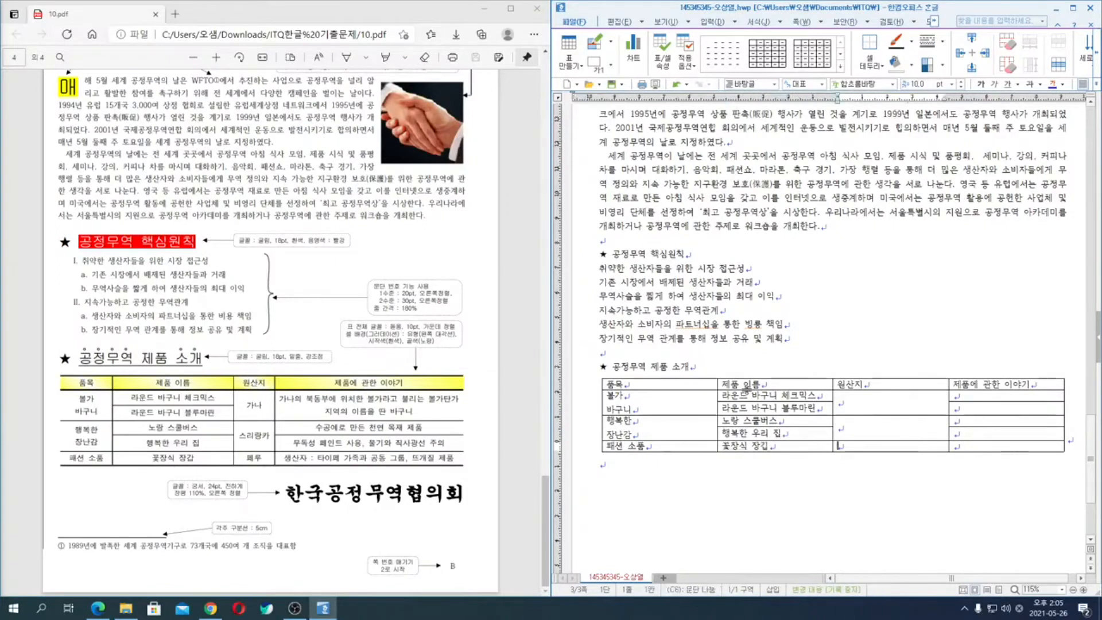
text(ㄱㅏㄴㅏ)
click(839, 428)
text(ㅅㅡㄹㅣㄹㅏㅇㅋㅏ)
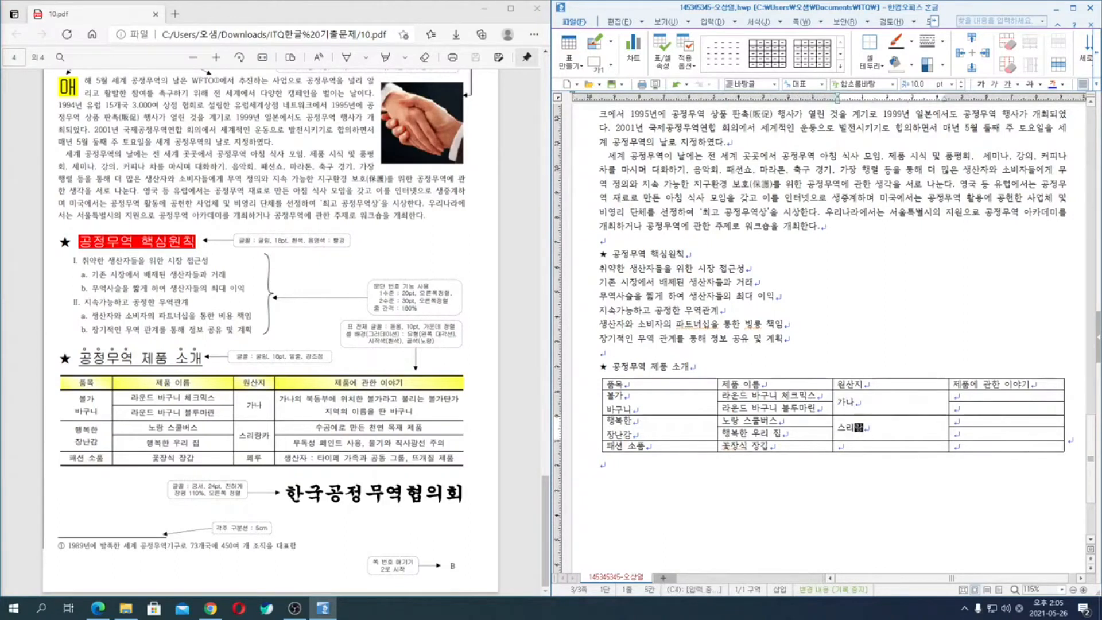
key(Down)
text(페루)
- Enter "가나의 북동부에 위치한 불가라고 불리는 불가탄가" in the first cell under 제품에 관한 이야기
key(Right)
key(Up)
key(Up)
key(Up)
key(Up)
text(가나의 복)
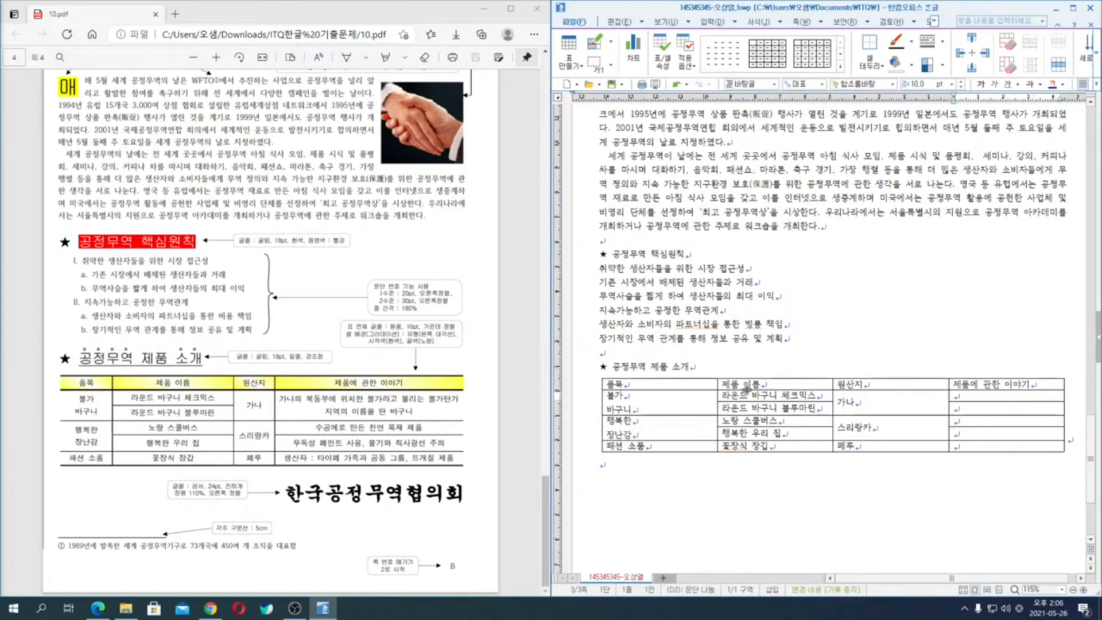
text(동ㅇ부)
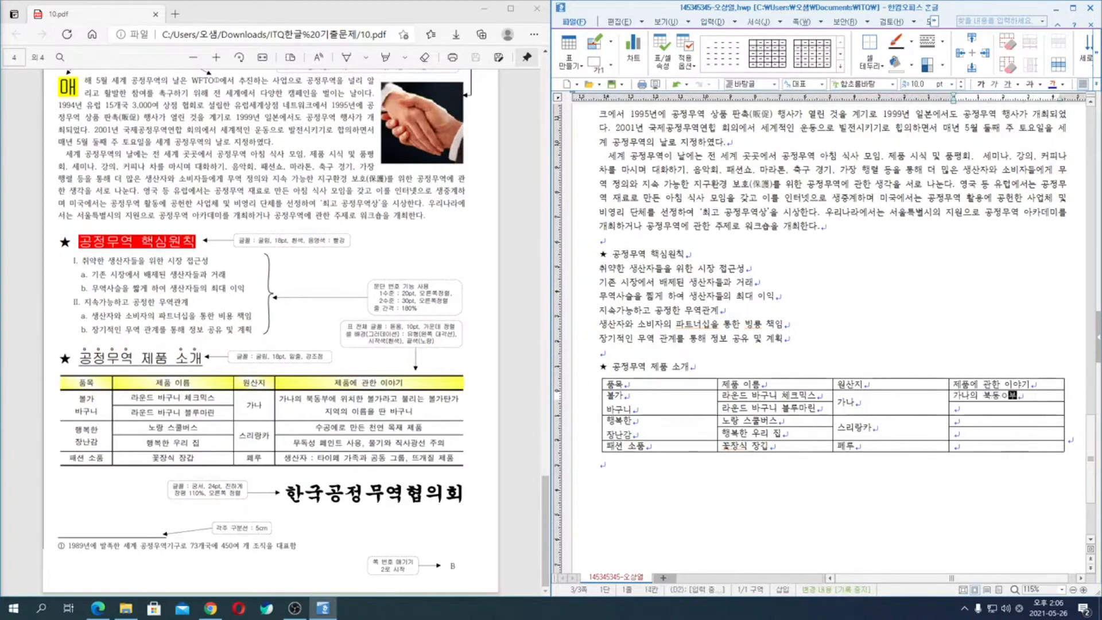
key(BackSpace)
key(BackSpace)
key(BackSpace)
text(이)
text(부에 위치한 불)
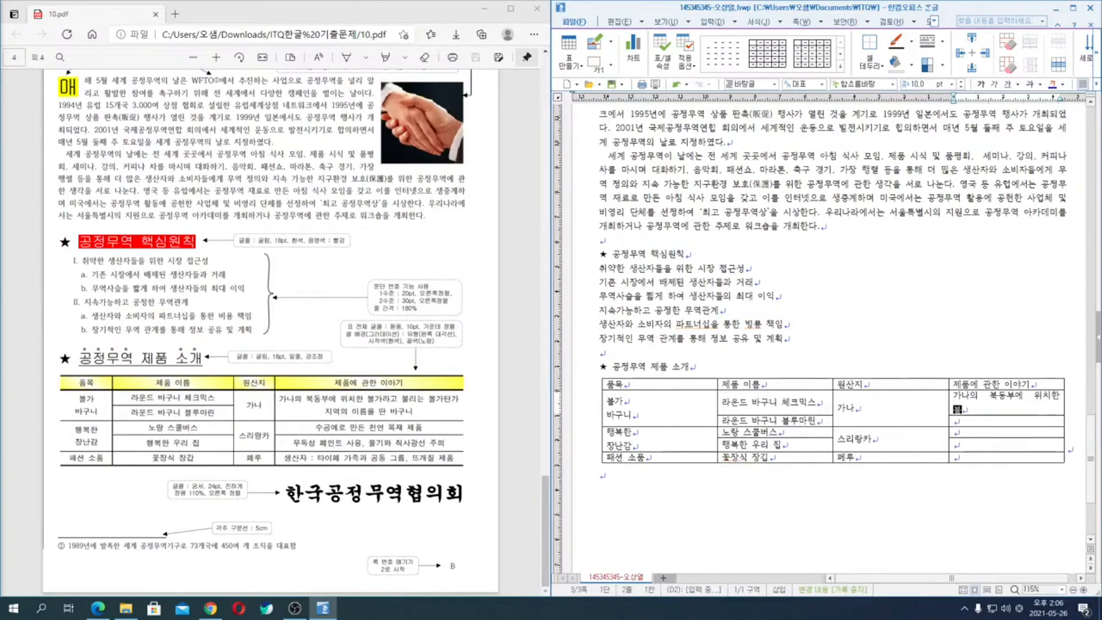
text(가라고 불리는 불)
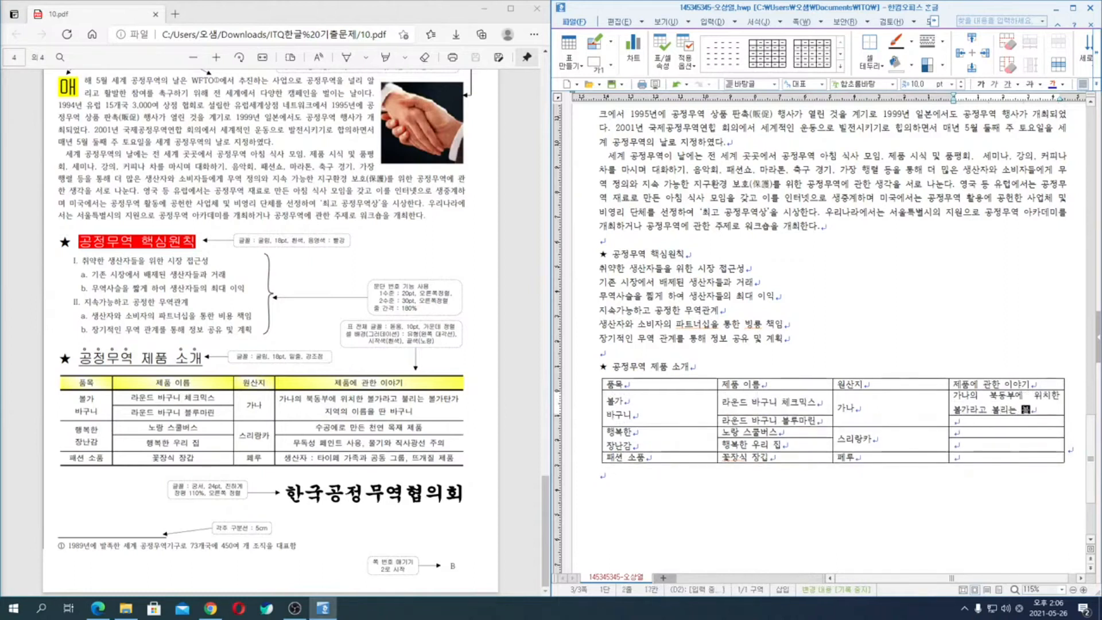
text(가탄가 지역의)
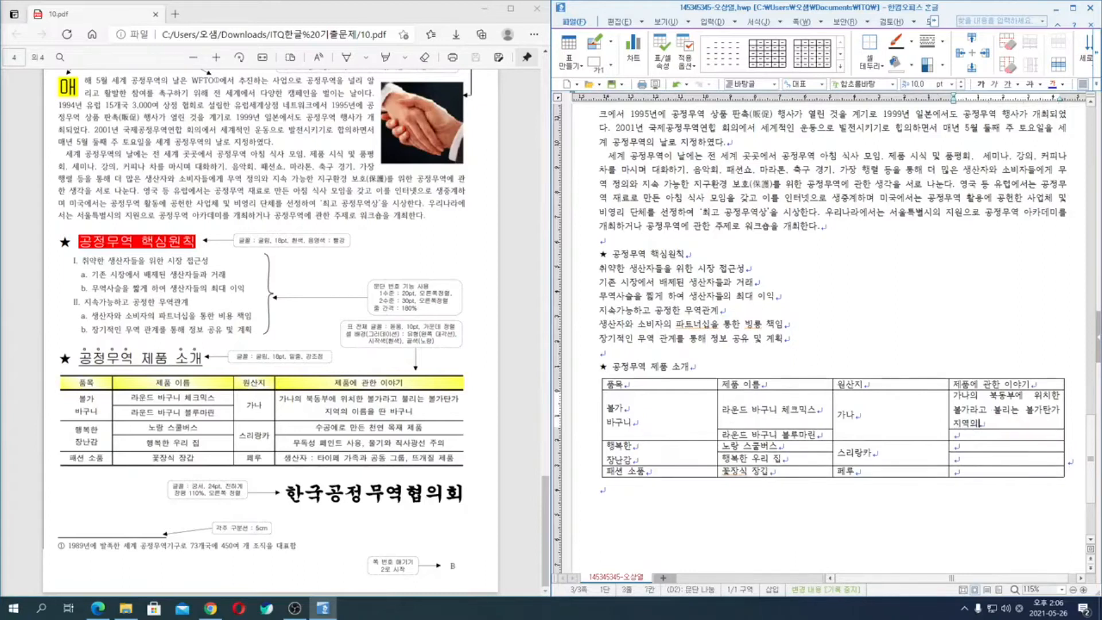
- Add "지역의 이름을 딴 바구니" on a new line in that cell and merge it with the empty cell below
key(BackSpace)
key(Return)
text(징)
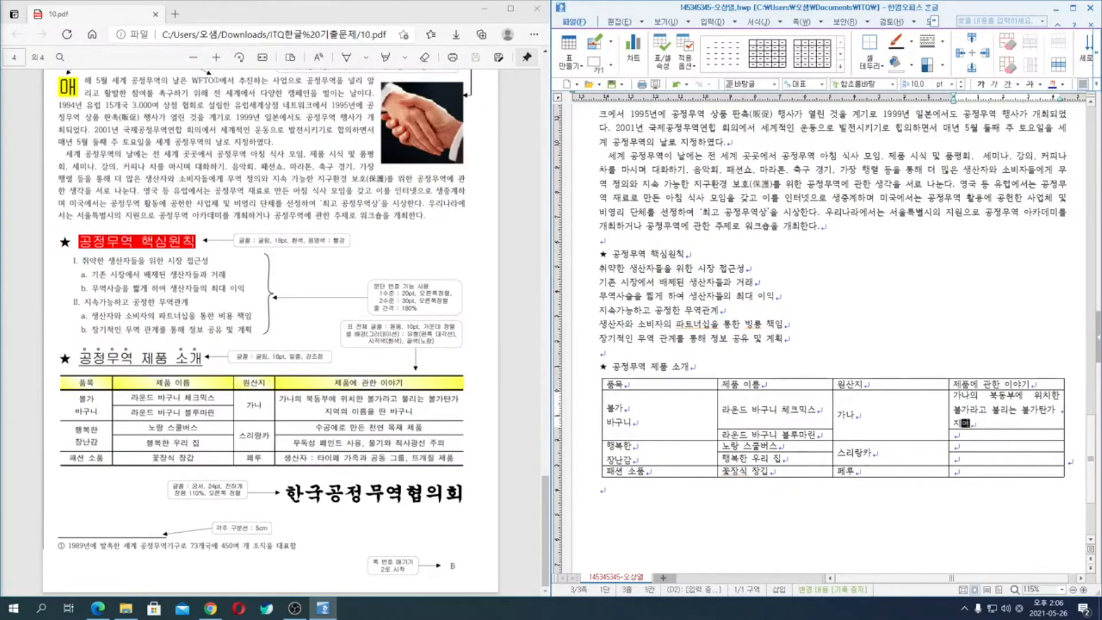
text(역의 이름을 )
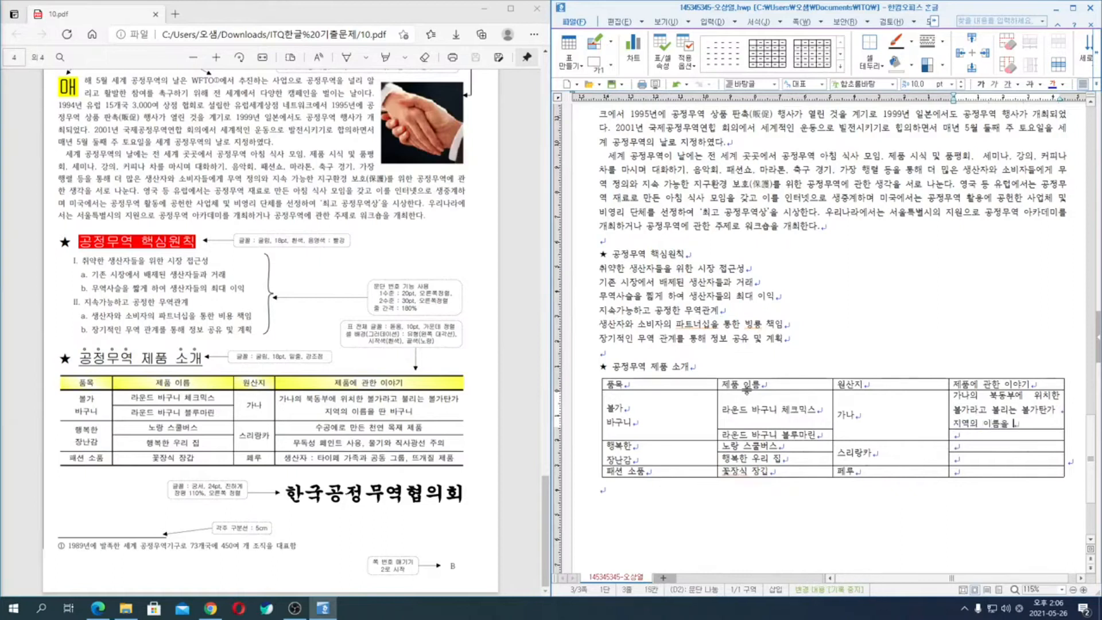
text(딴 바)
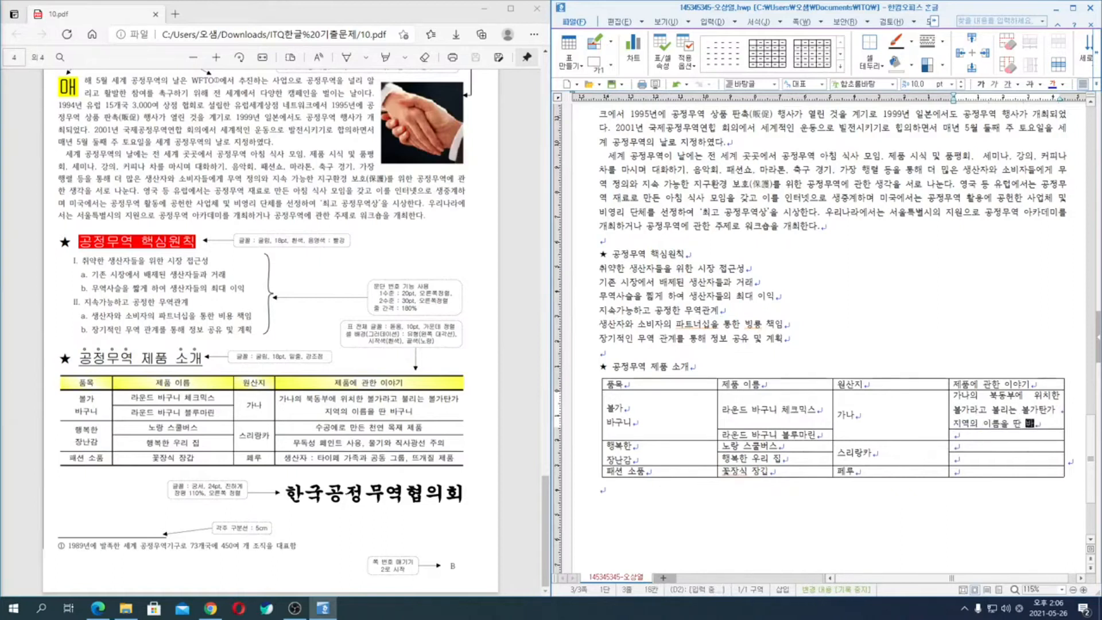
text(구니)
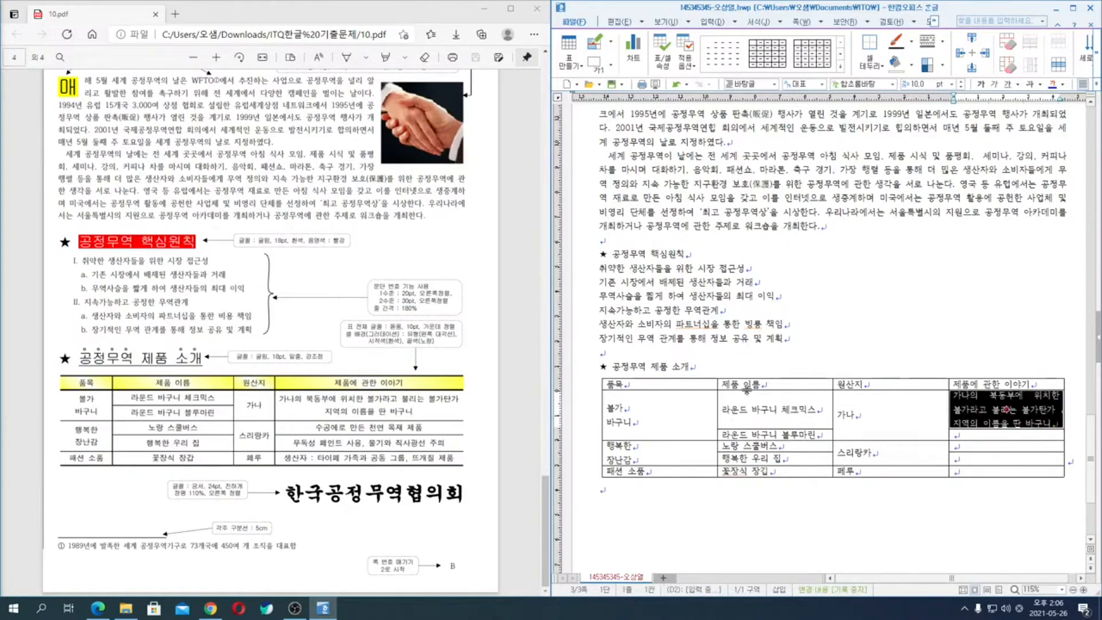
drag(1006, 410, 1006, 434)
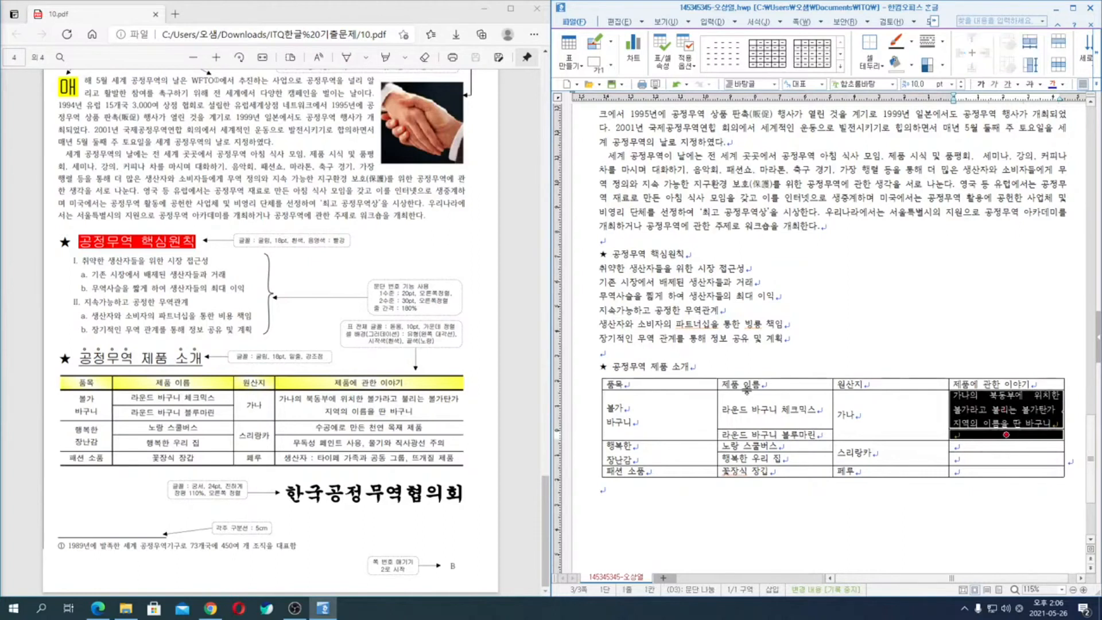
key(m)
- Enter "수공예로 만든 천연 목재 제품" in the 제품에 관한 이야기 cell of the 노랑 스쿨버스 row
key(Down)
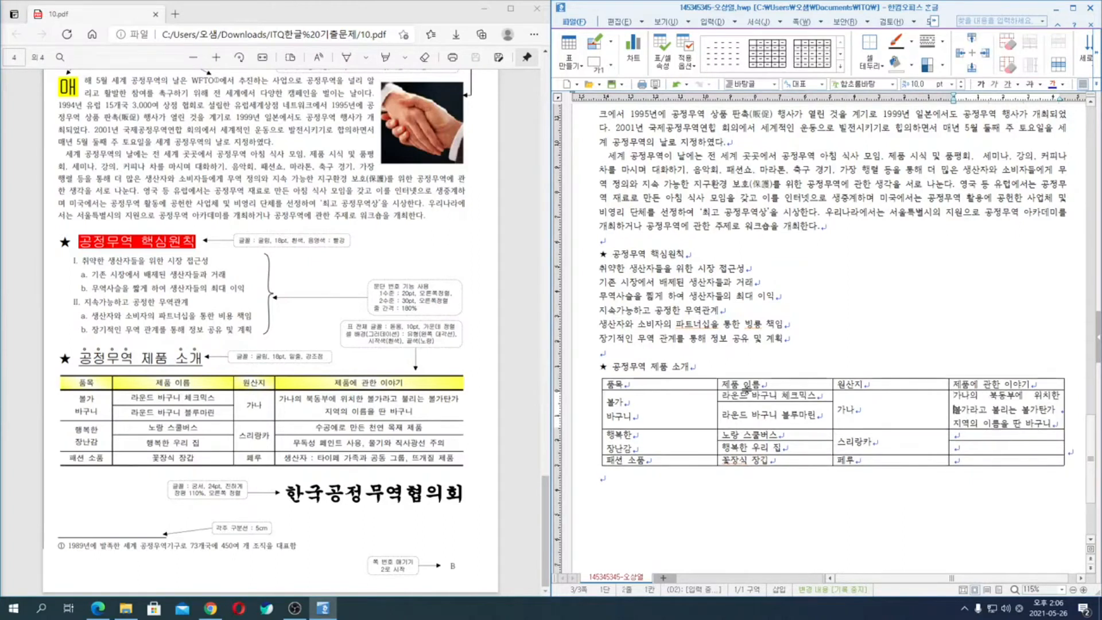
key(Down)
key(Down)
text(수공ㅇ예로 )
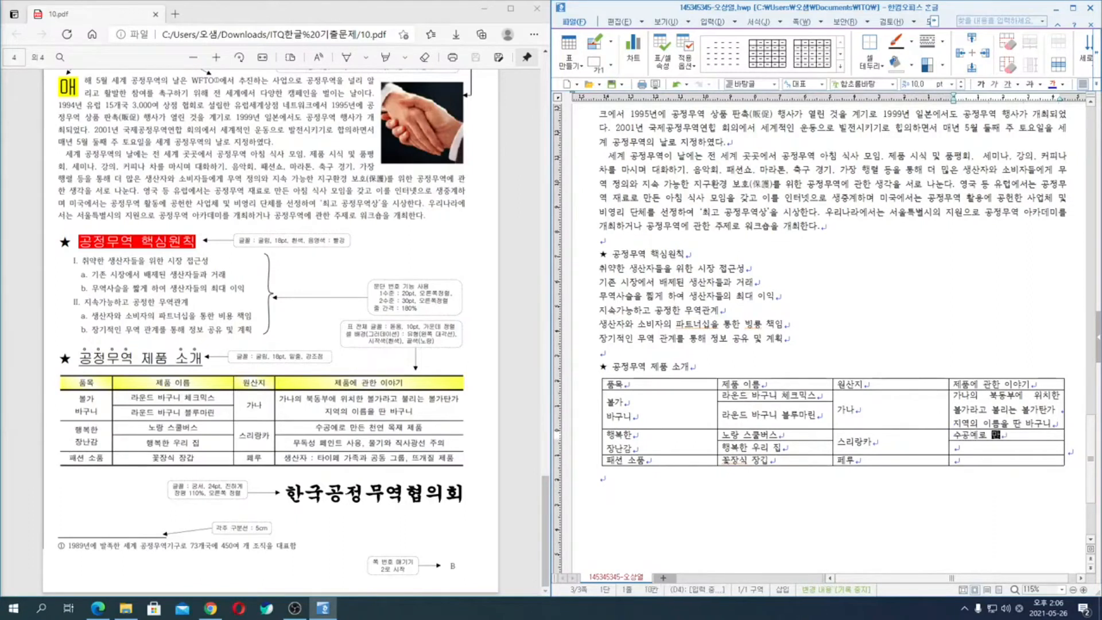
text(만든 천연 목재 제품)
- Enter "무독성 페인트 사용, 물기와 직사광선 주의" in the 제품에 관한 이야기 cell of the 행복한 우리 집 row
key(Down)
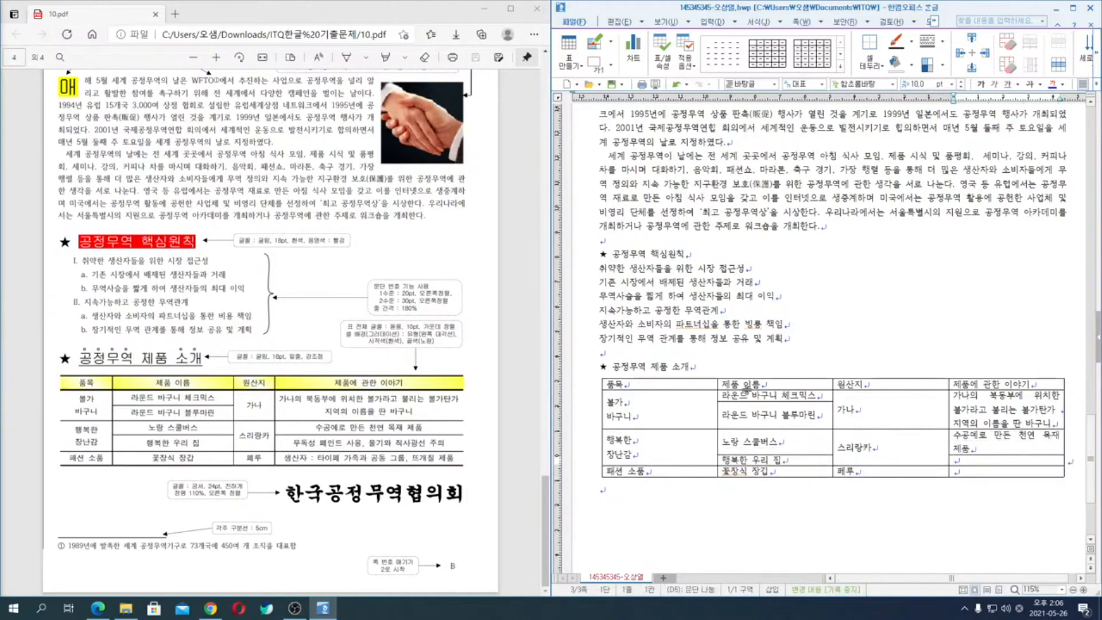
text(무독성 페인)
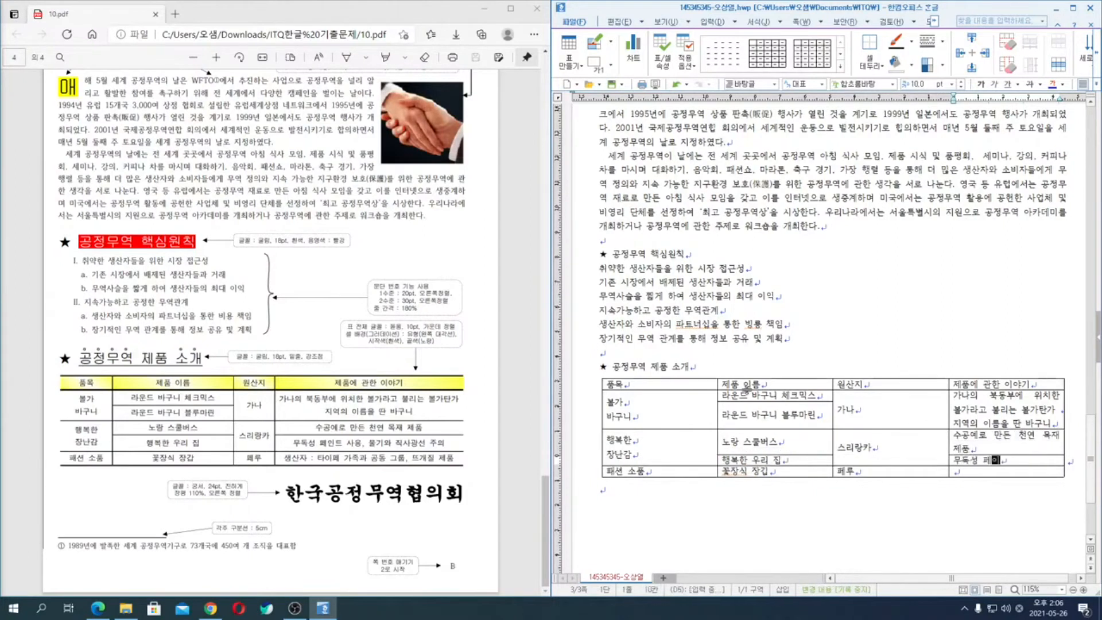
text(트 사용, 물기와 직사광)
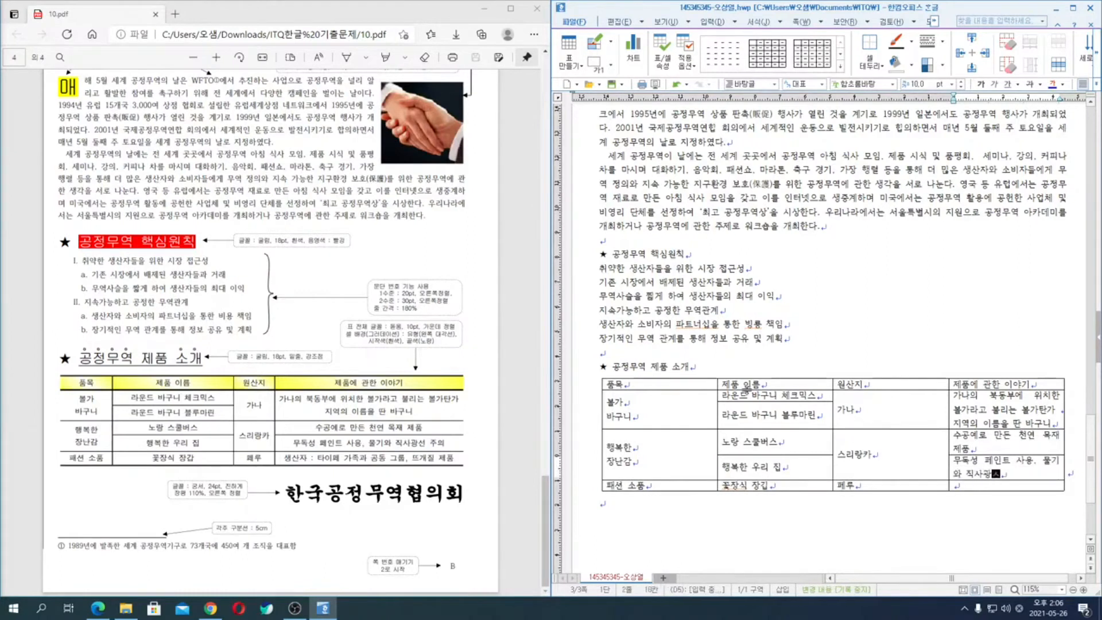
text(선 주의)
- Enter "생산자 : 파이페 가족과 공동 그룹, 뜨개질 제품" in the last 제품에 관한 이야기 cell
key(Down)
text(생산자 : 파이)
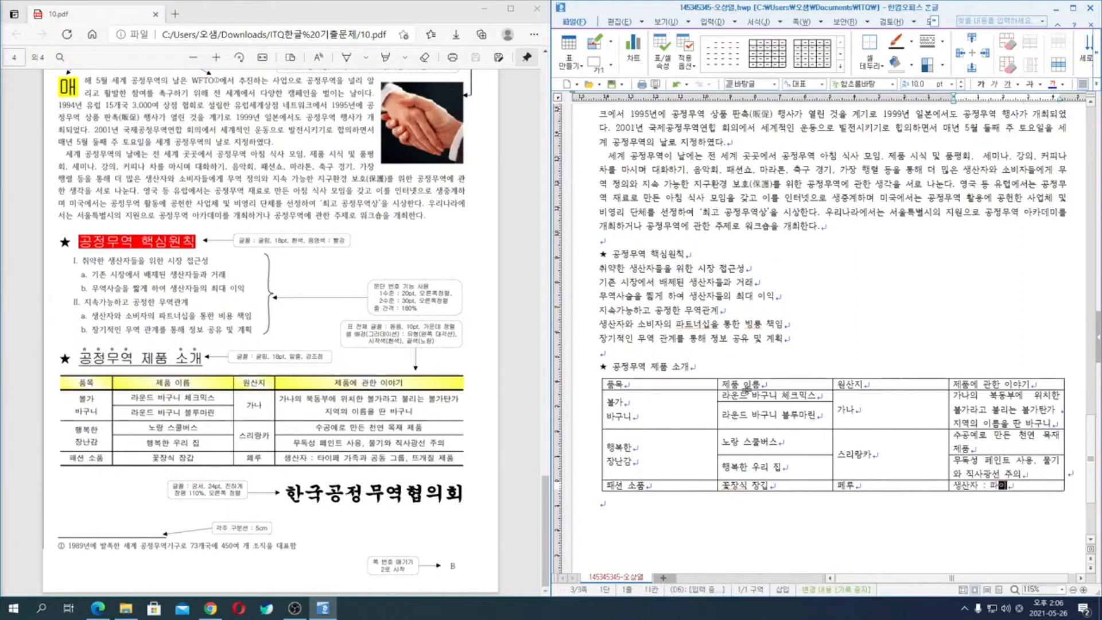
text(페 )
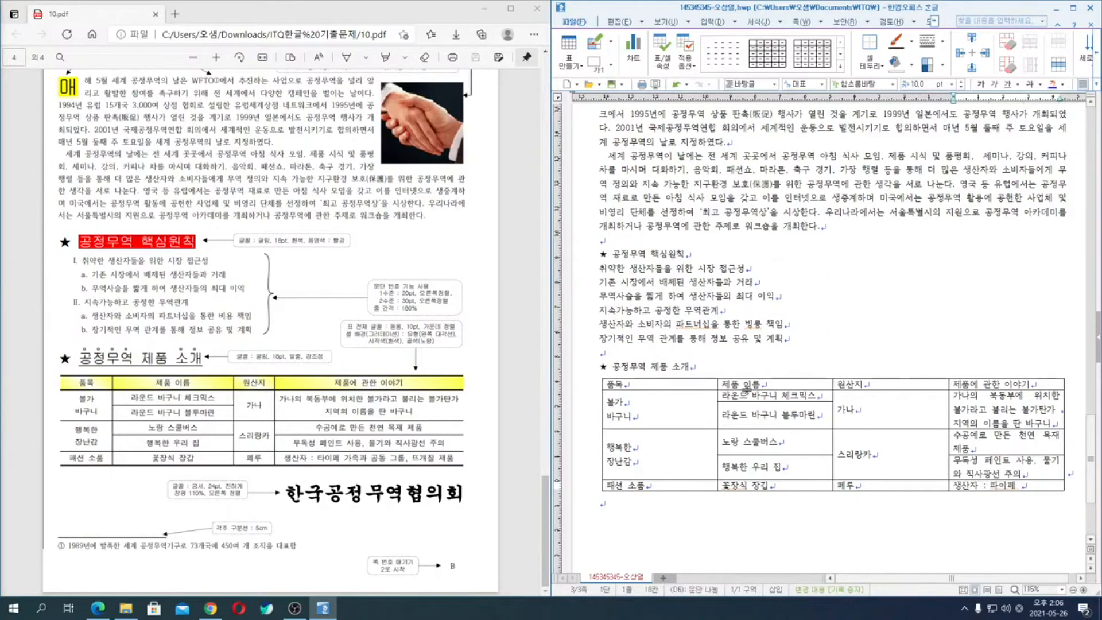
text(가족과 공동 그)
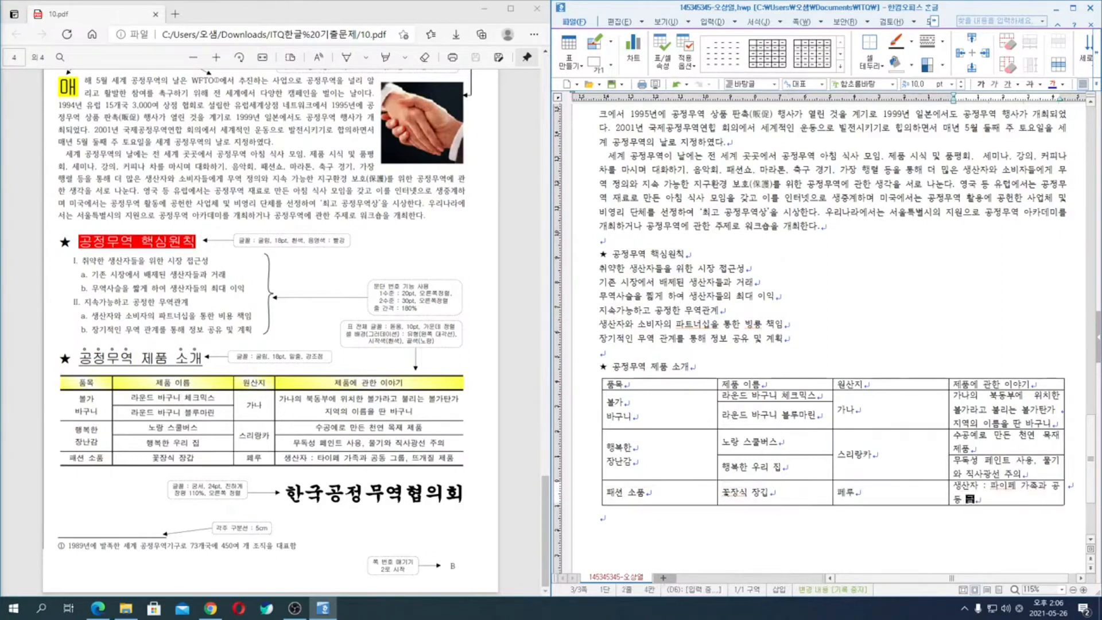
text(룹, 뜨개질 제품)
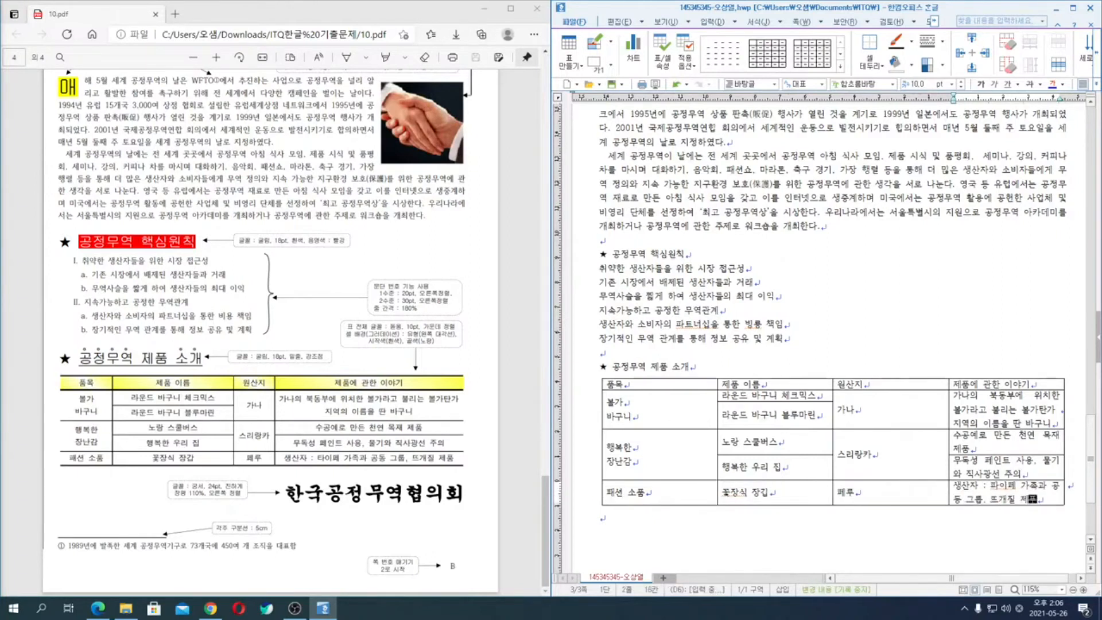
- Narrow the 품목 column until it just fits its text, widening the 제품 이름 column
key(F5)
key(Left)
key(Left)
key(Left)
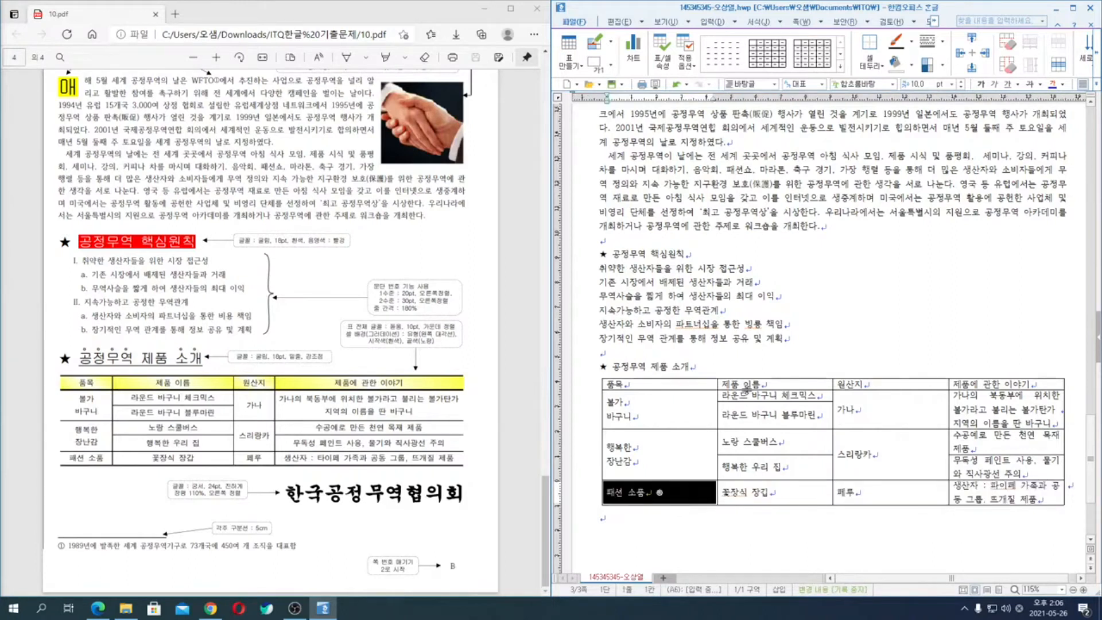
key(alt+Left)
key(alt+Left)
key(alt+Left)
key(alt+Left)
key(alt+Left)
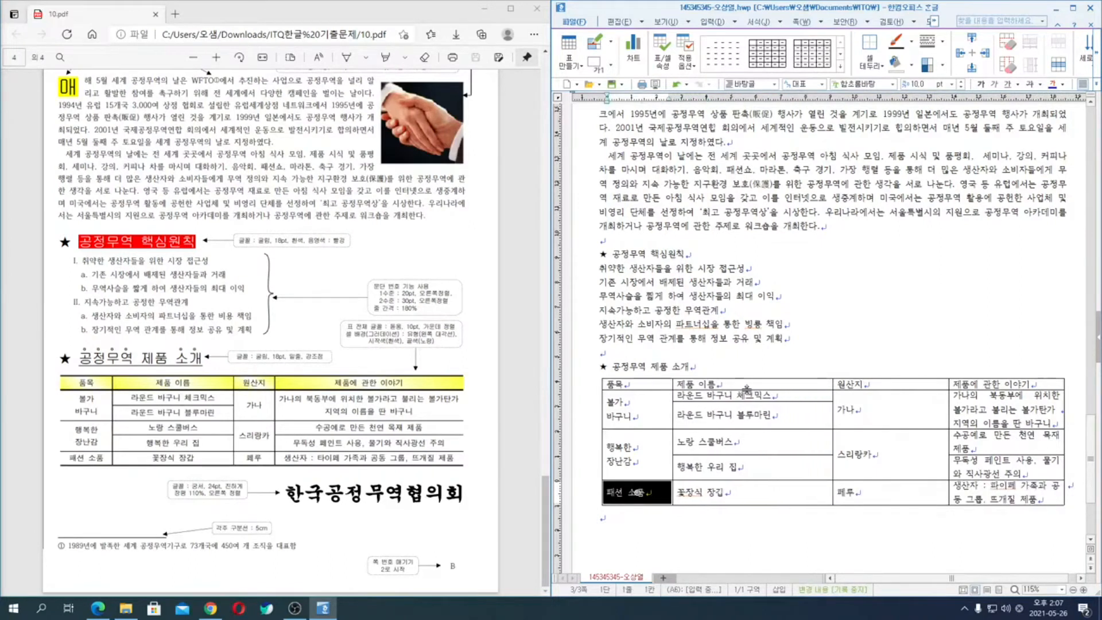
key(alt+Left)
key(alt+Left)
key(alt+Left)
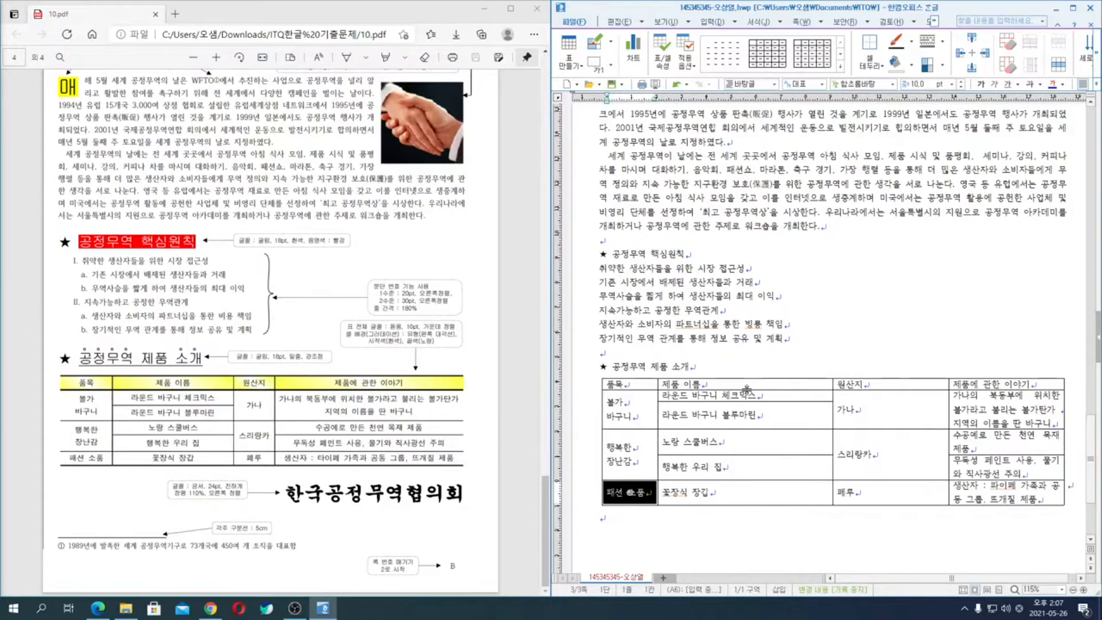
key(alt+Left)
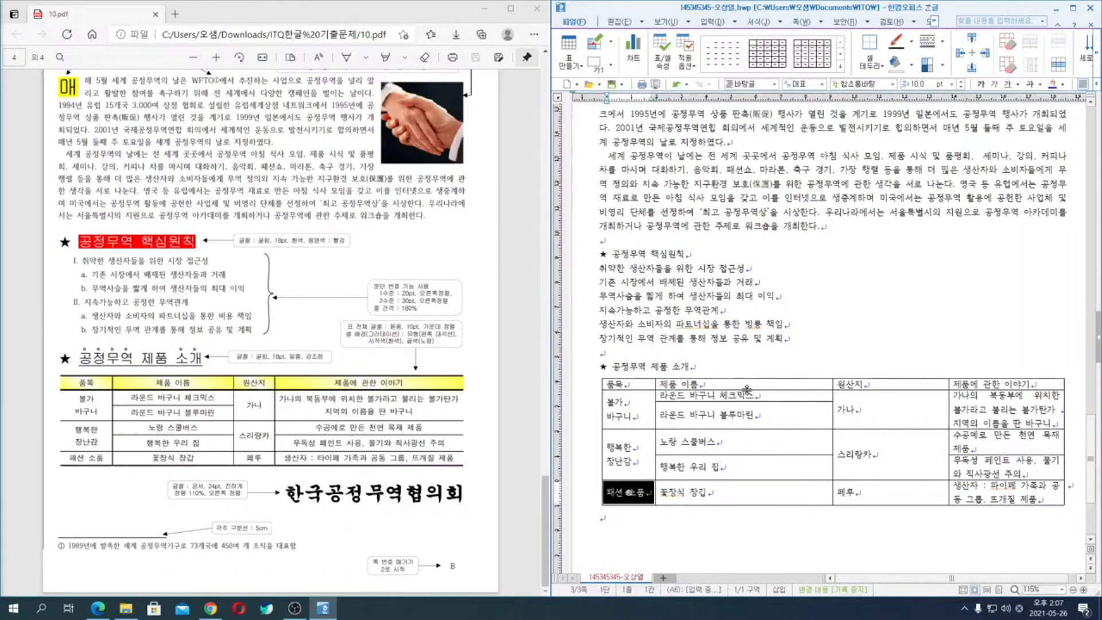
- Narrow the 제품 이름 column to fit its product names on single lines
key(Right)
key(alt+Left)
key(alt+Left)
key(alt+Left)
- Narrow the 원산지 column to fit its country names, giving the freed width to the 제품에 관한 이야기 column
key(alt+Left)
key(alt+Left)
key(alt+Left)
key(alt+Left)
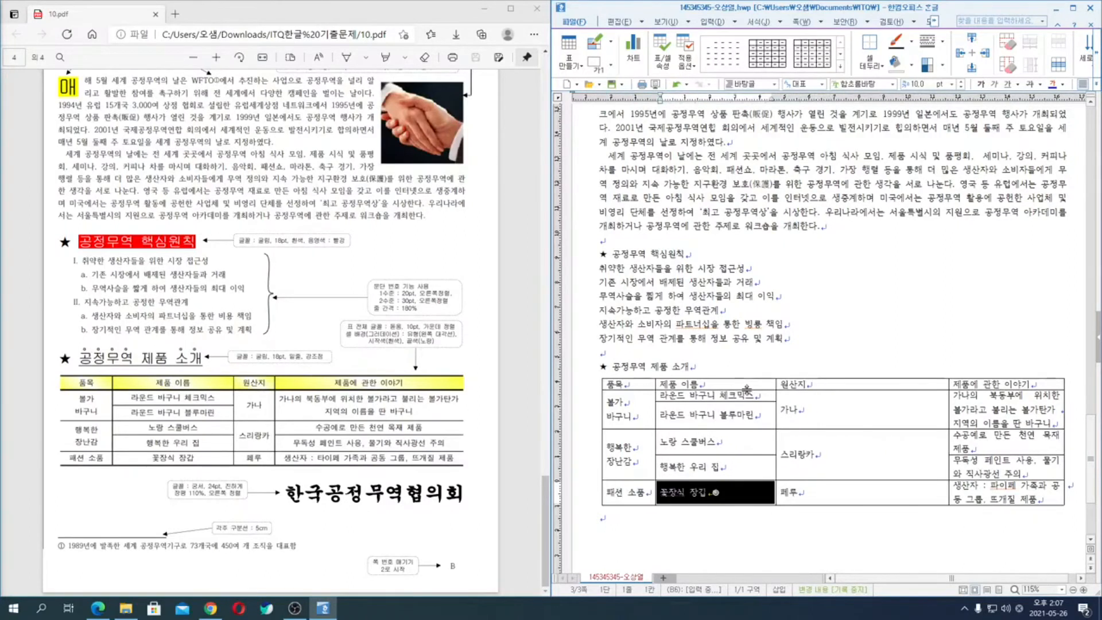
key(Right)
key(alt+Left)
key(alt+Left)
key(alt+Left)
key(alt+Left)
key(alt+Left)
key(alt+Left)
key(alt+Left)
key(alt+Left)
key(alt+Left)
key(alt+Left)
key(alt+Left)
key(alt+Left)
key(alt+Left)
key(alt+Left)
key(alt+Left)
key(alt+Left)
key(alt+Left)
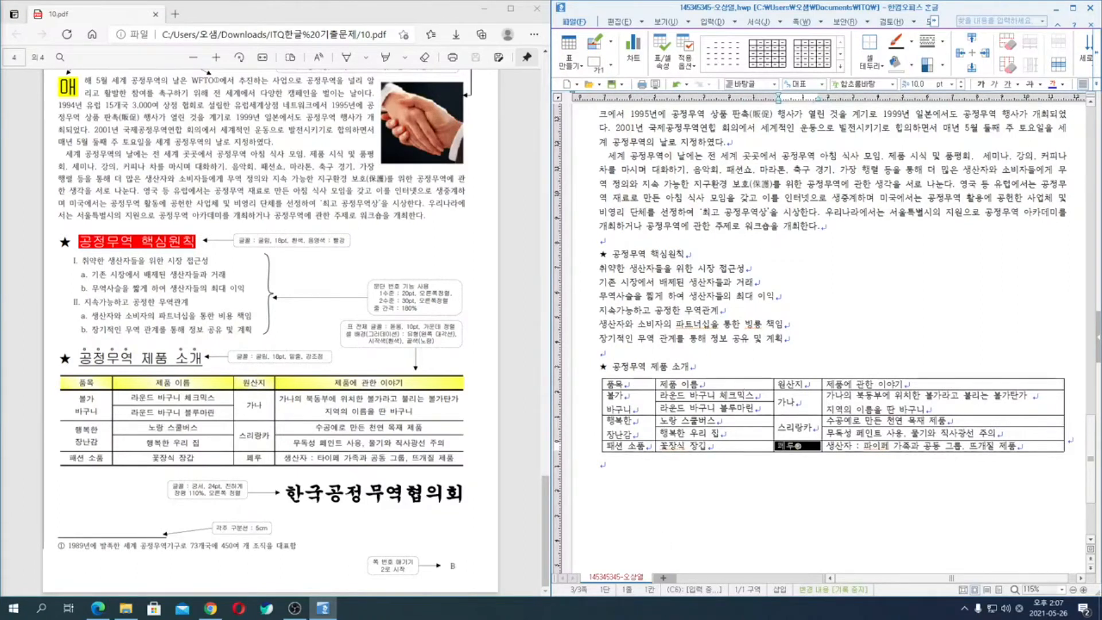
- Enter "한국공정무역협의회" below the table after one blank line and save the document
click(644, 465)
key(Return)
text(하ㄴ국공정)
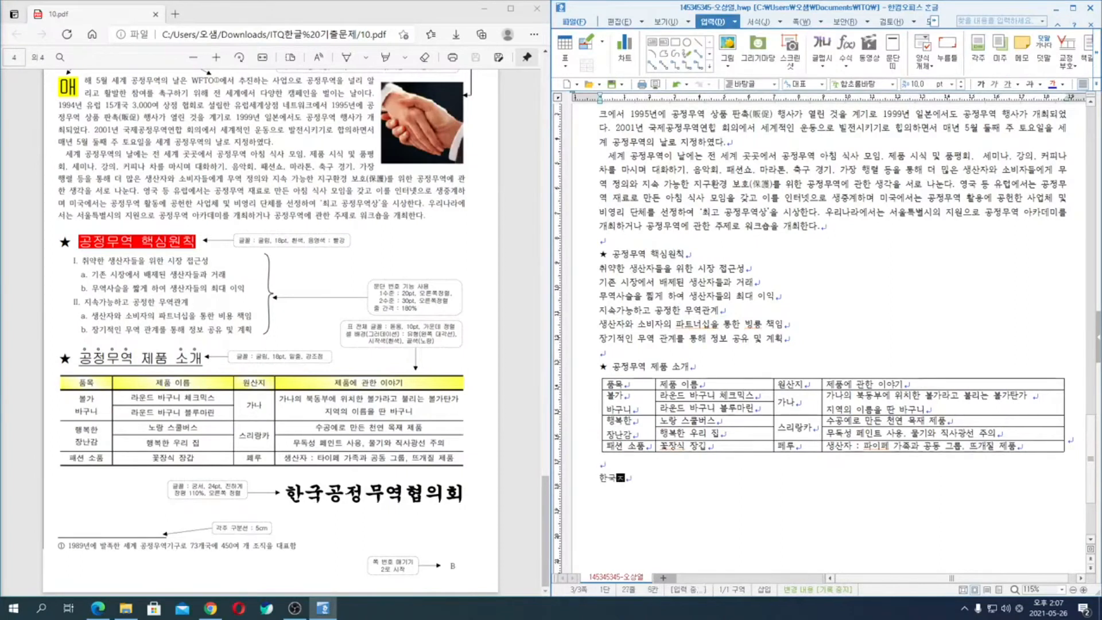
text(무역협회)
text(회)
key(alt+s)
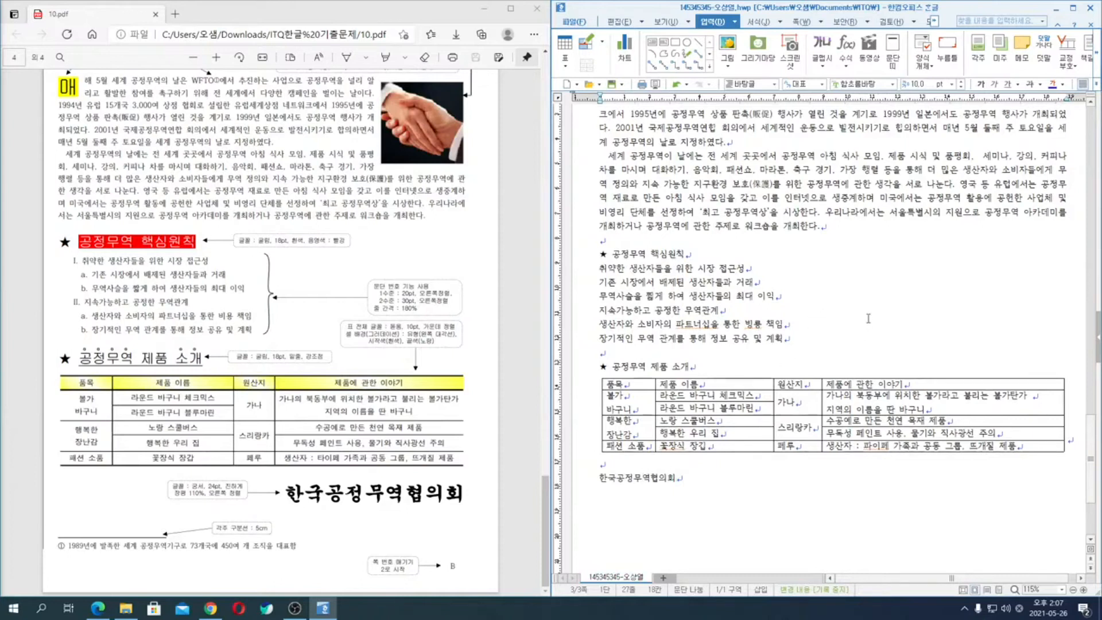
- Add ruby text (덧말) starting with "생산자의 빈곤" above the title "세계 공정무역의 날", as on the exam sheet
scroll(836, 323, up, 3)
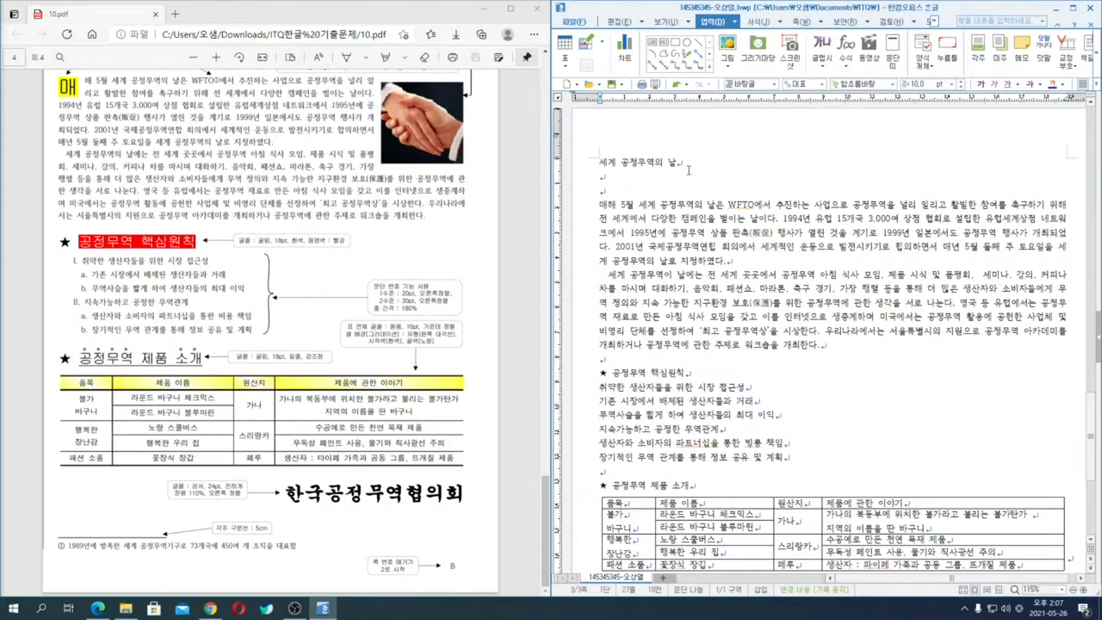
click(573, 167)
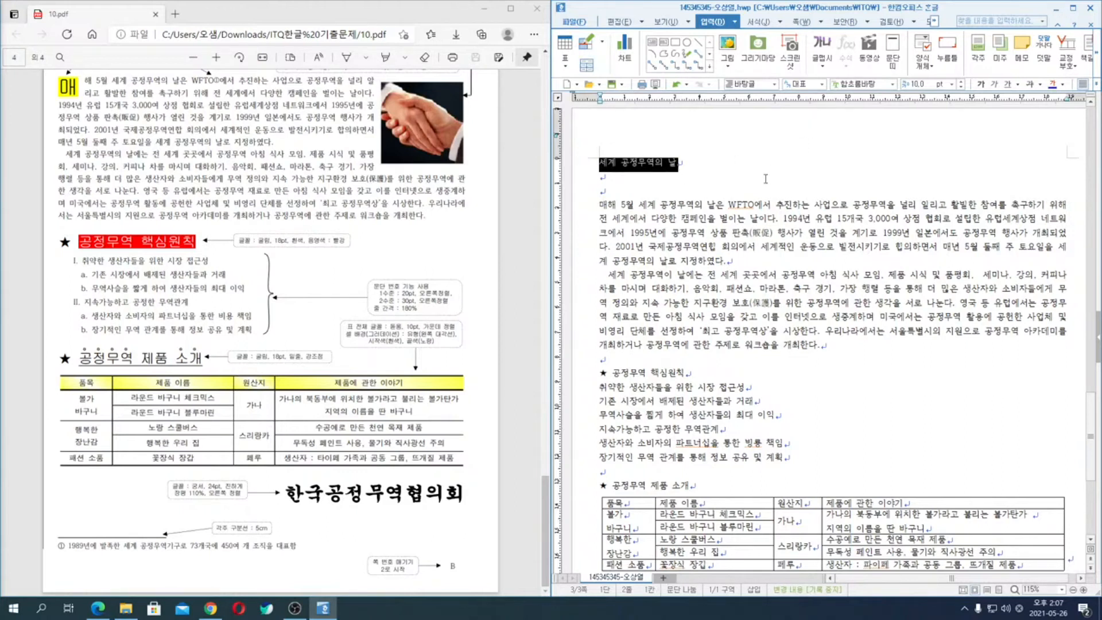
click(734, 22)
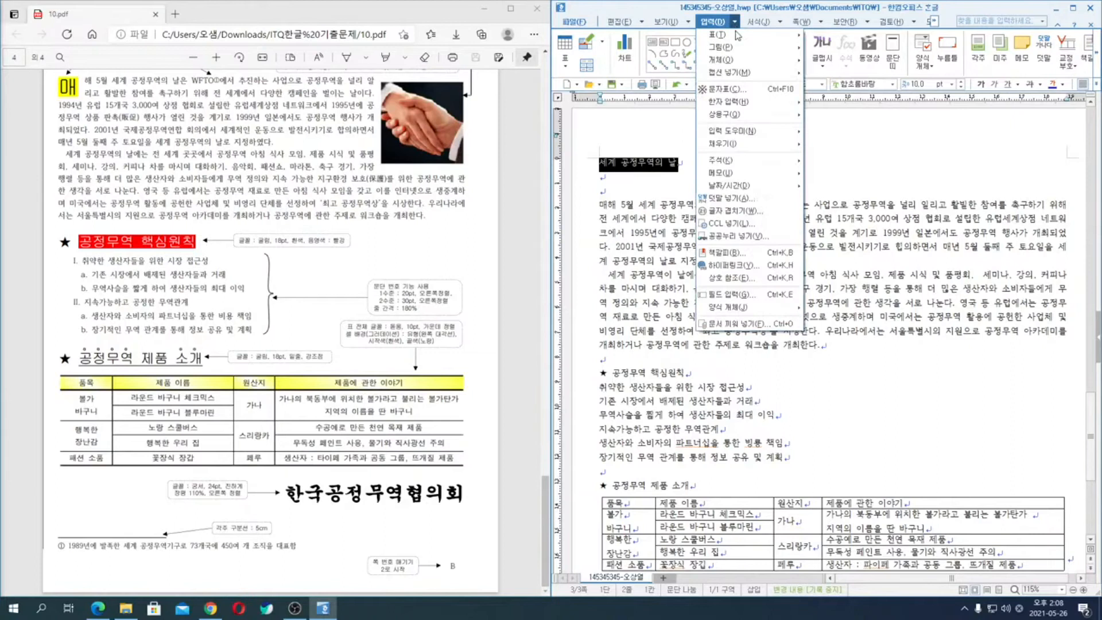
click(741, 198)
scroll(299, 229, up, 3)
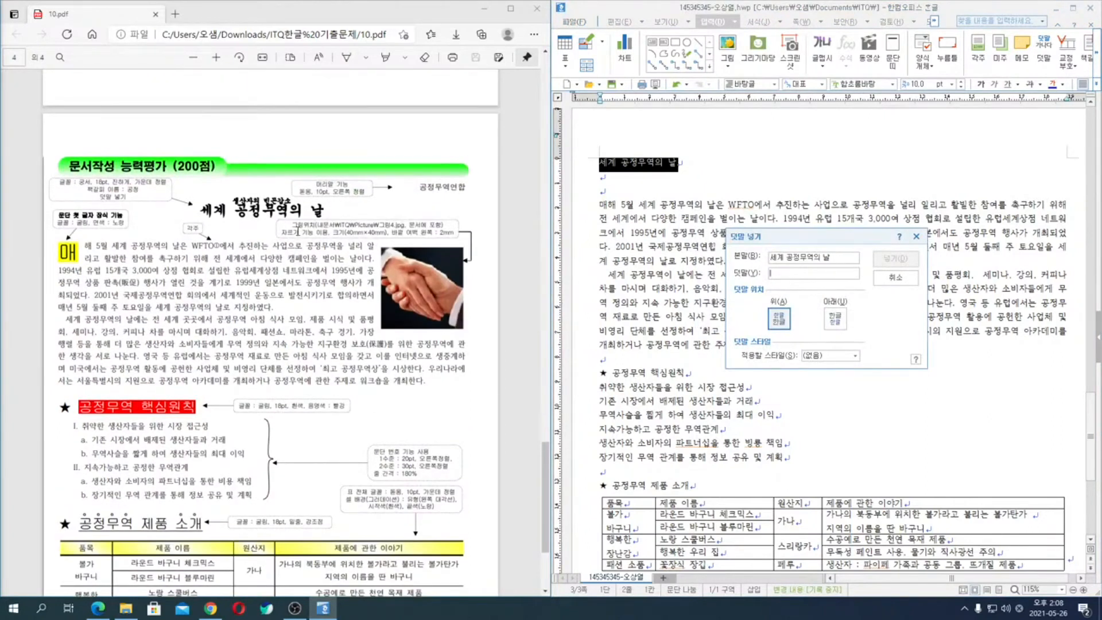
text(생산자)
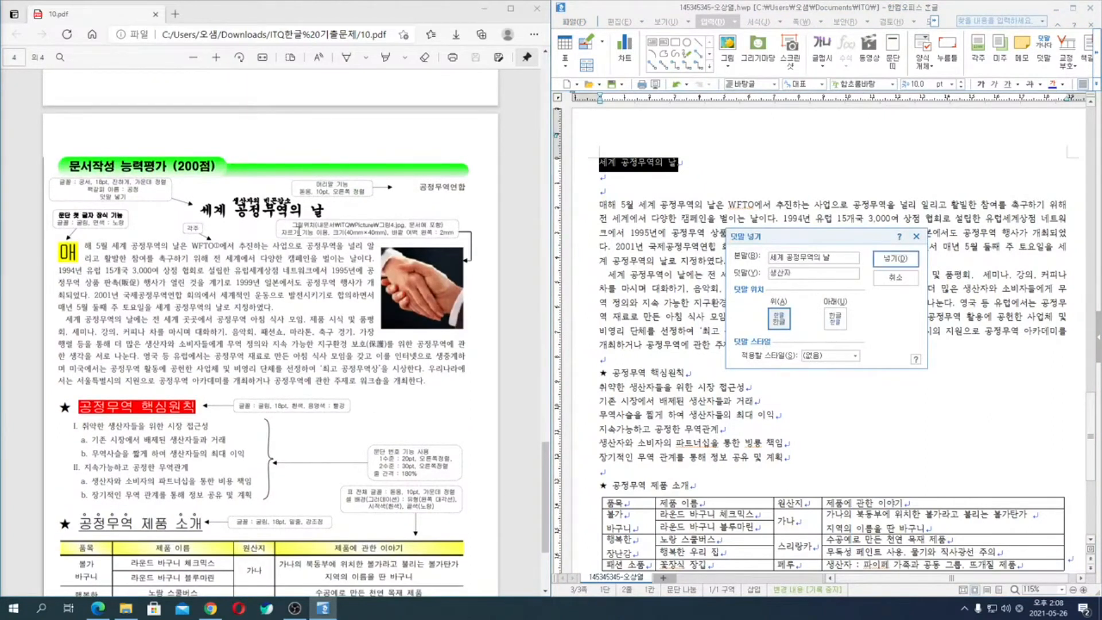
text(의 빈곤감)
key(Return)
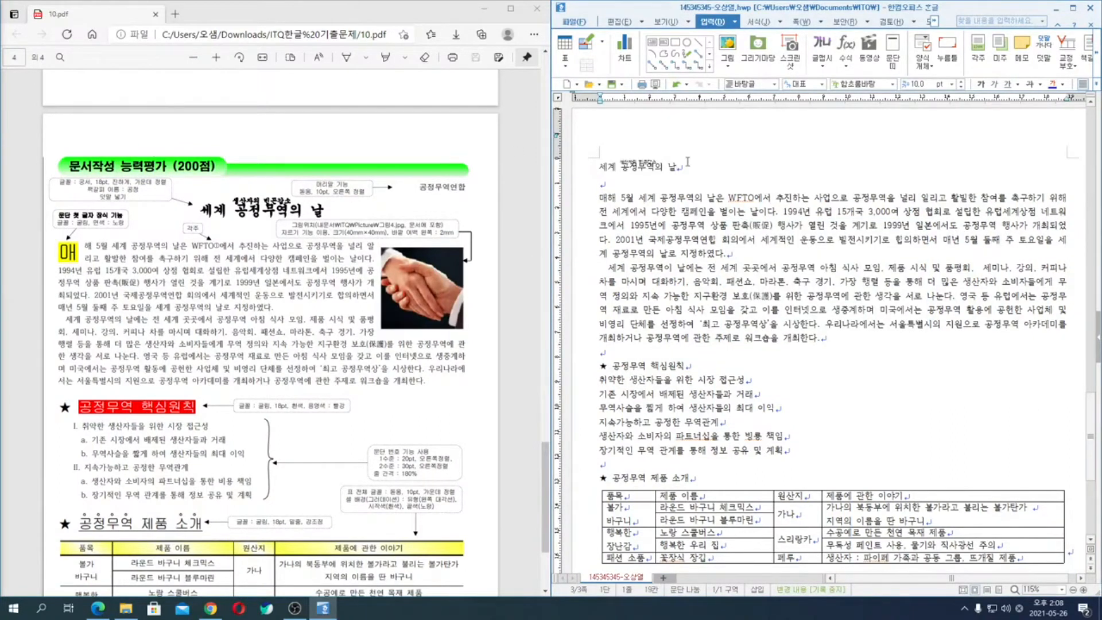
- Format the title "세계 공정무역의 날" in 궁서, 18 pt, bold
click(581, 172)
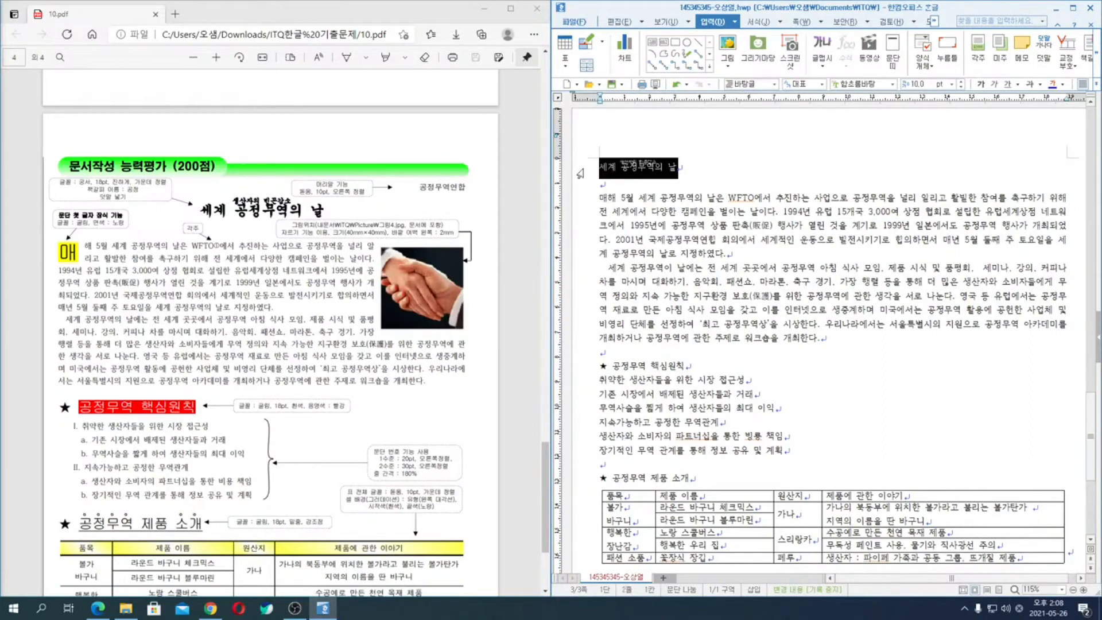
key(alt+l)
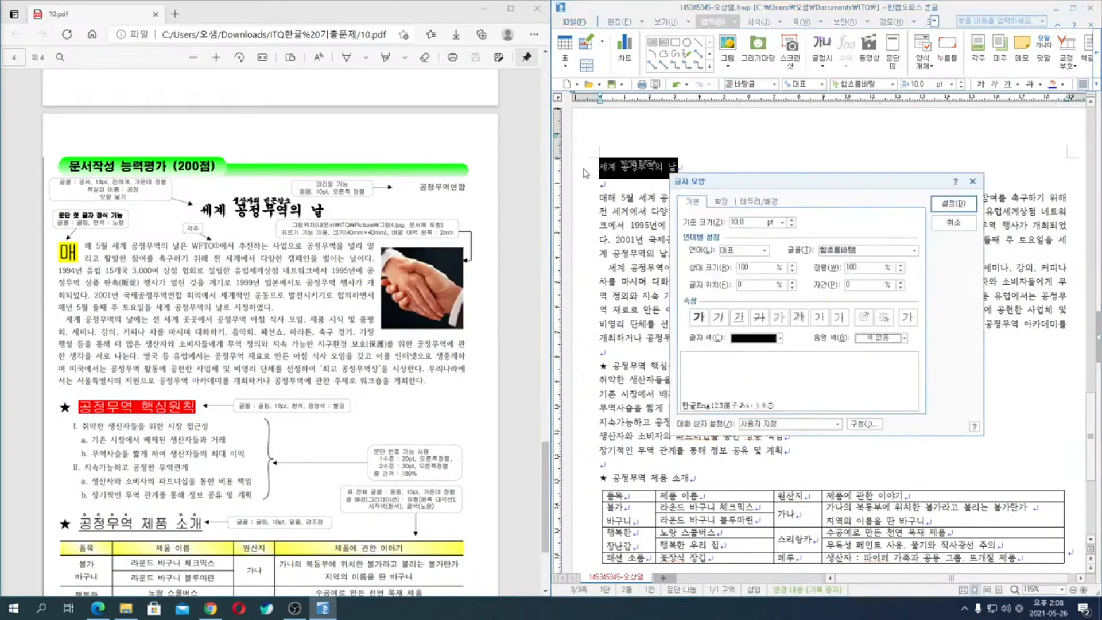
text(궁서)
key(Return)
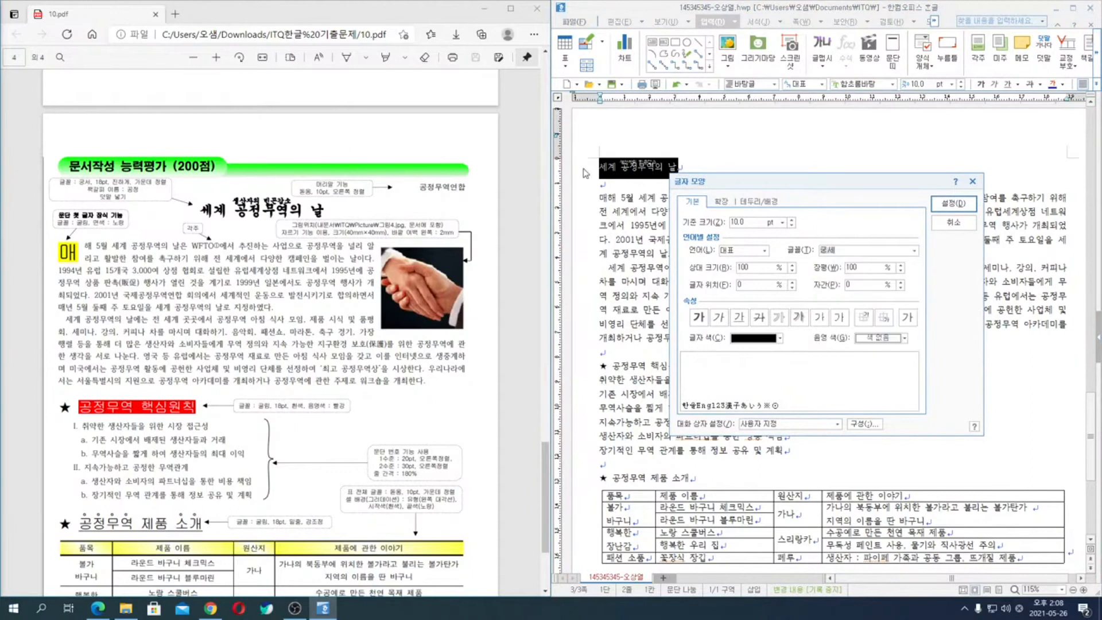
key(alt+z)
text(18)
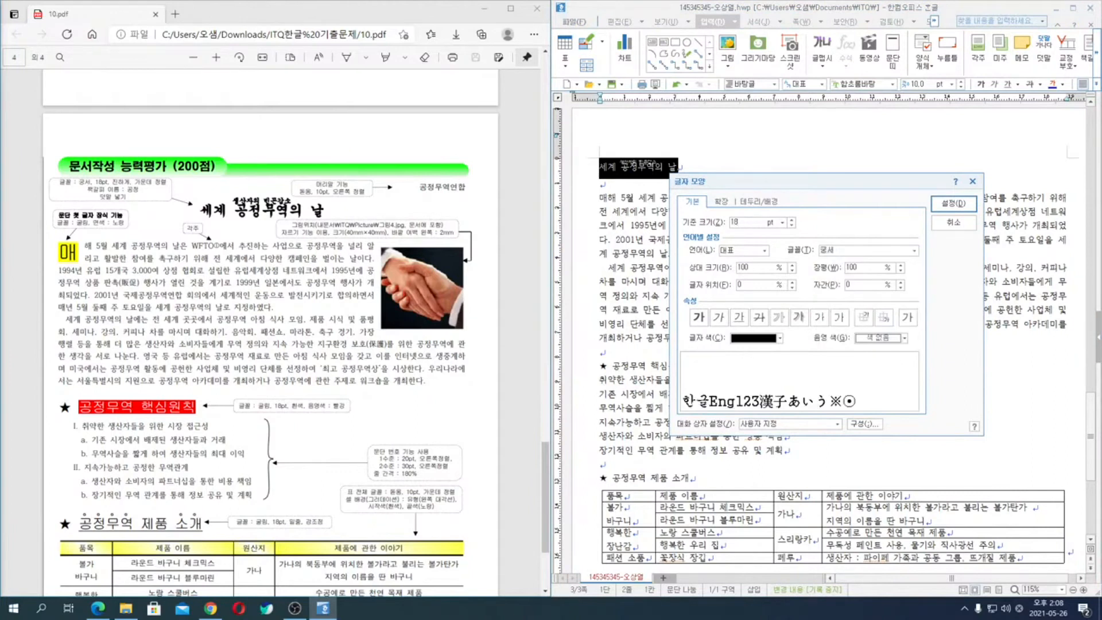
key(alt+b)
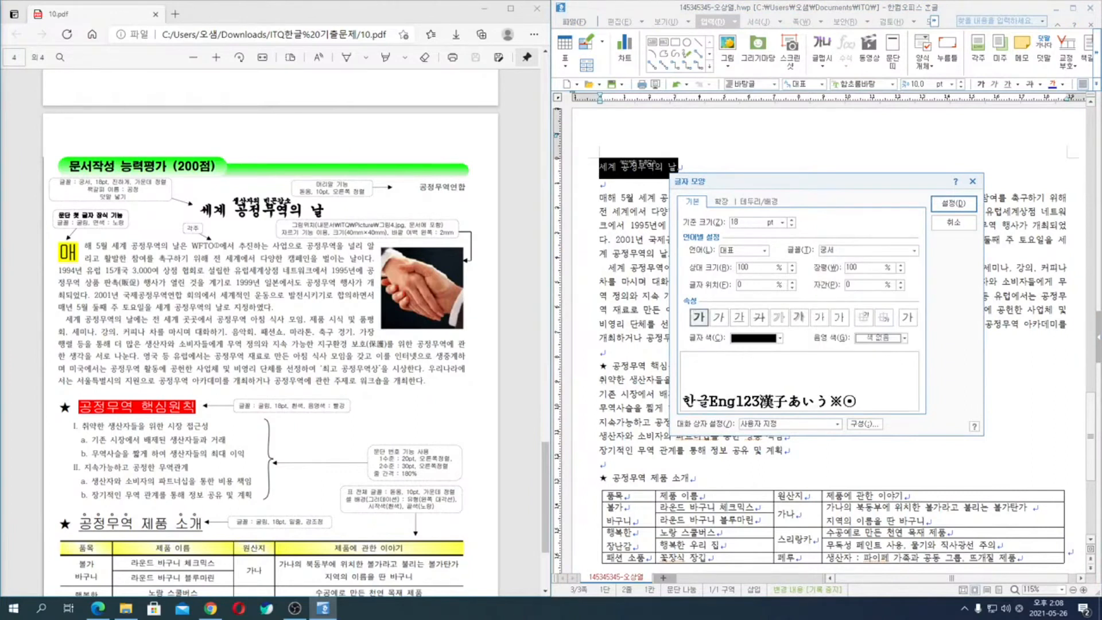
key(Return)
- Center-align the title paragraph "세계 공정무역의 날"
key(alt+t)
key(alt+c)
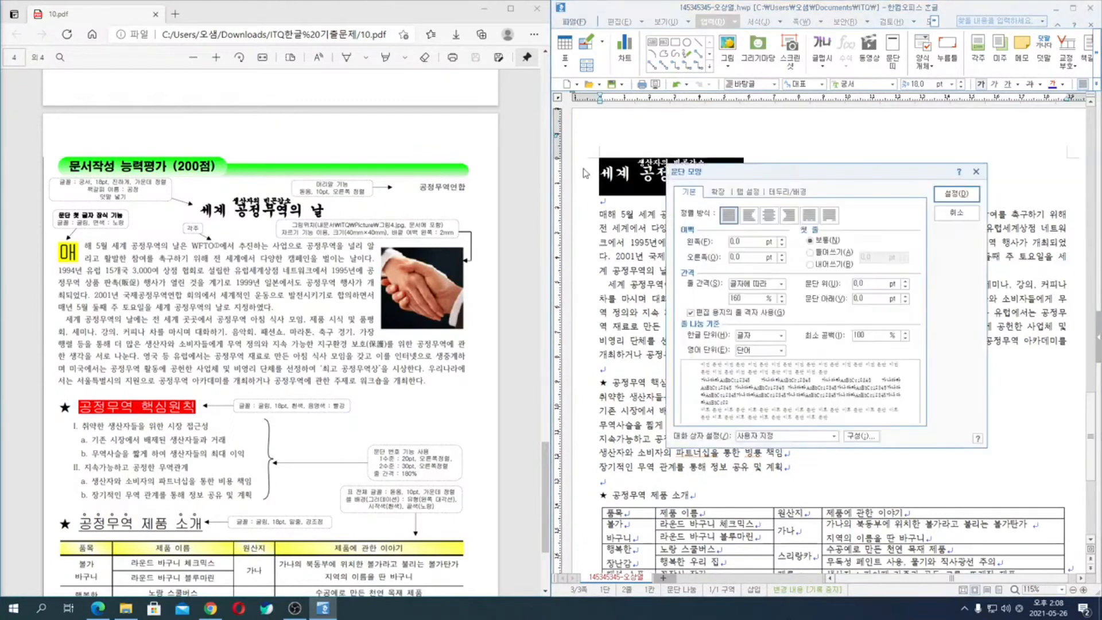
key(Return)
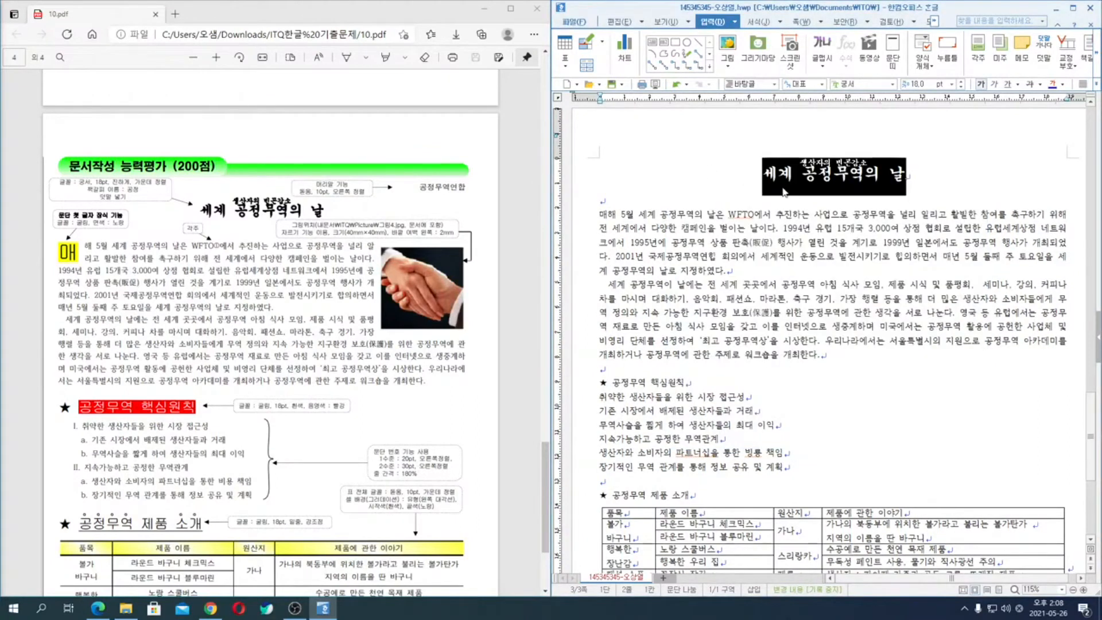
- Insert a bookmark (책갈피) named "공정" immediately before the title "세계 공정무역의 날"
click(764, 184)
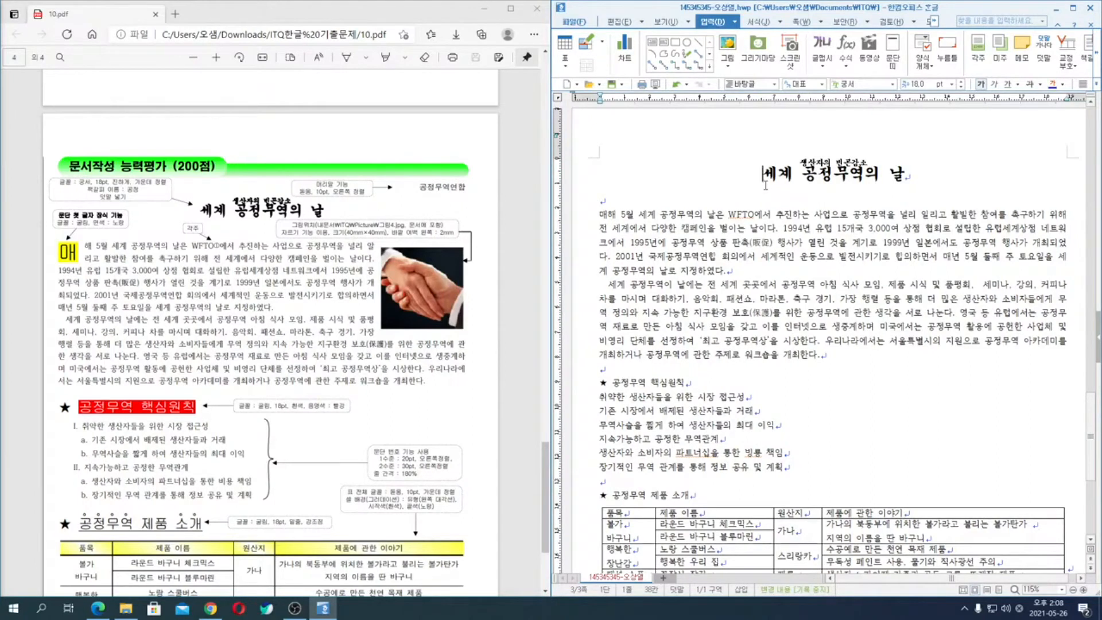
click(735, 21)
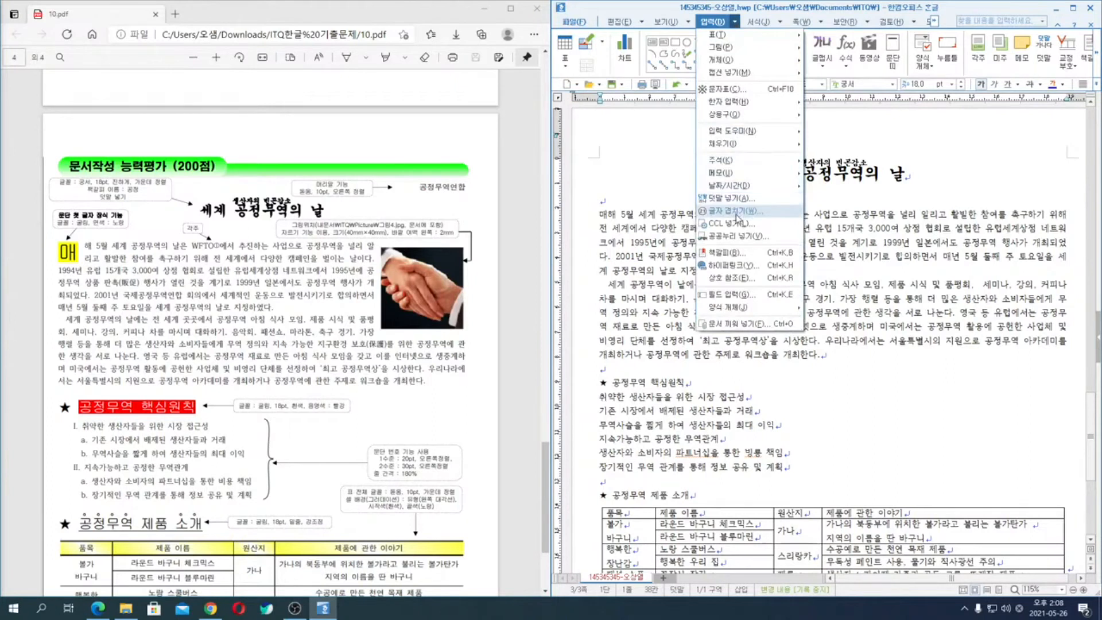
click(726, 252)
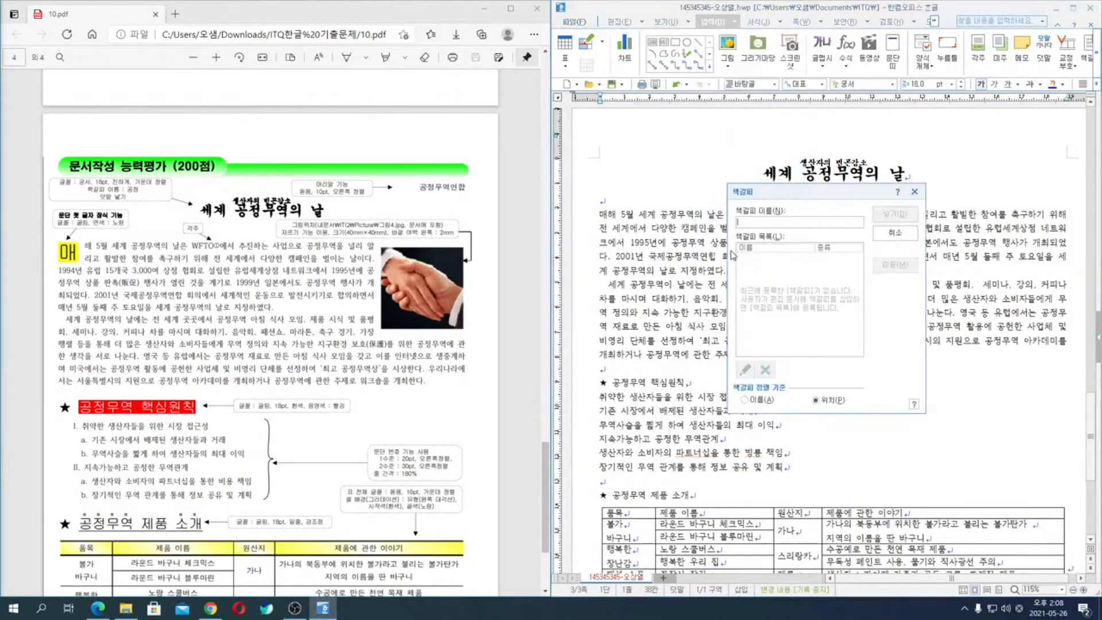
text(공정)
key(Return)
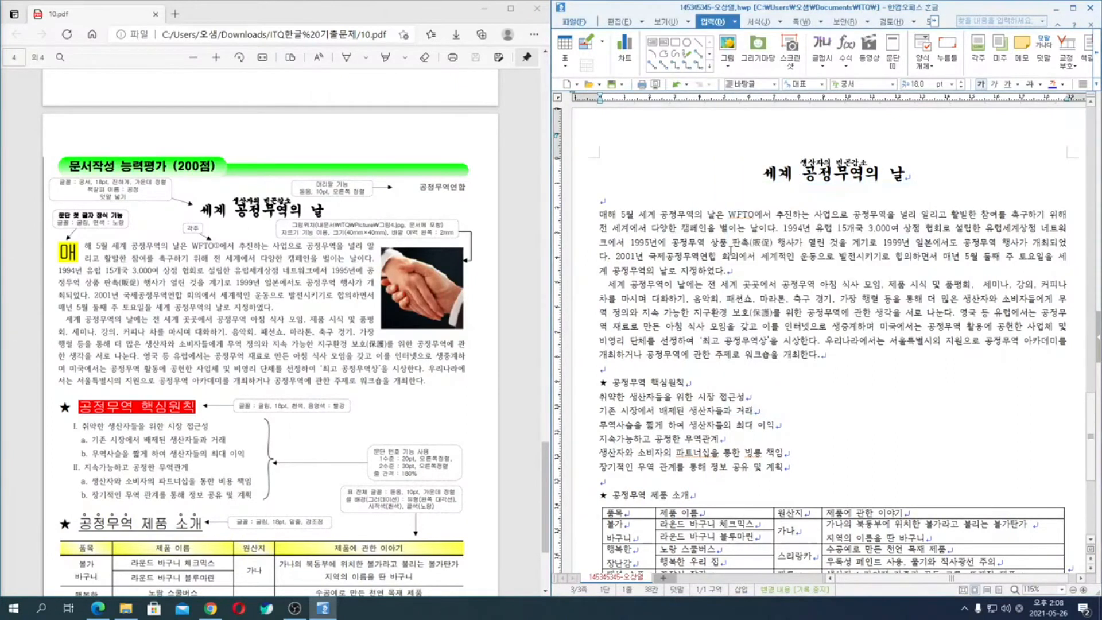
- Add a hyperlink from the 123주식회사 logo picture on page 2 to the bookmark "공정" in the current document
scroll(815, 331, up, 10)
scroll(815, 331, up, 4)
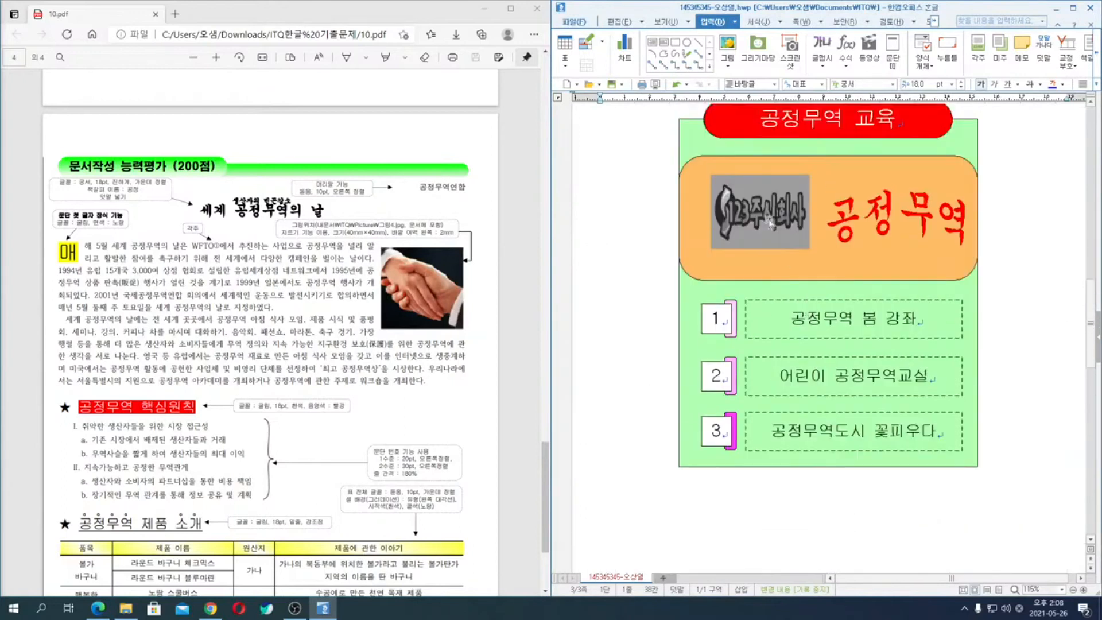
right_click(766, 207)
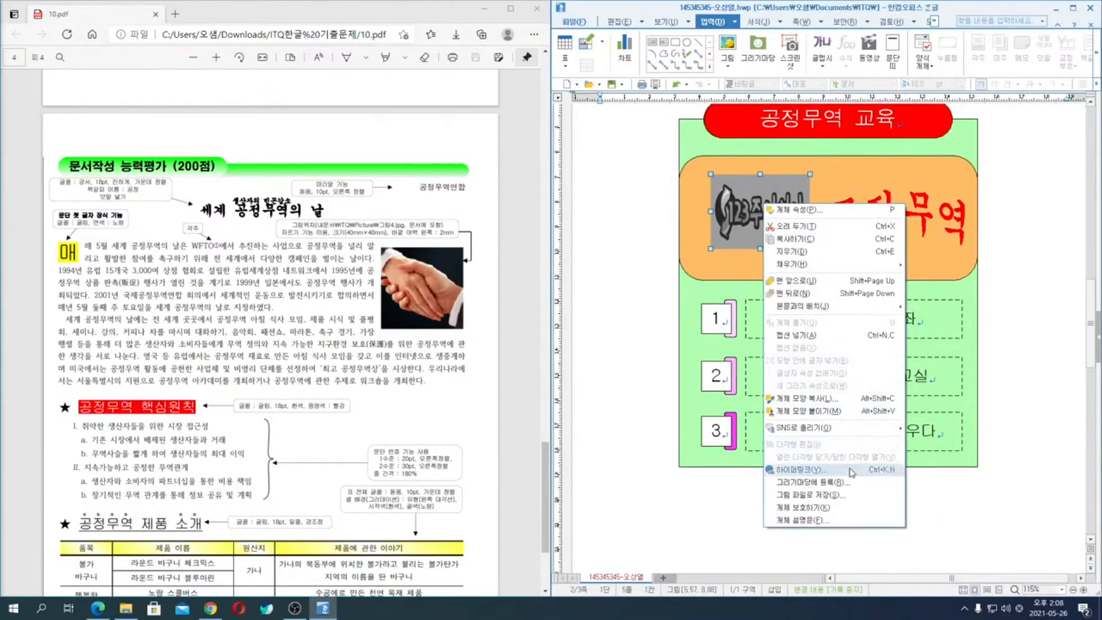
click(850, 474)
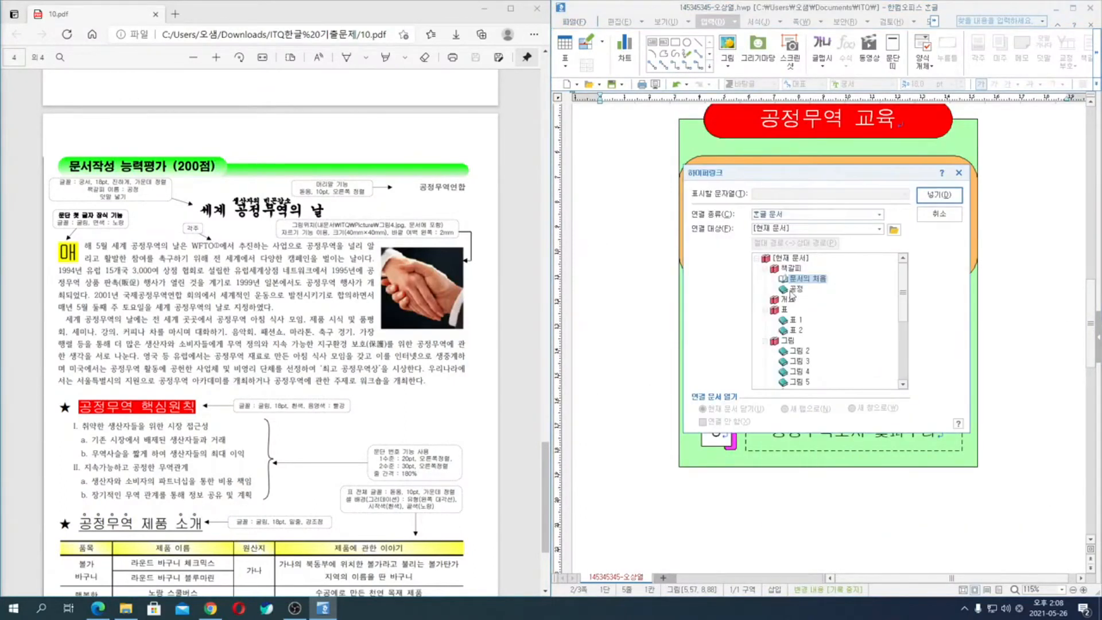
click(796, 289)
click(938, 195)
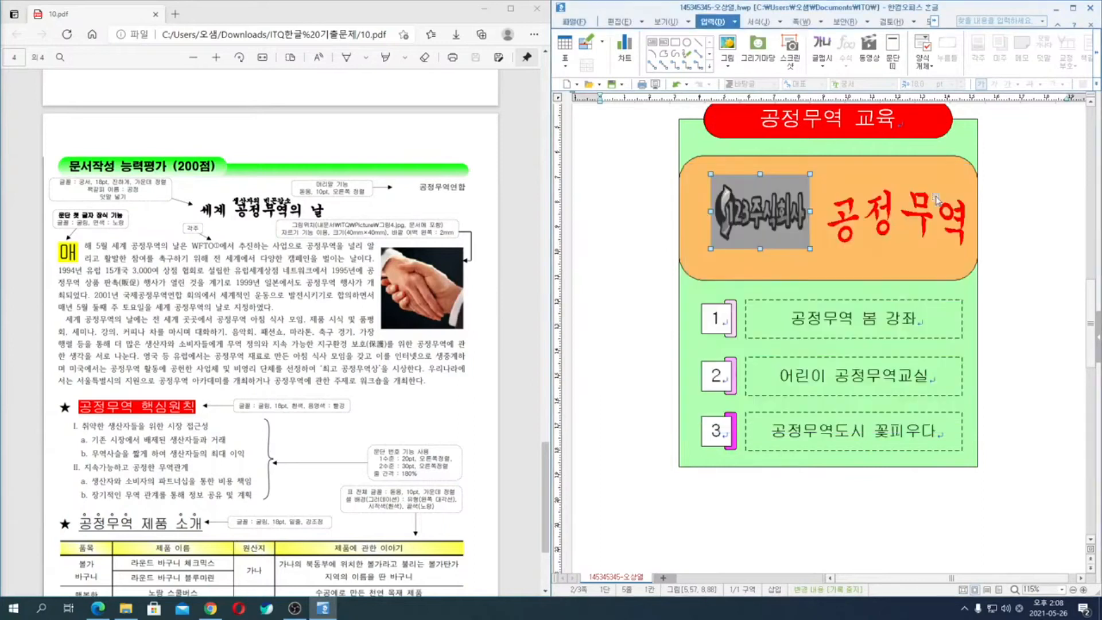
- Follow the logo picture's hyperlink to check that it leads to the page 3 title
click(1032, 252)
click(791, 207)
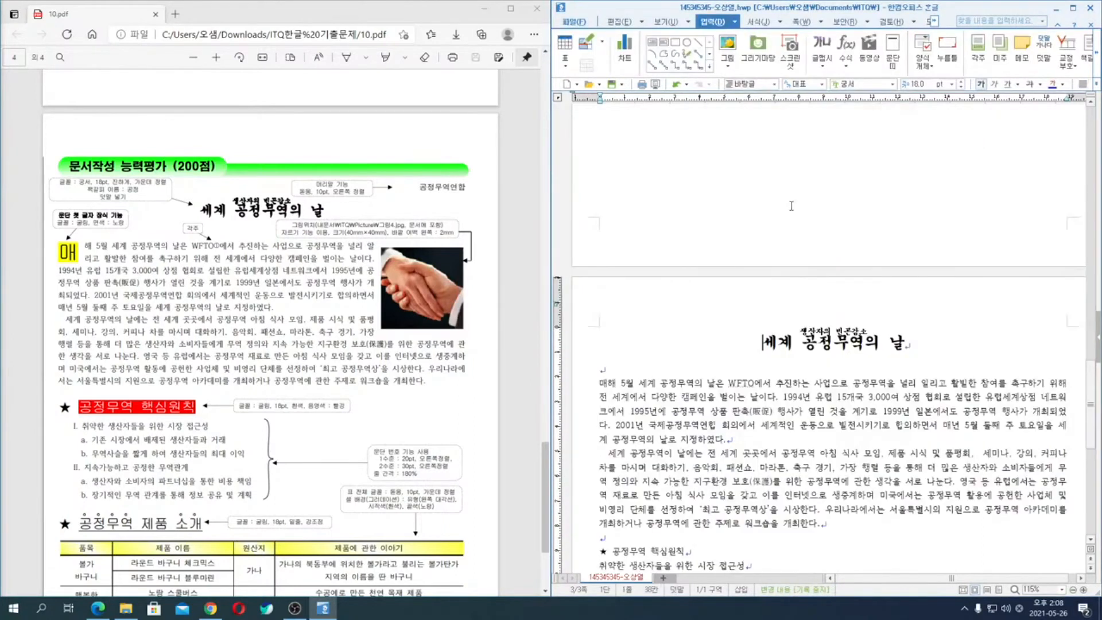
click(802, 413)
scroll(744, 392, up, 3)
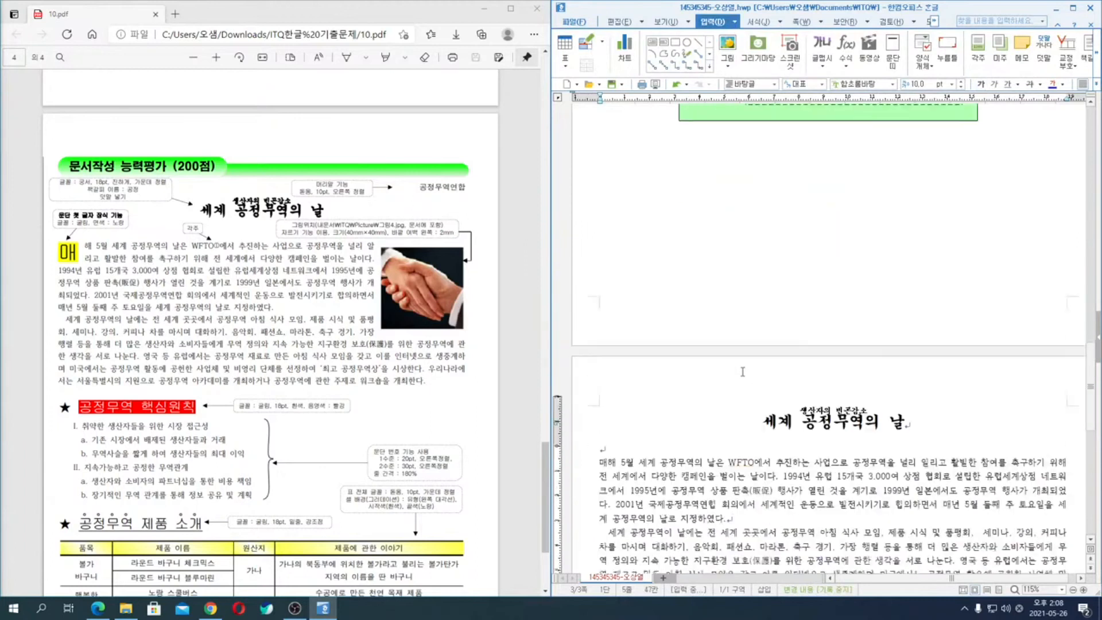
scroll(744, 392, down, 4)
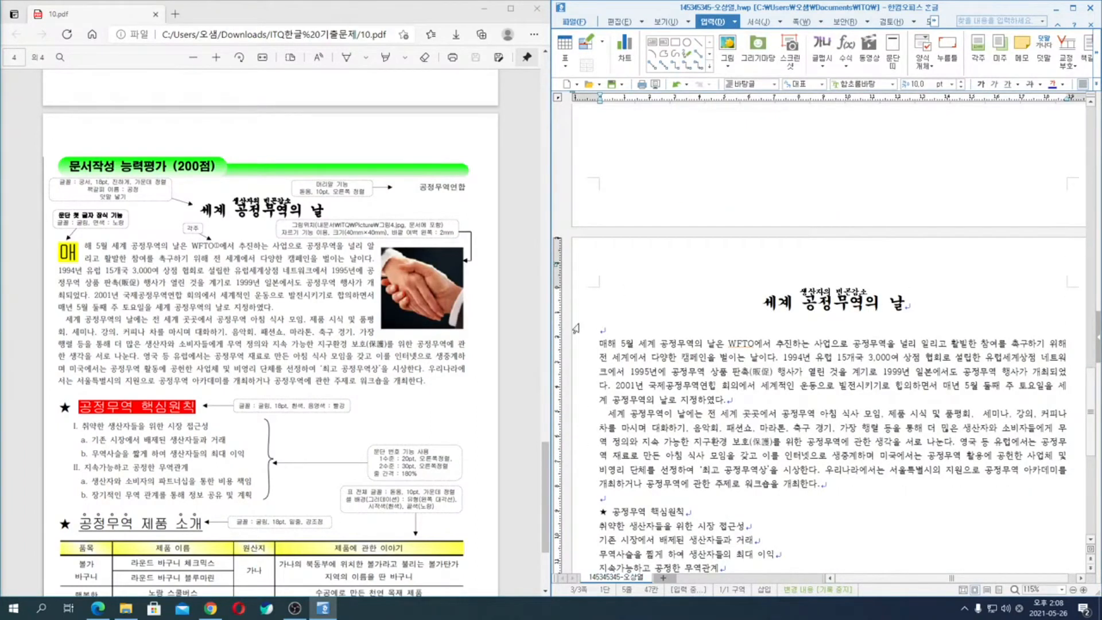
- Insert a header (머리말) for both pages on page 3 containing "공정무역연합"
click(613, 320)
click(621, 329)
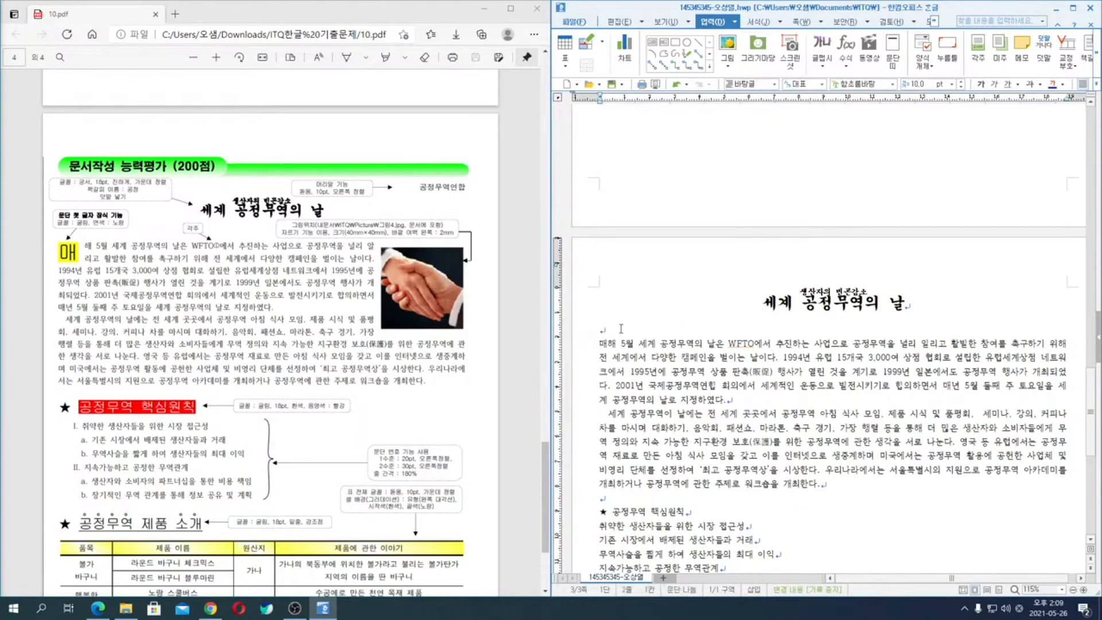
click(820, 22)
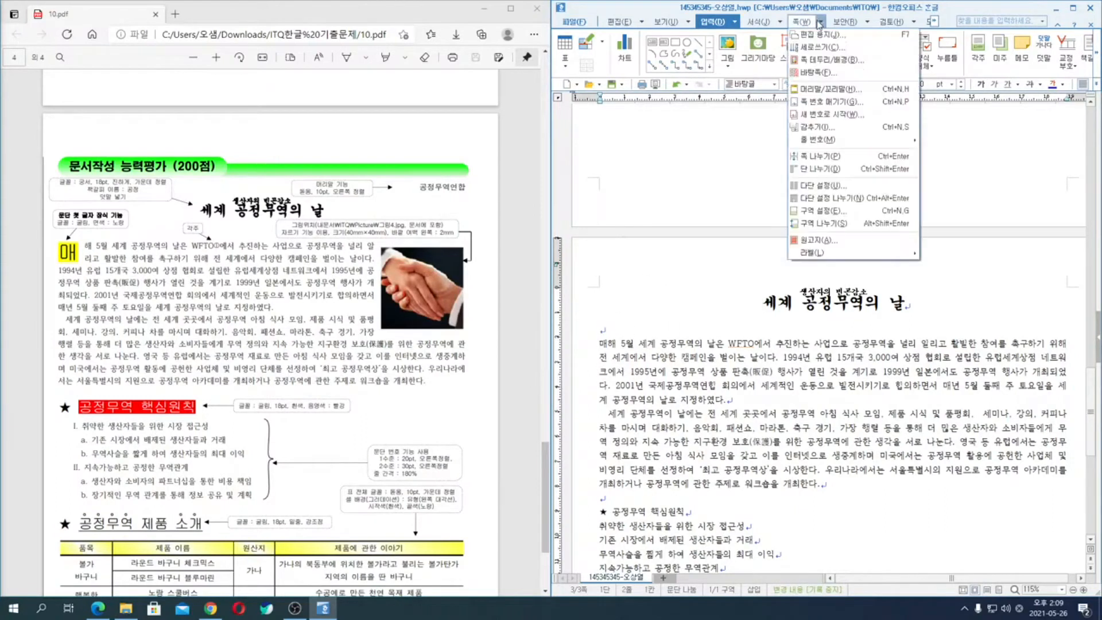
click(821, 90)
click(936, 222)
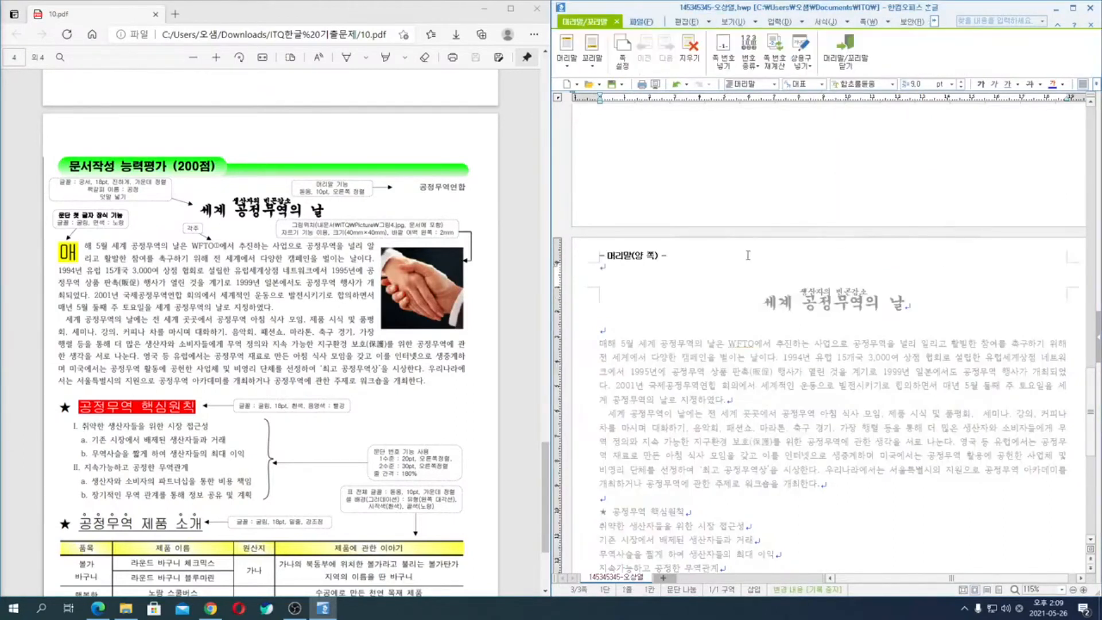
text(공정무역연)
text(ㅎ)
key(shift+Home)
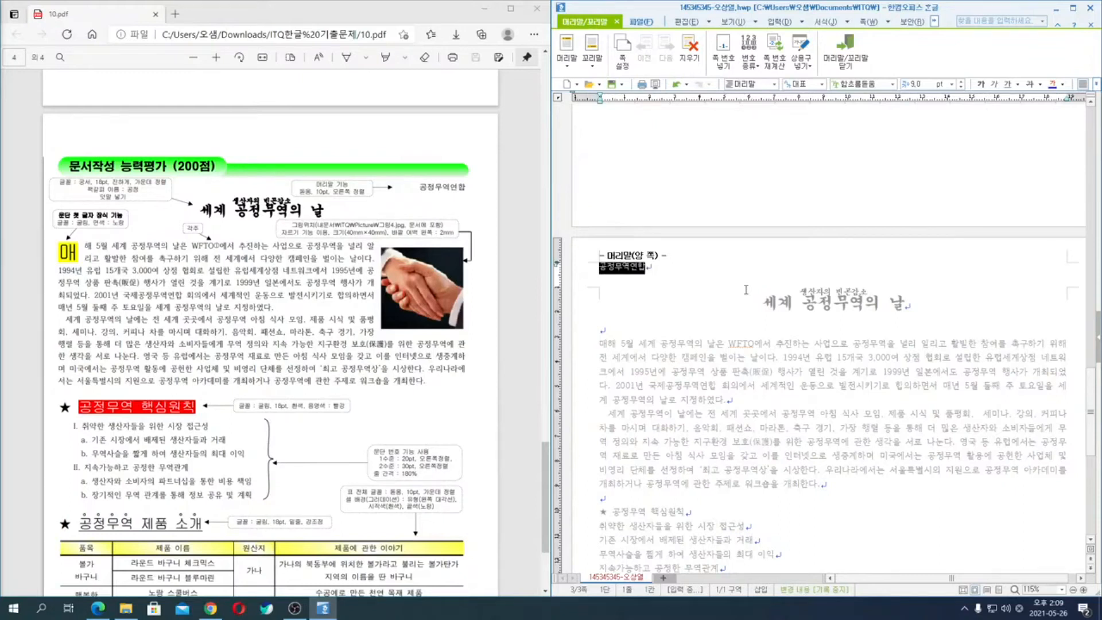
- Format the header text "공정무역연합" in 돋움, 10 pt
key(alt+l)
key(alt+t)
text(돋움)
key(Return)
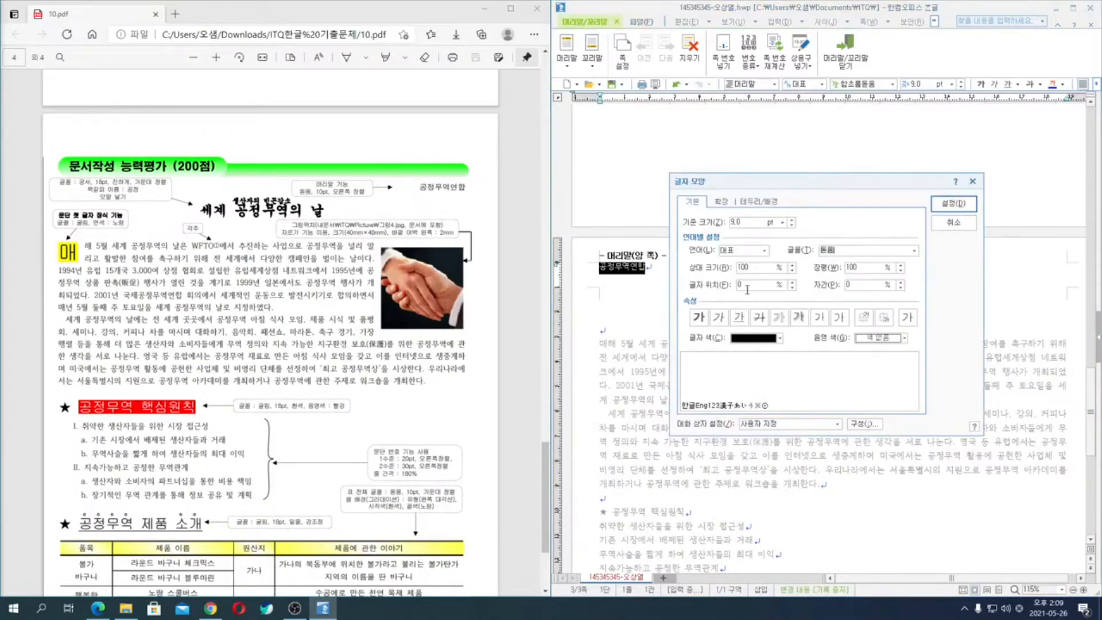
key(alt+z)
text(10)
key(Return)
- Right-align the header text and return to the document body
key(alt+t)
key(ctrl+shift+r)
key(Return)
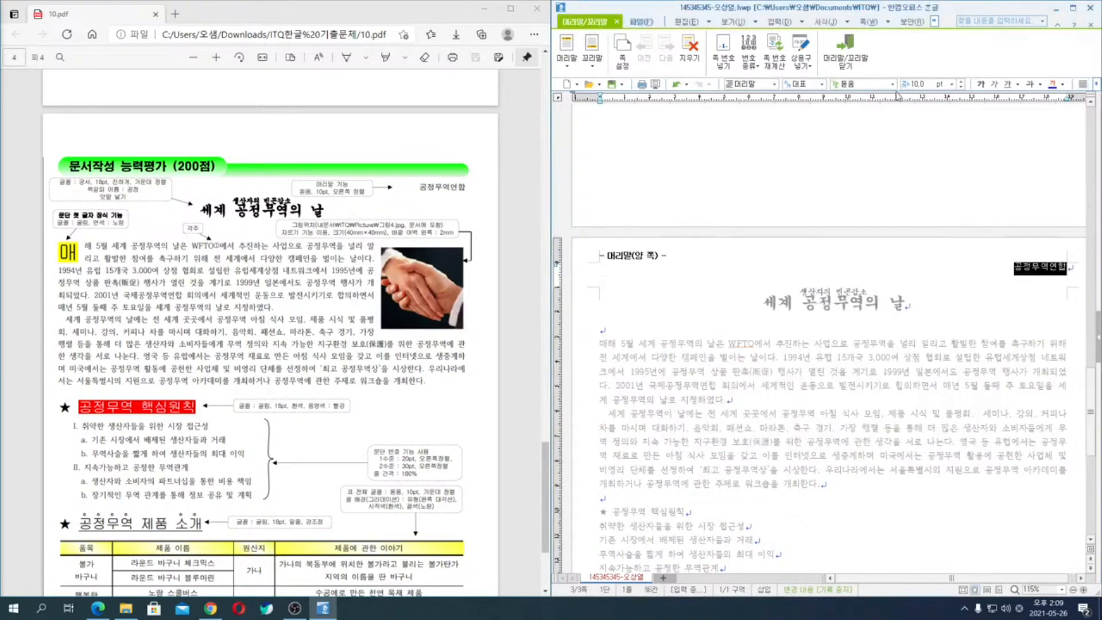
click(844, 51)
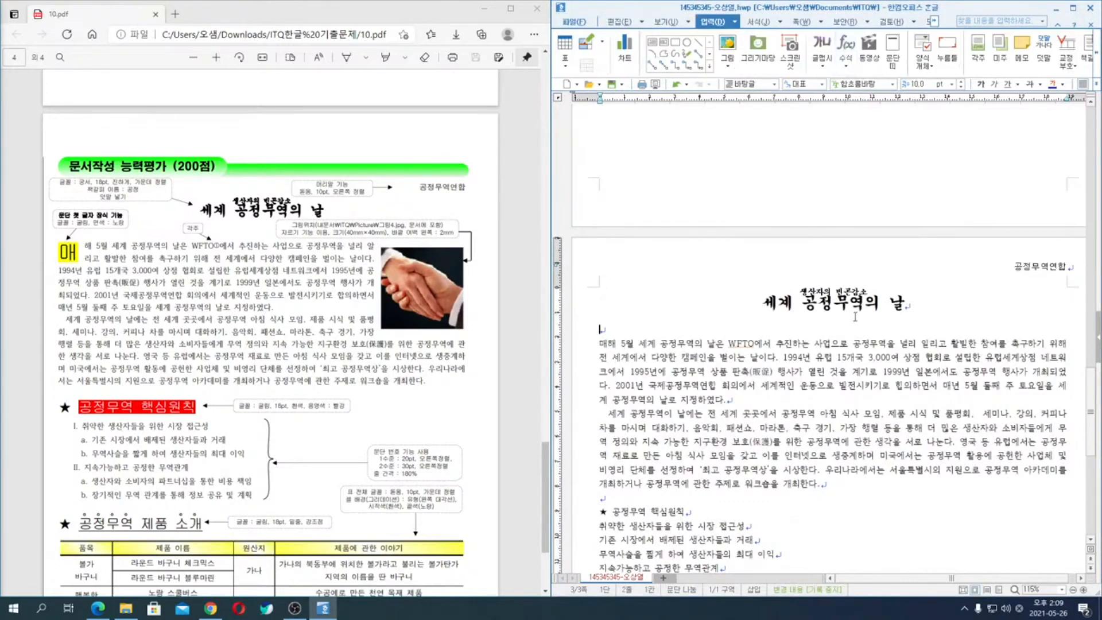
- Open the first-letter decoration (문단 첫 글자 장식) settings for the first body paragraph and choose the 2-line shape
click(600, 343)
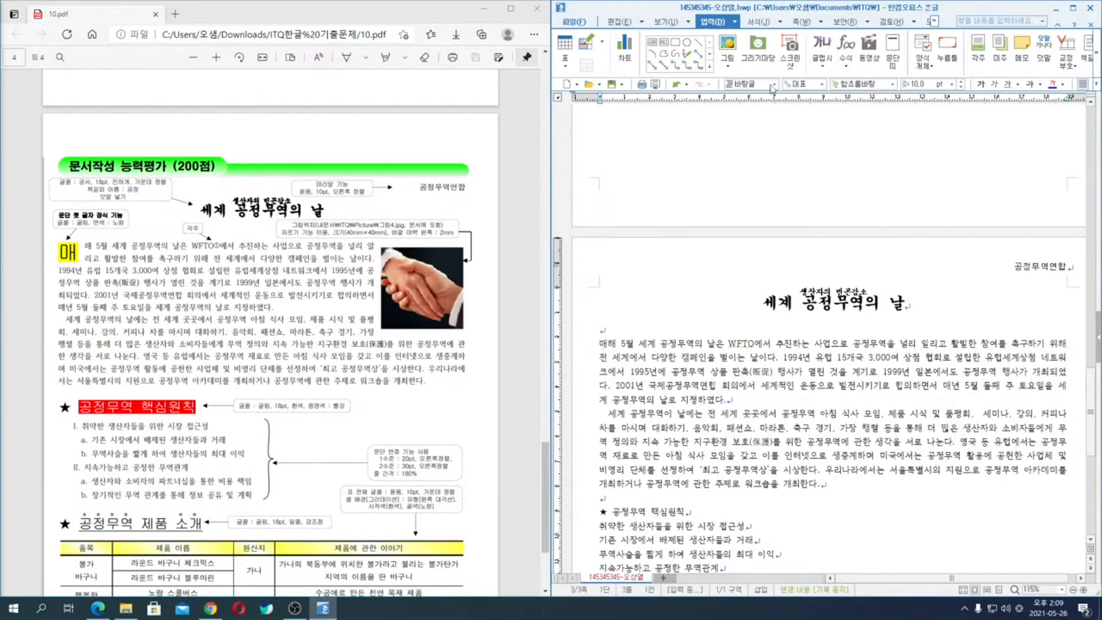
click(780, 22)
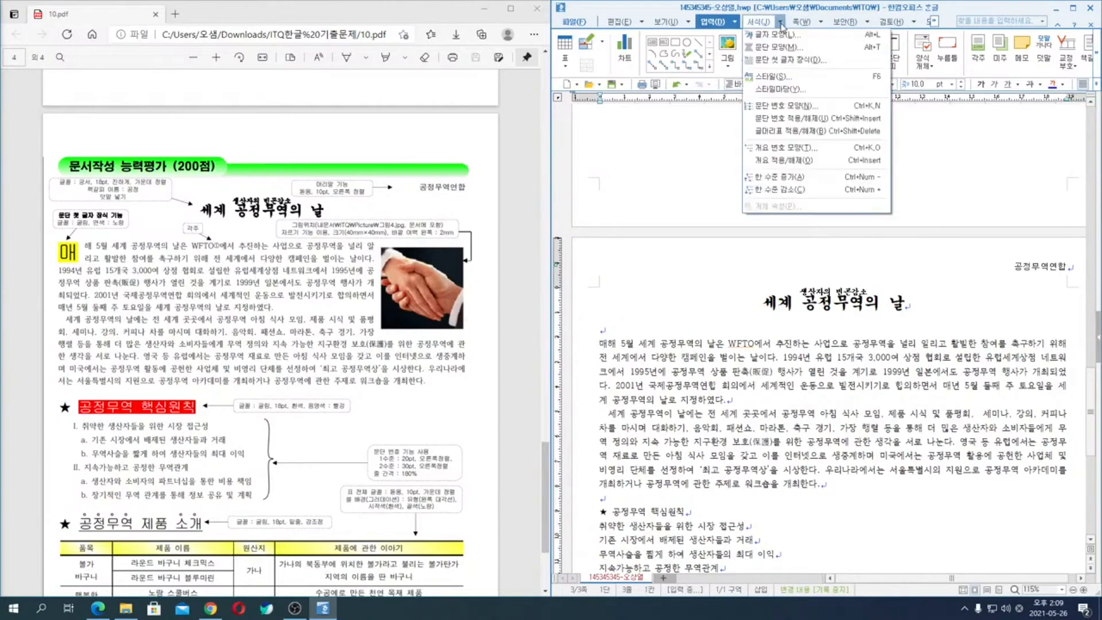
click(790, 60)
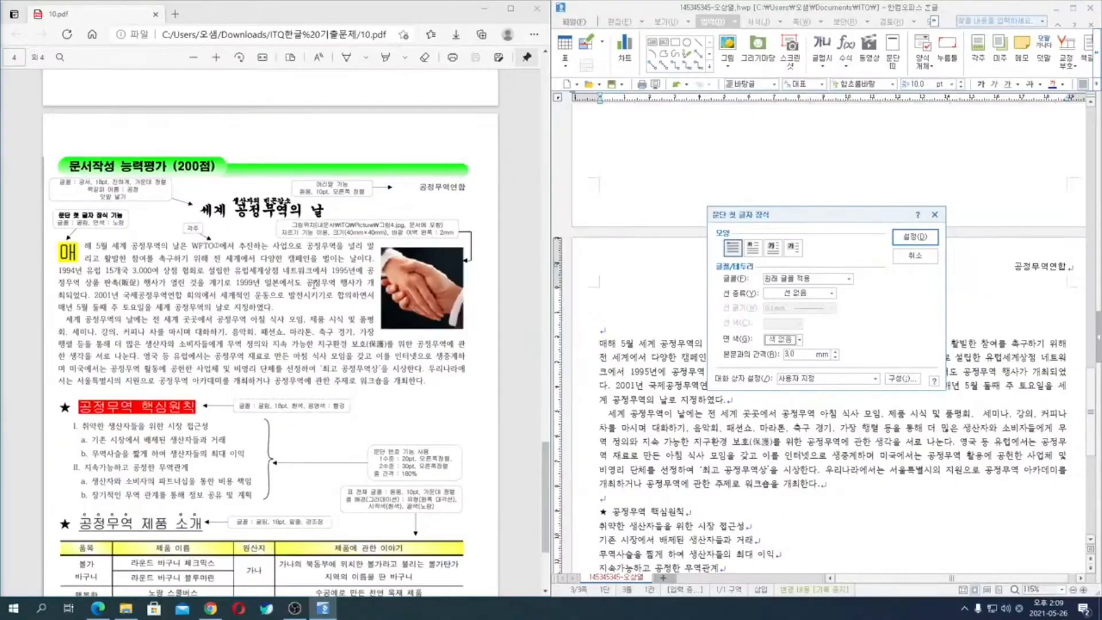
click(753, 248)
click(733, 251)
click(753, 247)
- Give the decorated first letter "매" the 굴림 font and a yellow face color, and apply the decoration
click(793, 281)
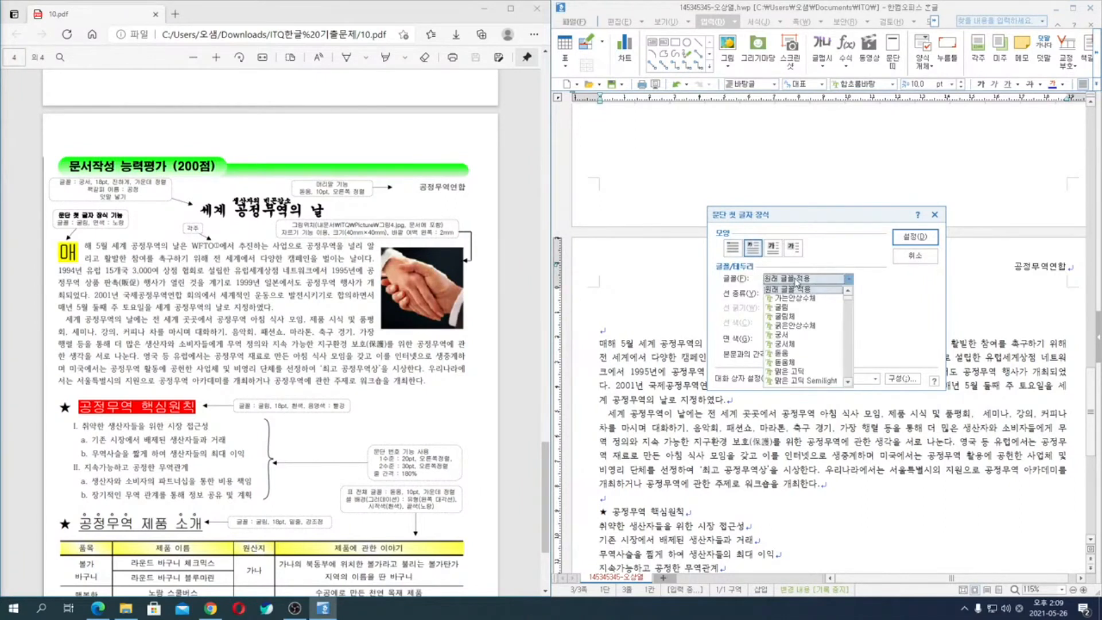
key(Down)
key(Down)
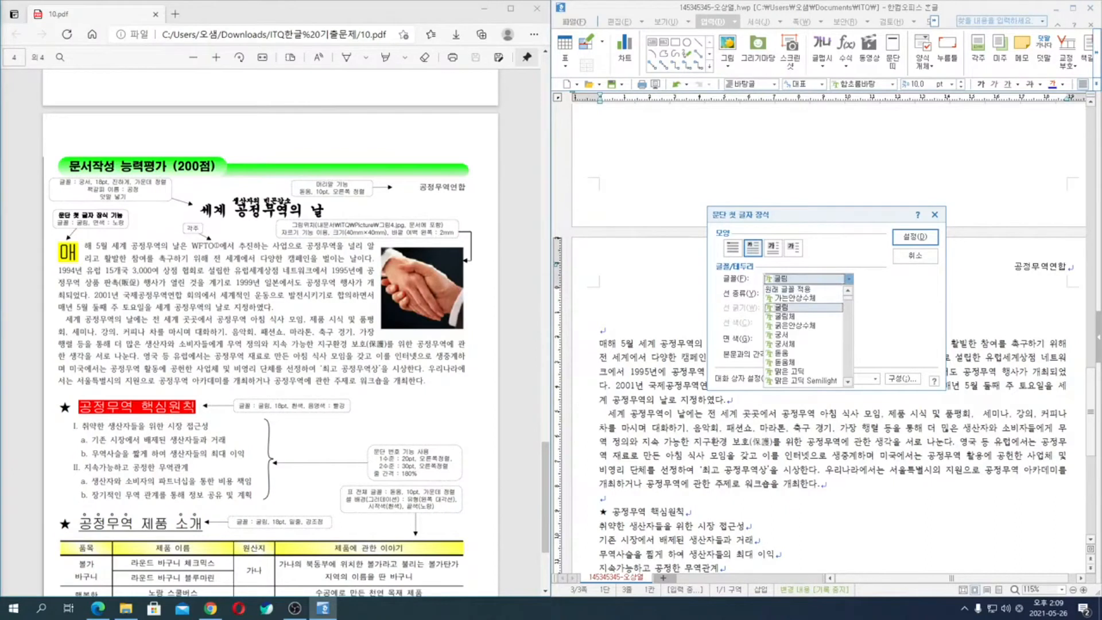
key(Return)
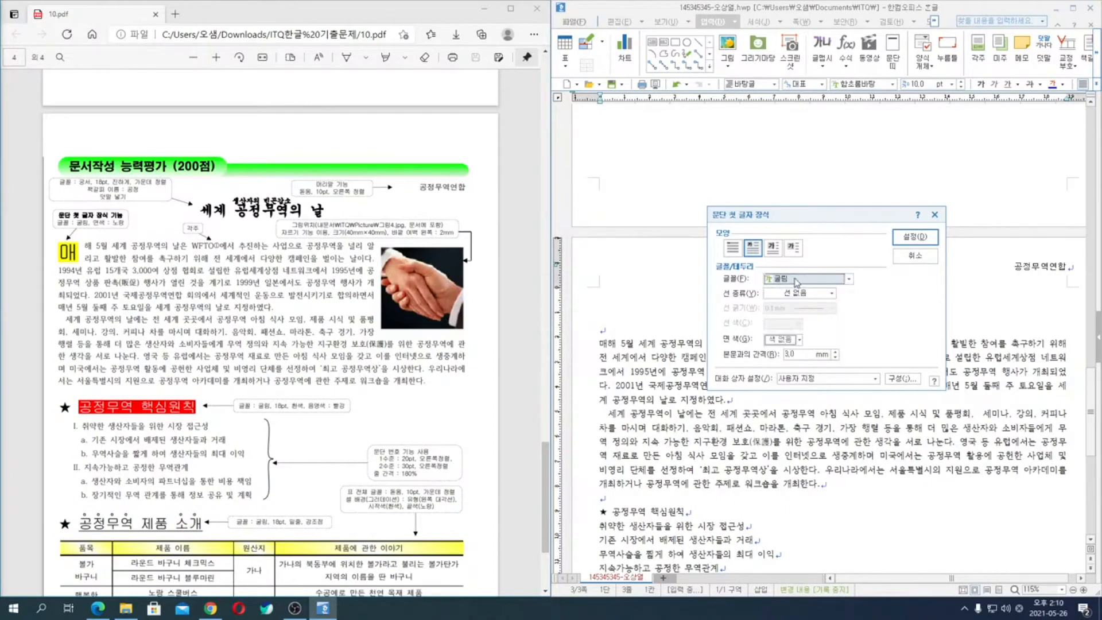
click(785, 339)
click(797, 371)
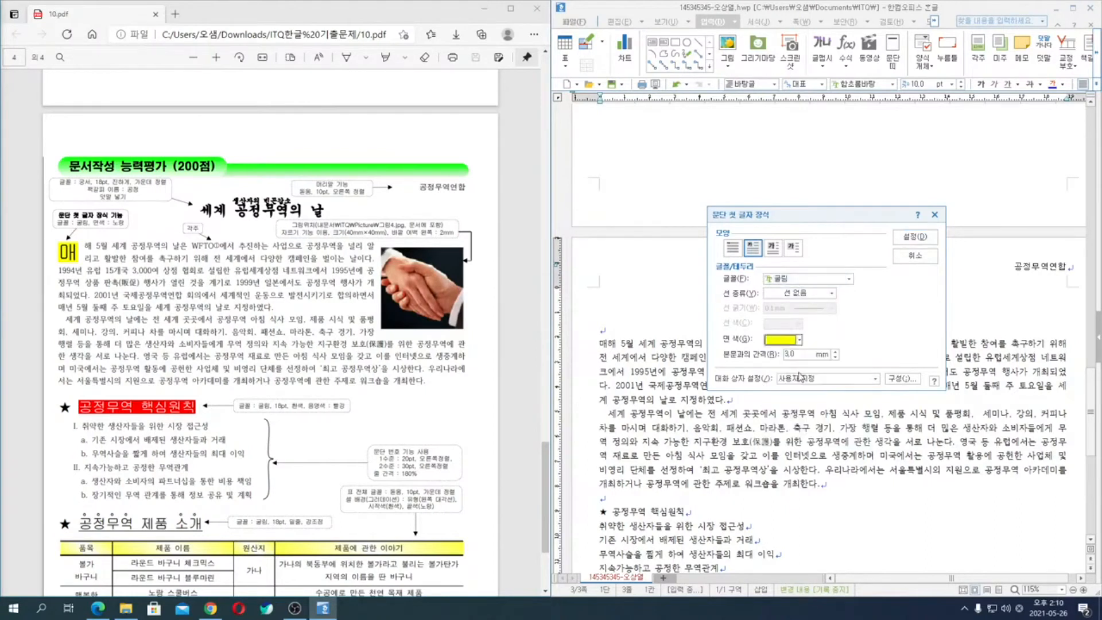
click(920, 236)
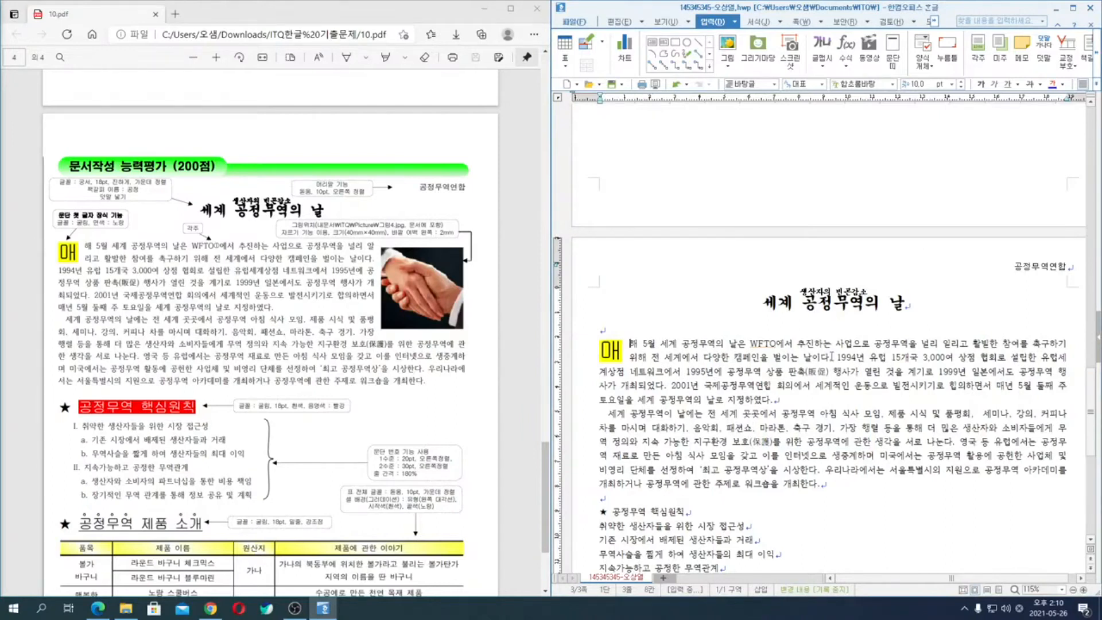
- Insert a footnote (각주) directly after "WFTO" in the first body paragraph
click(779, 344)
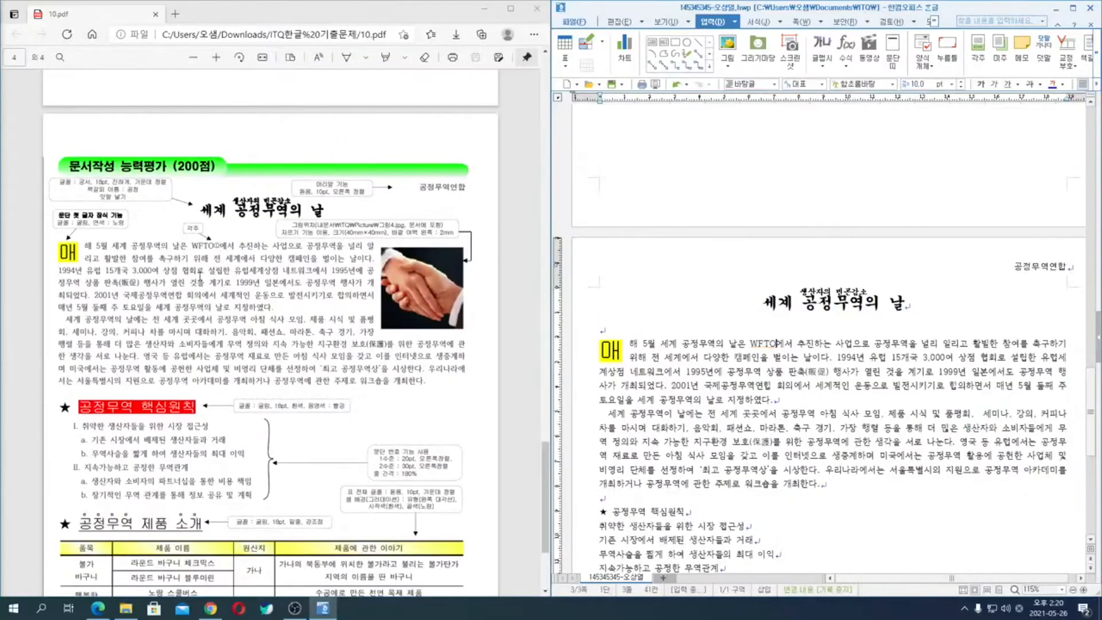
scroll(114, 391, down, 3)
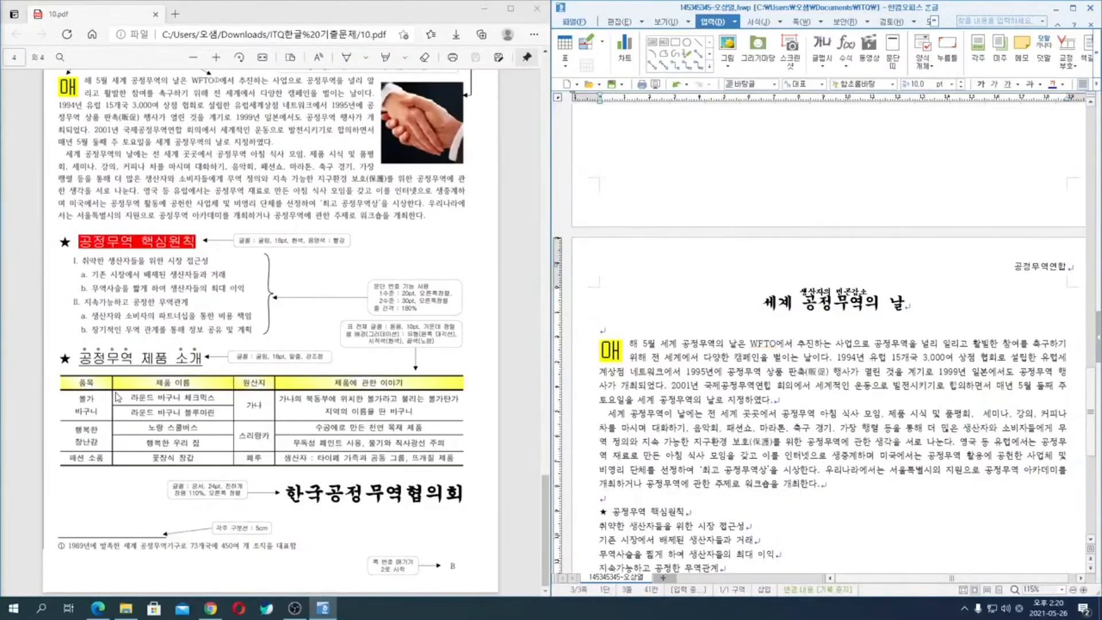
key(ctrl)
click(735, 22)
mouse_move(752, 161)
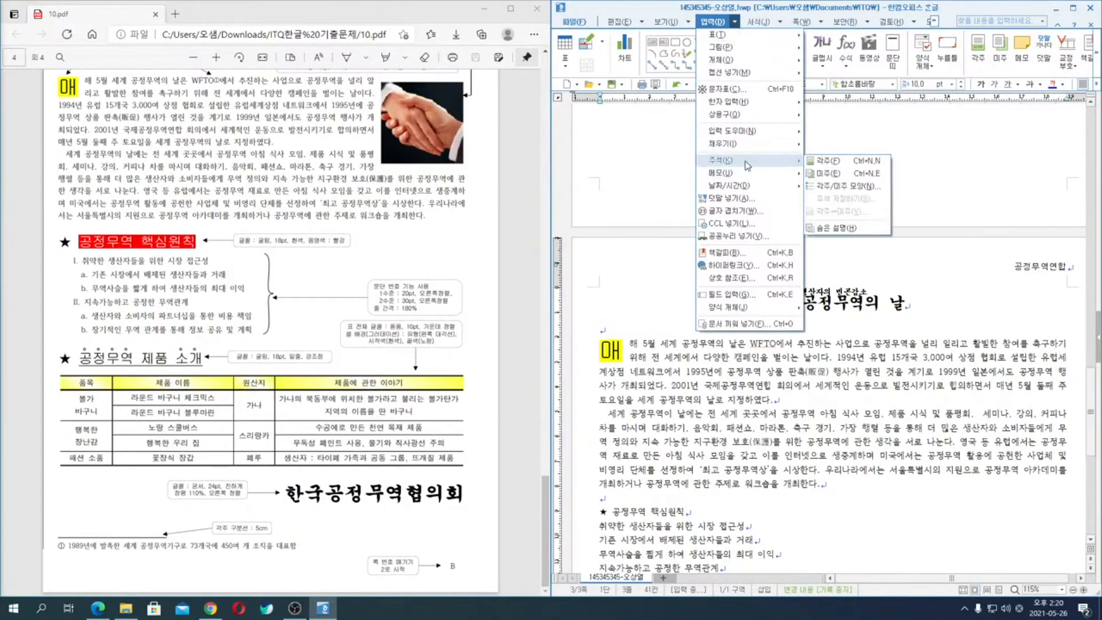
click(833, 162)
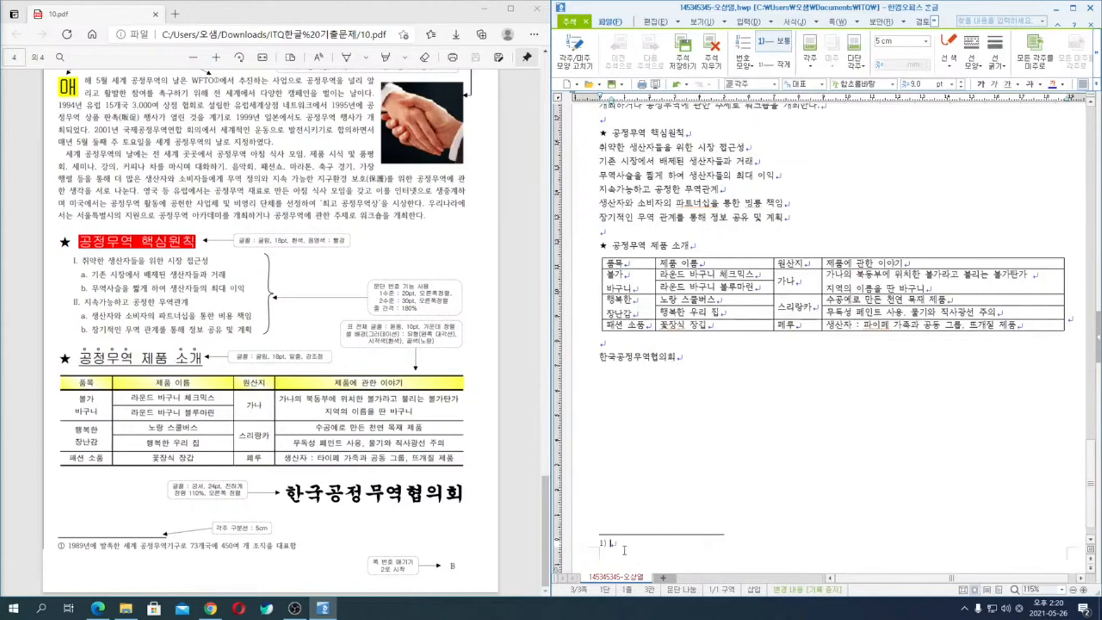
- Write the footnote text "1989년에 발족한 세계 공정무역기구로 73개국에 450여 개 조직을 대표함"
text(1989년에 발)
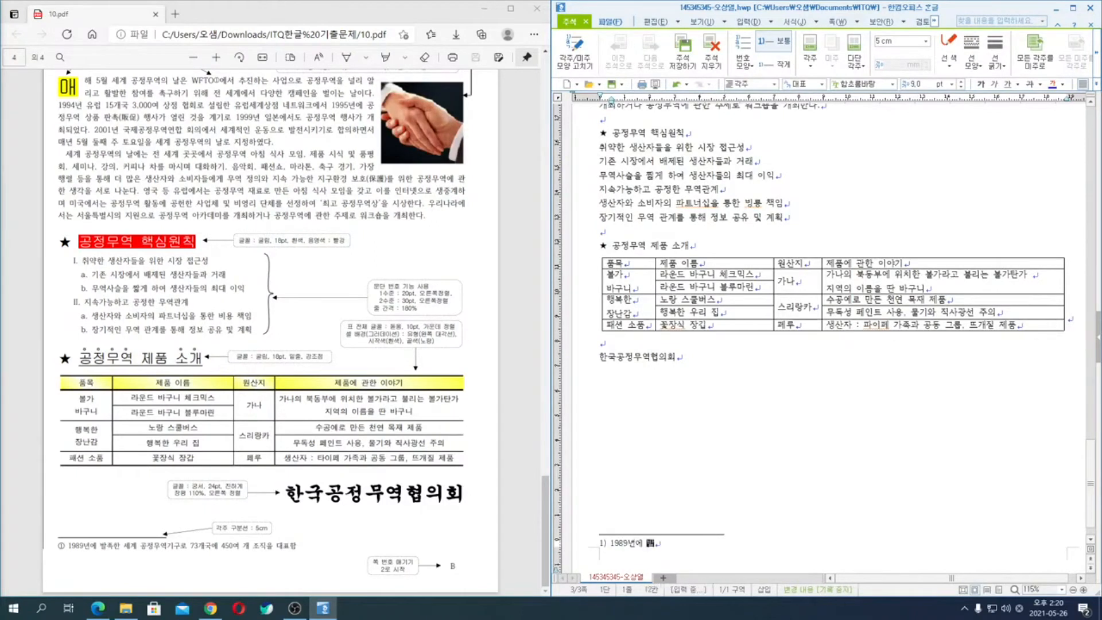
text(족한 세계 공정무역기구로 7)
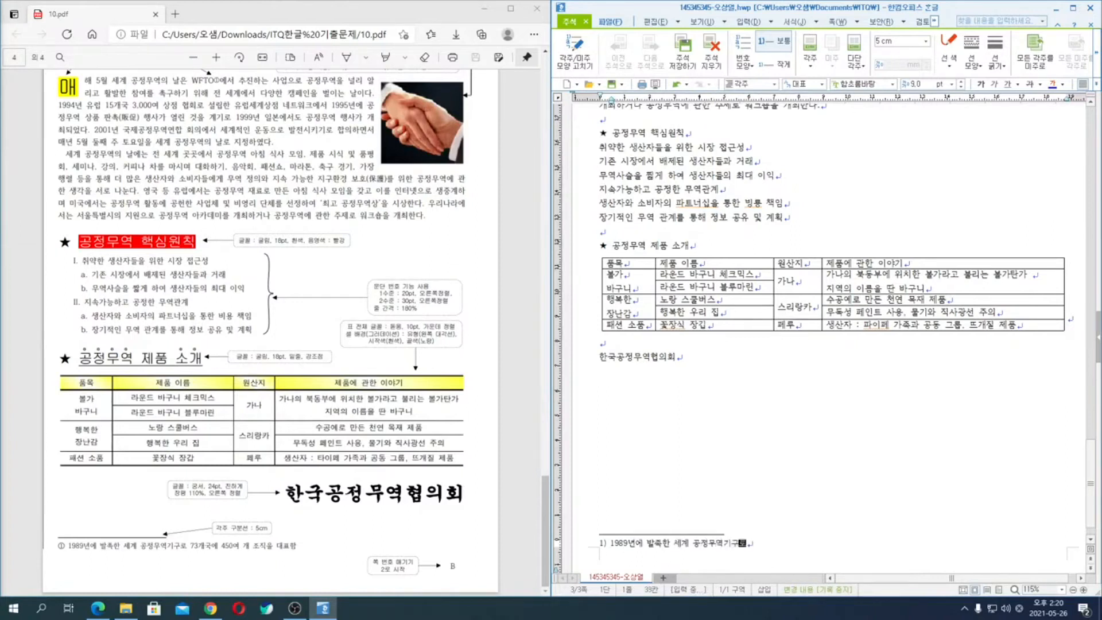
text(3개국에 4)
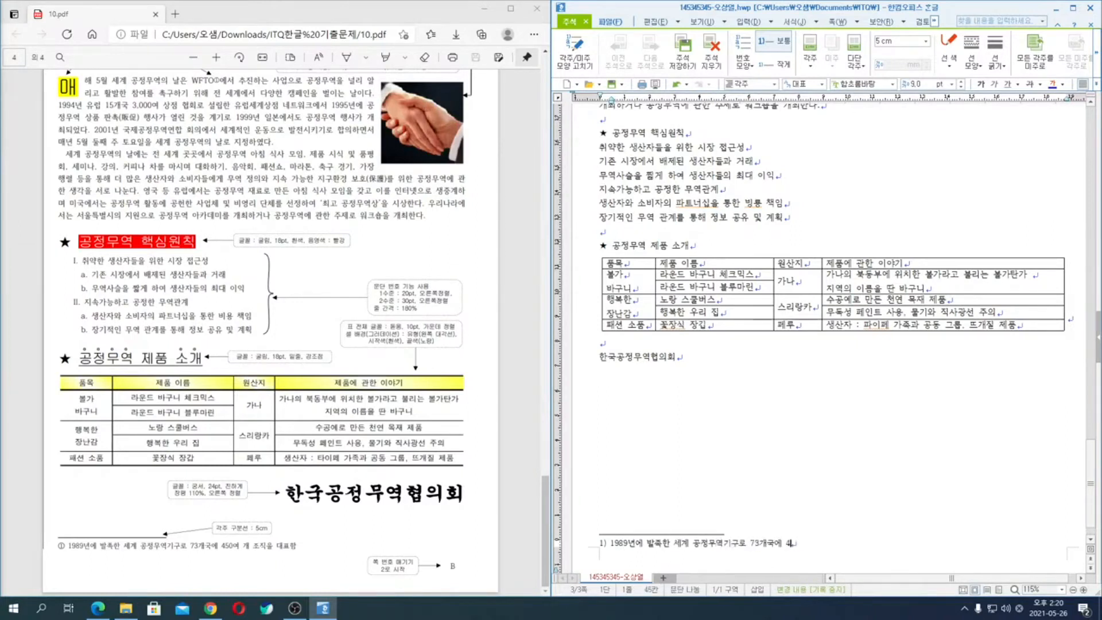
text(50ㅇ여 개 조직을 )
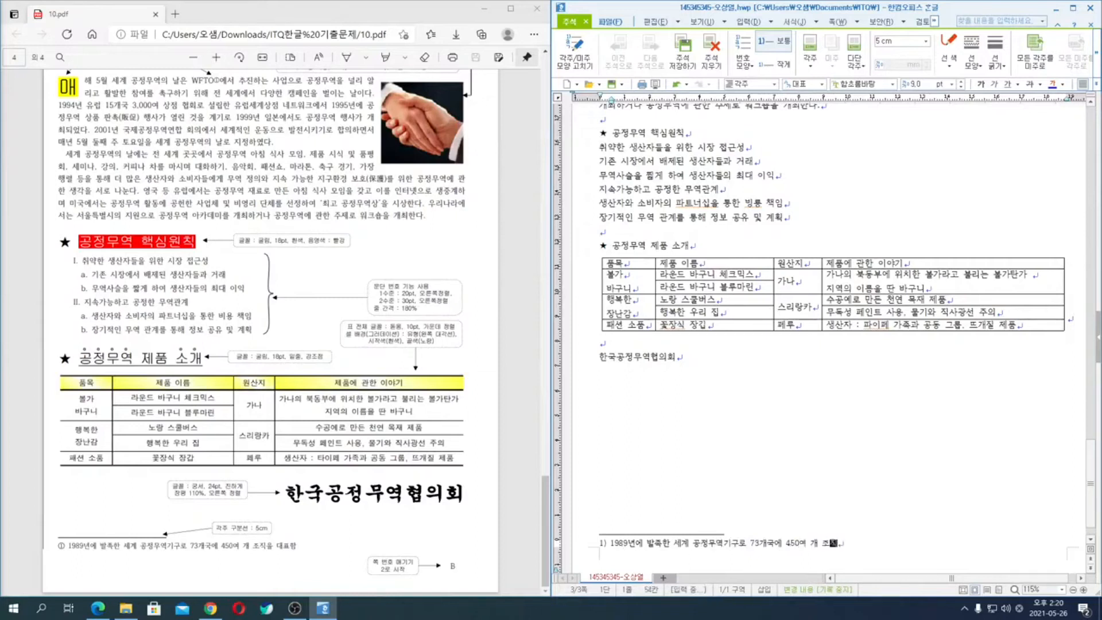
text(대표함)
key(shift+Home)
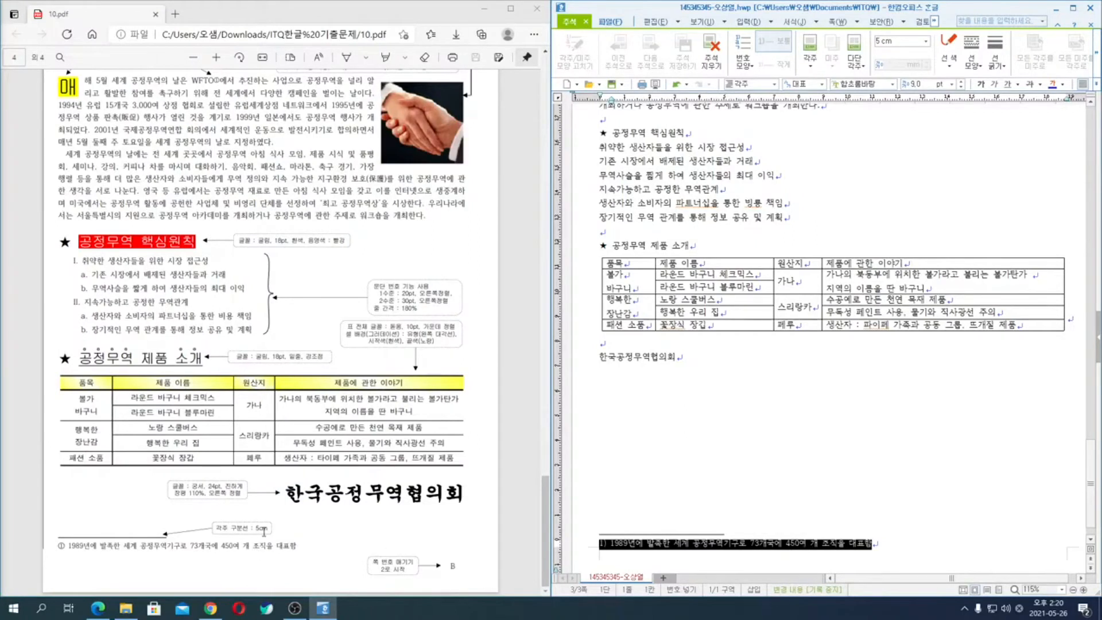
click(664, 544)
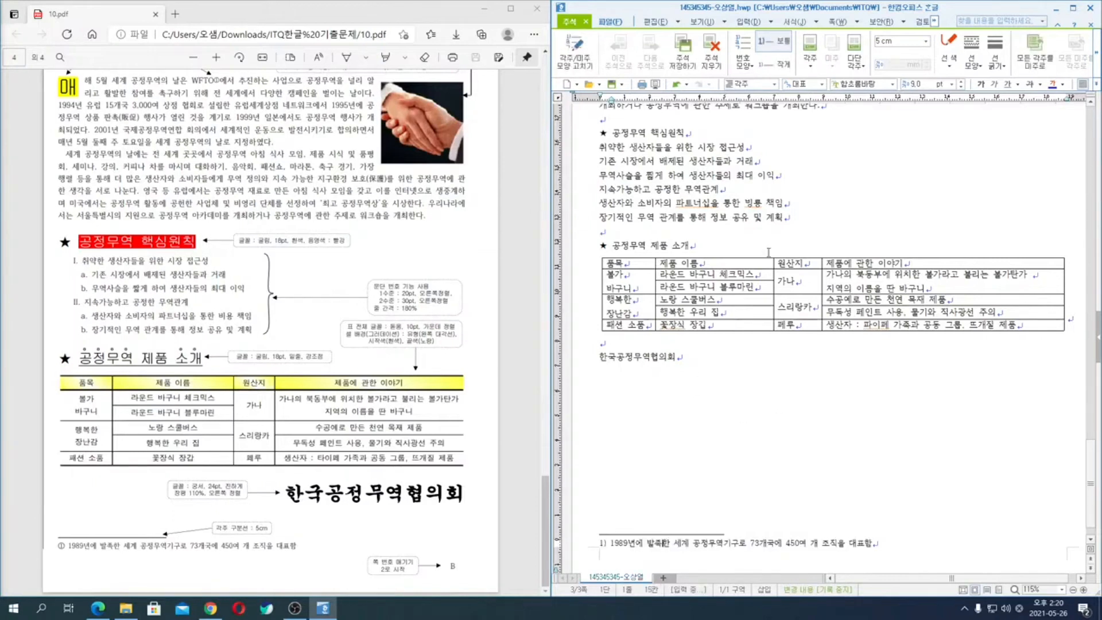
- Change the footnote number format to ①,②,③ without the trailing ")" character and return to the document body
click(579, 56)
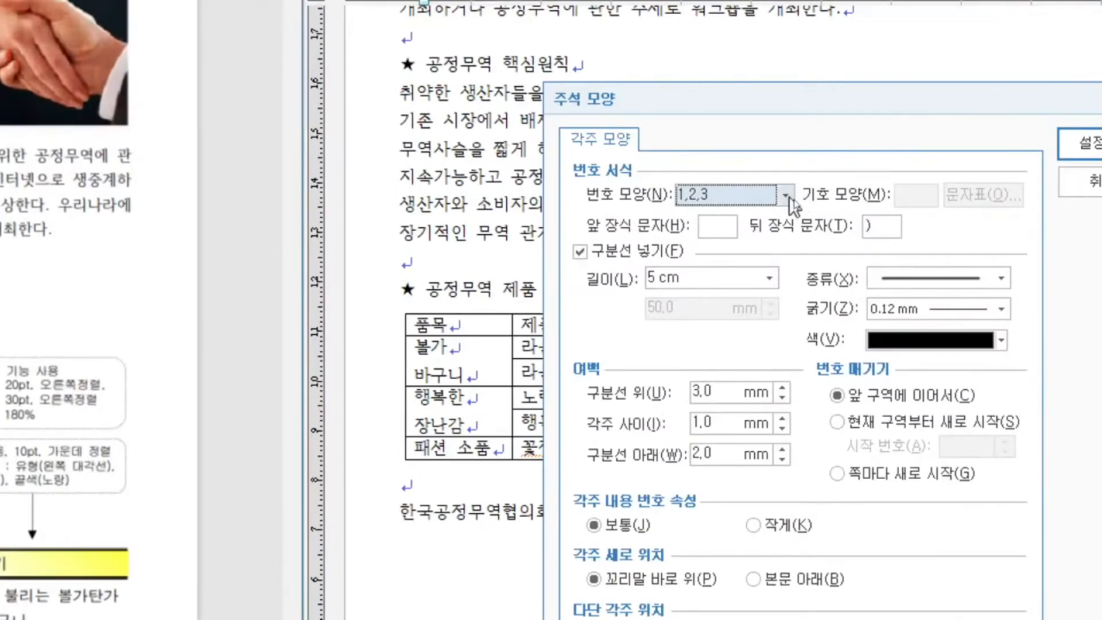
click(786, 196)
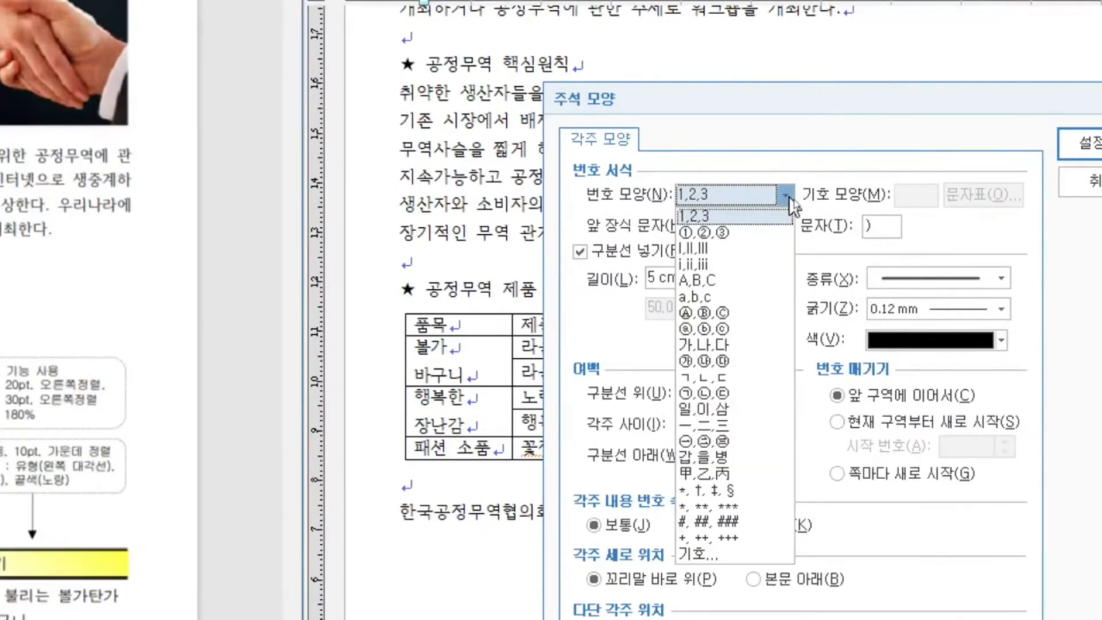
click(732, 233)
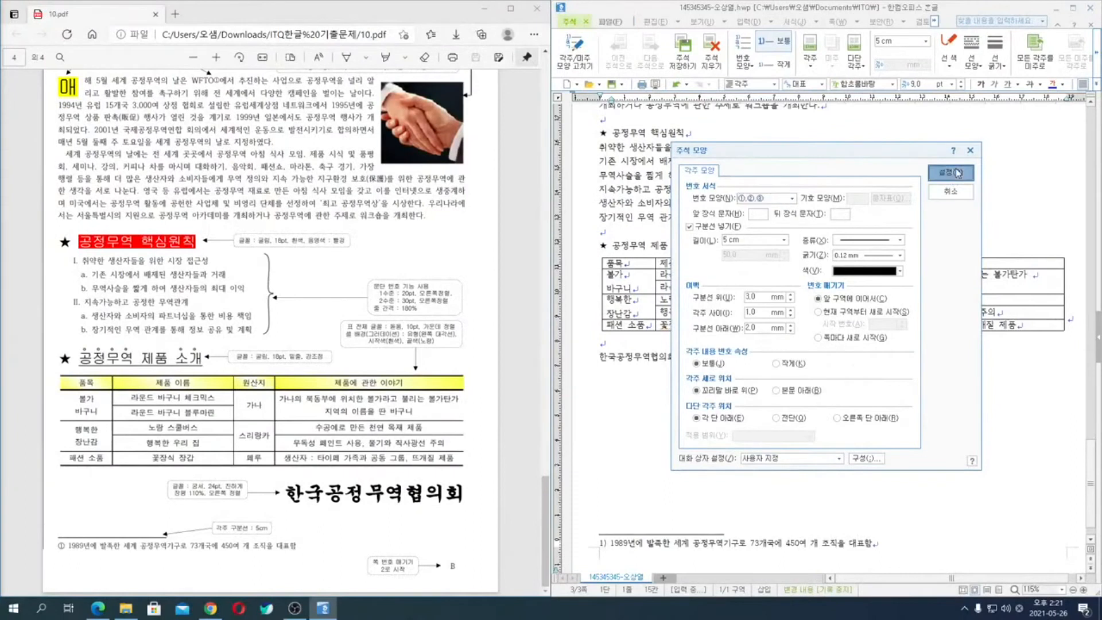
click(956, 172)
click(858, 188)
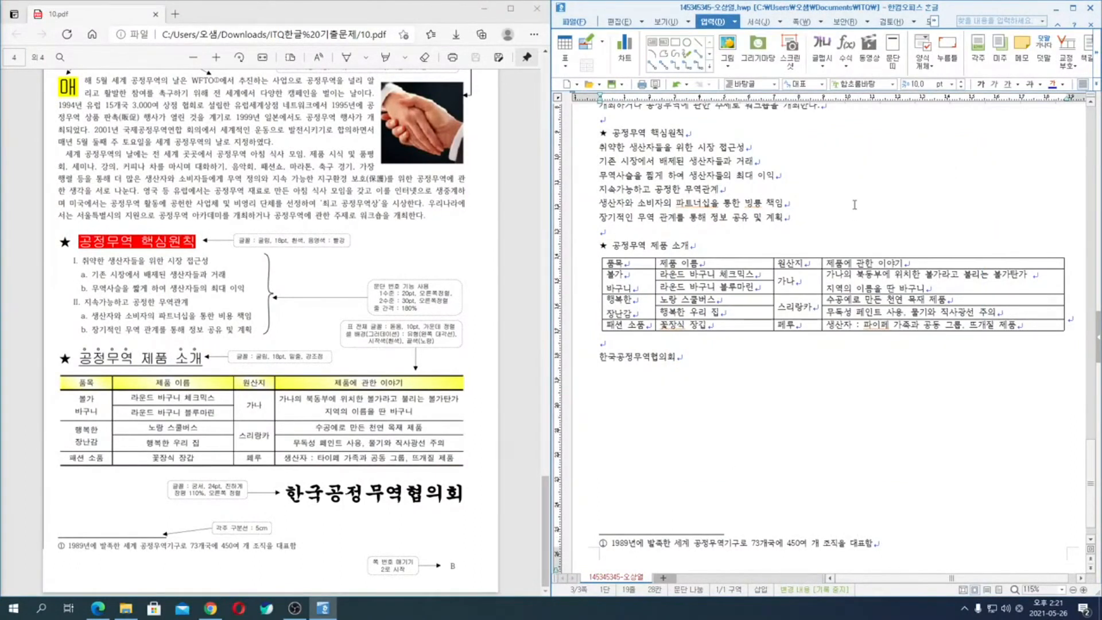
- Insert the picture 그림4 from the Picture folder over the body paragraphs, about 44 by 57 mm
scroll(854, 204, up, 5)
click(804, 218)
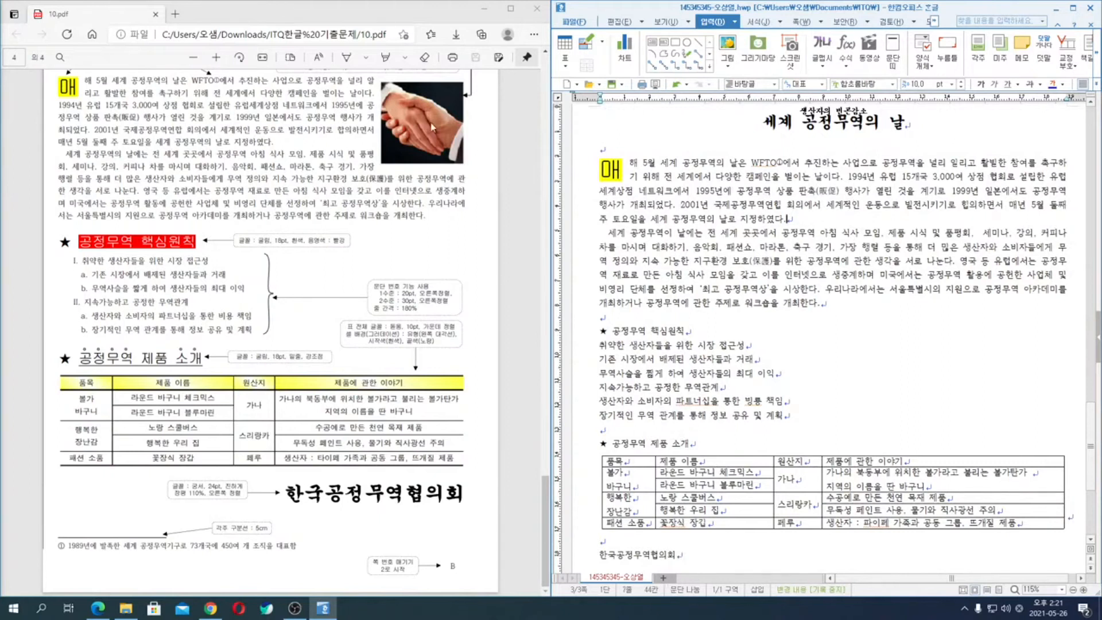
scroll(438, 141, up, 2)
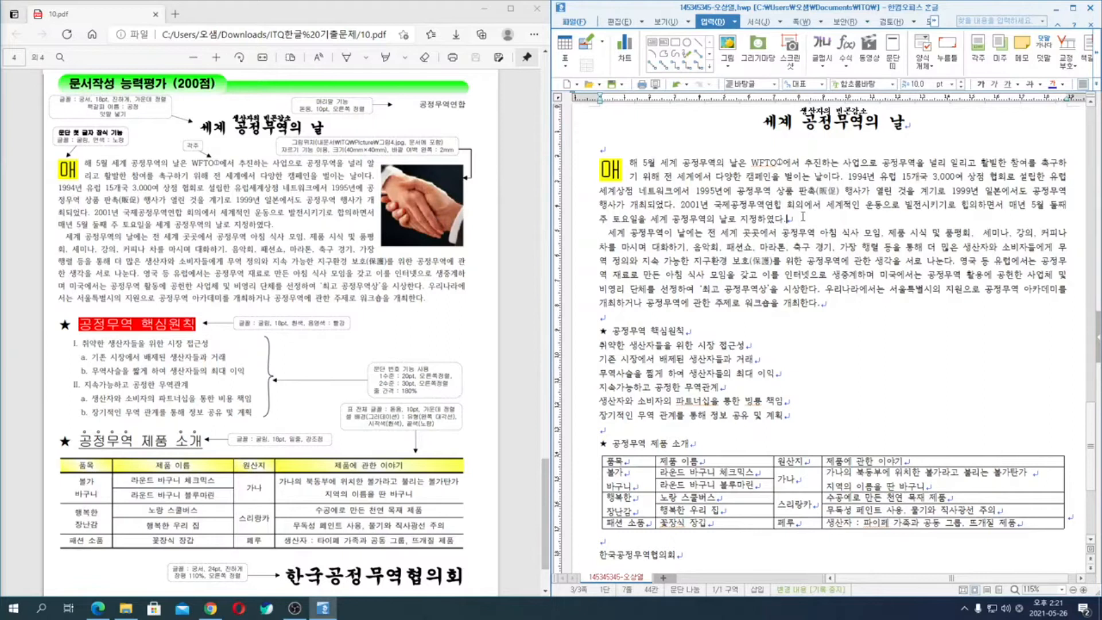
click(729, 54)
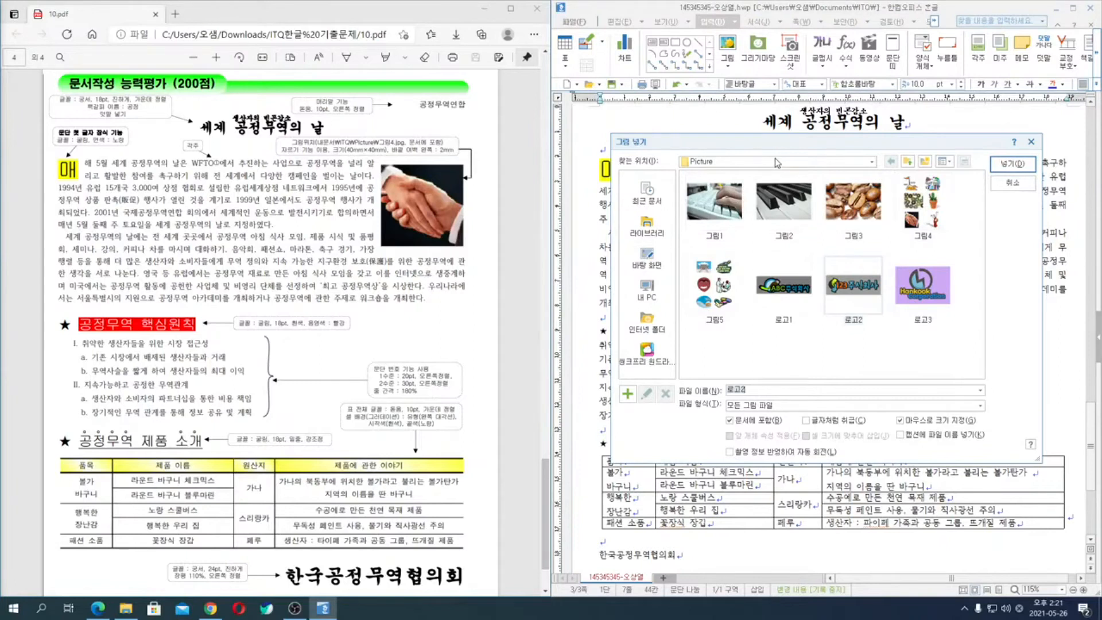
click(918, 210)
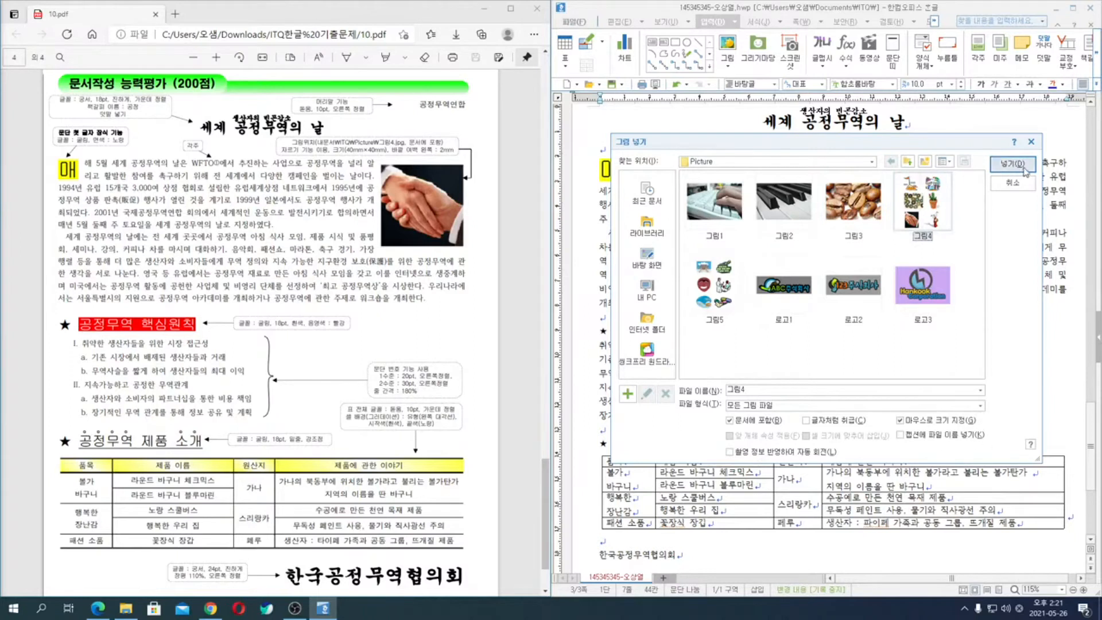
click(1000, 167)
drag(884, 161, 996, 302)
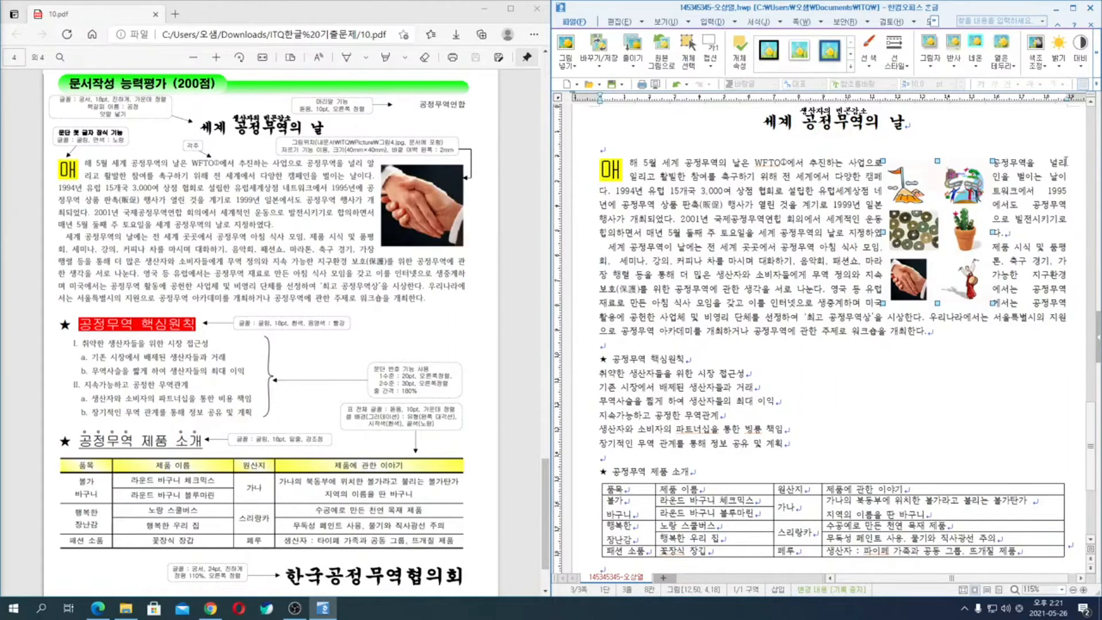
- Crop the inserted picture down to only the handshake image, about 15 by 17 mm, and leave crop mode
click(1097, 57)
click(1097, 57)
click(878, 54)
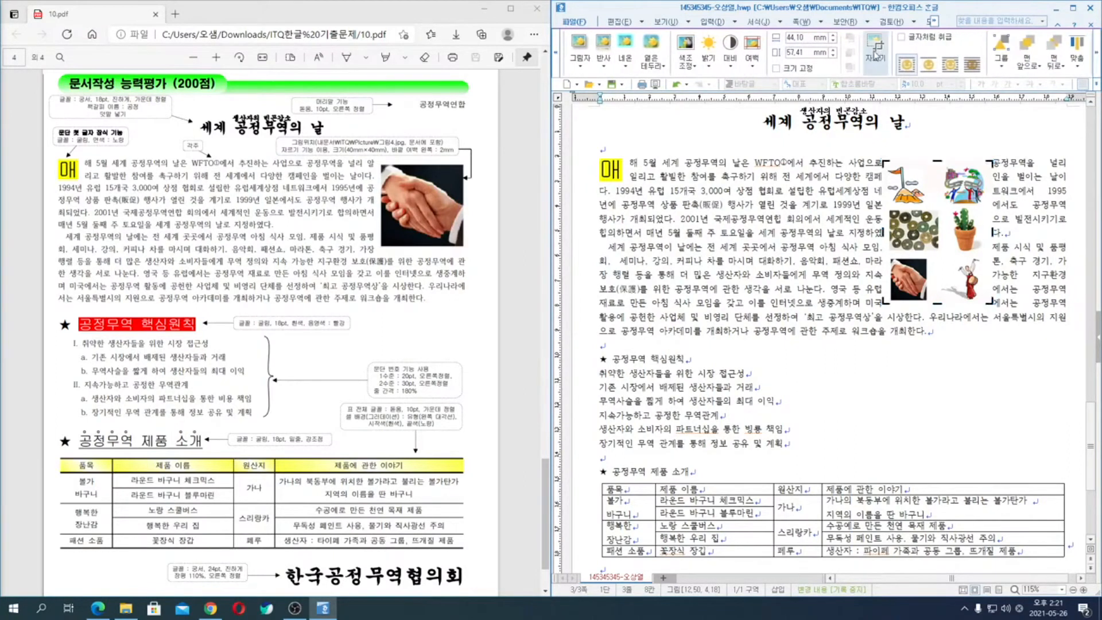
drag(937, 161, 945, 258)
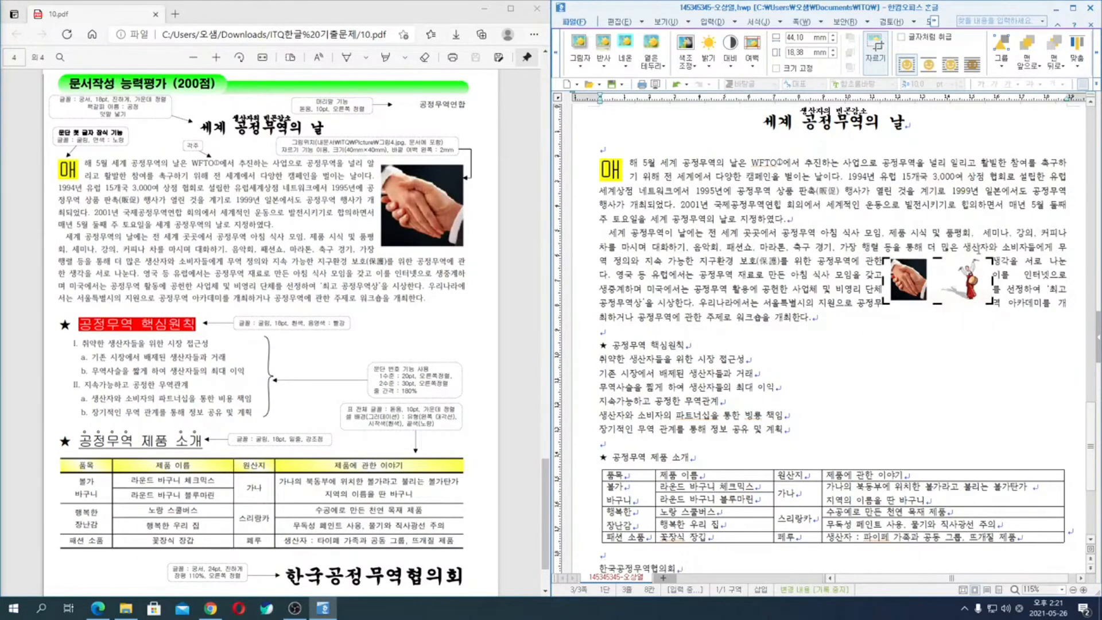
drag(993, 281, 928, 281)
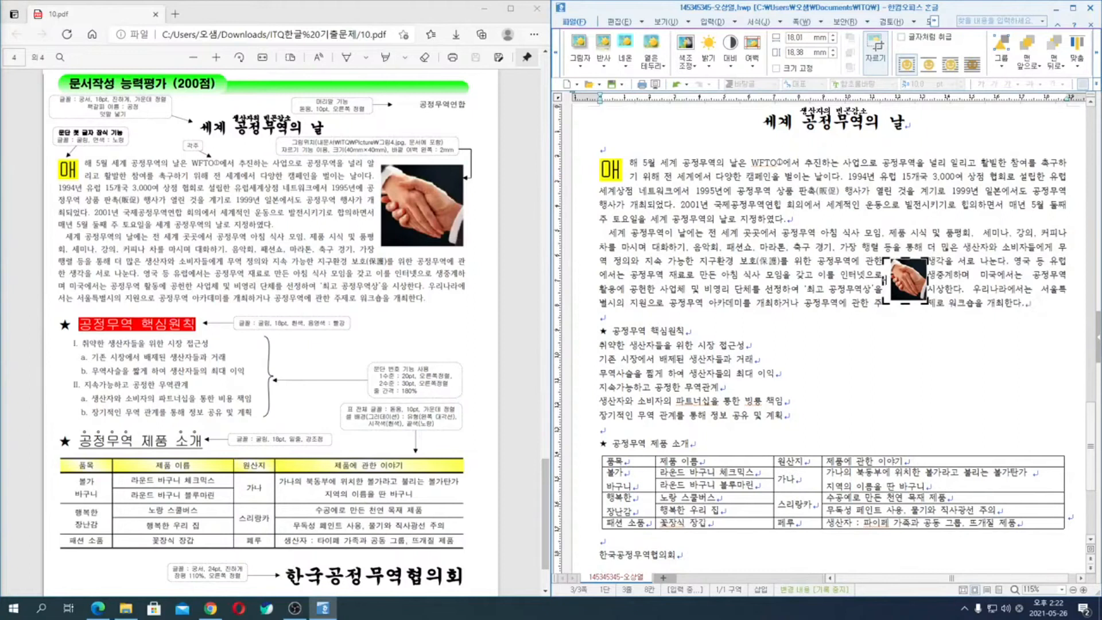
drag(884, 282, 909, 302)
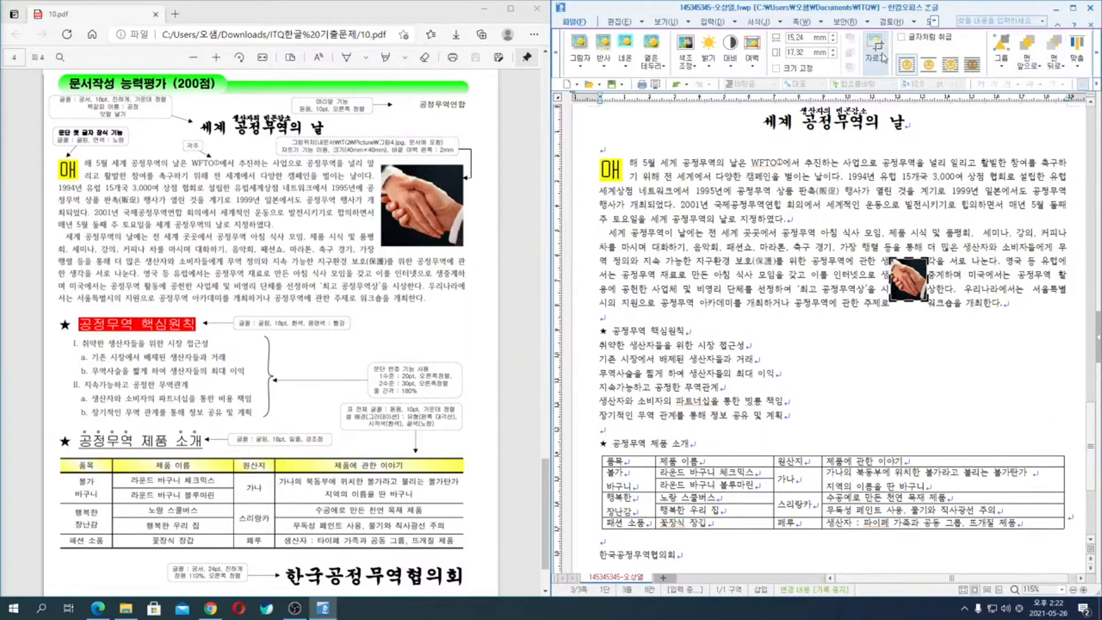
key(p)
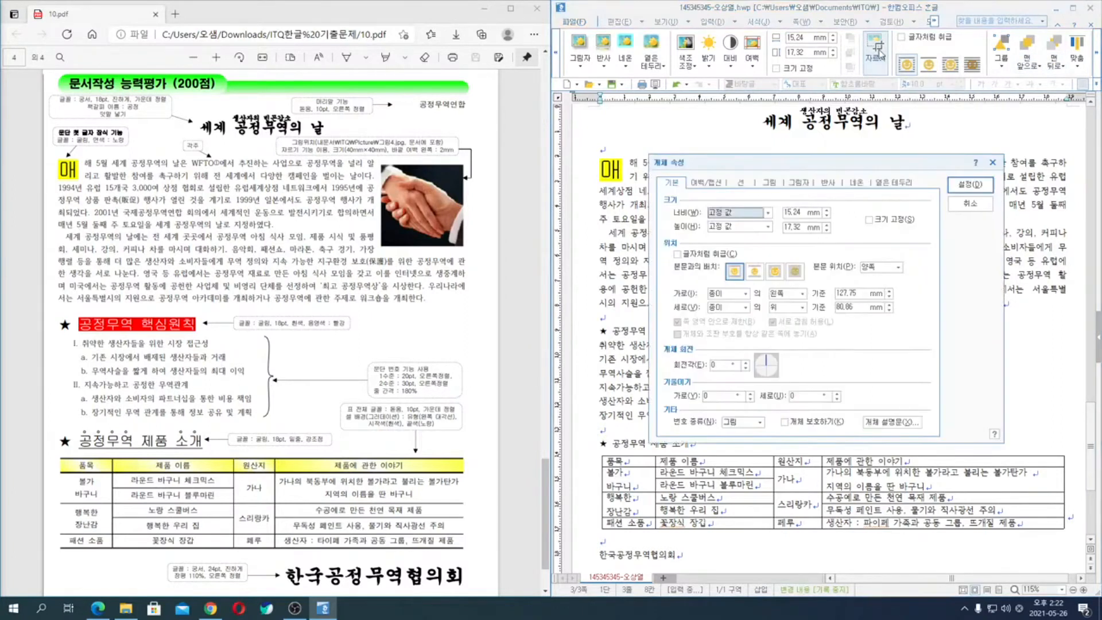
click(974, 201)
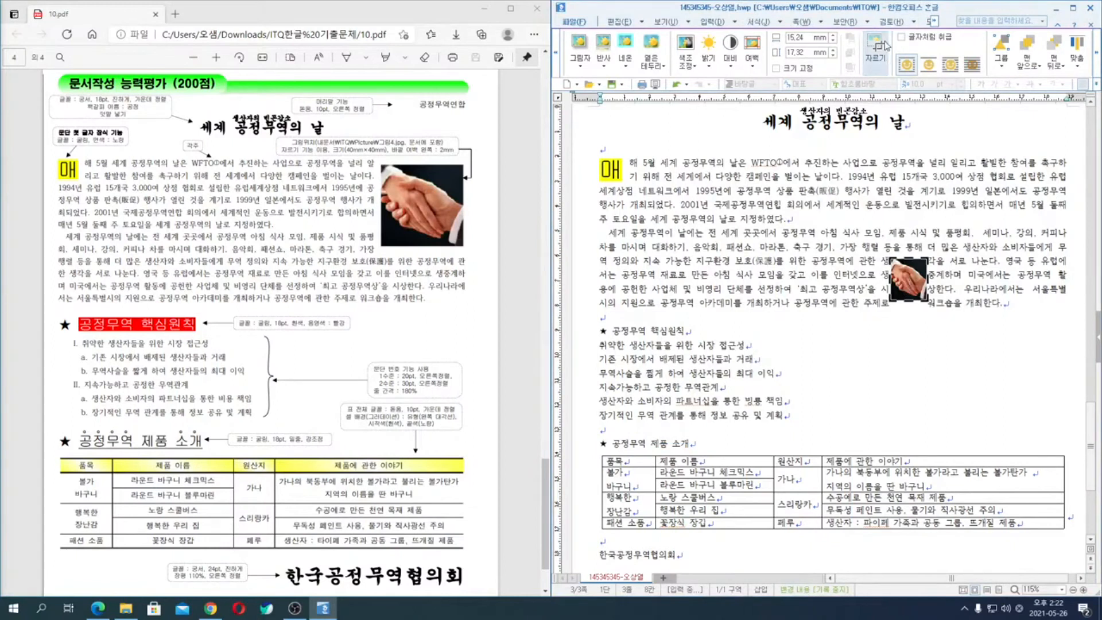
click(869, 51)
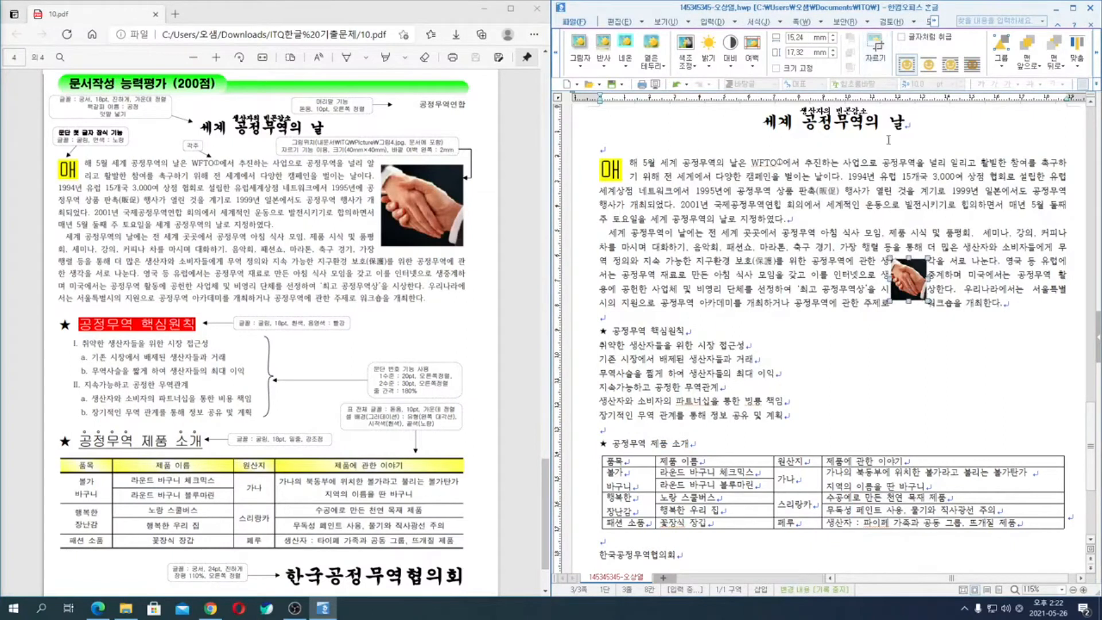
- Set the handshake picture's width and height to 40 mm and its left outer margin to 2 mm
double_click(910, 280)
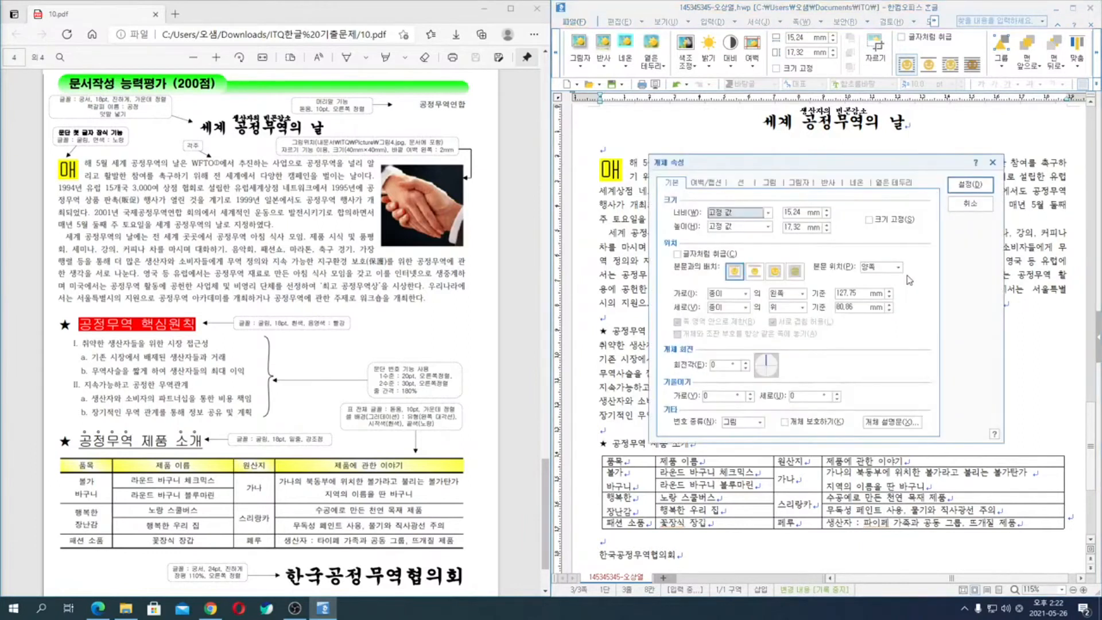
double_click(804, 214)
text(40)
key(Tab)
key(Tab)
text(4)
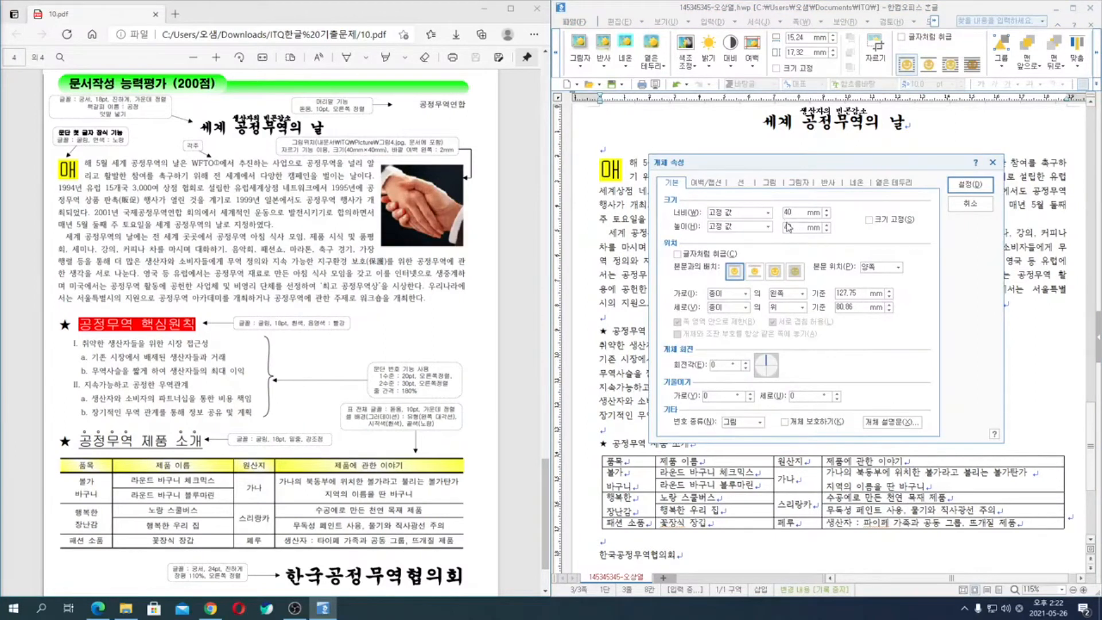
click(715, 187)
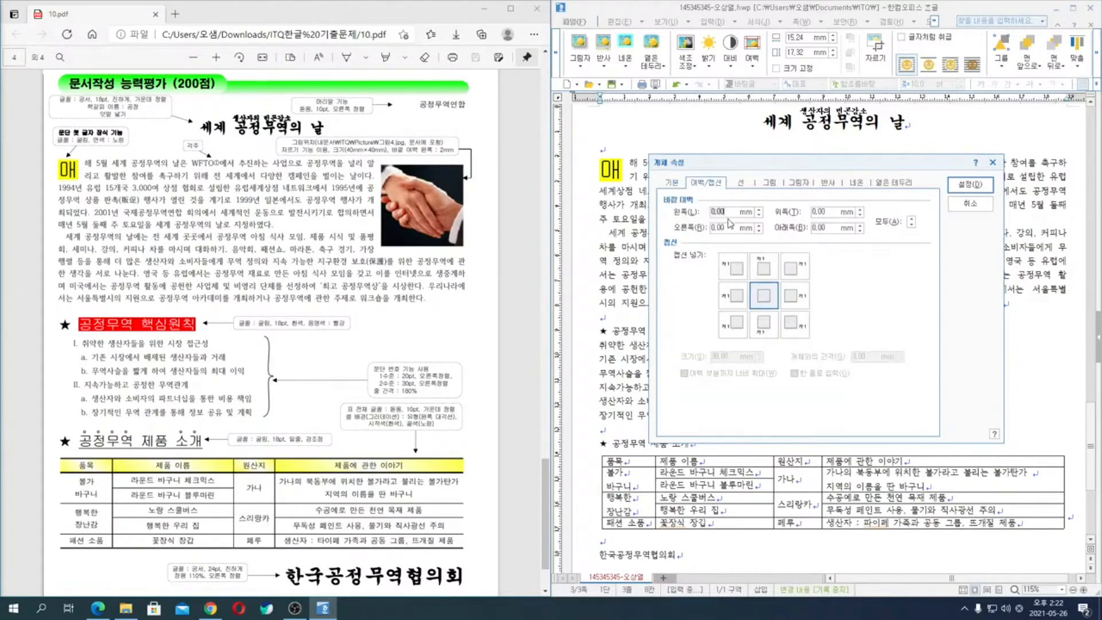
click(970, 184)
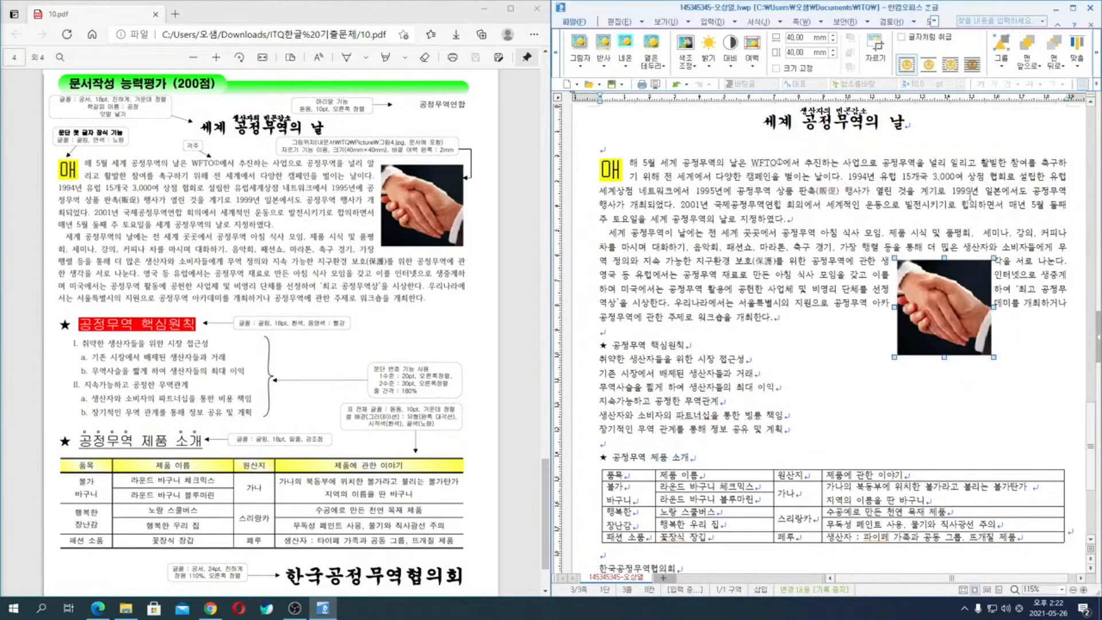
- Move the handshake picture to the right edge of the text, aligned with the top of the first body paragraph
drag(954, 318, 1022, 222)
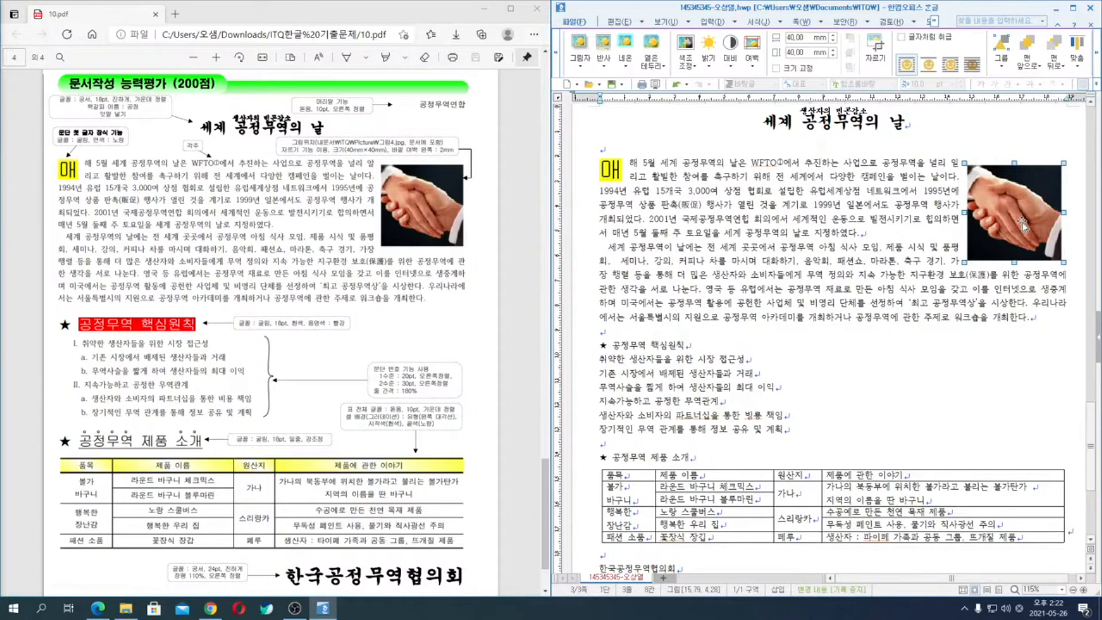
click(1000, 146)
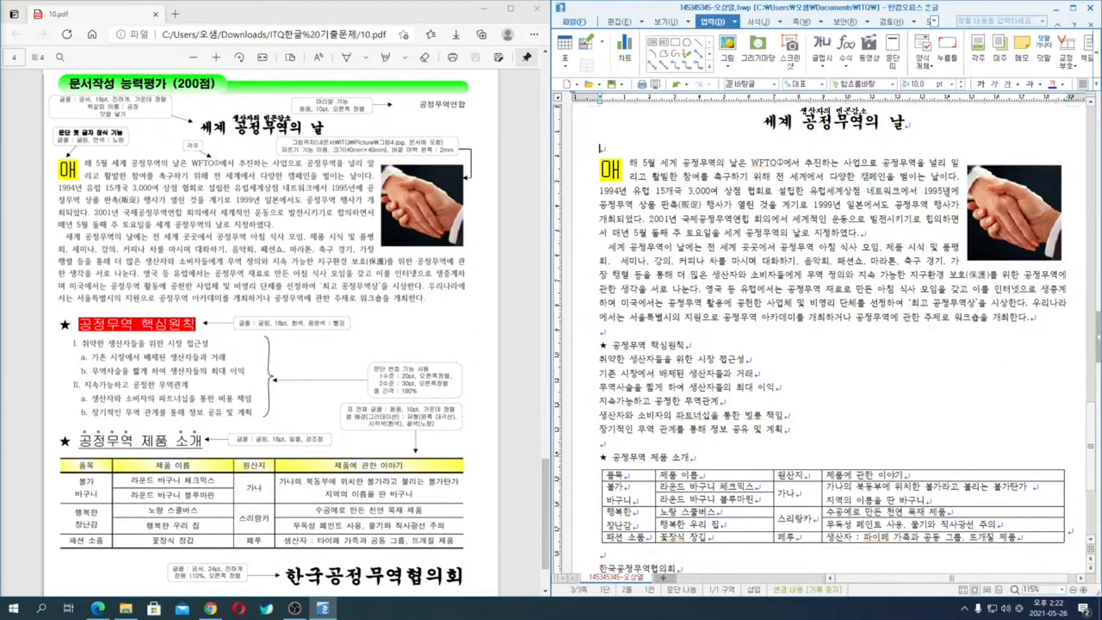
click(978, 195)
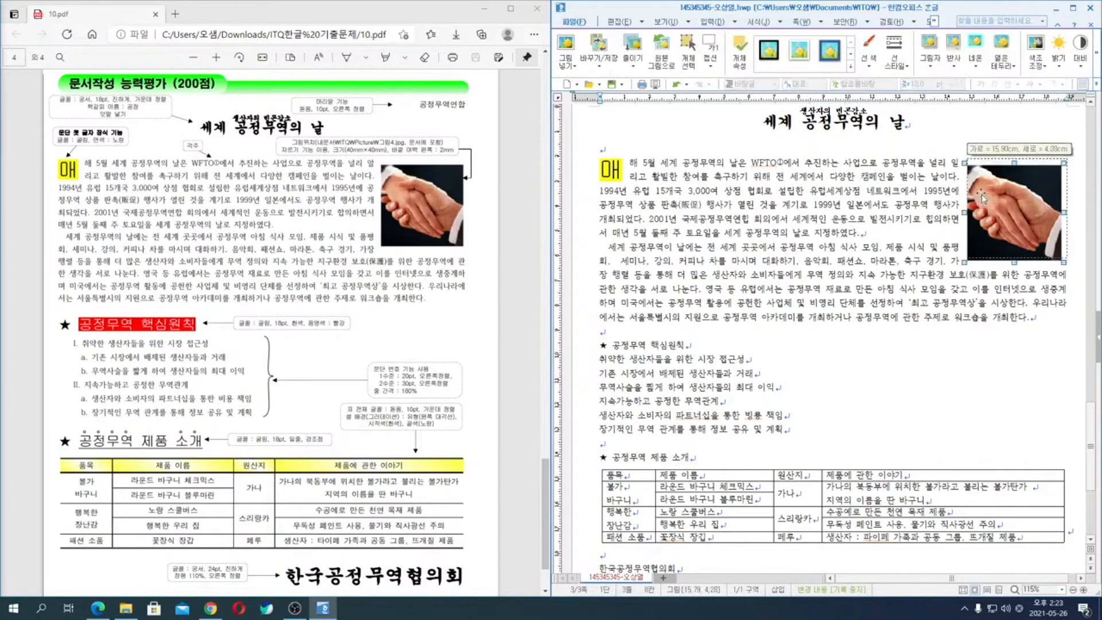
drag(981, 194, 982, 194)
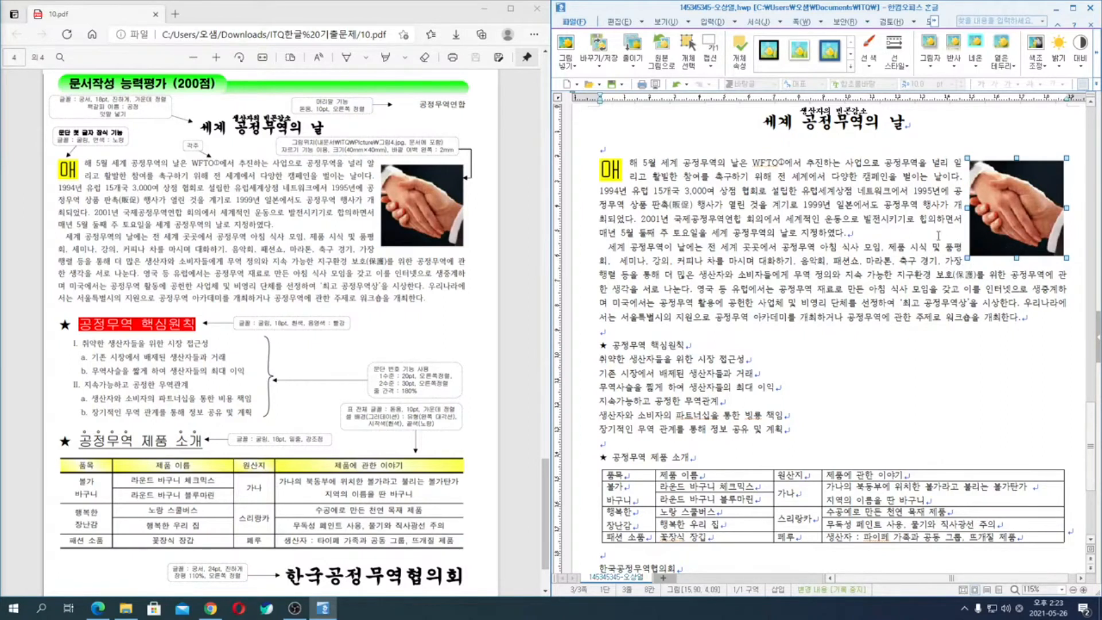
- Deselect the picture and turn on the display of control codes (조판 부호) in the document
click(983, 331)
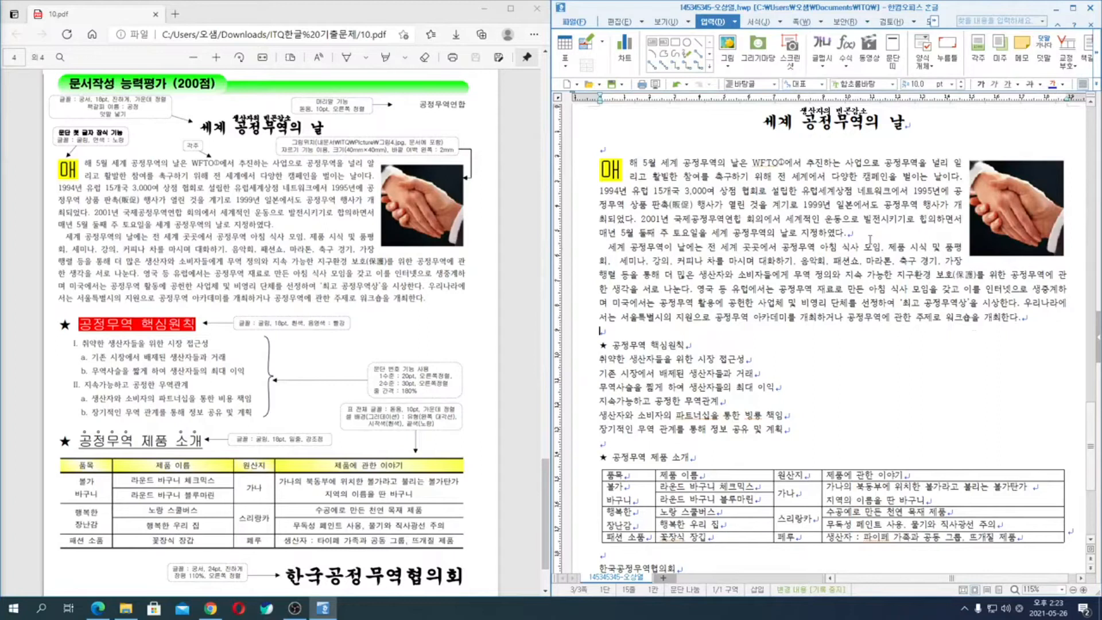
click(868, 234)
click(665, 22)
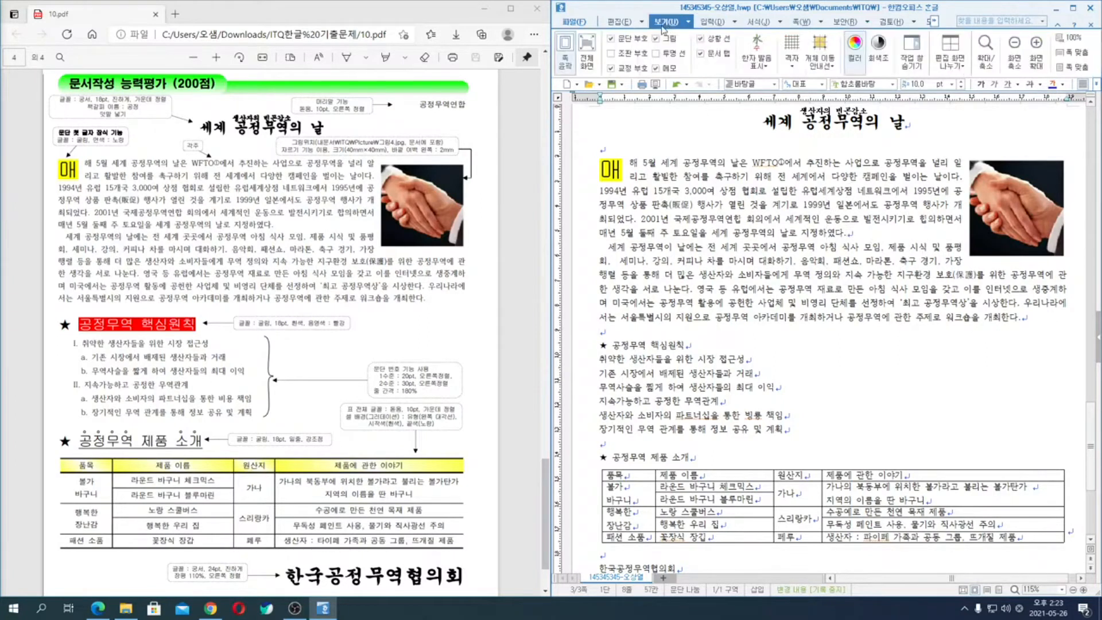
click(624, 53)
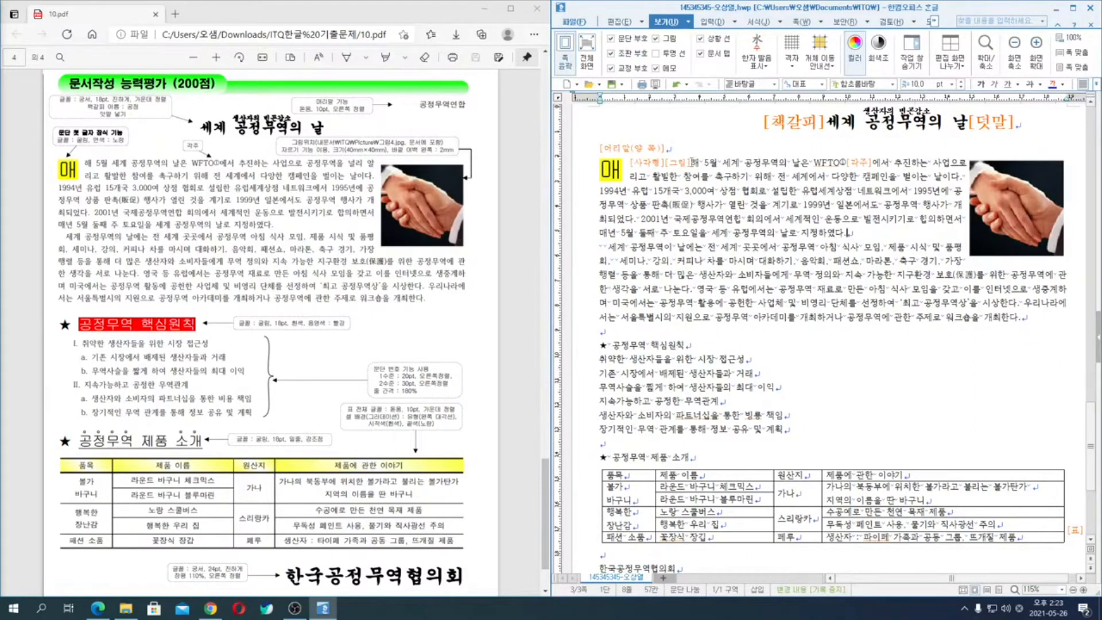
- Move the picture's [그림] control code from the start of the first body paragraph to the end of that paragraph
click(677, 162)
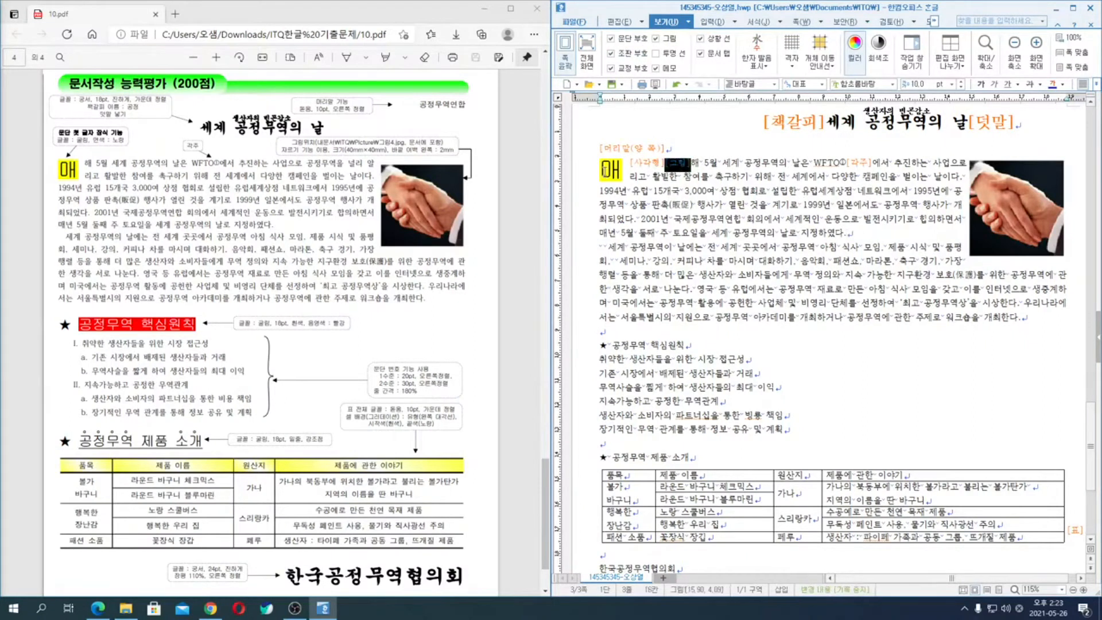
click(823, 203)
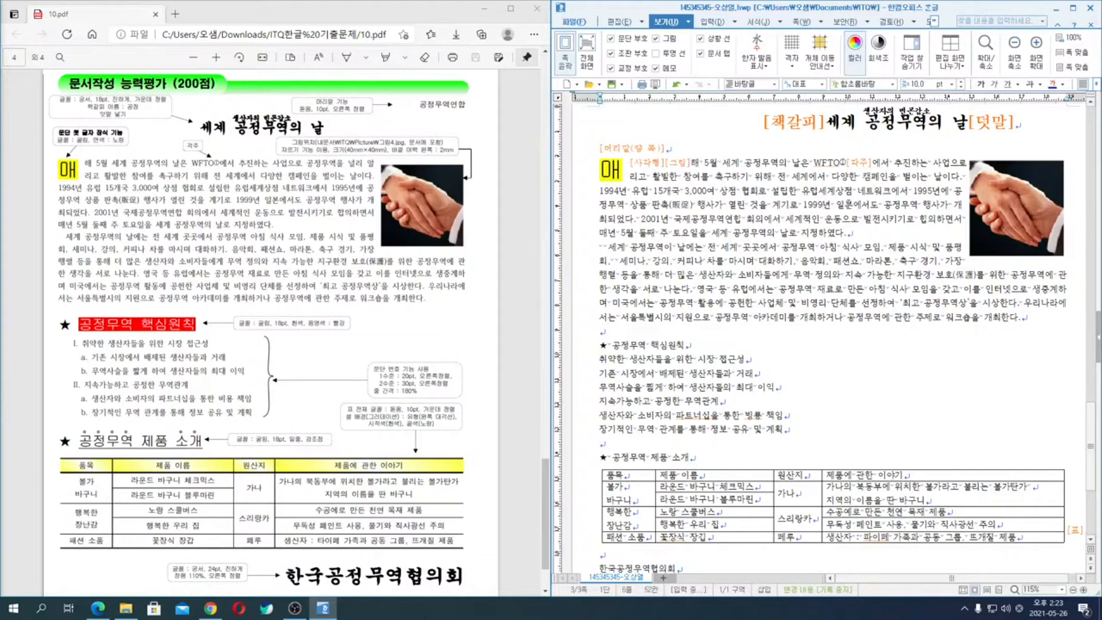
click(832, 204)
click(836, 205)
click(685, 164)
click(685, 164)
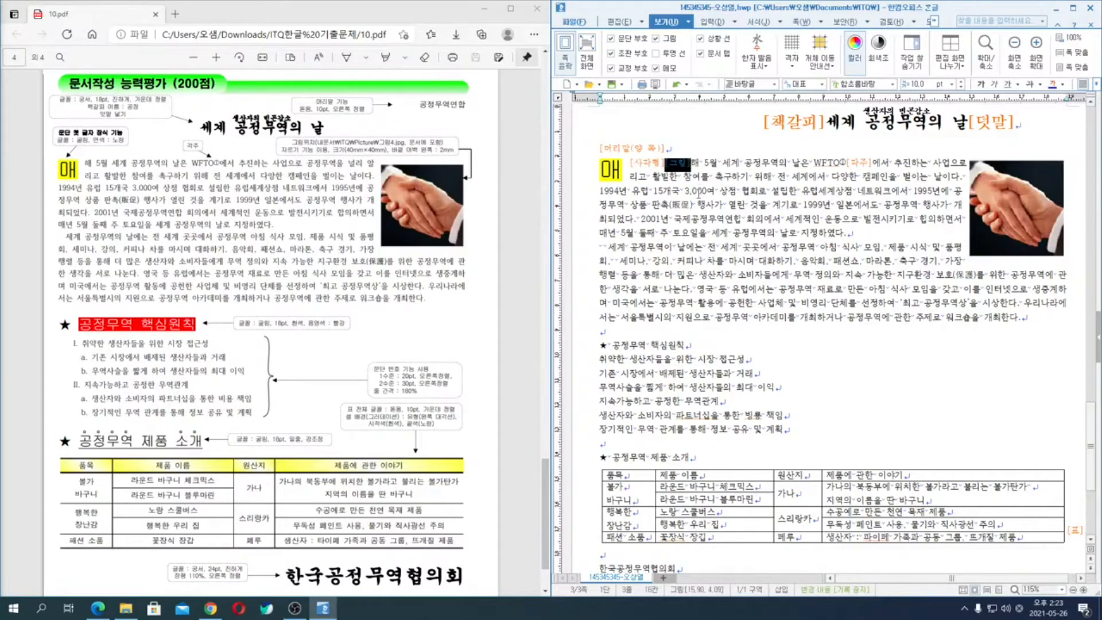
key(Delete)
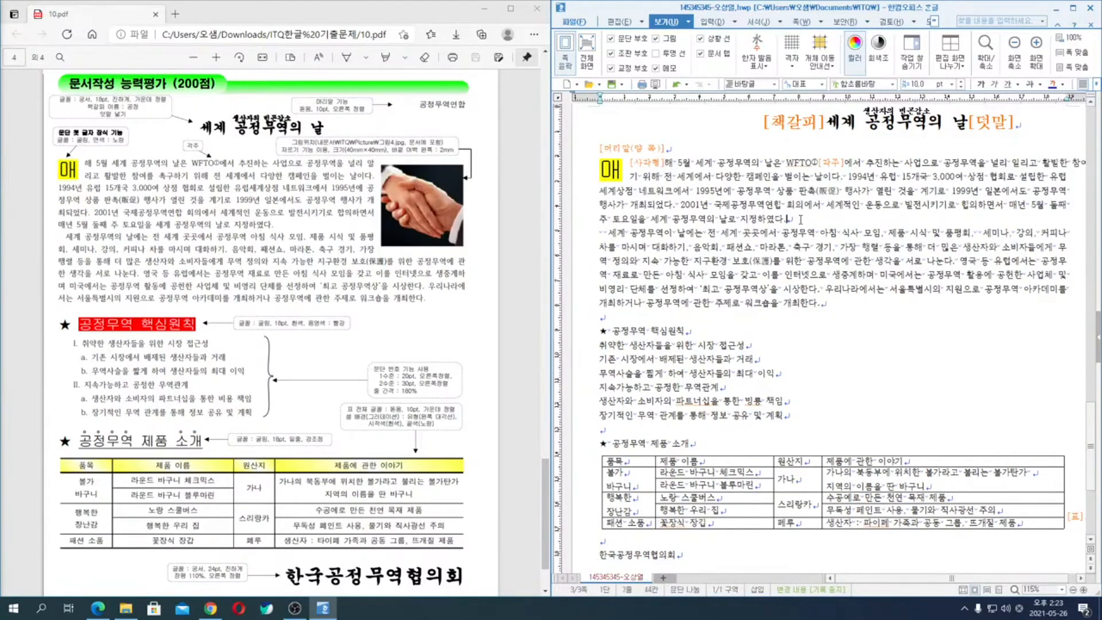
key(ctrl+v)
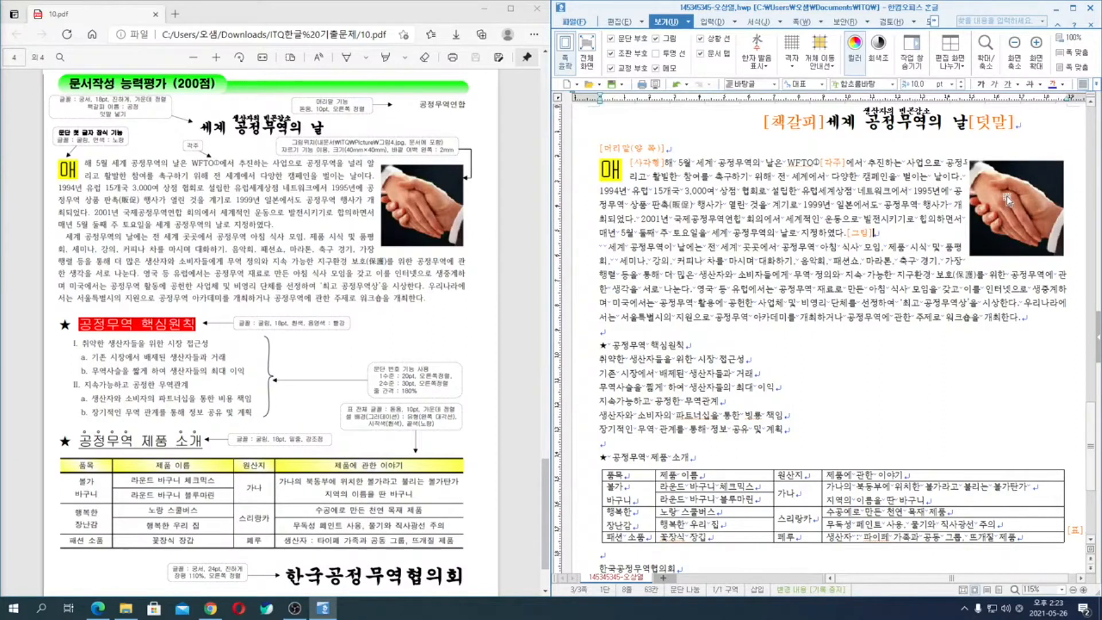
- Turn off the display of control codes (조판 부호) in the document
click(615, 54)
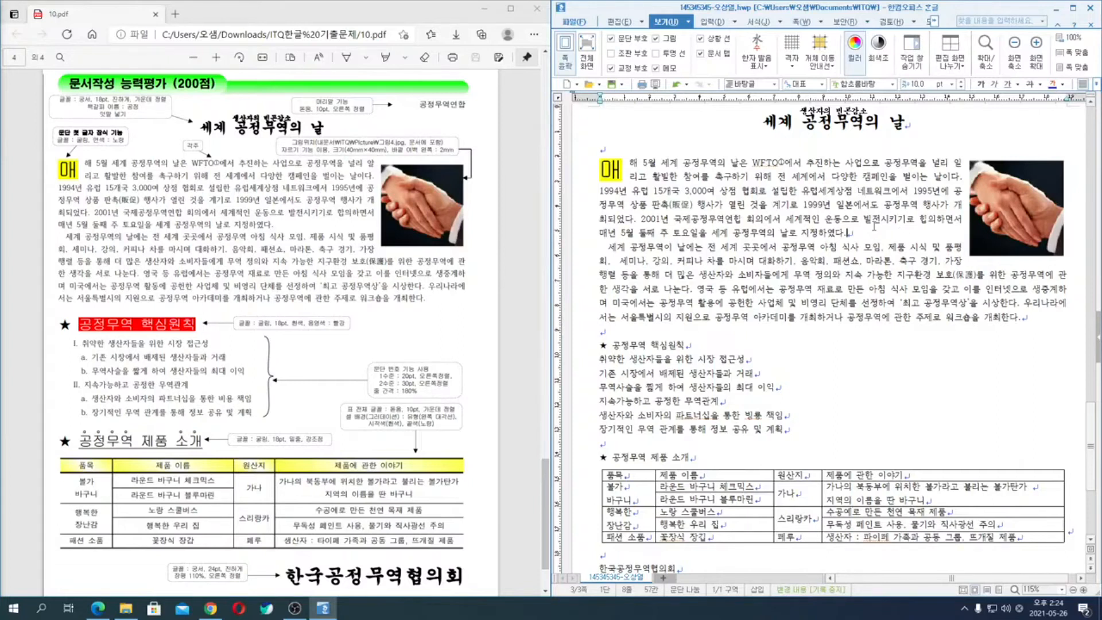
scroll(874, 227, up, 2)
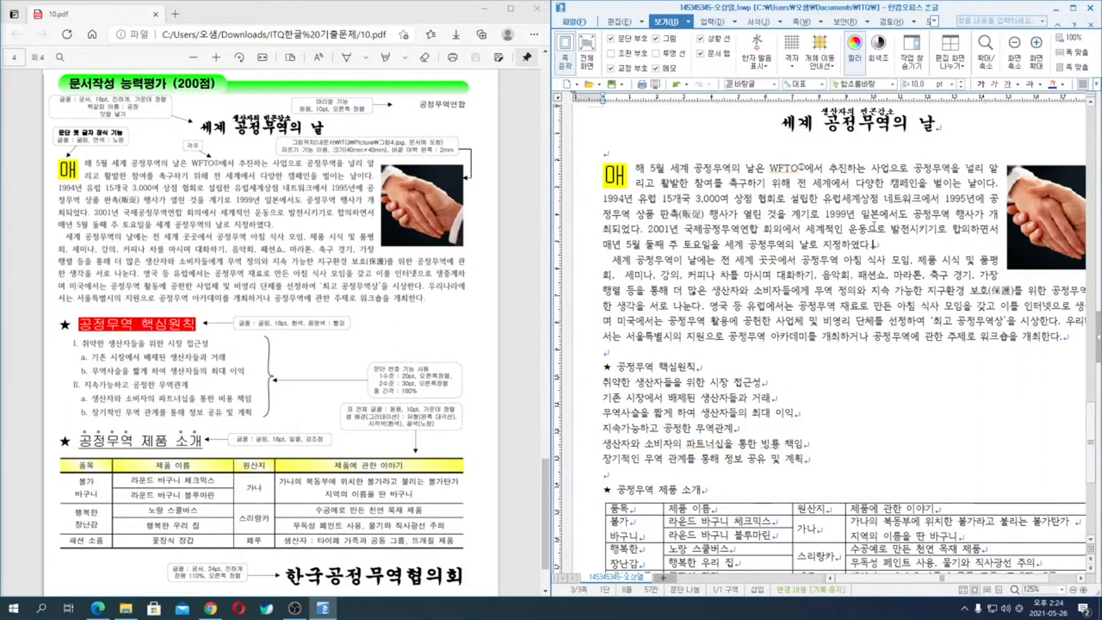
scroll(873, 226, down, 2)
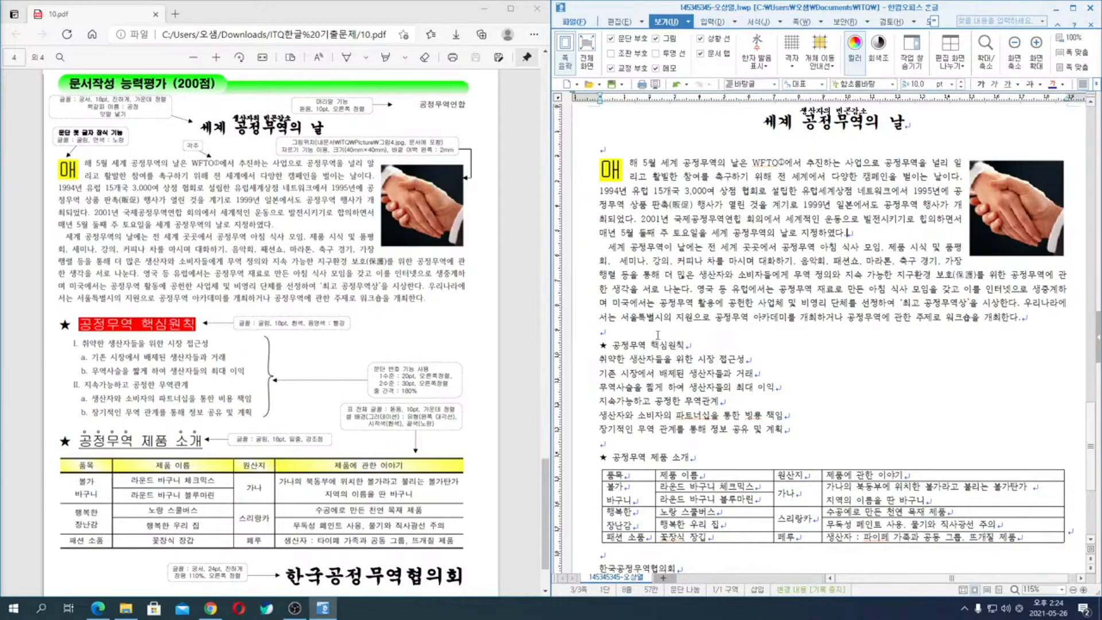
- Format the whole heading line "★ 공정무역 핵심원칙" in the 굴림 font at 18 pt
click(583, 350)
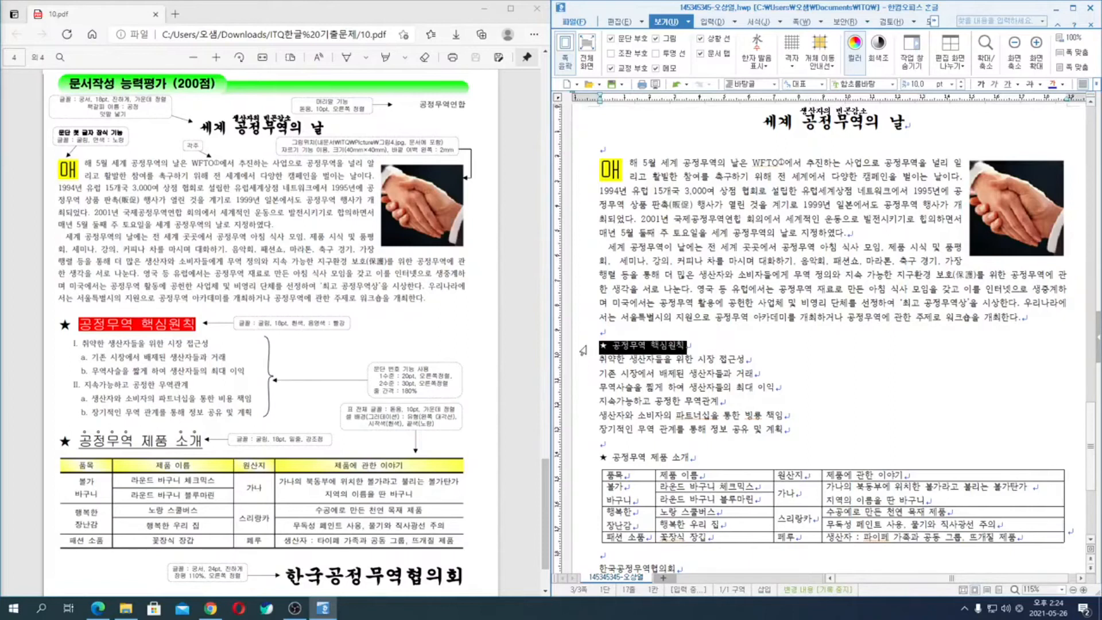
key(alt+l)
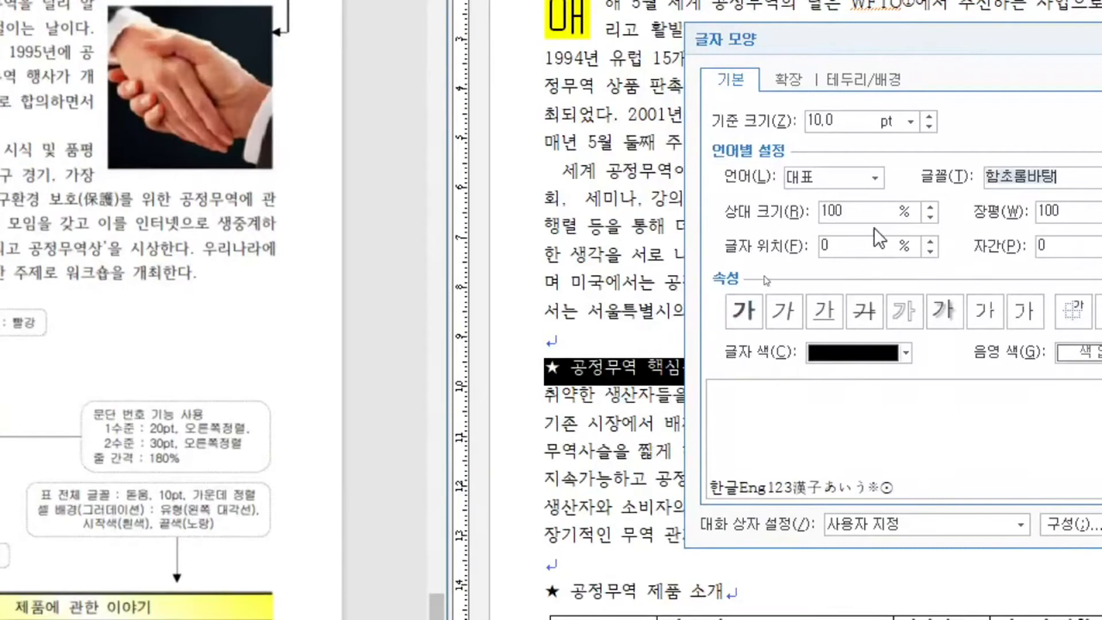
text(굴)
key(Return)
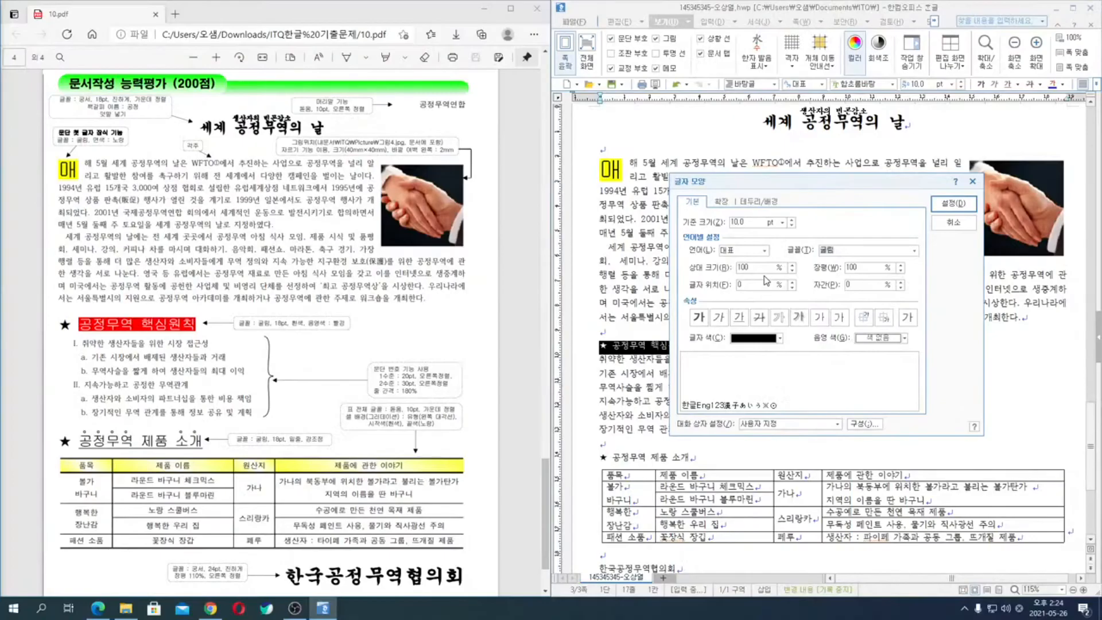
key(alt+z)
text(18)
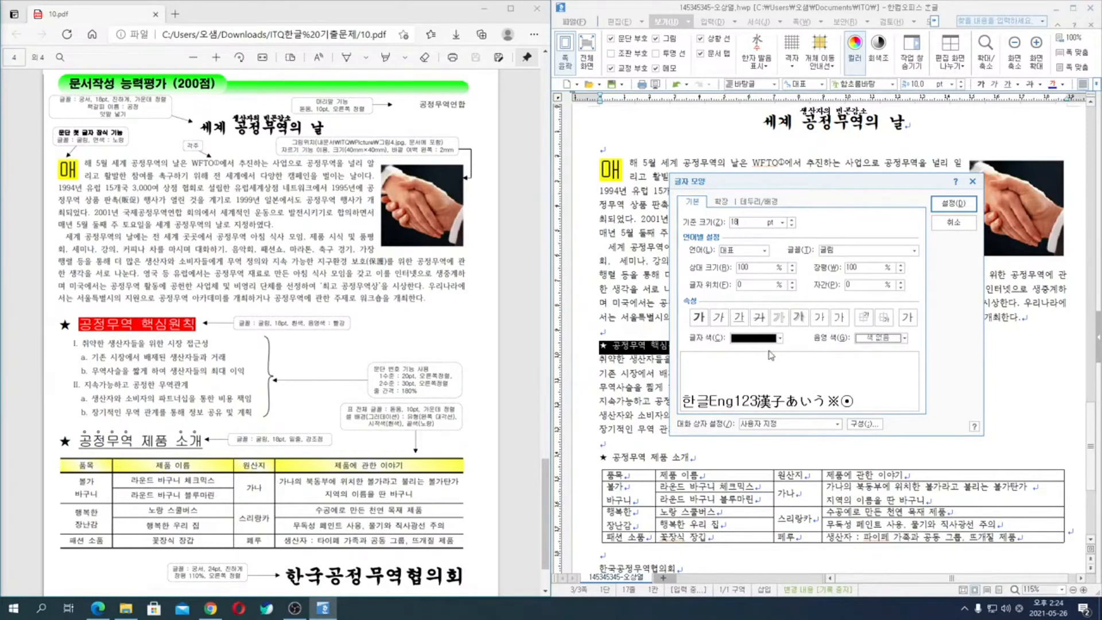
click(973, 204)
- Give the heading text "공정무역 핵심원칙", without its star, white characters on red shading
click(630, 353)
key(shift+End)
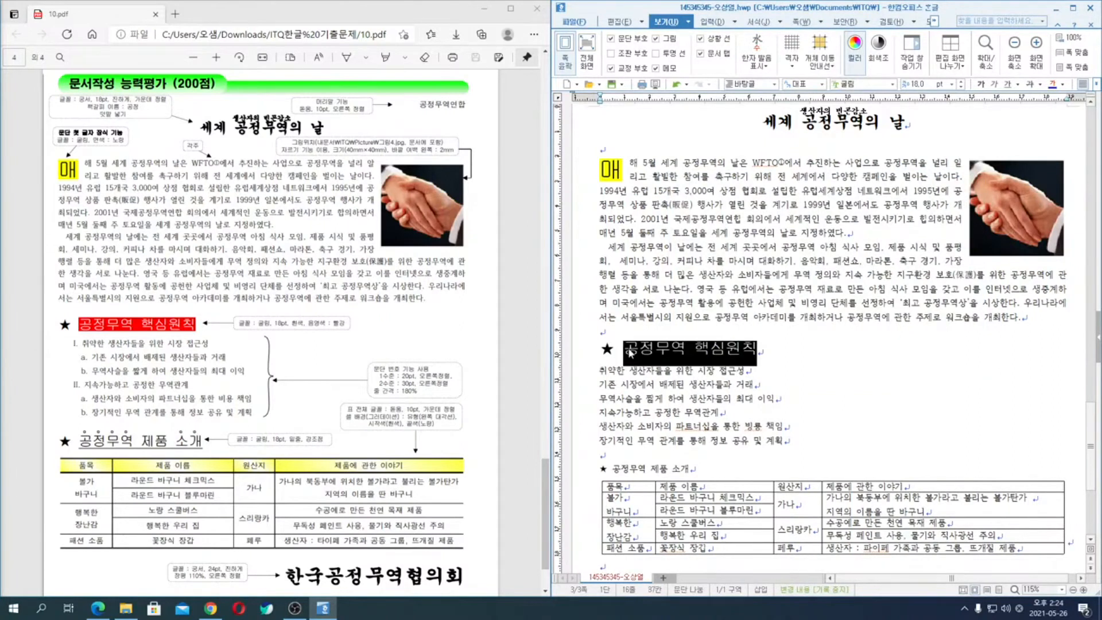
key(alt+l)
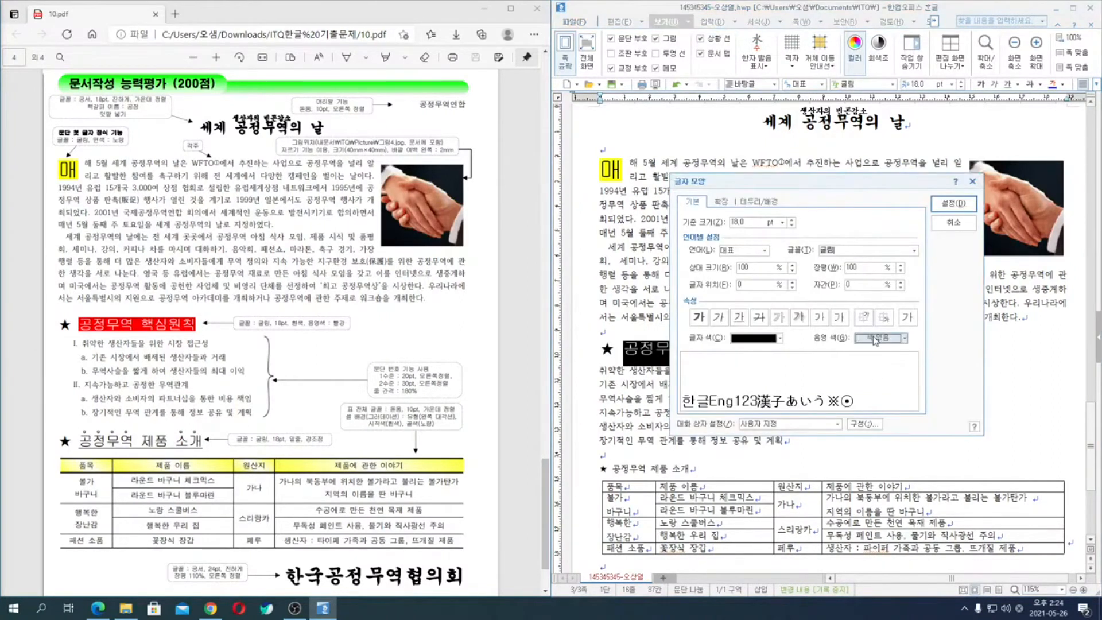
click(876, 339)
click(875, 373)
click(753, 340)
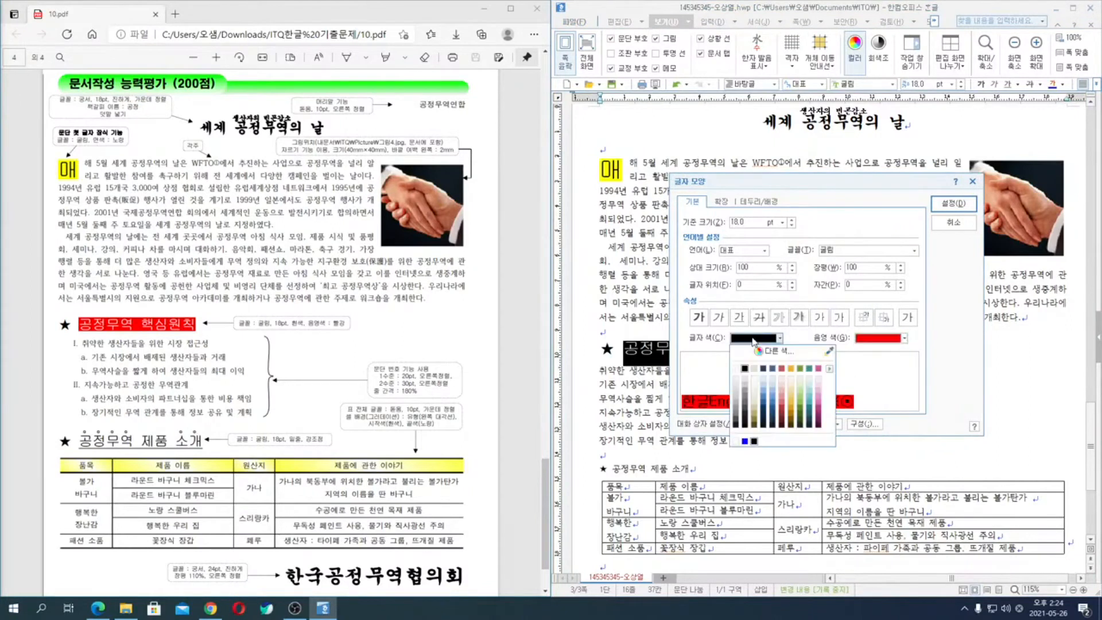
click(738, 374)
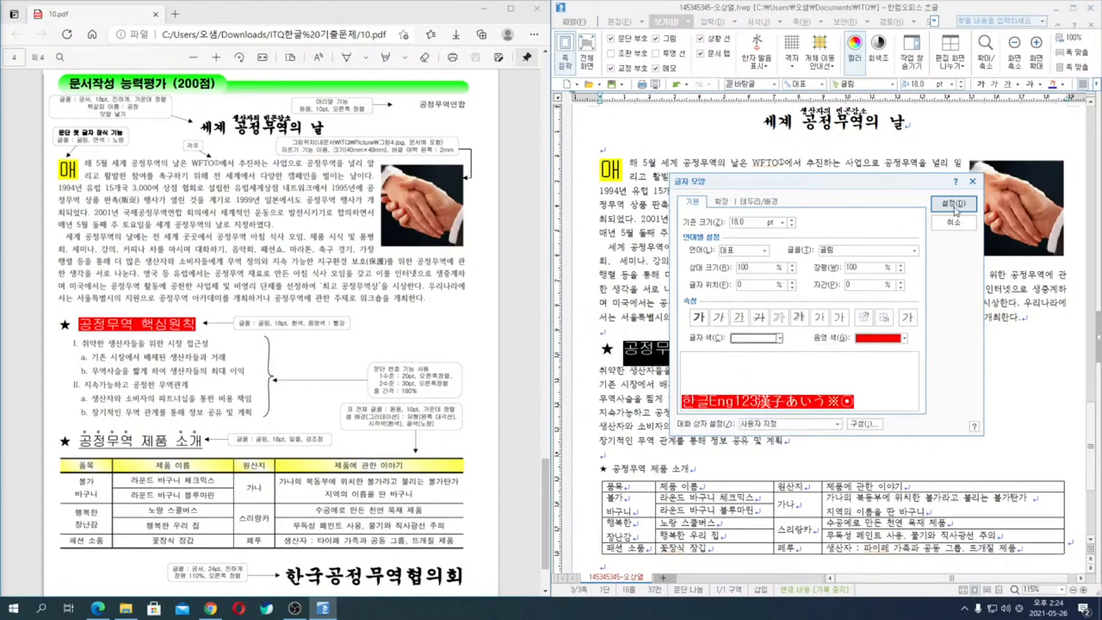
click(954, 205)
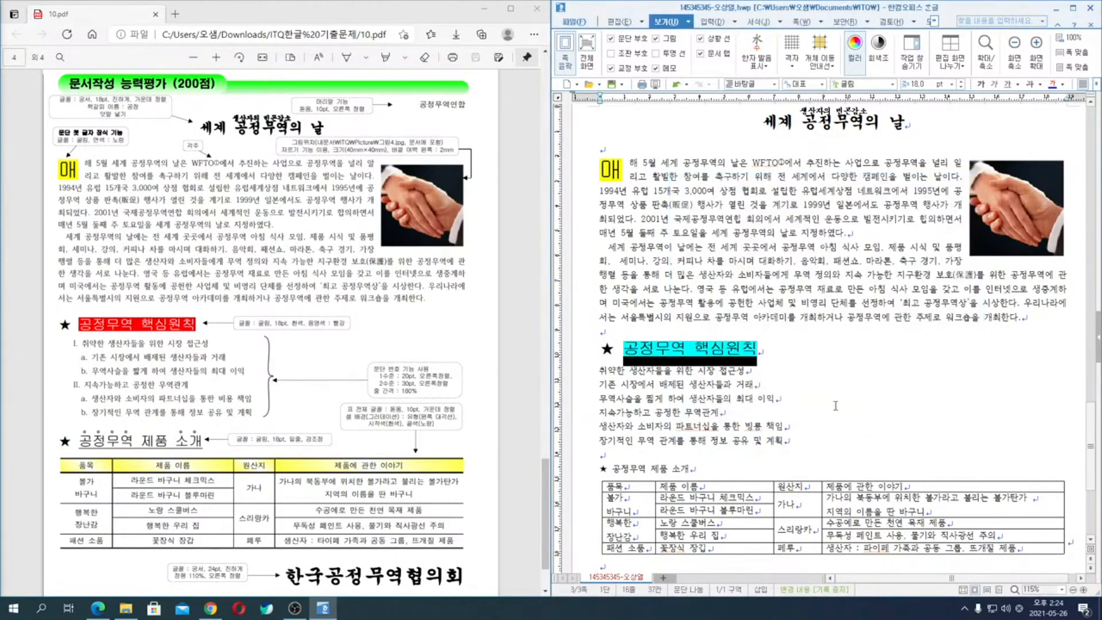
- Format the whole heading line "★ 공정무역 제품 소개" in the 굴림 font at 18 pt
click(576, 473)
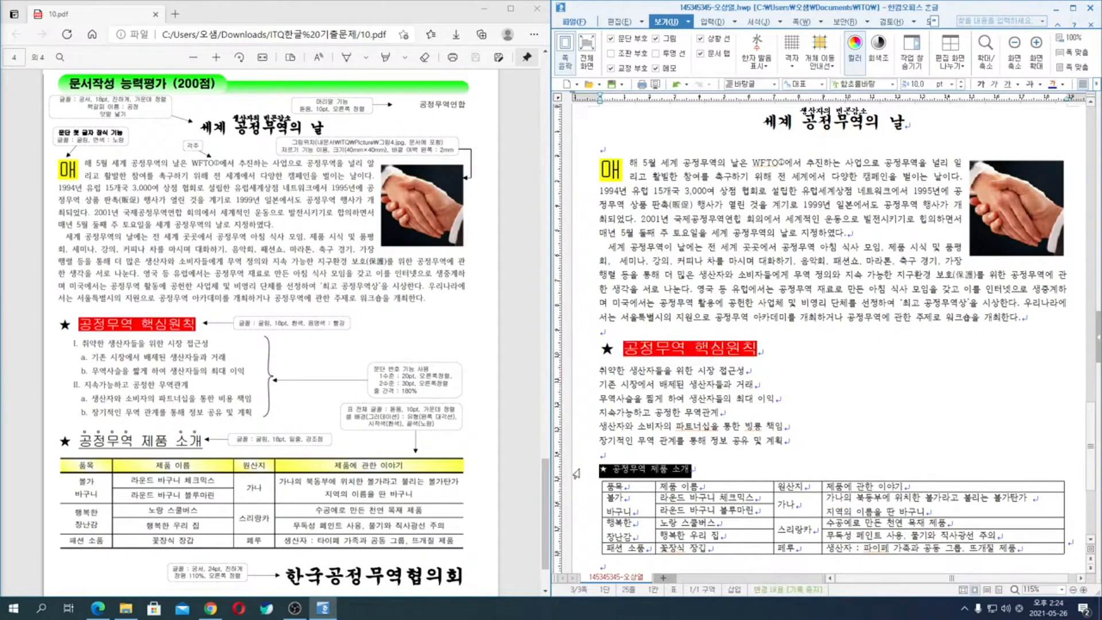
key(alt+l)
text(굴림)
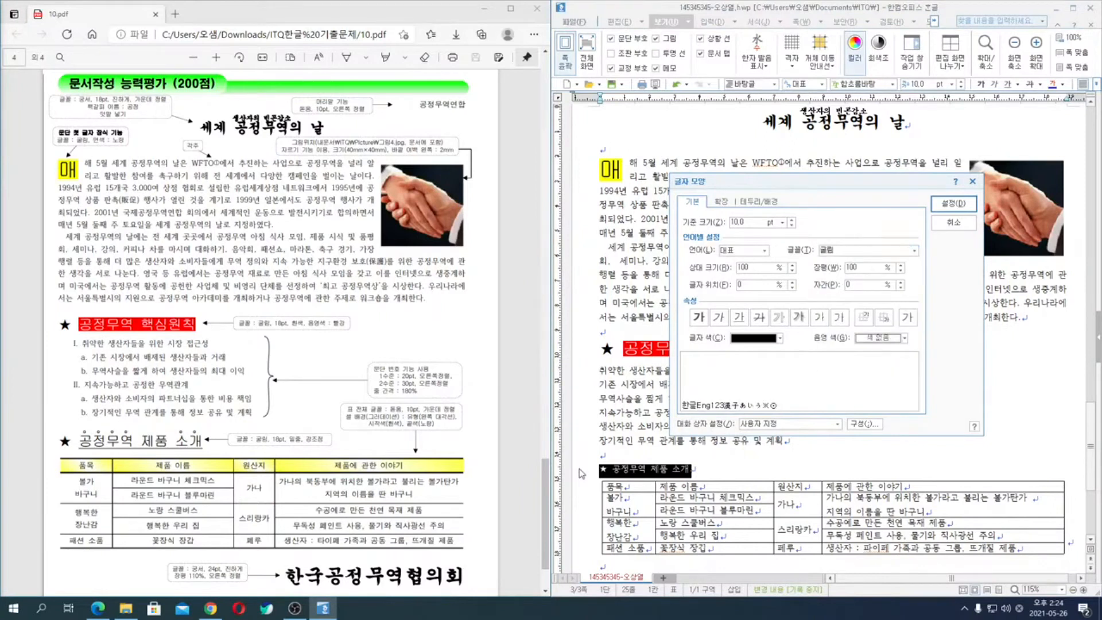
key(alt+z)
text(18)
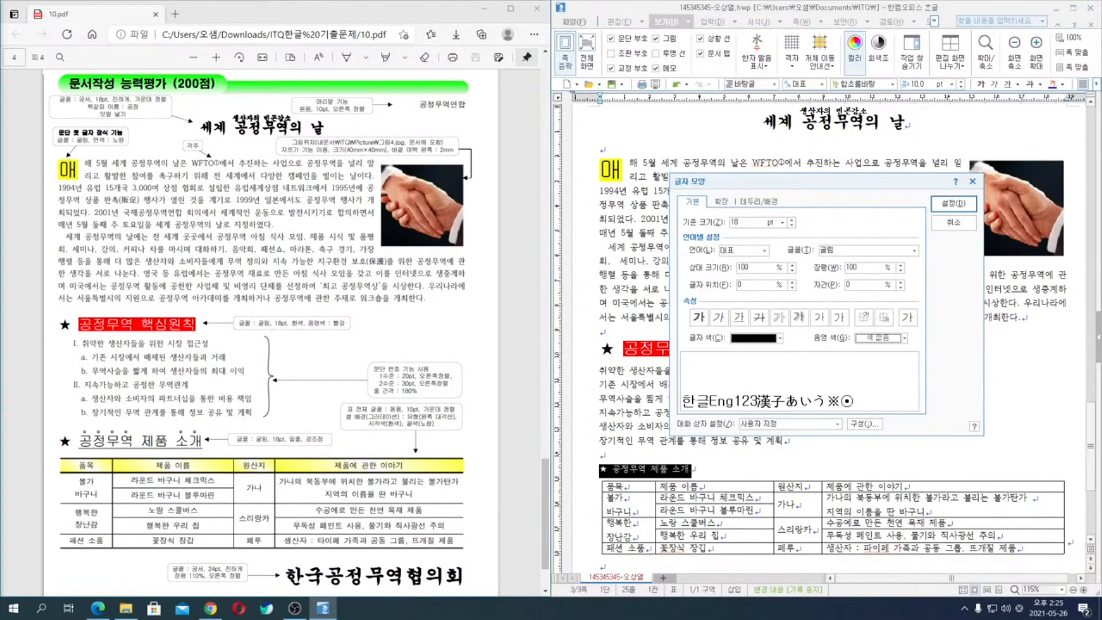
key(Return)
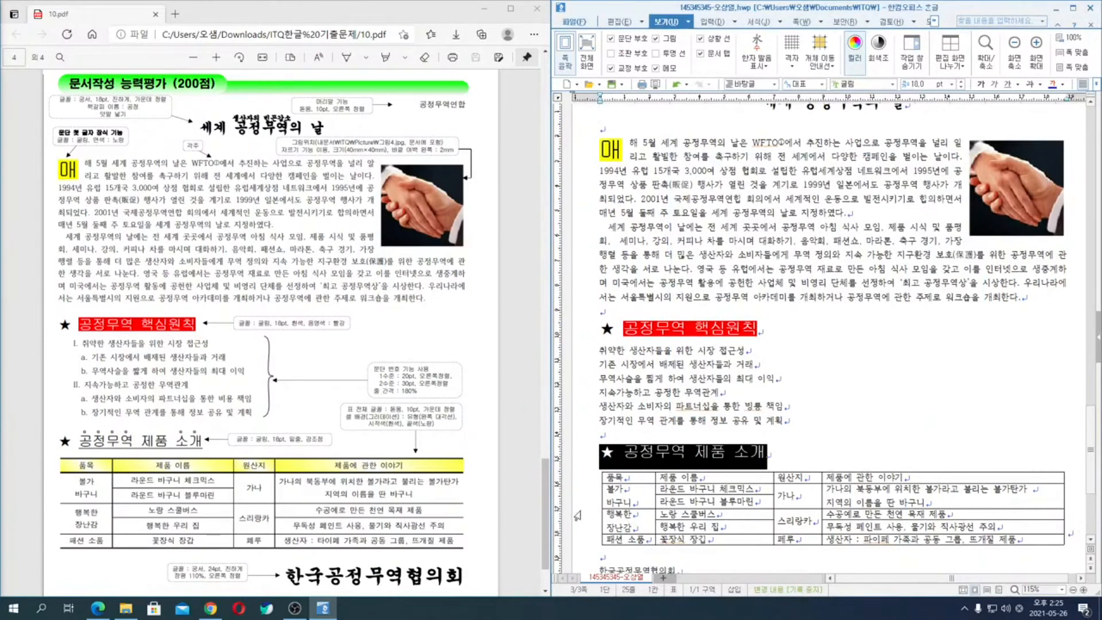
- Underline the heading text "공정무역 제품 소개", leaving out its star
click(627, 453)
key(shift+End)
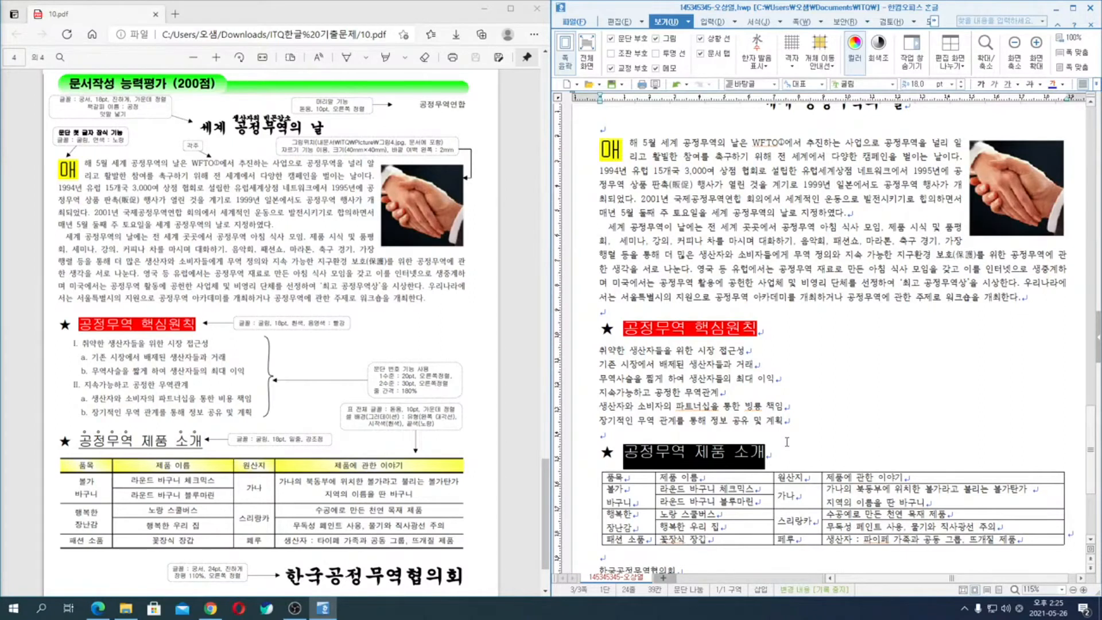
key(alt+l)
click(740, 318)
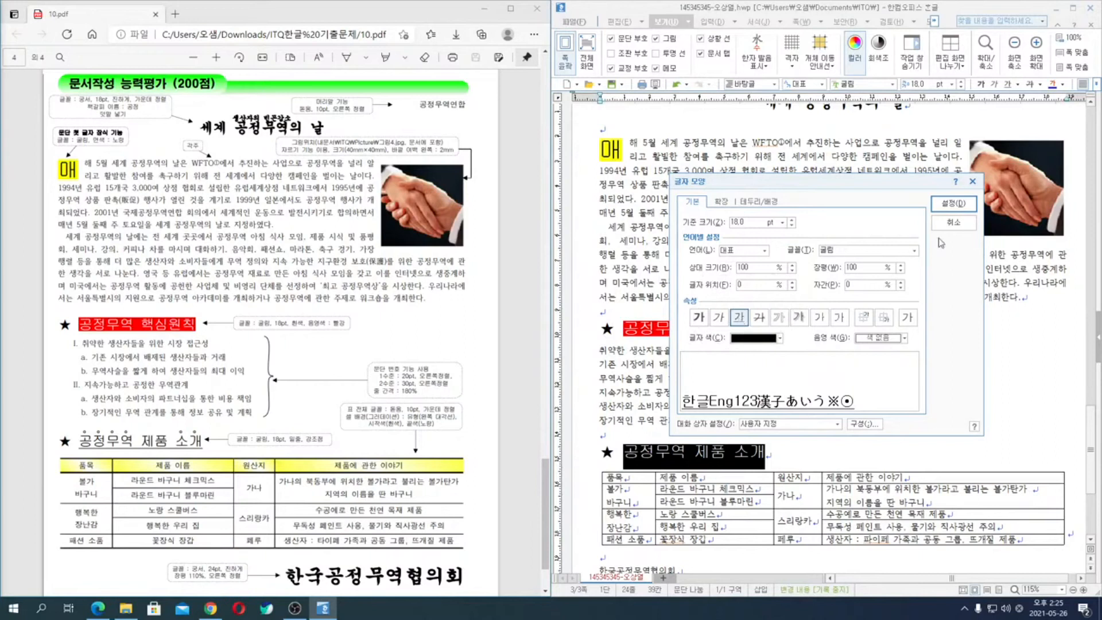
click(956, 209)
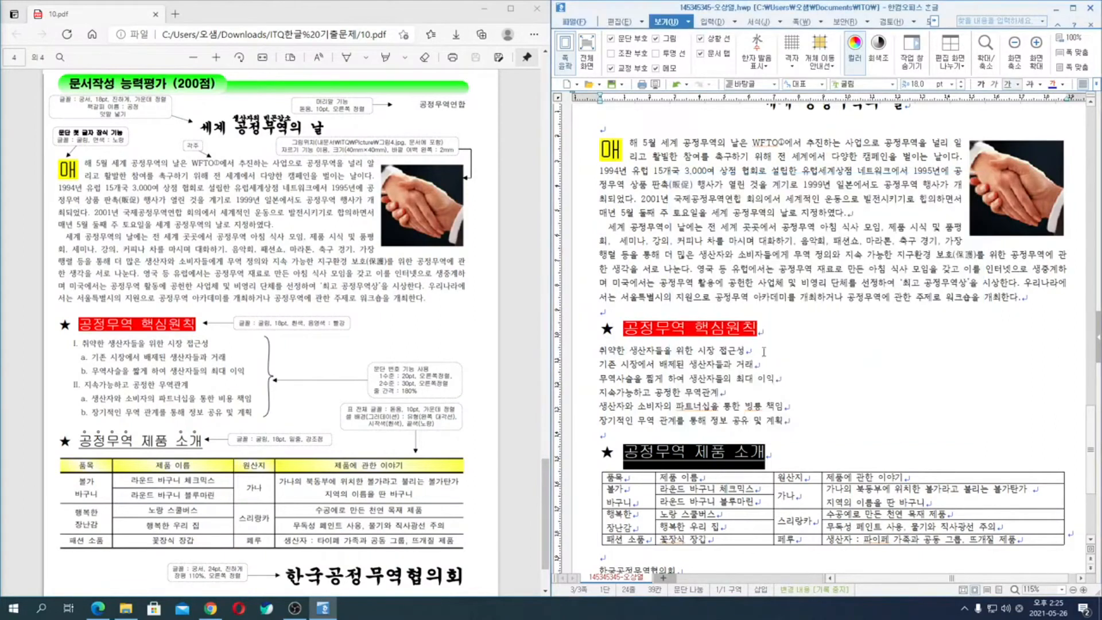
click(625, 452)
drag(625, 451, 686, 454)
right_click(668, 457)
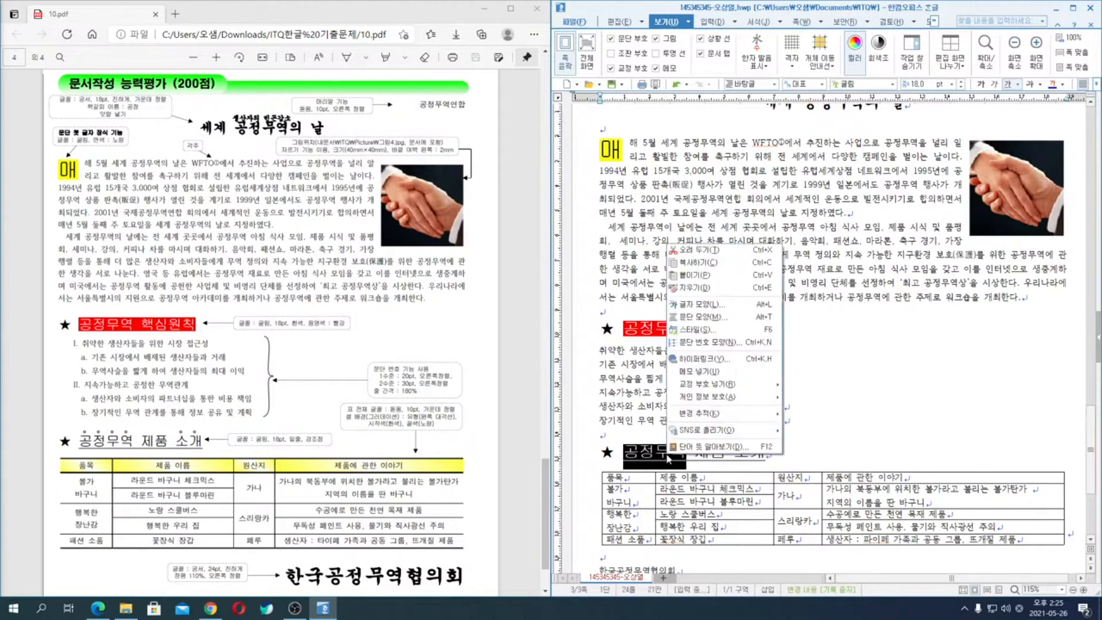
key(Escape)
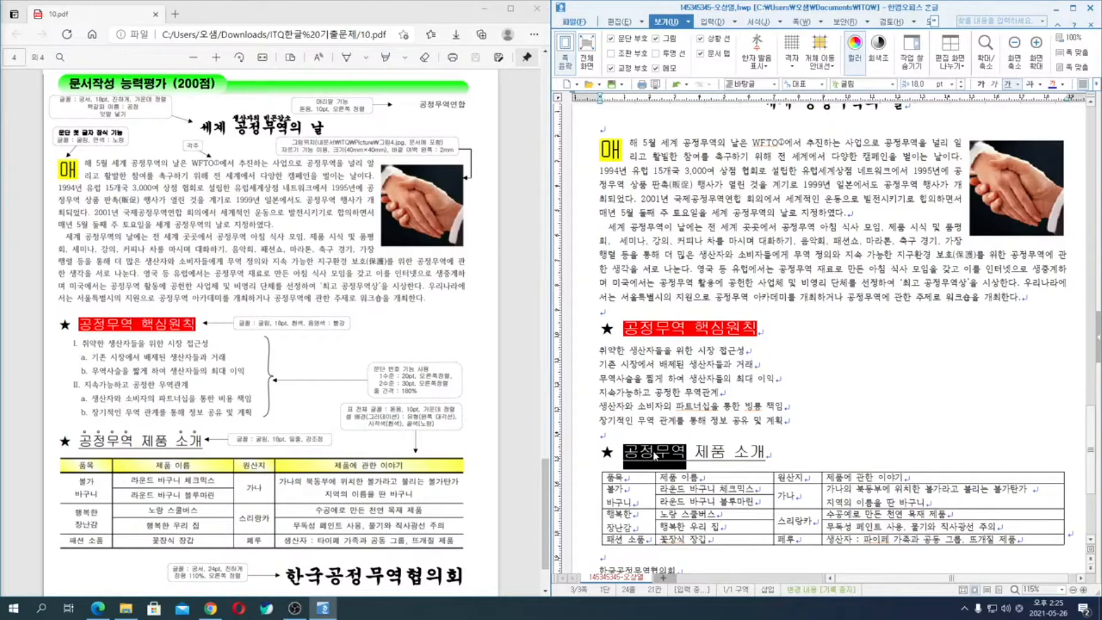
click(690, 450)
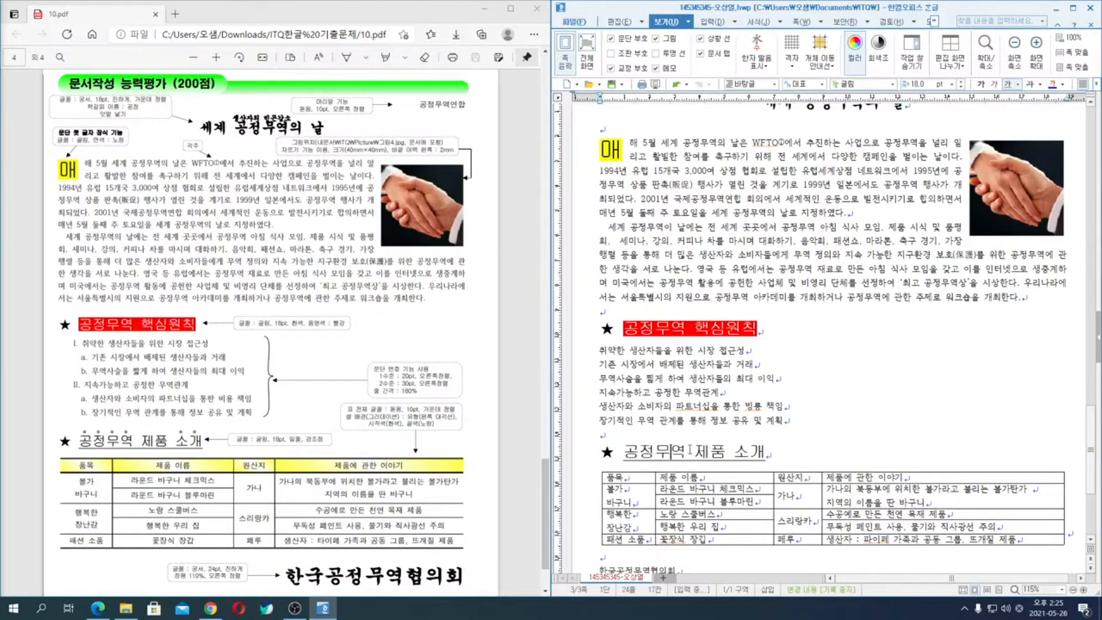
- Add hollow-dot emphasis marks above the word "공정무역" in the heading "공정무역 제품 소개"
drag(624, 454, 686, 454)
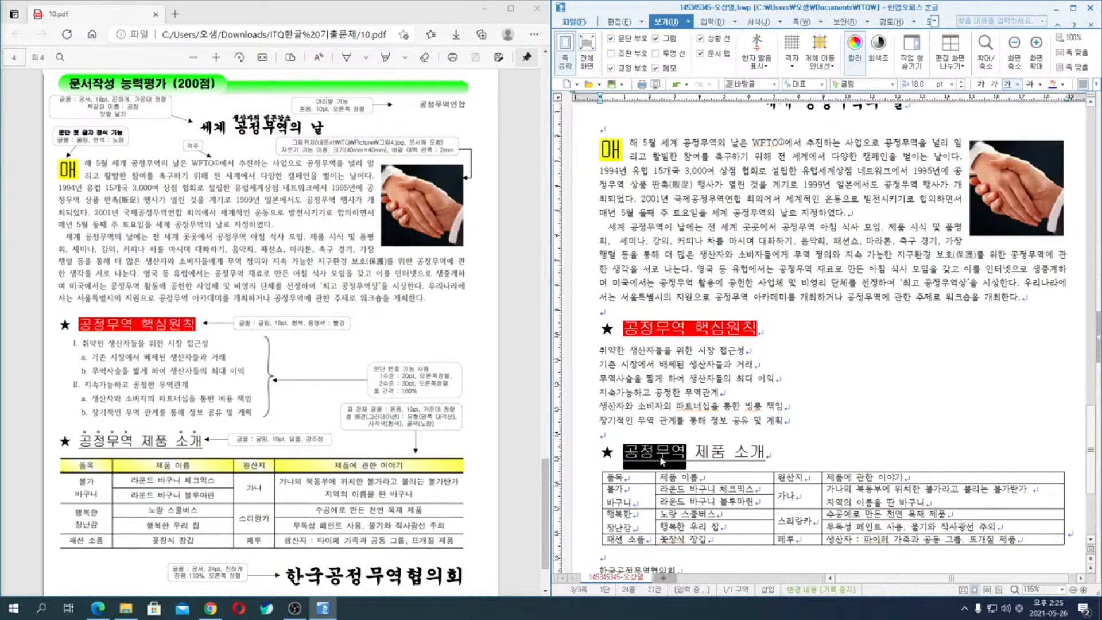
key(alt+l)
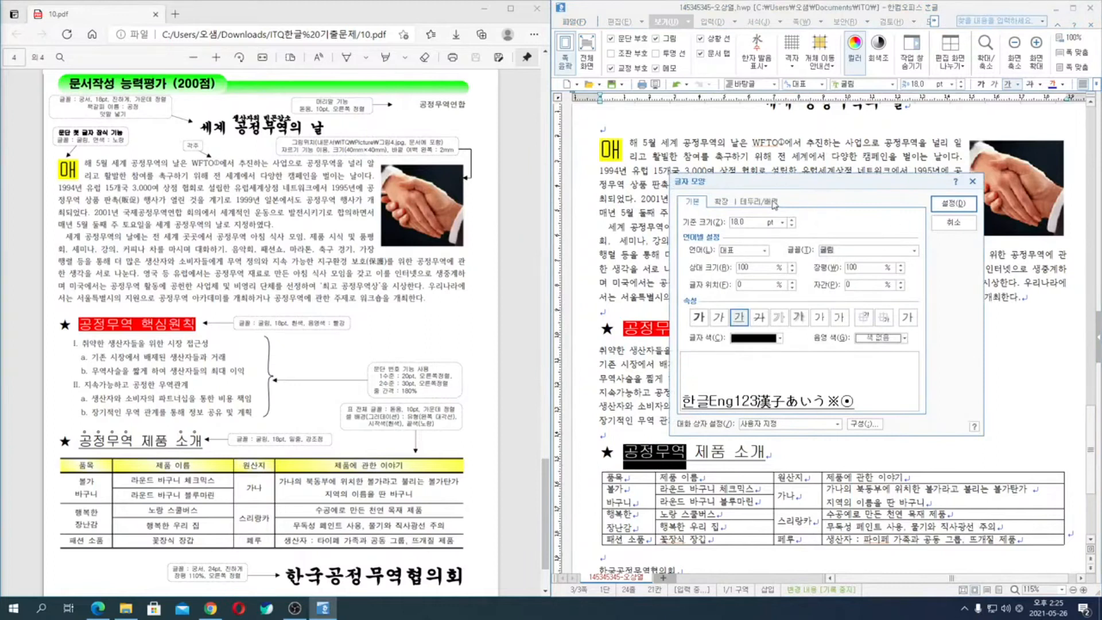
click(724, 202)
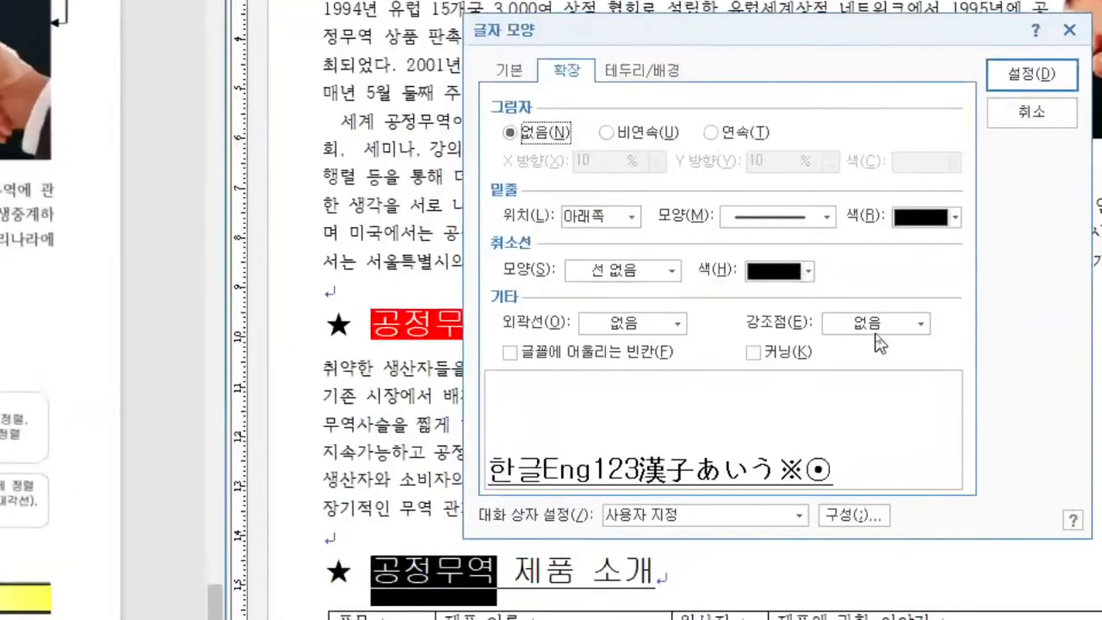
click(877, 335)
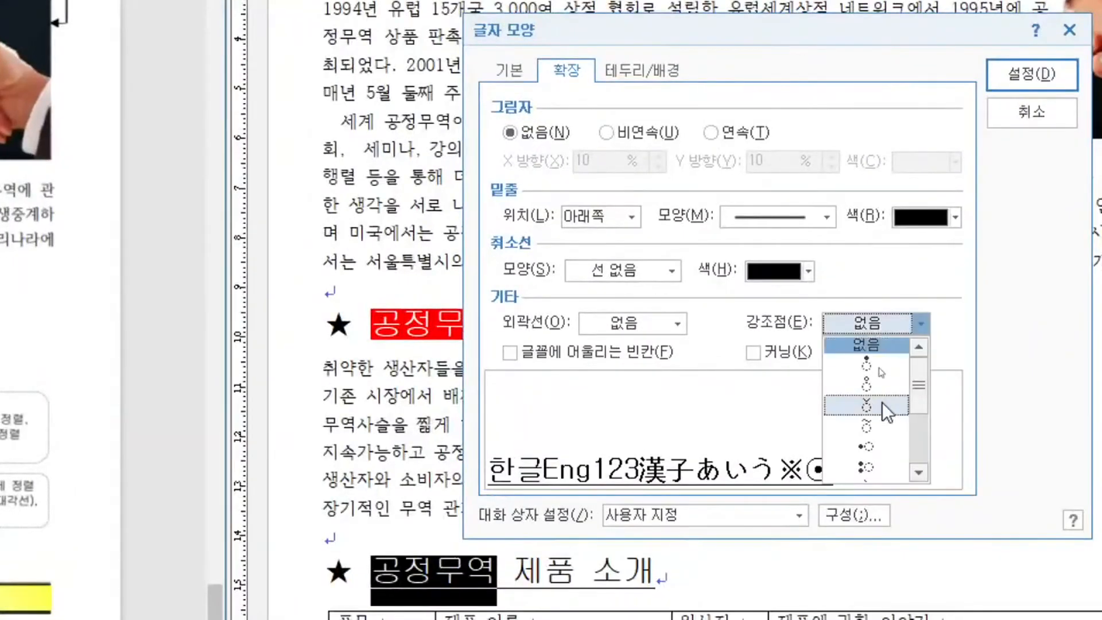
click(877, 387)
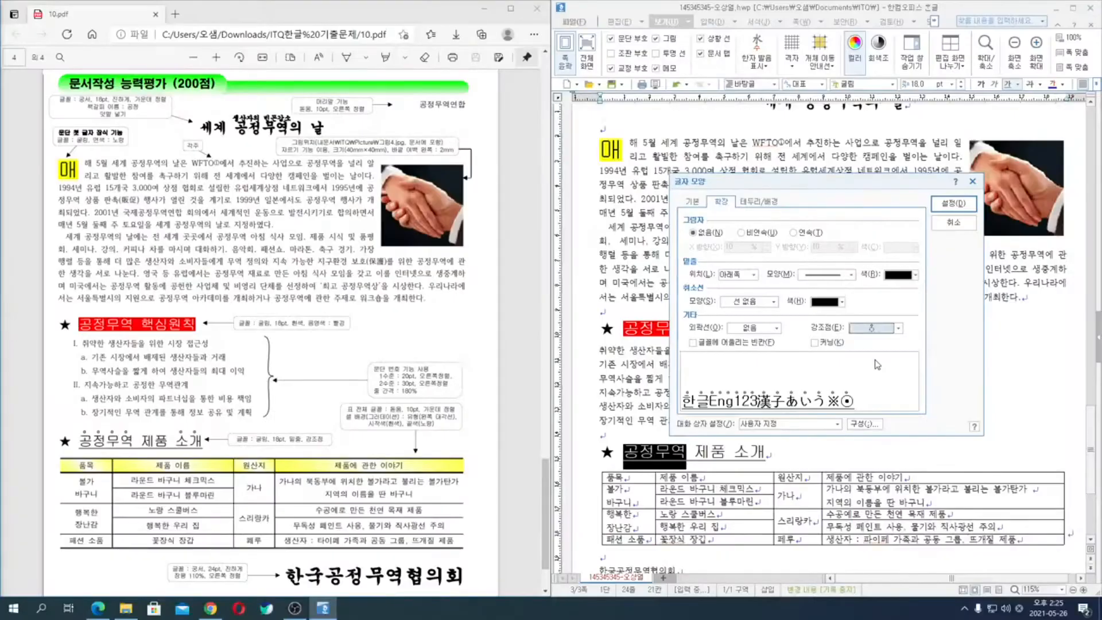
click(953, 203)
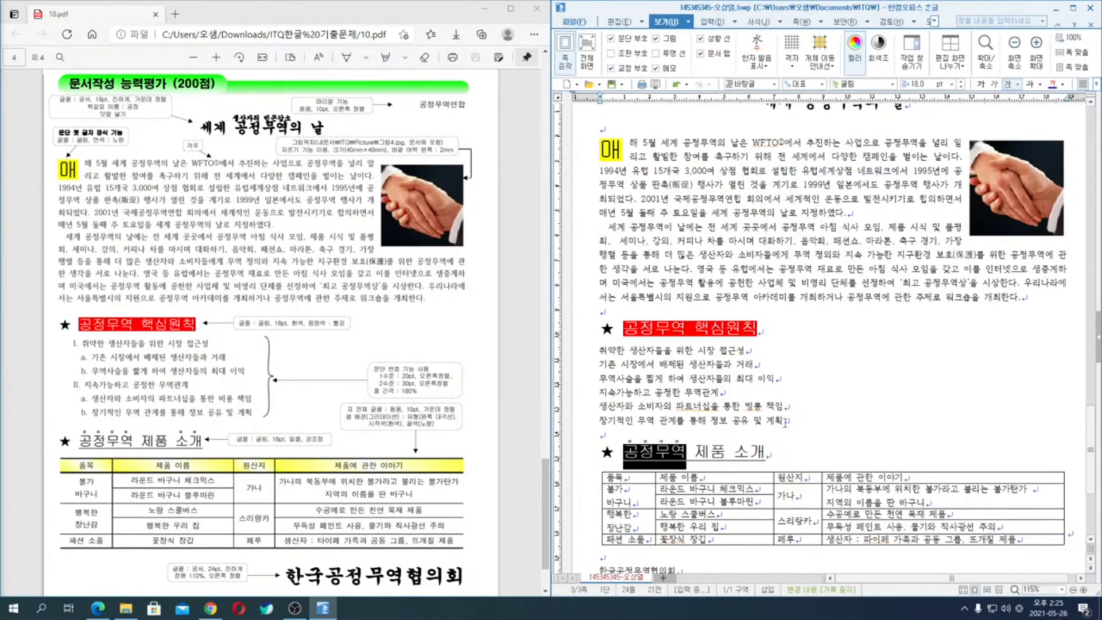
- Add emphasis dots above the word "소개" in the heading "공정무역 제품 소개"
double_click(746, 451)
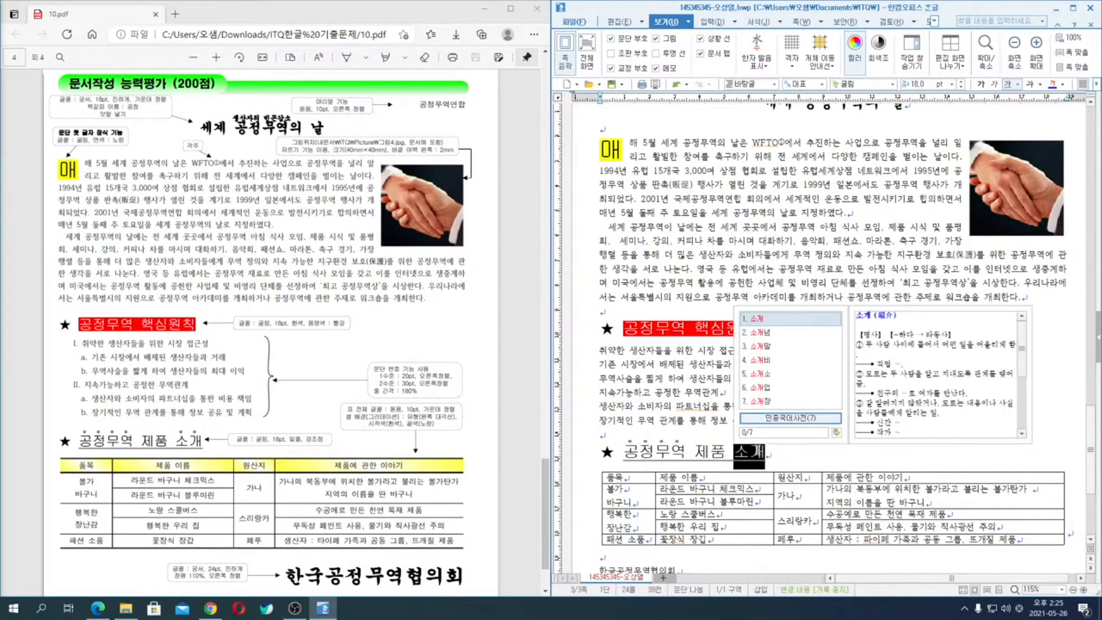
right_click(749, 453)
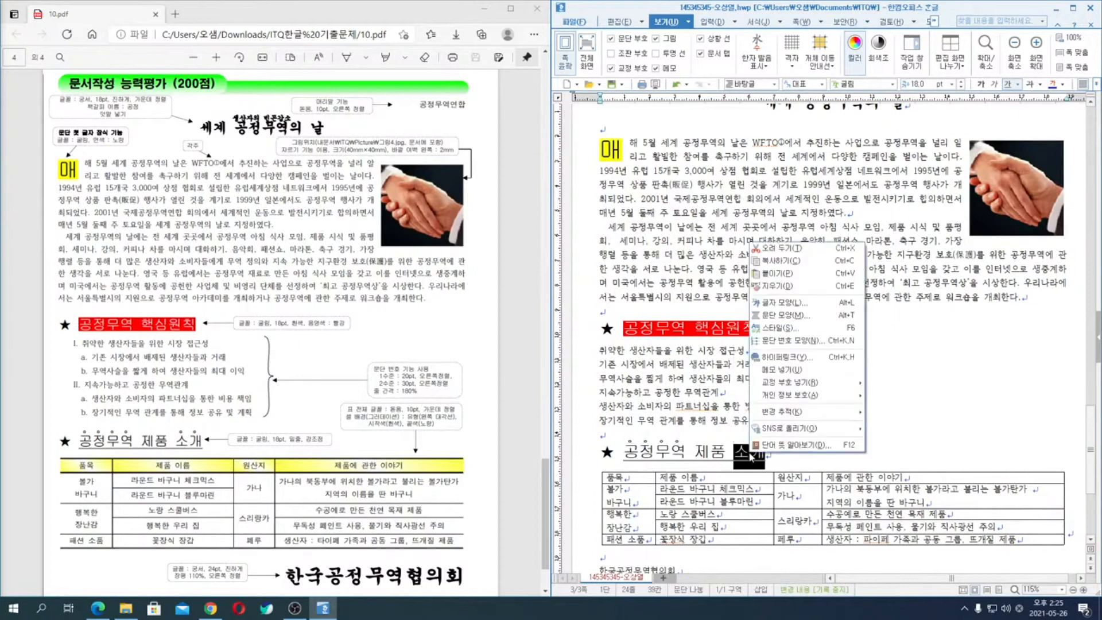
click(798, 303)
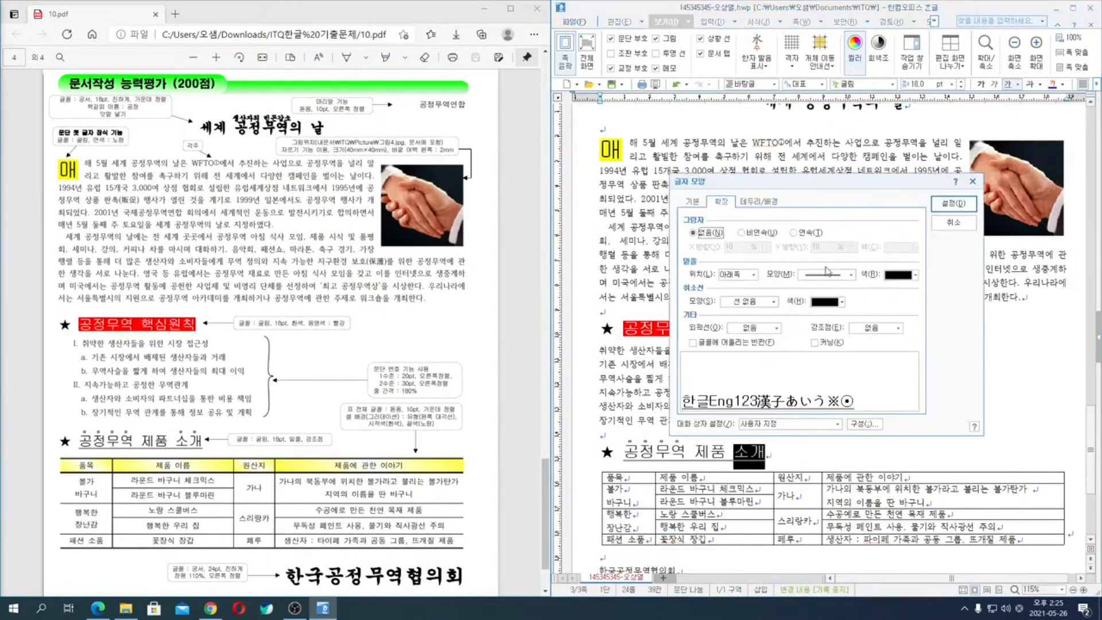
click(879, 328)
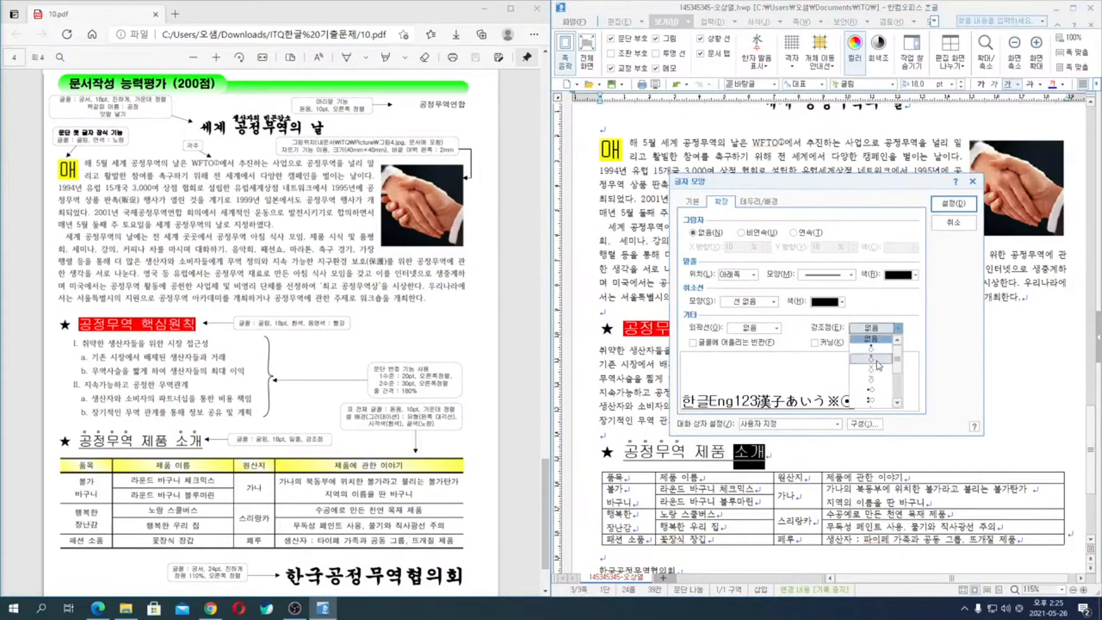
click(873, 349)
click(945, 205)
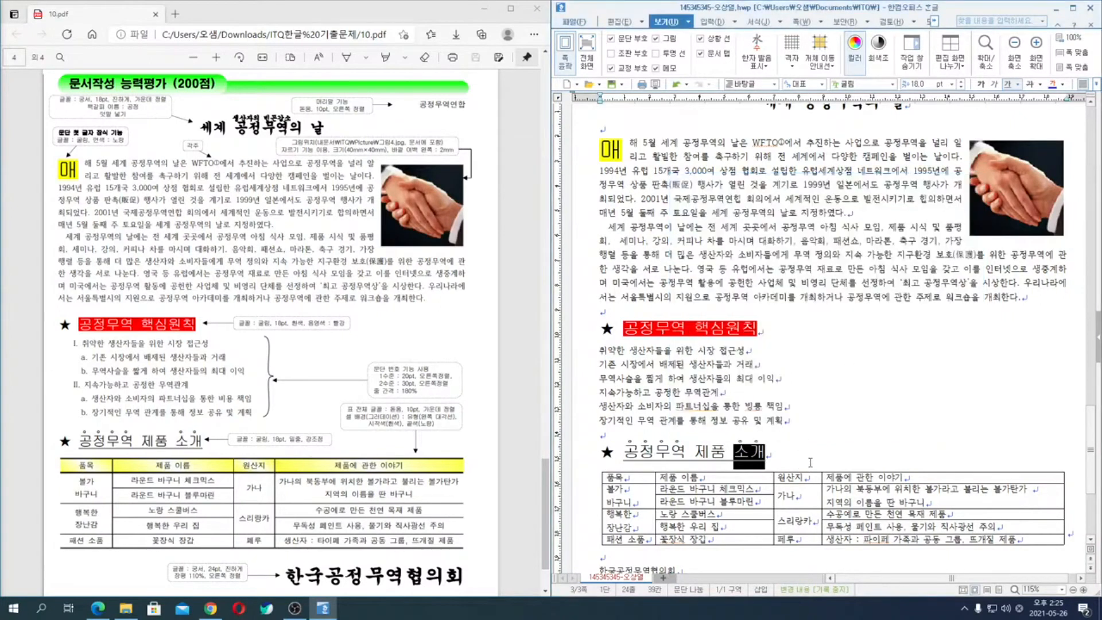
click(815, 442)
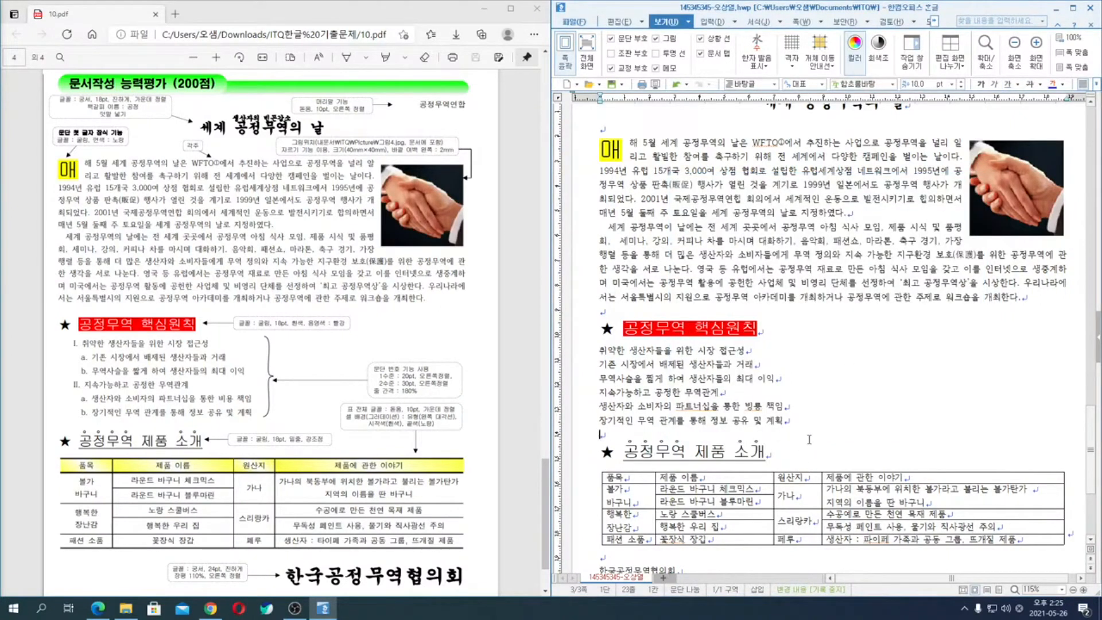
- Customize the 1., 가., 1), 가) paragraph numbering for the six lines under "공정무역 핵심원칙", setting the level 1 number style to I,II,III
drag(599, 351, 796, 425)
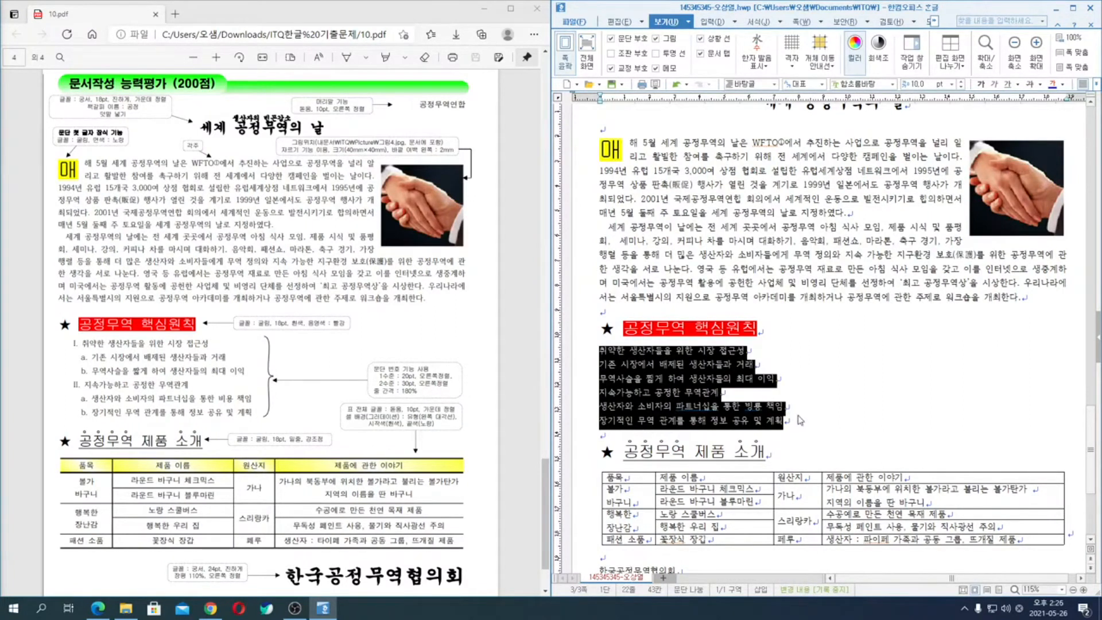
right_click(704, 364)
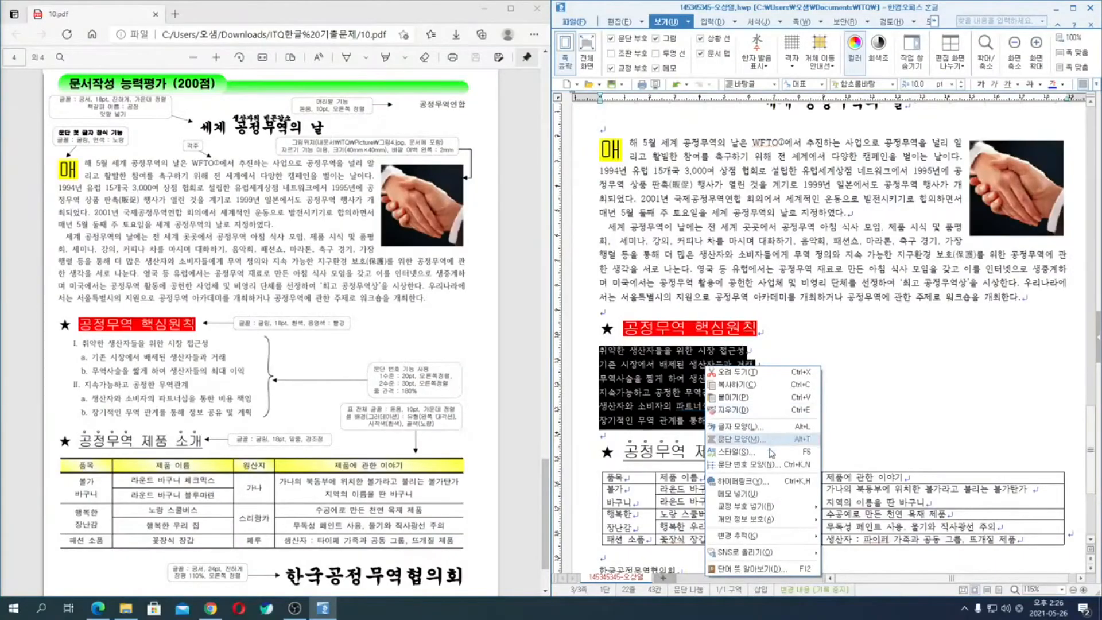
click(767, 468)
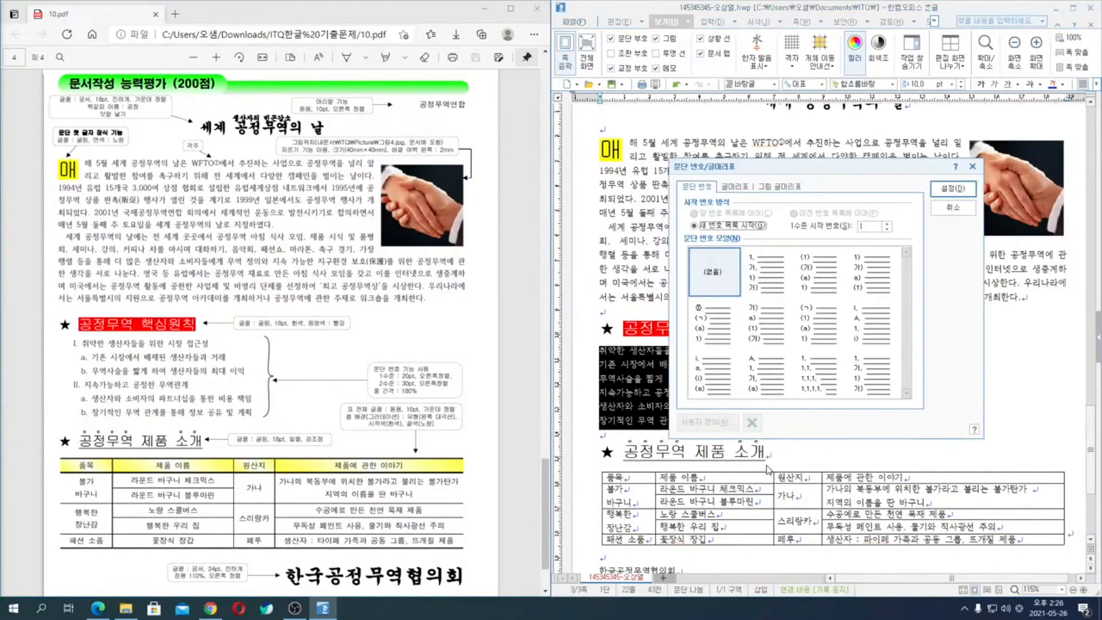
click(767, 269)
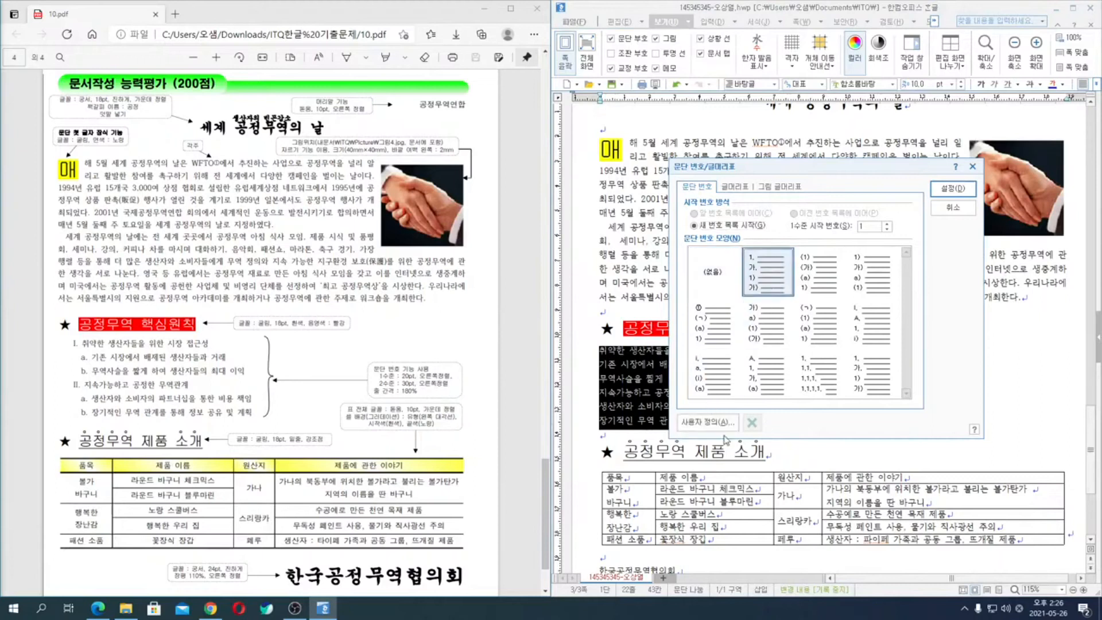
click(719, 429)
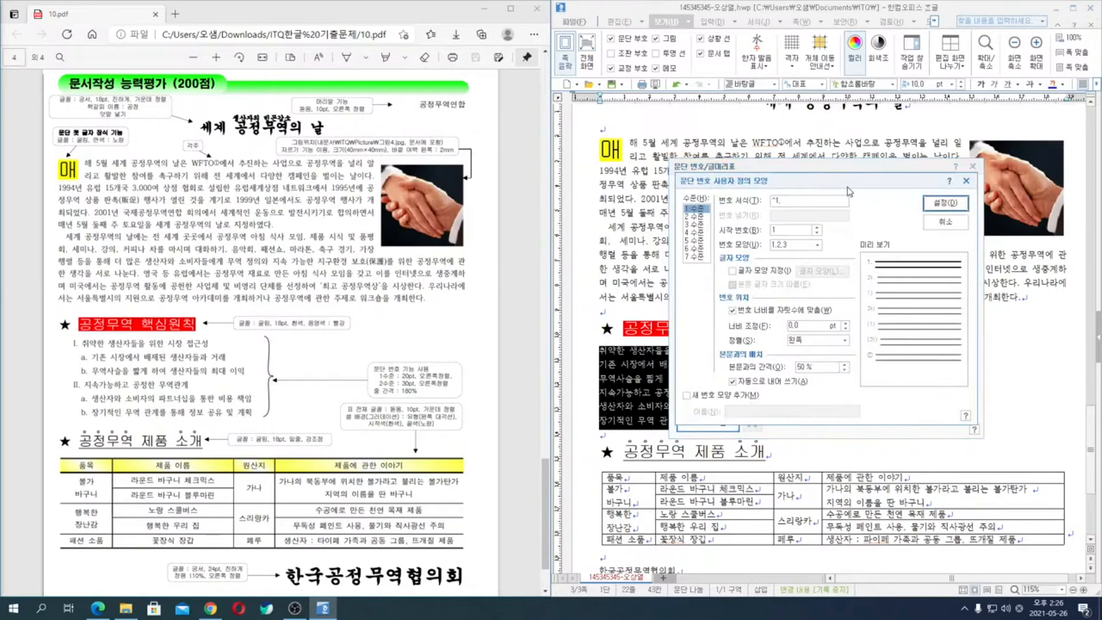
click(817, 247)
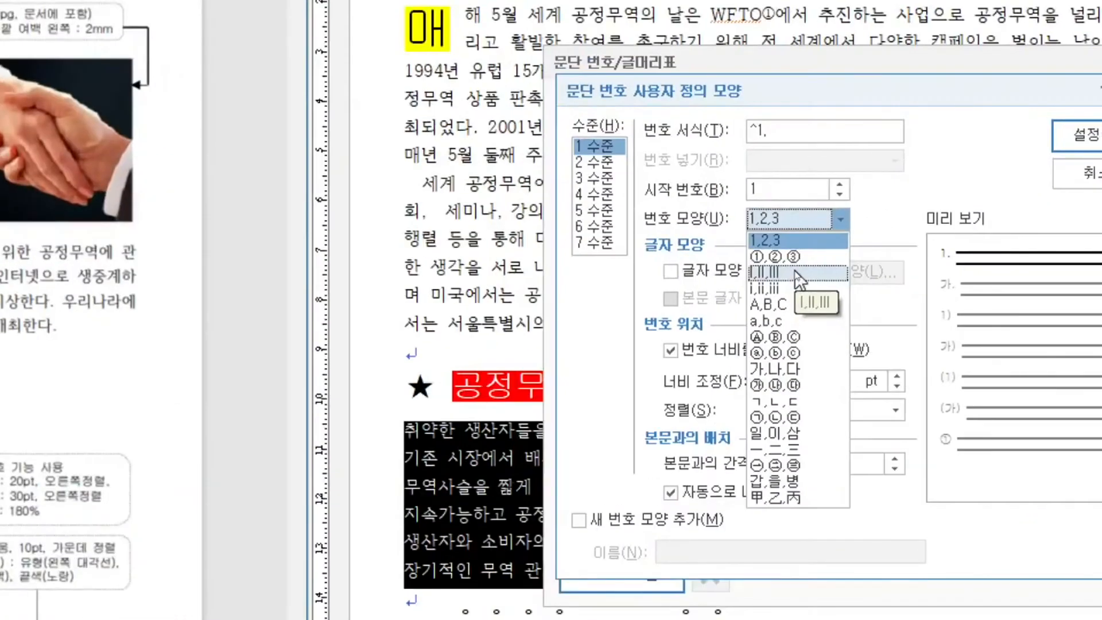
click(798, 273)
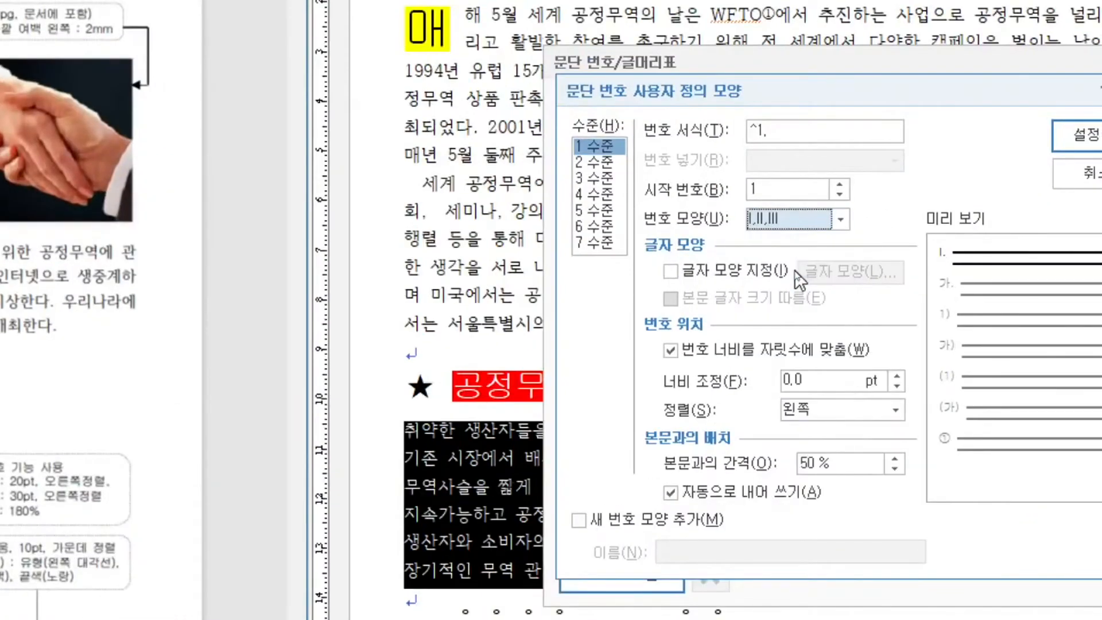
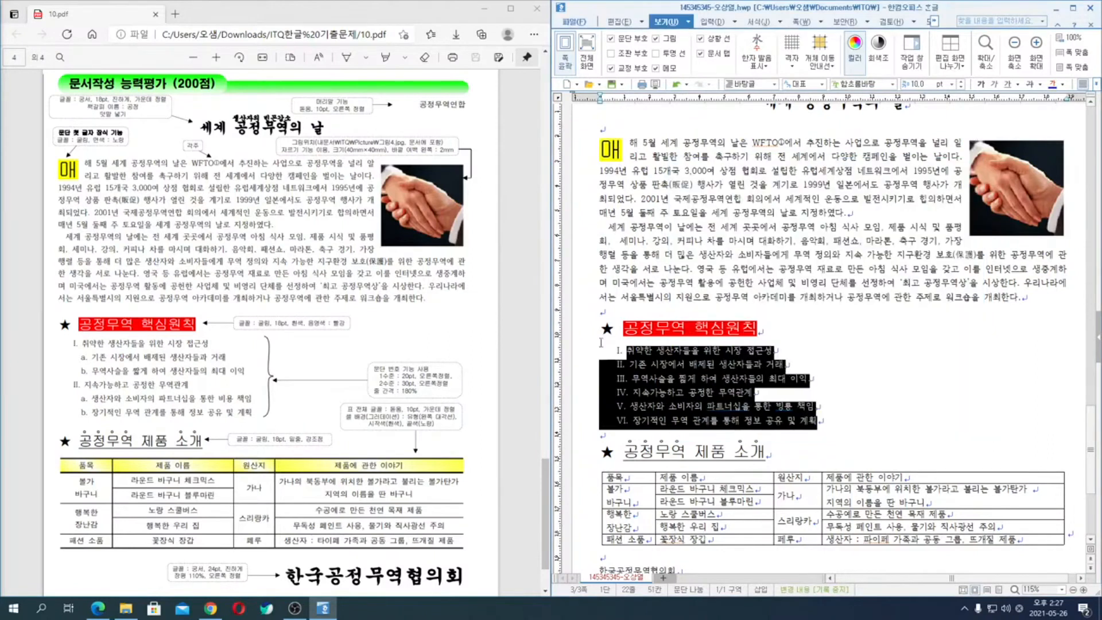
- Demote the second, third, fifth and sixth lines under "공정무역 핵심원칙" to numbering level 2
click(609, 365)
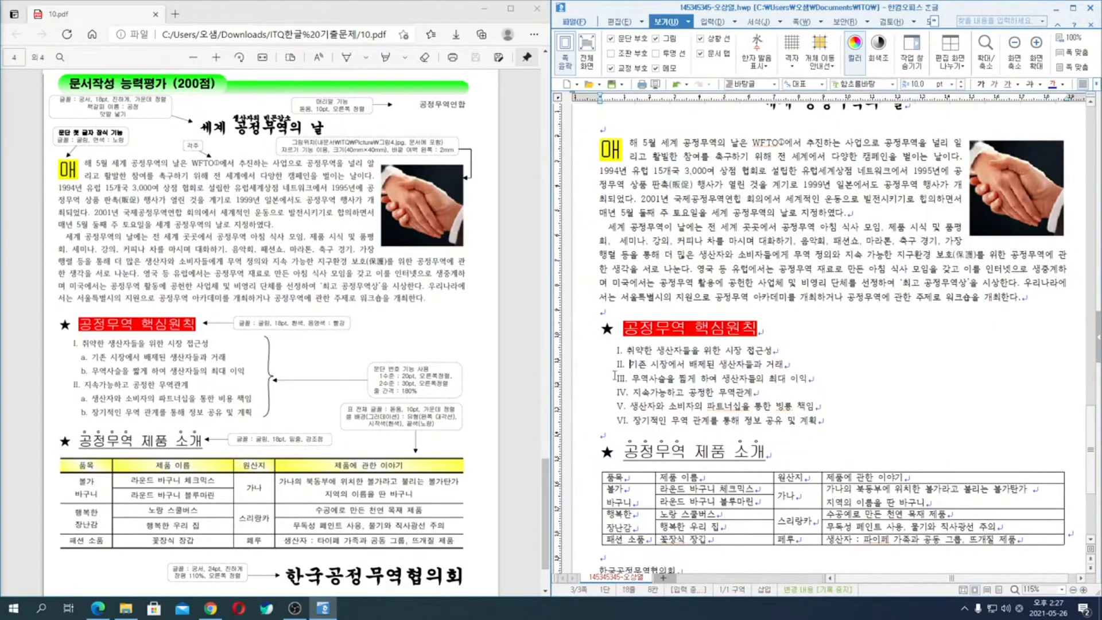
drag(629, 364, 659, 379)
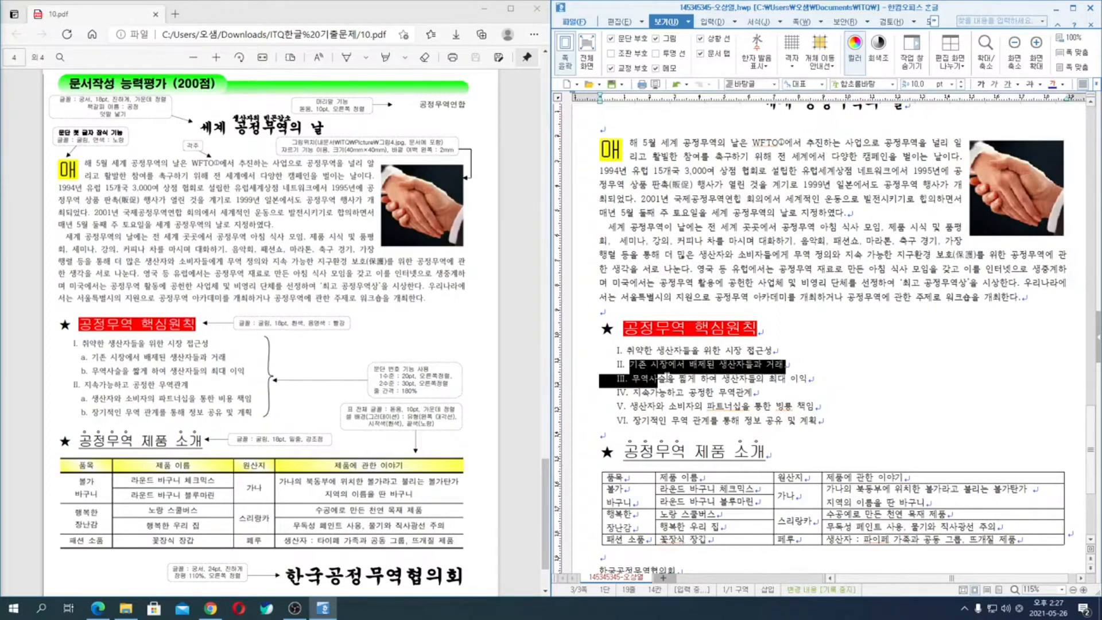
key(ctrl+KP_Add)
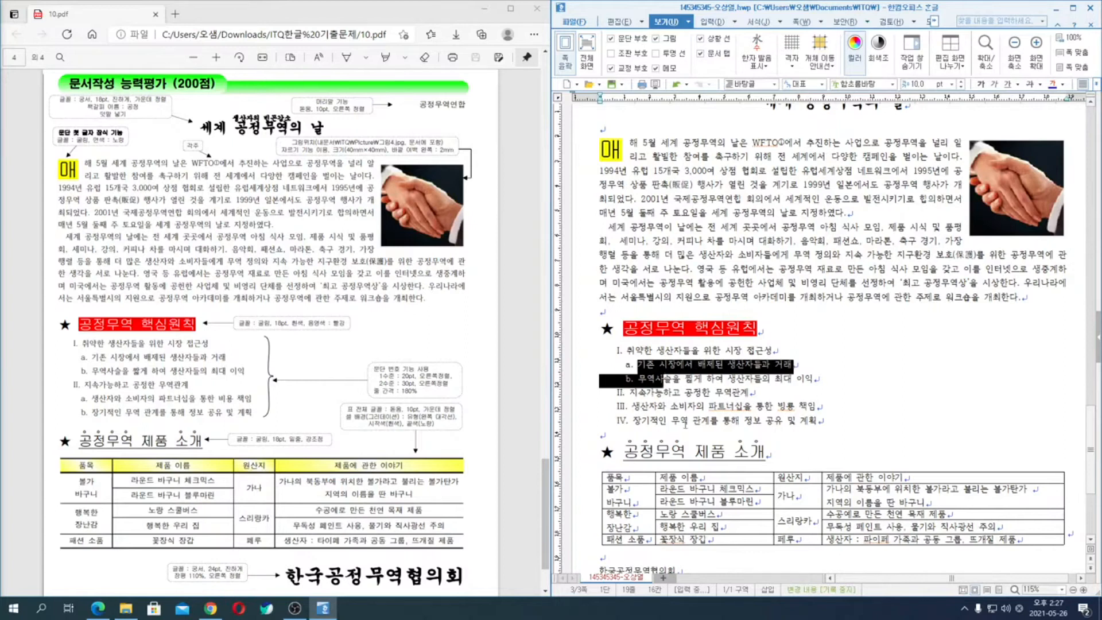
click(615, 406)
drag(615, 406, 677, 424)
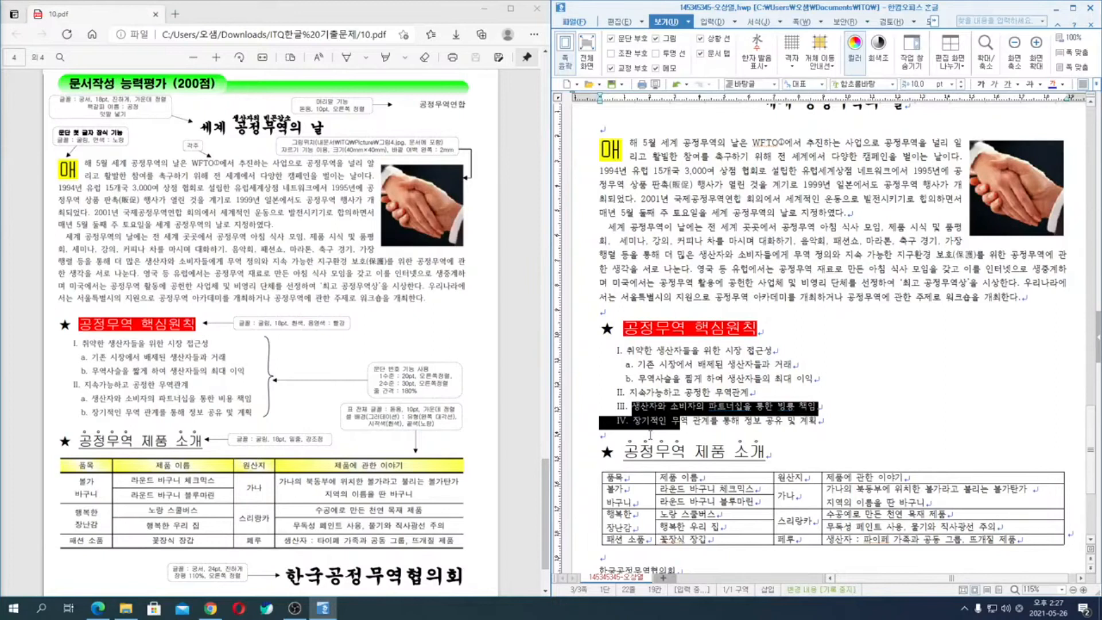
key(ctrl+KP_Add)
click(703, 361)
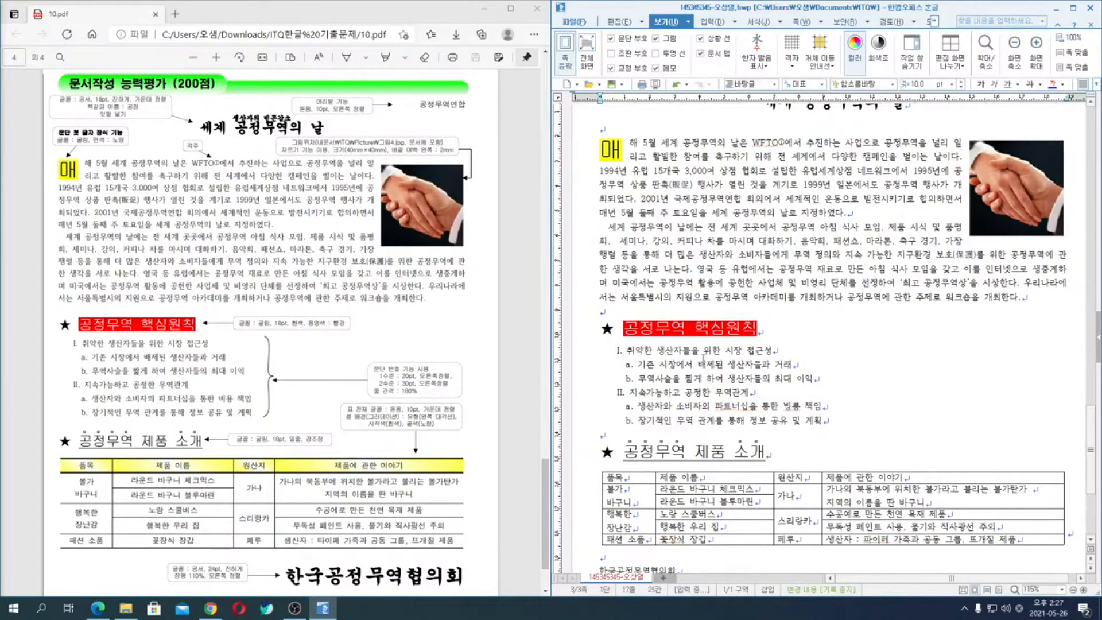
- Add filler text after "기존 시장에서 배제된 생산자들과 거래" to test how wrapped lines indent, and delete that text again
click(810, 365)
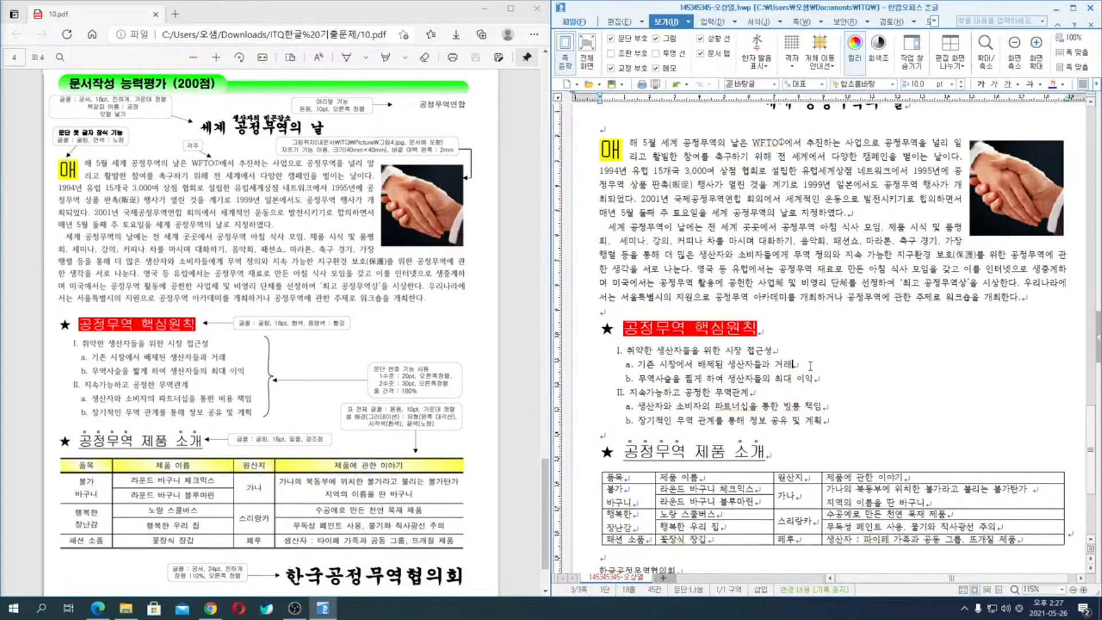
text(dsalfj asd;klfjlsdfjdk;sa jlak;sdfj l;sadfjldsjafllk 넌마ㅎ ㅣ;ㅁ어링 ㄴ머링ㄴ머ㅣㅏ링ㄴ미러이나럼)
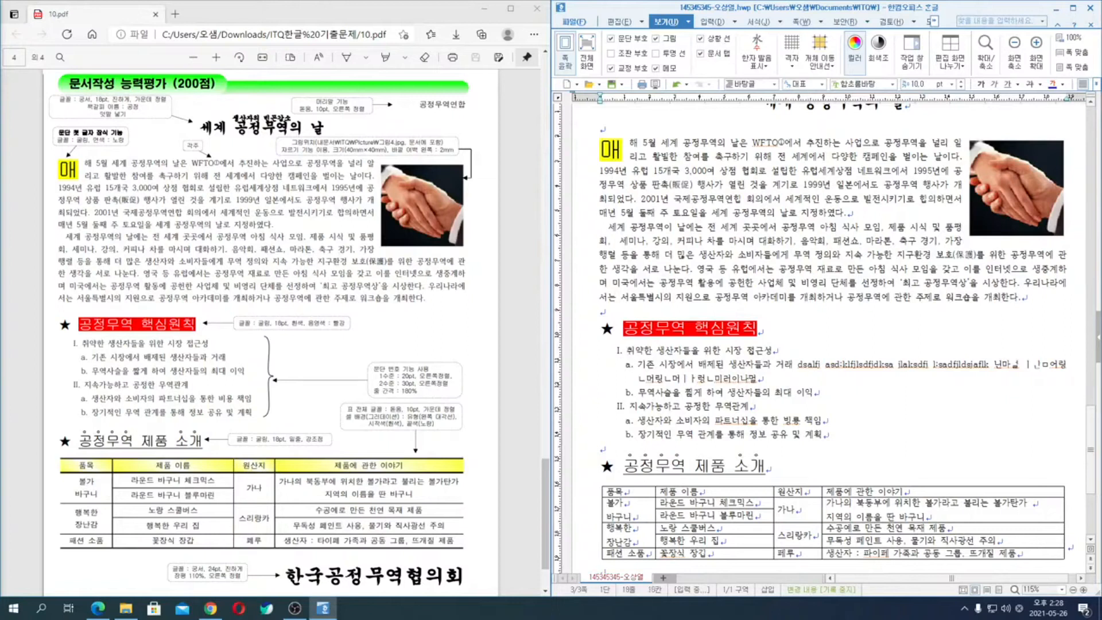
click(638, 379)
text(ㄴㅁ이러밍ㄴ ㅏ ㅓ리ㅣ어링ㄴ머ㅣ낳 ㅁ니;아러 ldsal;jfladsl;fl l;sadkl;fi a;sdl;kif ldsajfl;jdasl;fjlasd)
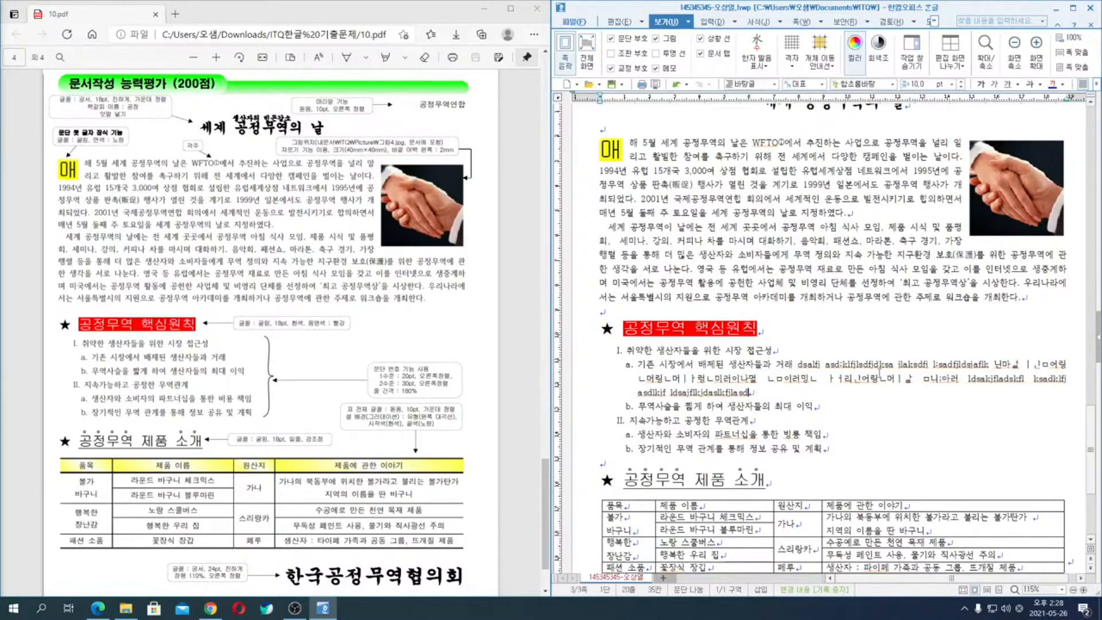
drag(793, 365, 801, 393)
key(Delete)
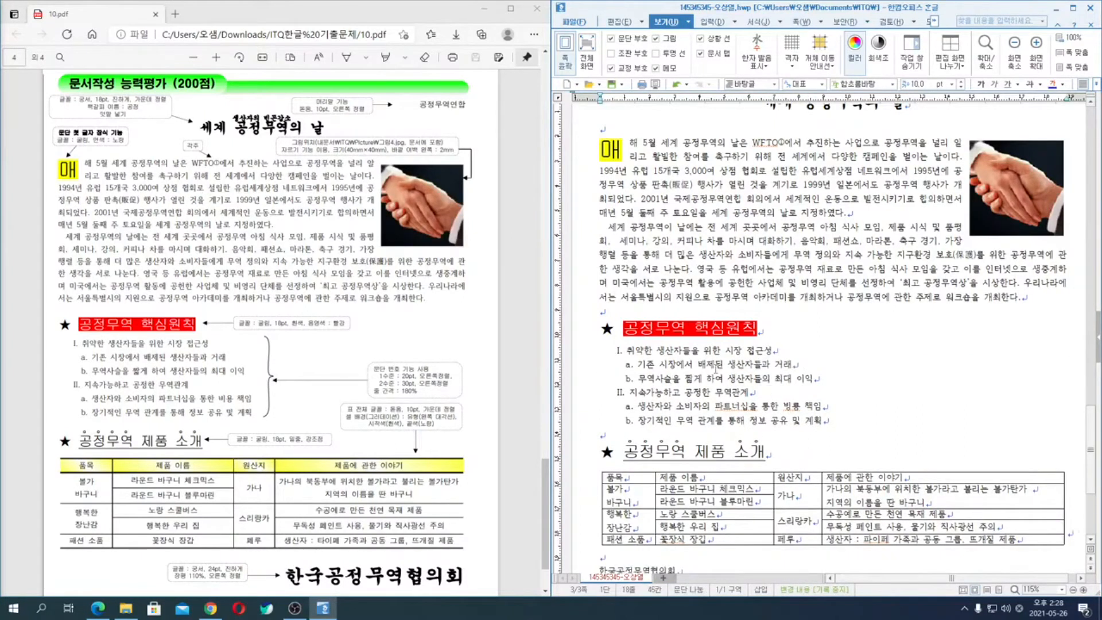
- Clear the numbering from the six lines under "공정무역 핵심원칙" by applying the 바탕글 style
drag(571, 352, 571, 428)
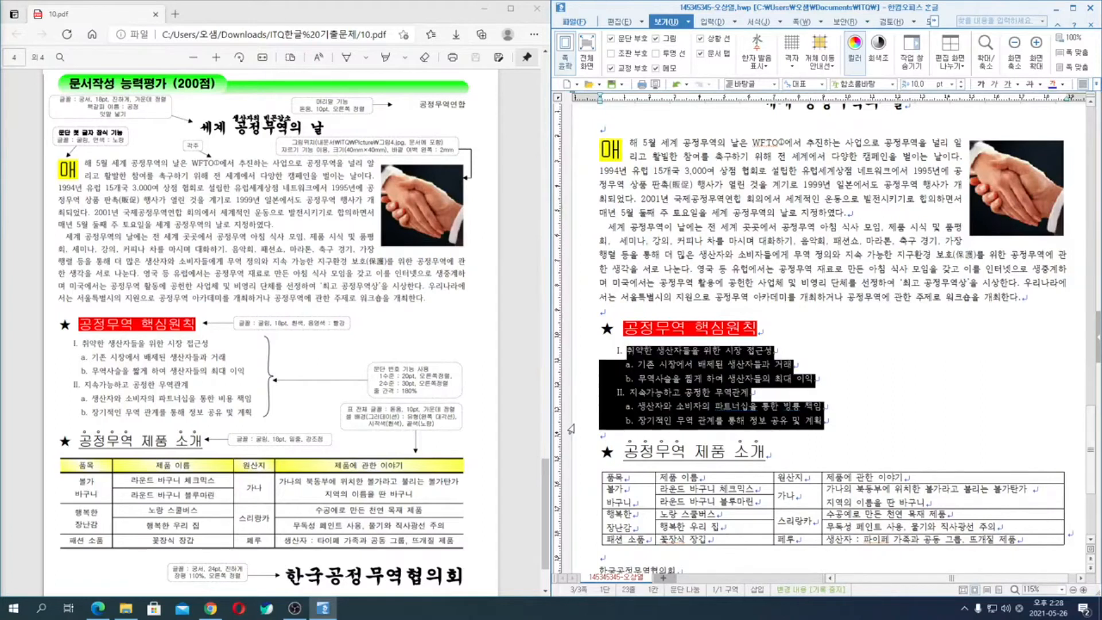
click(775, 84)
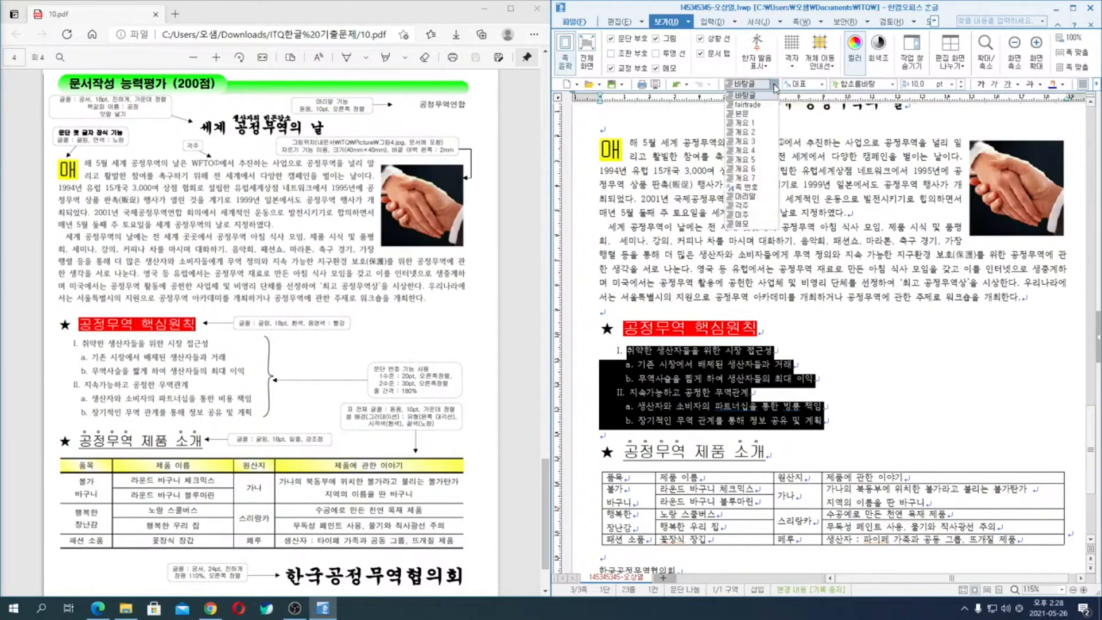
click(746, 98)
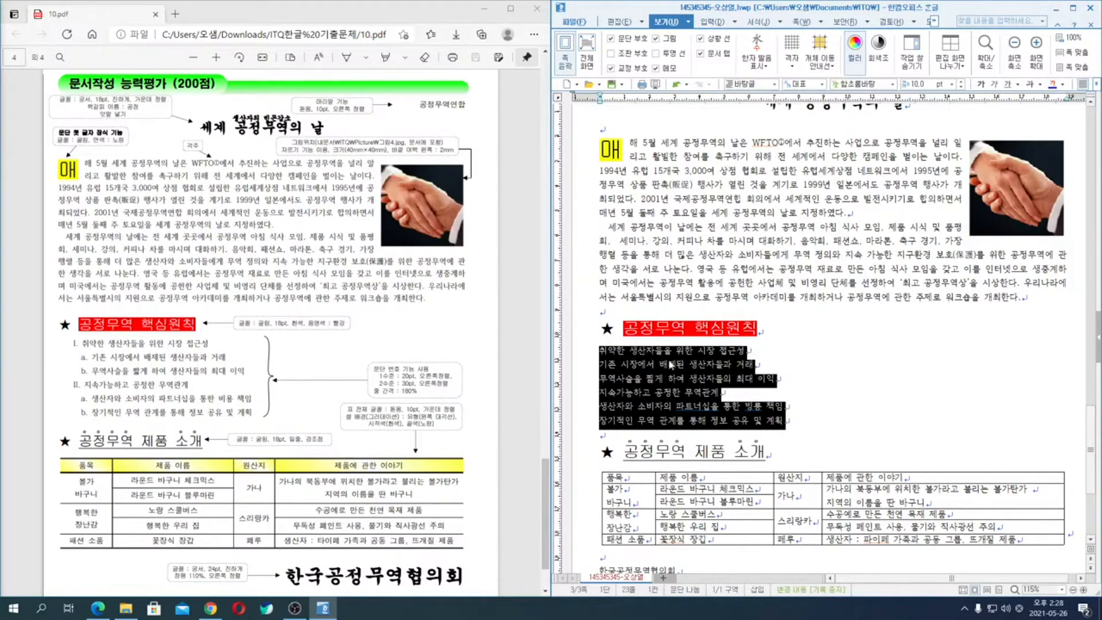
- Customize the 1., 가., 1), 가) paragraph numbering for the six lines, setting level 1 to I,II,III with a 20 pt width adjustment
right_click(679, 372)
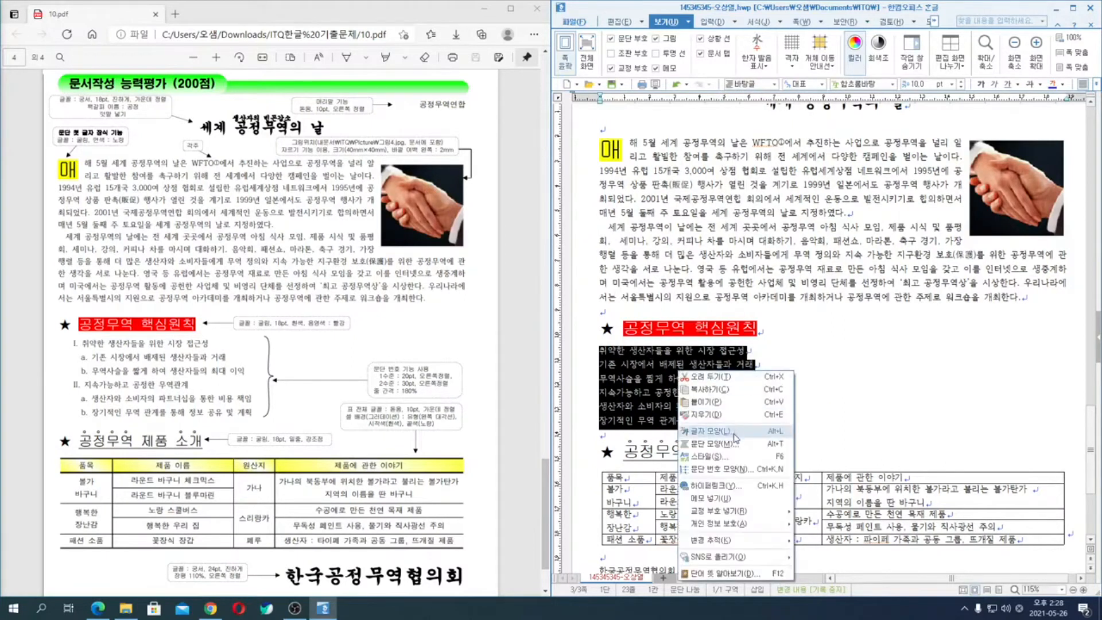
click(721, 469)
click(763, 268)
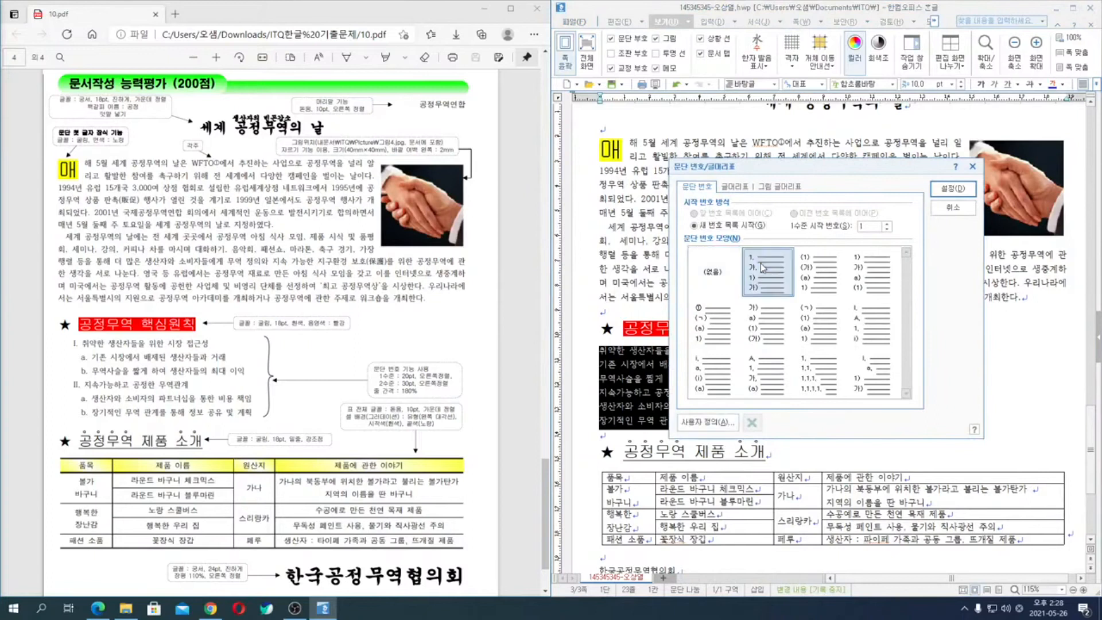
click(715, 423)
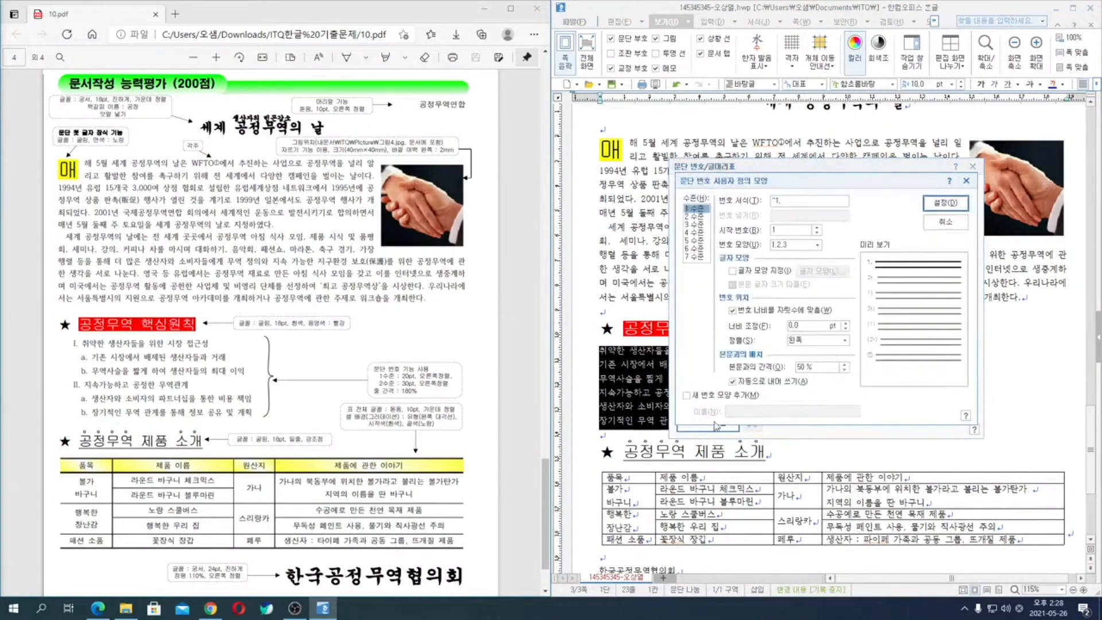
click(804, 245)
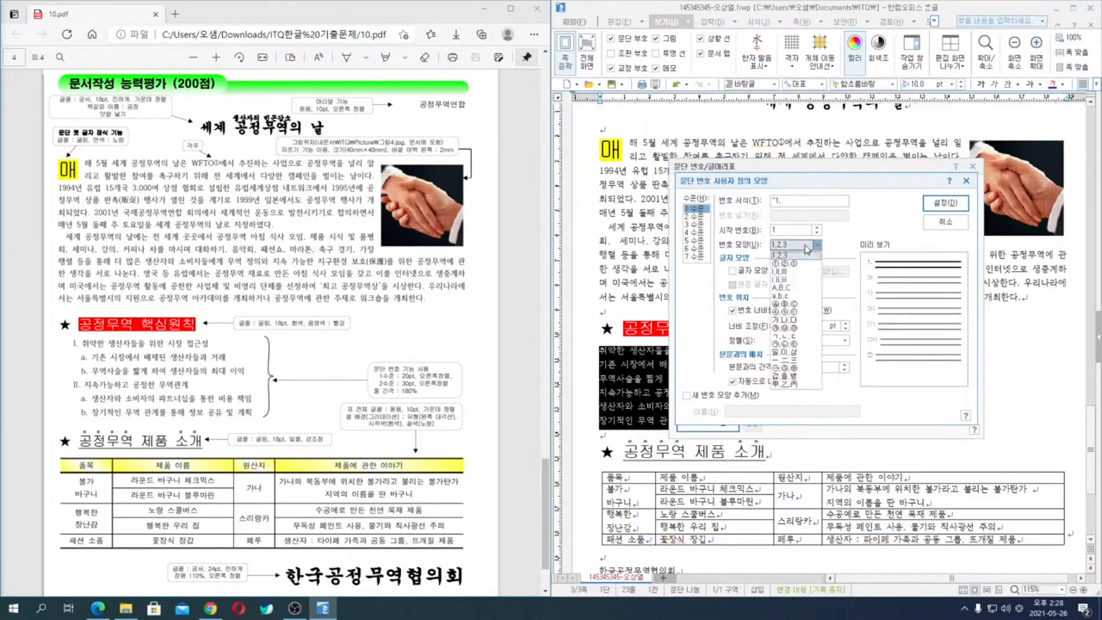
click(791, 271)
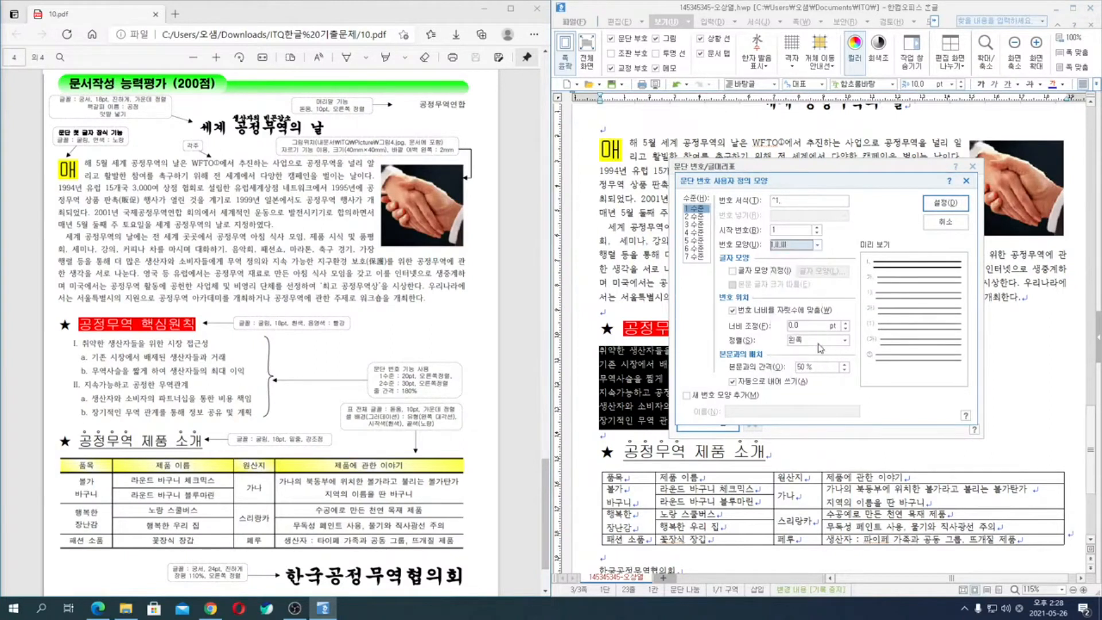
click(809, 326)
text(20)
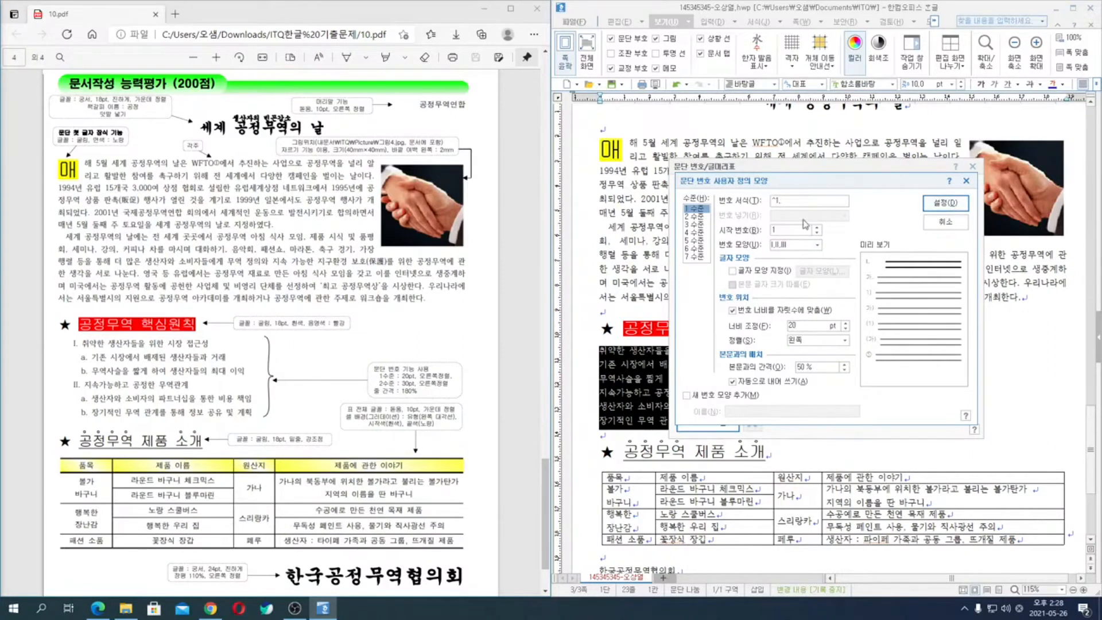
- Set level 2 of the custom numbering to a,b,c with left alignment (왼쪽) and apply the numbering to the six lines
click(695, 217)
click(791, 246)
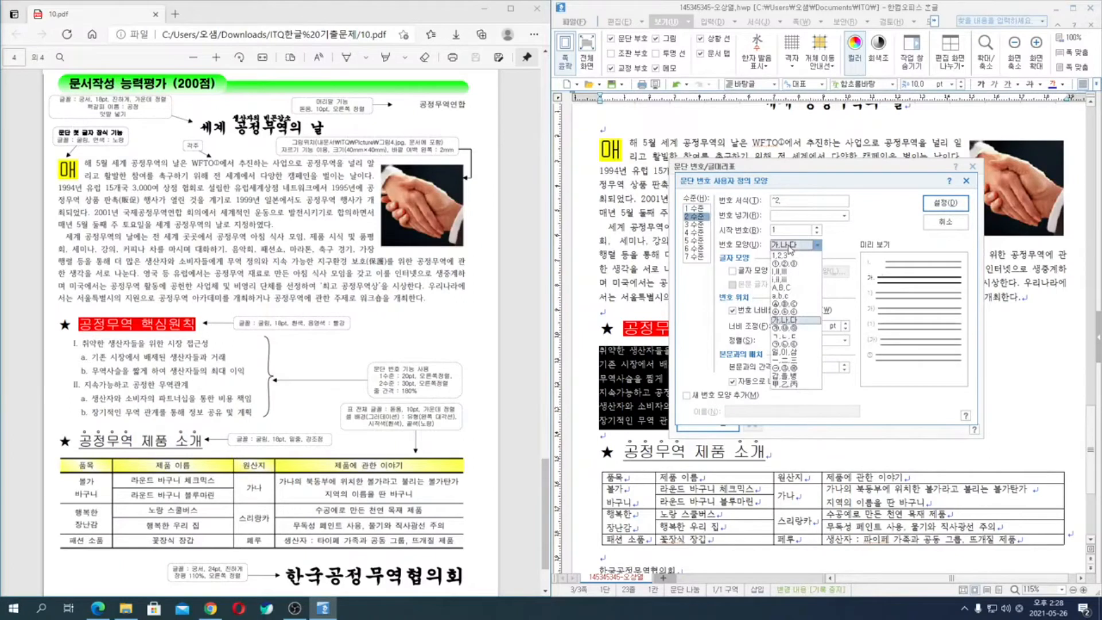
click(791, 297)
click(806, 341)
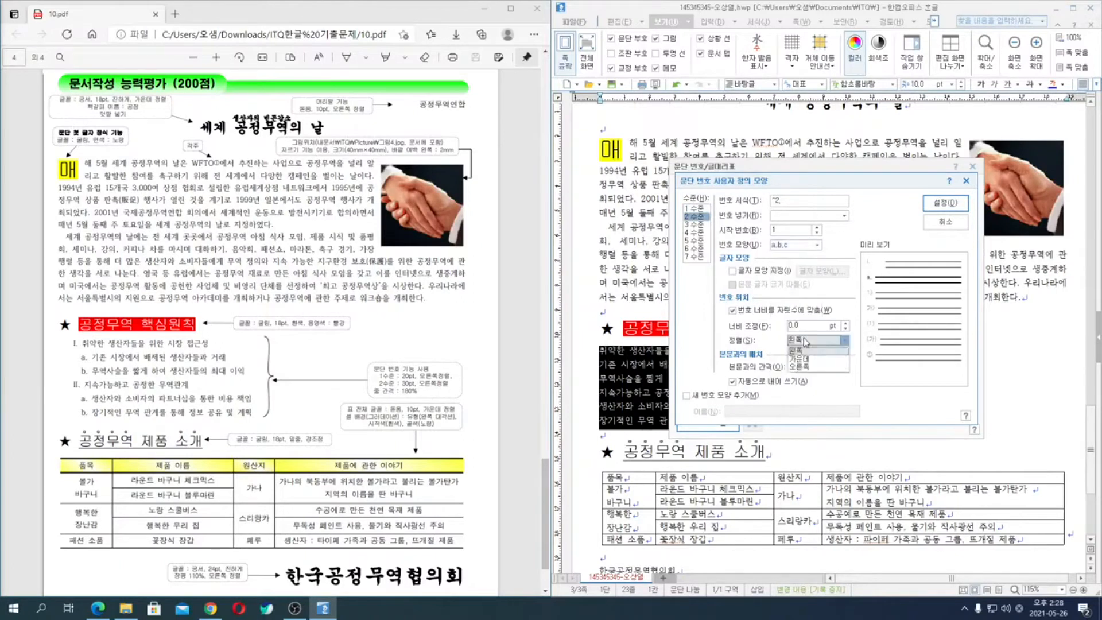
click(808, 366)
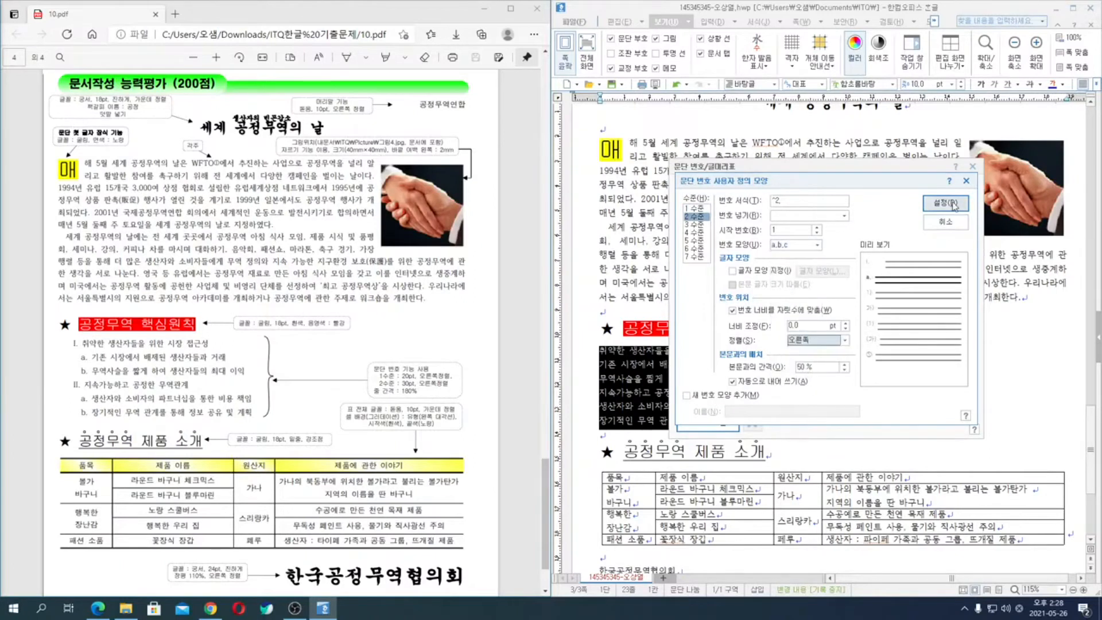
click(816, 341)
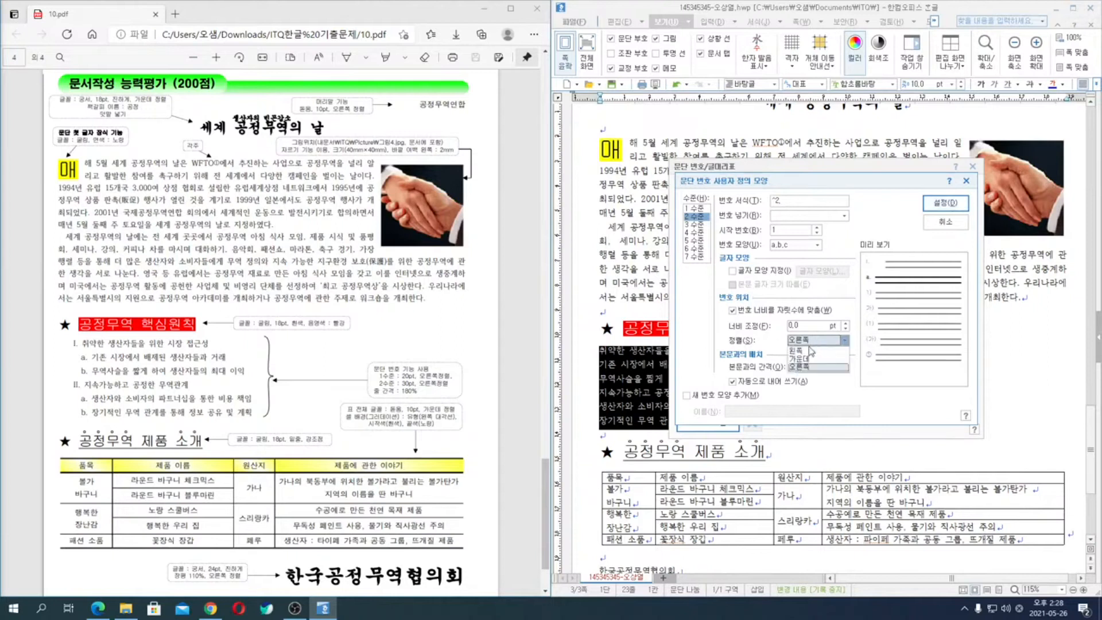
click(803, 351)
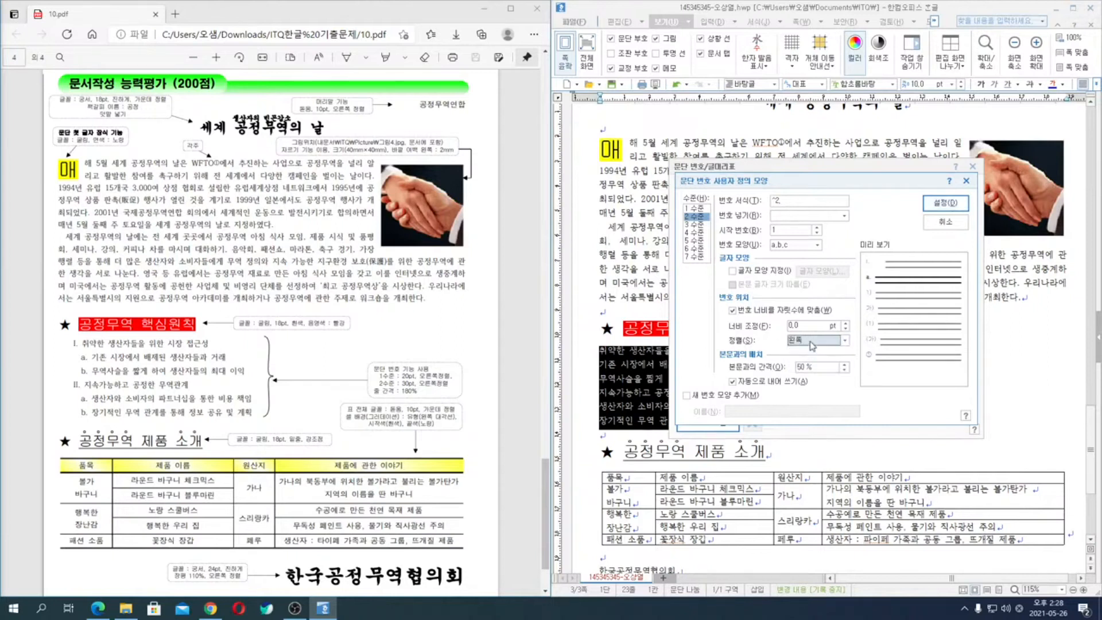
click(946, 205)
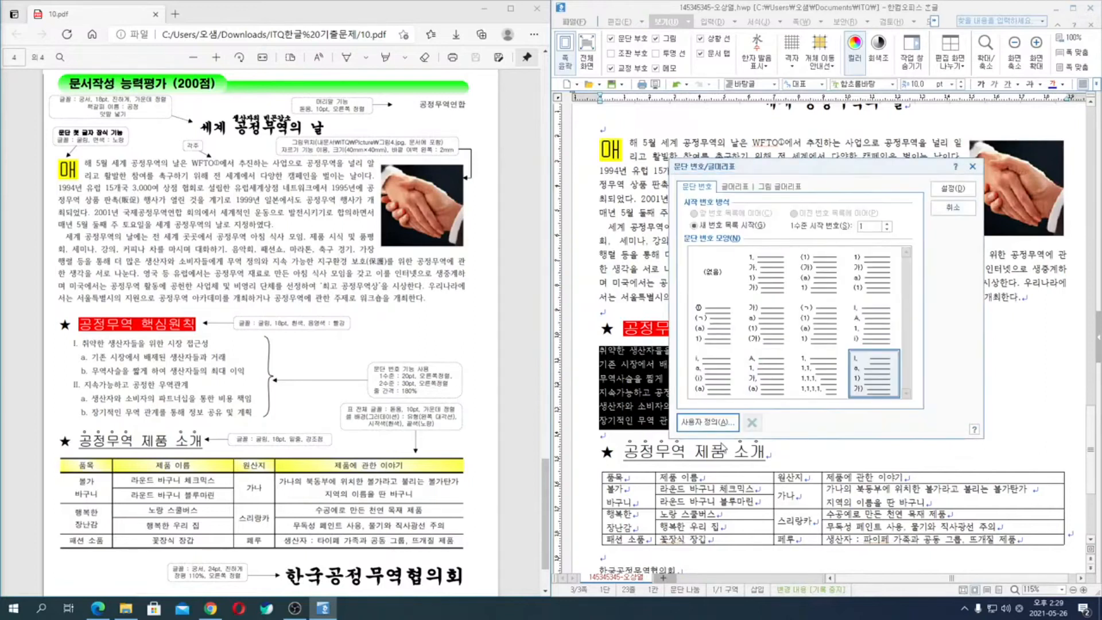
click(953, 188)
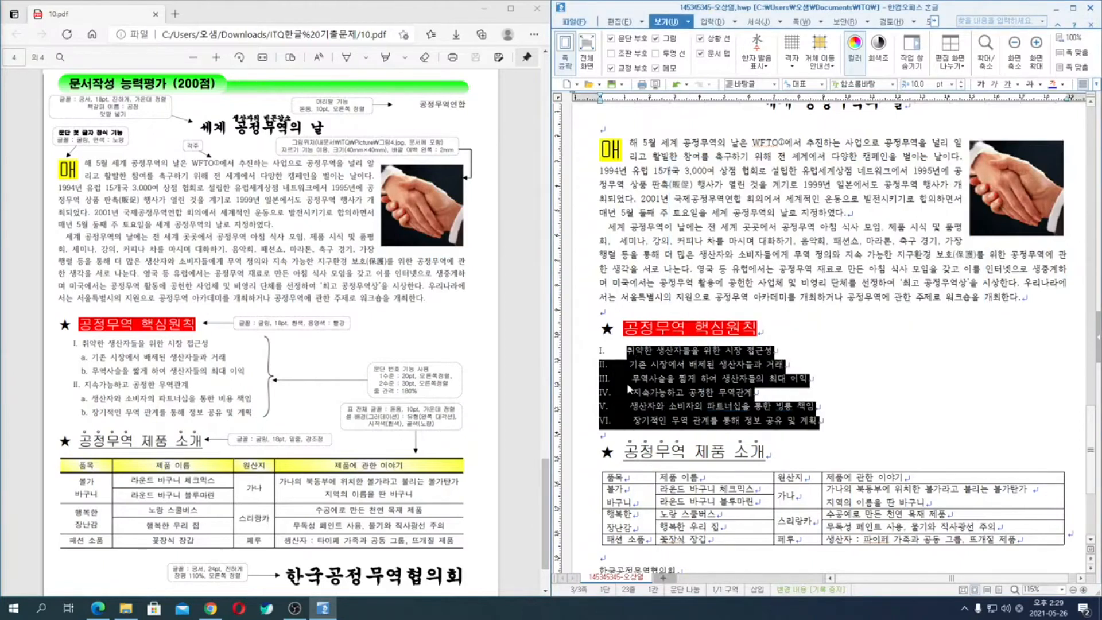
- Set the level 2 width adjustment of the six lines' custom numbering to 30 pt and apply it
right_click(643, 357)
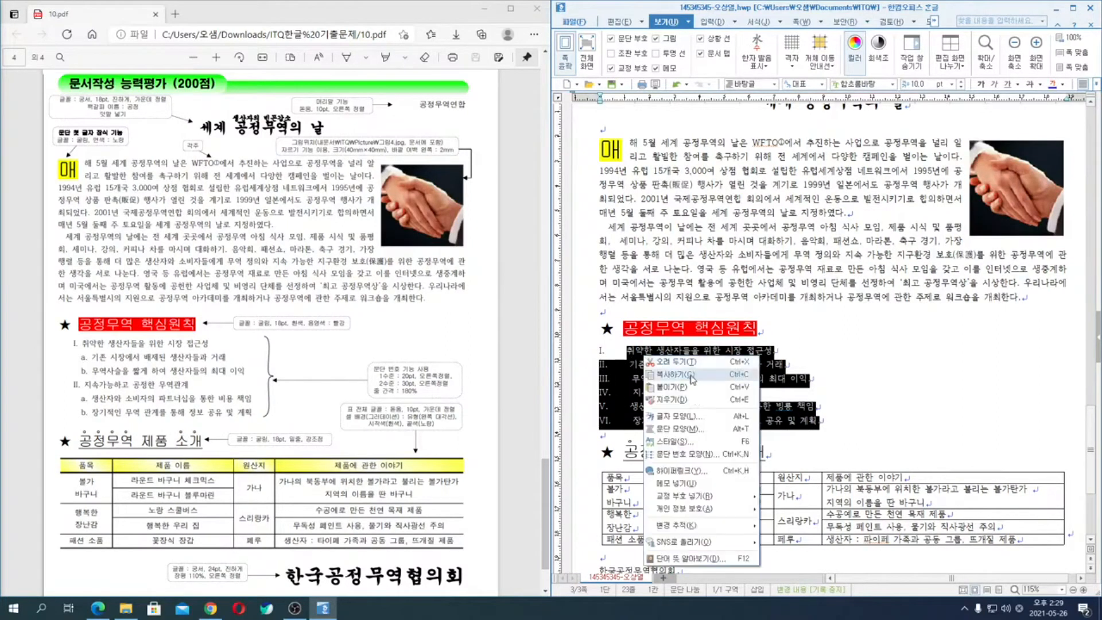
click(690, 457)
click(709, 423)
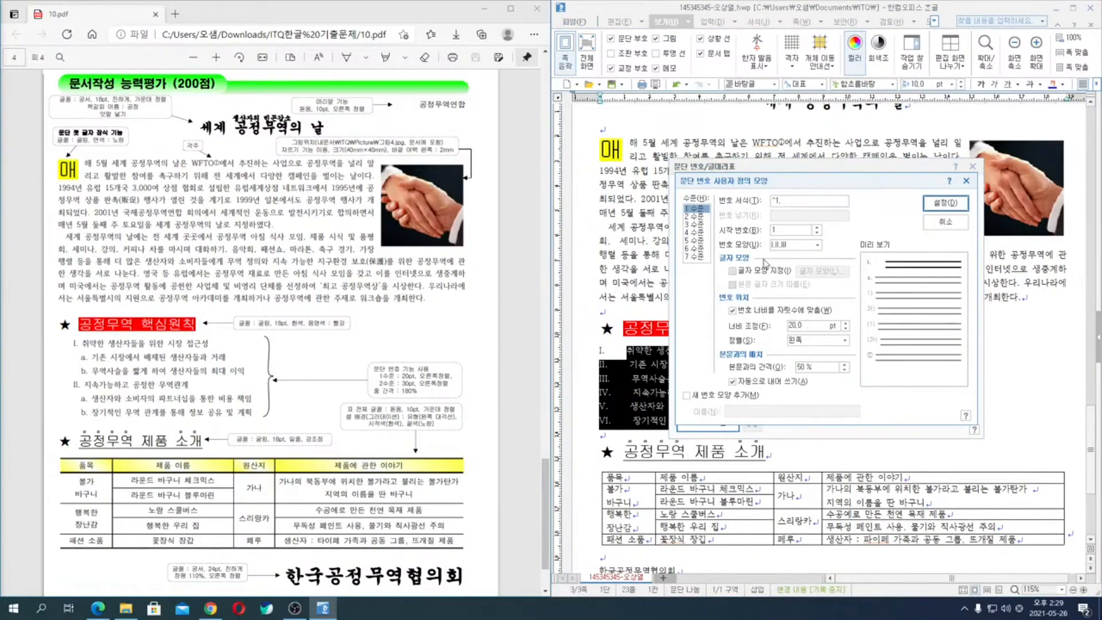
click(698, 218)
click(799, 325)
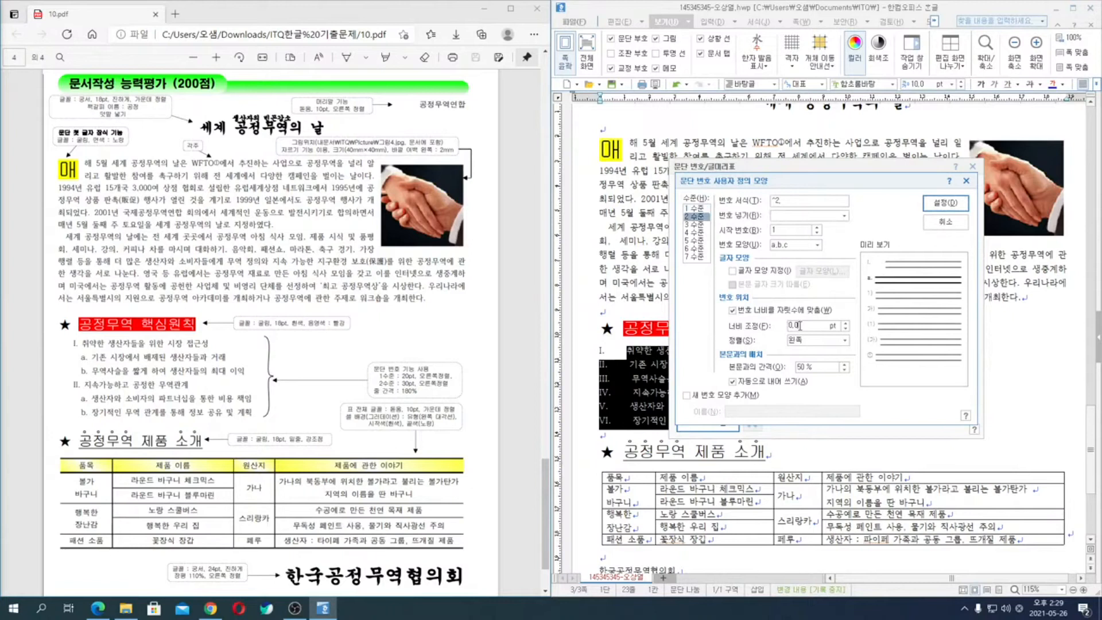
text(30)
click(946, 201)
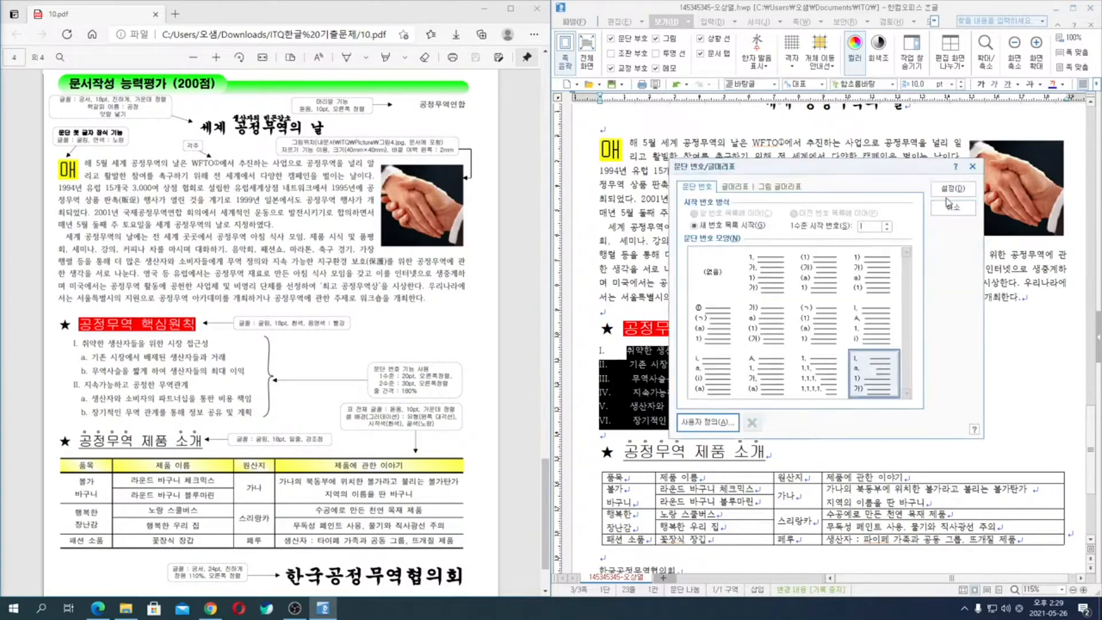
click(956, 189)
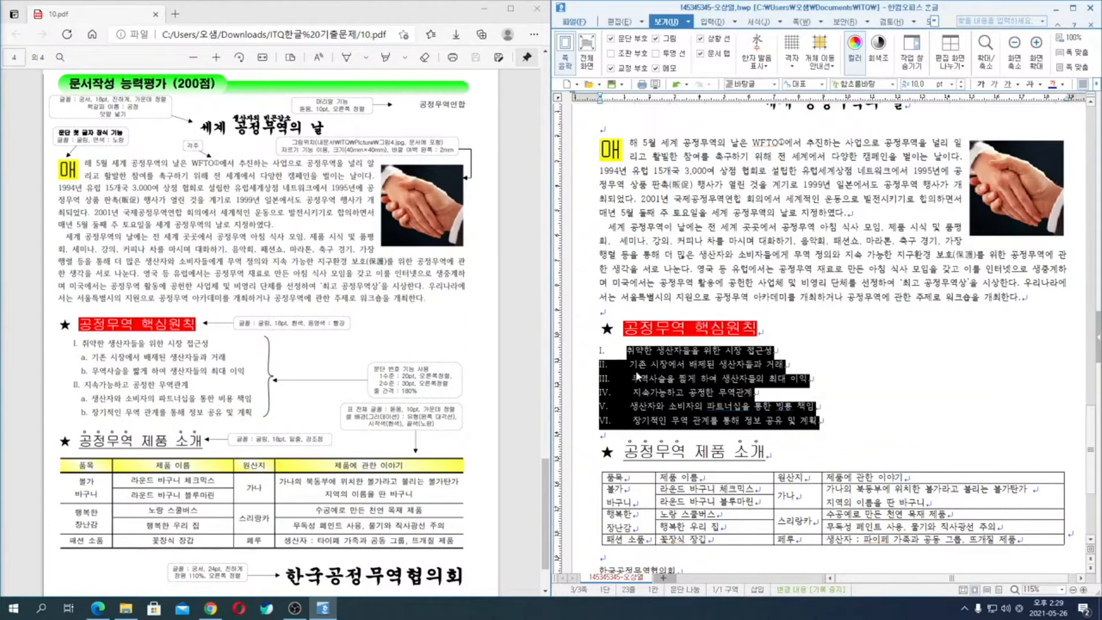
- Move the second and third lines, and the fifth and sixth lines, of the re-applied numbering down to level 2
click(611, 364)
drag(608, 365, 676, 375)
key(ctrl+KP_Add)
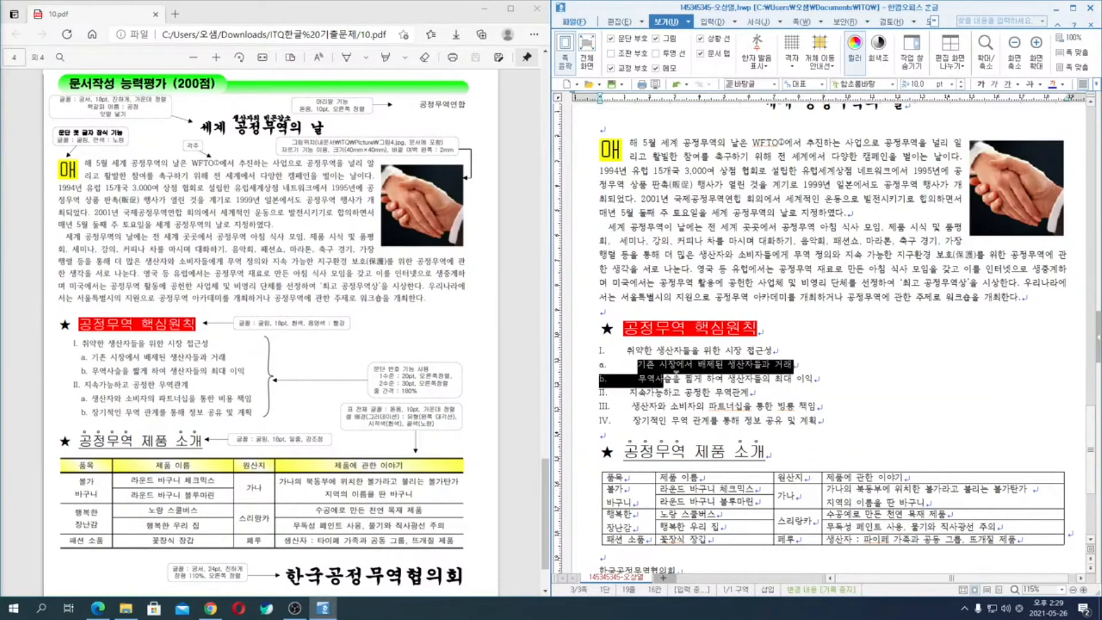
drag(623, 397, 644, 421)
key(ctrl+KP_Add)
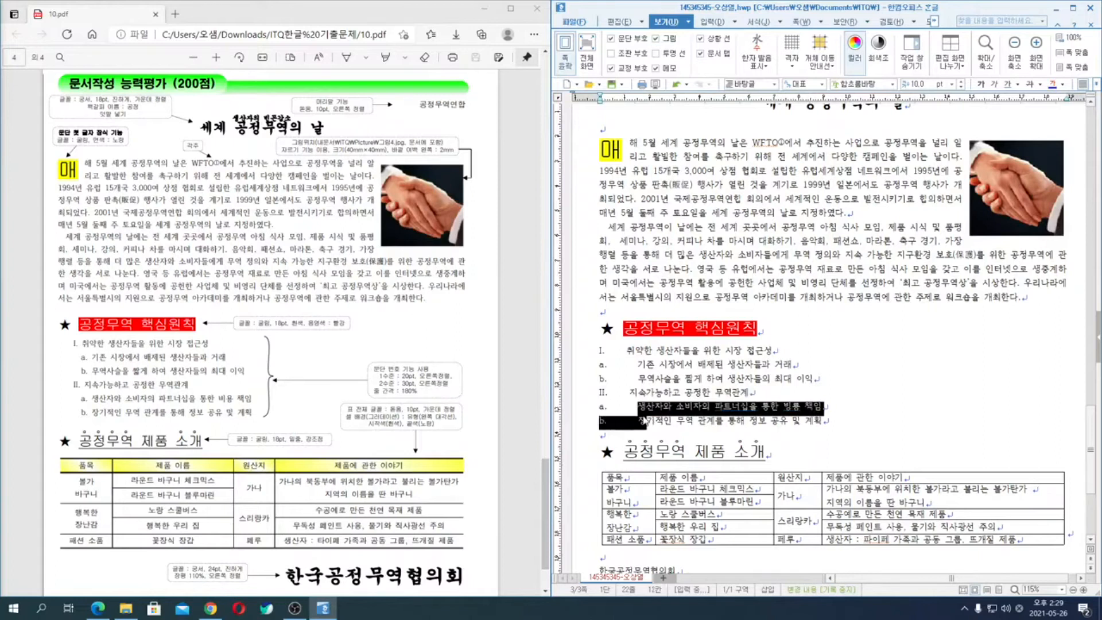
click(683, 409)
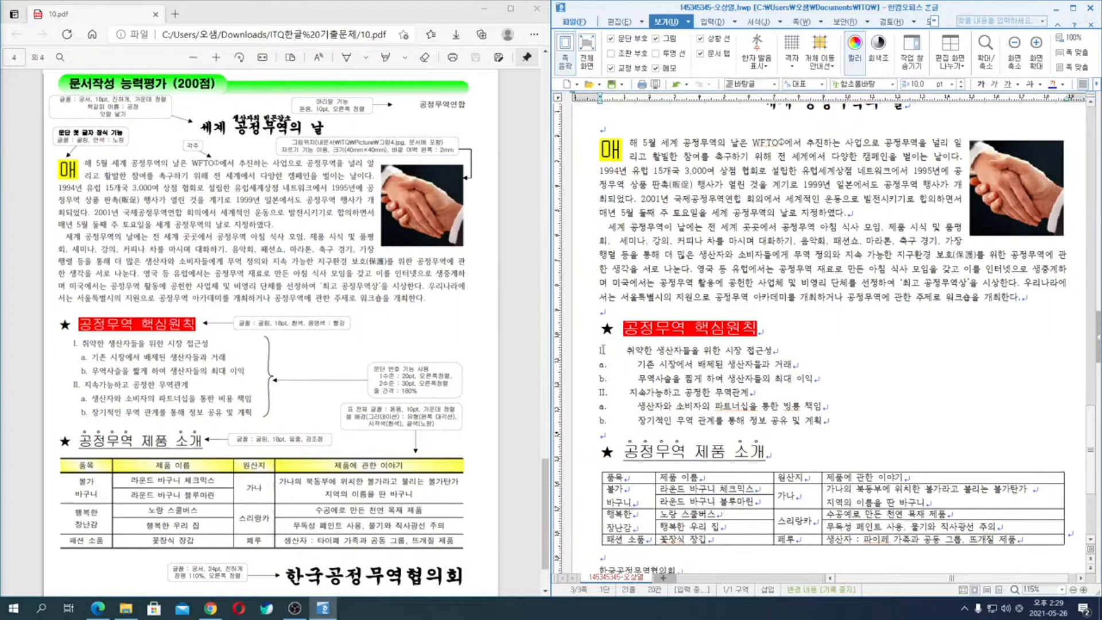
- Set the alignment of levels 1 and 2 in the six lines' custom paragraph numbering to centre (가운데) and apply it
drag(584, 356, 582, 425)
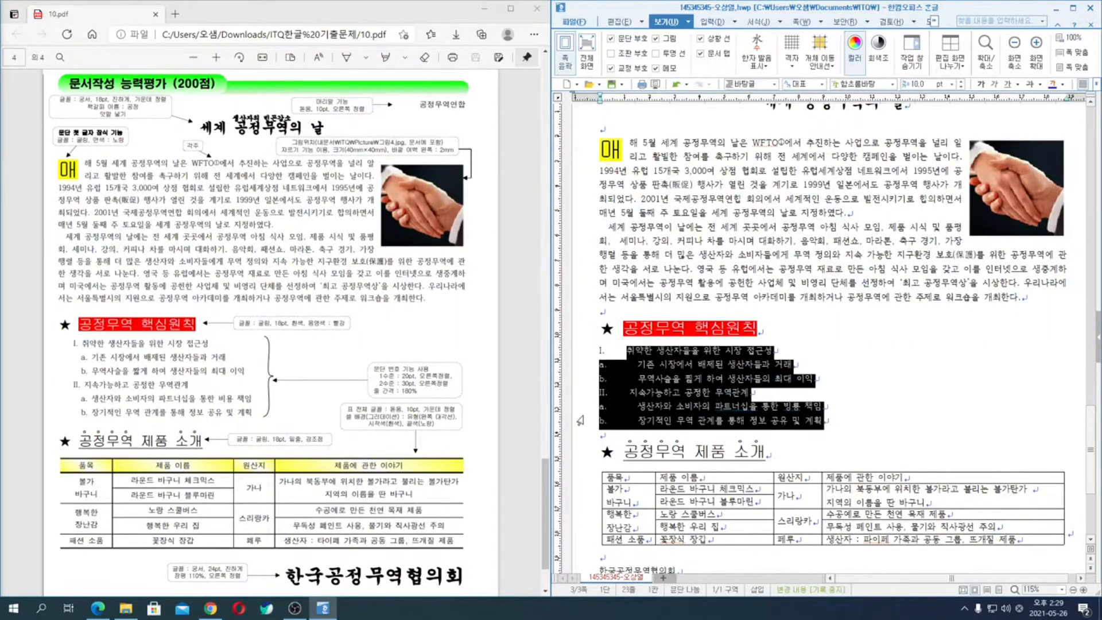
right_click(669, 380)
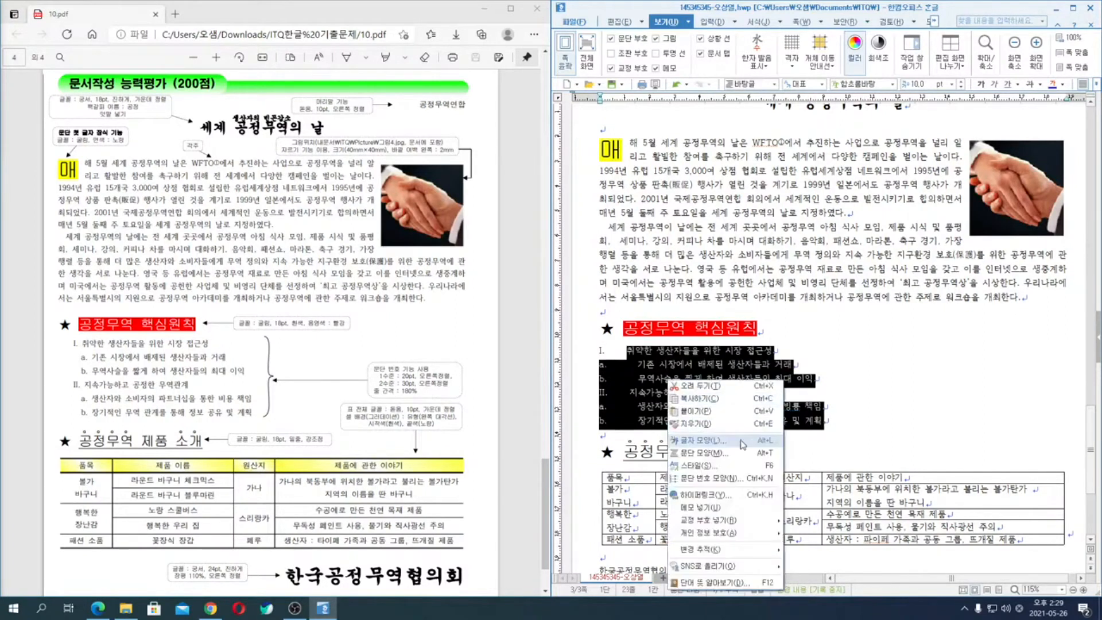
click(730, 478)
click(708, 422)
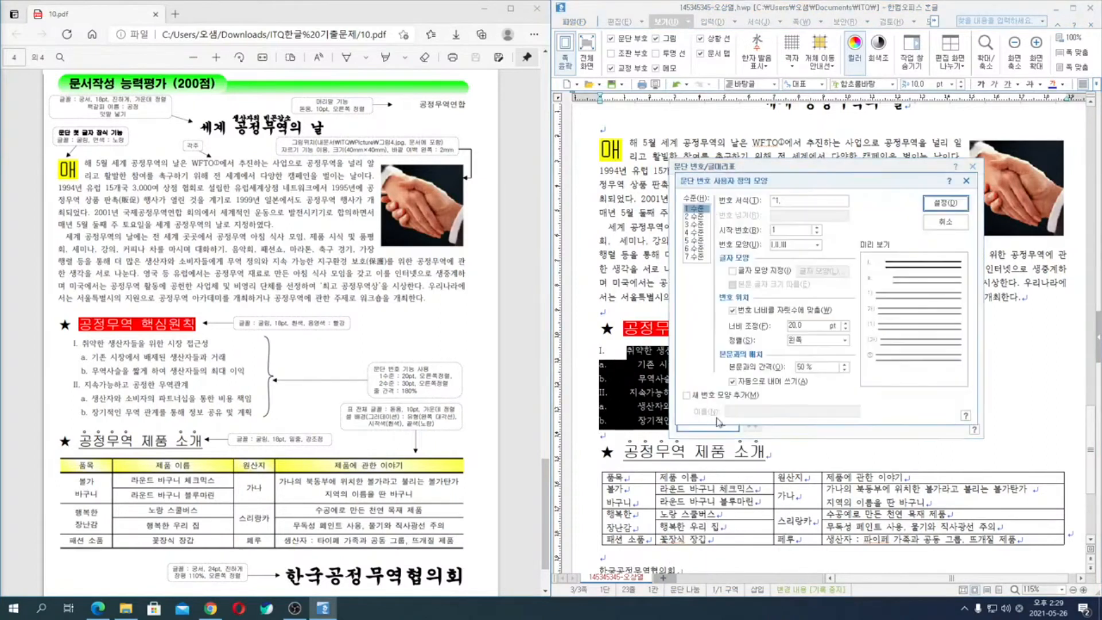
click(817, 342)
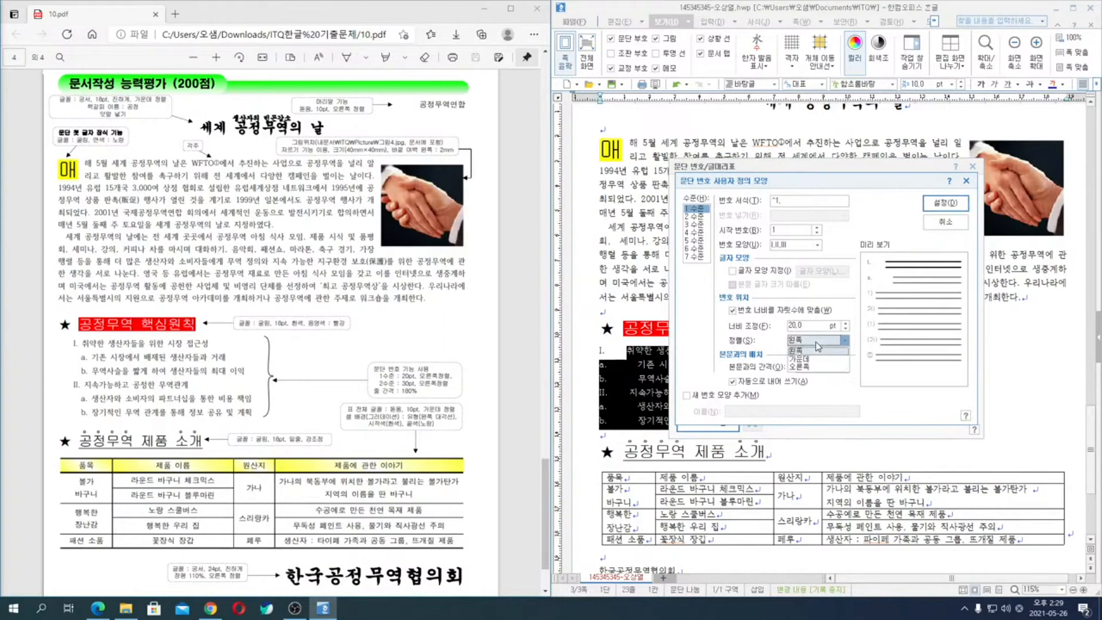
click(816, 365)
click(706, 217)
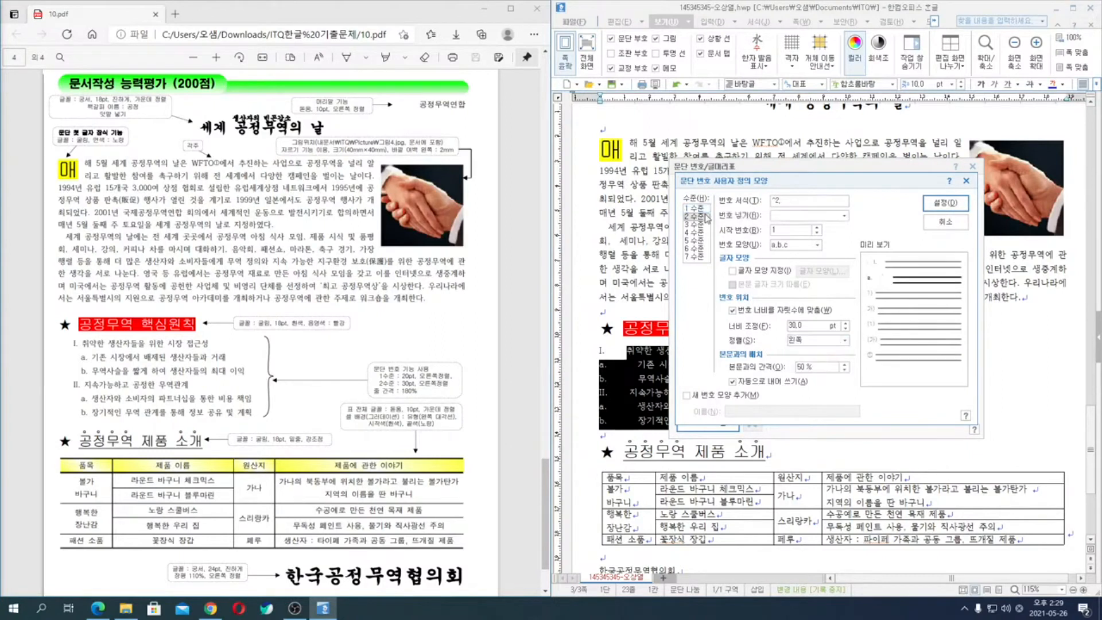
click(809, 341)
click(814, 358)
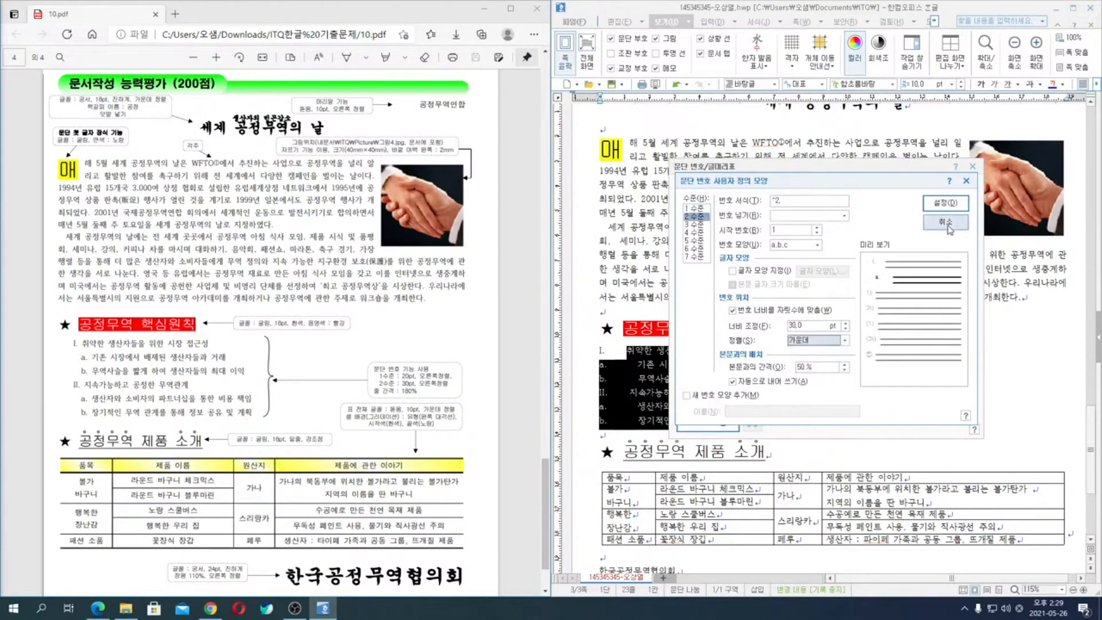
click(945, 203)
click(956, 190)
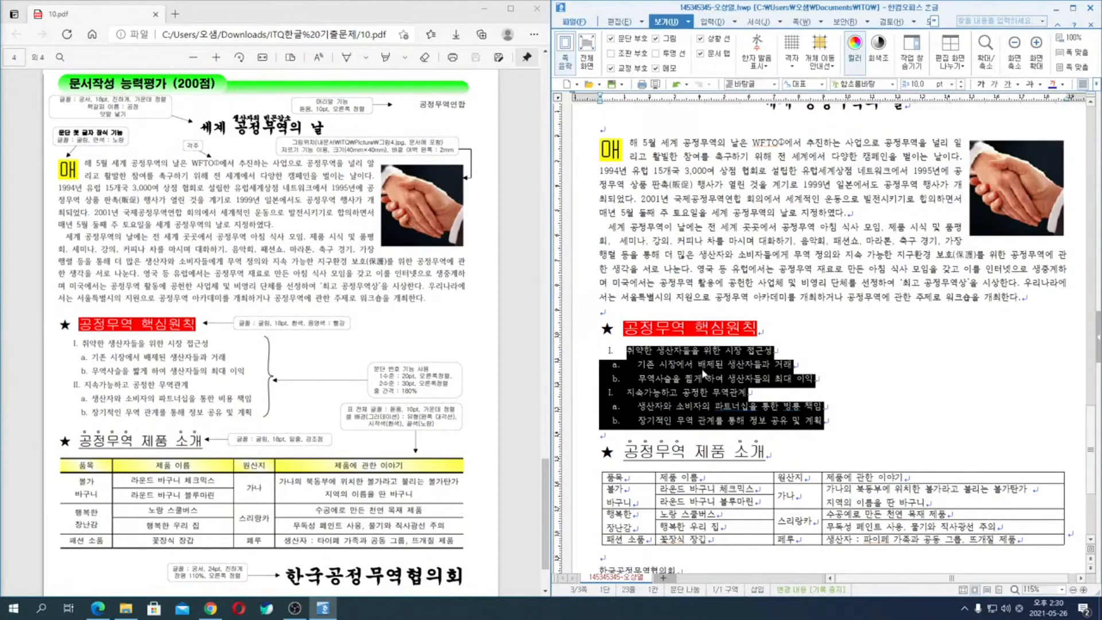
click(685, 393)
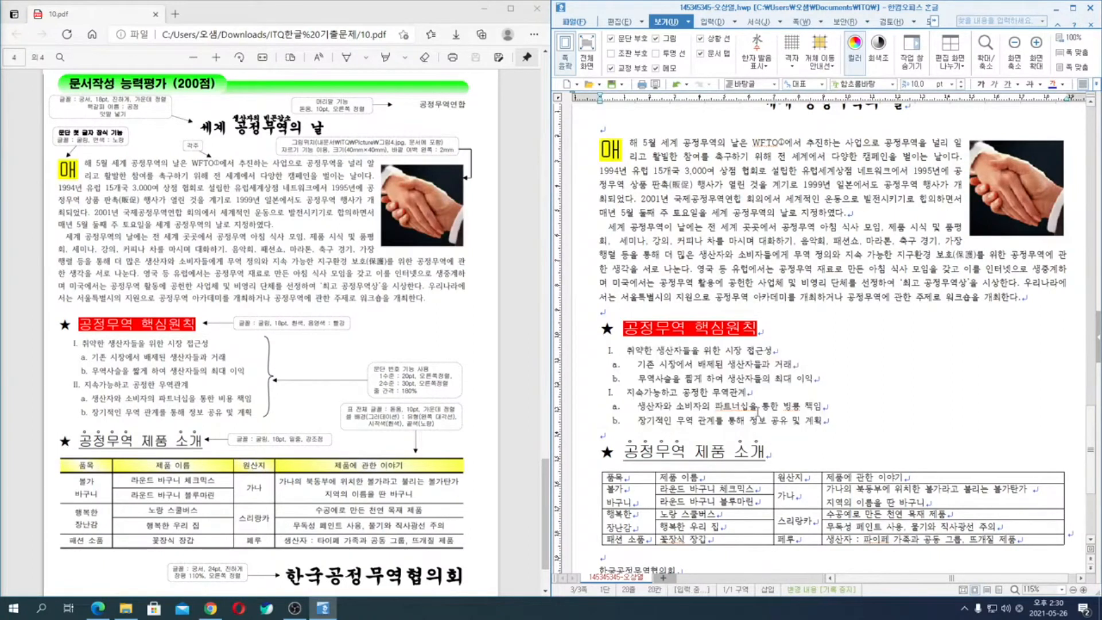
click(619, 349)
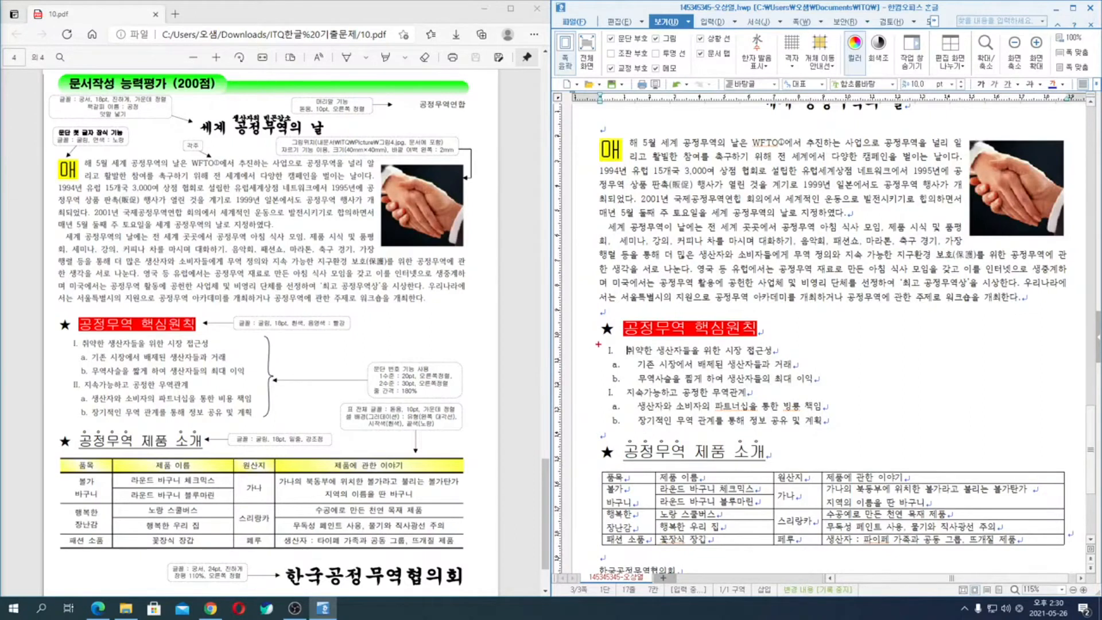
drag(602, 323, 602, 367)
drag(627, 341, 626, 369)
drag(602, 366, 602, 386)
drag(638, 361, 638, 376)
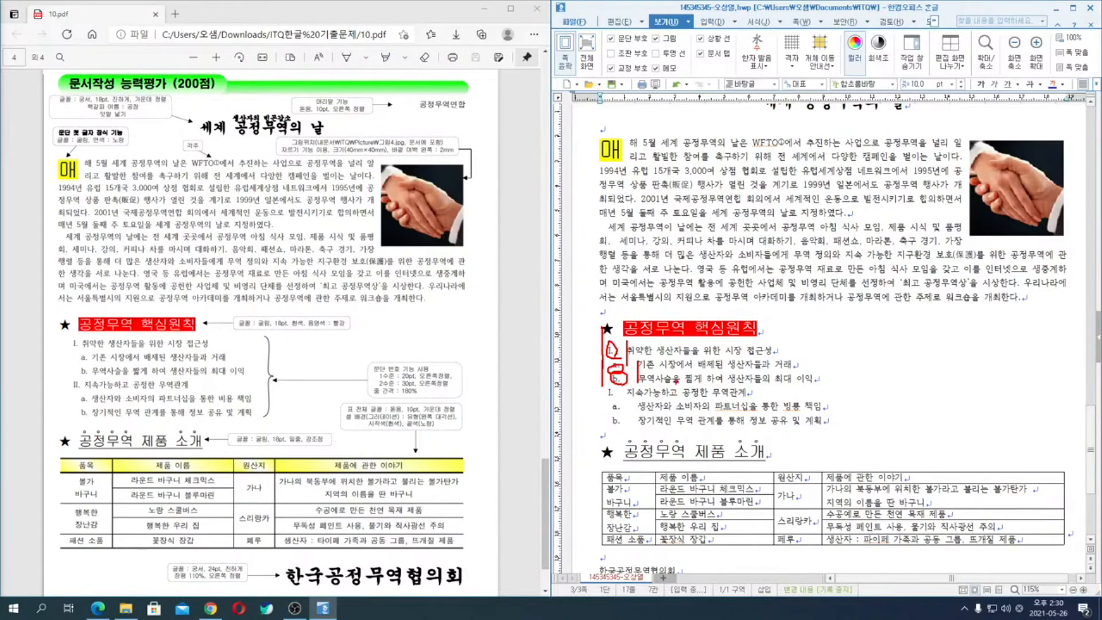
key(Escape)
- Set the alignment of levels 1 and 2 in the six lines' custom paragraph numbering to right (오른쪽) and apply it
drag(571, 351, 568, 428)
right_click(647, 387)
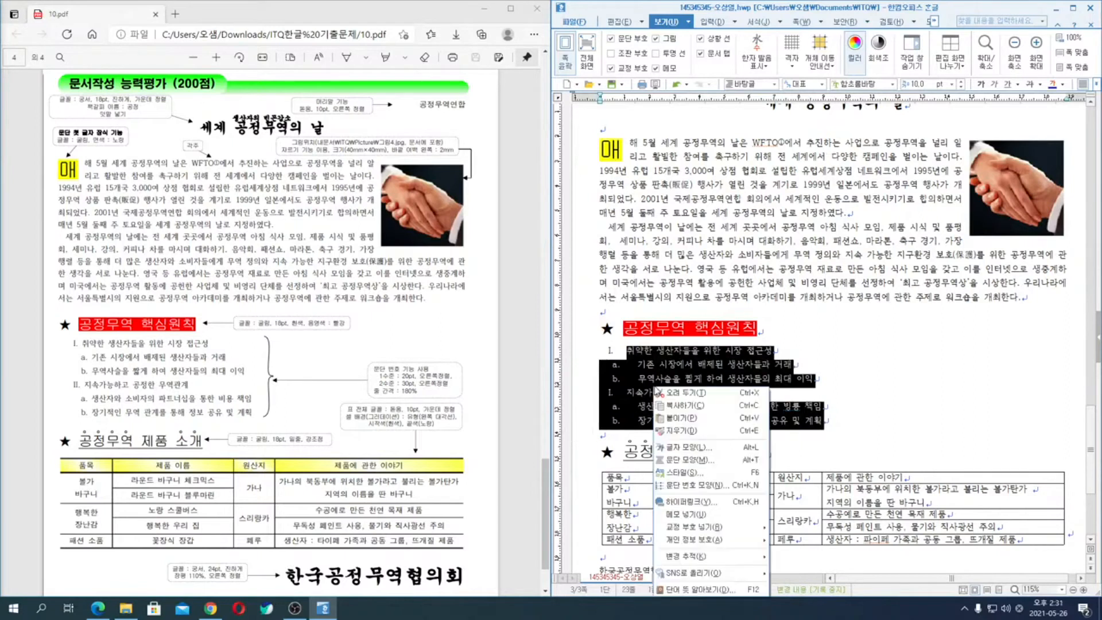
click(735, 491)
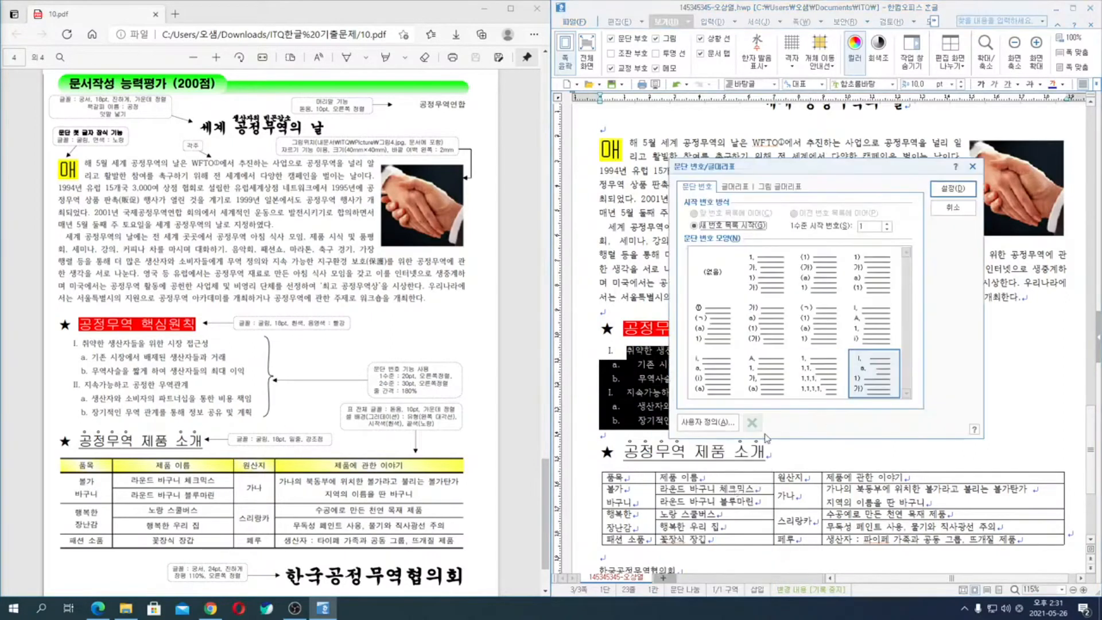
click(720, 424)
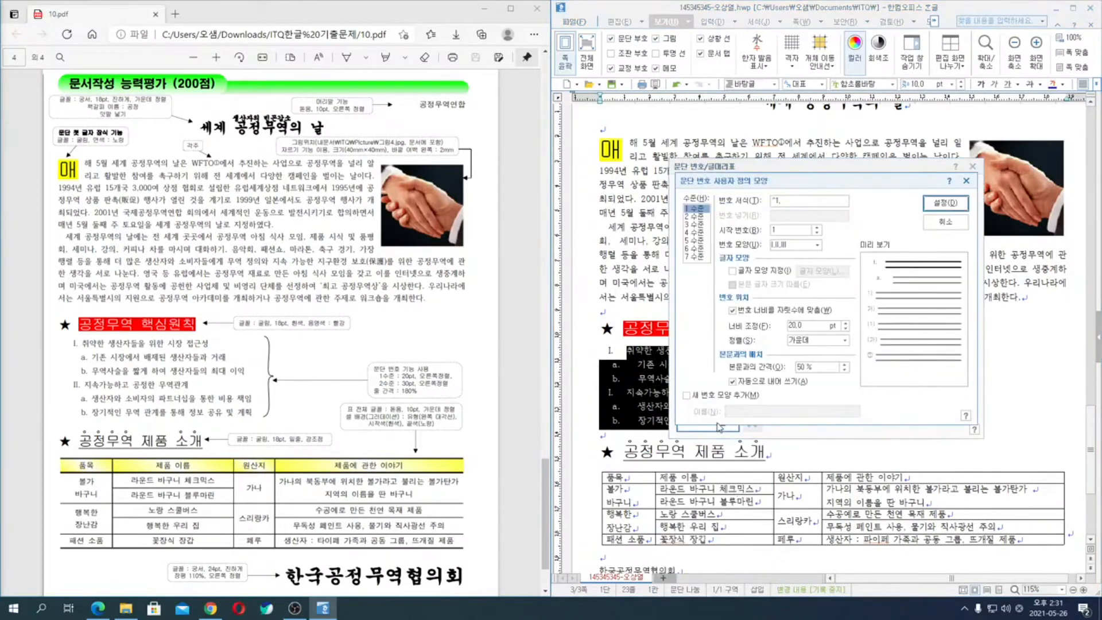
click(827, 340)
click(824, 369)
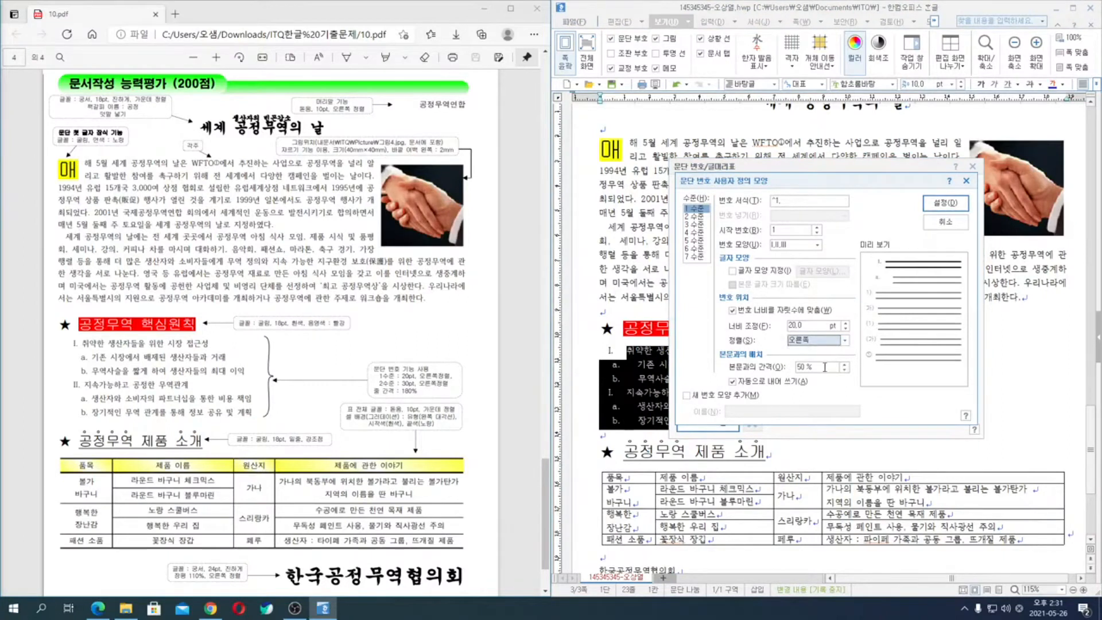
click(694, 217)
click(828, 343)
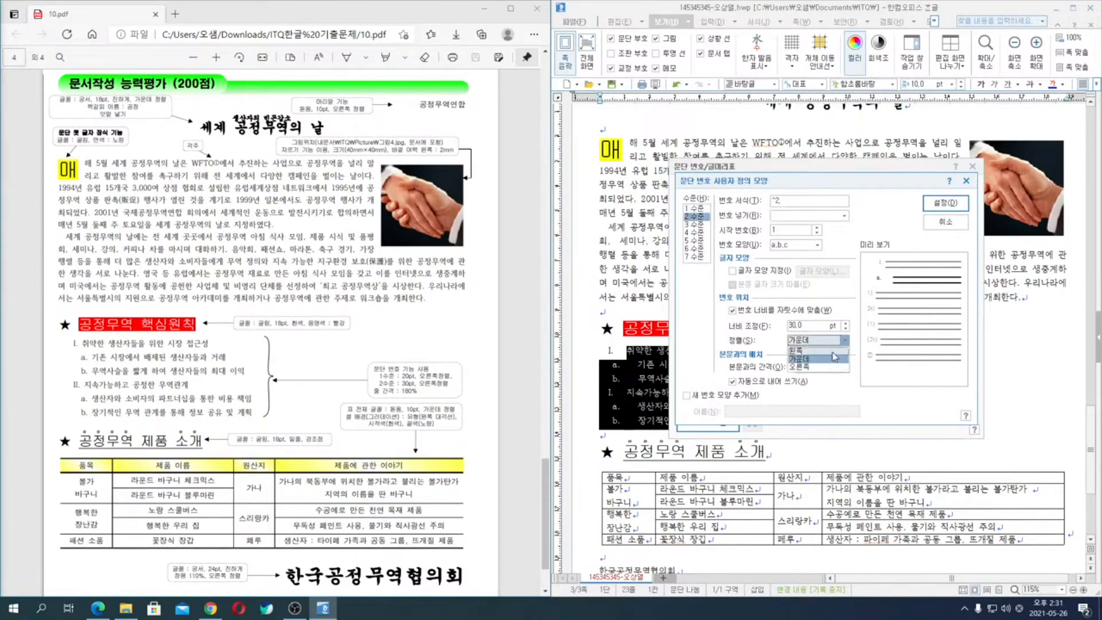
click(831, 367)
click(945, 203)
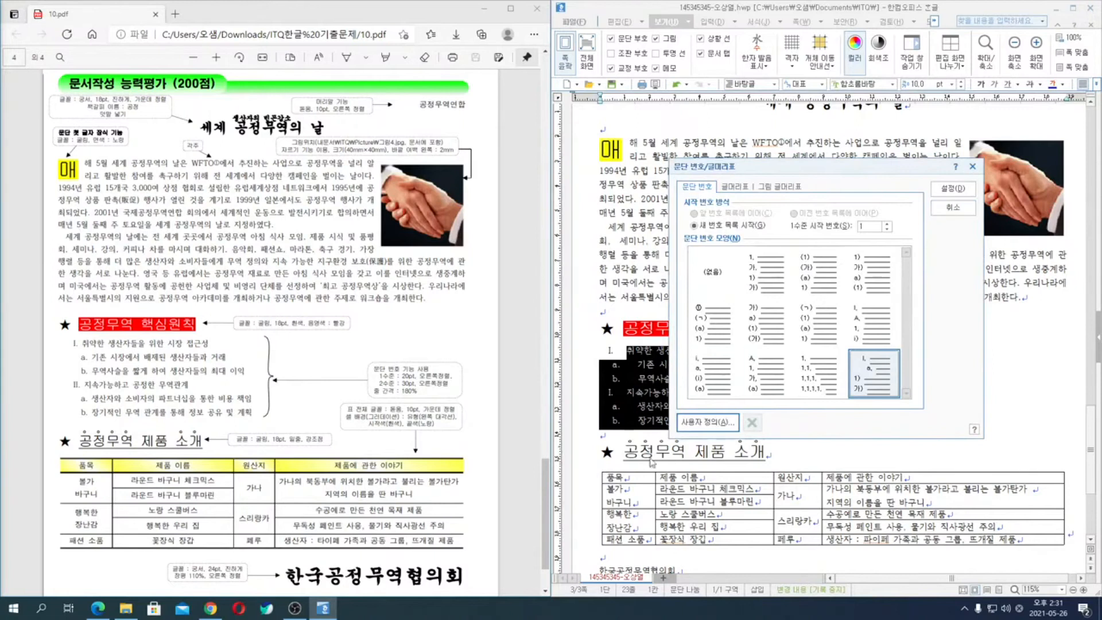
click(953, 188)
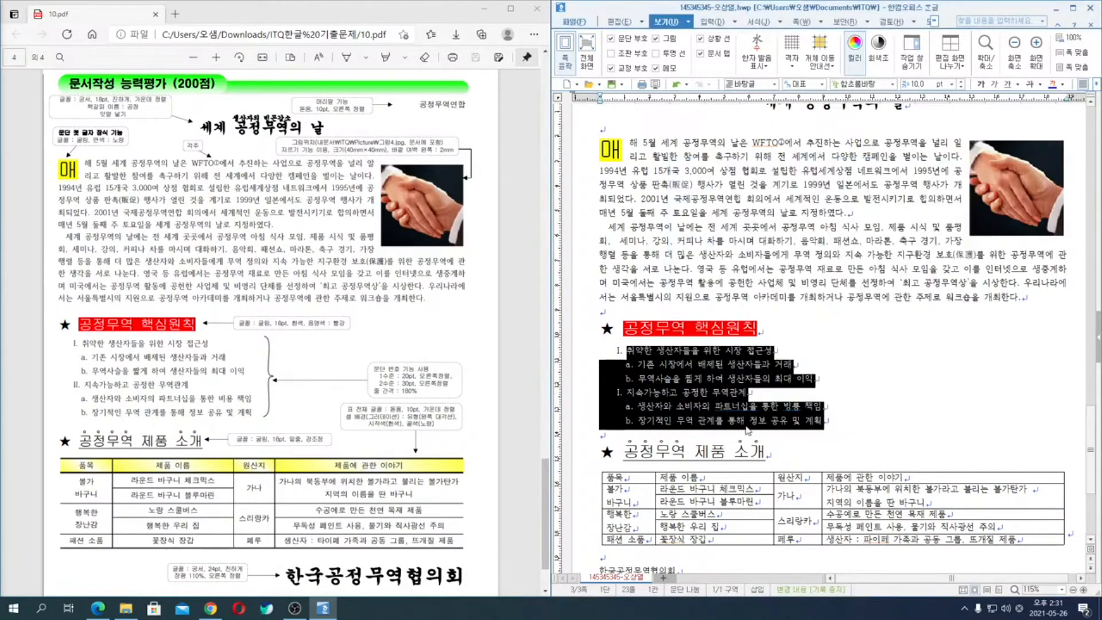
click(639, 364)
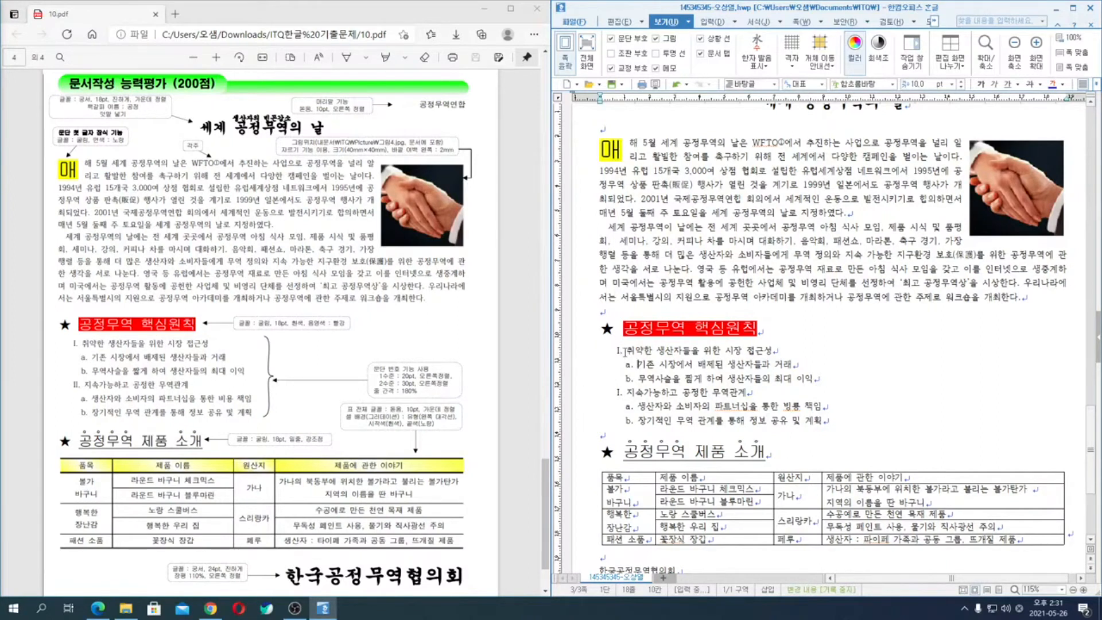
click(626, 394)
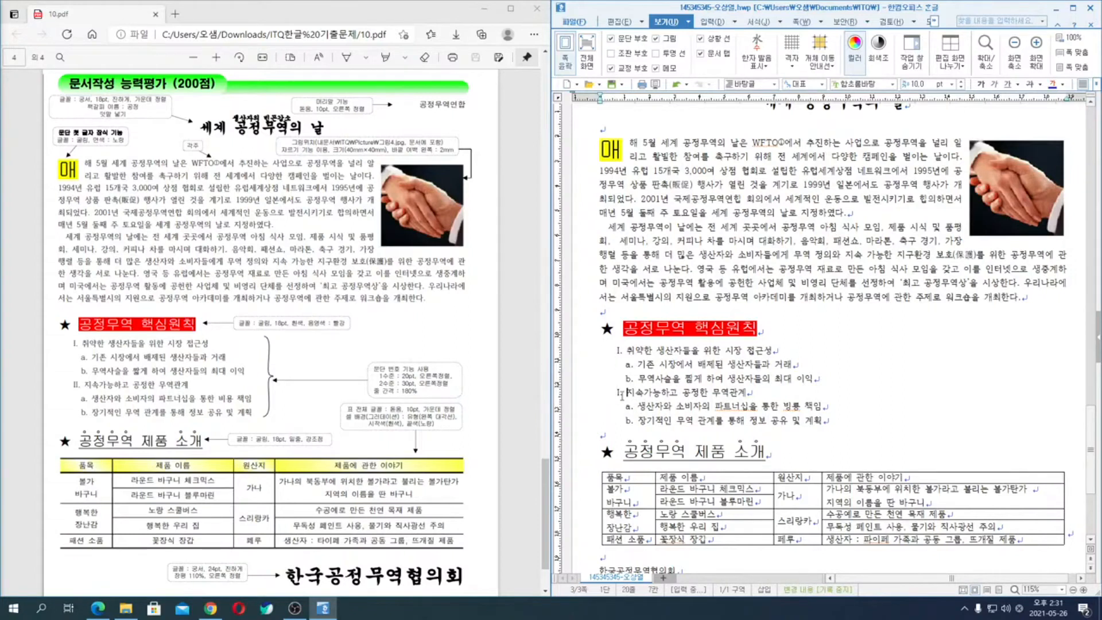
- Reset the six lines under 공정무역 핵심원칙 to the 바탕글 style to clear their paragraph numbering
drag(580, 351, 583, 429)
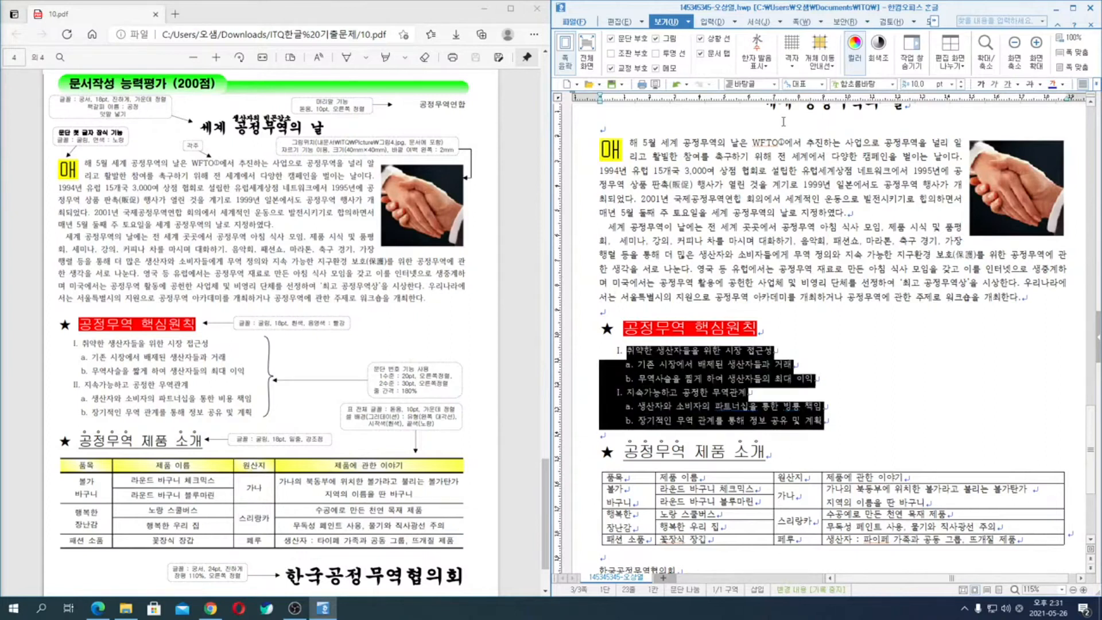
click(775, 87)
click(746, 98)
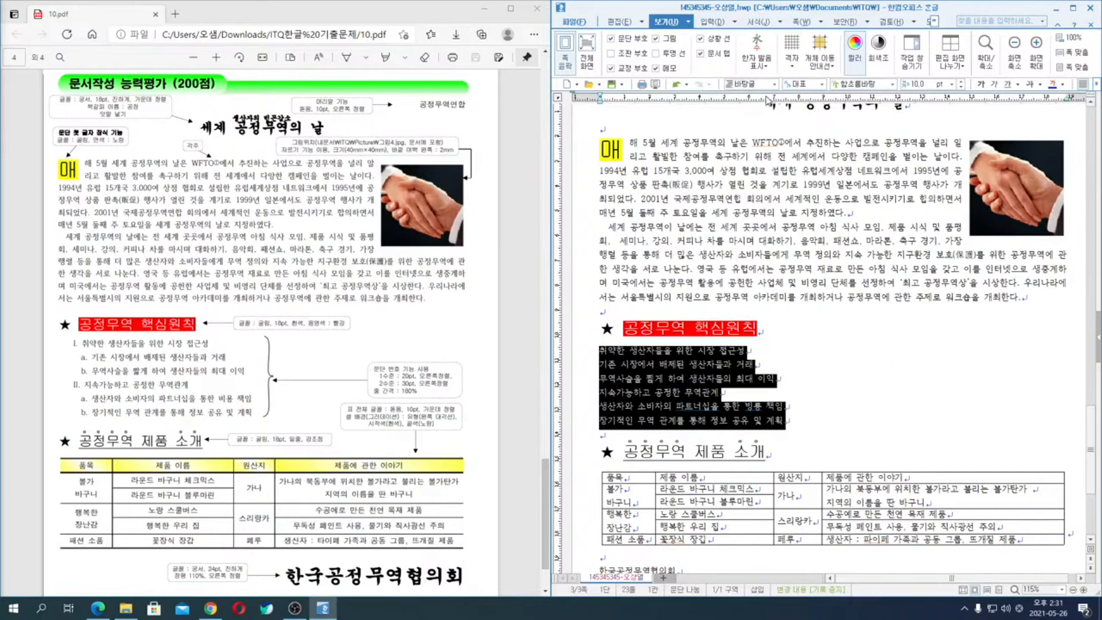
- Choose the 1., 가., 1), 가) paragraph number format for the six unnumbered lines
right_click(663, 367)
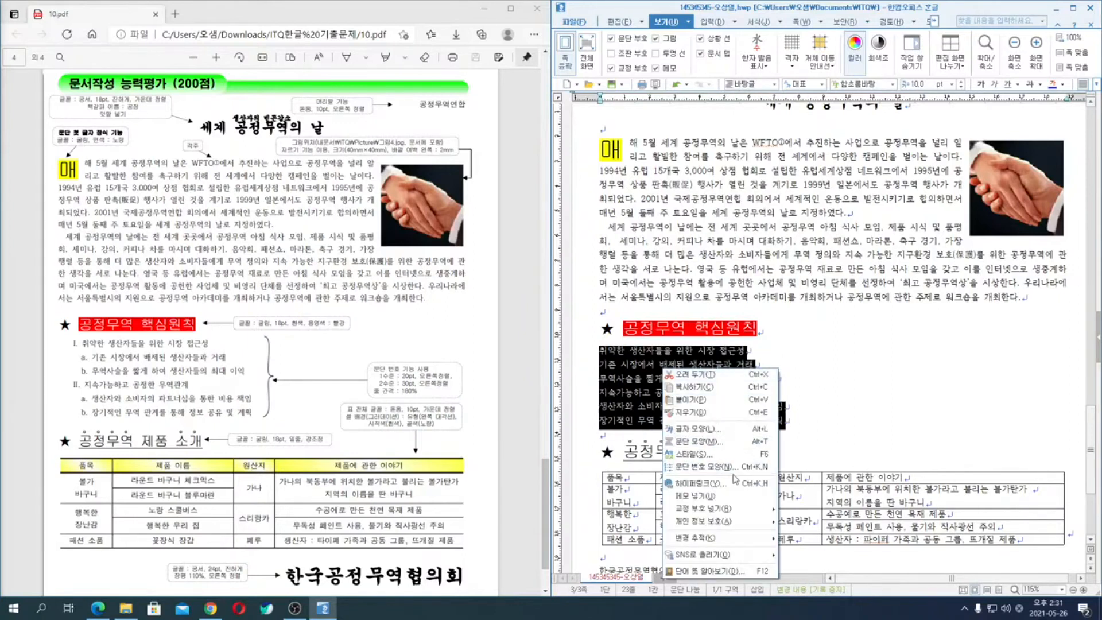
click(733, 472)
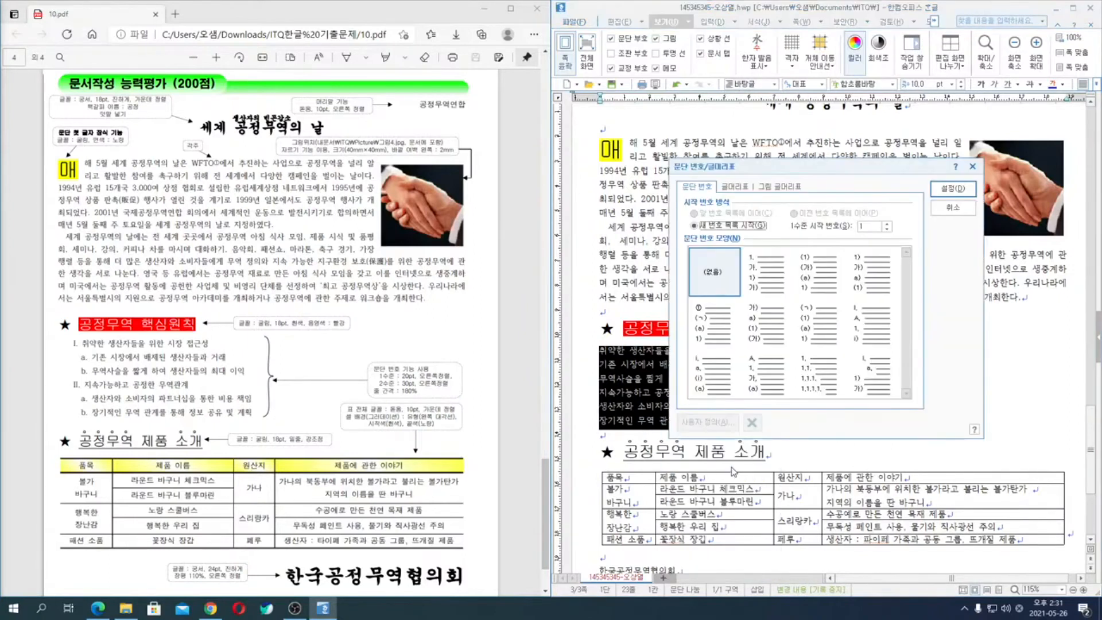
click(877, 379)
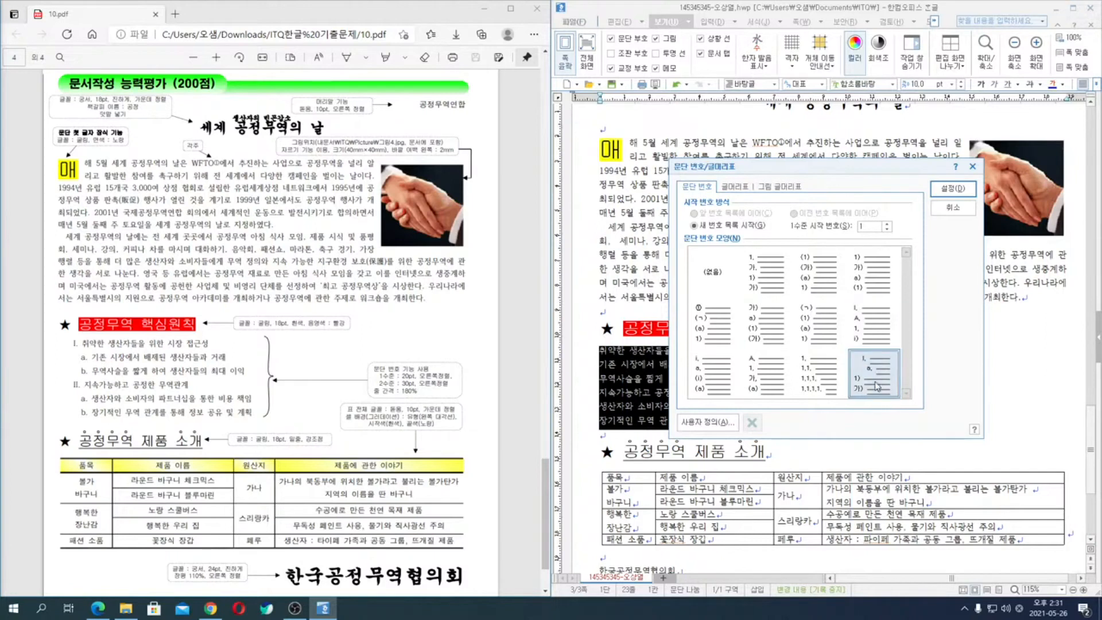
click(710, 271)
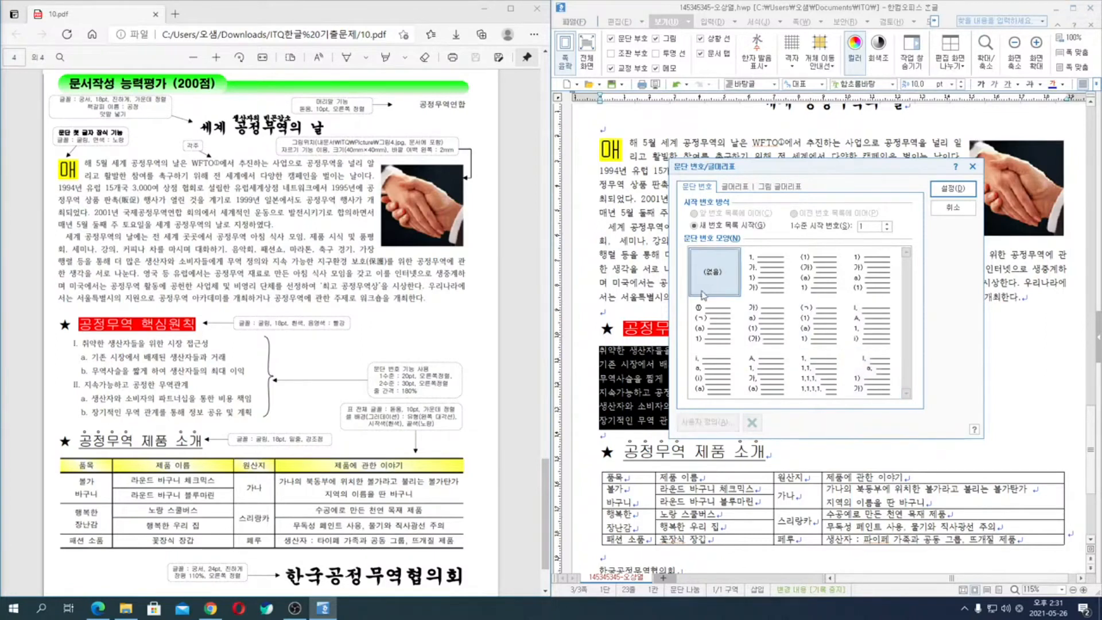
click(767, 267)
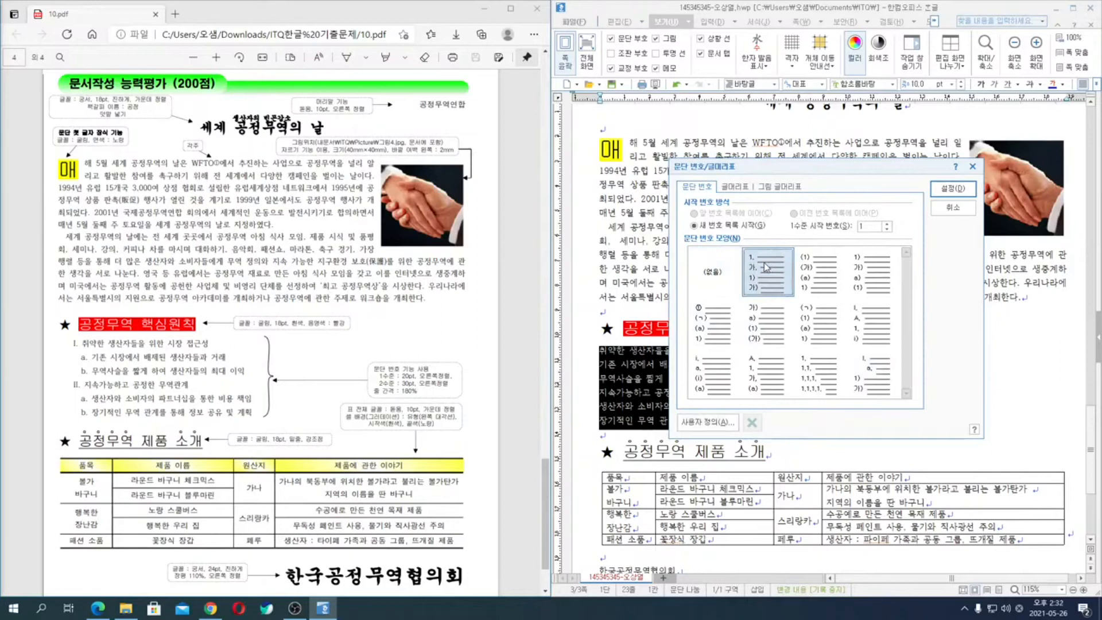
- Customize level 1 of the chosen numbering with I,II,III numerals, a 20 pt width adjustment and right alignment (오른쪽)
click(720, 425)
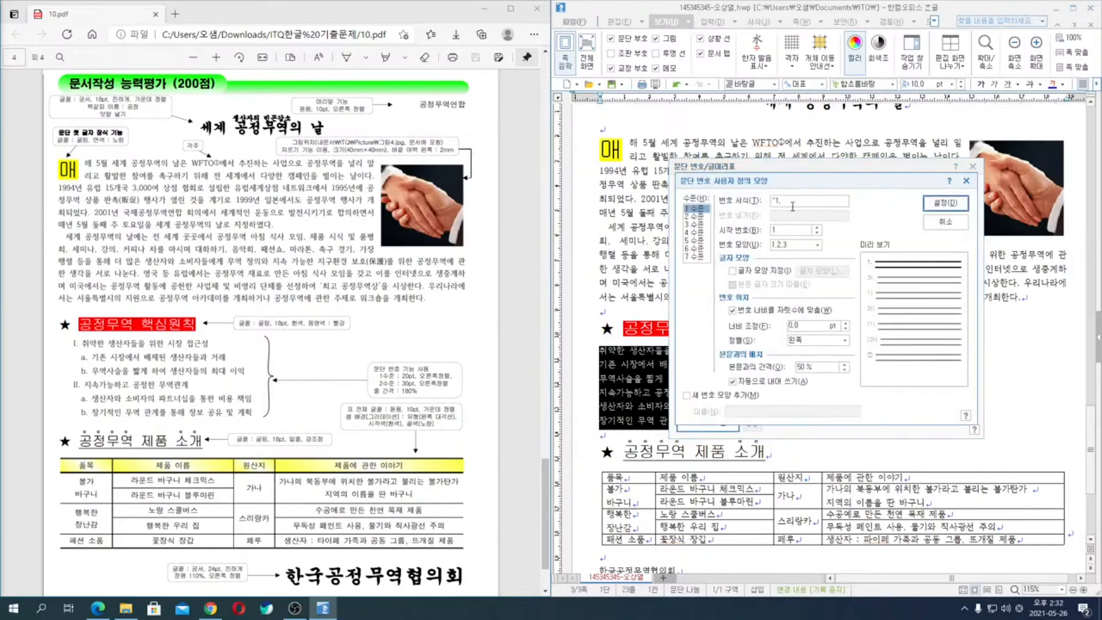
click(800, 246)
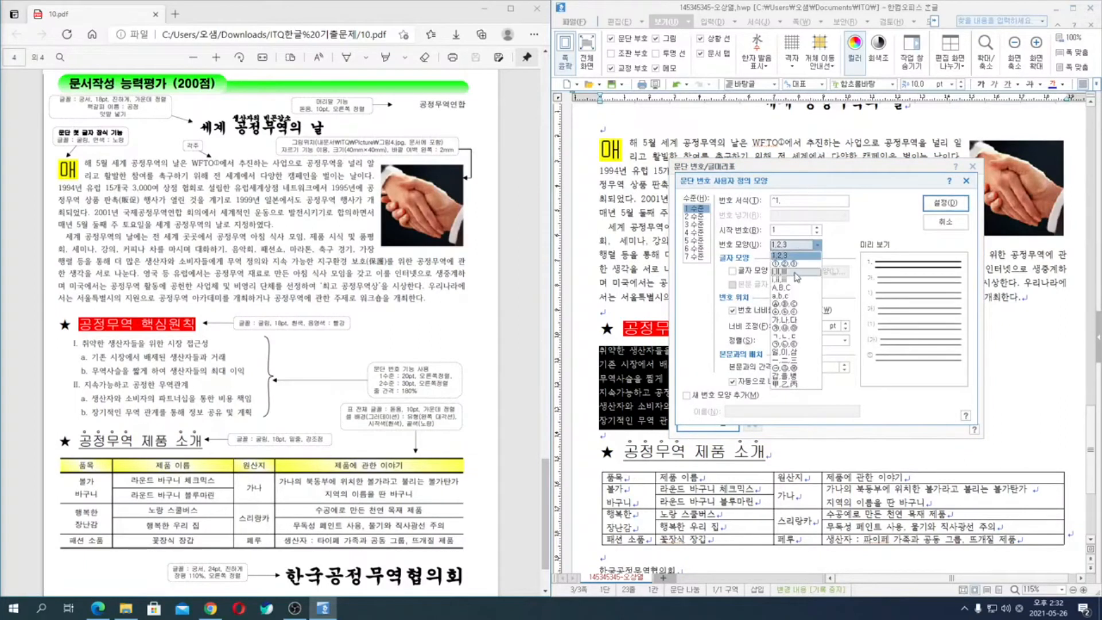
click(791, 271)
double_click(810, 327)
text(20)
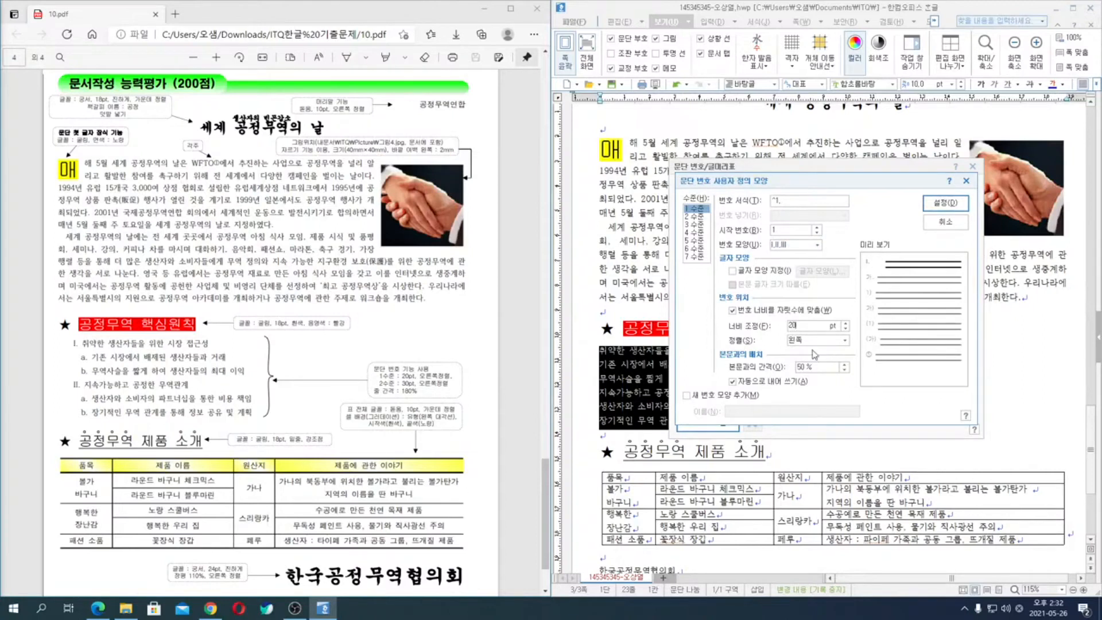
click(815, 341)
click(815, 367)
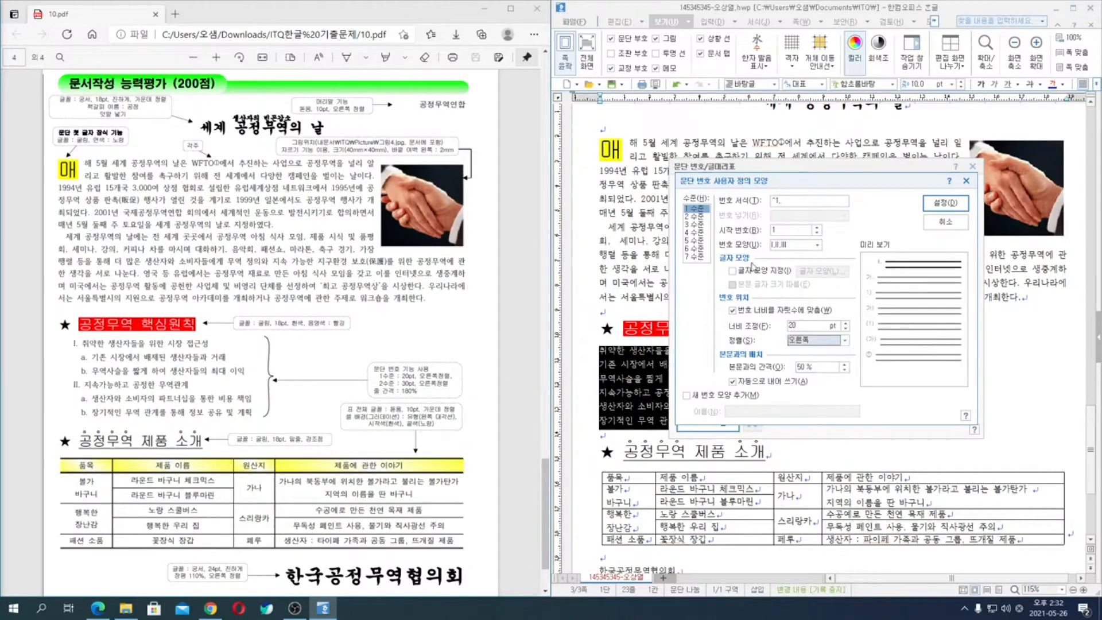
- Customize level 2 with a,b,c numbering, a 30 pt width adjustment and right alignment (오른쪽), and confirm the custom number format
click(700, 217)
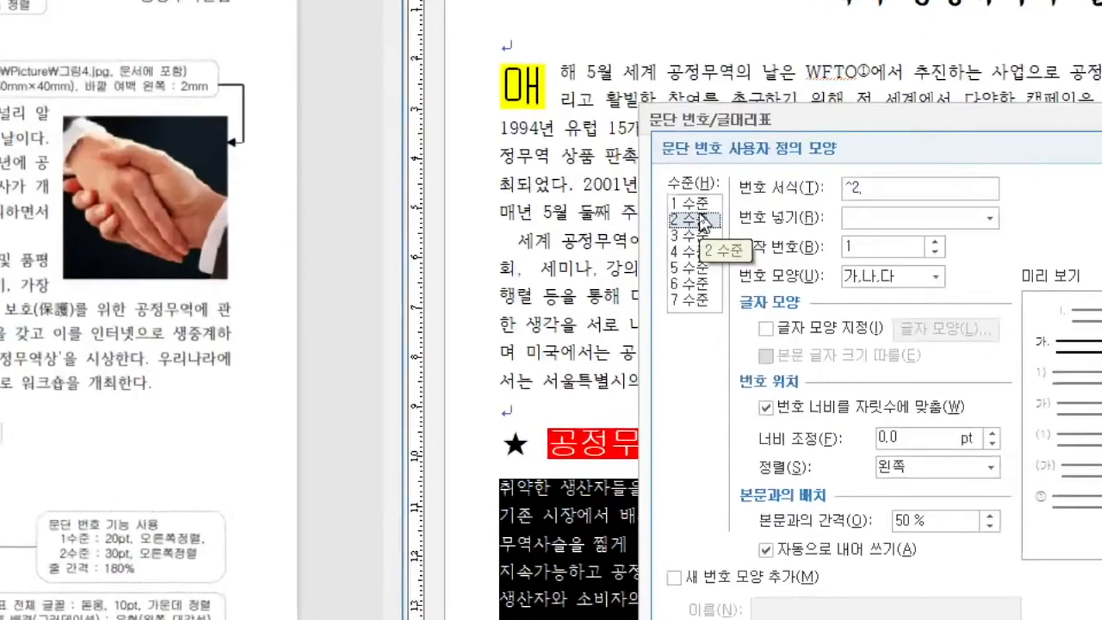
click(817, 245)
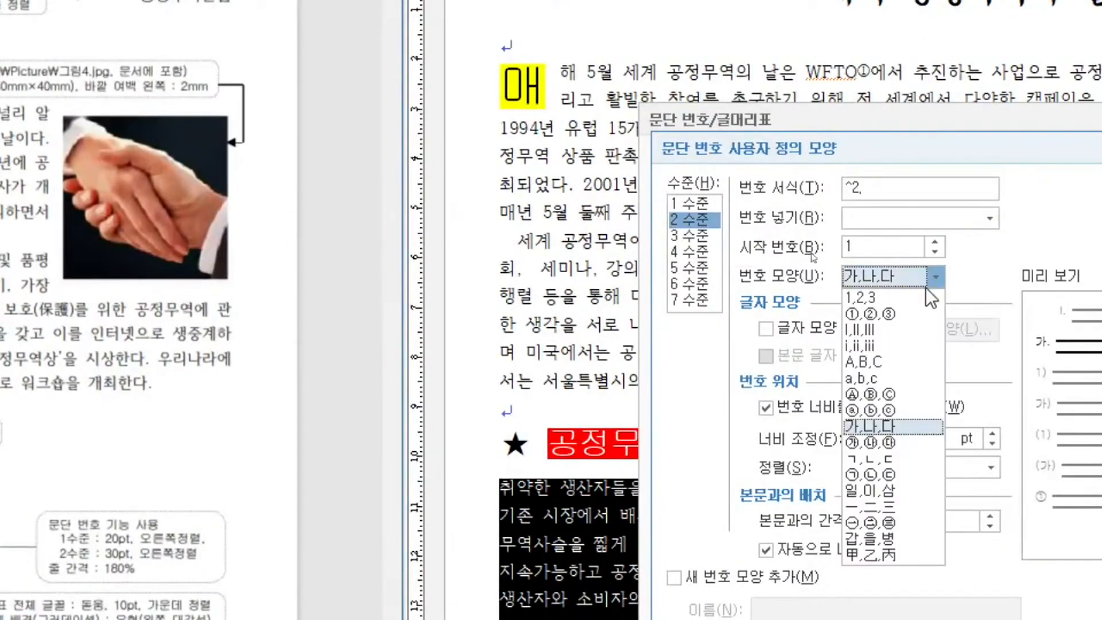
click(907, 378)
double_click(878, 438)
text(30)
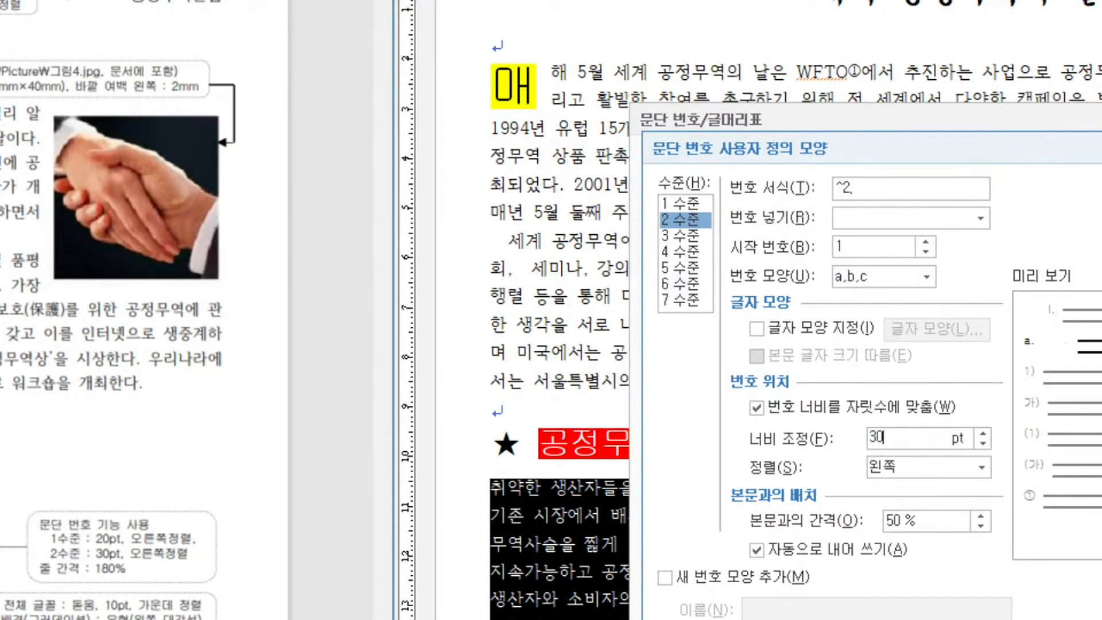
click(922, 467)
click(913, 523)
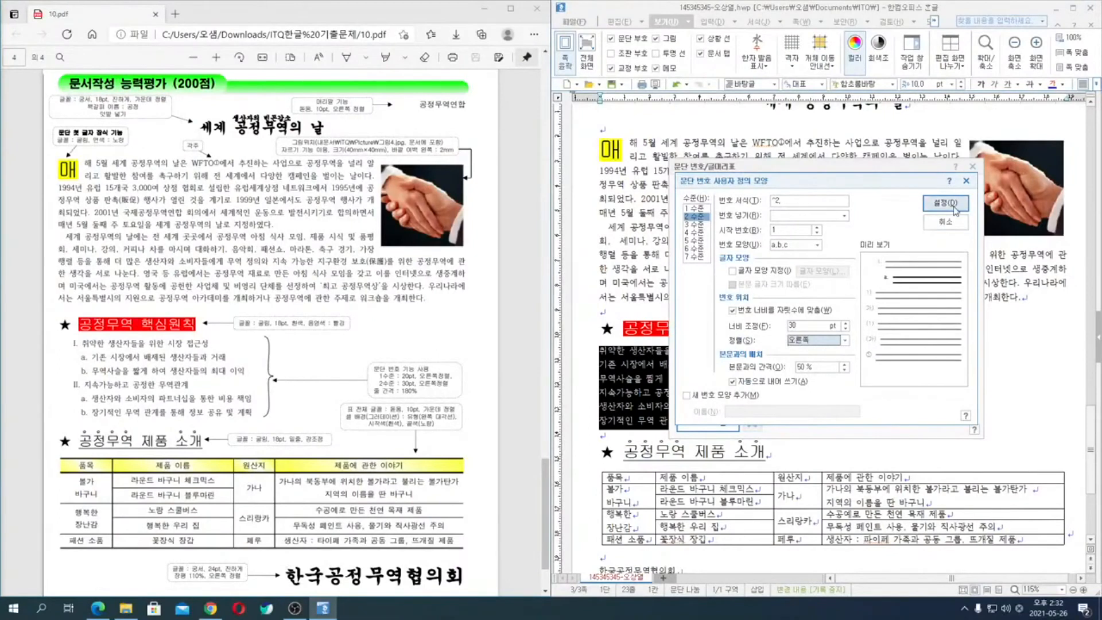
click(952, 205)
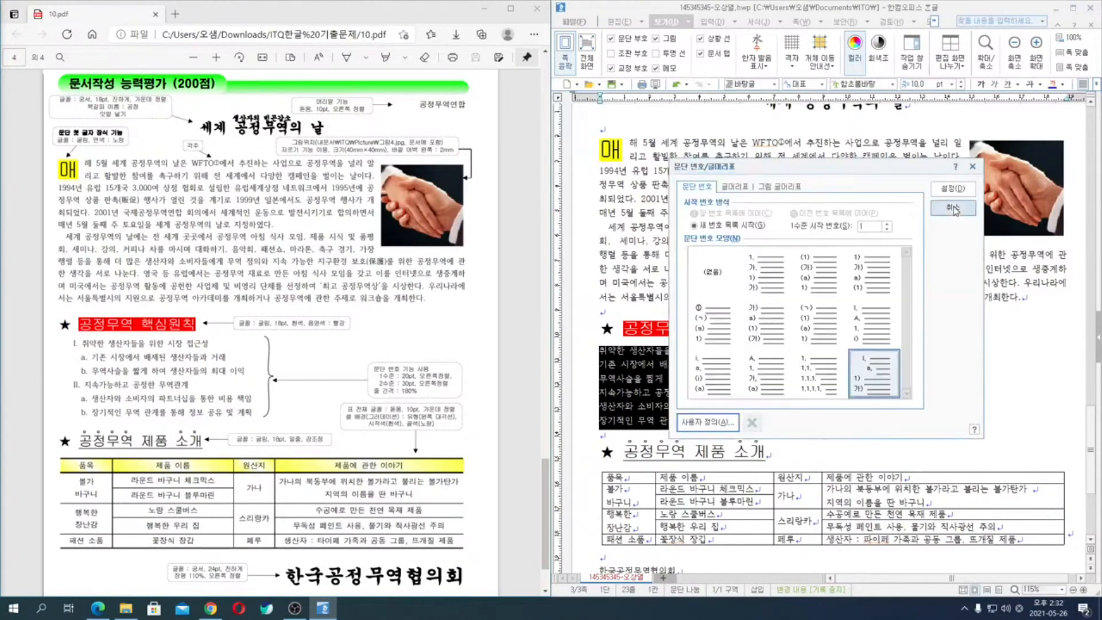
- Apply the custom numbering to the six lines under 공정무역 핵심원칙 and demote the second, third, fifth and sixth lines to level 2
click(954, 189)
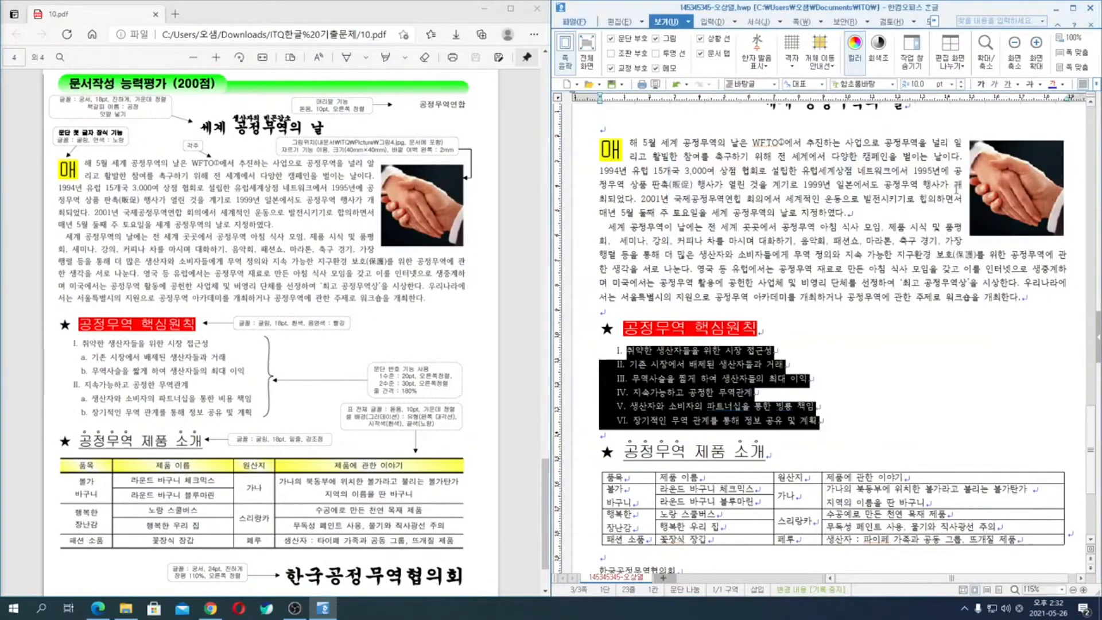
click(641, 364)
drag(641, 364, 641, 379)
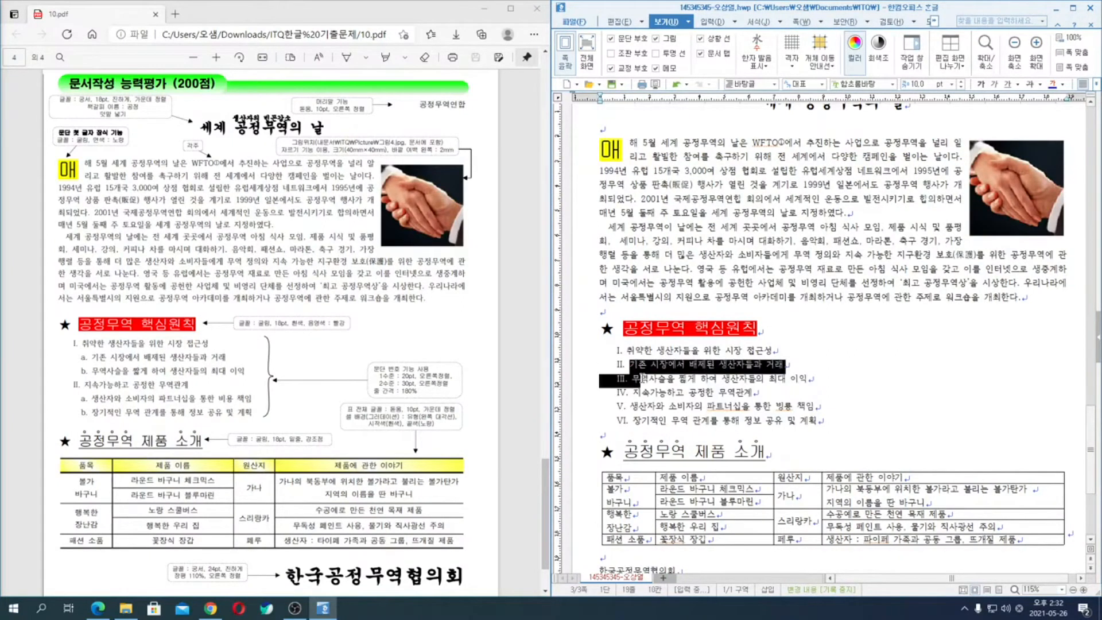
key(ctrl+KP_Add)
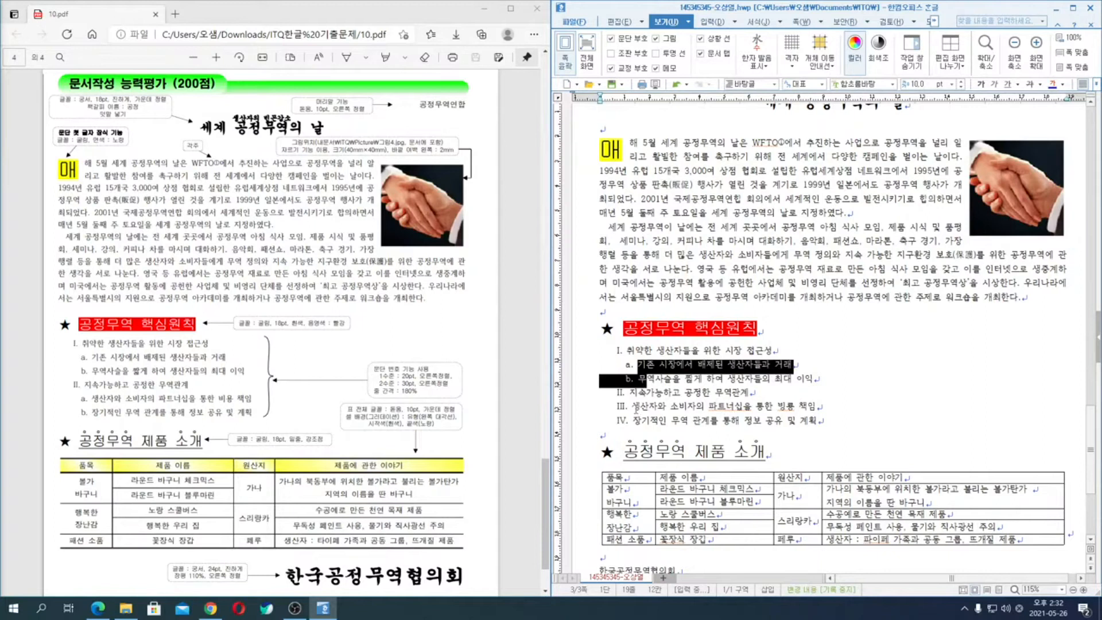
drag(639, 408, 642, 422)
key(ctrl+KP_Add)
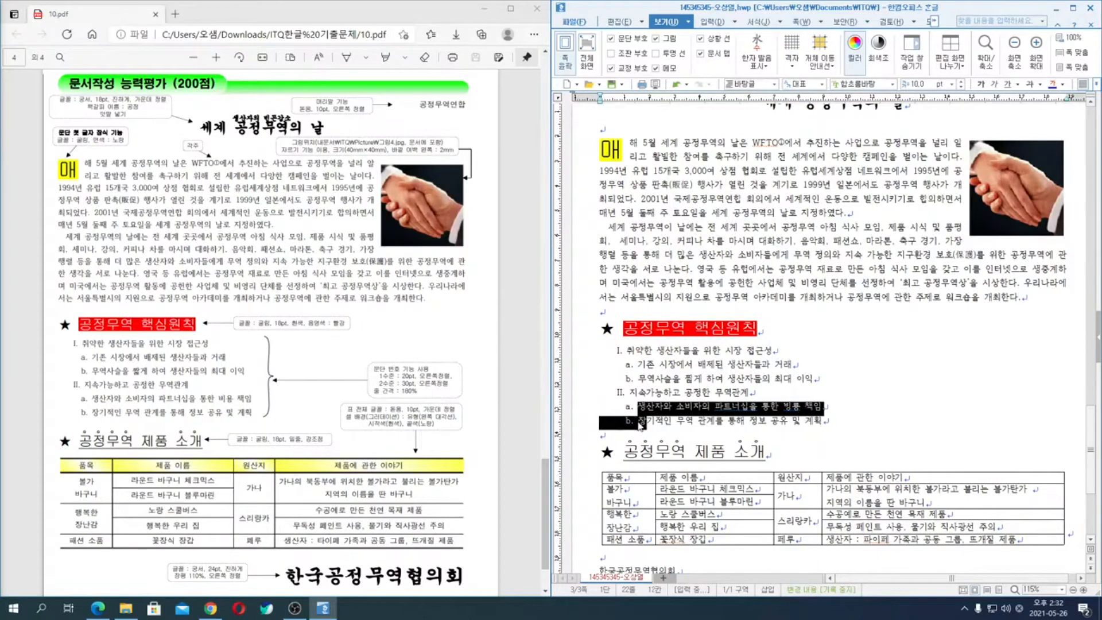
click(694, 376)
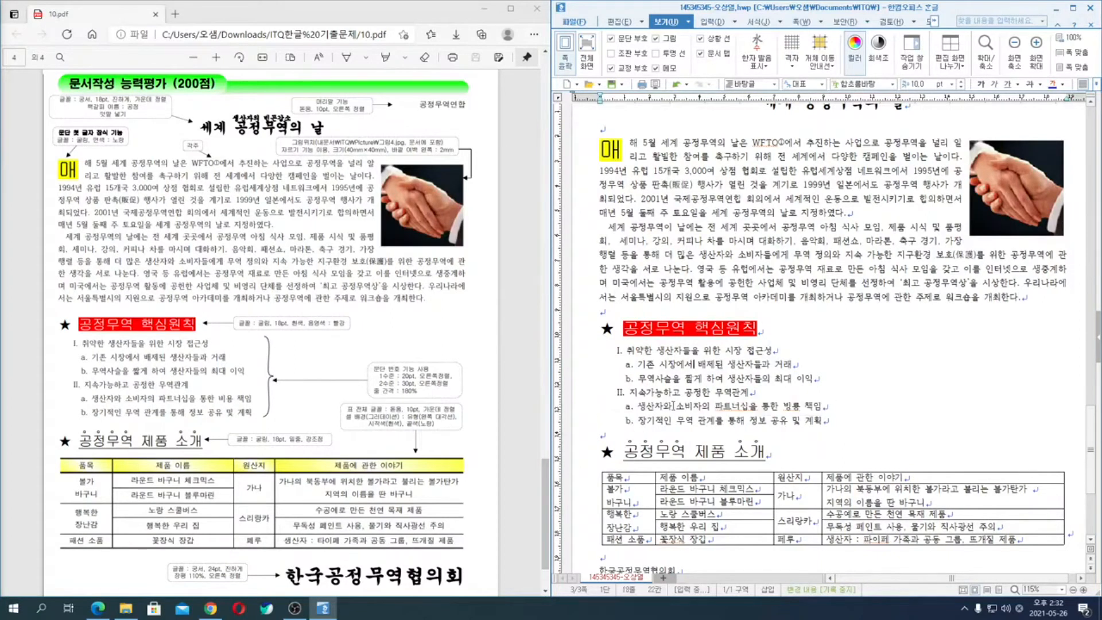
- Set the line spacing of the six numbered lines to 180%, enlarging the document window for the change and restoring it
drag(573, 355, 574, 430)
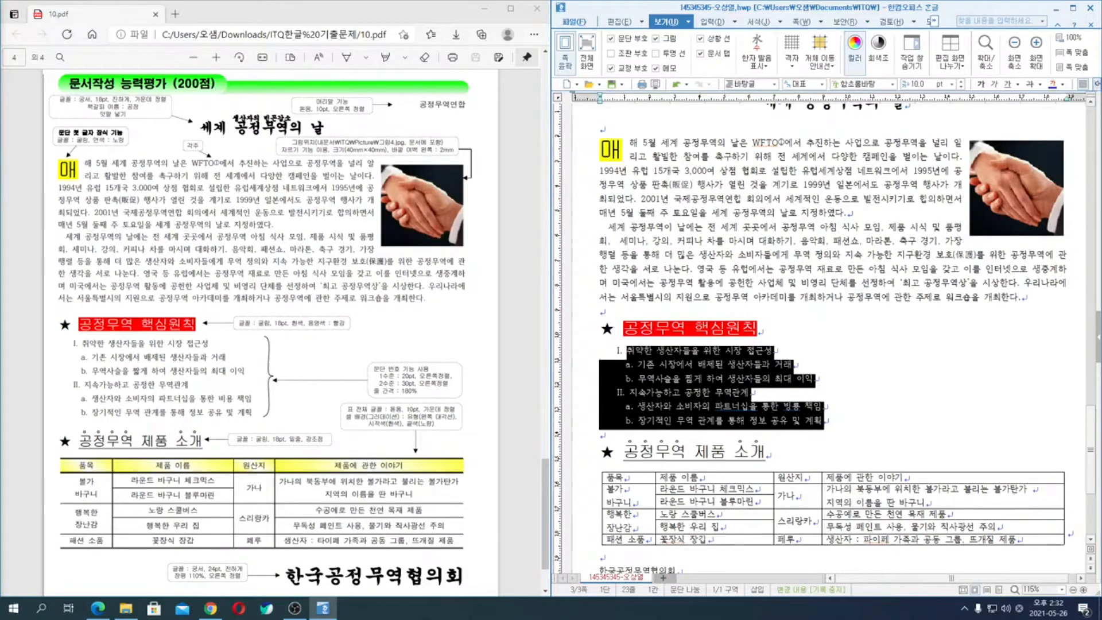
click(1072, 8)
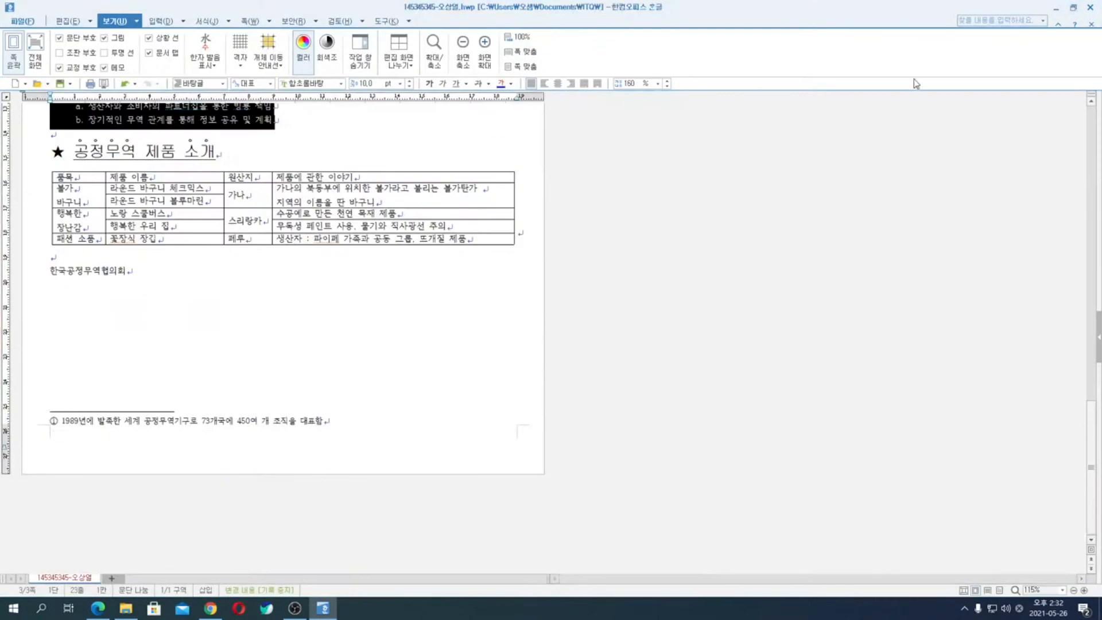
click(630, 83)
key(Return)
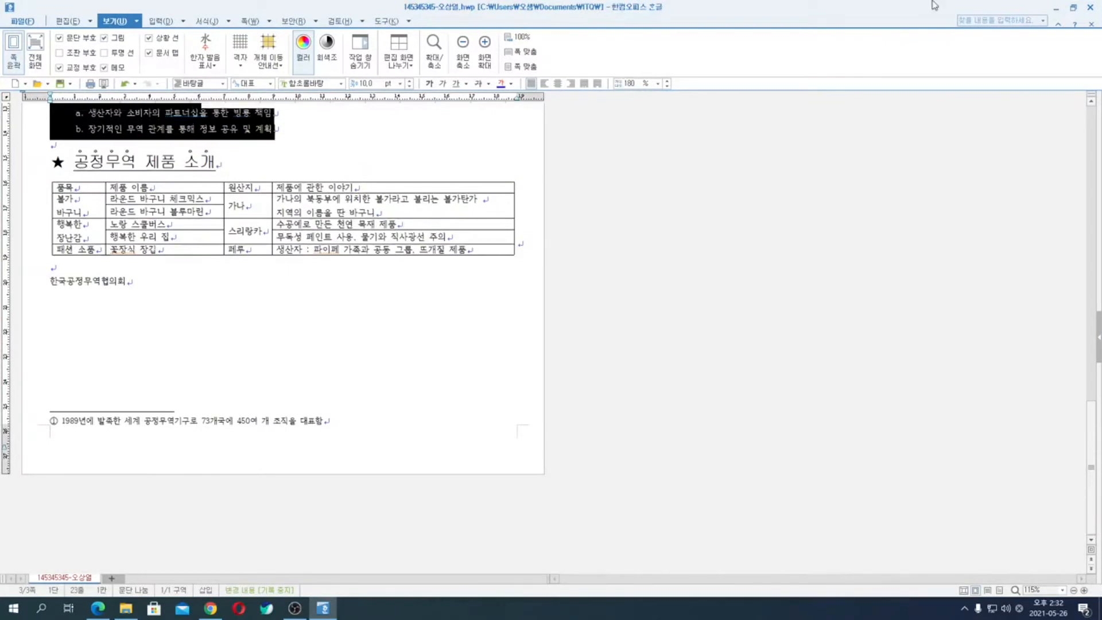
drag(1005, 5, 1101, 53)
click(963, 306)
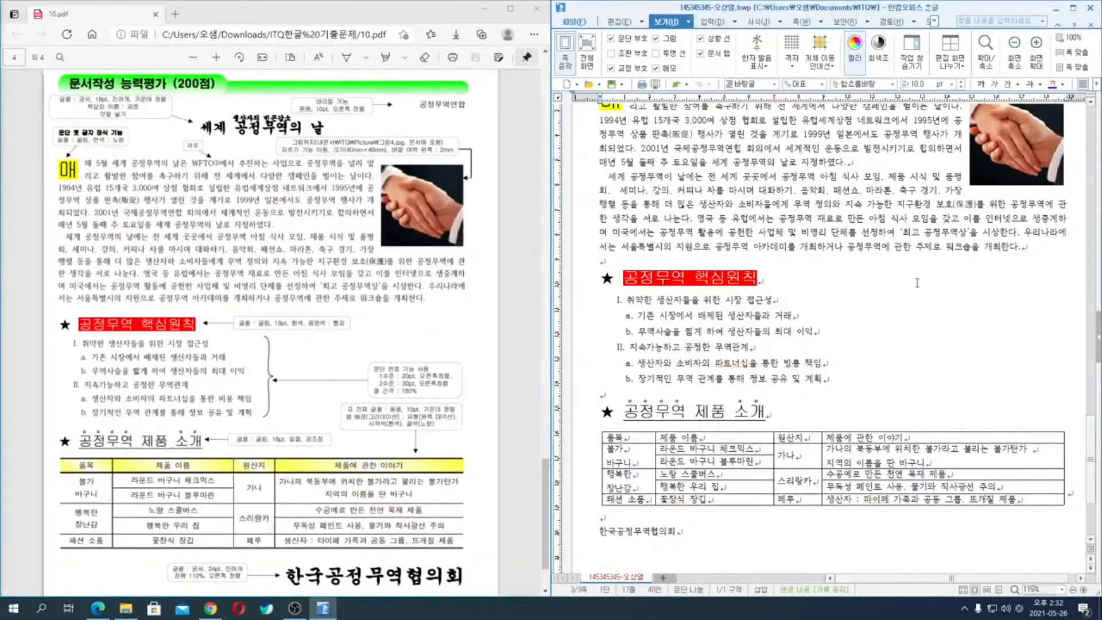
- Re-enter 180% as the line spacing of the six numbered lines in the paragraph shape settings (문단 모양)
drag(572, 300, 572, 385)
key(alt+t)
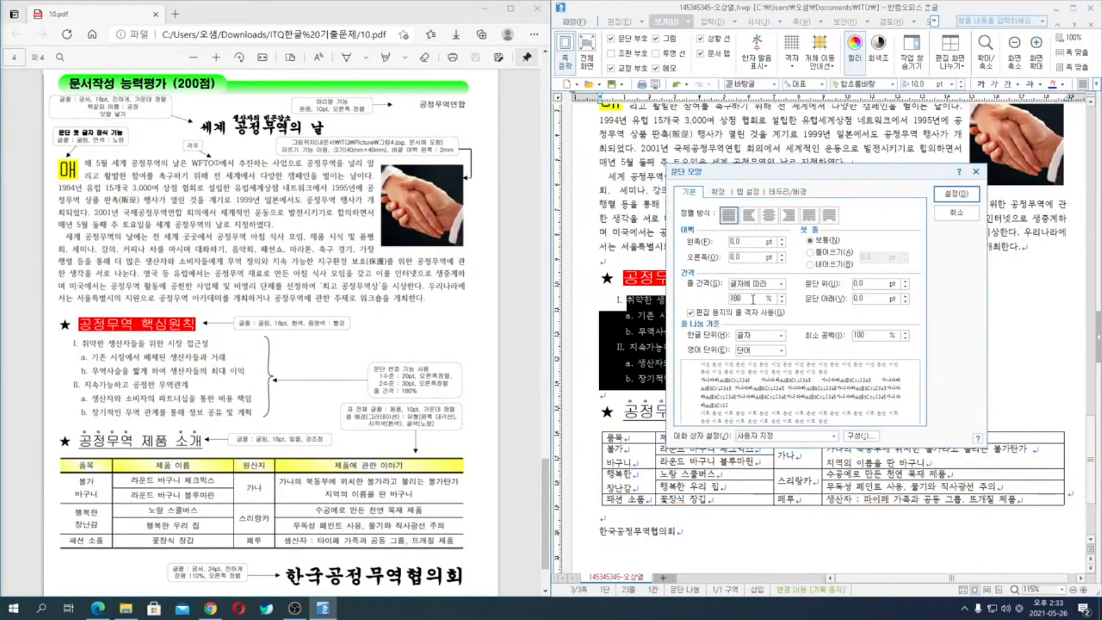
key(BackSpace)
key(BackSpace)
text(80)
key(Return)
click(932, 359)
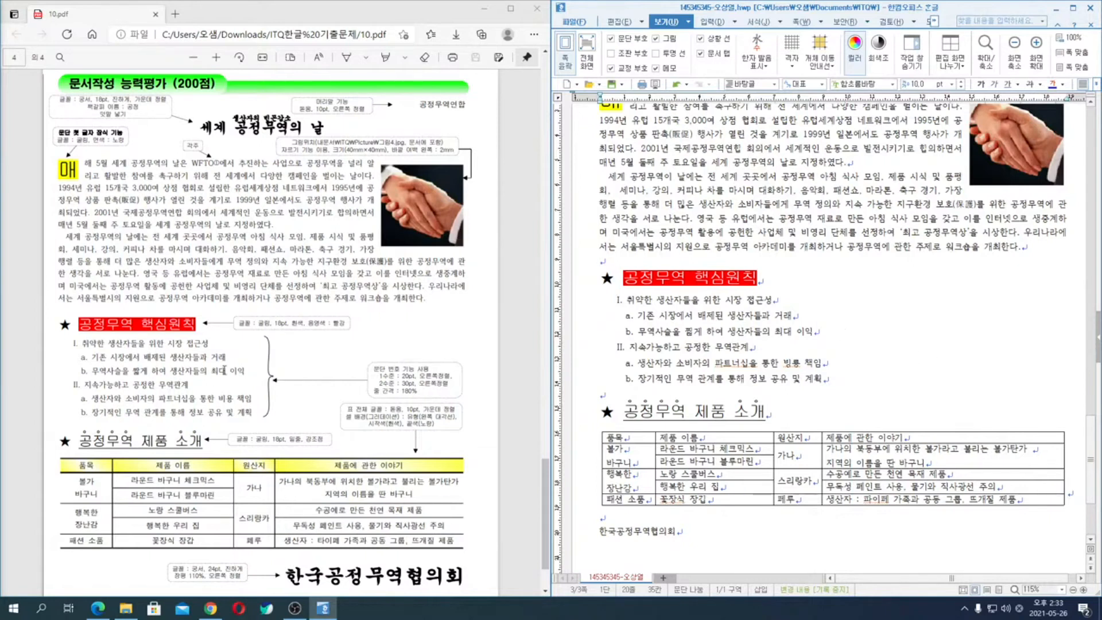
- Center-align (가운데 정렬) the text in all cells of the 공정무역 제품 소개 table
scroll(836, 352, down, 1)
scroll(837, 353, down, 2)
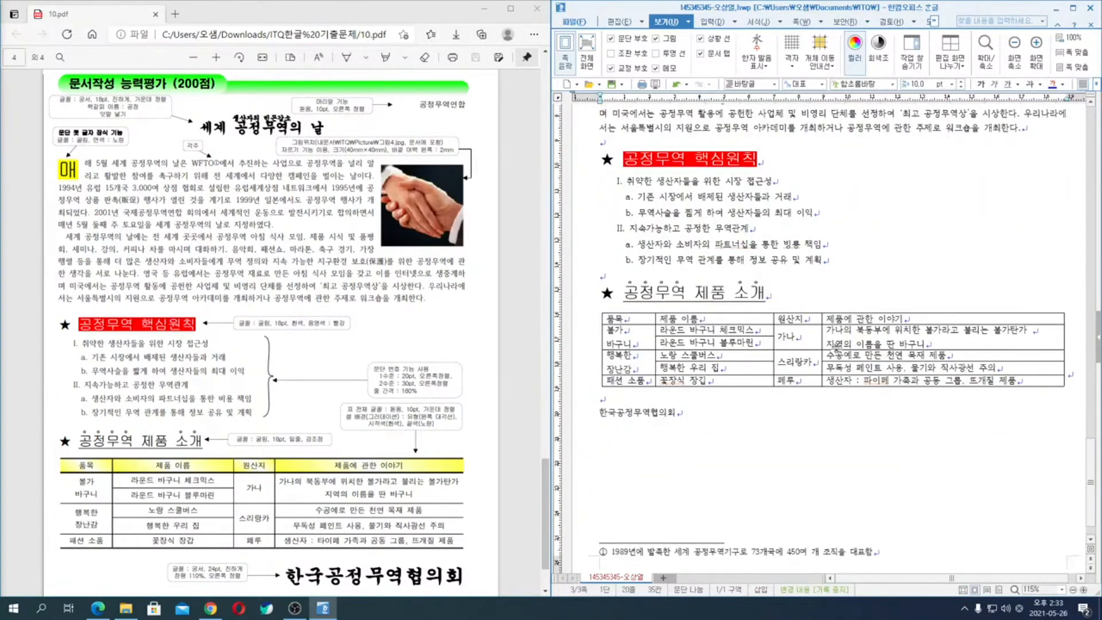
drag(644, 324, 974, 396)
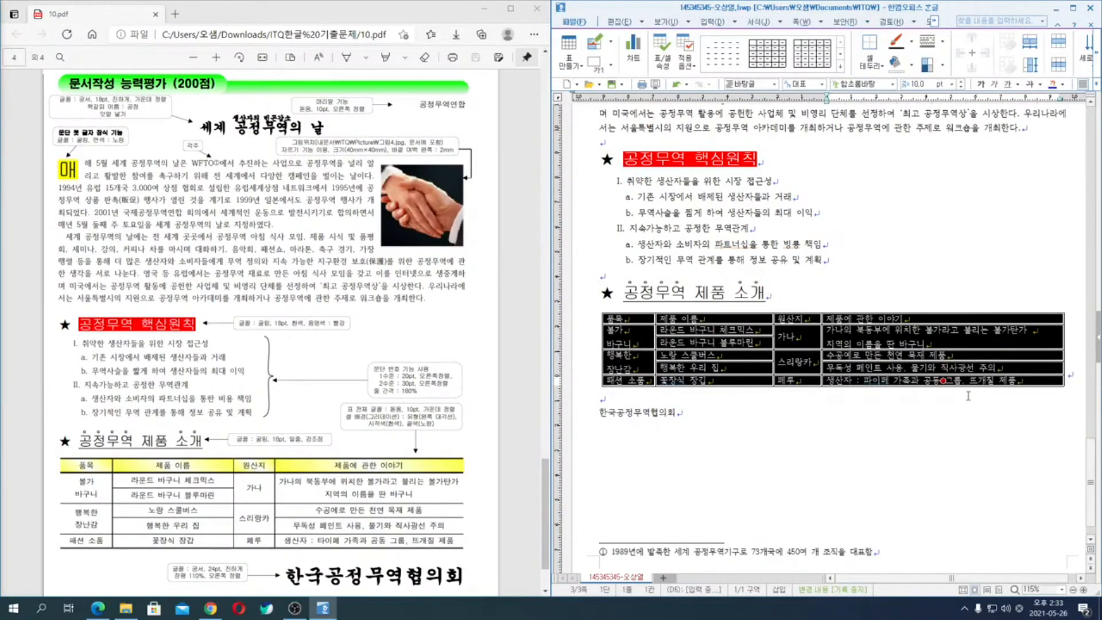
key(alt+t)
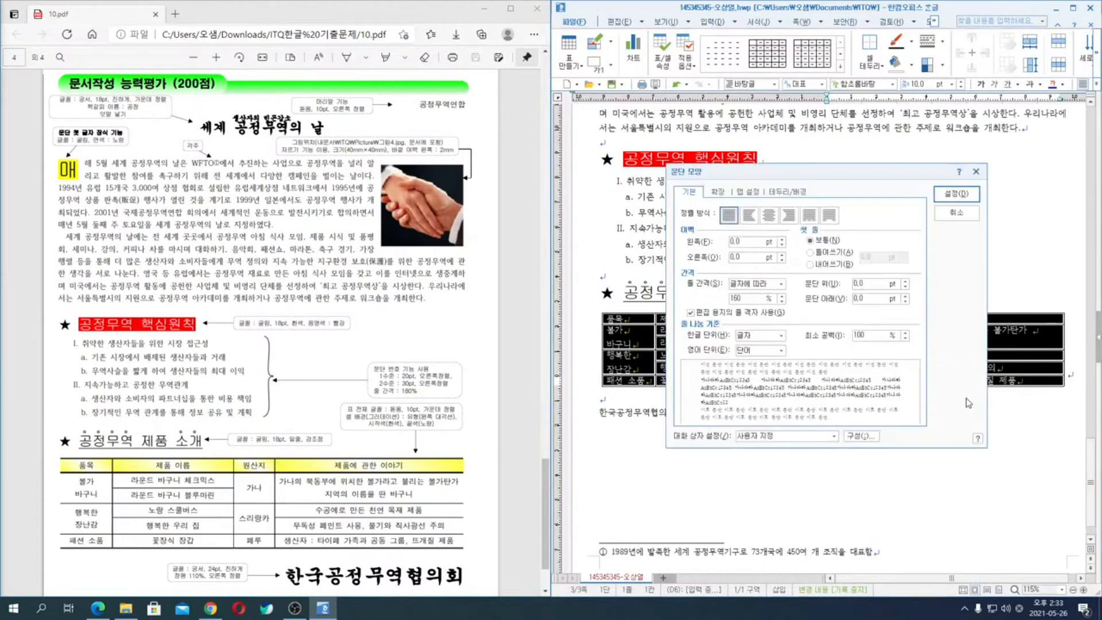
click(769, 216)
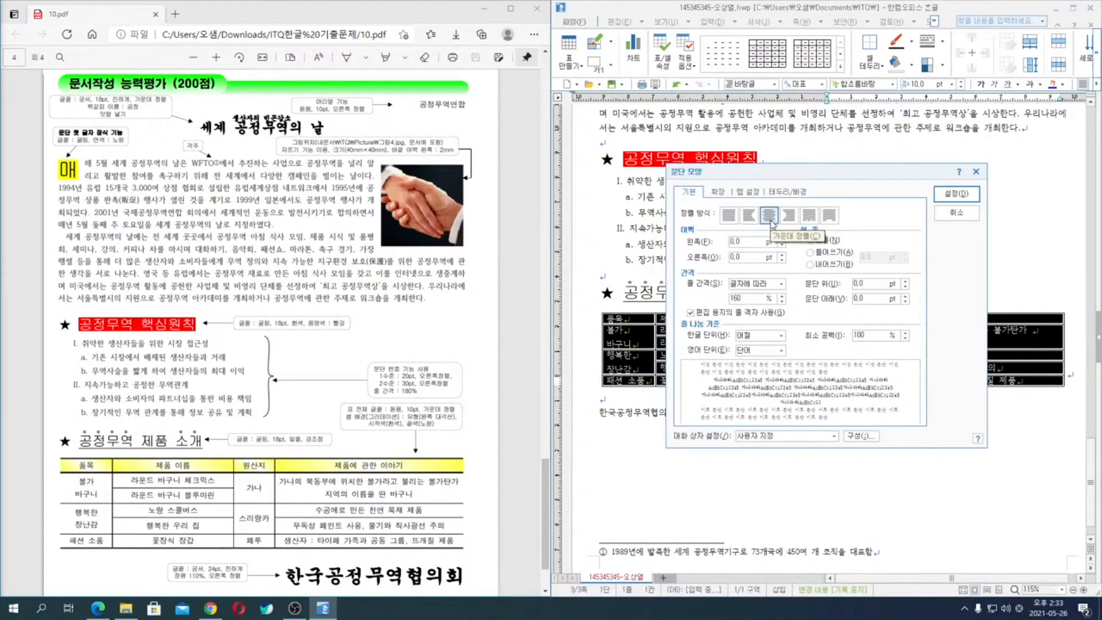
click(956, 194)
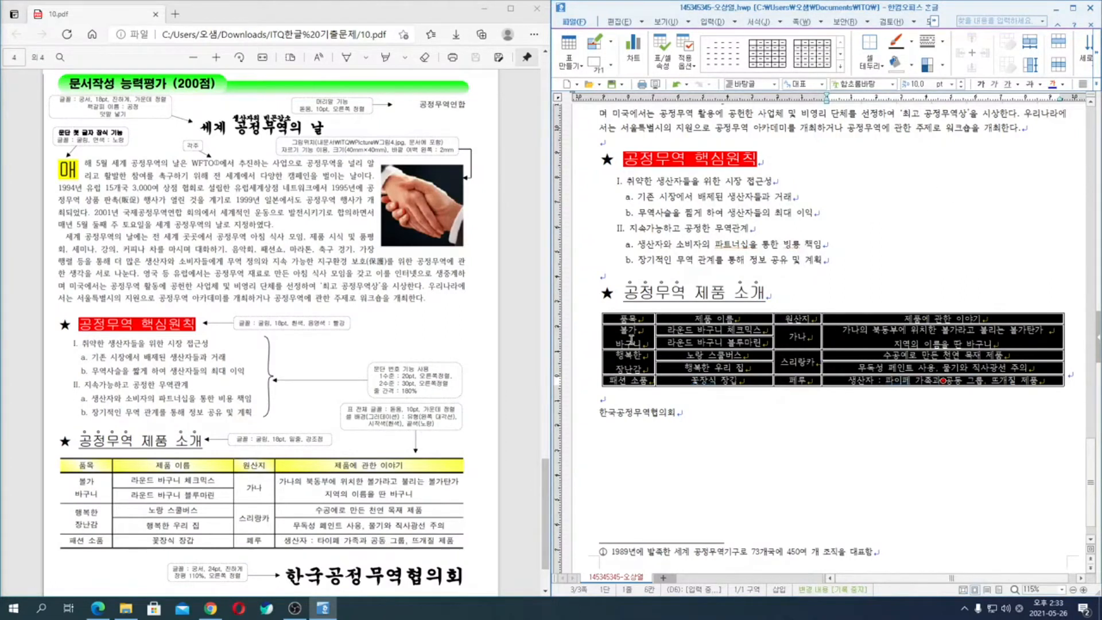
- Remove the outer left and right borders of the whole table with the 선 없음 line type
key(l)
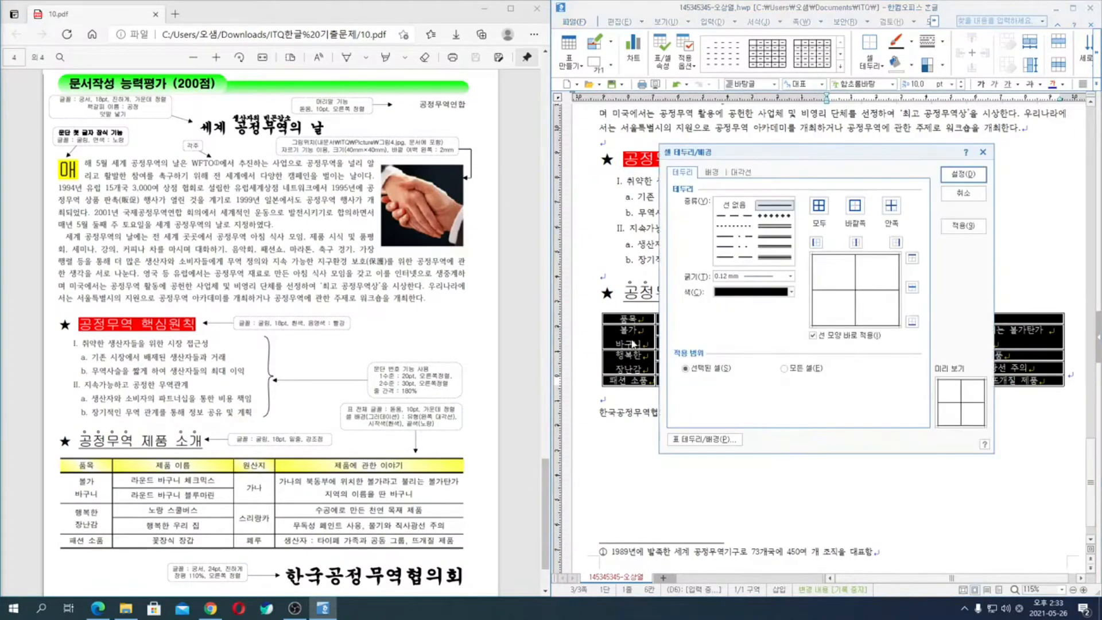
click(816, 244)
click(895, 243)
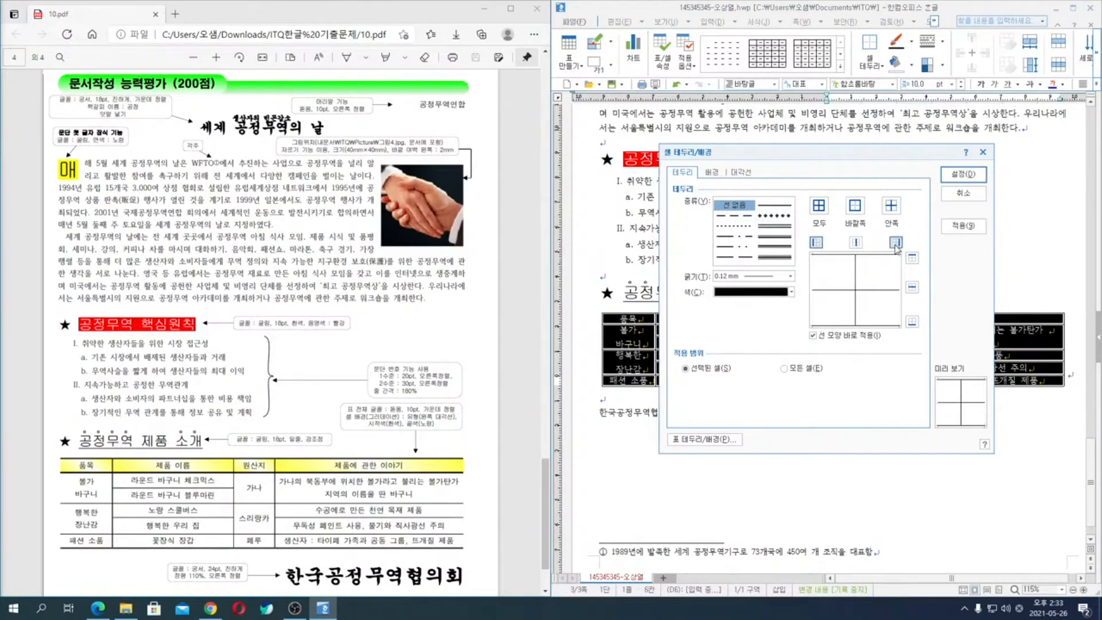
click(746, 208)
click(970, 175)
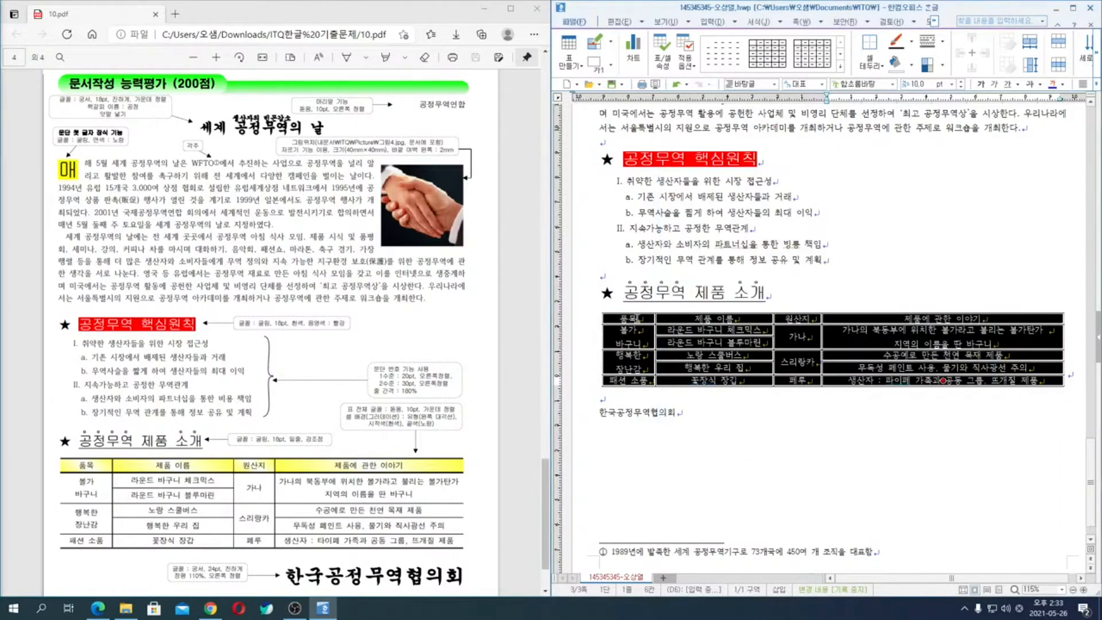
- Apply a double line to the top and bottom borders of the whole table
key(l)
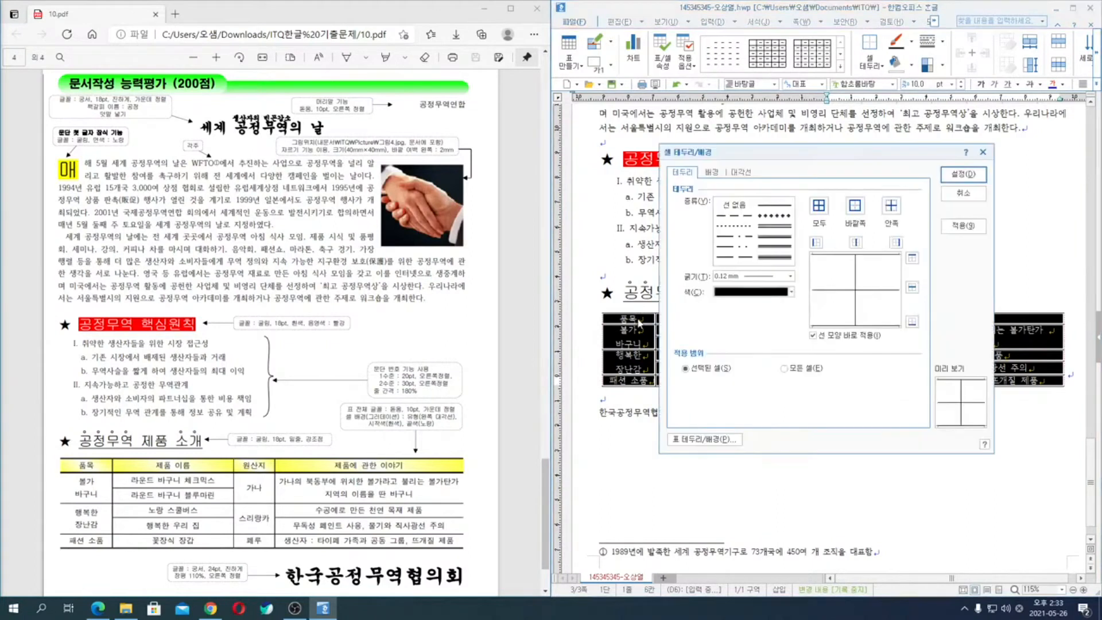
click(787, 224)
click(912, 257)
click(912, 322)
click(964, 174)
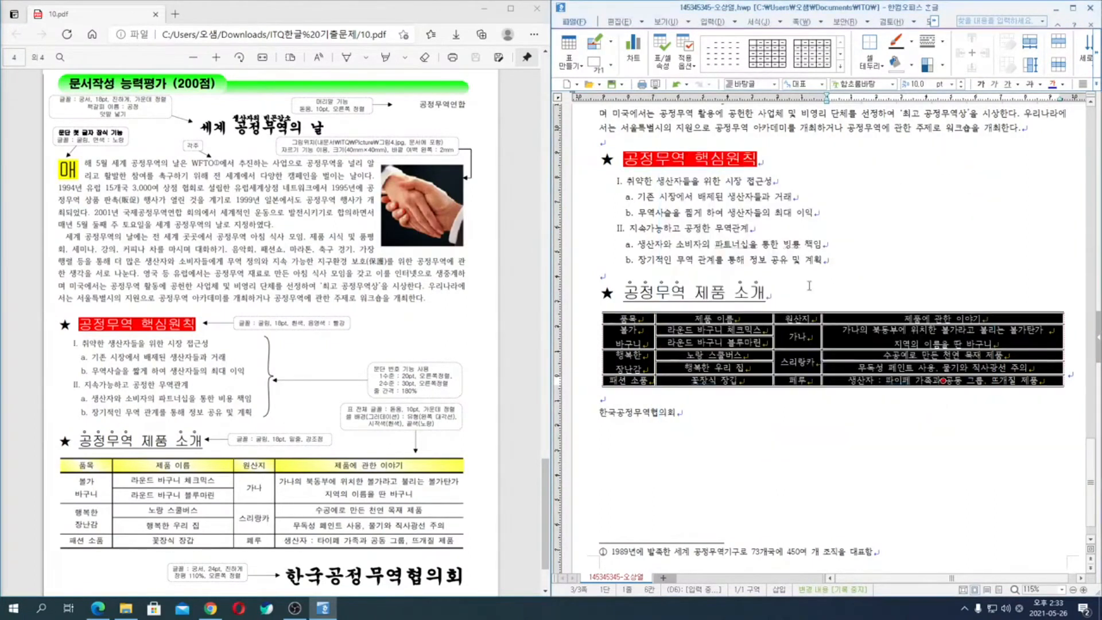
- Select the table's header row and give its bottom border a 0.5 mm double line
drag(627, 319, 917, 318)
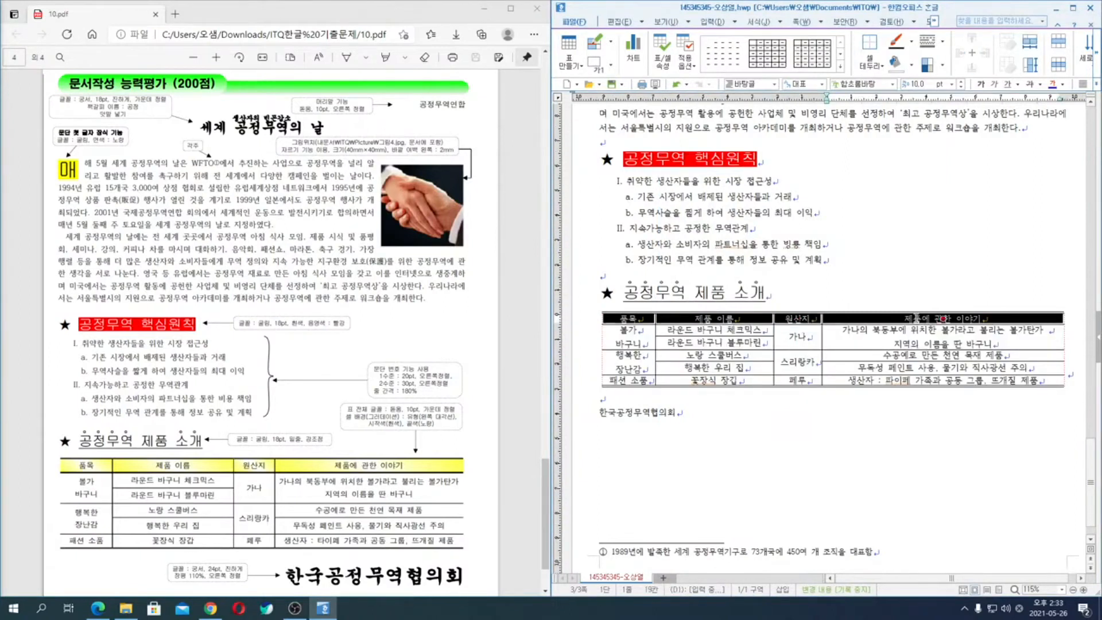
key(l)
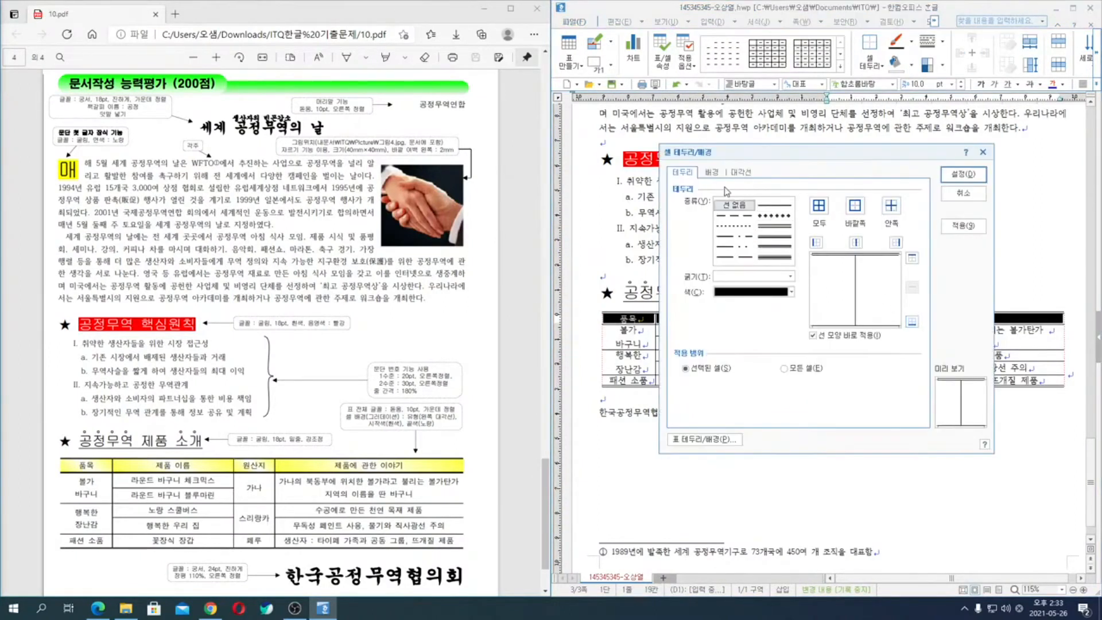
click(775, 226)
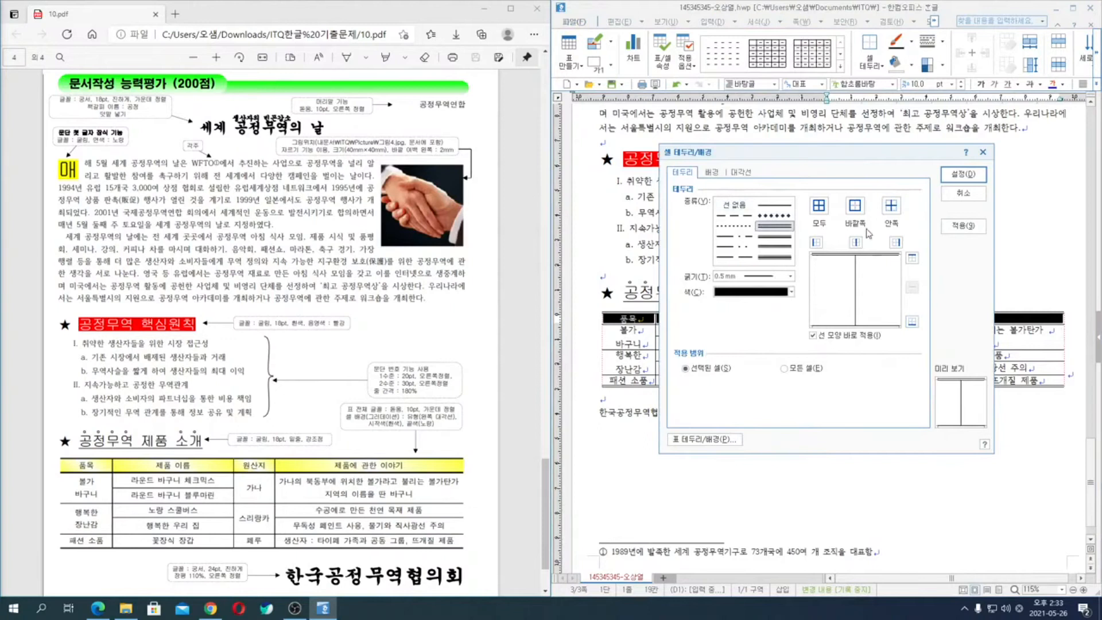
click(912, 324)
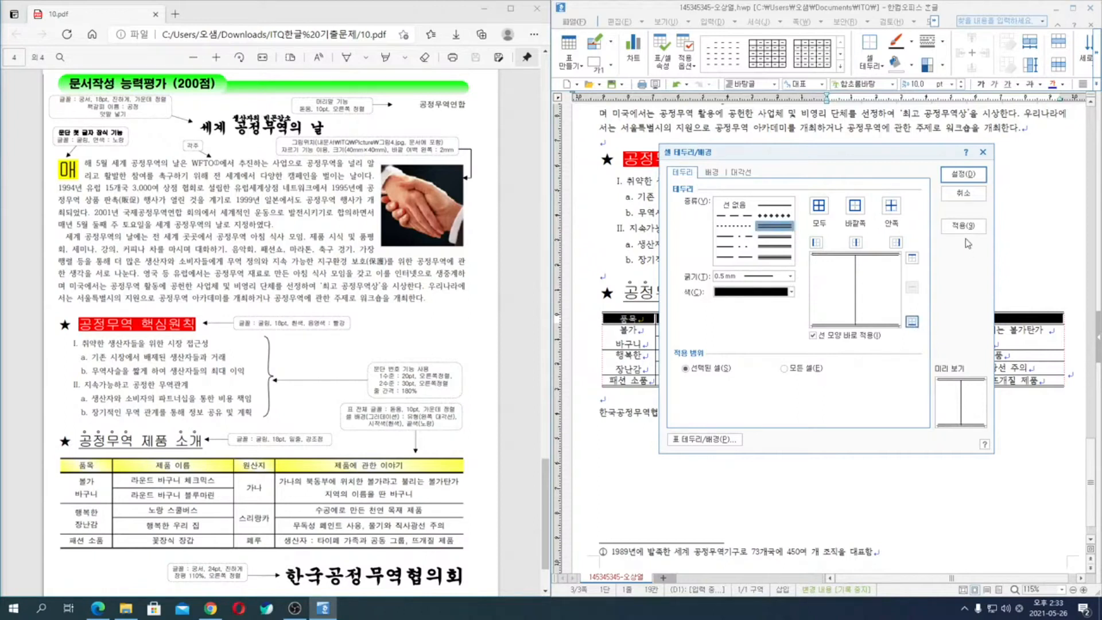
- Fill the header row with a white-to-yellow gradient of type 왼쪽 대각선 and apply the cell border and background settings
click(713, 172)
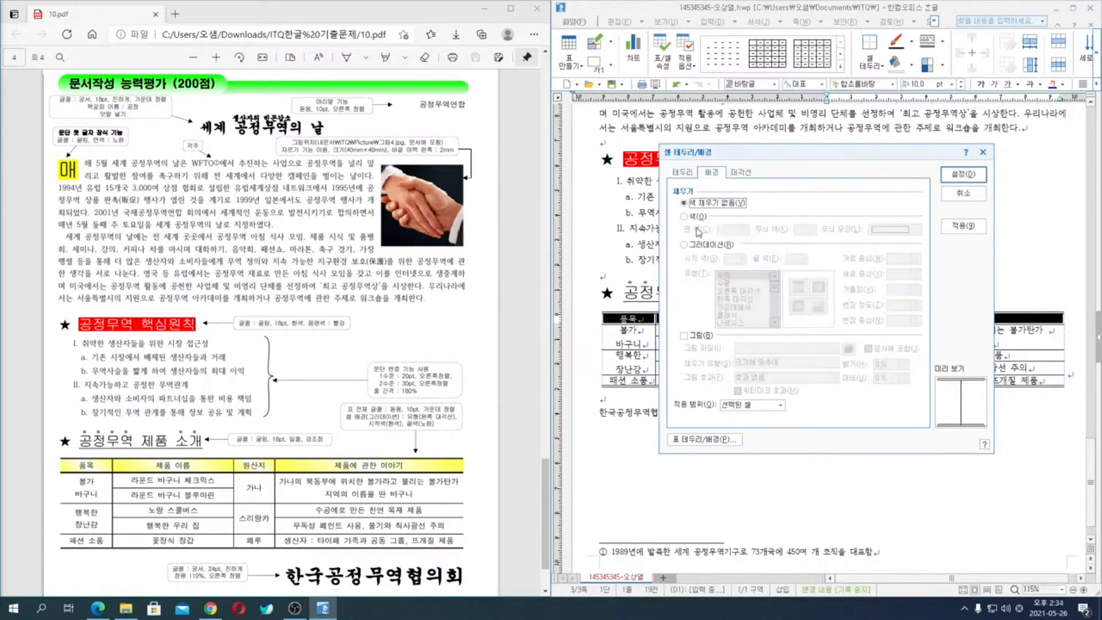
click(701, 247)
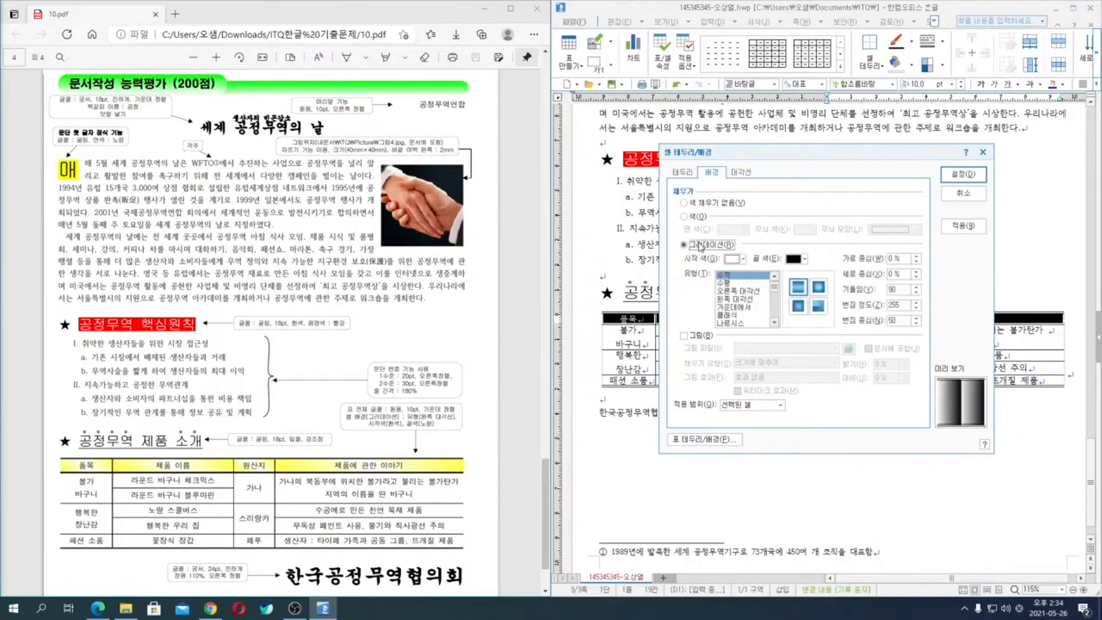
click(806, 260)
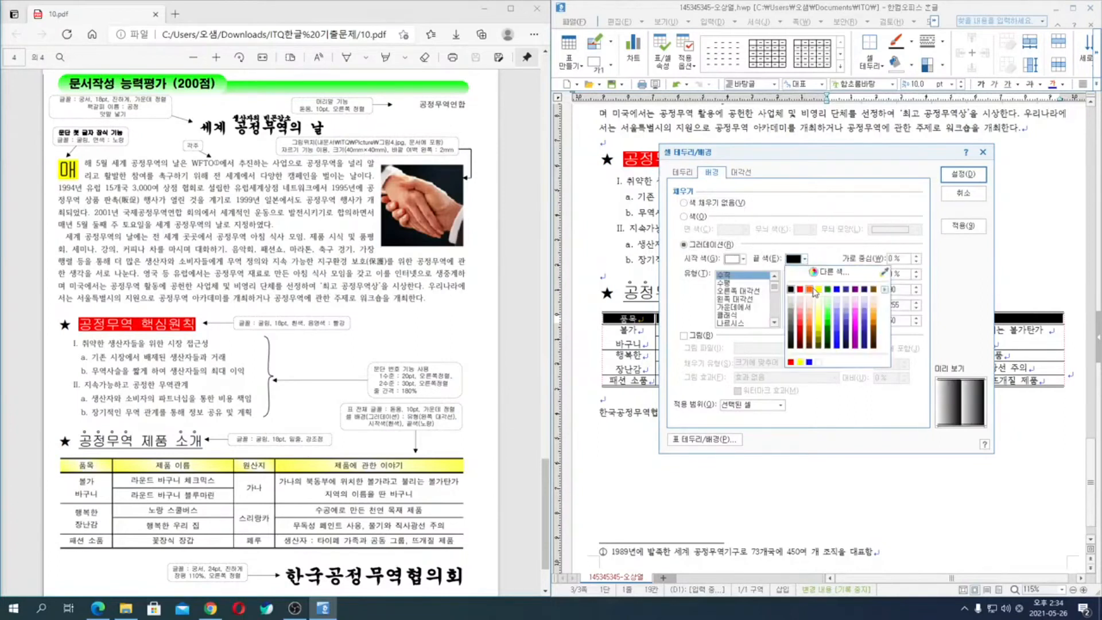
click(819, 289)
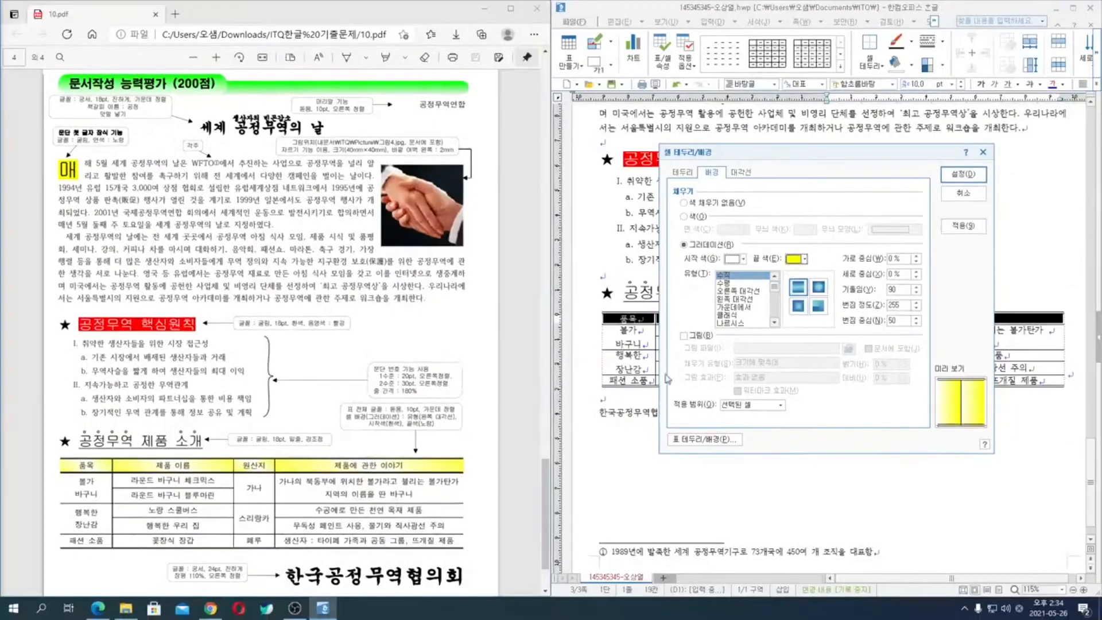
click(741, 299)
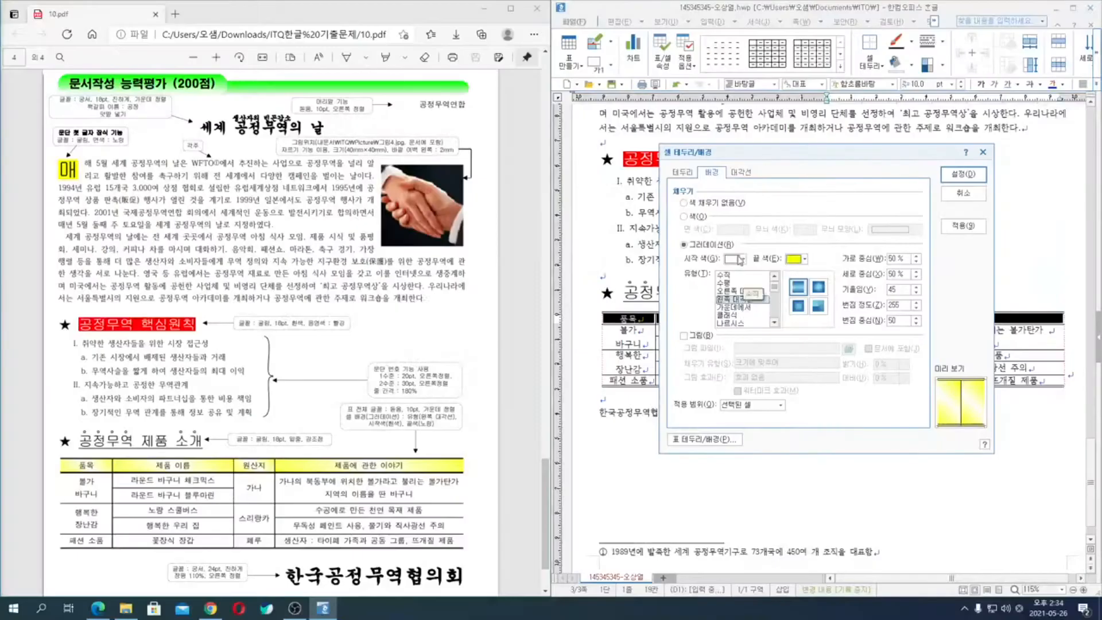
click(623, 45)
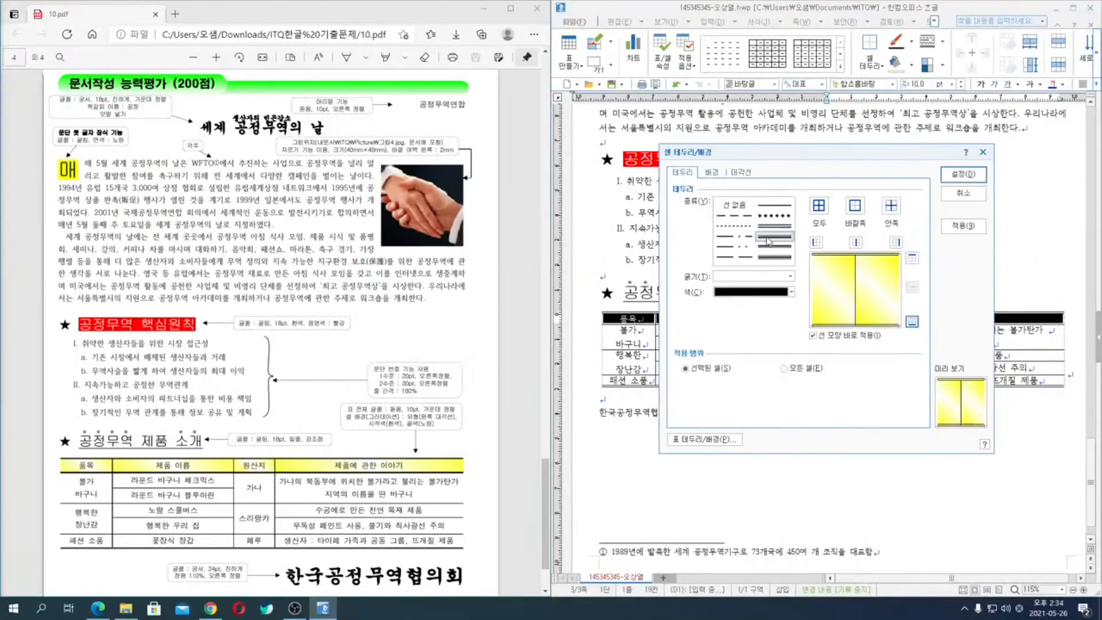
click(972, 175)
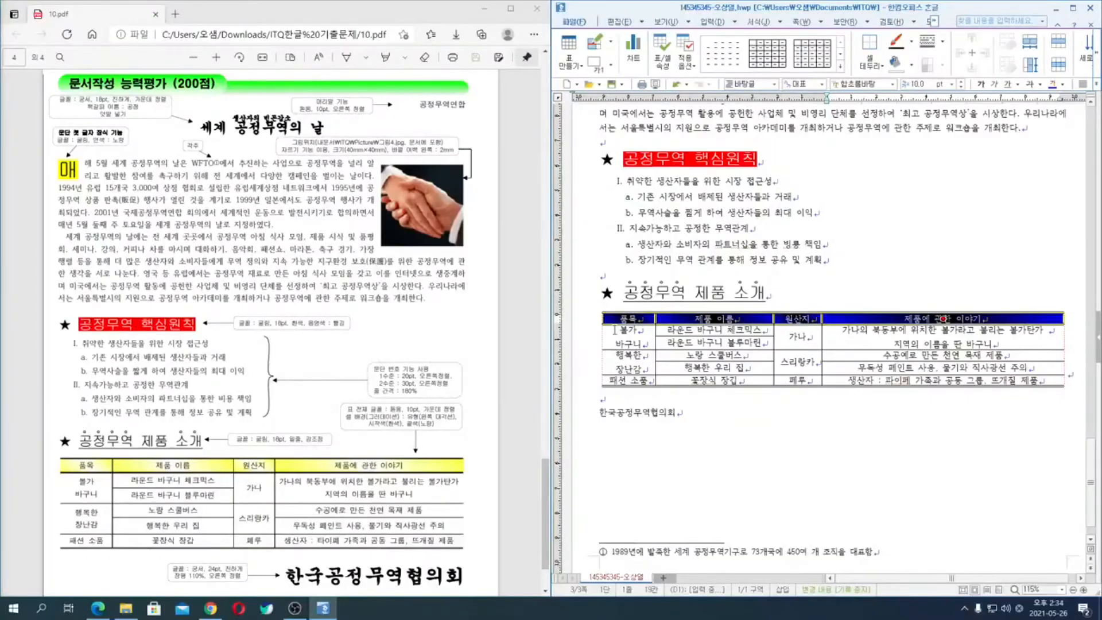
- Increase the row heights of the whole product table slightly and set its font to 돋움
drag(614, 330, 943, 380)
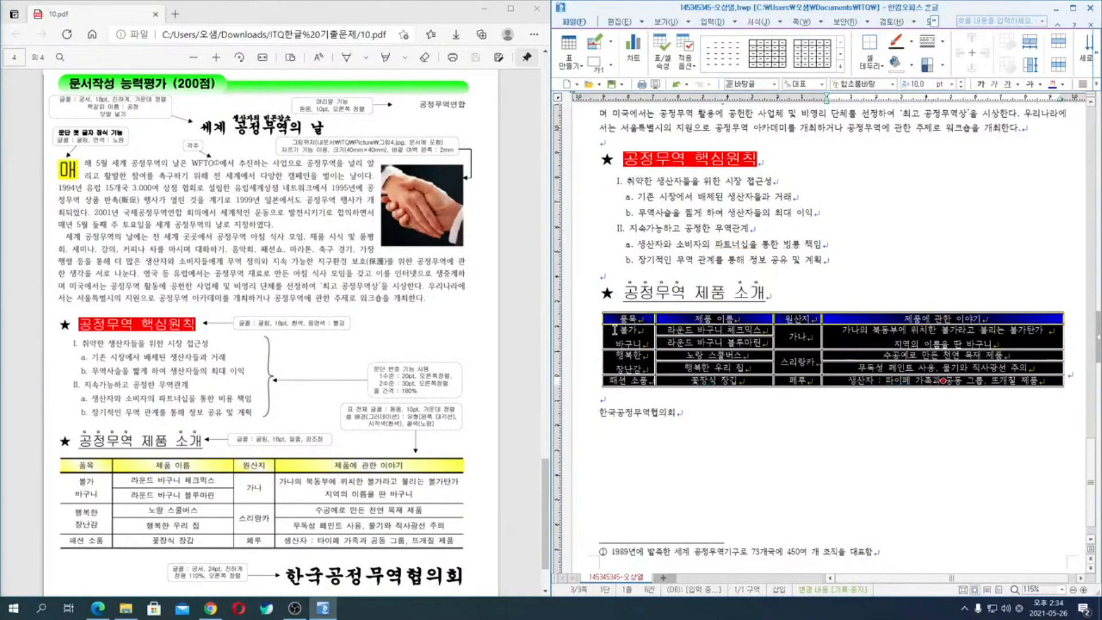
key(ctrl+Down)
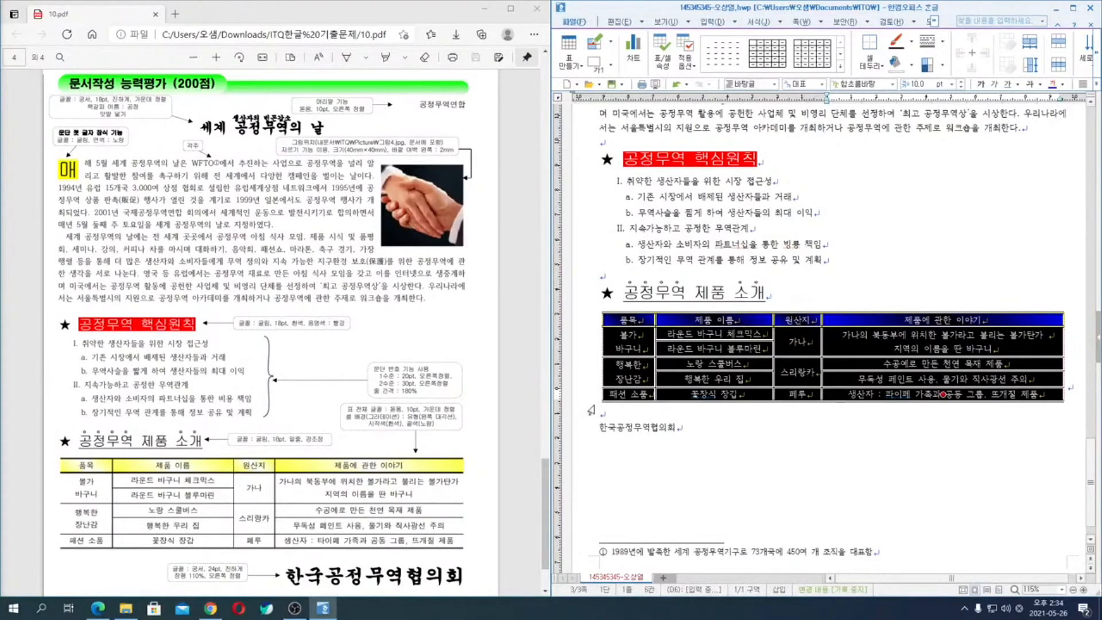
key(alt+l)
key(alt+e)
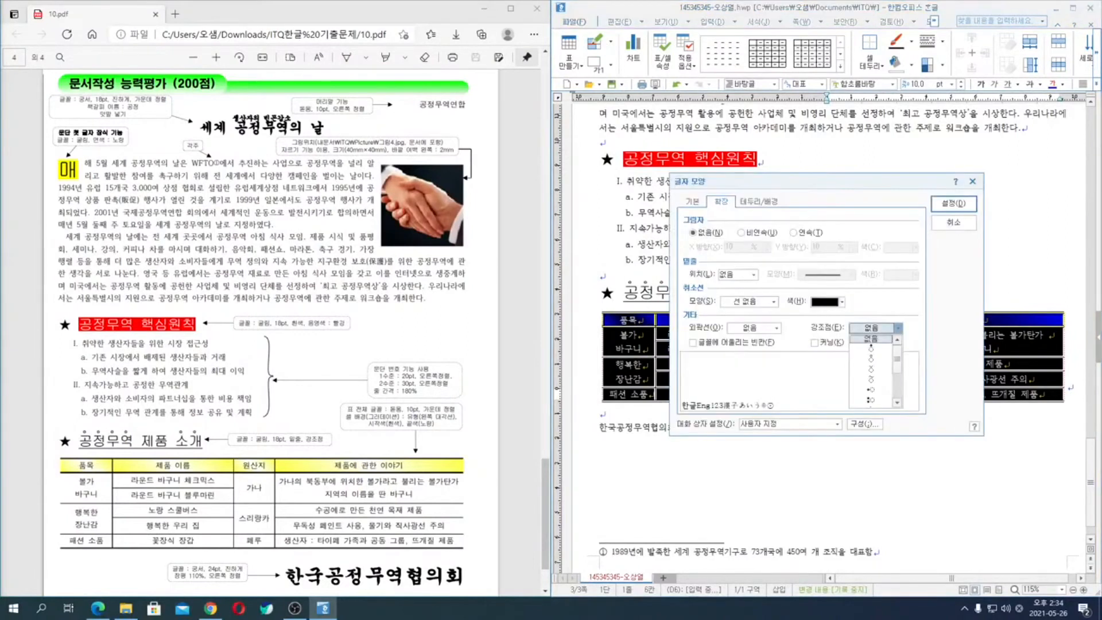
click(699, 207)
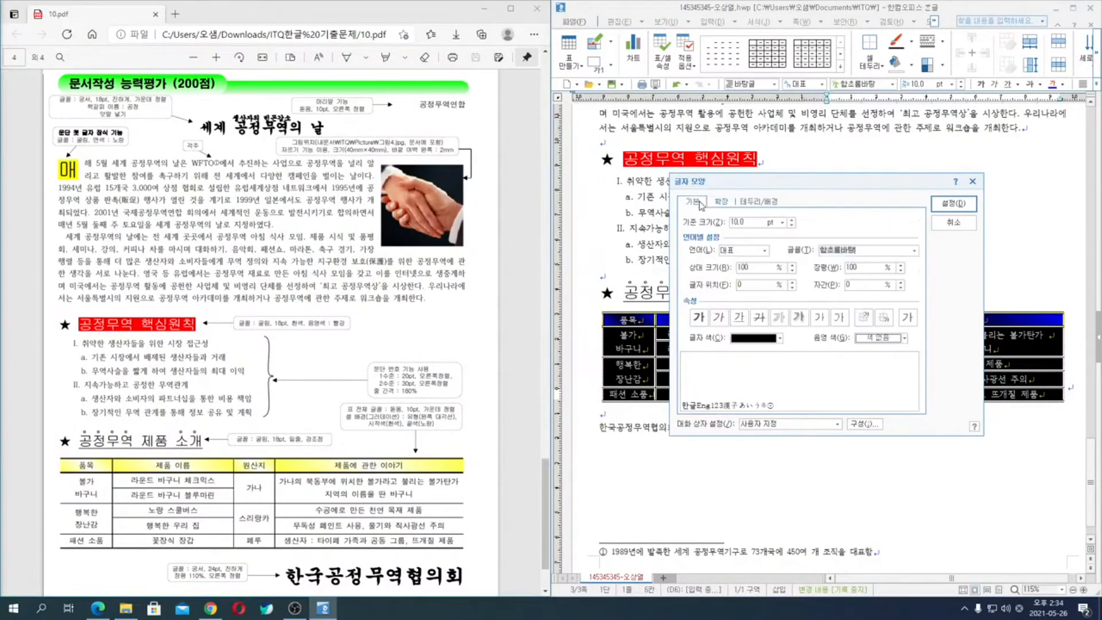
key(alt+t)
text(ehe)
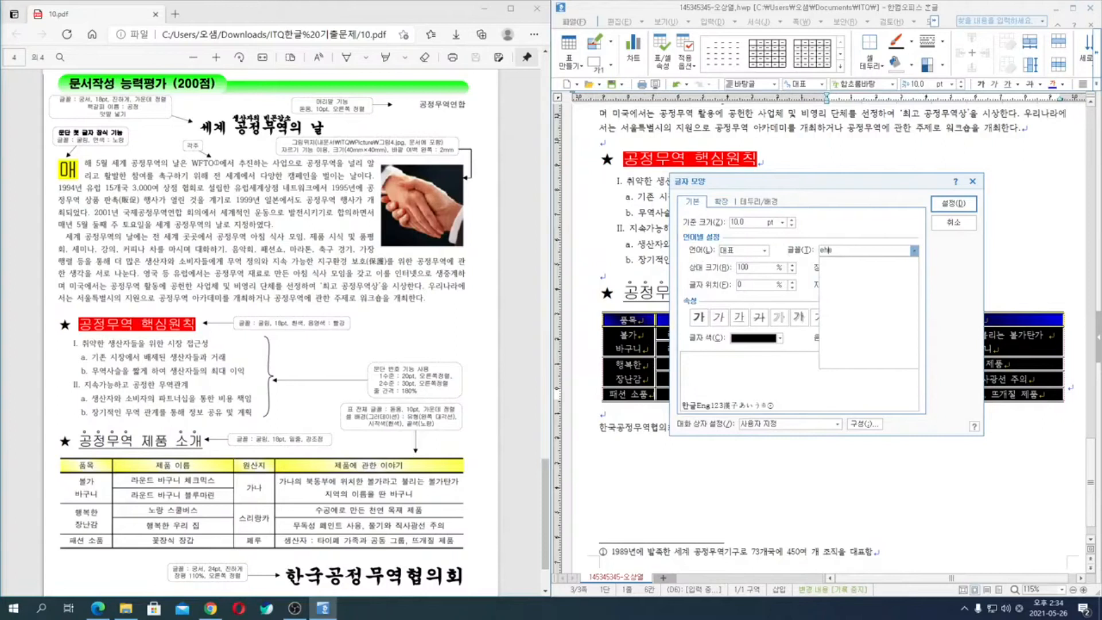
key(BackSpace)
key(BackSpace)
key(BackSpace)
text(돋움)
key(Return)
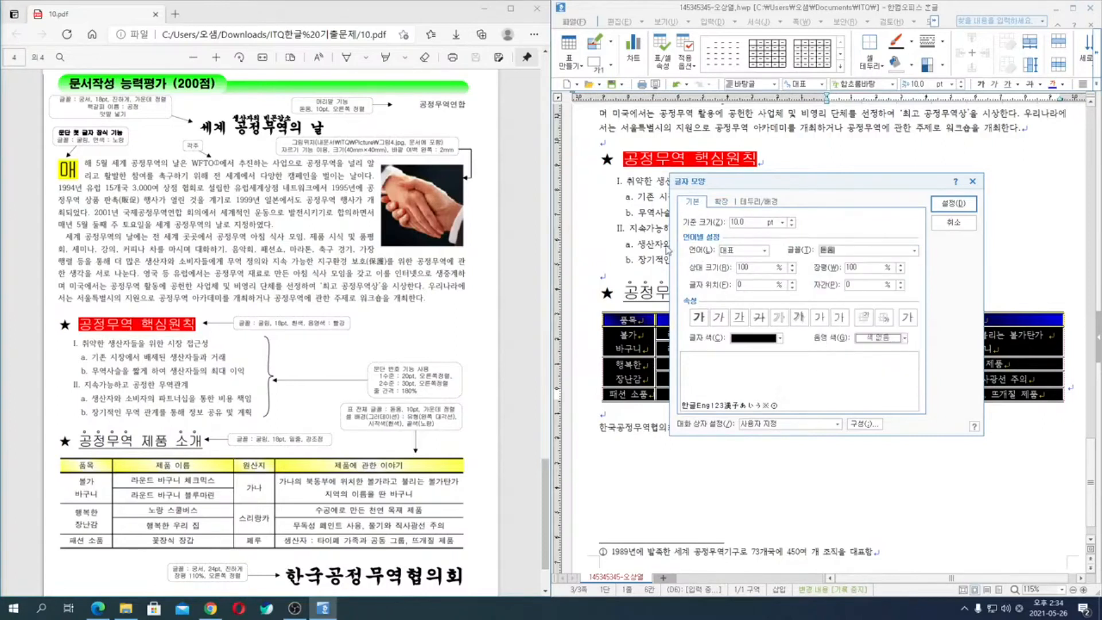
key(Return)
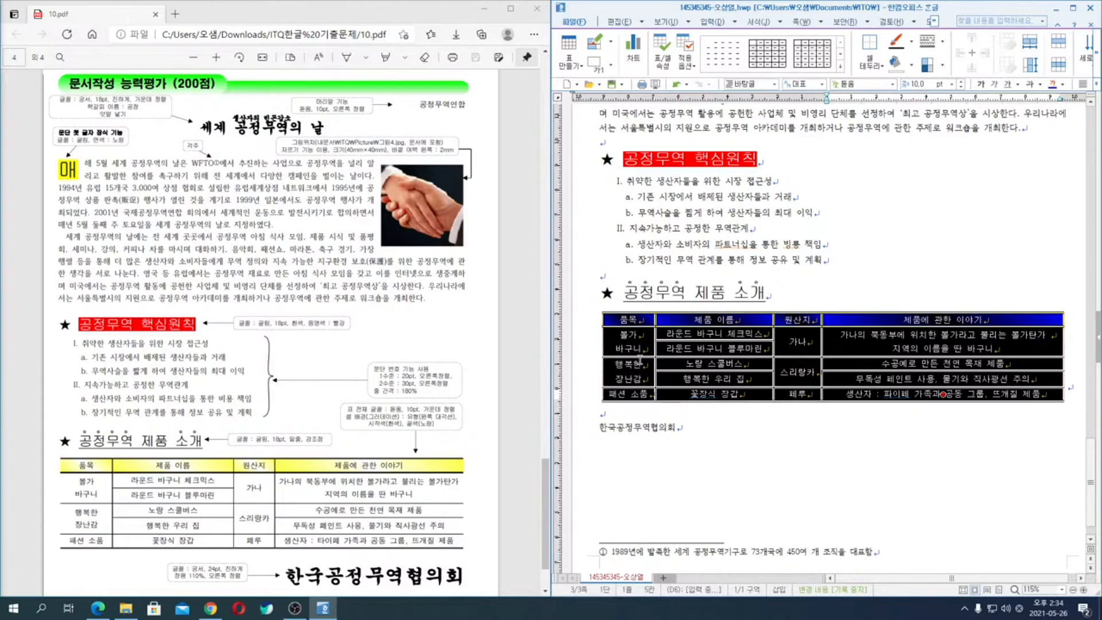
- Widen the 품목, 제품 이름 and 원산지 columns of the product table slightly
click(631, 342)
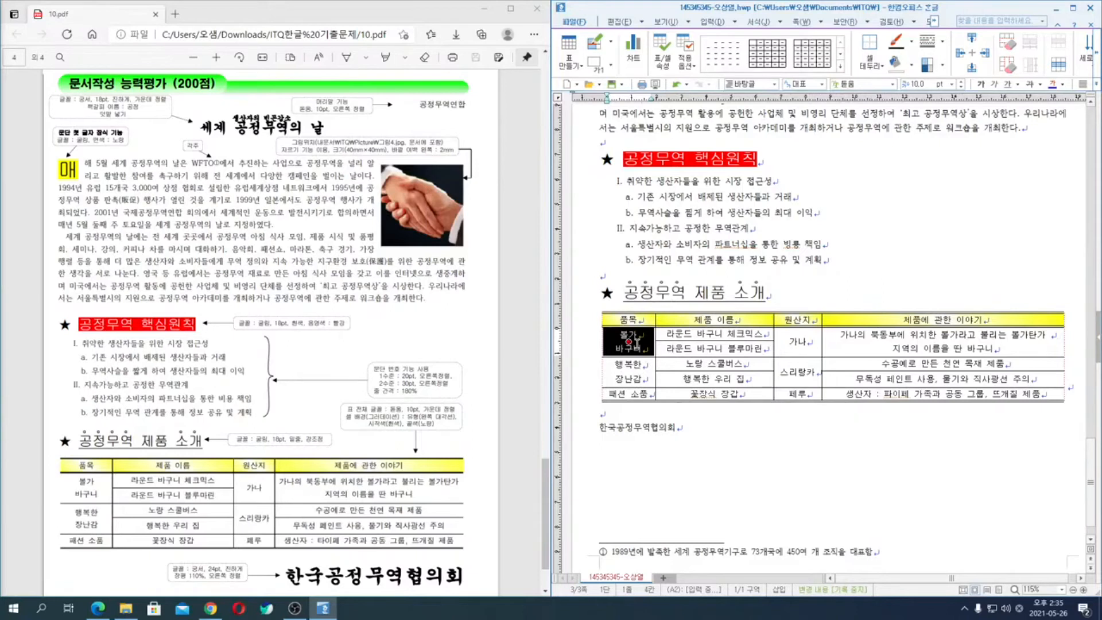
key(alt+Right)
key(alt+Right)
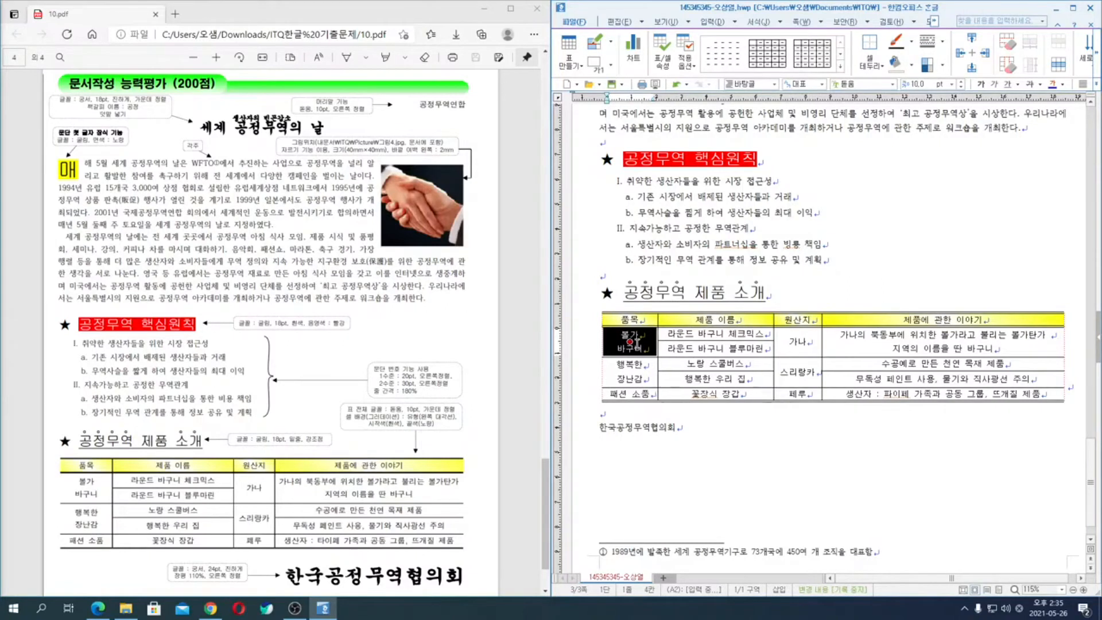
key(Right)
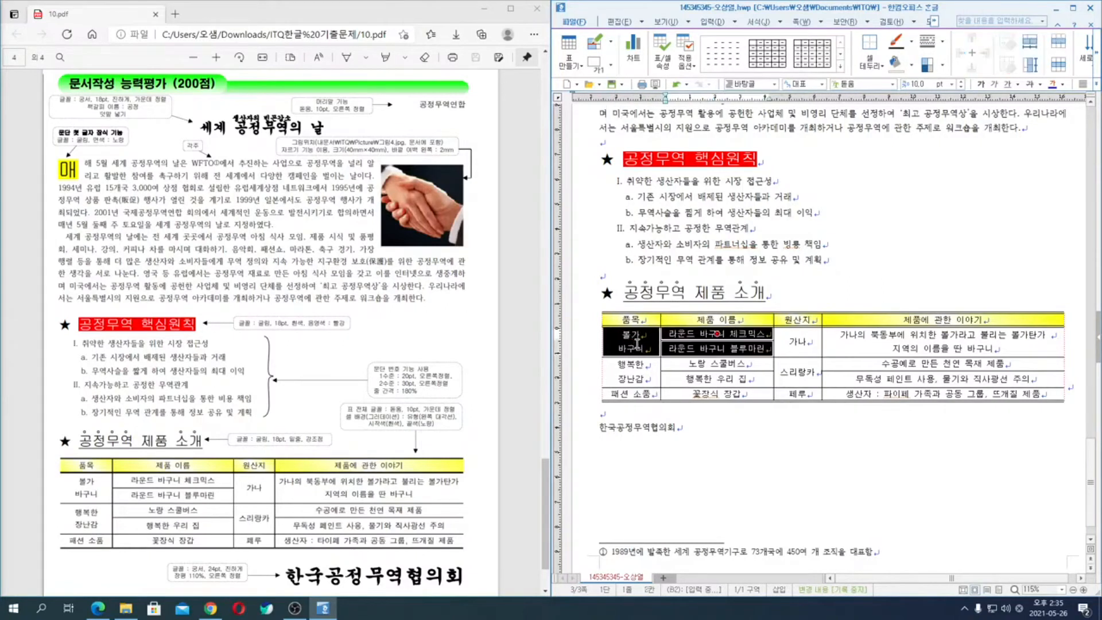
key(alt+Right)
key(alt+Right)
key(alt+Right)
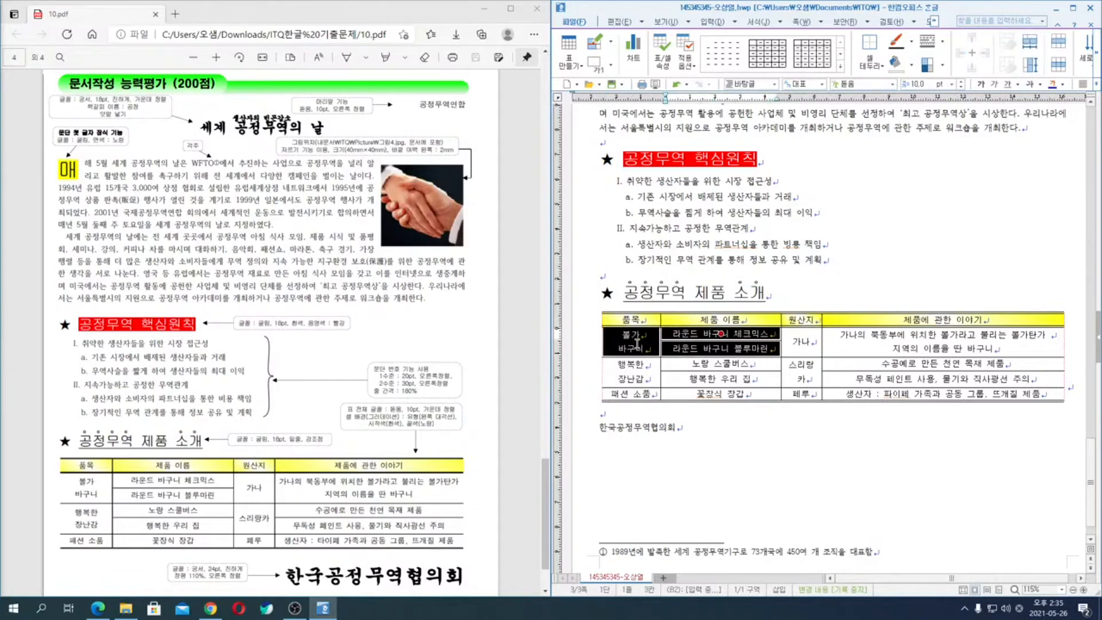
key(Right)
key(alt+Right)
key(alt+Right)
key(alt+Right)
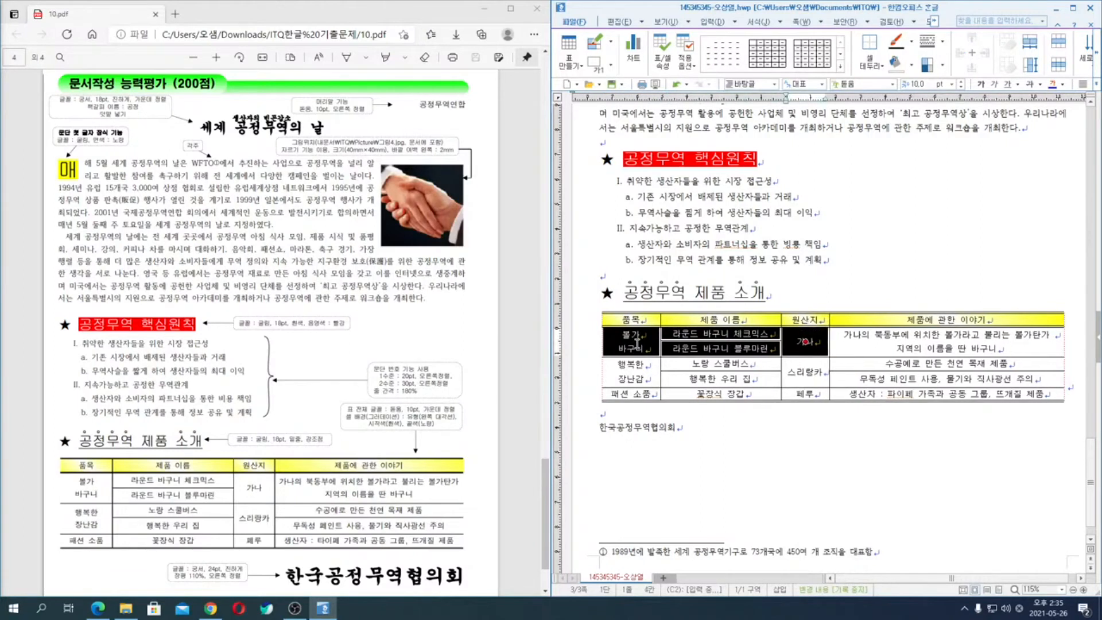
key(Escape)
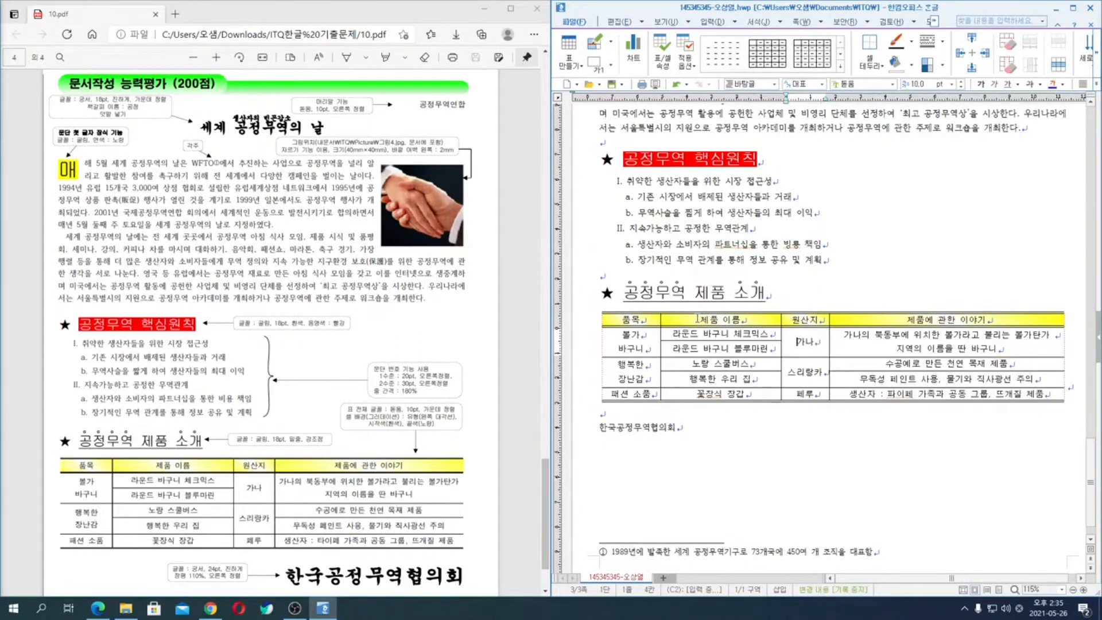
- Select the 제품 이름 column from the header to the last row and increase the table's row heights further
drag(697, 317, 710, 396)
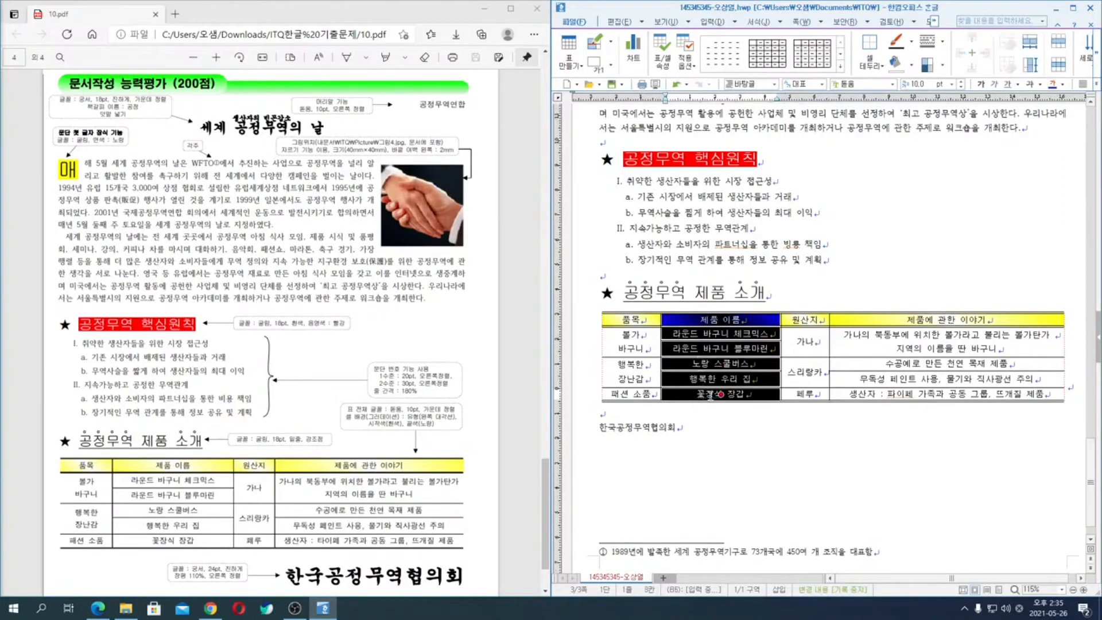
key(ctrl+Down)
click(776, 435)
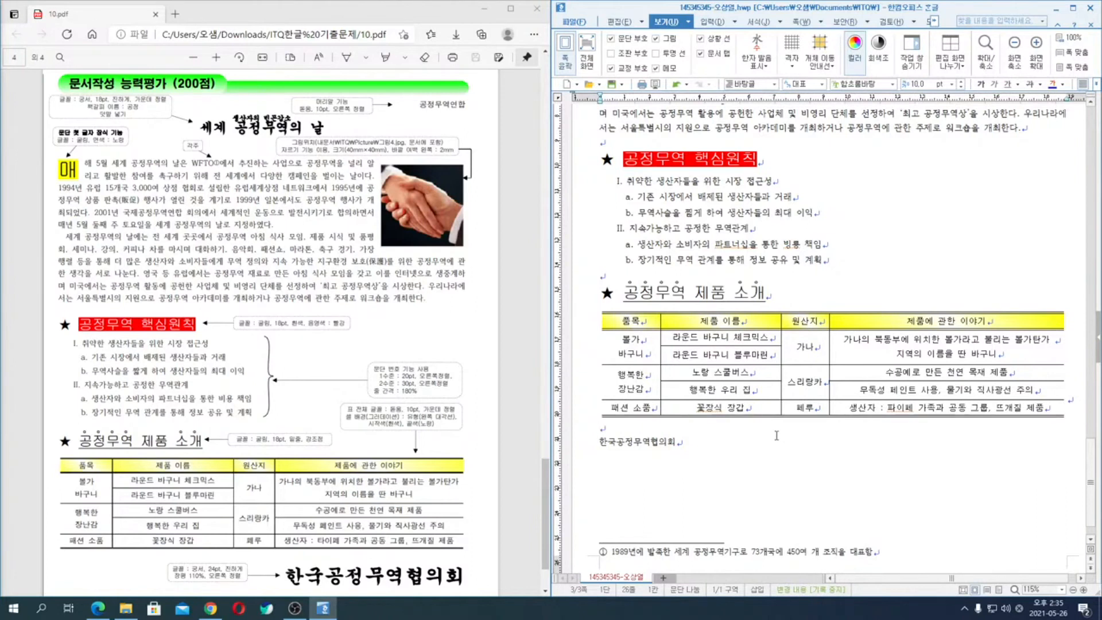
- Right-align the 한국공정무역협의회 line below the table
scroll(774, 435, down, 1)
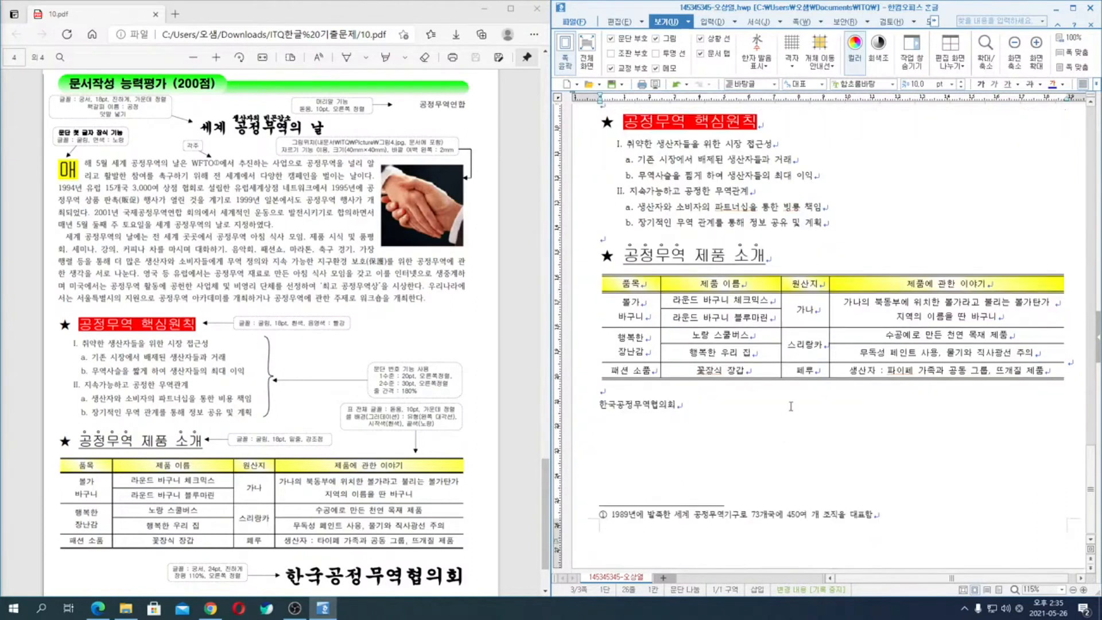
scroll(350, 471, down, 3)
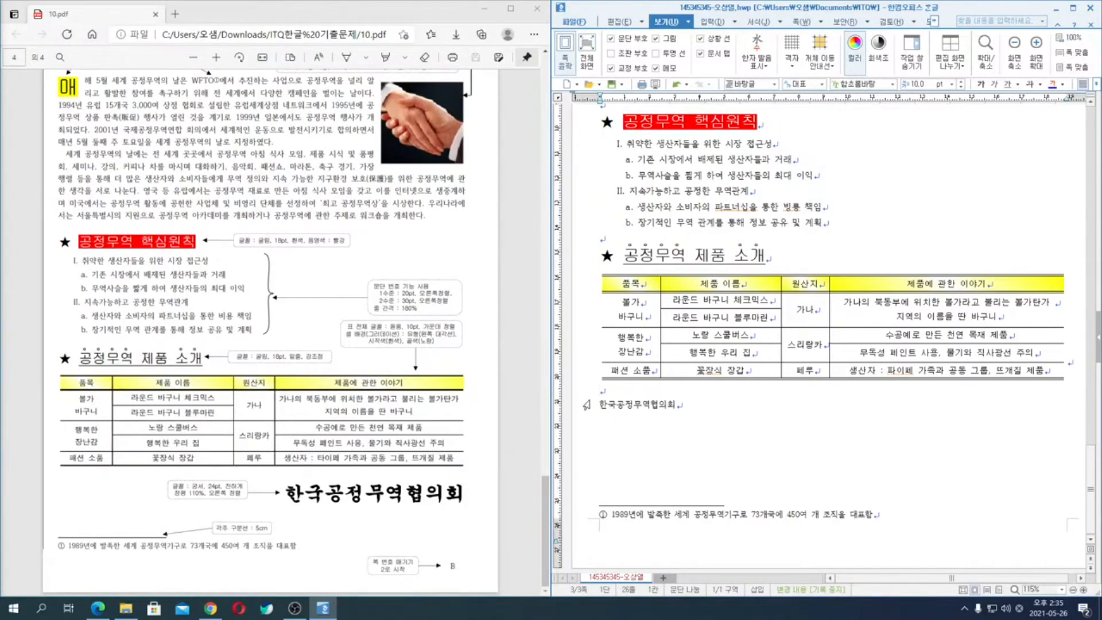
click(578, 407)
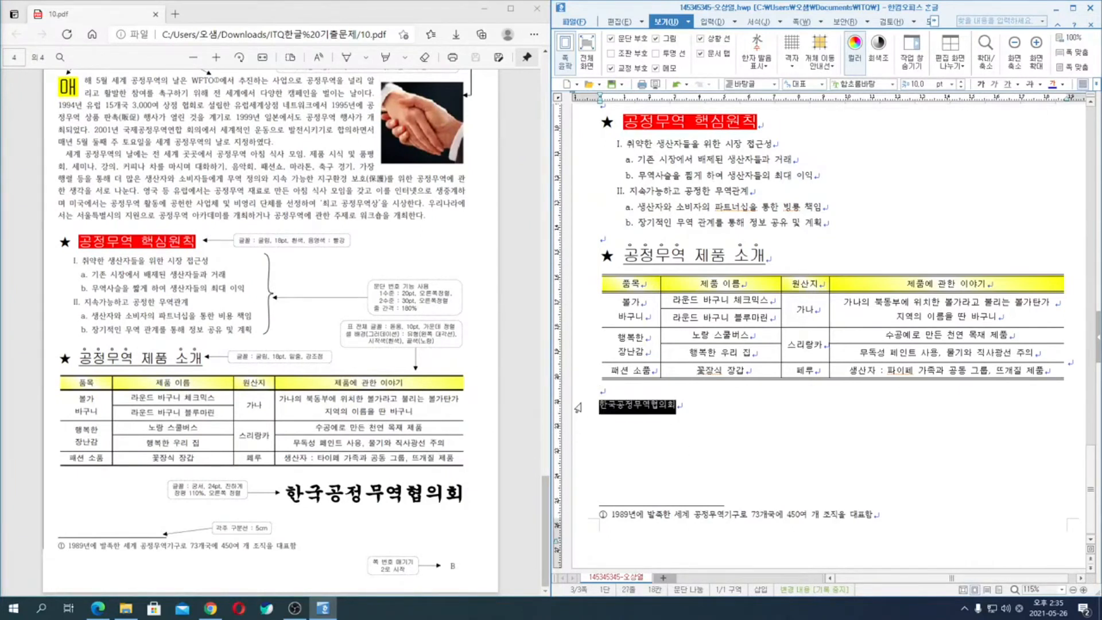
key(alt+t)
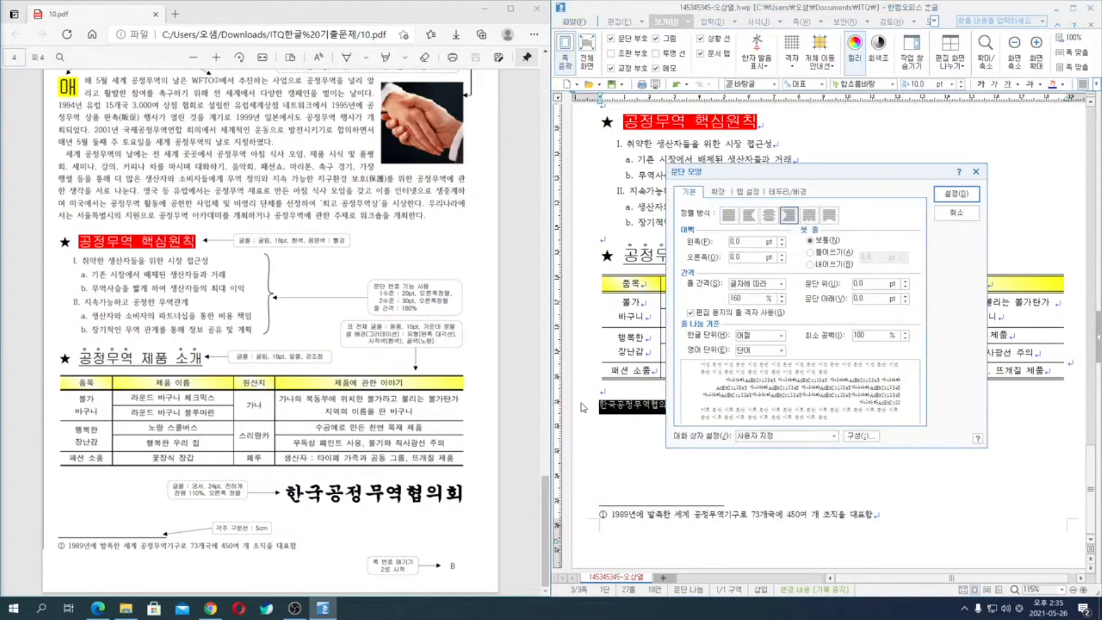
key(Return)
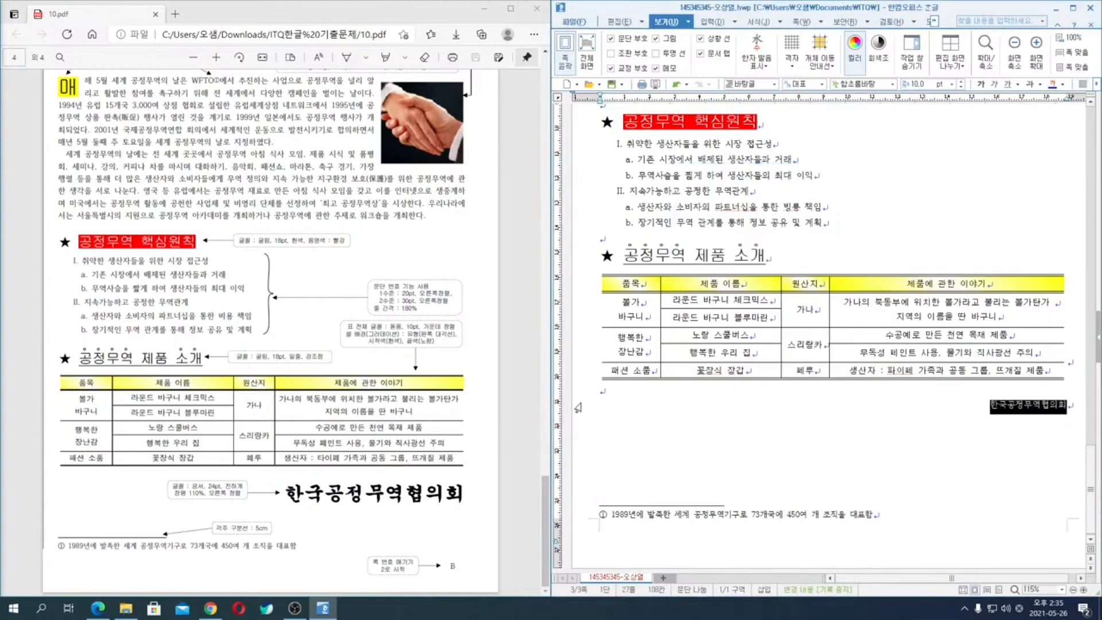
- Format the 한국공정무역협의회 line in 궁서, 24 pt, bold, with a character width (장평) of 110%
key(alt+l)
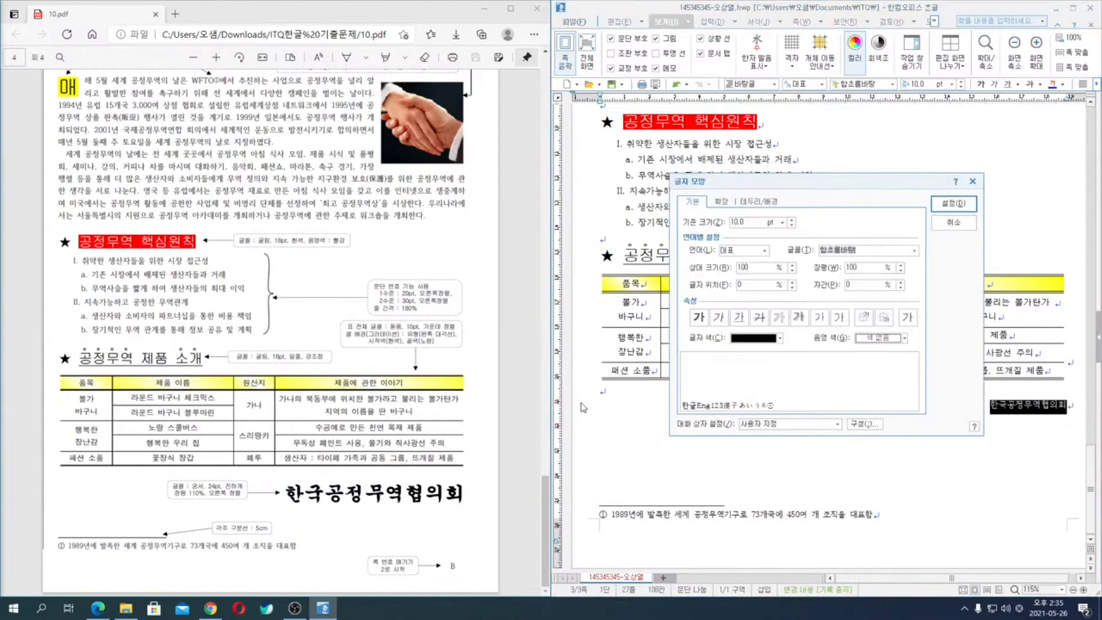
text(궁)
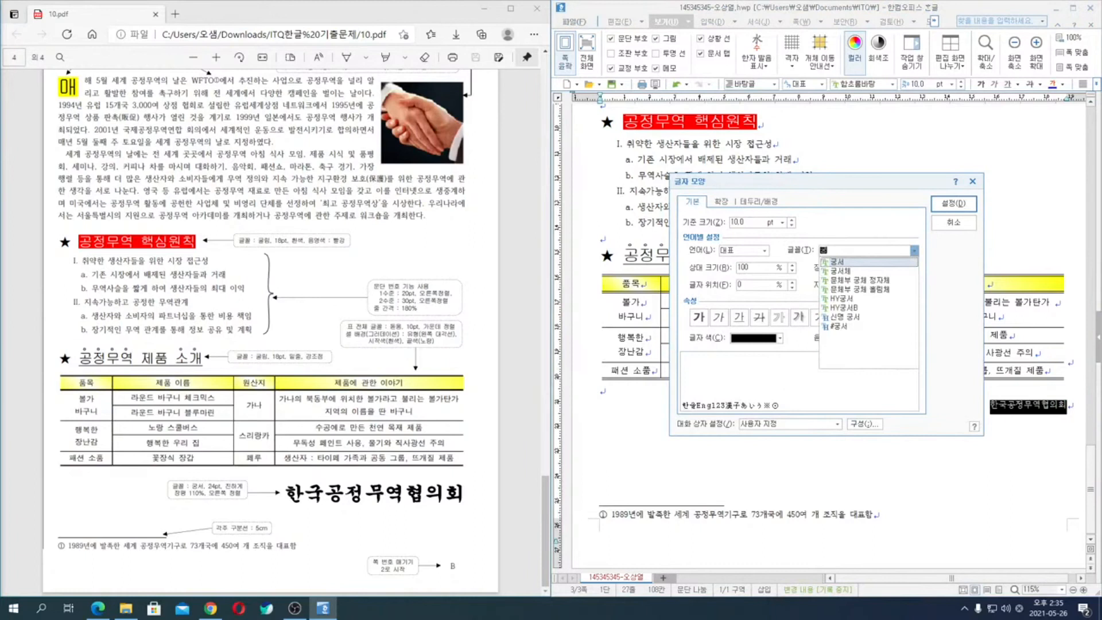
key(Return)
text(24)
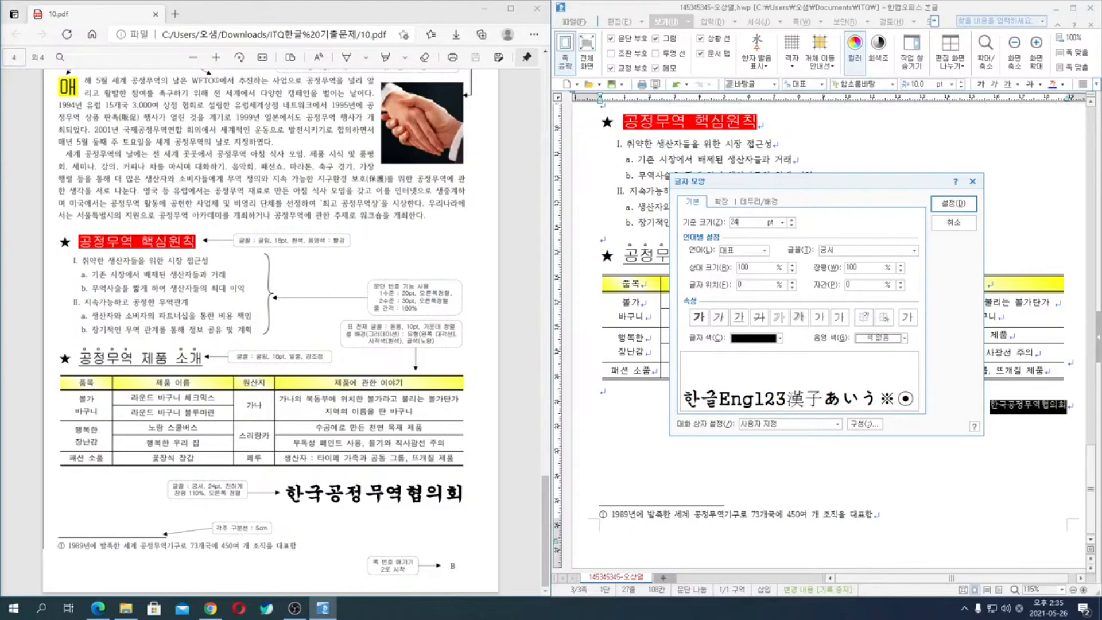
key(alt+b)
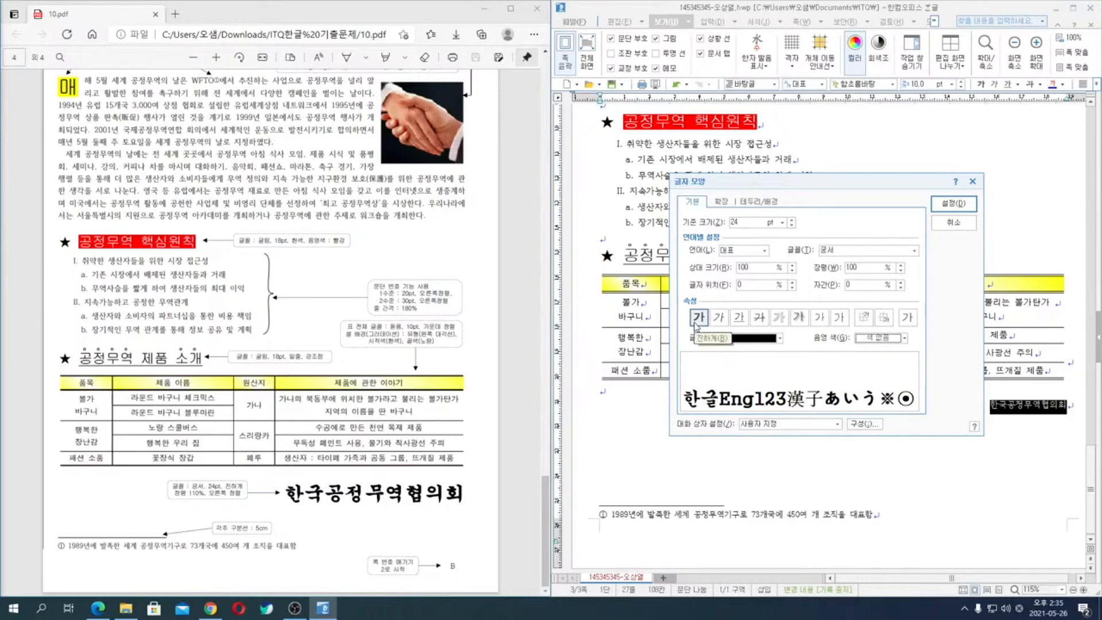
key(alt+w)
text(110)
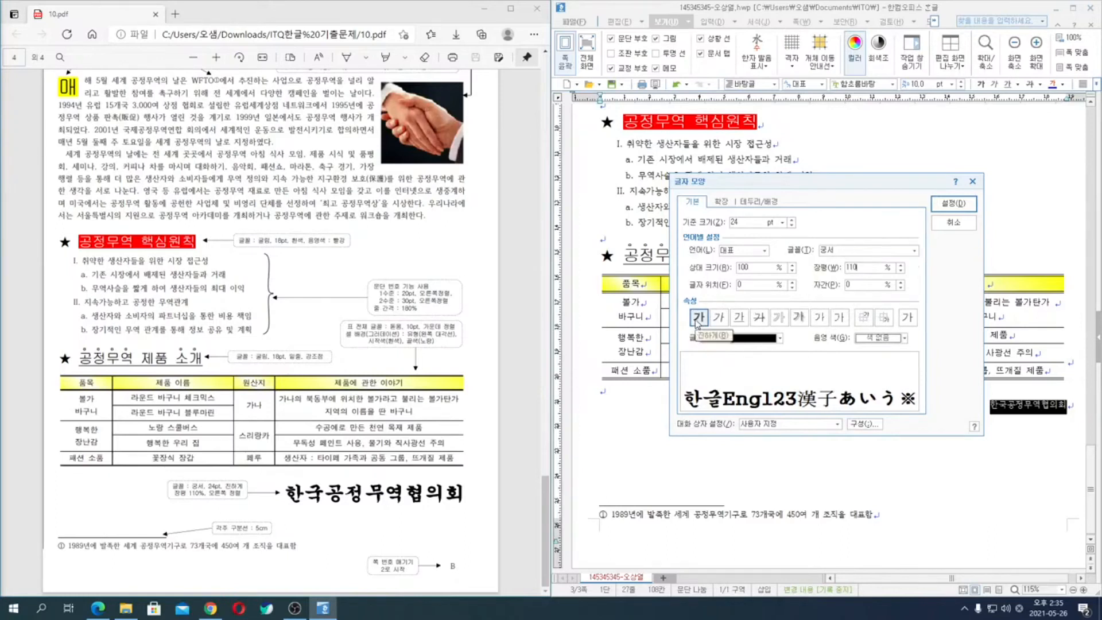
key(Return)
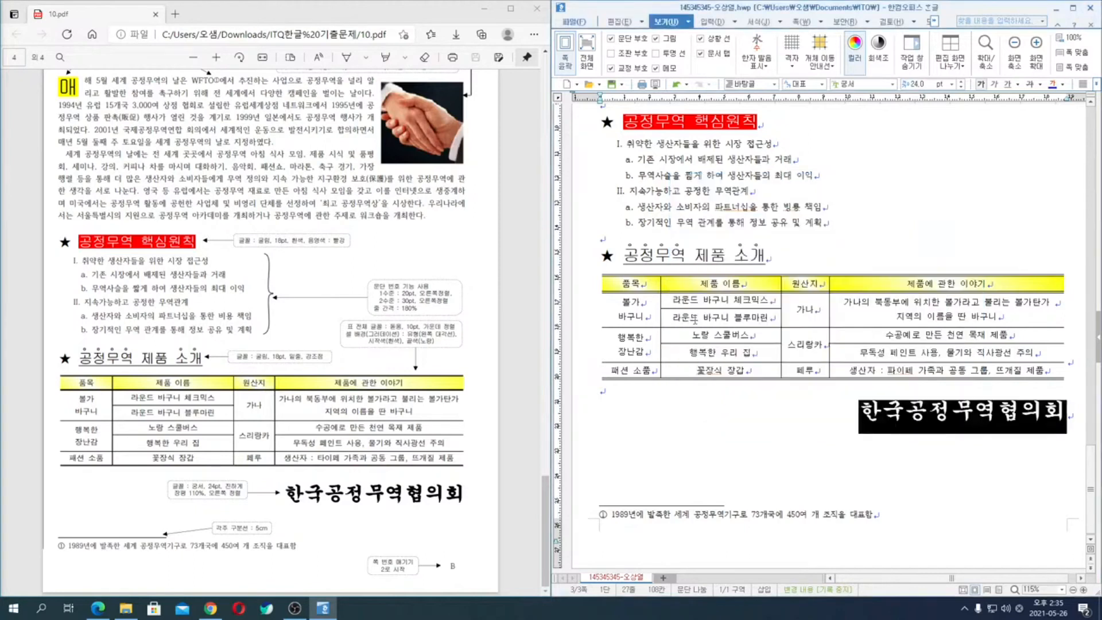
- Restart the page numbering at 2 from the empty paragraph below the table
click(624, 391)
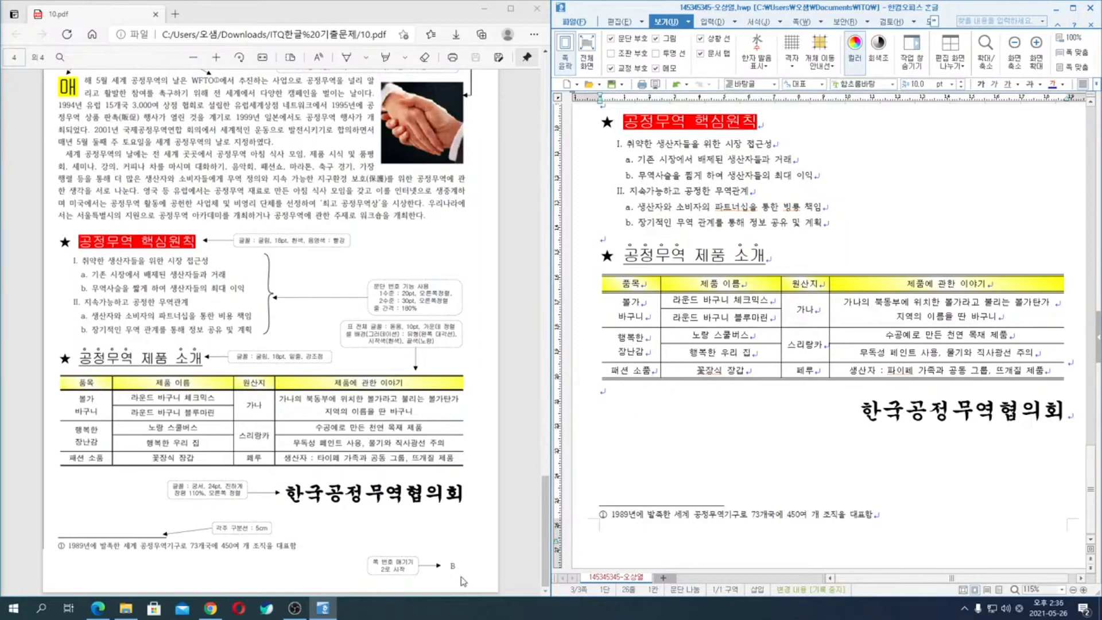
click(820, 23)
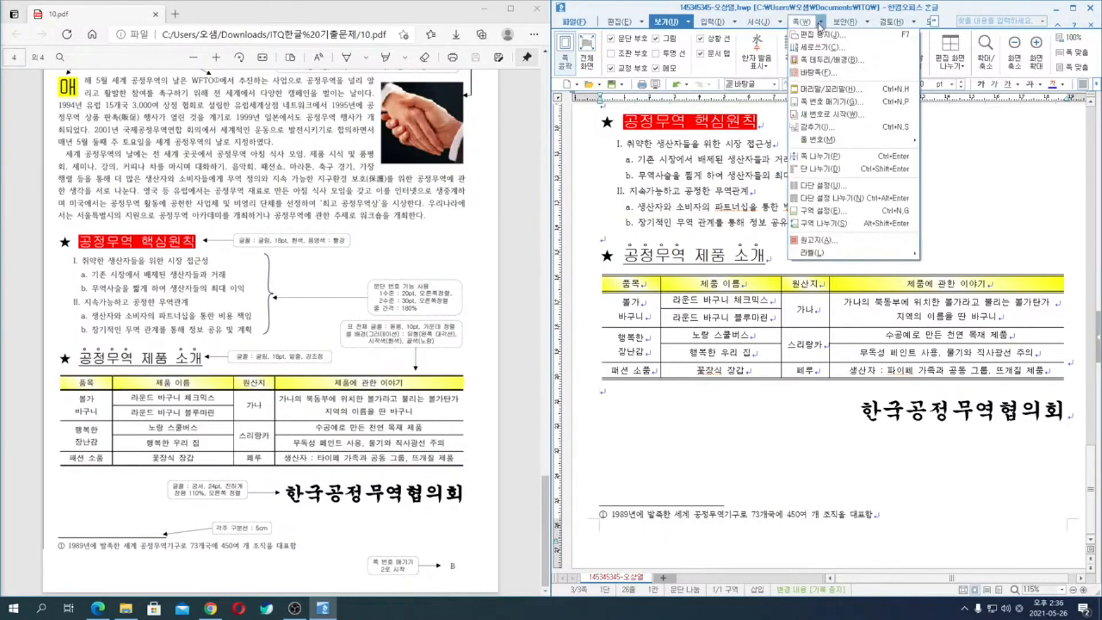
click(823, 116)
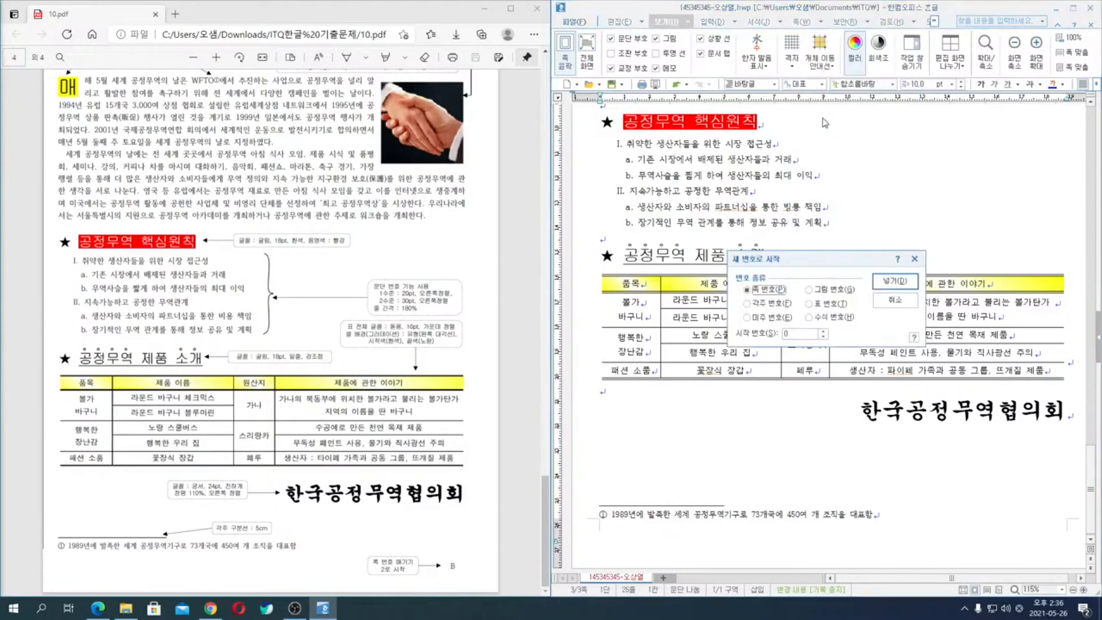
click(824, 332)
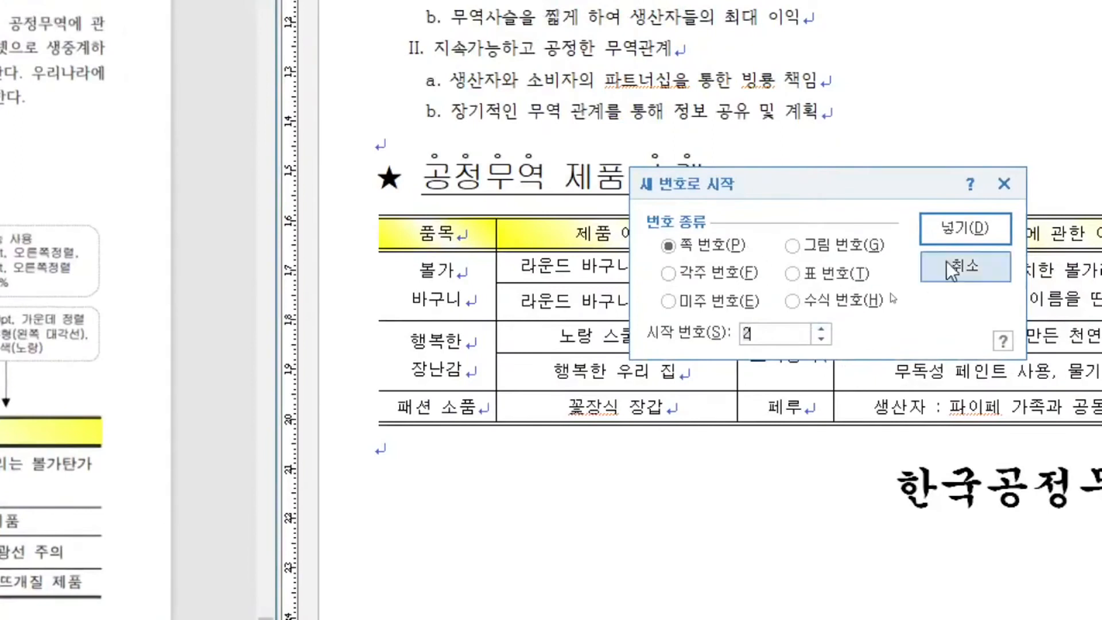
click(959, 235)
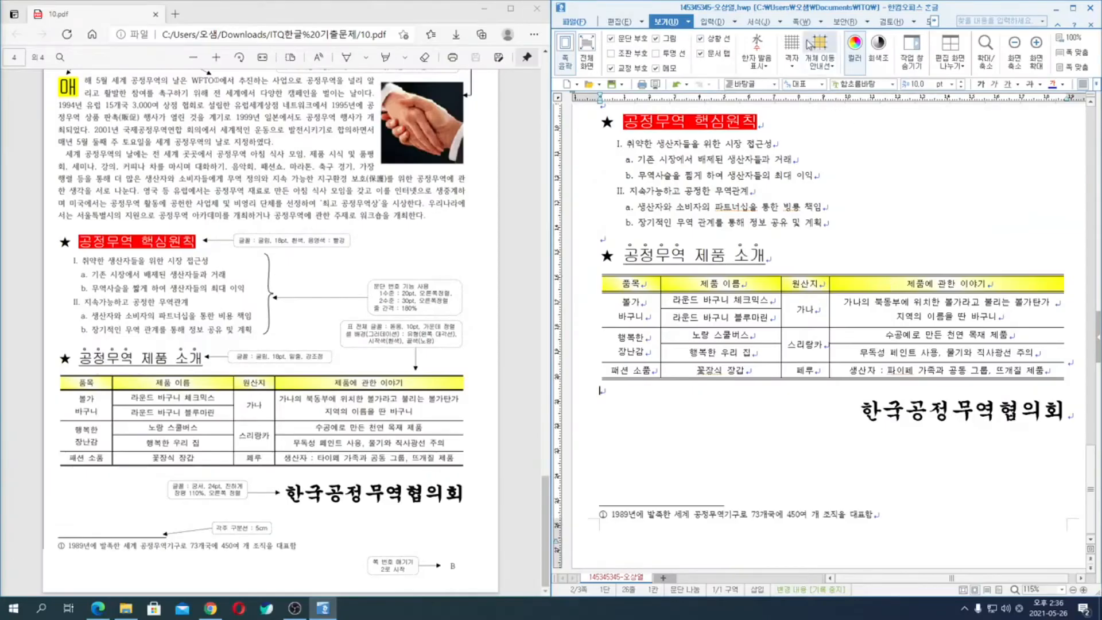
- Add a page number at the bottom right of the page using the A,B,C number style
click(822, 23)
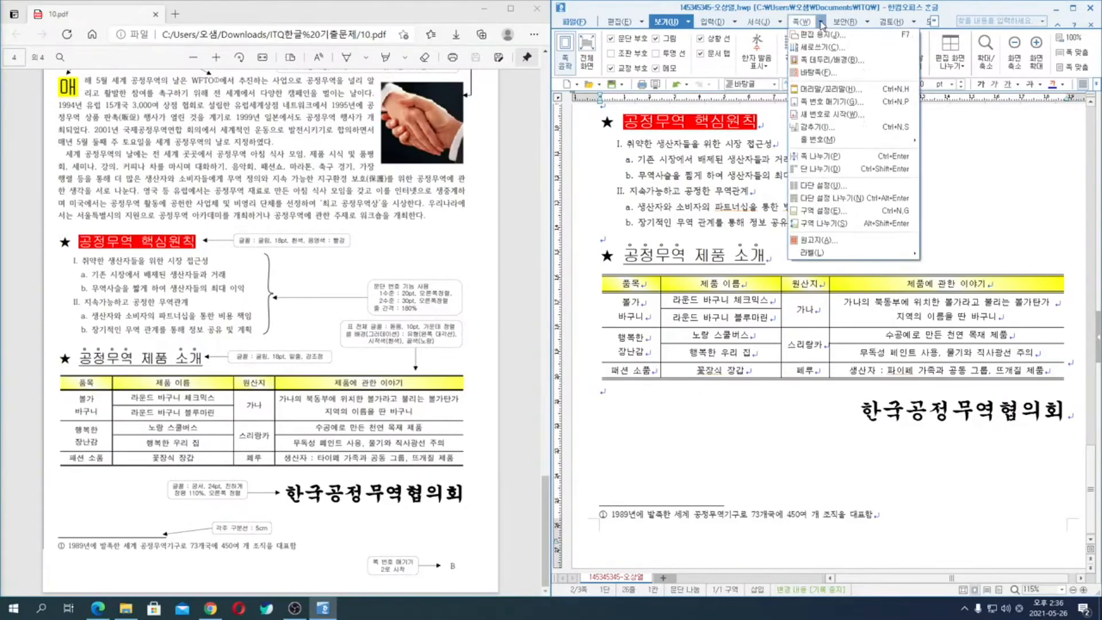
click(821, 103)
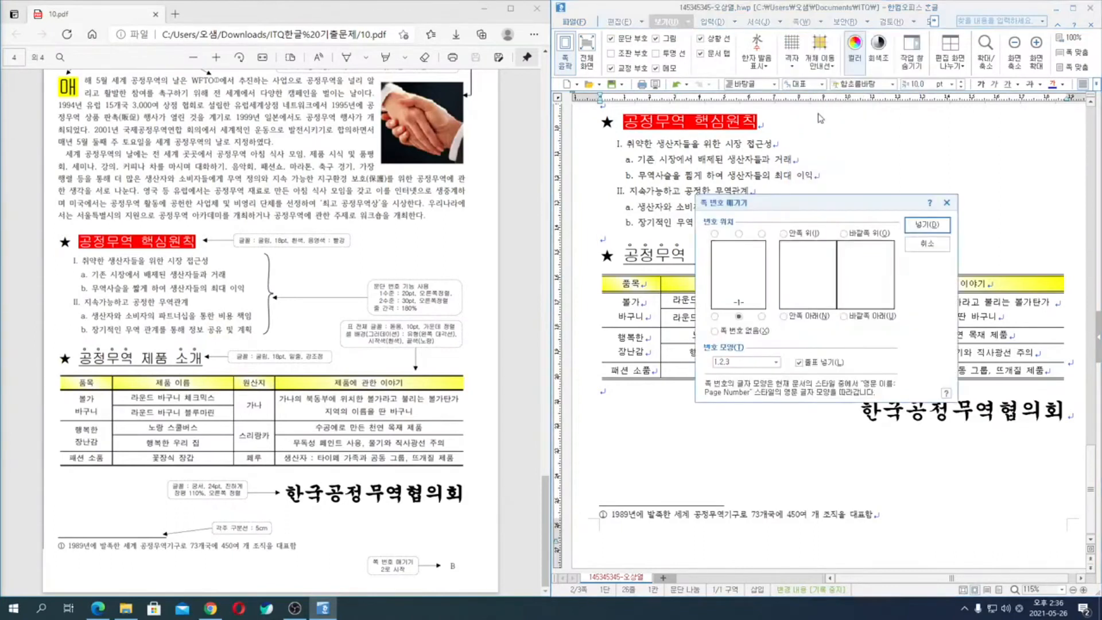
click(762, 316)
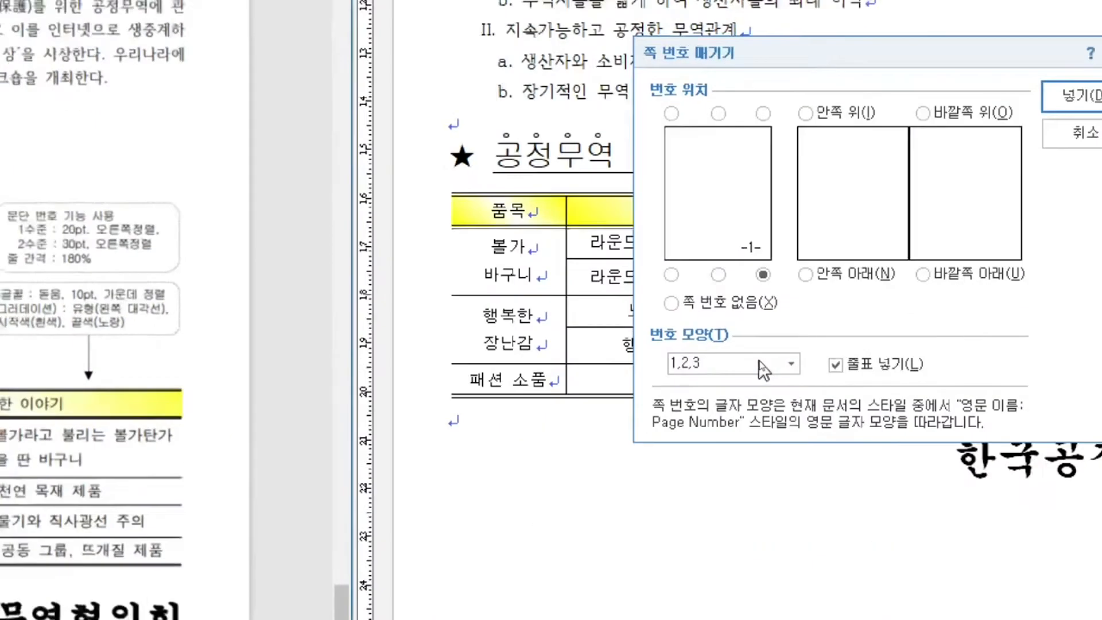
click(760, 362)
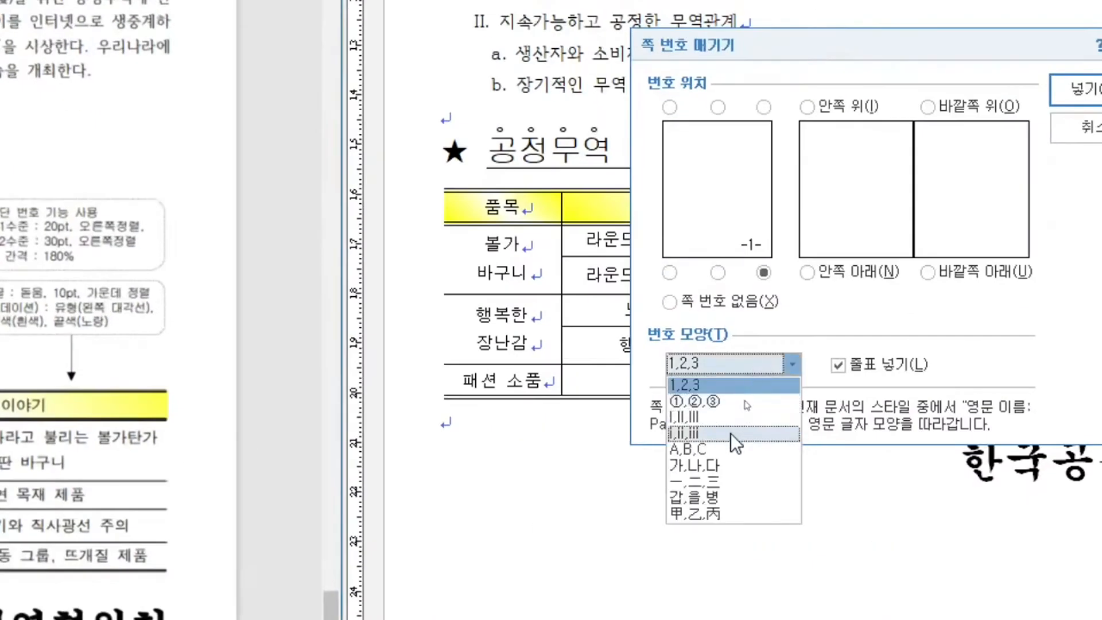
click(725, 448)
click(852, 372)
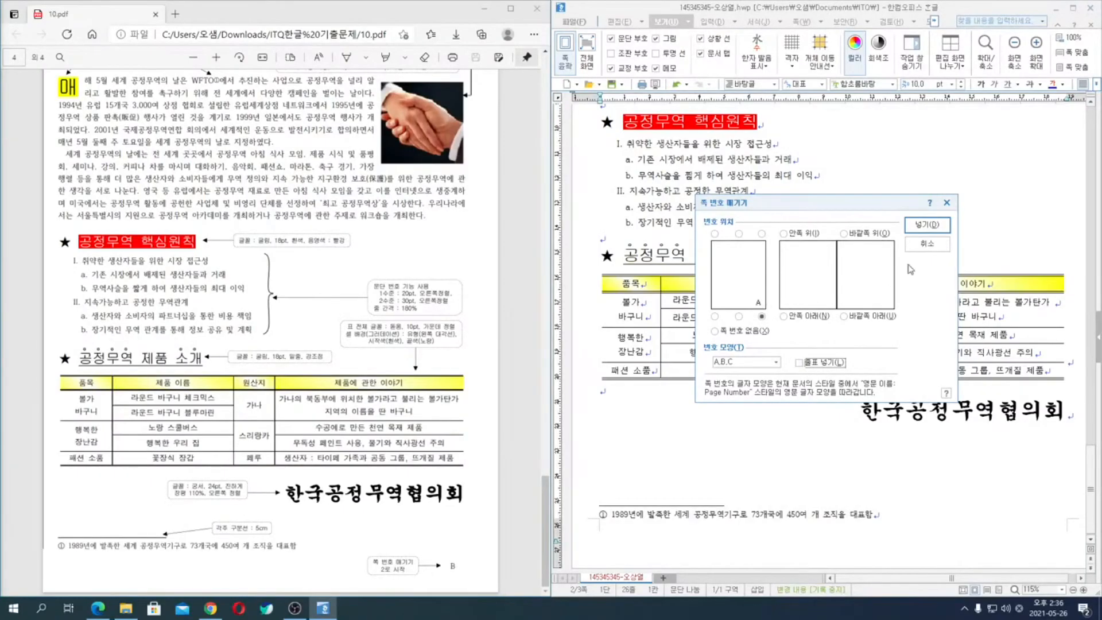
click(798, 363)
click(928, 225)
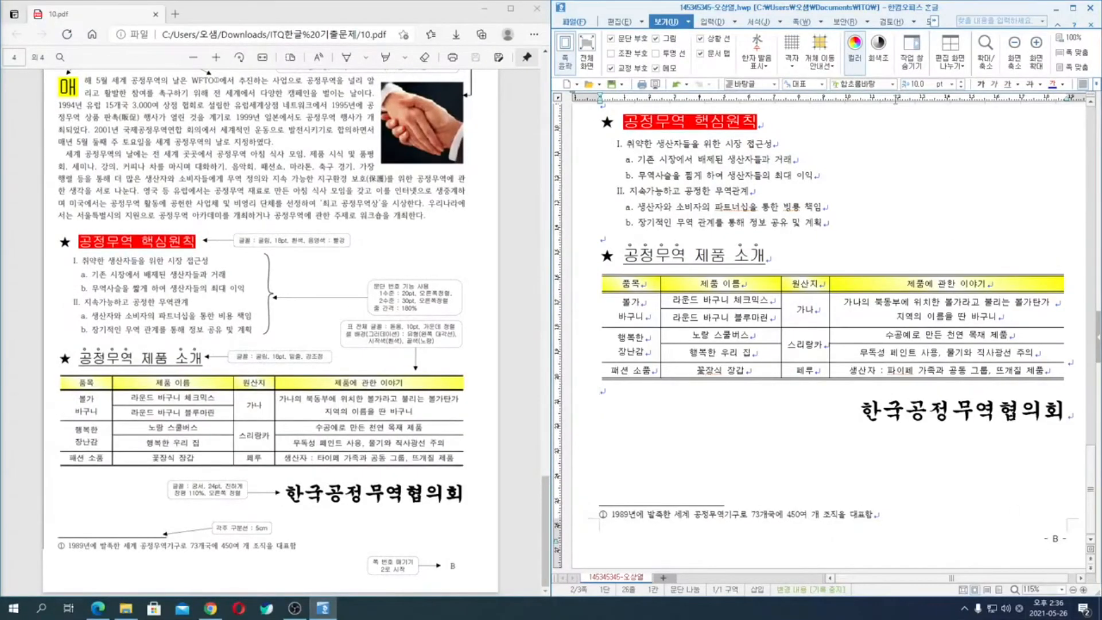
- Remove the dashes (줄표 넣기) around the page number
click(821, 23)
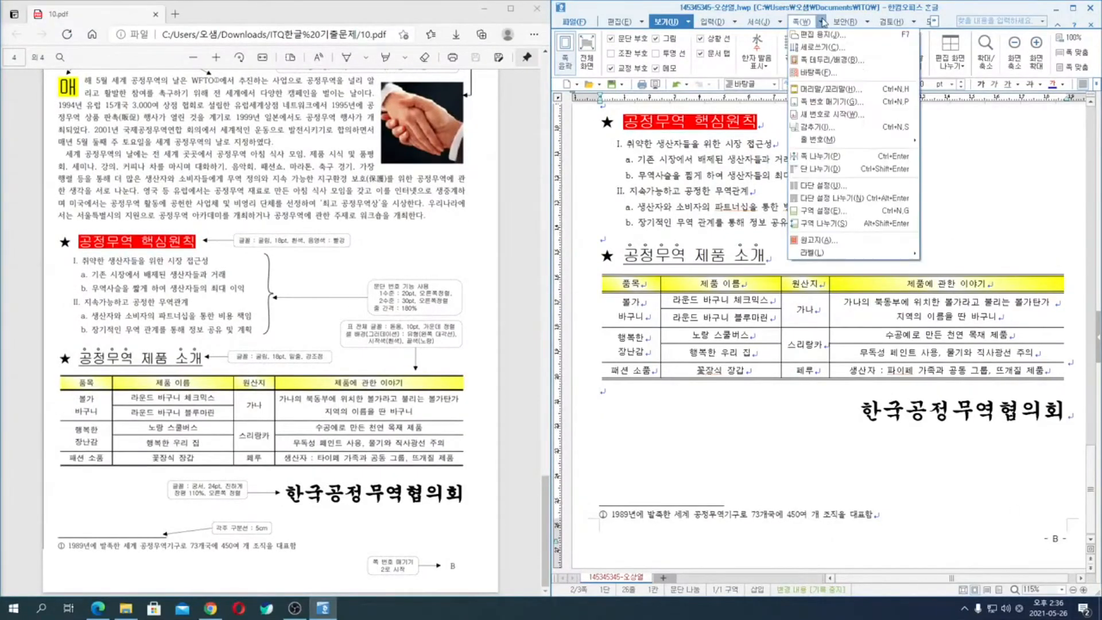
click(839, 102)
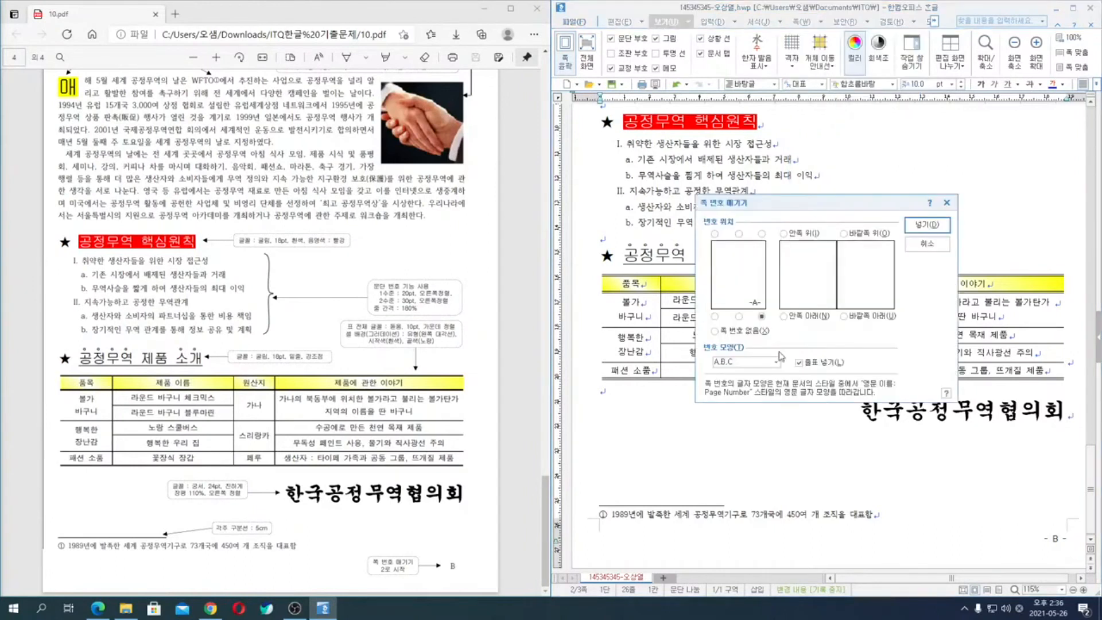
click(930, 224)
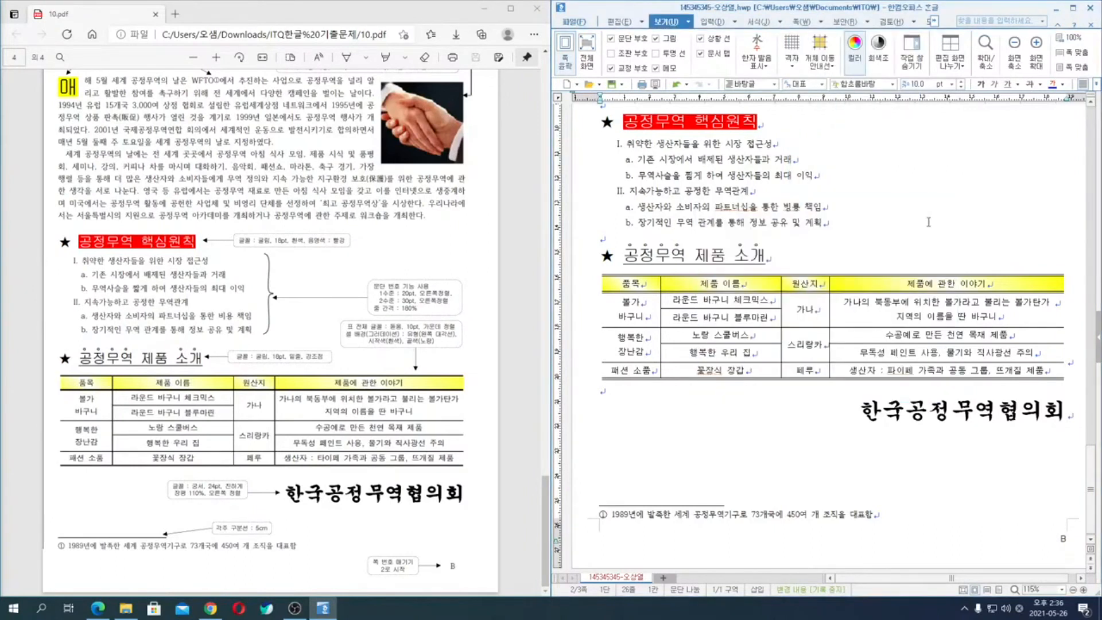
- Hide the page number (감추기, 쪽 번호) on the second page from the empty paragraph below the equations
click(992, 451)
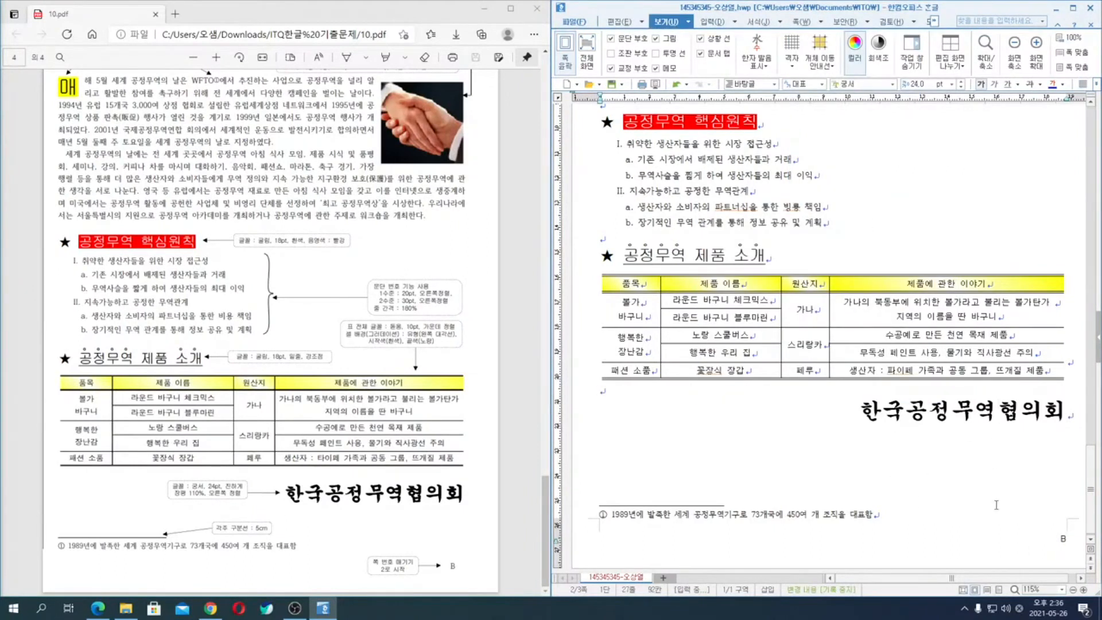
scroll(995, 494, up, 10)
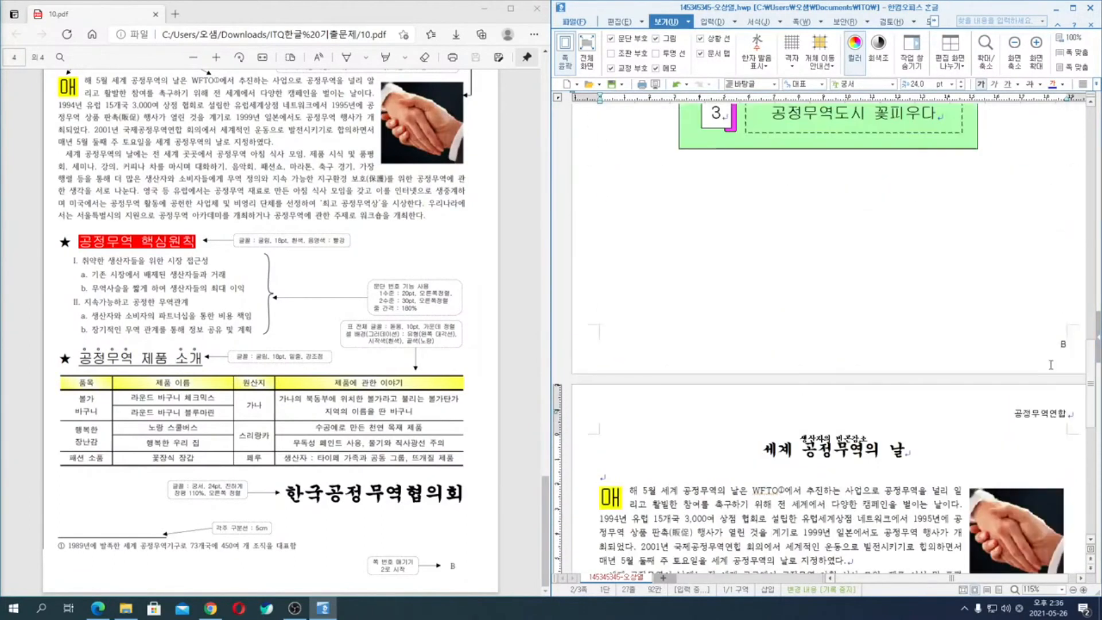
scroll(1045, 358, down, 10)
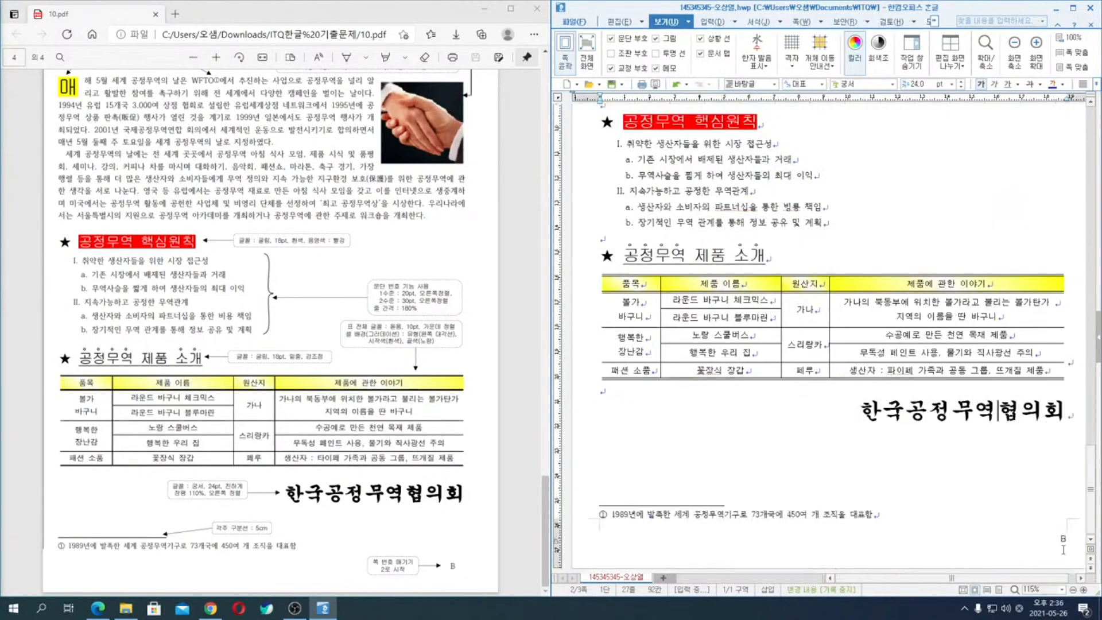
scroll(1063, 543, up, 10)
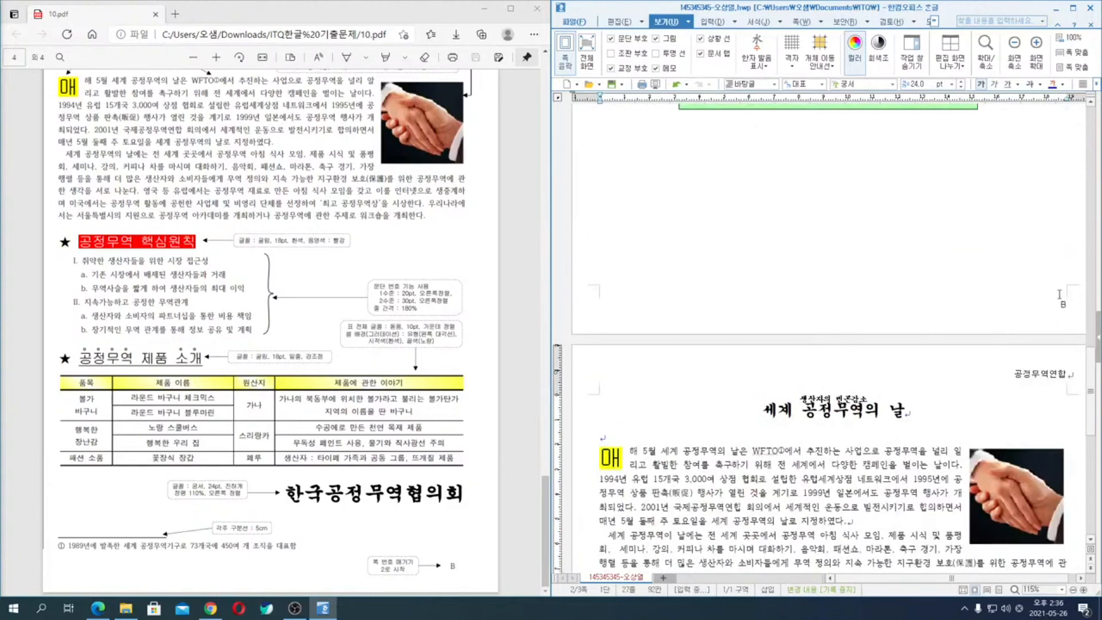
scroll(1058, 298, down, 10)
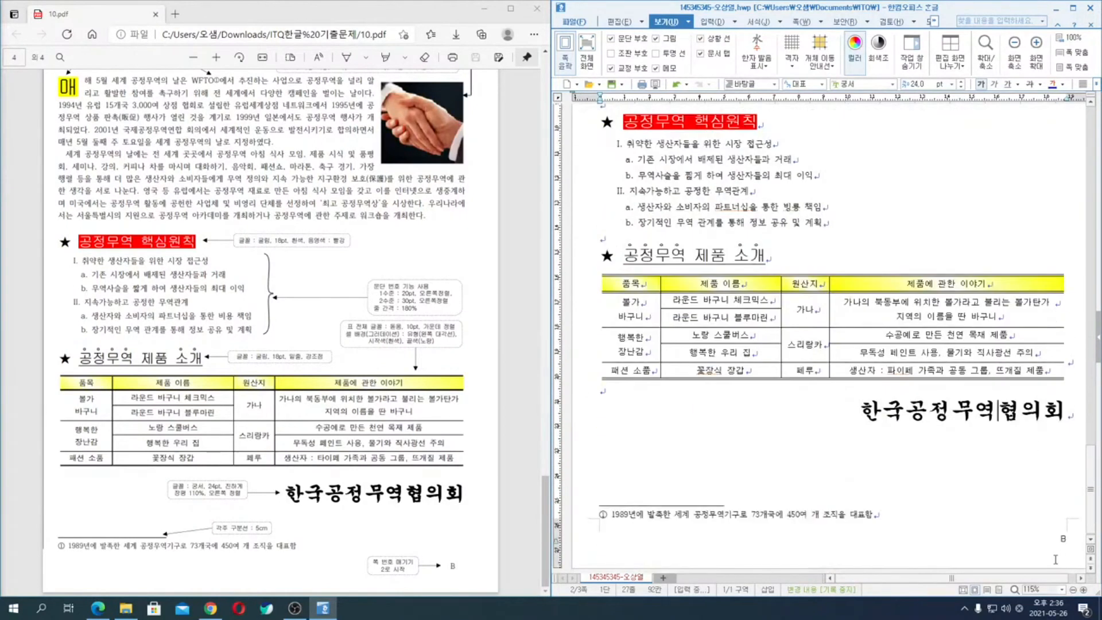
scroll(1033, 433, up, 10)
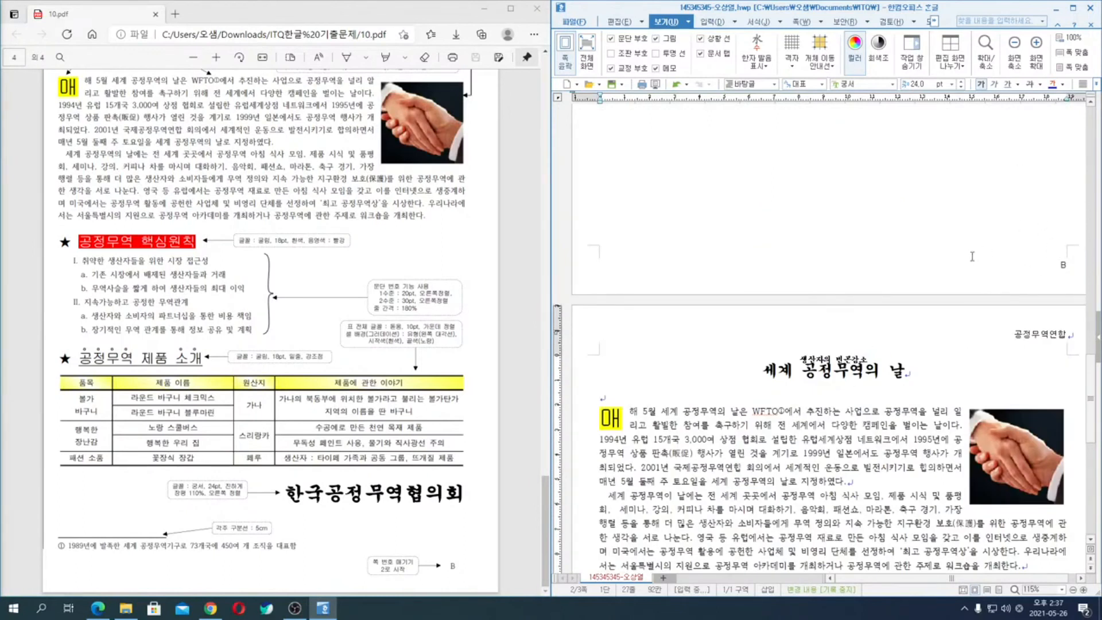
scroll(976, 248, up, 10)
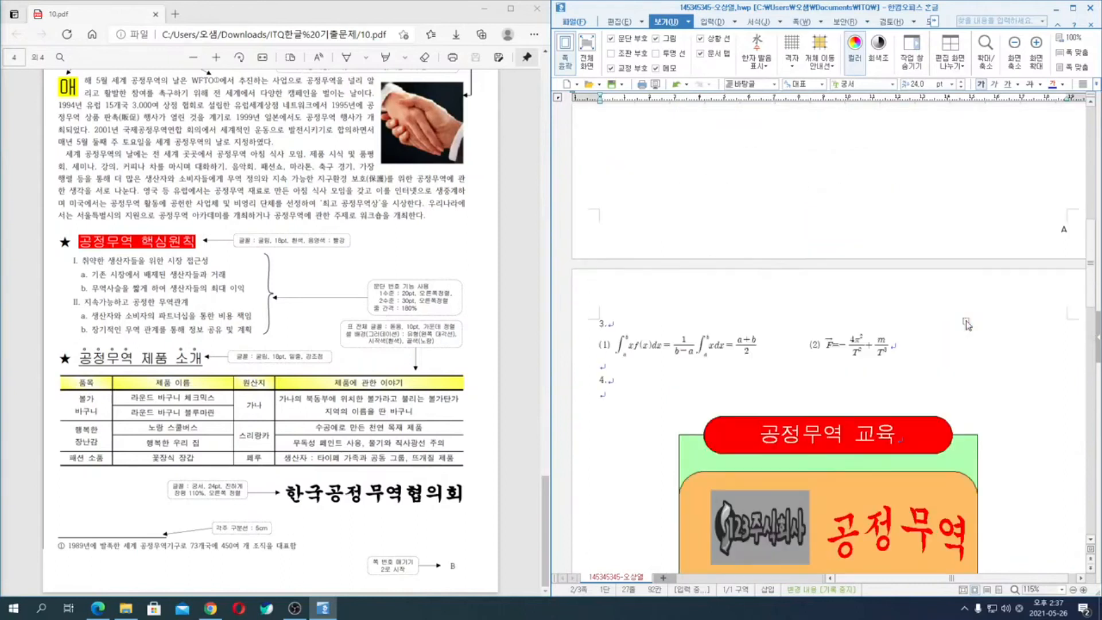
click(612, 369)
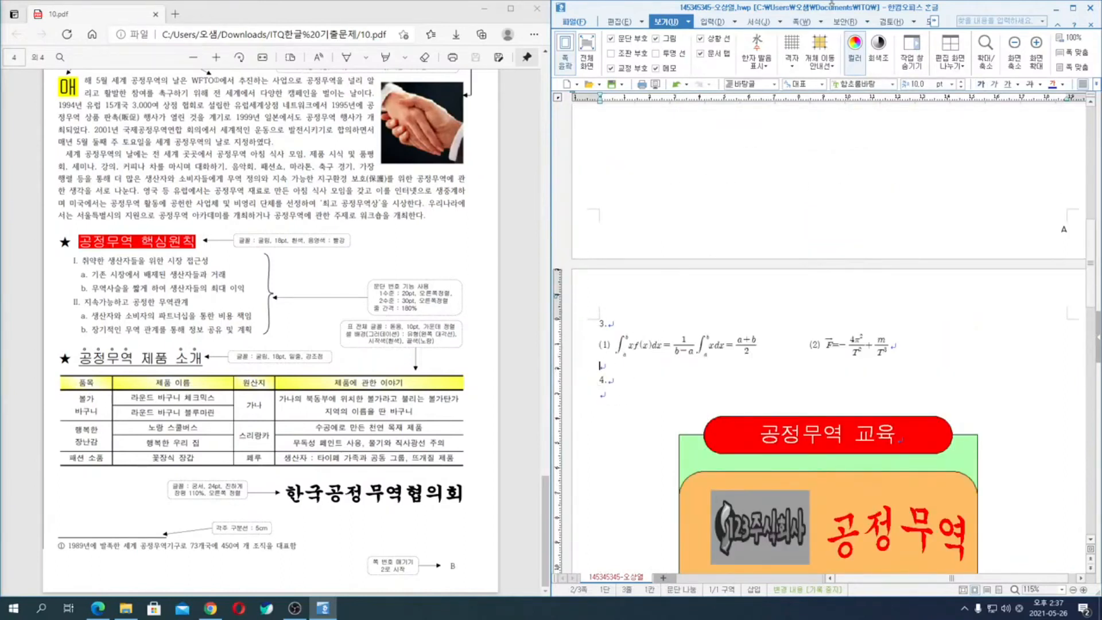
click(822, 22)
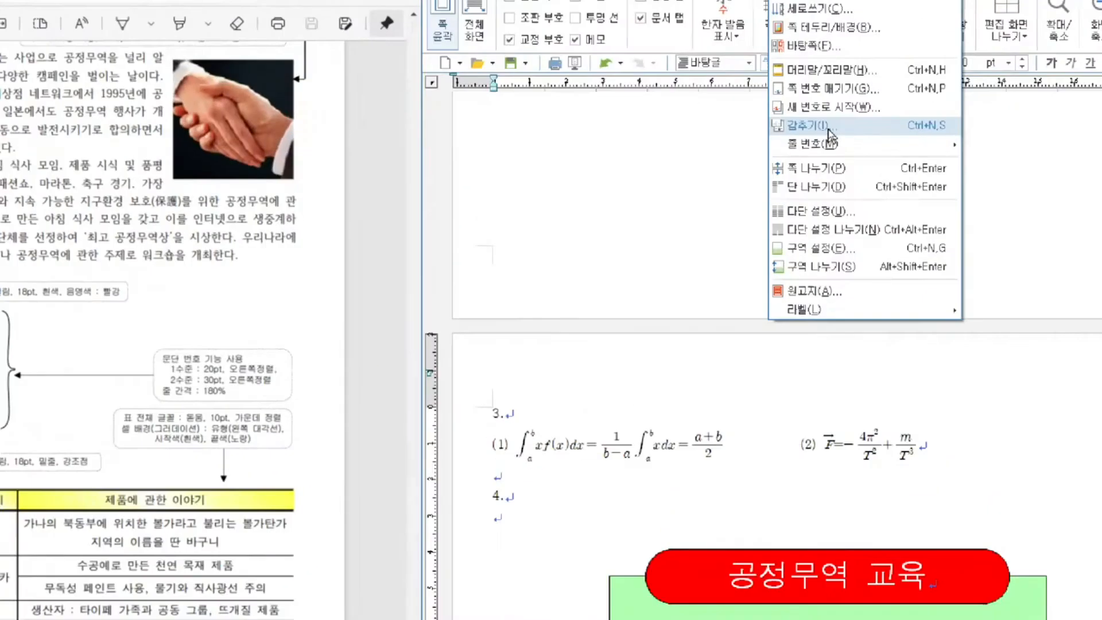
click(828, 128)
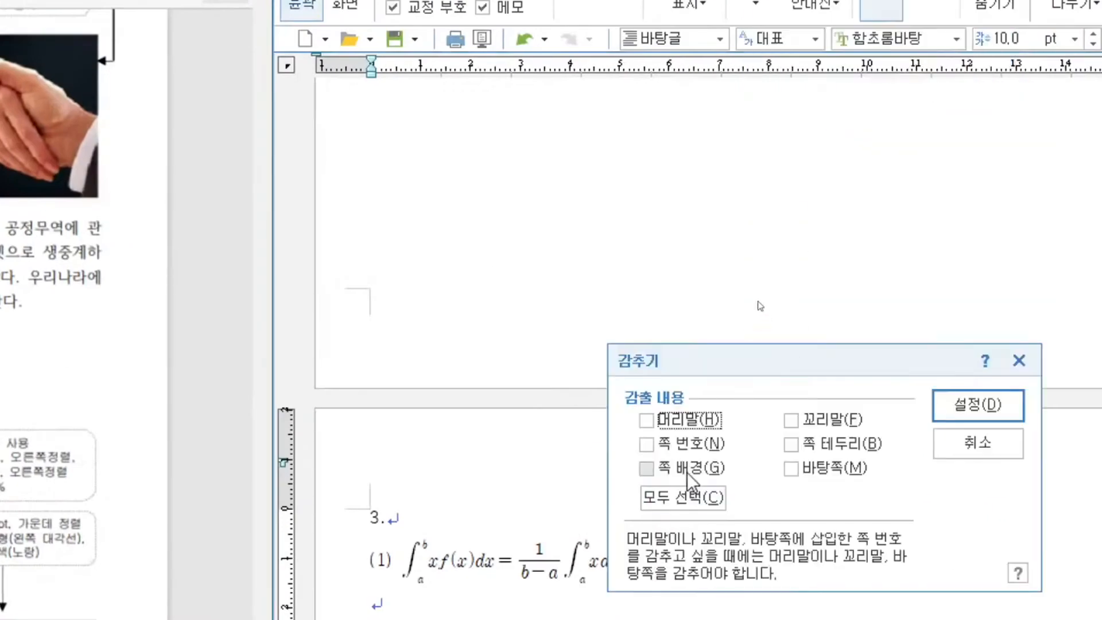
click(647, 444)
click(1009, 411)
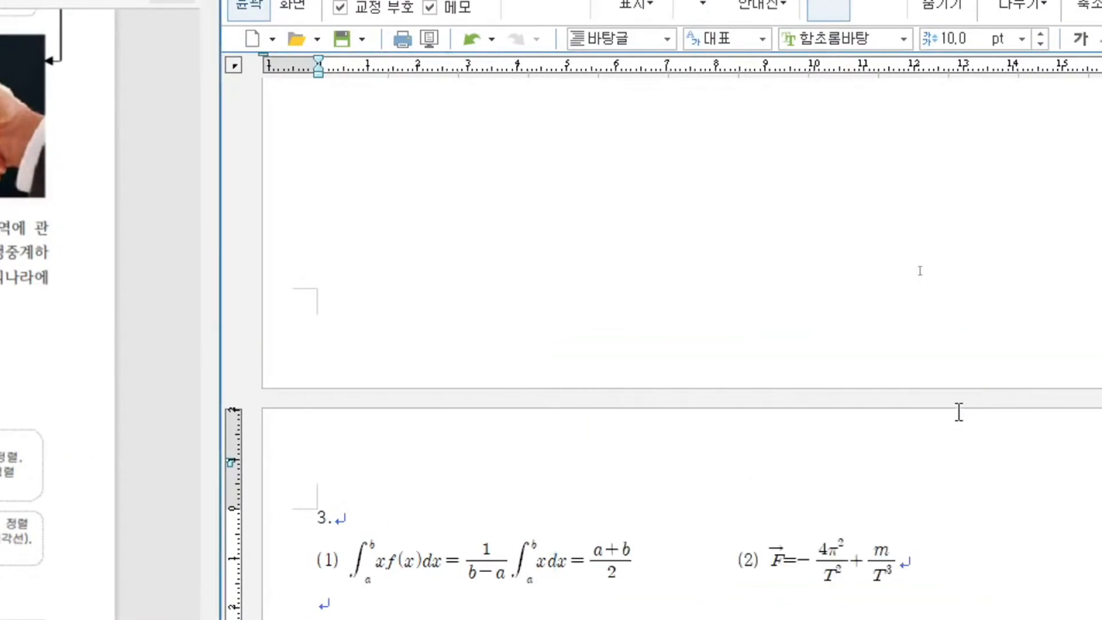
- Hide the page number (감추기, 쪽 번호) on the first page from the empty paragraph above item 2
scroll(837, 416, down, 6)
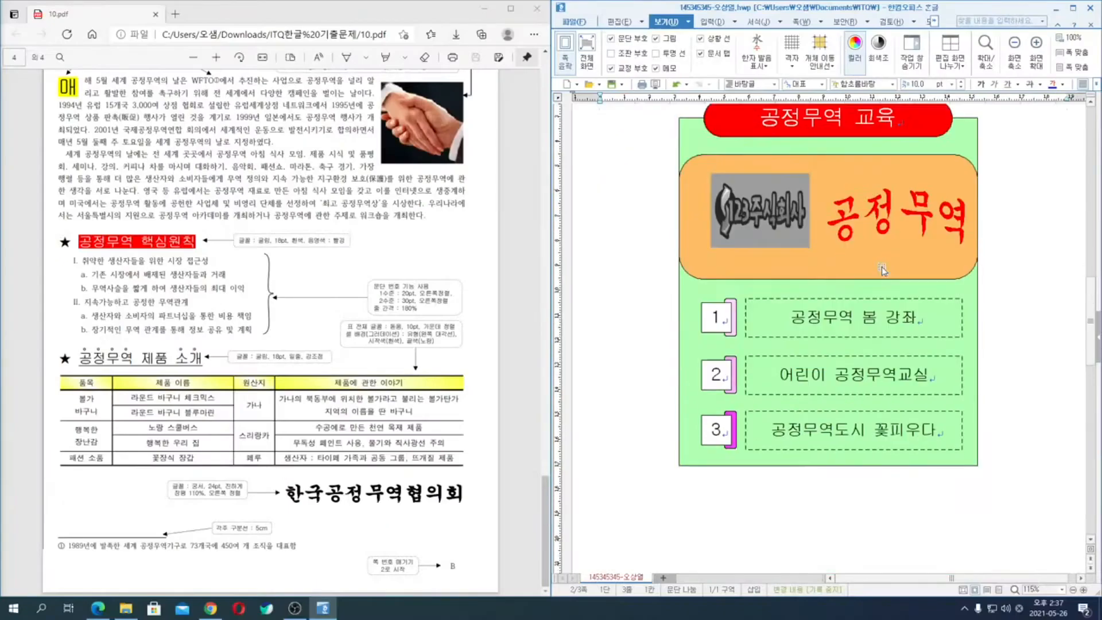
scroll(882, 270, down, 10)
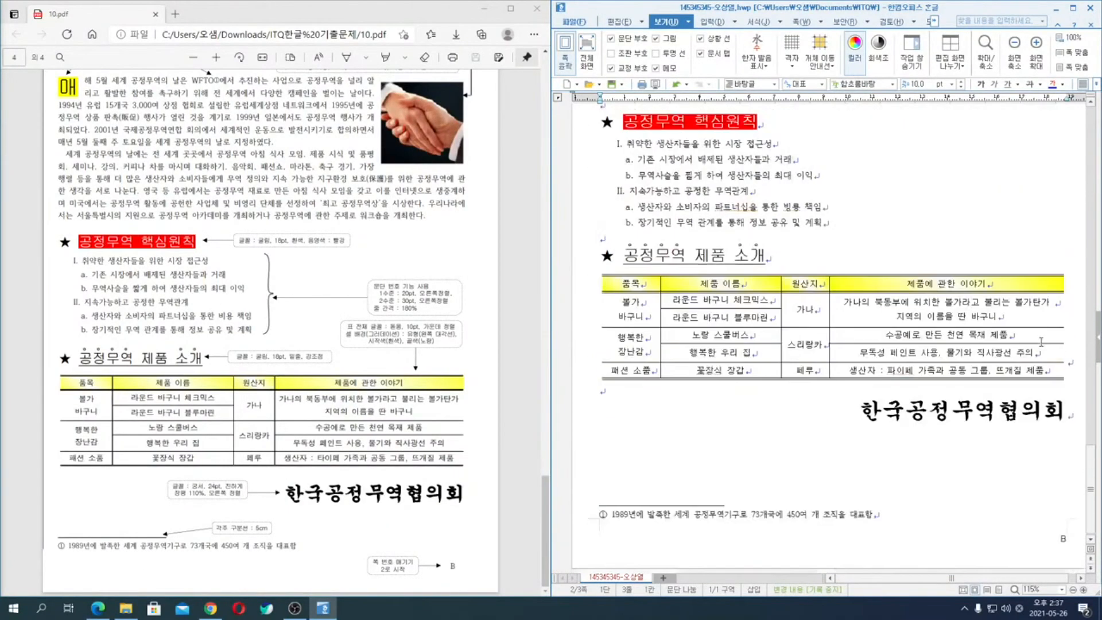
scroll(1011, 490, up, 10)
scroll(979, 356, up, 15)
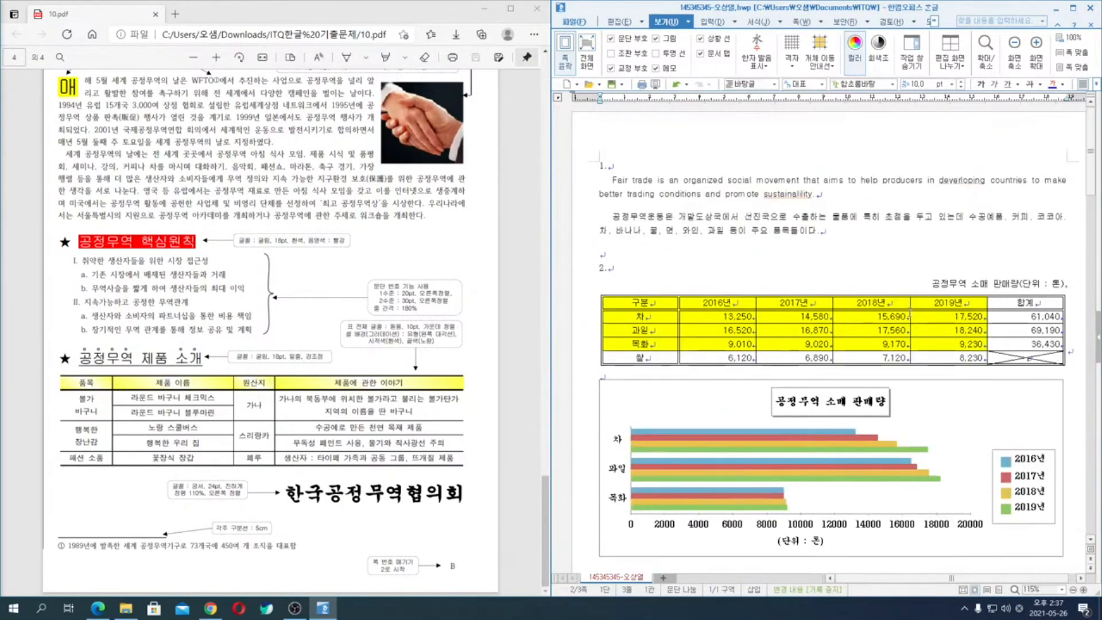
click(664, 250)
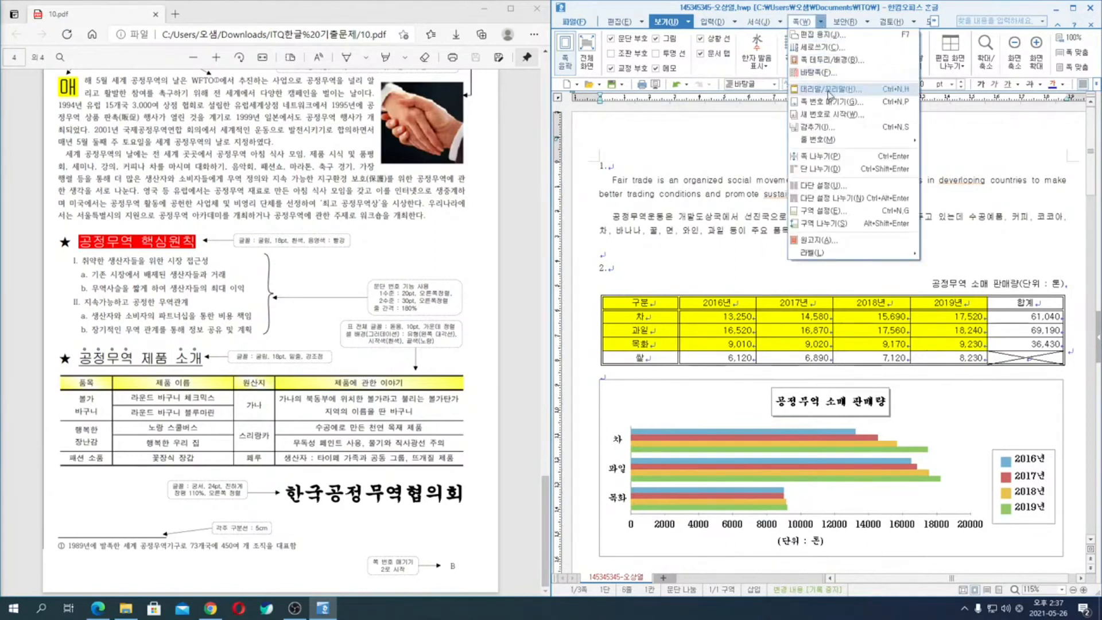
click(833, 127)
click(738, 286)
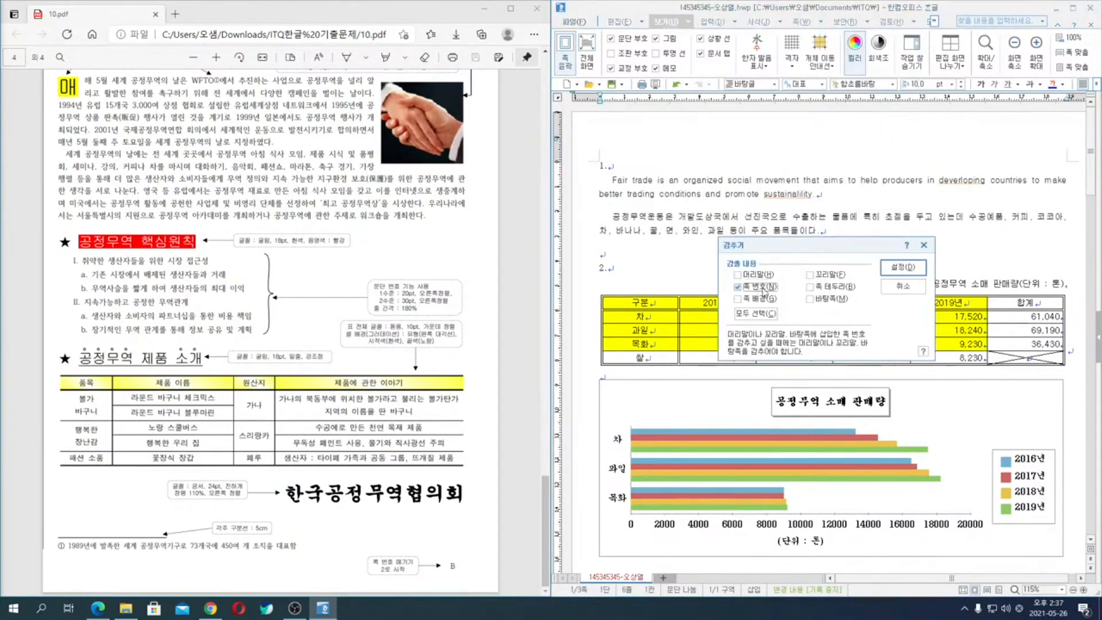
click(903, 267)
- Examine the page-number areas through the answer document and compare the pages with the exam sheet
scroll(927, 251, down, 6)
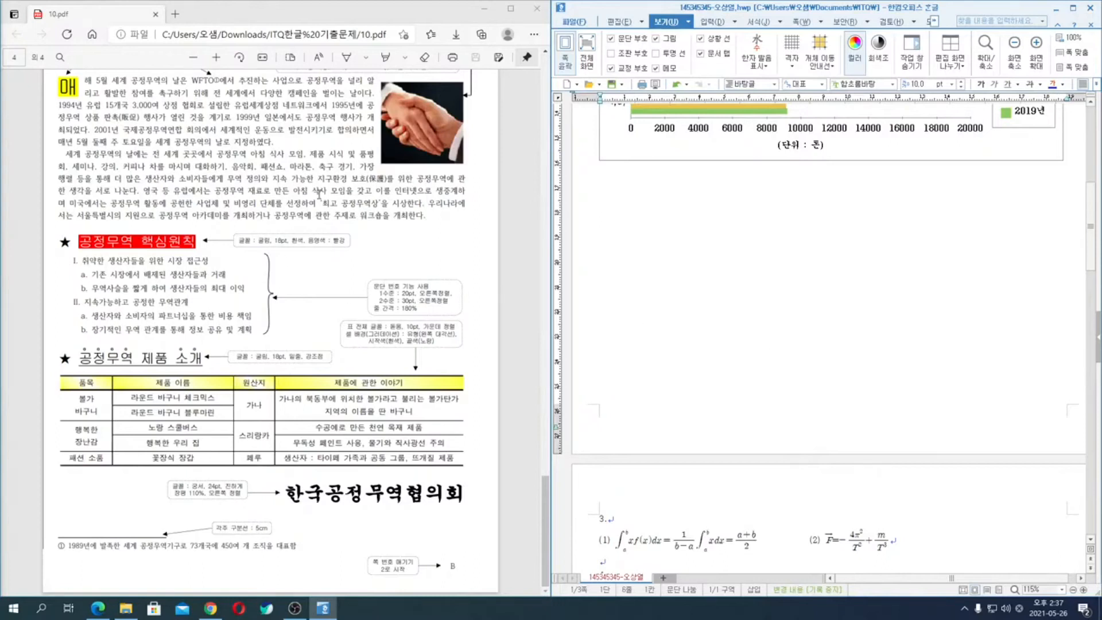
scroll(319, 194, up, 10)
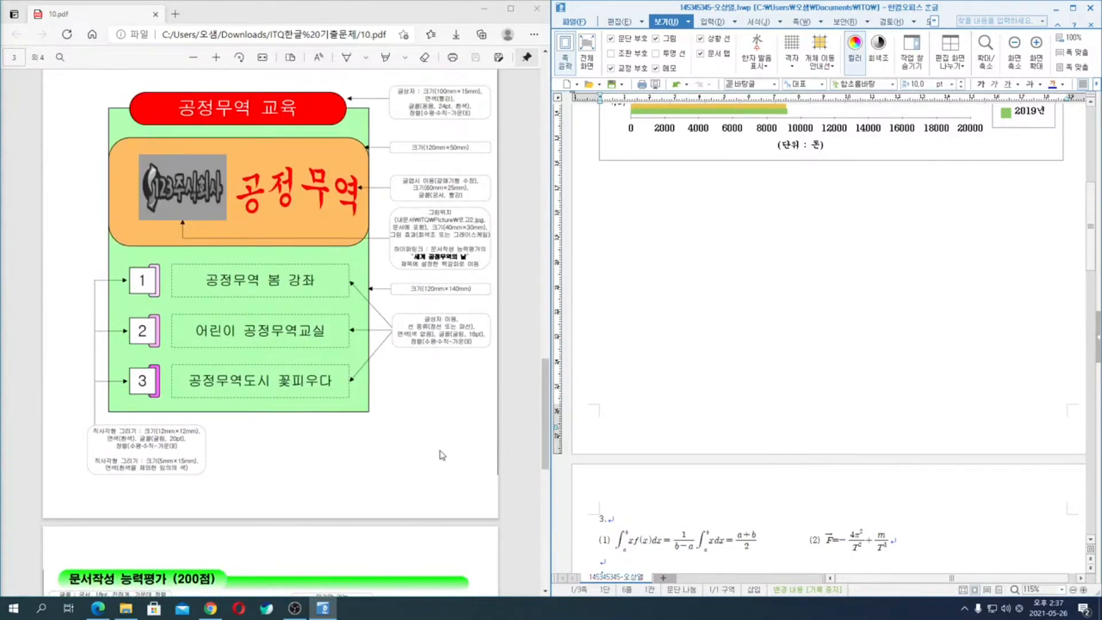
scroll(430, 430, down, 4)
scroll(428, 428, down, 6)
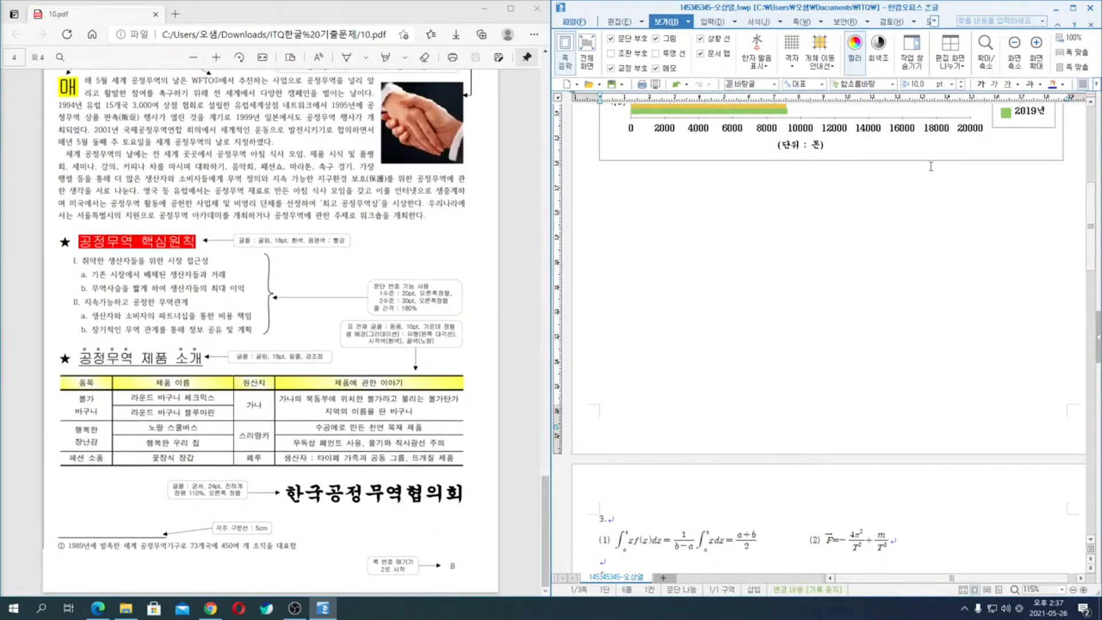
scroll(931, 167, down, 3)
scroll(842, 367, down, 8)
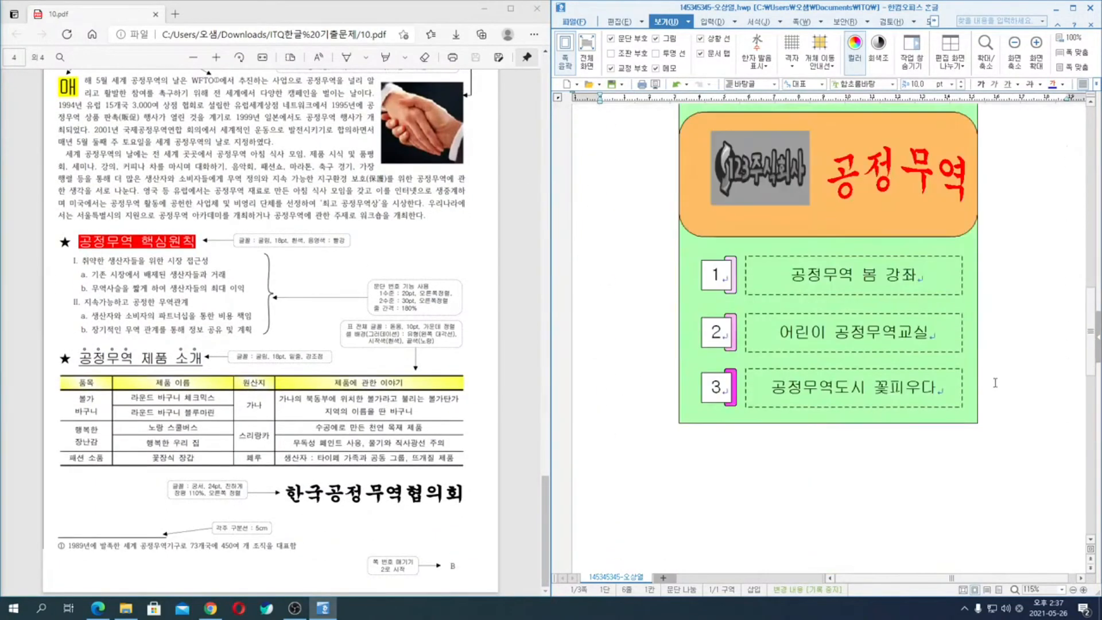
scroll(998, 388, down, 6)
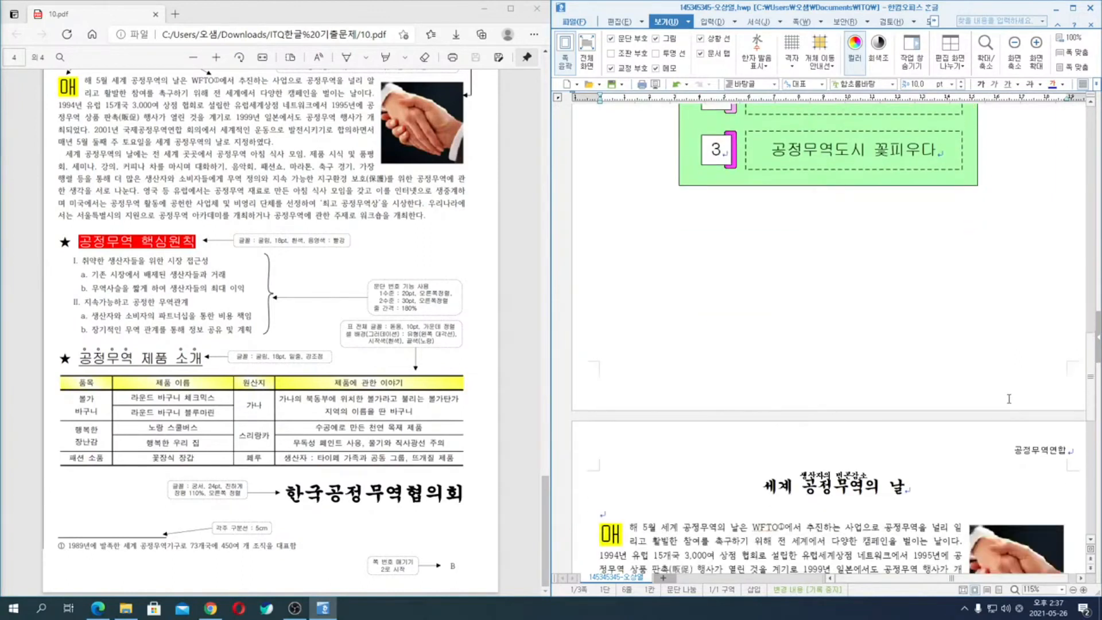
scroll(1008, 399, down, 12)
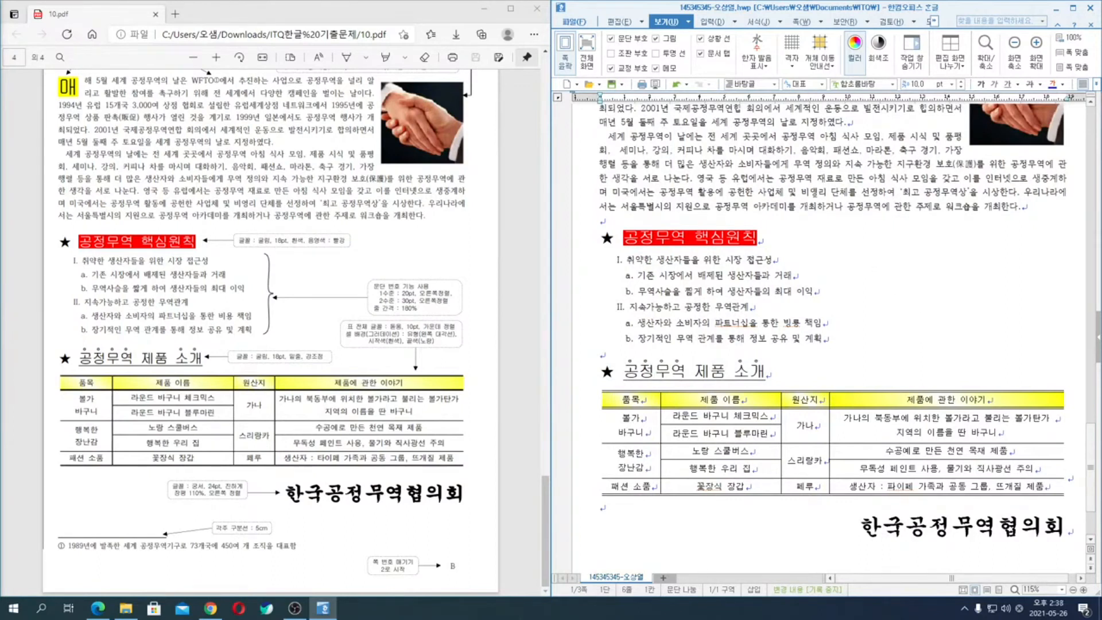
- Review the third page of the answer against the 문서작성 능력평가 section of the exam sheet
click(874, 198)
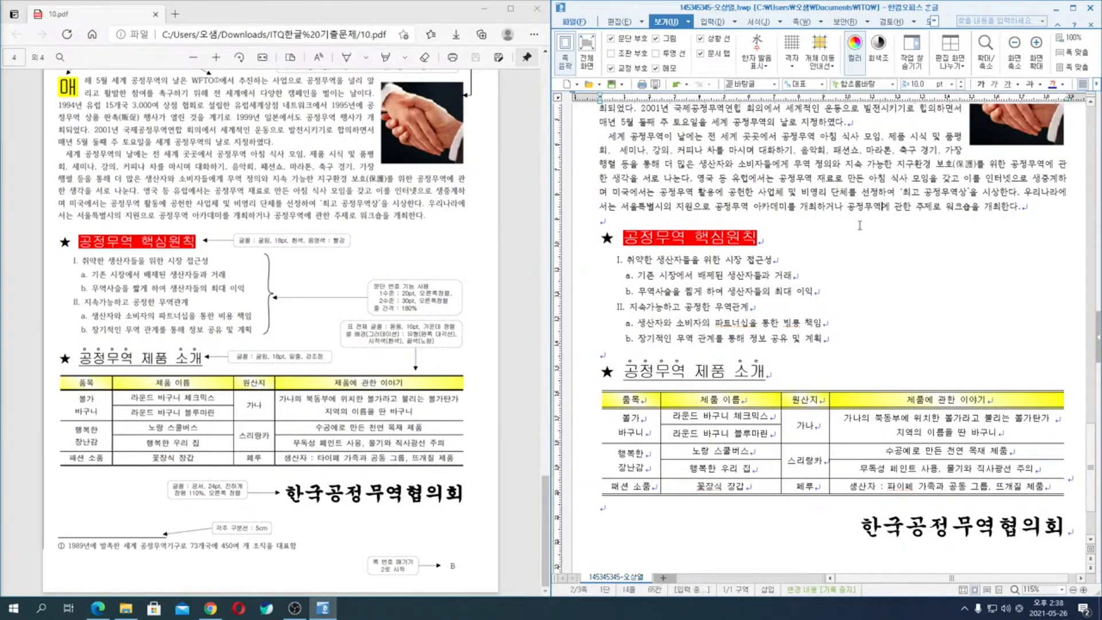
scroll(859, 226, up, 4)
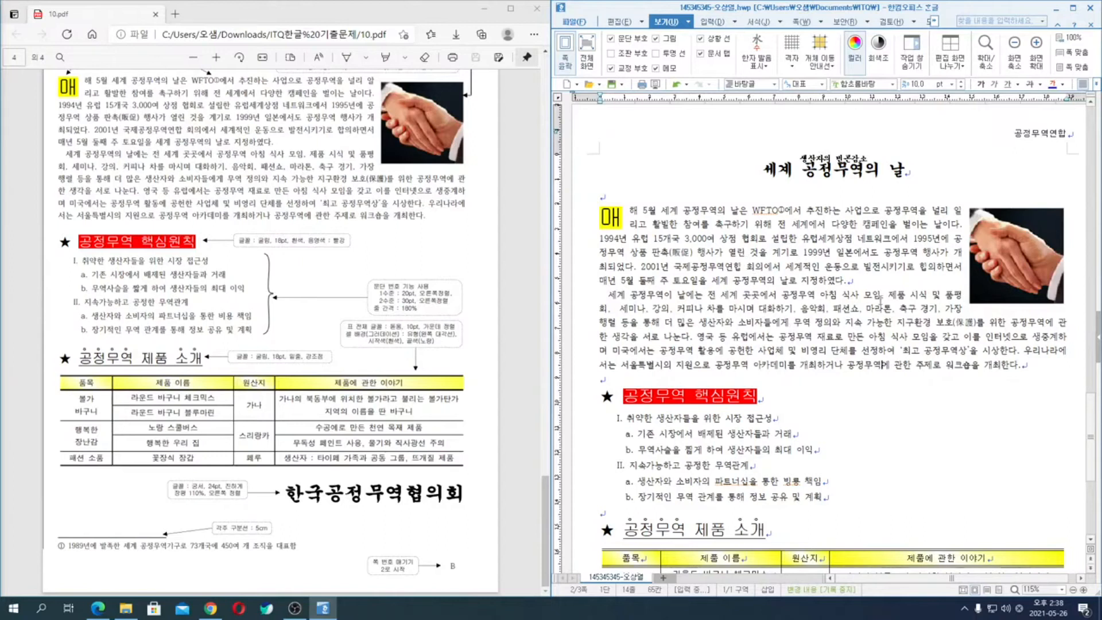
scroll(828, 386, down, 3)
scroll(828, 386, up, 3)
click(883, 365)
click(781, 295)
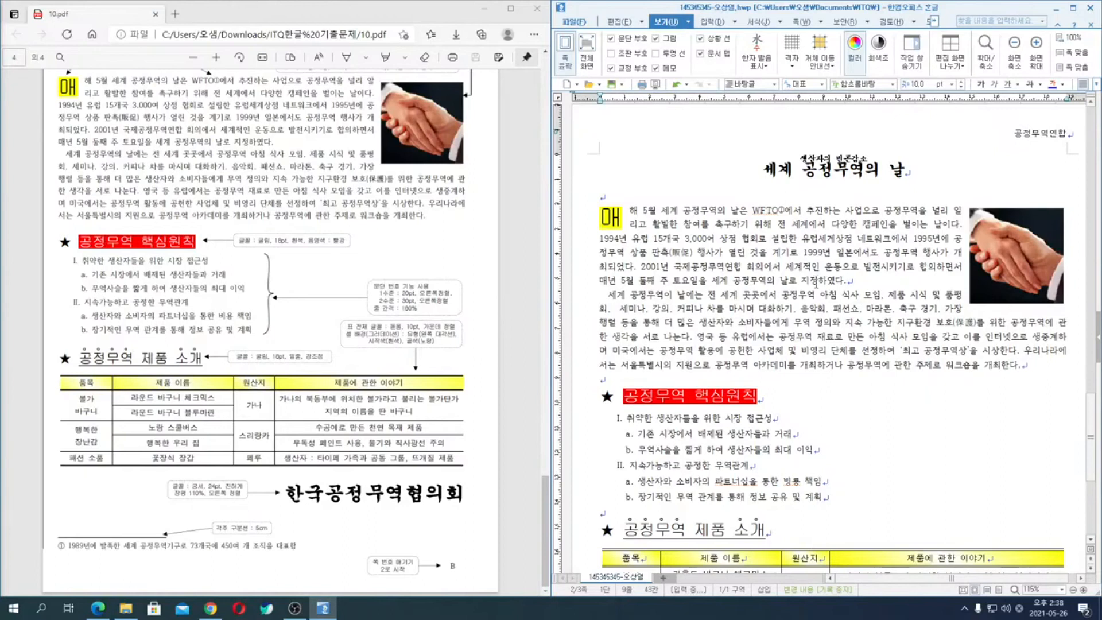
scroll(815, 284, up, 2)
scroll(244, 282, up, 3)
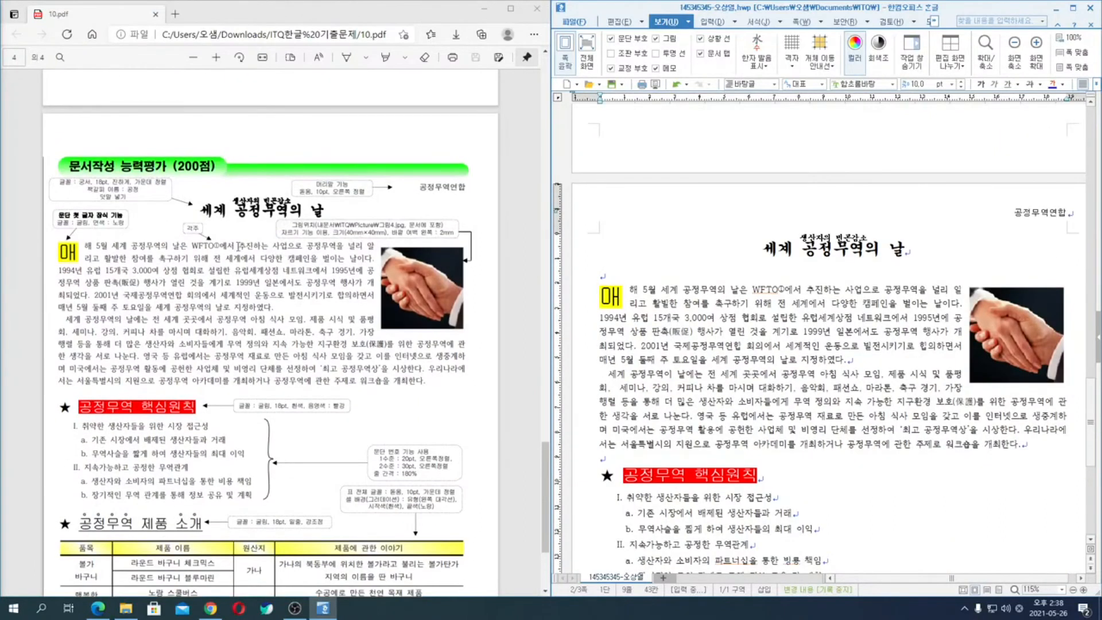
mouse_move(261, 200)
mouse_down()
mouse_move(198, 205)
mouse_move(241, 190)
mouse_move(218, 201)
mouse_up()
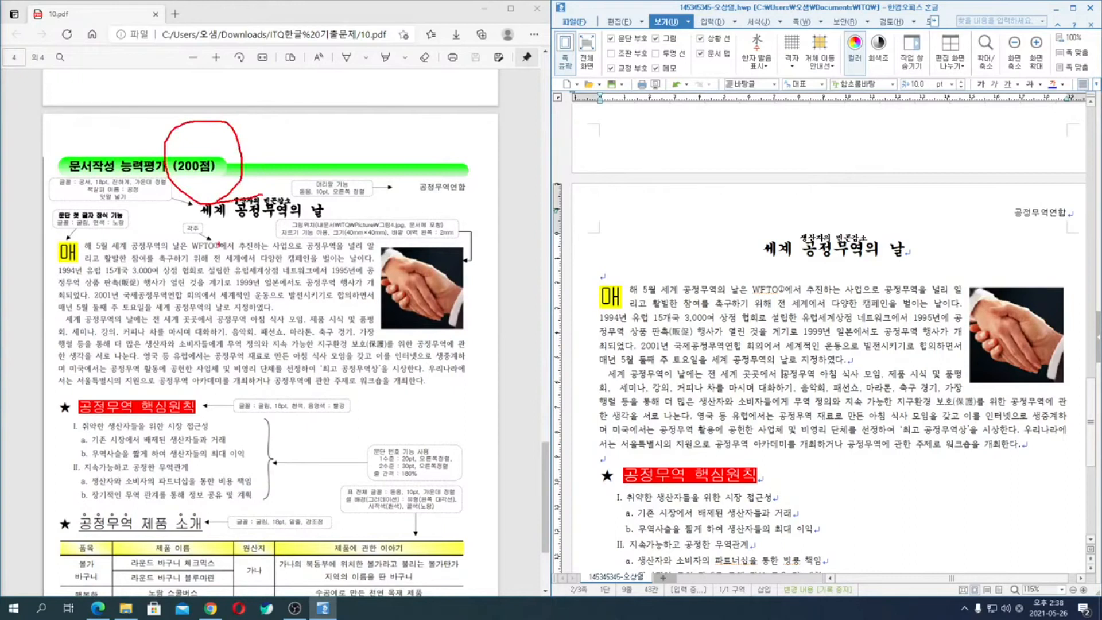
key(Escape)
scroll(275, 281, up, 4)
scroll(301, 307, down, 7)
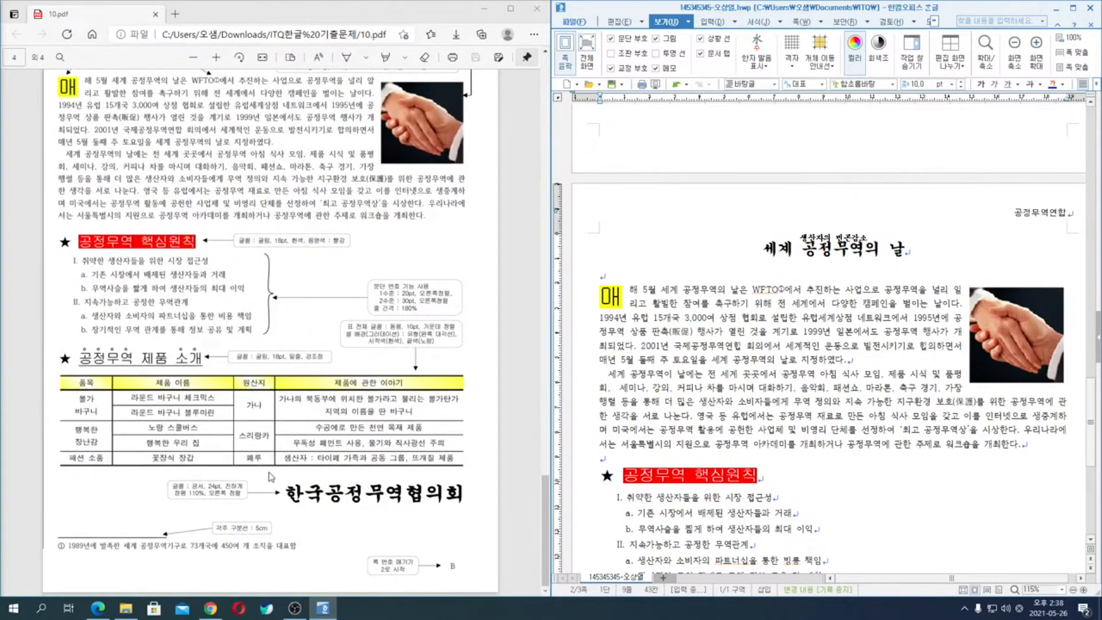
- Review the 10.pdf exam sheet from 기능평가 I through 기능평가 II to the 문서작성 능력평가 section
scroll(284, 420, up, 10)
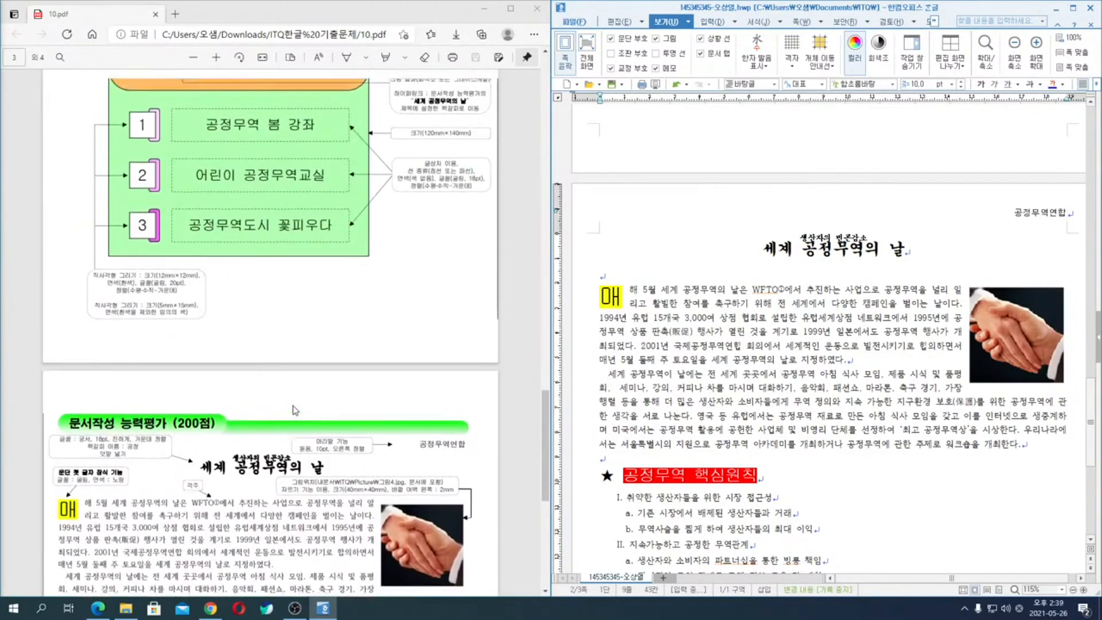
scroll(293, 405, up, 8)
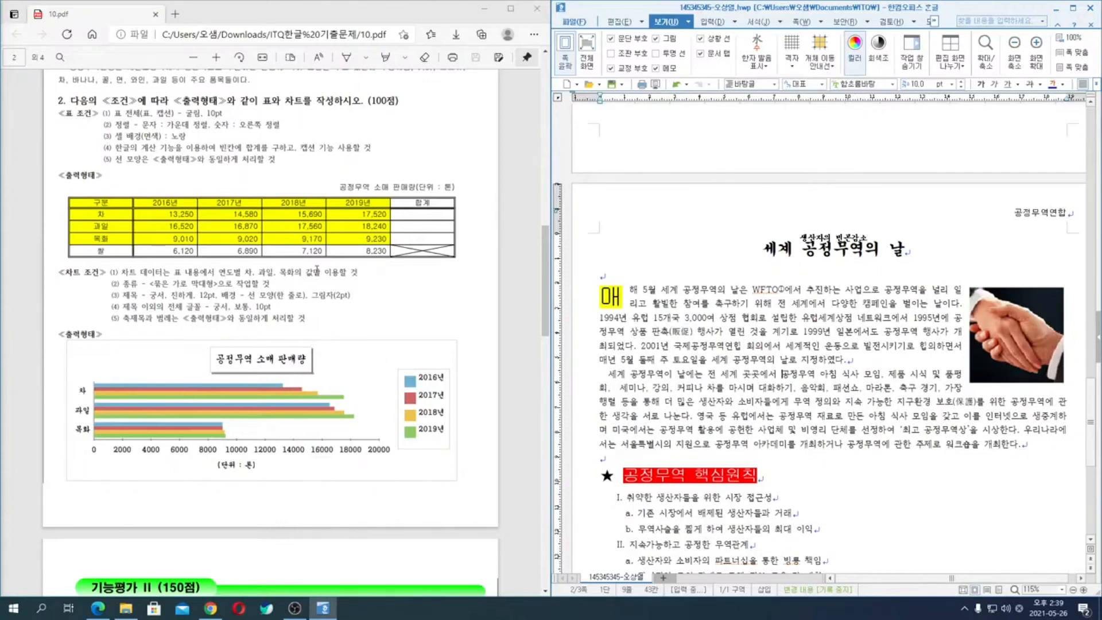
scroll(365, 332, down, 7)
scroll(365, 332, down, 10)
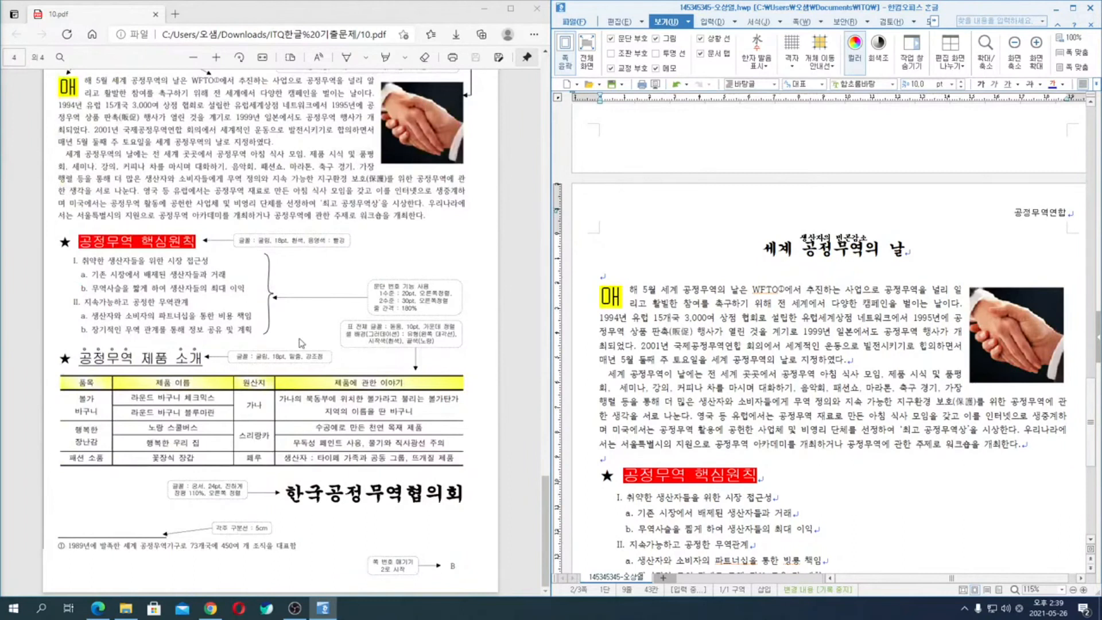
scroll(312, 350, up, 8)
scroll(307, 363, up, 10)
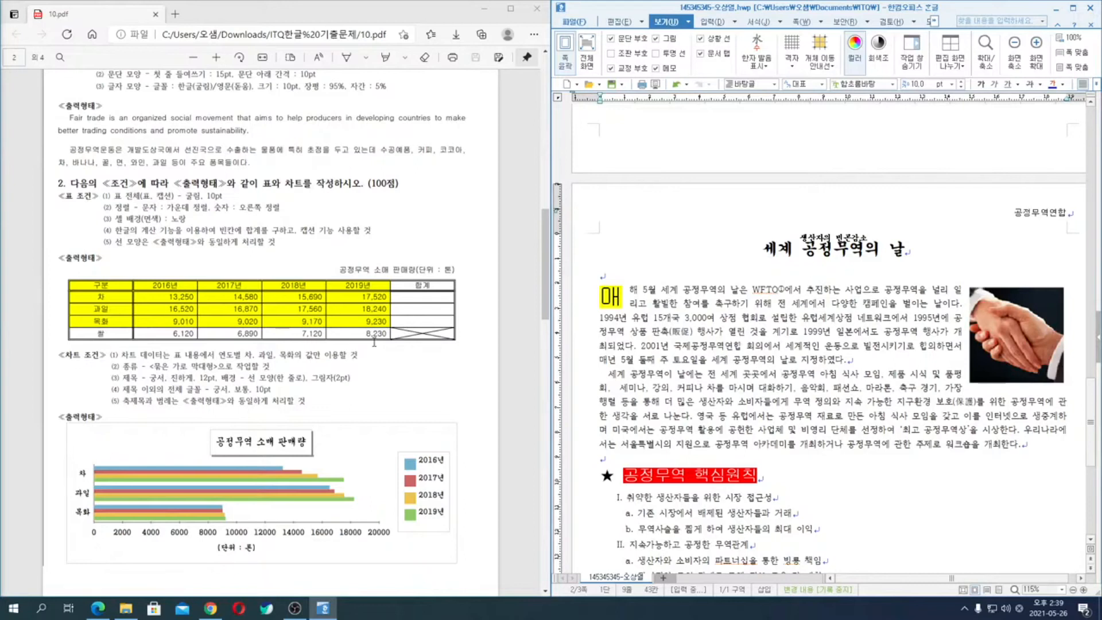
scroll(375, 342, down, 10)
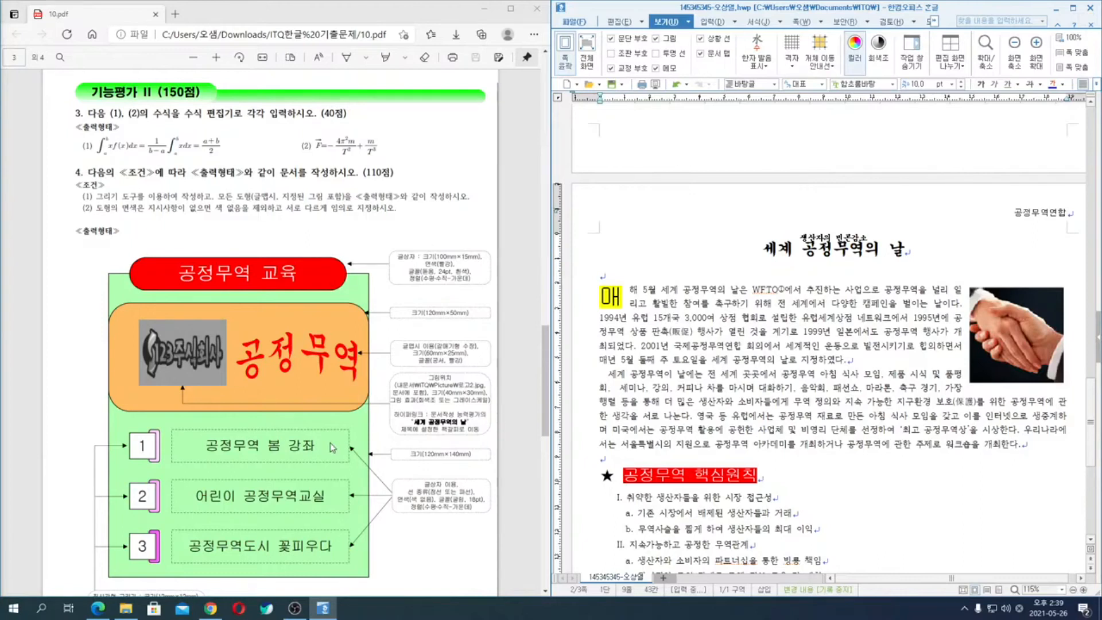
scroll(330, 443, down, 10)
scroll(357, 346, up, 15)
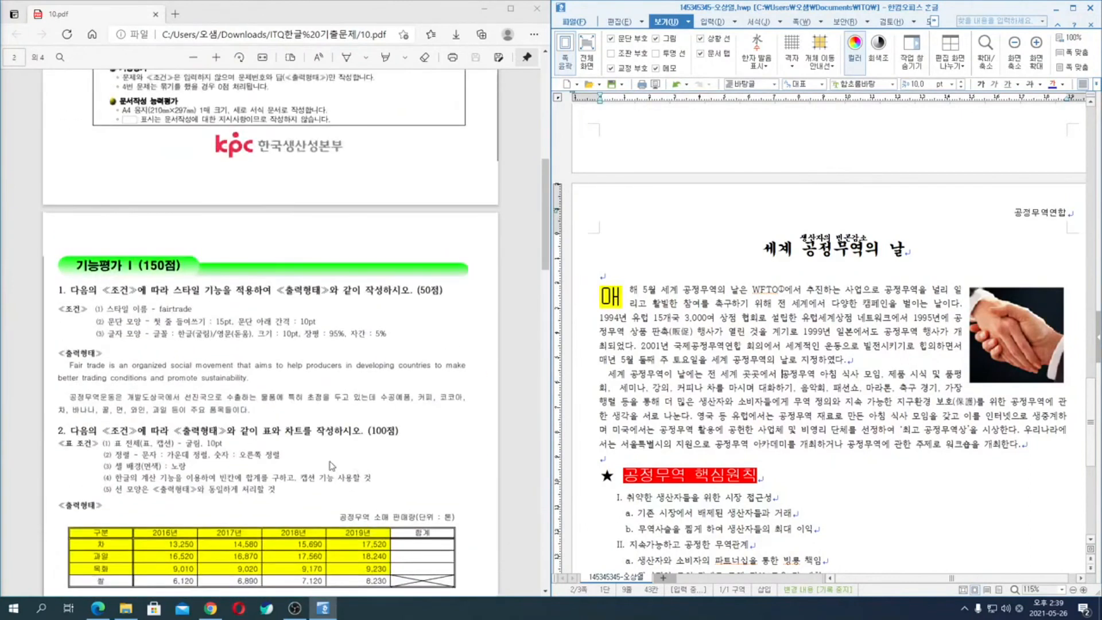
scroll(334, 477, down, 3)
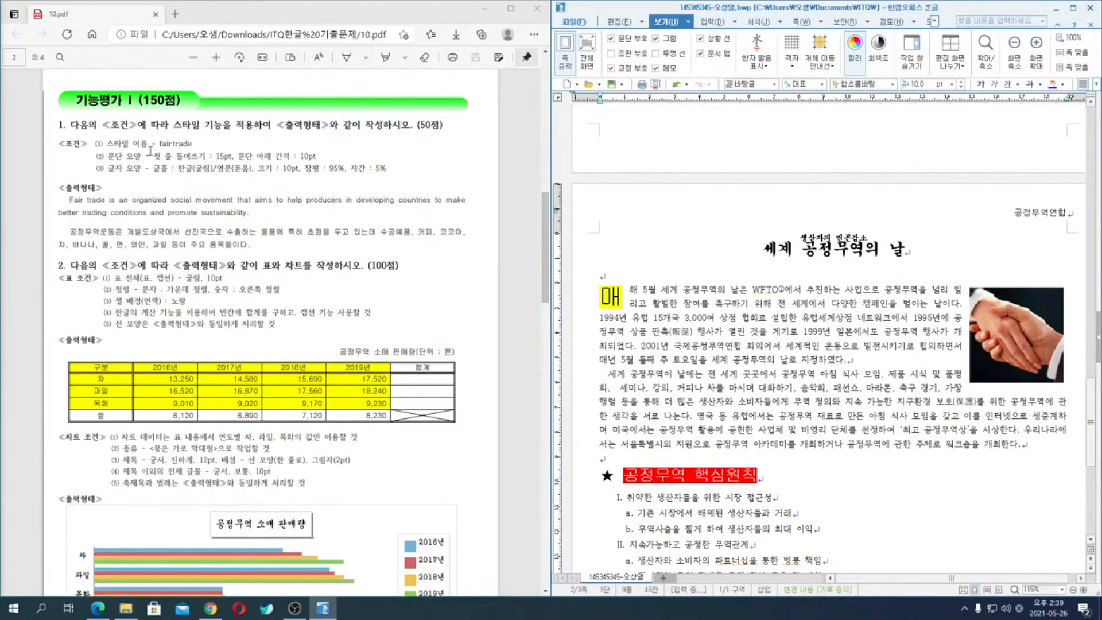
scroll(341, 280, down, 10)
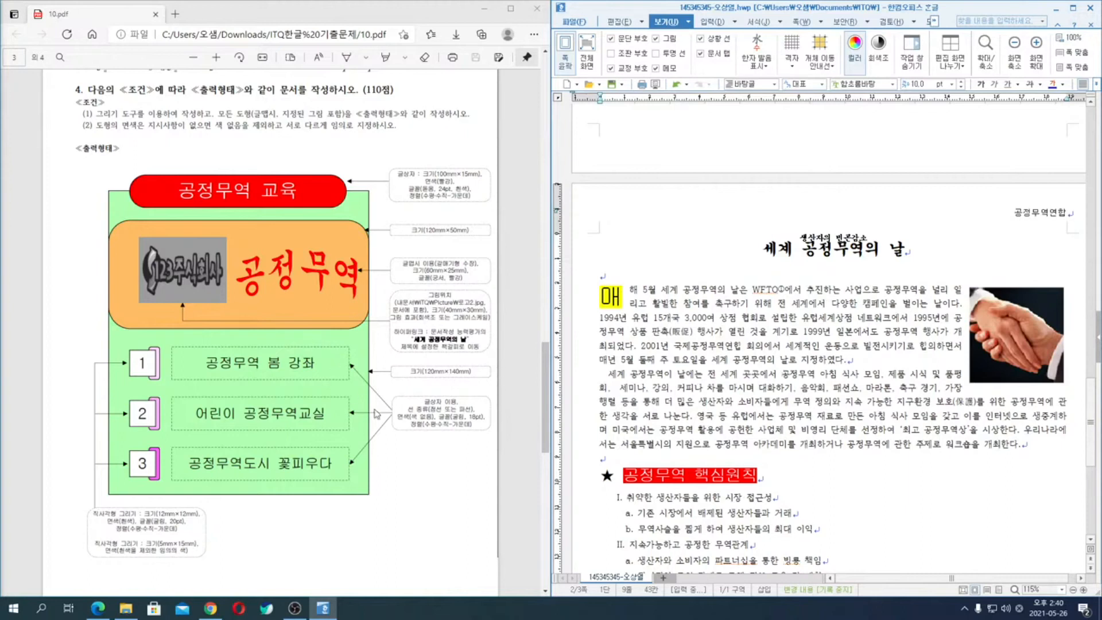
scroll(408, 412, down, 10)
scroll(409, 409, up, 3)
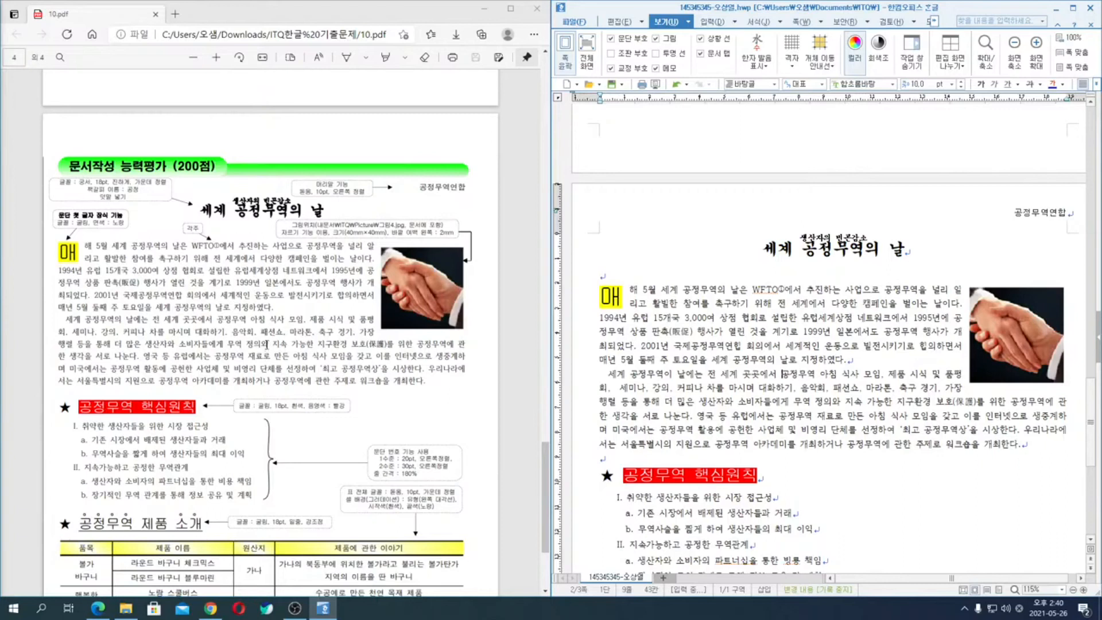
- Draw temporary pen marks over the 문서작성 능력평가 title and a 2 over the table and chart task, clearing each
drag(235, 189, 238, 200)
drag(312, 152, 303, 220)
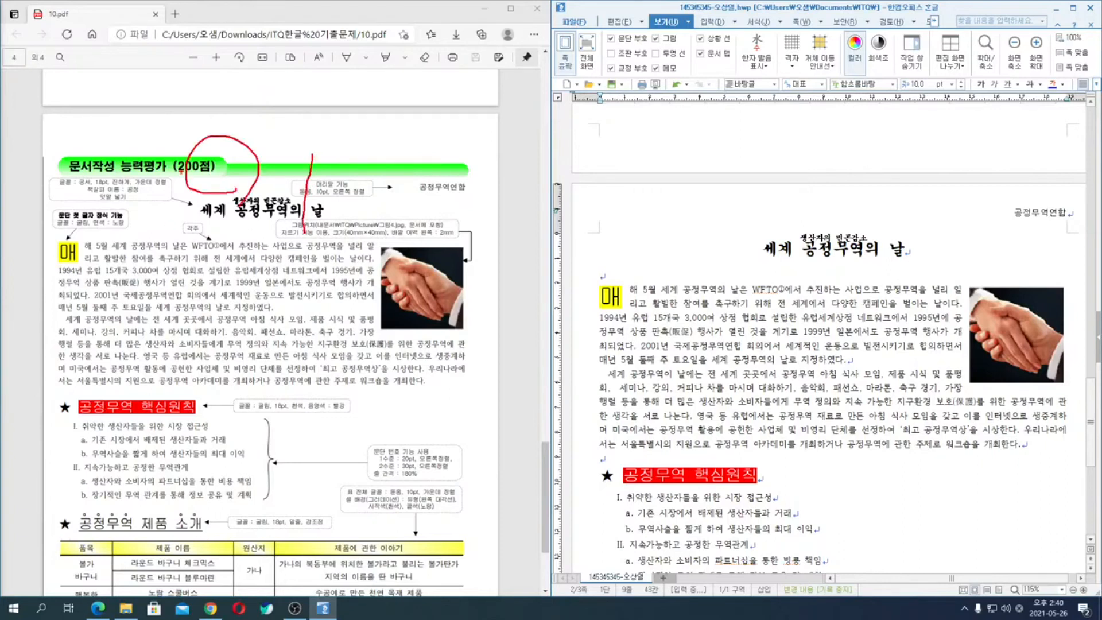
drag(236, 154, 211, 269)
key(Escape)
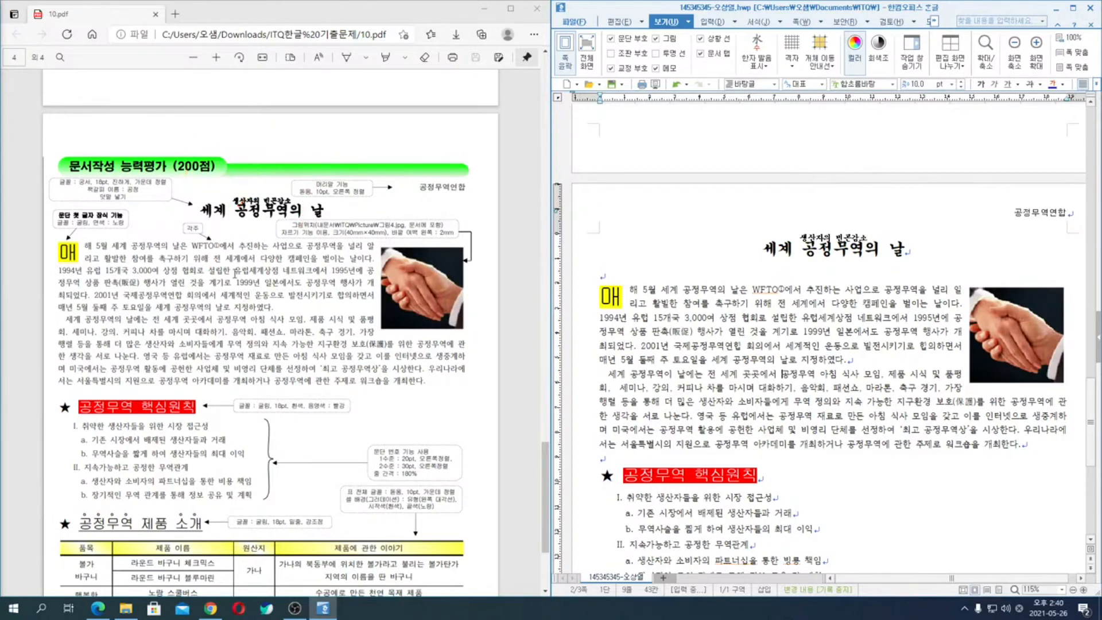
scroll(237, 280, up, 18)
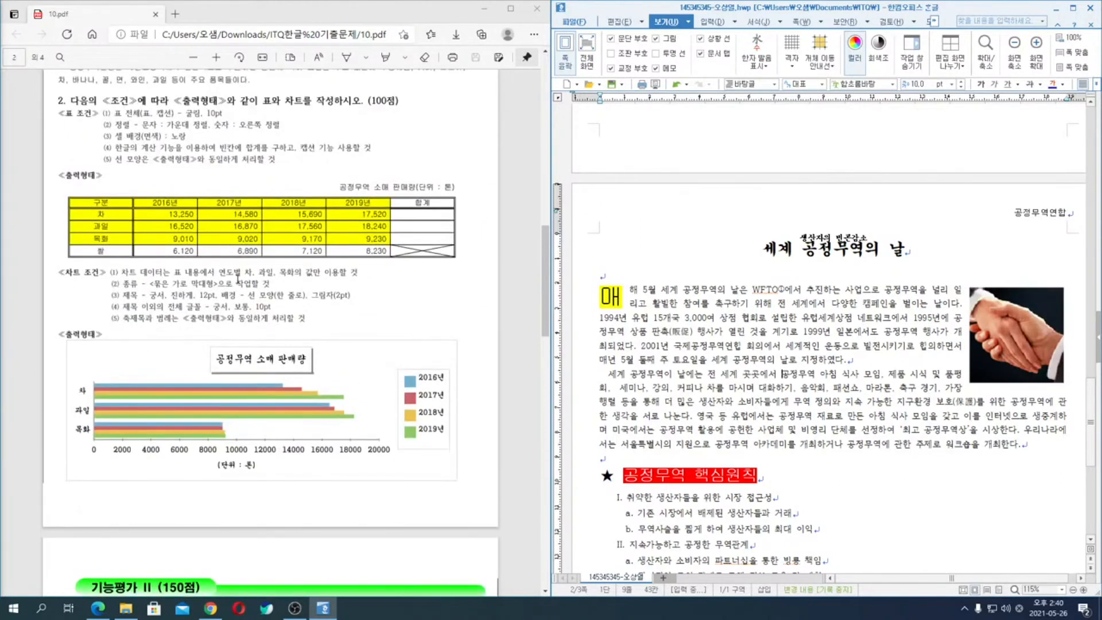
mouse_move(241, 254)
mouse_down()
mouse_move(294, 252)
mouse_move(251, 288)
mouse_move(305, 341)
mouse_up()
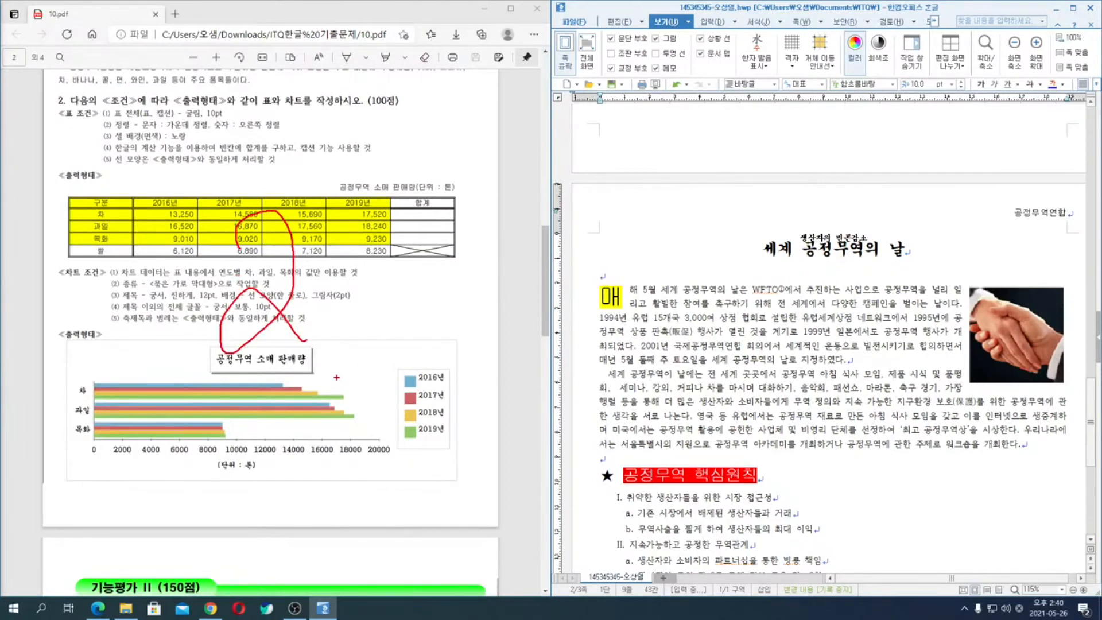
key(Escape)
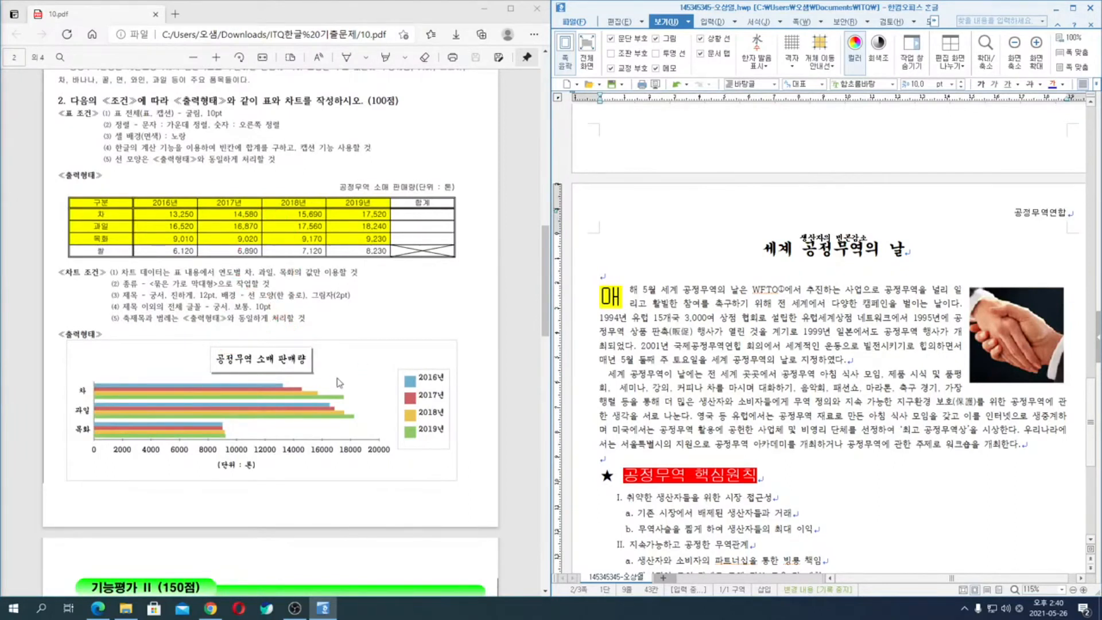
- Draw a temporary 3 over the 기능평가 I style task and another over the item 4 drawing task, clearing each
scroll(339, 382, up, 4)
key(ctrl+2)
mouse_move(241, 182)
mouse_down()
mouse_move(314, 221)
mouse_move(248, 294)
mouse_up()
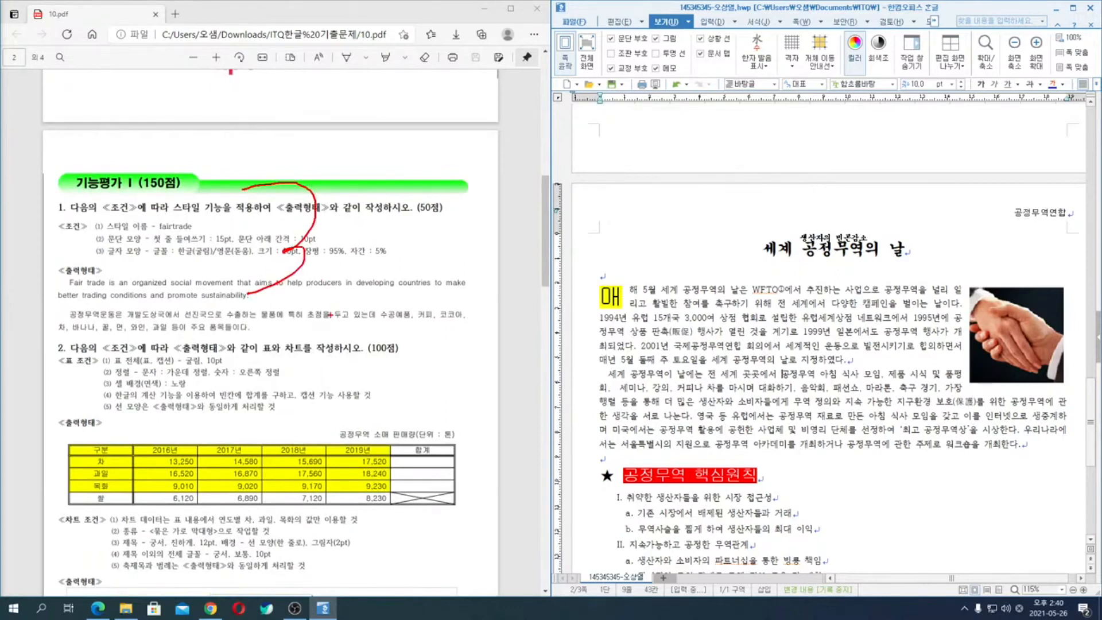
key(Escape)
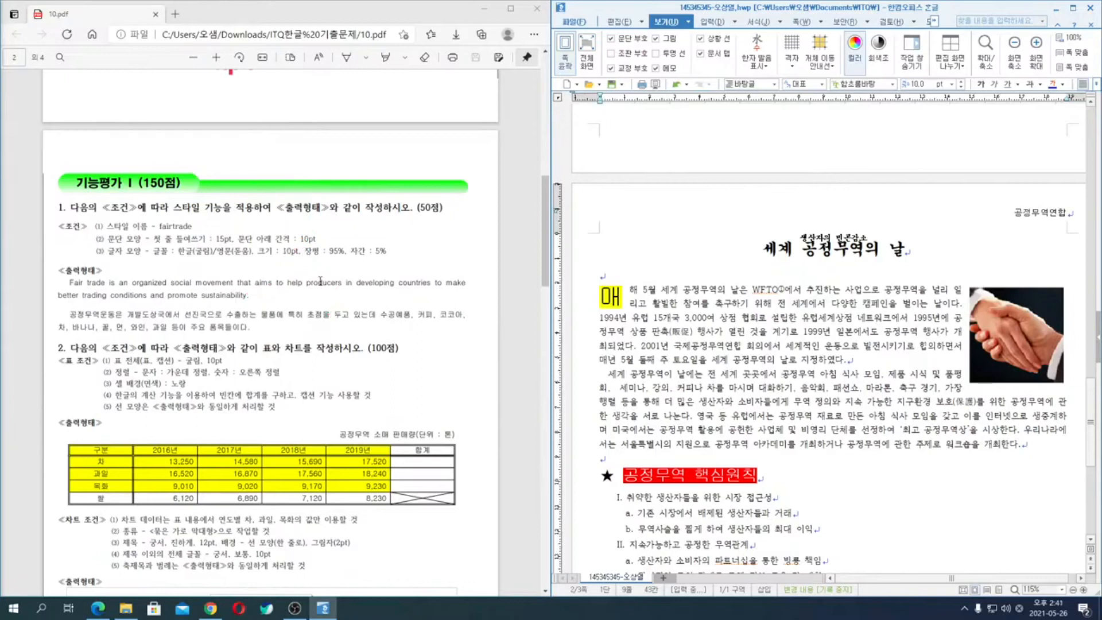
scroll(335, 217, down, 10)
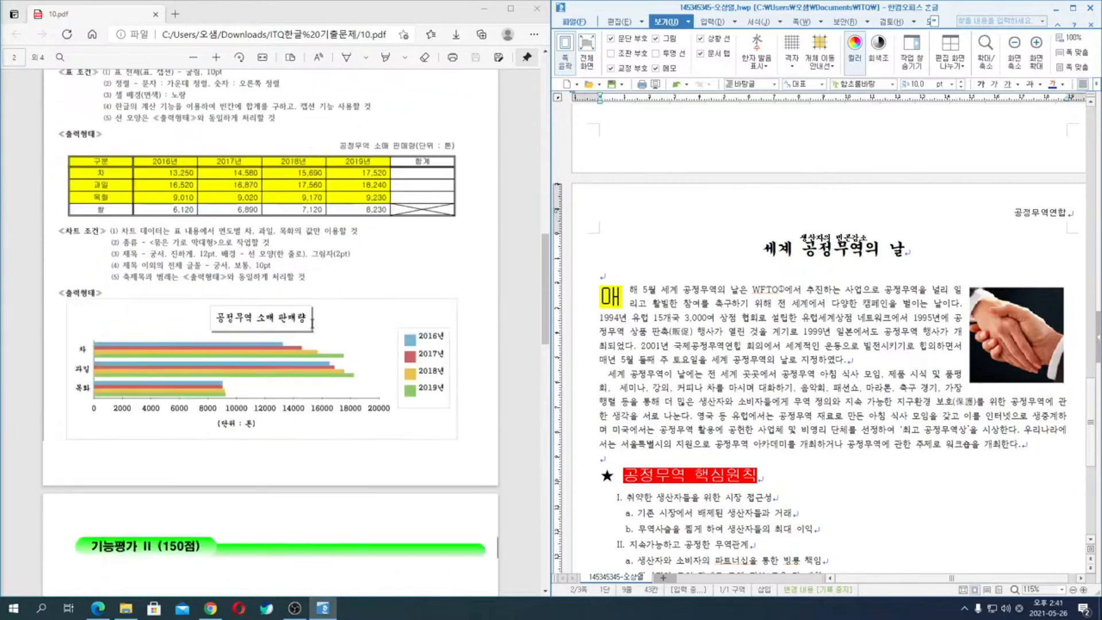
mouse_move(267, 251)
mouse_down()
mouse_move(291, 252)
mouse_move(241, 370)
mouse_up()
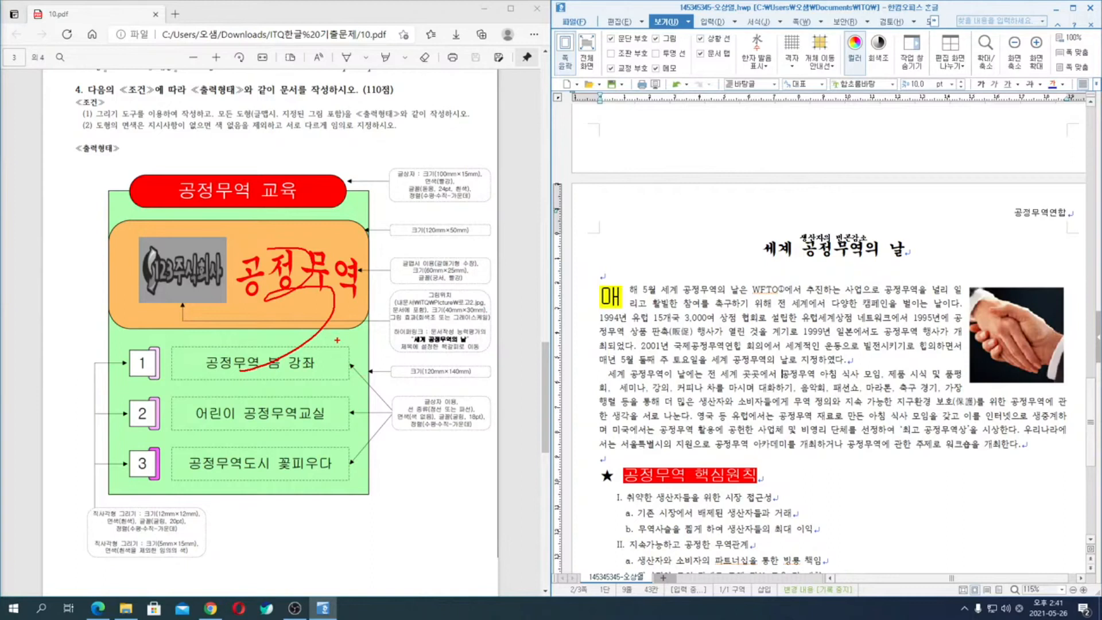
key(Escape)
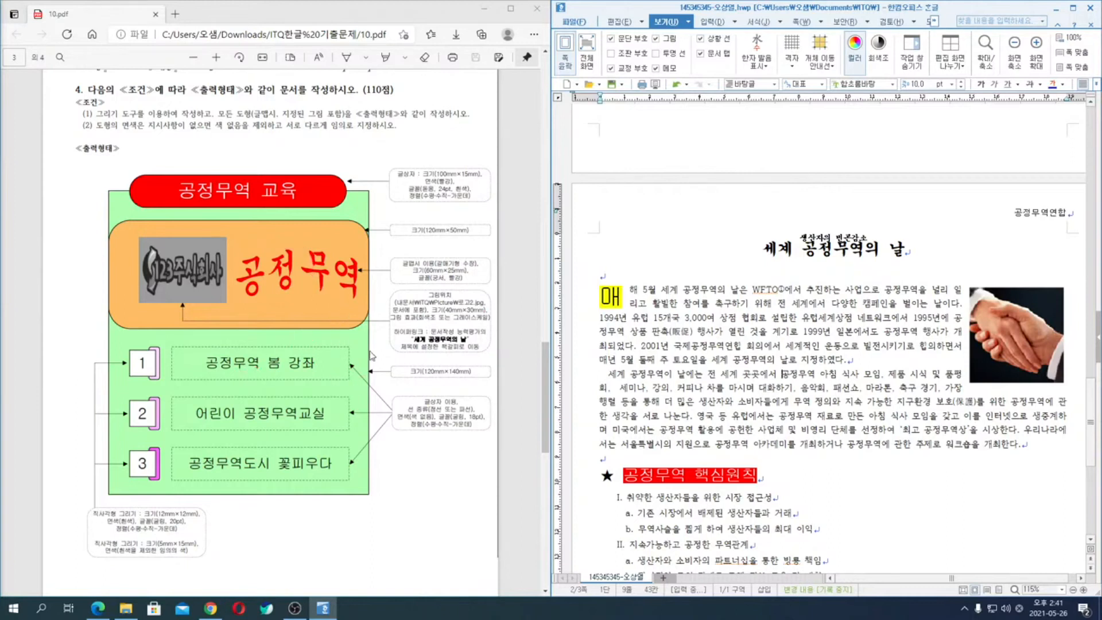
- Sketch temporary circles and notes over the 기능평가 I style task on the exam sheet, and clear them
scroll(282, 275, up, 15)
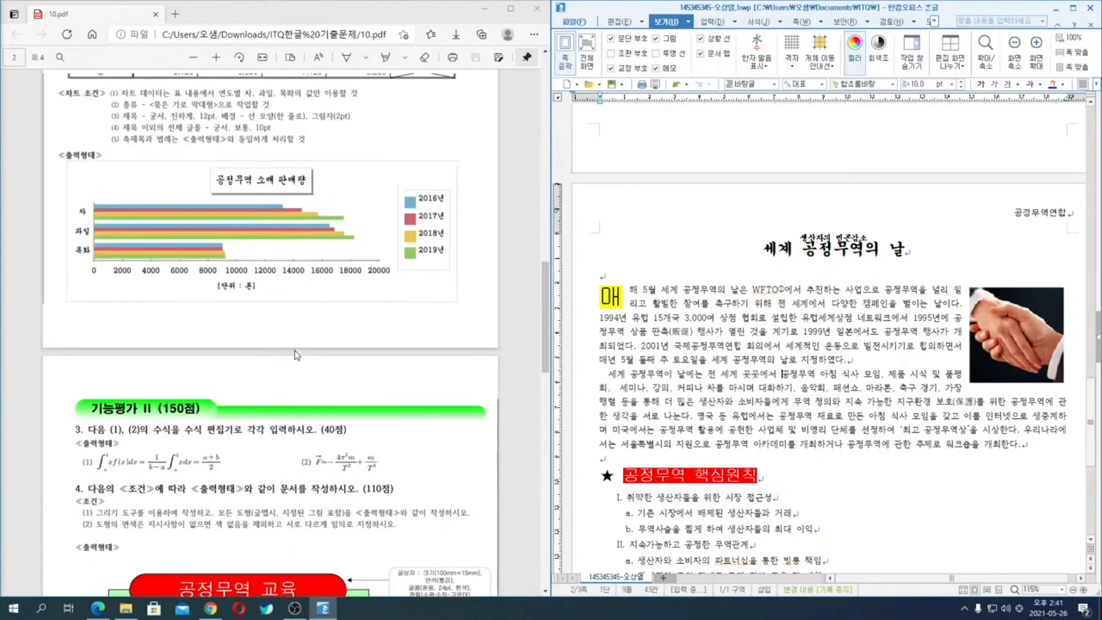
mouse_move(341, 259)
mouse_down()
mouse_move(322, 273)
mouse_move(253, 205)
mouse_move(197, 320)
mouse_move(285, 342)
mouse_move(209, 332)
mouse_up()
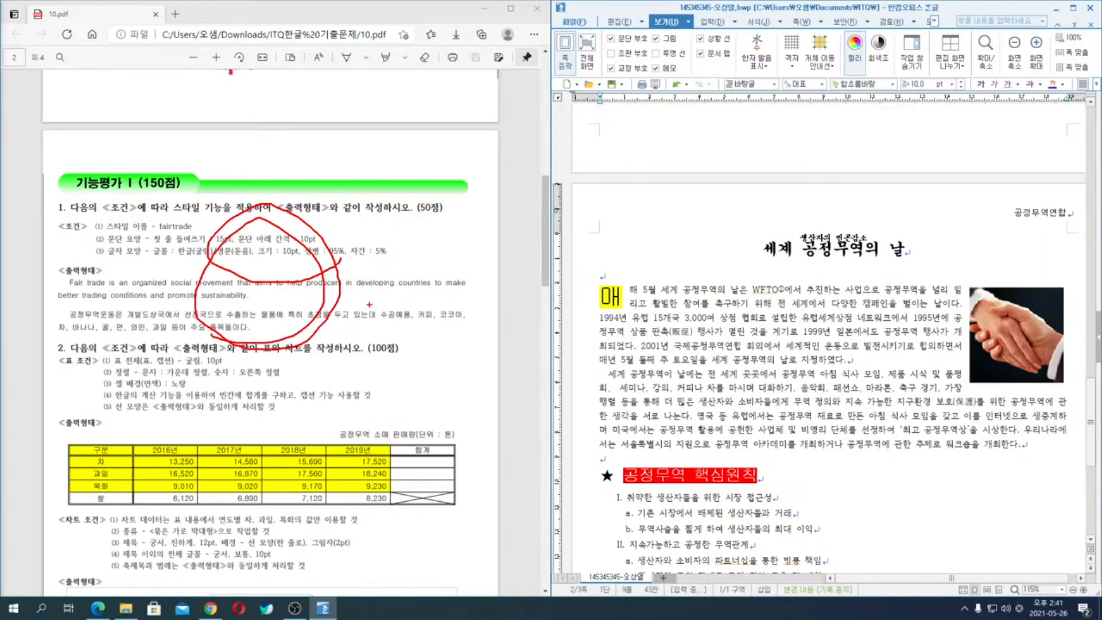
drag(374, 229, 414, 271)
drag(408, 229, 376, 299)
mouse_move(443, 234)
mouse_down()
mouse_move(423, 290)
mouse_move(454, 247)
mouse_up()
mouse_move(350, 315)
mouse_down()
mouse_move(568, 210)
mouse_move(319, 230)
mouse_move(342, 314)
mouse_up()
key(Escape)
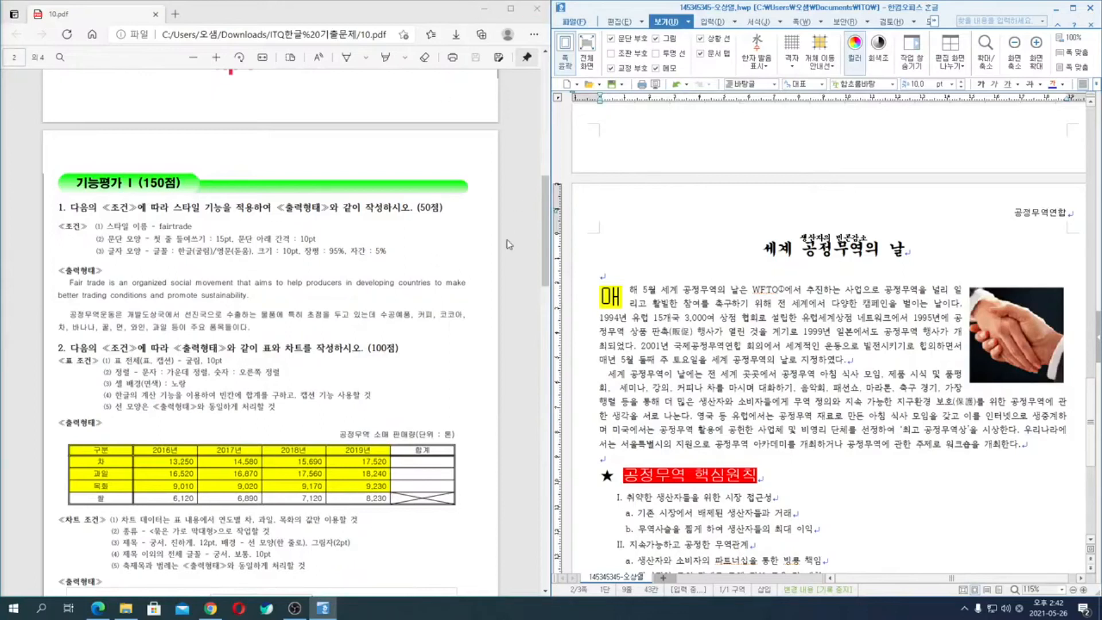
- Close the finished answer document in Hangul and the window showing the 10.pdf exam sheet
click(800, 332)
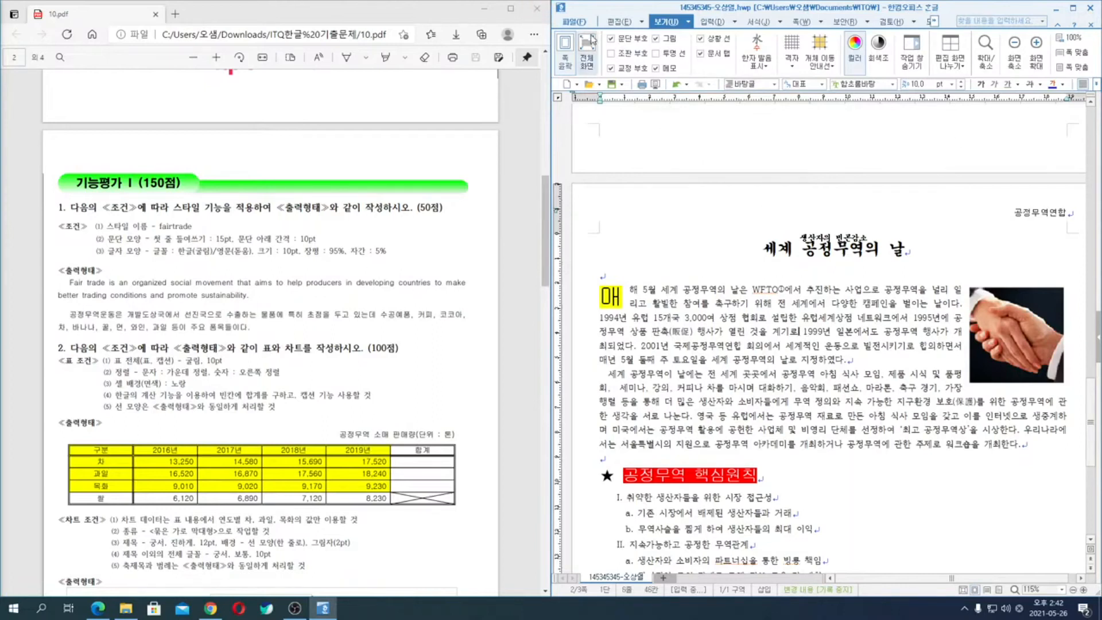
click(580, 23)
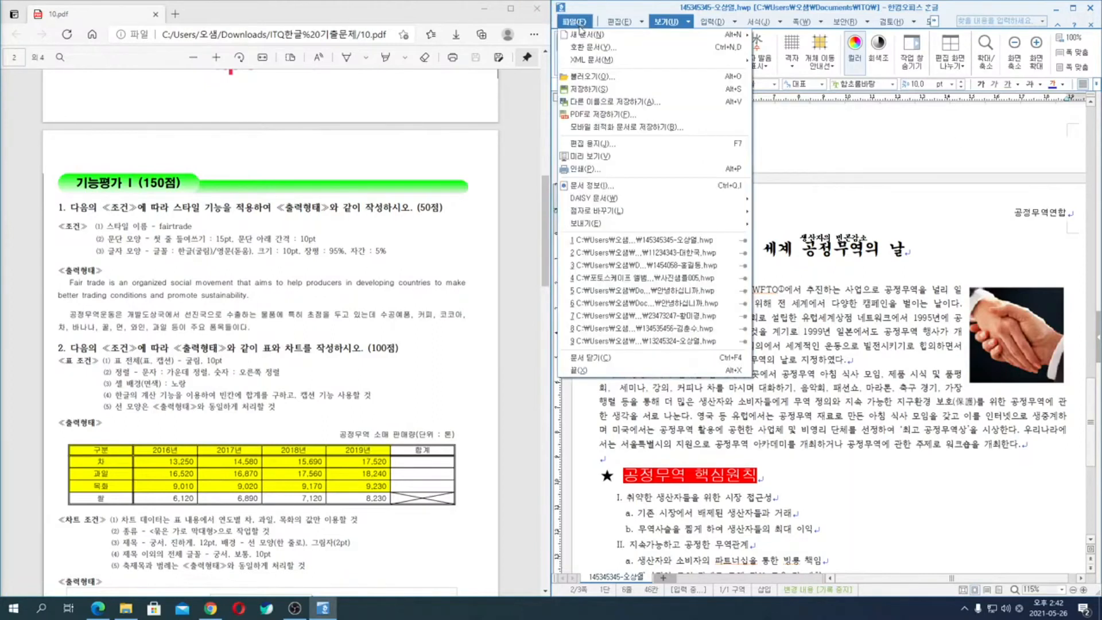
click(613, 357)
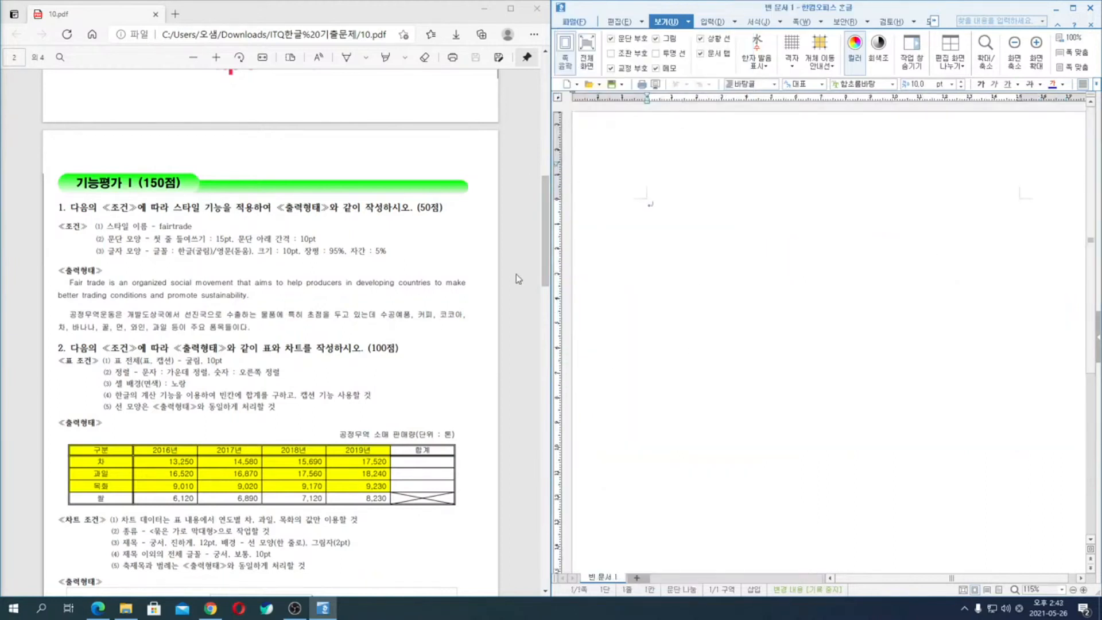
click(536, 8)
- Open the exam sheet 11.pdf from the ITQ한글 기출문제 folder in File Explorer
click(126, 608)
click(705, 159)
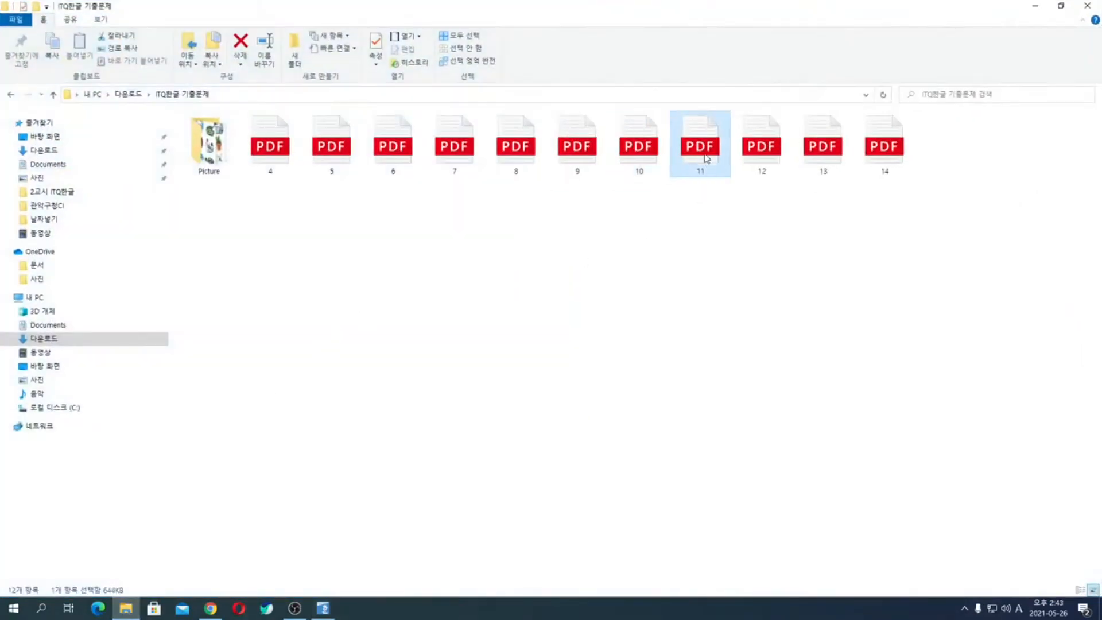
double_click(705, 158)
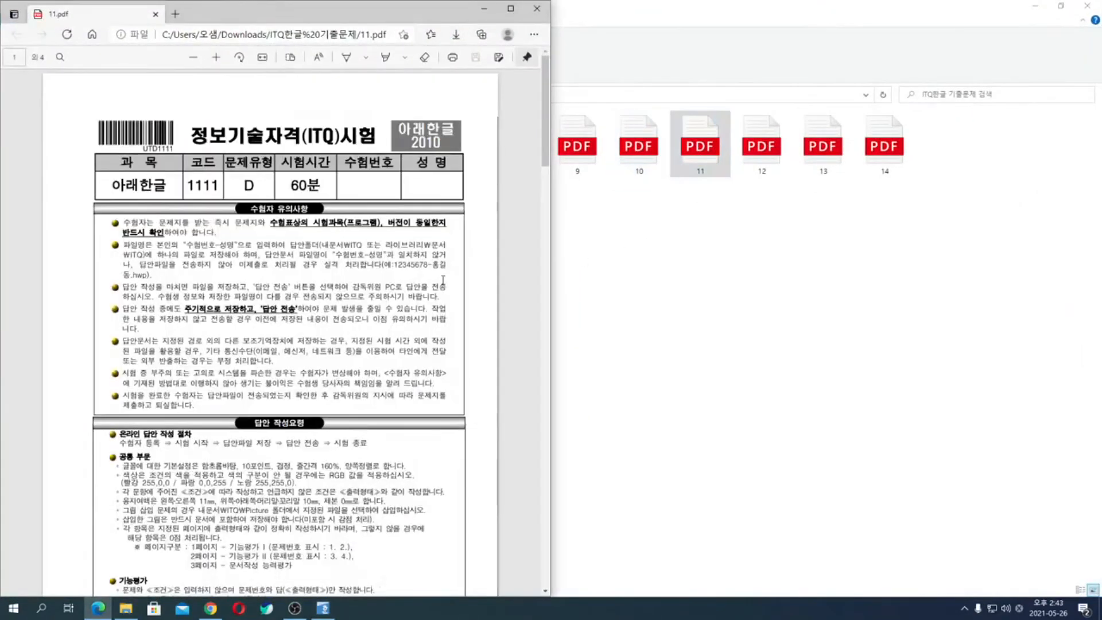
- Examine the tasks in 11.pdf: style, table and chart, equations, drawing, and the 문서작성 능력평가 page
scroll(444, 285, down, 7)
scroll(444, 286, down, 8)
scroll(443, 286, up, 5)
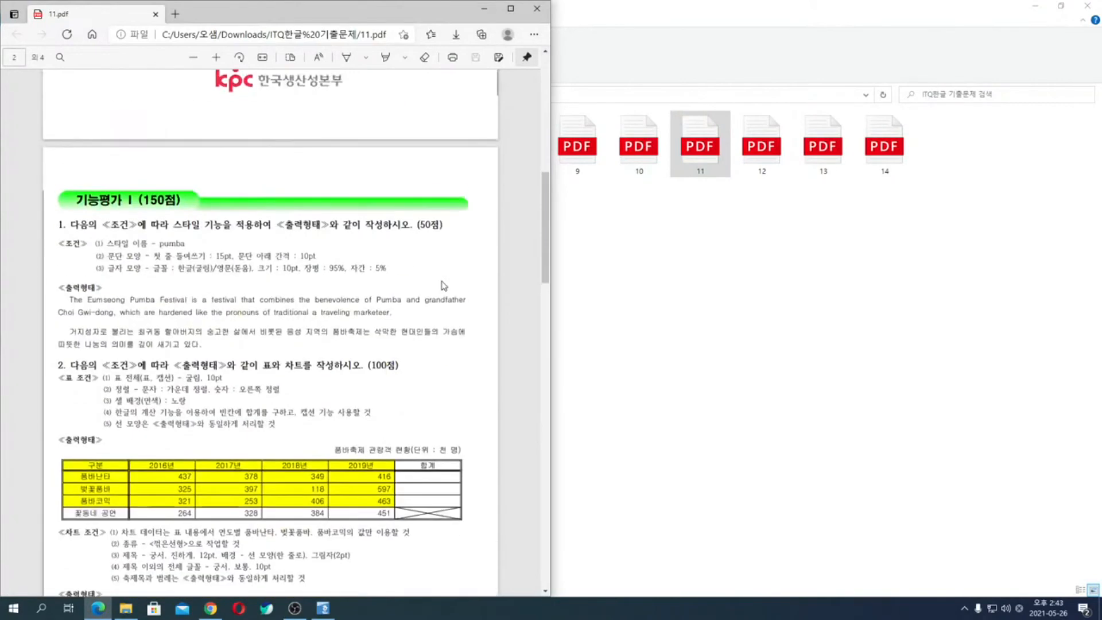
scroll(443, 286, down, 4)
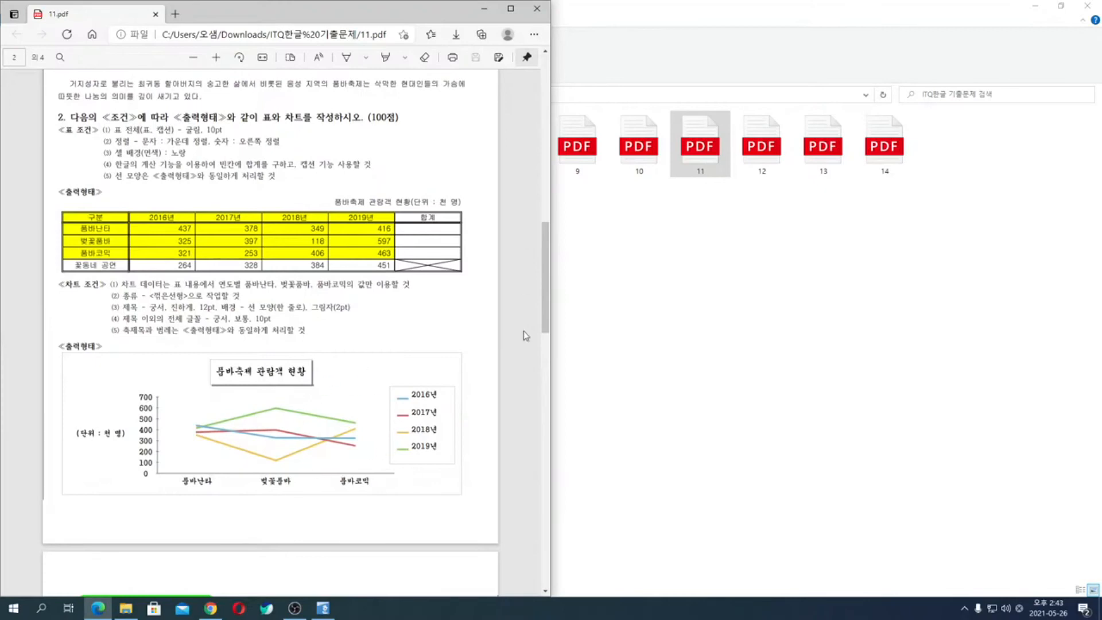
scroll(517, 318, down, 5)
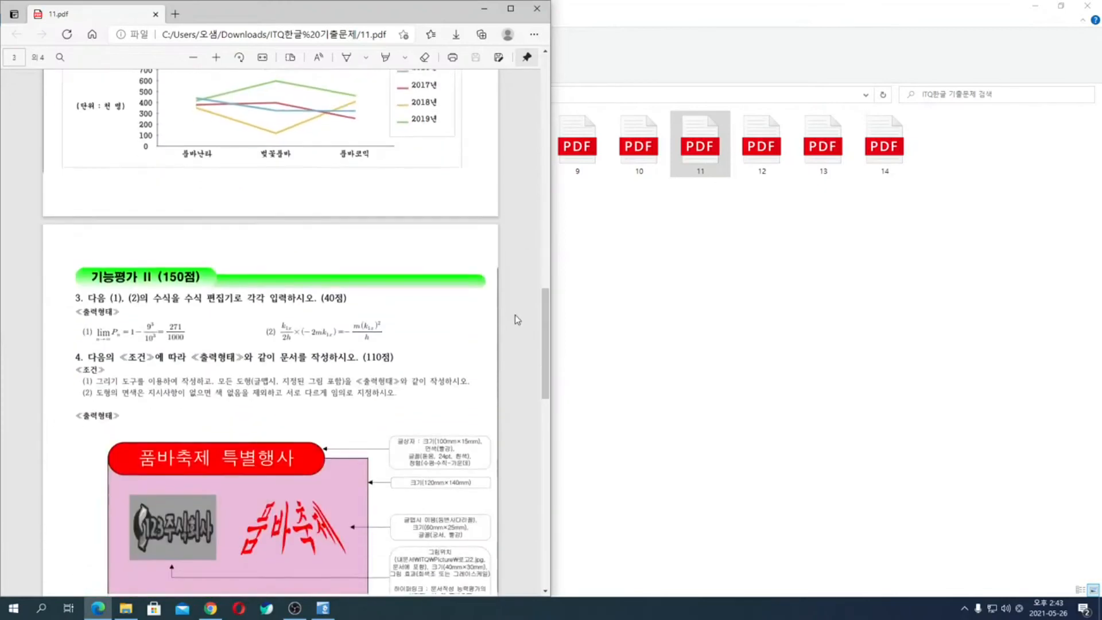
scroll(515, 315, down, 5)
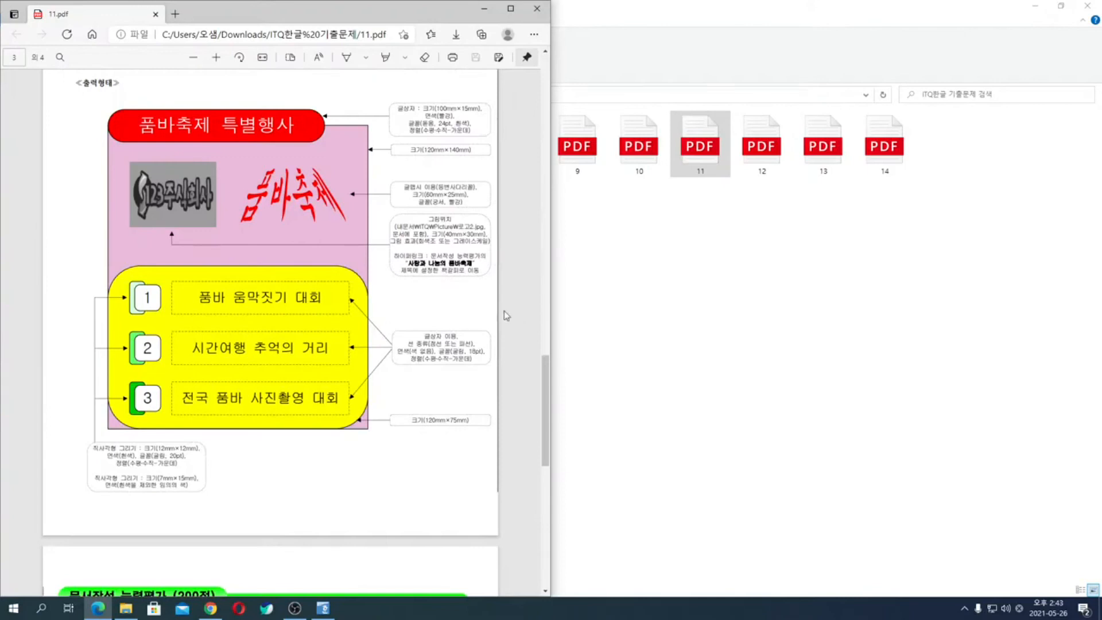
scroll(395, 304, down, 7)
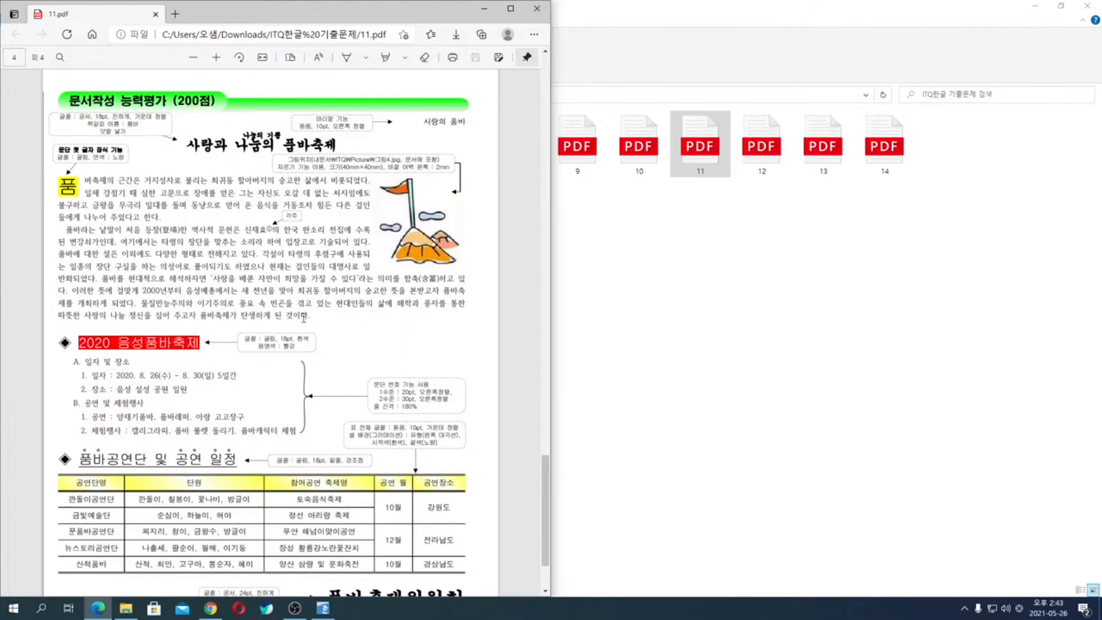
scroll(396, 356, up, 5)
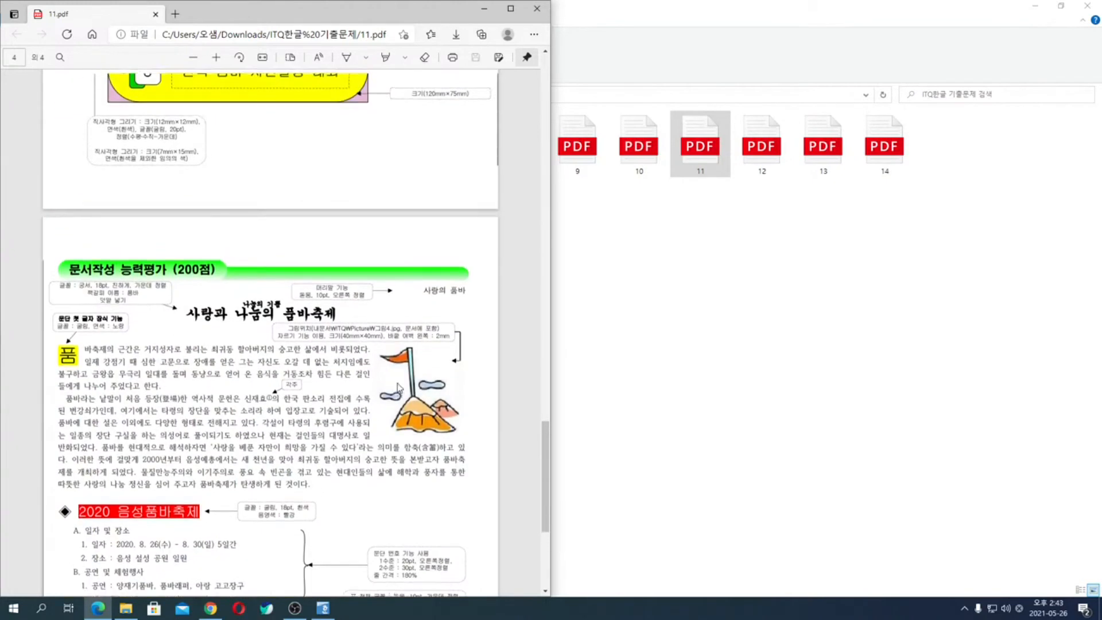
scroll(407, 366, up, 2)
scroll(407, 365, up, 3)
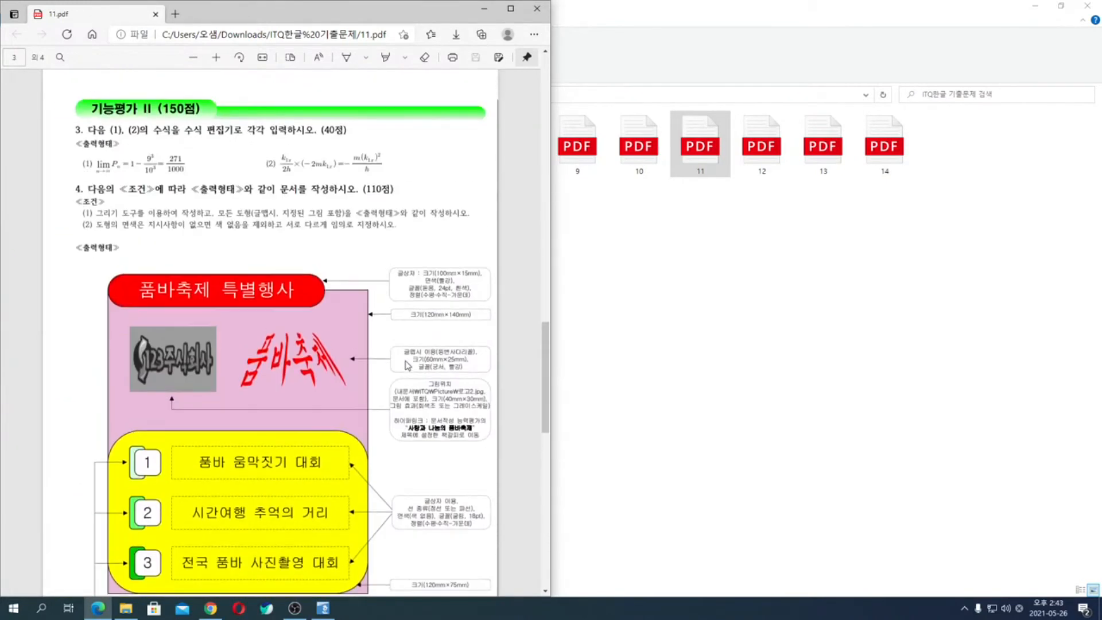
- Minimize the folder window and place the cursor in the blank Hangul document
click(1035, 6)
click(724, 209)
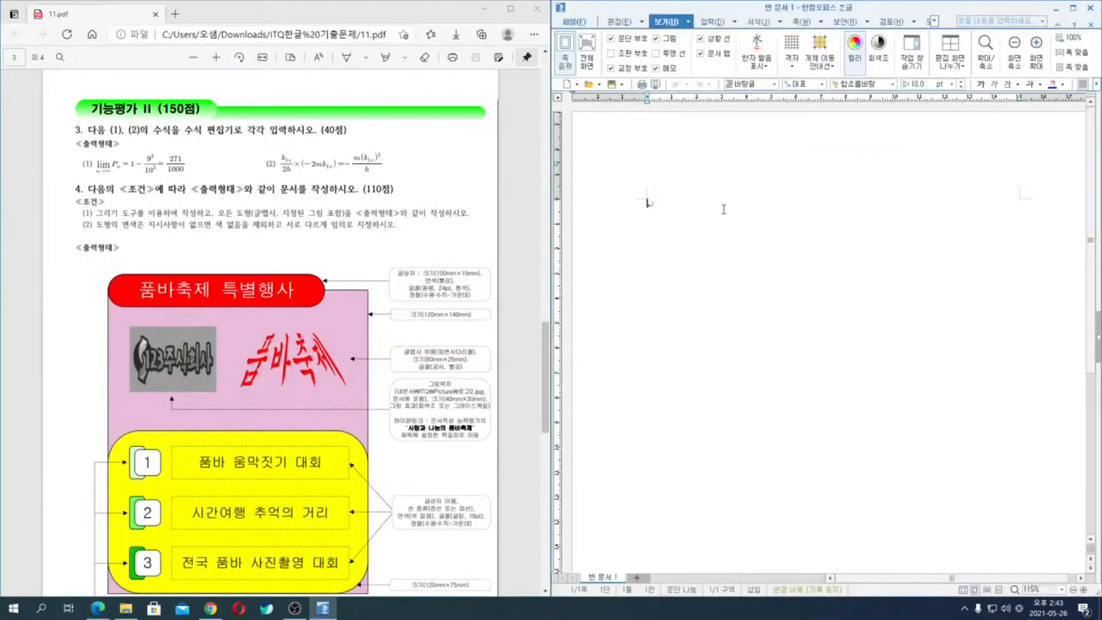
- Set the page margins to 10 mm top, bottom, header and footer, and 11 mm left and right
key(F7)
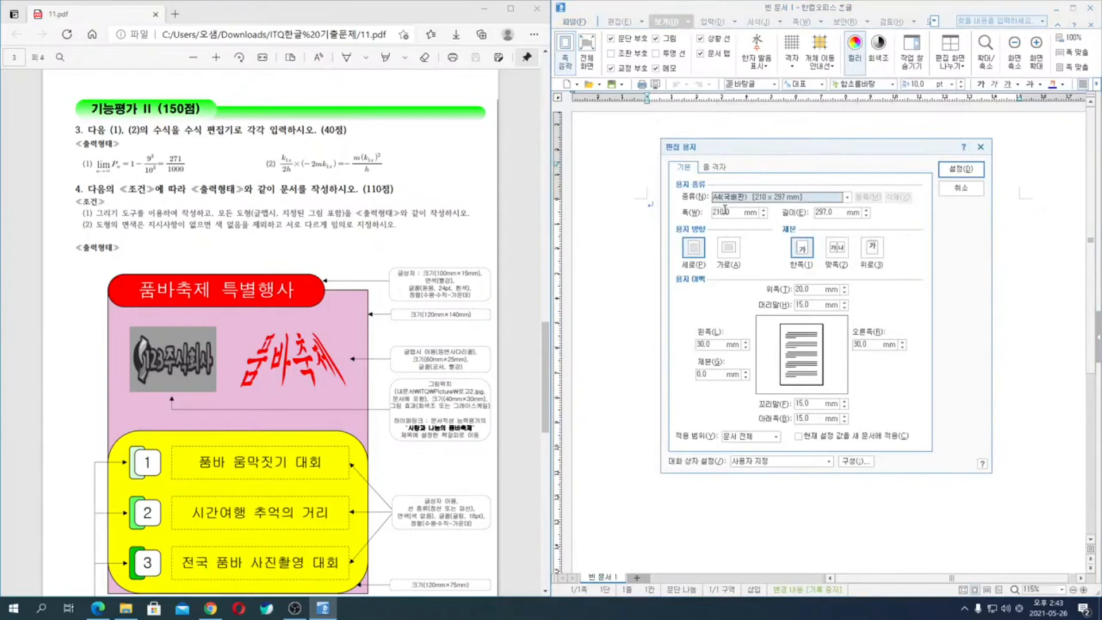
key(alt+t)
text(10)
key(alt+b)
text(10)
key(alt+l)
text(11)
key(alt+r)
text(11)
key(alt+h)
text(10)
key(alt+f)
text(10)
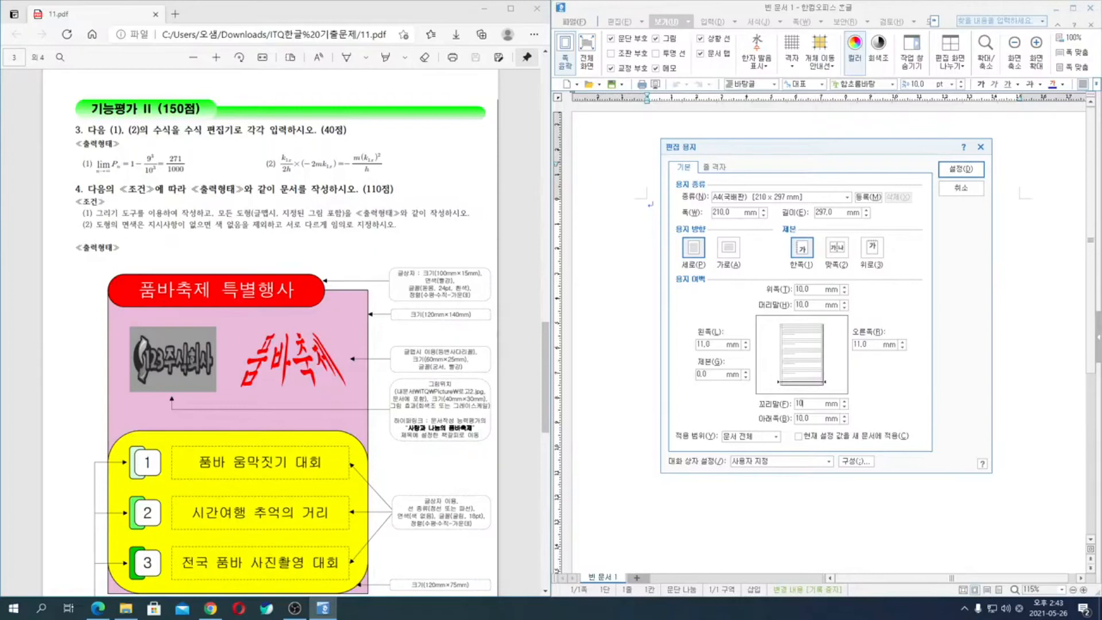
key(Return)
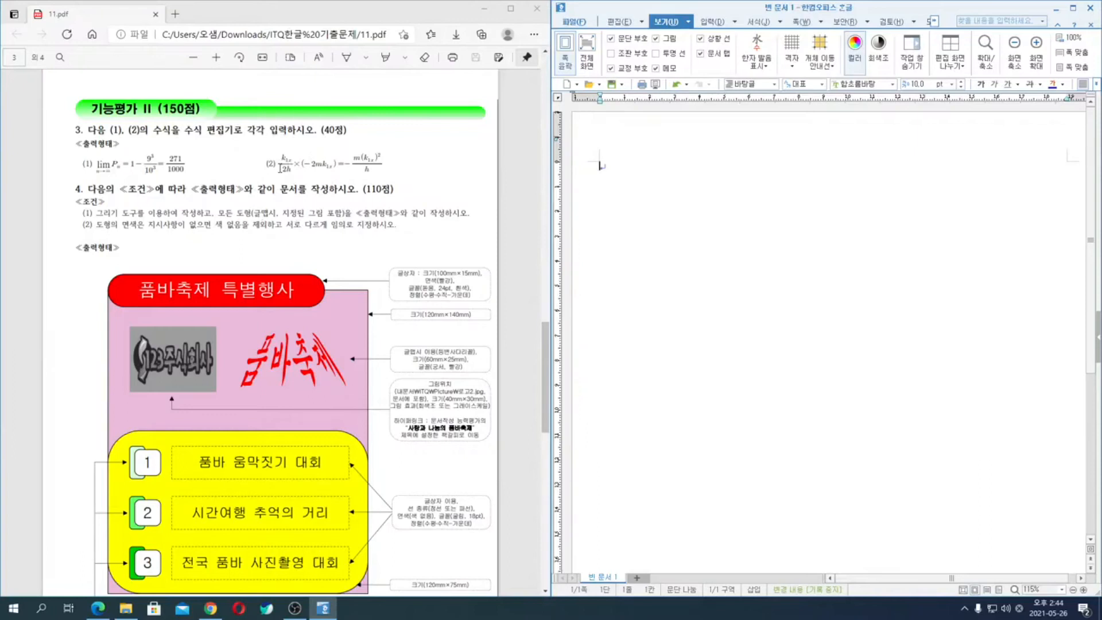
- Capture the two equations of task 3 from the exam sheet, paste the image into the document, and maximize the Hangul window
key(super+shift+s)
drag(67, 138, 425, 189)
key(ctrl+v)
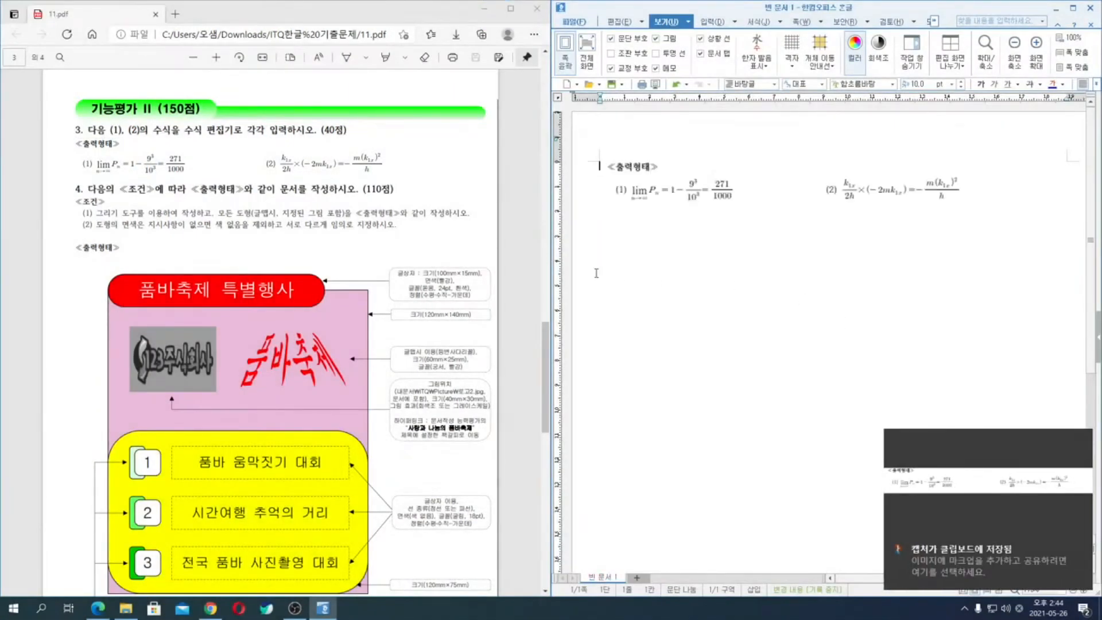
click(1074, 10)
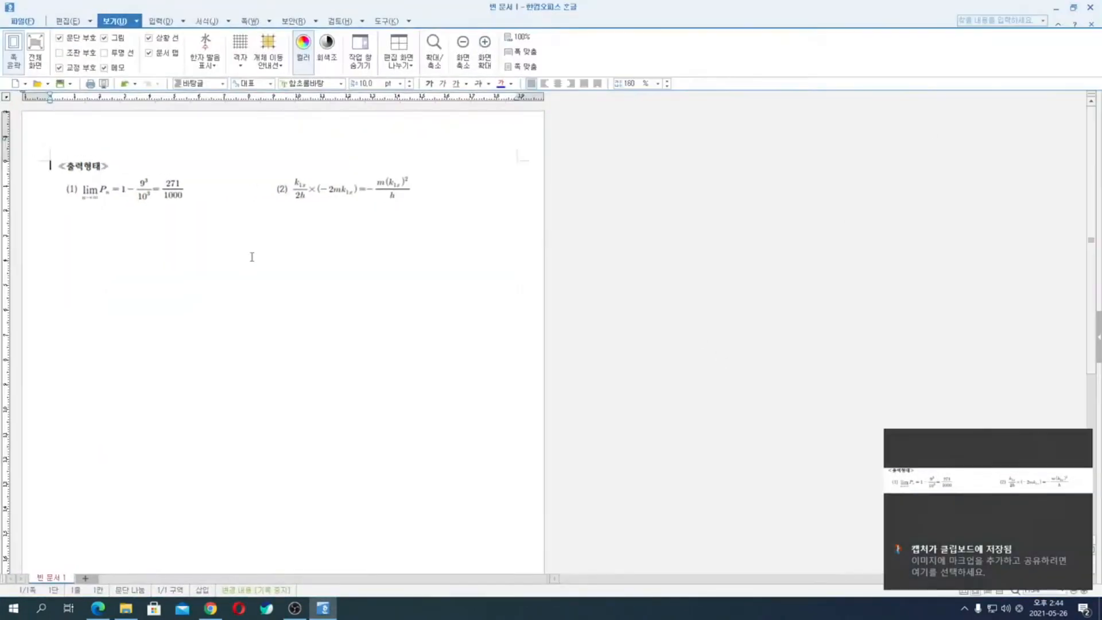
scroll(482, 322, up, 3)
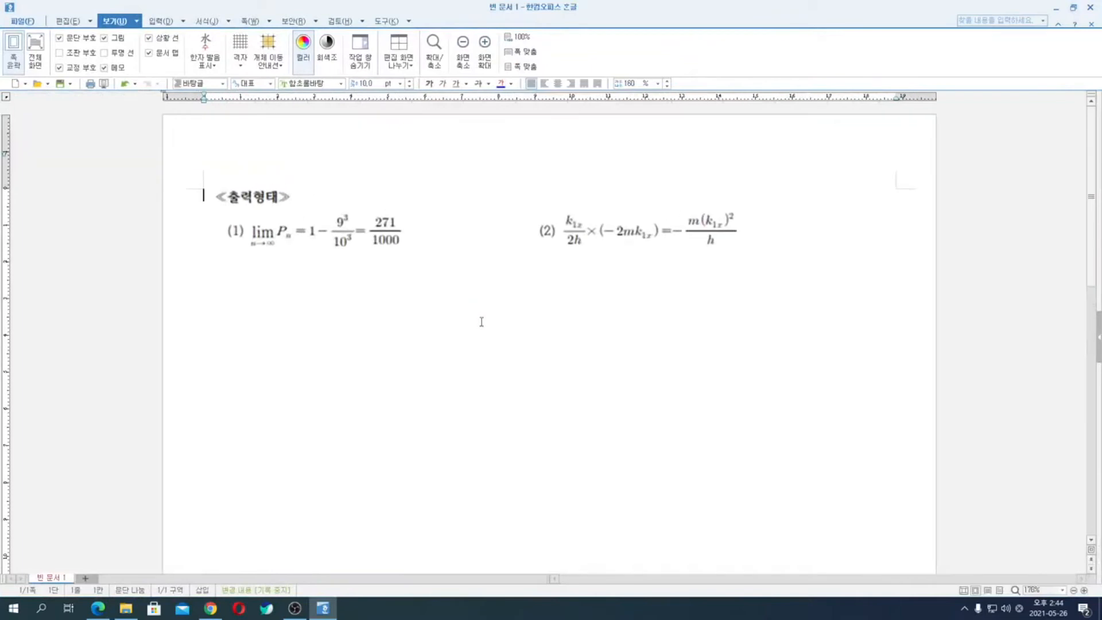
- Start a new equation on a line below the pasted image with a lowercase lim whose subscript reads 0→∞
key(Return)
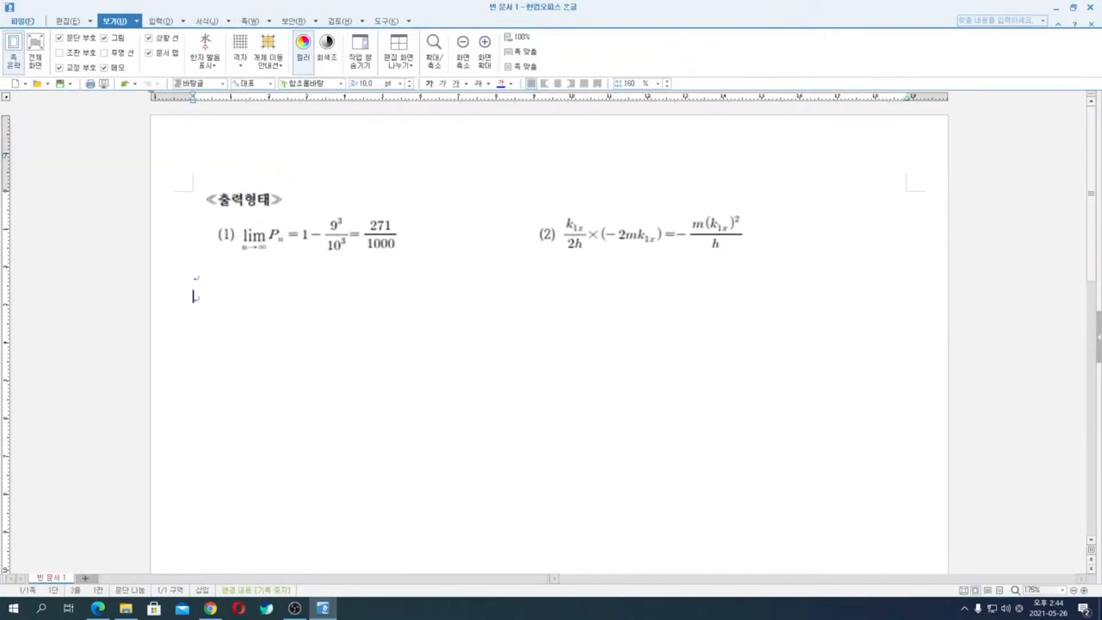
click(161, 23)
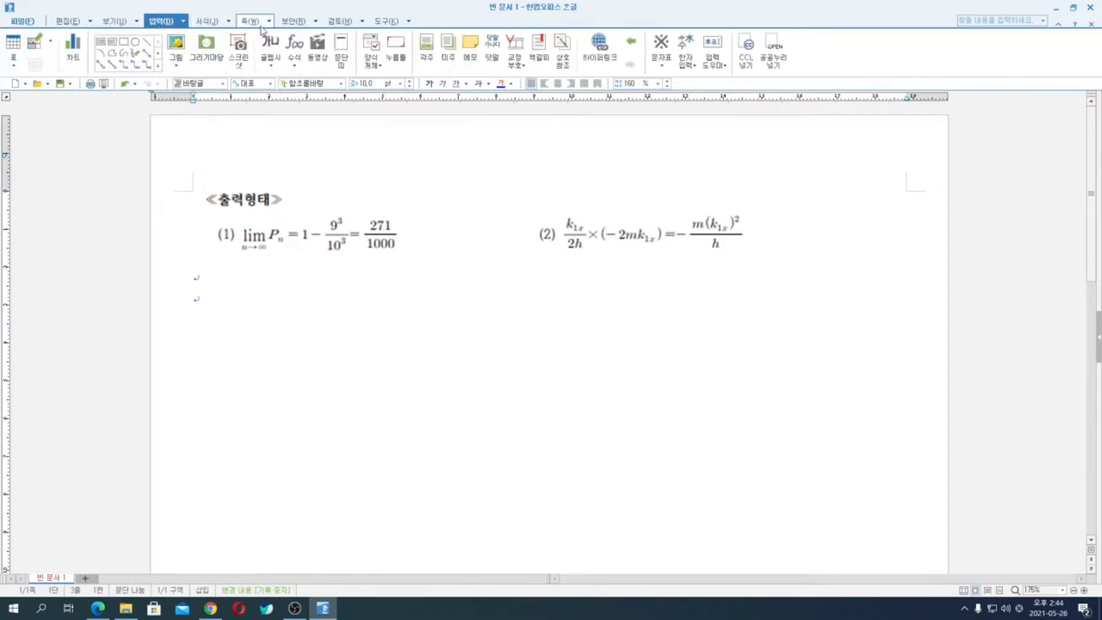
click(294, 43)
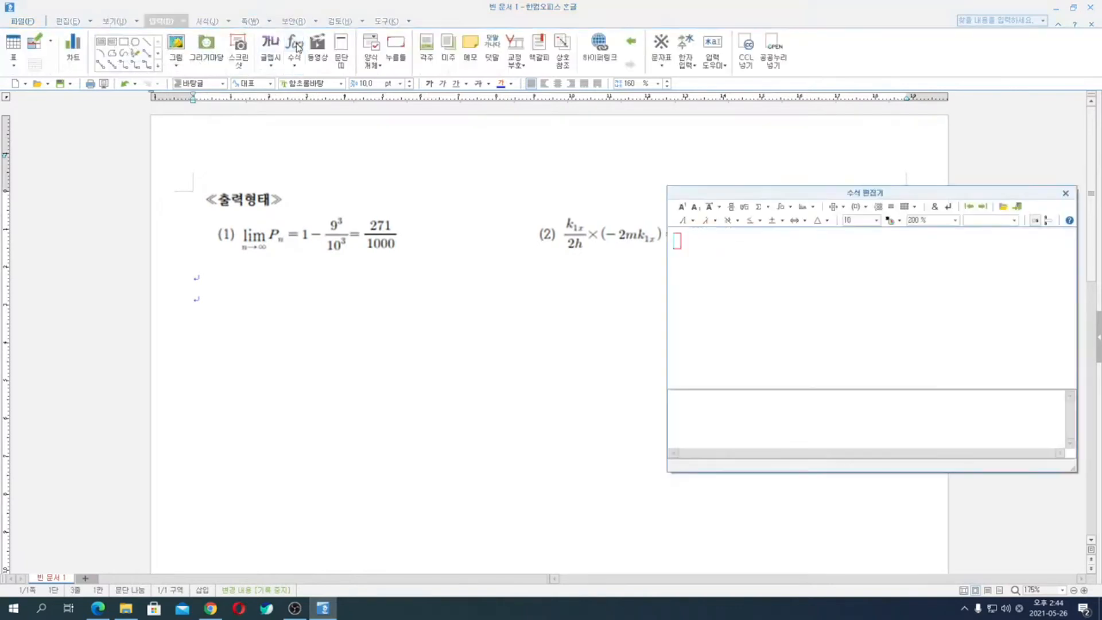
click(806, 212)
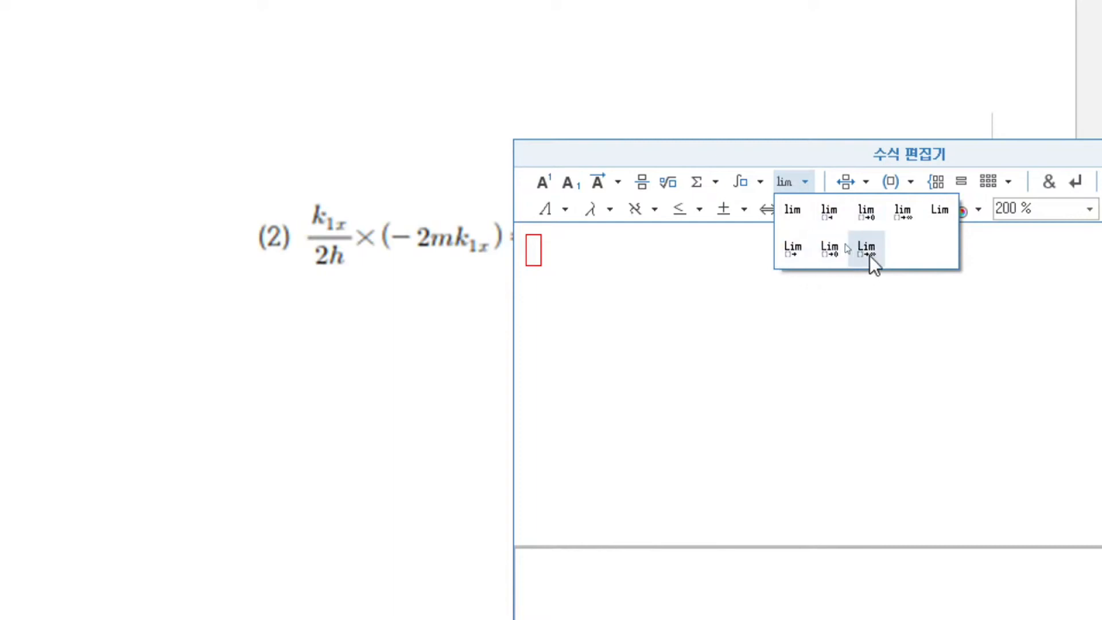
click(903, 218)
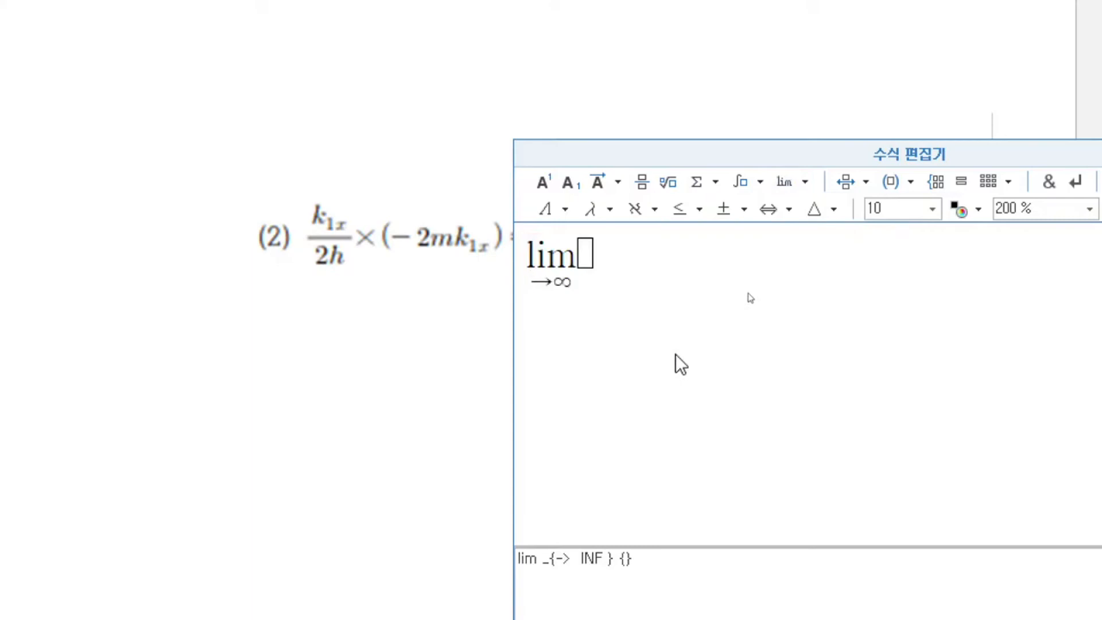
text(-)
key(BackSpace)
text(0)
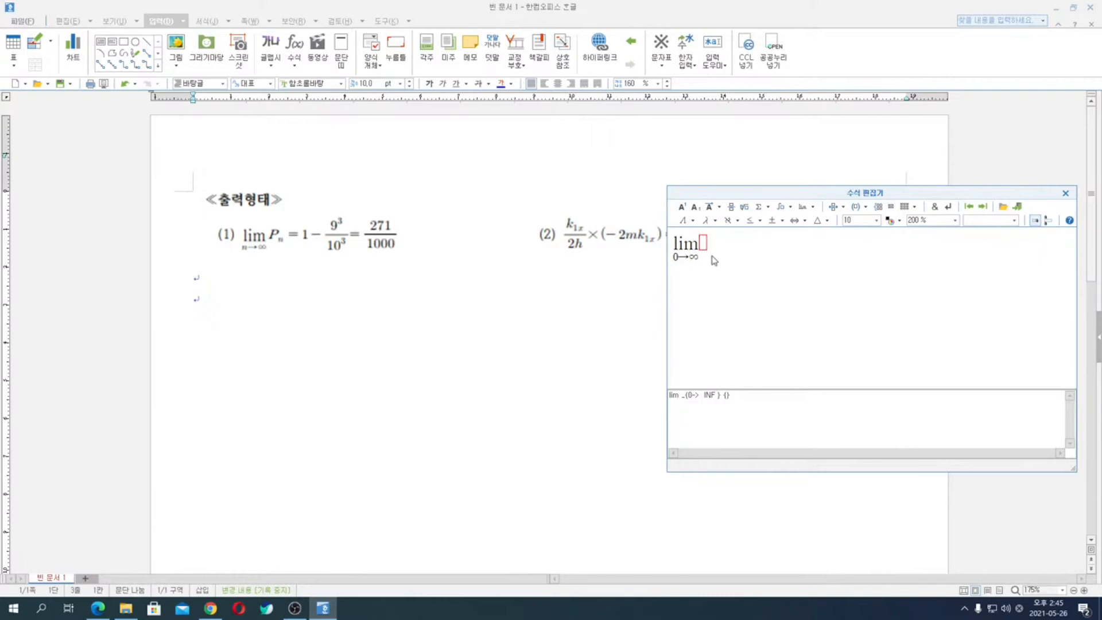
- Continue the equation after the limit with P subscript n = 1 −
text(P)
click(696, 209)
text(n=)
key(BackSpace)
text(=1-)
- Add a fraction after the minus sign with 9 cubed over 10 cubed
click(732, 207)
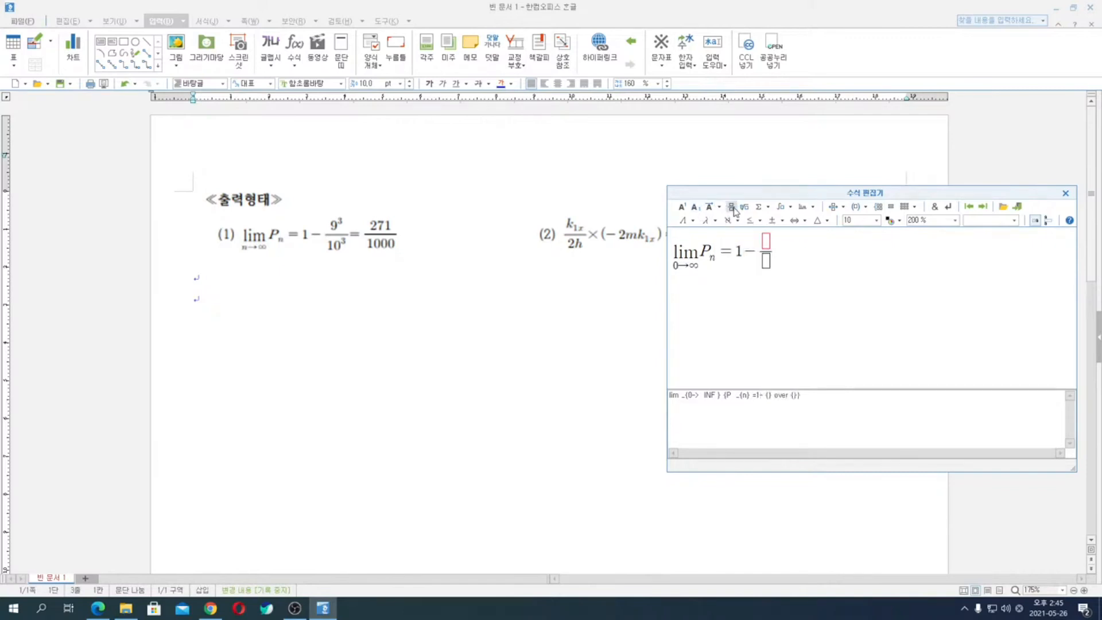
text(9)
click(682, 207)
text(3)
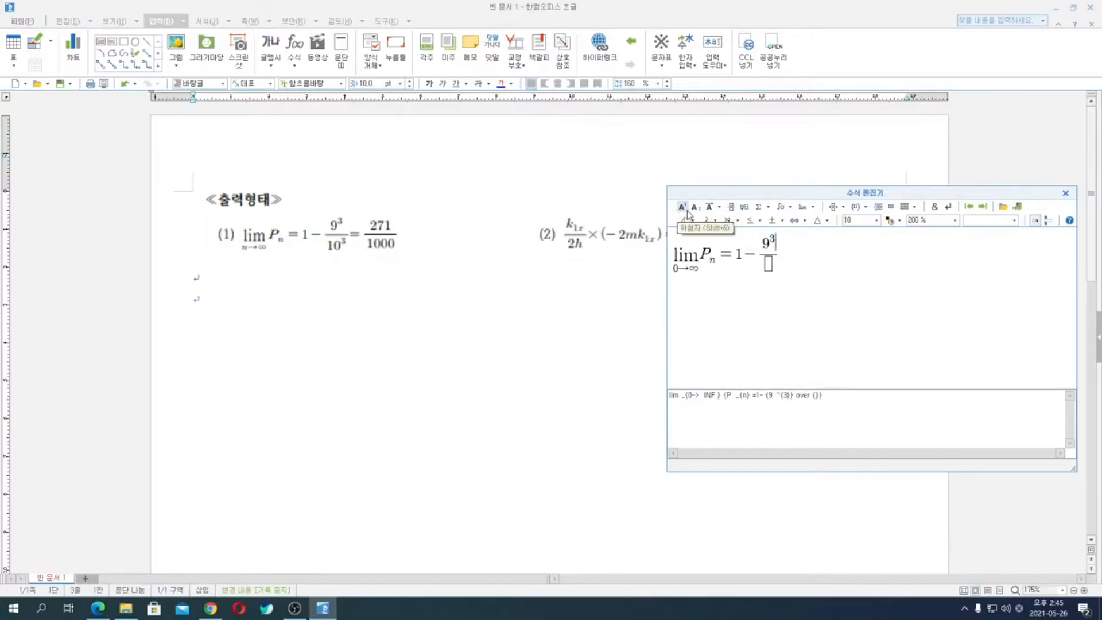
key(Tab)
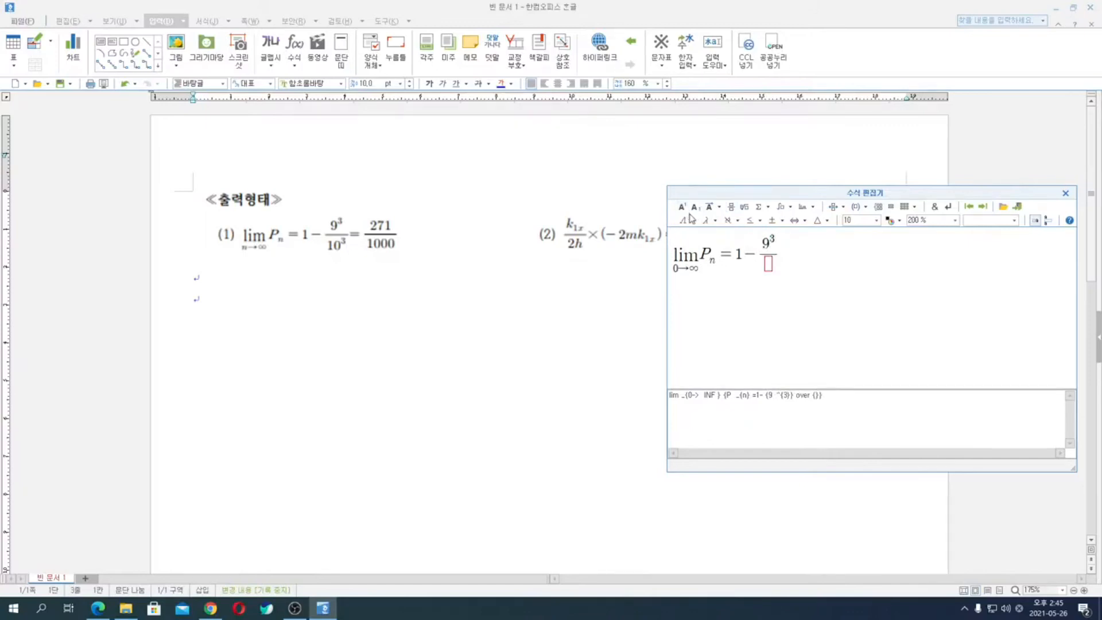
text(10)
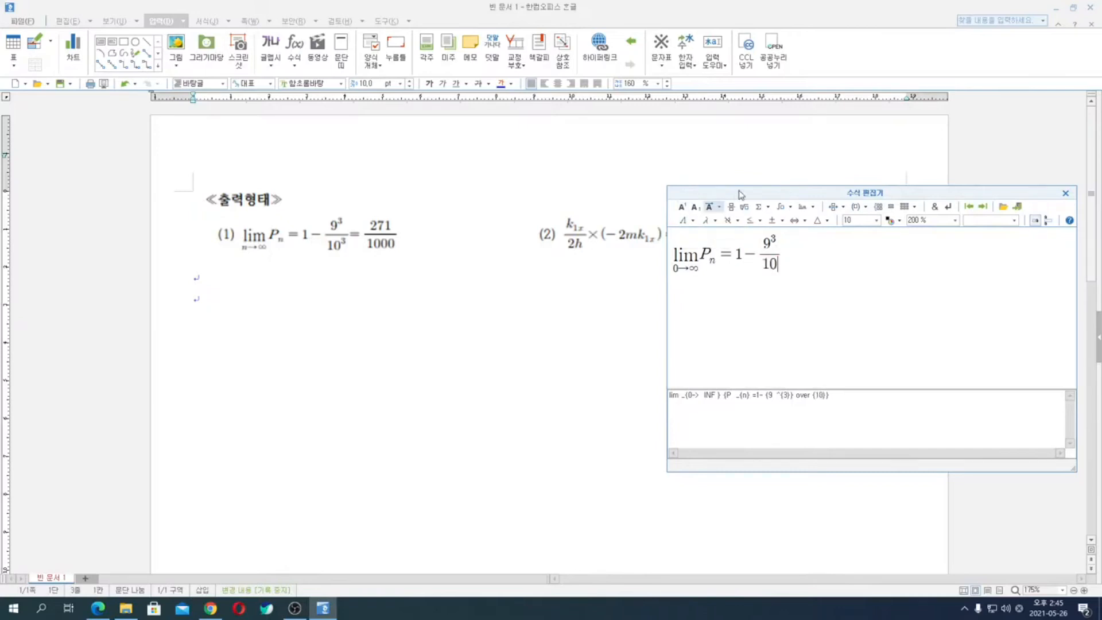
click(682, 207)
text(3)
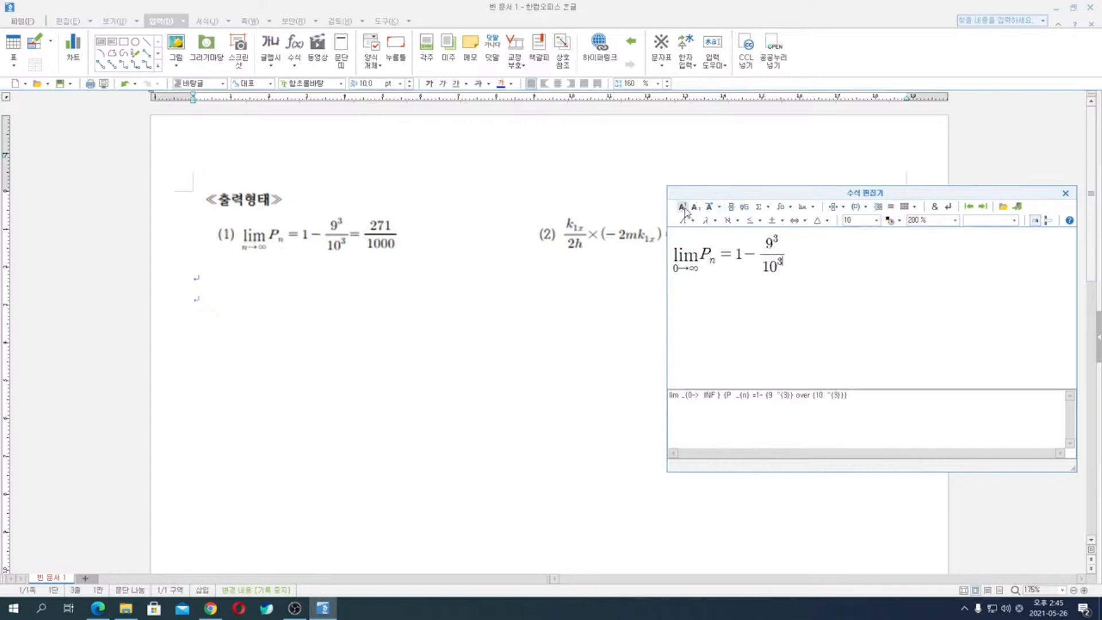
text(=)
- Complete the equation with = 271/1000 and insert it into the document
key(BackSpace)
key(Right)
text(=)
key(BackSpace)
key(BackSpace)
text(=)
click(732, 206)
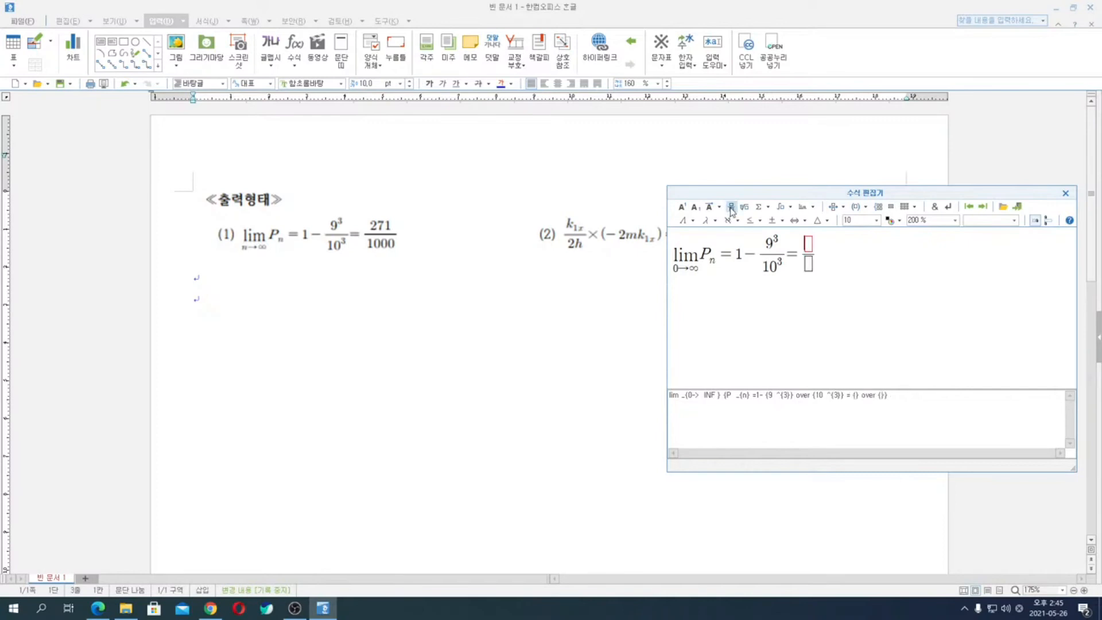
text(271)
key(Tab)
text(1000)
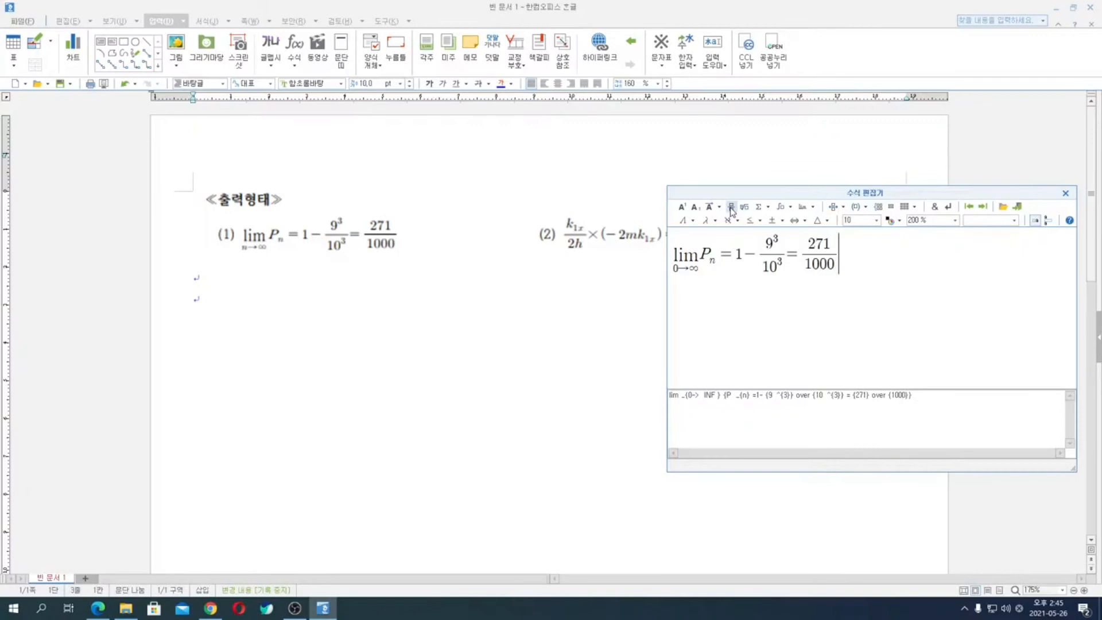
click(1018, 207)
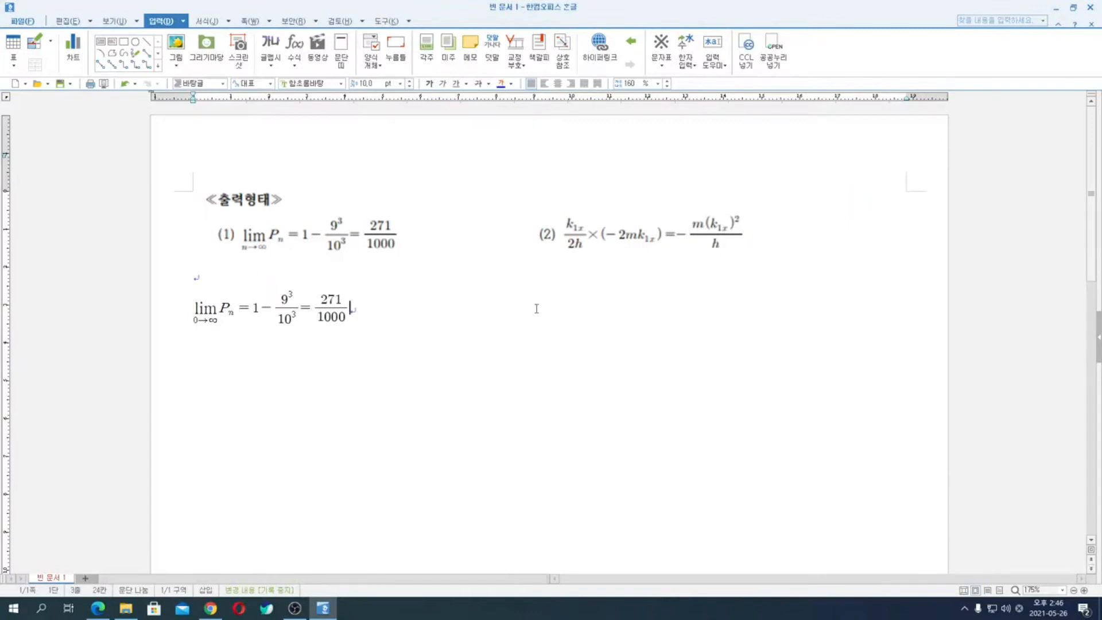
- Label the inserted equation (1) and add the label (2) further along the same line
text((1)
key(BackSpace)
text(2))
key(Home)
text((1))
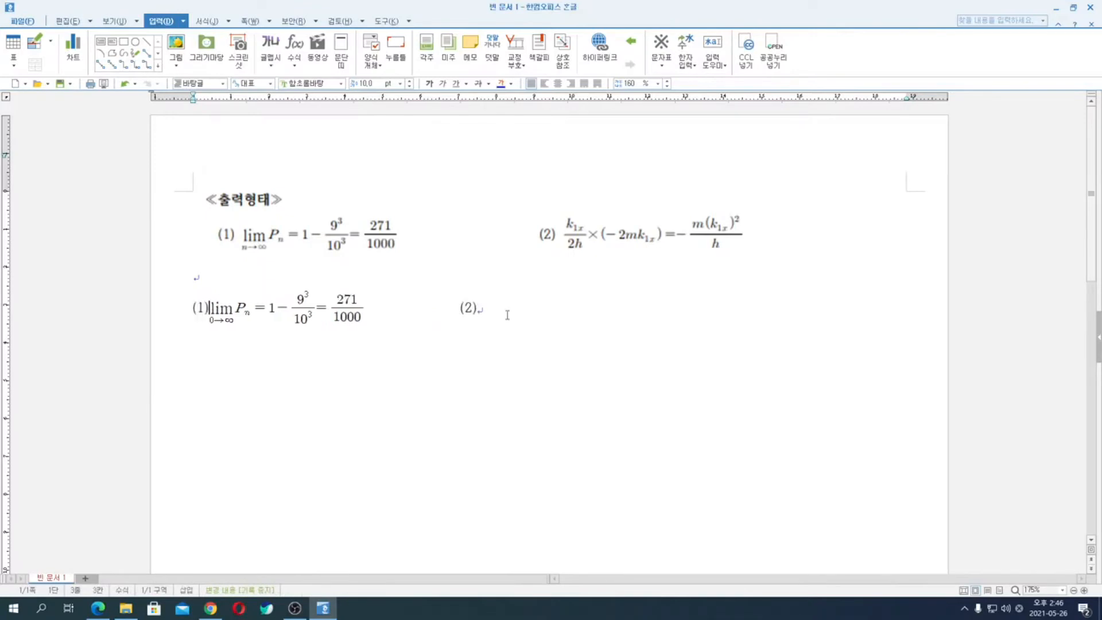
- Start a second equation after the label (2) with the fraction k subscript 1x over 2h
click(507, 315)
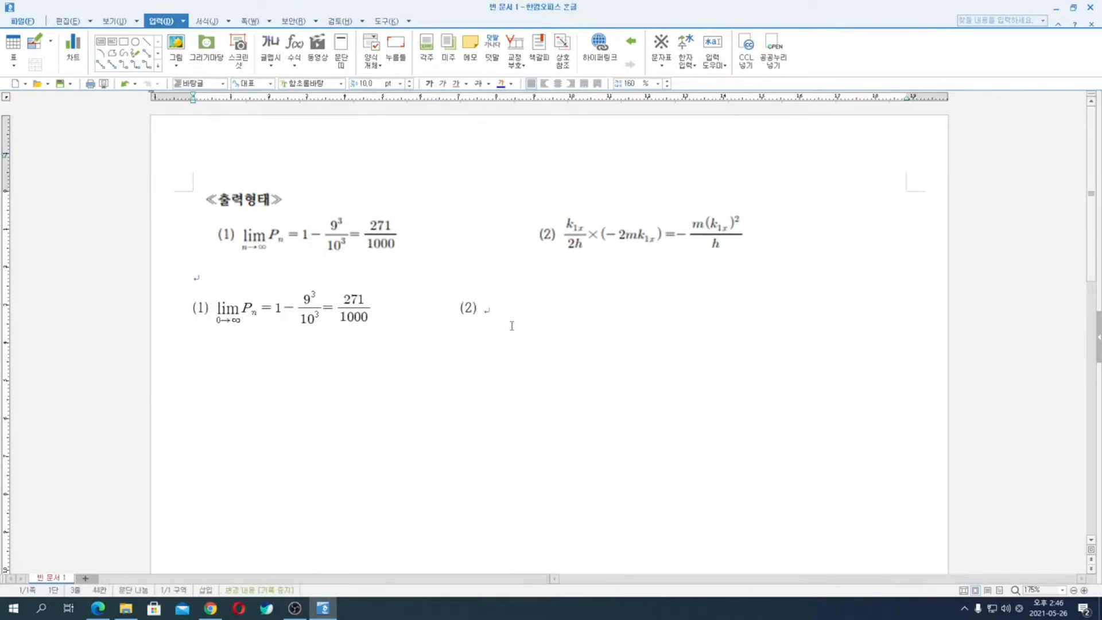
click(295, 46)
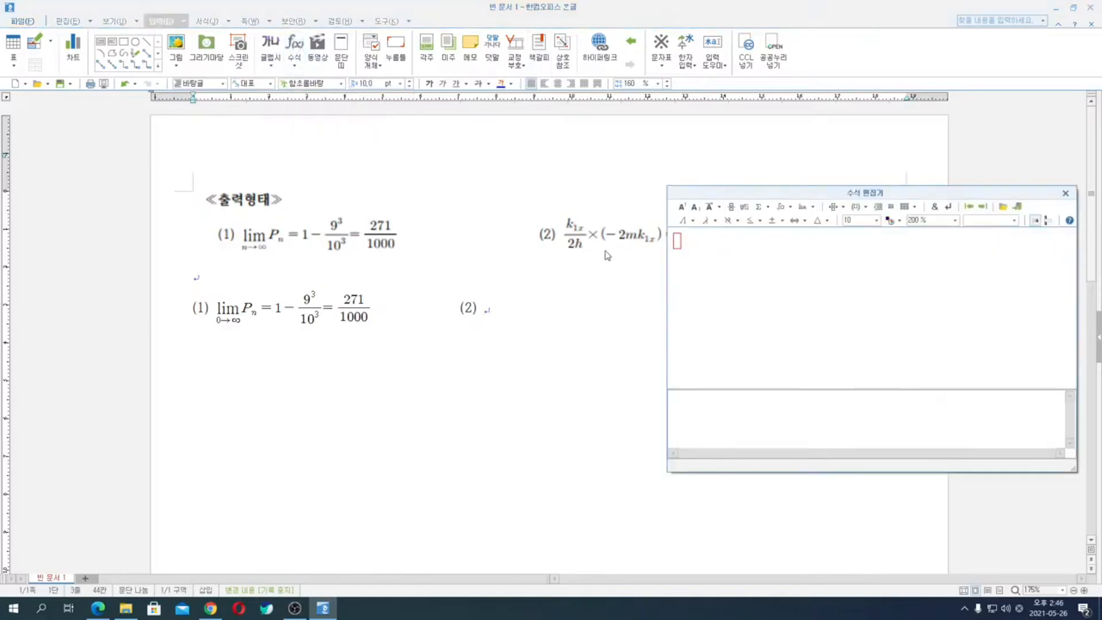
click(731, 208)
text(k} over {})
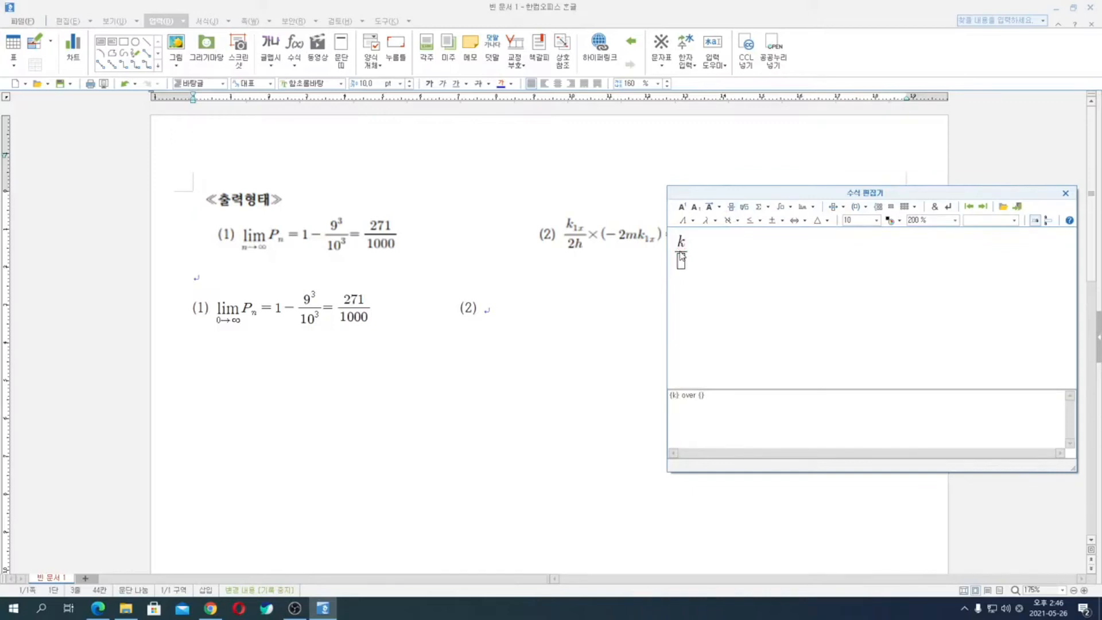
click(695, 207)
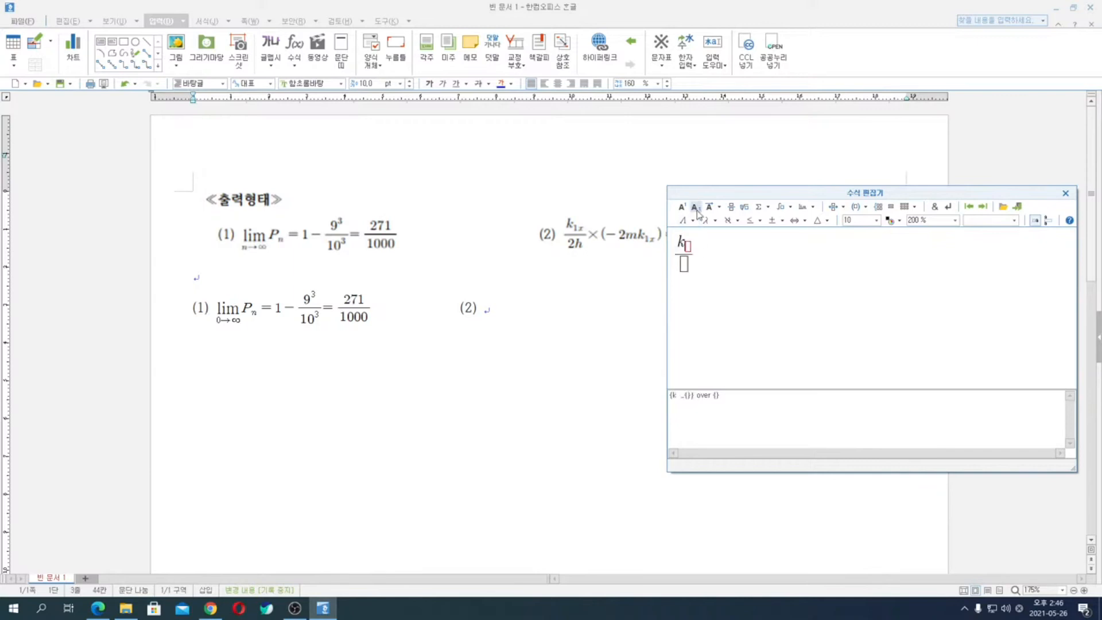
text(1x)
key(Tab)
text(2h)
- Continue the second equation with a multiplication sign and (−2mk subscript 1x) in parentheses
click(781, 221)
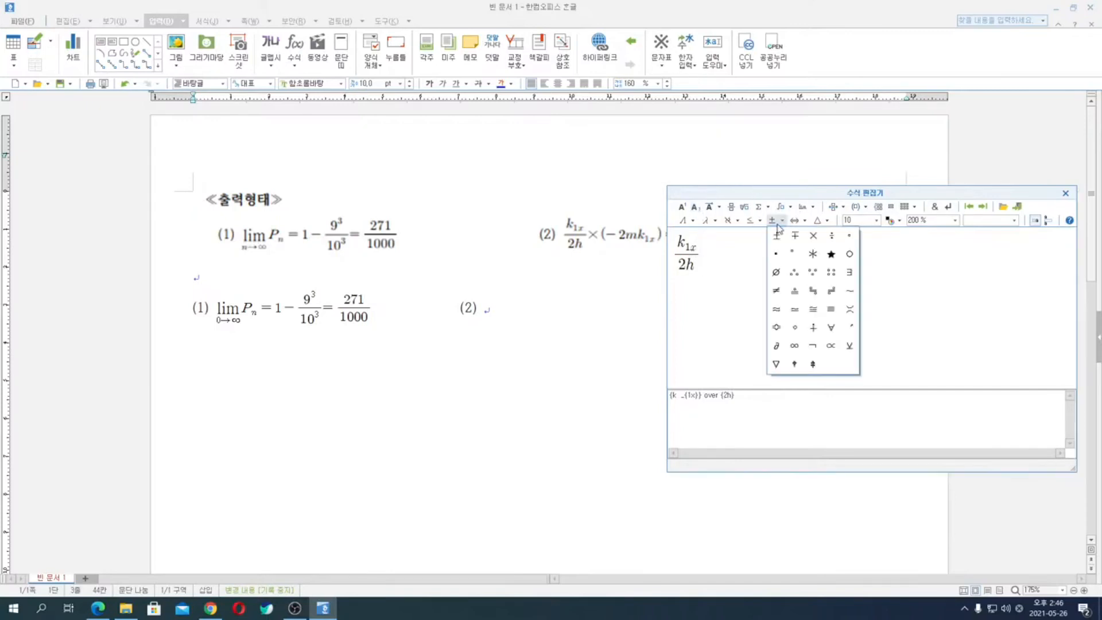
click(813, 239)
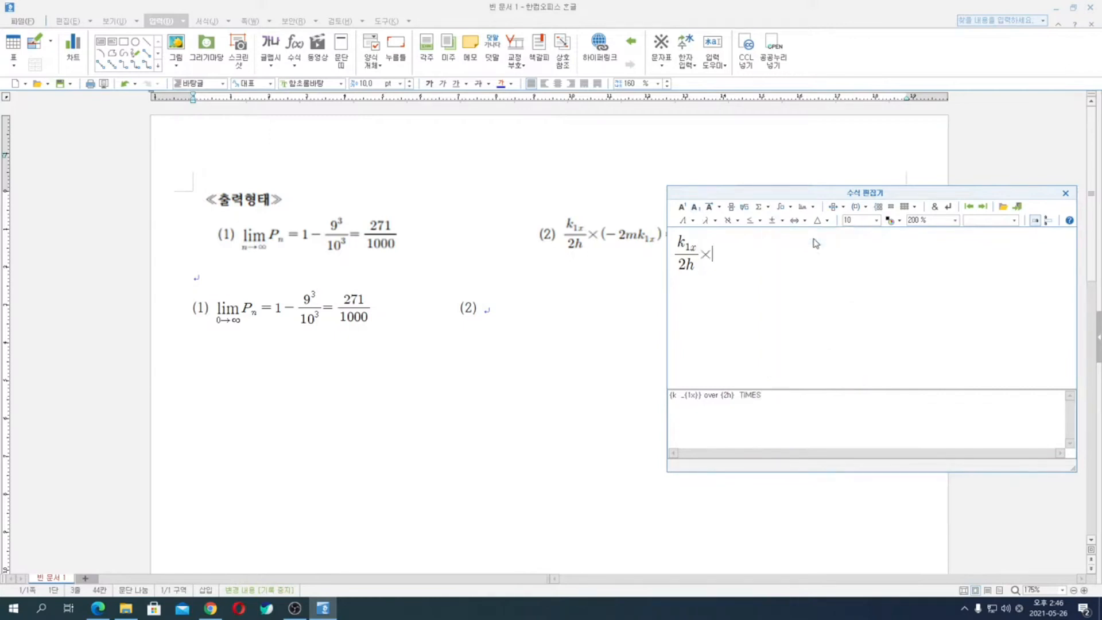
text((-2mk)
click(695, 207)
text(1x})
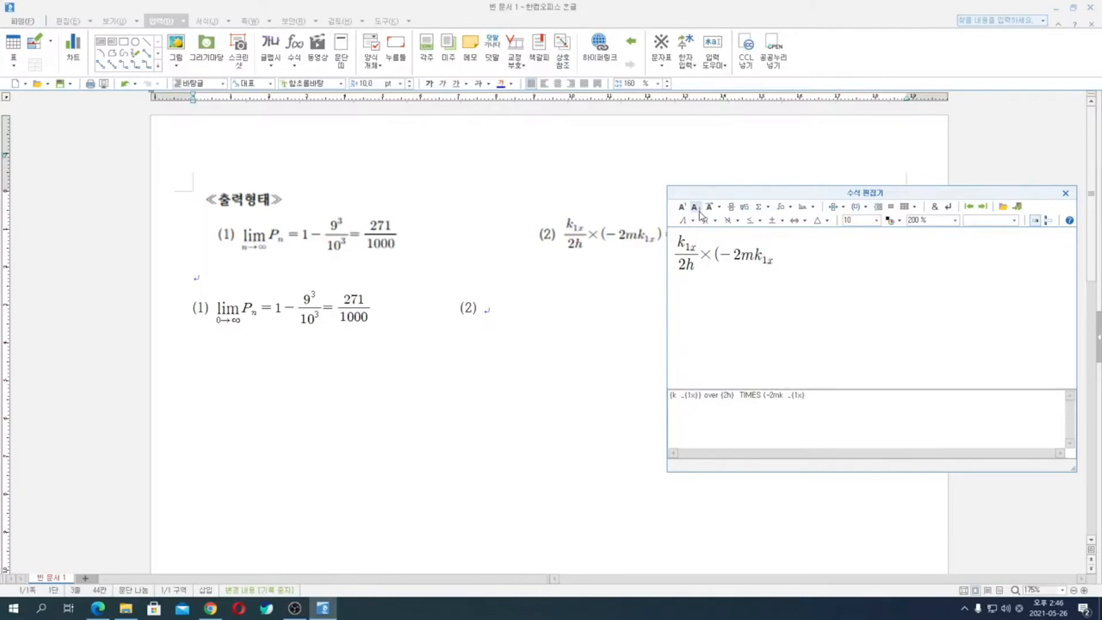
text())
key(BackSpace)
text())
- Move the equation editor clear of the reference formula and add = − with a fraction whose numerator is m(k subscript 1x) squared
drag(725, 193, 698, 274)
text(=-)
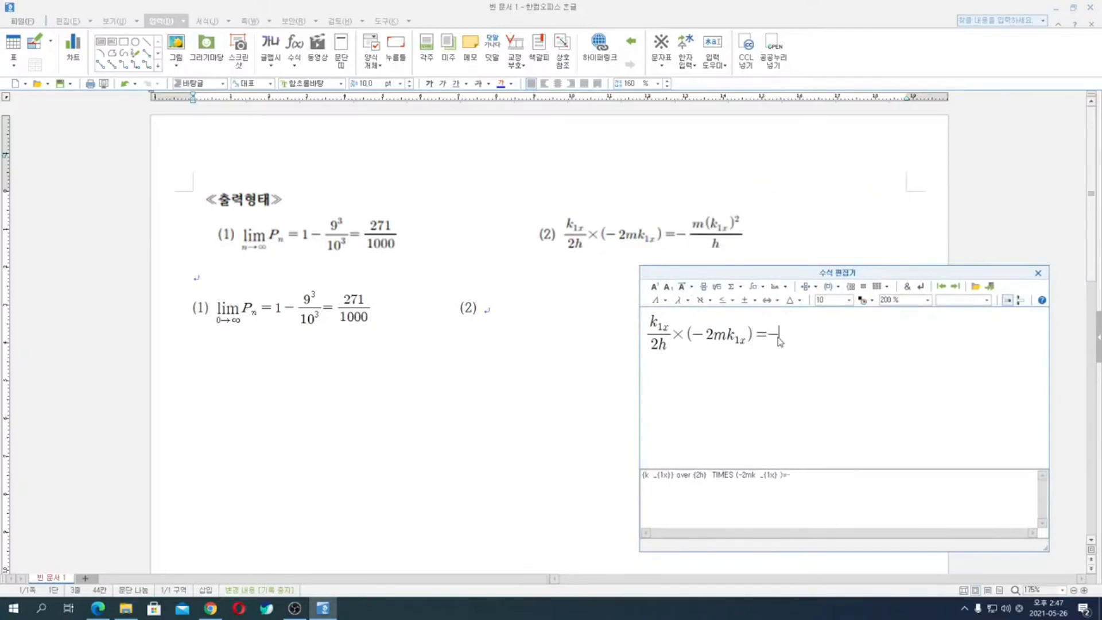
click(704, 286)
text(m(k} over {})
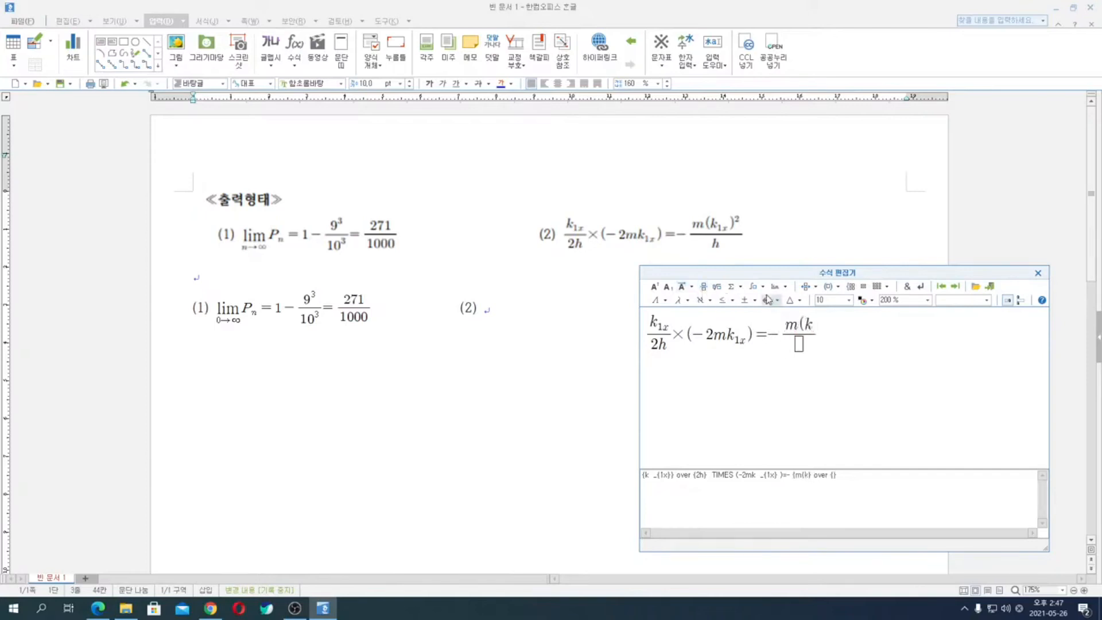
click(670, 289)
text(1x} )
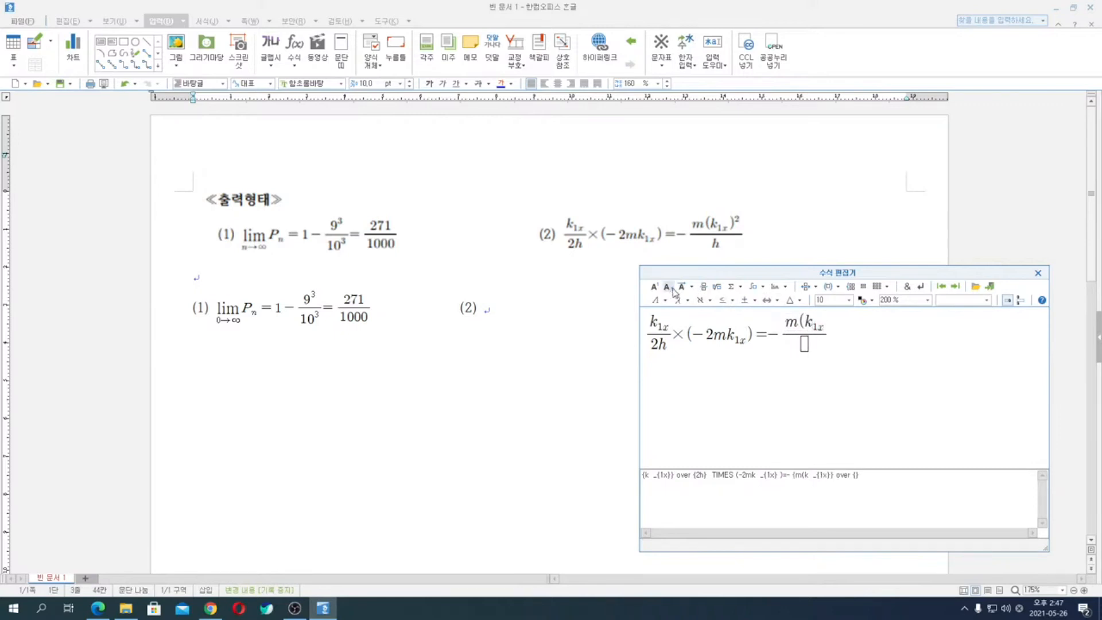
text())
click(658, 289)
text(2)
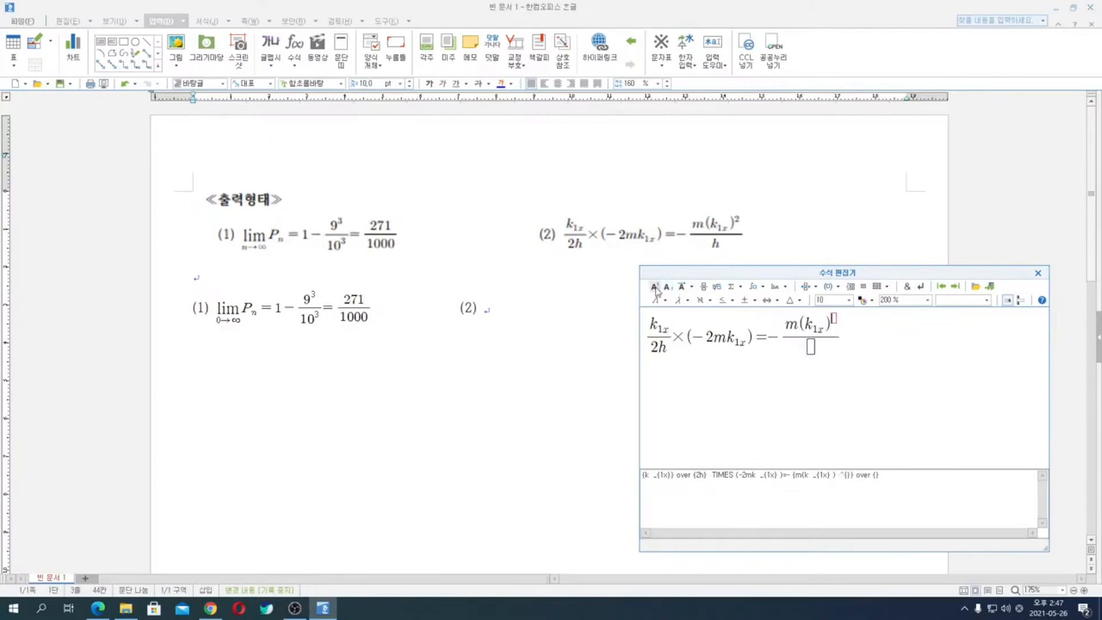
- Enter h as the last fraction's denominator and insert the finished equation into the document
key(Tab)
key(Tab)
text(h)
key(Tab)
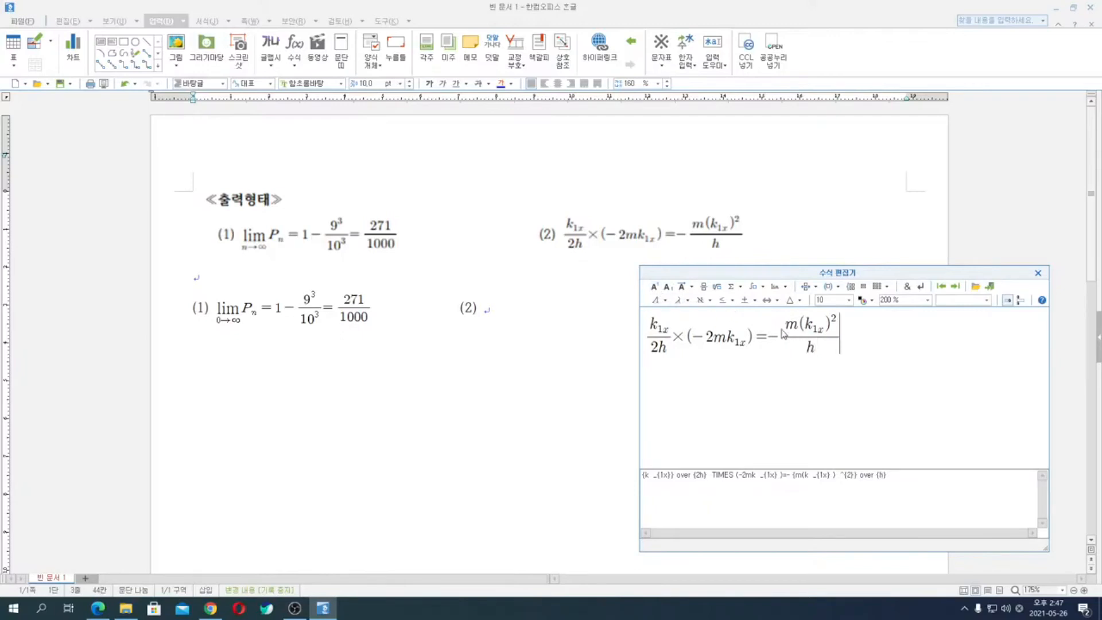
click(991, 286)
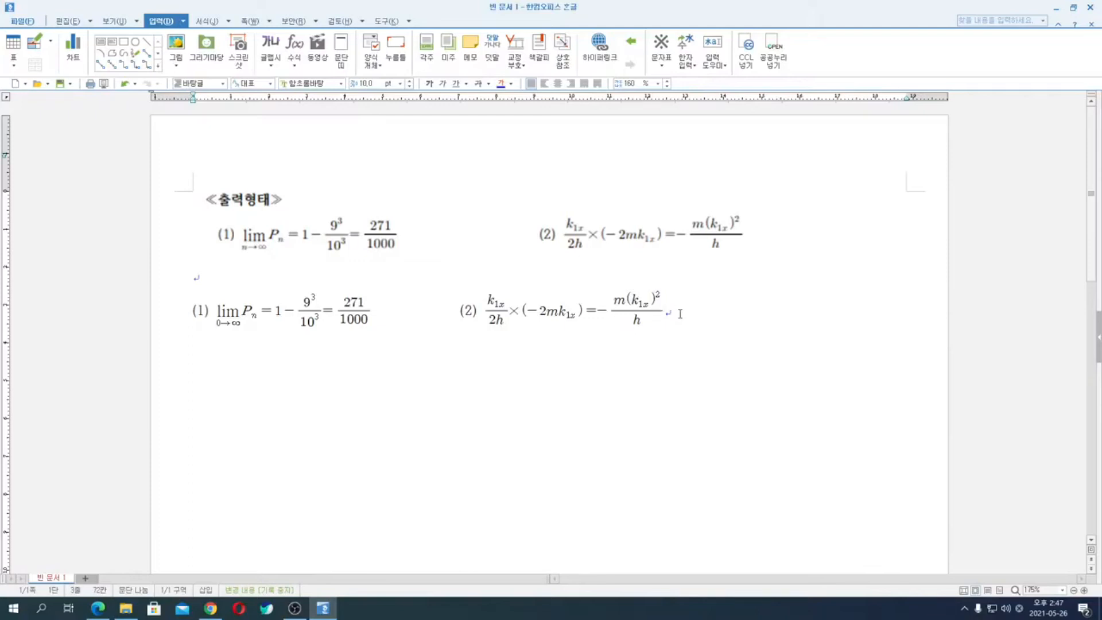
- Open the exam paper 12.pdf from the ITQ한글 기출문제 folder and find the question 3 equations in 기능평가 II
click(126, 610)
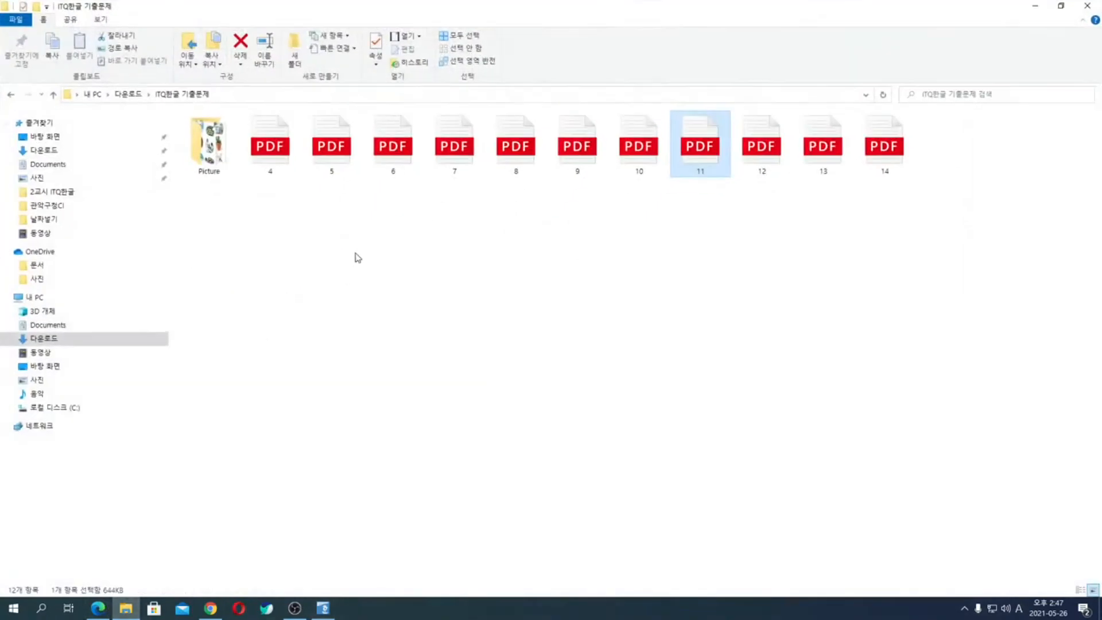
click(772, 147)
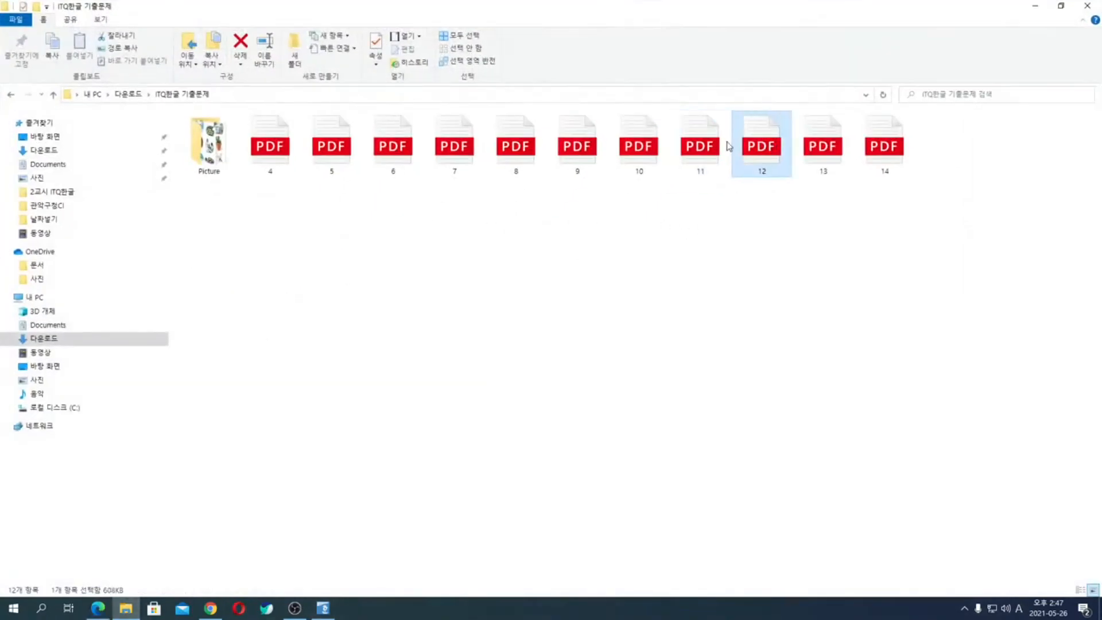
click(92, 610)
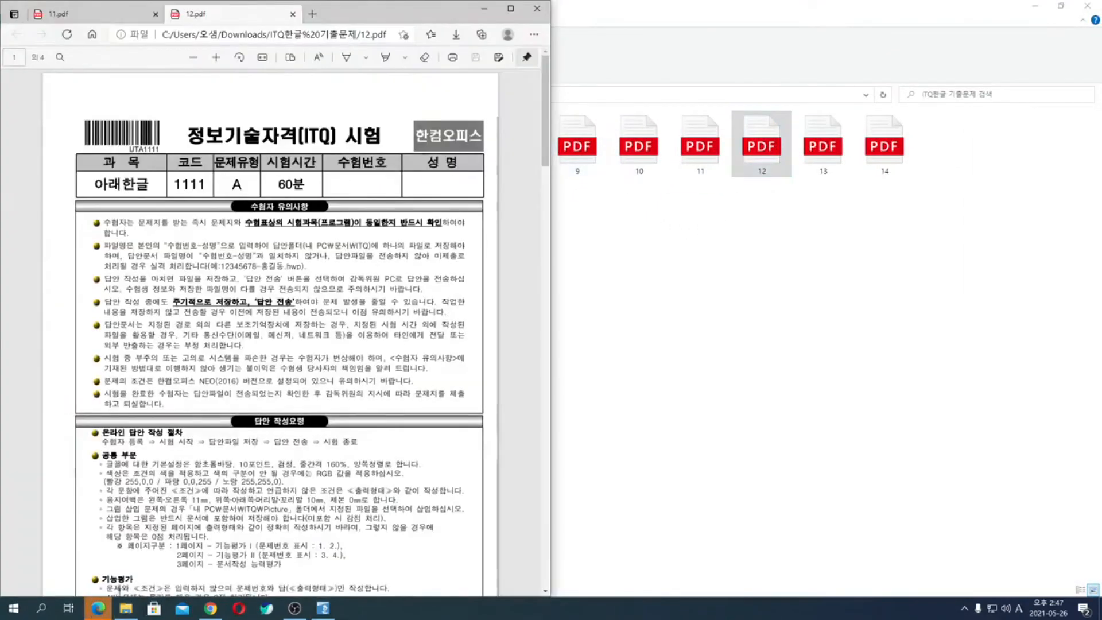
scroll(340, 403, down, 15)
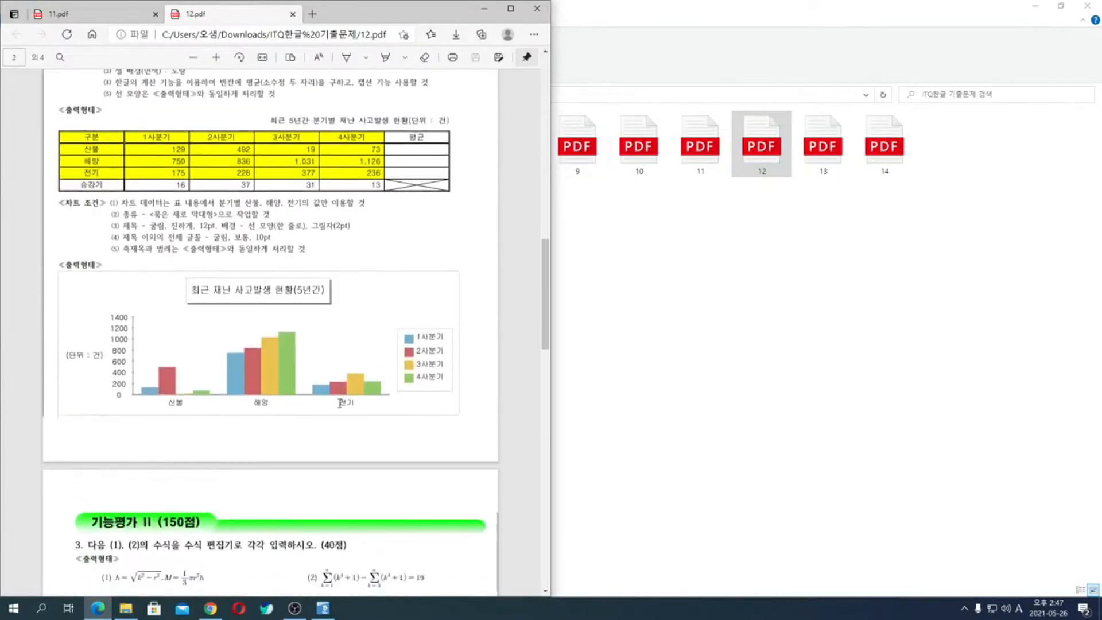
scroll(340, 403, down, 6)
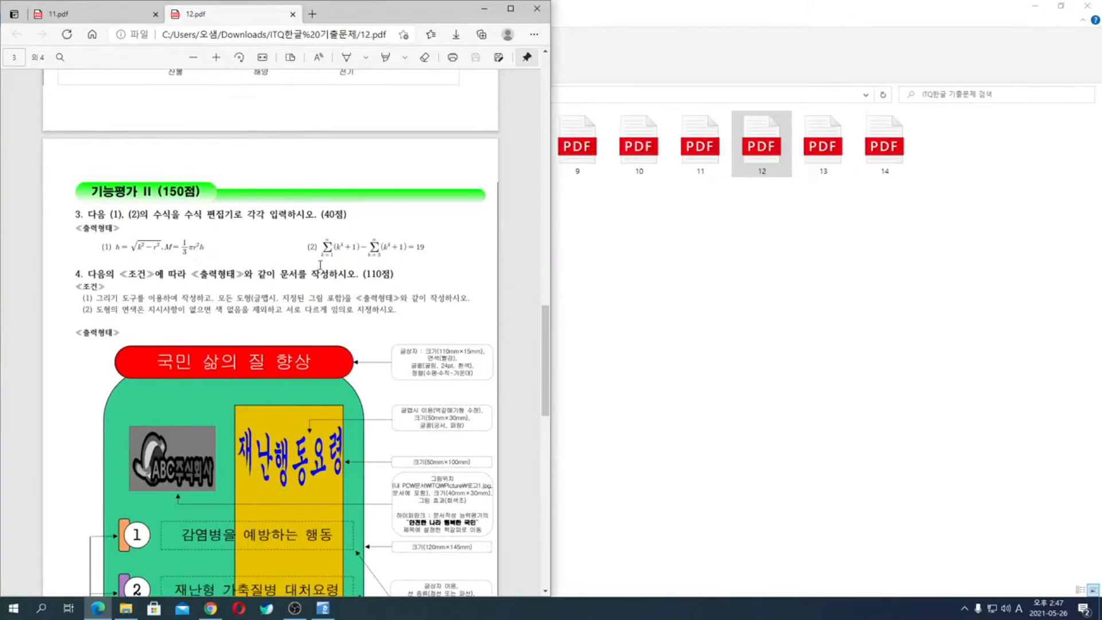
- Capture the two question 3 equations as a screen clip and paste it below the finished equations in the Hangul document
key(super+shift+s)
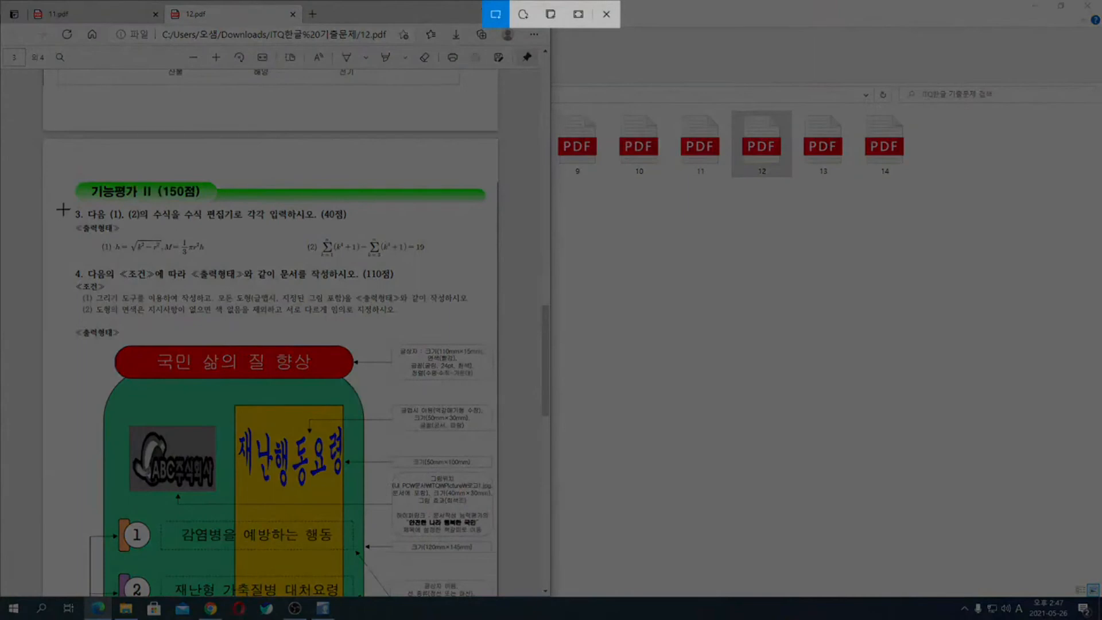
drag(97, 230, 442, 265)
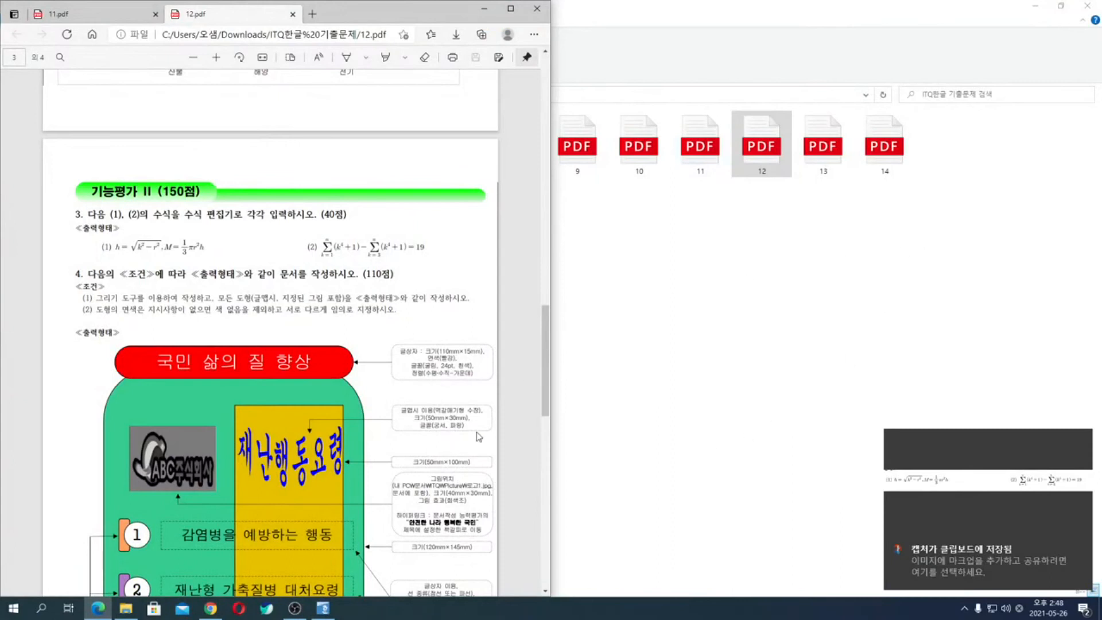
click(320, 613)
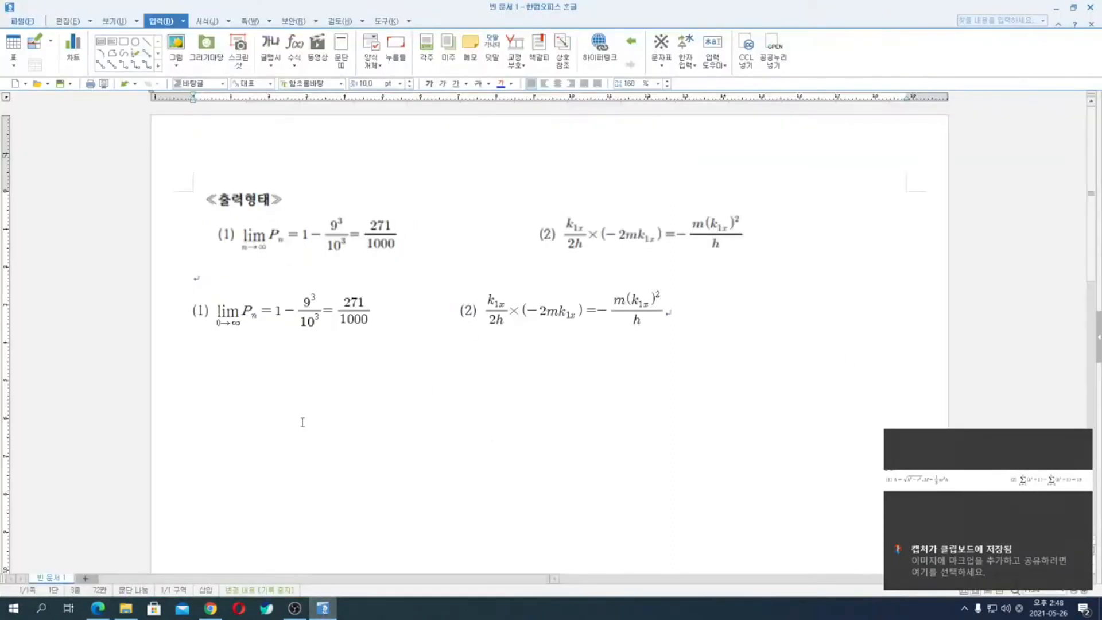
key(End)
key(Return)
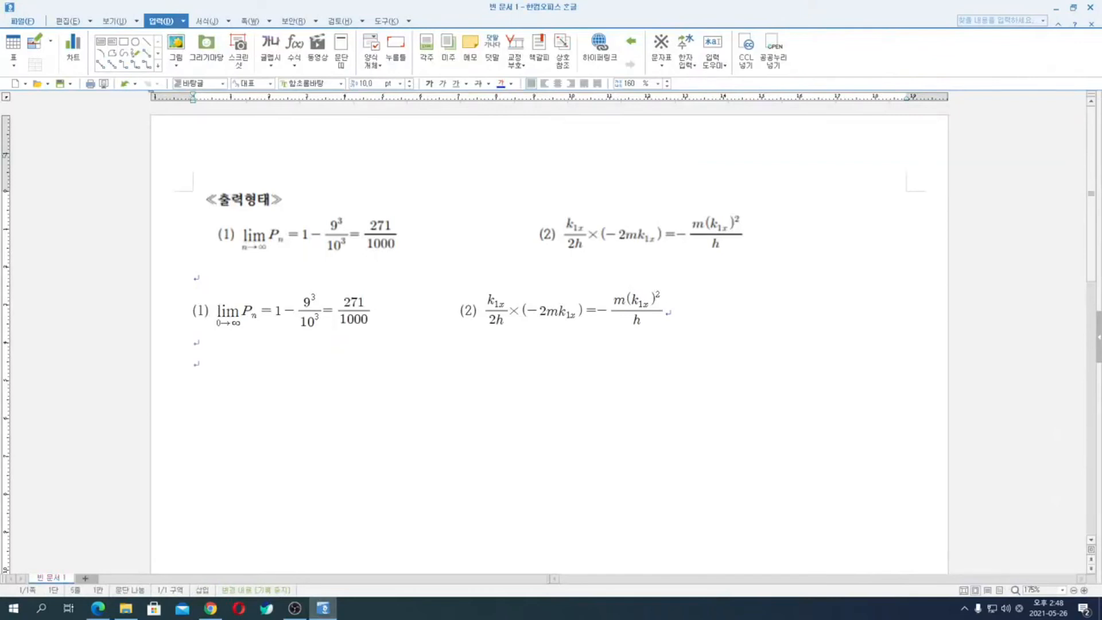
key(ctrl+v)
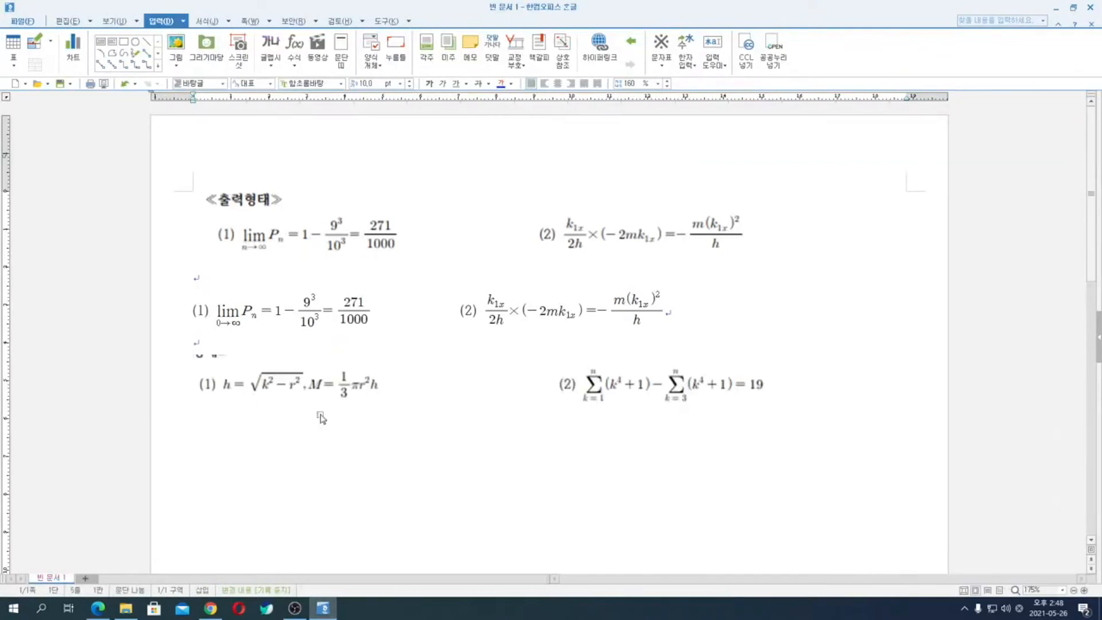
- Add the item label (1) on the line below the pasted equation image
click(745, 432)
text((1))
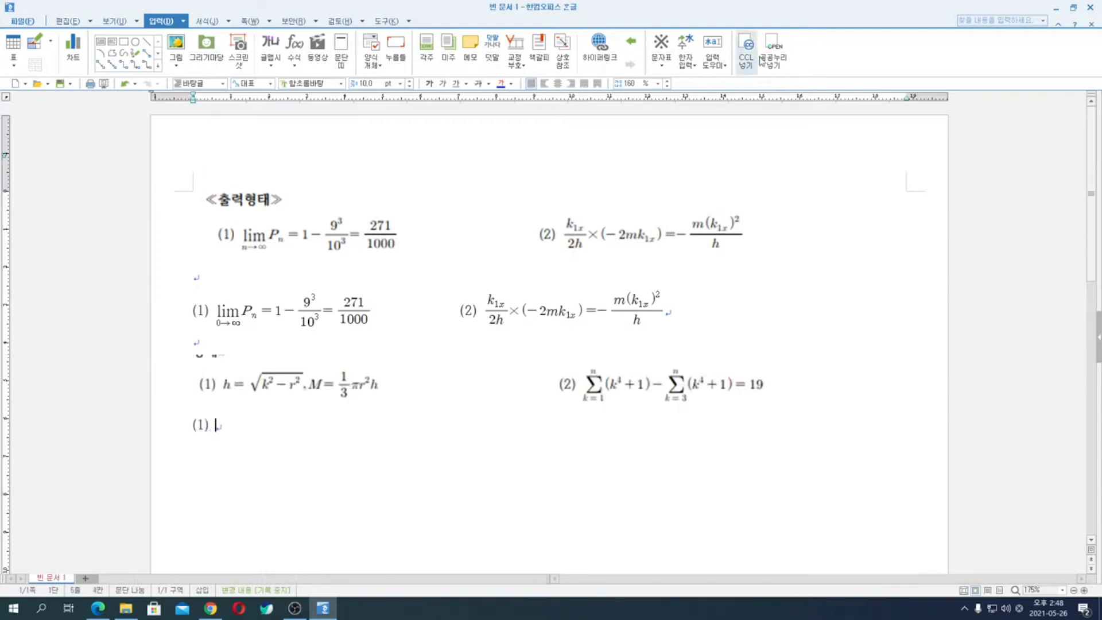
- Start a new equation after the label (1) and enter h = √(k² − r²)
click(297, 46)
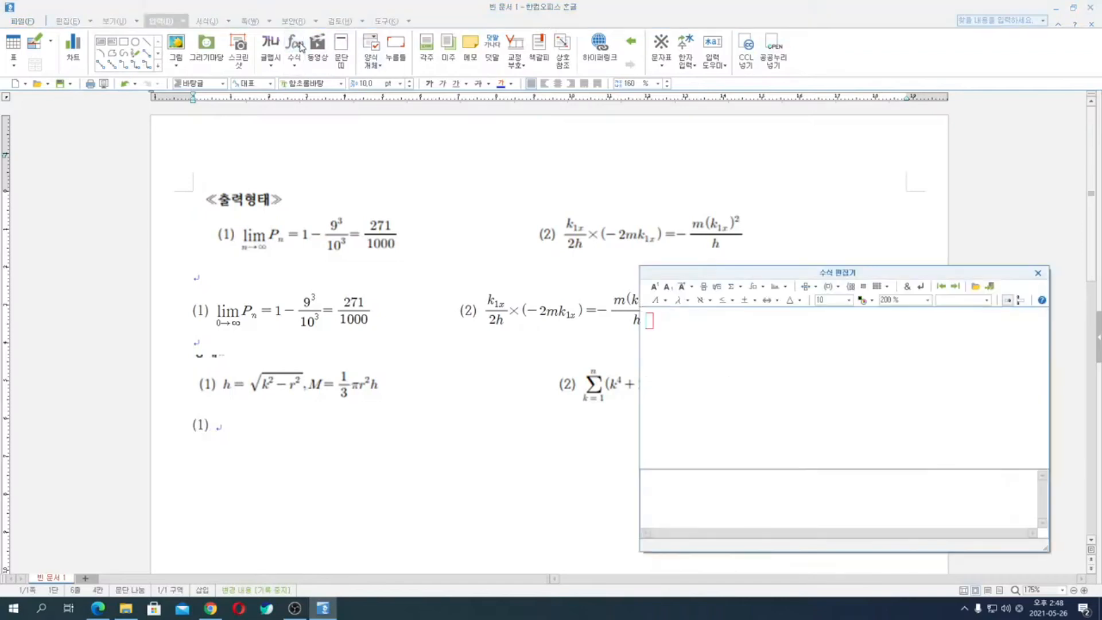
text(h=)
click(717, 287)
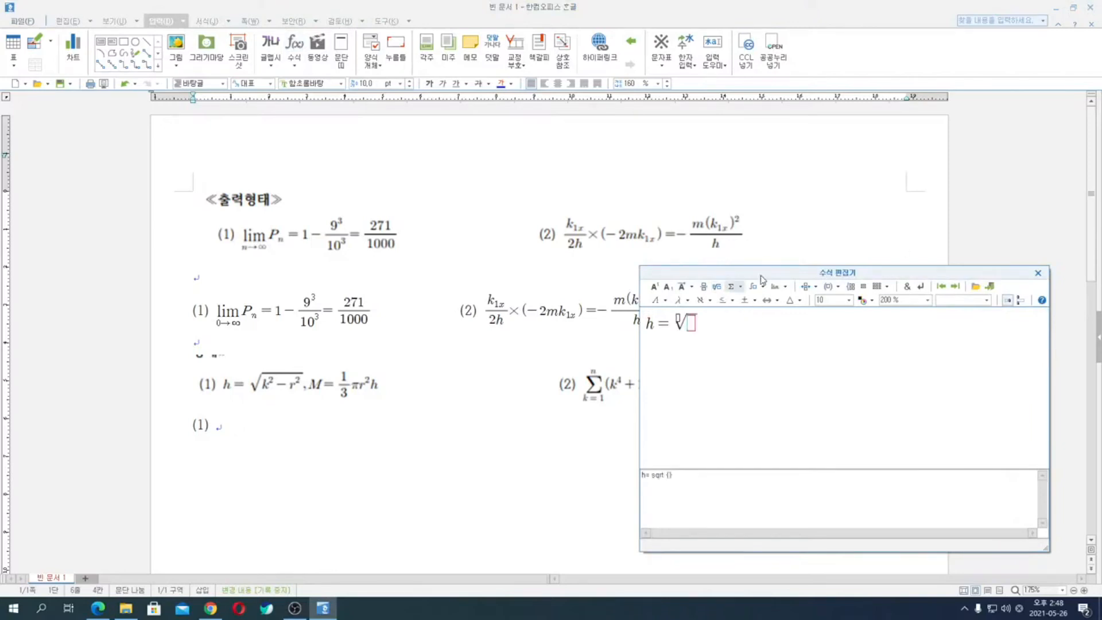
text(k)
click(655, 287)
text(2)
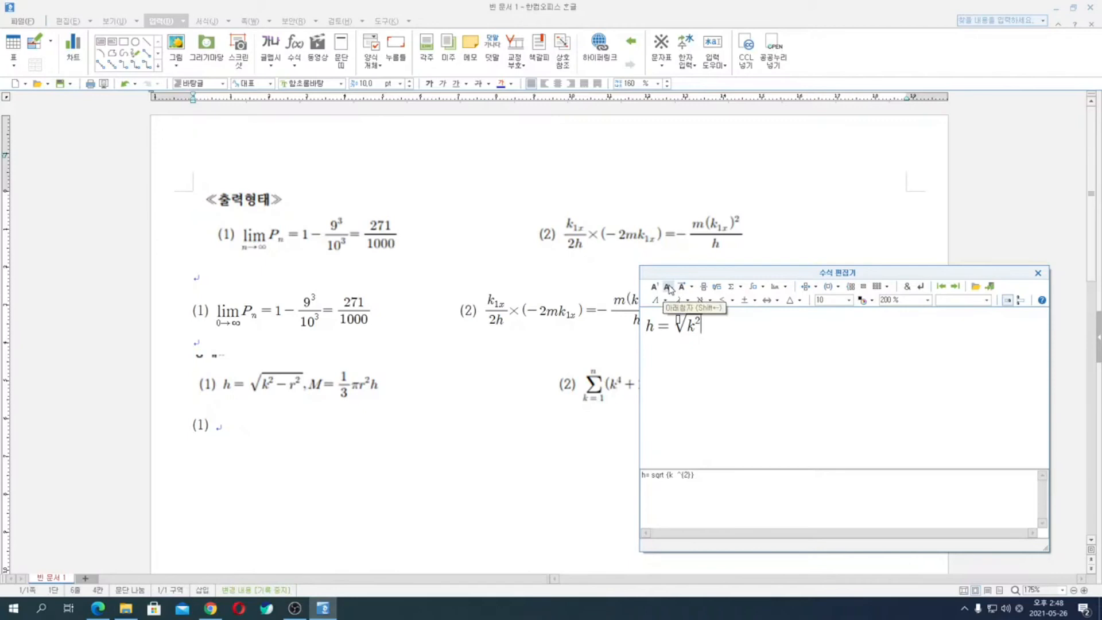
key(Right)
text(-)
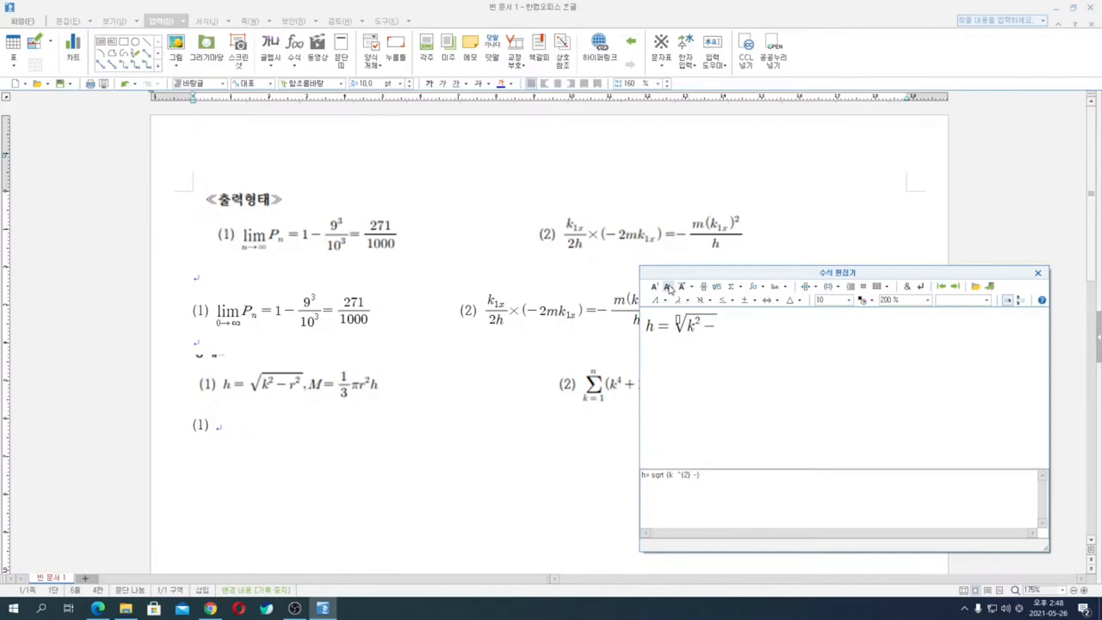
text(r)
click(654, 286)
text(2)
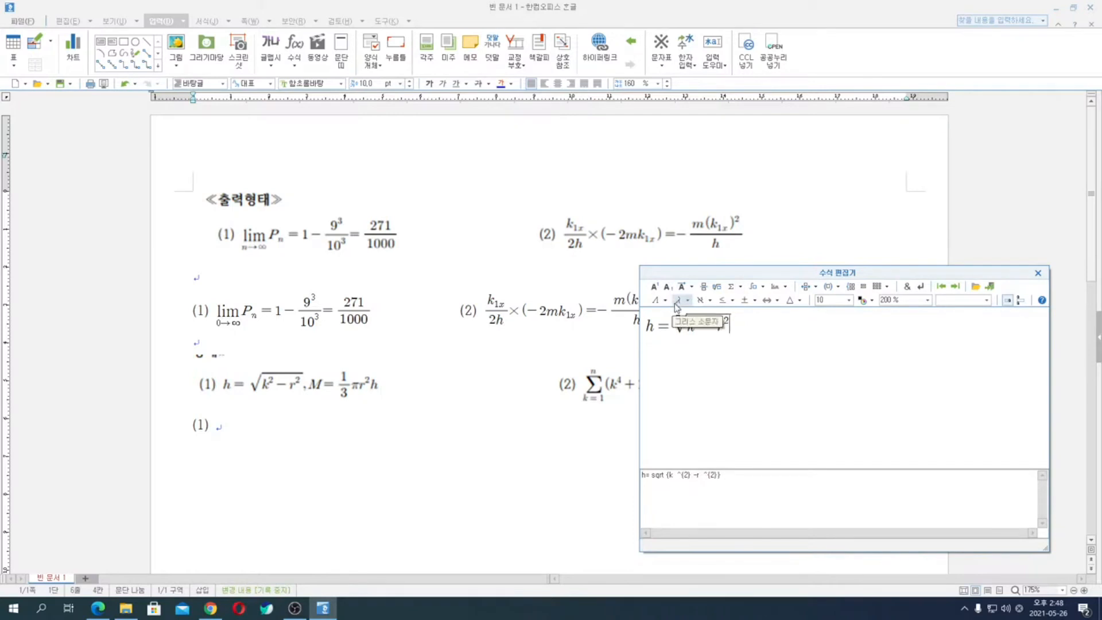
text(,kkk)
key(BackSpace)
key(BackSpace)
key(BackSpace)
key(BackSpace)
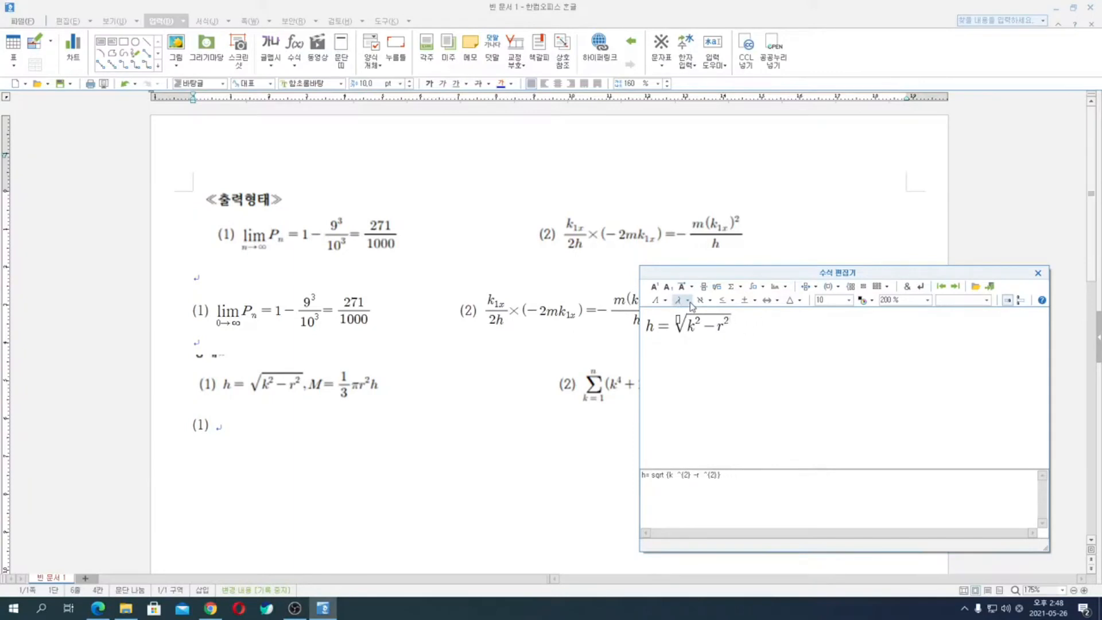
- Continue the equation after the square root with a comma, M = and the fraction 1/3
text(,M=)
click(704, 287)
text(1)
key(Tab)
text(3)
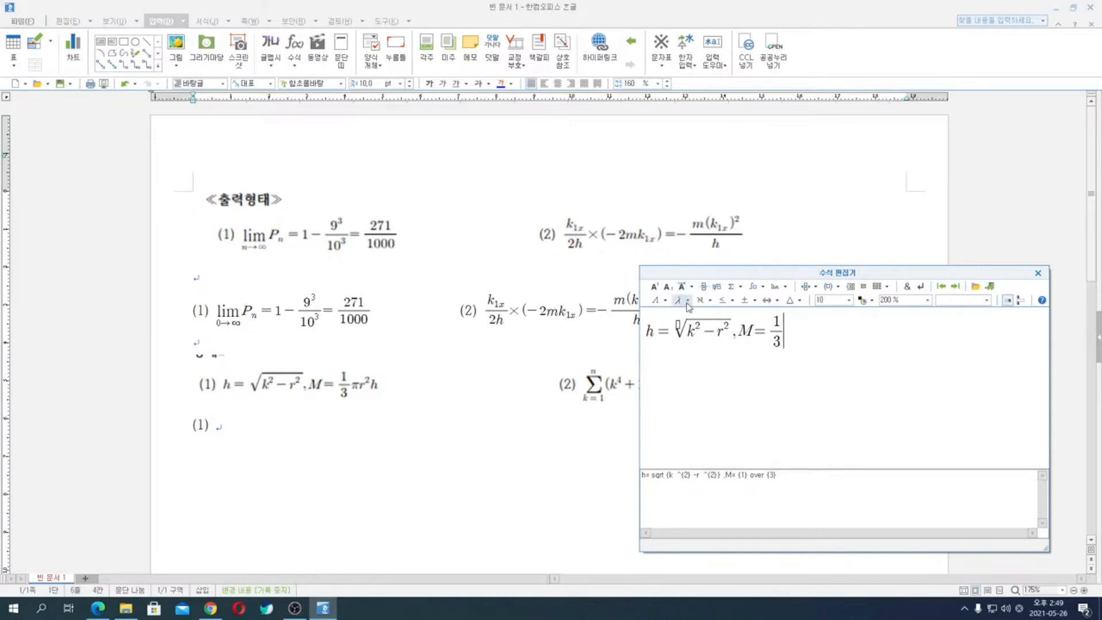
- Complete the equation with the Greek letter π followed by r²h and insert it into the document
click(687, 302)
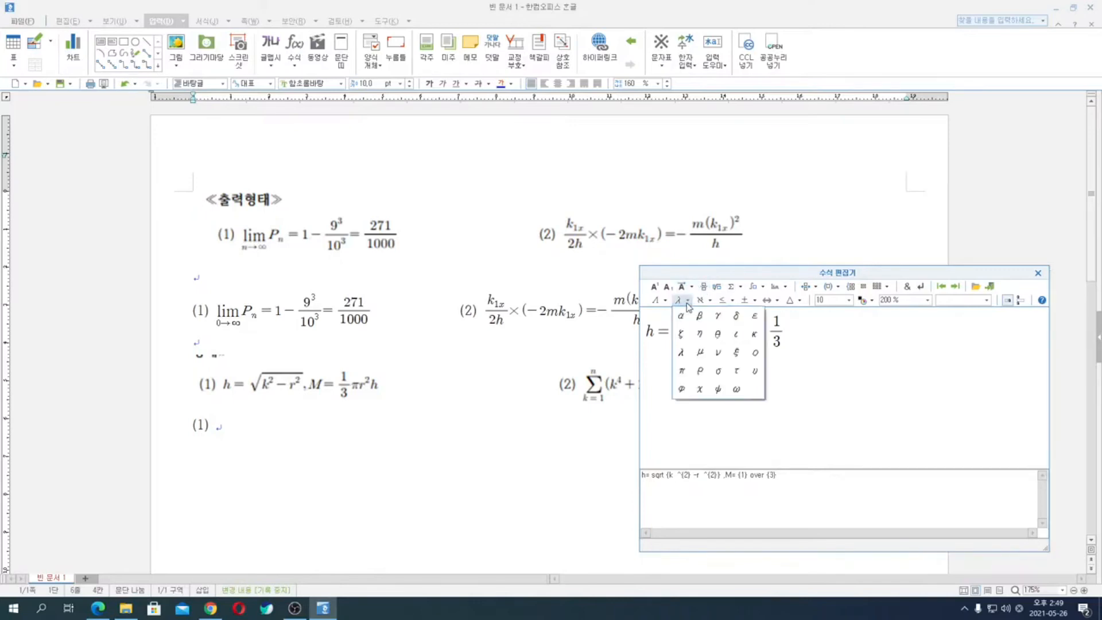
click(683, 374)
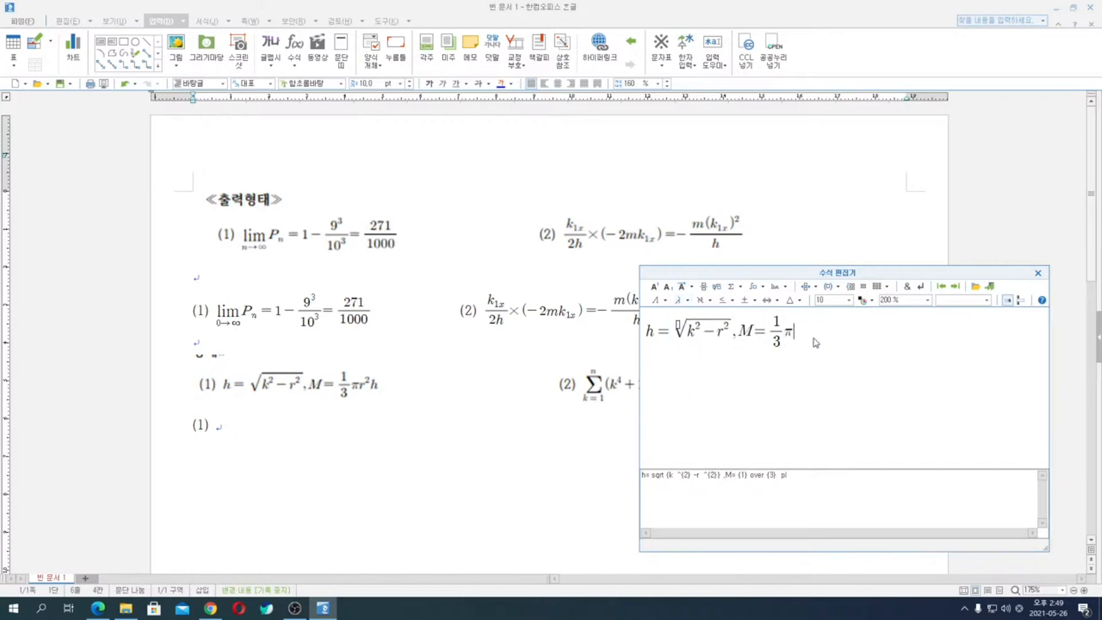
text(r)
click(656, 290)
text(2} h)
click(991, 286)
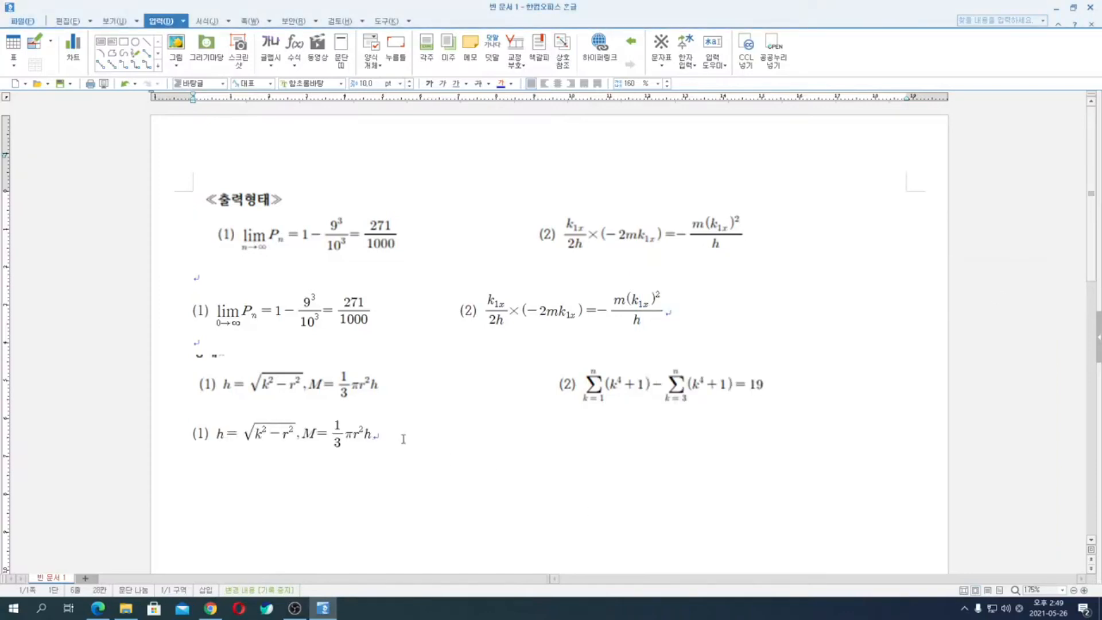
- Add the item label (2) on the same line and start a new equation with a summation from k=1 to n
text((2))
click(299, 56)
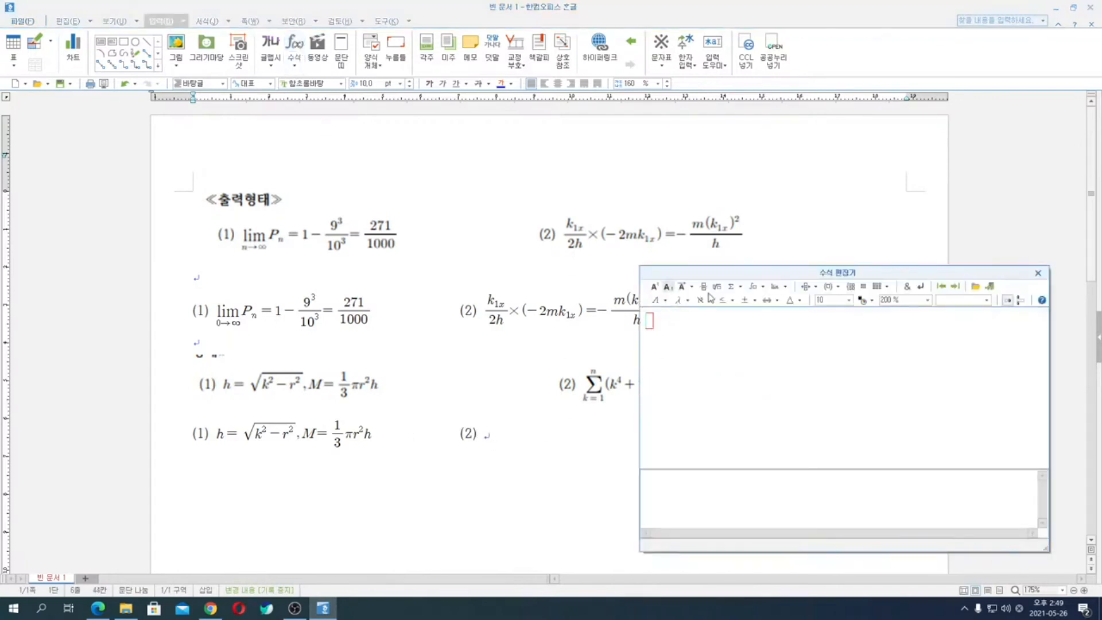
click(737, 289)
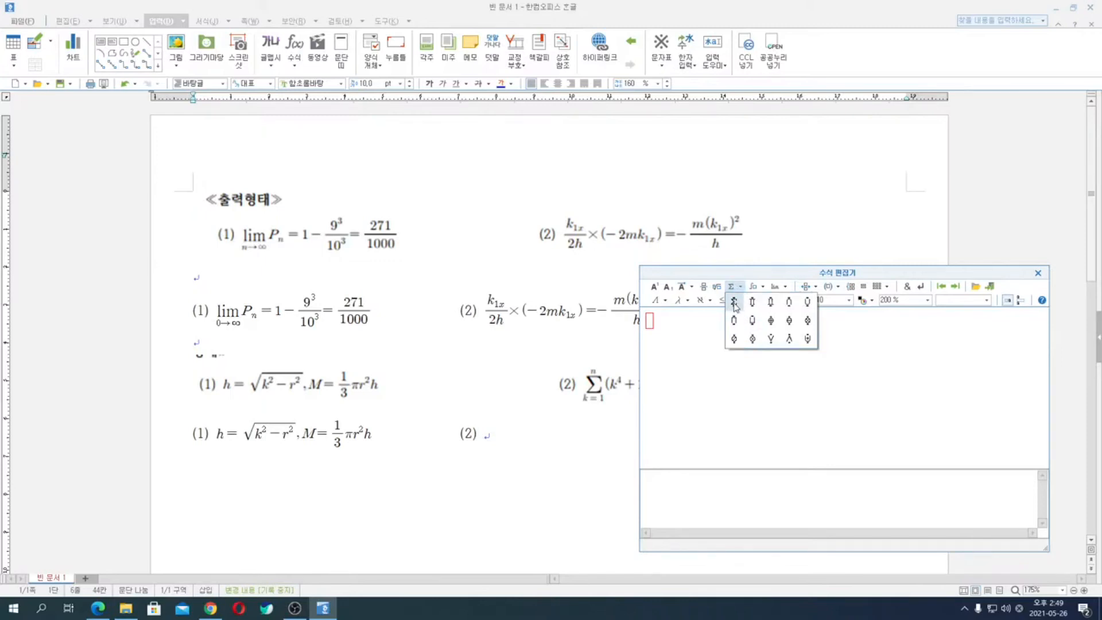
click(735, 303)
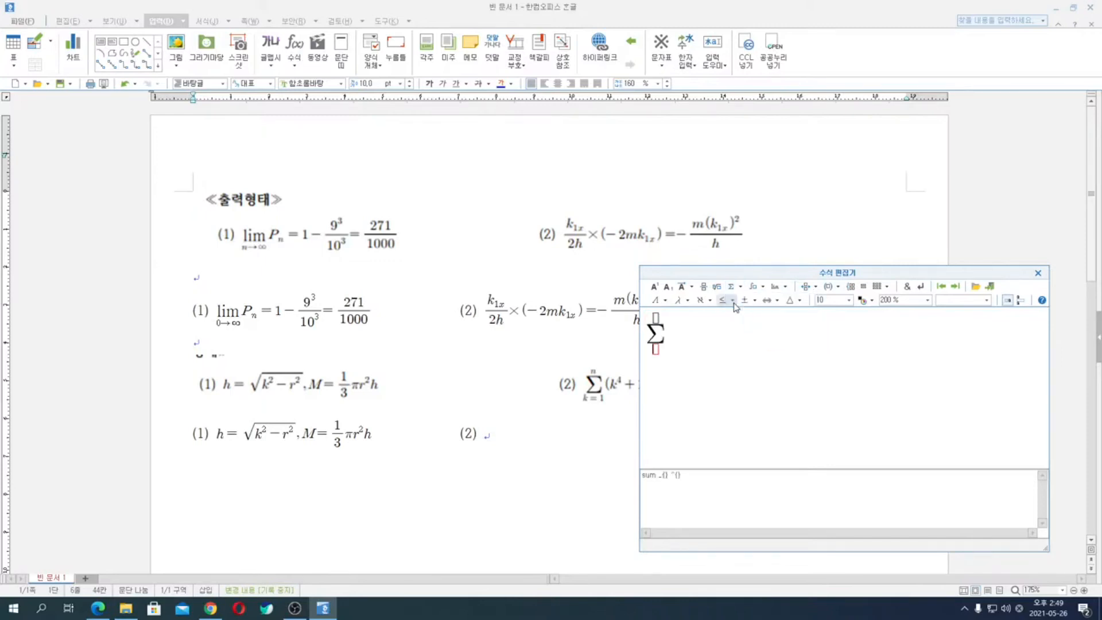
text(k=1} ^{n)
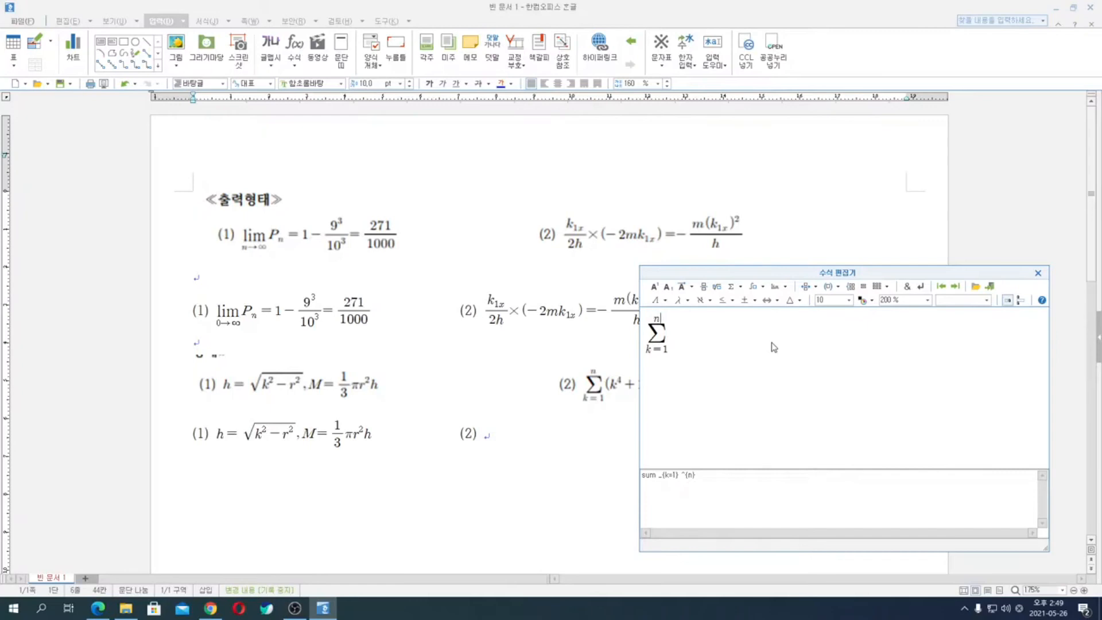
key(Tab)
- Enter (k⁴+1) − after the summation, moving the equation editor clear of the reference image
text(()
drag(755, 276, 308, 92)
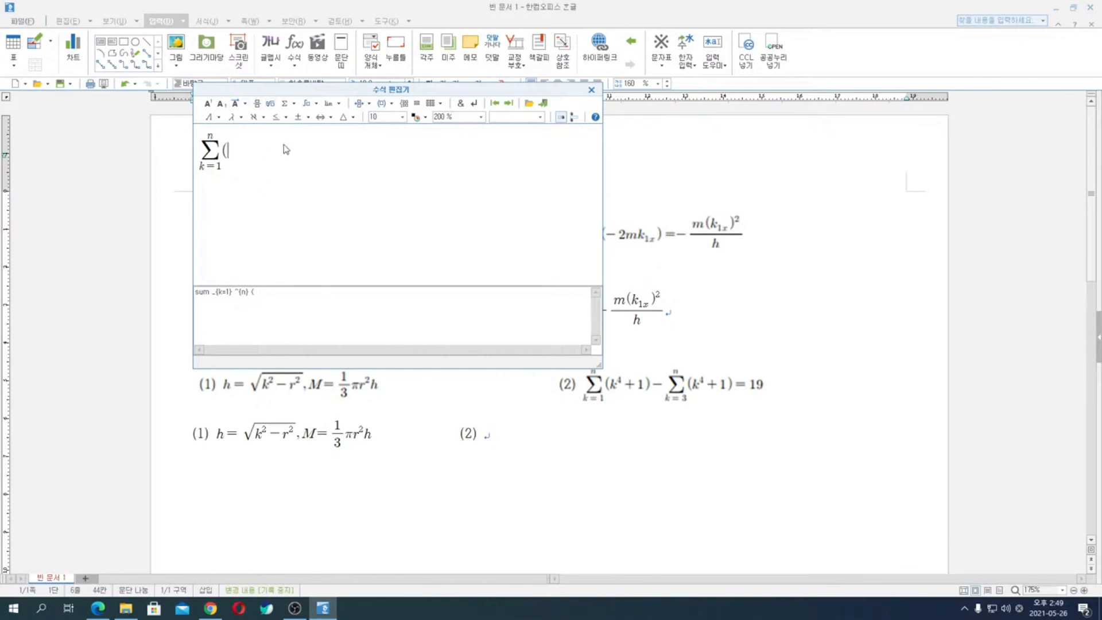
text(k)
click(211, 104)
text(4)
text(+1)
key(BackSpace)
key(BackSpace)
text(+1)-)
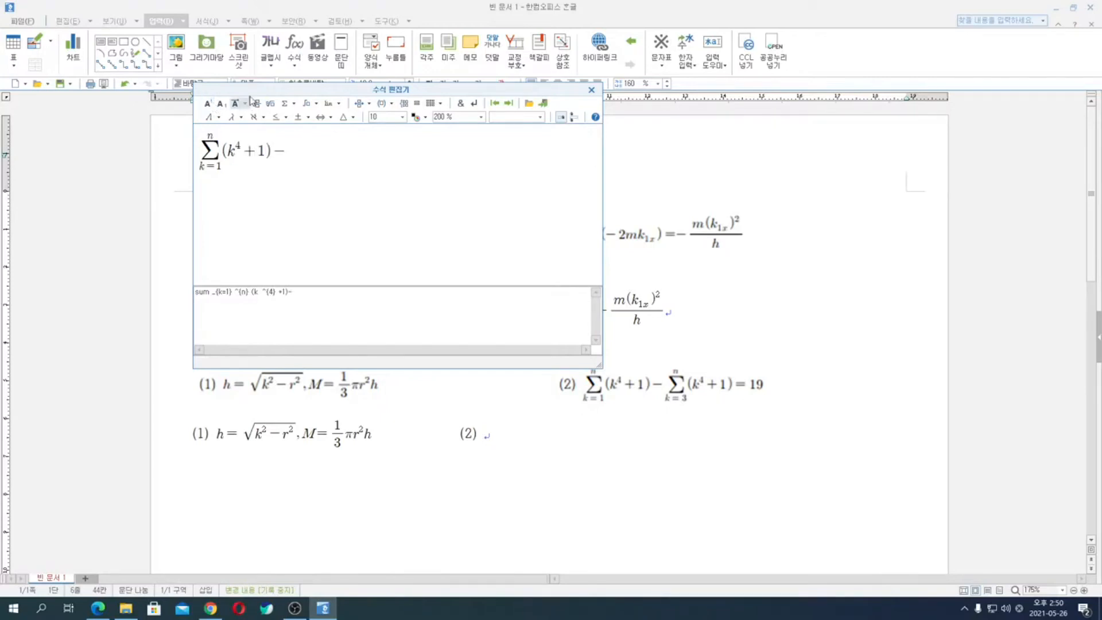
- Add a second summation from k=3 to n after the minus sign
click(293, 103)
click(288, 118)
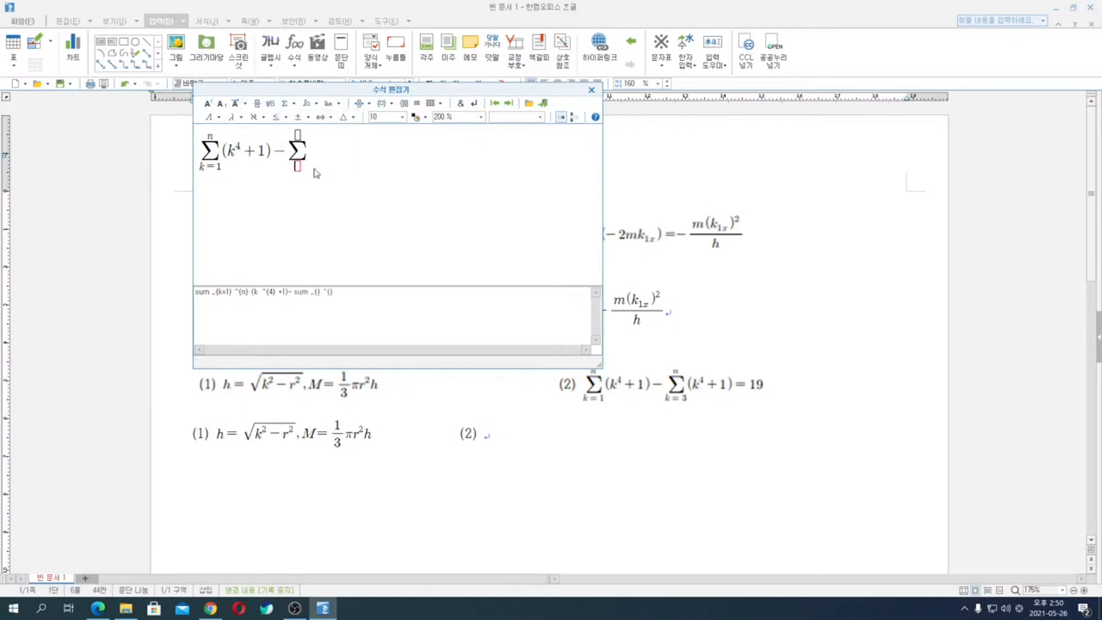
text(k=3} ^{n} )
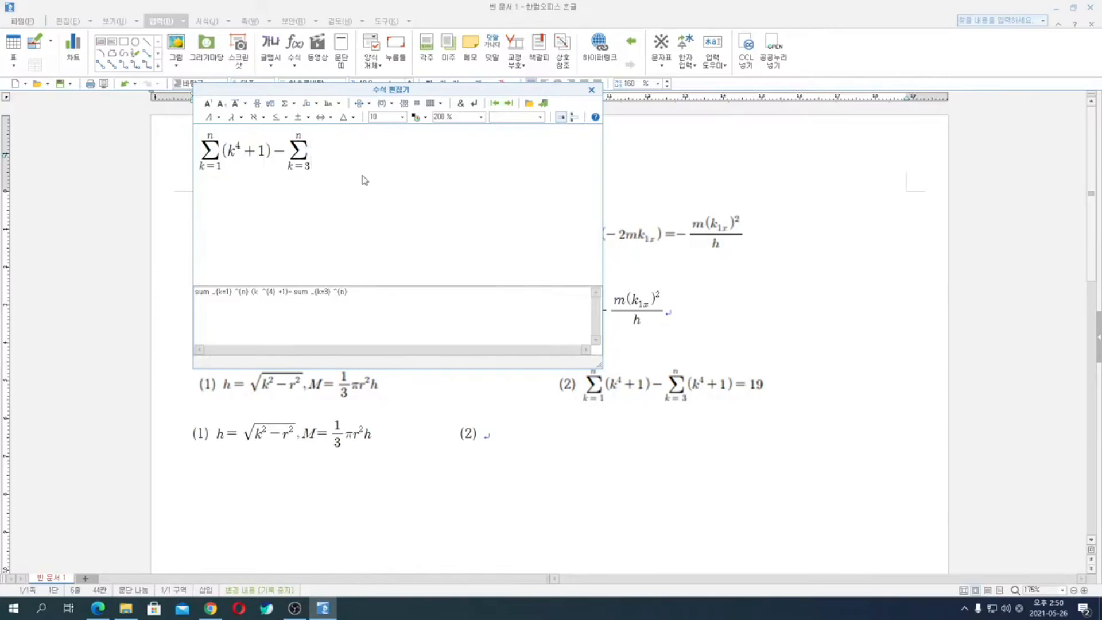
text((k)
- Finish the equation with (k⁴+1) = 19, insert it into the document and add blank lines below it
click(210, 105)
text(4)
text(+)
text(1)=19)
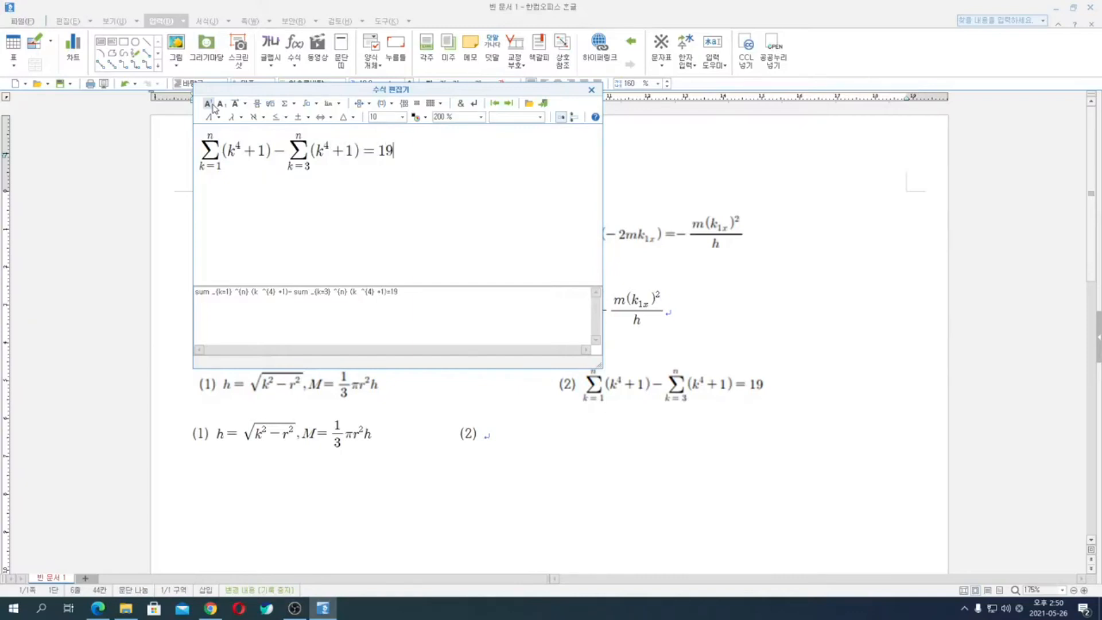
click(543, 104)
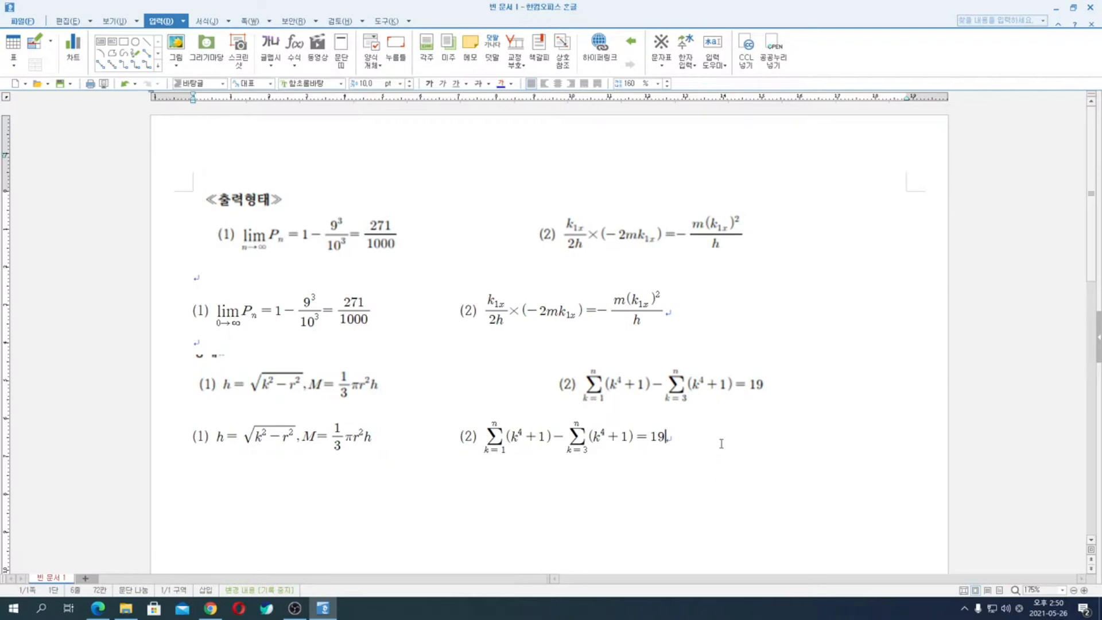
key(Return)
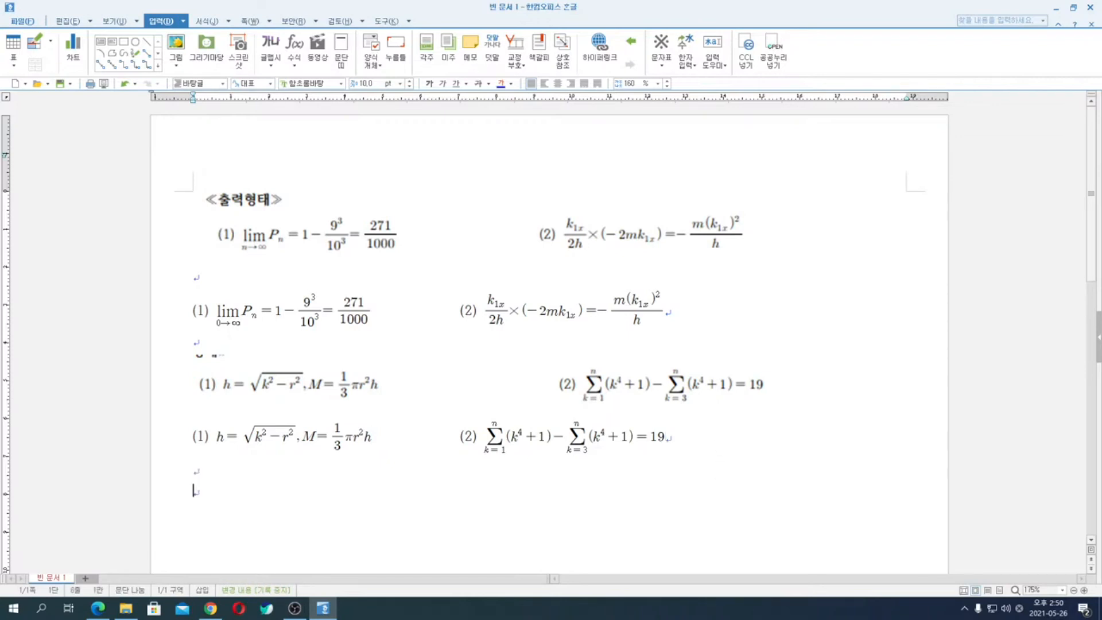
- Clear the document, place it side by side with 12.pdf and bring up question 4's output figure
key(ctrl+a)
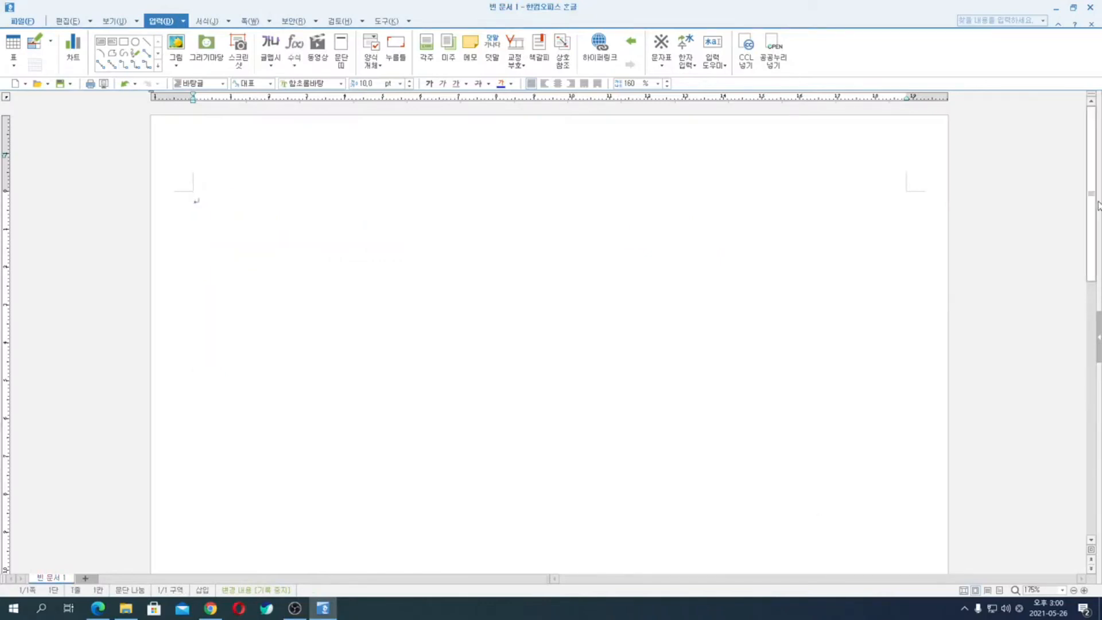
drag(927, 9, 1101, 163)
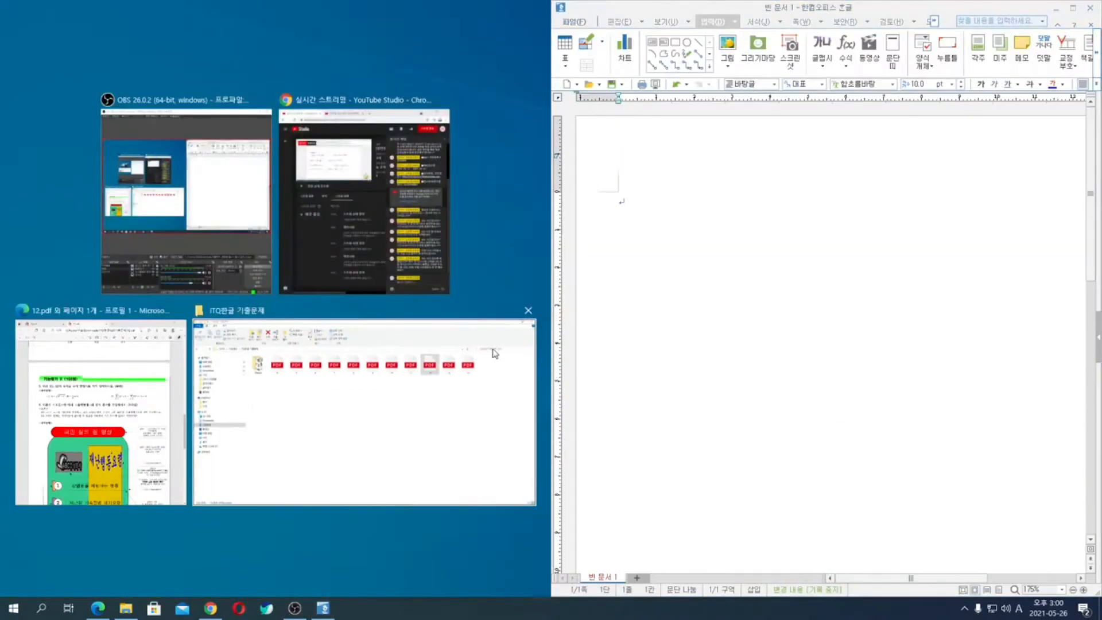
click(74, 454)
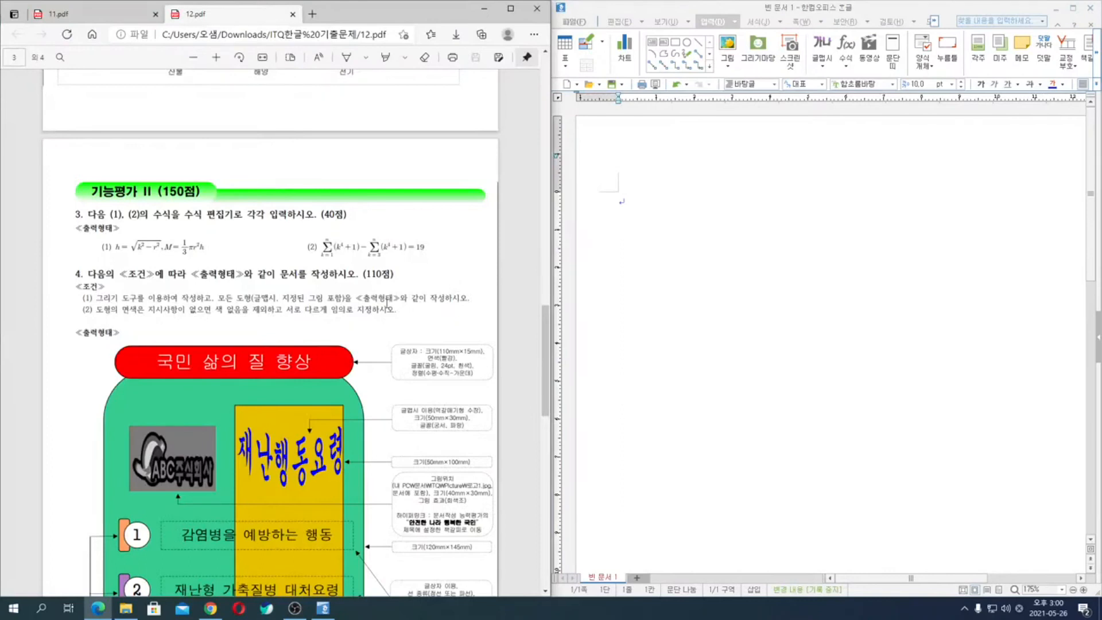
scroll(386, 303, down, 3)
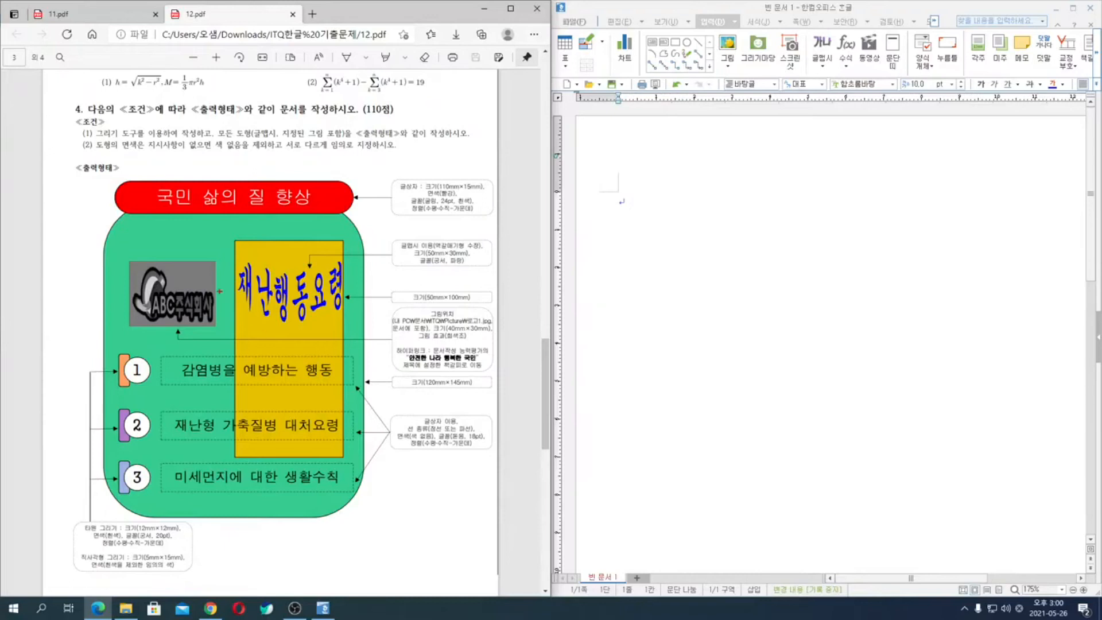
- Number the parts of question 4's reference figure 1 to 8 in drawing order with on-screen pen marks, and clear the marks
mouse_move(129, 246)
mouse_down()
mouse_move(74, 229)
mouse_move(51, 269)
mouse_up()
drag(323, 179, 344, 143)
mouse_move(376, 140)
mouse_down()
mouse_move(396, 141)
mouse_move(379, 166)
mouse_move(418, 167)
mouse_up()
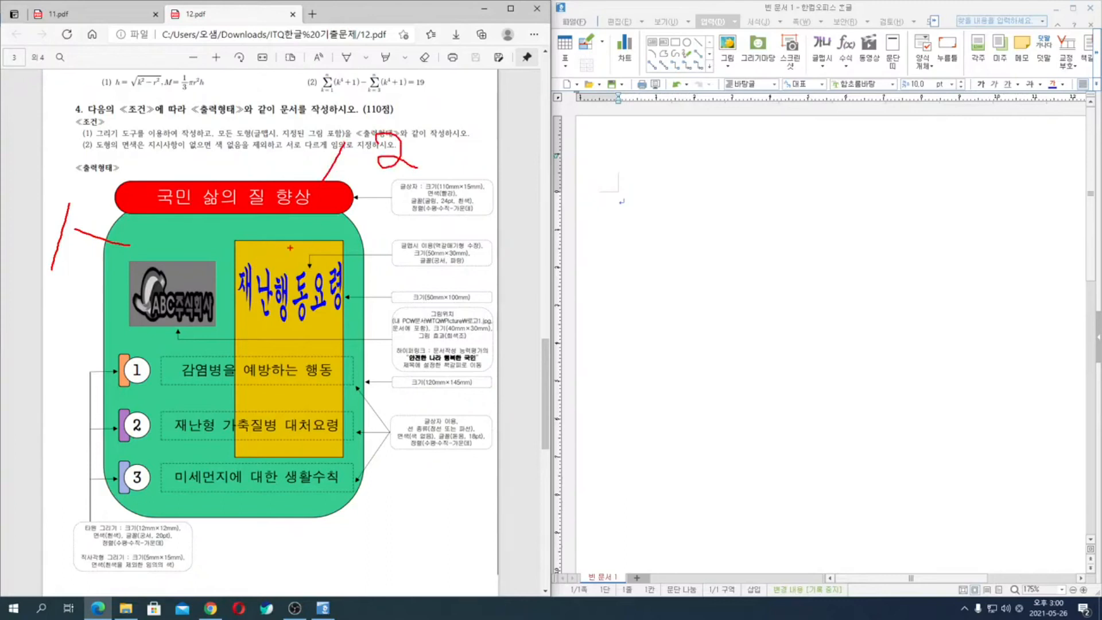
mouse_move(316, 248)
mouse_down()
mouse_move(368, 225)
mouse_move(401, 238)
mouse_move(401, 253)
mouse_up()
drag(318, 300, 371, 329)
mouse_move(421, 298)
mouse_down()
mouse_move(383, 325)
mouse_move(443, 325)
mouse_up()
drag(435, 304, 407, 340)
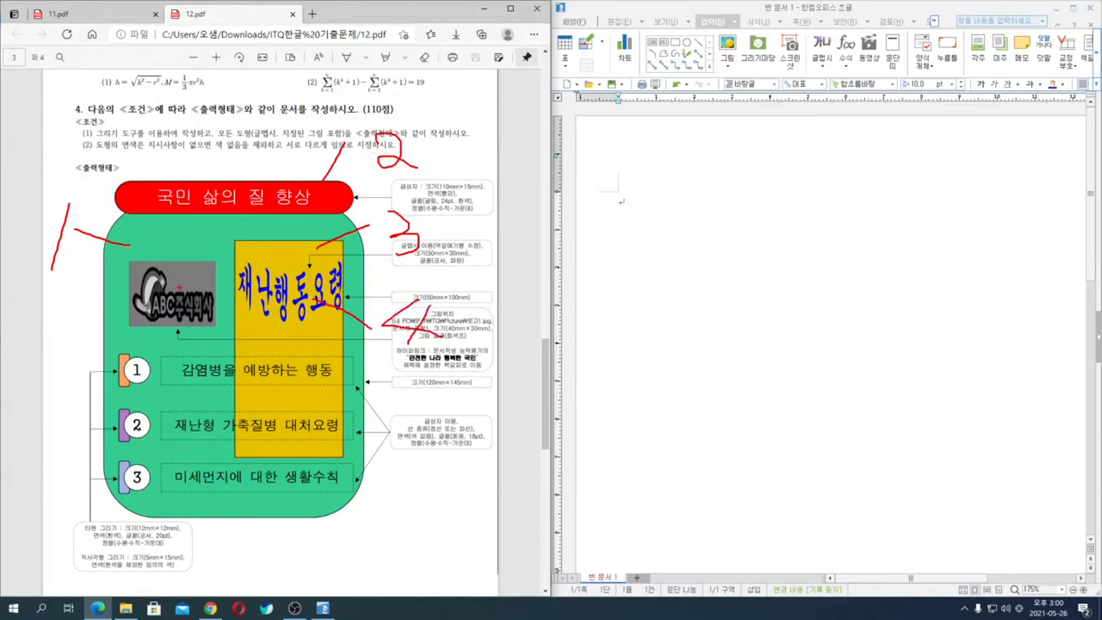
mouse_move(165, 285)
mouse_down()
mouse_move(91, 287)
mouse_move(80, 267)
mouse_move(78, 307)
mouse_move(58, 300)
mouse_move(110, 272)
mouse_up()
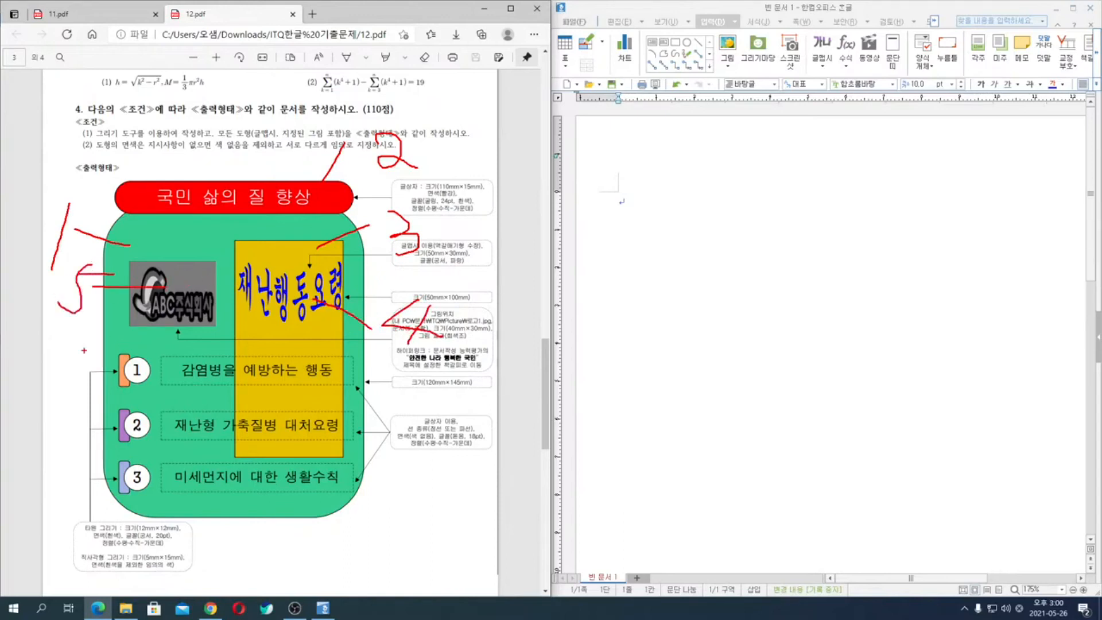
mouse_move(109, 357)
mouse_down()
mouse_move(74, 342)
mouse_move(76, 361)
mouse_move(61, 355)
mouse_up()
mouse_move(145, 363)
mouse_down()
mouse_move(143, 342)
mouse_move(123, 340)
mouse_move(174, 318)
mouse_move(152, 355)
mouse_up()
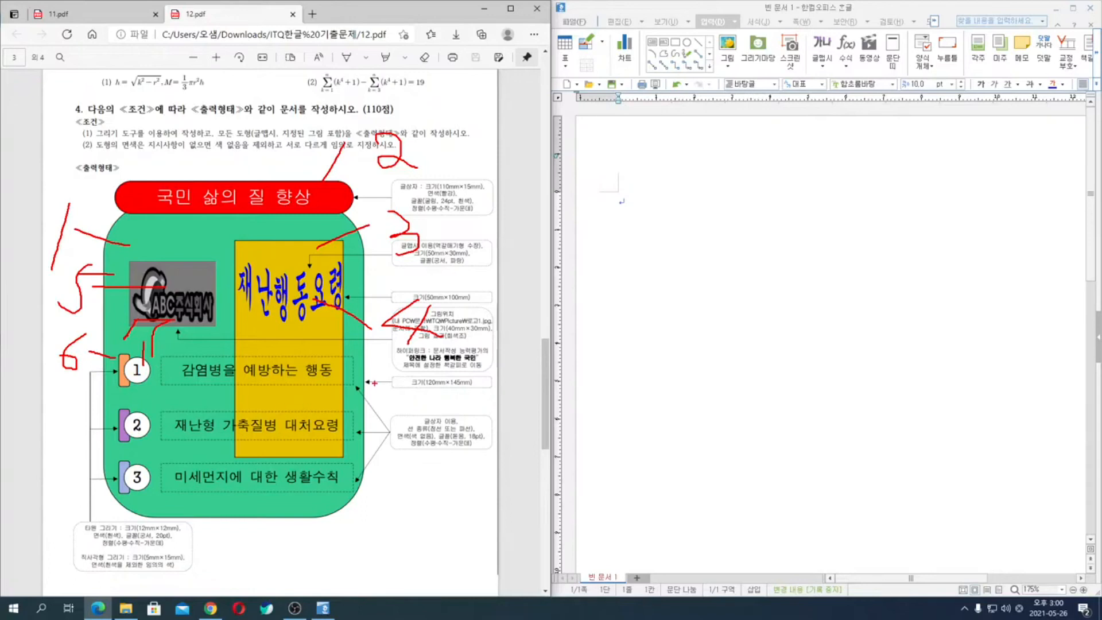
mouse_move(347, 372)
mouse_down()
mouse_move(405, 362)
mouse_move(410, 379)
mouse_up()
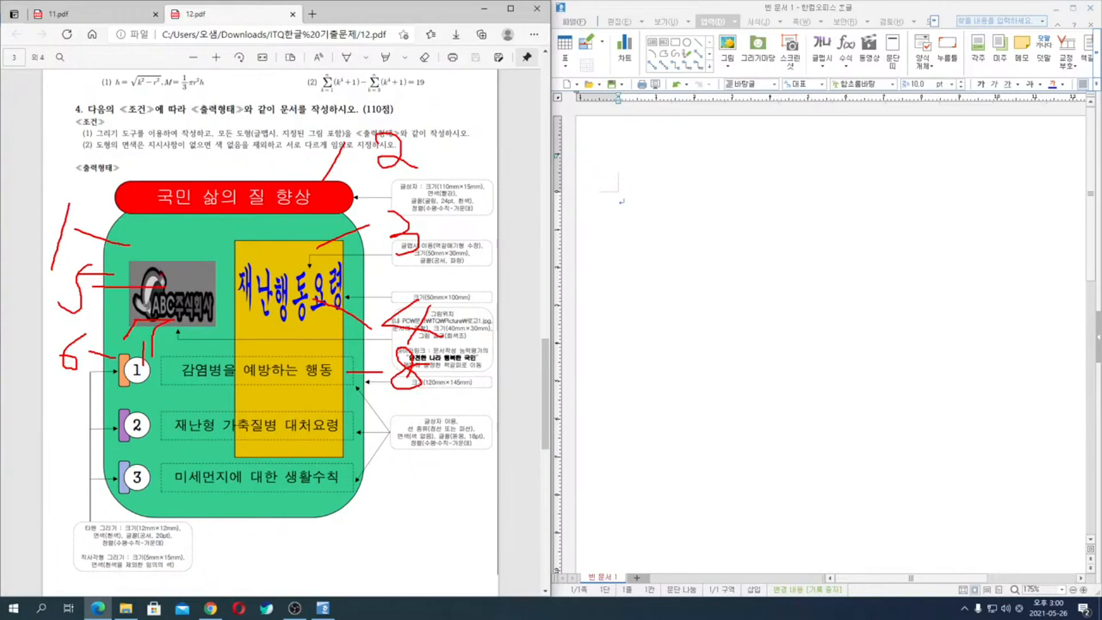
key(Escape)
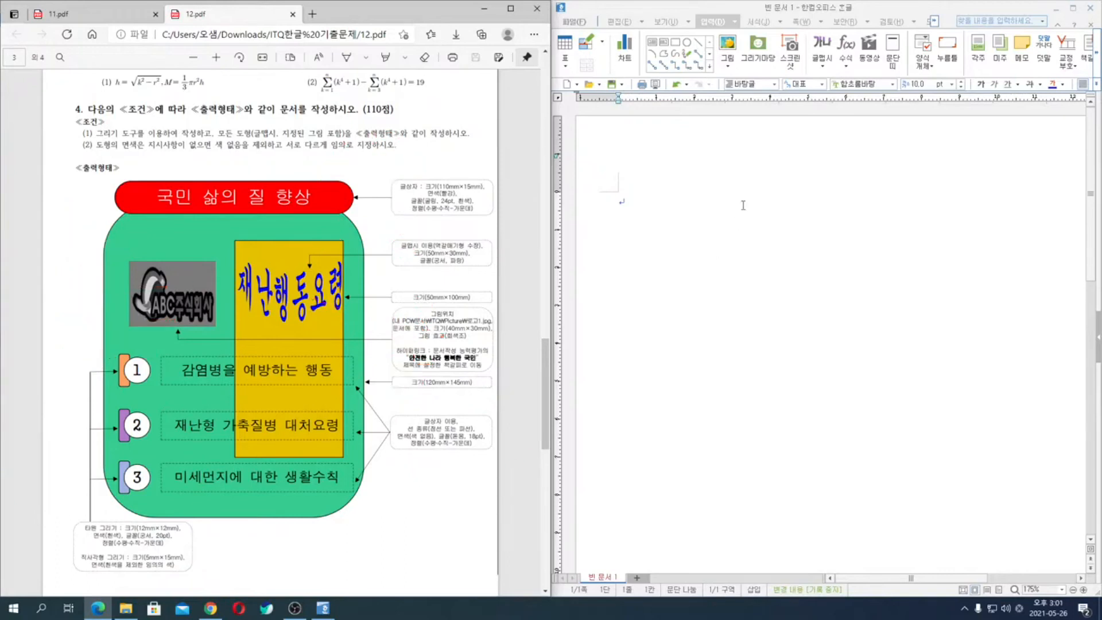
- Start the answer with the question number 4. on the first line, followed by blank lines
scroll(897, 255, down, 1)
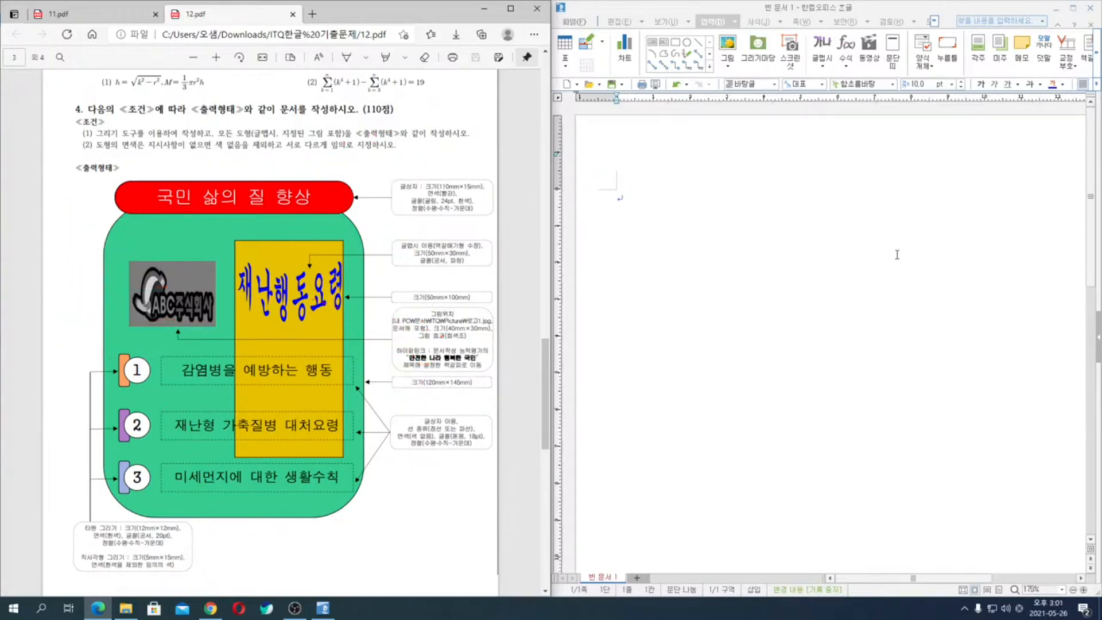
scroll(897, 254, down, 3)
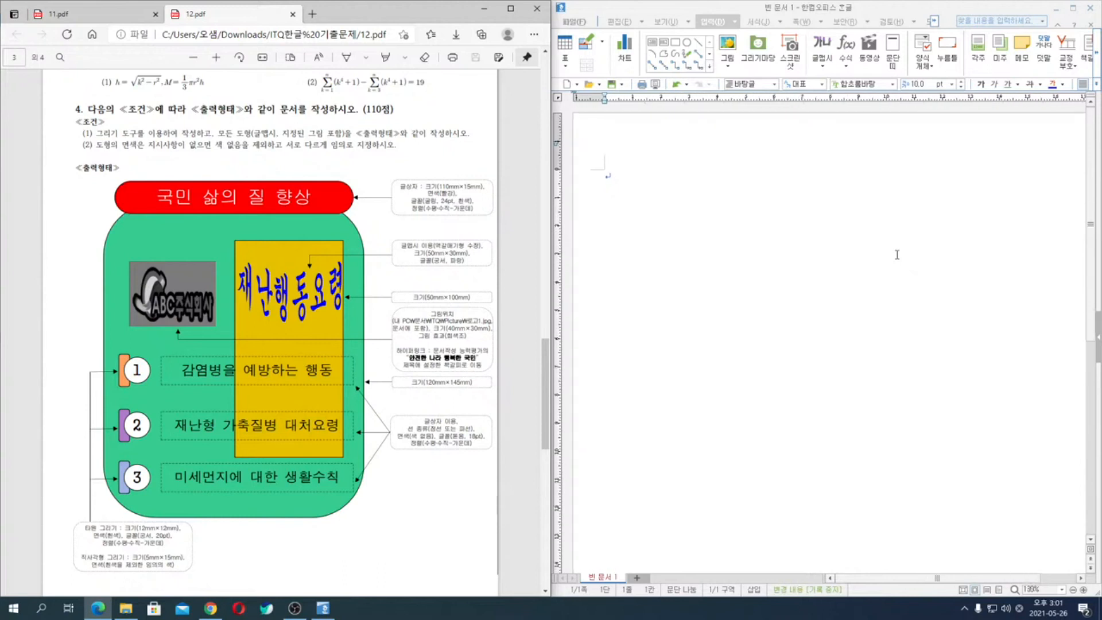
scroll(897, 254, down, 2)
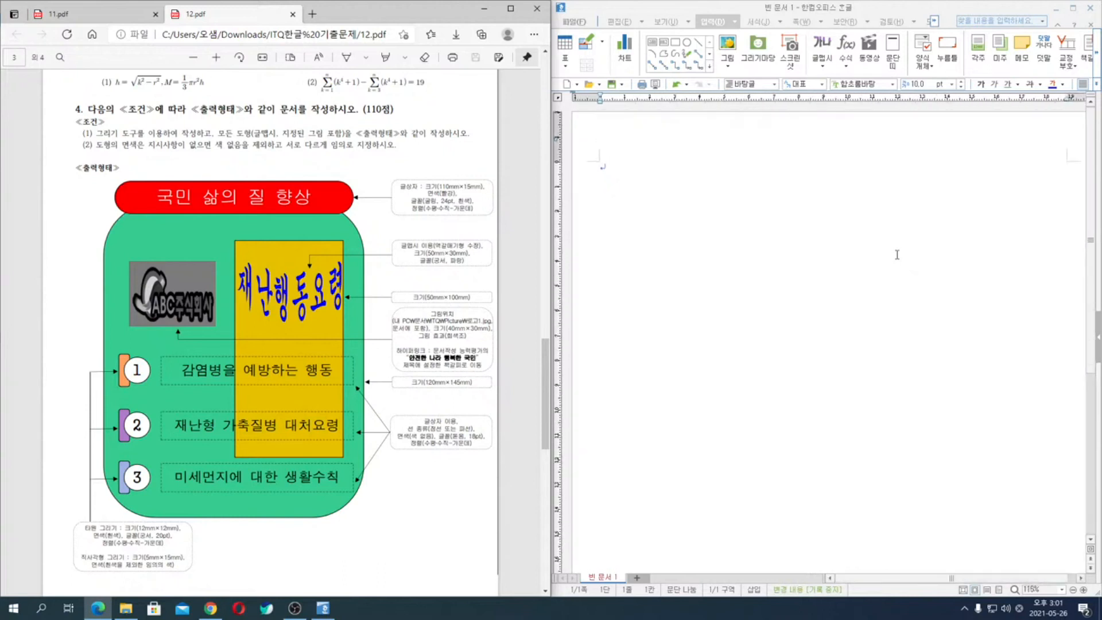
click(618, 185)
text(4.)
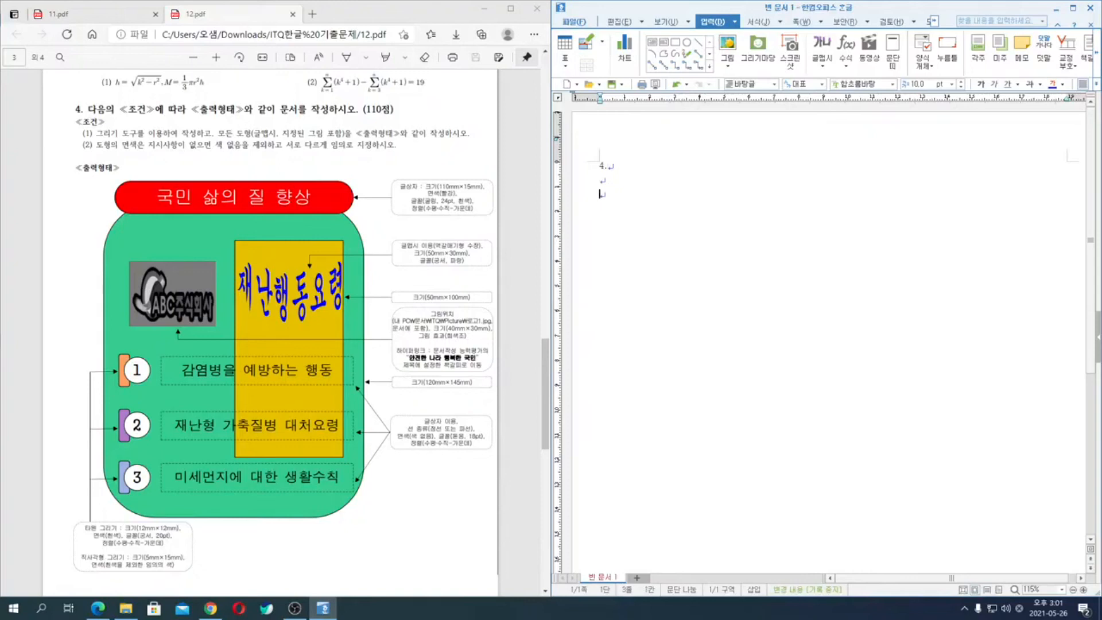
- Draw a rectangle about 70 × 95 mm below the question number and shift it closer to the left margin
click(675, 42)
mouse_move(686, 195)
mouse_down()
mouse_move(779, 357)
mouse_move(836, 425)
mouse_move(860, 429)
mouse_up()
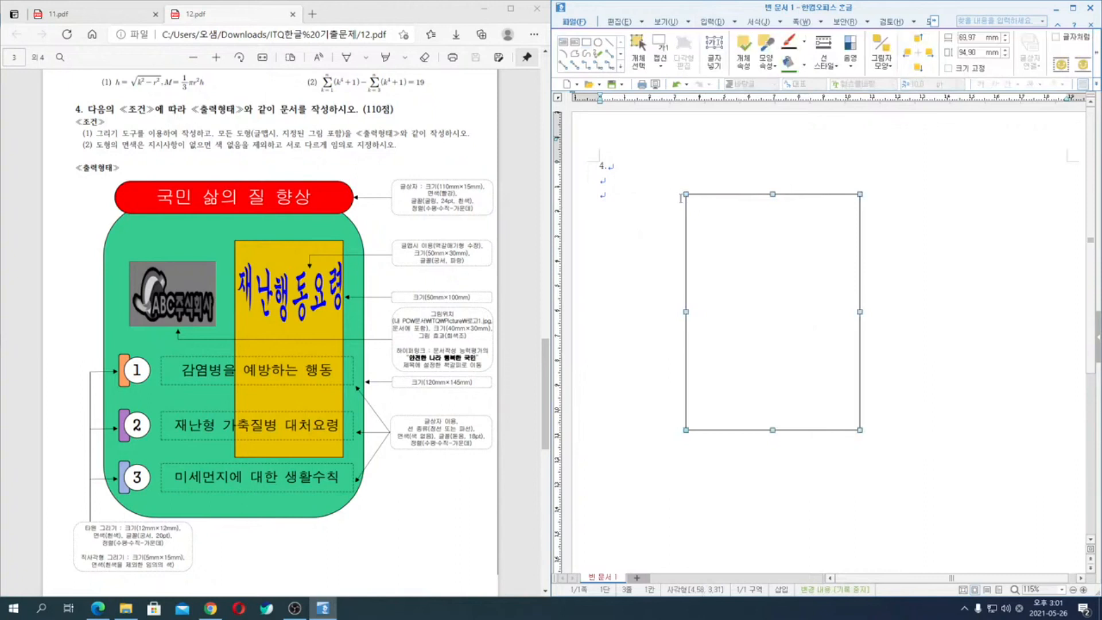
drag(749, 255, 720, 265)
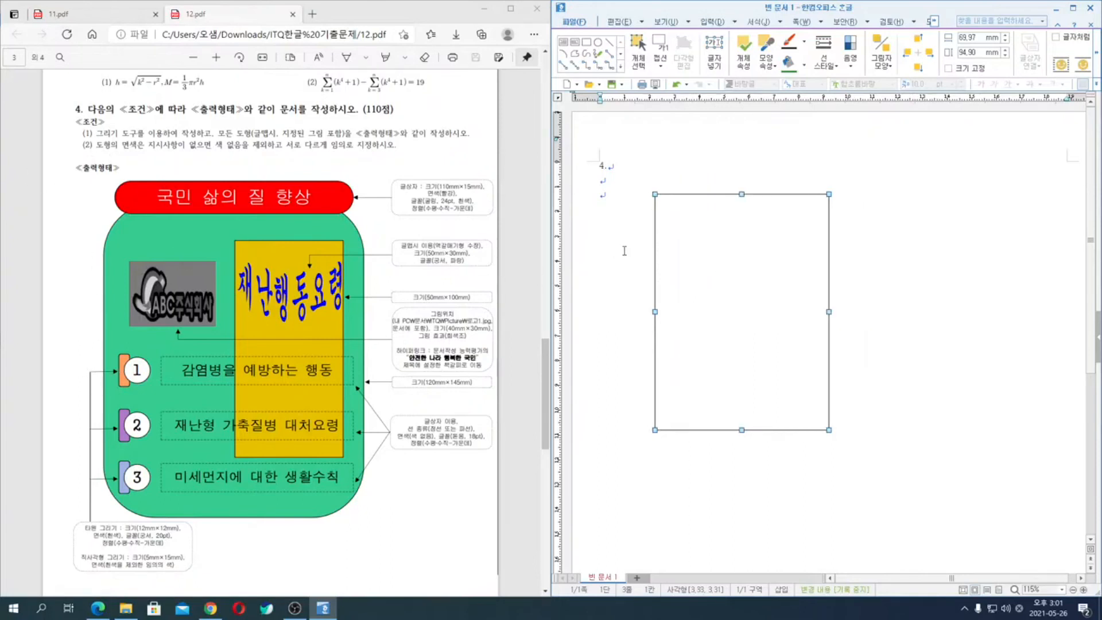
drag(707, 254, 698, 262)
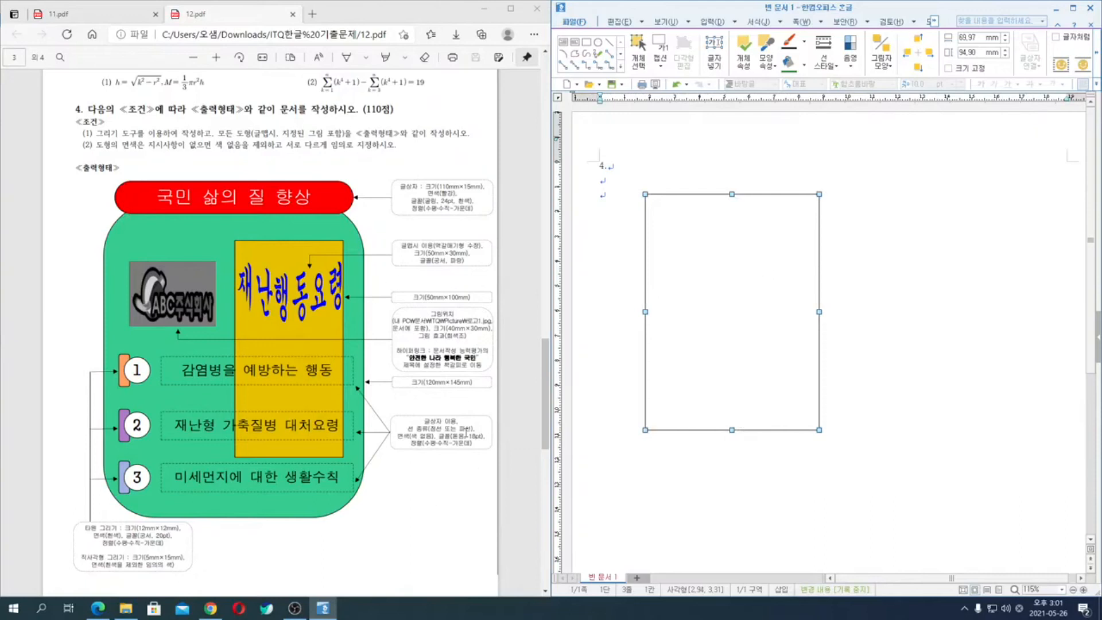
- Set the rectangle's width to 120 mm and height to 145 mm in its object properties
key(ctrl)
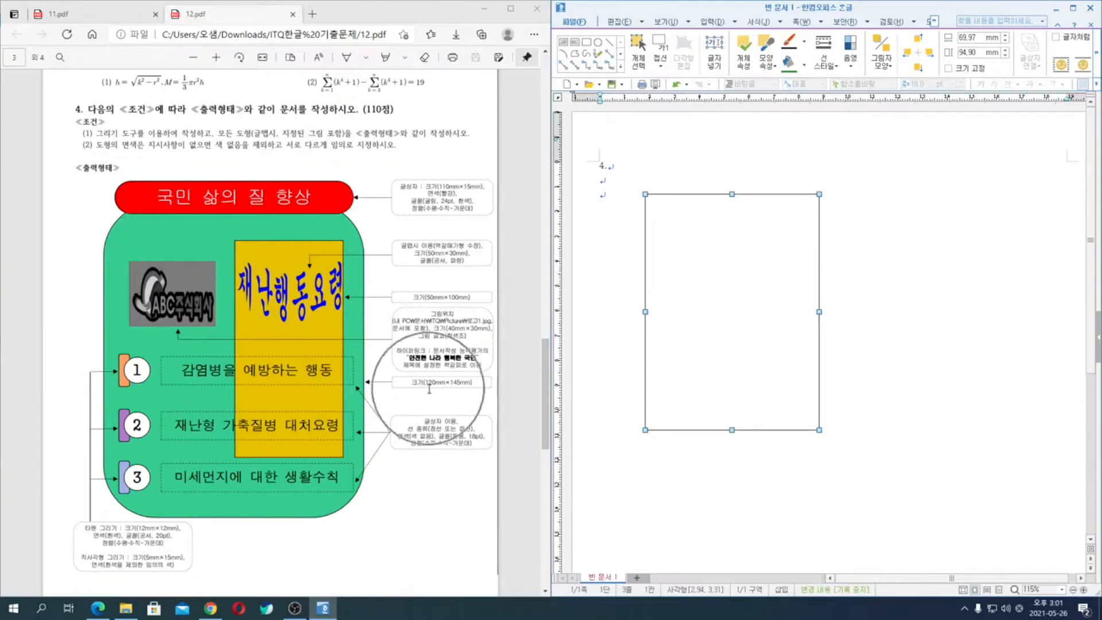
key(ctrl)
key(ctrl)
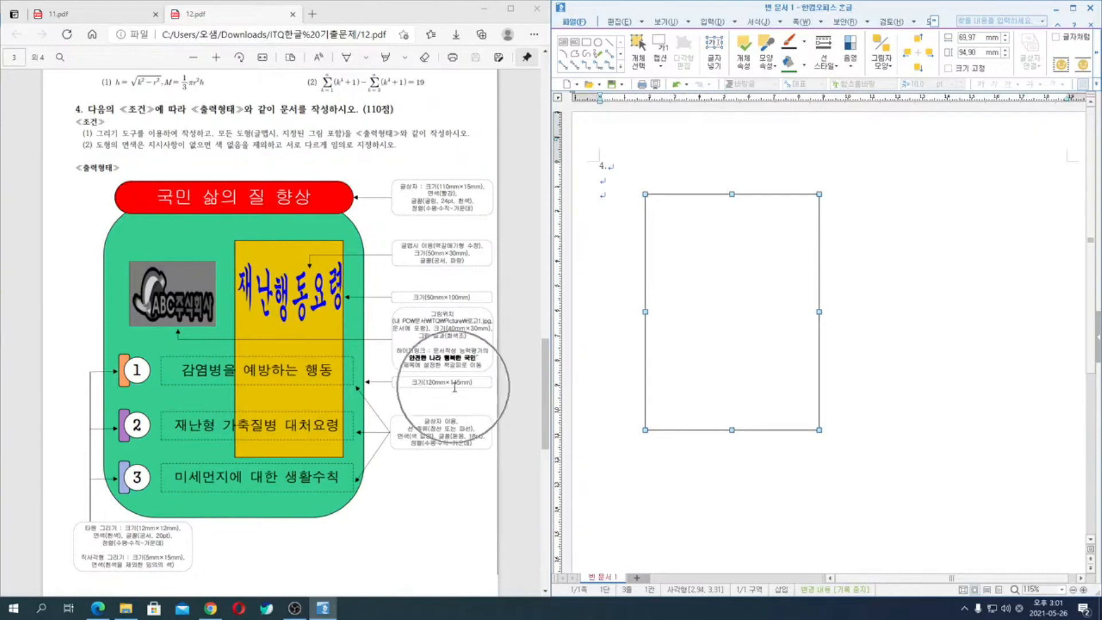
double_click(722, 283)
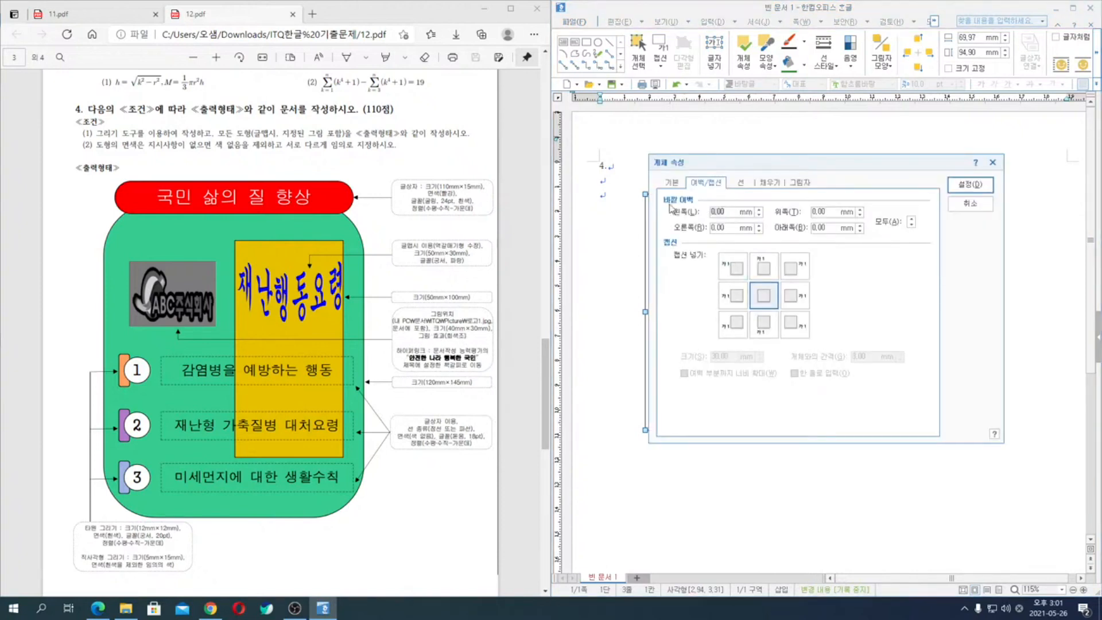
click(671, 186)
click(793, 213)
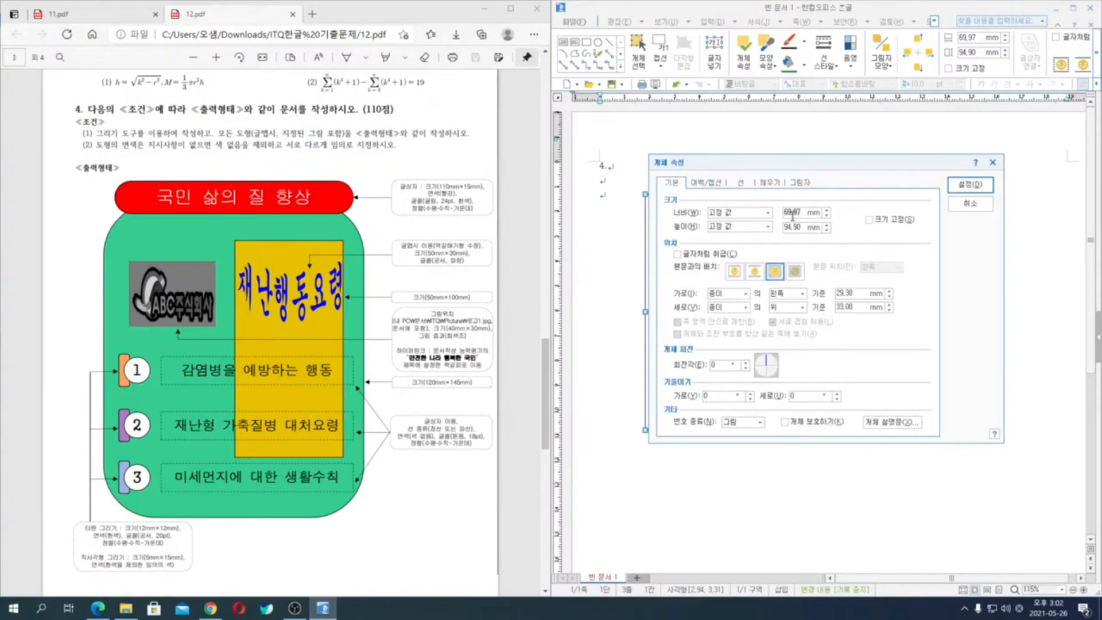
text(120)
key(Tab)
key(Tab)
text(1)
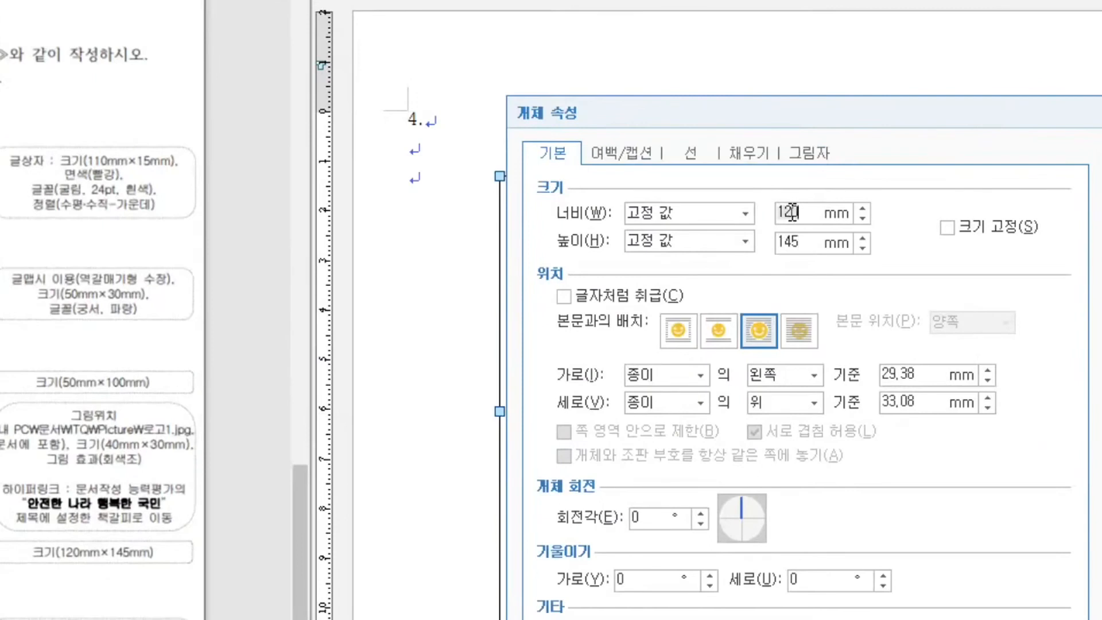
drag(780, 212, 799, 212)
text(120)
key(Tab)
text(145)
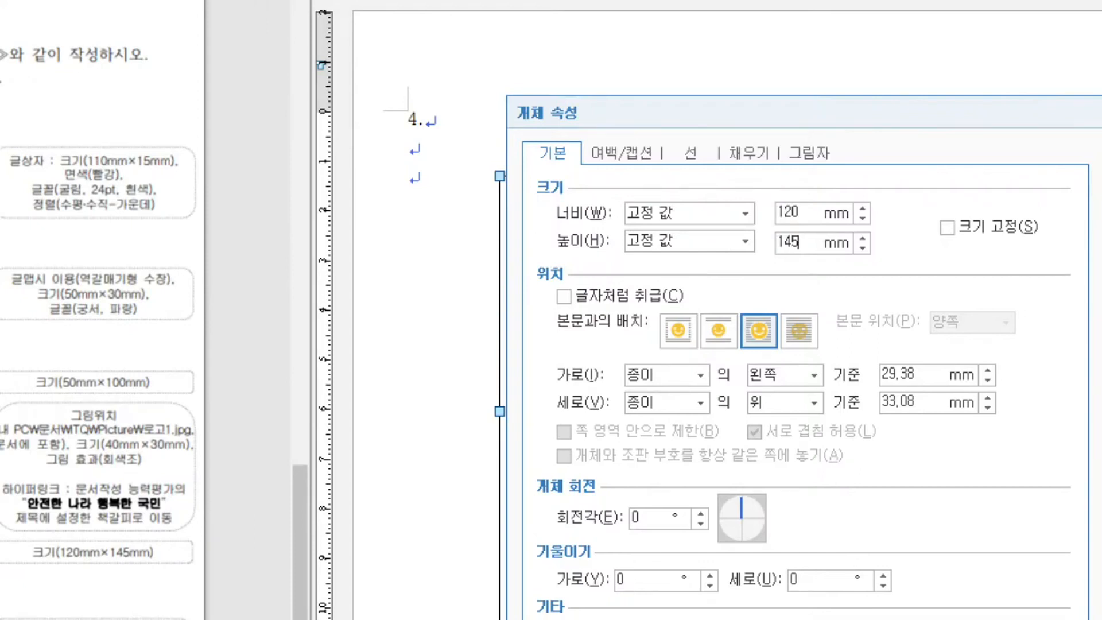
- Give the rectangle rounded corners (둥근 모양) and fill it with a lighter shade of green (초록), trying other green shades first
click(689, 157)
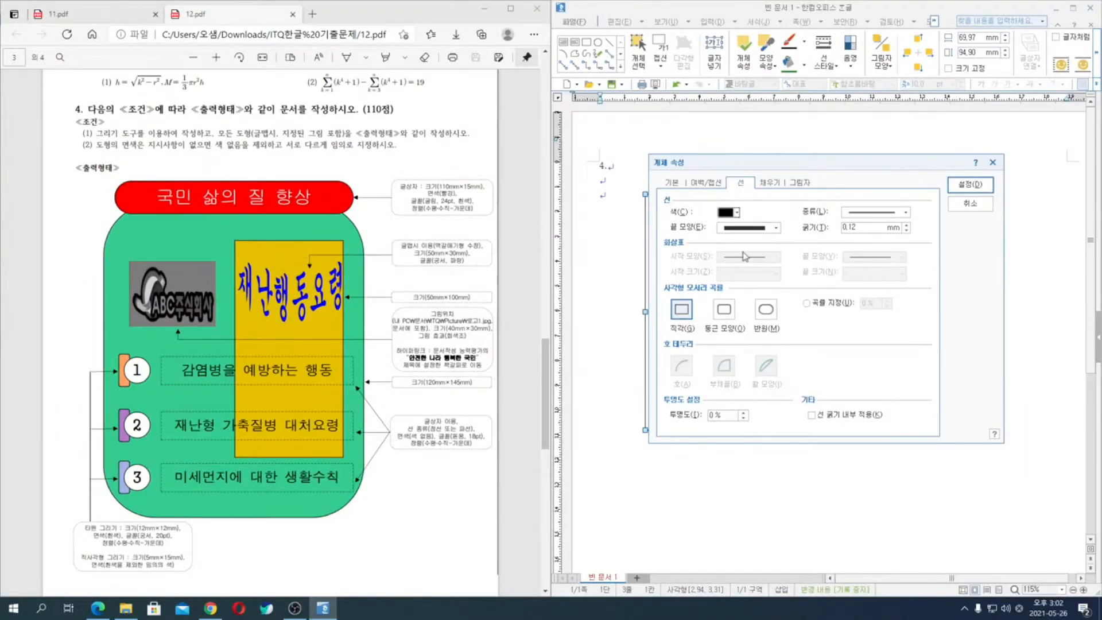
click(726, 311)
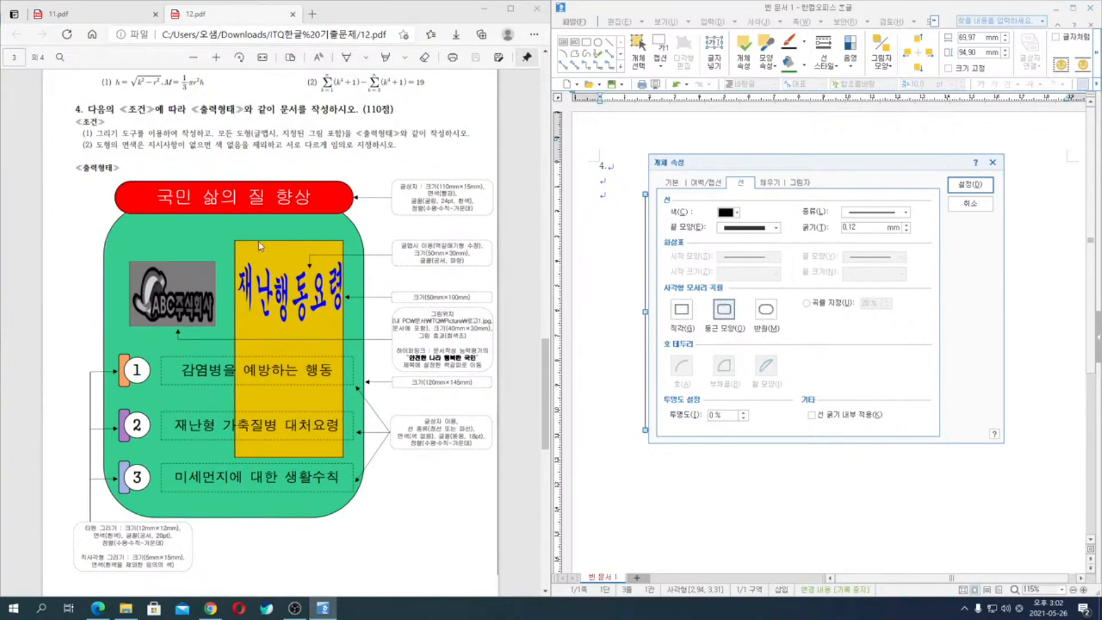
click(770, 182)
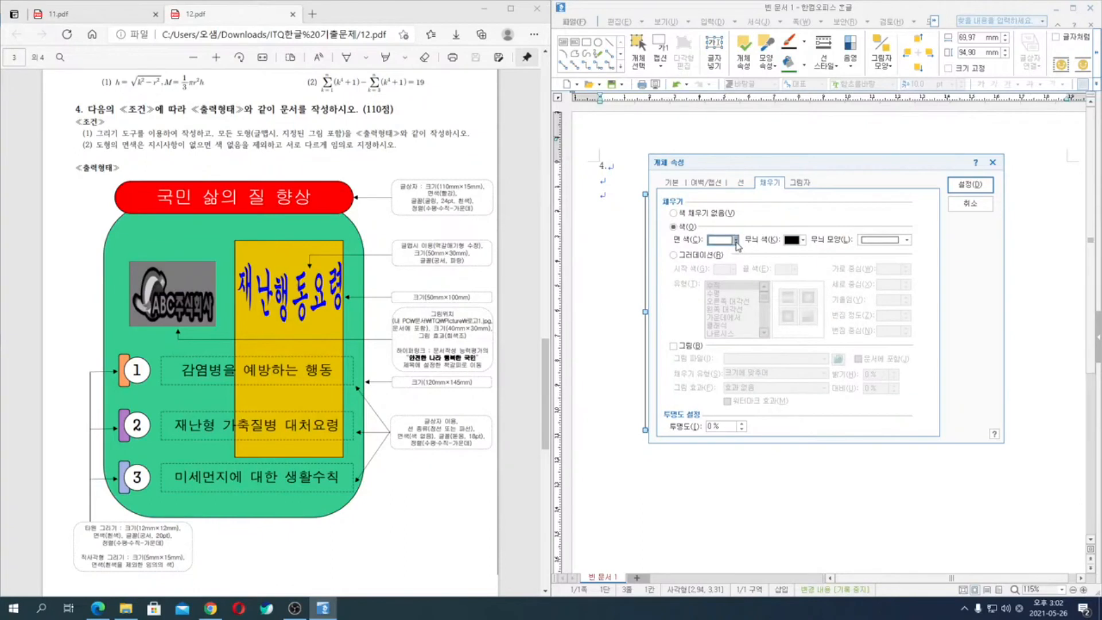
click(737, 241)
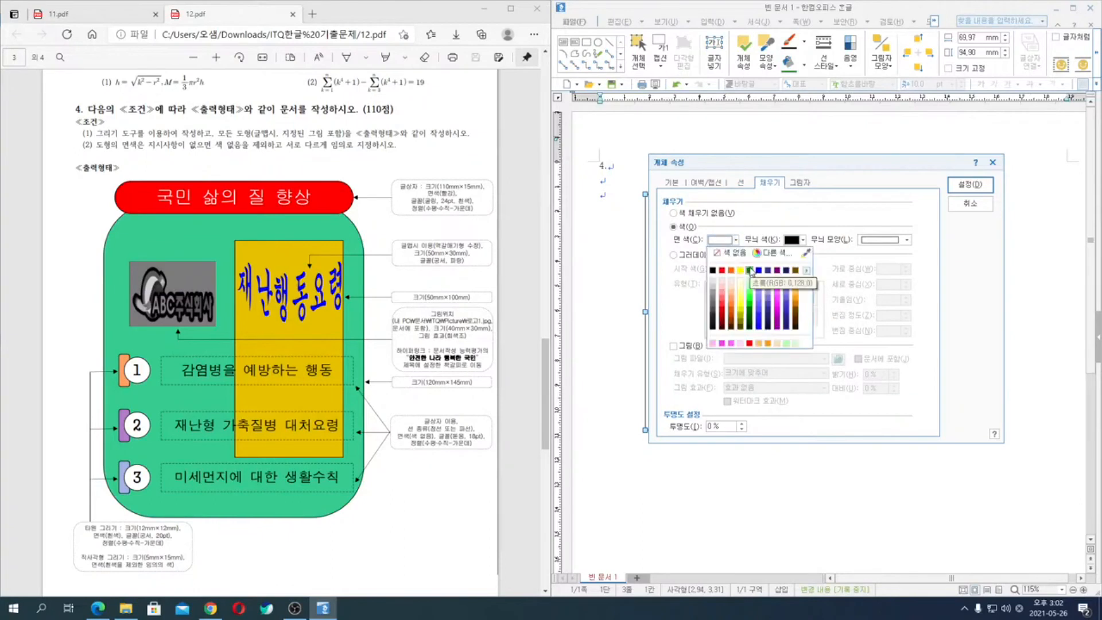
click(750, 271)
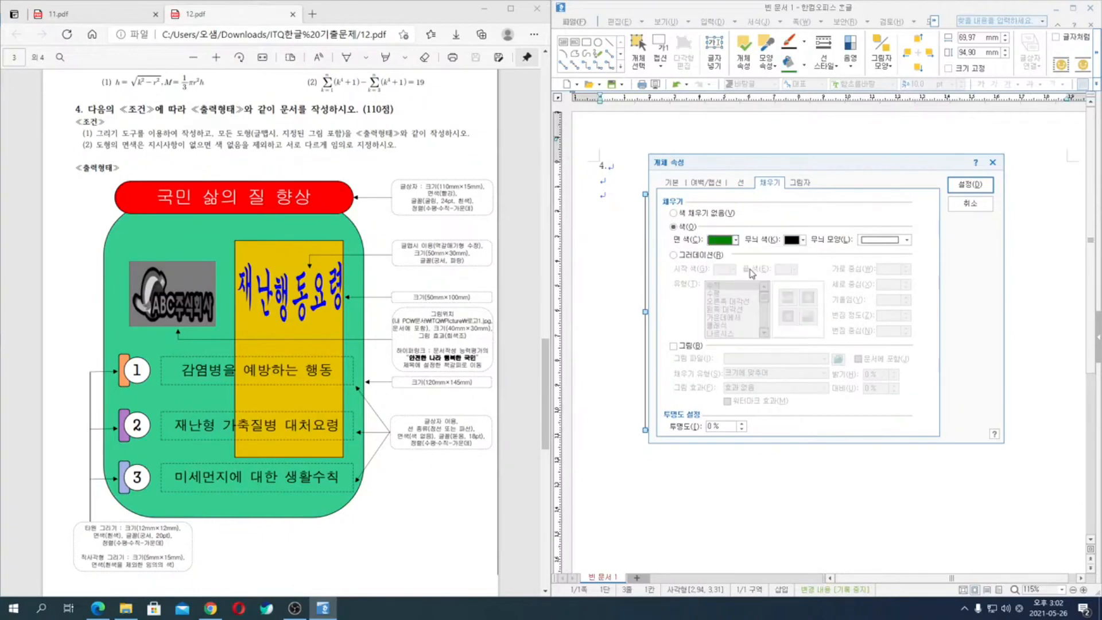
click(737, 241)
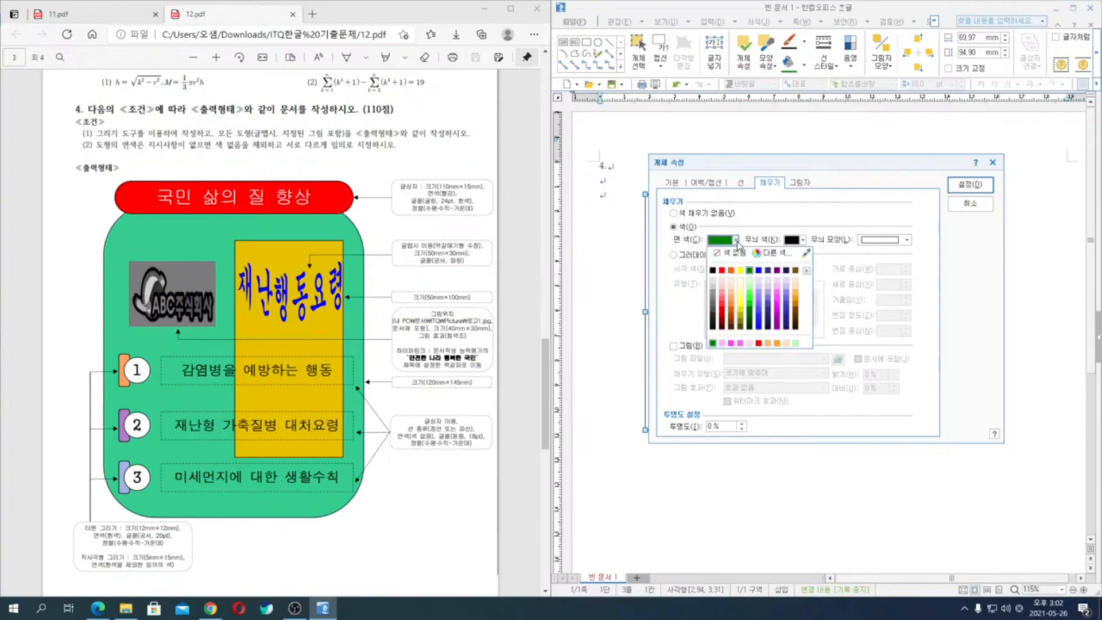
click(748, 305)
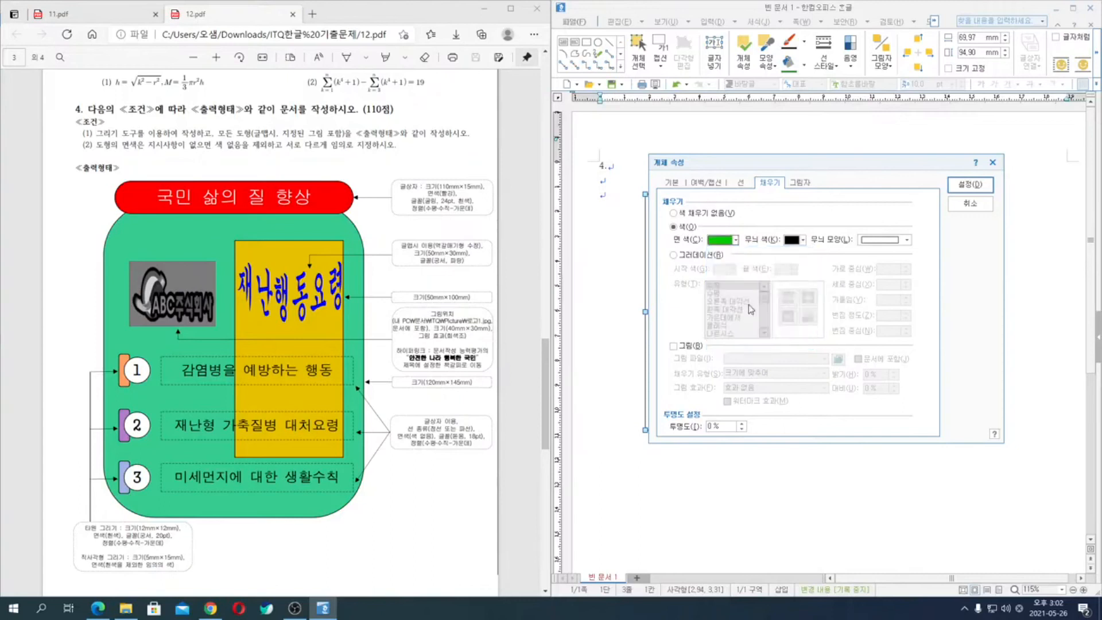
click(737, 240)
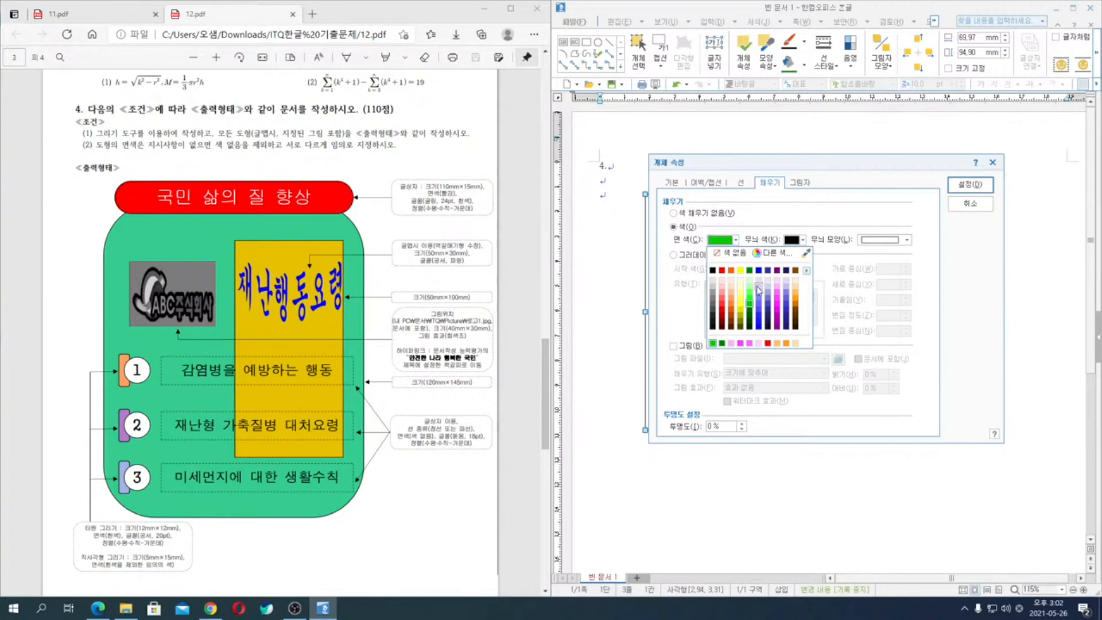
click(749, 311)
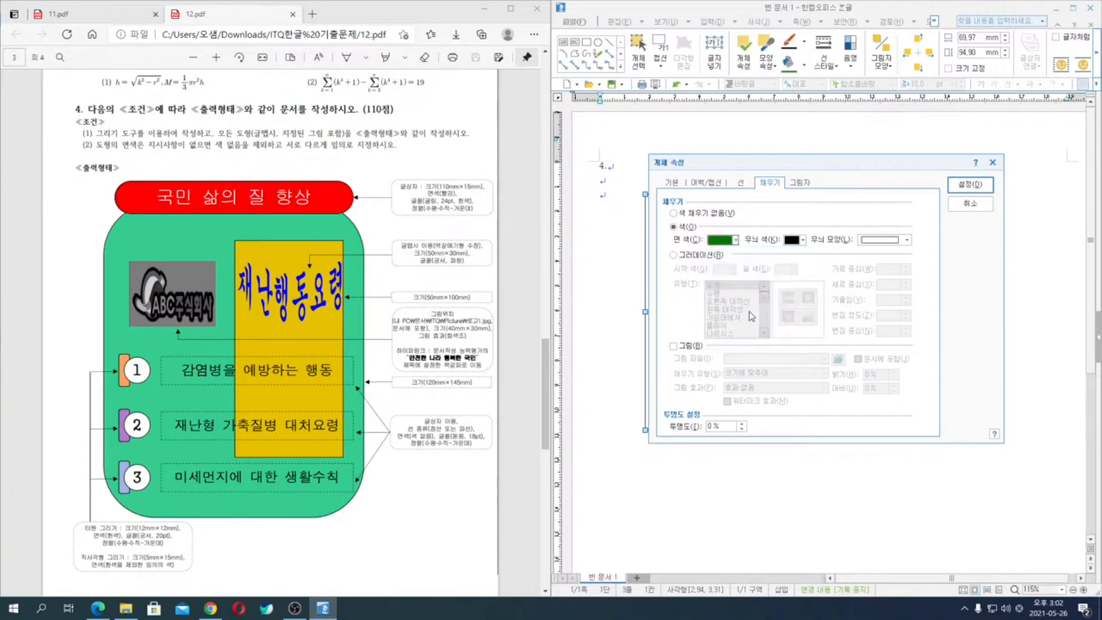
click(737, 241)
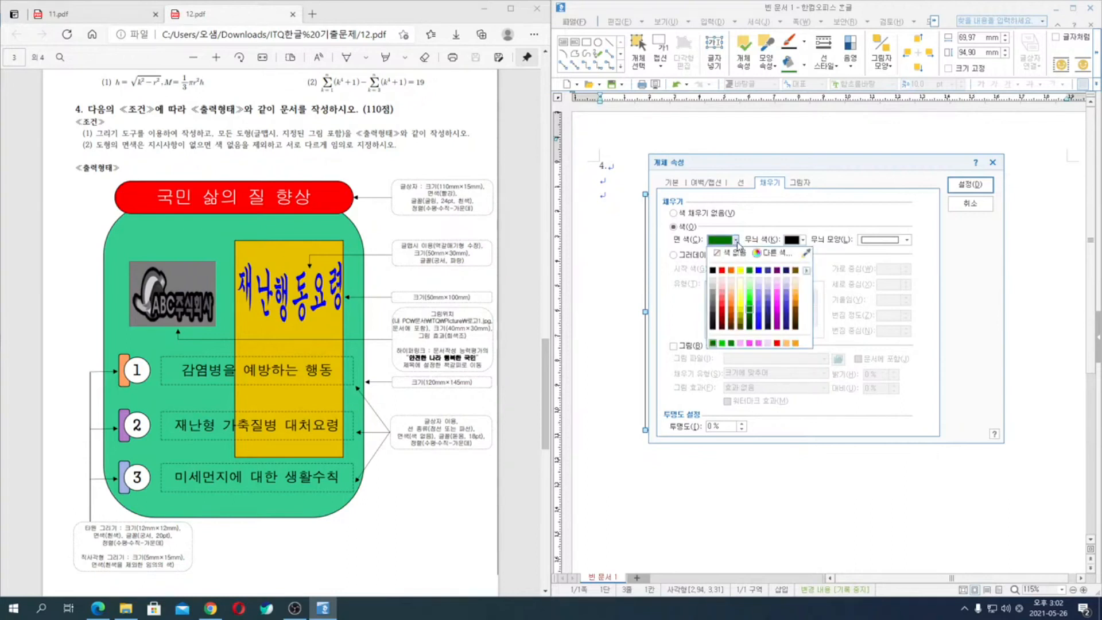
click(749, 299)
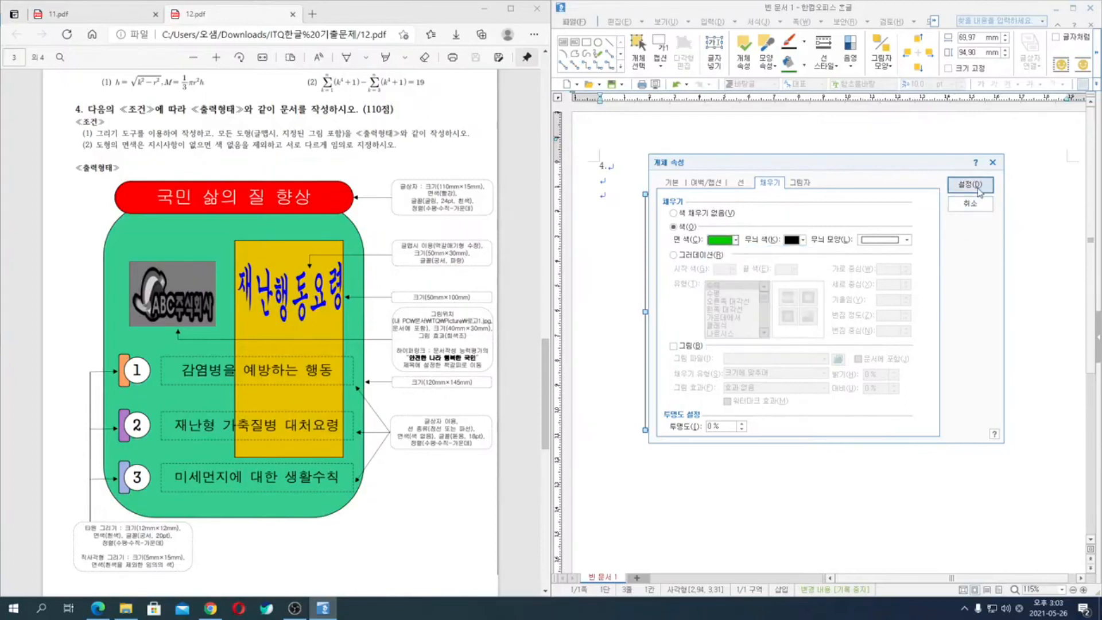
click(970, 184)
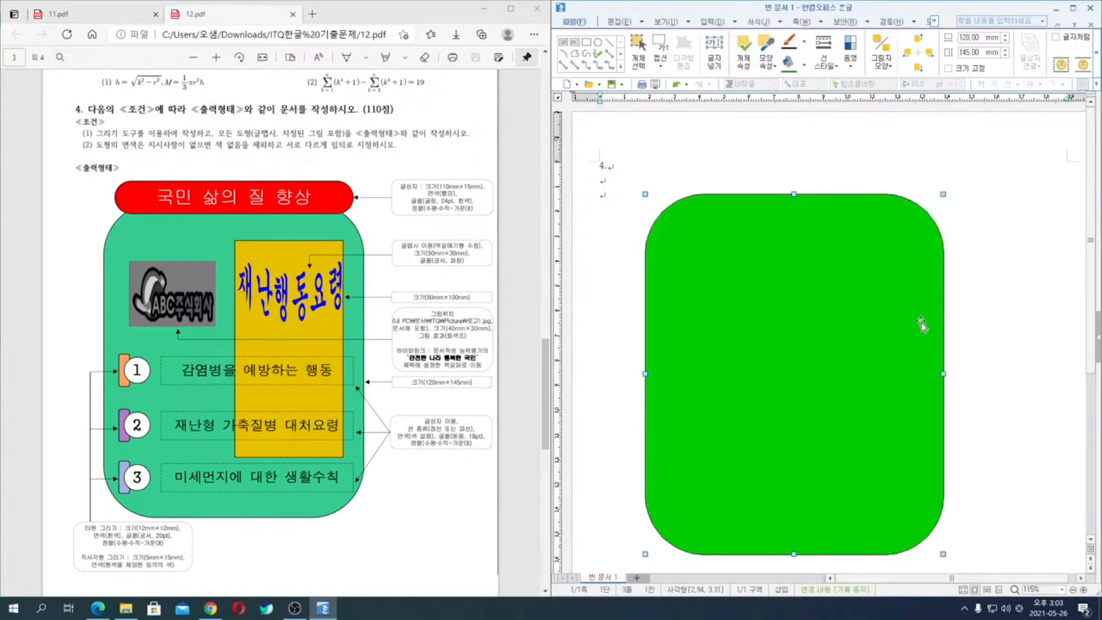
- Try filling the rounded rectangle with the melon green (멜론색) from the 기본 colour theme
double_click(842, 288)
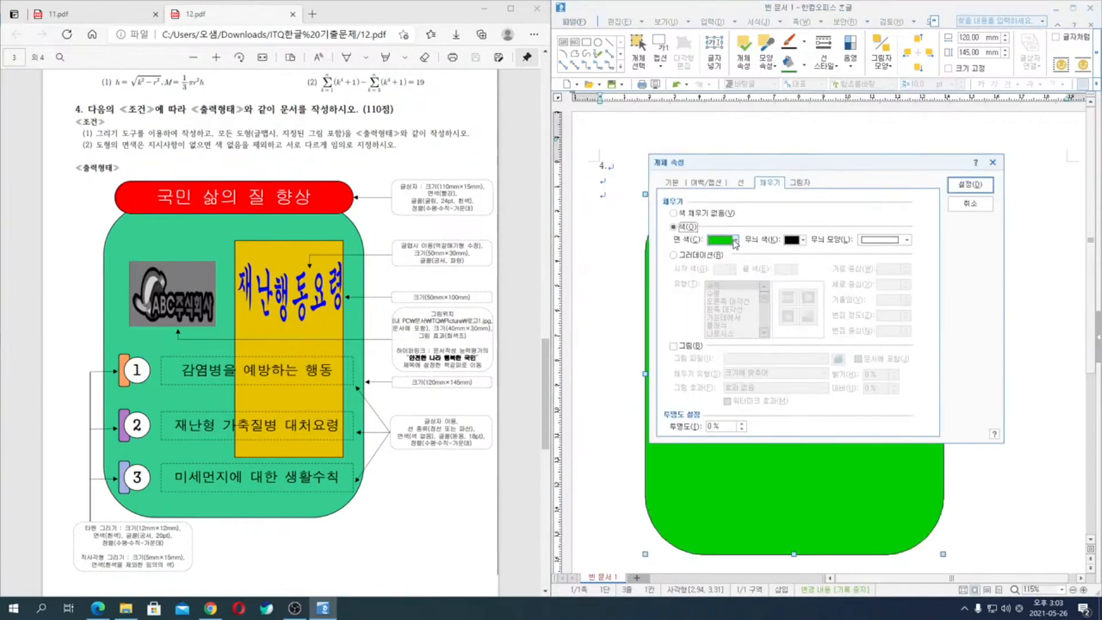
click(735, 240)
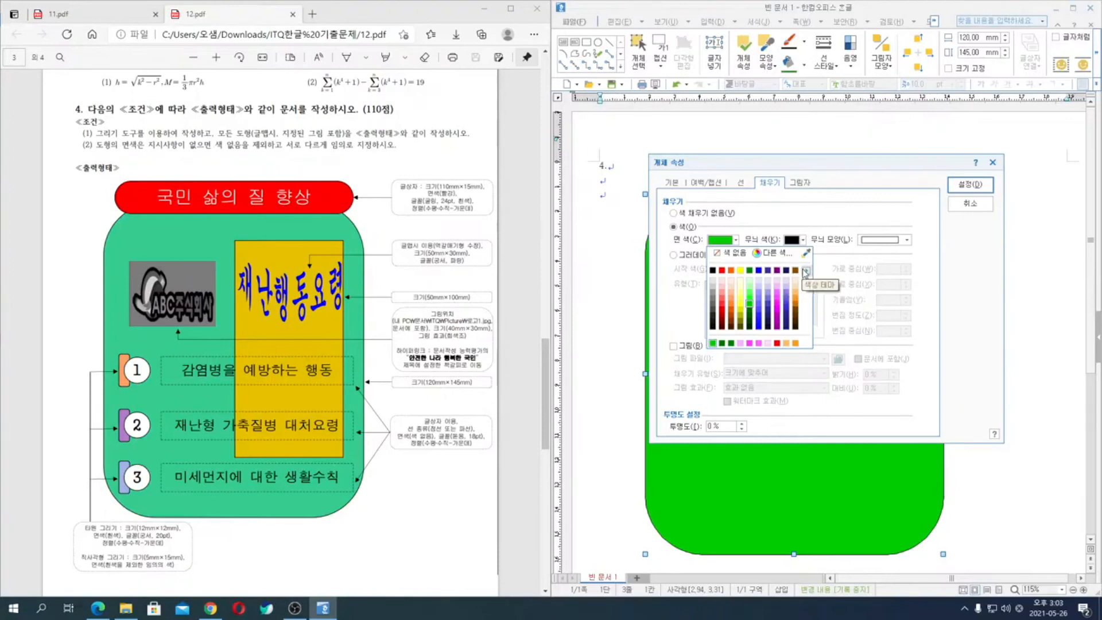
click(808, 270)
click(866, 270)
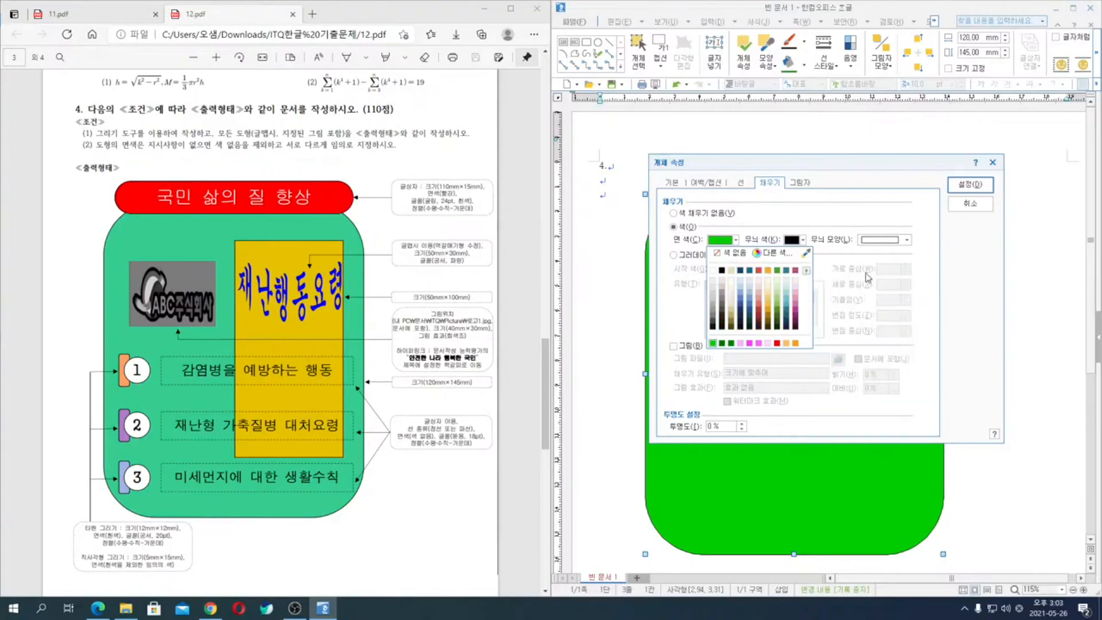
click(777, 270)
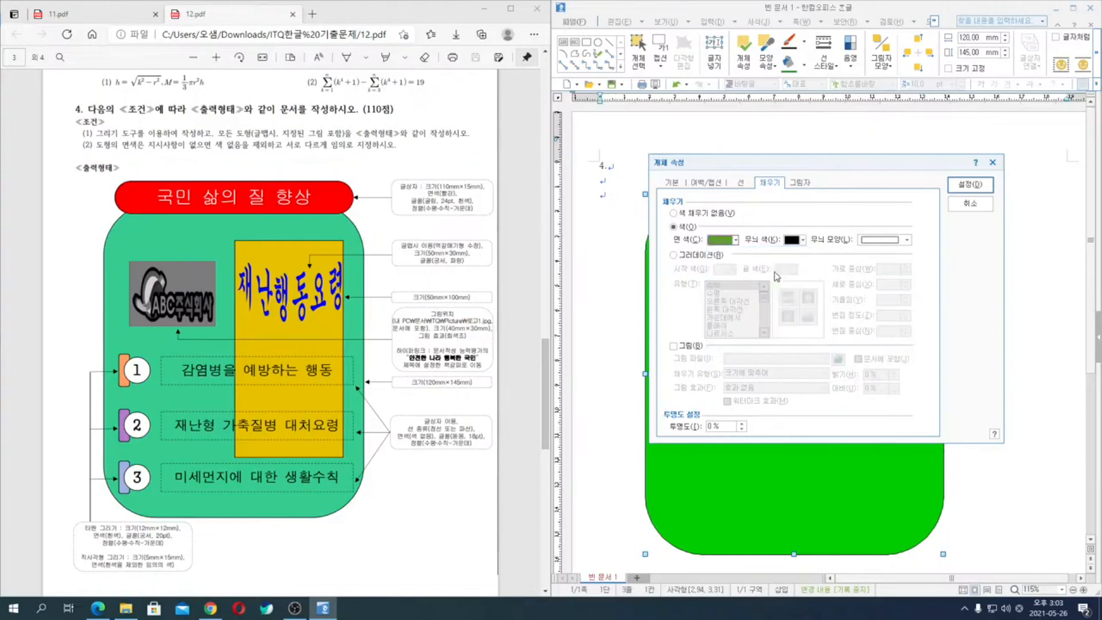
click(985, 187)
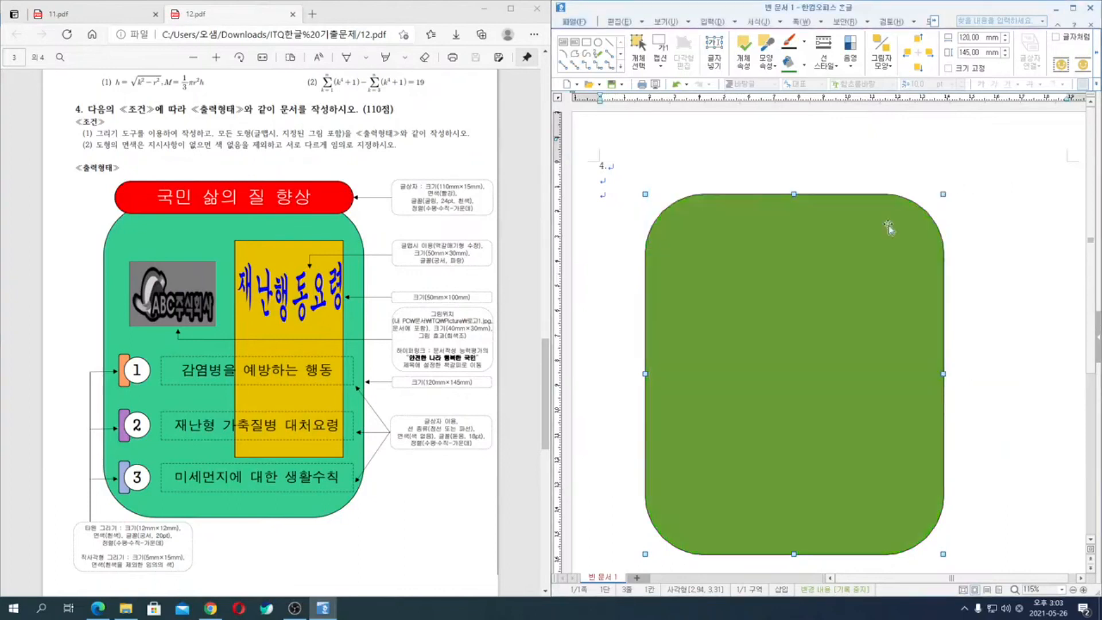
- Try a lighter shade of teal from the 기본 colour theme as the rounded rectangle's fill
double_click(784, 346)
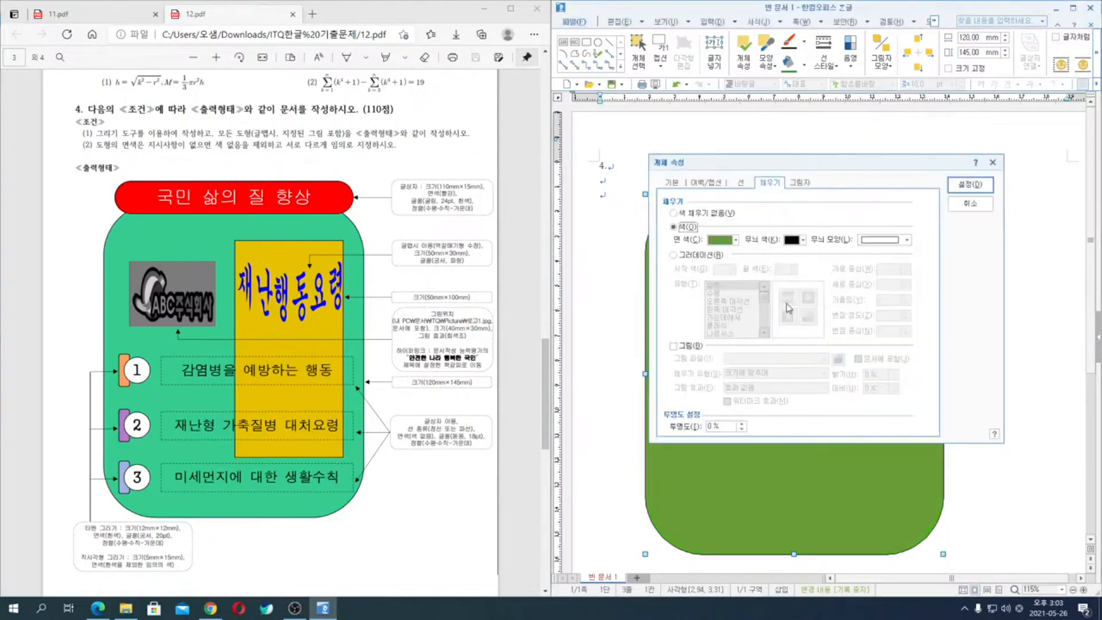
click(737, 240)
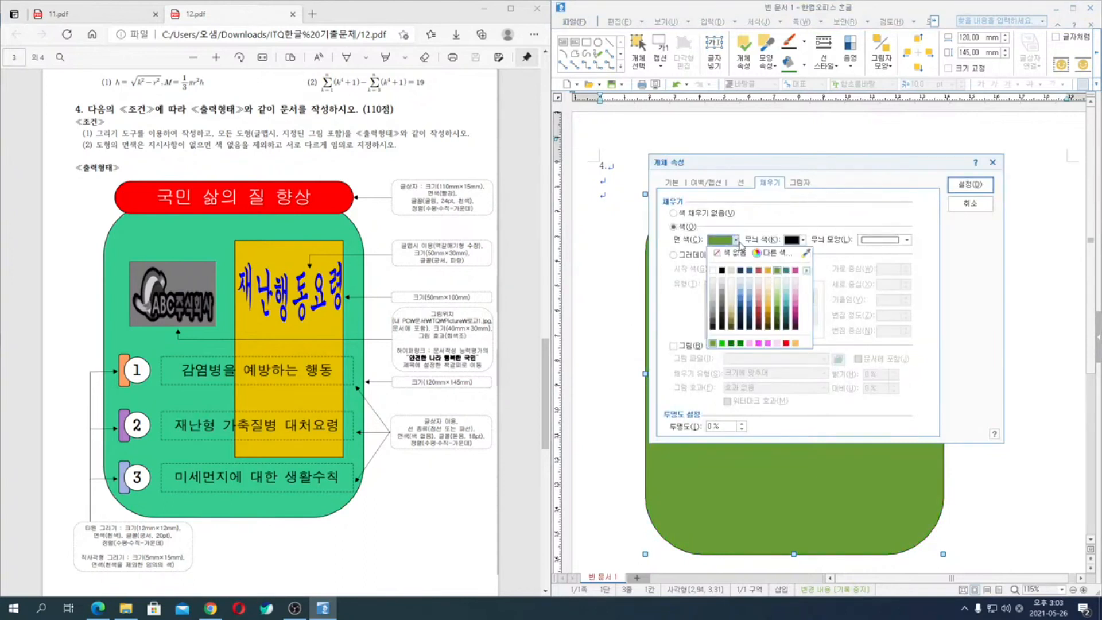
click(777, 303)
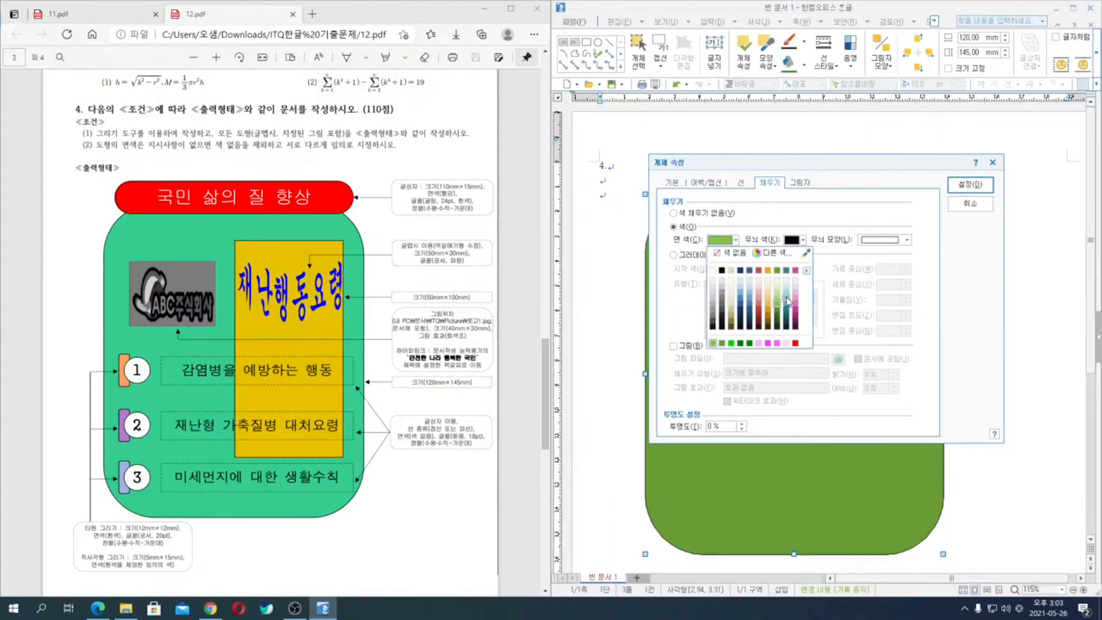
click(786, 299)
click(970, 184)
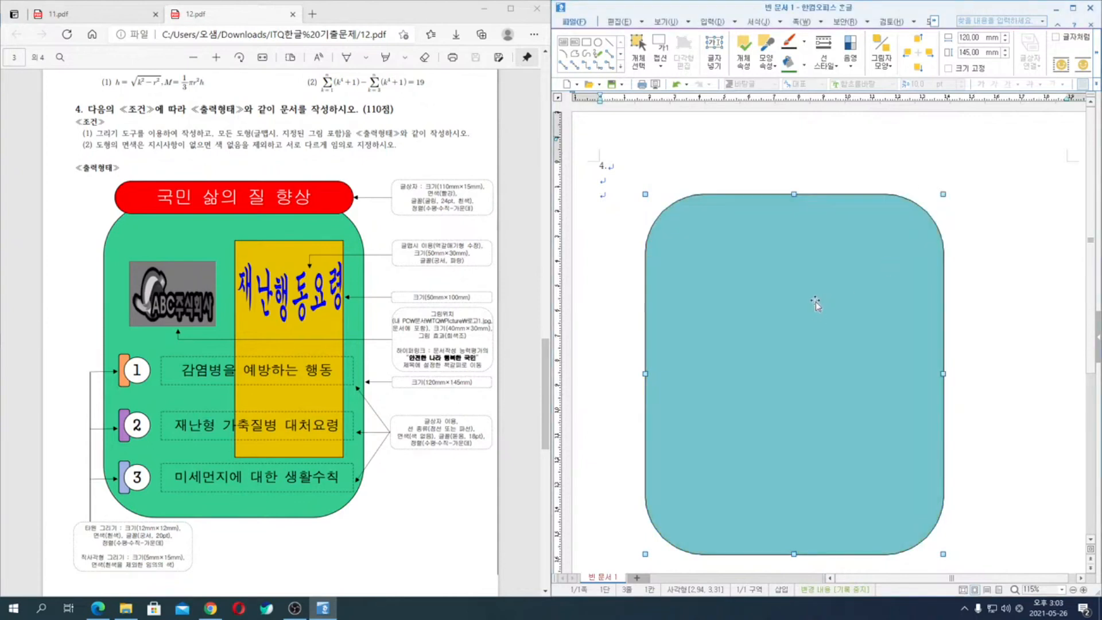
- Fill the rounded rectangle with blue (파랑) 80% 밝게 from the 오피스 colour theme and move it slightly down the page
double_click(778, 340)
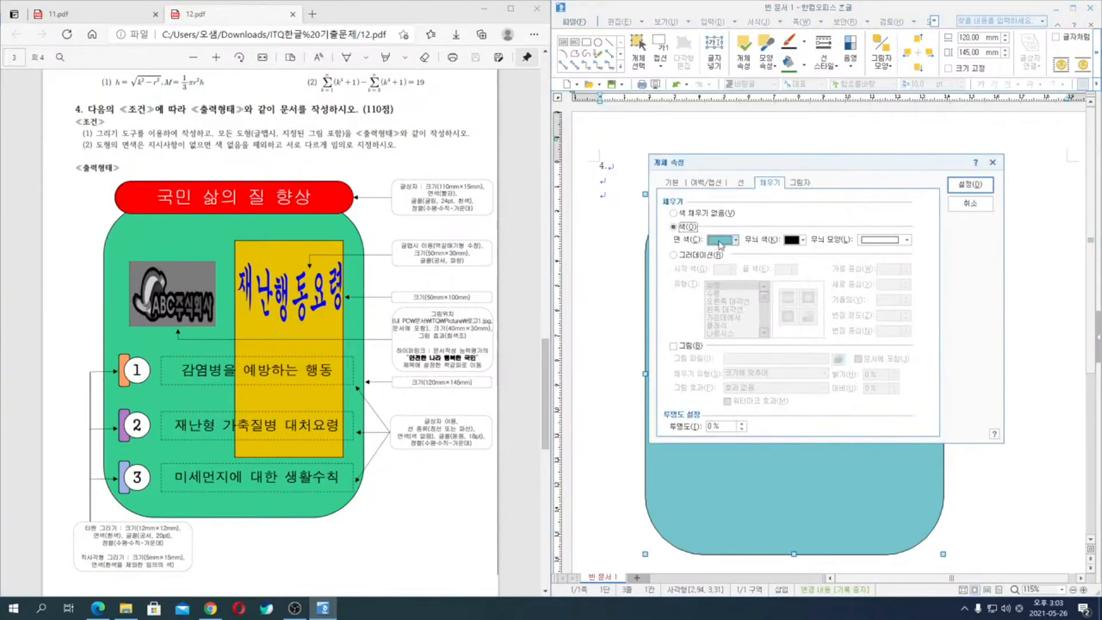
click(721, 241)
click(806, 270)
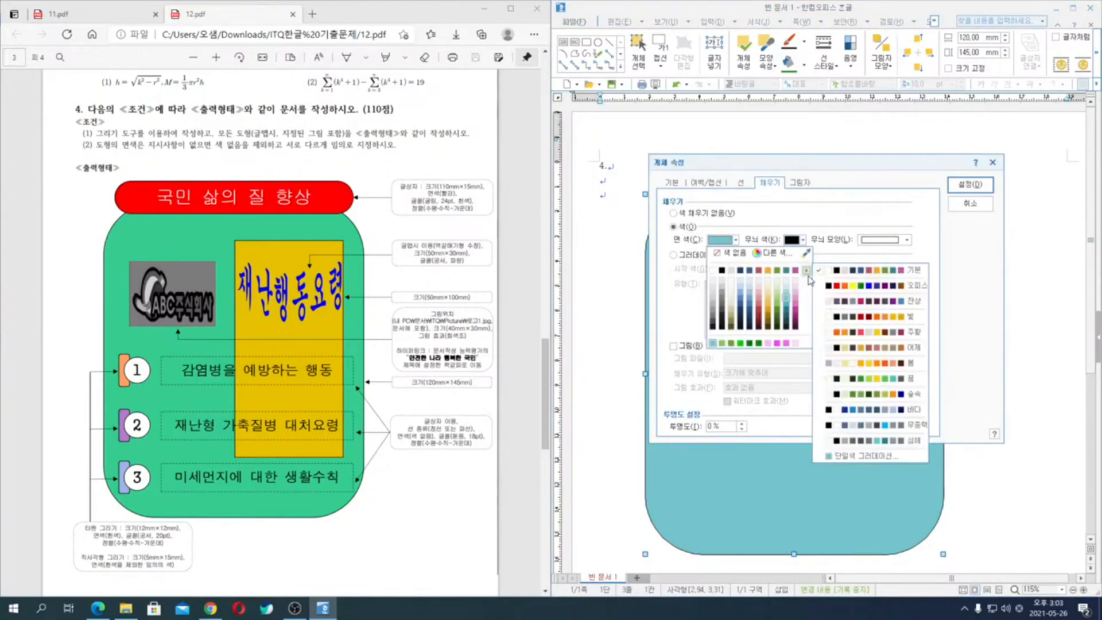
click(858, 286)
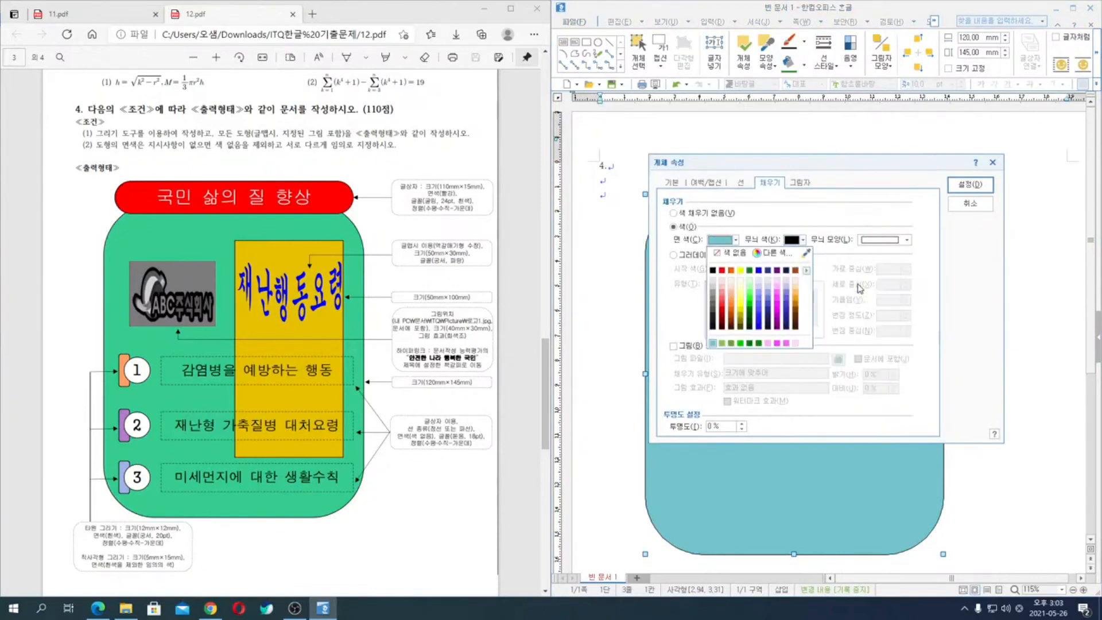
click(758, 287)
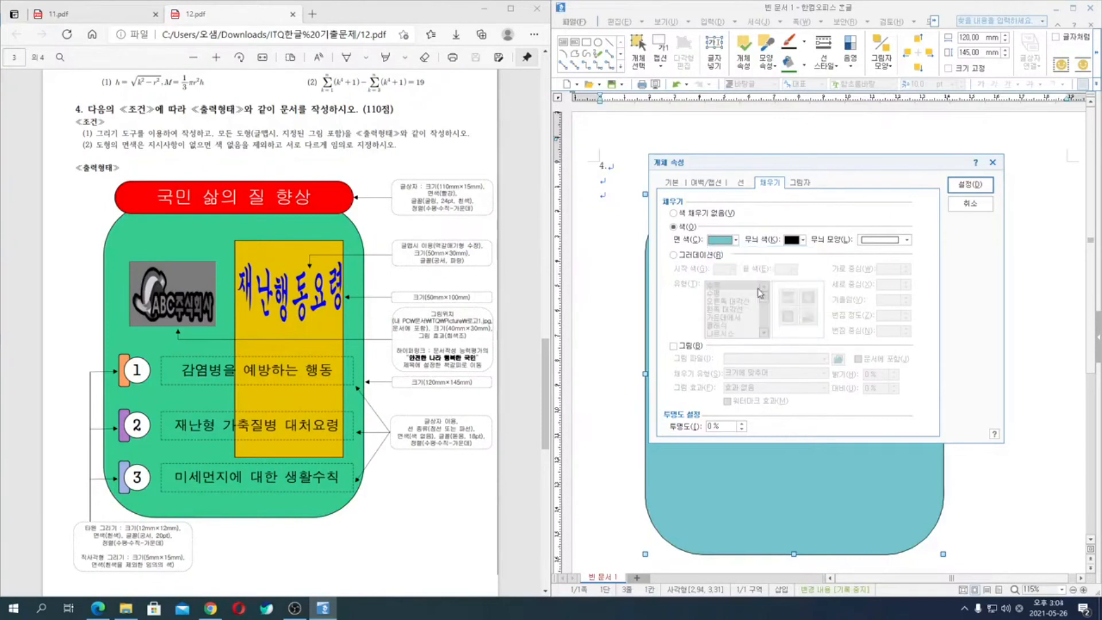
click(970, 184)
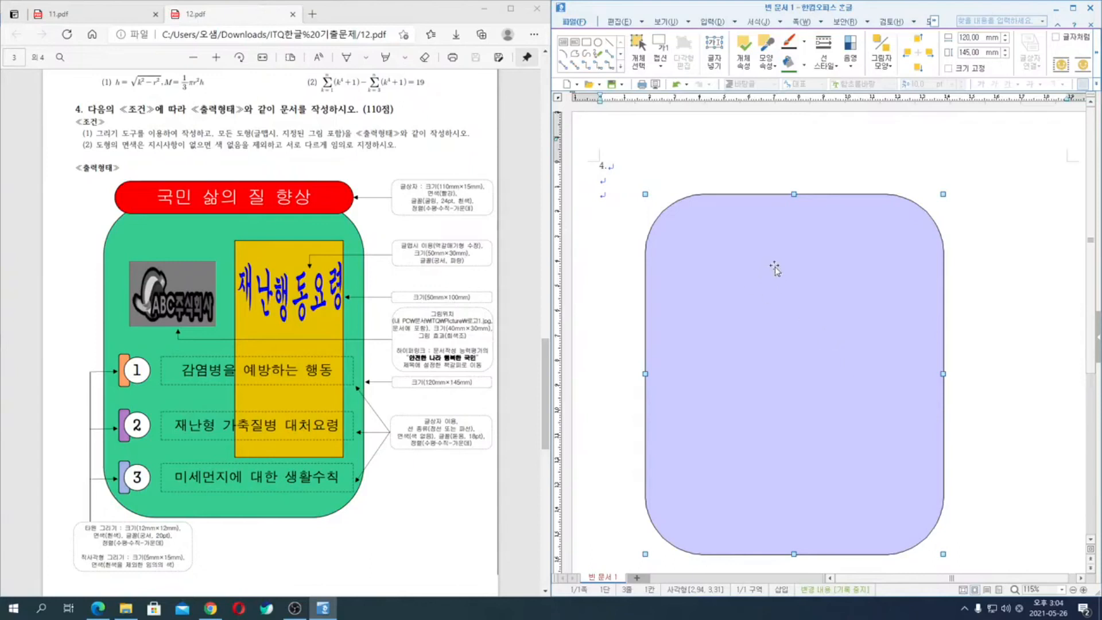
drag(840, 256, 844, 280)
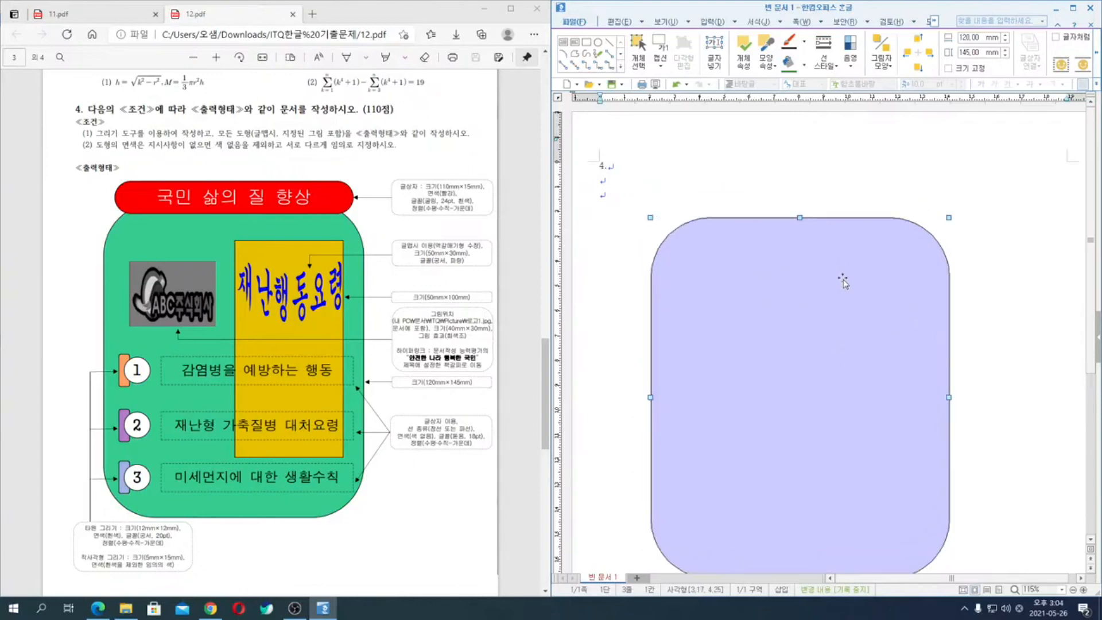
click(792, 159)
- Draw a text box about 73 × 17 mm over the rounded rectangle's top edge and enter 국민 삶의 질 향상
click(654, 45)
drag(706, 203, 887, 248)
text(국민 삶의 질 향상)
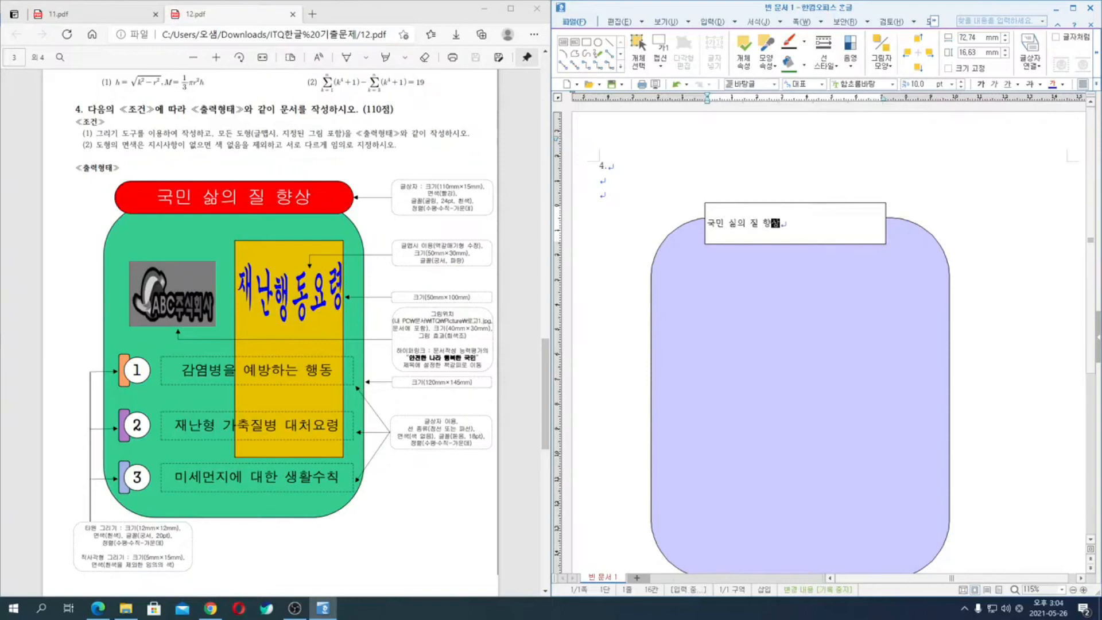
- Fill the title text box with red and give it semicircular corners (반원)
double_click(814, 203)
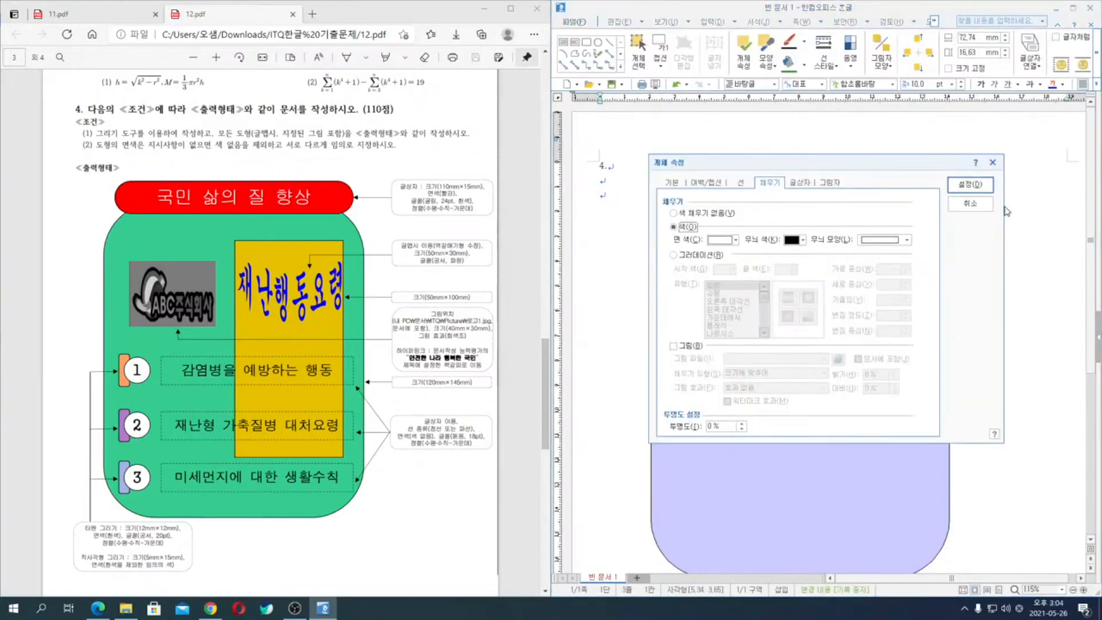
click(970, 203)
double_click(821, 211)
click(735, 240)
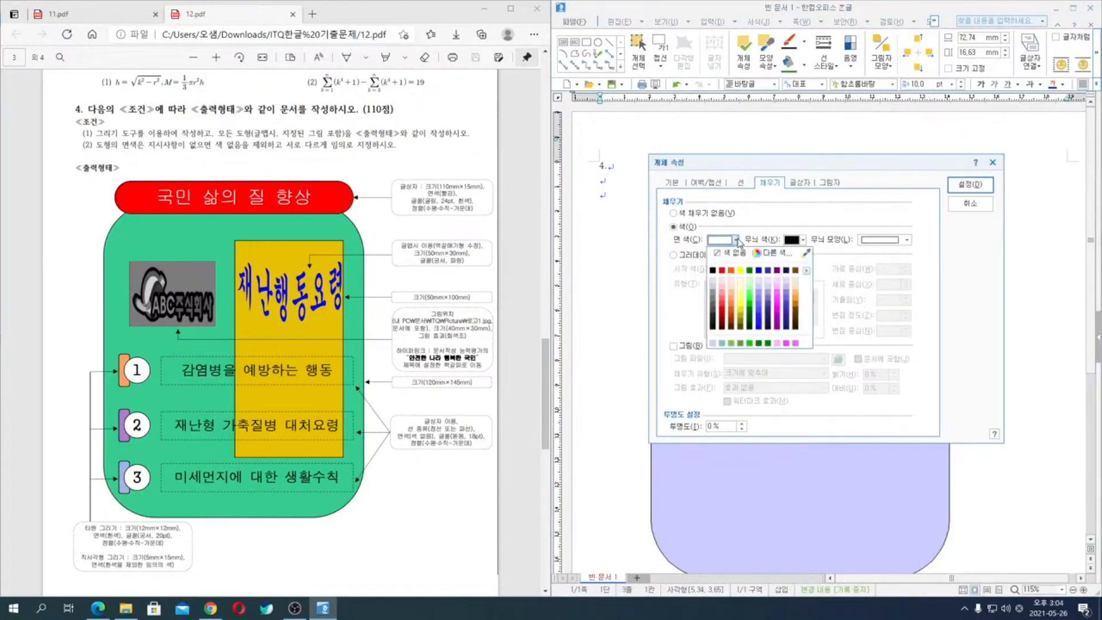
click(725, 271)
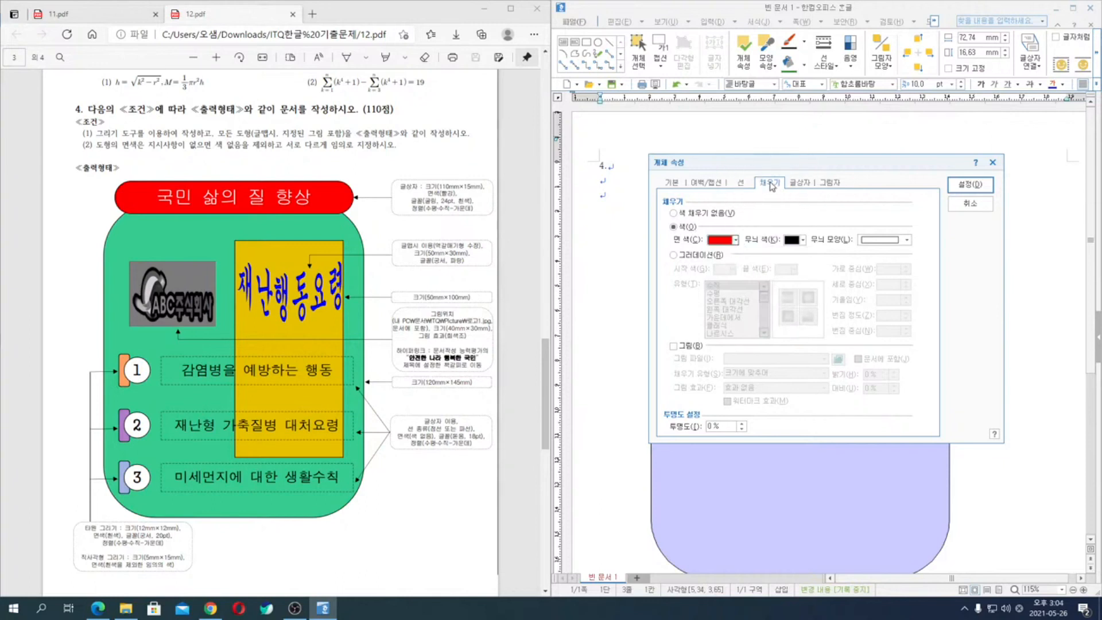
click(741, 184)
click(772, 328)
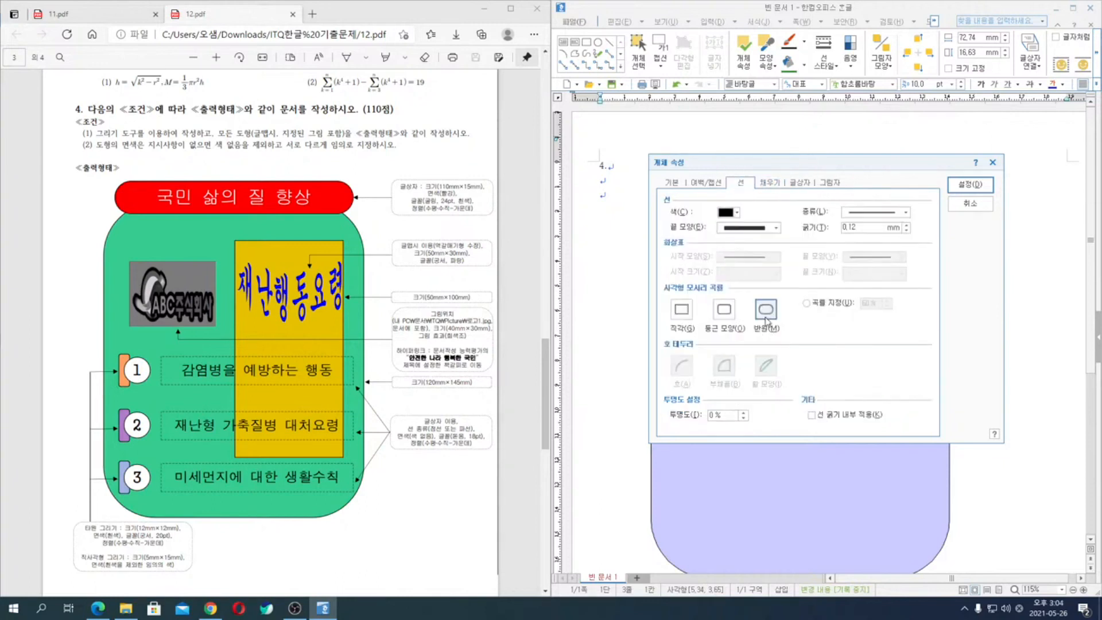
- Set the title text box's width to 110 mm and height to 15 mm and apply its object properties
click(674, 186)
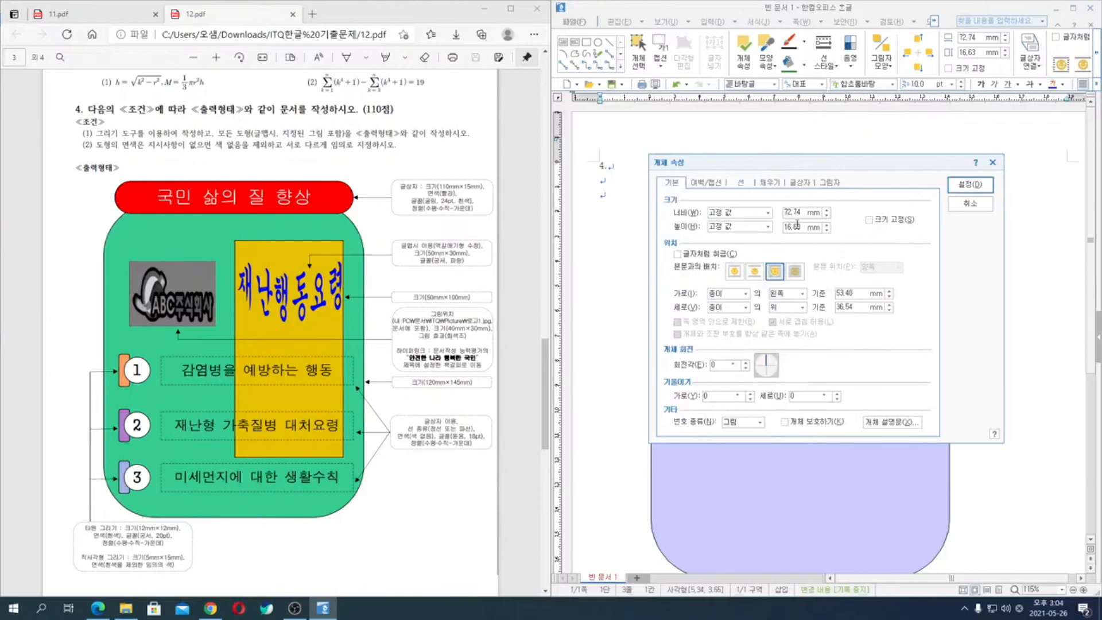
text(11)
key(Tab)
key(Tab)
text(1)
click(976, 186)
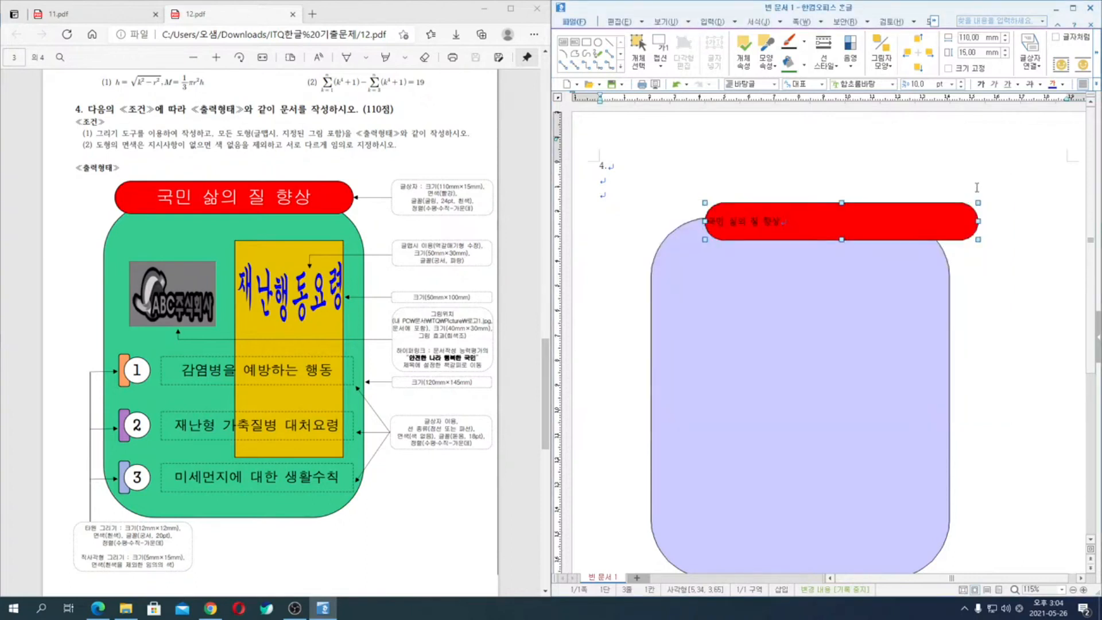
- Centre-align the title text and format it in 굴림, 24 pt, white
key(alt+t)
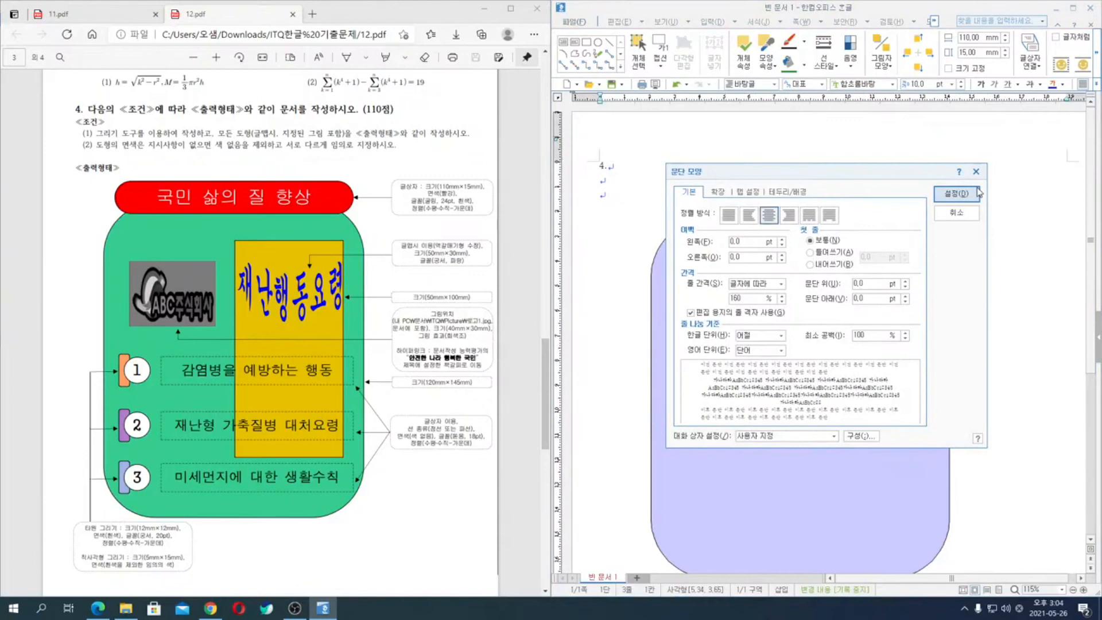
click(977, 192)
key(alt+l)
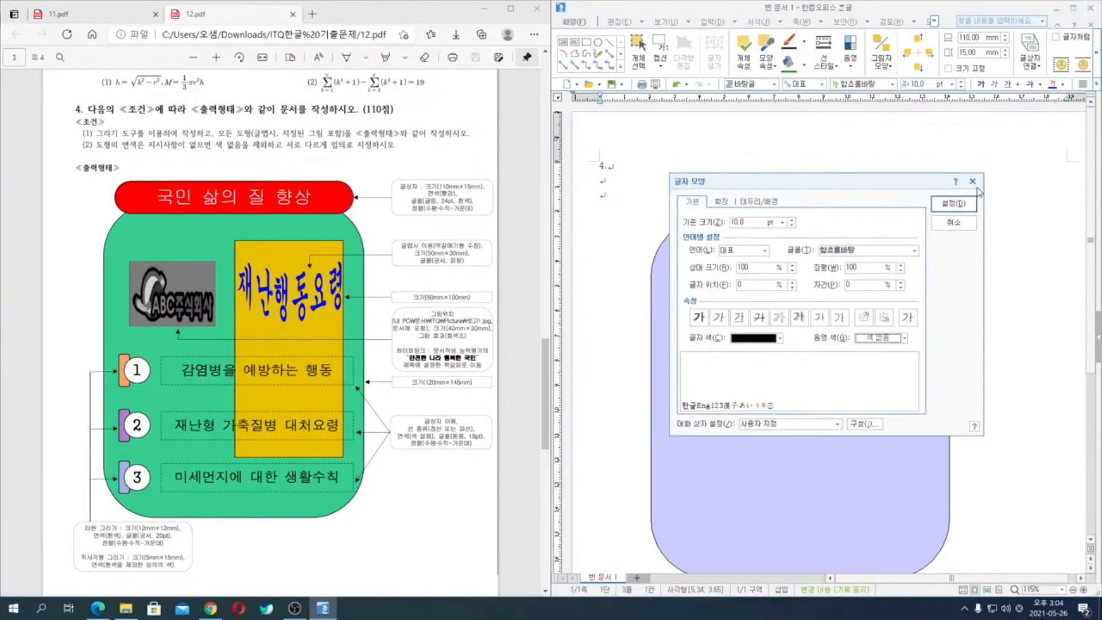
text(굴림)
key(Return)
key(alt+z)
text(24)
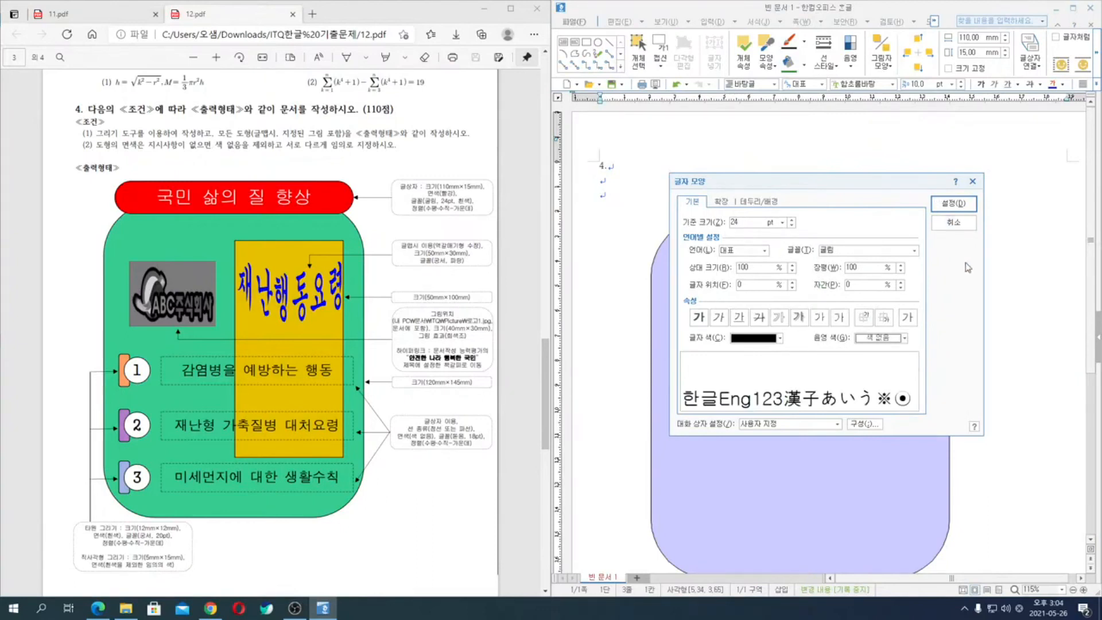
click(780, 338)
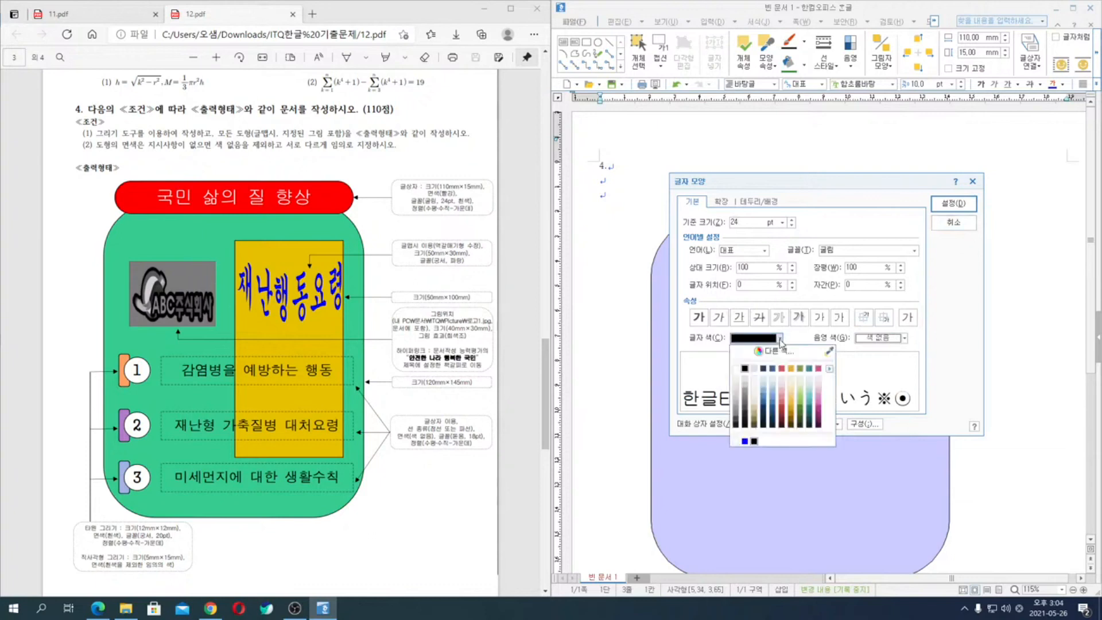
click(736, 368)
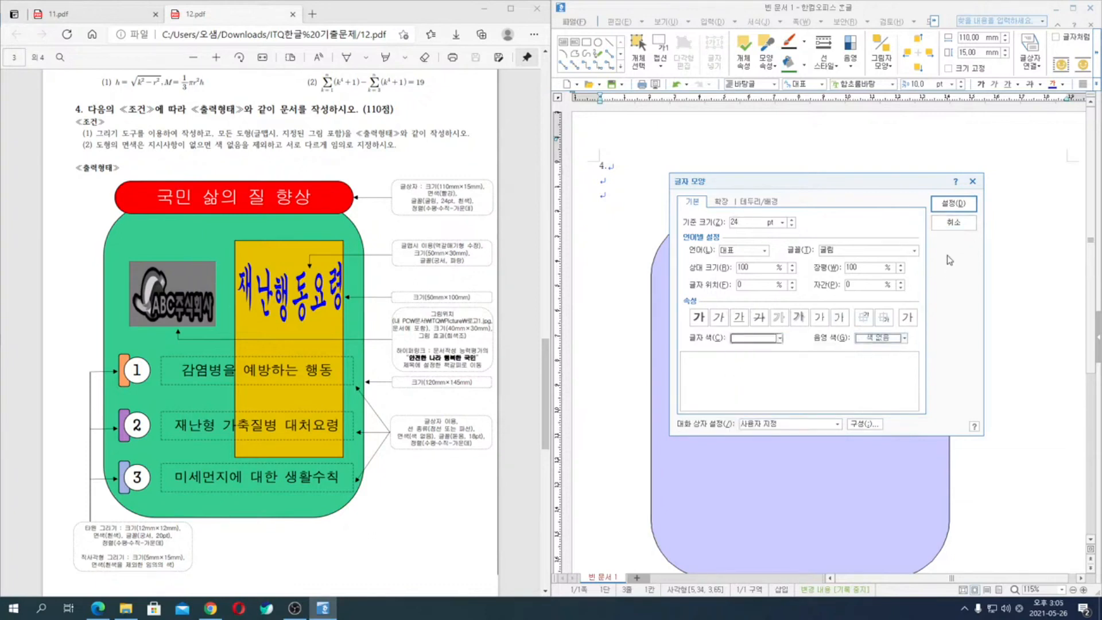
click(953, 203)
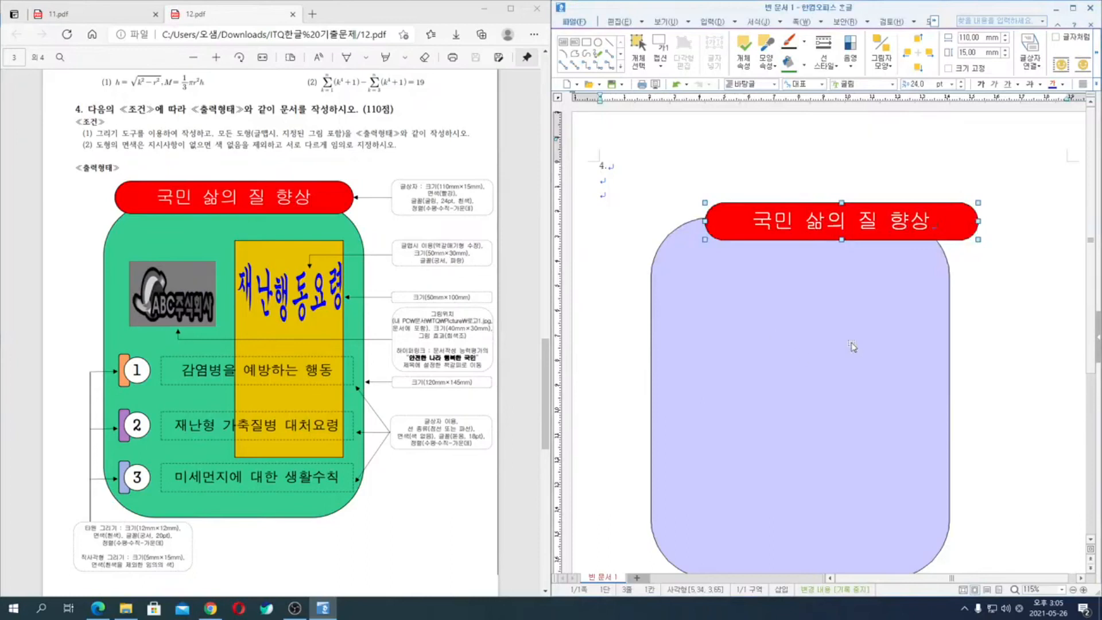
- Move the red title box so it sits horizontally centred over the top edge of the rounded background rectangle
key(Up)
key(Up)
key(Up)
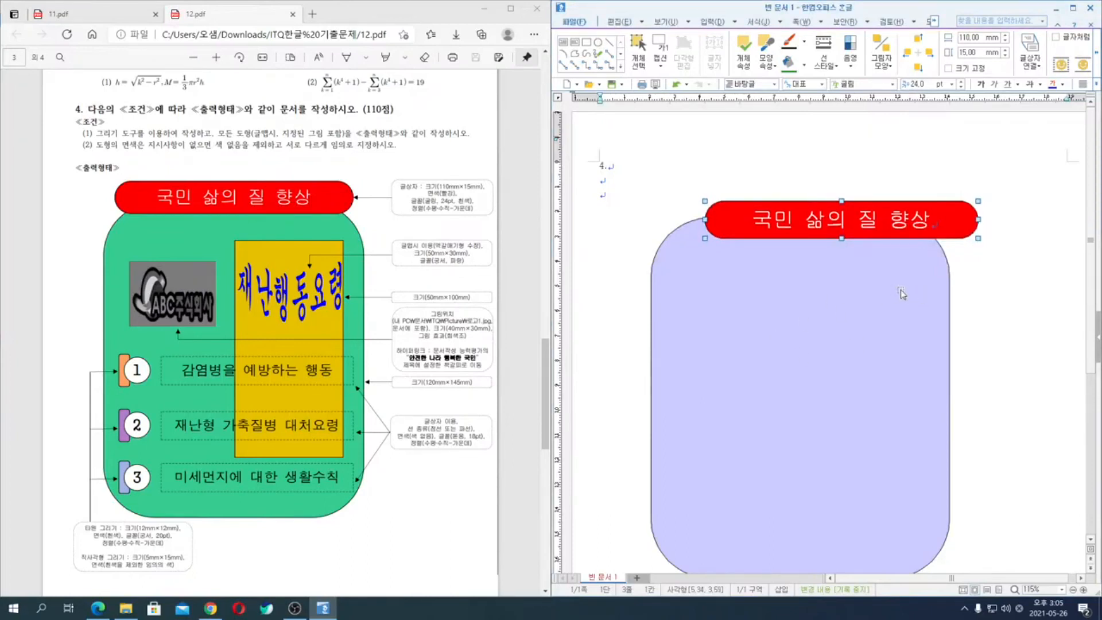
key(Up)
key(Up)
key(Up)
key(Up)
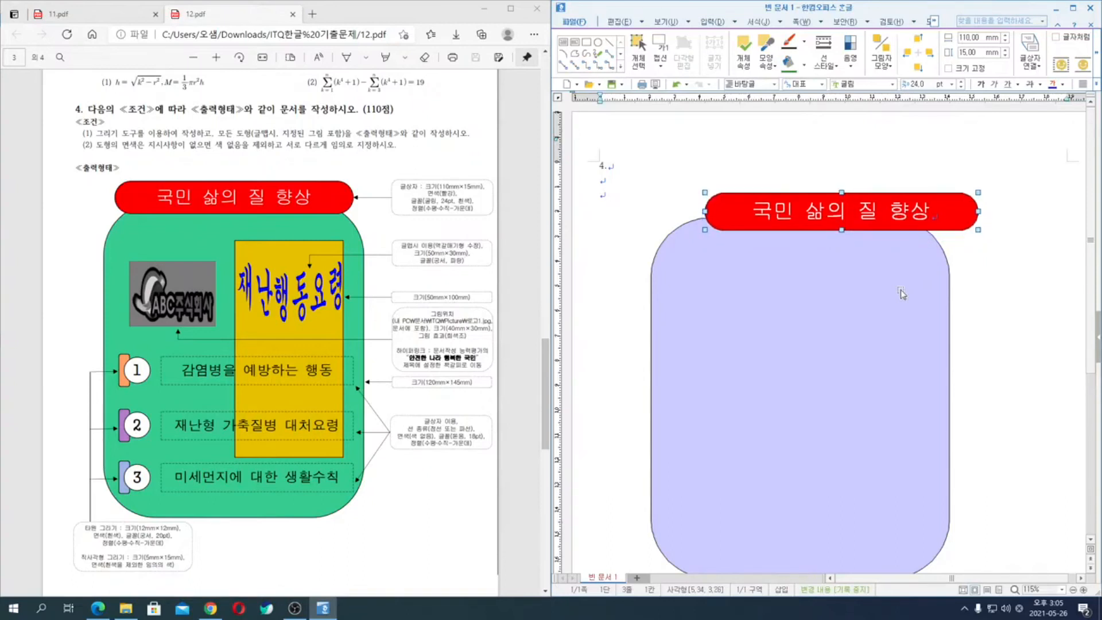
key(Up)
key(Up)
key(Up)
key(Up)
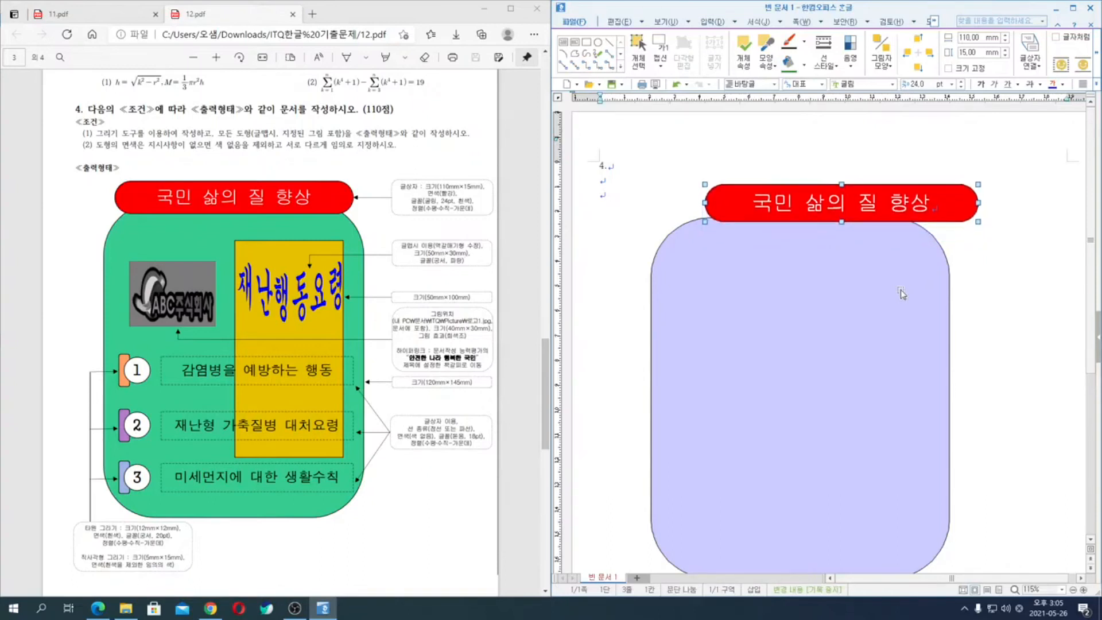
drag(735, 207, 681, 211)
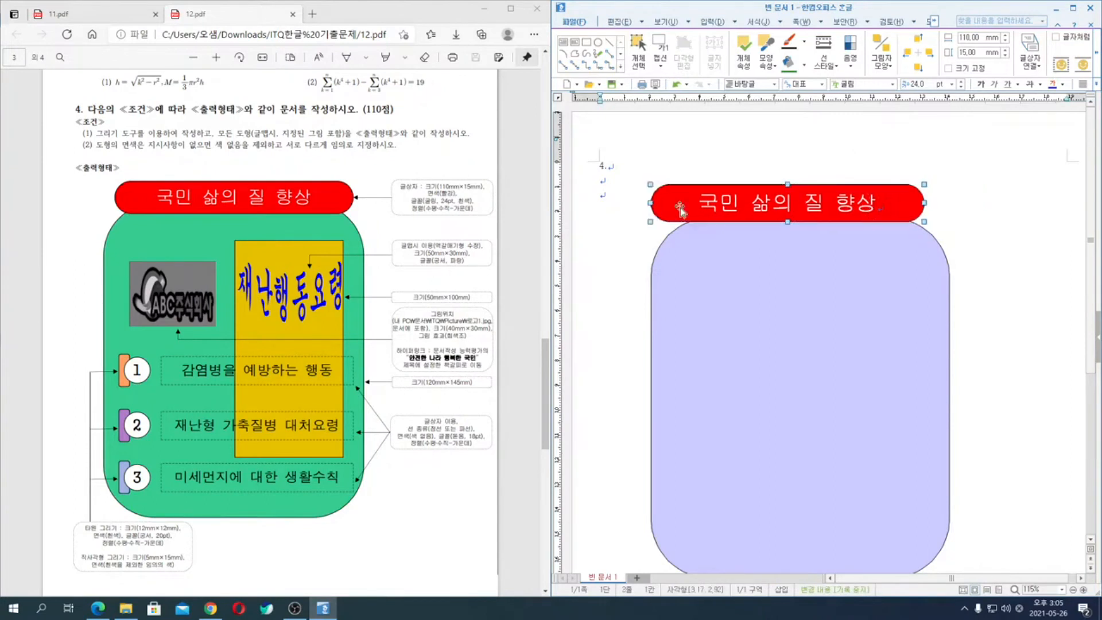
drag(682, 208, 685, 210)
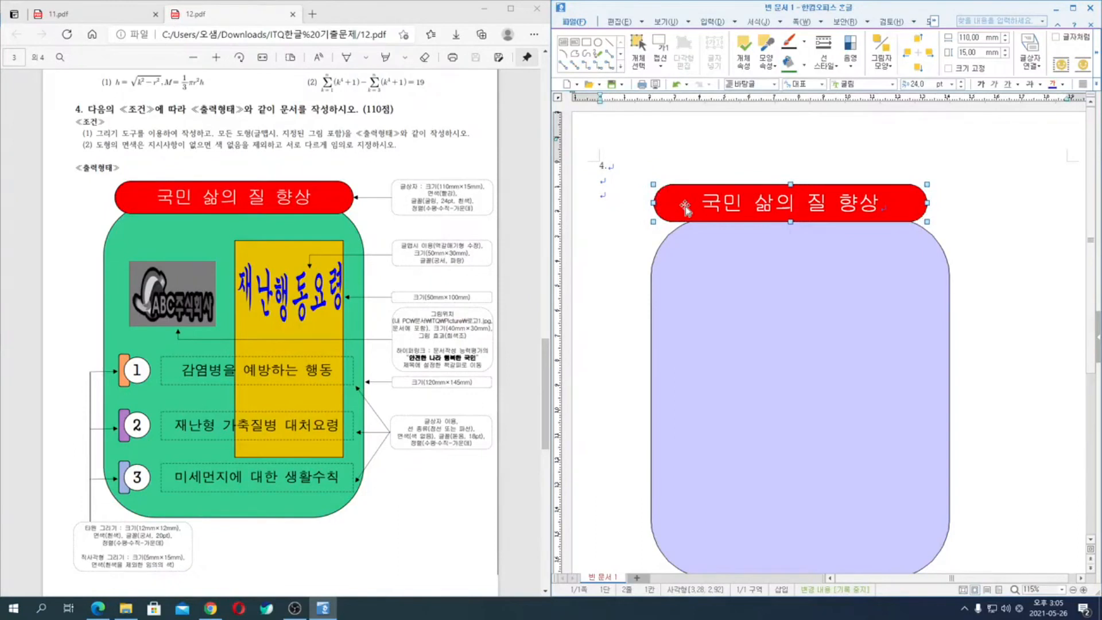
drag(686, 210, 693, 218)
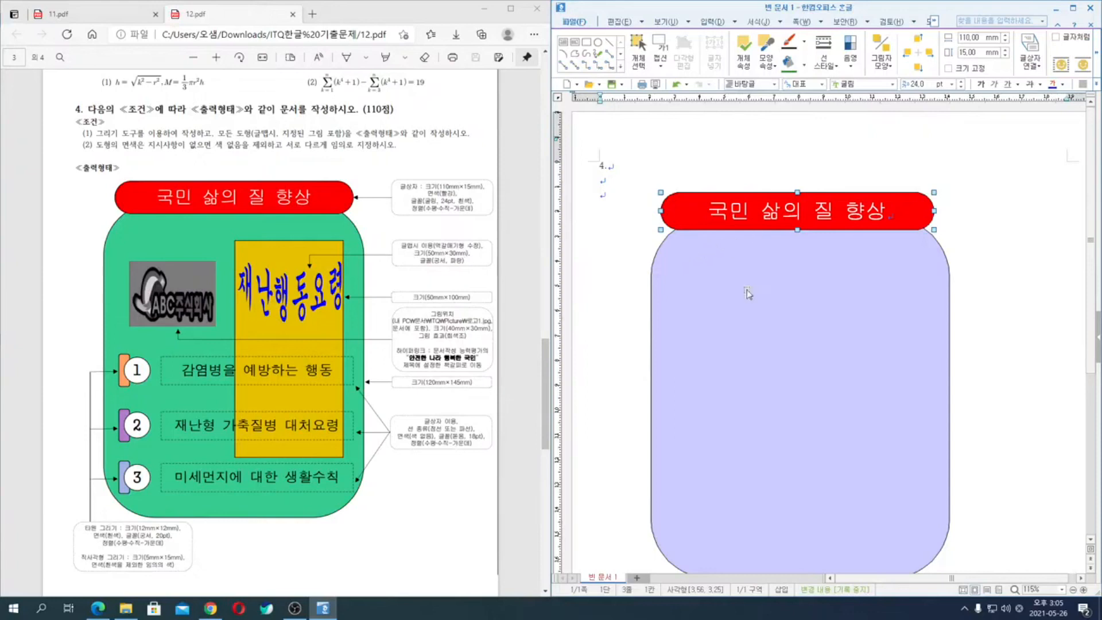
click(994, 292)
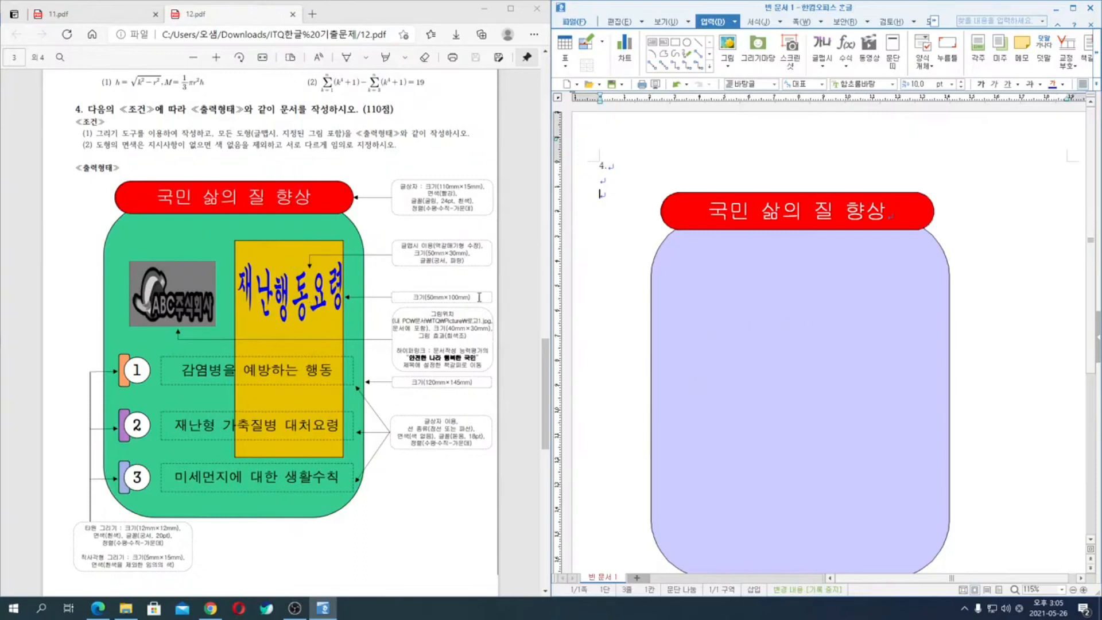
- Select the red title box together with the rounded background rectangle and align them by their horizontal centres (가운데 맞춤)
click(693, 266)
click(685, 209)
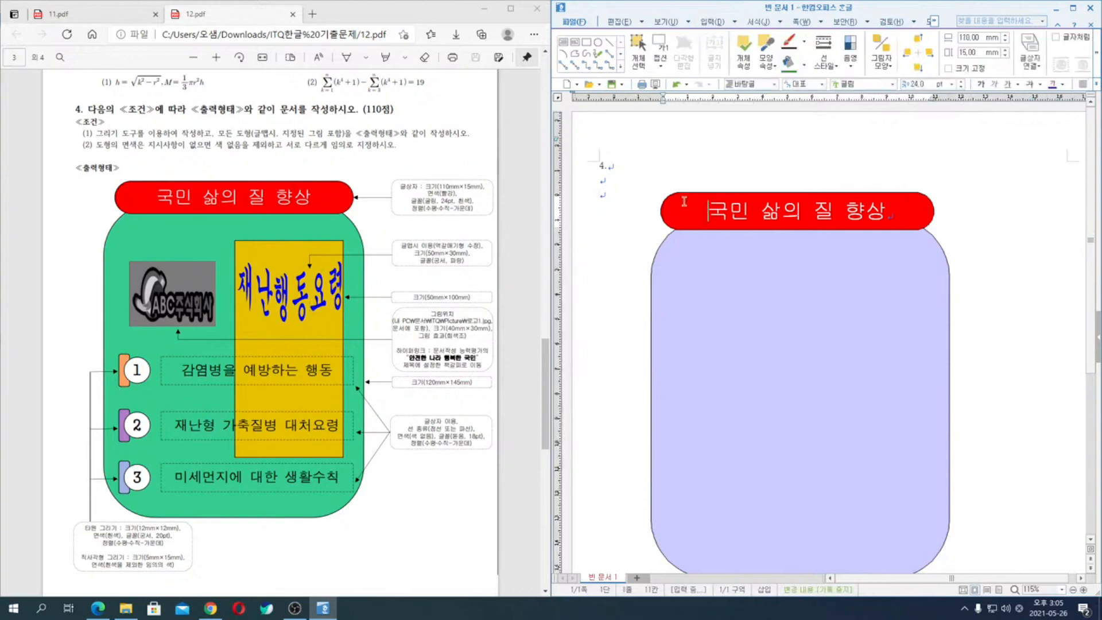
key(Escape)
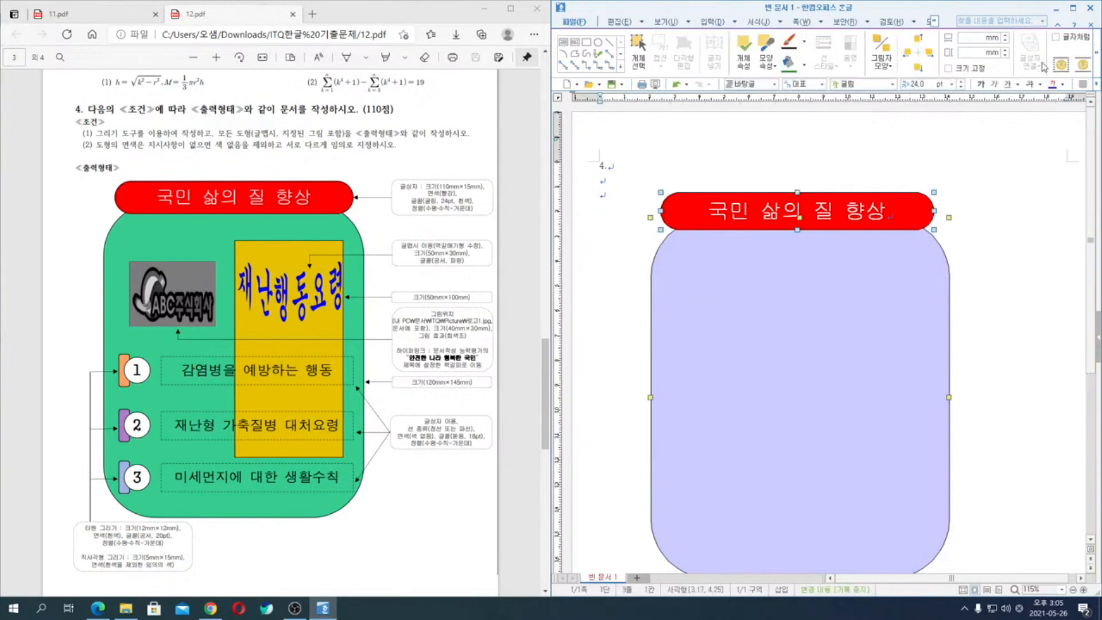
click(1097, 54)
click(1096, 55)
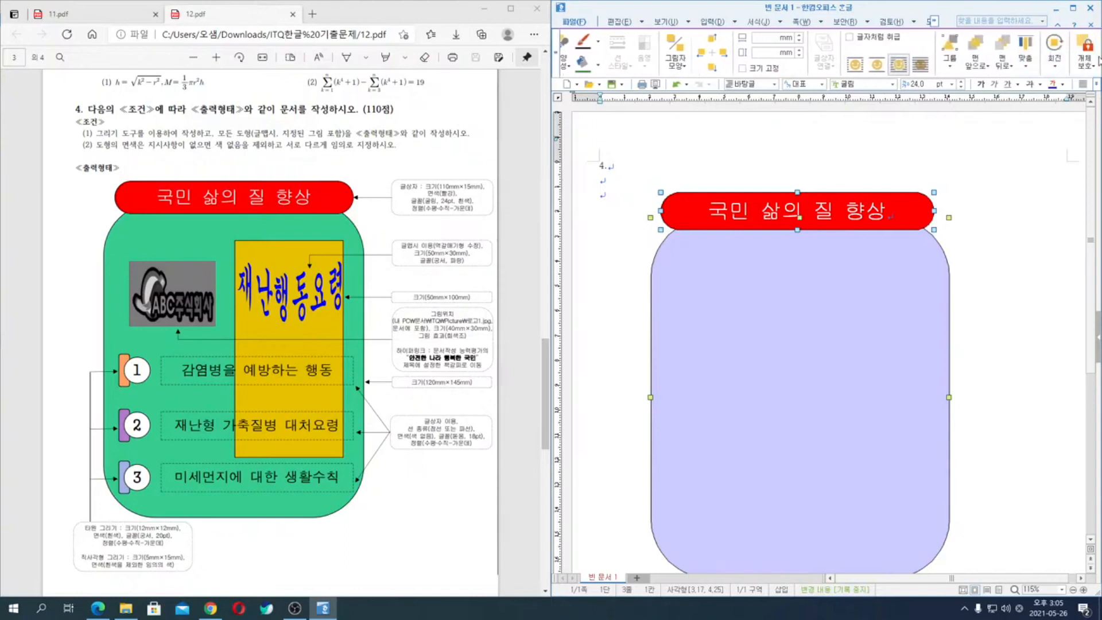
click(1025, 55)
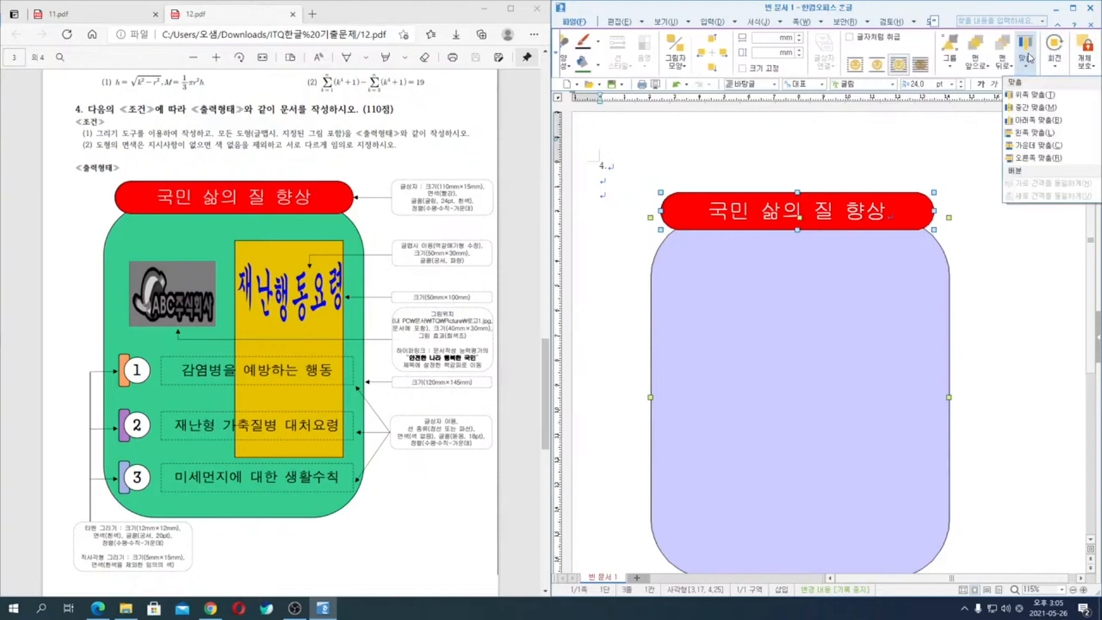
click(1035, 146)
key(Escape)
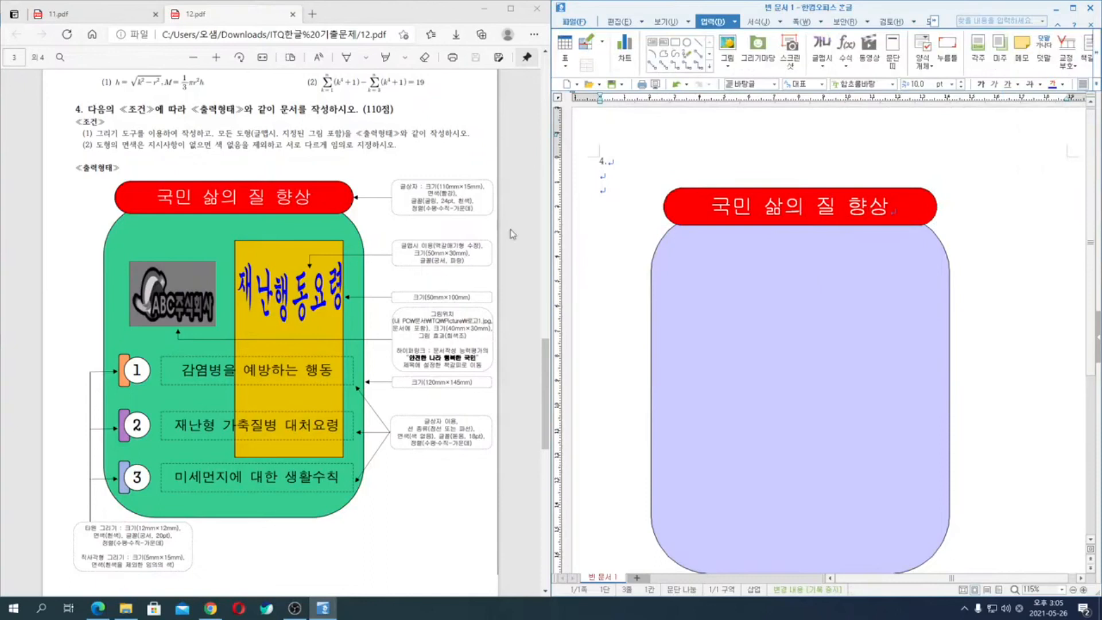
- Draw a rectangle about 35 mm wide and 68 mm high over the right half of the rounded background
key(ctrl)
click(677, 46)
mouse_move(820, 269)
mouse_down()
mouse_move(882, 426)
mouse_move(898, 435)
mouse_up()
- Set the new rectangle's width to 500 mm and height to 100 mm, and fill it with 탁한 황갈 60% 밝게
double_click(869, 339)
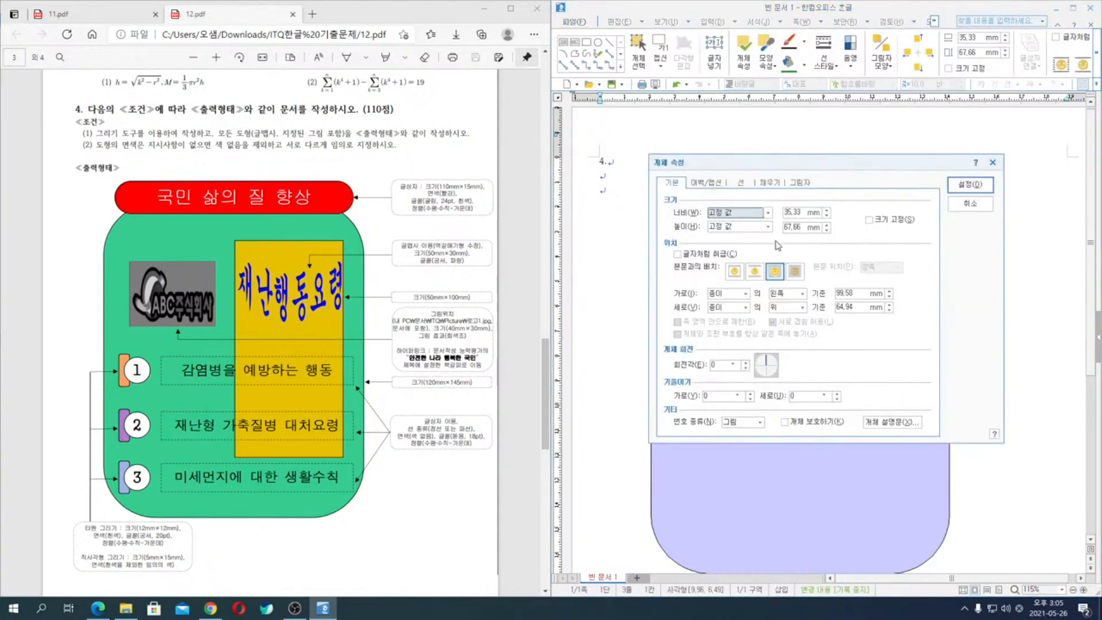
click(790, 210)
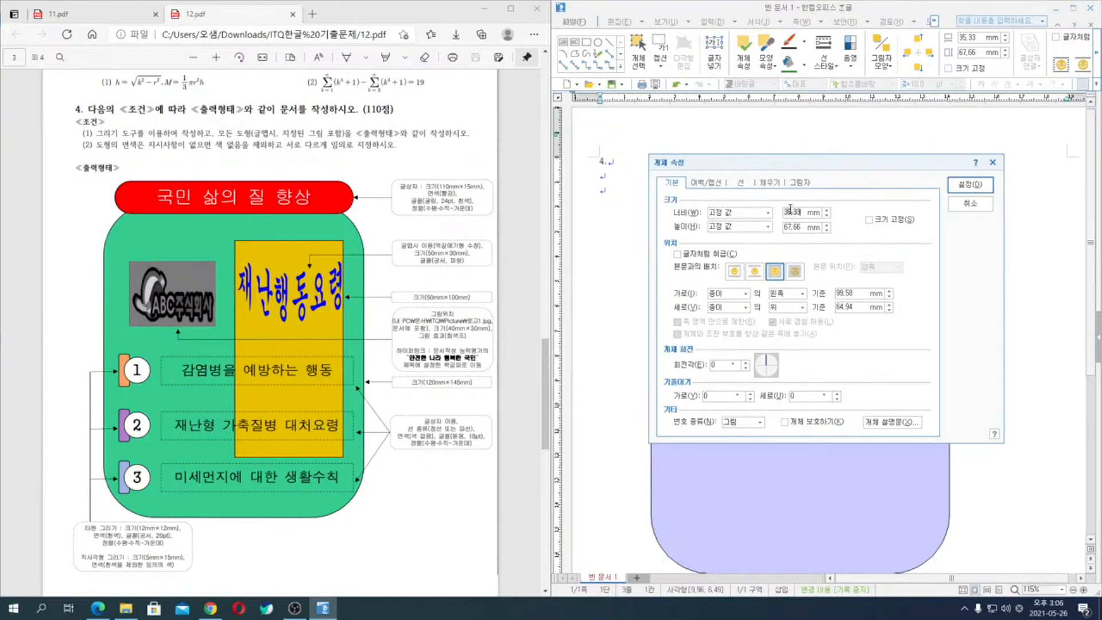
text(500)
key(Tab)
key(Tab)
text(1)
click(776, 186)
click(735, 240)
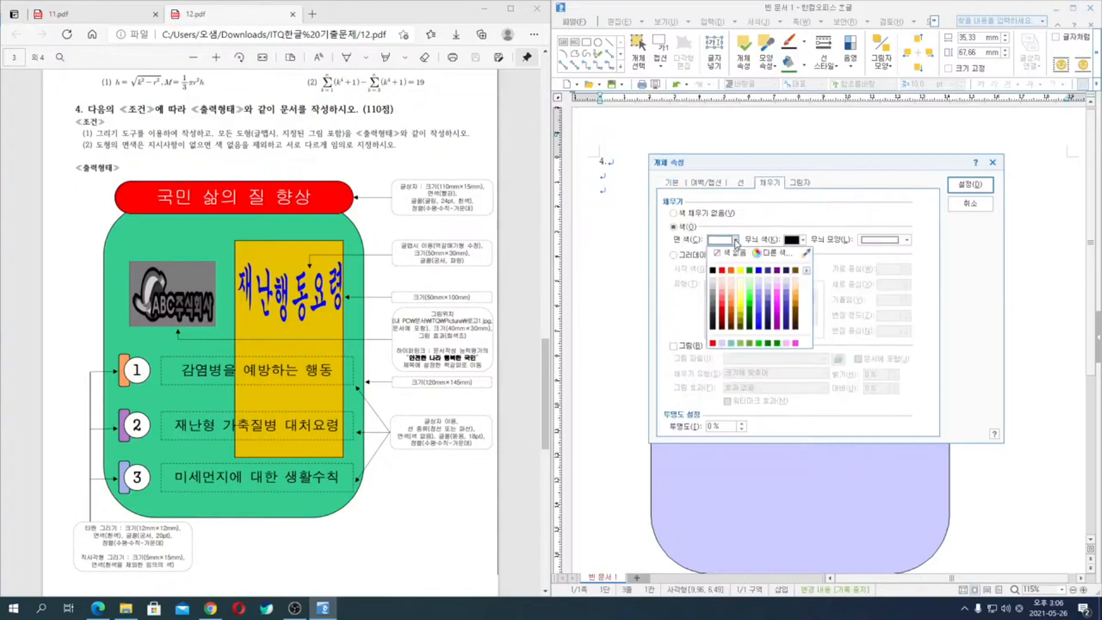
click(797, 294)
click(970, 184)
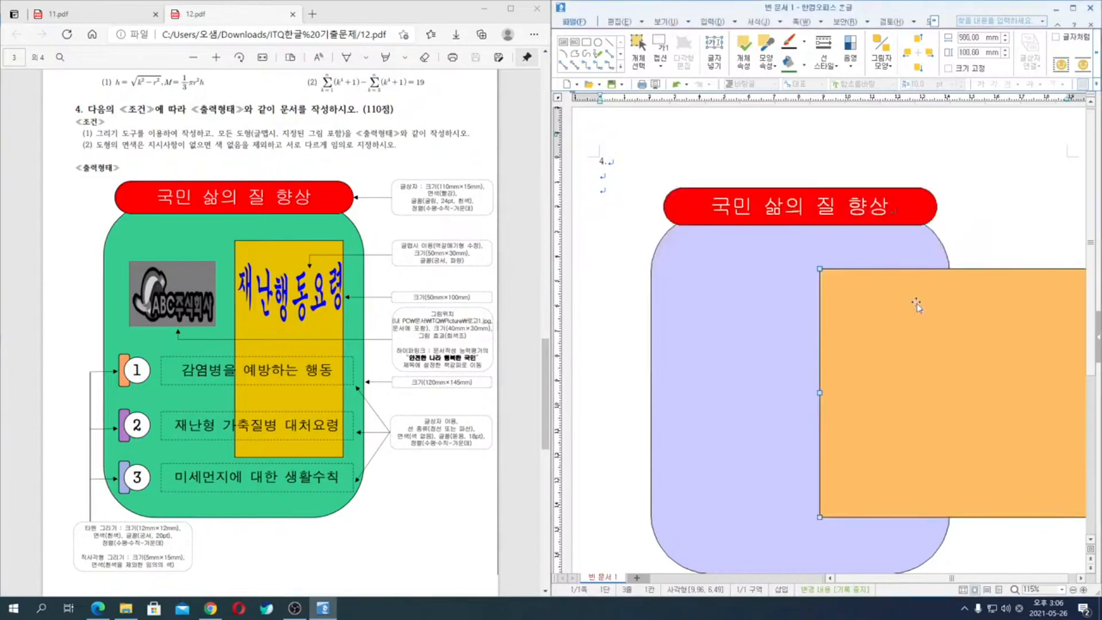
- Set the orange rectangle's width to 50 mm
double_click(899, 319)
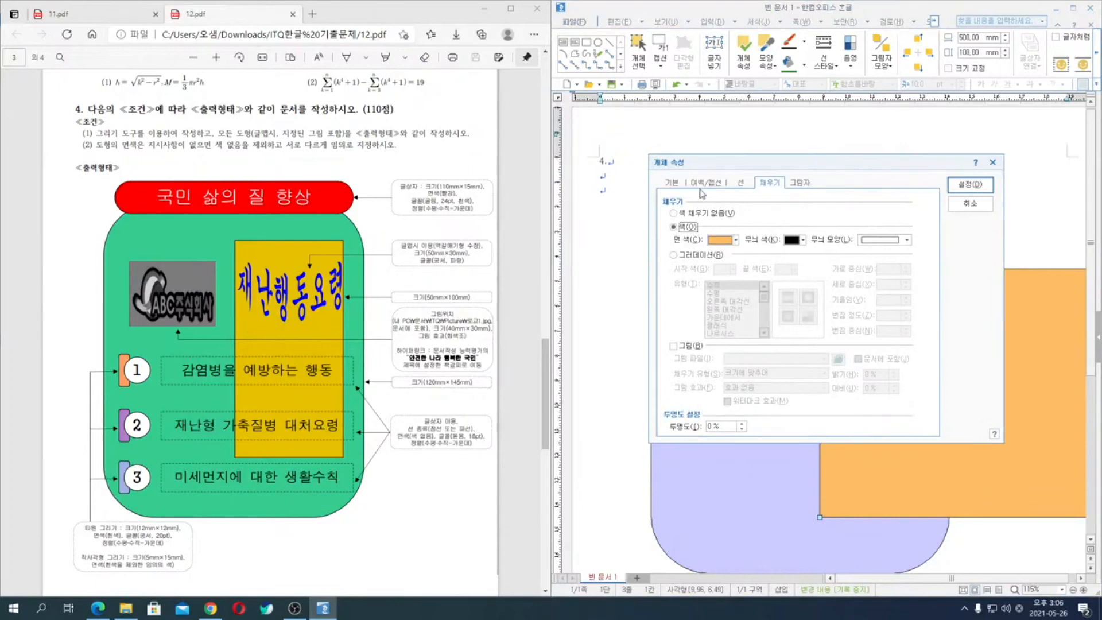
click(668, 184)
click(791, 212)
key(BackSpace)
key(Return)
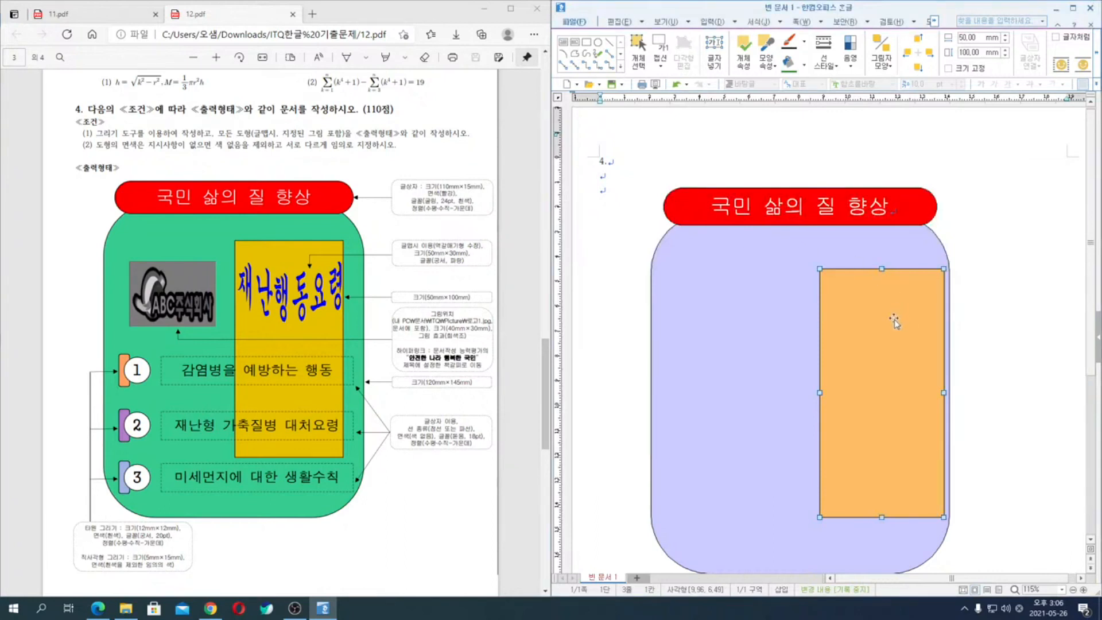
- Move the orange rectangle slightly up and left so it sits inside the right part of the rounded background
drag(894, 322, 879, 305)
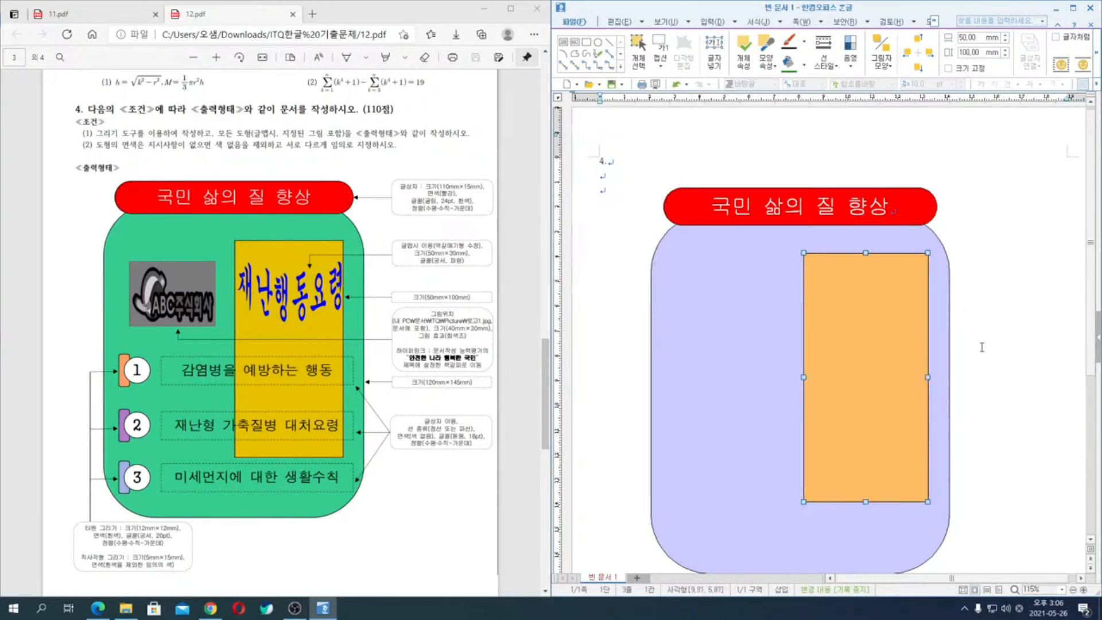
scroll(982, 347, down, 1)
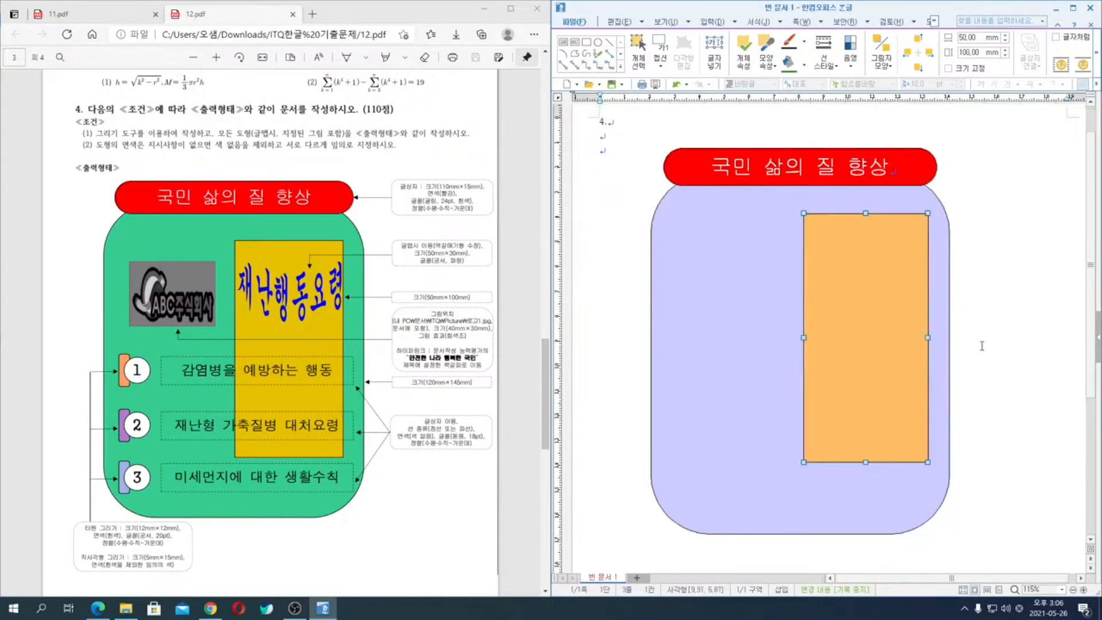
click(1063, 345)
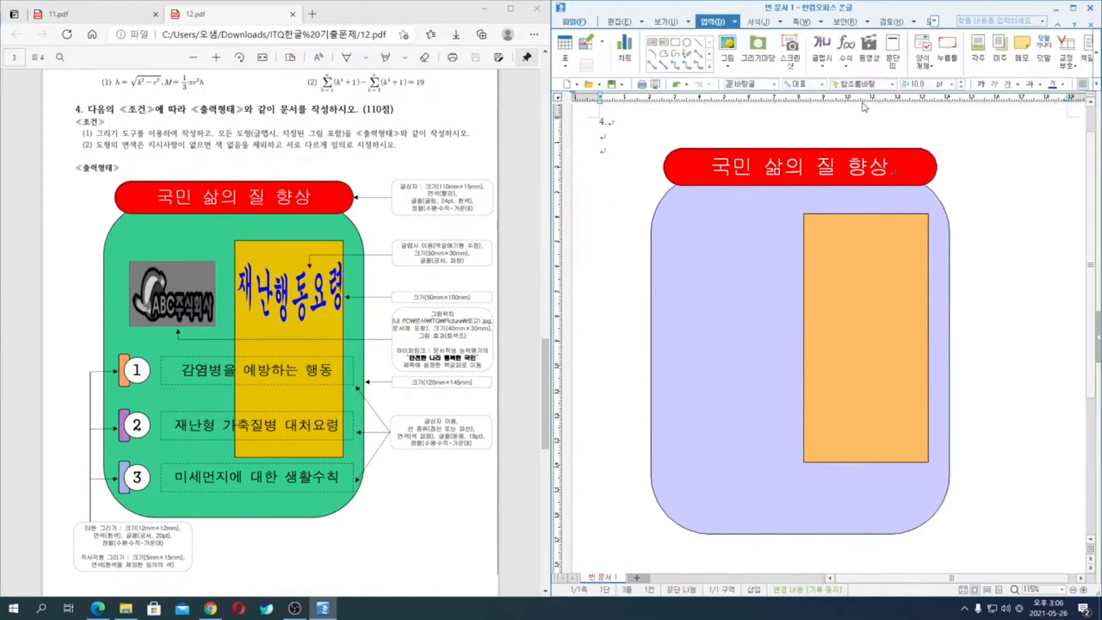
- Insert 글맵시 text reading 재난행동요령 in the 궁서 font with the 역갈매기형 수장 shape
click(815, 47)
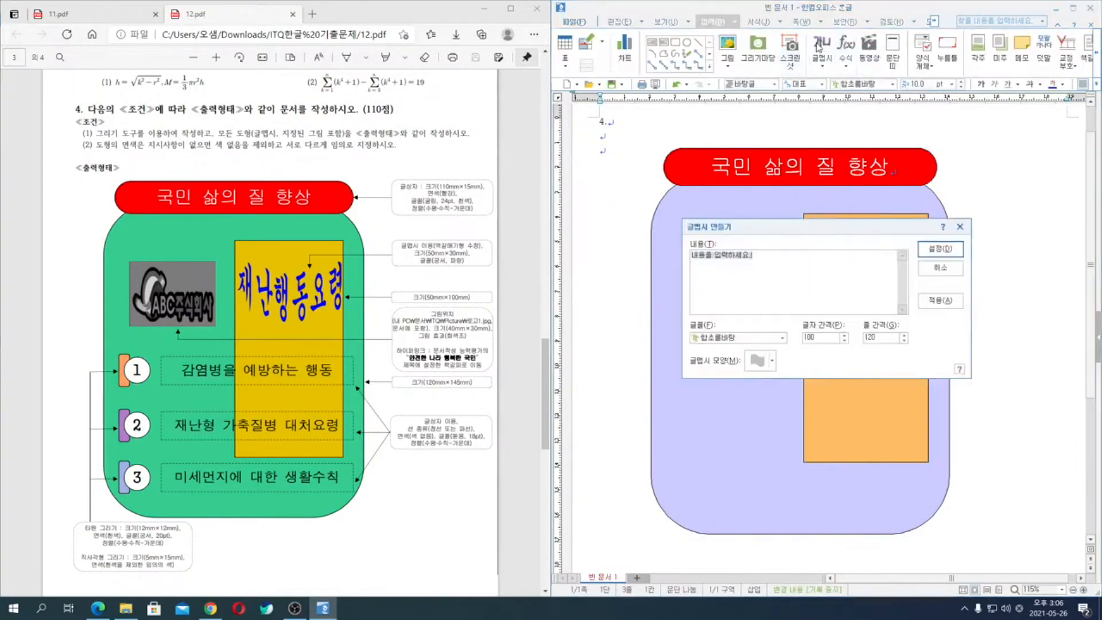
text(재난)
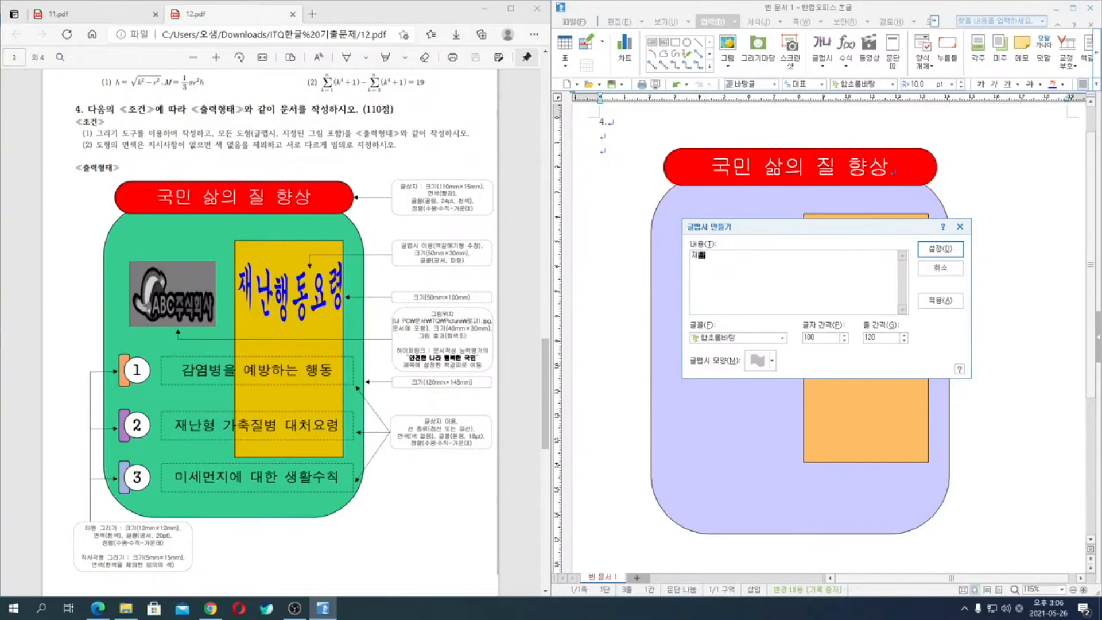
text(행동요령)
key(alt)
key(alt+f)
text(궁서)
key(Return)
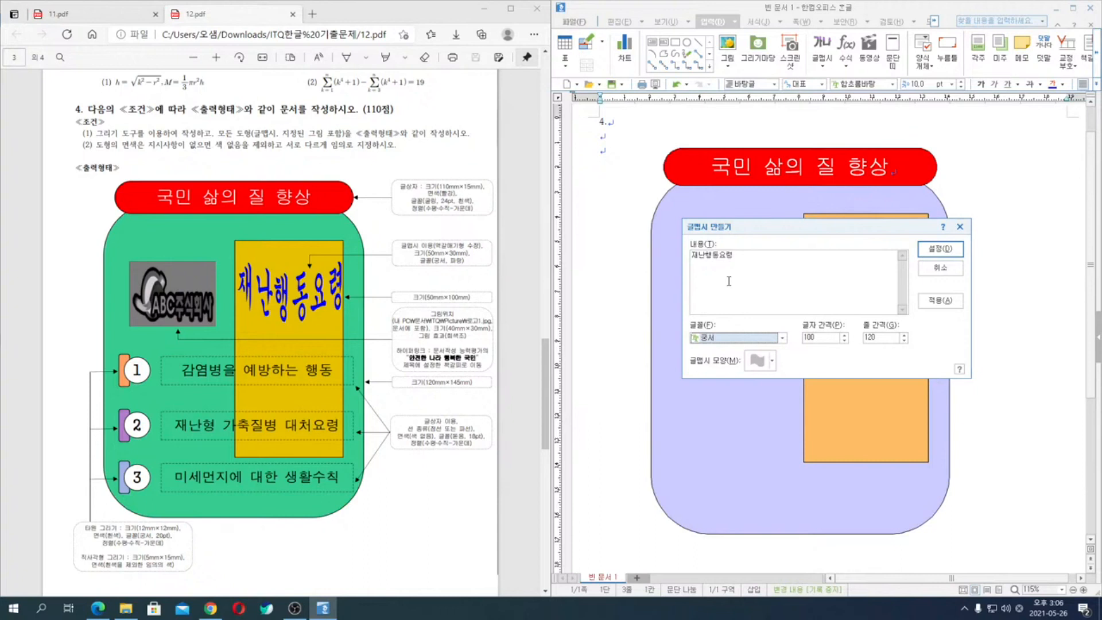
click(765, 367)
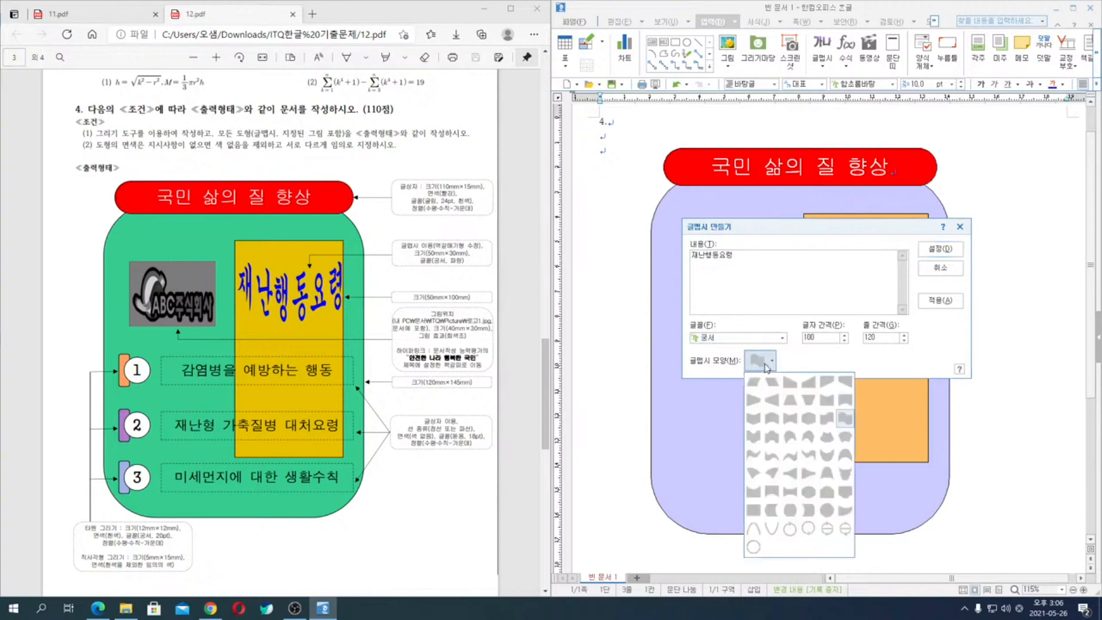
click(754, 418)
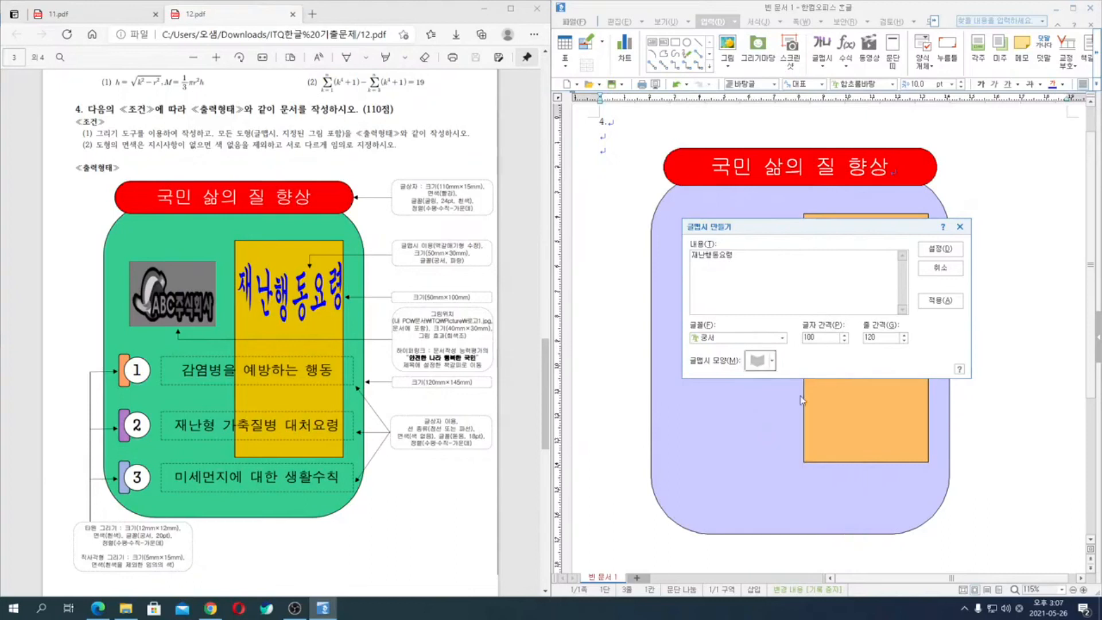
click(952, 253)
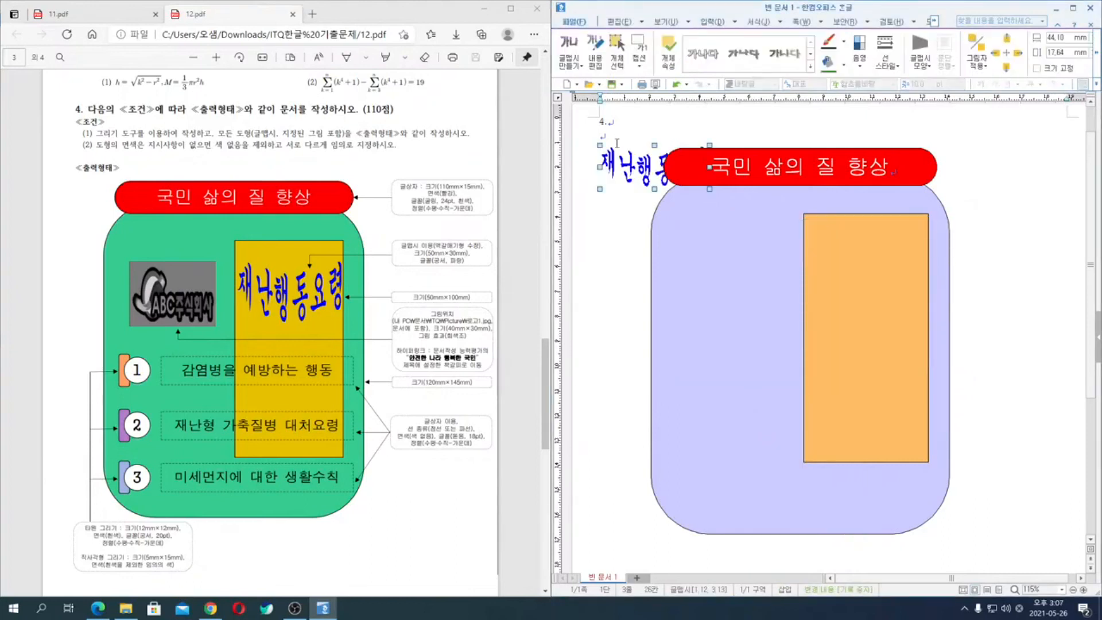
- Put the 글맵시 in front of the text at 50 mm by 30 mm and move it onto the orange rectangle's upper part
double_click(616, 173)
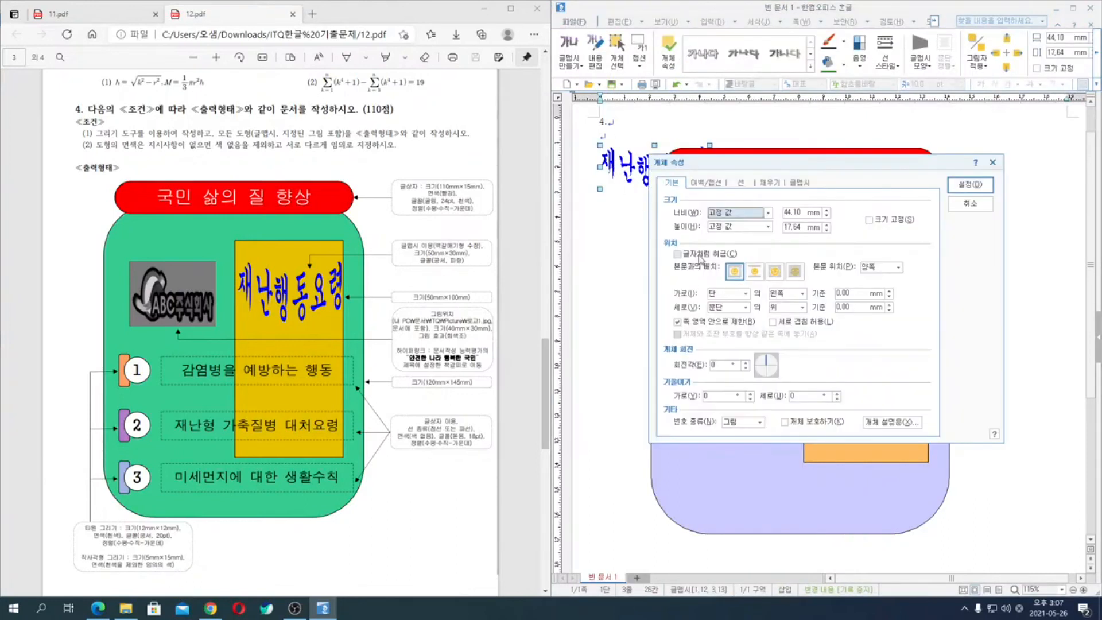
click(776, 271)
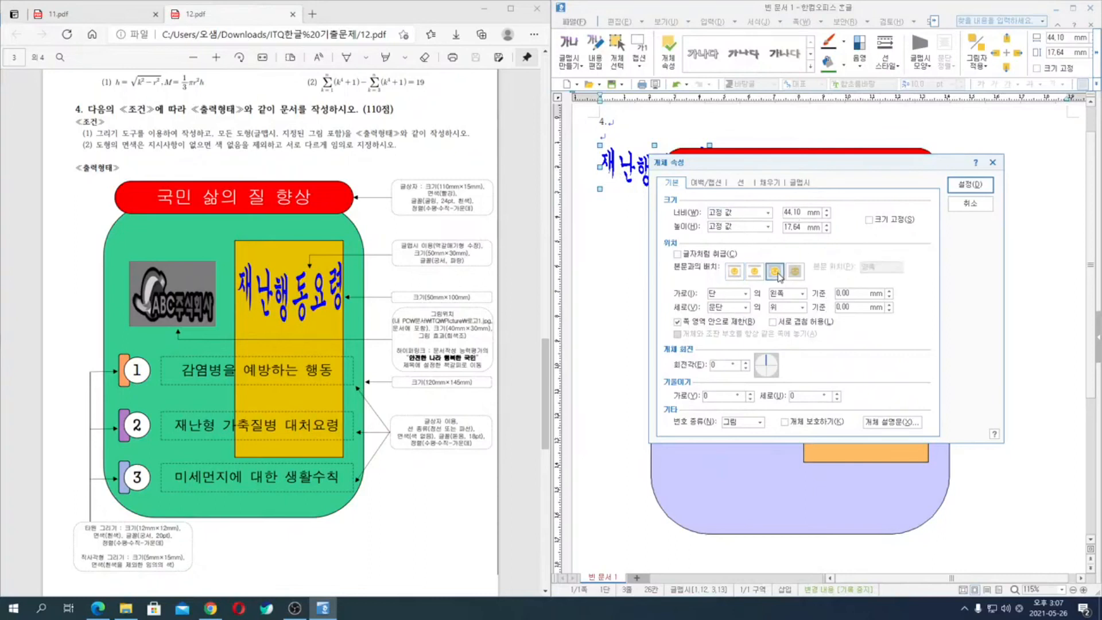
double_click(807, 212)
text(50)
key(Tab)
key(Tab)
text(30)
key(Return)
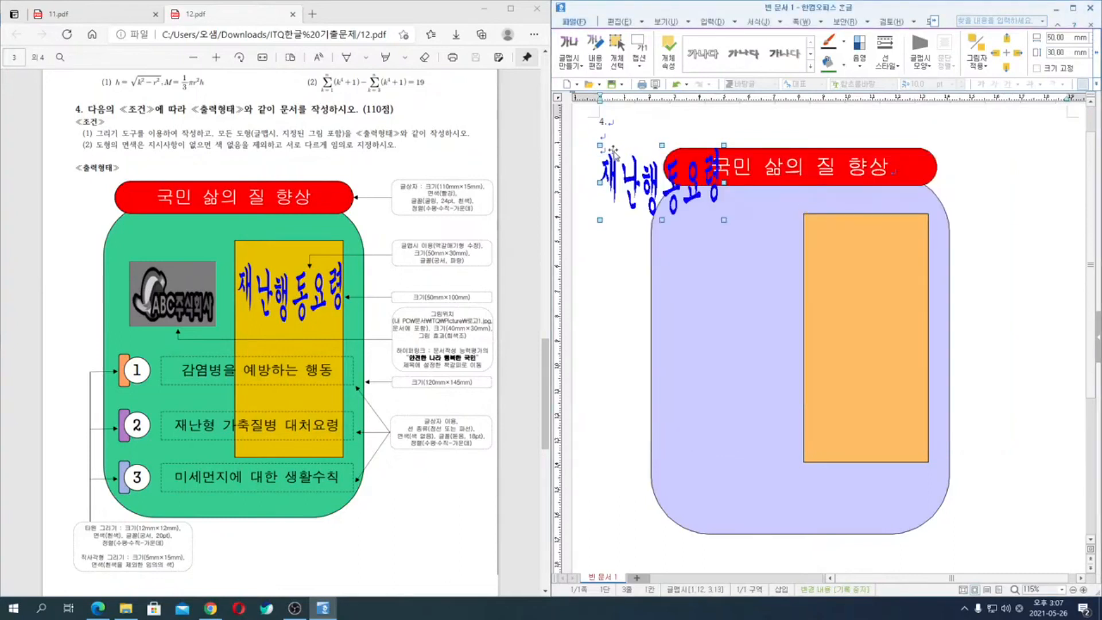
mouse_move(833, 259)
mouse_down()
mouse_move(854, 296)
mouse_move(831, 270)
mouse_up()
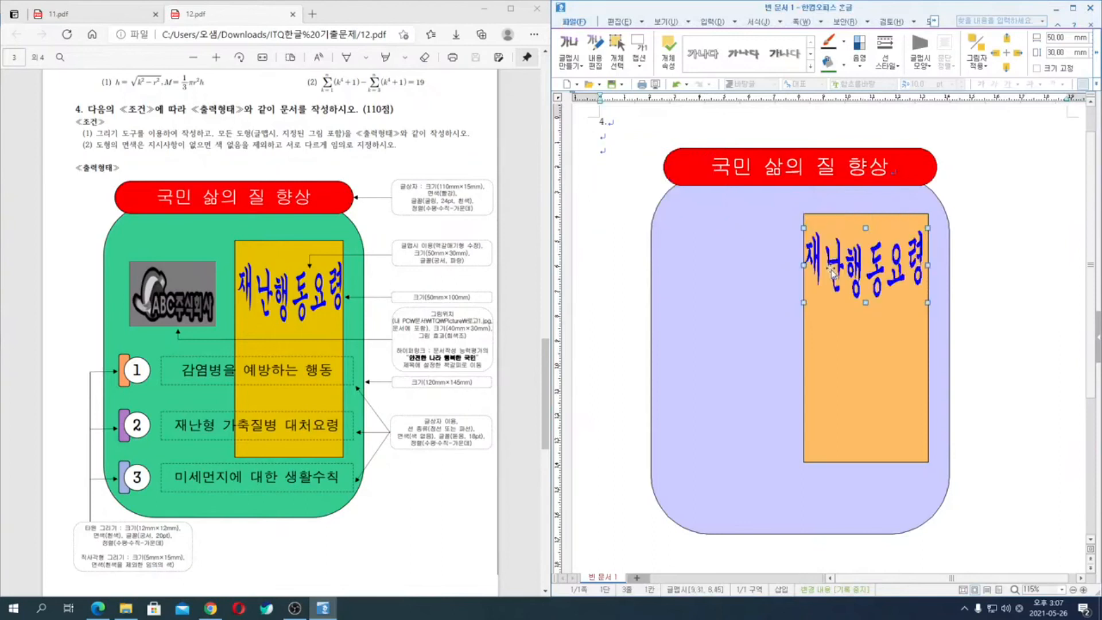
click(1033, 284)
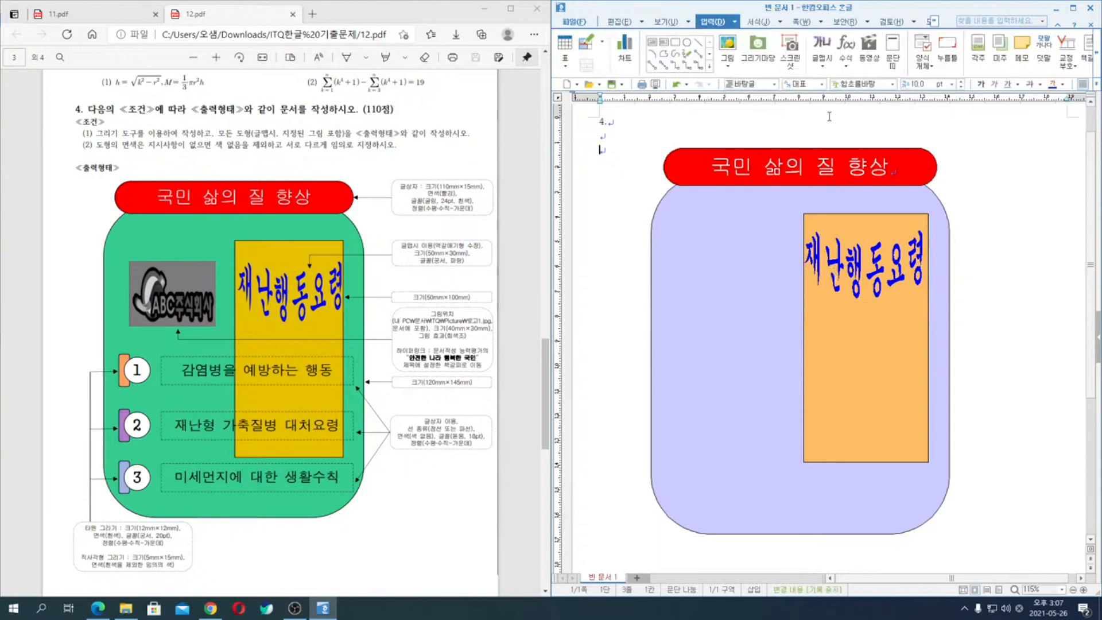
- Insert the picture 로고1 from the Picture folder beside the rounded background, about 32 mm wide
click(721, 45)
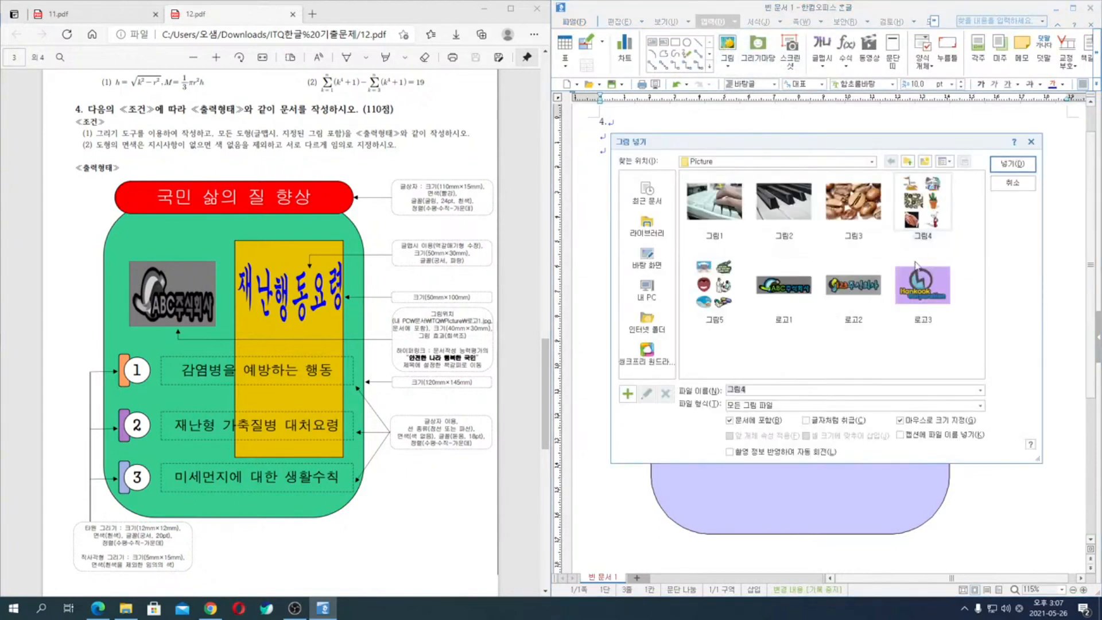
click(785, 295)
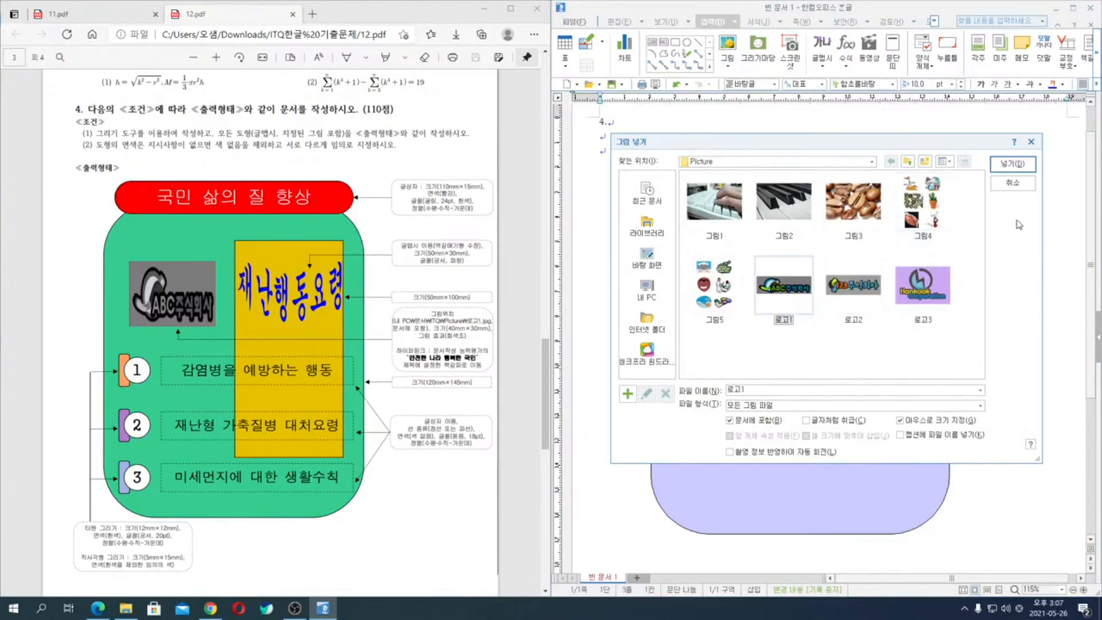
click(1021, 164)
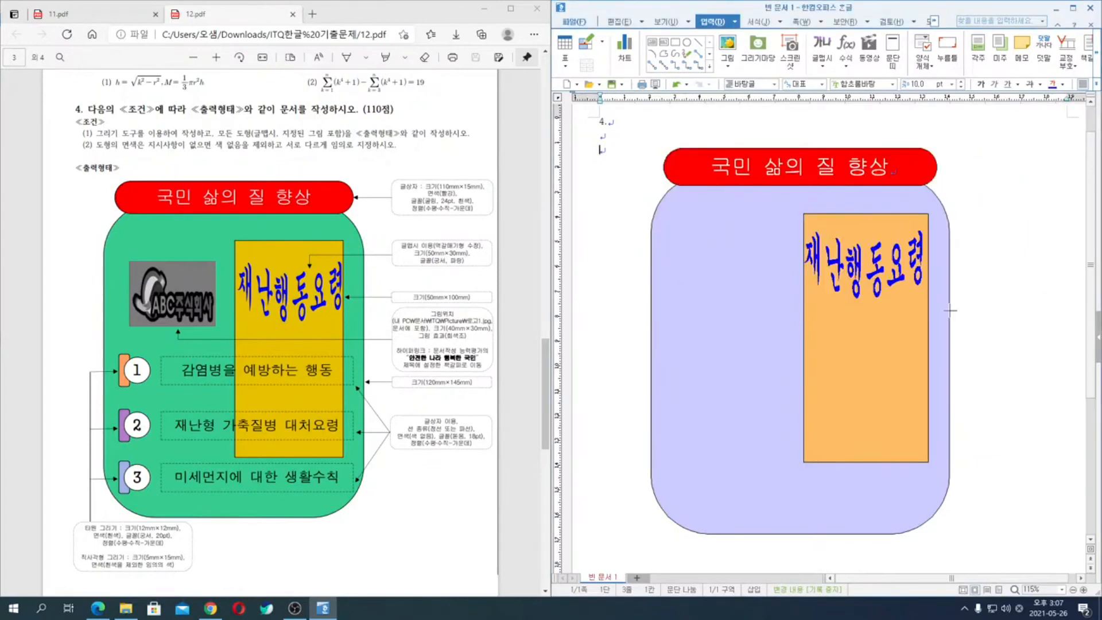
drag(974, 254, 985, 280)
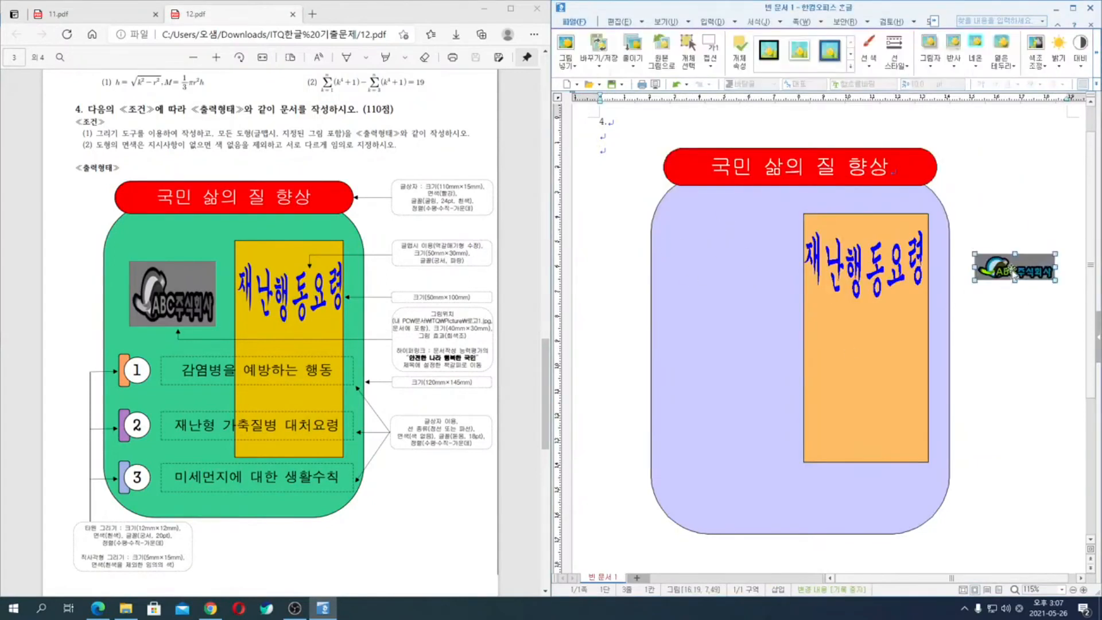
- Put the logo picture in front of the text and set its width to 40 mm and height to 30 mm
double_click(1012, 273)
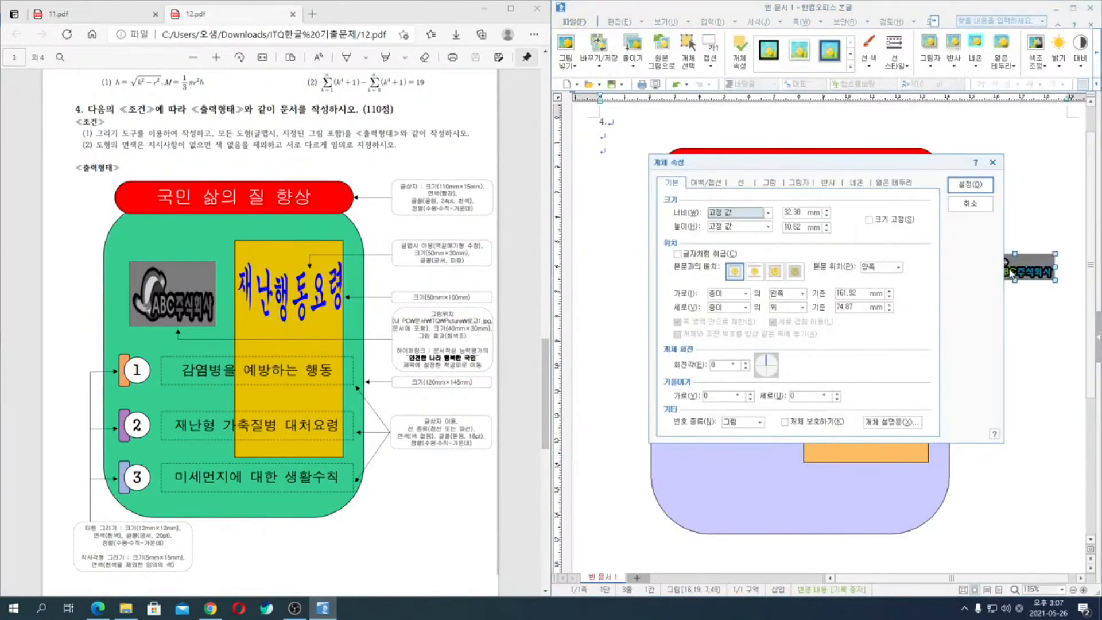
click(775, 271)
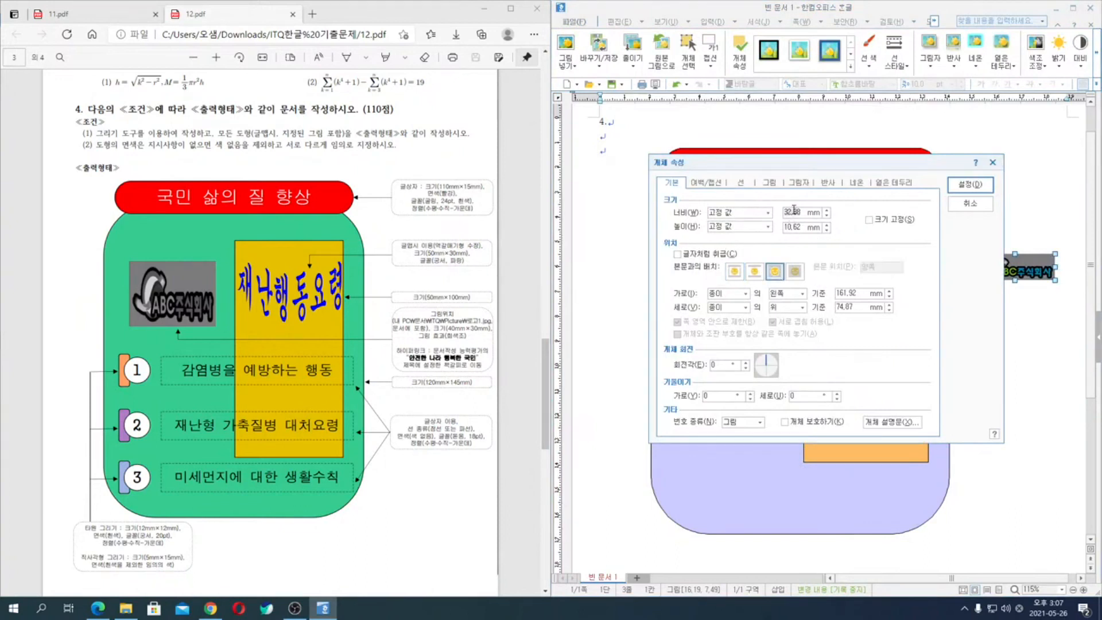
double_click(794, 211)
text(4)
text(30)
- Apply the 회색조 effect to the logo picture and move it to the upper-left part of the rounded background
click(771, 184)
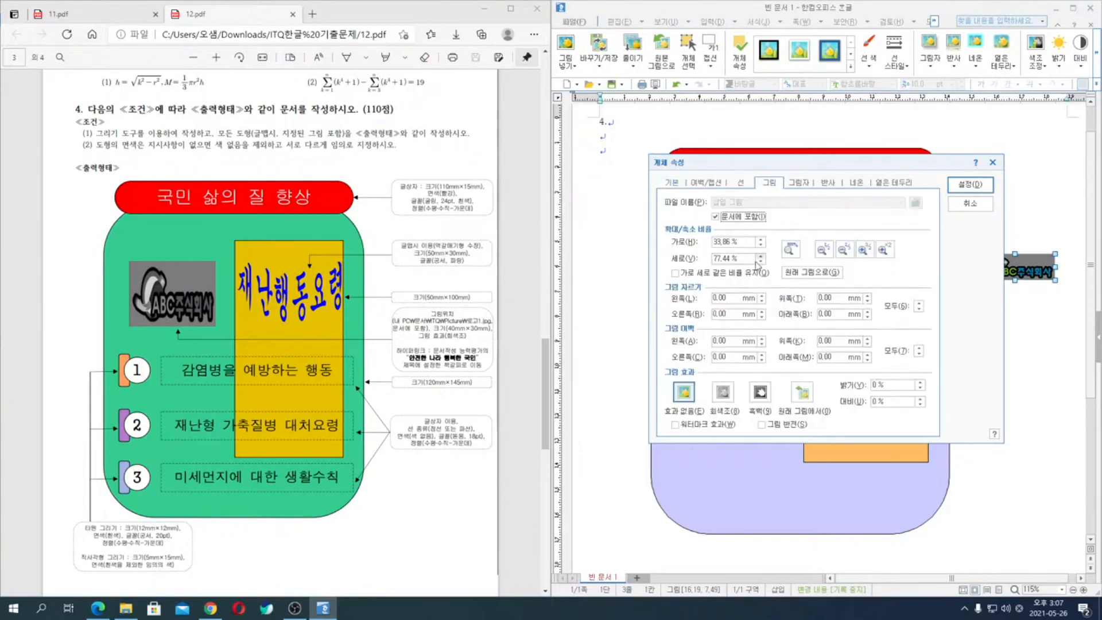
key(ctrl)
click(723, 393)
click(970, 184)
drag(1030, 294, 736, 266)
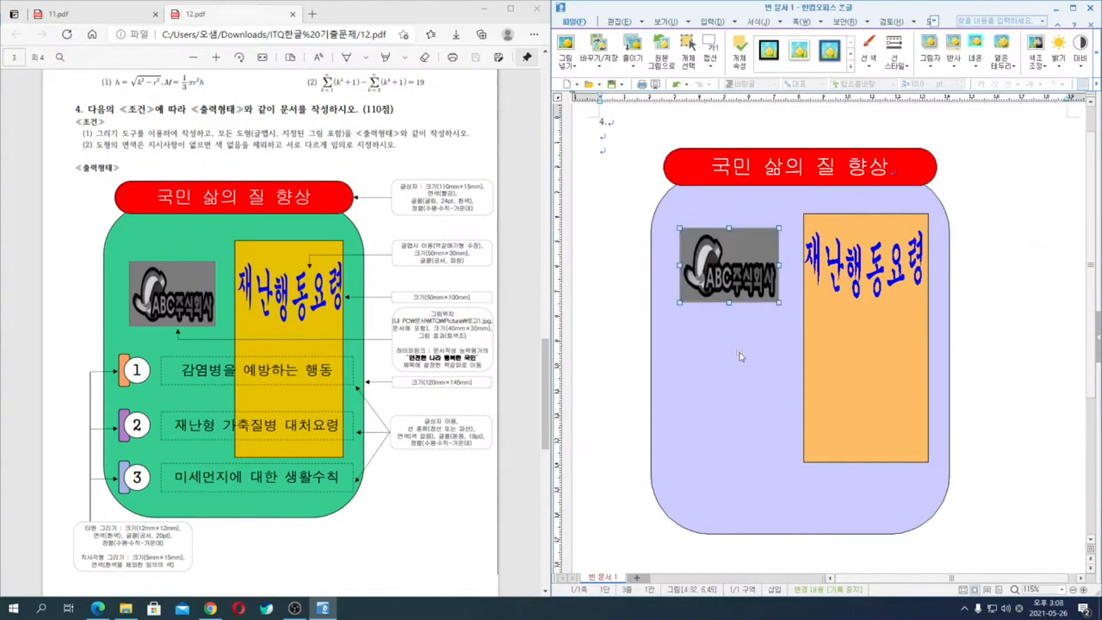
- Hyperlink the logo picture to the current document's bookmark 문서의 처음 and deselect the picture
right_click(751, 253)
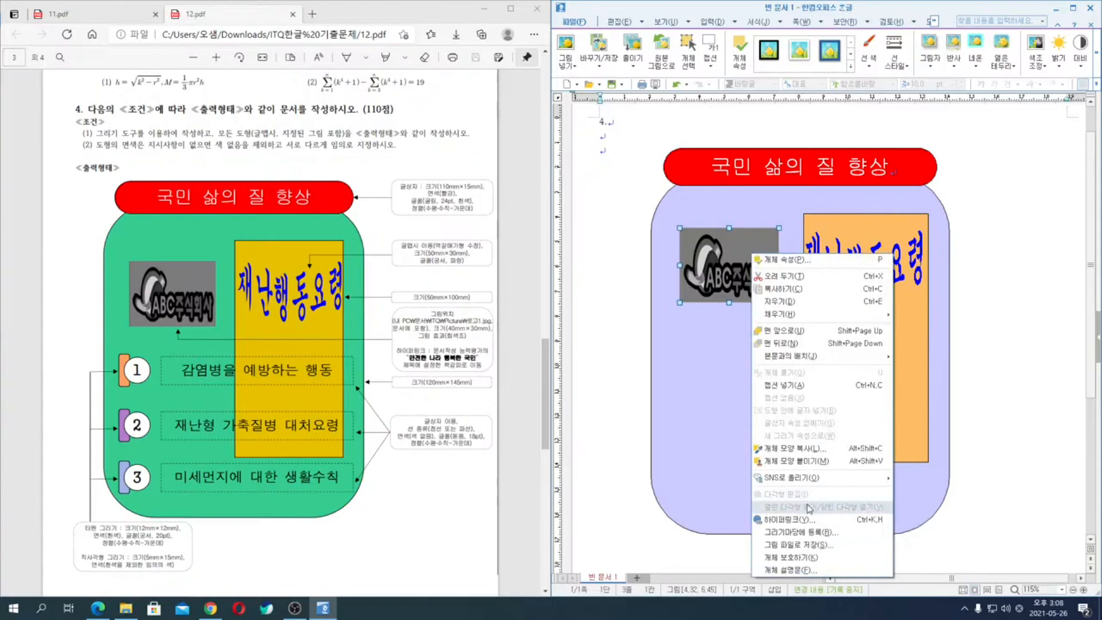
click(799, 520)
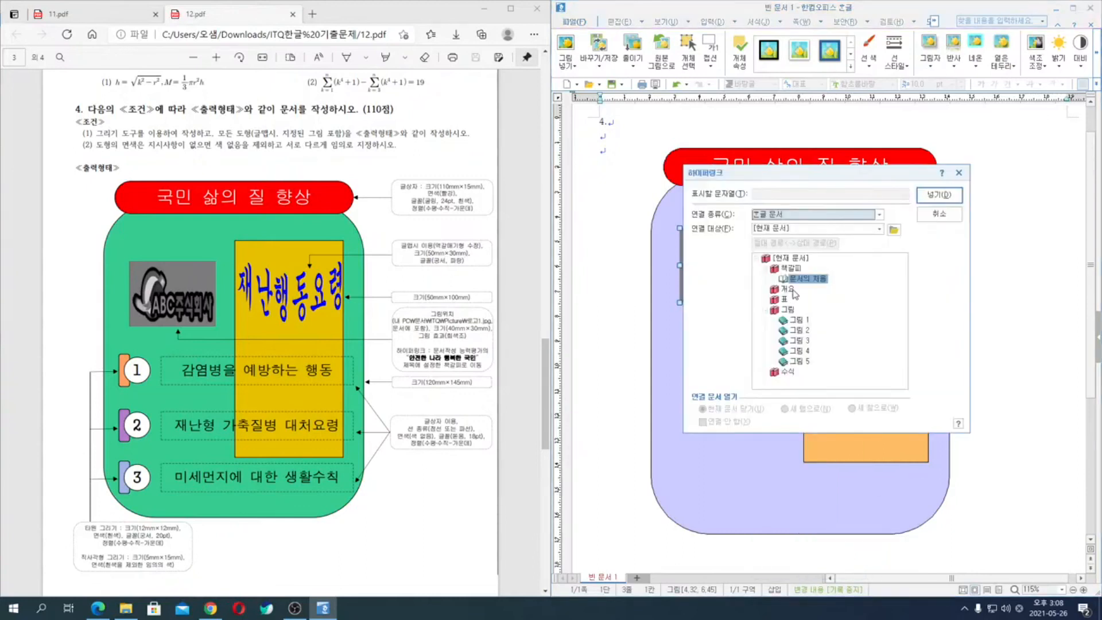
click(939, 195)
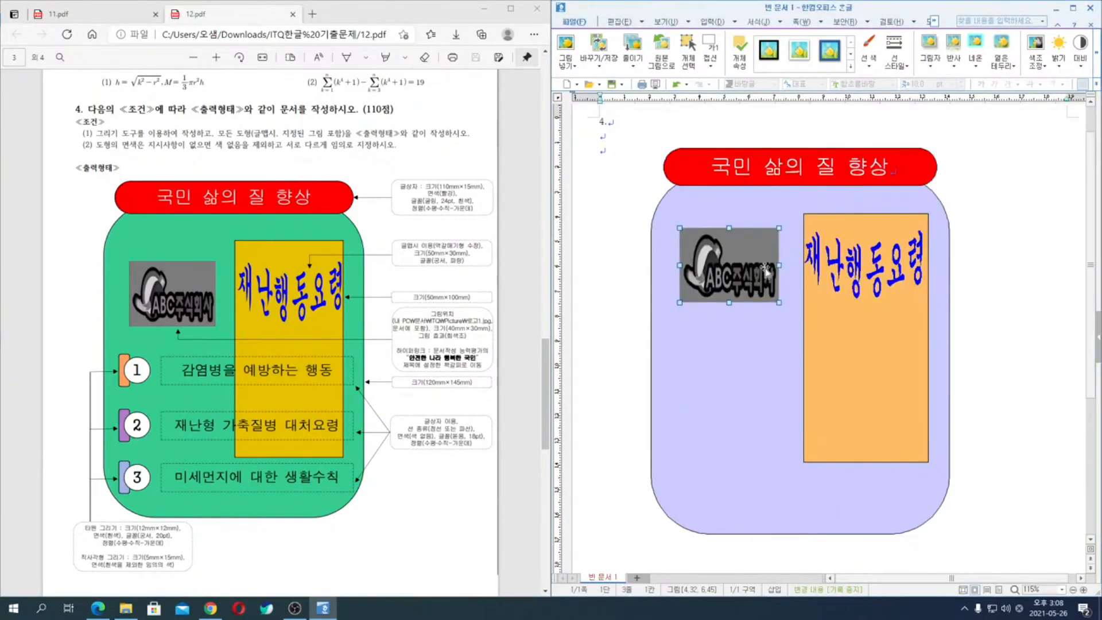
click(991, 302)
key(ctrl)
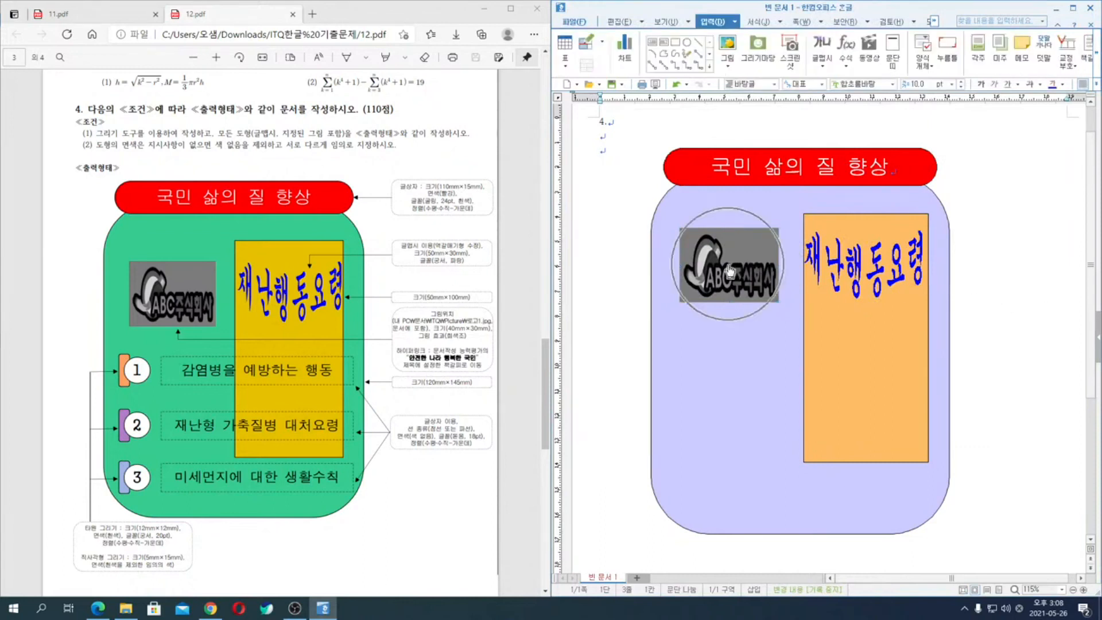
- Draw a small upright rectangle below the logo picture and set its width to 5 mm and height to 15 mm
click(675, 44)
drag(675, 334, 686, 368)
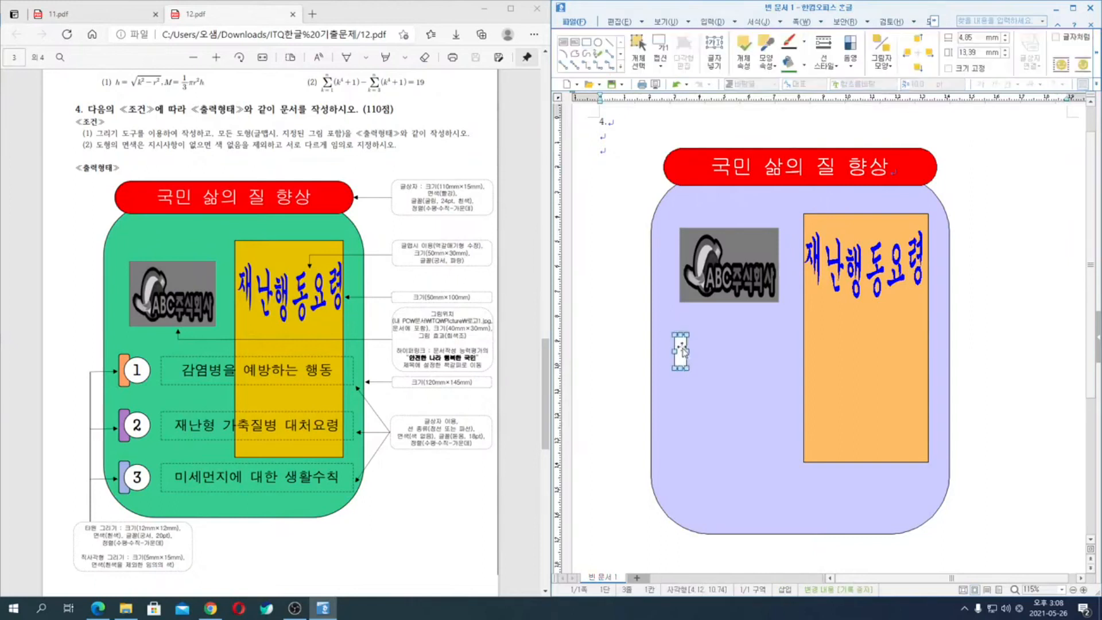
double_click(685, 351)
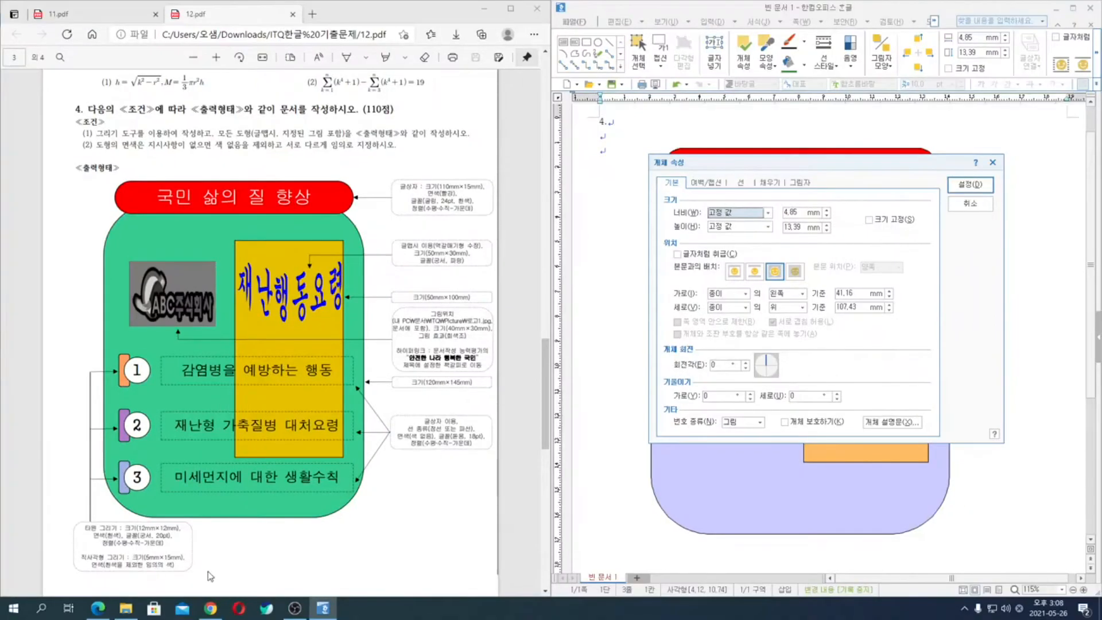
click(790, 213)
text(5)
key(Tab)
key(Tab)
text(15)
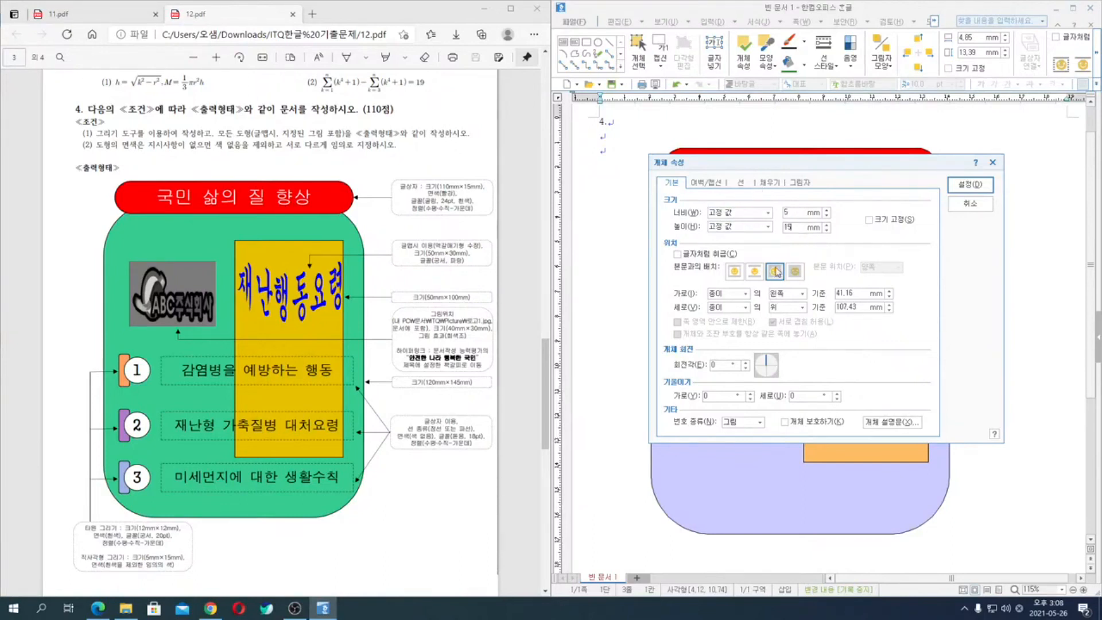
- Give the small rectangle 둥근 모양 corners and fill it with the 80% 밝게 shade of 탁한 황갈
click(771, 184)
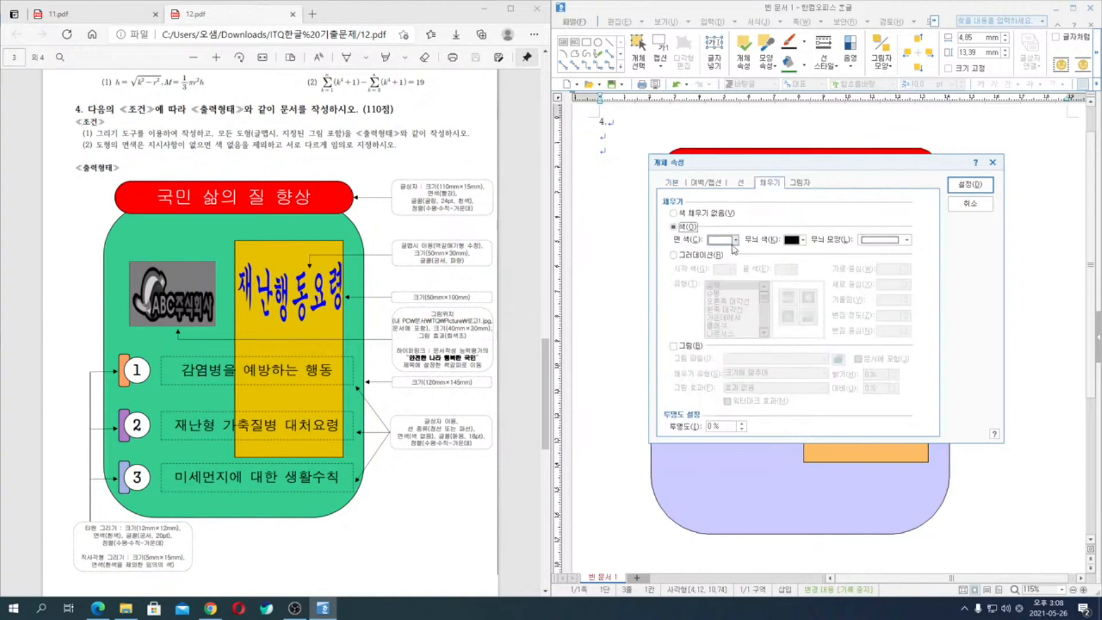
click(742, 184)
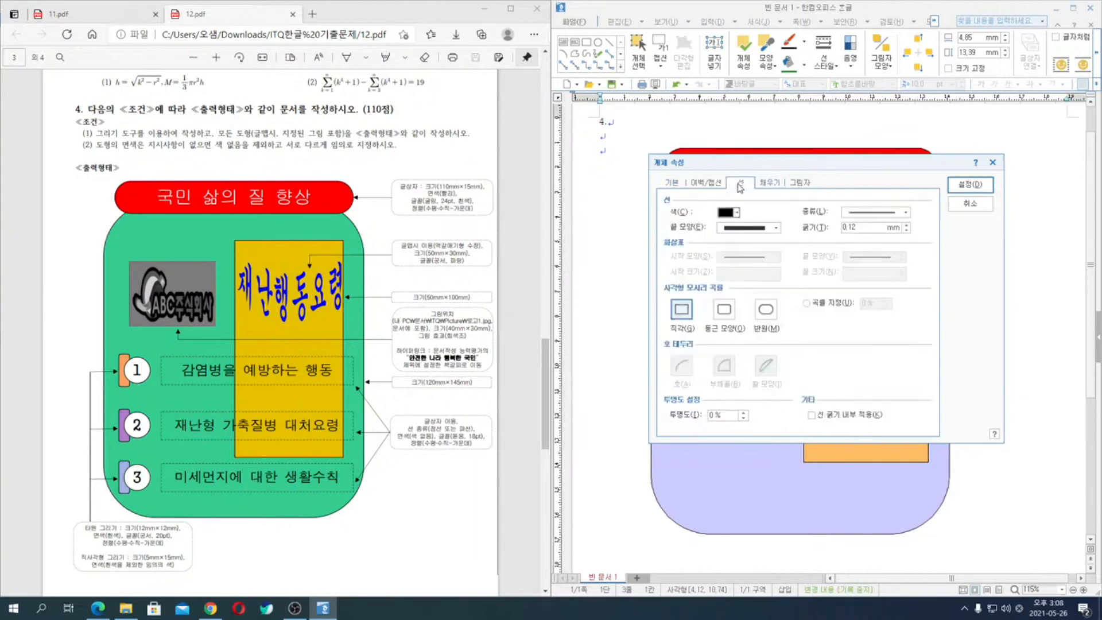
click(730, 318)
click(769, 182)
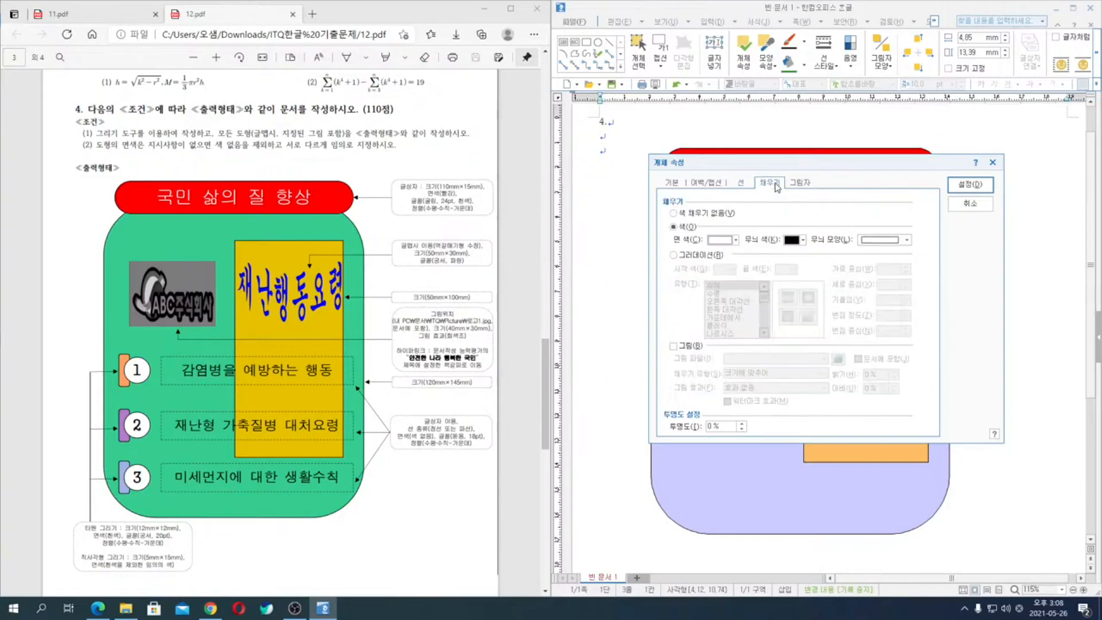
click(736, 241)
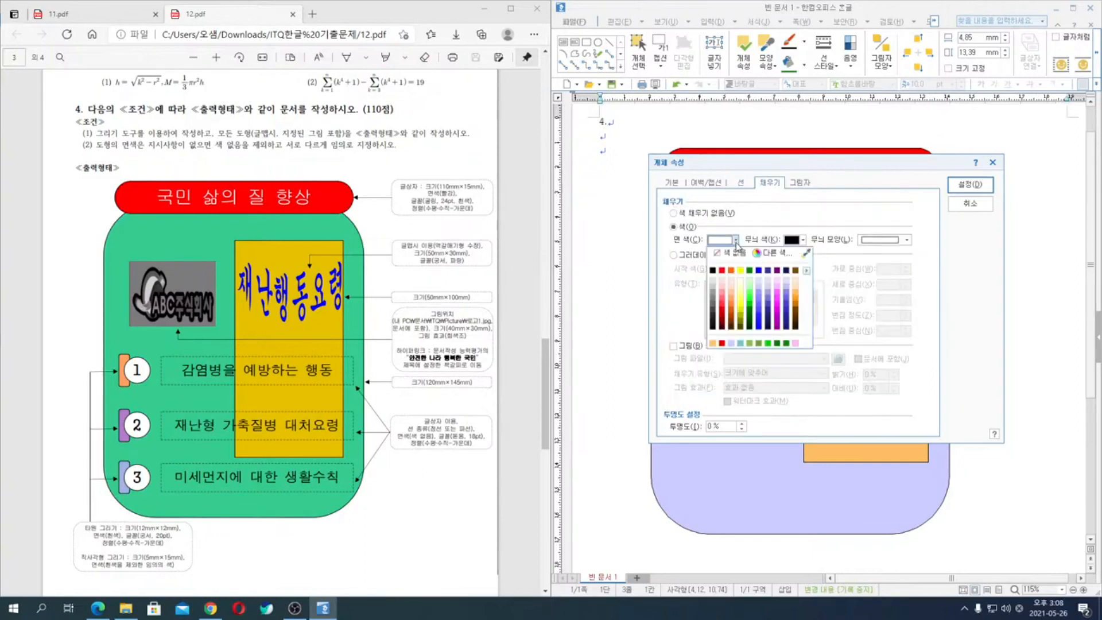
click(797, 286)
click(970, 185)
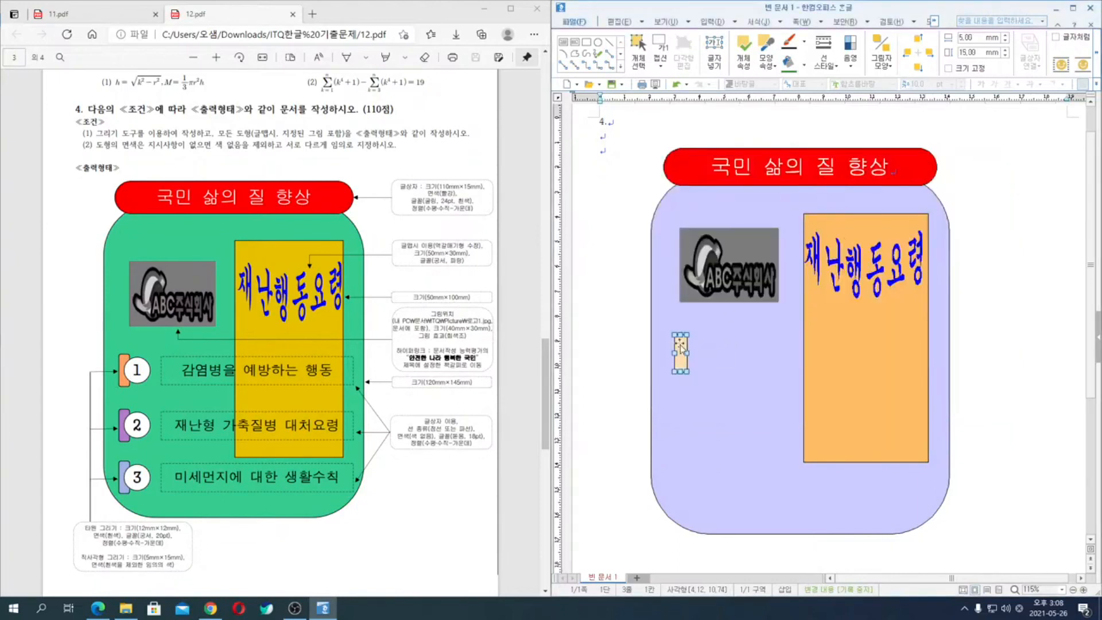
- Draw a circle centred on the small rectangle's right edge and set its width and height to 12 mm
click(598, 43)
drag(686, 353, 700, 366)
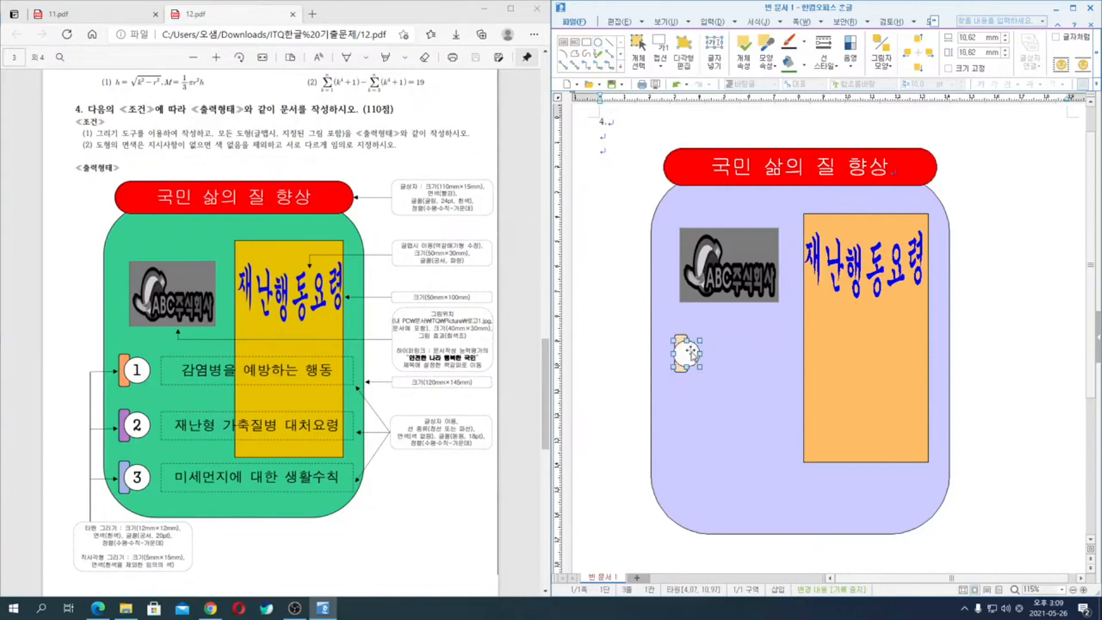
double_click(693, 356)
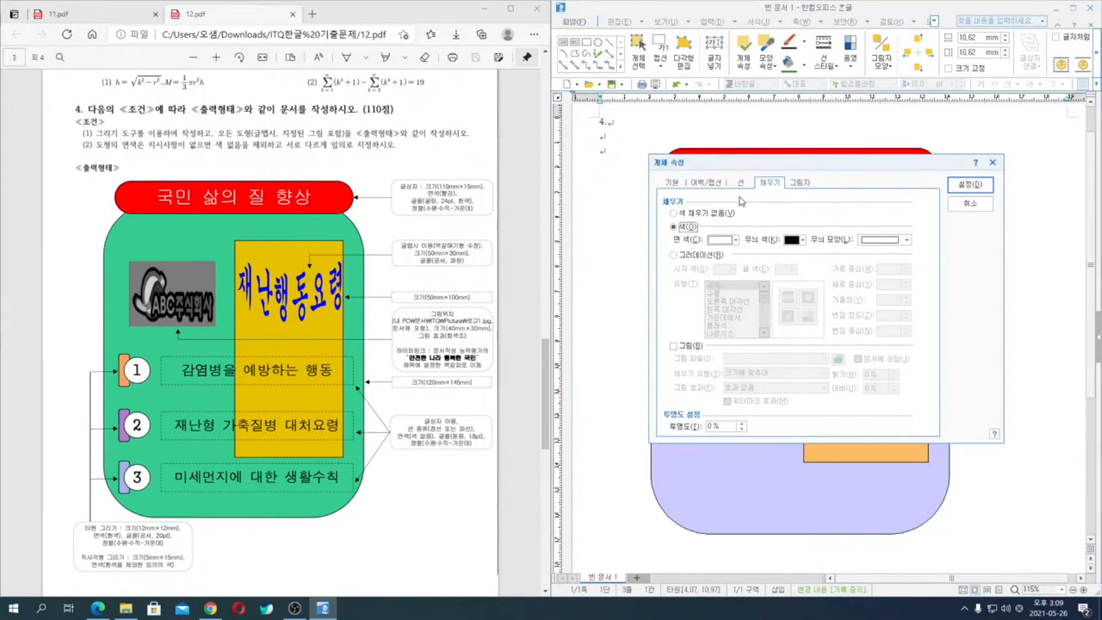
click(672, 184)
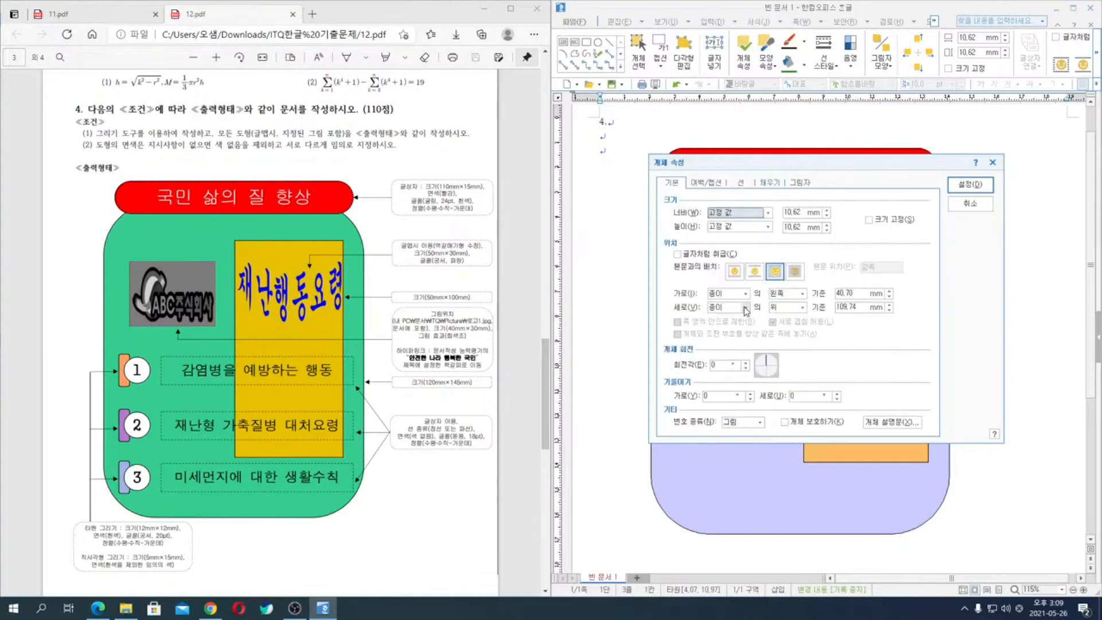
double_click(794, 212)
text(12)
key(Tab)
key(Tab)
text(12)
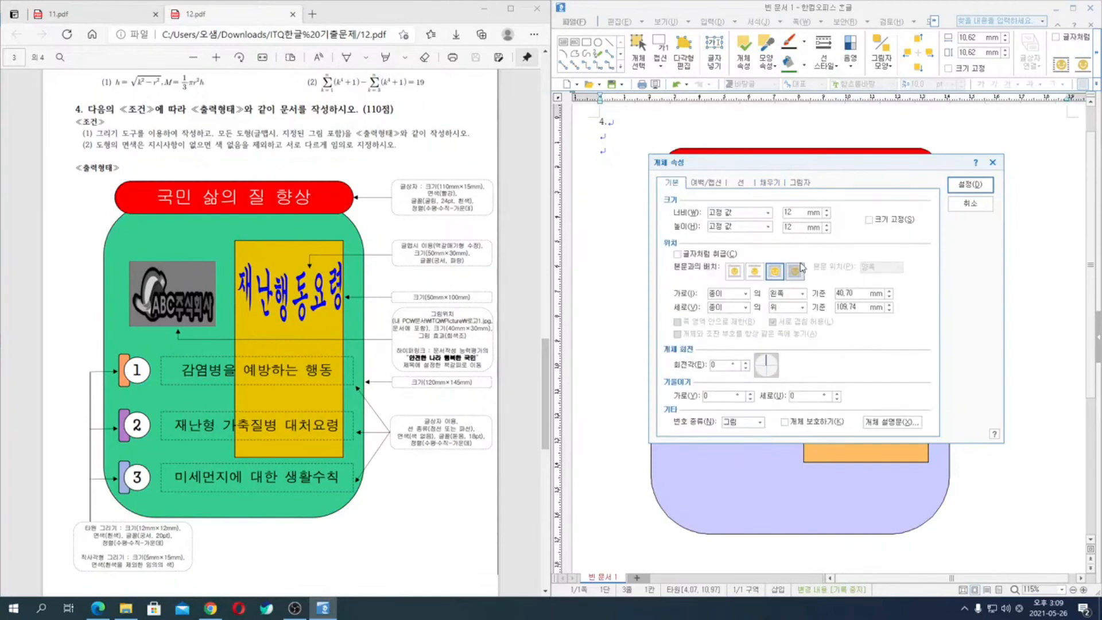
click(969, 184)
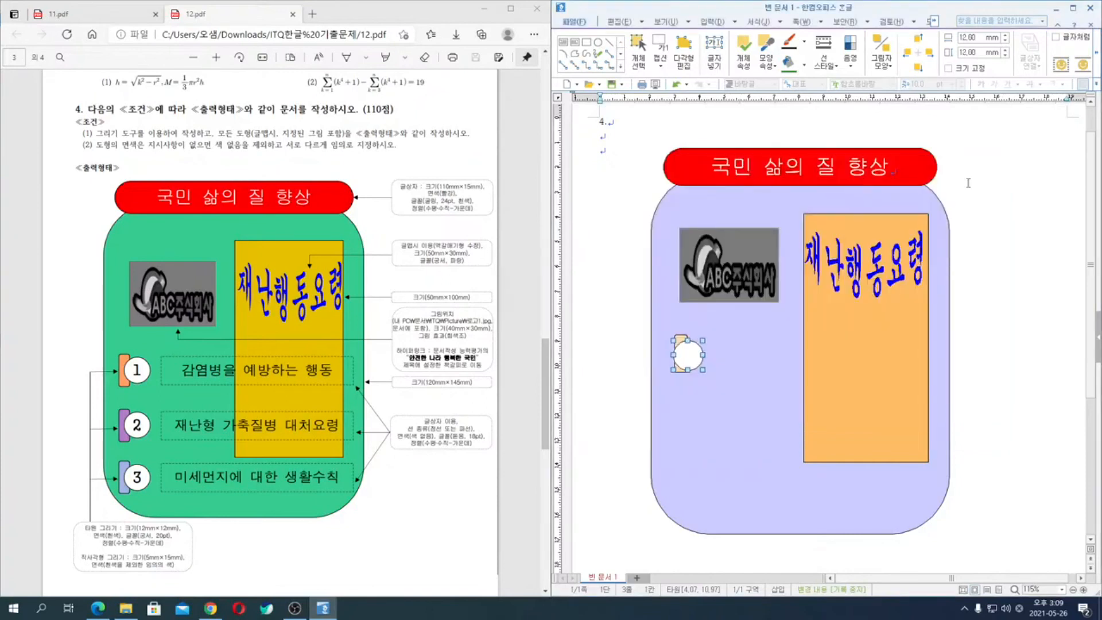
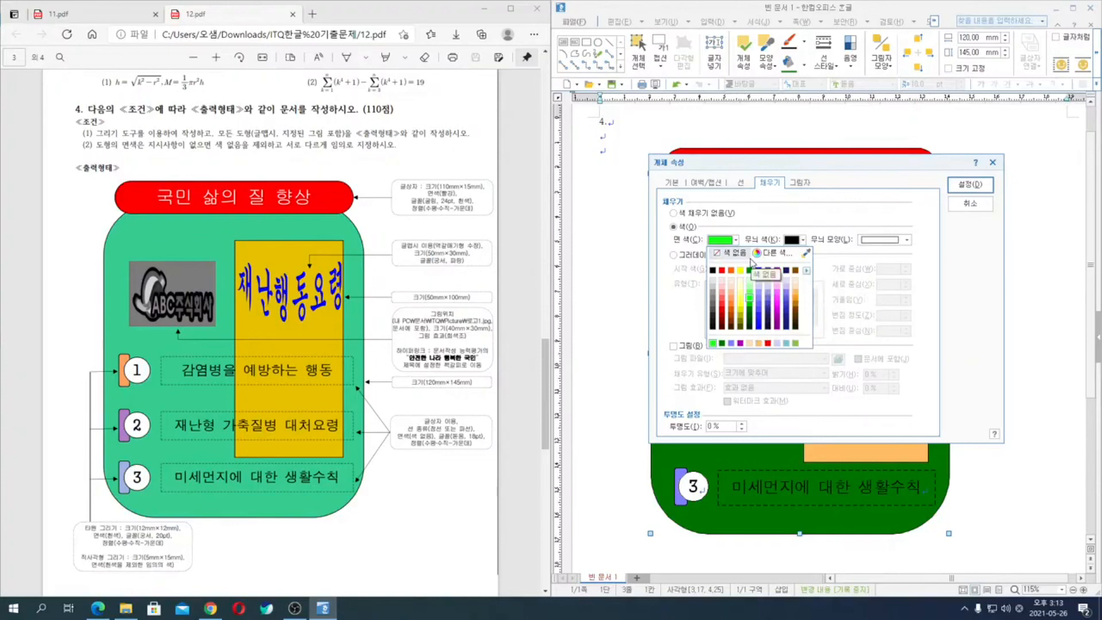
- Fill the large rounded rectangle behind the drawing with the custom colour 49EEB4
click(772, 253)
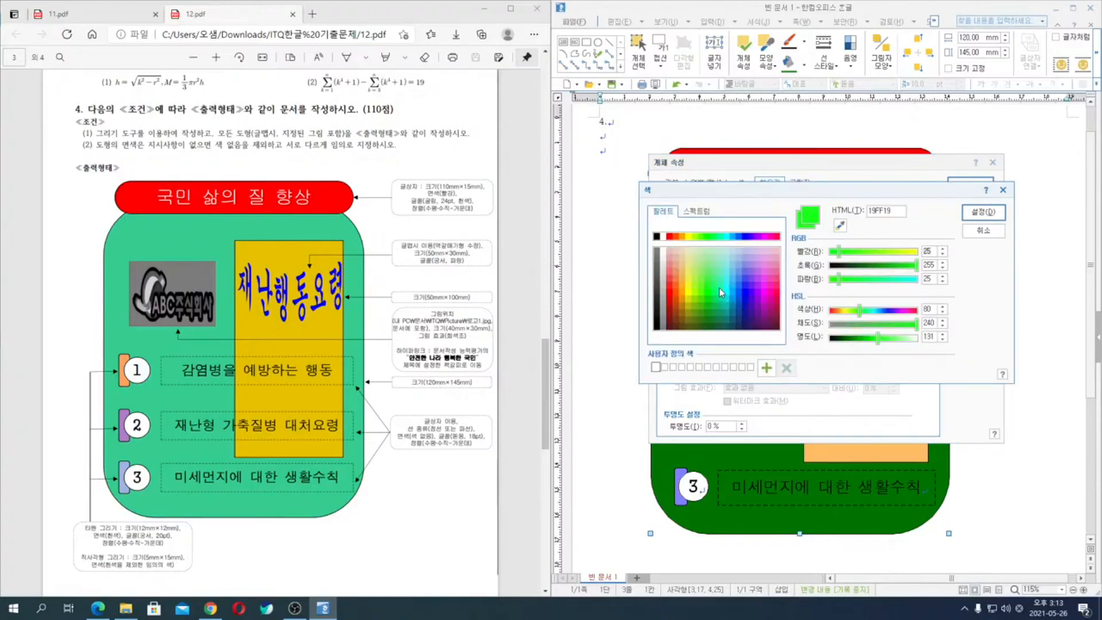
click(720, 280)
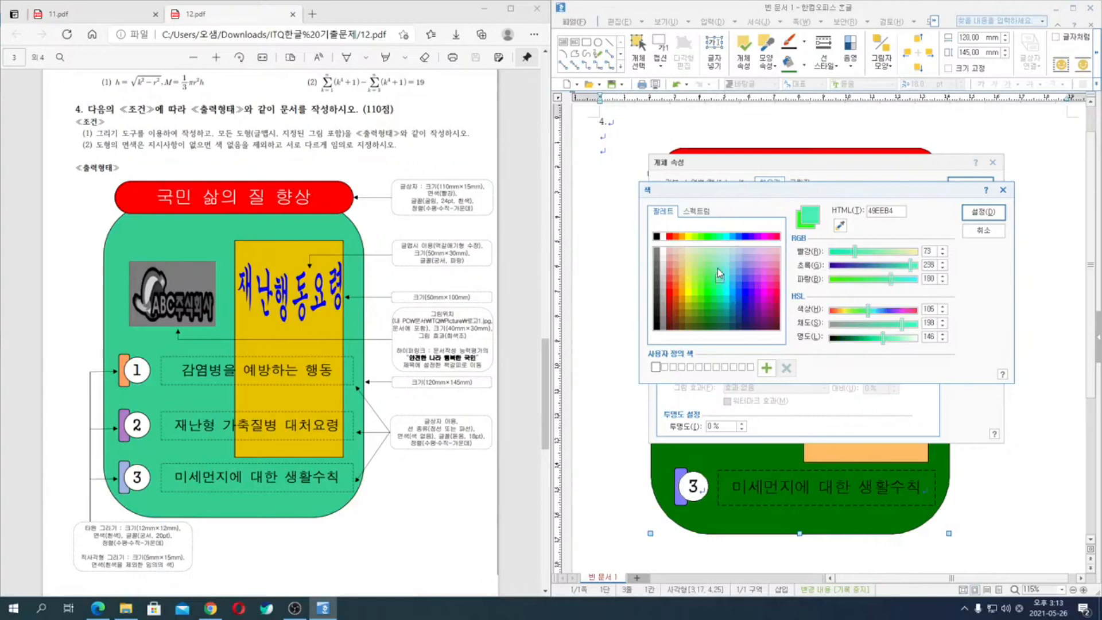
click(984, 212)
click(970, 183)
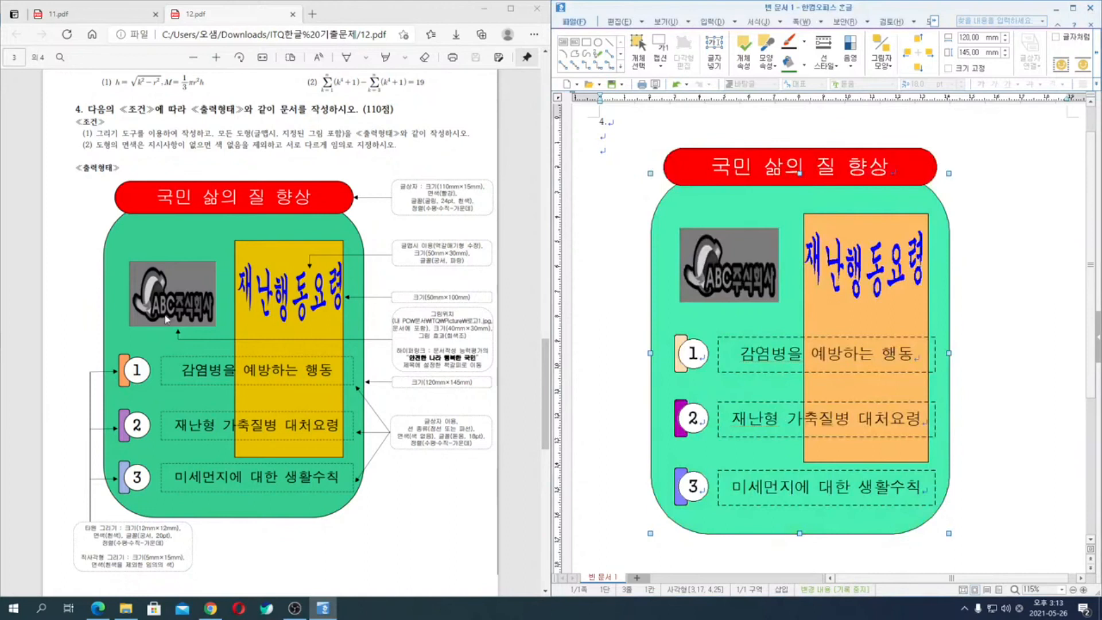
- Change the large rounded rectangle's fill to the darker custom green 10B57B and deselect it
double_click(740, 210)
click(736, 240)
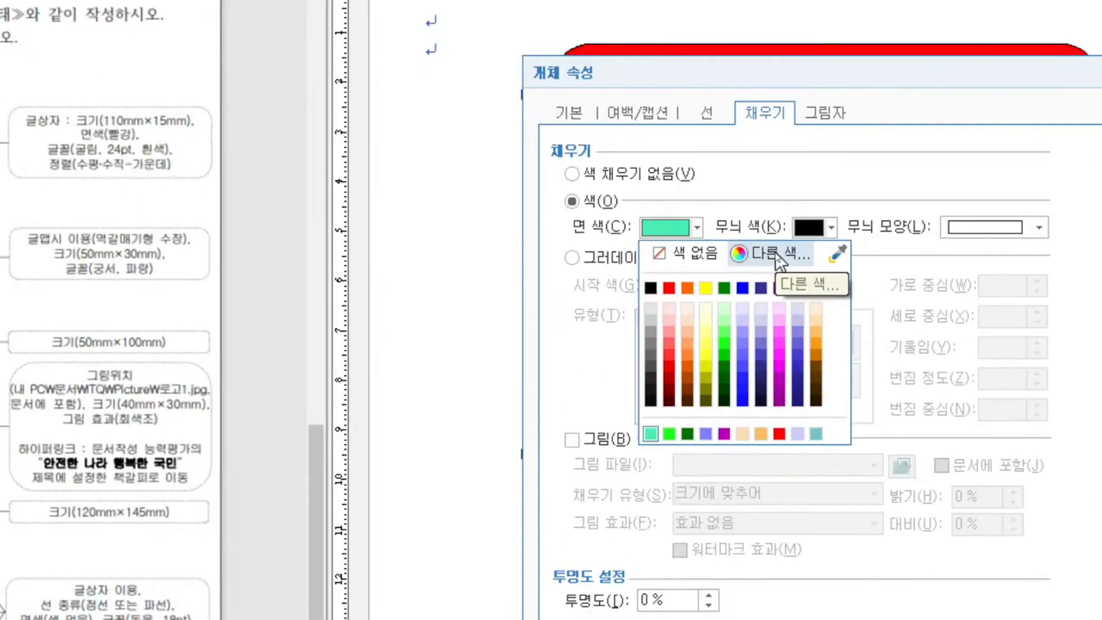
click(775, 253)
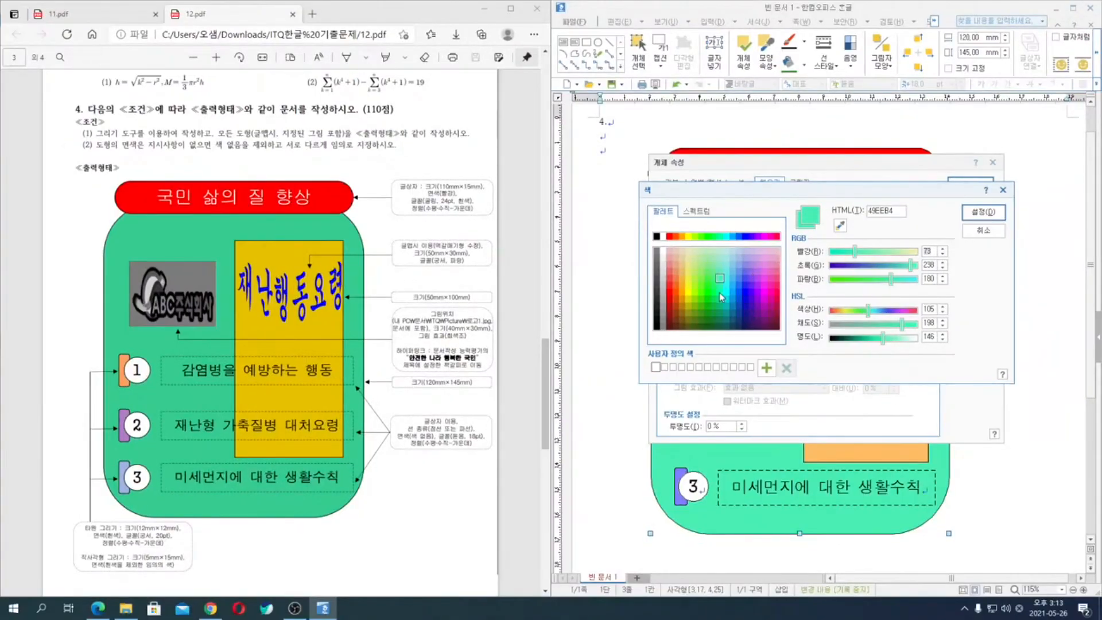
click(720, 294)
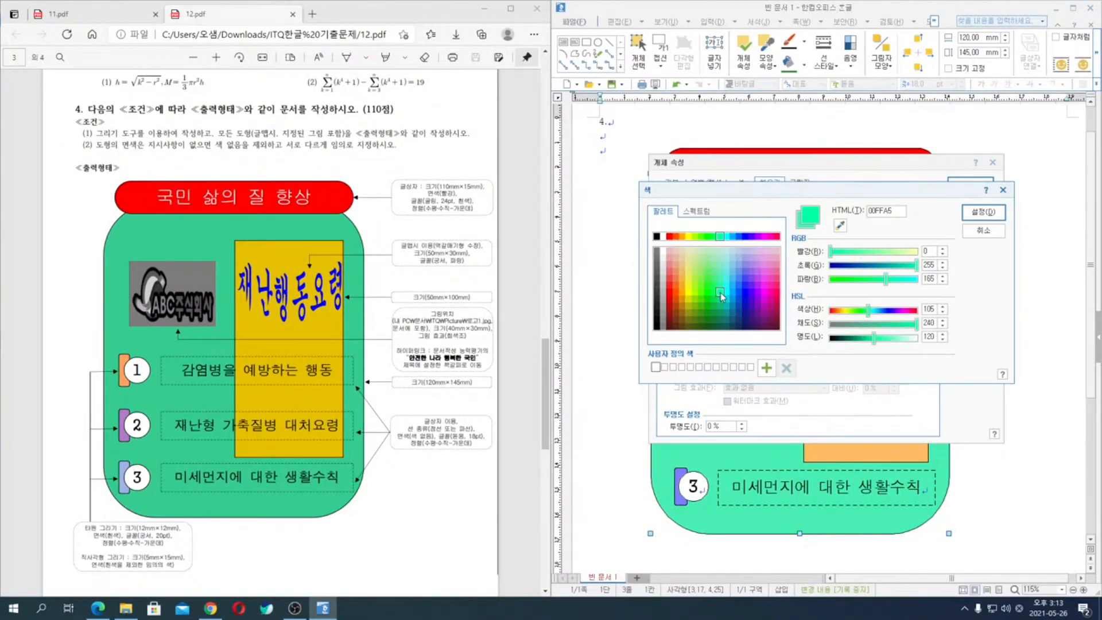
click(722, 307)
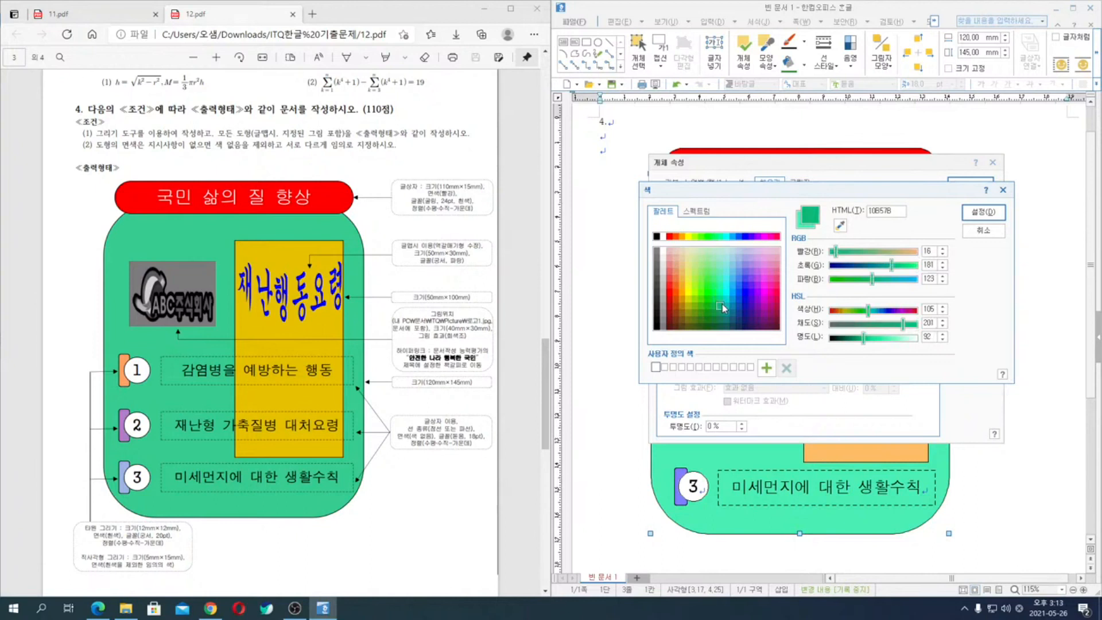
click(713, 299)
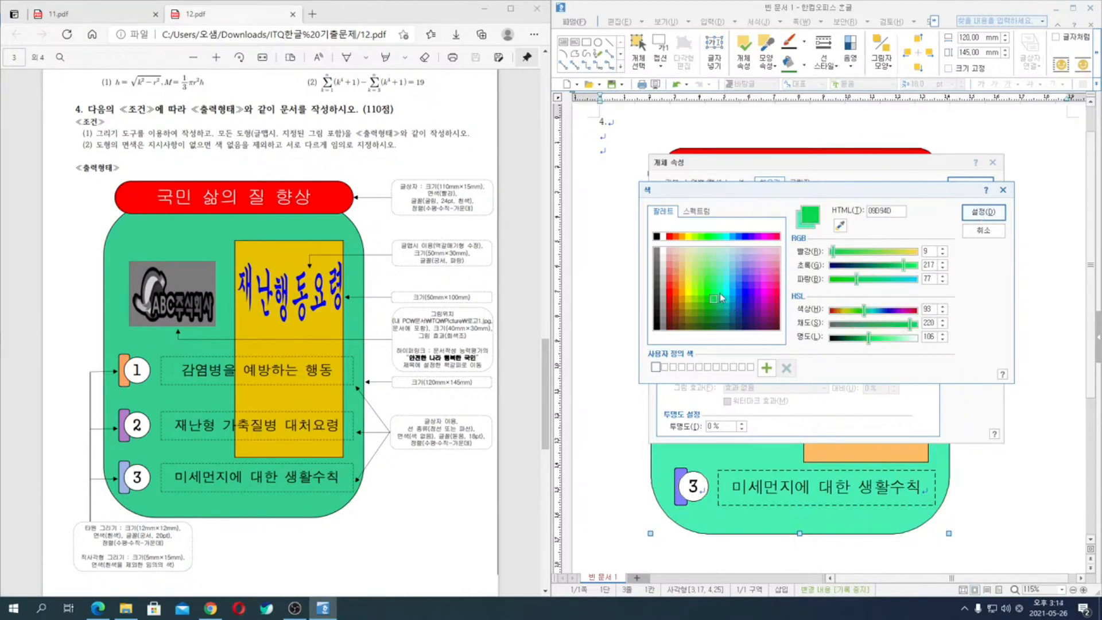
click(720, 307)
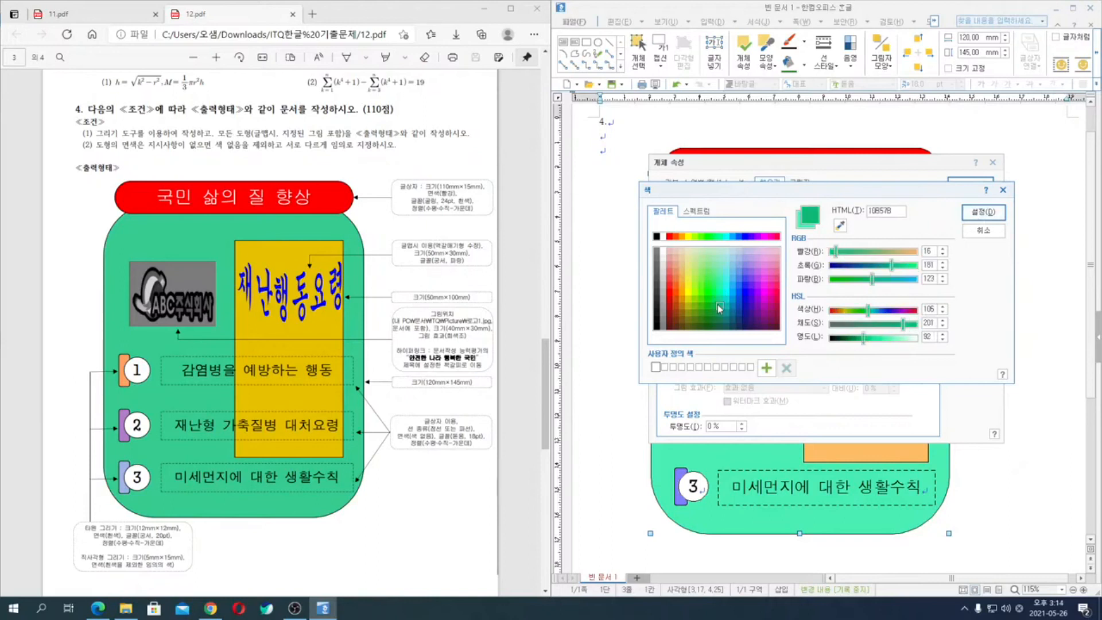
click(983, 212)
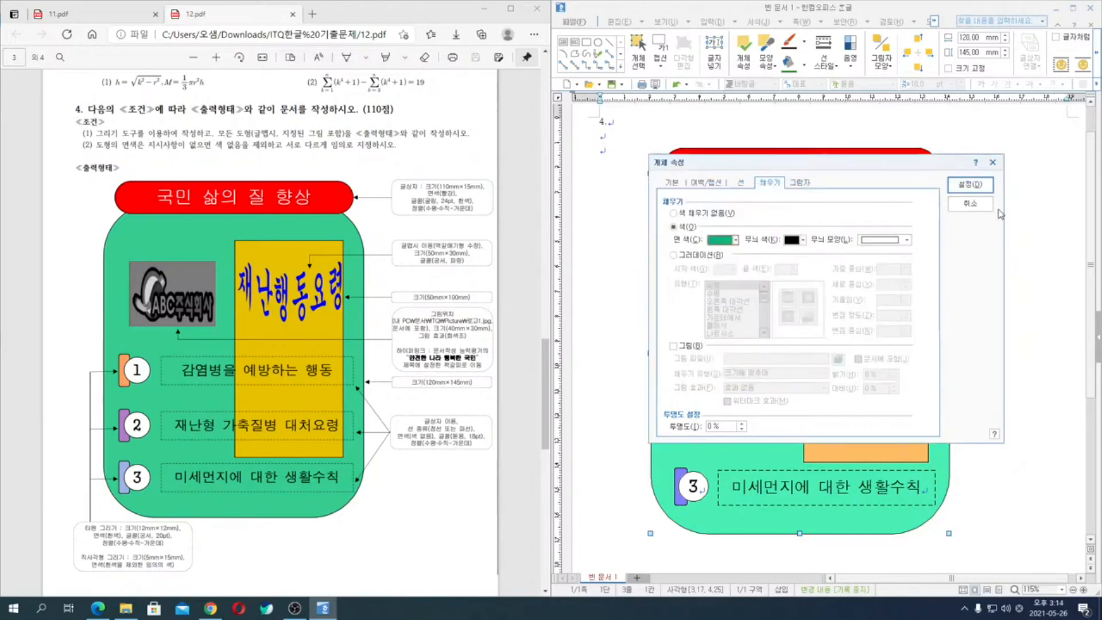
click(973, 185)
click(1004, 293)
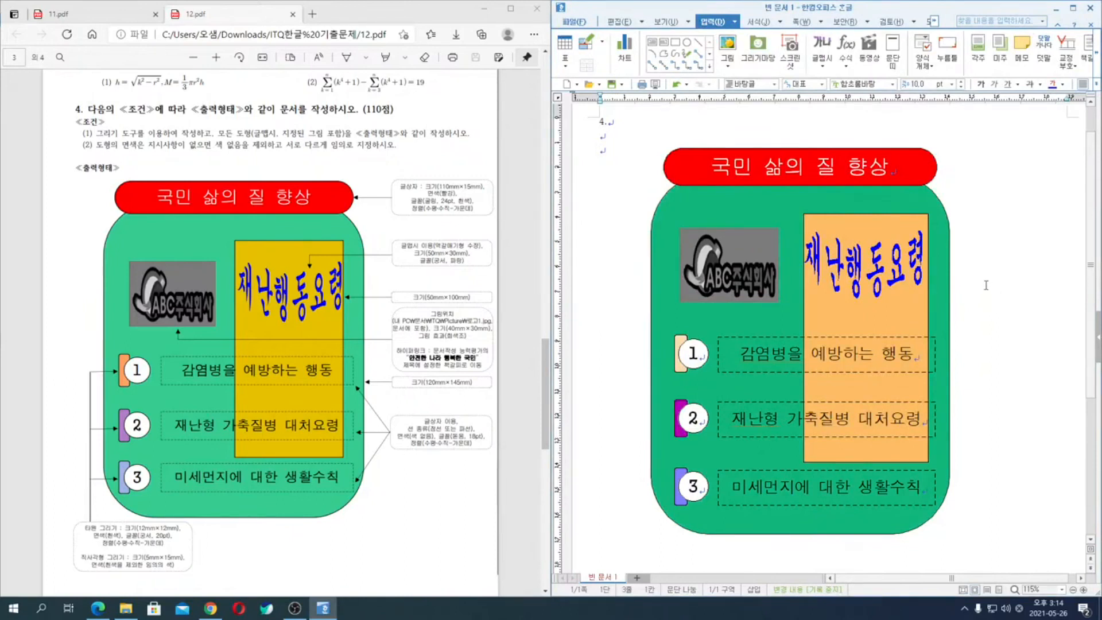
- Fill the tall rectangle behind the 재난행동요령 word art with the custom colour B57B10 and deselect it
double_click(868, 227)
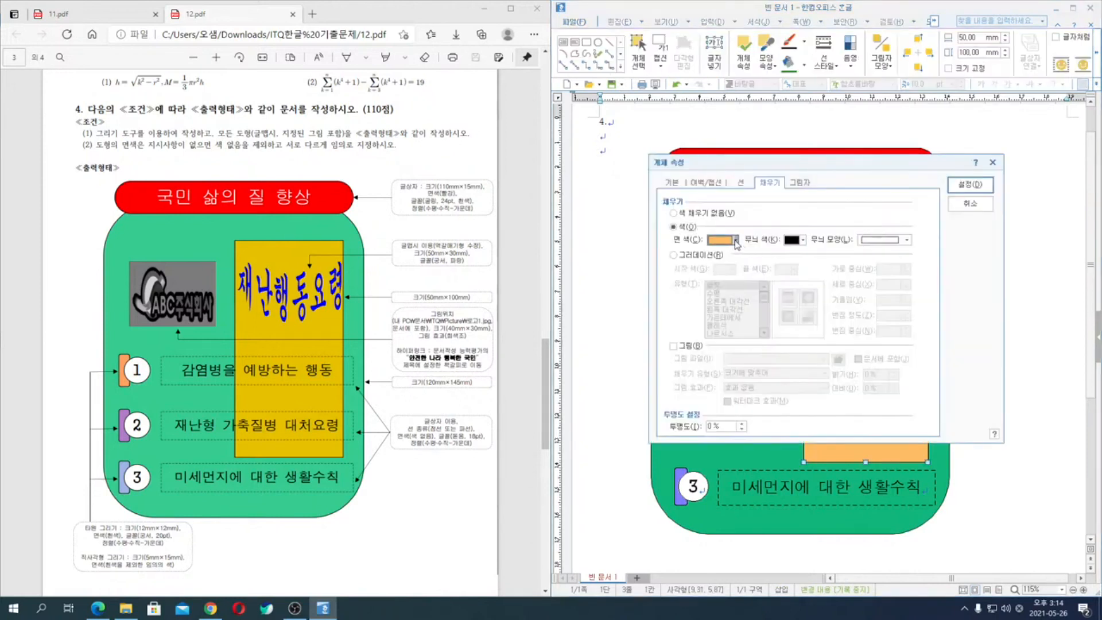
click(735, 240)
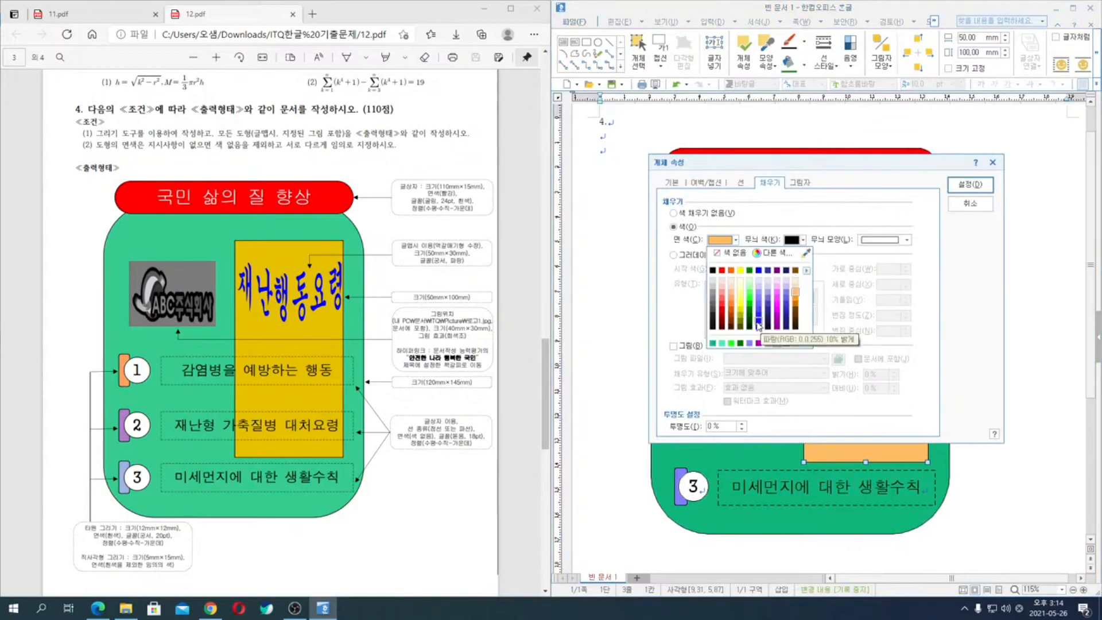
click(785, 254)
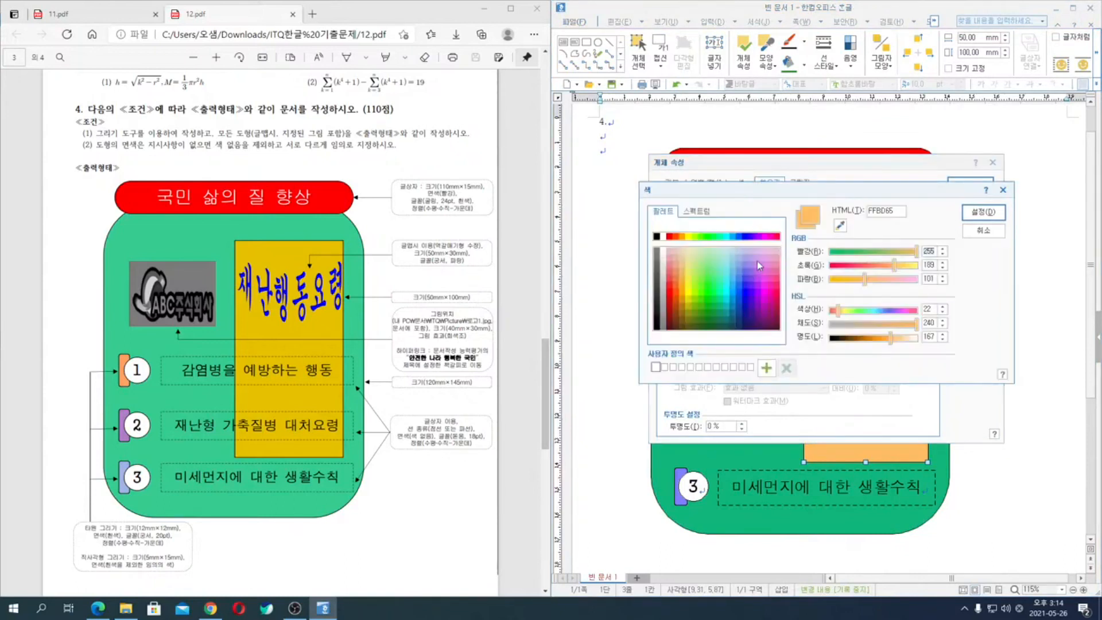
click(681, 257)
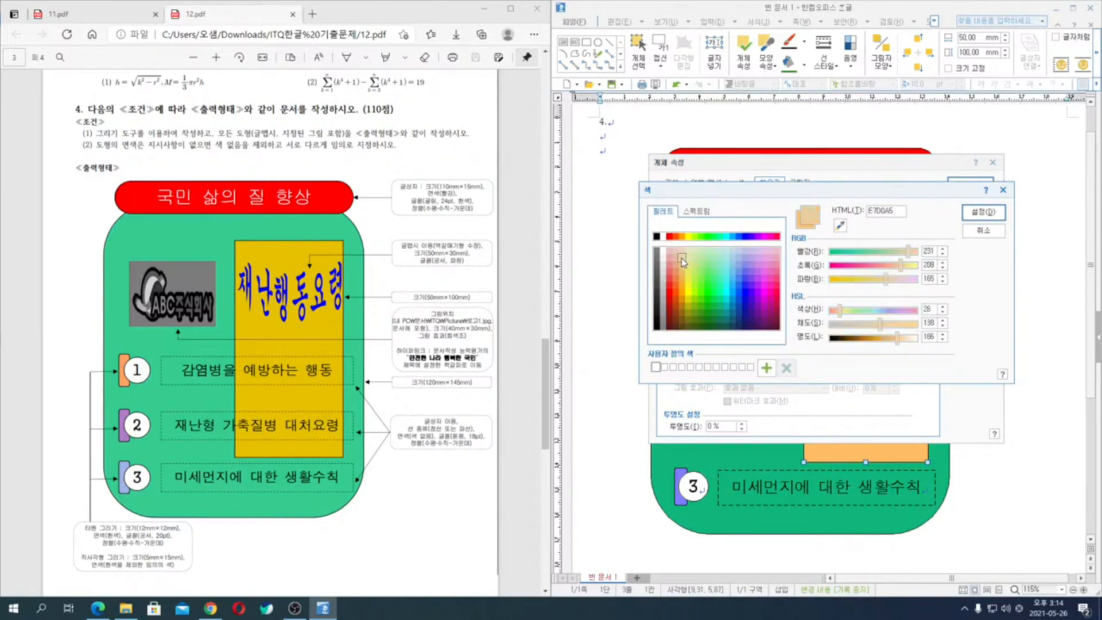
click(682, 287)
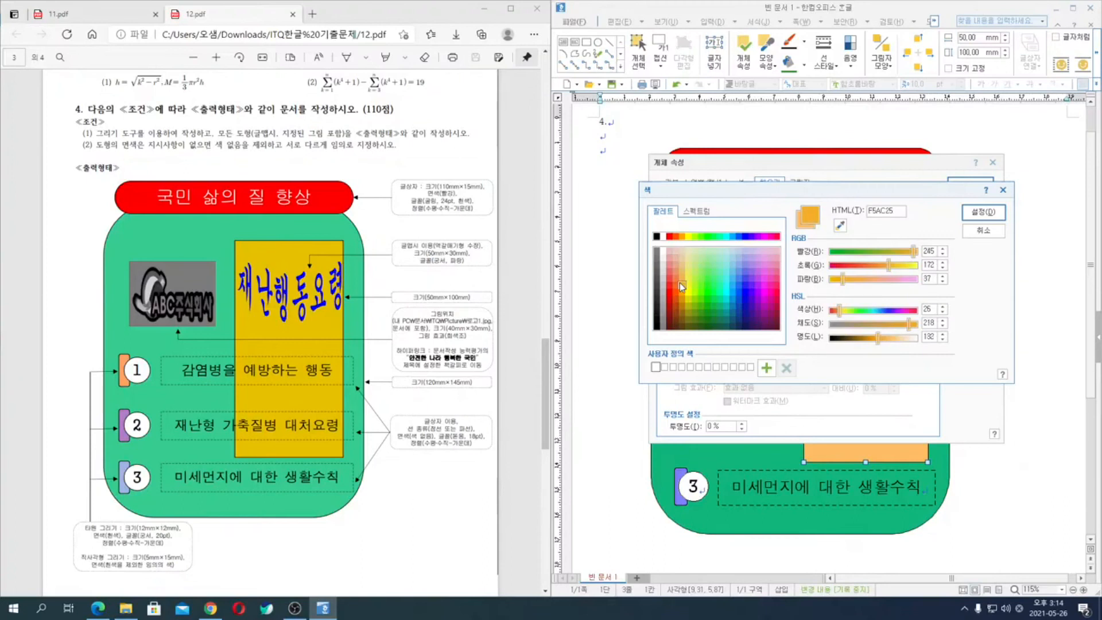
click(682, 305)
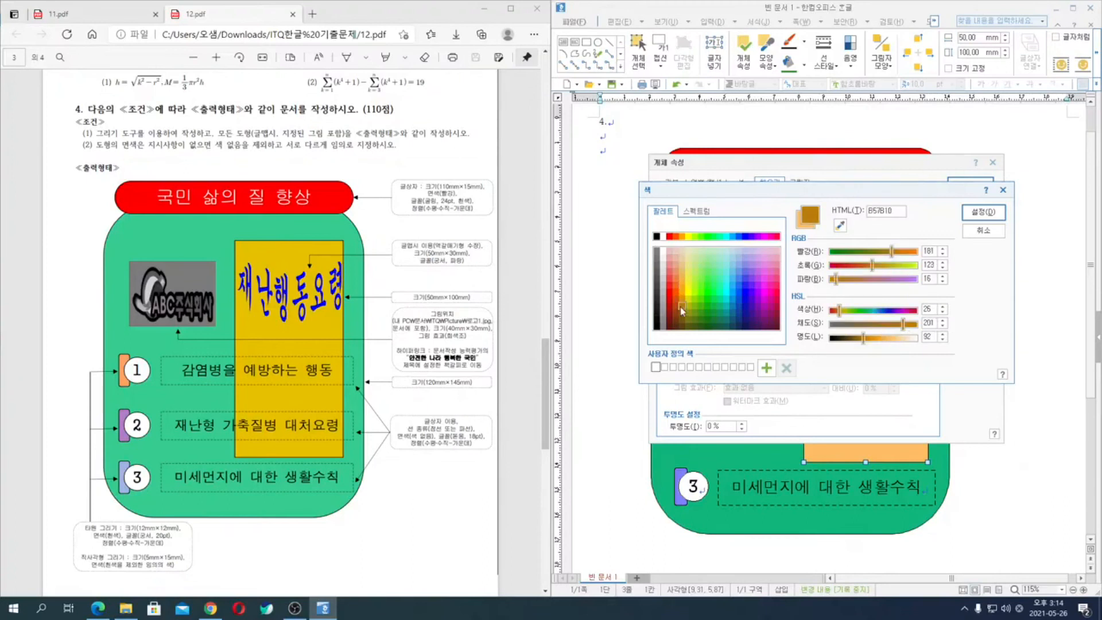
click(983, 212)
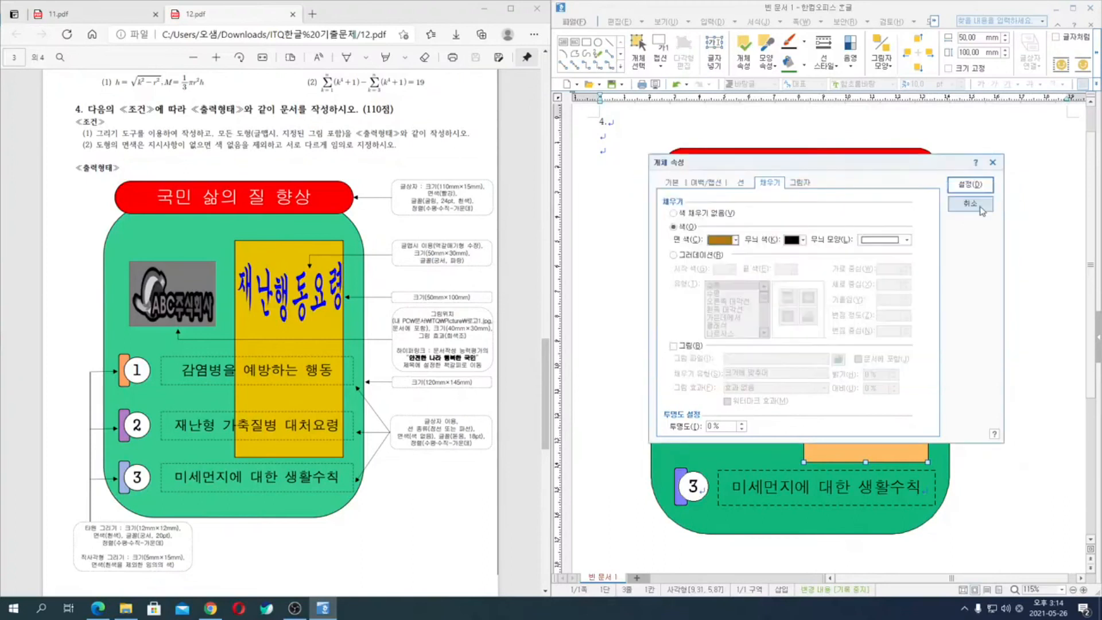
click(987, 184)
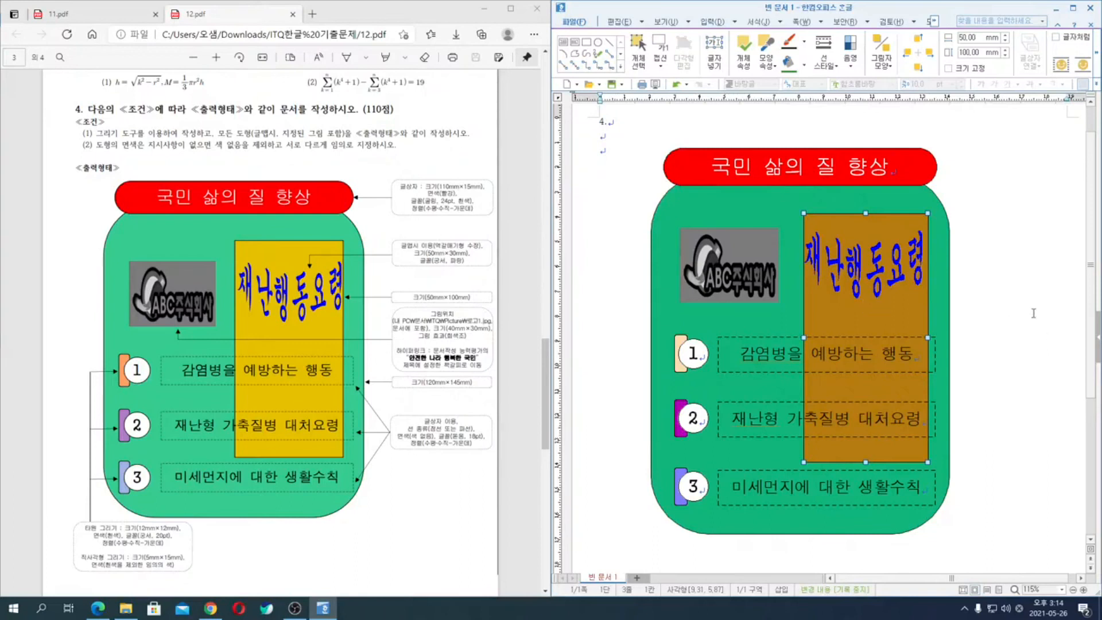
click(1015, 308)
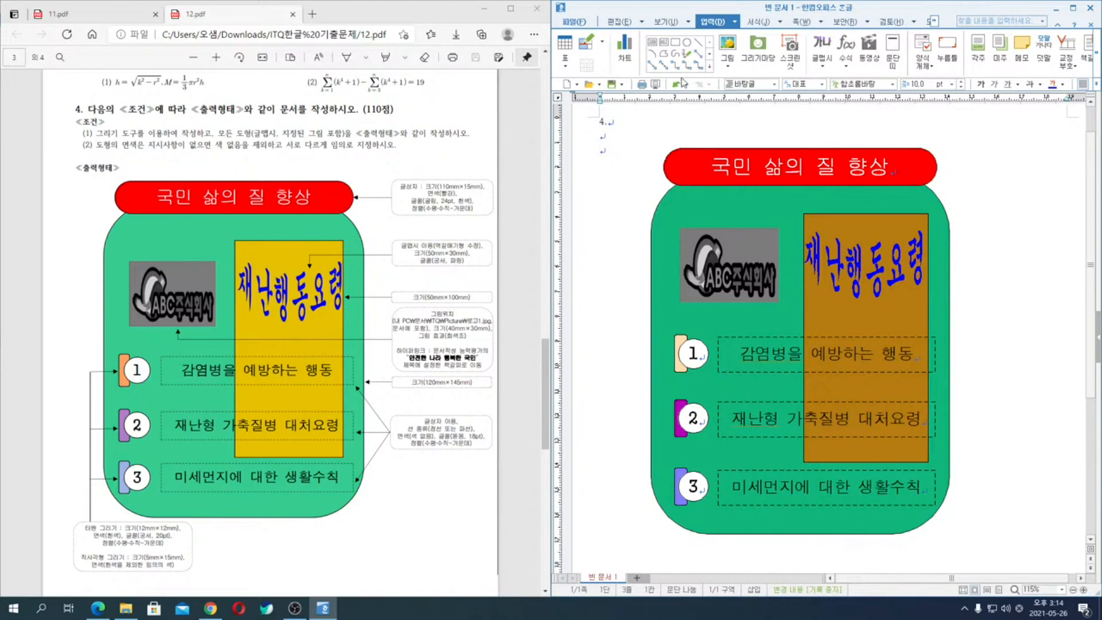
- Close 12.pdf, open 10.pdf from the ITQ한글 기출문제 folder, review its question 4 drawing and close it
click(538, 9)
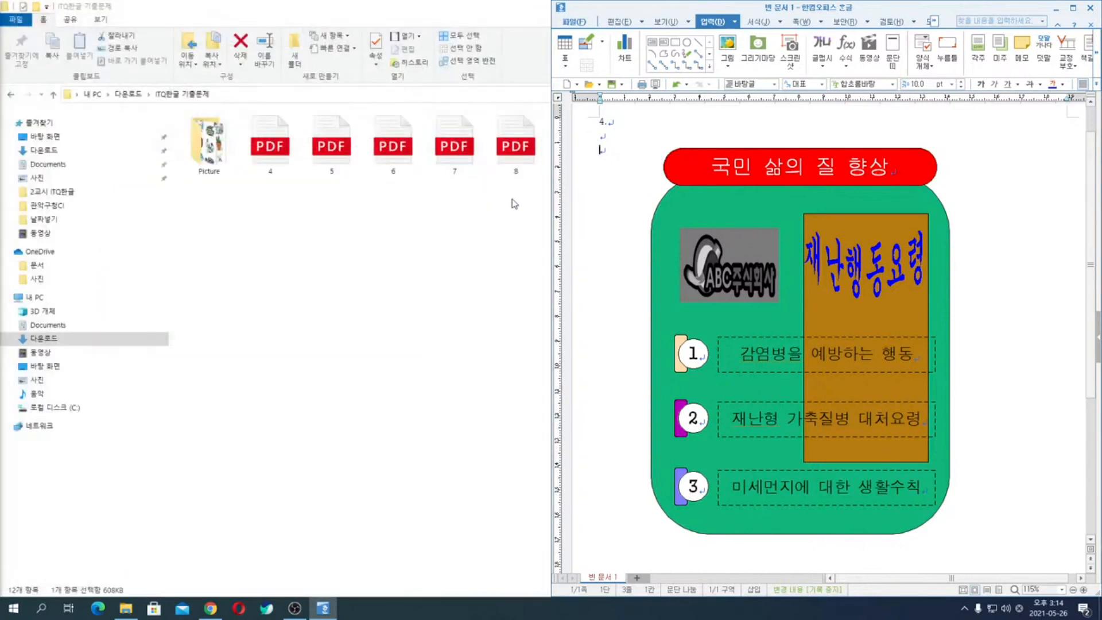
click(476, 280)
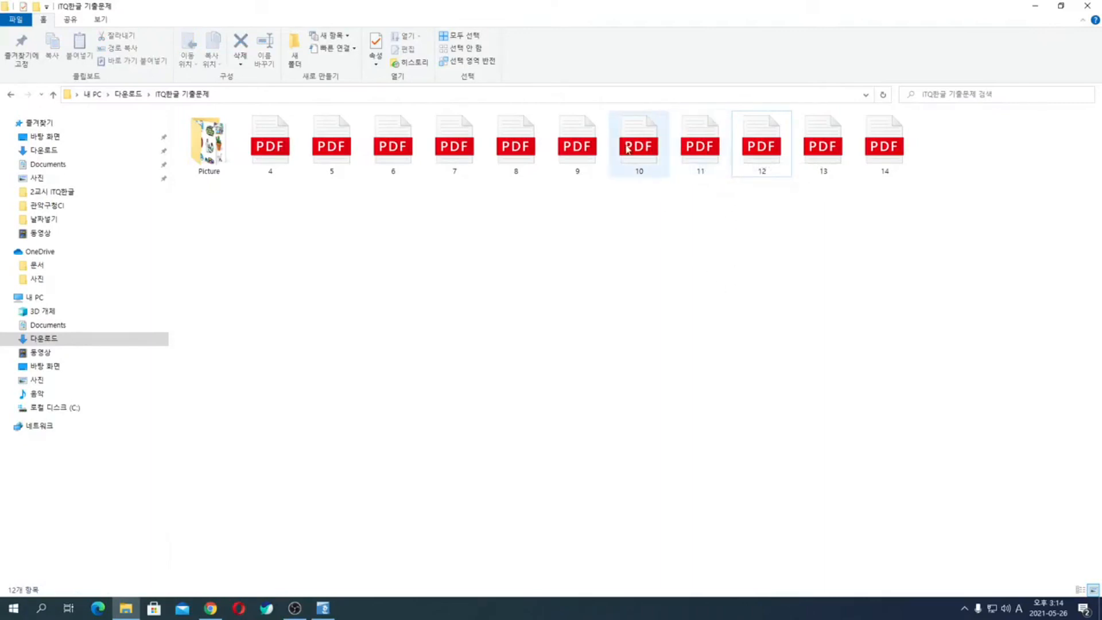
double_click(659, 149)
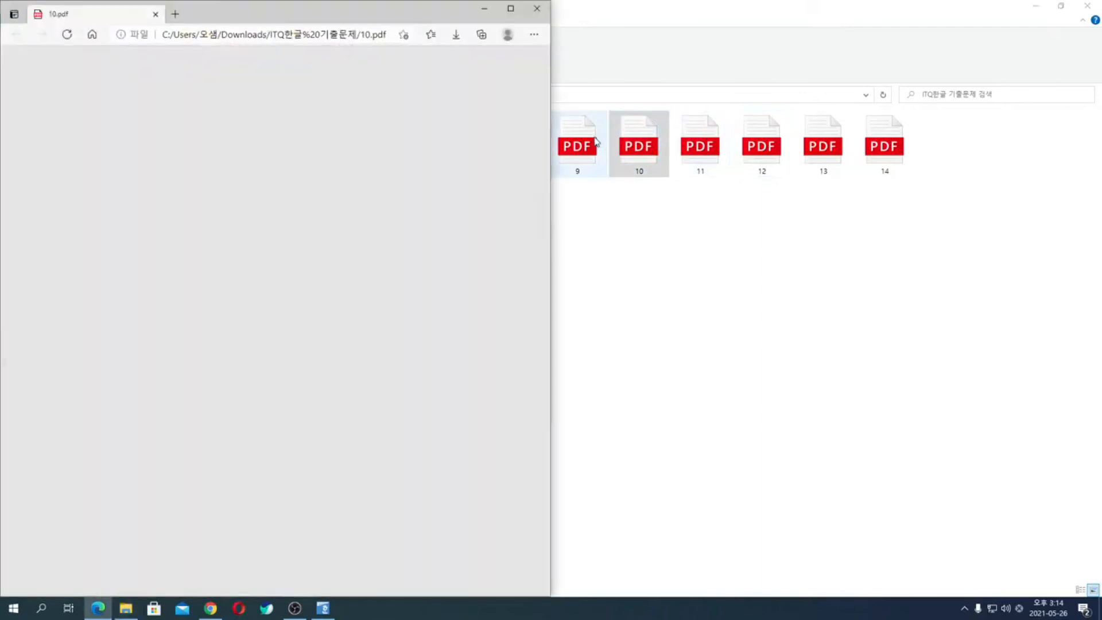
scroll(379, 295, down, 20)
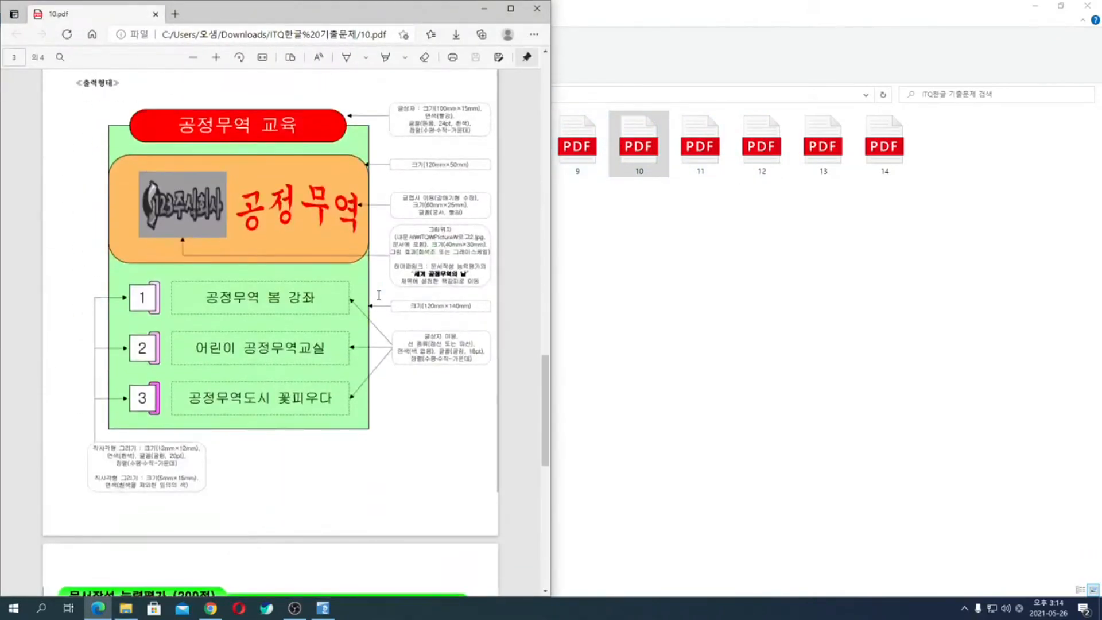
click(536, 7)
- Open 11.pdf from the exam folder at its question 4 drawing and show it beside the Hangul document
key(Right)
key(Return)
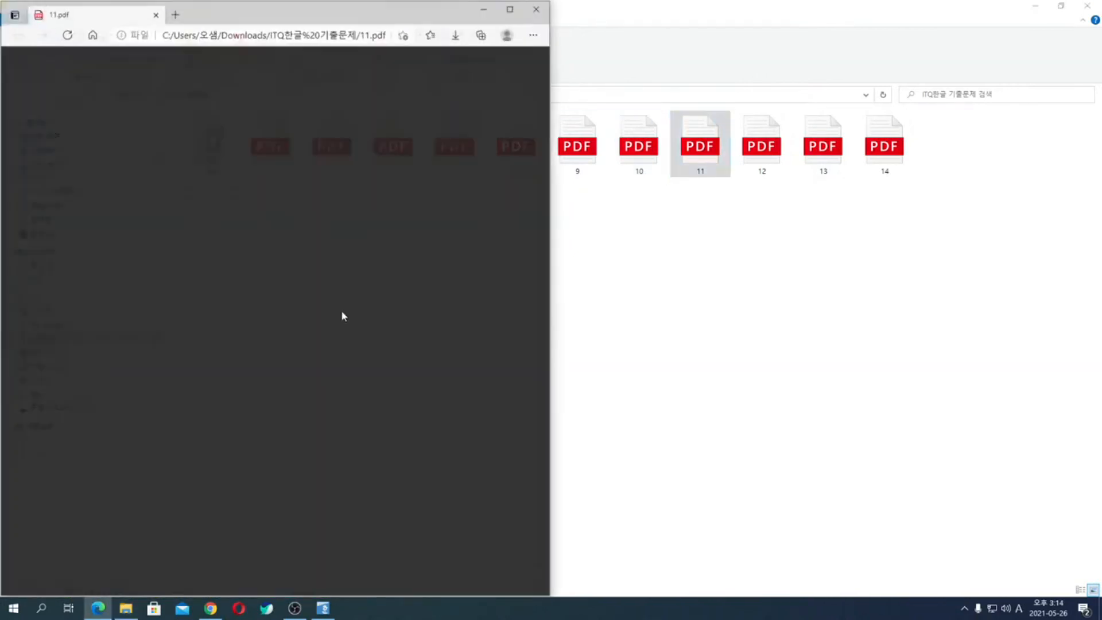
scroll(367, 333, down, 15)
scroll(388, 347, down, 5)
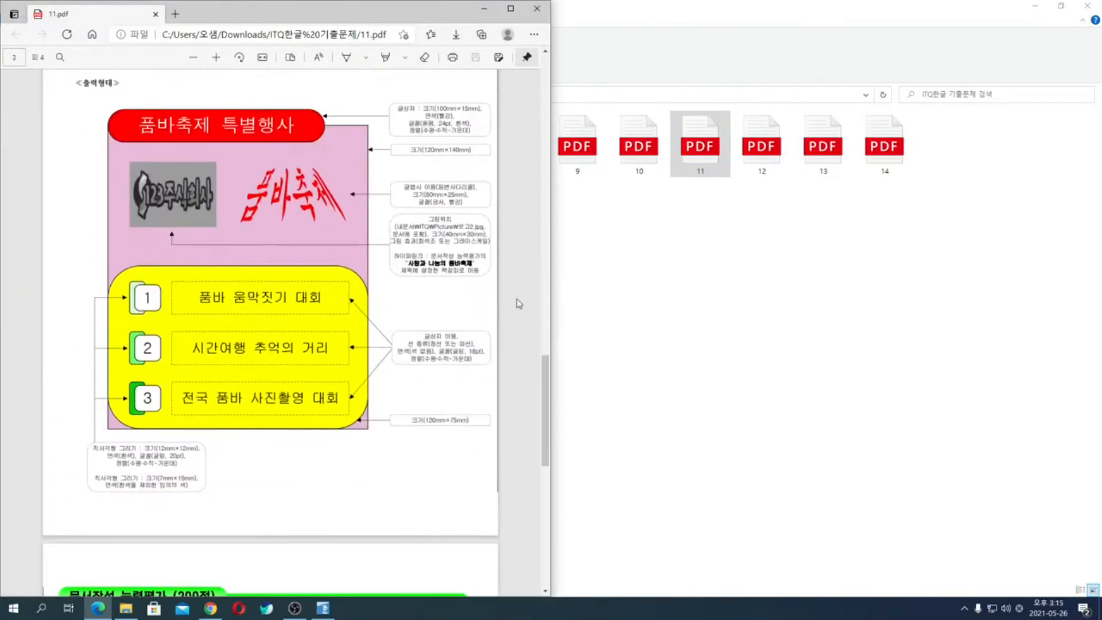
key(alt+F4)
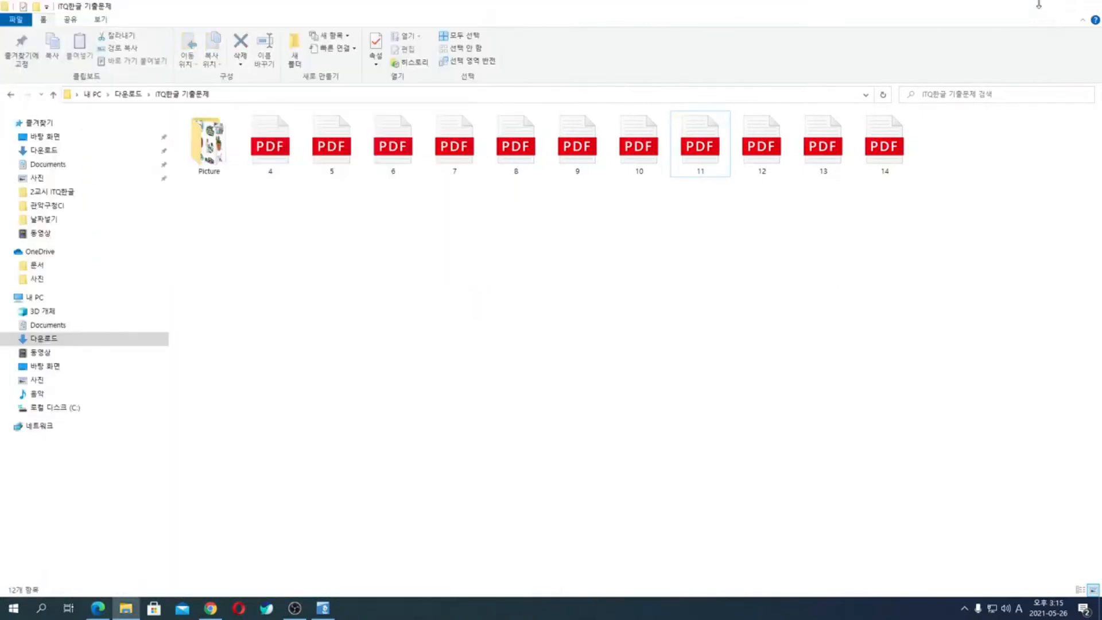
click(1039, 6)
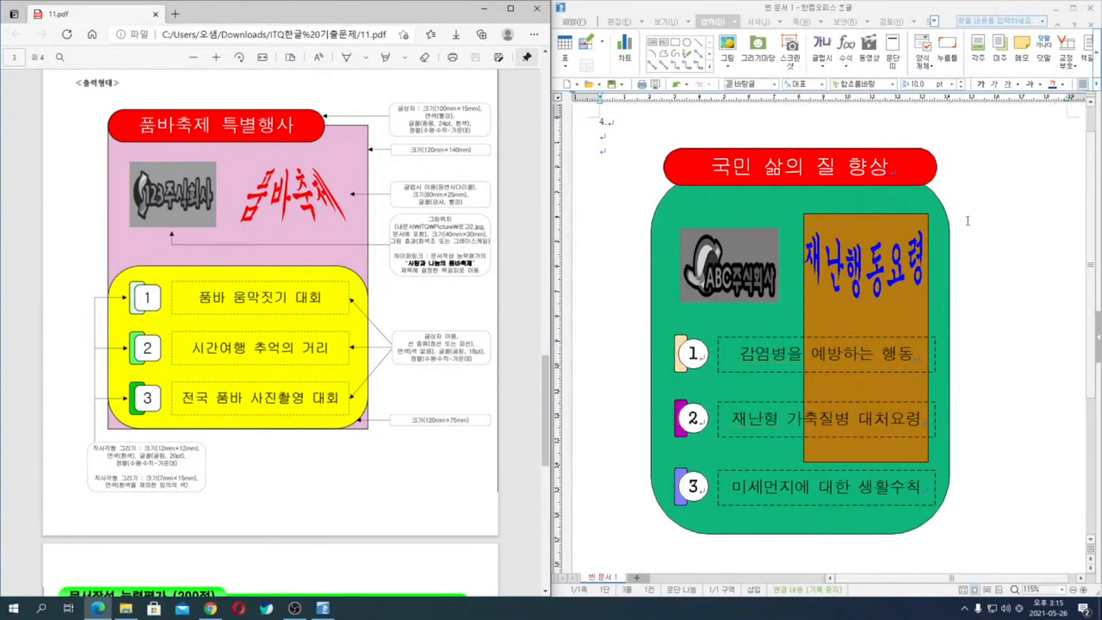
- Delete all objects of the finished 국민 삶의 질 향상 drawing from the document
click(646, 166)
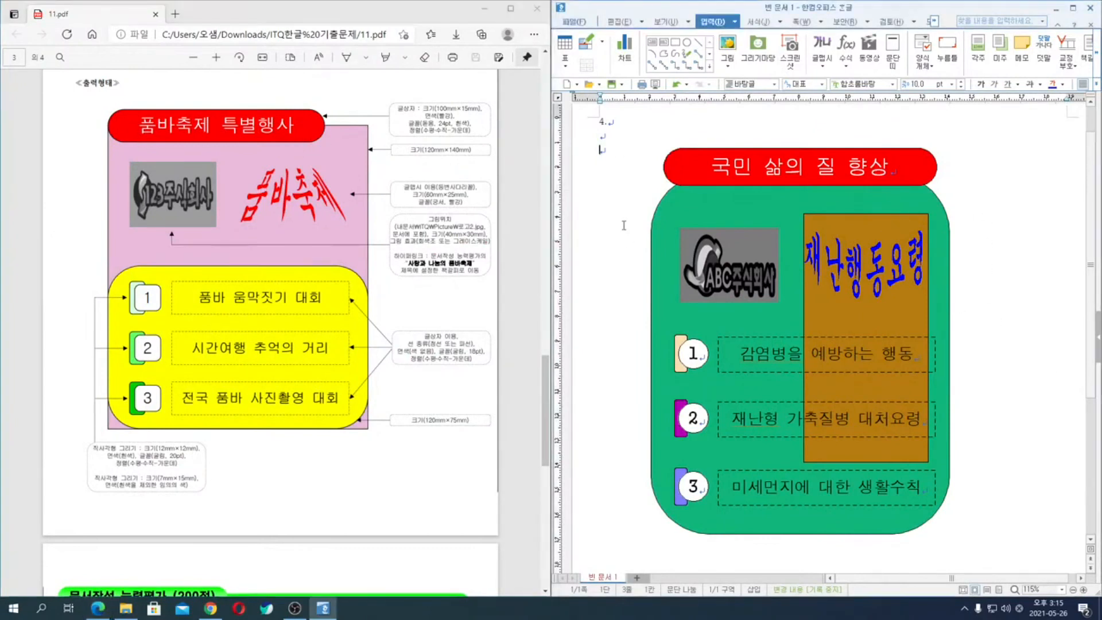
key(ctrl+a)
key(Delete)
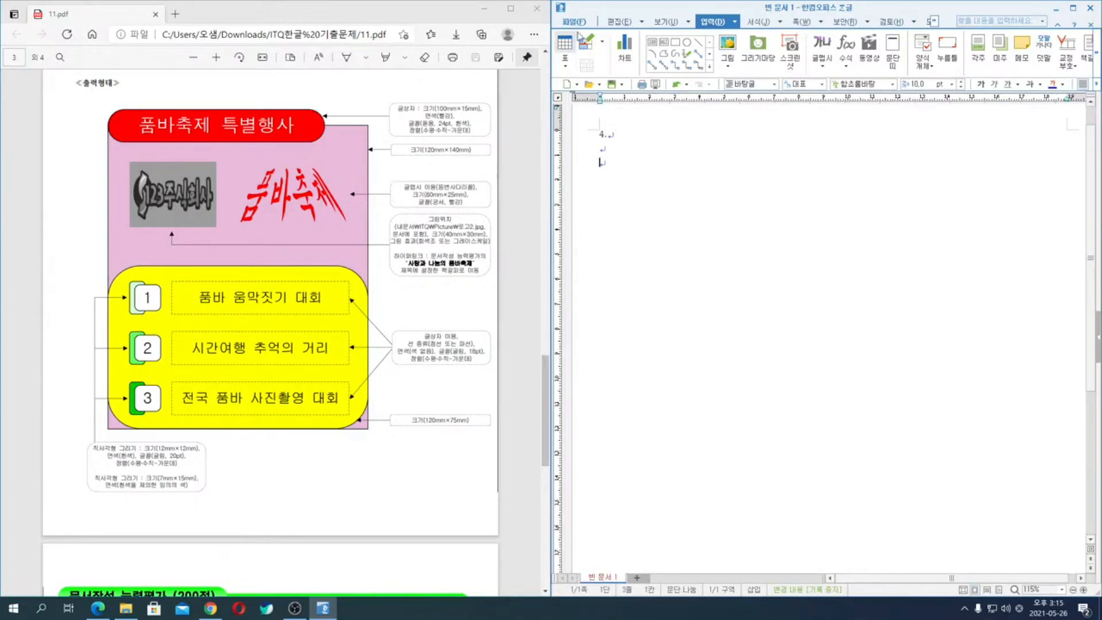
- Draw a background rectangle below the 4. line and set its width to 120 mm and height to 140 mm
click(676, 43)
drag(636, 167, 843, 406)
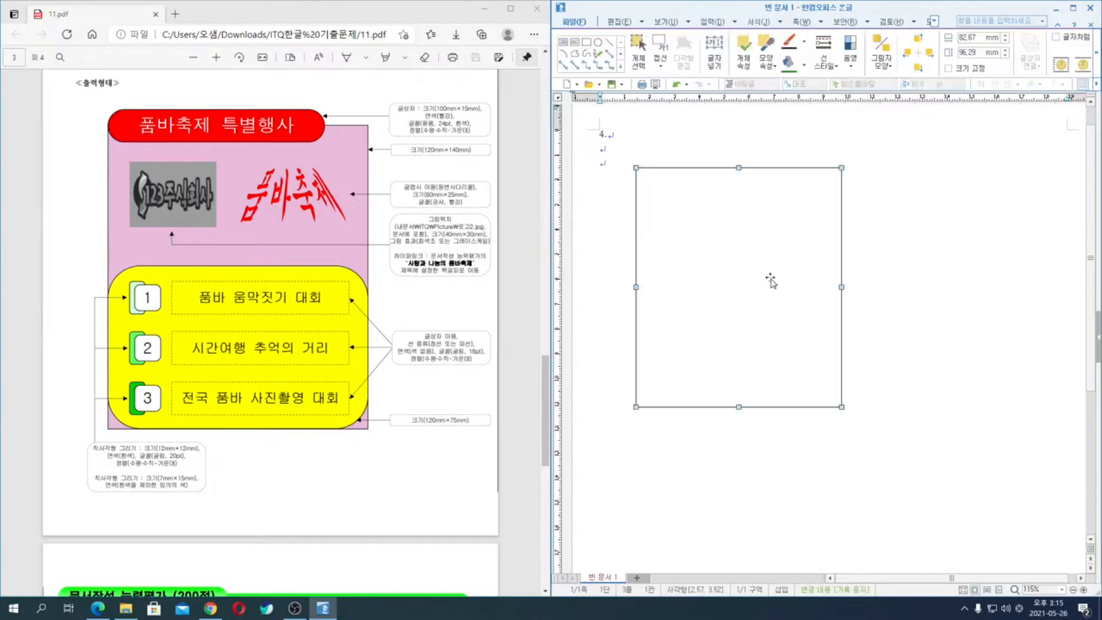
double_click(773, 283)
click(675, 183)
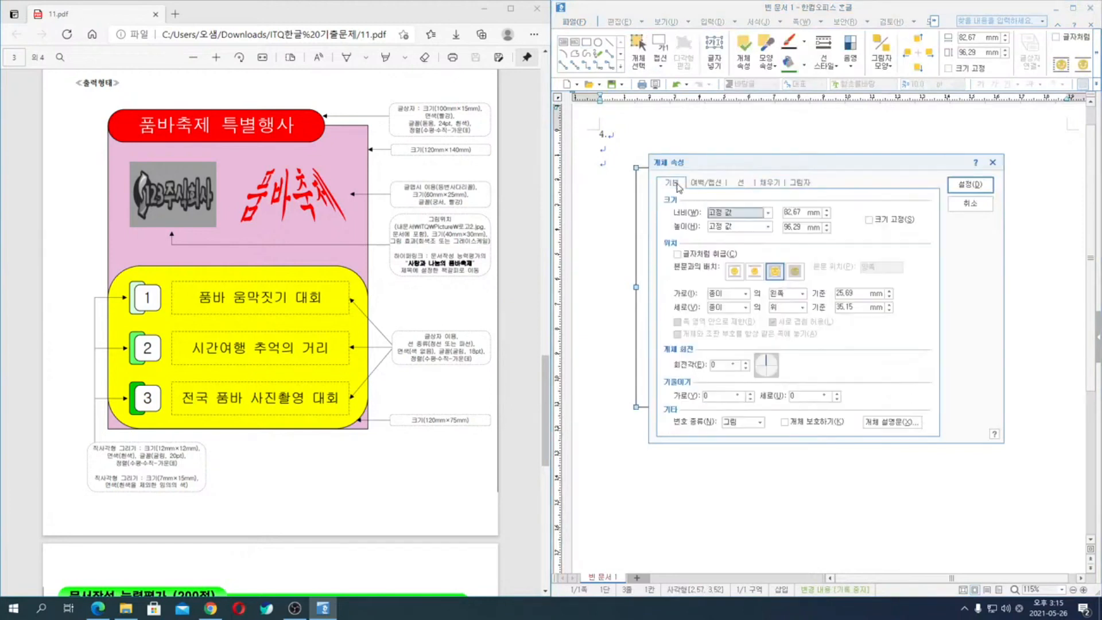
click(787, 213)
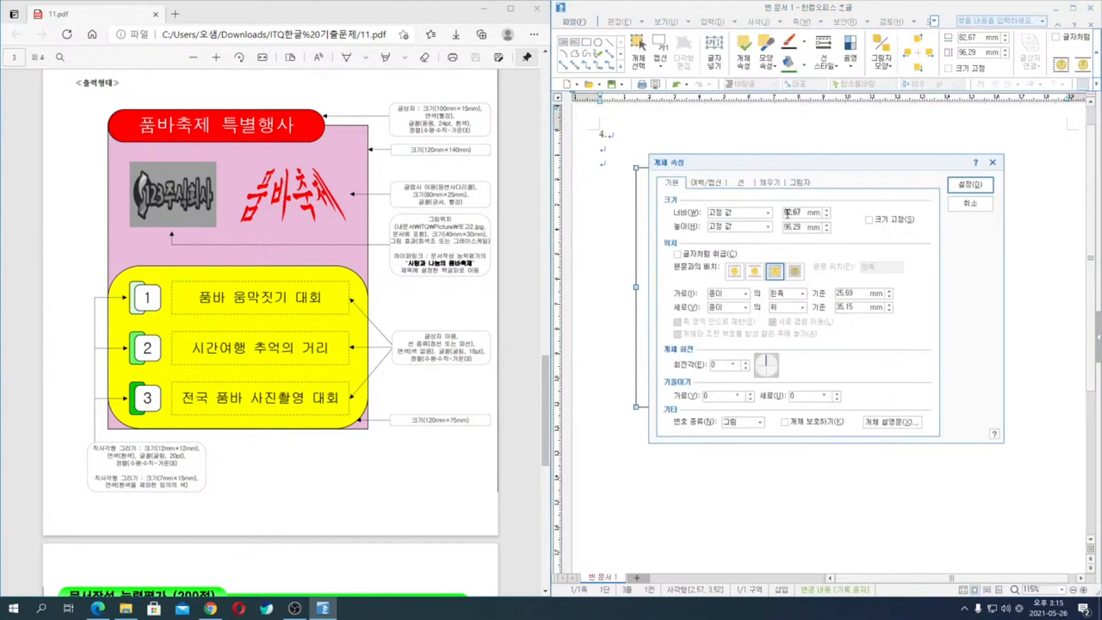
text(120)
key(Tab)
key(Tab)
text(1)
- Fill the background rectangle with a light pink colour
click(770, 182)
click(736, 240)
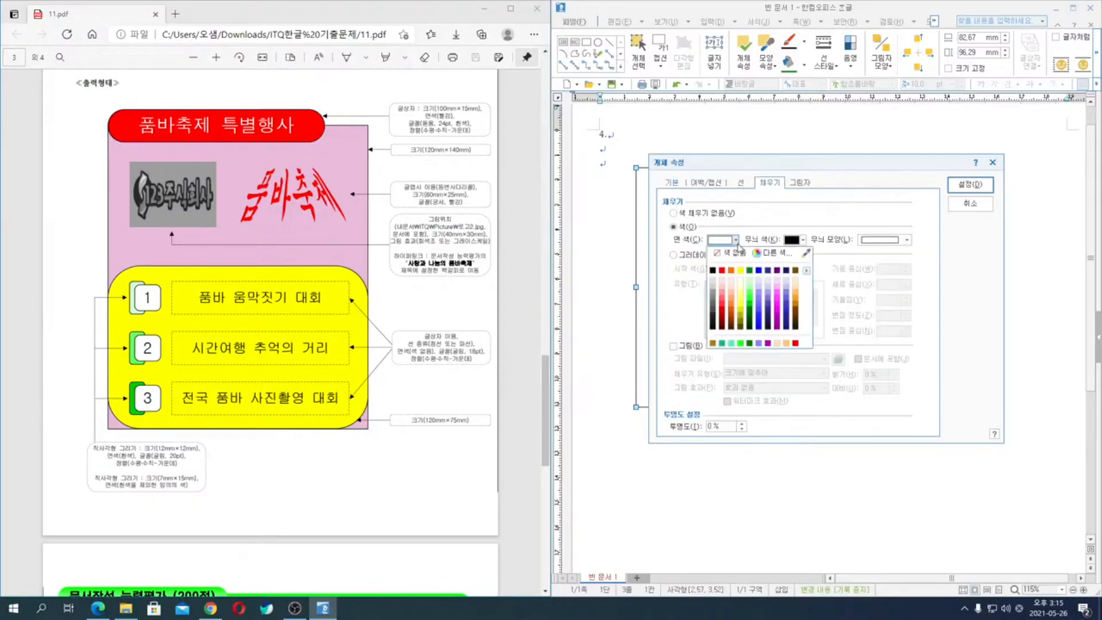
click(781, 285)
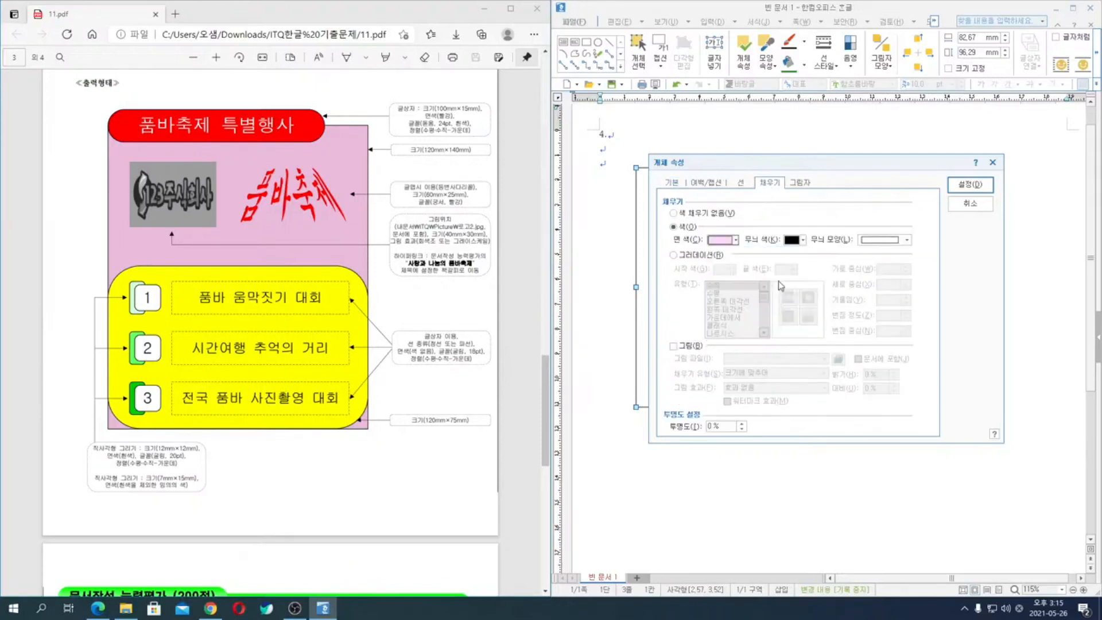
click(970, 184)
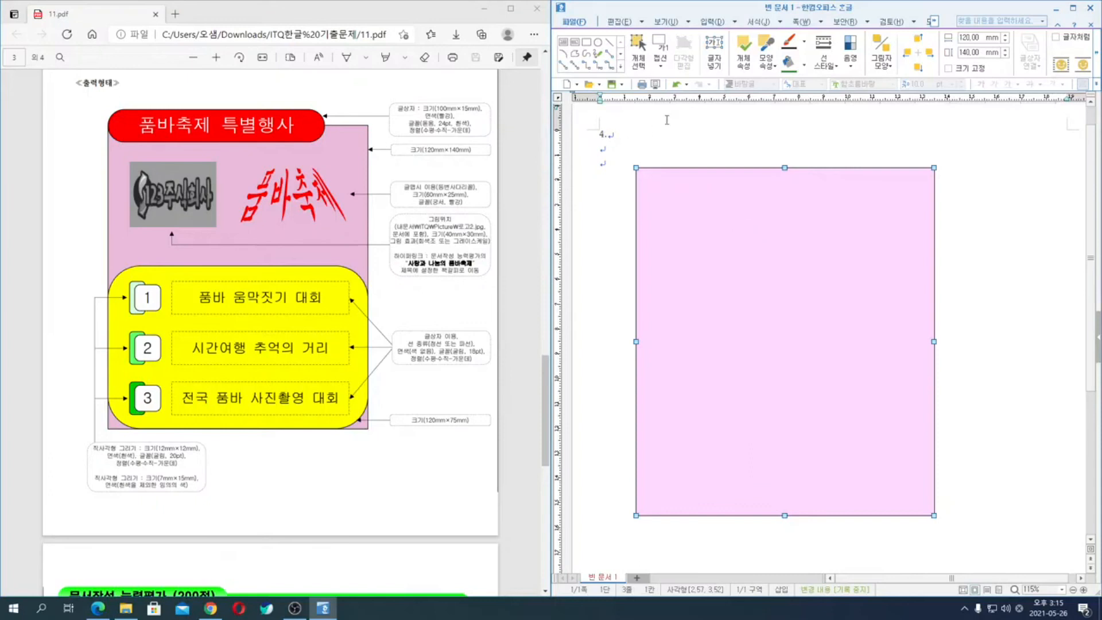
- Draw a text box about 67 × 15 mm over the background rectangle's upper edge and enter 품바축제 특별행사 in it
click(565, 43)
drag(641, 149, 809, 186)
text(품바축제 특별행사)
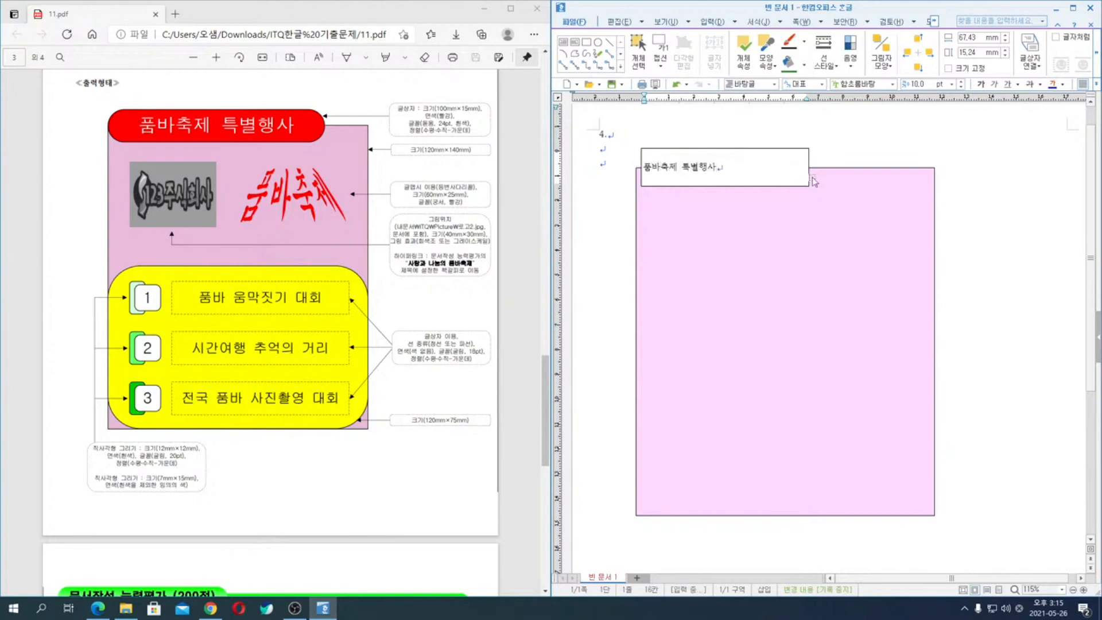
key(Escape)
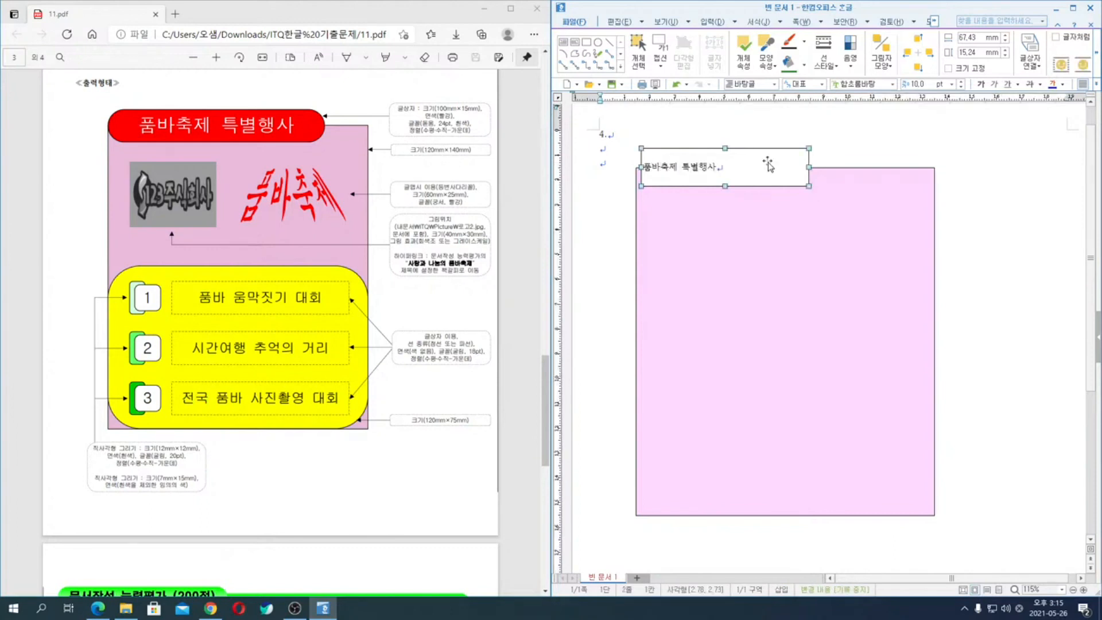
- Give the title text box a red fill and half-round (반원) corners
double_click(769, 165)
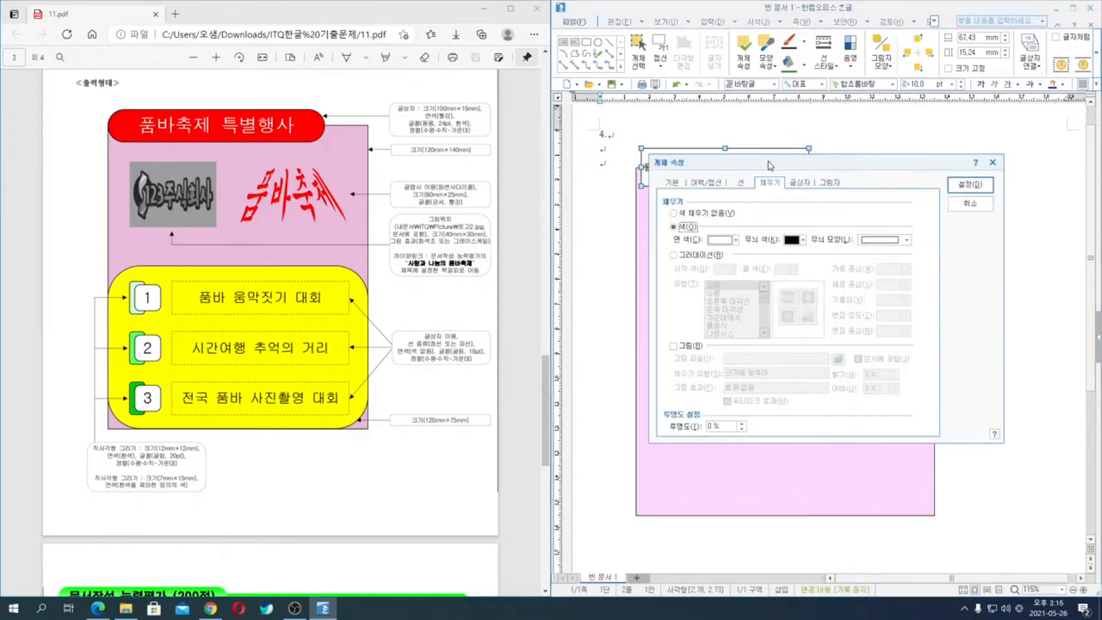
click(735, 241)
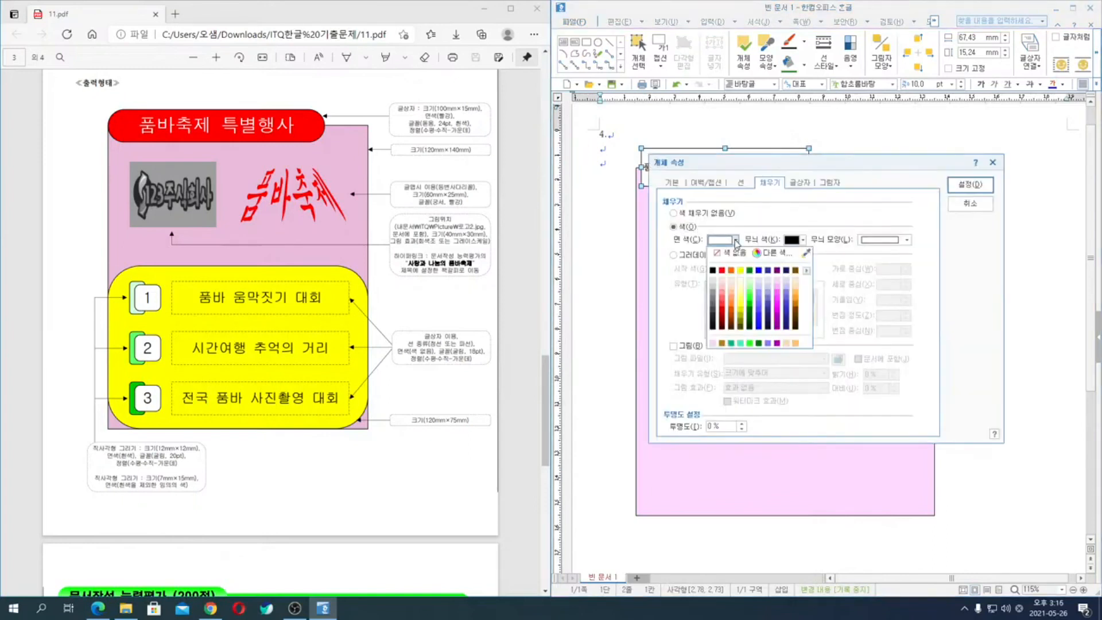
click(724, 271)
click(742, 183)
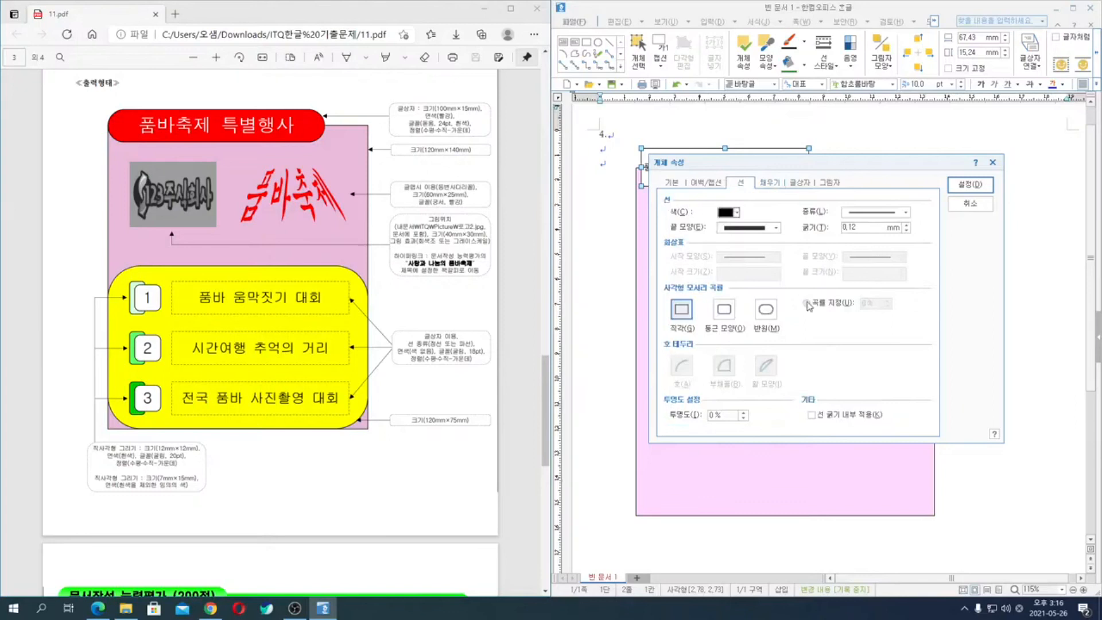
click(766, 310)
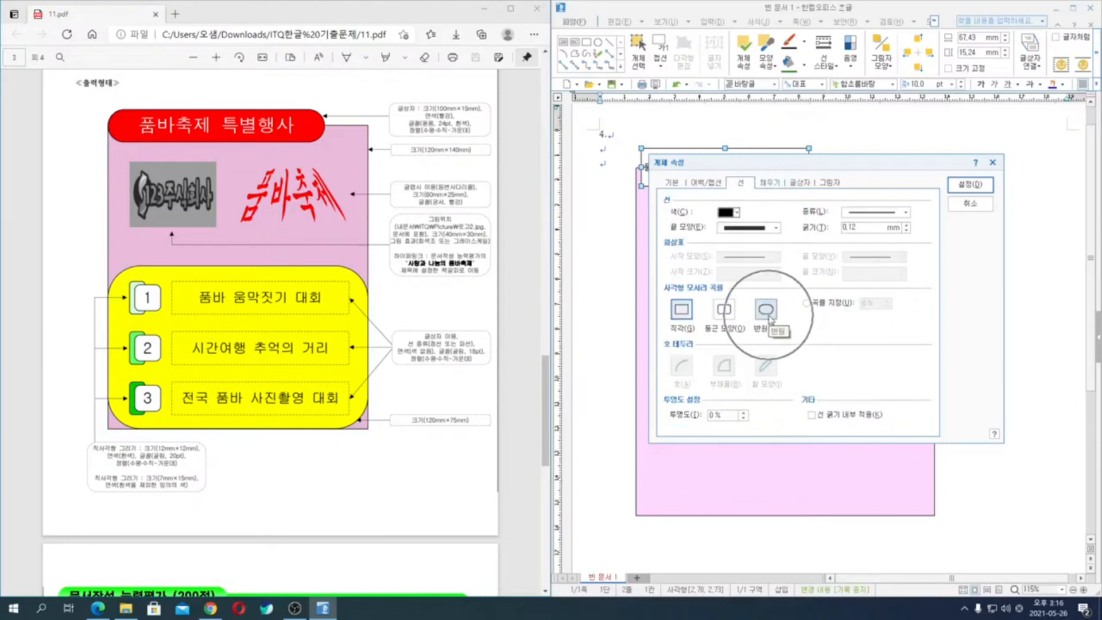
- Set the title text box's width to 100 mm and height to 15 mm and apply its properties
click(671, 182)
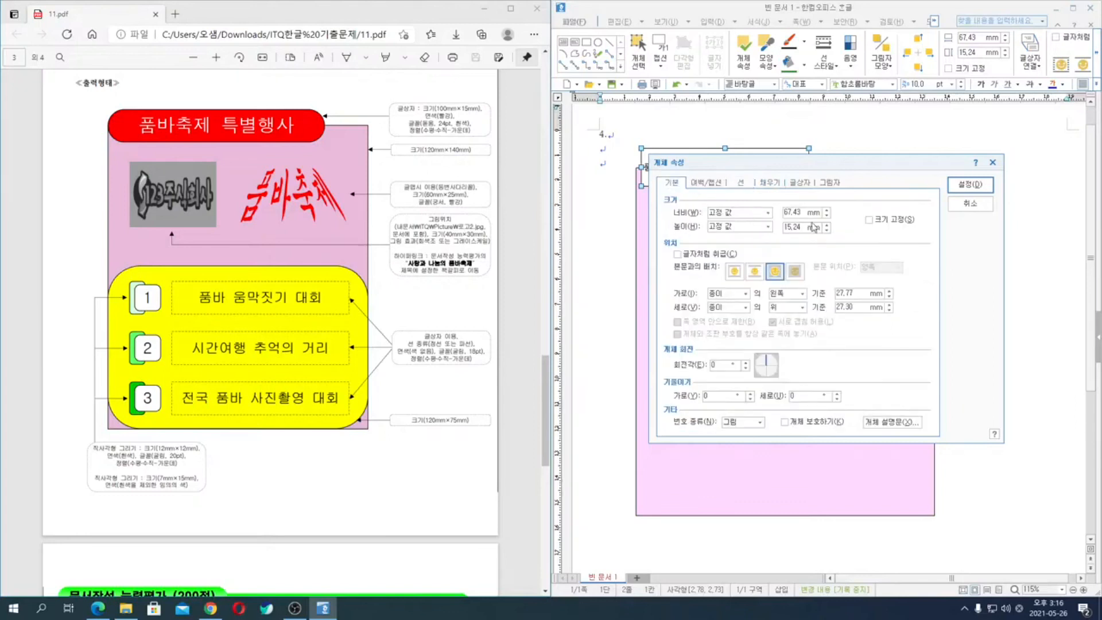
double_click(795, 214)
text(100)
key(Tab)
key(Tab)
text(1)
click(970, 185)
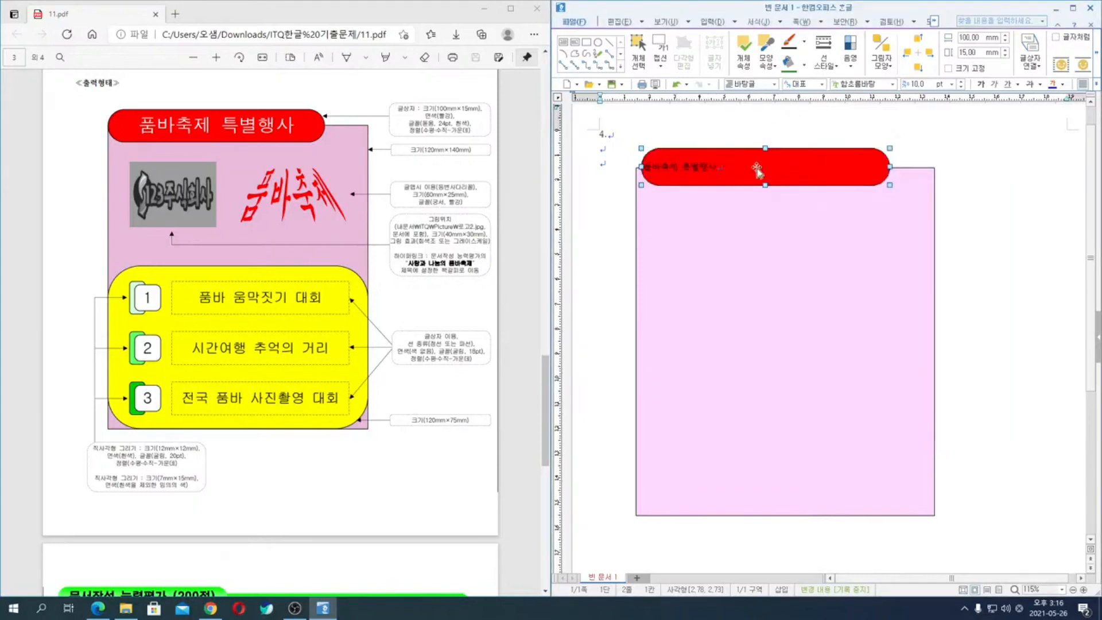
- Centre the title text horizontally and format it in 돋움, 24 pt, white
key(alt+t)
key(alt+c)
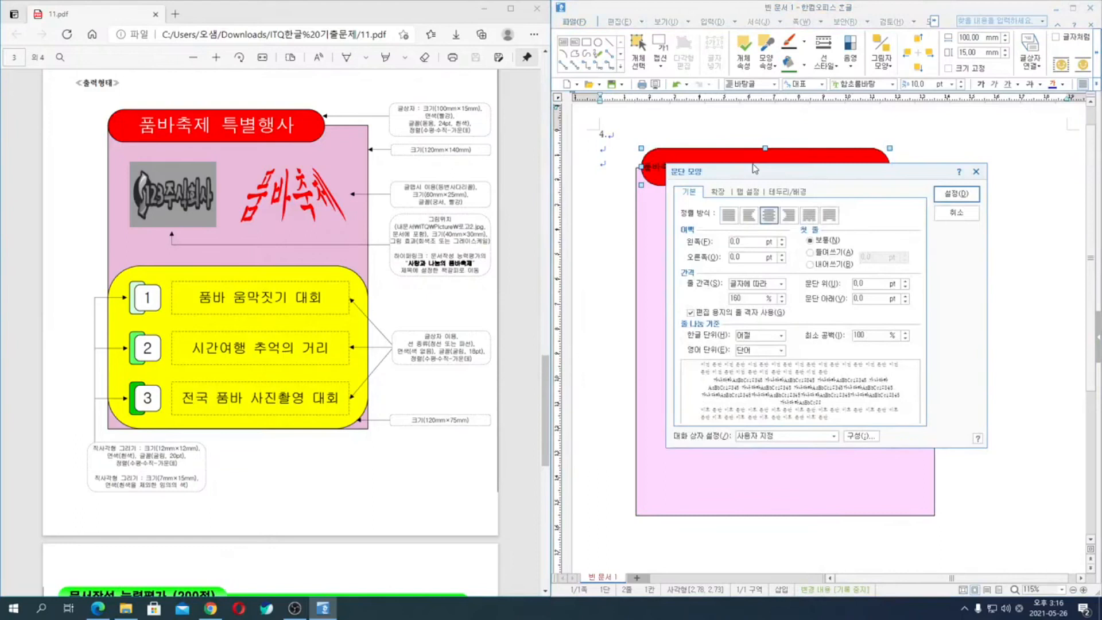
key(Return)
key(alt+l)
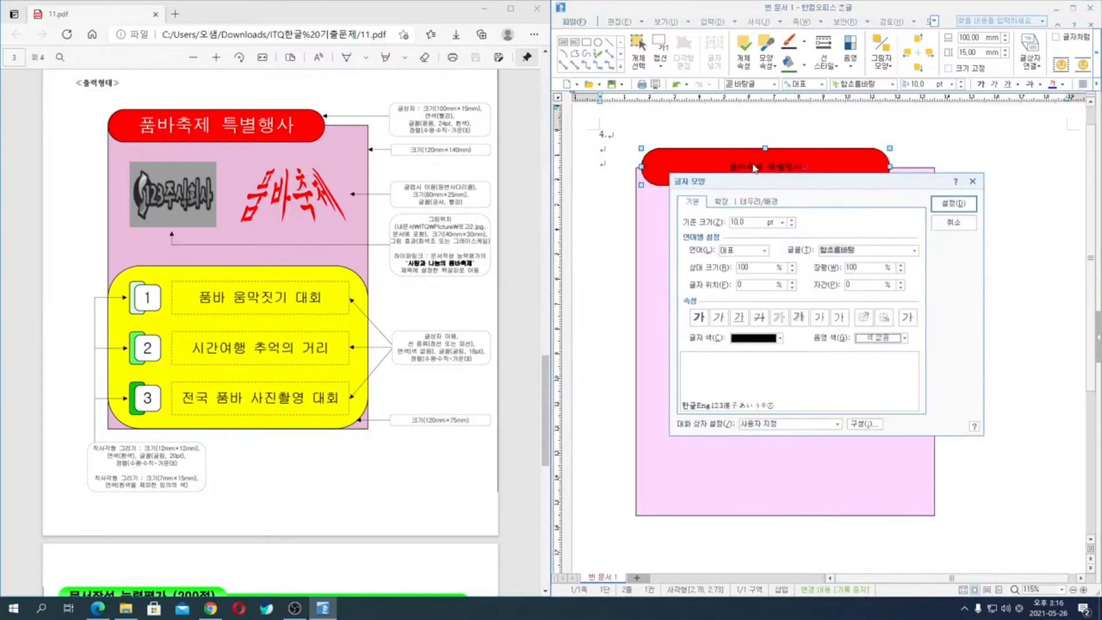
key(alt+t)
text(돋움)
key(alt+z)
text(2)
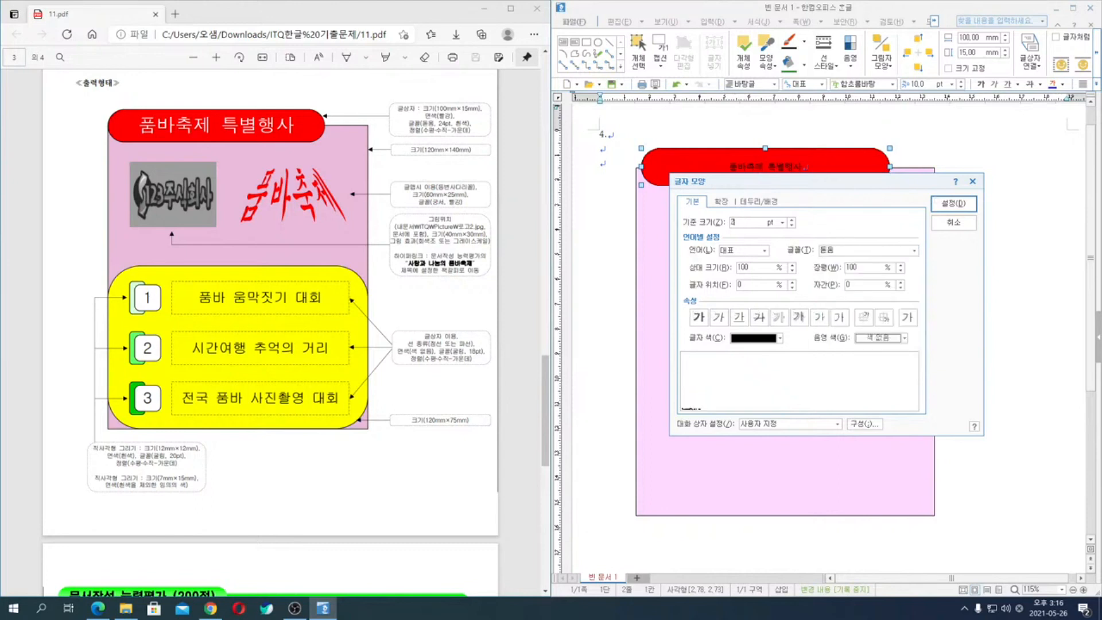
text(4)
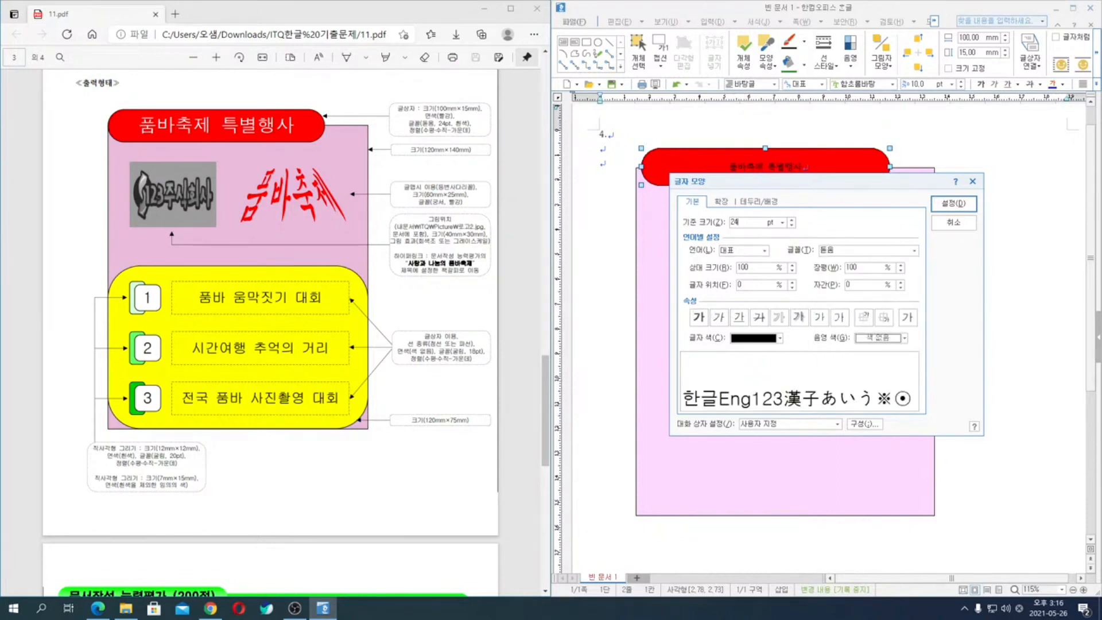
click(780, 338)
click(735, 369)
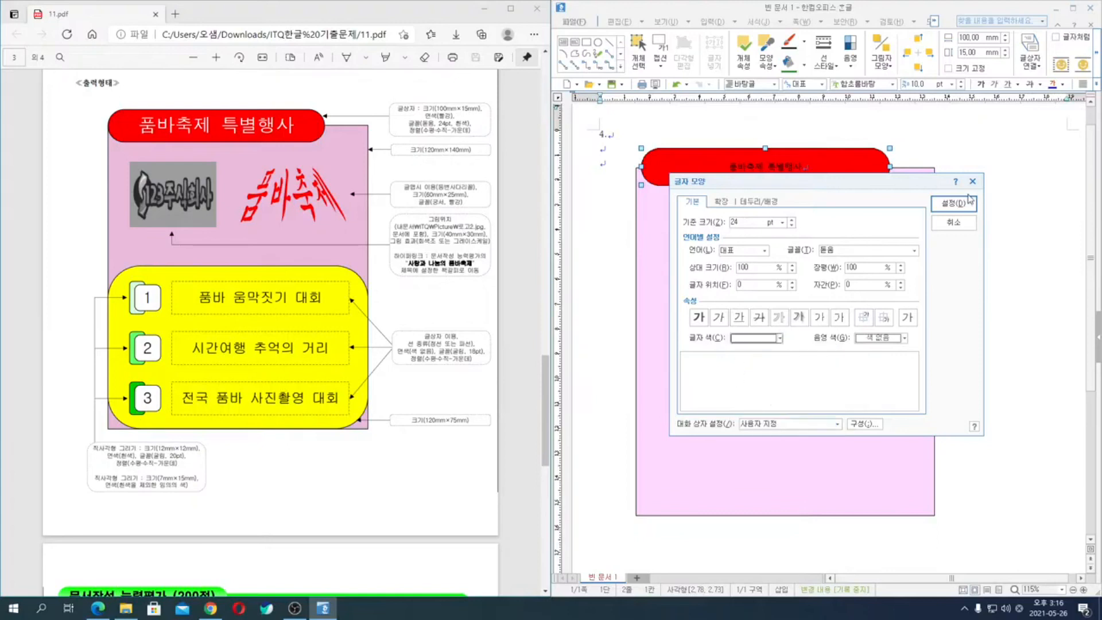
click(954, 204)
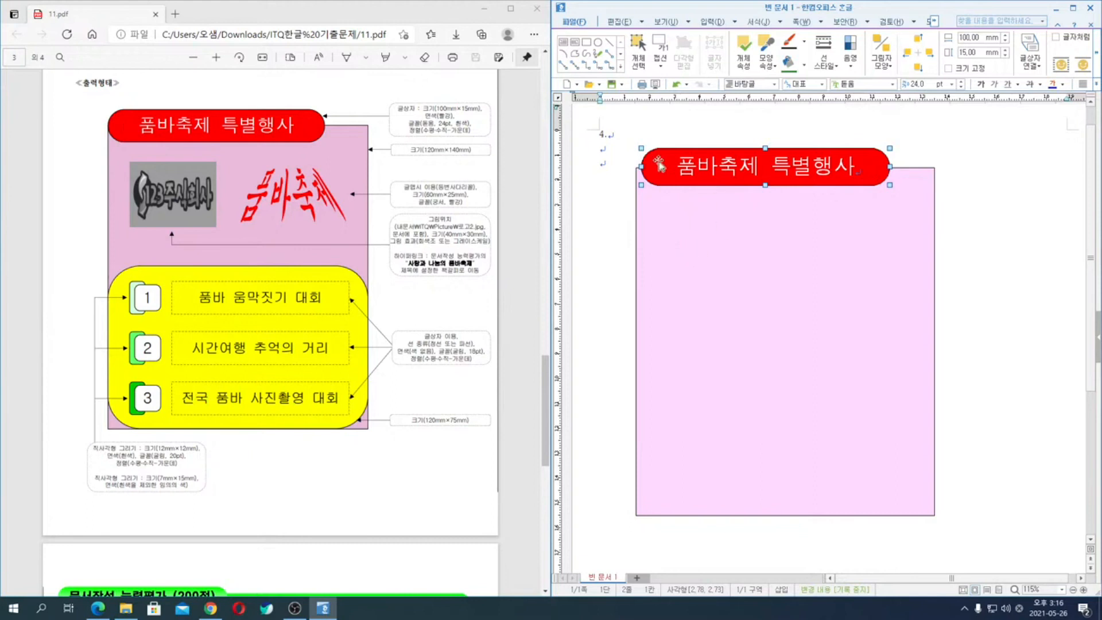
- Align the title text box with the left edge of the background rectangle
click(689, 295)
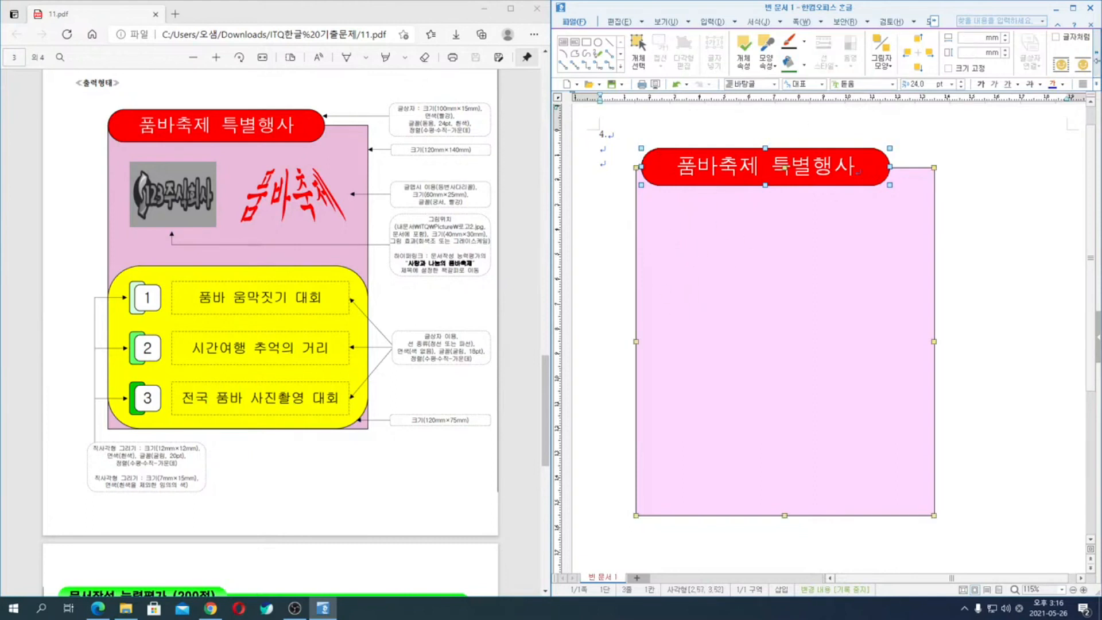
click(1096, 54)
click(1095, 59)
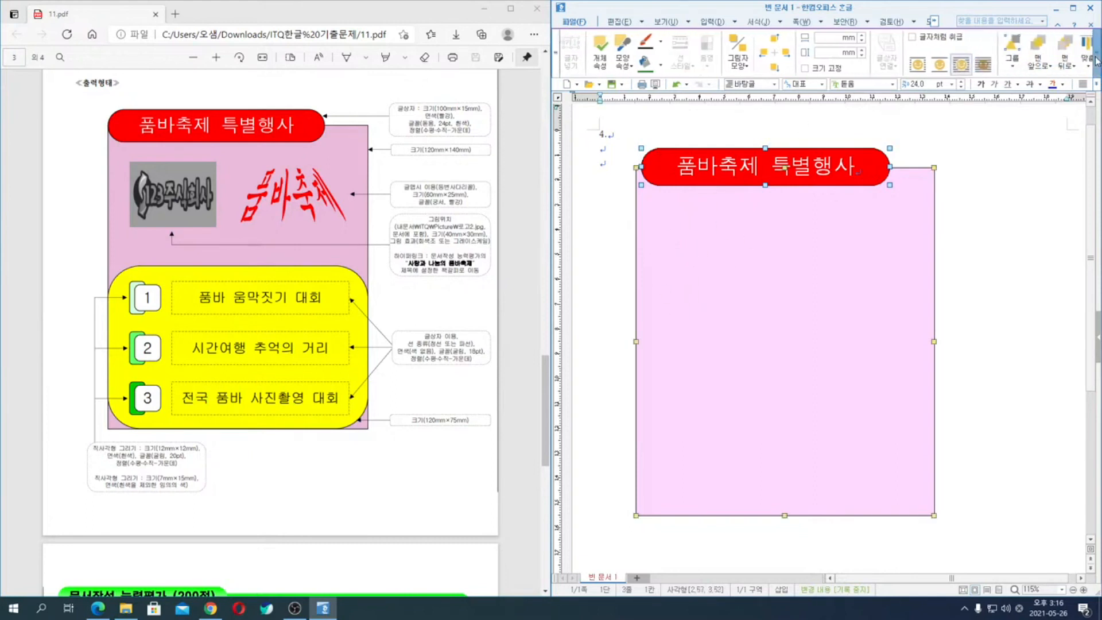
click(1027, 64)
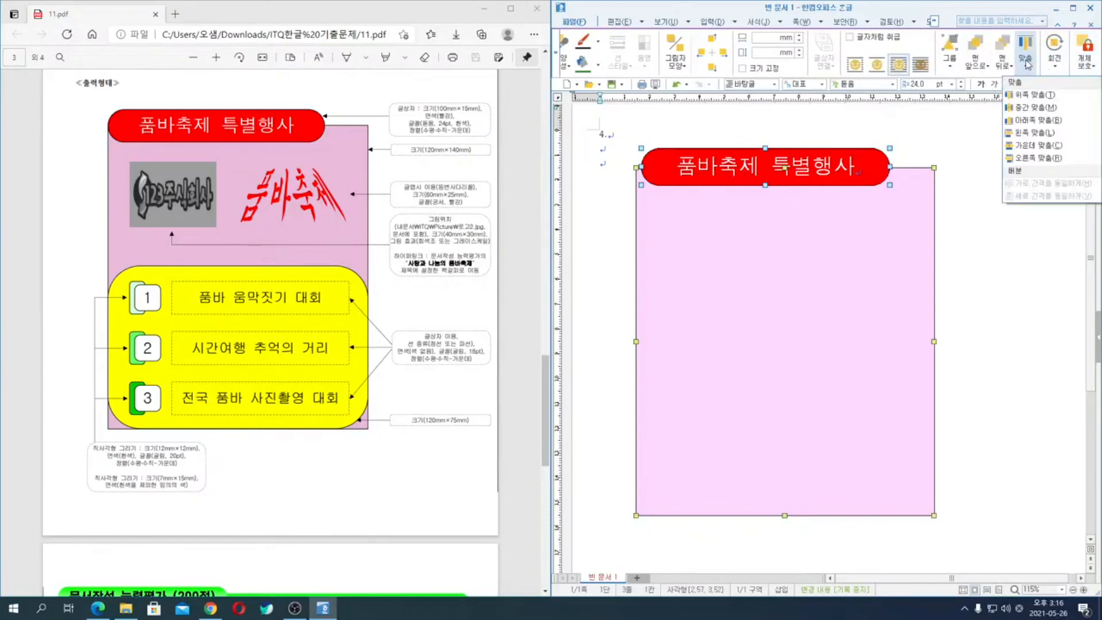
click(1032, 139)
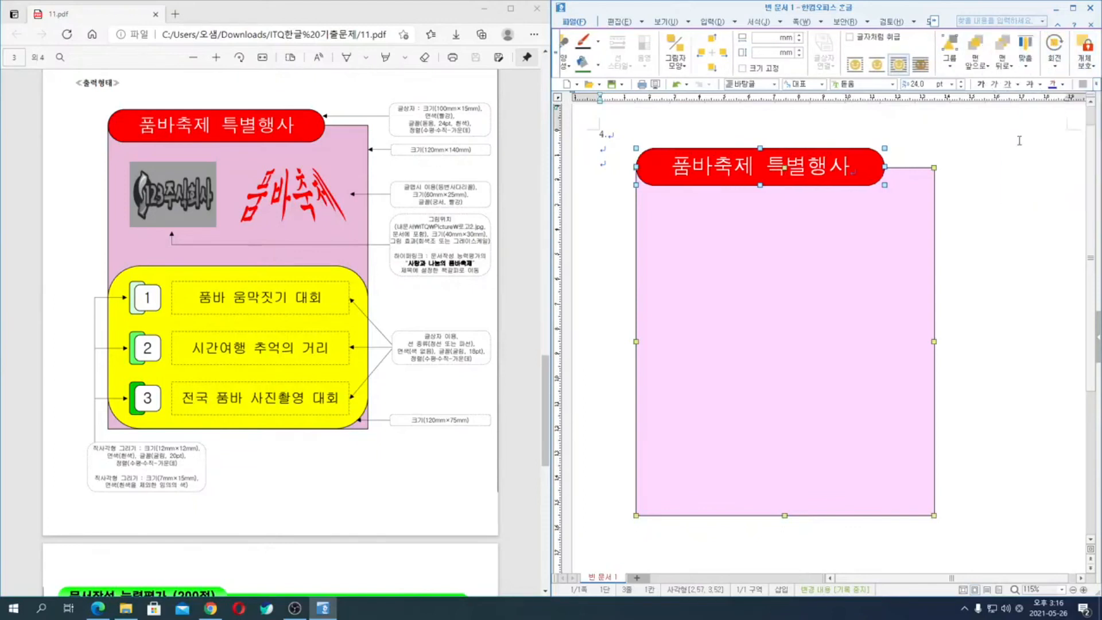
click(1035, 297)
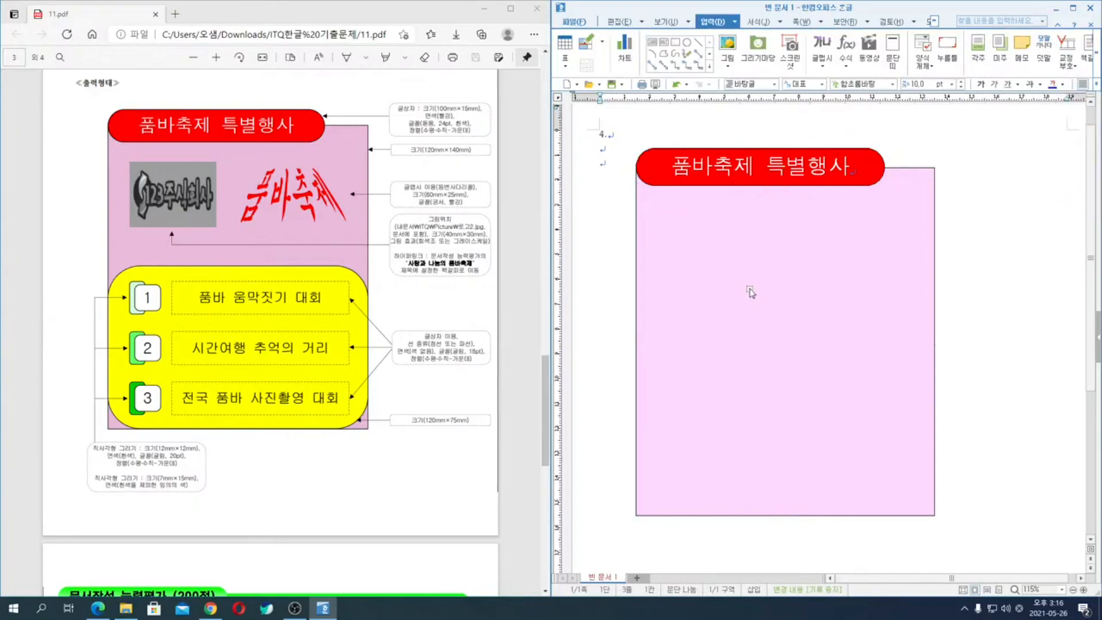
- Draw a second rectangle over the lower part of the background and set its width to 120 mm and height to 75 mm
click(656, 46)
drag(657, 359, 887, 475)
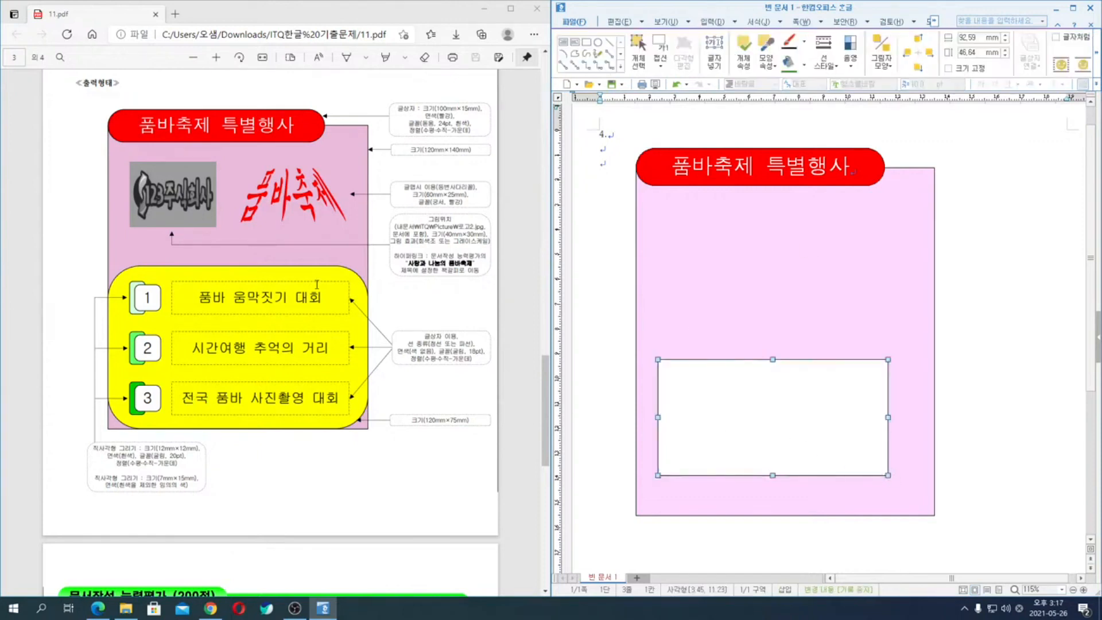
double_click(782, 372)
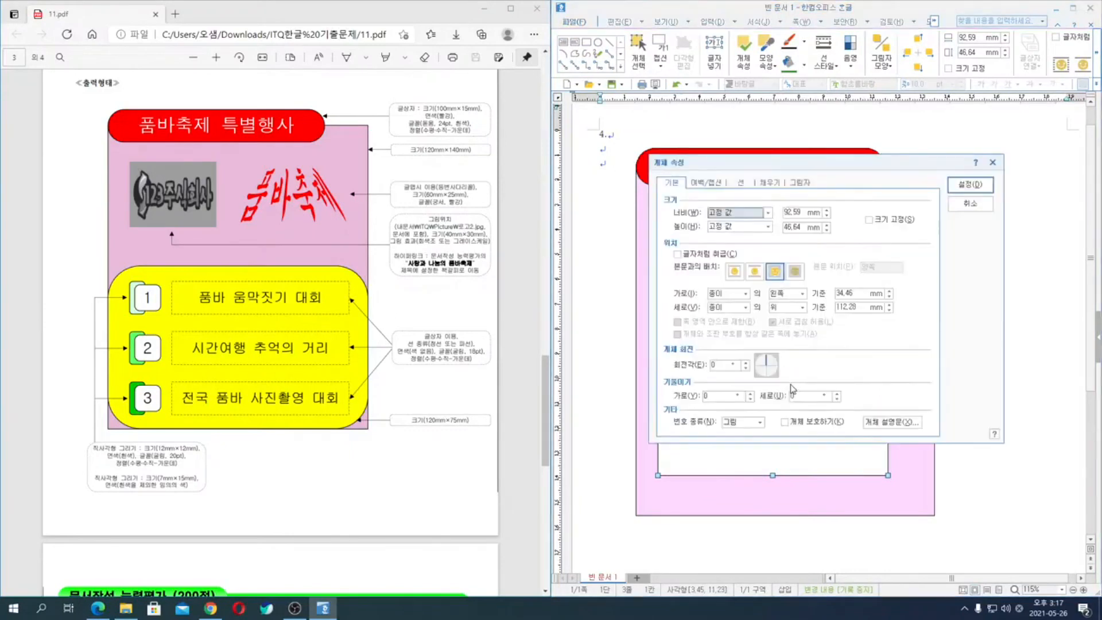
click(790, 214)
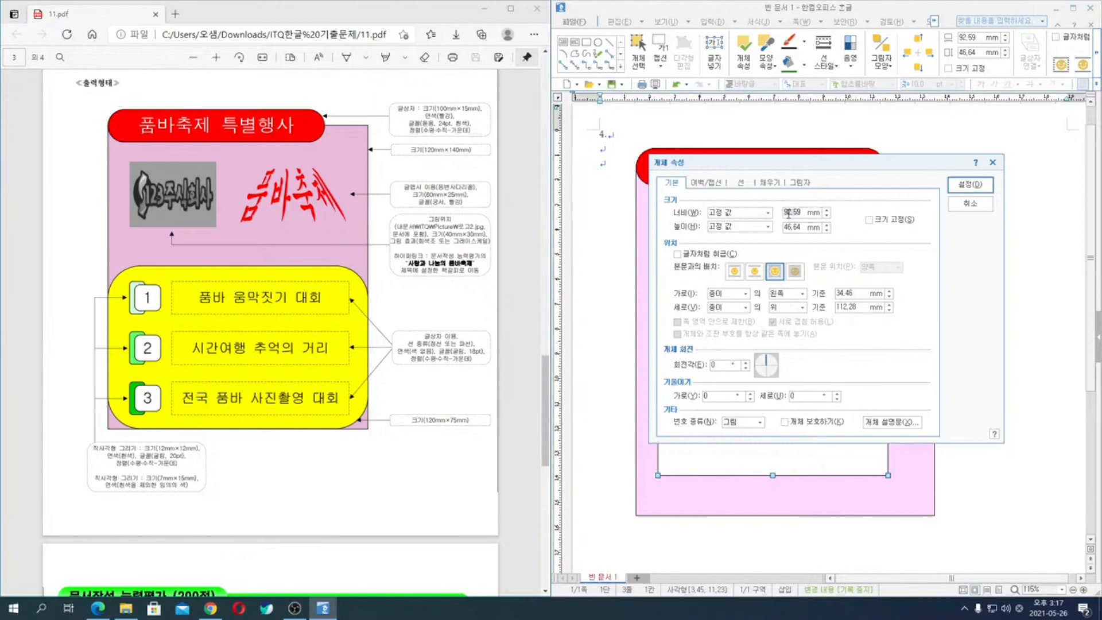
text(12)
key(Tab)
text(75)
- Give the second rectangle rounded (둥근 모양) corners and a yellow fill
click(741, 183)
click(724, 310)
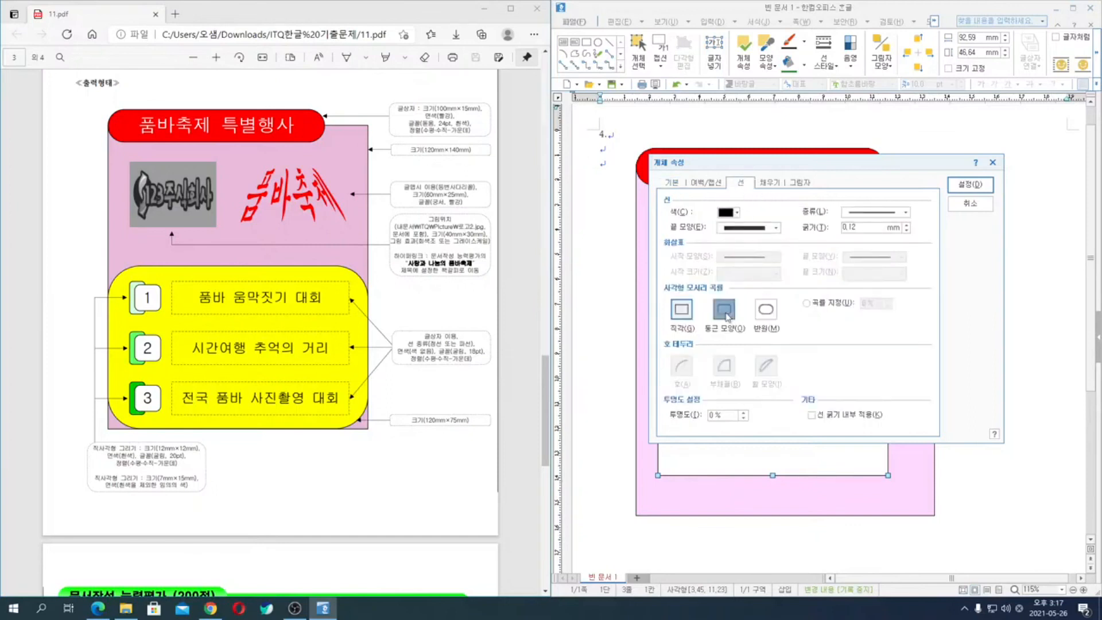
click(780, 187)
click(729, 240)
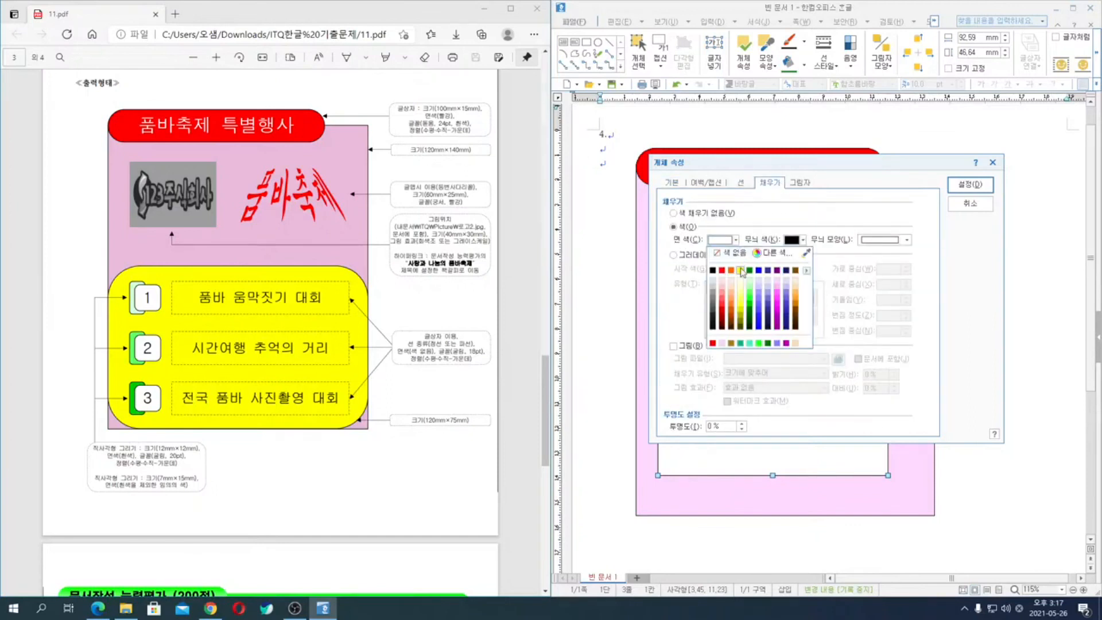
click(740, 270)
click(970, 185)
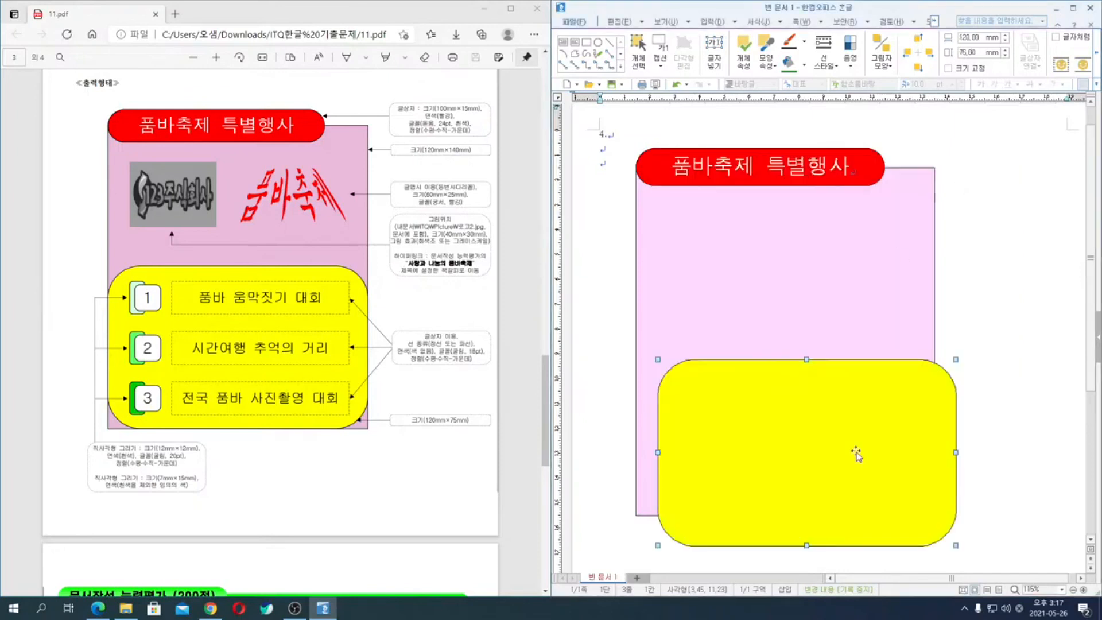
- Align the yellow rounded rectangle with the left and bottom edges of the background rectangle
click(737, 321)
key(ctrl)
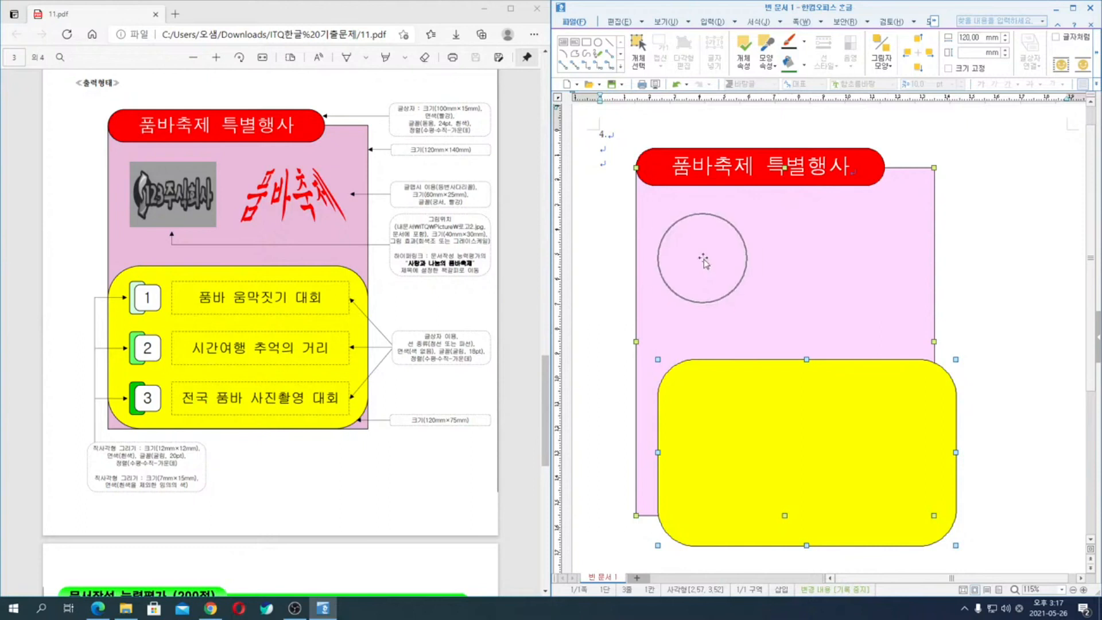
click(1097, 58)
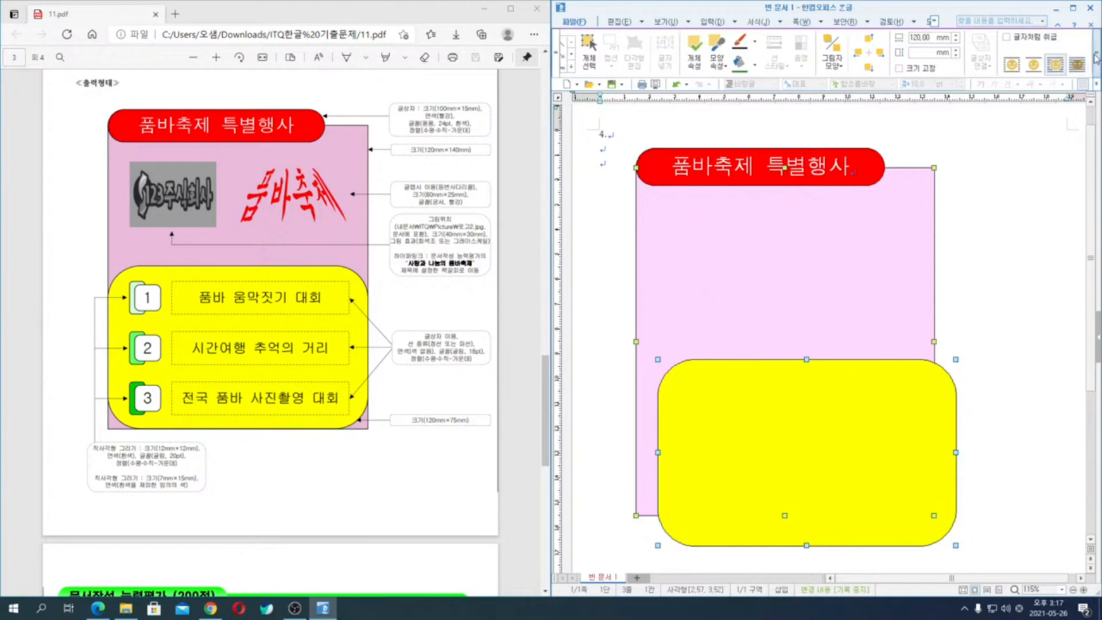
click(1052, 67)
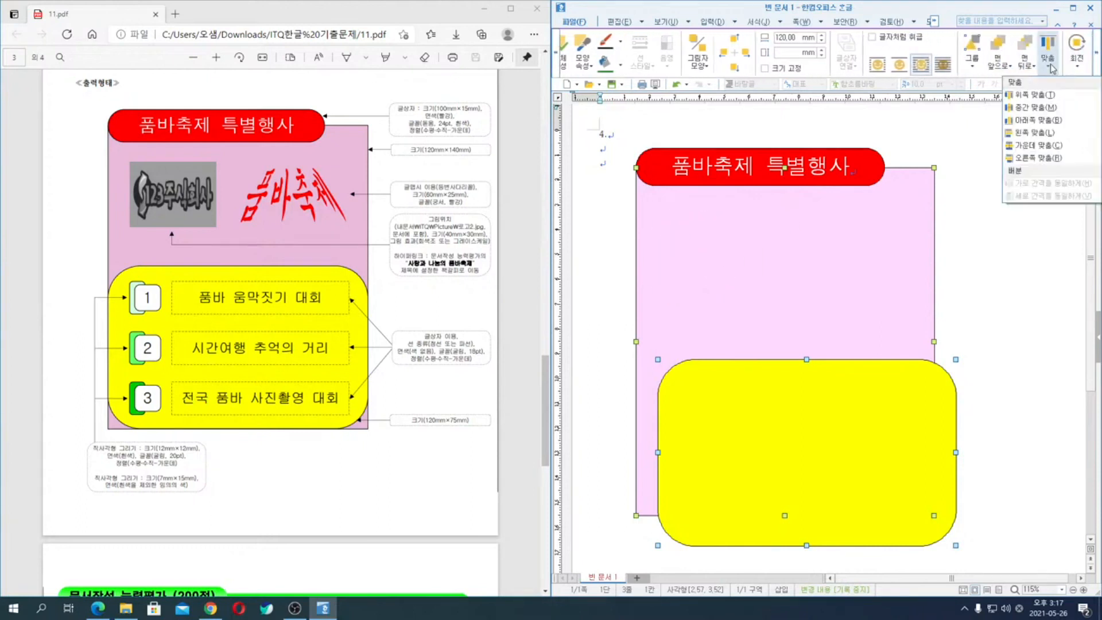
click(1039, 134)
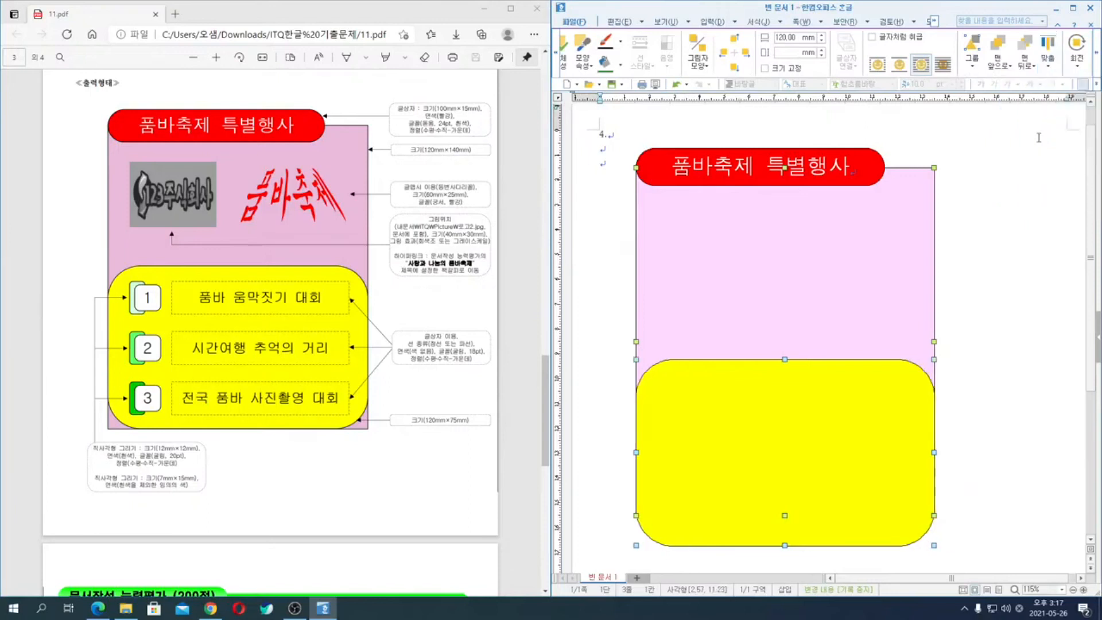
click(1051, 63)
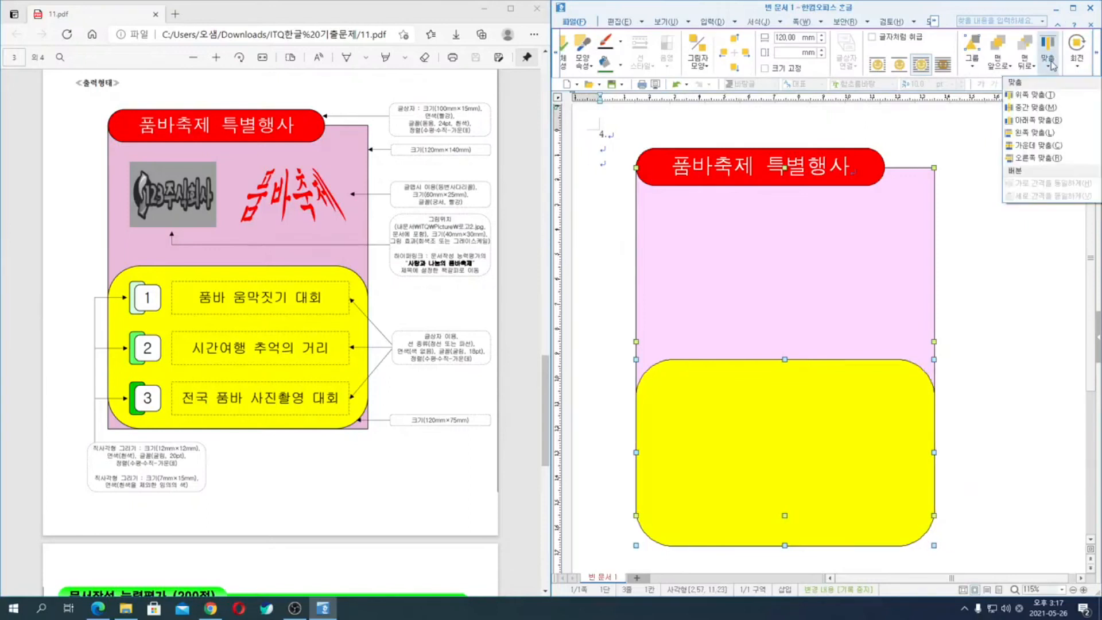
click(1041, 122)
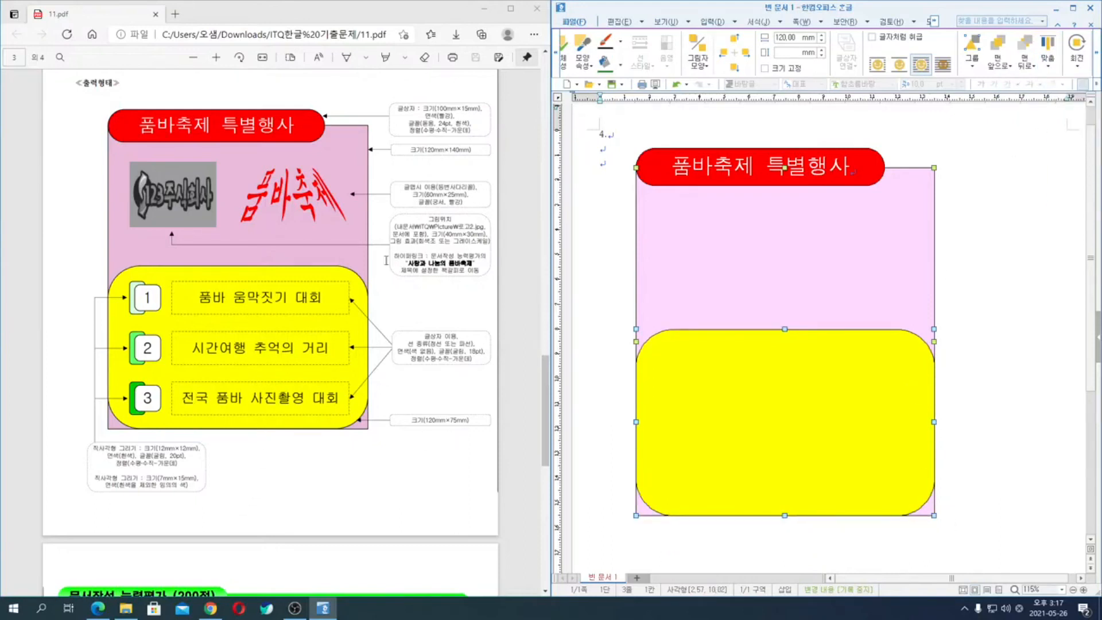
click(1030, 428)
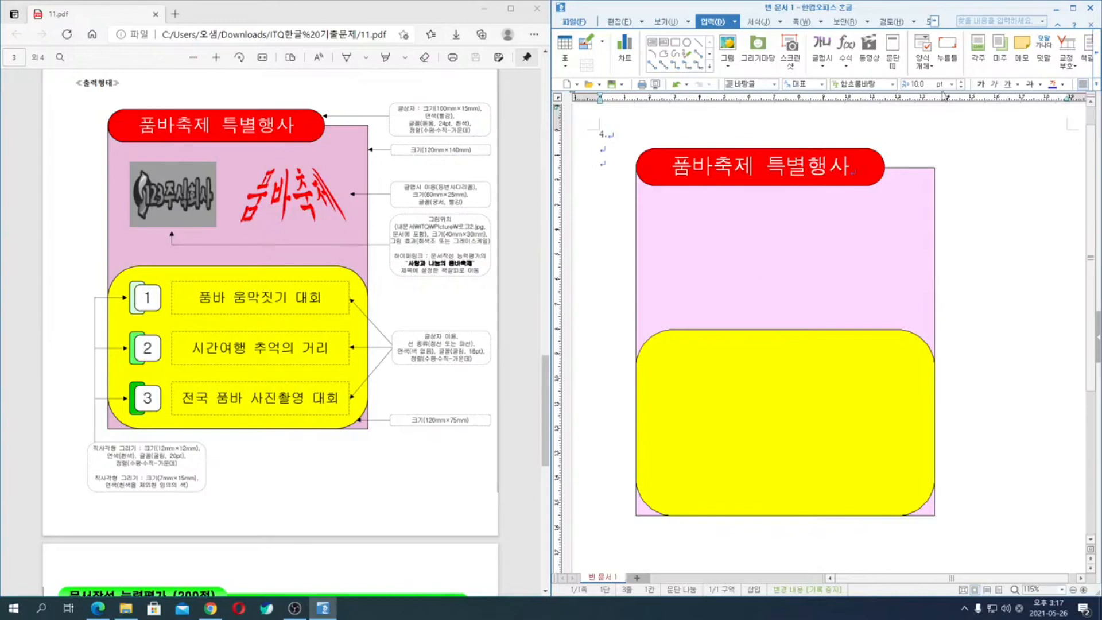
- Insert a 글맵시 reading "품바축제" in the 궁서 font with the isosceles trapezoid shape
click(822, 44)
text(품바축제)
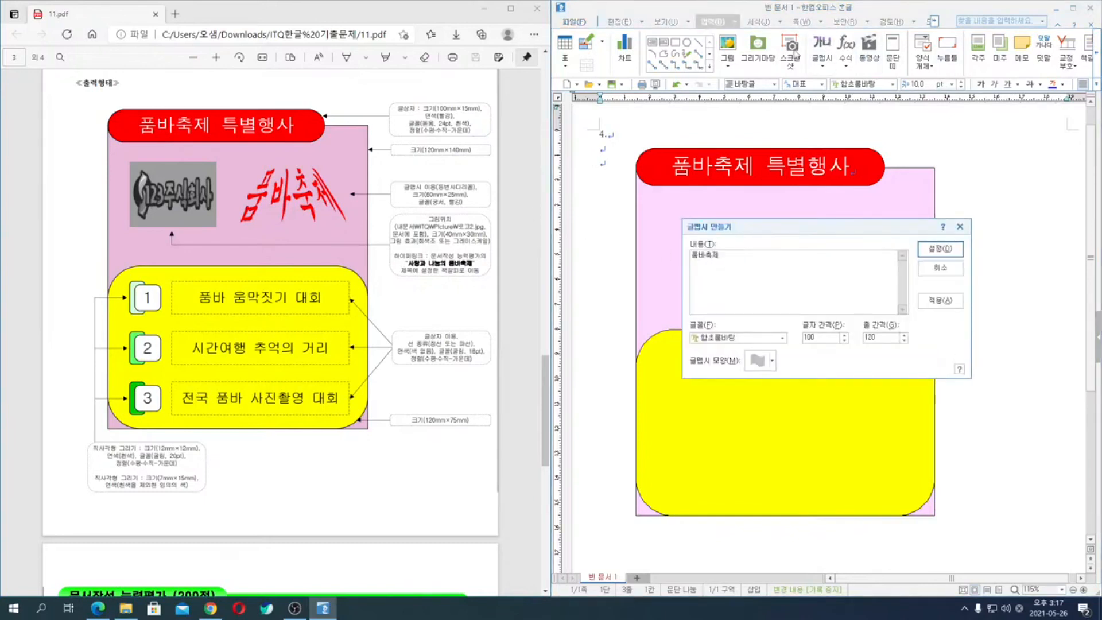
click(740, 340)
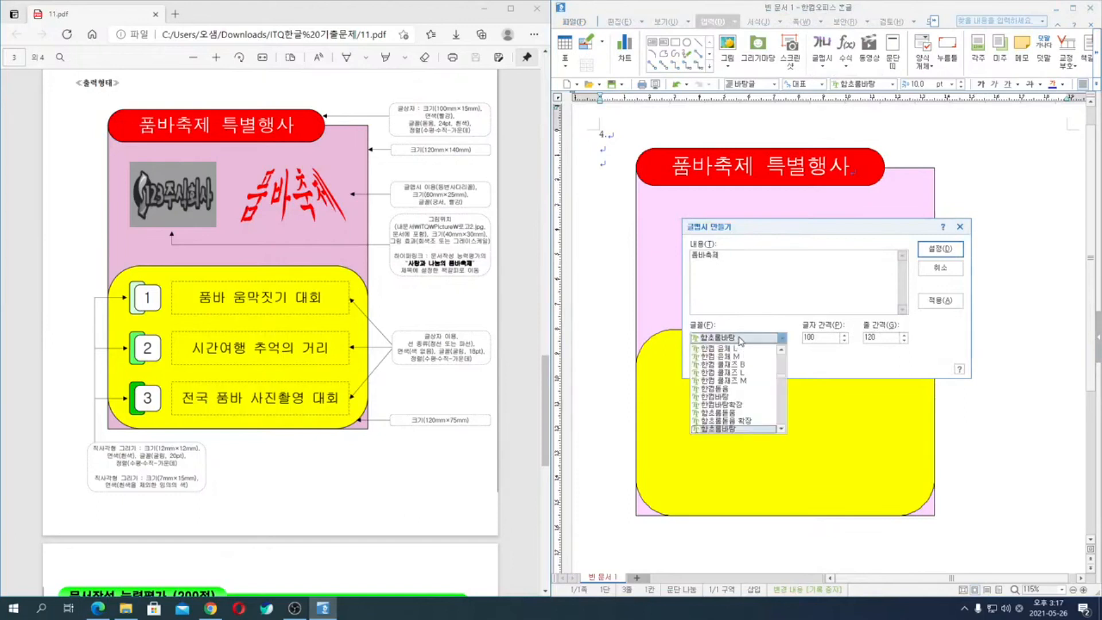
text(궁서)
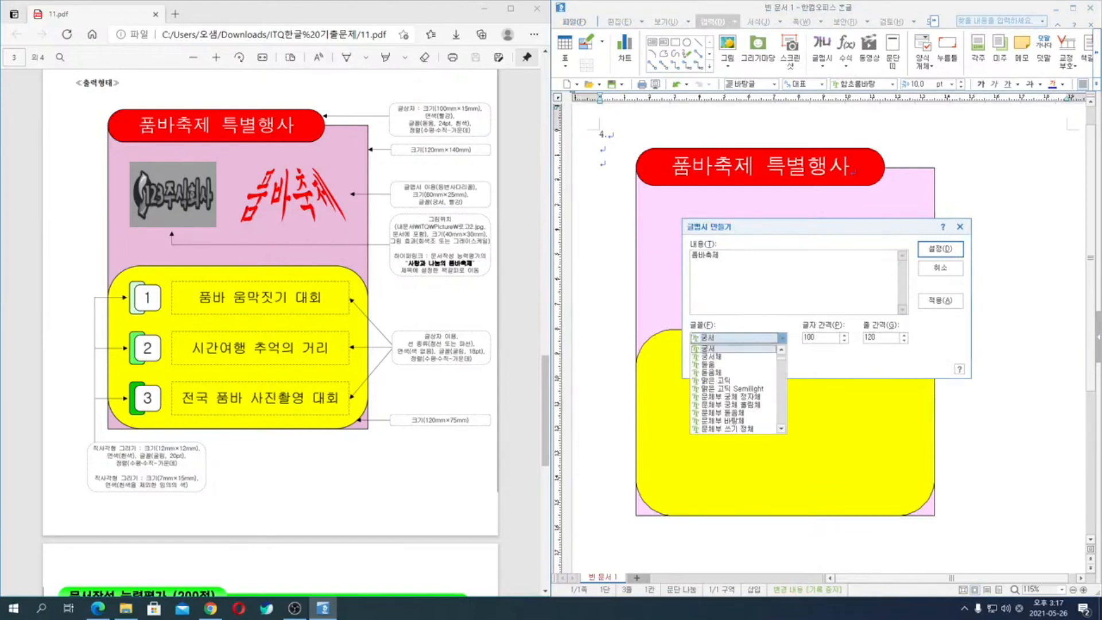
key(Return)
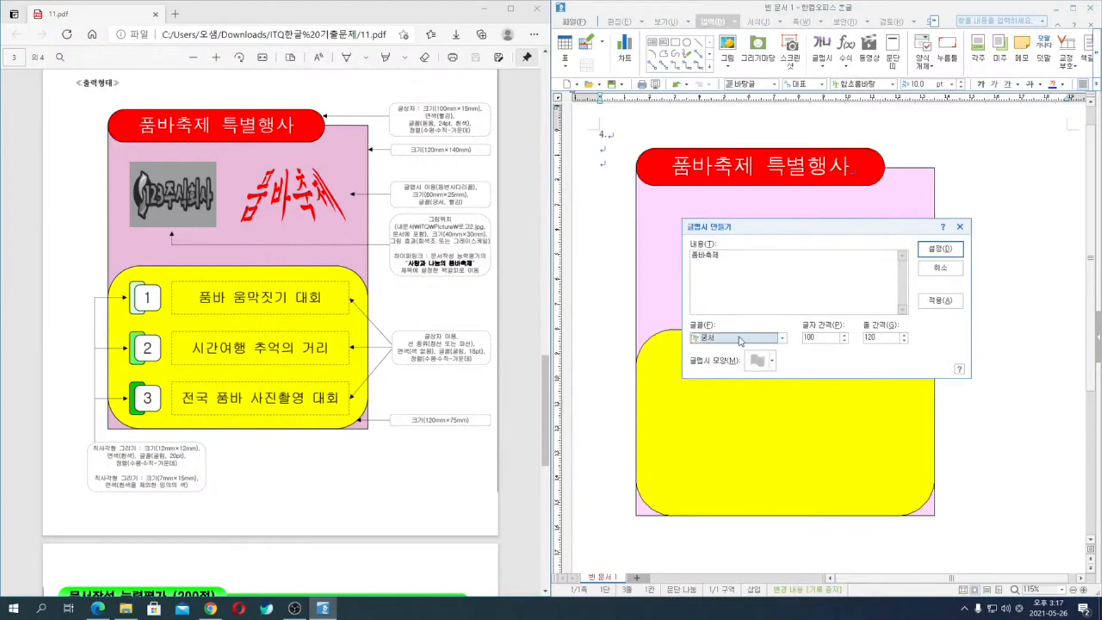
click(757, 362)
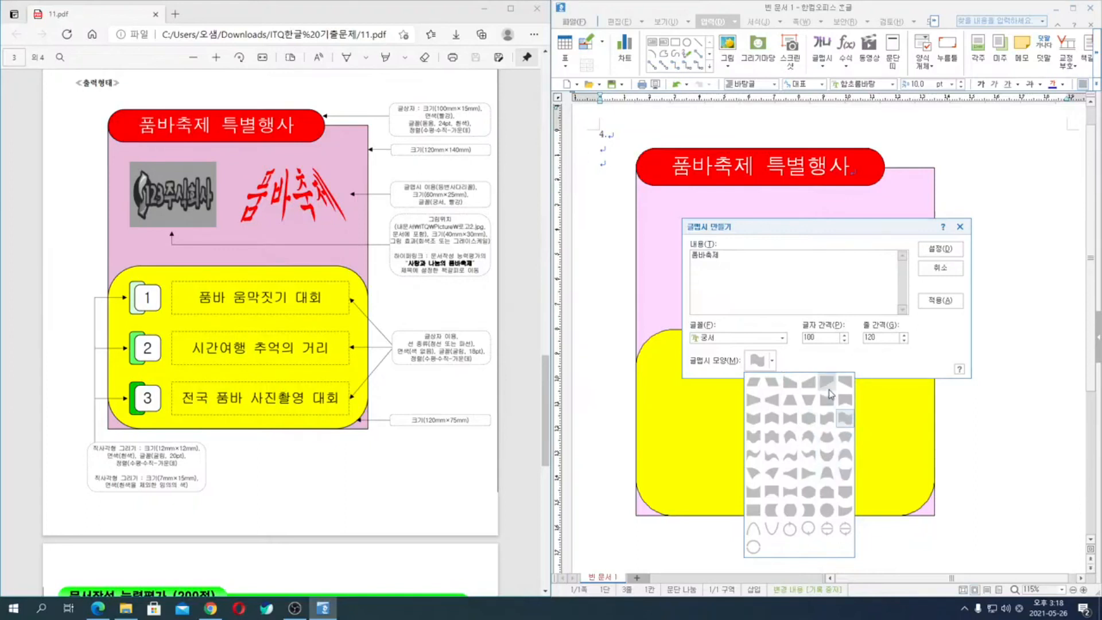
click(791, 399)
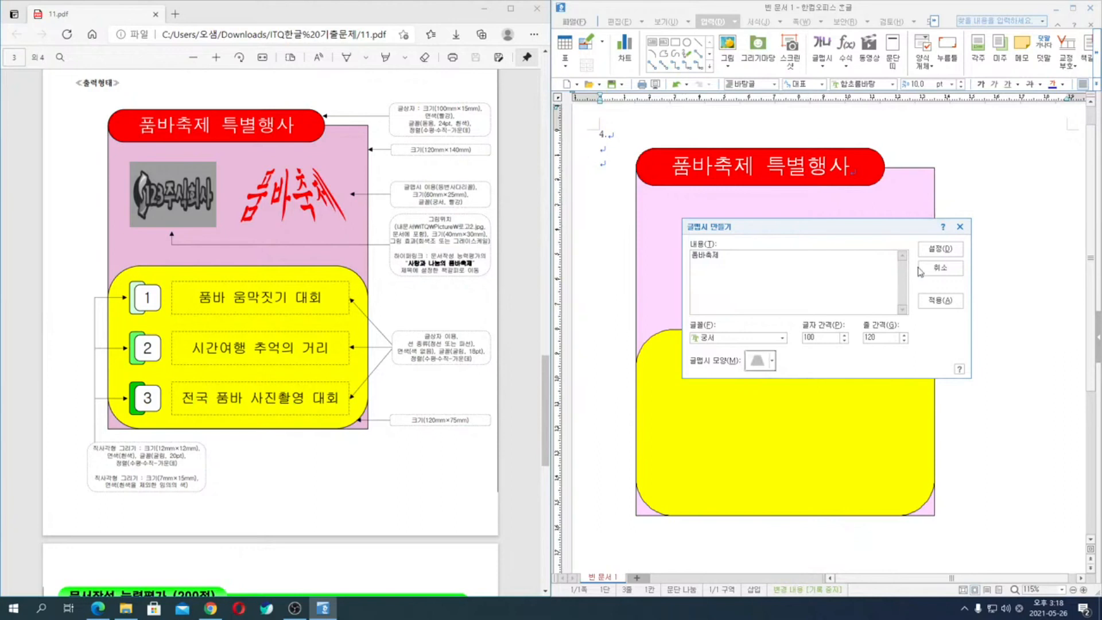
click(941, 248)
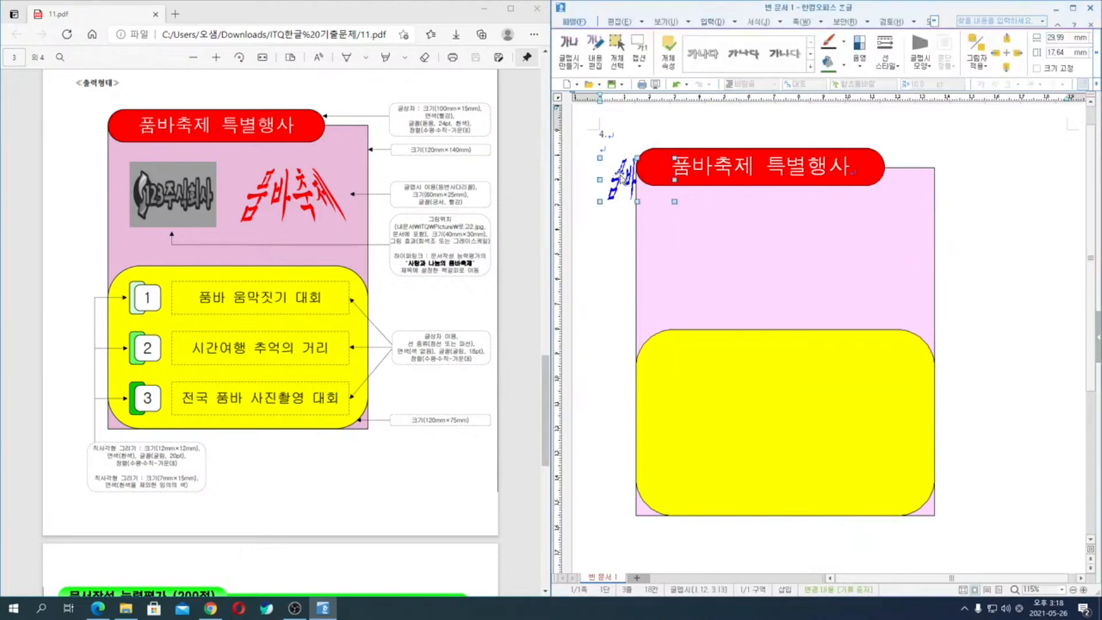
- Set the 글맵시 object's width to 60 mm and height to 25 mm, and place it in front of the text
double_click(630, 181)
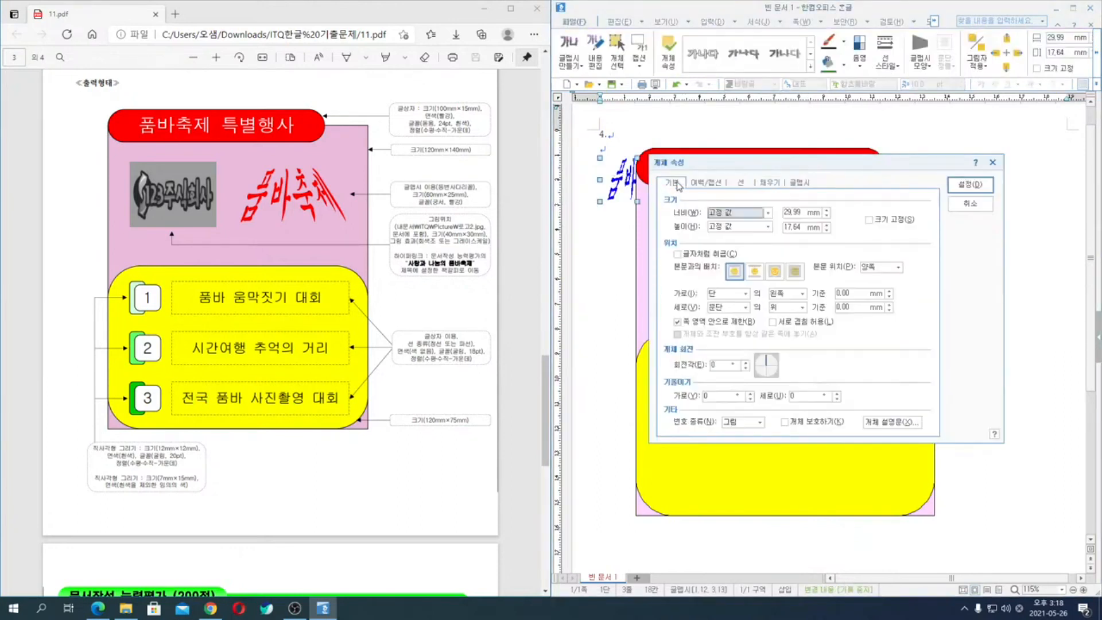
click(790, 211)
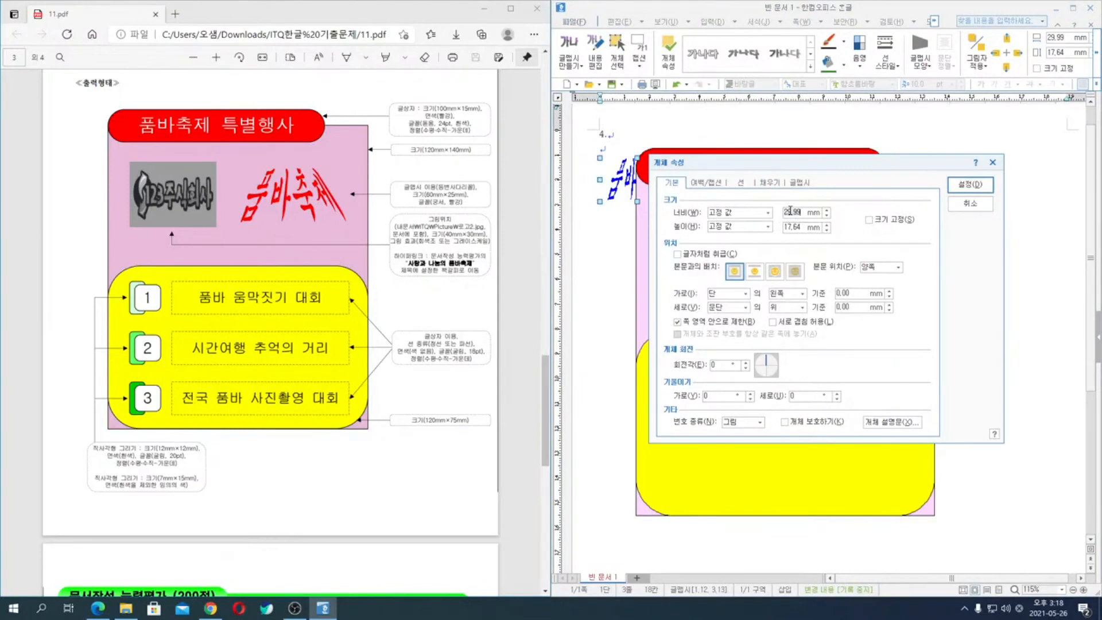
text(60)
key(Tab)
key(Tab)
click(775, 271)
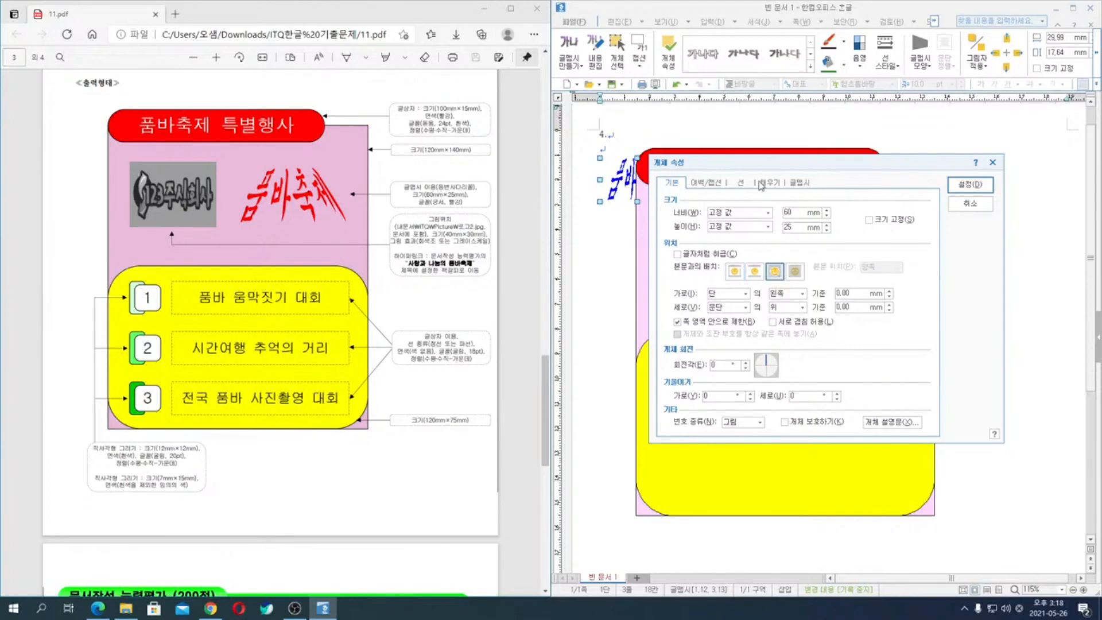
- Fill the 글맵시 with red and move it to the upper right area of the pink background rectangle
click(769, 184)
click(729, 240)
click(722, 270)
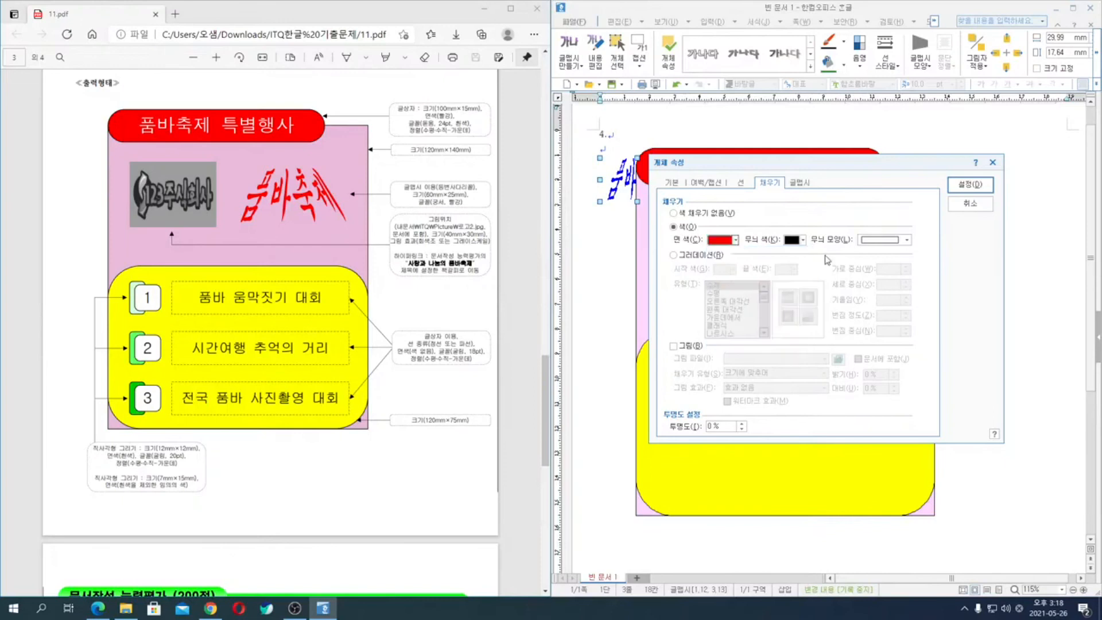
click(970, 184)
drag(664, 190, 801, 265)
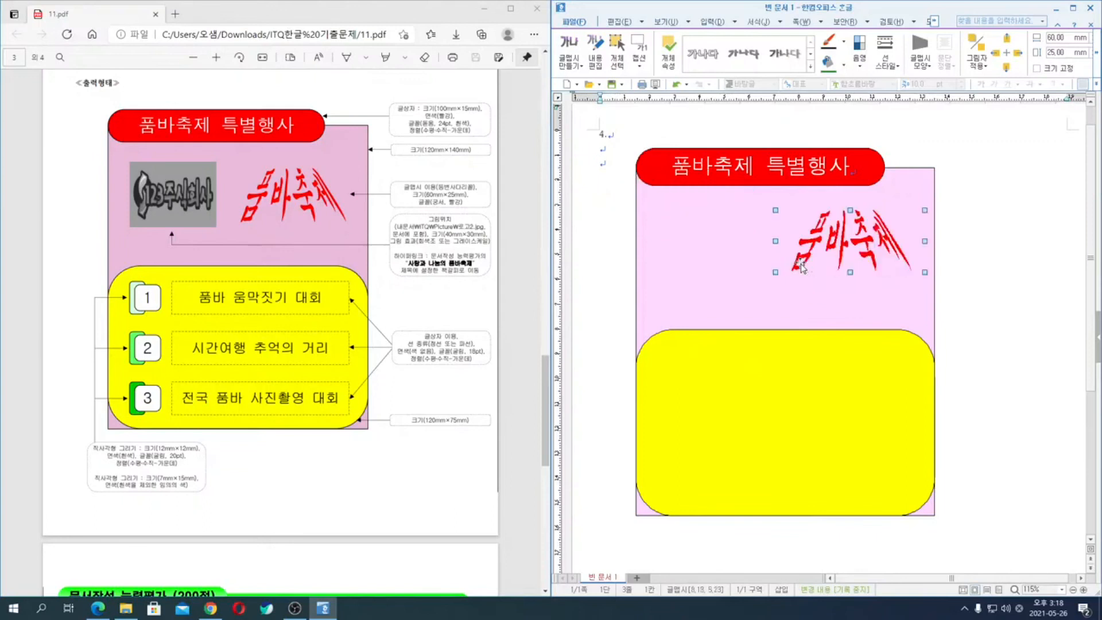
click(998, 265)
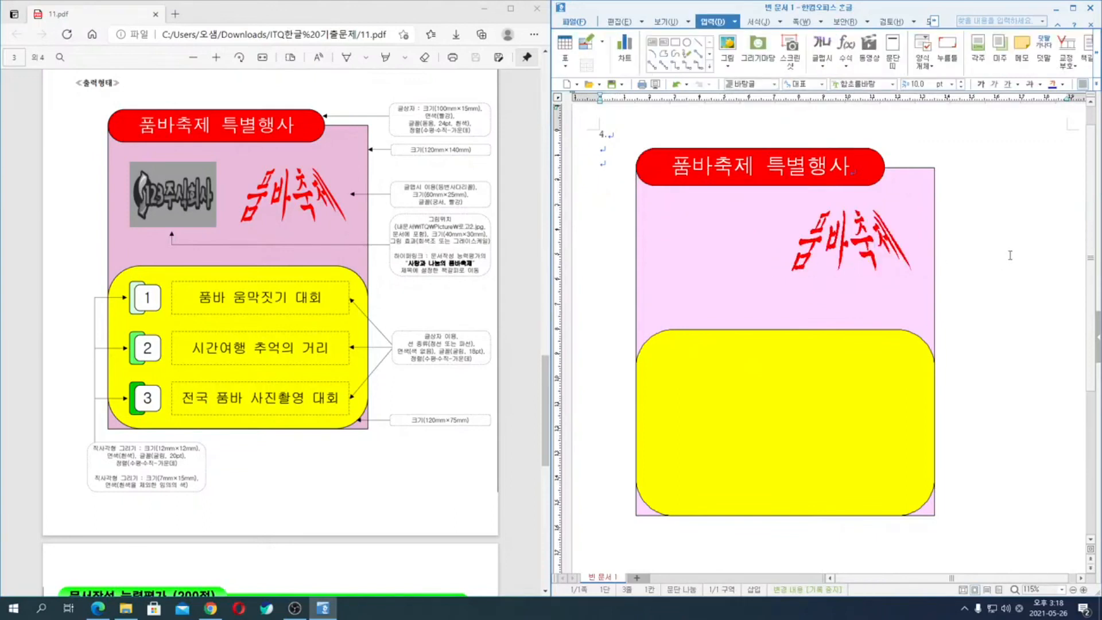
- Insert the 로고2 picture from the Picture folder, about 20 mm wide, beside the drawing
click(727, 45)
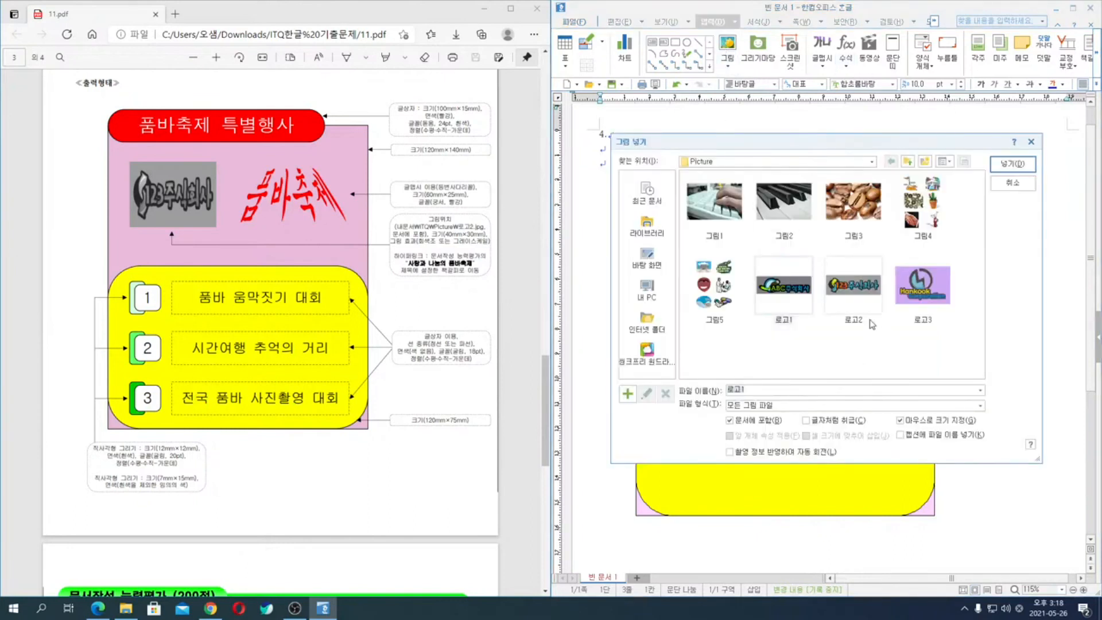
click(861, 303)
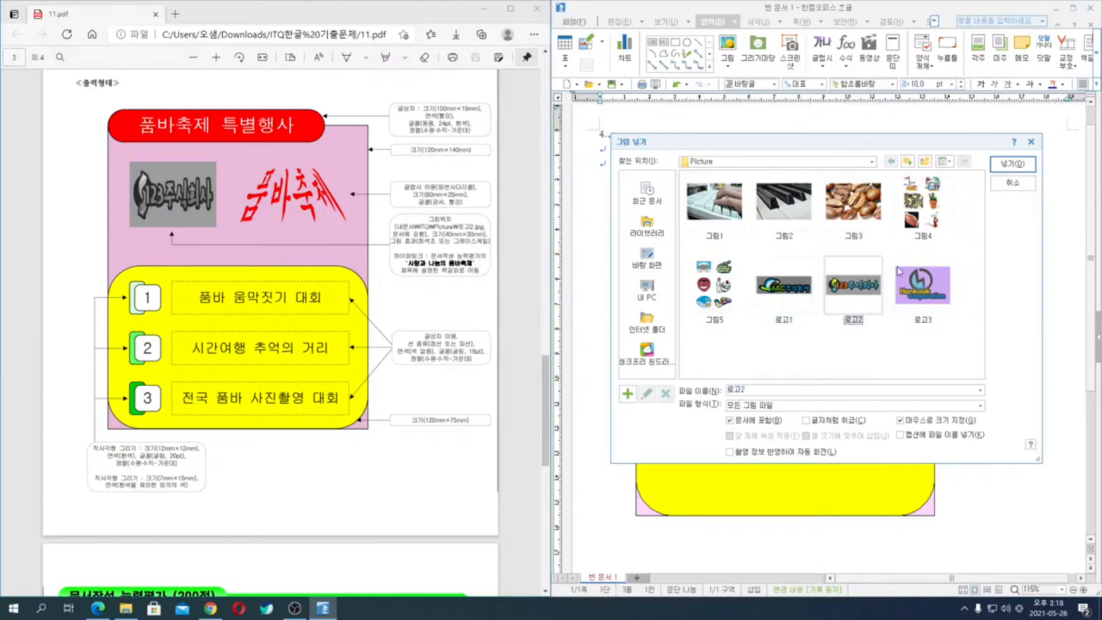
click(1013, 165)
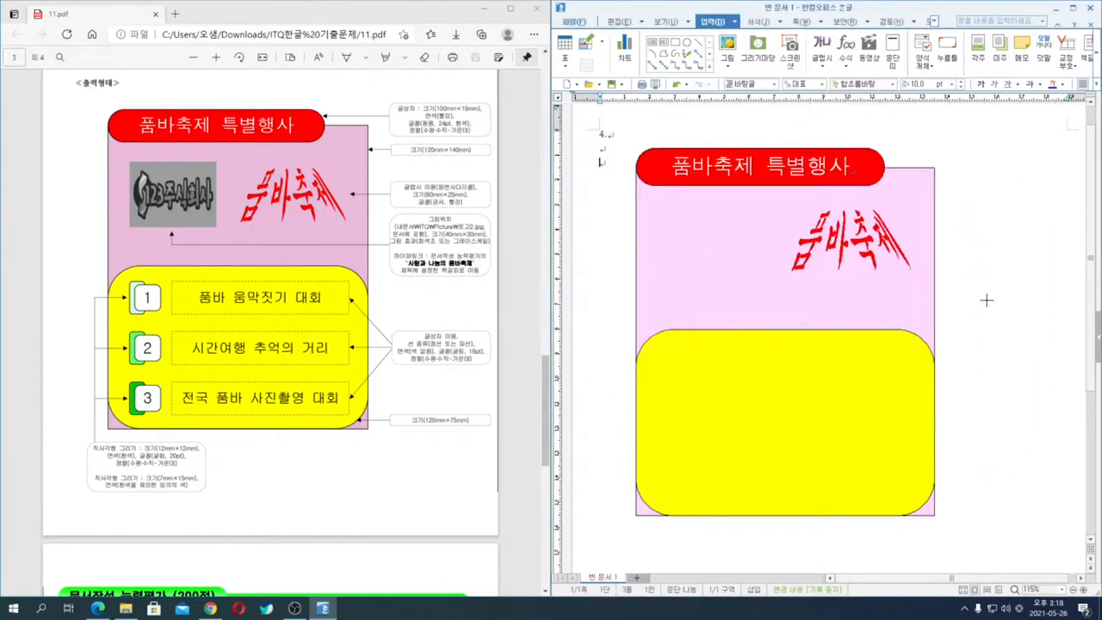
drag(971, 242, 1022, 259)
- Set the logo picture's width to 40 mm and height to 30 mm, and place it in front of the text
double_click(1005, 256)
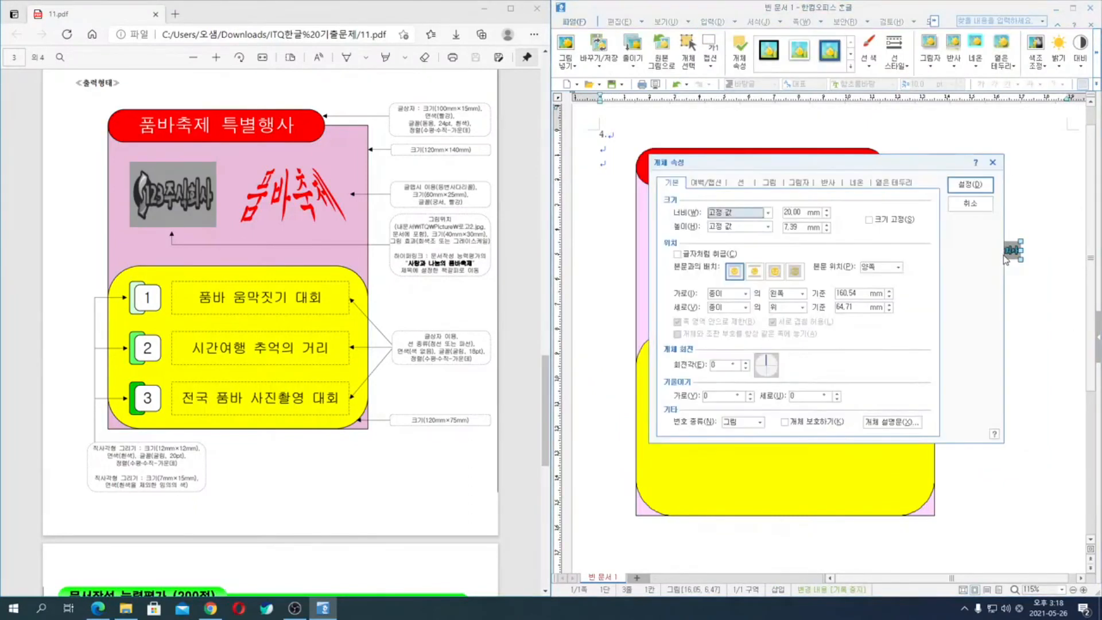
click(794, 211)
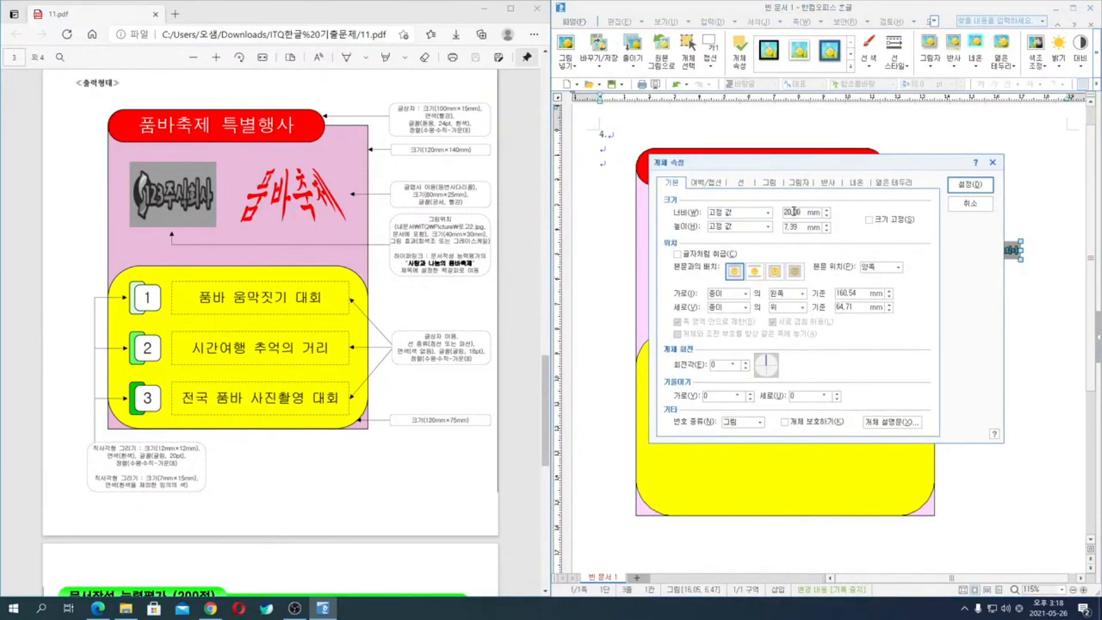
text(40)
click(775, 271)
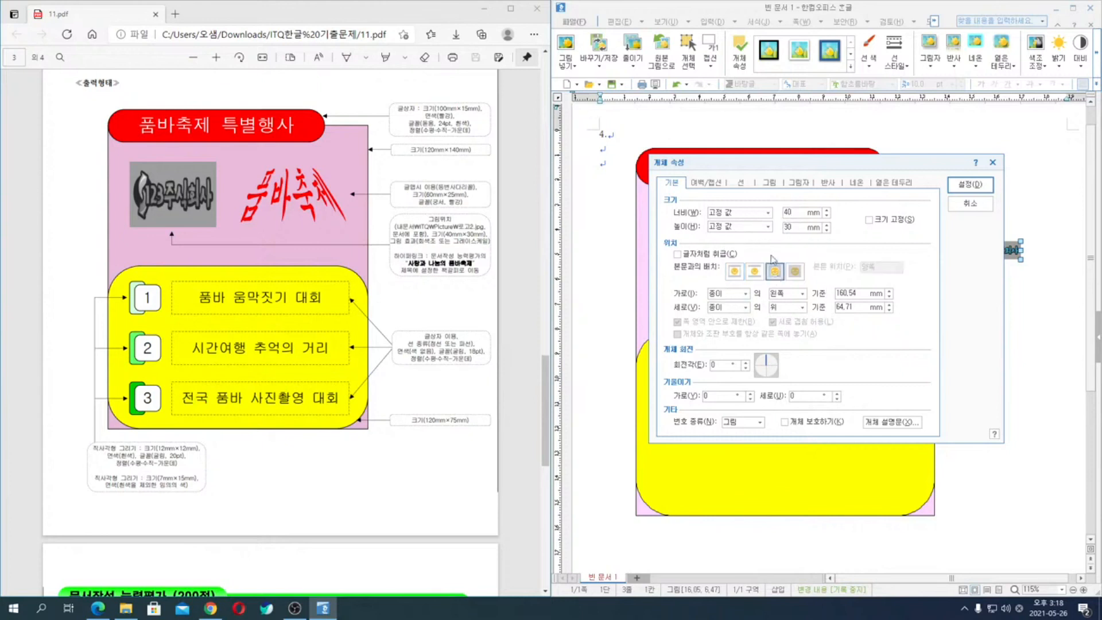
- Apply the grayscale (회색조) effect to the logo and move it into the pink area beside the 글맵시
click(770, 183)
click(723, 392)
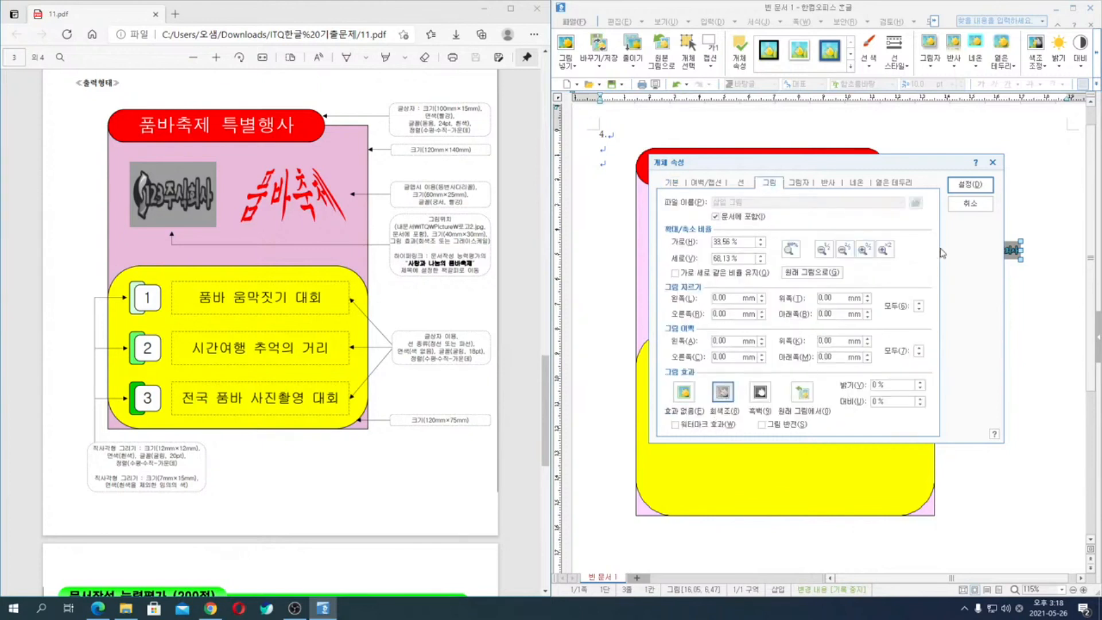
click(976, 185)
drag(1021, 275, 704, 238)
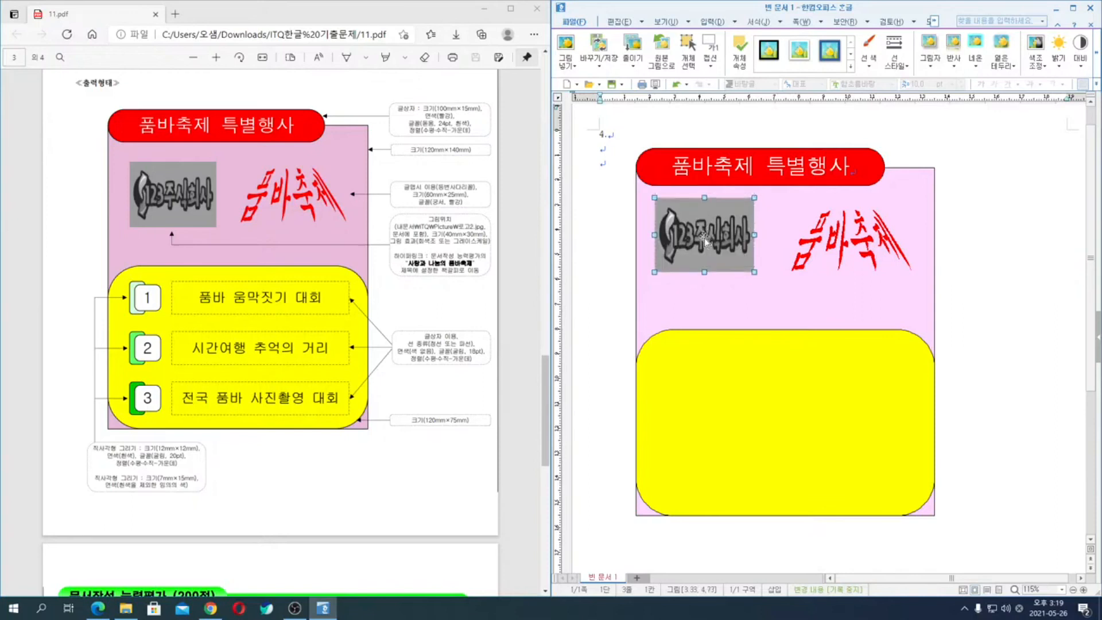
click(1008, 272)
- Add a hyperlink on the logo picture to the 문서의 처음 bookmark of the current document
right_click(696, 214)
click(745, 481)
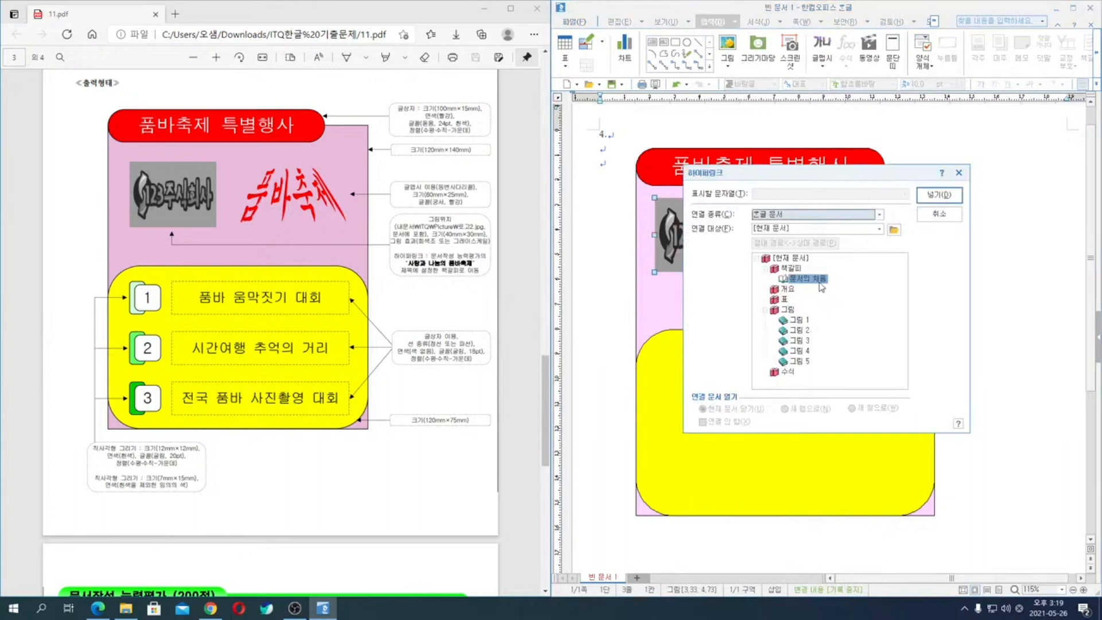
click(940, 196)
click(1004, 304)
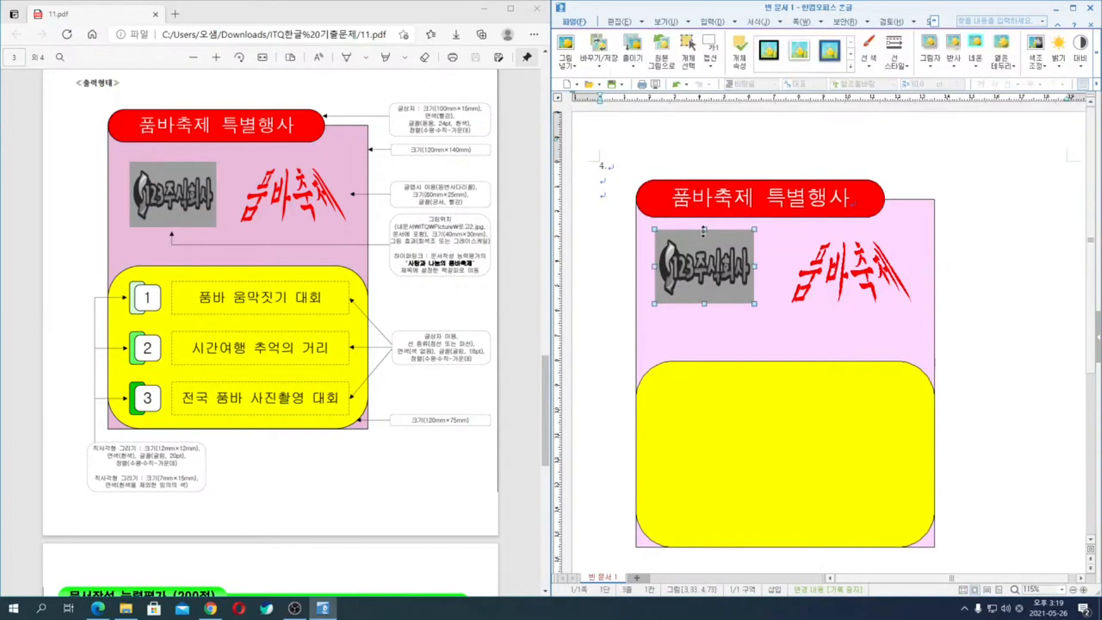
scroll(1027, 332, down, 2)
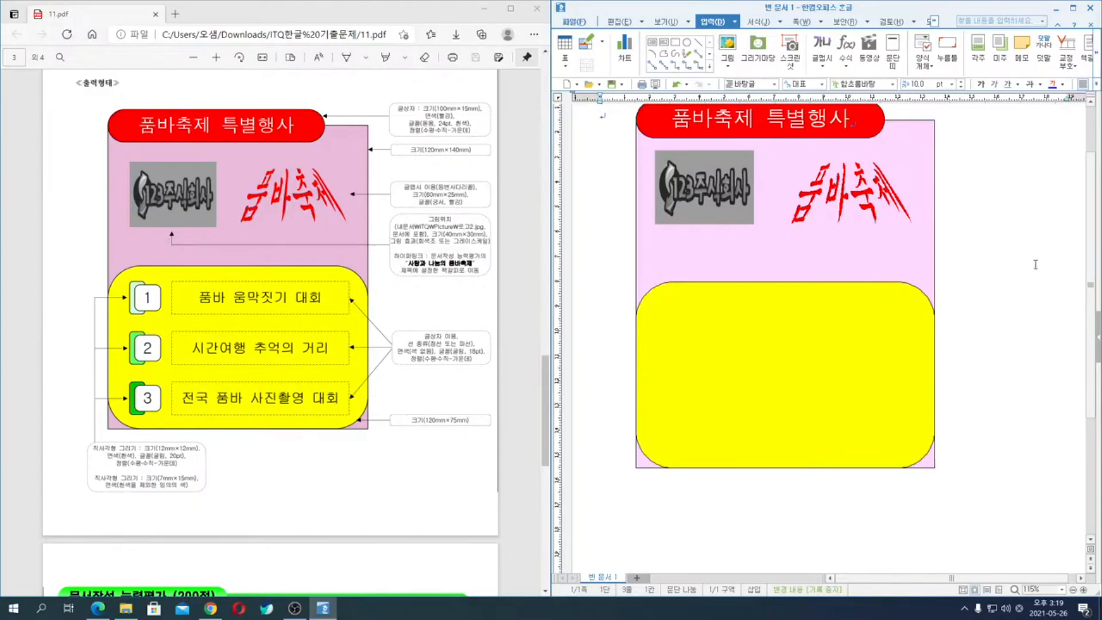
scroll(1033, 364, up, 1)
click(879, 402)
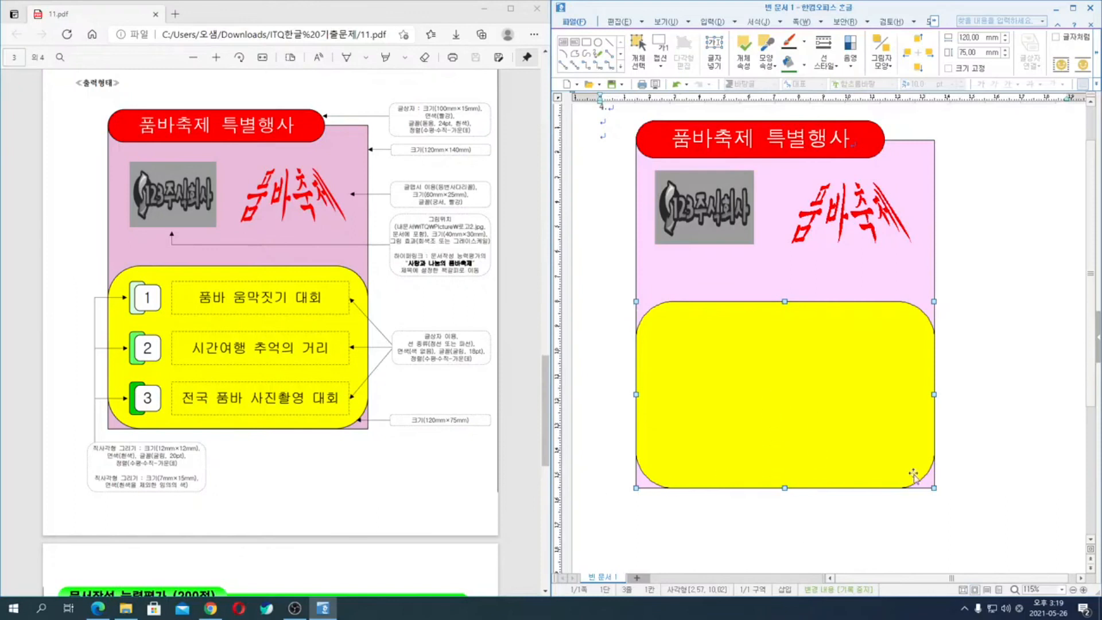
shift+click(828, 281)
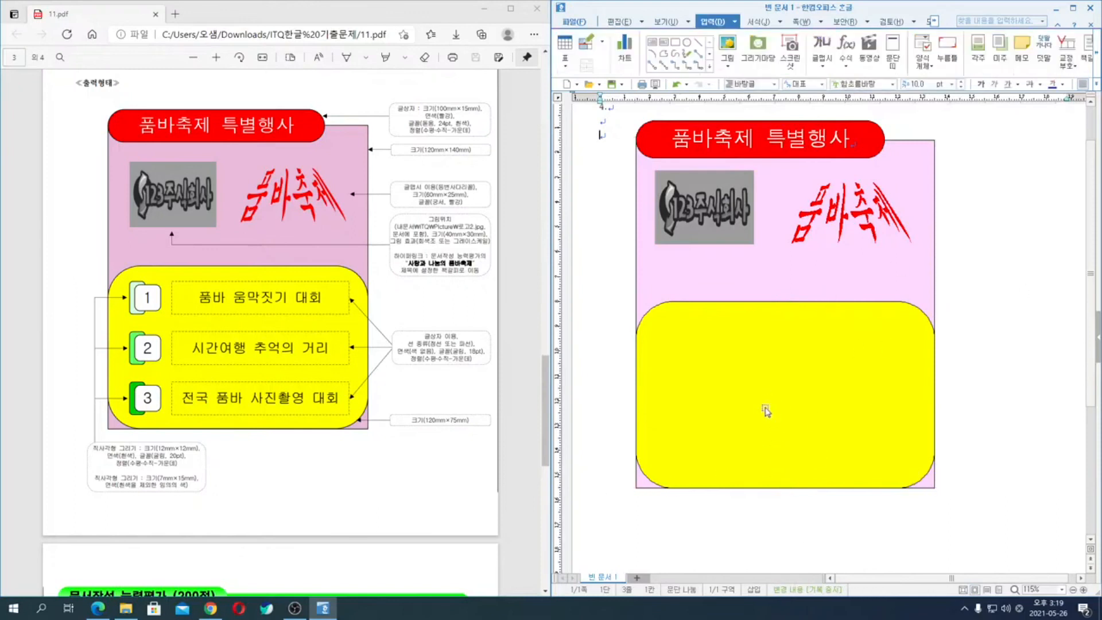
click(1016, 288)
- Nudge the red title text box slightly downward over the top edge of the background rectangle
click(866, 147)
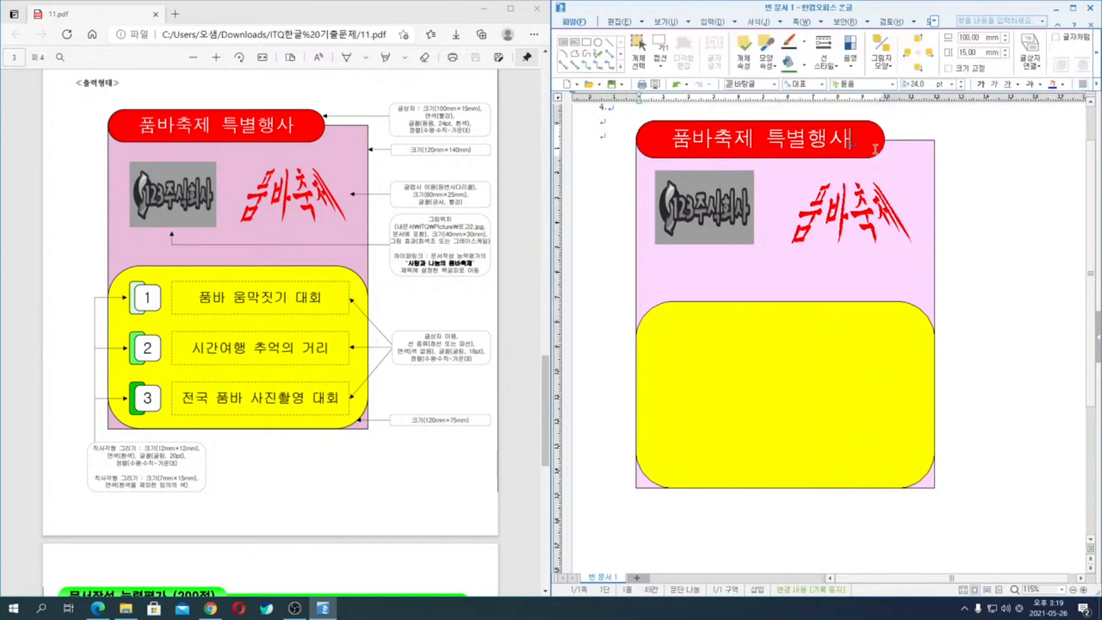
click(900, 159)
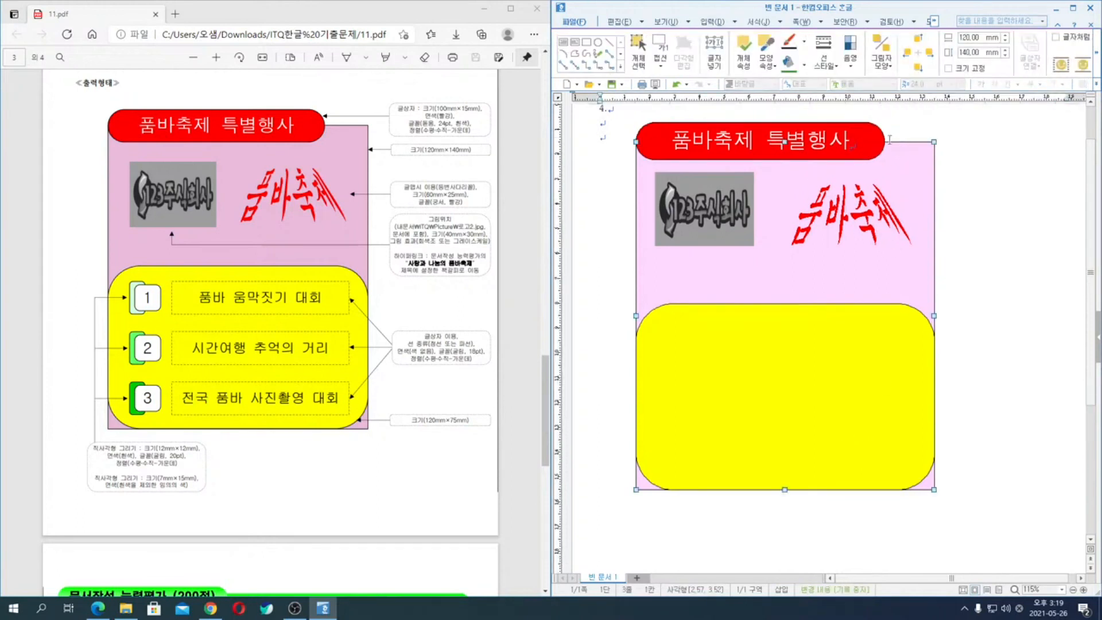
click(882, 139)
key(Down)
key(Down)
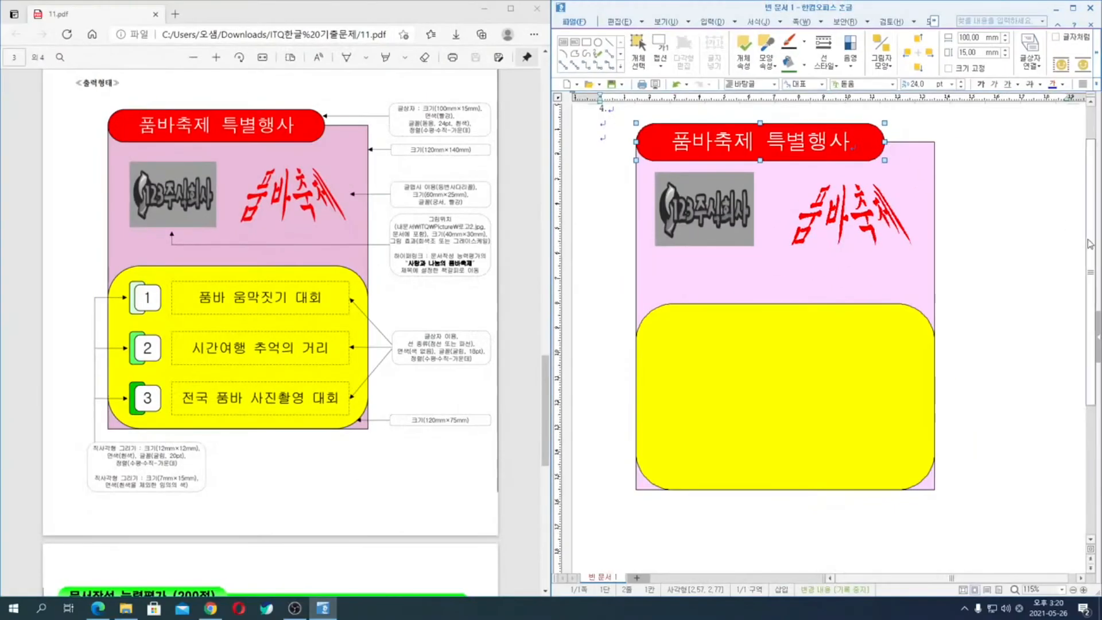
click(1070, 522)
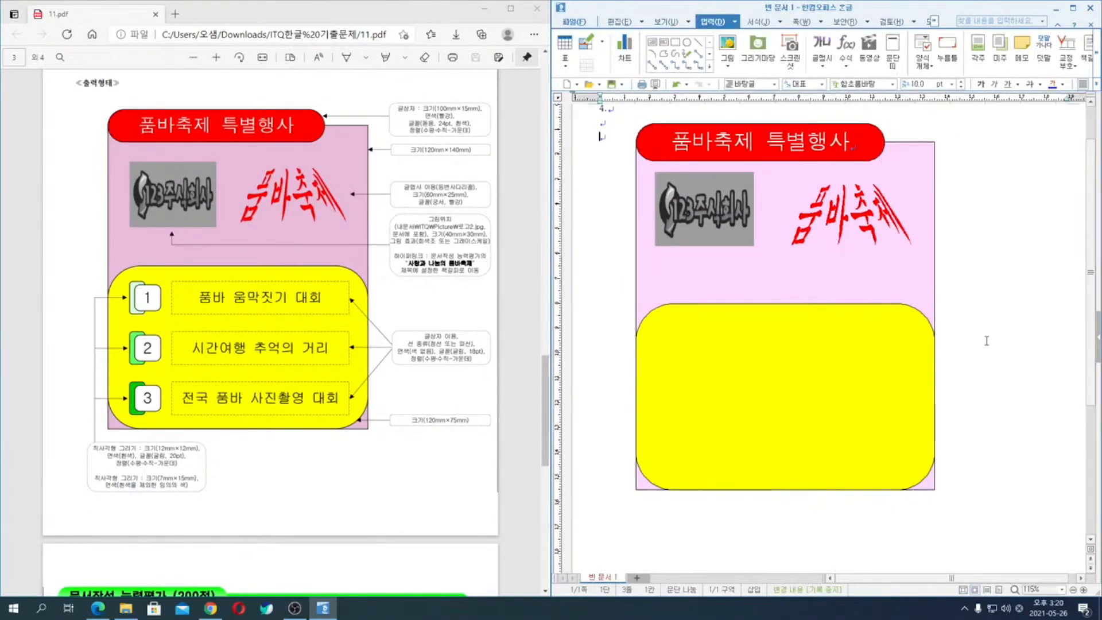